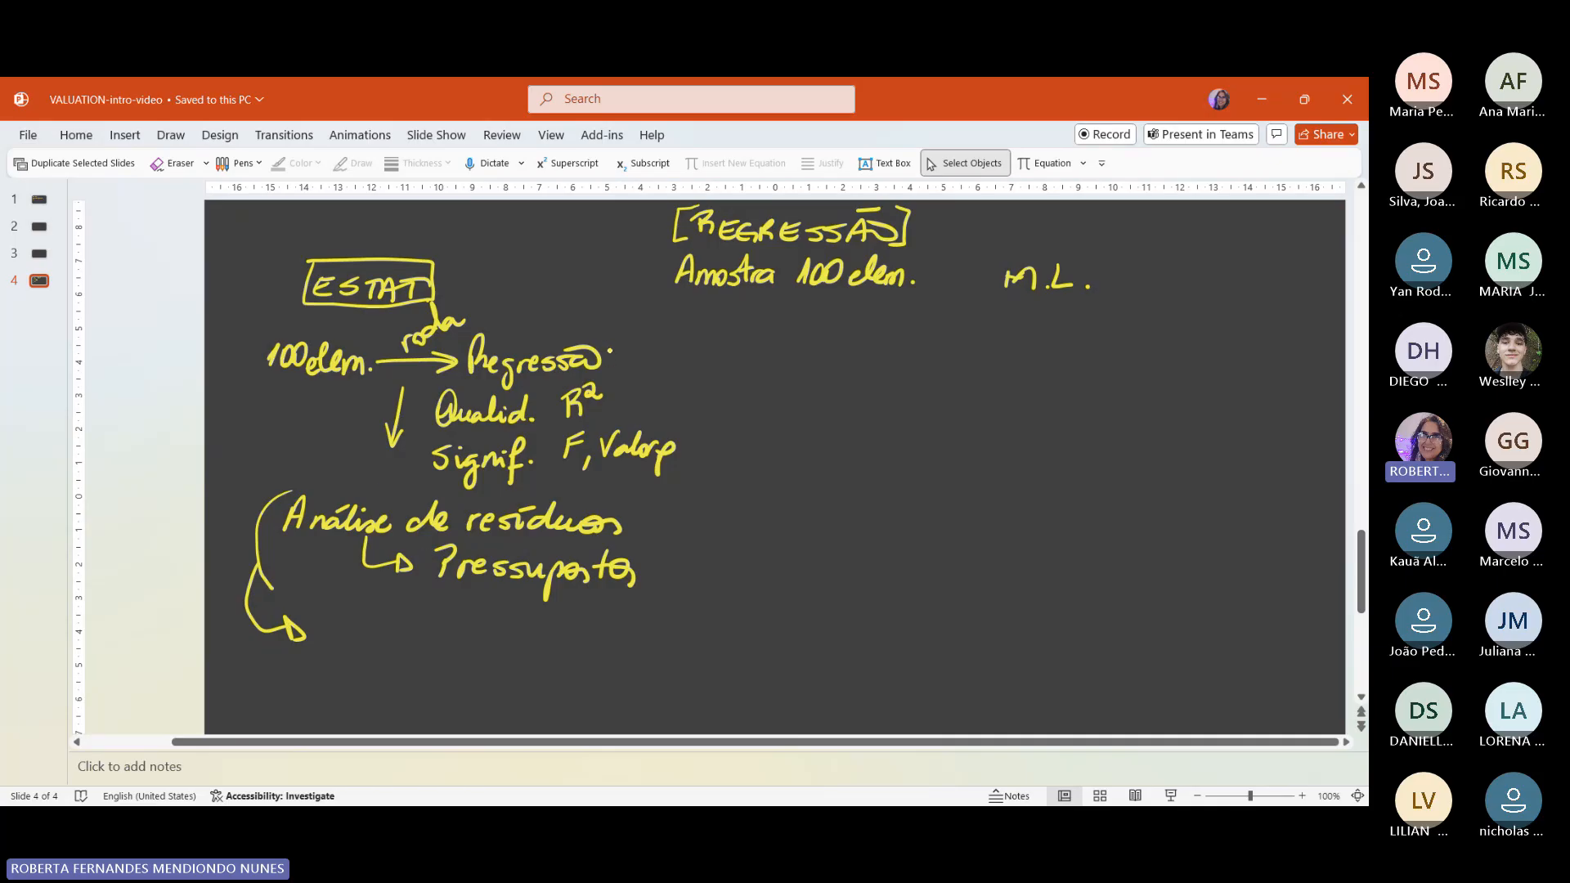
# Step: Mark "Regressão" and "Pressupostos" with check marks and box "100 elem." under ESTAT with freehand ink
pyautogui.moveTo(610, 355); pyautogui.dragTo(635, 348)
pyautogui.moveTo(260, 330)
pyautogui.mouseDown()
pyautogui.moveTo(248, 368)
pyautogui.moveTo(273, 386)
pyautogui.moveTo(368, 391)
pyautogui.moveTo(369, 343)
pyautogui.moveTo(254, 326)
pyautogui.mouseUp()
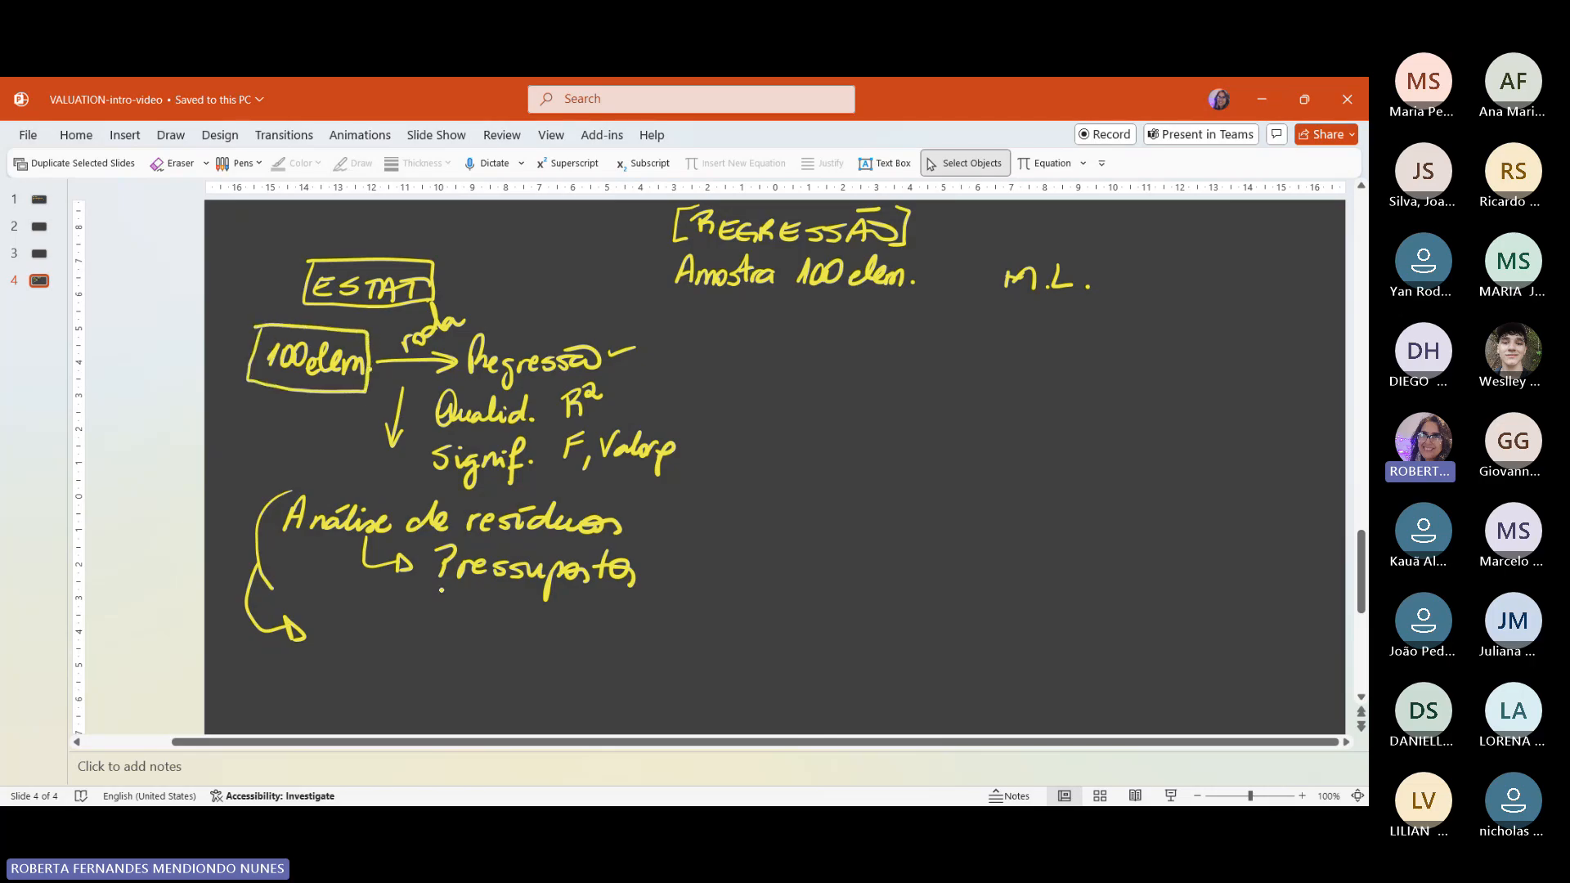
pyautogui.moveTo(647, 566); pyautogui.dragTo(694, 559)
# Step: Handwrite "Conceitos da Estatística" beside the curved arrow below "Análise de resíduos"
pyautogui.moveTo(333, 624)
pyautogui.mouseDown()
pyautogui.moveTo(335, 644)
pyautogui.moveTo(395, 627)
pyautogui.moveTo(412, 647)
pyautogui.moveTo(430, 620)
pyautogui.moveTo(441, 646)
pyautogui.moveTo(553, 646)
pyautogui.mouseUp()
pyautogui.moveTo(541, 637); pyautogui.dragTo(553, 637)
pyautogui.moveTo(540, 628)
pyautogui.mouseDown()
pyautogui.moveTo(559, 627)
pyautogui.moveTo(559, 646)
pyautogui.moveTo(594, 633)
pyautogui.mouseUp()
pyautogui.moveTo(605, 636); pyautogui.dragTo(623, 633)
pyautogui.moveTo(627, 634); pyautogui.dragTo(632, 646)
pyautogui.moveTo(631, 628); pyautogui.dragTo(637, 645)
pyautogui.moveTo(660, 617)
pyautogui.mouseDown()
pyautogui.moveTo(658, 644)
pyautogui.moveTo(668, 630)
pyautogui.mouseUp()
pyautogui.moveTo(671, 633); pyautogui.dragTo(710, 645)
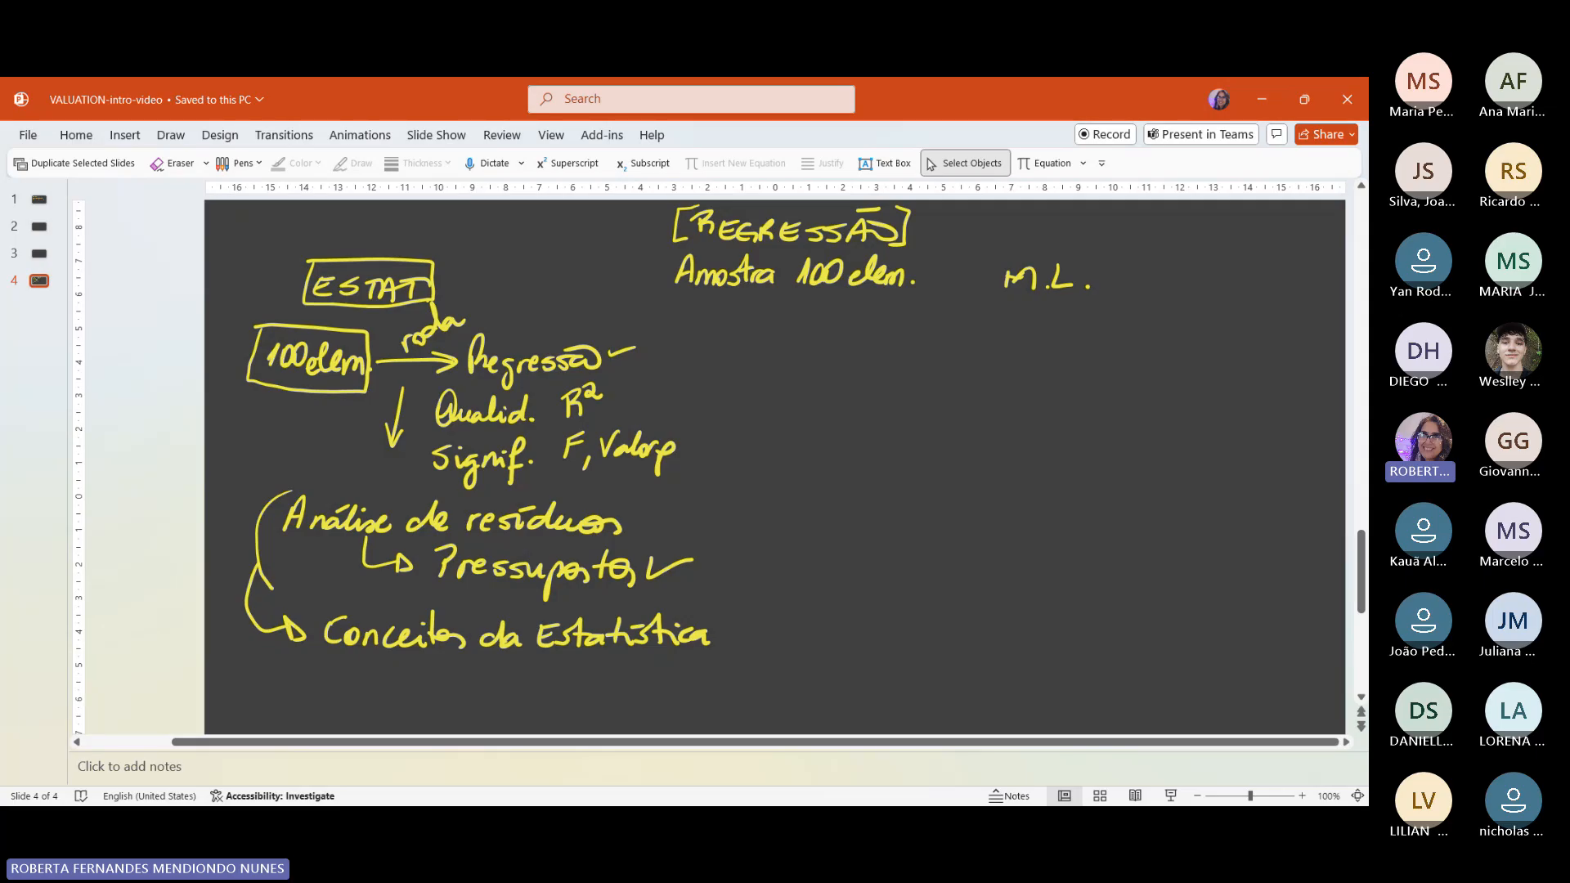
# Step: Draw a wavy vertical divider beside the ESTAT notes and box the "M.L." heading
pyautogui.moveTo(789, 303); pyautogui.dragTo(778, 684)
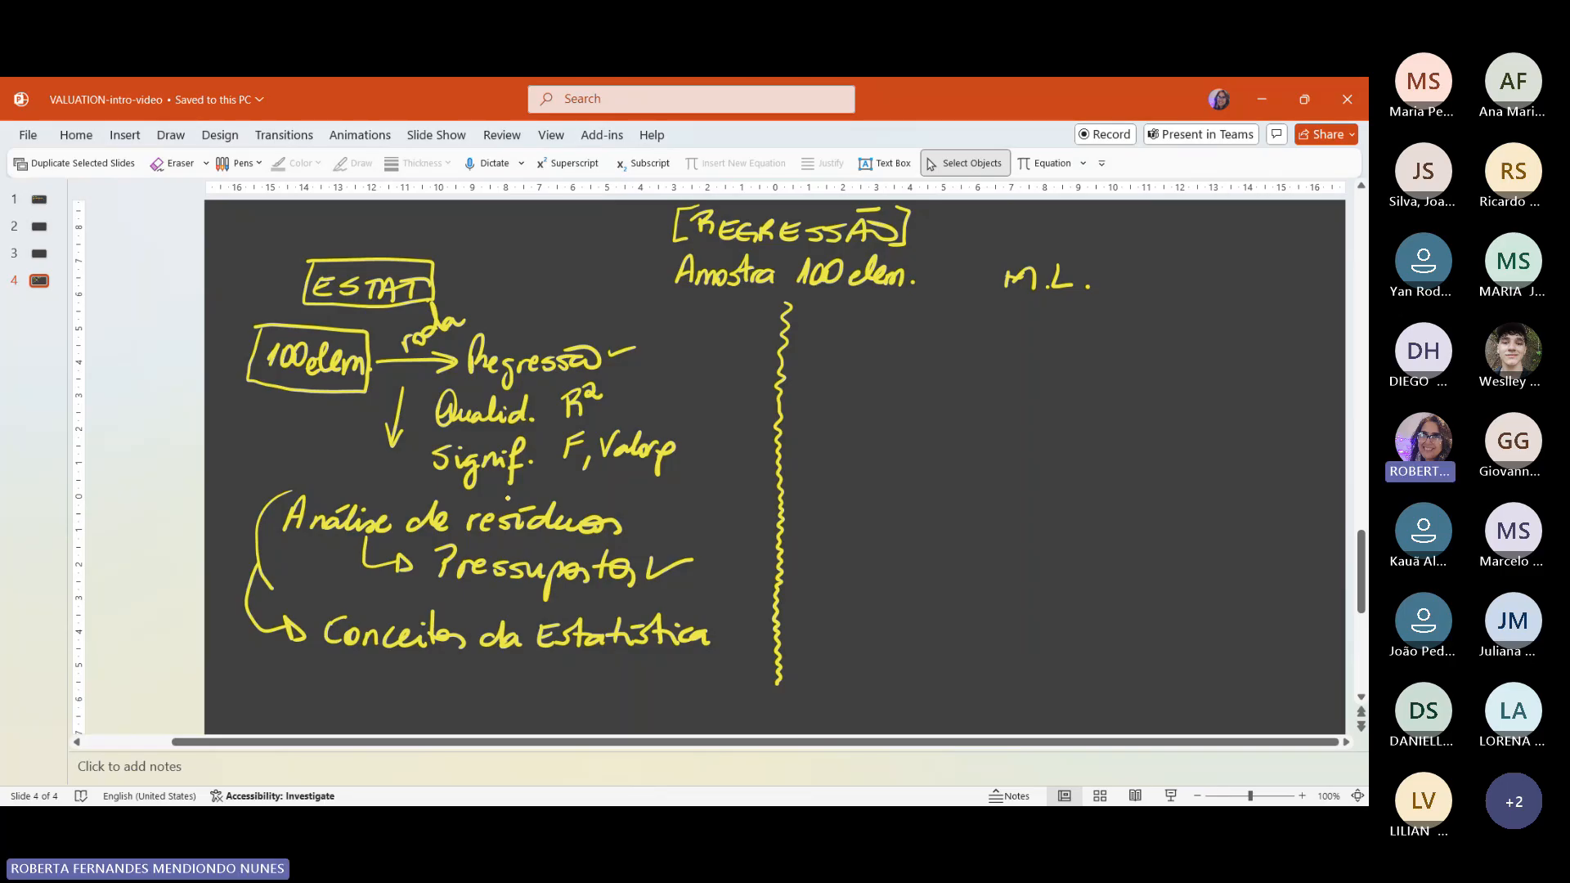
pyautogui.moveTo(999, 252)
pyautogui.mouseDown()
pyautogui.moveTo(992, 274)
pyautogui.moveTo(1068, 307)
pyautogui.moveTo(1103, 270)
pyautogui.moveTo(995, 247)
pyautogui.mouseUp()
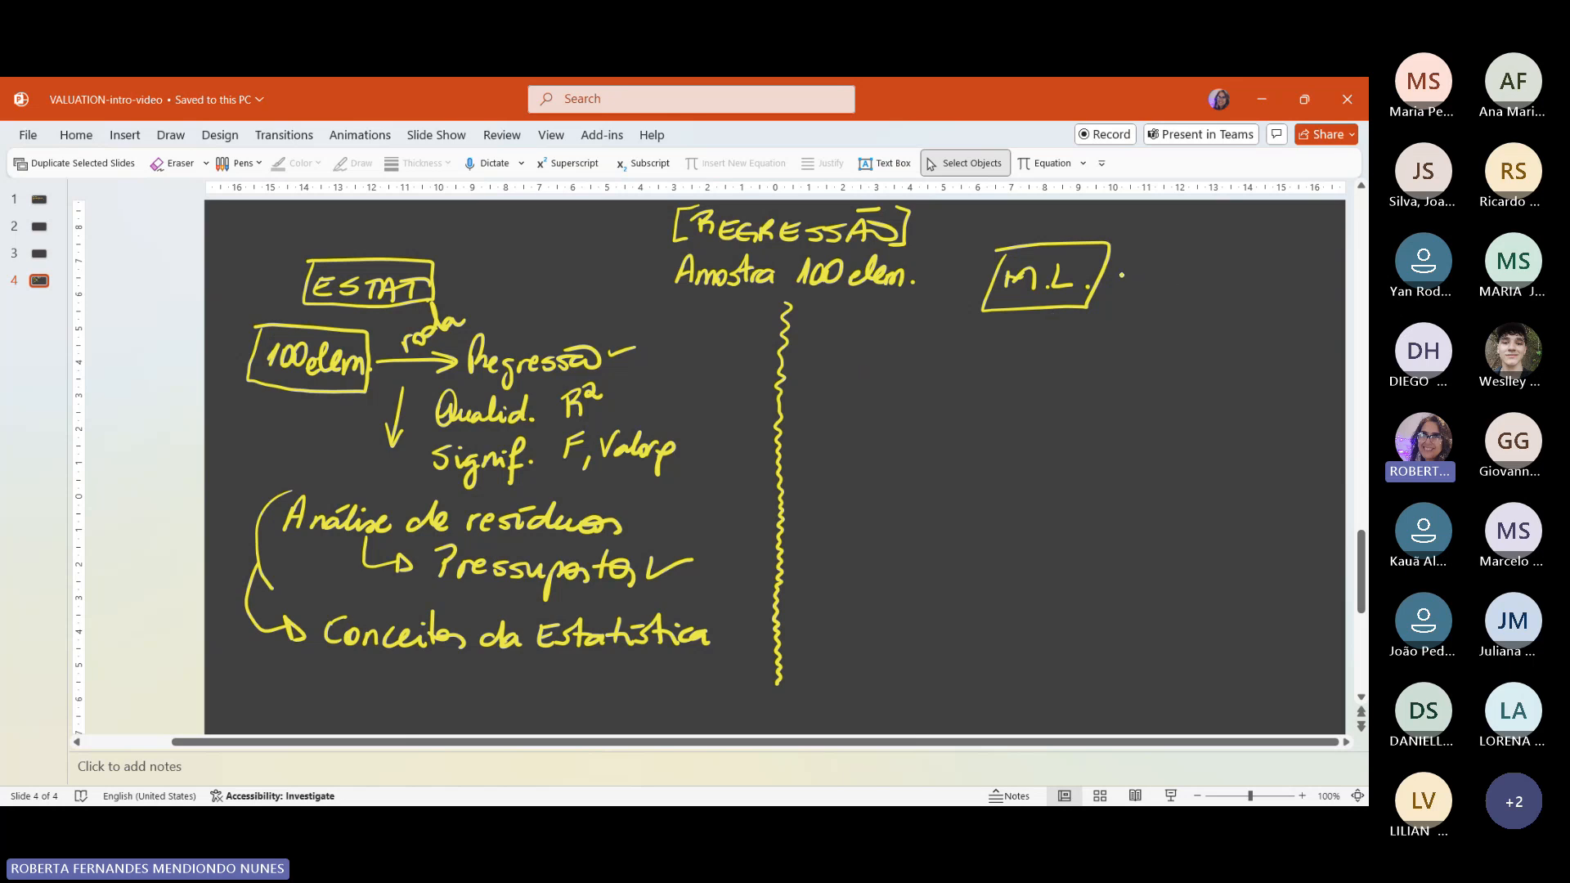
# Step: Draw an arrow from the boxed "M.L." and handwrite "Predição" at its tip
pyautogui.moveTo(1110, 278)
pyautogui.mouseDown()
pyautogui.moveTo(1162, 264)
pyautogui.moveTo(1146, 277)
pyautogui.moveTo(1179, 279)
pyautogui.mouseUp()
pyautogui.moveTo(1175, 247); pyautogui.dragTo(1205, 275)
pyautogui.moveTo(1202, 270); pyautogui.dragTo(1300, 246)
pyautogui.moveTo(1282, 233)
pyautogui.mouseDown()
pyautogui.moveTo(1297, 230)
pyautogui.moveTo(1280, 236)
pyautogui.mouseUp()
pyautogui.moveTo(1264, 260); pyautogui.dragTo(1259, 280)
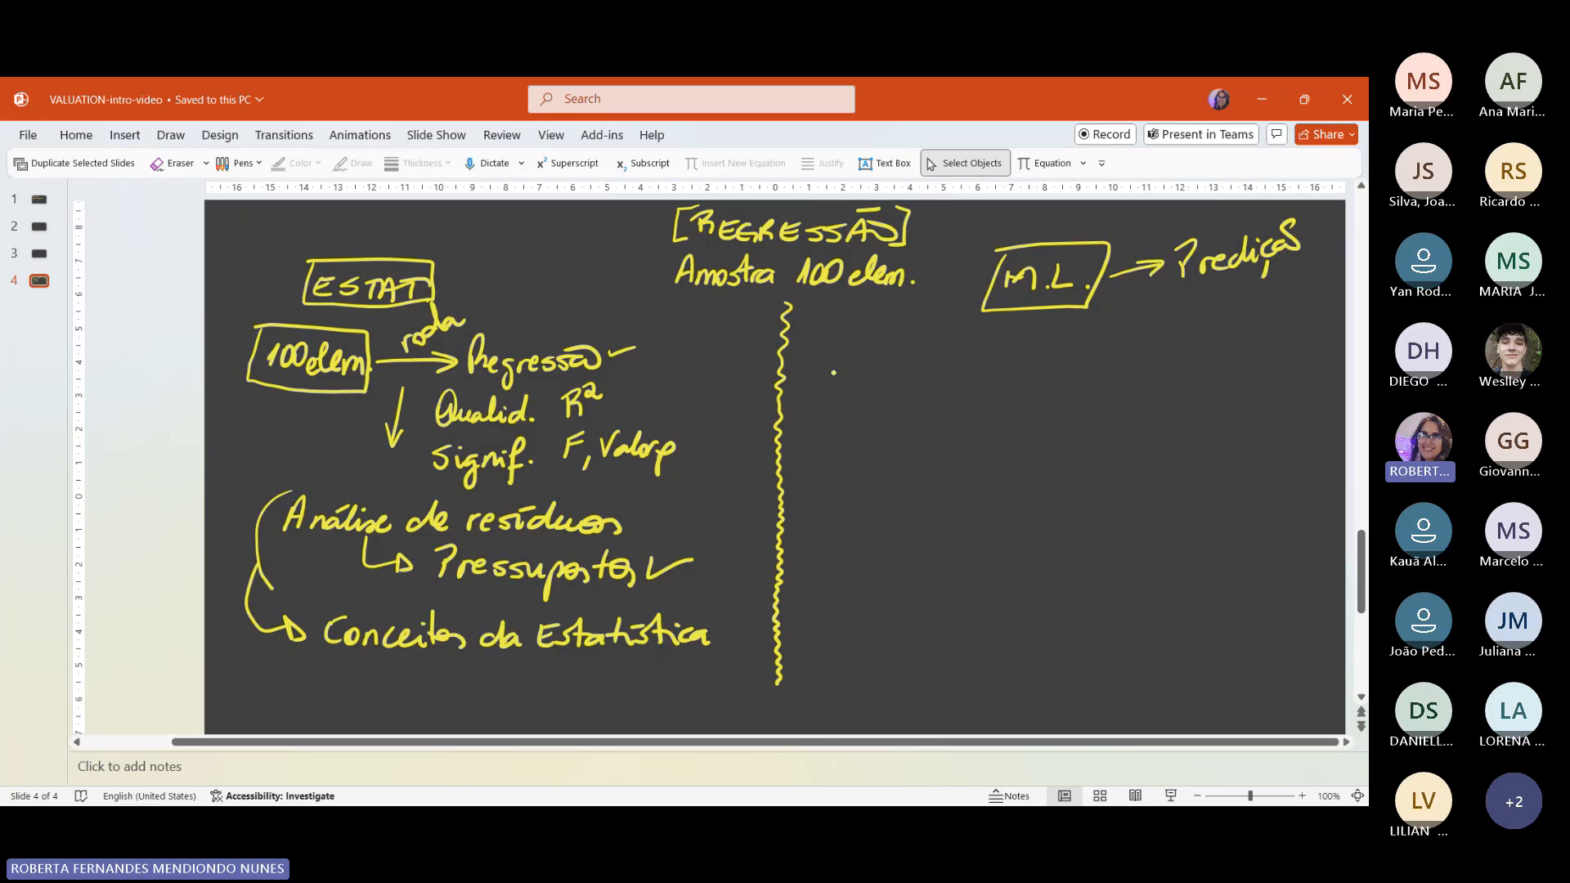
# Step: Handwrite "100 elem." with a horizontal arrow under M.L., and write "Ferramenta" above "Regressão" in the ESTAT notes
pyautogui.moveTo(840, 355)
pyautogui.mouseDown()
pyautogui.moveTo(833, 384)
pyautogui.moveTo(872, 359)
pyautogui.moveTo(964, 389)
pyautogui.mouseUp()
pyautogui.moveTo(968, 387); pyautogui.dragTo(970, 388)
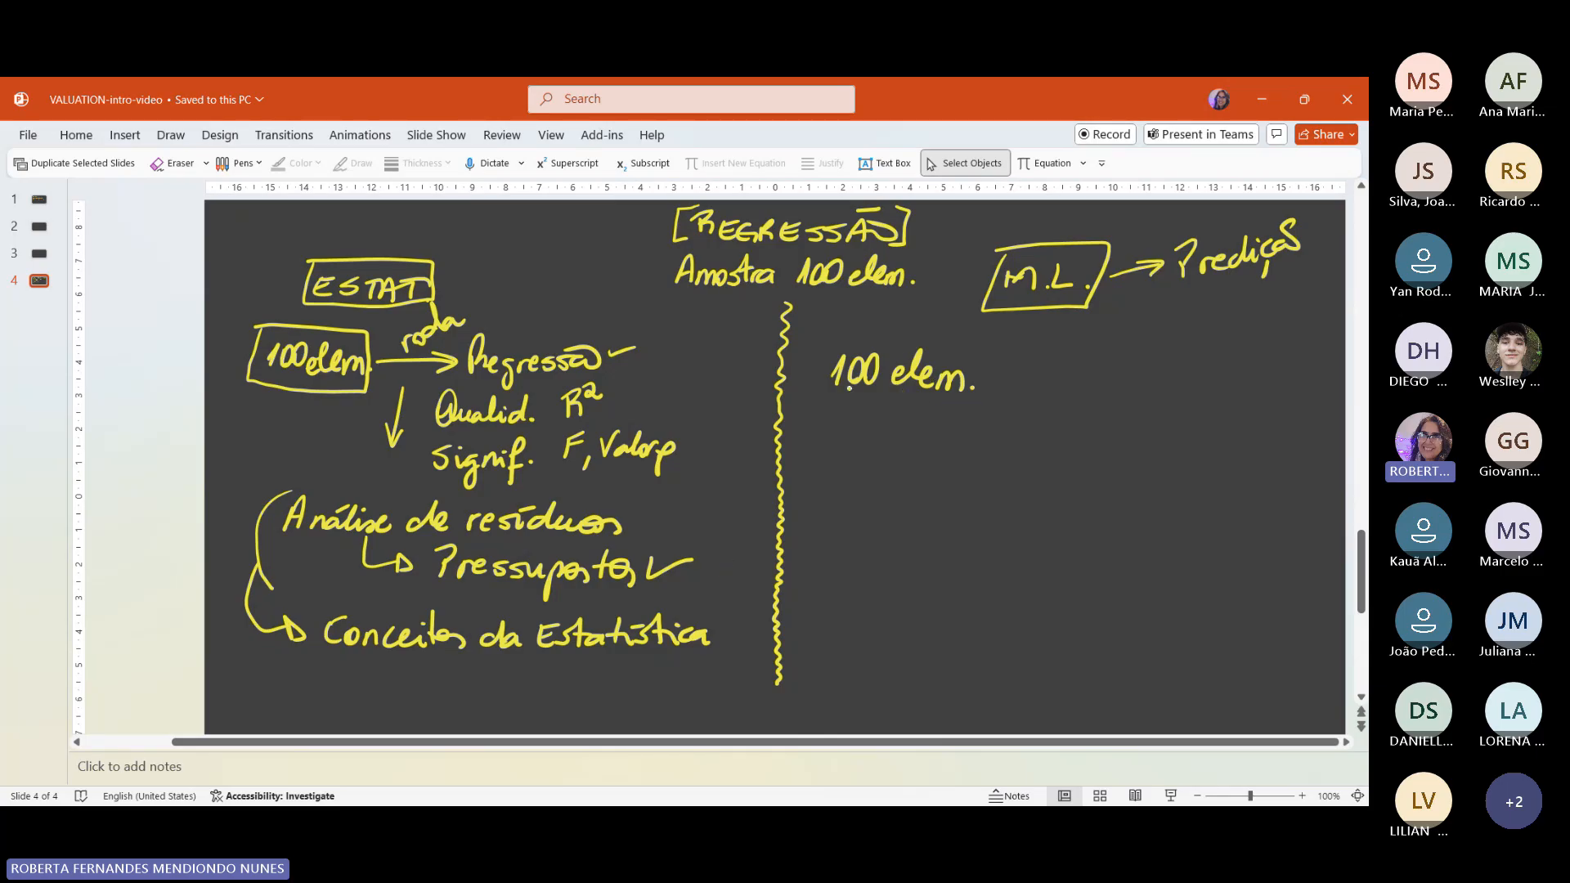
pyautogui.moveTo(1002, 377)
pyautogui.mouseDown()
pyautogui.moveTo(1107, 377)
pyautogui.moveTo(1094, 386)
pyautogui.mouseUp()
pyautogui.moveTo(504, 319)
pyautogui.mouseDown()
pyautogui.moveTo(503, 339)
pyautogui.moveTo(516, 314)
pyautogui.moveTo(528, 329)
pyautogui.moveTo(589, 326)
pyautogui.moveTo(606, 296)
pyautogui.moveTo(632, 314)
pyautogui.mouseUp()
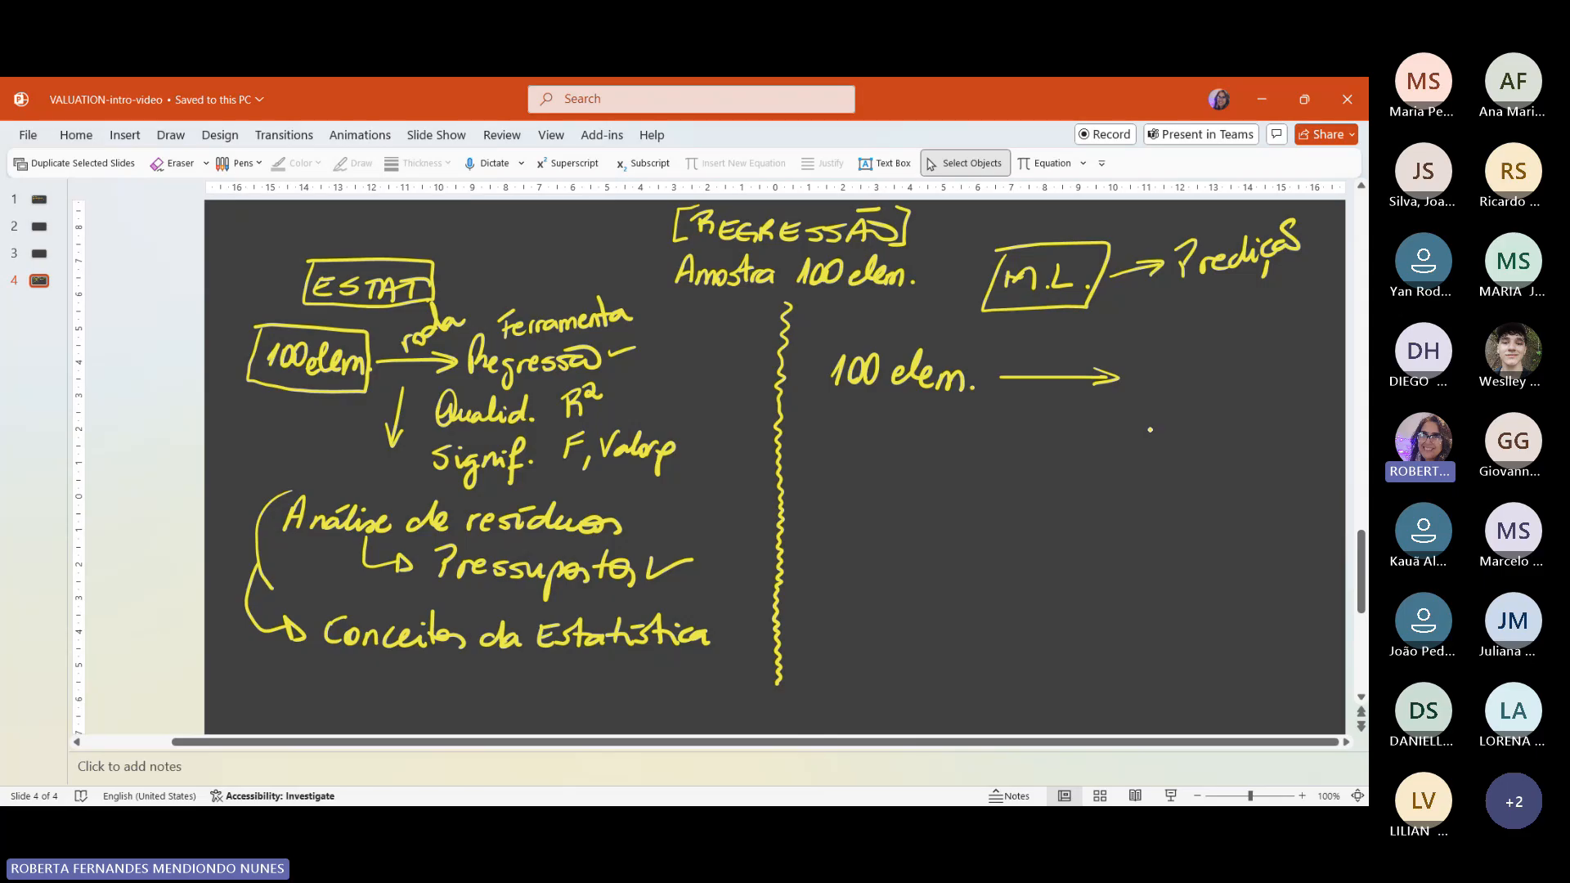
# Step: Branch the M.L. "100 elem." with two arrows, one to "Treinamento" and one to "Testes Validação"
pyautogui.moveTo(976, 386)
pyautogui.mouseDown()
pyautogui.moveTo(1051, 330)
pyautogui.moveTo(1044, 353)
pyautogui.moveTo(1110, 337)
pyautogui.moveTo(1142, 349)
pyautogui.moveTo(1151, 334)
pyautogui.mouseUp()
pyautogui.moveTo(1154, 339)
pyautogui.mouseDown()
pyautogui.moveTo(1168, 345)
pyautogui.moveTo(1165, 333)
pyautogui.mouseUp()
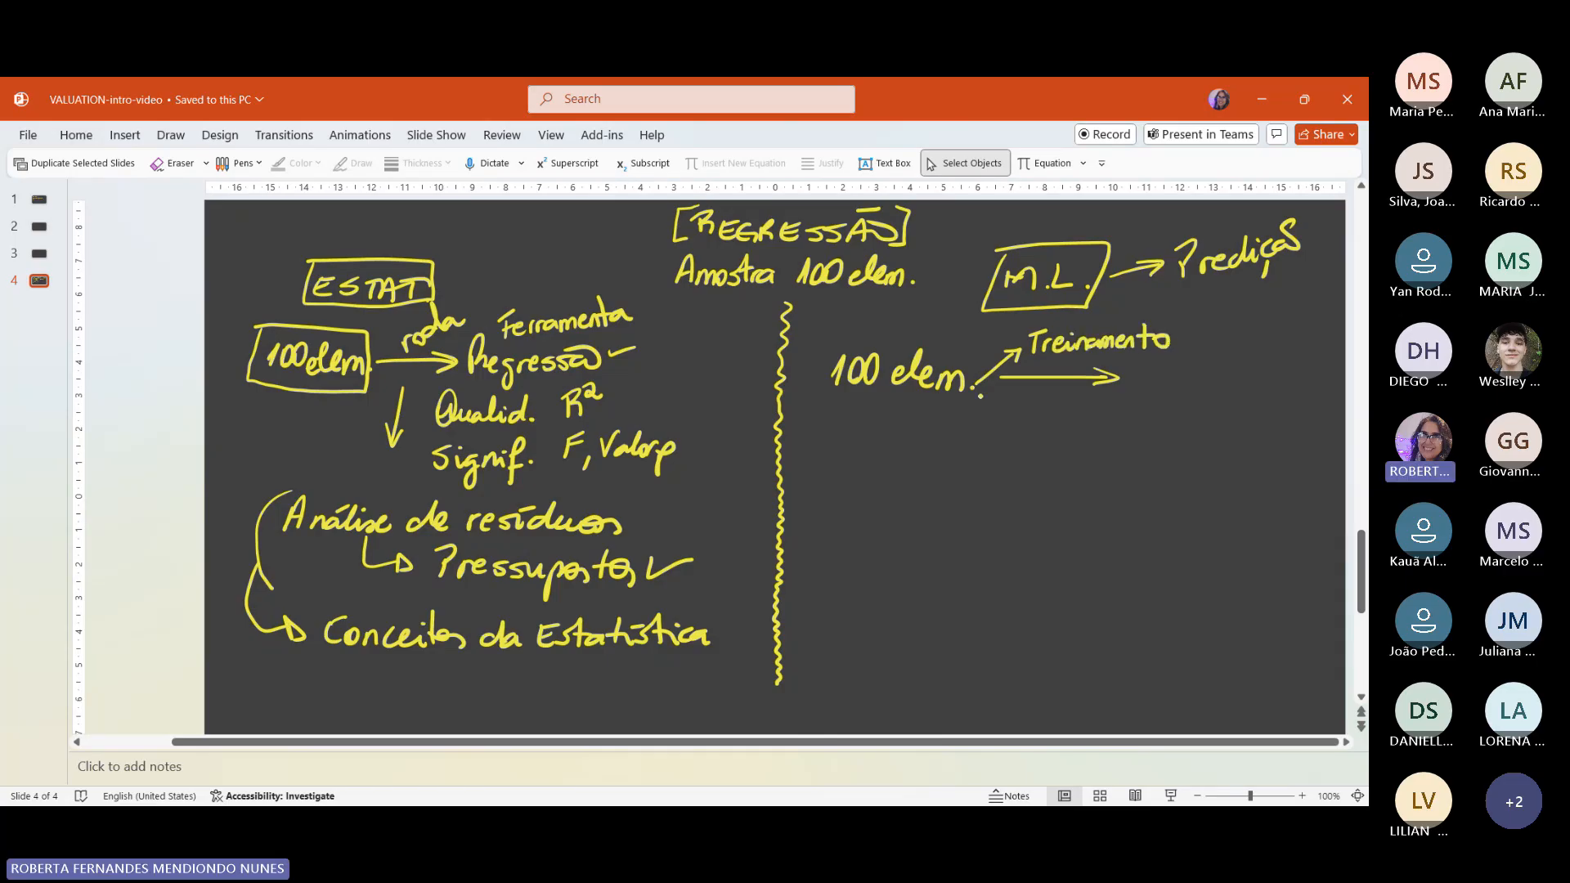
pyautogui.moveTo(977, 387)
pyautogui.mouseDown()
pyautogui.moveTo(1008, 428)
pyautogui.moveTo(1043, 413)
pyautogui.moveTo(1104, 432)
pyautogui.moveTo(1039, 446)
pyautogui.moveTo(1053, 458)
pyautogui.moveTo(1109, 458)
pyautogui.mouseUp()
pyautogui.click(1079, 443)
pyautogui.moveTo(1122, 455); pyautogui.dragTo(1145, 453)
pyautogui.moveTo(1135, 448)
pyautogui.mouseDown()
pyautogui.moveTo(1157, 450)
pyautogui.moveTo(1156, 427)
pyautogui.mouseUp()
pyautogui.moveTo(1124, 465); pyautogui.dragTo(1122, 477)
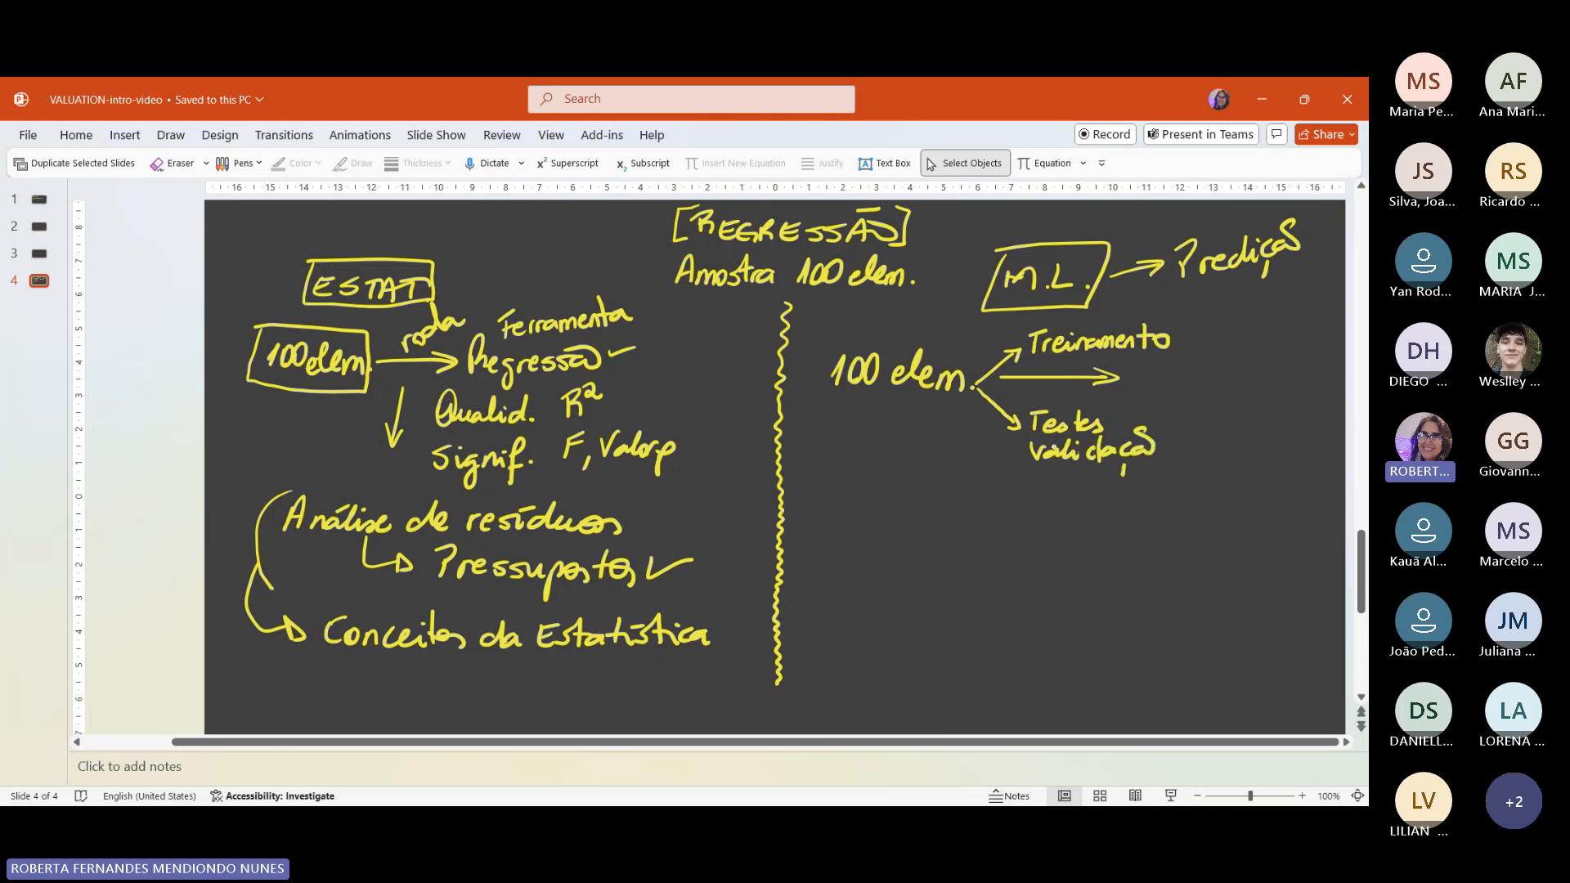
pyautogui.moveTo(1048, 442)
pyautogui.mouseDown()
pyautogui.moveTo(1037, 458)
pyautogui.moveTo(1097, 437)
pyautogui.moveTo(1097, 461)
pyautogui.mouseUp()
# Step: Extend the horizontal M.L. arrow to a handwritten "Roda Regres" and draw a curved arrow from "Treinamento" to "Roda"
pyautogui.moveTo(1103, 392); pyautogui.dragTo(1108, 378)
pyautogui.moveTo(1105, 377)
pyautogui.mouseDown()
pyautogui.moveTo(1276, 375)
pyautogui.moveTo(1258, 391)
pyautogui.mouseUp()
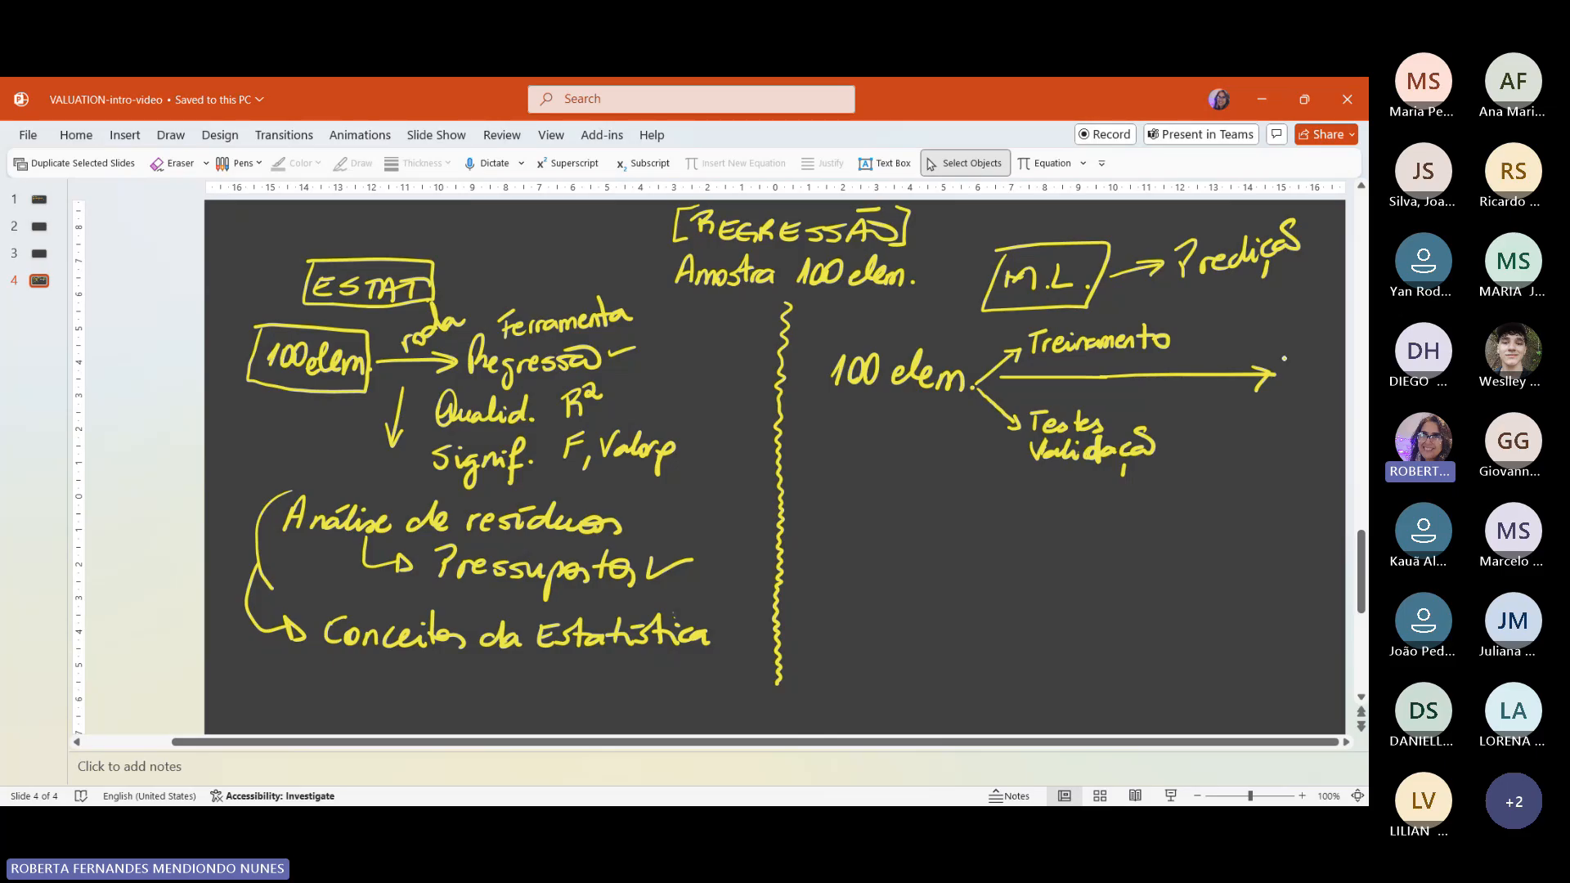
pyautogui.moveTo(1280, 327)
pyautogui.mouseDown()
pyautogui.moveTo(1309, 350)
pyautogui.moveTo(1324, 321)
pyautogui.moveTo(1332, 354)
pyautogui.moveTo(1281, 413)
pyautogui.moveTo(1287, 399)
pyautogui.moveTo(1312, 426)
pyautogui.moveTo(1321, 401)
pyautogui.mouseUp()
pyautogui.moveTo(1318, 405); pyautogui.dragTo(1344, 413)
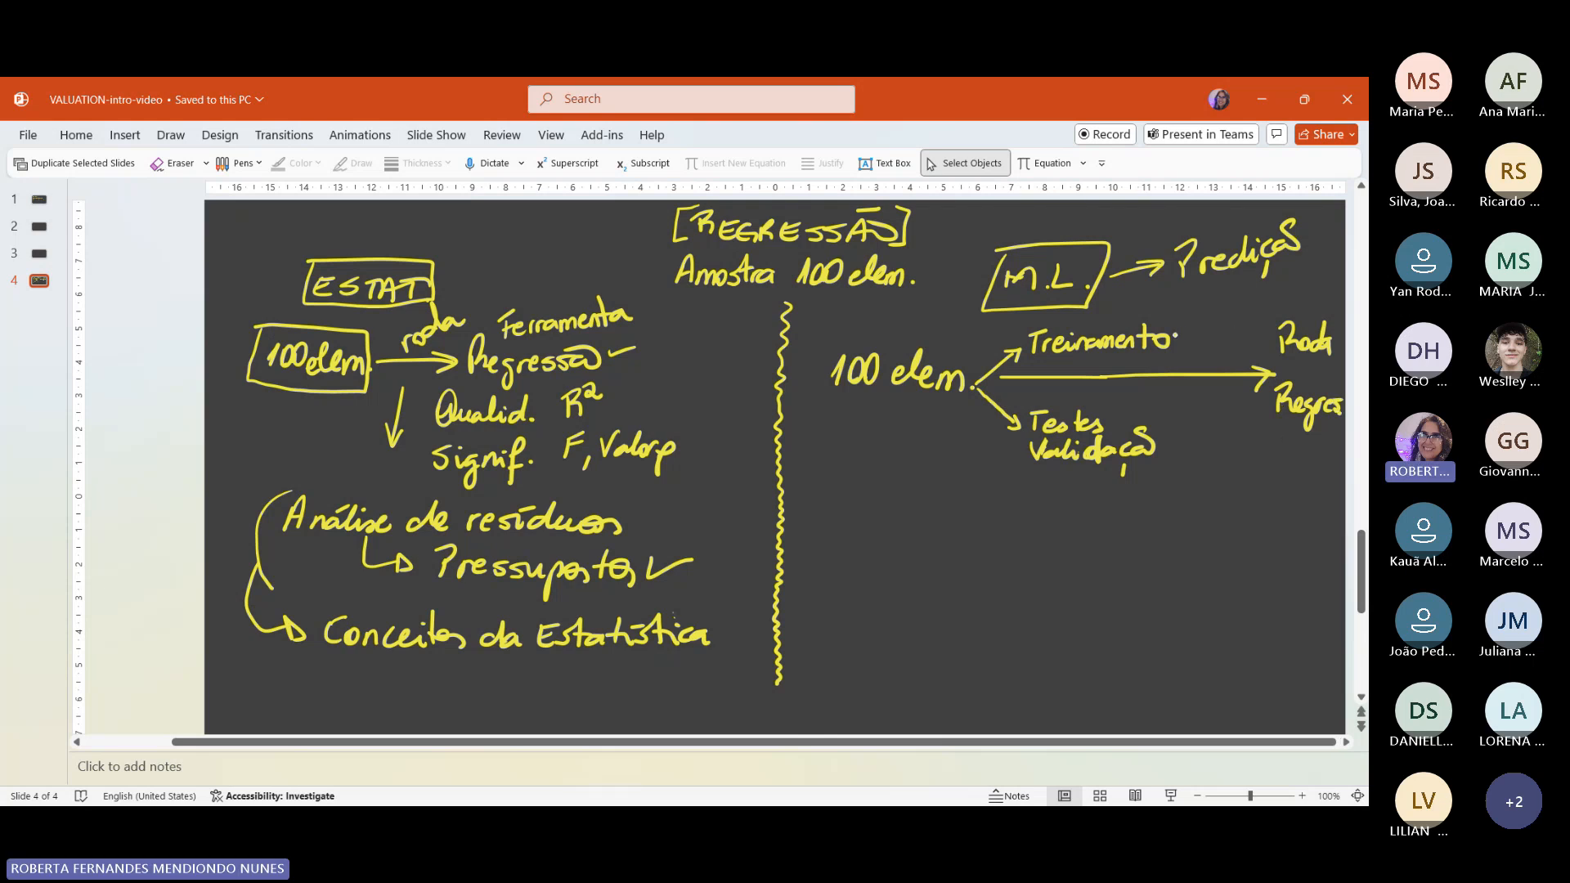
pyautogui.moveTo(1175, 334)
pyautogui.mouseDown()
pyautogui.moveTo(1281, 326)
pyautogui.moveTo(1261, 332)
pyautogui.mouseUp()
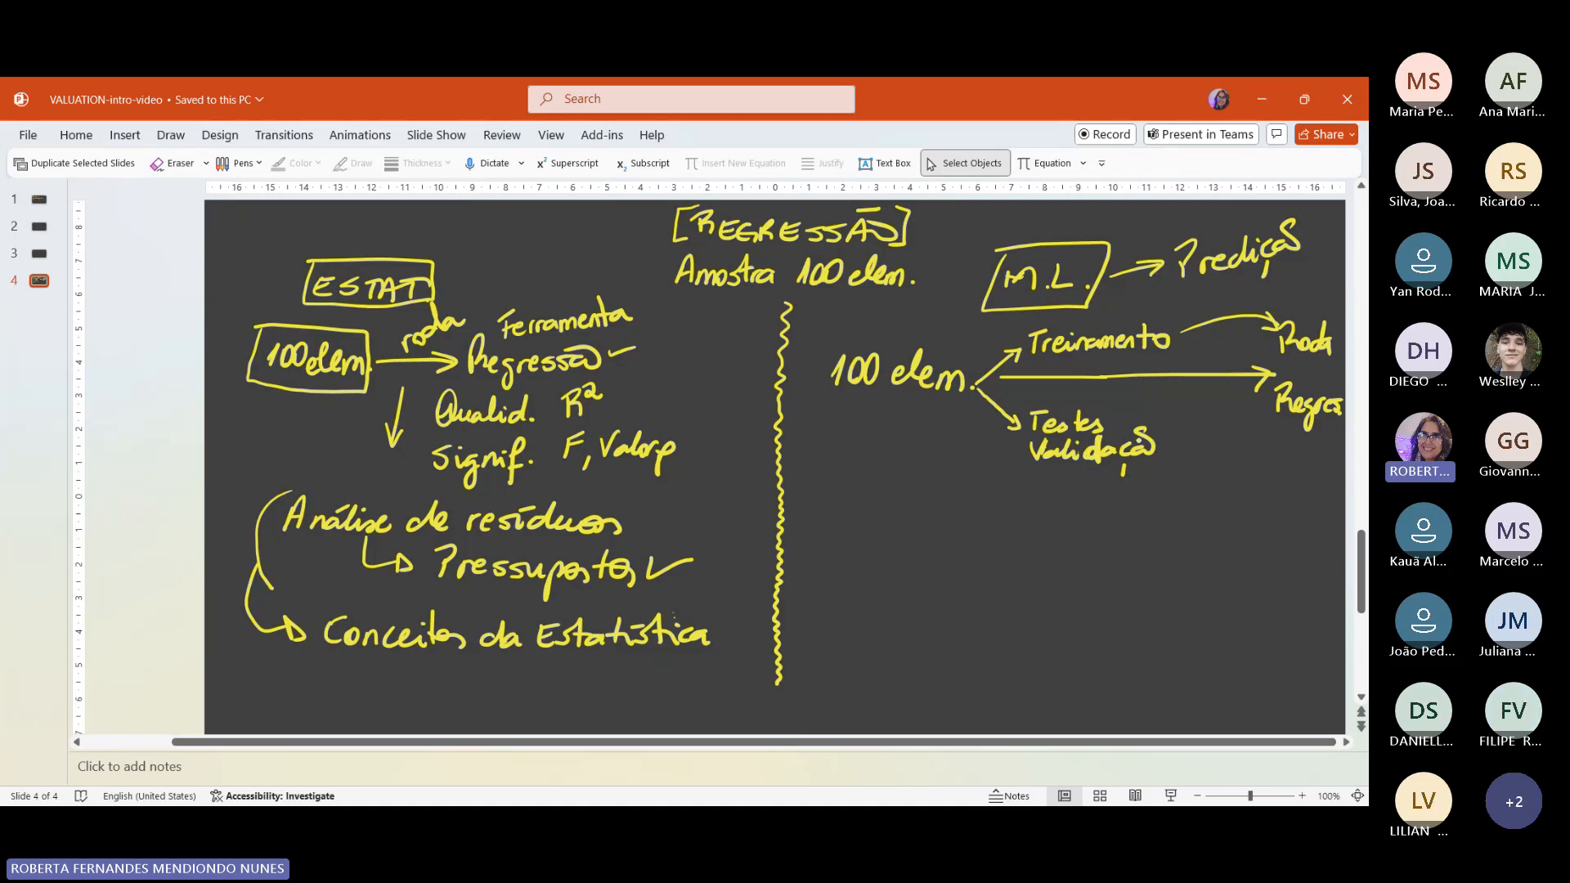
# Step: Draw an arrow down from "Regres" and handwrite "modelo (equação)" beneath it
pyautogui.moveTo(1289, 427)
pyautogui.mouseDown()
pyautogui.moveTo(1220, 461)
pyautogui.moveTo(1256, 482)
pyautogui.moveTo(1286, 453)
pyautogui.moveTo(1308, 484)
pyautogui.moveTo(1325, 478)
pyautogui.mouseUp()
pyautogui.moveTo(1215, 500); pyautogui.dragTo(1211, 526)
pyautogui.moveTo(1222, 516)
pyautogui.mouseDown()
pyautogui.moveTo(1243, 539)
pyautogui.moveTo(1302, 519)
pyautogui.mouseUp()
pyautogui.moveTo(1284, 525); pyautogui.dragTo(1319, 533)
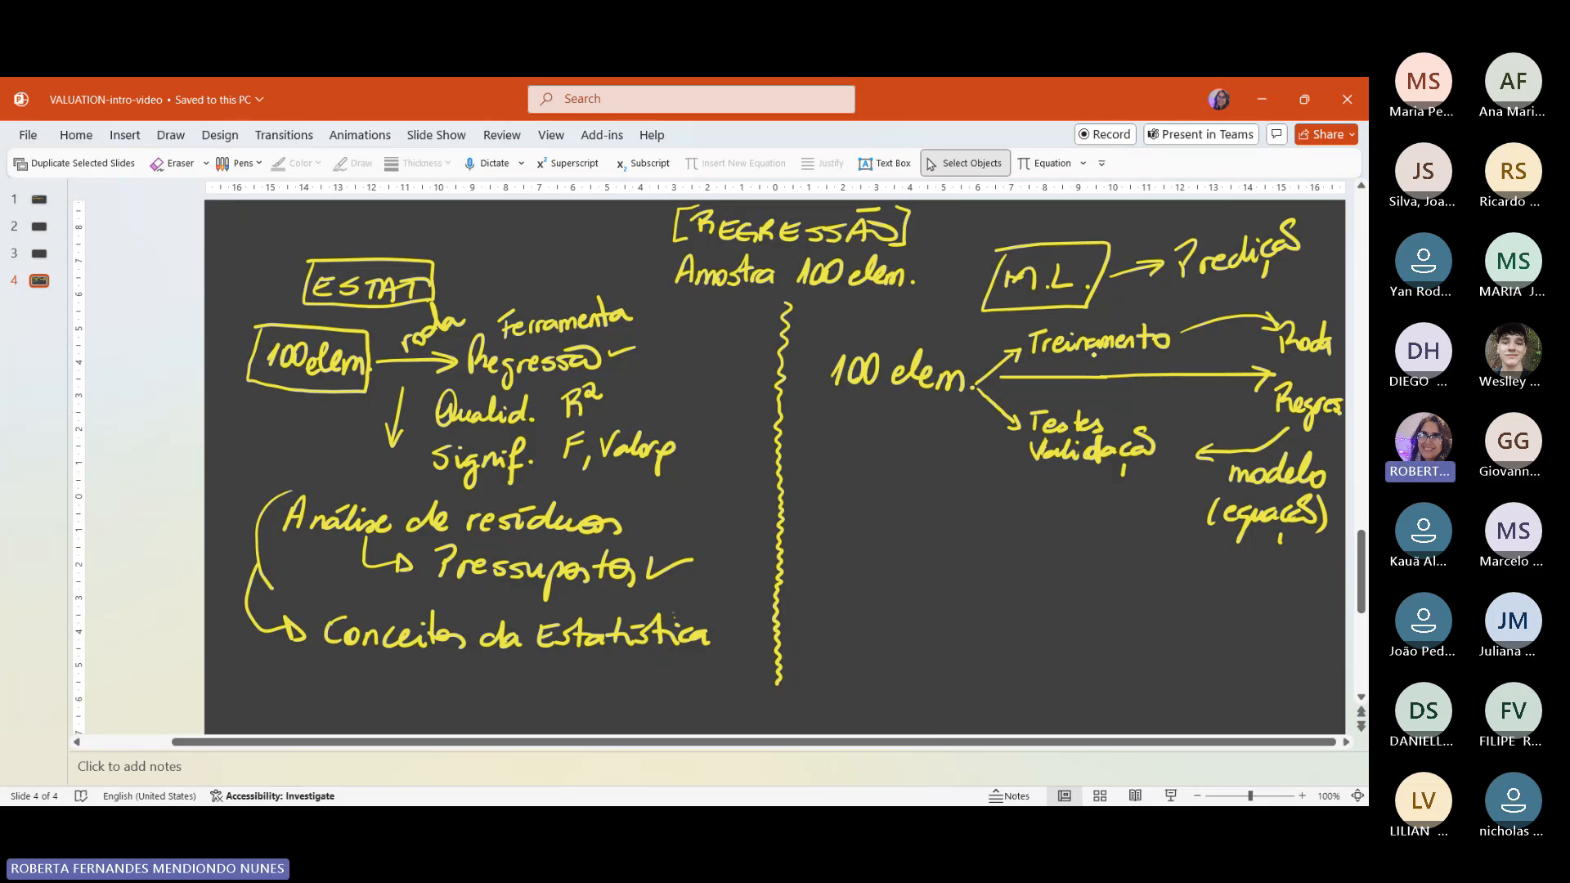
# Step: Write "70 elem" under "Treinamento" and "30 elem." under "Validação", and connect "Roda" to "Regres" with an arrow
pyautogui.moveTo(1089, 355); pyautogui.dragTo(1104, 361)
pyautogui.moveTo(1113, 354); pyautogui.dragTo(1180, 365)
pyautogui.moveTo(1306, 359); pyautogui.dragTo(1303, 391)
pyautogui.moveTo(1052, 477)
pyautogui.mouseDown()
pyautogui.moveTo(1067, 492)
pyautogui.moveTo(1067, 478)
pyautogui.moveTo(1103, 472)
pyautogui.moveTo(1135, 495)
pyautogui.mouseUp()
pyautogui.click(1142, 493)
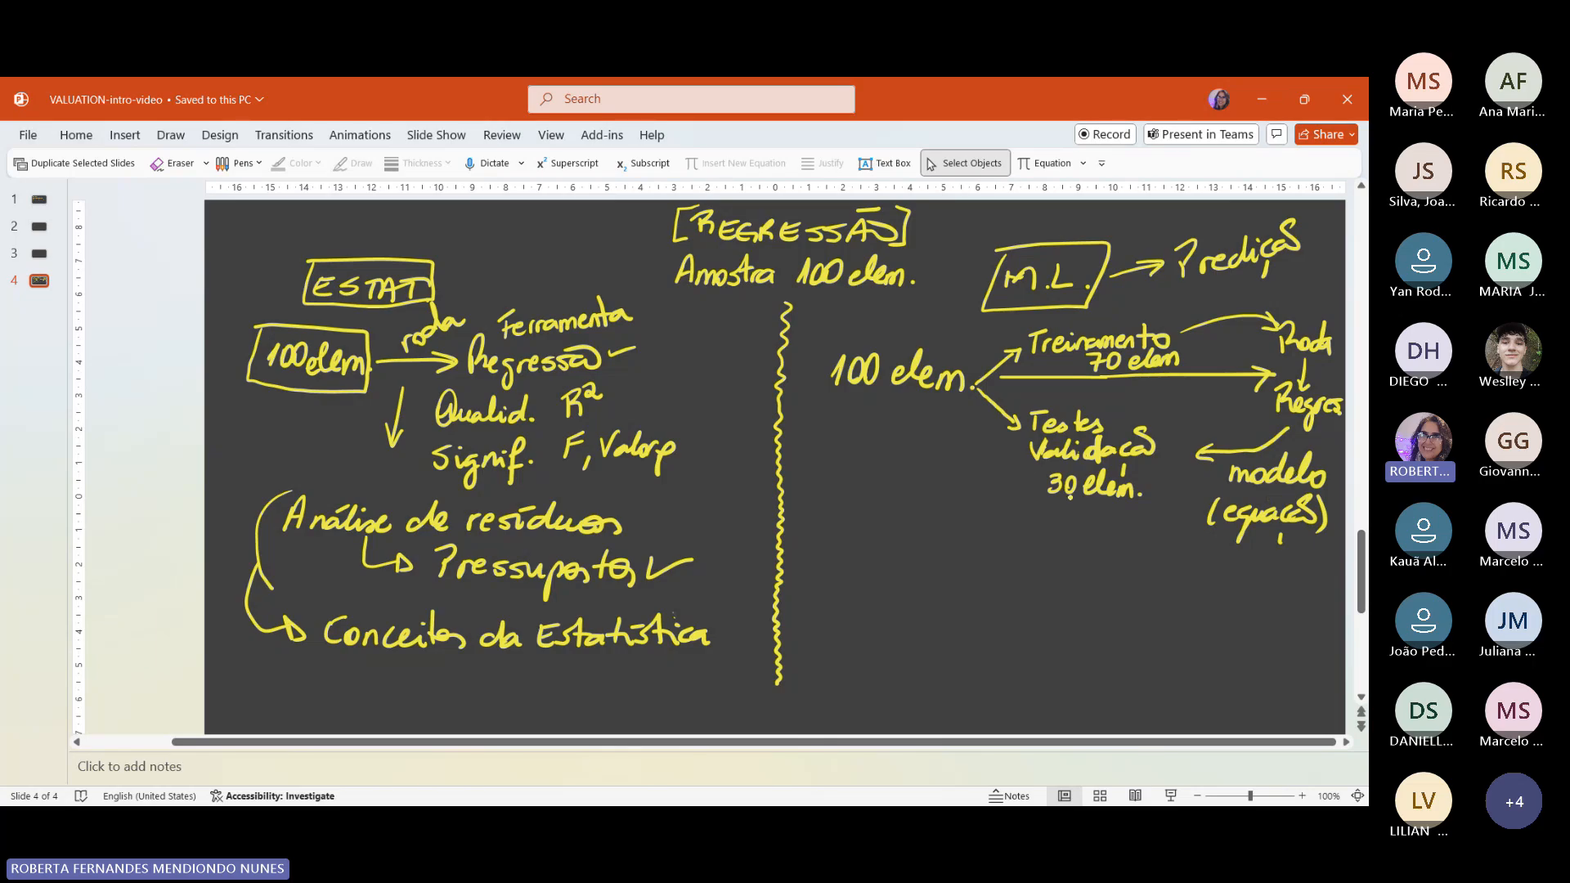
# Step: Underline "30" and "Predição", circle "Testes" and strike through "Validação" in the M.L. notes
pyautogui.moveTo(1048, 495); pyautogui.dragTo(1074, 497)
pyautogui.moveTo(1193, 286)
pyautogui.mouseDown()
pyautogui.moveTo(1231, 281)
pyautogui.moveTo(1192, 286)
pyautogui.mouseUp()
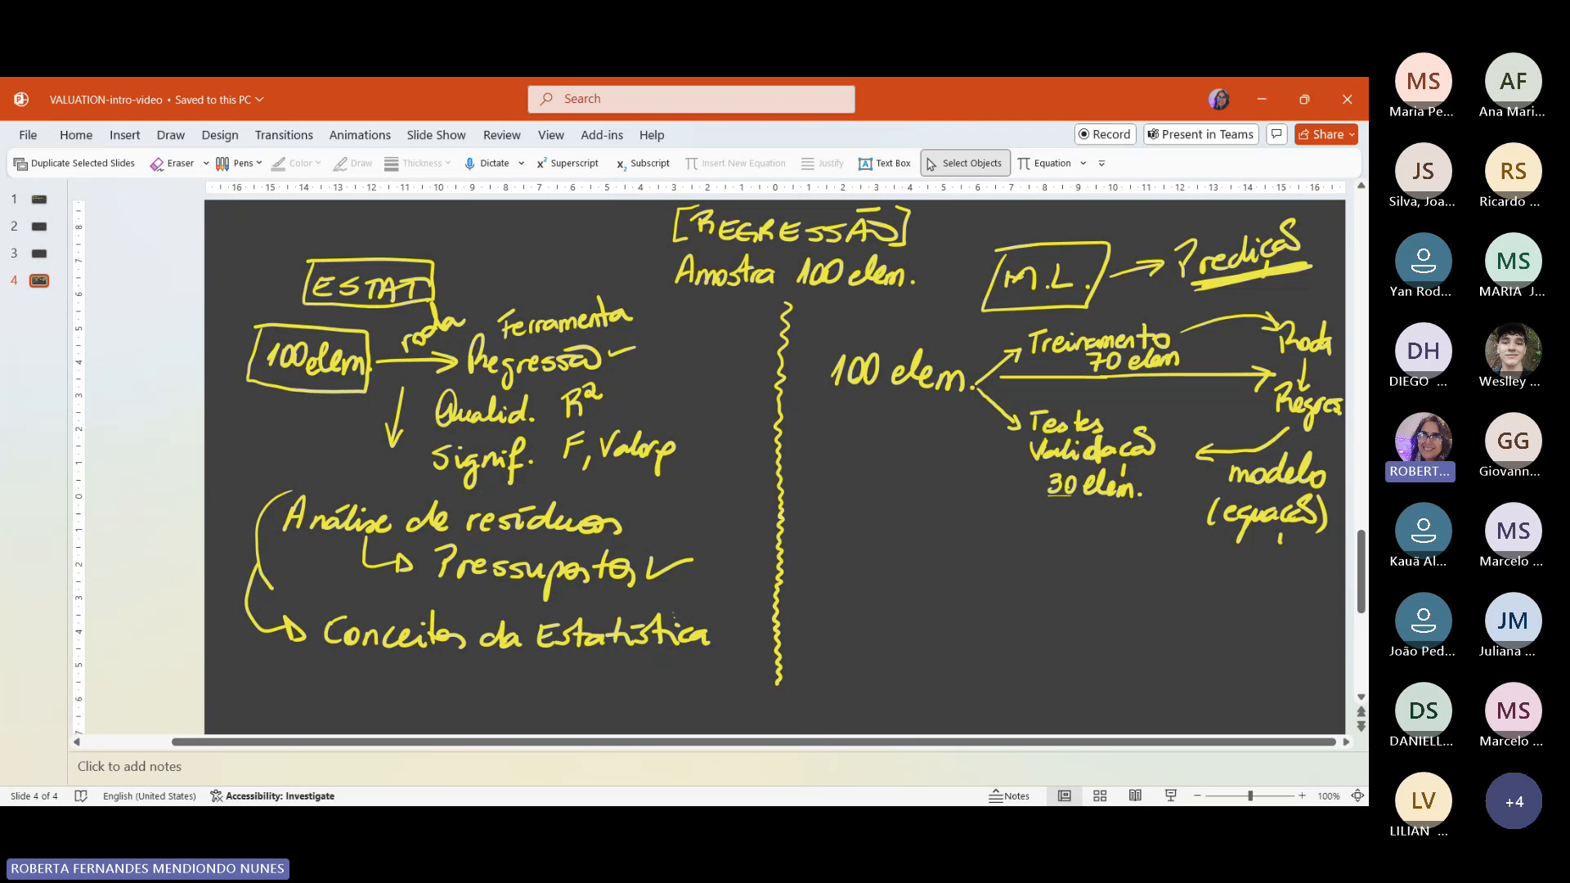
pyautogui.moveTo(1049, 401)
pyautogui.mouseDown()
pyautogui.moveTo(1060, 448)
pyautogui.moveTo(1014, 411)
pyautogui.mouseUp()
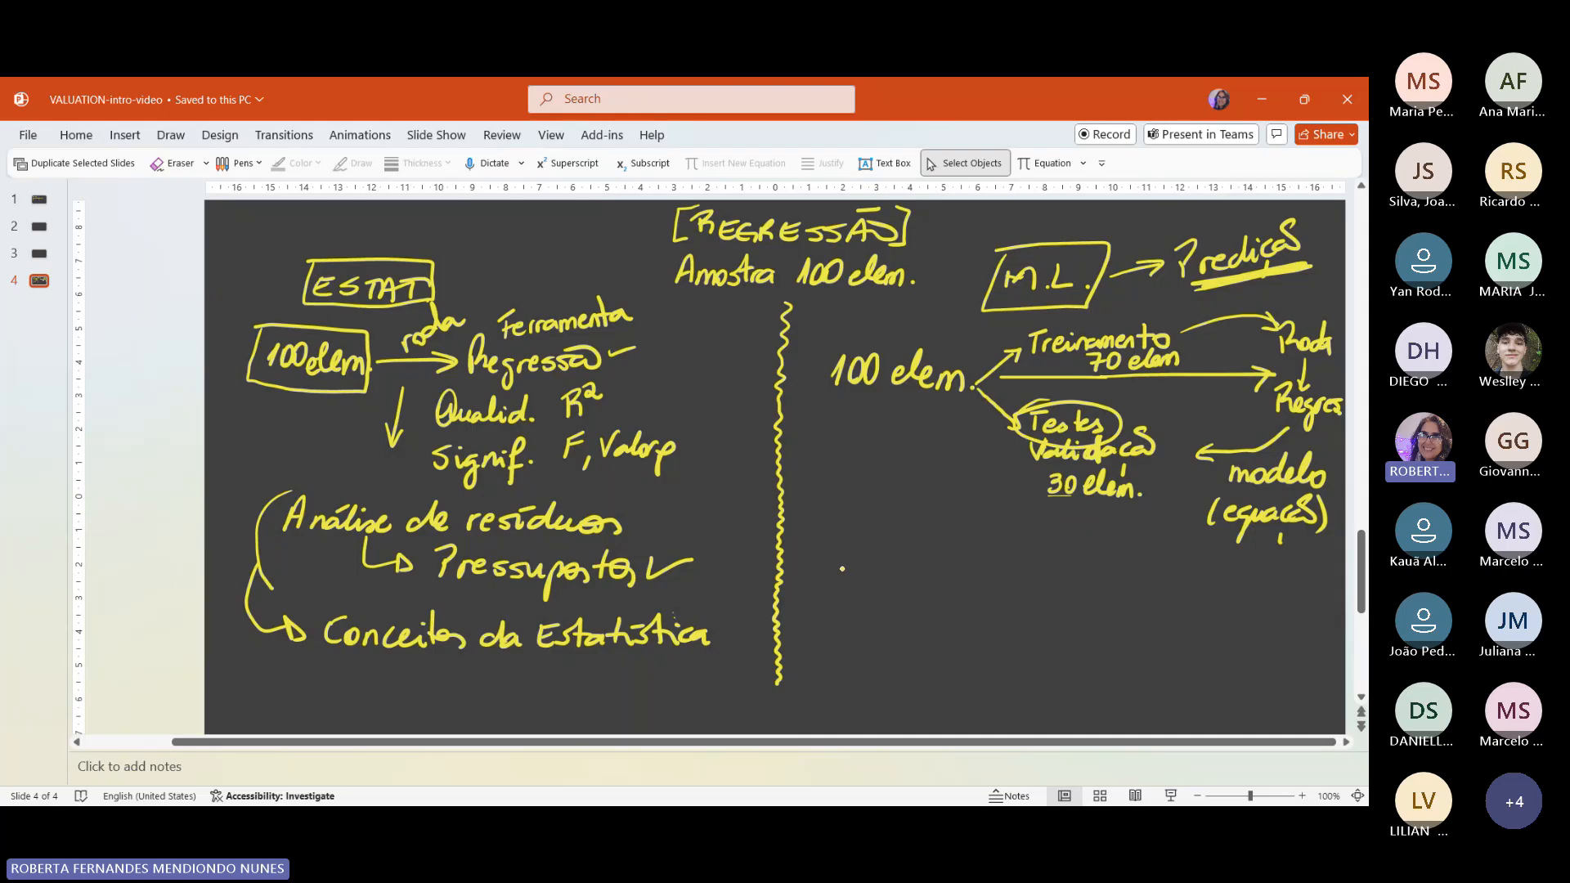
# Step: Handwrite a "Ferramentas" heading below the M.L. notes, listing "Python" and "R" as bullets
pyautogui.moveTo(820, 553); pyautogui.dragTo(842, 546)
pyautogui.moveTo(825, 555); pyautogui.dragTo(825, 587)
pyautogui.moveTo(826, 569); pyautogui.dragTo(1038, 578)
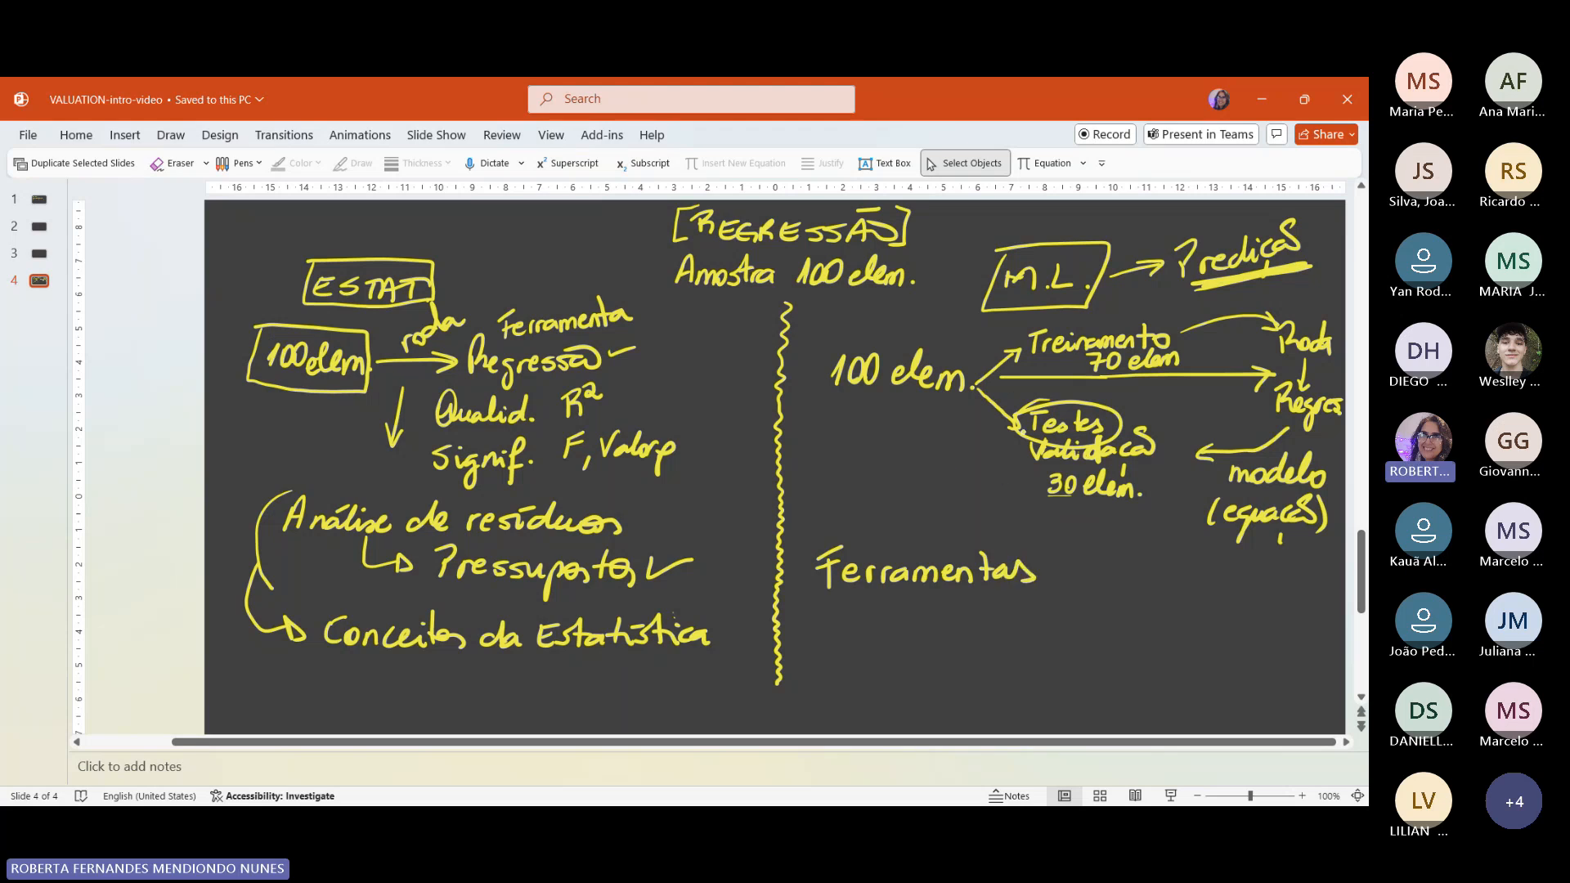
pyautogui.moveTo(837, 631)
pyautogui.mouseDown()
pyautogui.moveTo(851, 607)
pyautogui.moveTo(839, 624)
pyautogui.moveTo(875, 636)
pyautogui.moveTo(949, 634)
pyautogui.mouseUp()
pyautogui.click(991, 610)
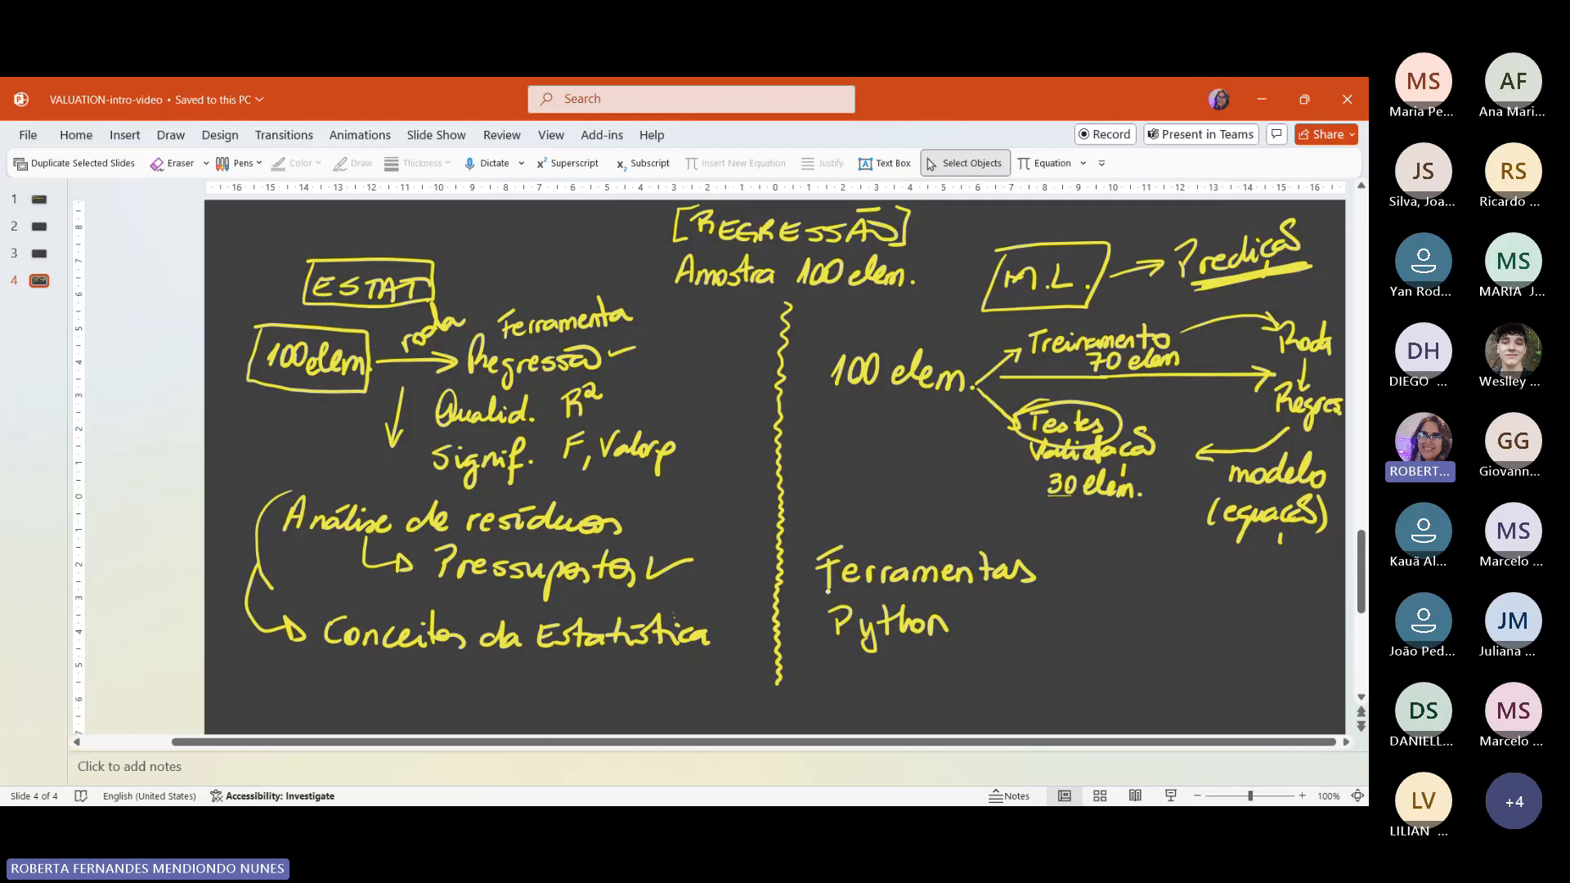
pyautogui.moveTo(812, 628); pyautogui.dragTo(816, 624)
pyautogui.moveTo(818, 681); pyautogui.dragTo(873, 687)
# Step: Add an "SPSS (IBM)" bullet under "Ferramentas" and join "Python" and "R" with a bracket to the word "código"
pyautogui.moveTo(1009, 621); pyautogui.dragTo(1055, 606)
pyautogui.moveTo(1068, 610)
pyautogui.mouseDown()
pyautogui.moveTo(1070, 627)
pyautogui.moveTo(1159, 623)
pyautogui.mouseUp()
pyautogui.click(1158, 609)
pyautogui.moveTo(1153, 606)
pyautogui.mouseDown()
pyautogui.moveTo(1170, 605)
pyautogui.moveTo(1175, 628)
pyautogui.moveTo(1226, 628)
pyautogui.mouseUp()
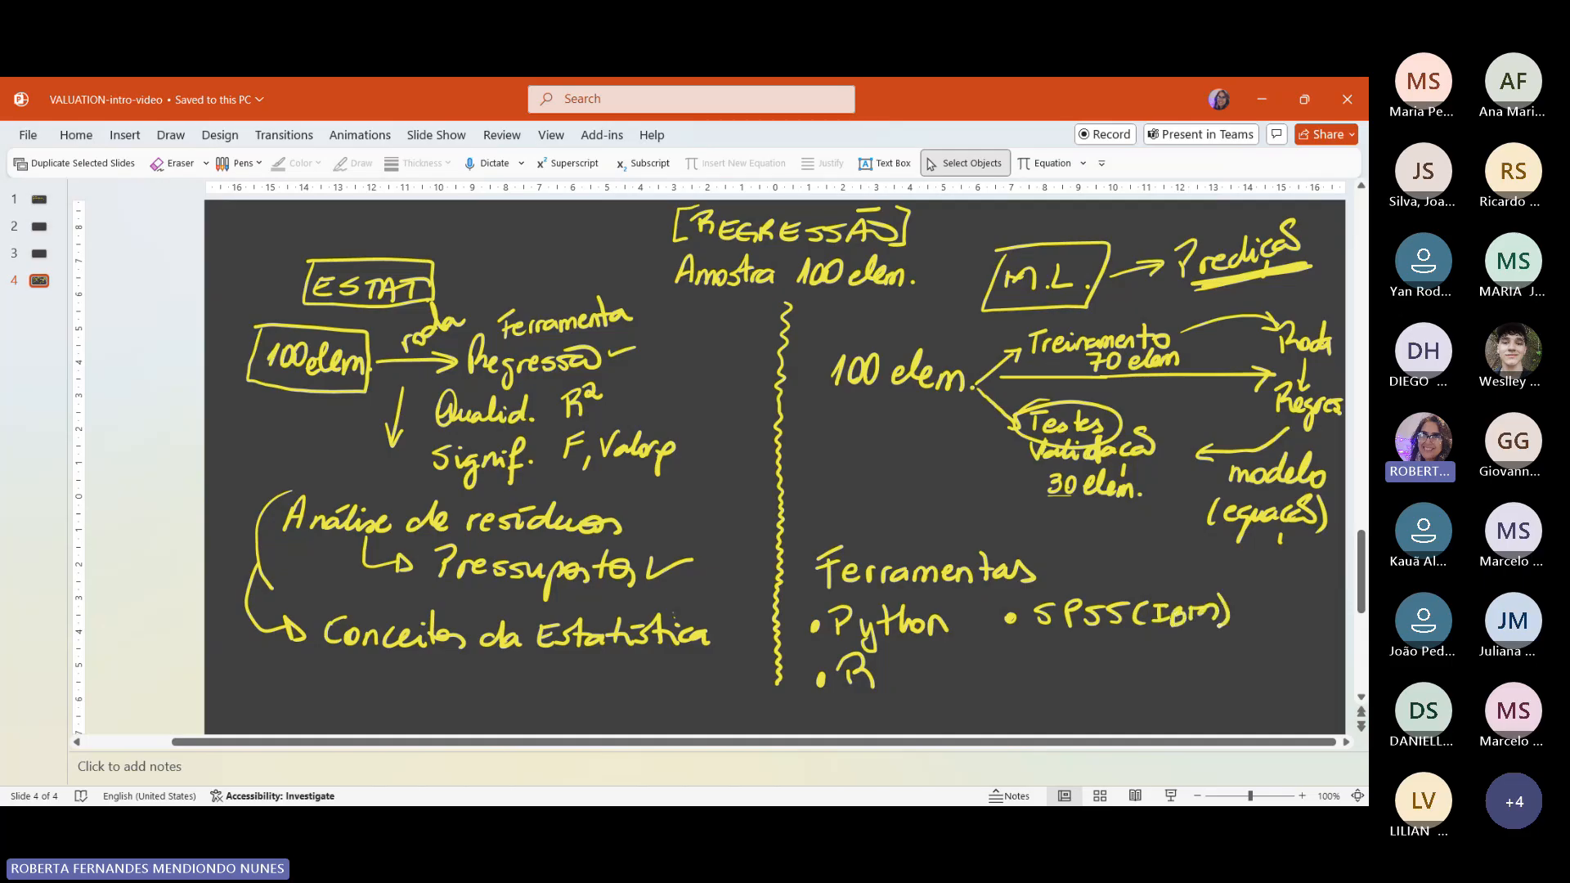
pyautogui.moveTo(932, 637)
pyautogui.mouseDown()
pyautogui.moveTo(954, 670)
pyautogui.moveTo(900, 676)
pyautogui.moveTo(1032, 687)
pyautogui.moveTo(1040, 708)
pyautogui.mouseUp()
pyautogui.moveTo(1063, 680)
pyautogui.mouseDown()
pyautogui.moveTo(1054, 693)
pyautogui.moveTo(984, 669)
pyautogui.mouseUp()
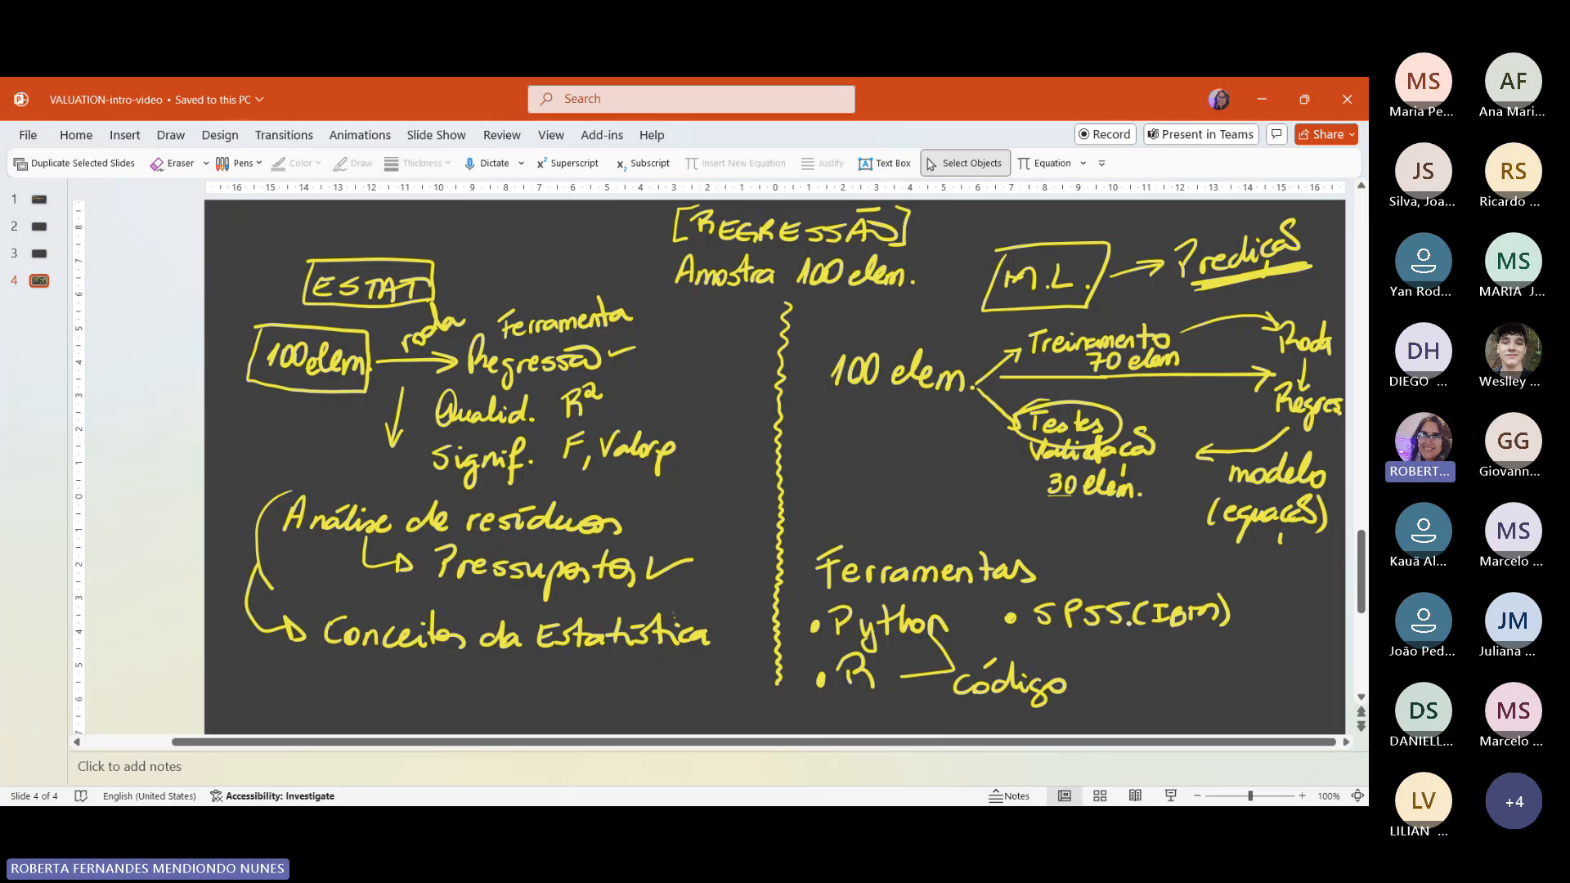
# Step: Draw two branching arrows below "SPSS (IBM)" leading to "RNA" and "Regr."
pyautogui.moveTo(1114, 627)
pyautogui.mouseDown()
pyautogui.moveTo(1112, 651)
pyautogui.moveTo(1135, 663)
pyautogui.moveTo(1192, 666)
pyautogui.moveTo(1217, 646)
pyautogui.moveTo(1245, 665)
pyautogui.mouseUp()
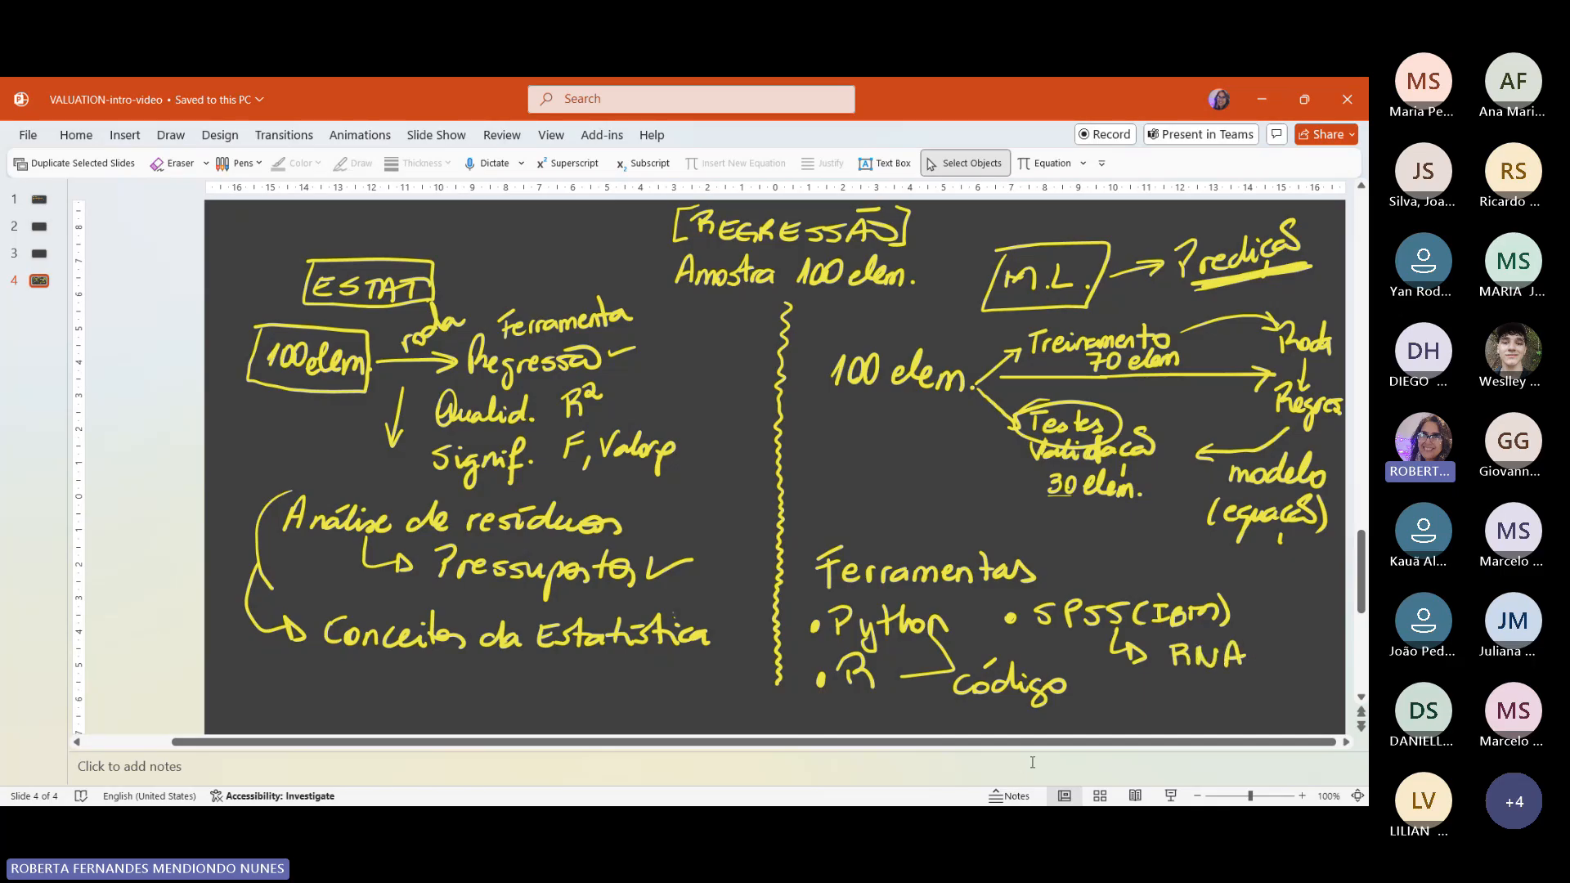
pyautogui.moveTo(1112, 655)
pyautogui.mouseDown()
pyautogui.moveTo(1112, 694)
pyautogui.moveTo(1141, 697)
pyautogui.mouseUp()
pyautogui.moveTo(1135, 681)
pyautogui.mouseDown()
pyautogui.moveTo(1153, 691)
pyautogui.moveTo(1141, 701)
pyautogui.moveTo(1178, 683)
pyautogui.moveTo(1219, 713)
pyautogui.moveTo(1243, 685)
pyautogui.mouseUp()
pyautogui.click(1248, 696)
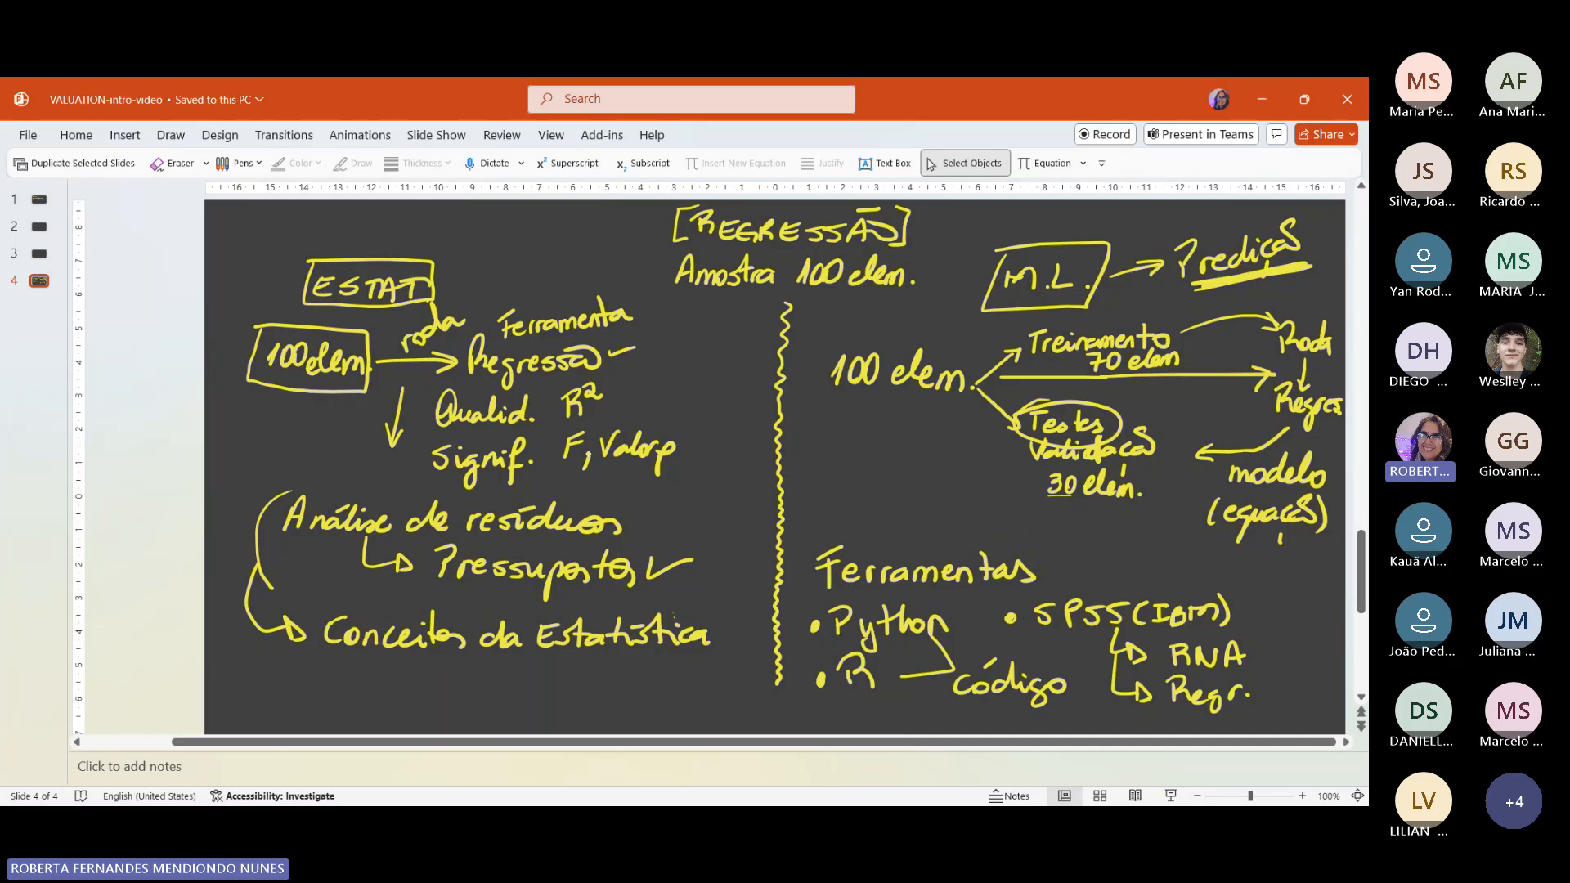
# Step: Handwrite a bulleted "jamovi" below "Conceitos da Estatística"
pyautogui.moveTo(302, 705)
pyautogui.mouseDown()
pyautogui.moveTo(332, 727)
pyautogui.moveTo(323, 716)
pyautogui.mouseUp()
pyautogui.moveTo(358, 695)
pyautogui.mouseDown()
pyautogui.moveTo(361, 708)
pyautogui.moveTo(440, 693)
pyautogui.moveTo(448, 708)
pyautogui.mouseUp()
pyautogui.click(439, 684)
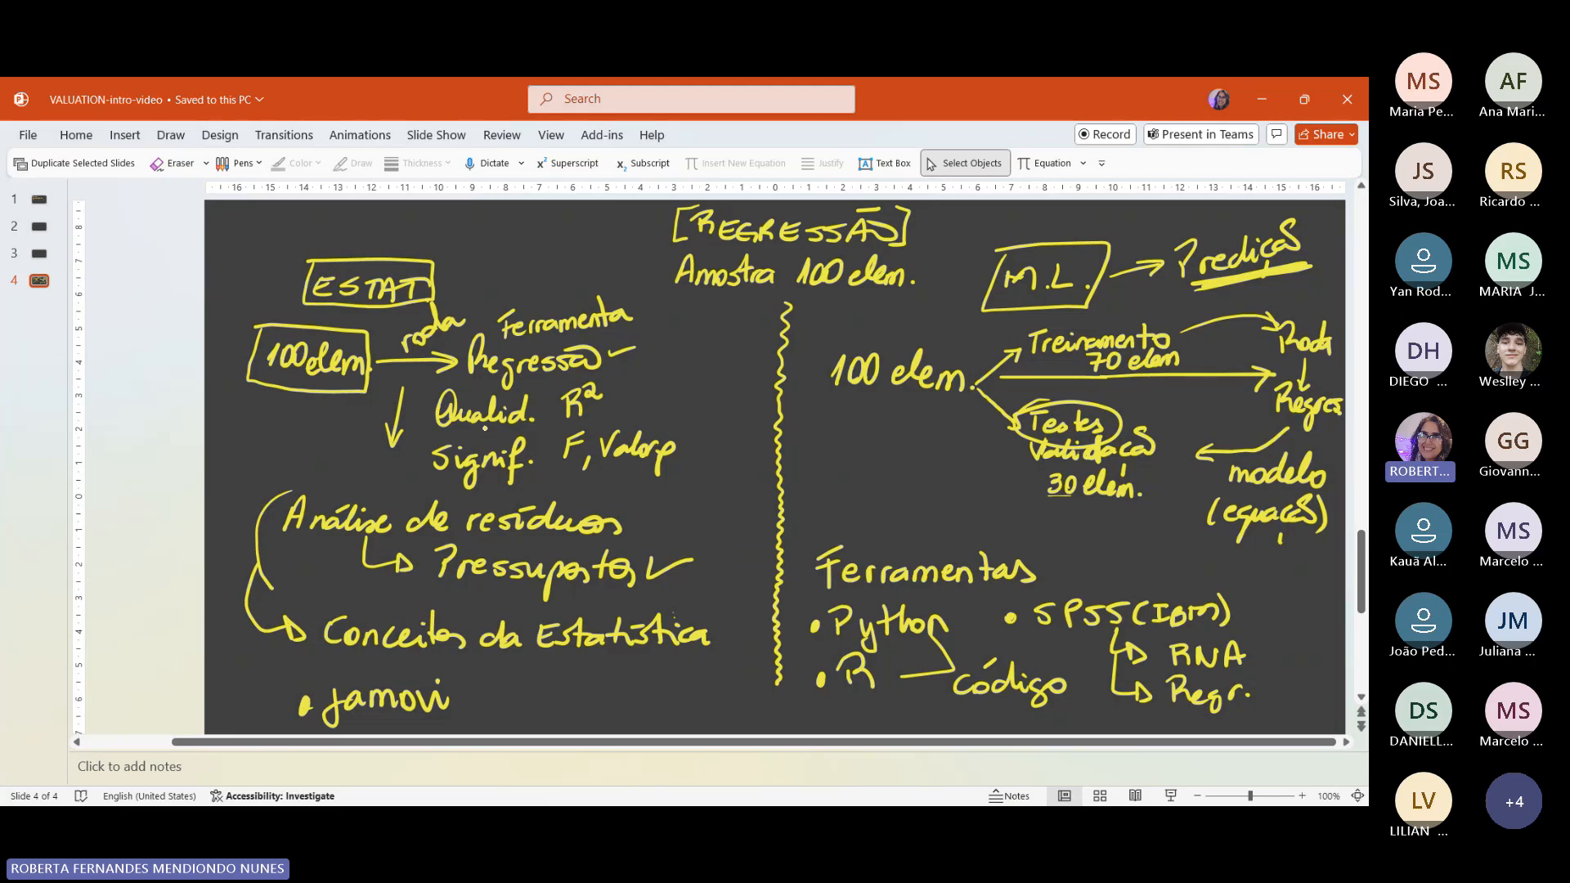
# Step: Draw arrows from the "[REGRESSÃO]" title to the "ESTAT" box and to the "M.L." box
pyautogui.moveTo(618, 220)
pyautogui.mouseDown()
pyautogui.moveTo(467, 263)
pyautogui.moveTo(536, 255)
pyautogui.mouseUp()
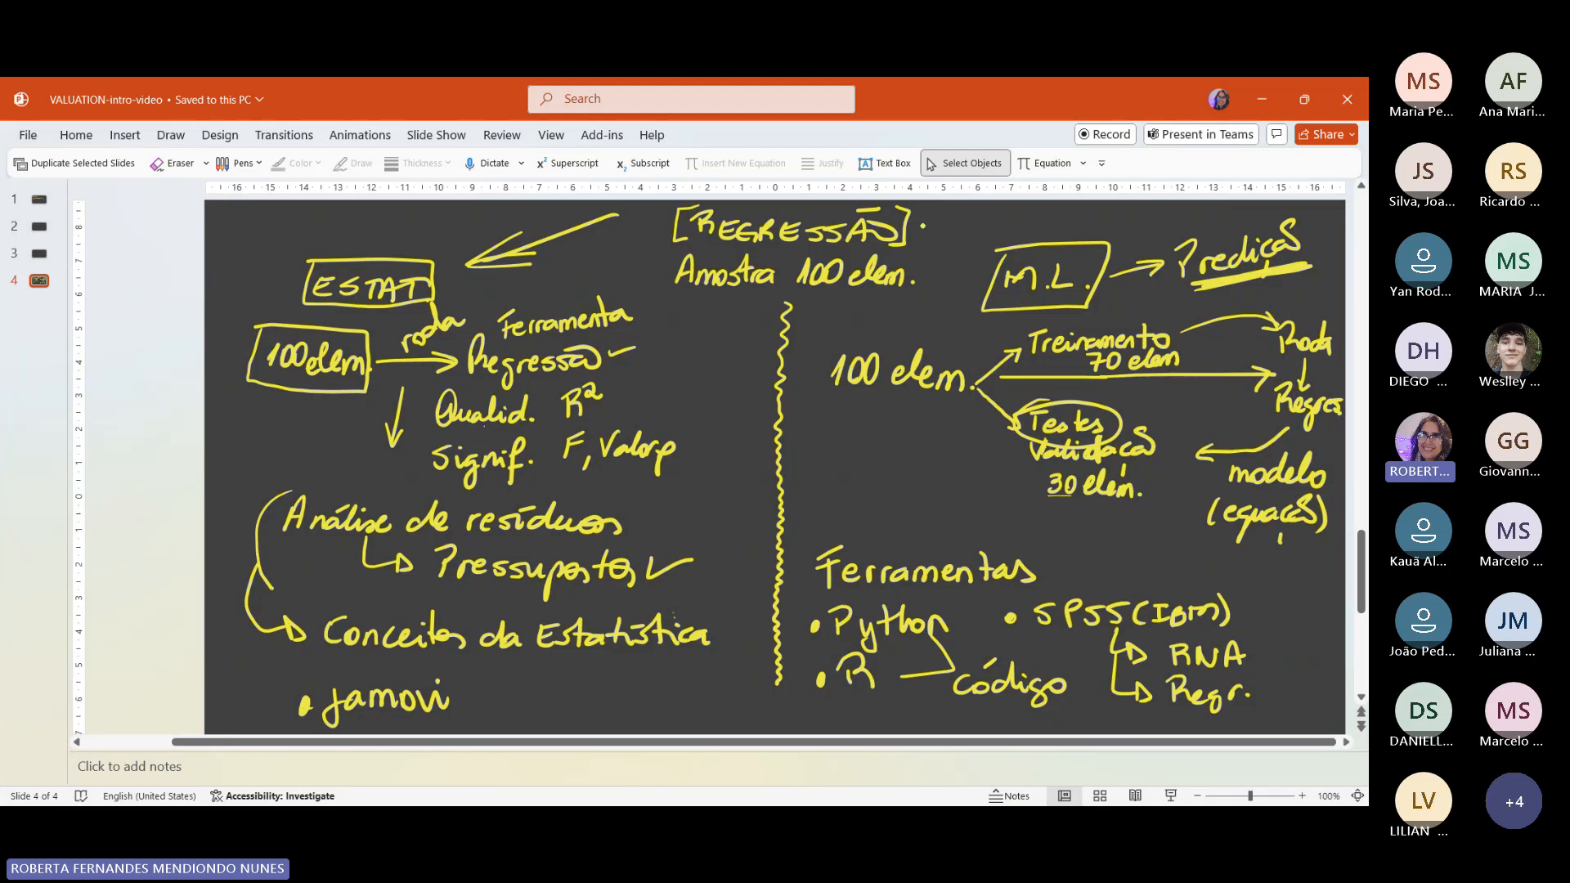
pyautogui.moveTo(932, 223); pyautogui.dragTo(1005, 248)
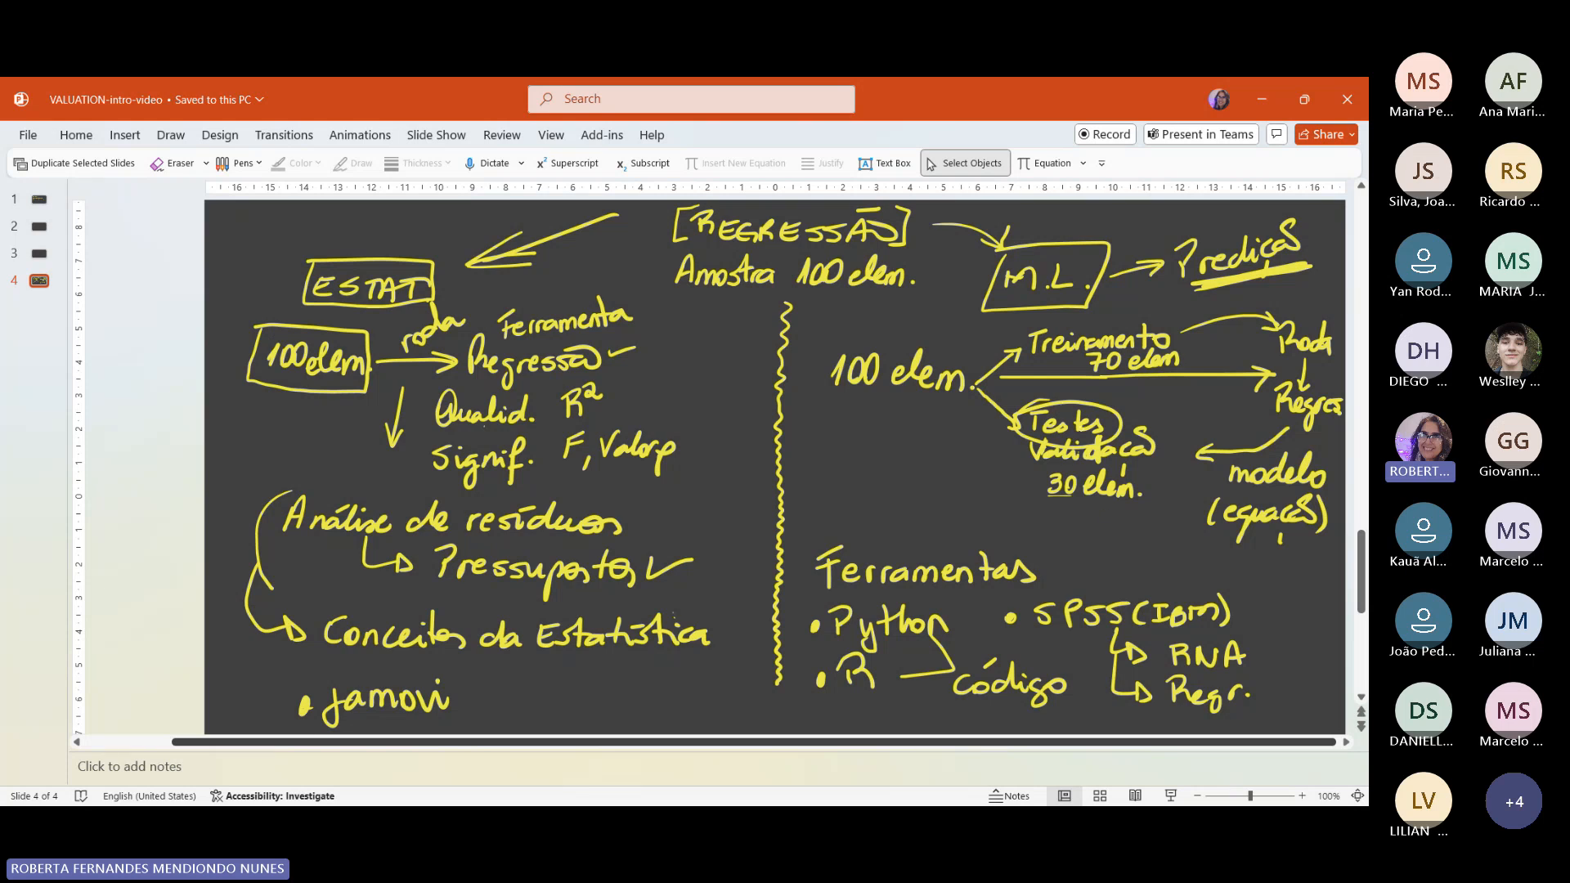
# Step: Underline "100 elem." in the M.L. notes and draw a star above the "M.L." box
pyautogui.moveTo(845, 390); pyautogui.dragTo(952, 400)
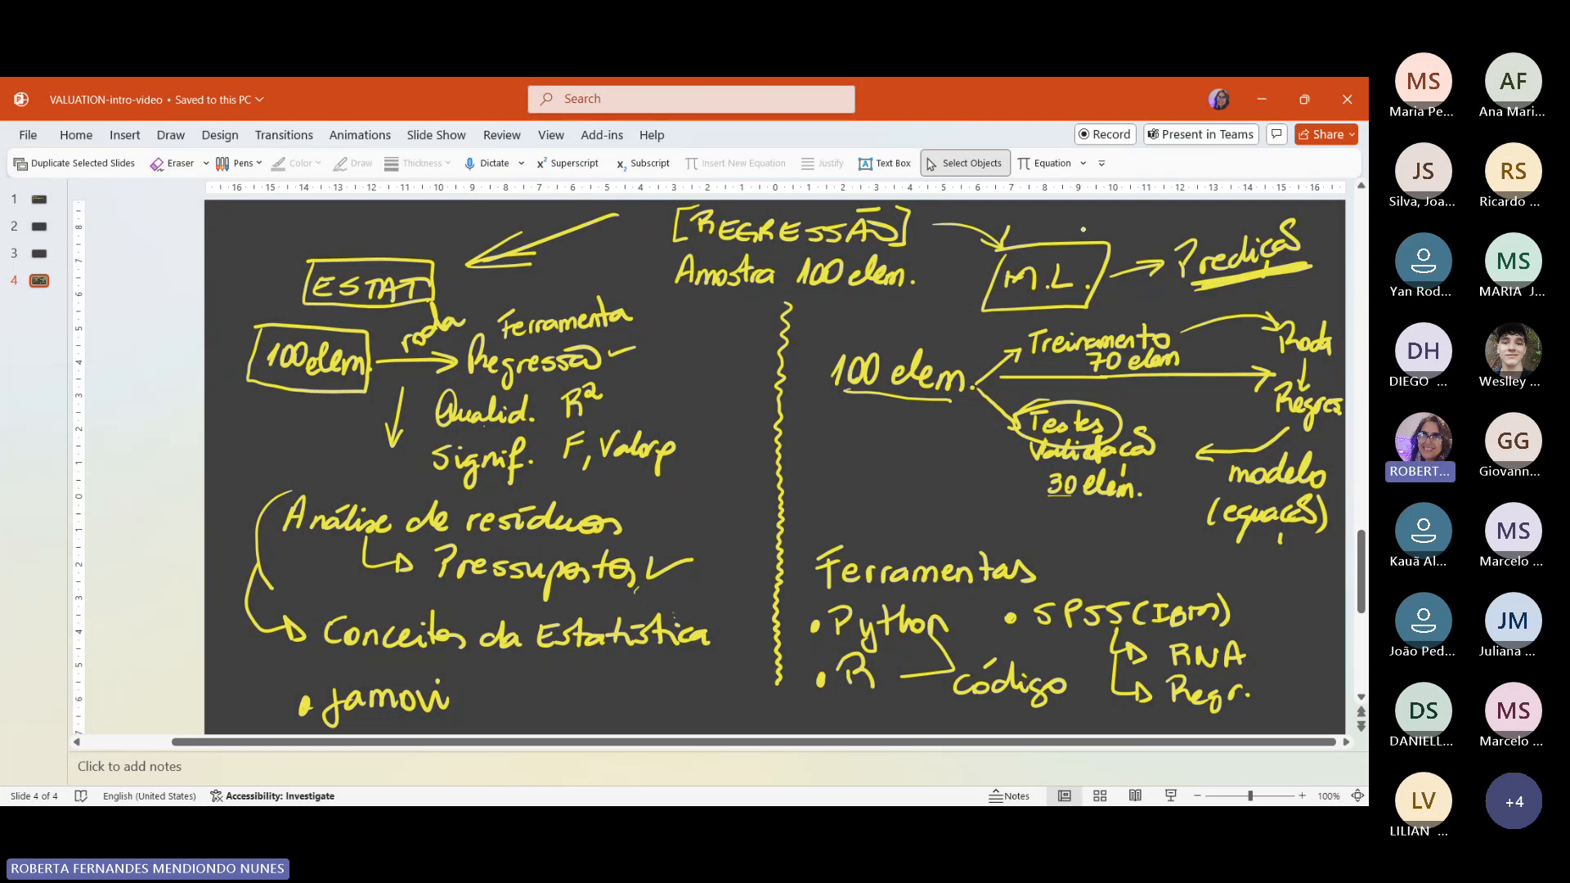
pyautogui.moveTo(1087, 219); pyautogui.dragTo(1074, 236)
pyautogui.moveTo(1070, 217); pyautogui.dragTo(1083, 235)
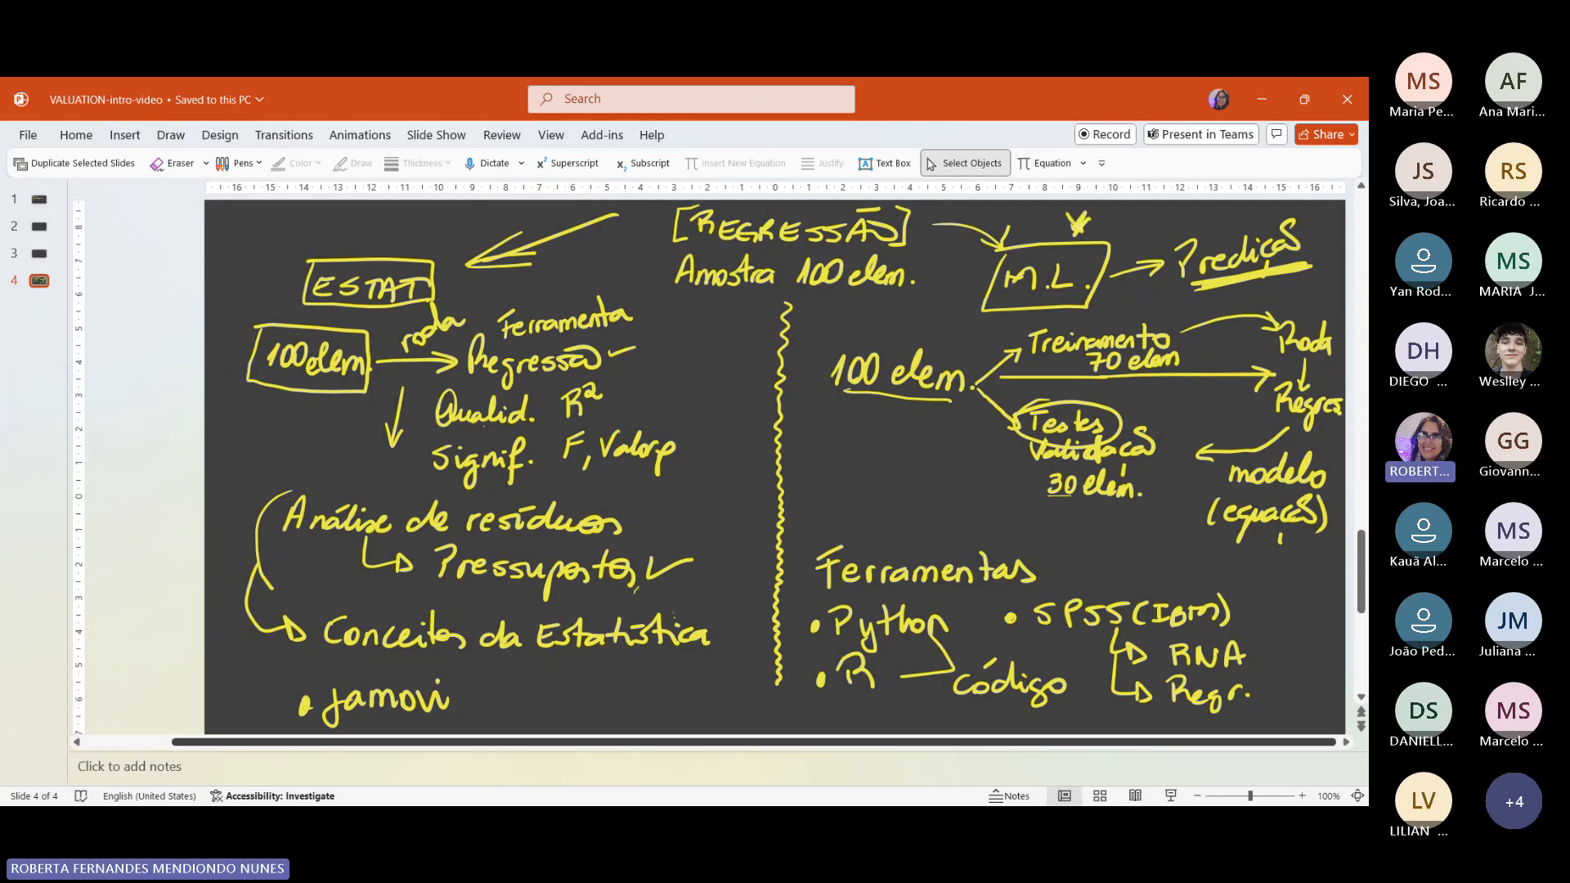
pyautogui.moveTo(1066, 222); pyautogui.dragTo(1092, 219)
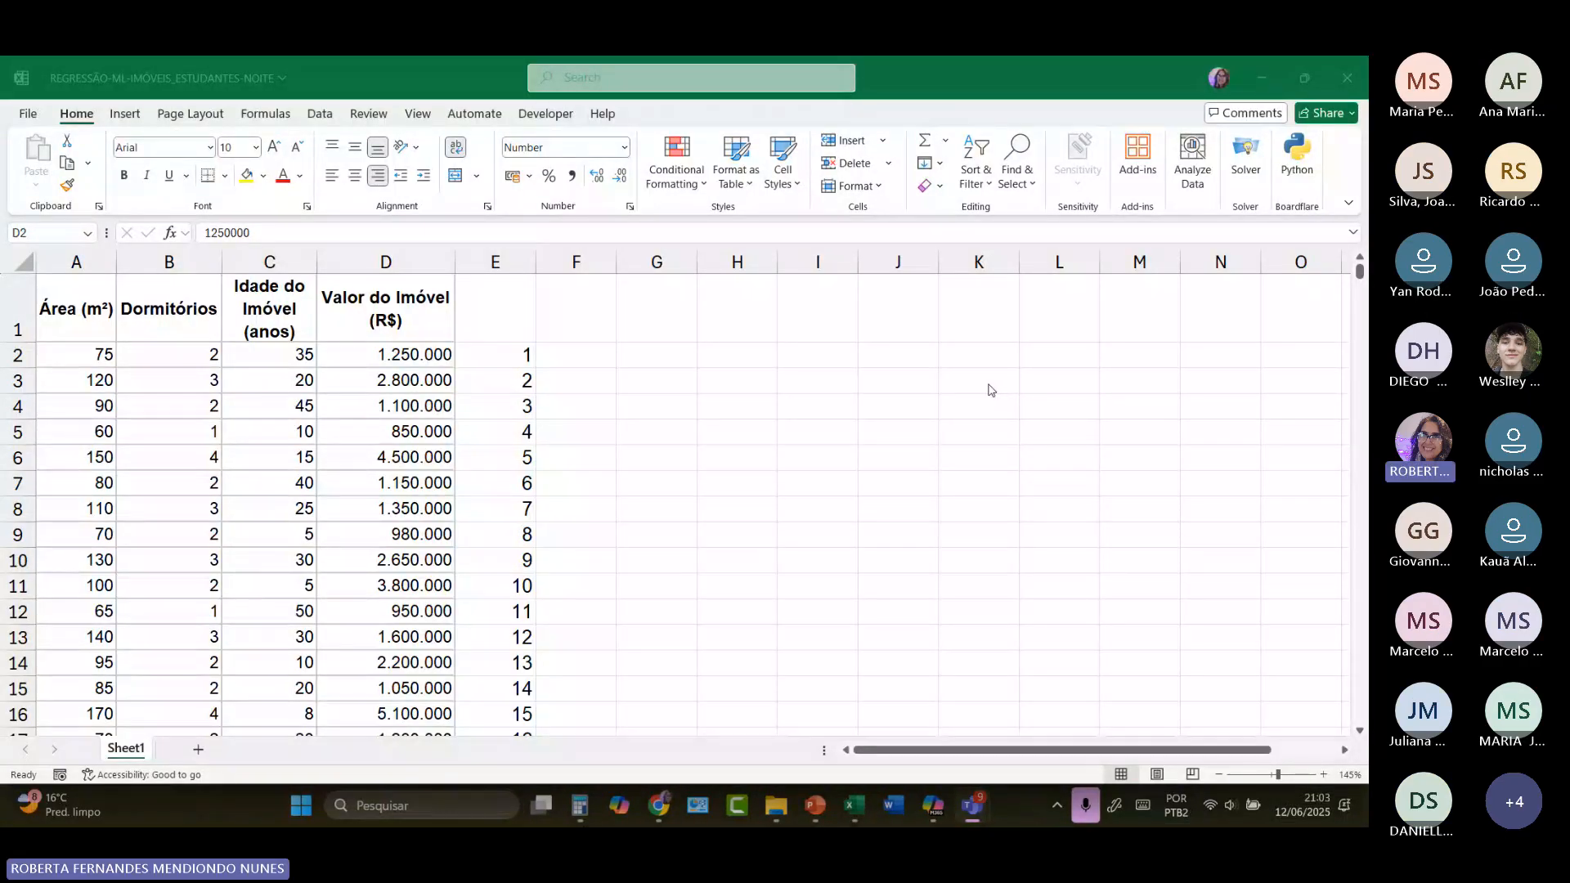
# Step: In the Excel workbook REGRESSÃO-ML-IMÓVEIS_ESTUDANTES-NOITE, clear the row numbering from column E
pyautogui.click(511, 355)
pyautogui.click(507, 265)
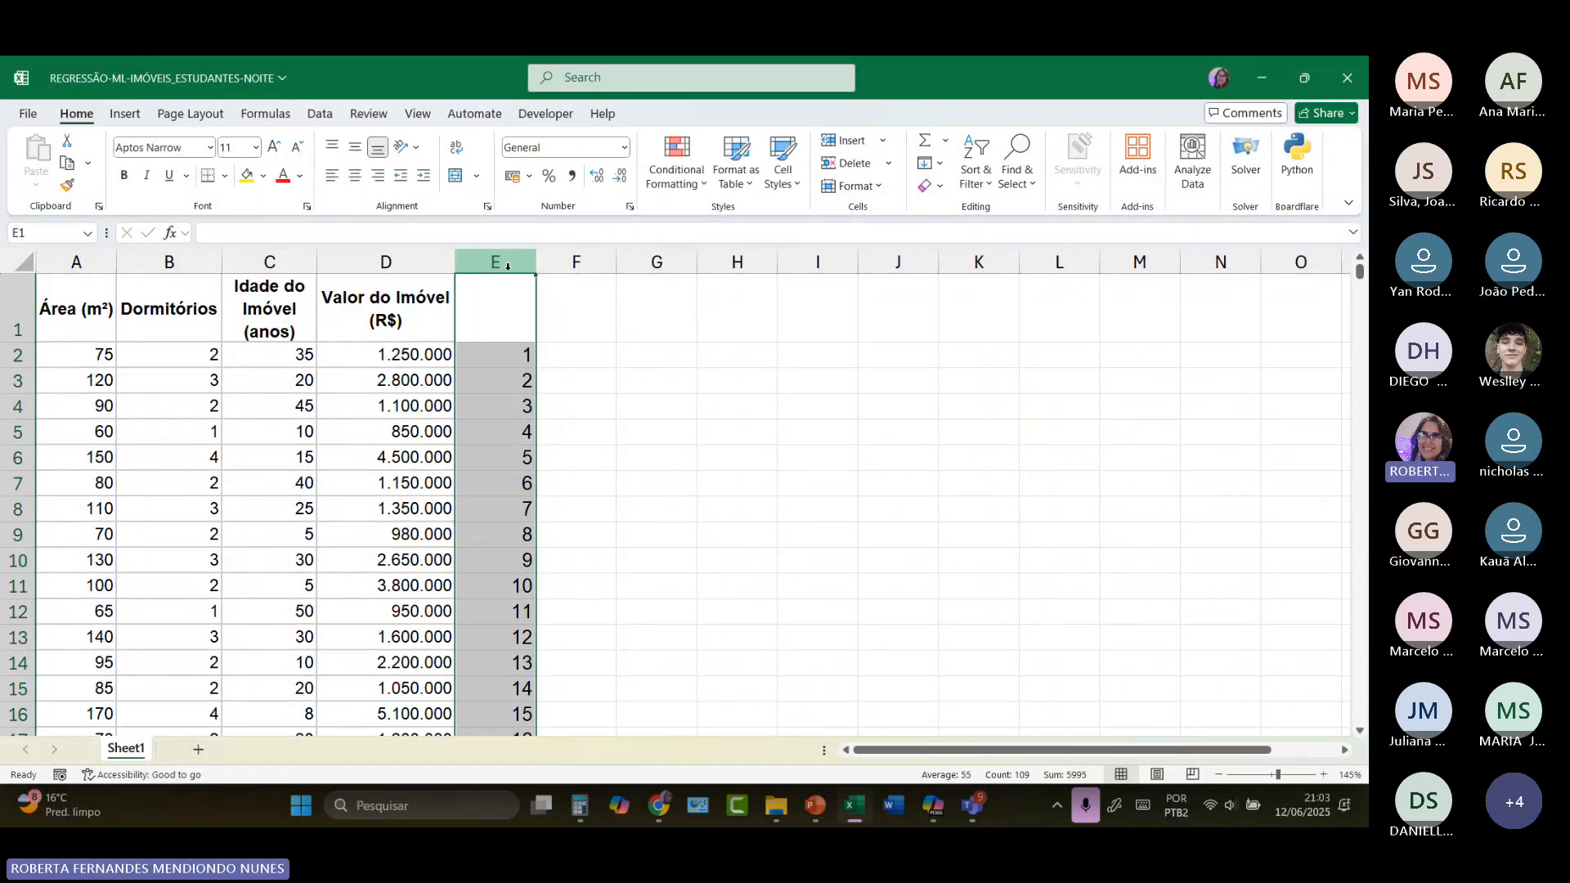
pyautogui.press('Delete')
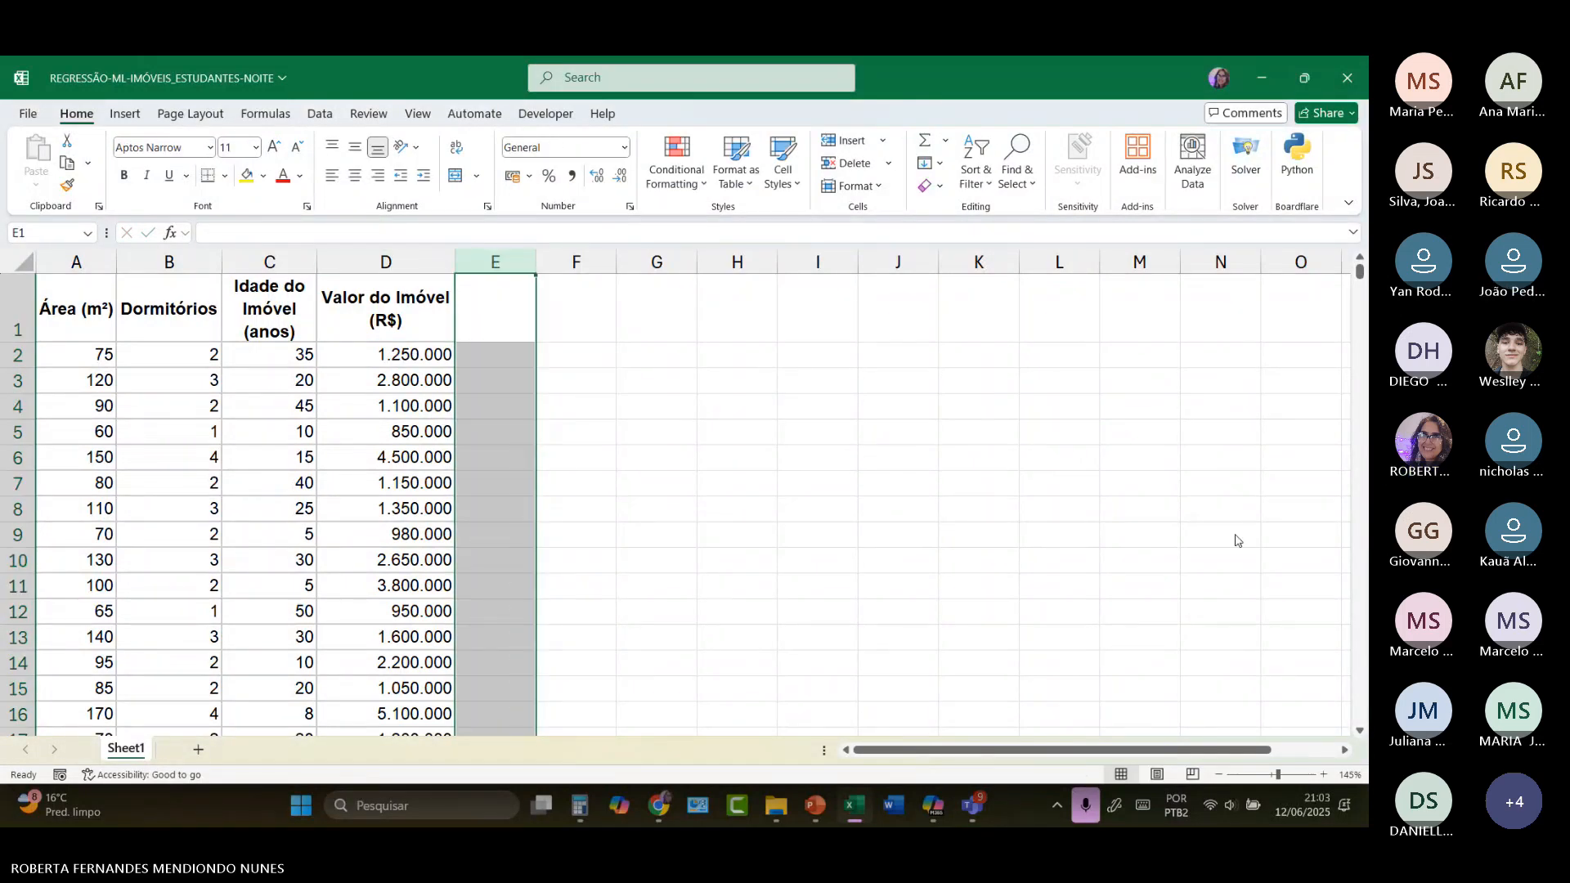
# Step: Insert two blank columns before the "Área (m²)" column and narrow them
pyautogui.click(84, 255)
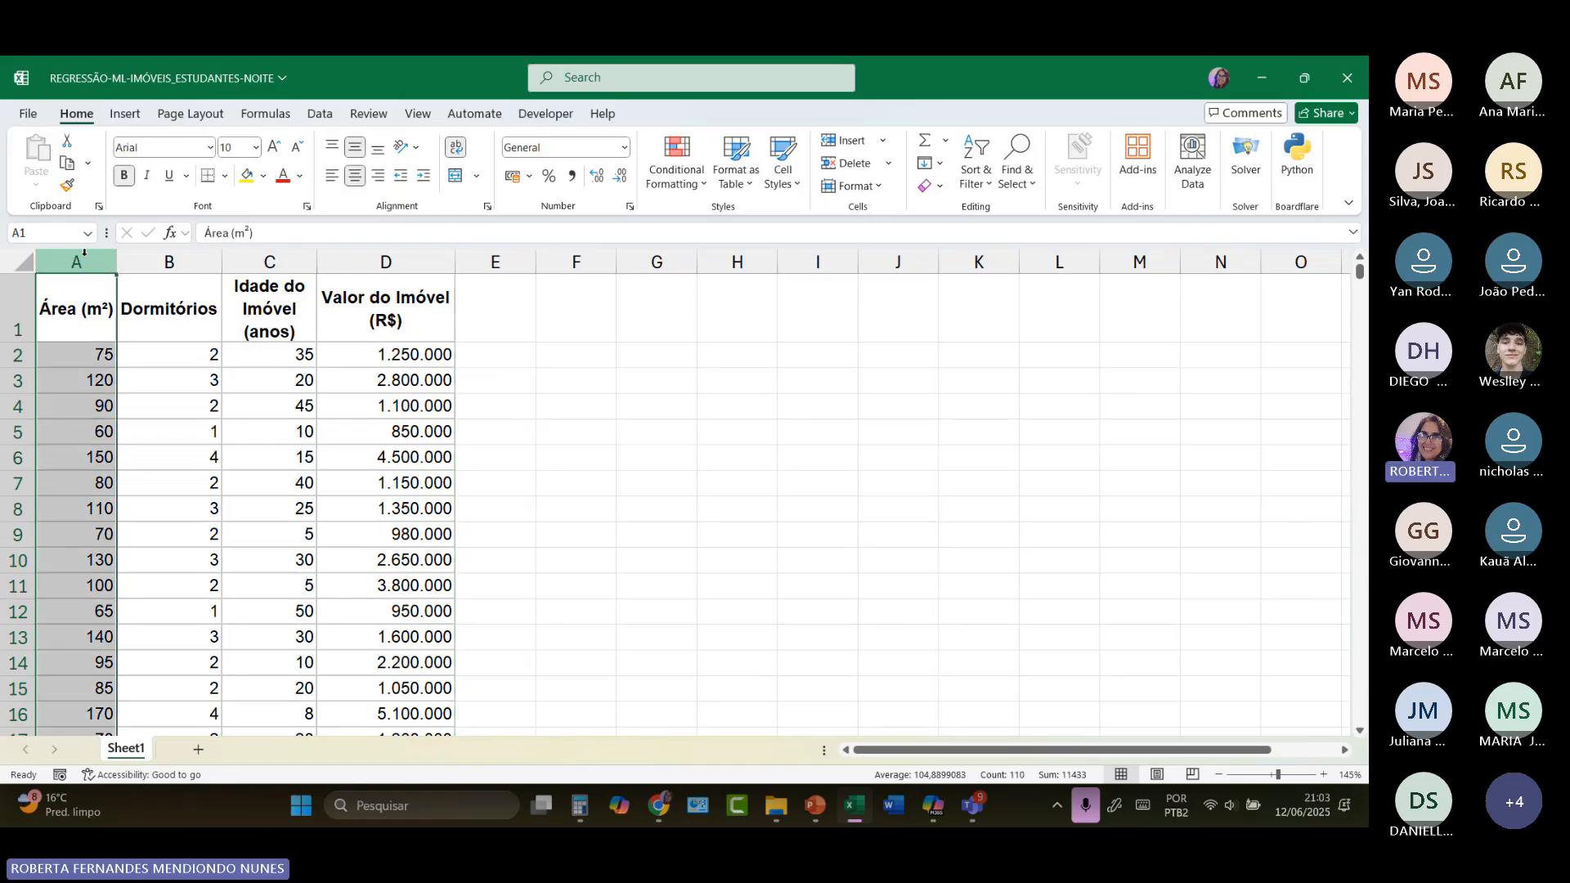
pyautogui.click(852, 147)
pyautogui.click(852, 147)
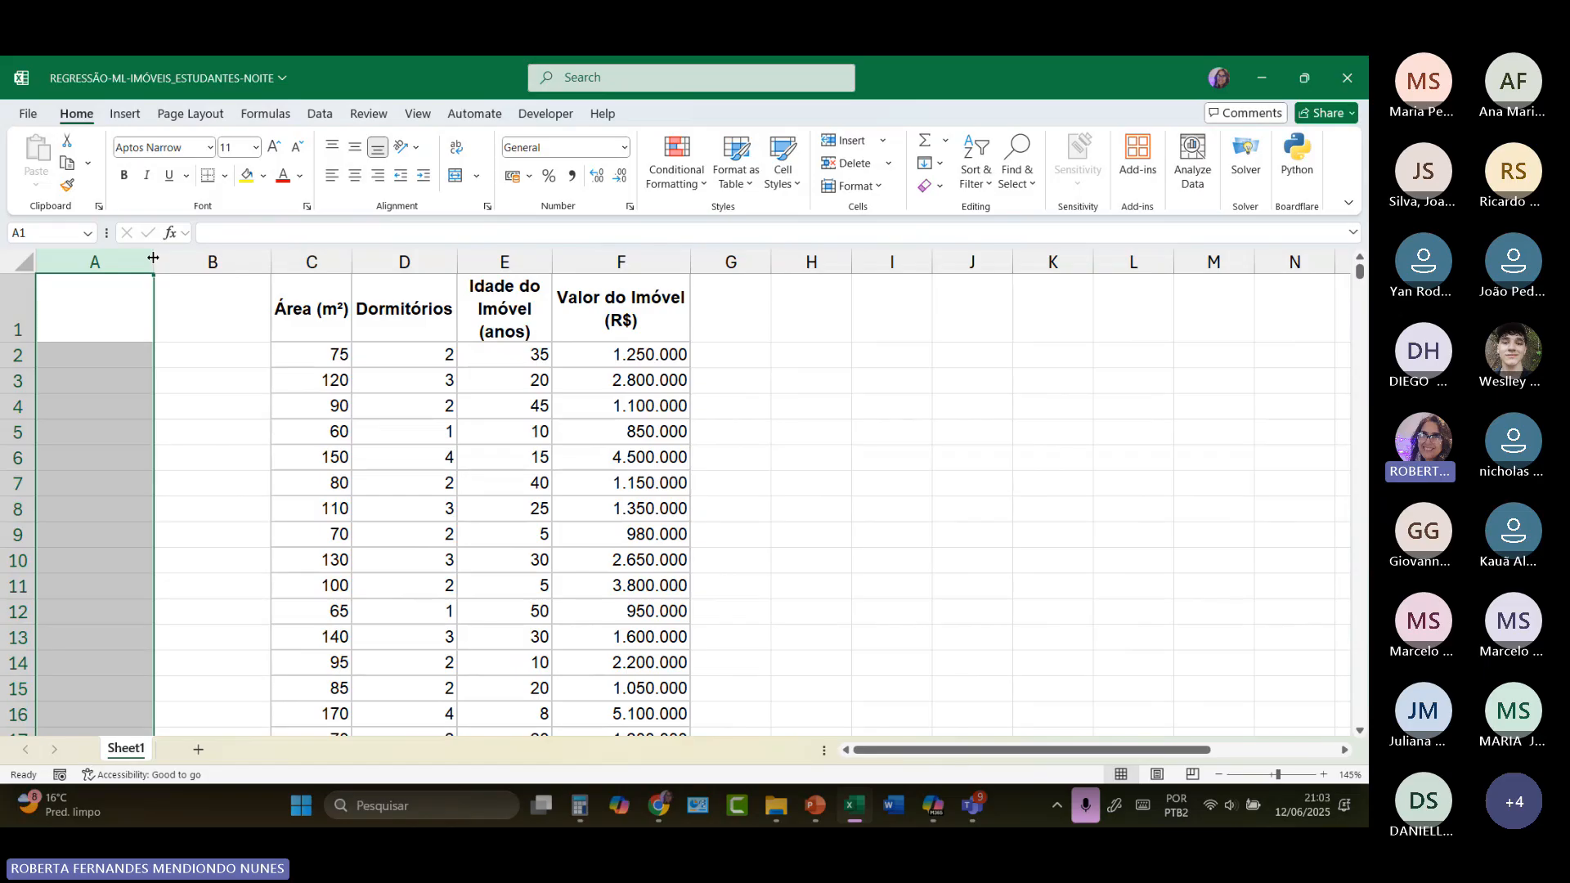
pyautogui.moveTo(153, 259); pyautogui.dragTo(99, 263)
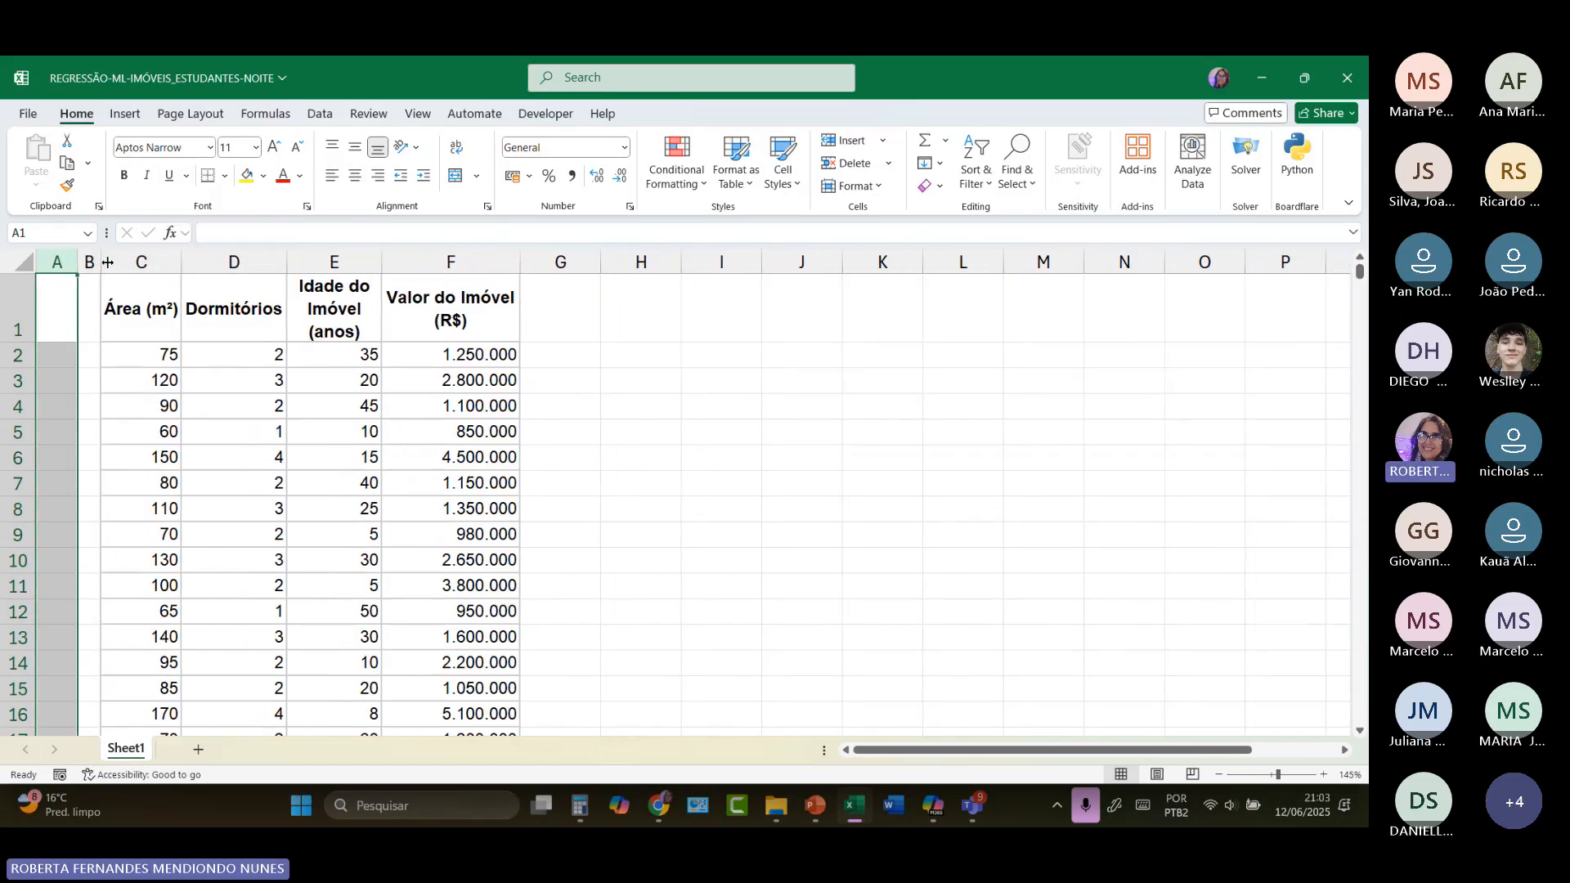
# Step: Number the property rows from 1 to 109 in column A, filling the series from A2 down to A110
pyautogui.click(74, 354)
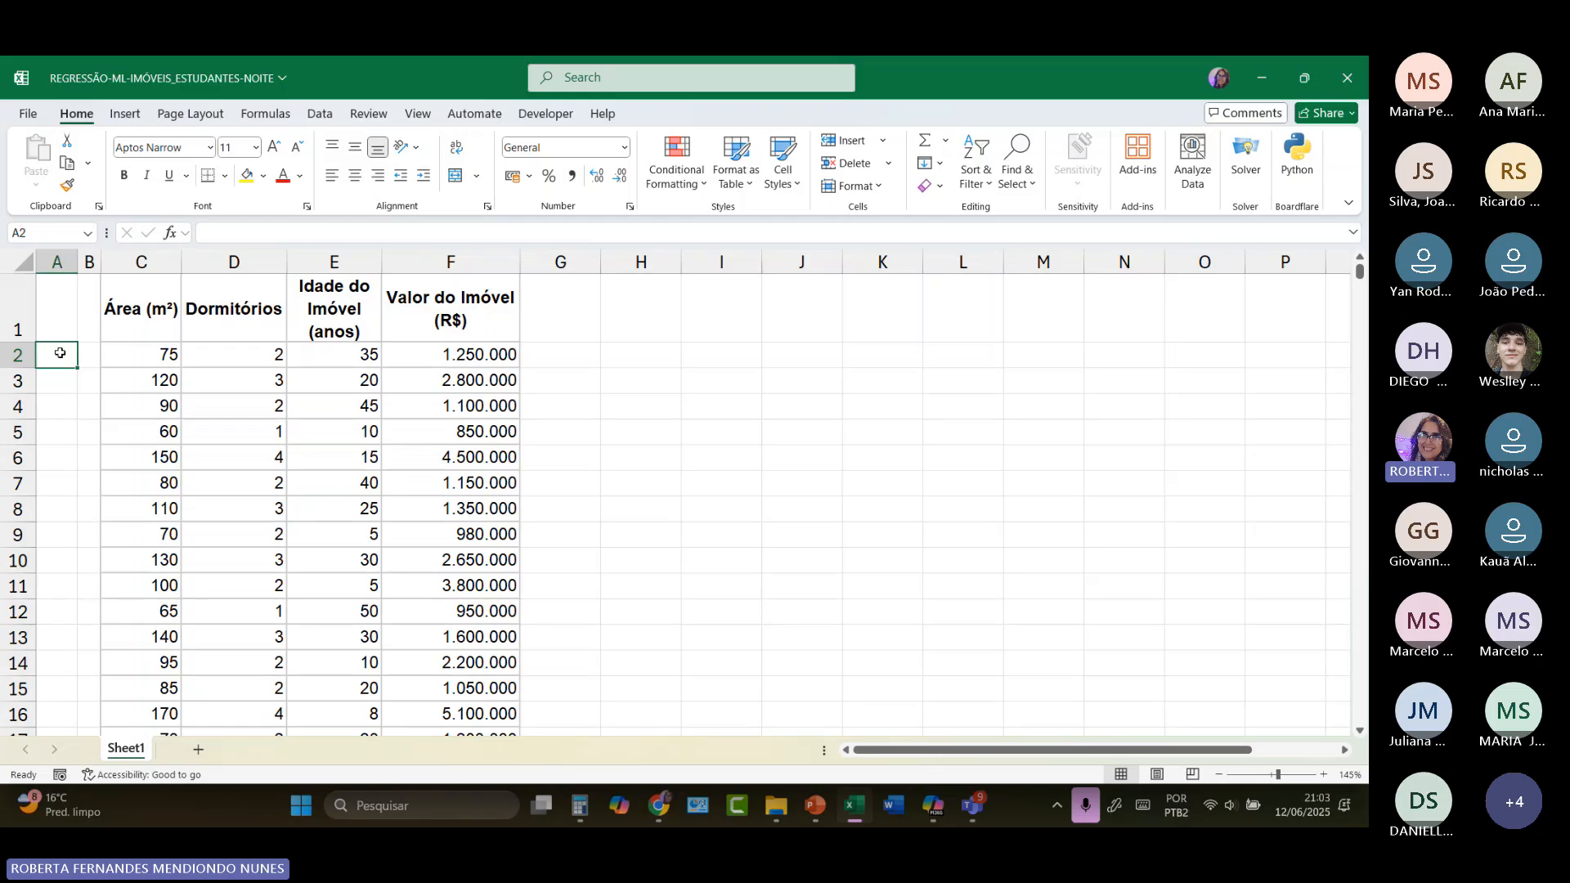
pyautogui.write('12')
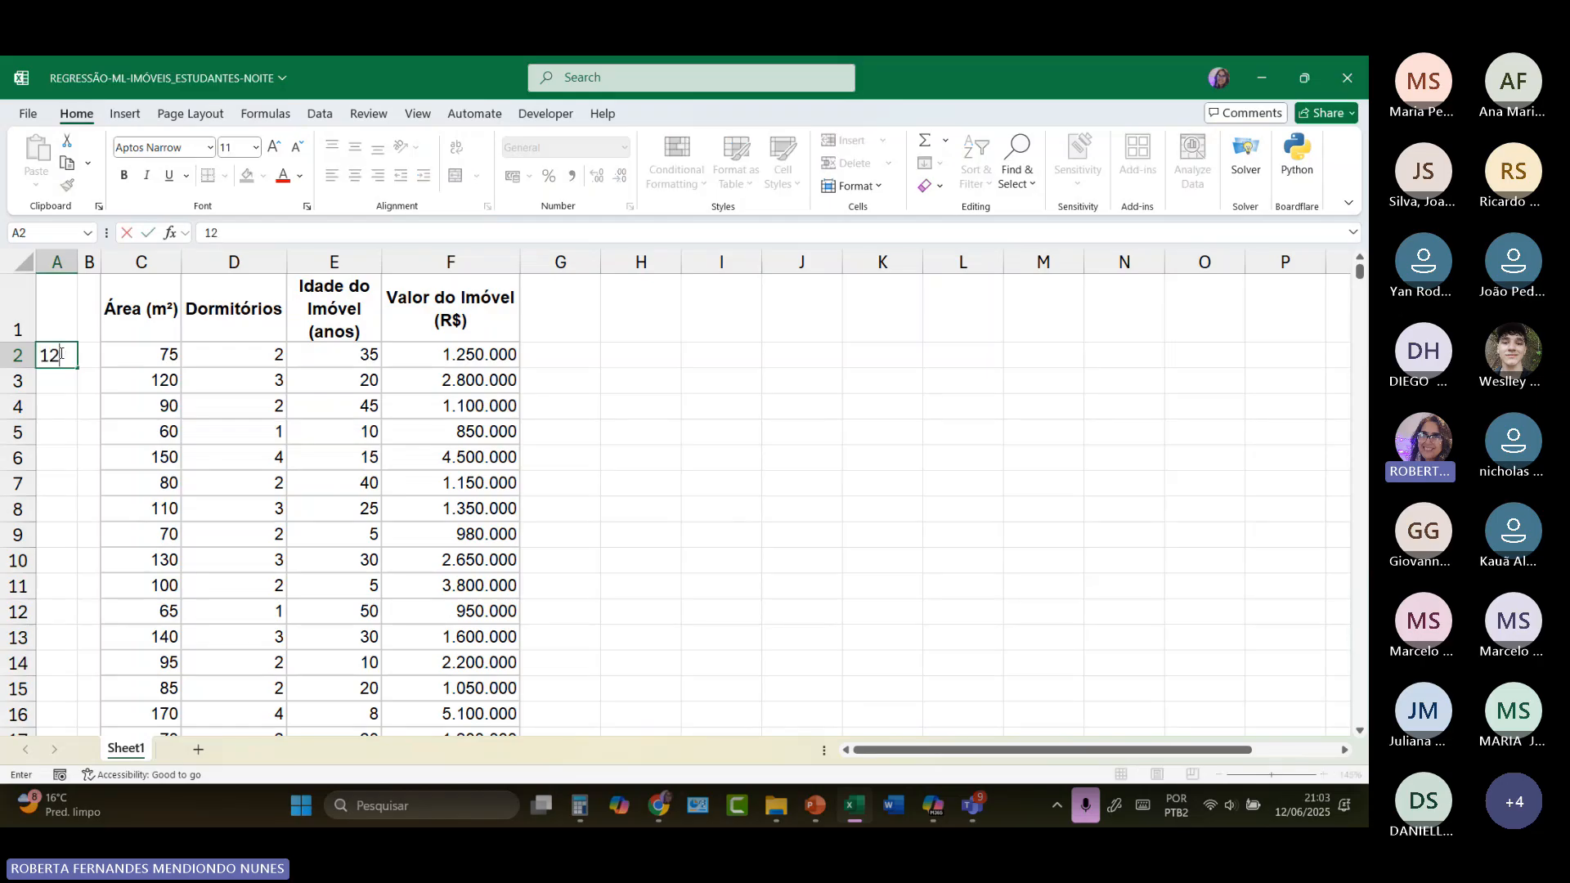
pyautogui.press('Return')
pyautogui.press('Return')
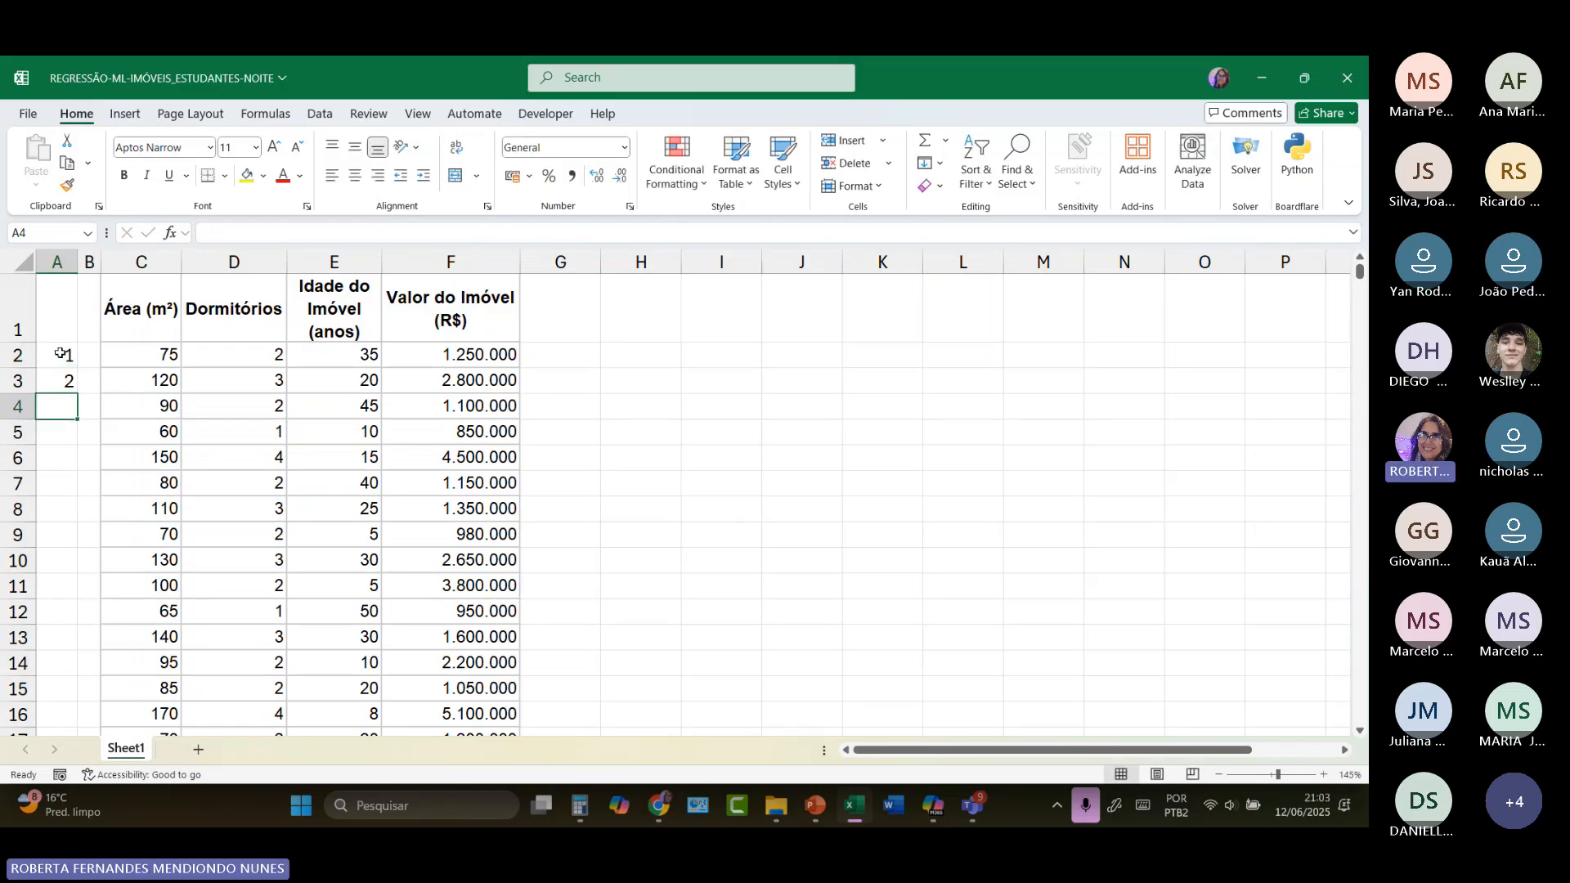
pyautogui.moveTo(61, 353); pyautogui.dragTo(66, 381)
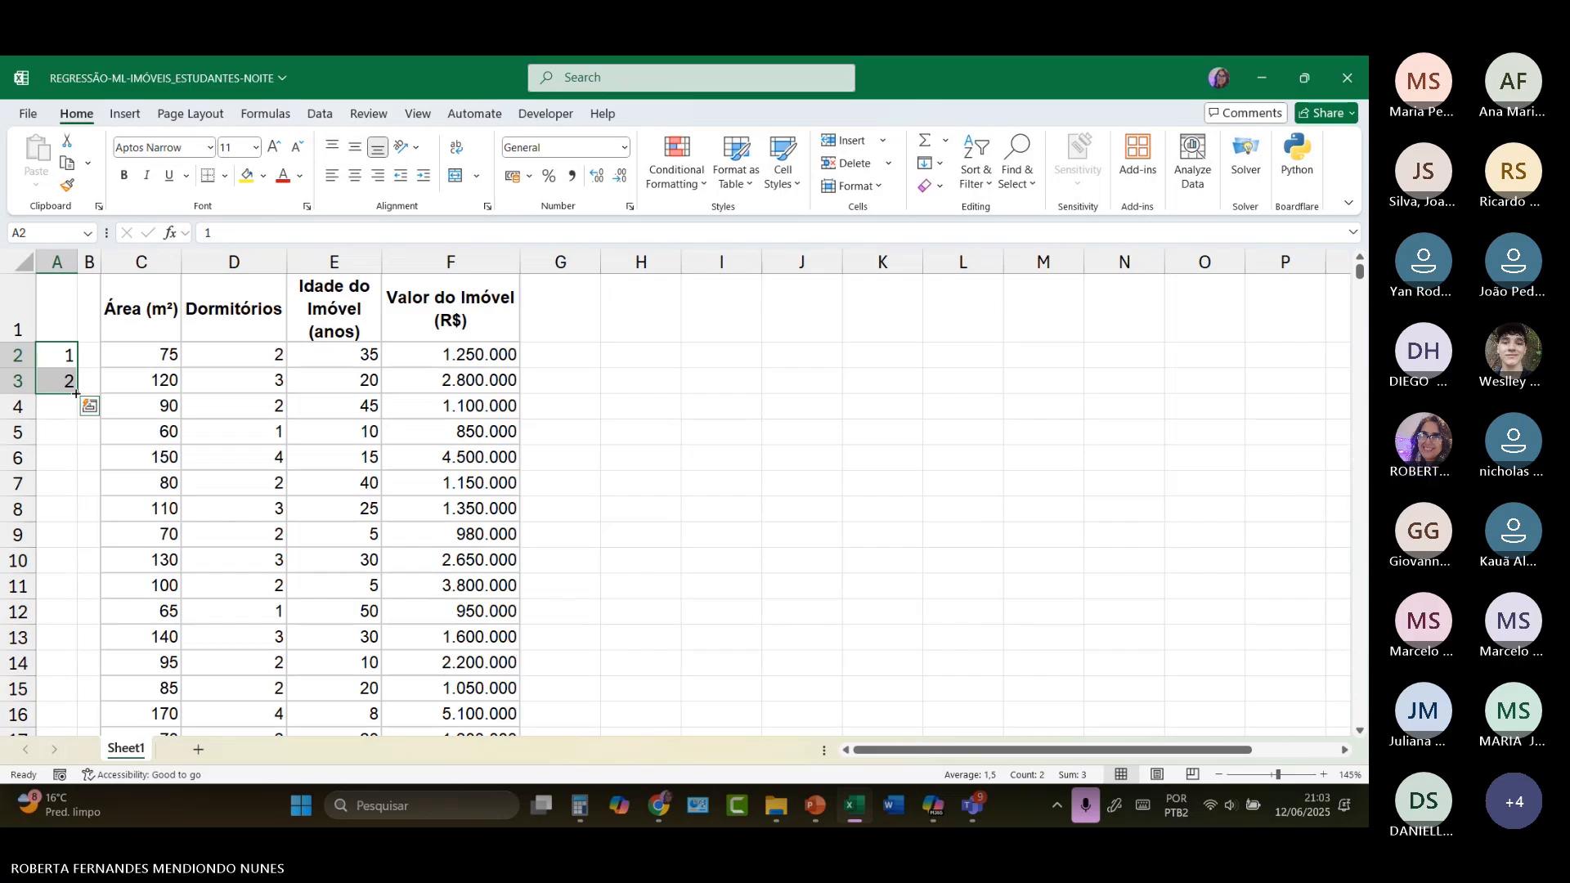
pyautogui.moveTo(77, 393); pyautogui.dragTo(86, 564)
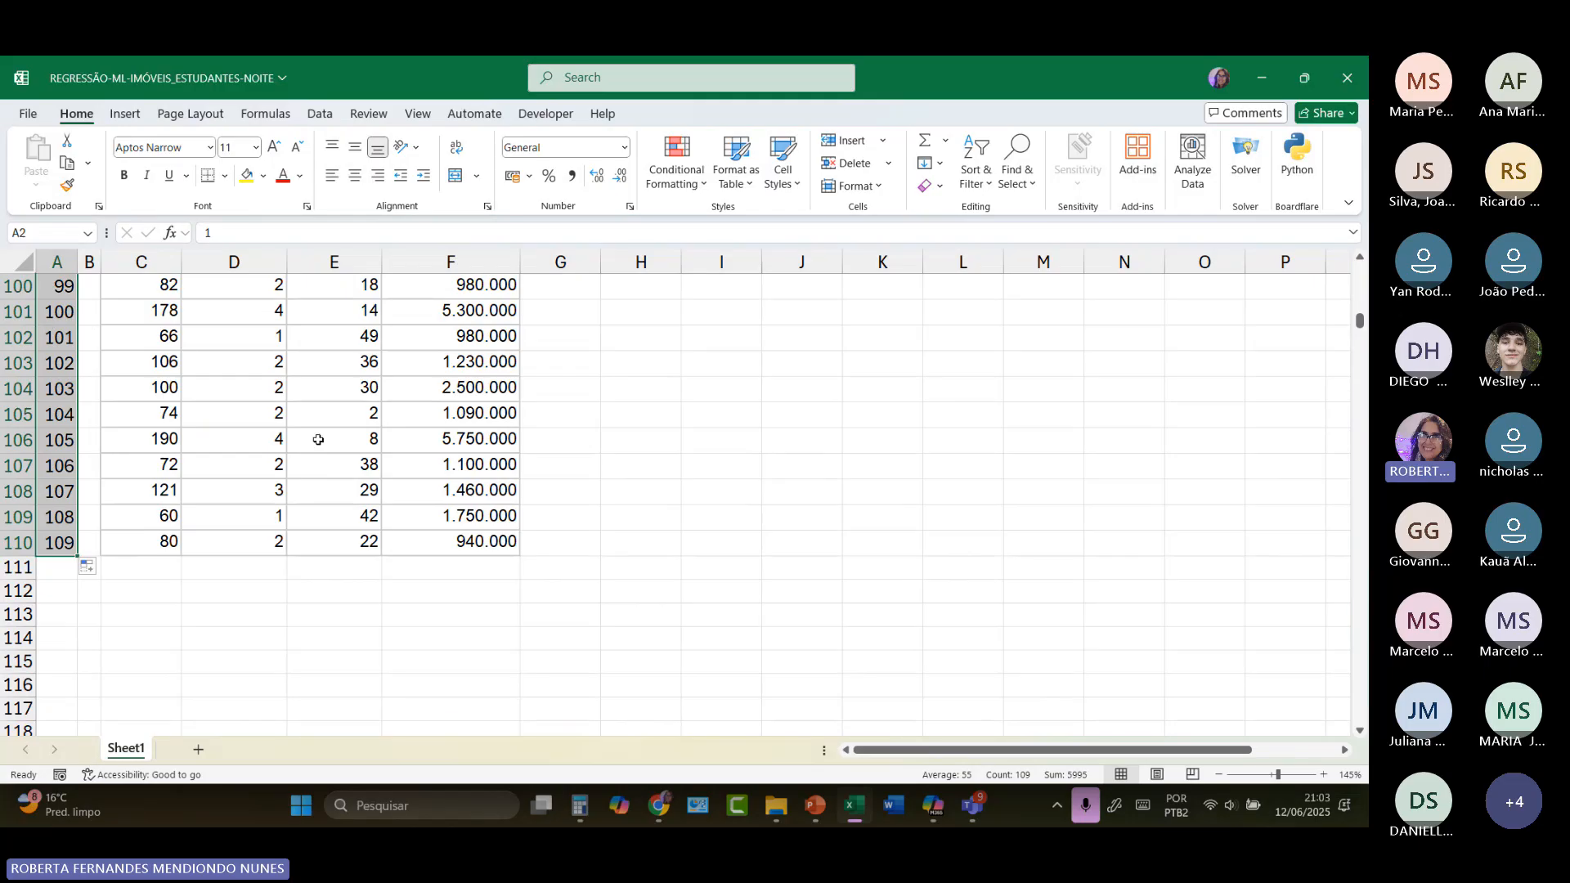
pyautogui.scroll(4, 362, 449)
pyautogui.scroll(20, 362, 449)
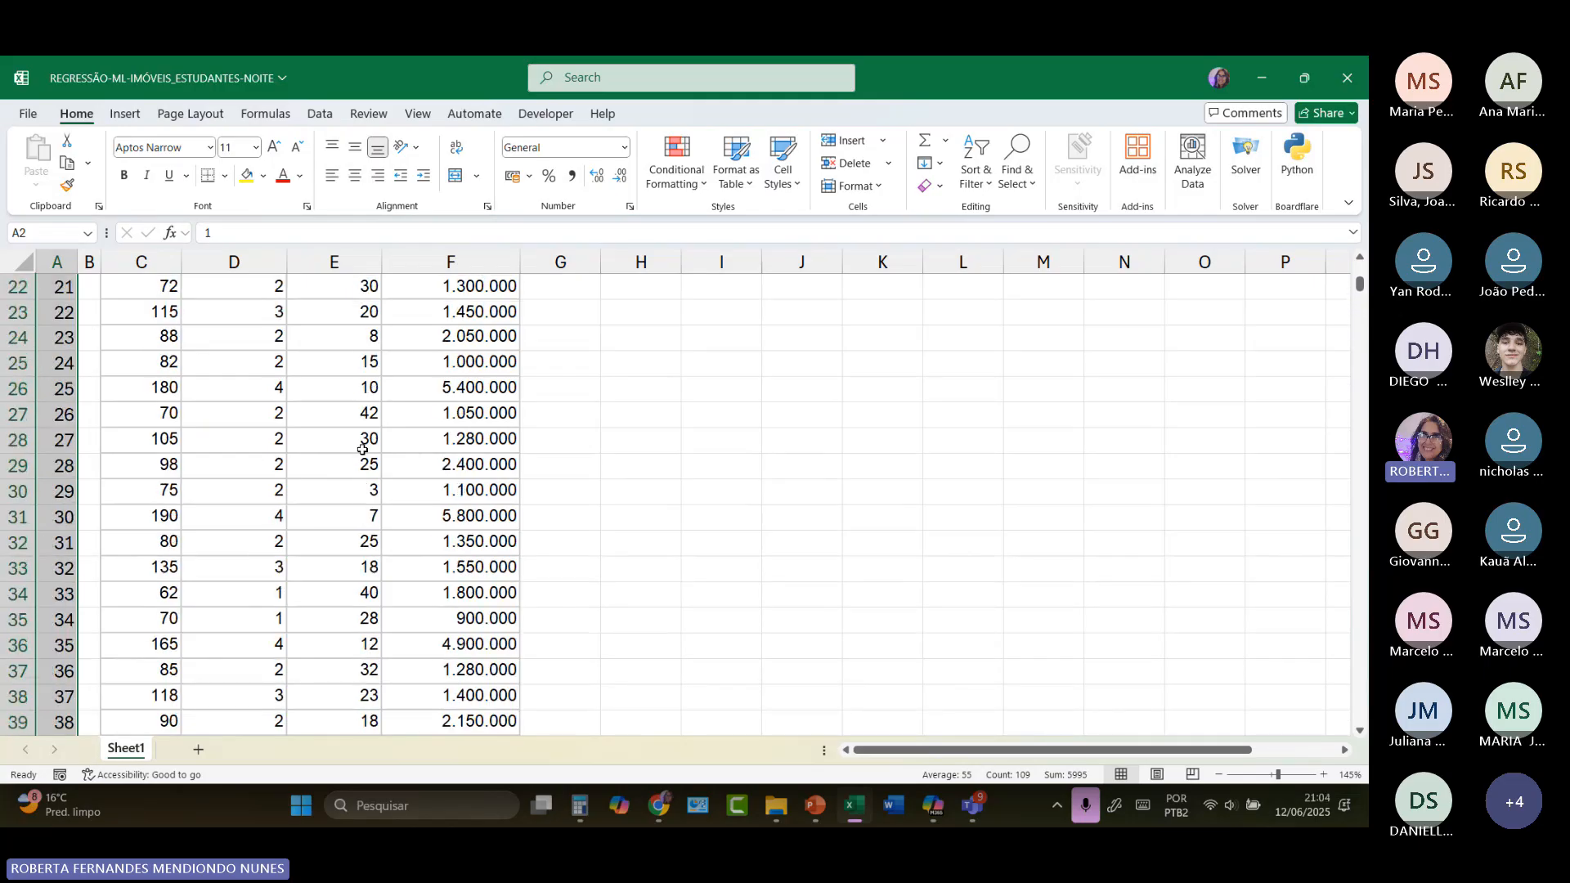
pyautogui.scroll(5, 363, 448)
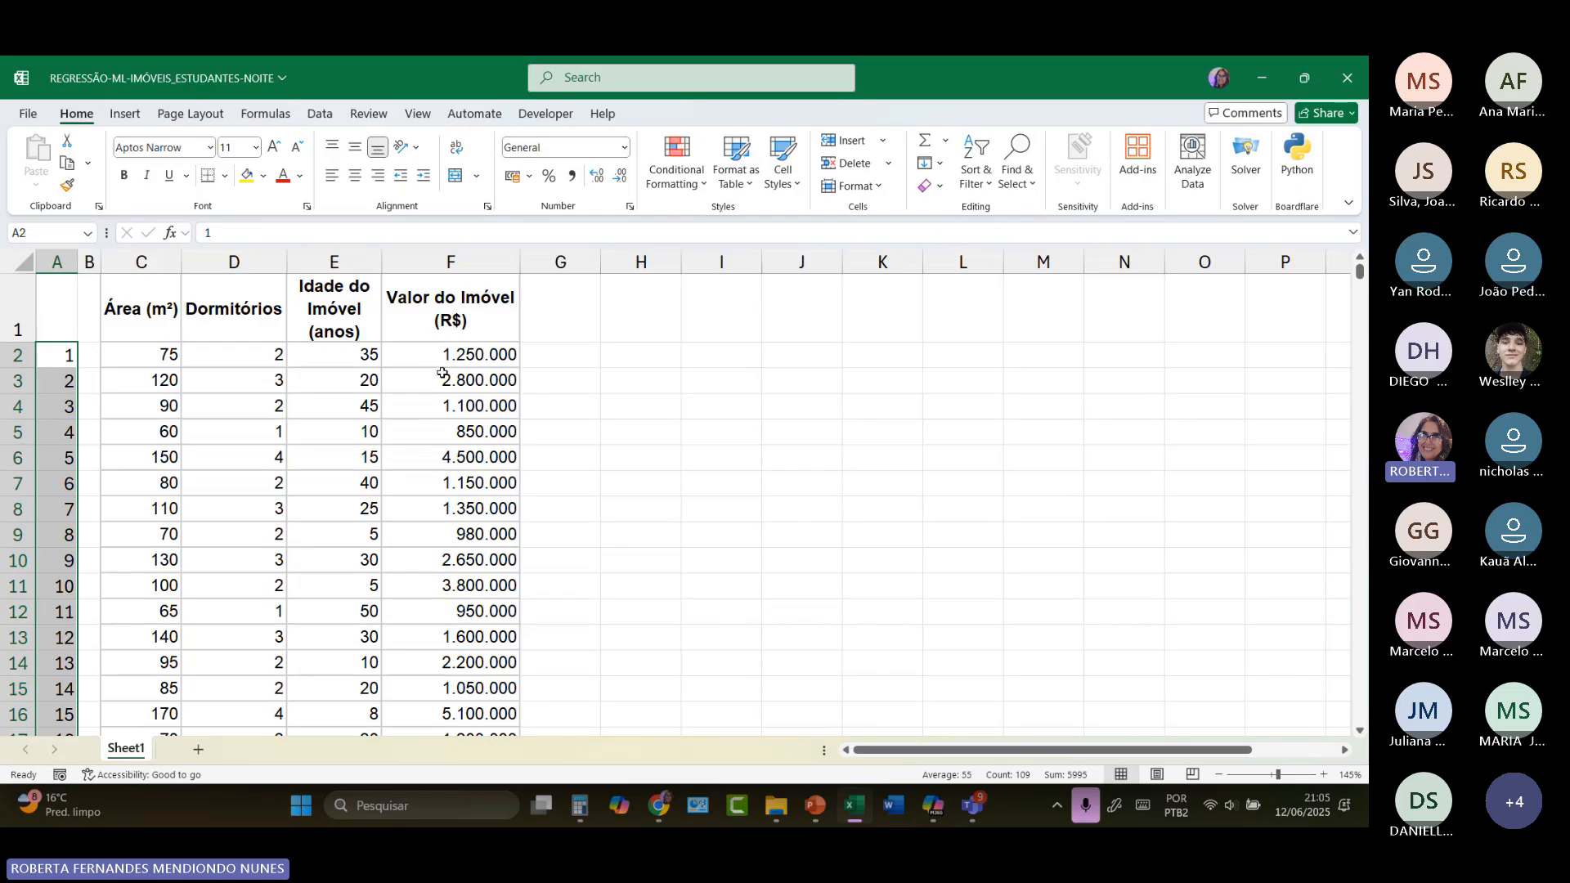
# Step: Review the property records by highlighting C2:F6 and the following rows in C7:F43
pyautogui.moveTo(134, 357); pyautogui.dragTo(494, 466)
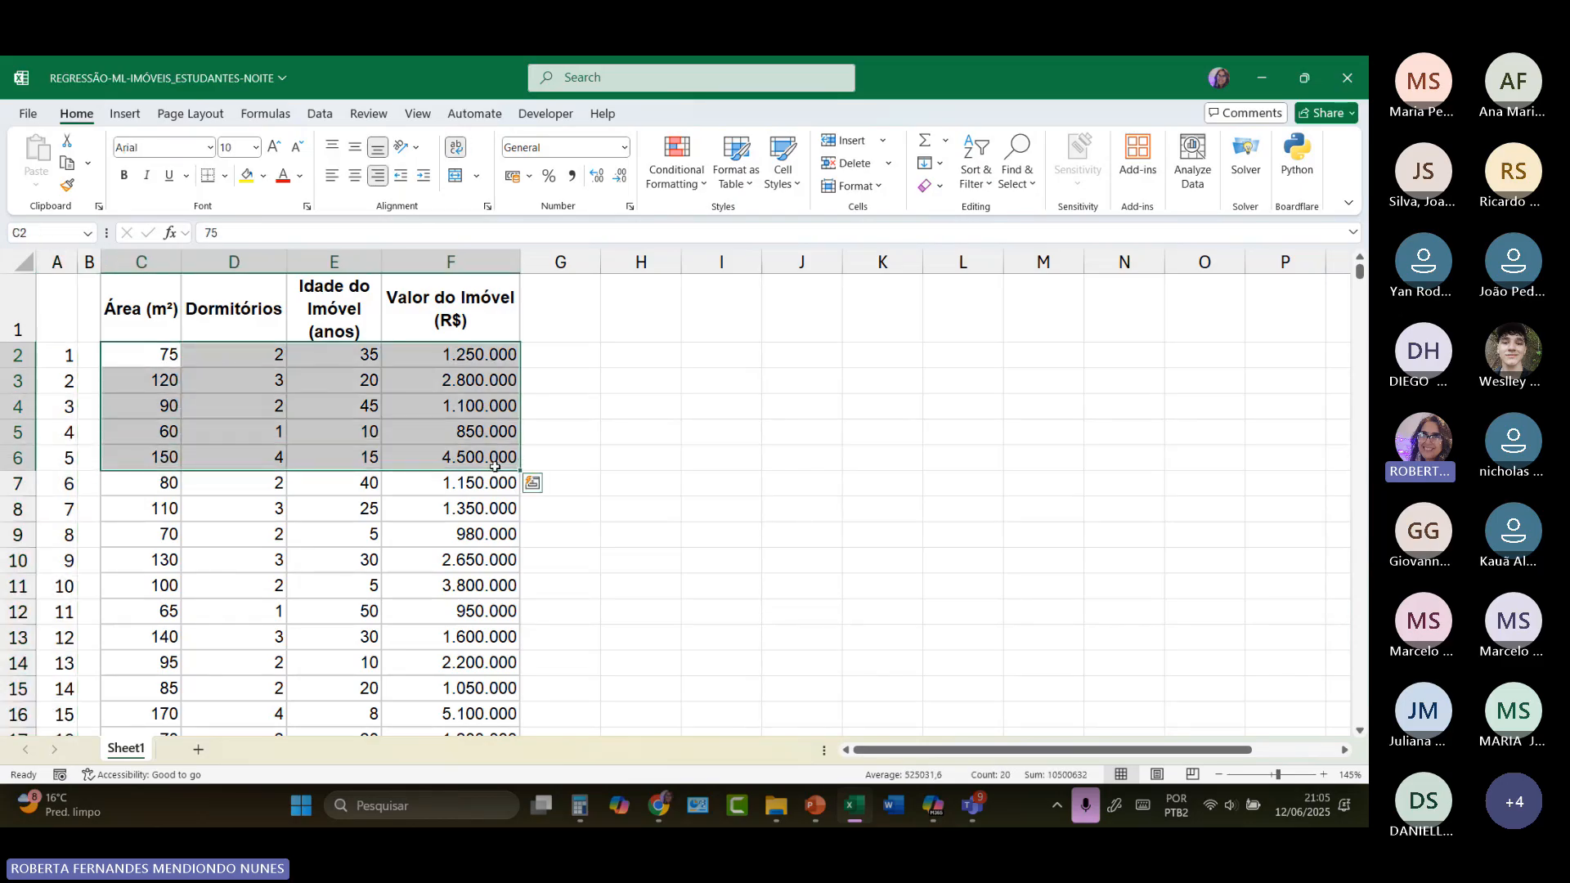
pyautogui.moveTo(161, 484); pyautogui.dragTo(456, 620)
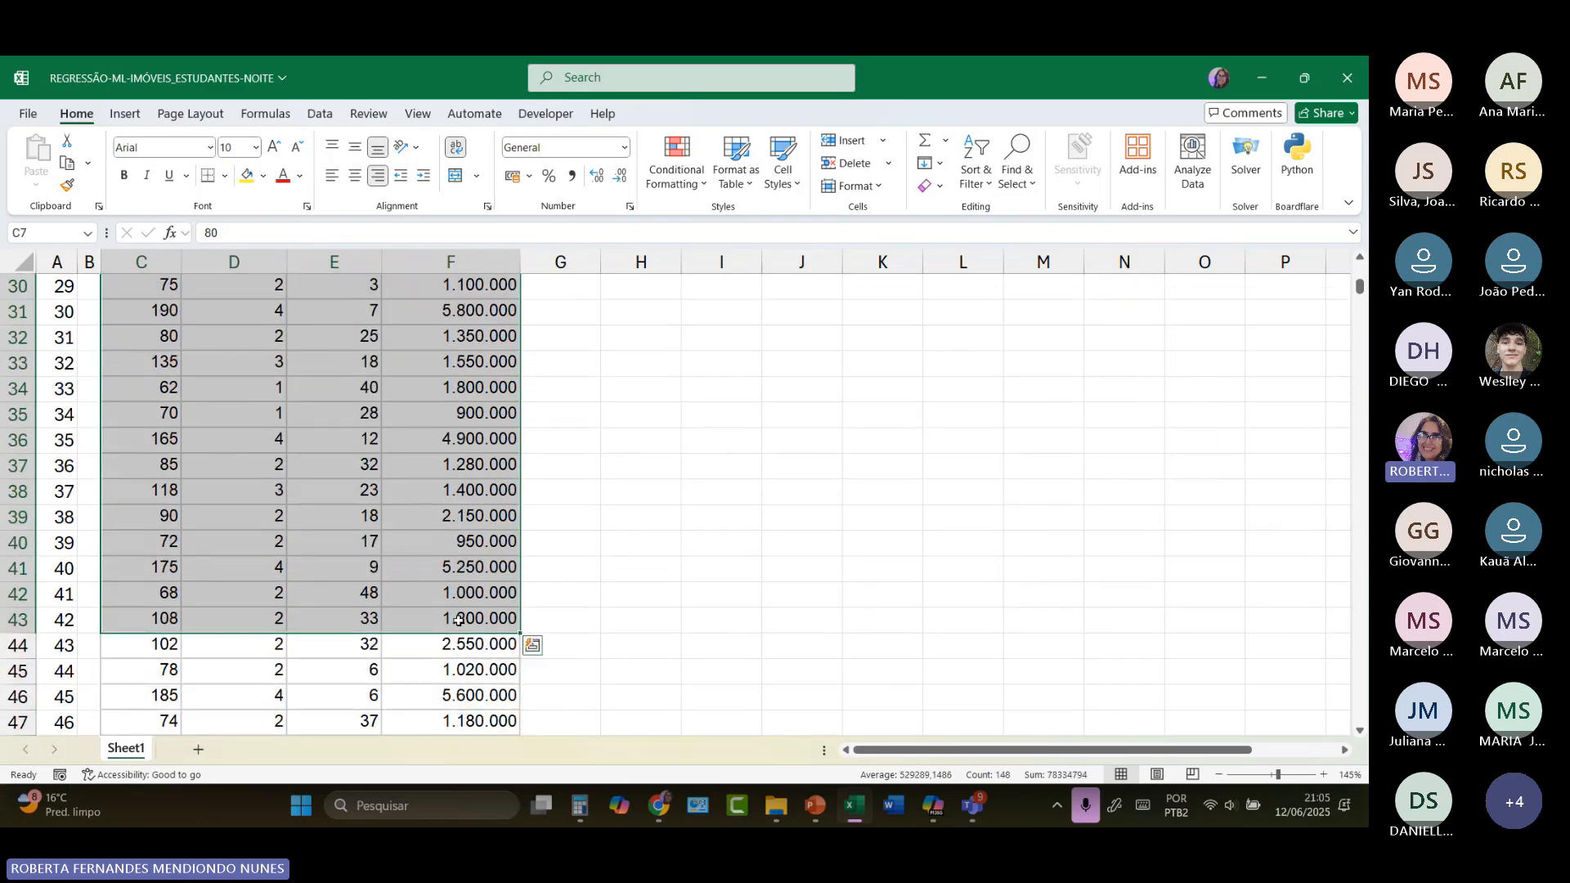
pyautogui.click(617, 518)
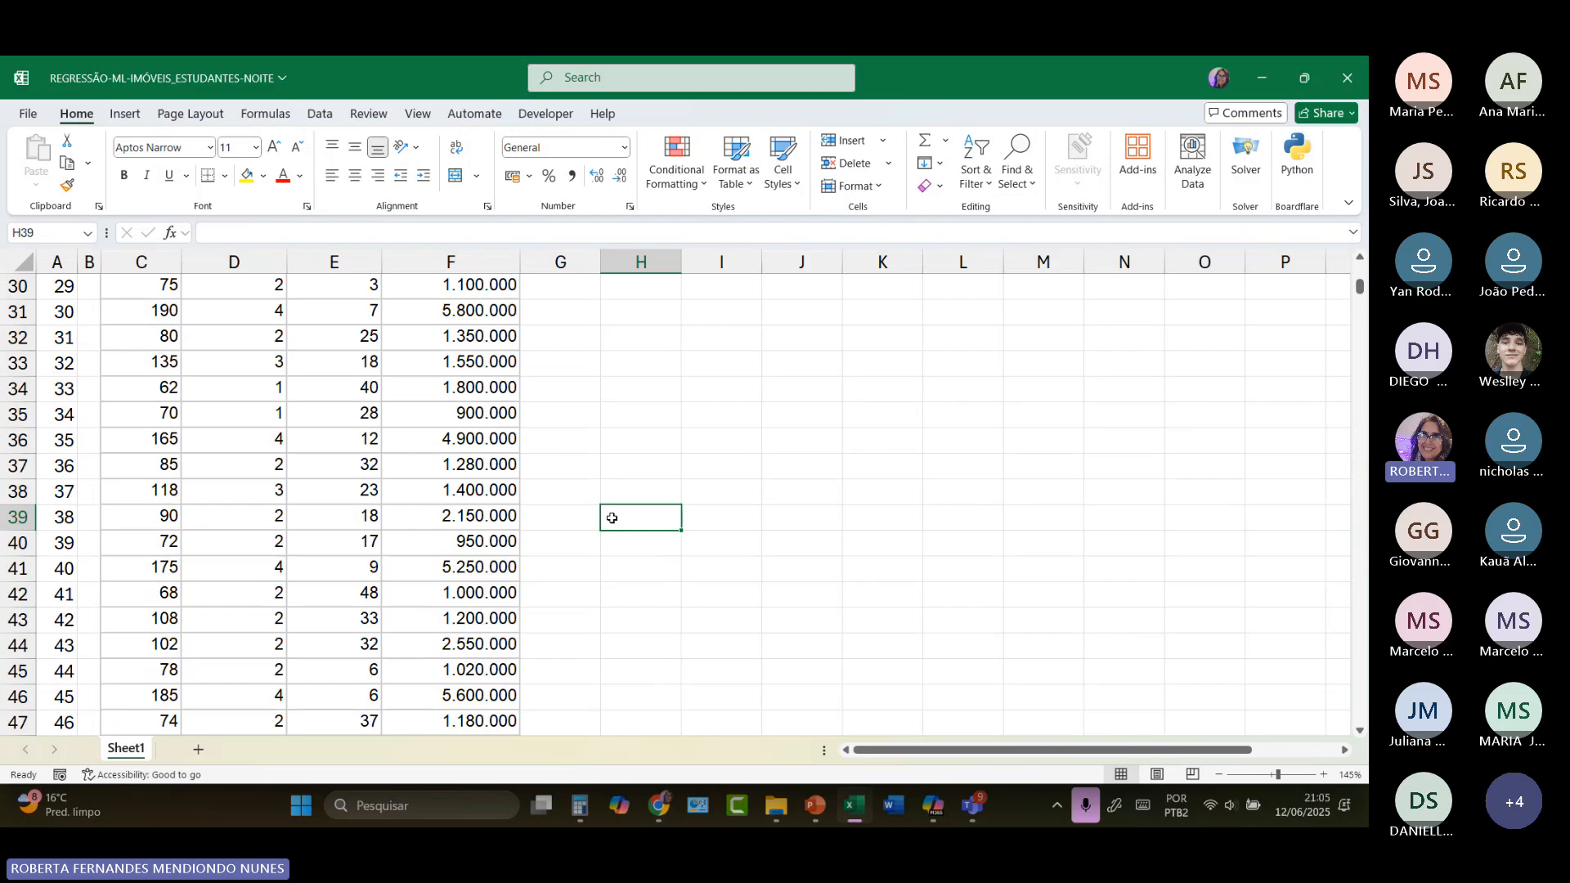
pyautogui.scroll(10, 617, 518)
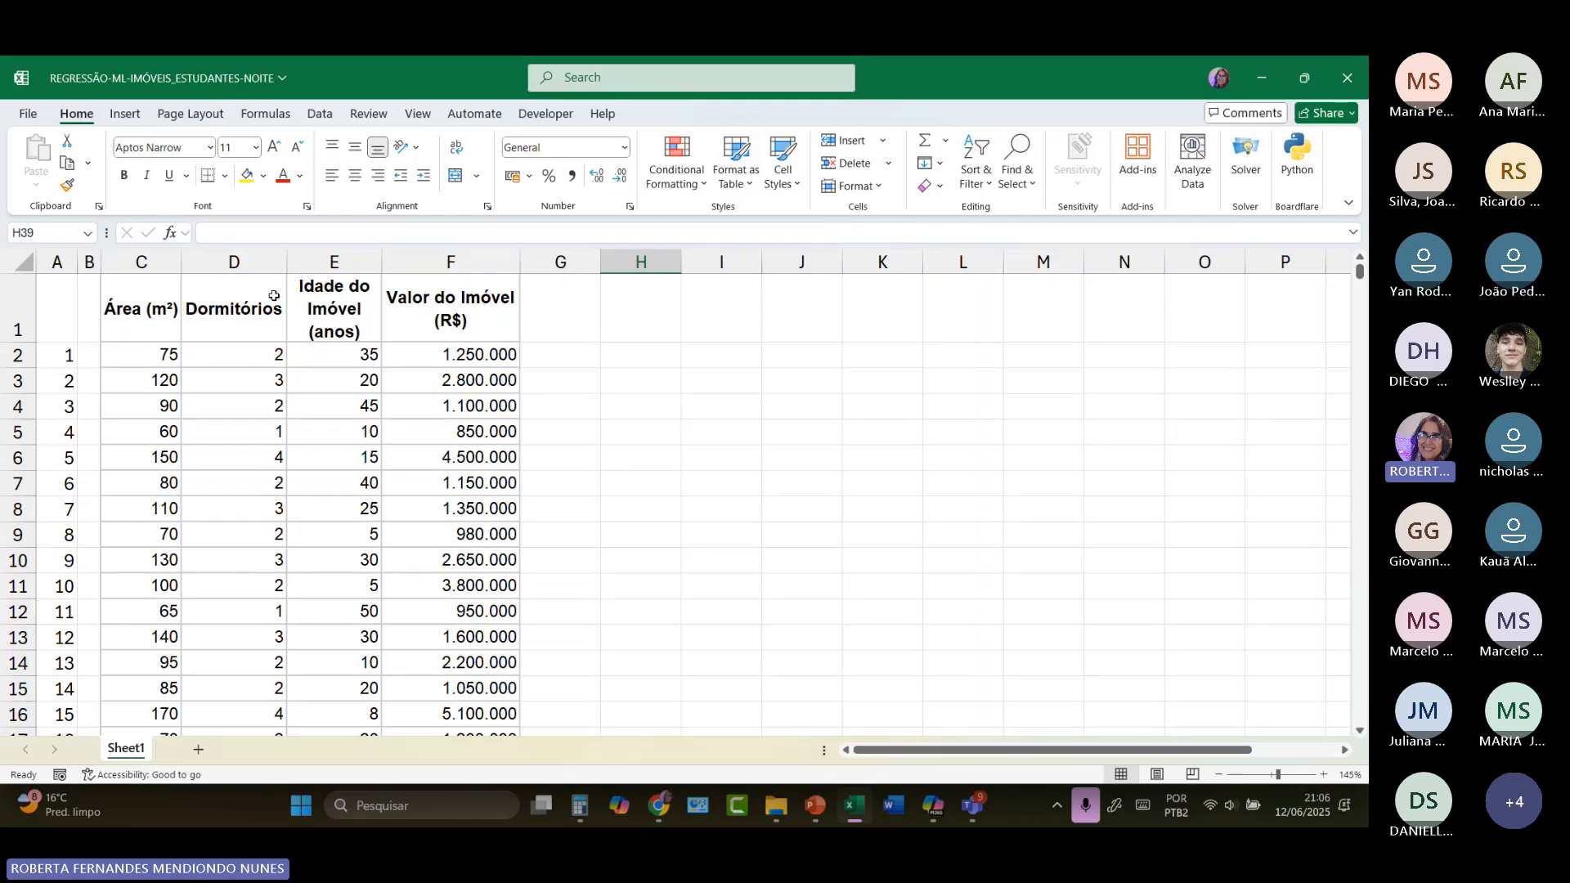
# Step: Check in the Excel add-ins settings that the Analysis ToolPak is enabled
pyautogui.click(317, 119)
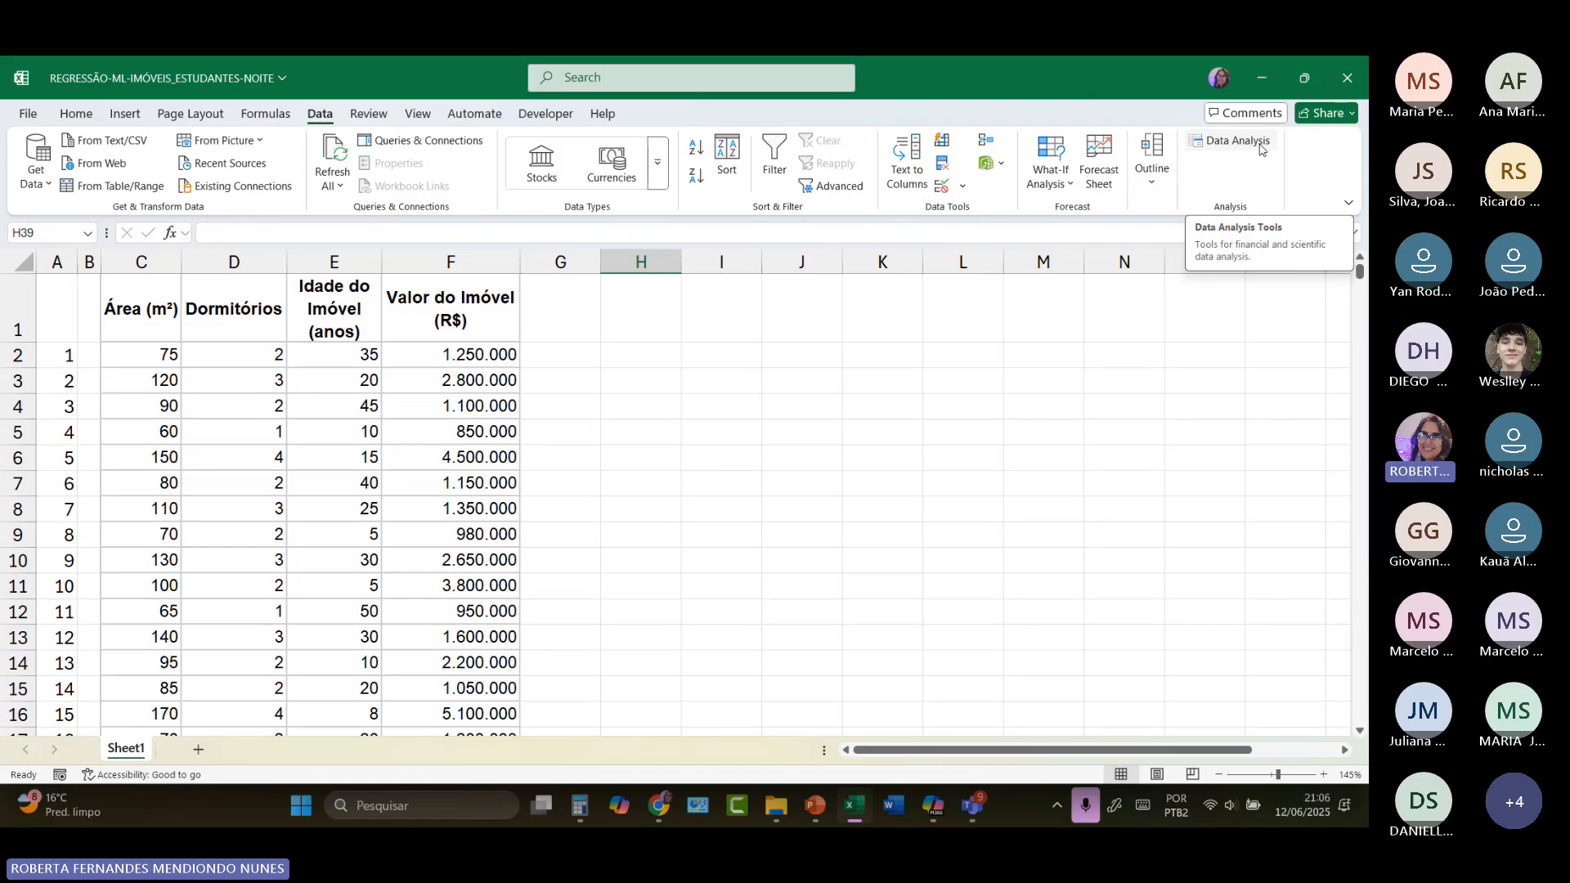
pyautogui.click(28, 113)
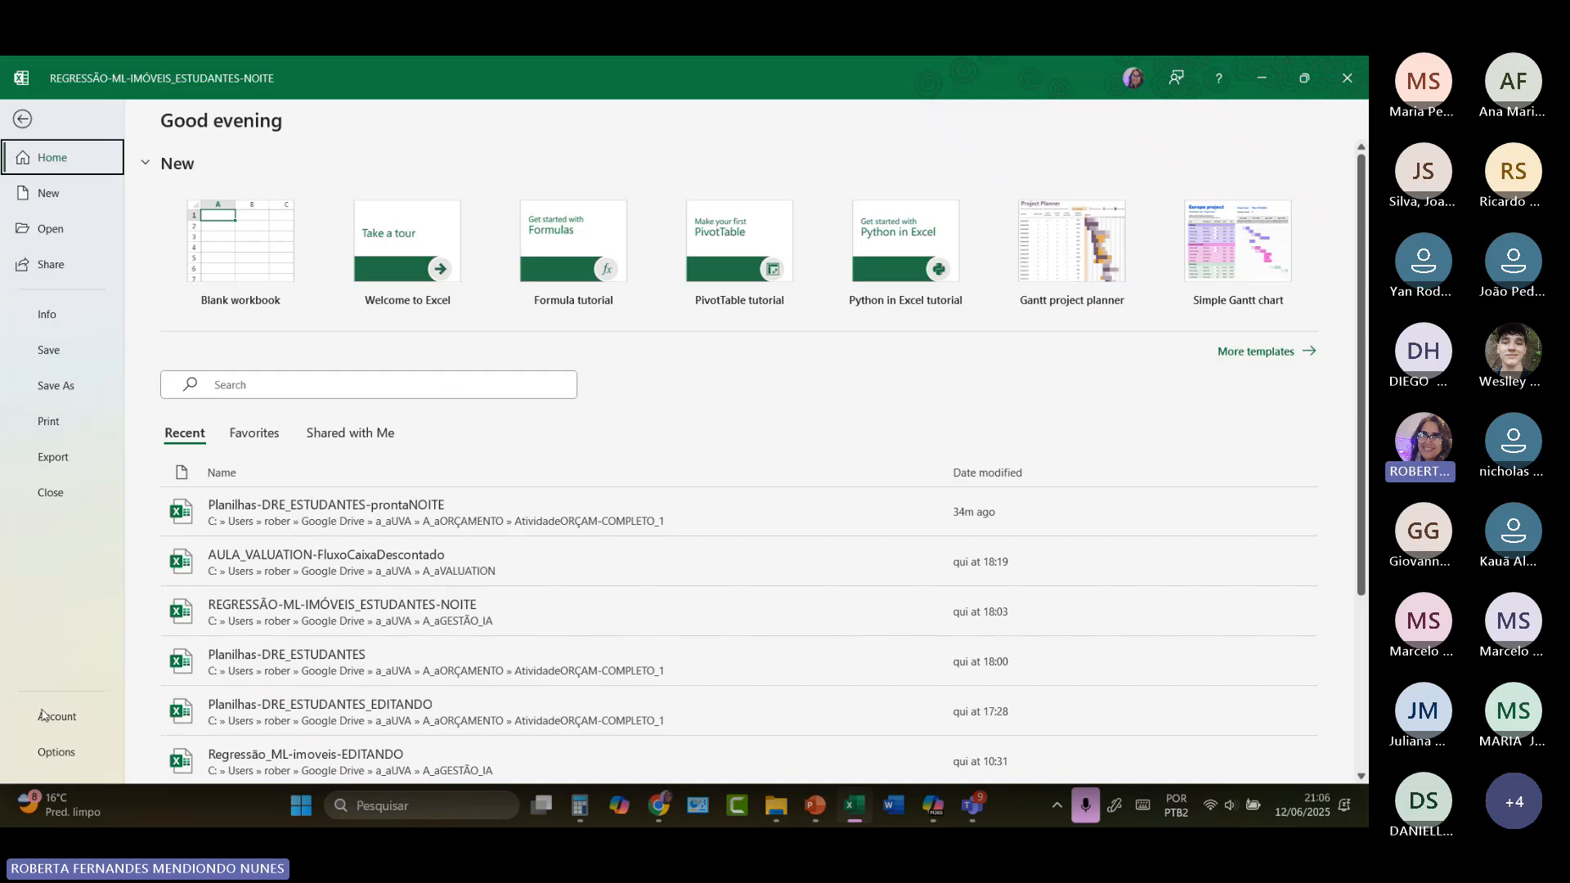
pyautogui.click(54, 752)
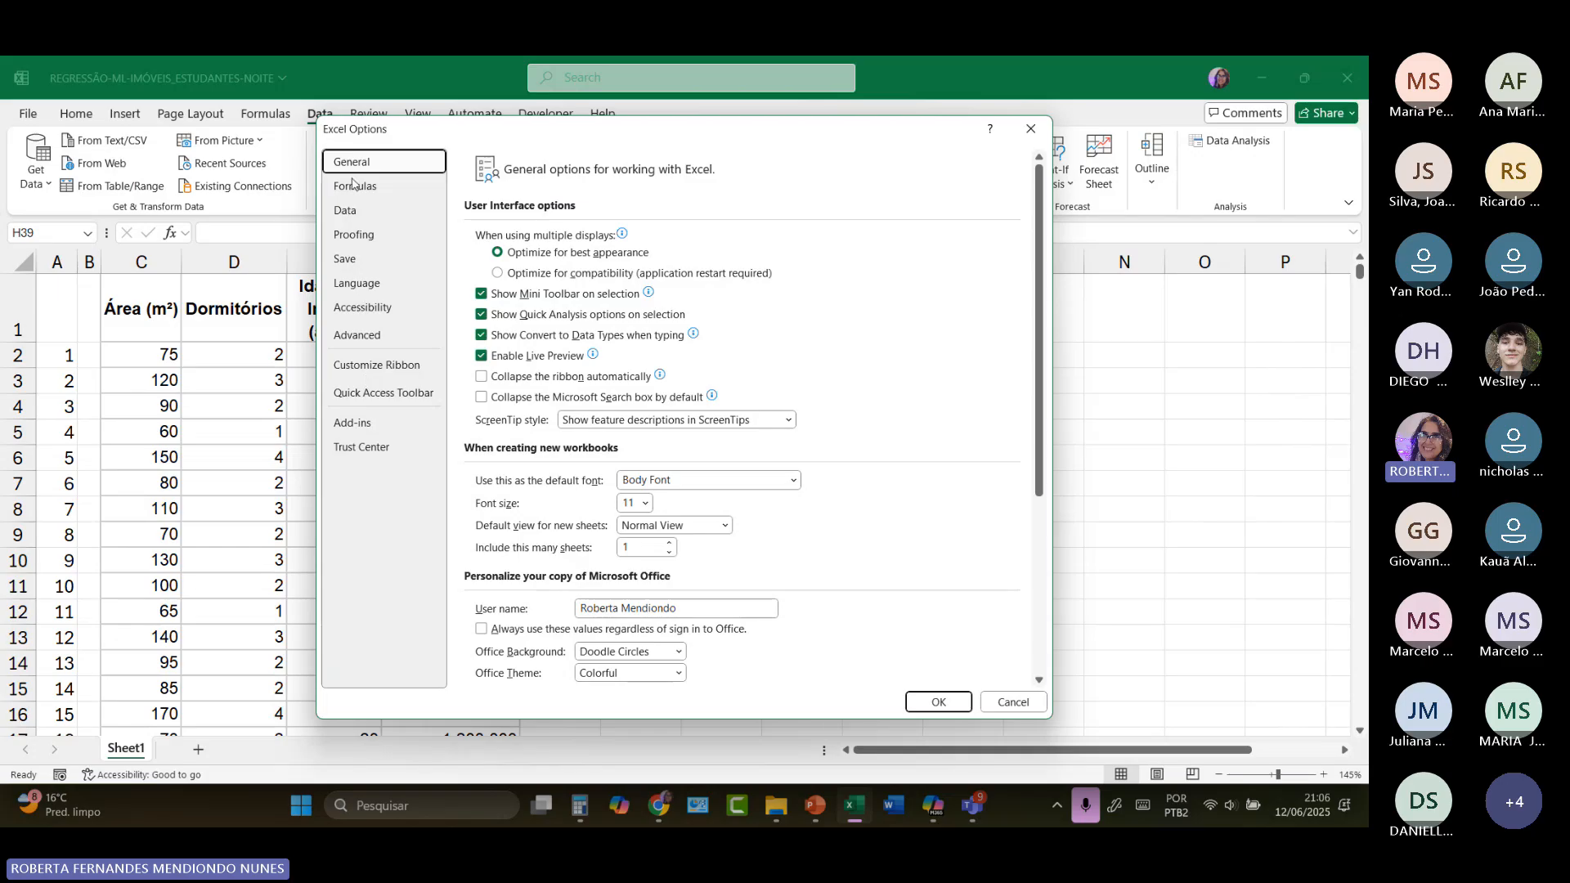
pyautogui.click(377, 426)
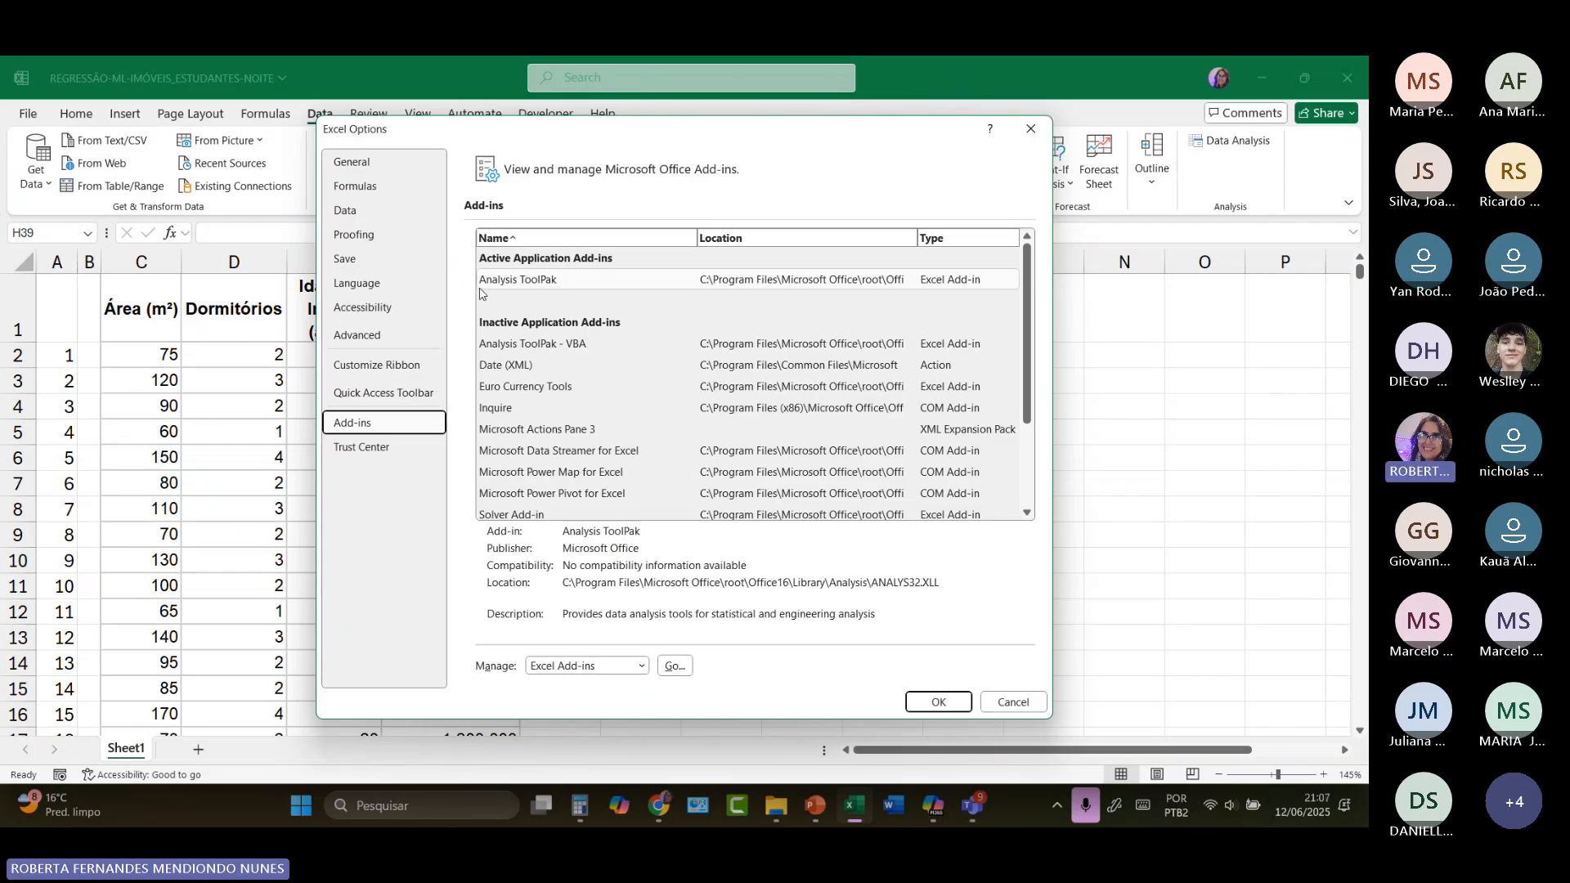
pyautogui.click(533, 283)
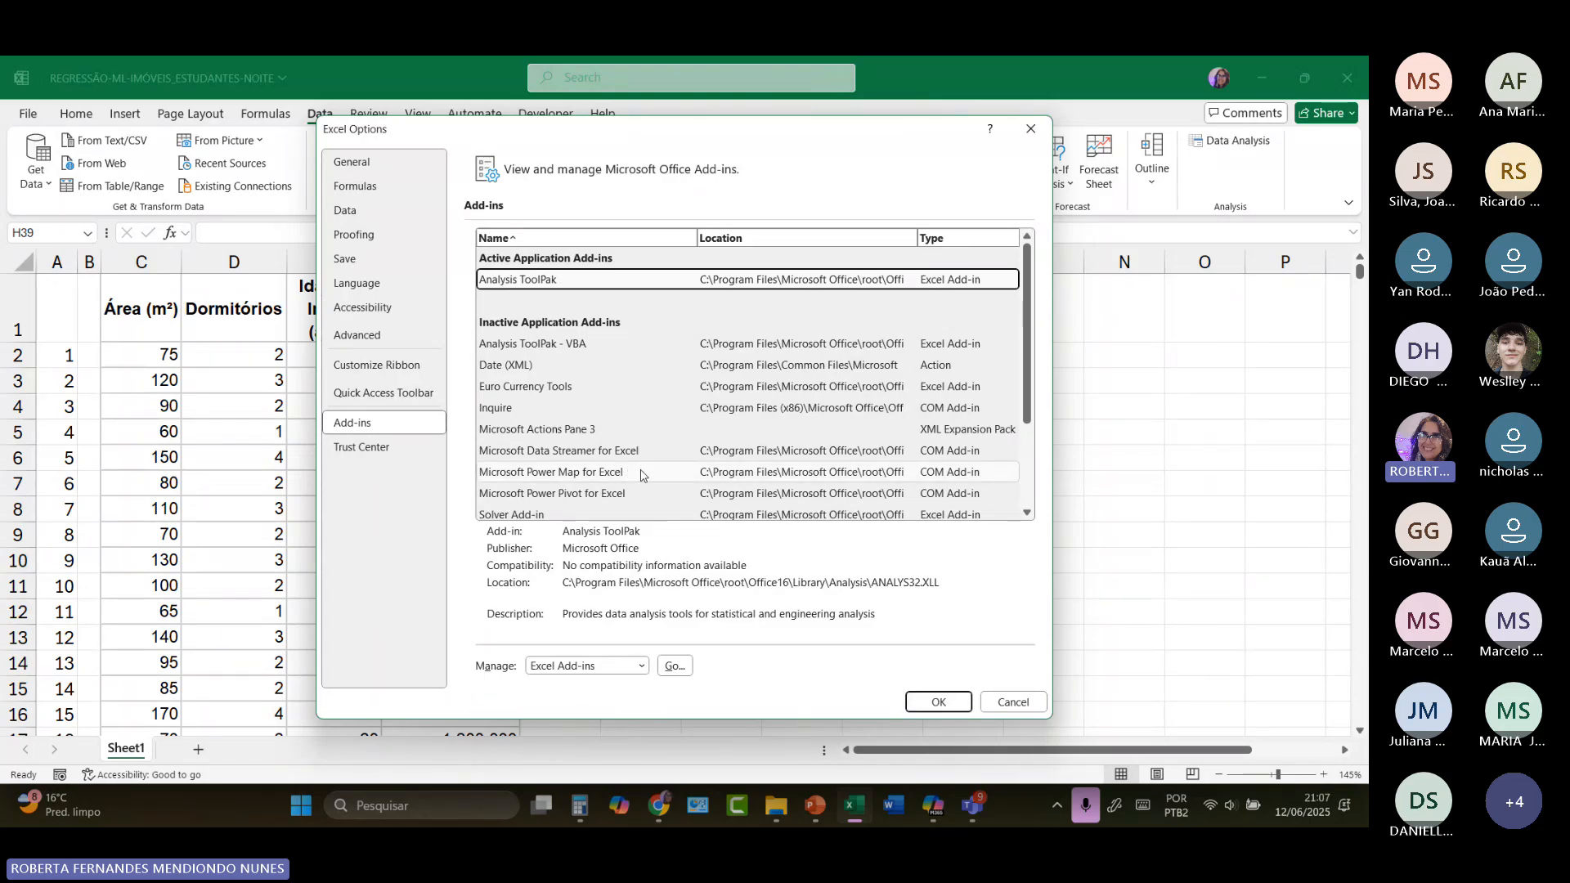
pyautogui.click(677, 666)
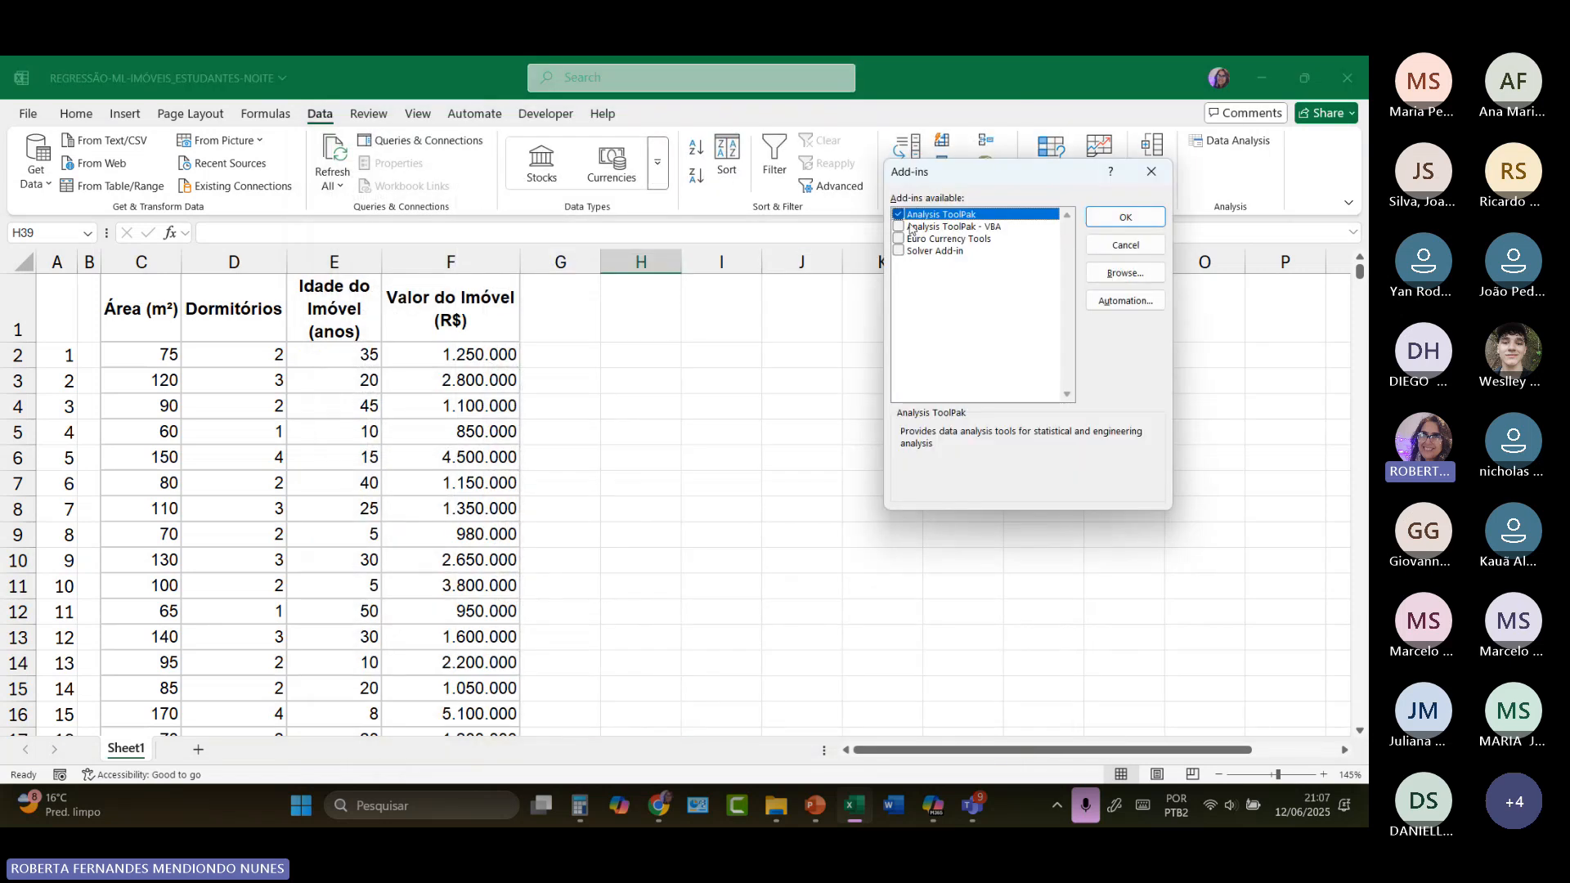
pyautogui.click(1125, 217)
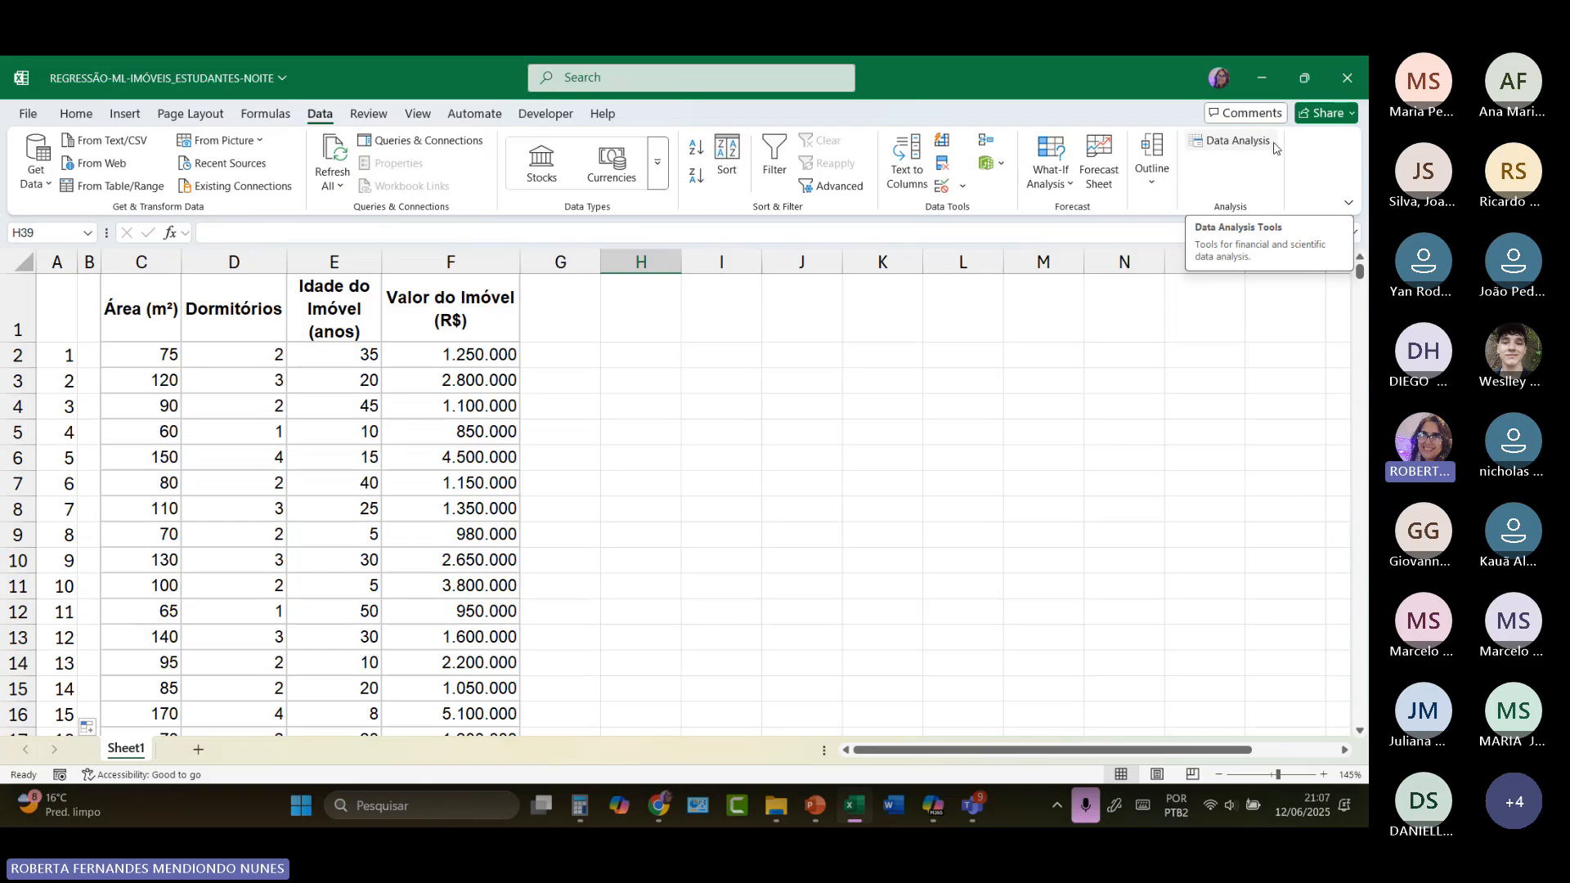
# Step: Open the Regression tool from the Data Analysis tools
pyautogui.click(1240, 150)
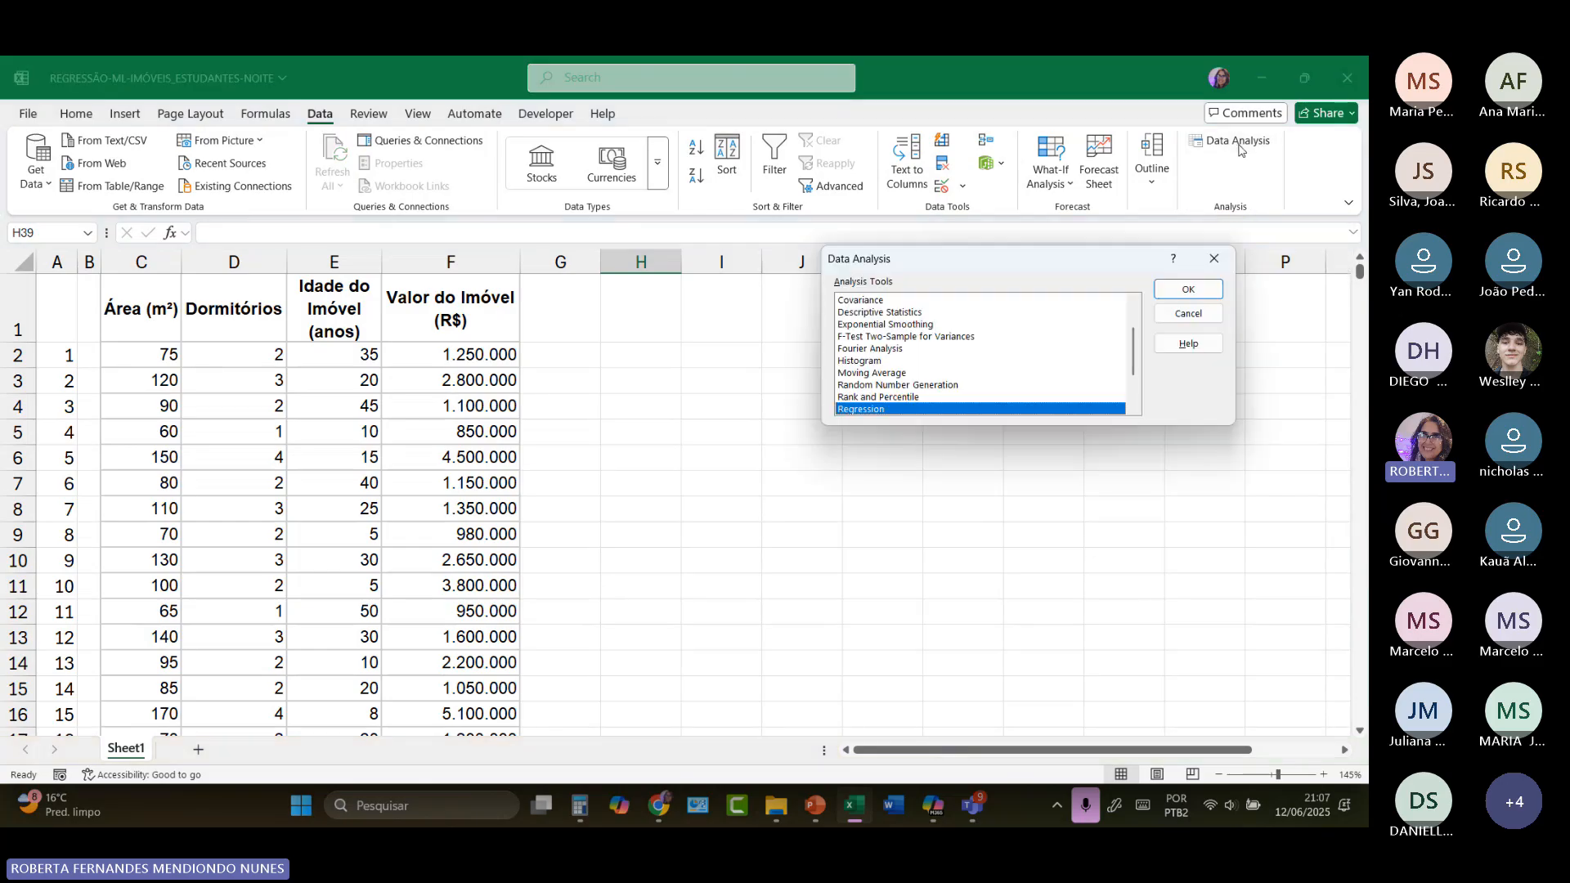
pyautogui.scroll(2, 870, 351)
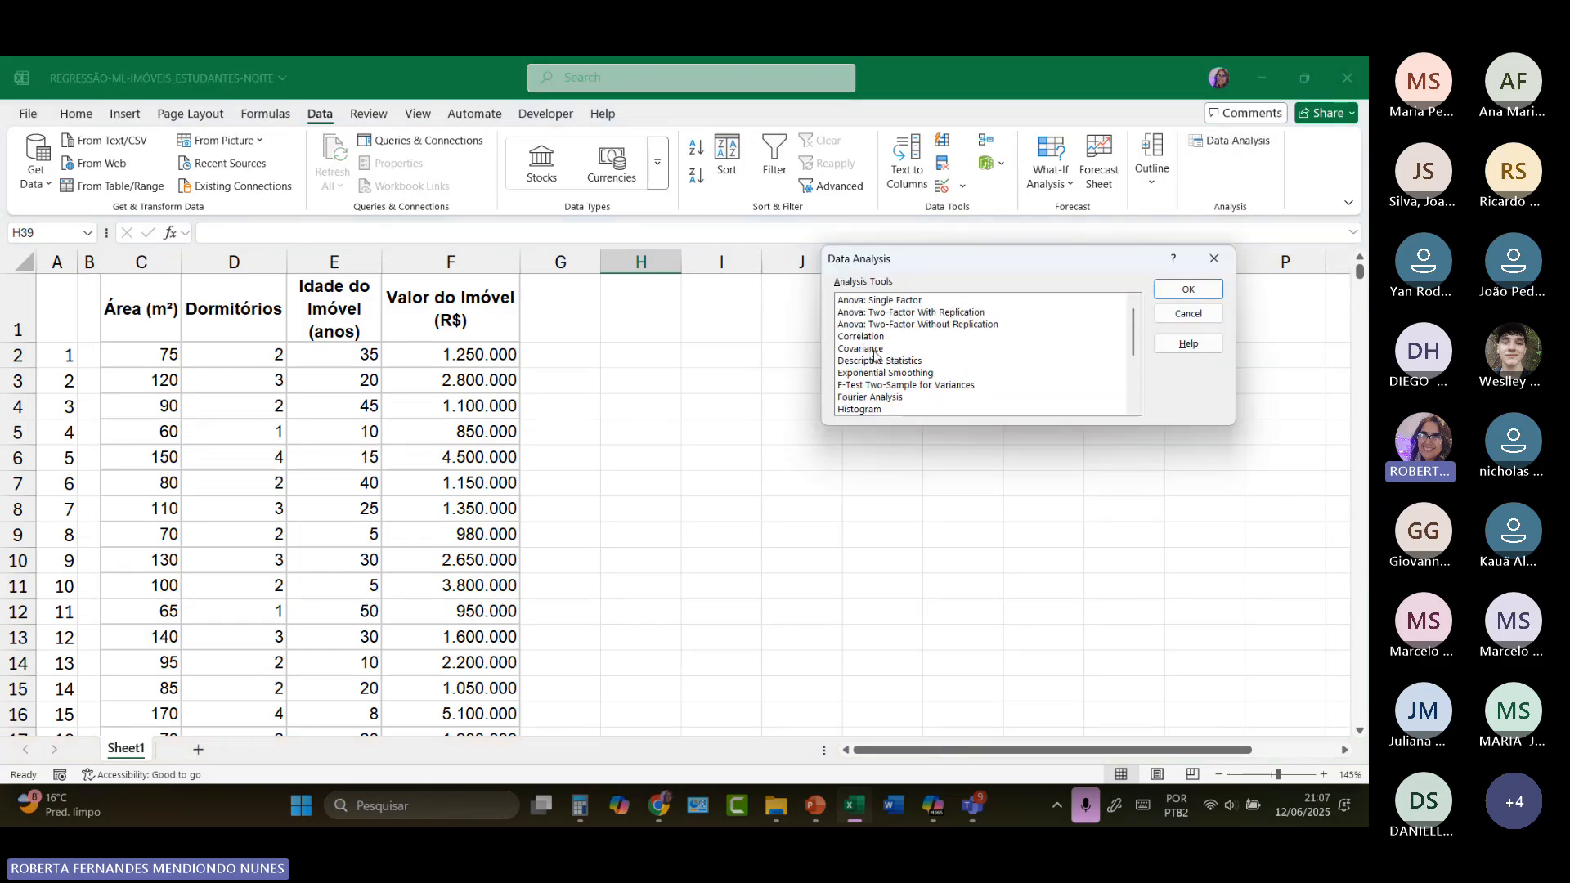
pyautogui.click(873, 340)
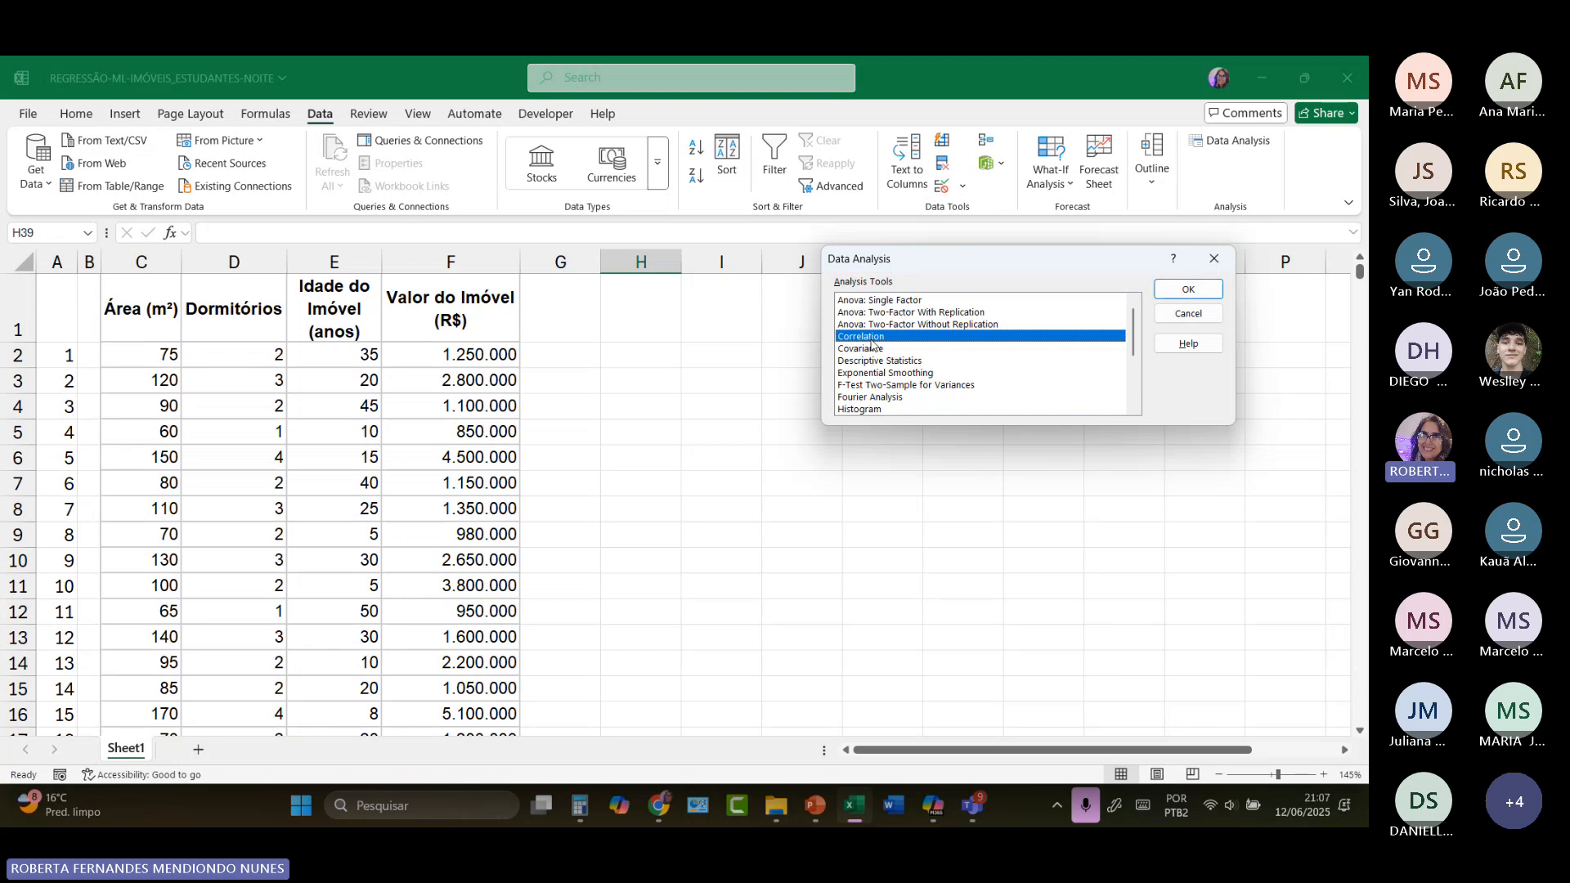
pyautogui.scroll(-3, 872, 345)
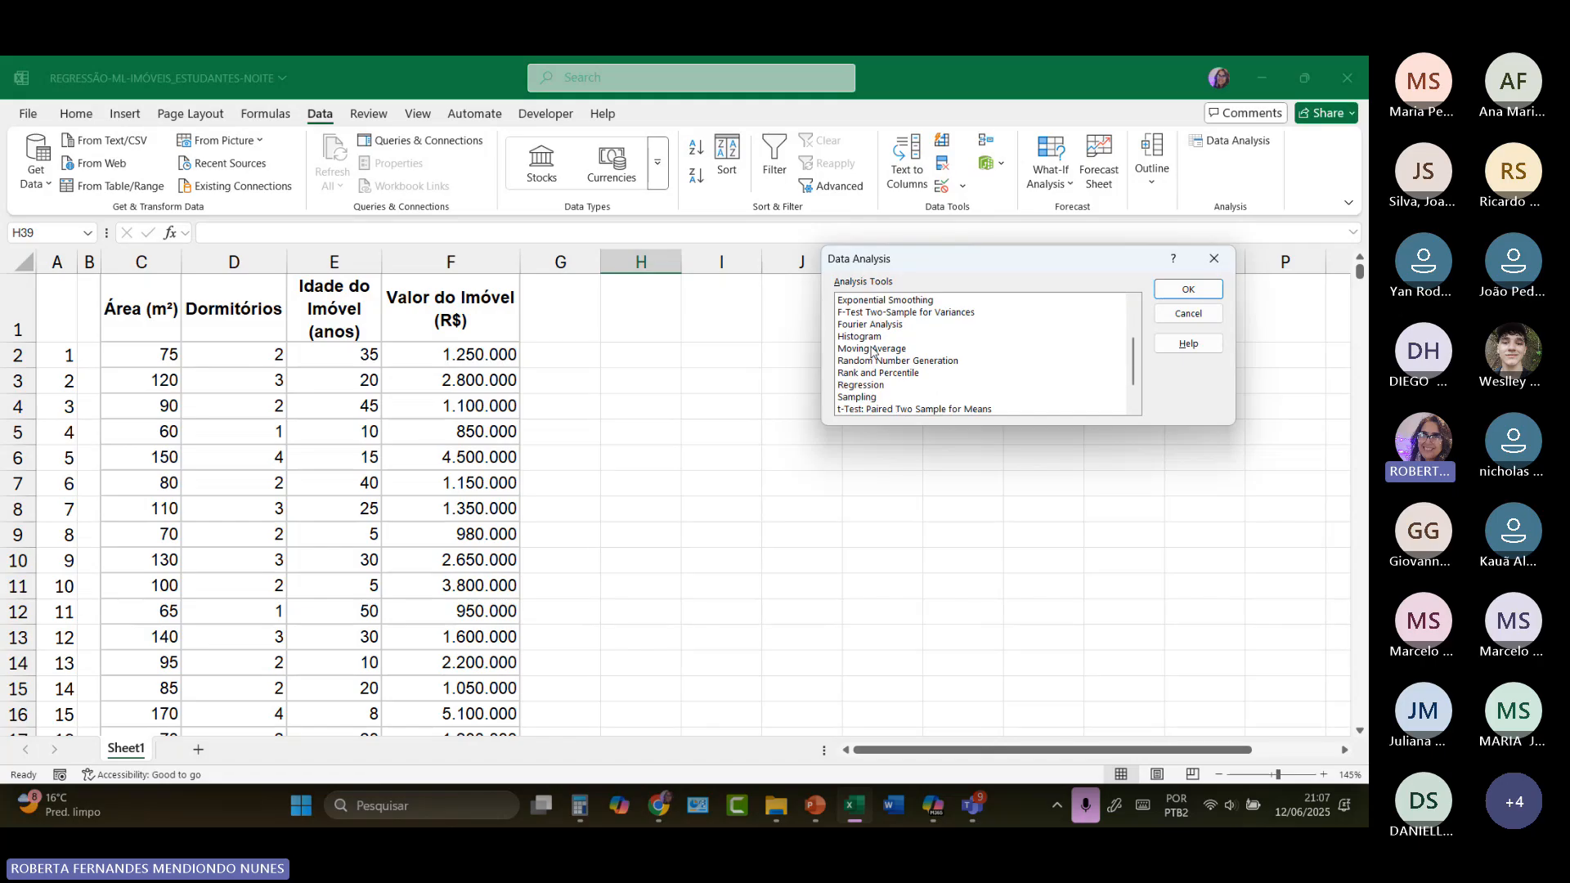
pyautogui.click(871, 349)
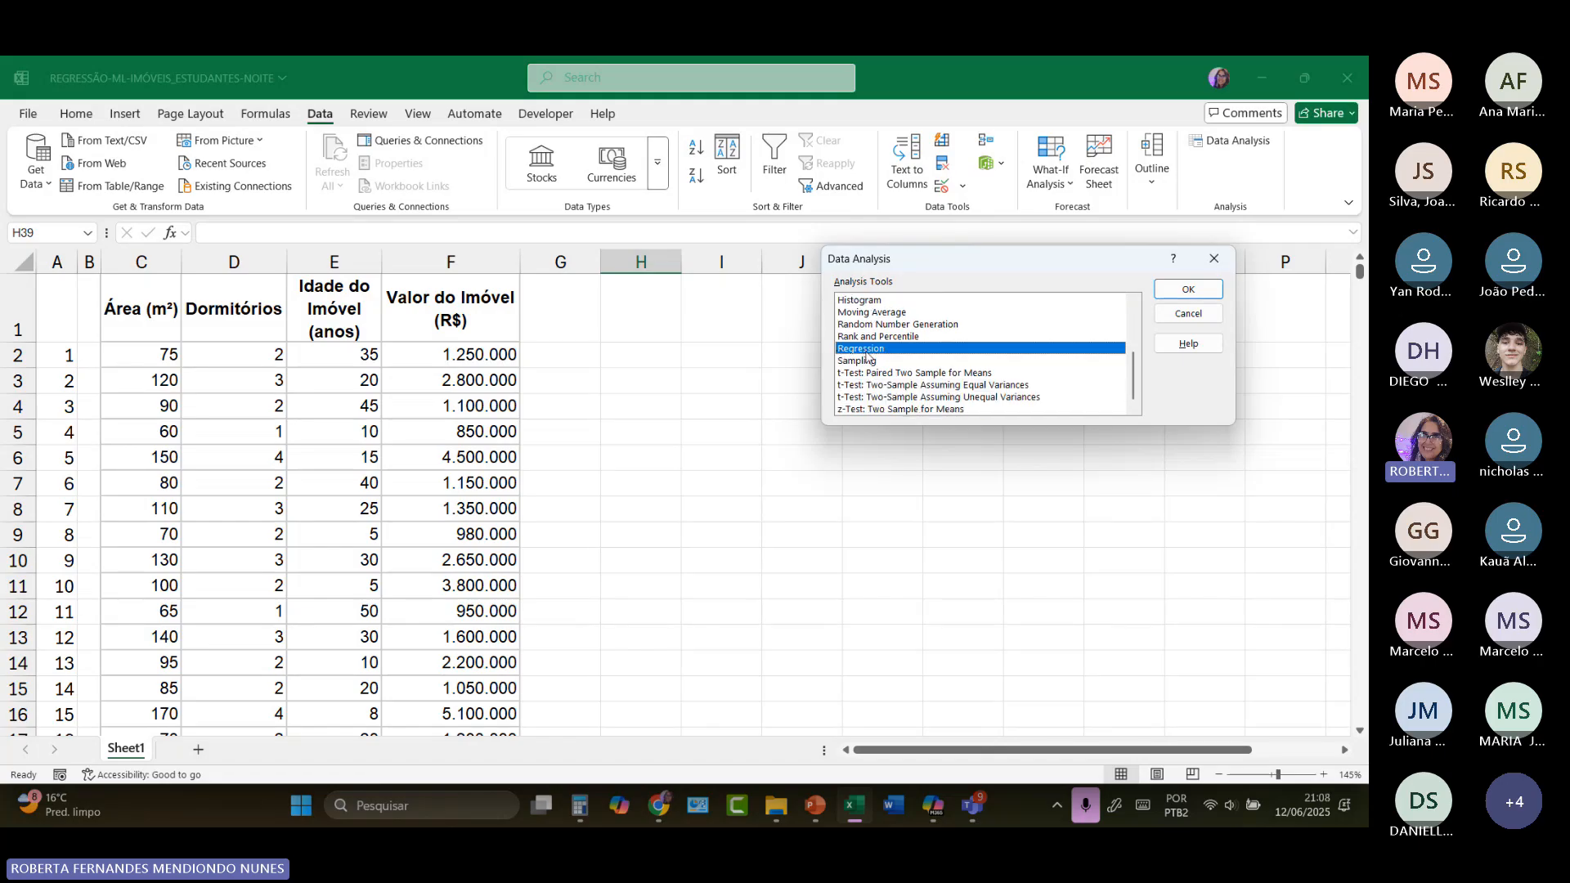
pyautogui.click(1185, 289)
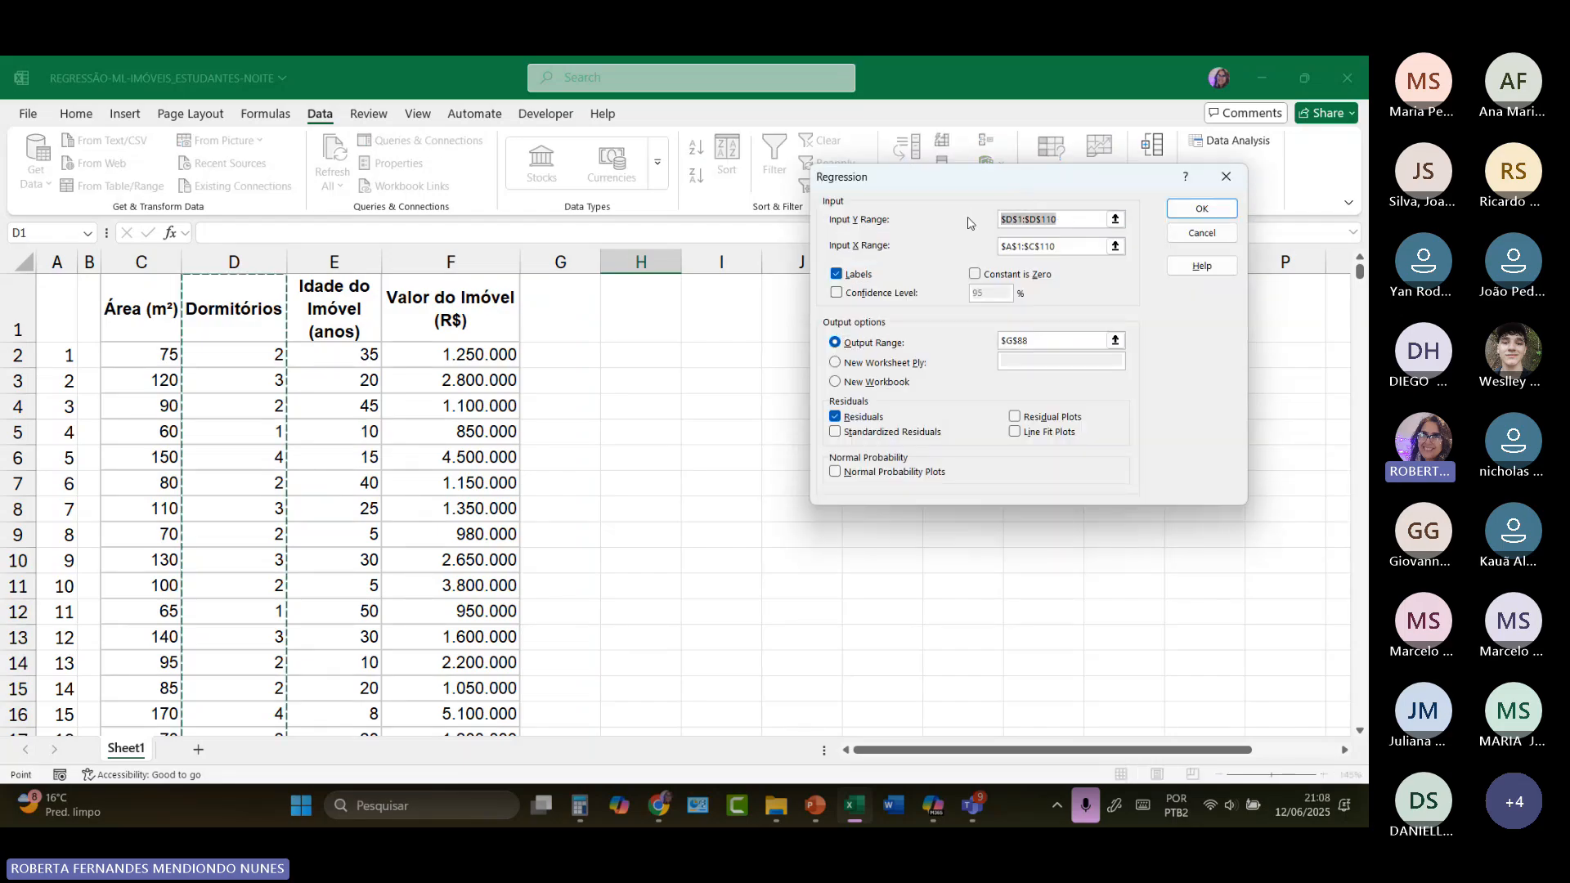
# Step: Clear the old Input Y Range, Input X Range and Output Range in the Regression settings
pyautogui.press('BackSpace')
pyautogui.press('Tab')
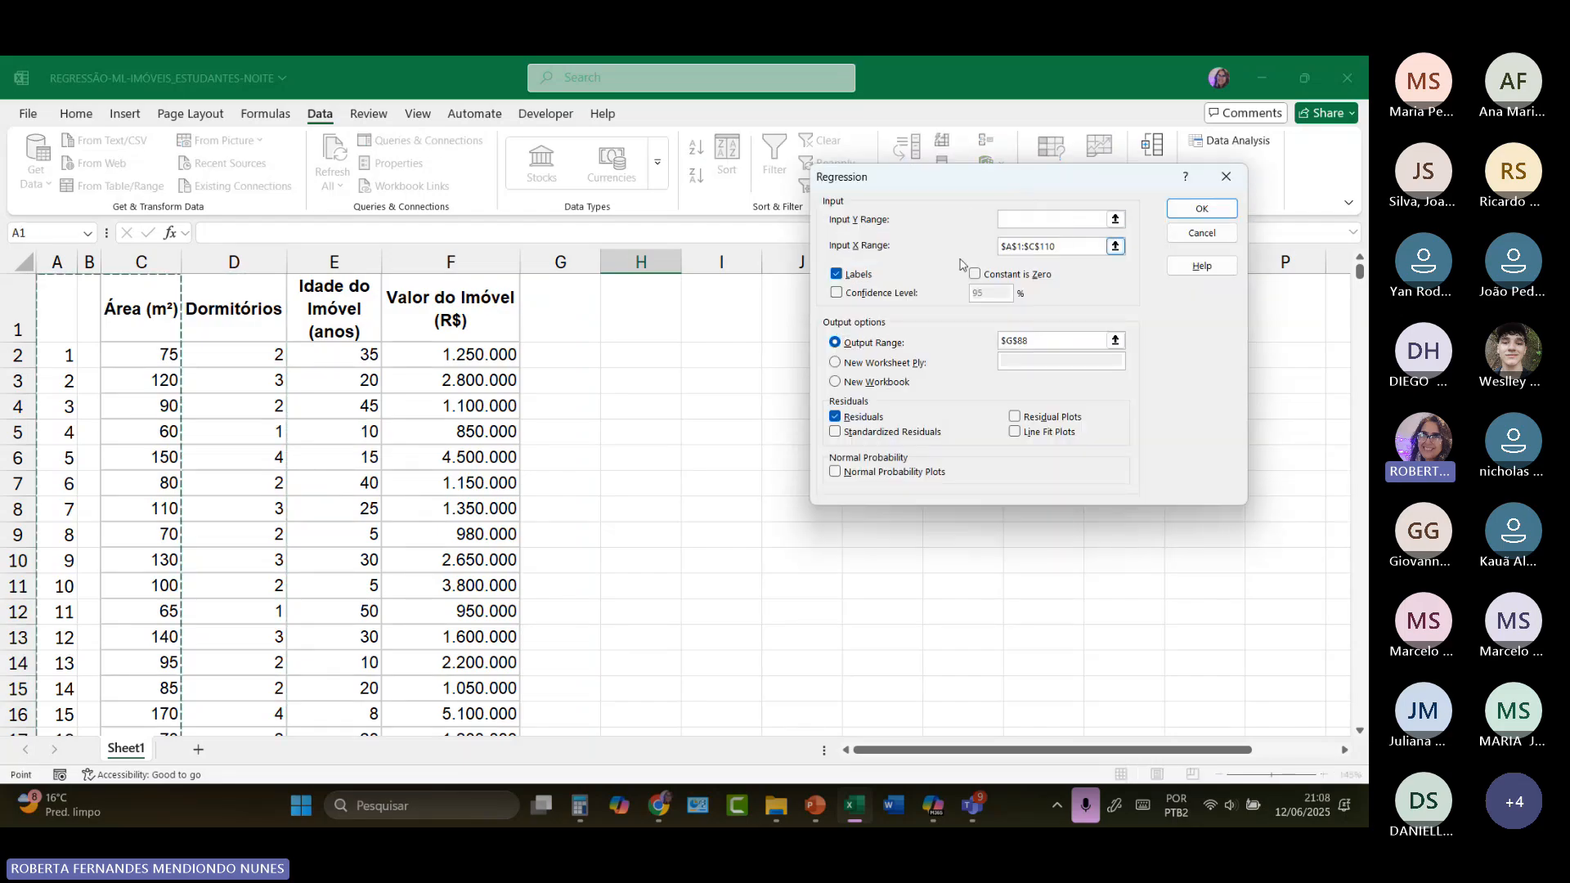
pyautogui.click(1049, 220)
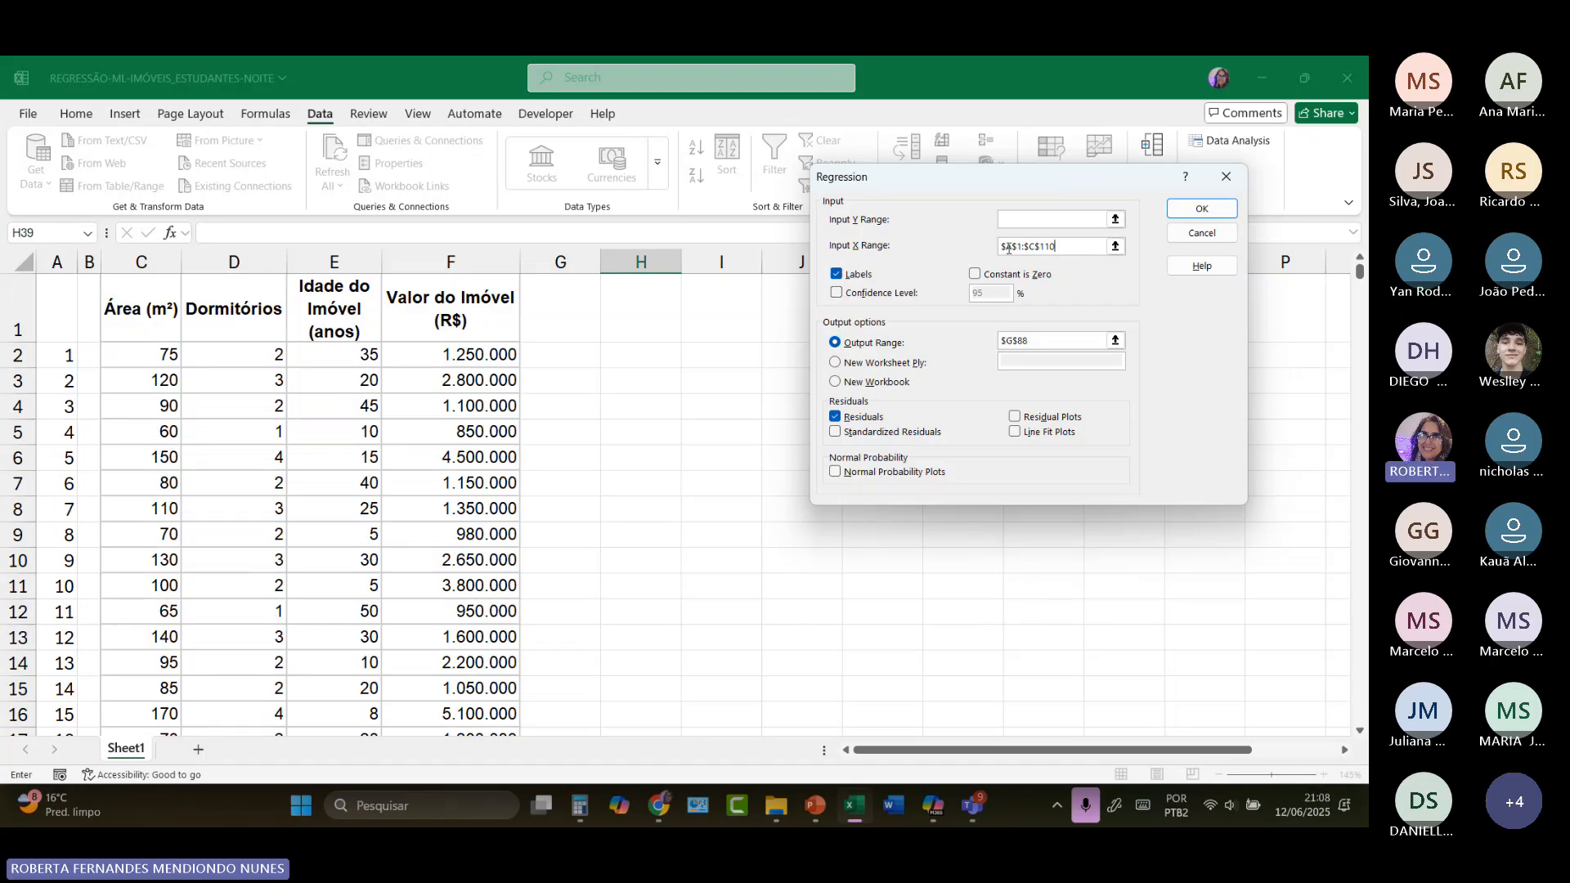
pyautogui.press('BackSpace')
pyautogui.press('BackSpace')
pyautogui.press('BackSpace')
pyautogui.press('BackSpace')
pyautogui.press('BackSpace')
pyautogui.press('BackSpace')
pyautogui.press('BackSpace')
pyautogui.press('BackSpace')
pyautogui.press('BackSpace')
pyautogui.press('BackSpace')
pyautogui.press('BackSpace')
pyautogui.click(1039, 343)
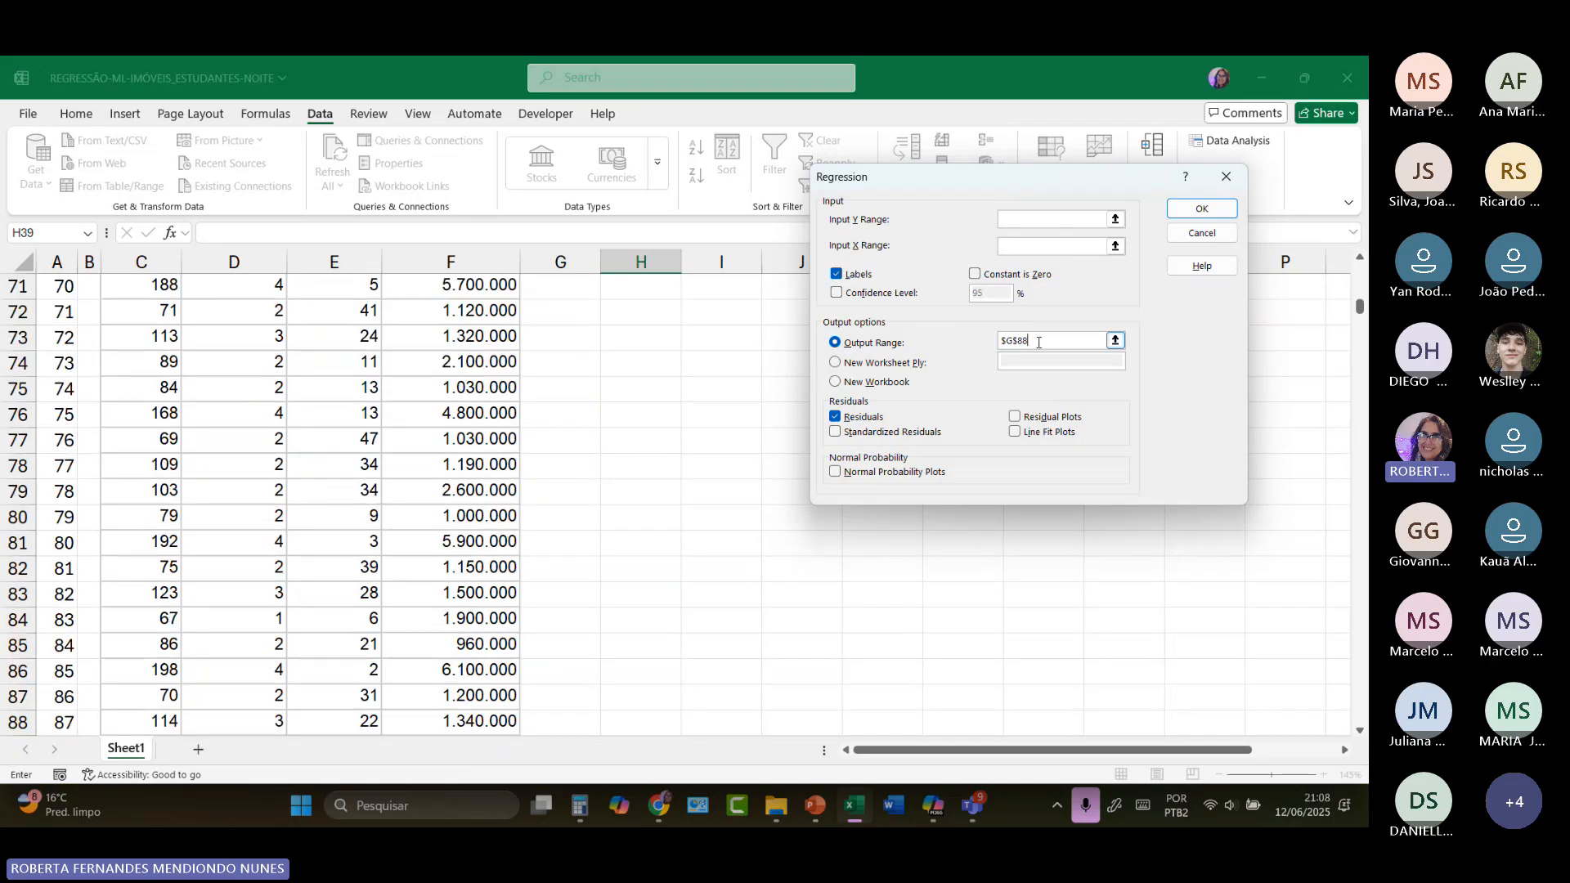
pyautogui.press('BackSpace')
pyautogui.press('BackSpace')
pyautogui.press('BackSpace')
pyautogui.press('BackSpace')
pyautogui.press('BackSpace')
pyautogui.scroll(16, 589, 398)
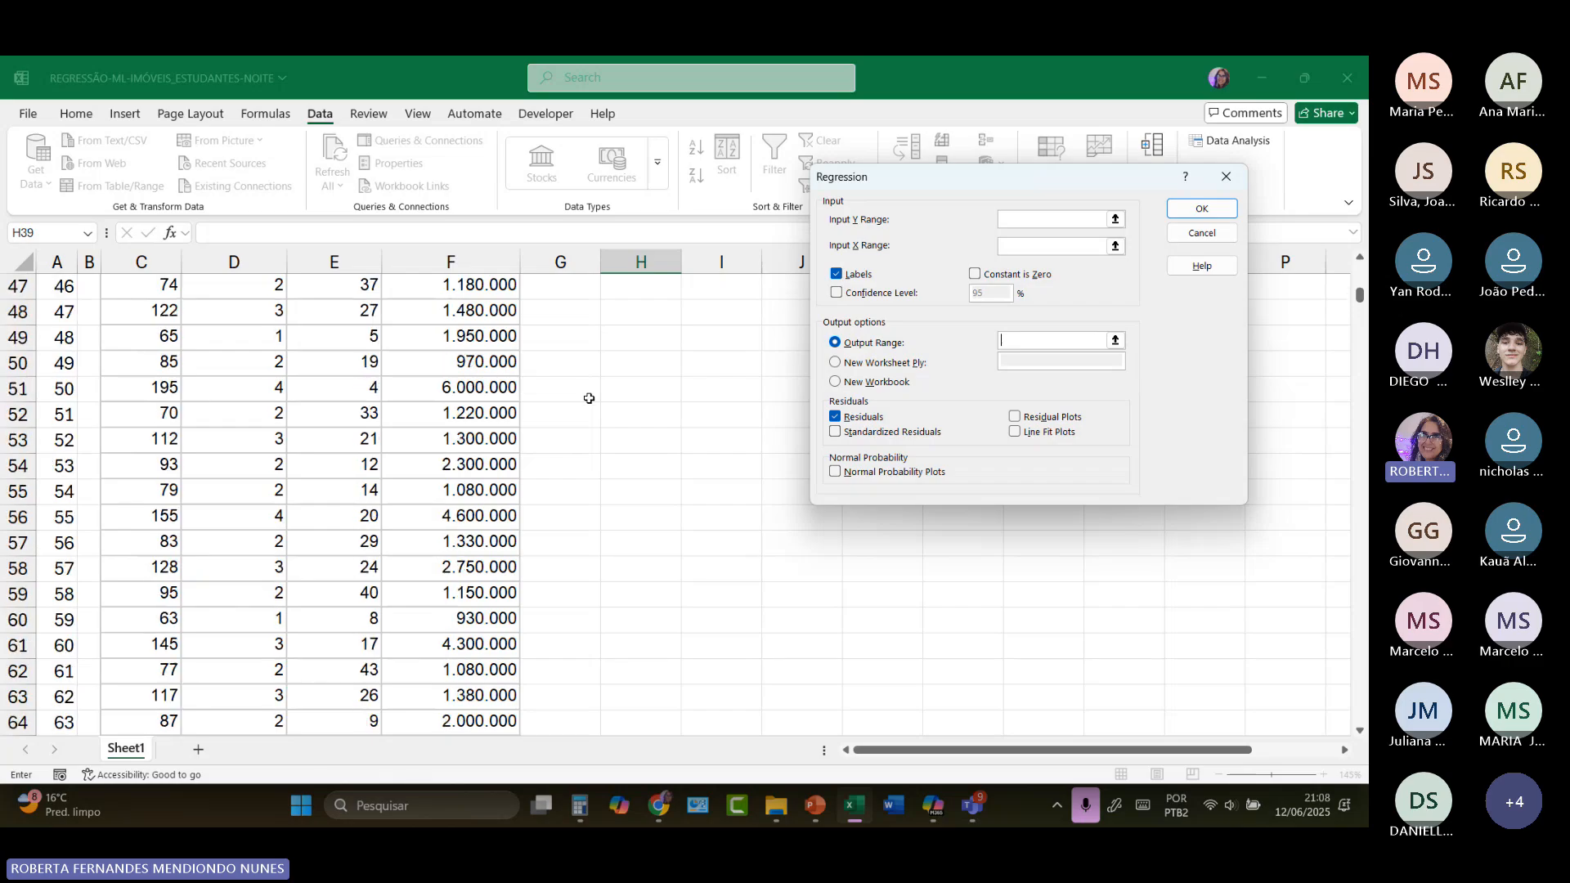
pyautogui.scroll(7, 589, 398)
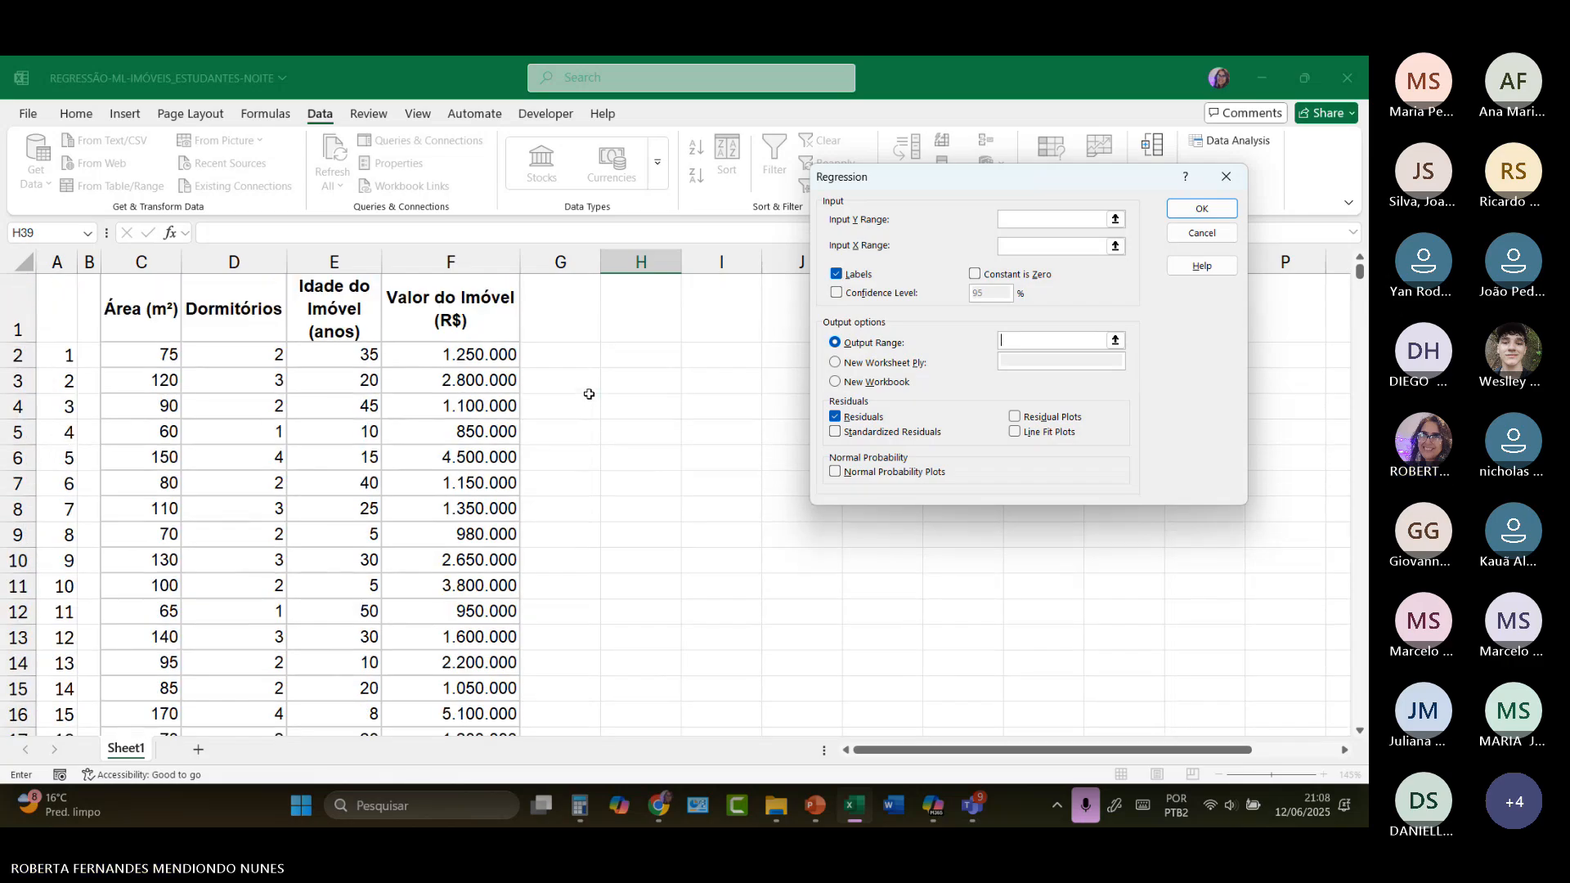
# Step: Set the regression's Input Y Range to the "Valor do Imóvel (R$)" column with its header, $F$1:$F$110
pyautogui.click(1019, 218)
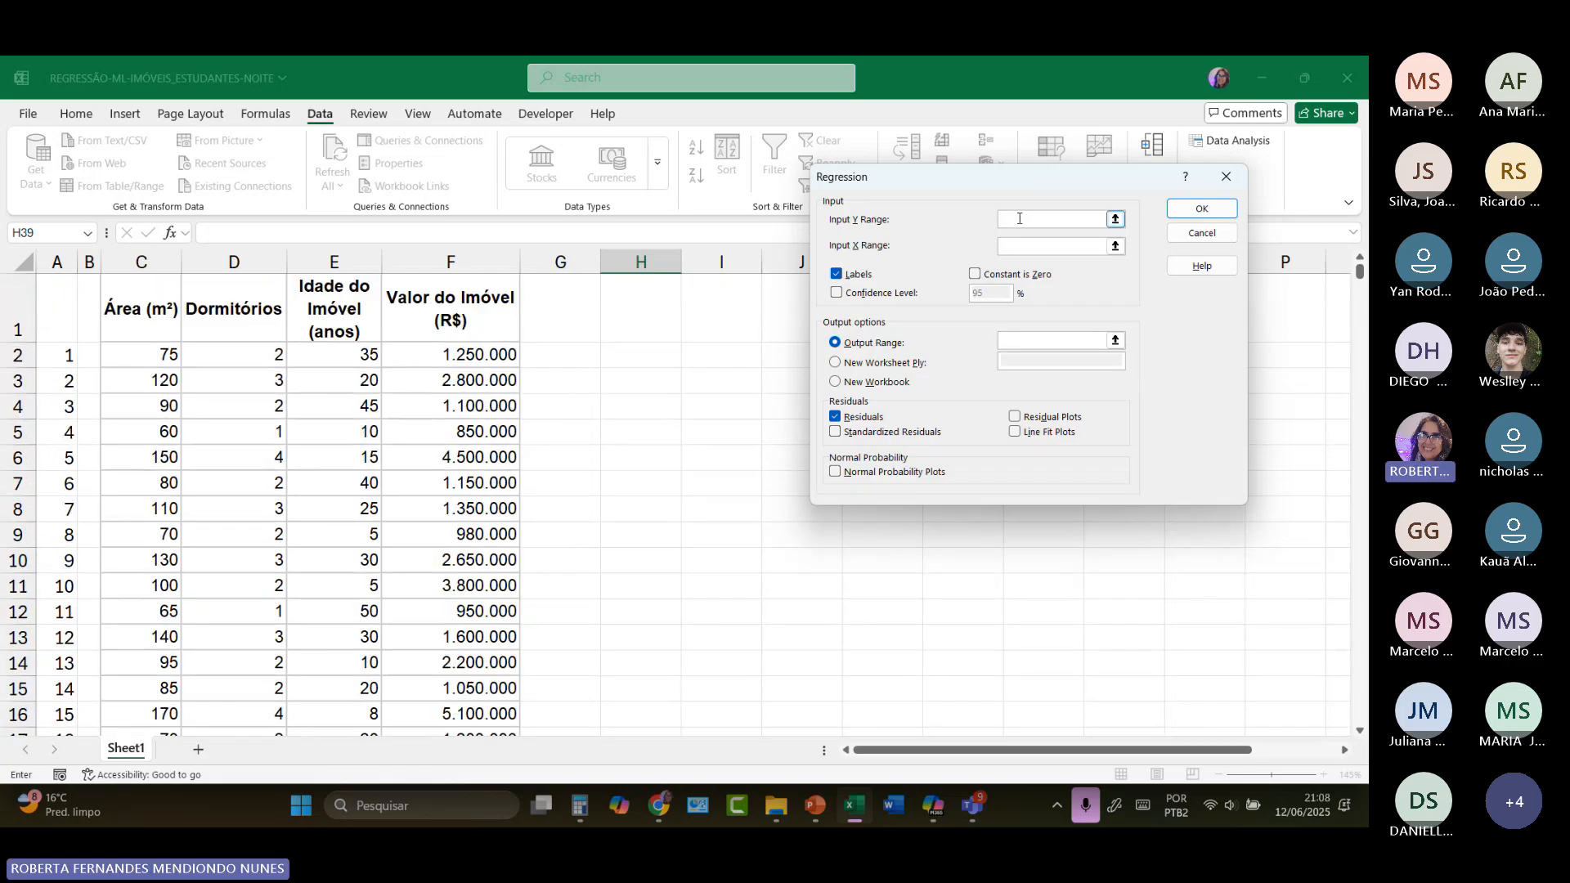
pyautogui.click(465, 299)
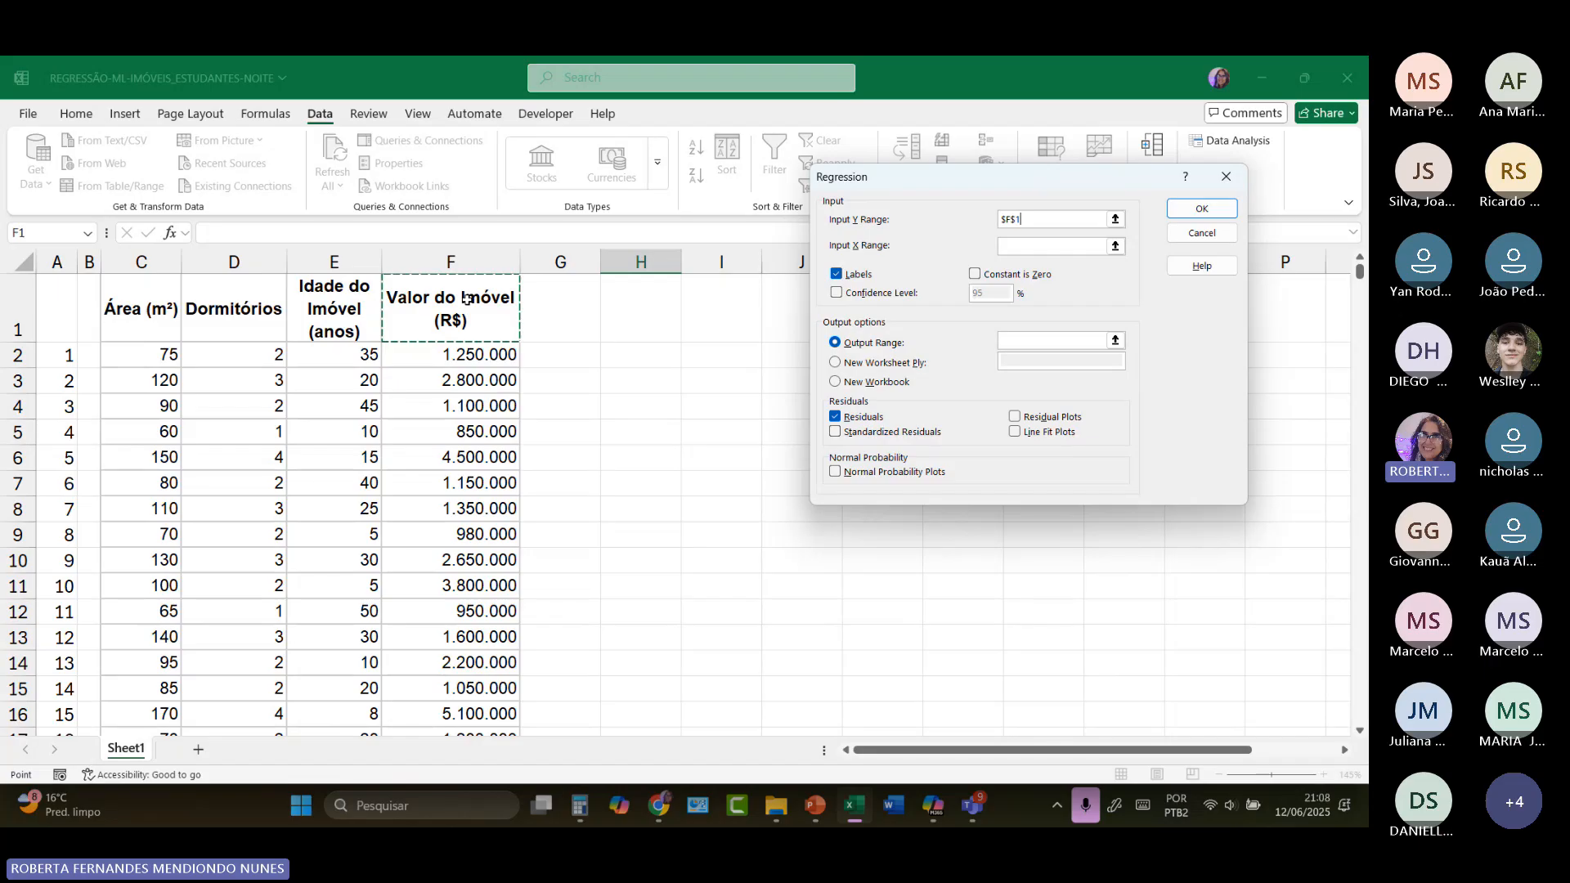
pyautogui.moveTo(466, 300); pyautogui.dragTo(487, 650)
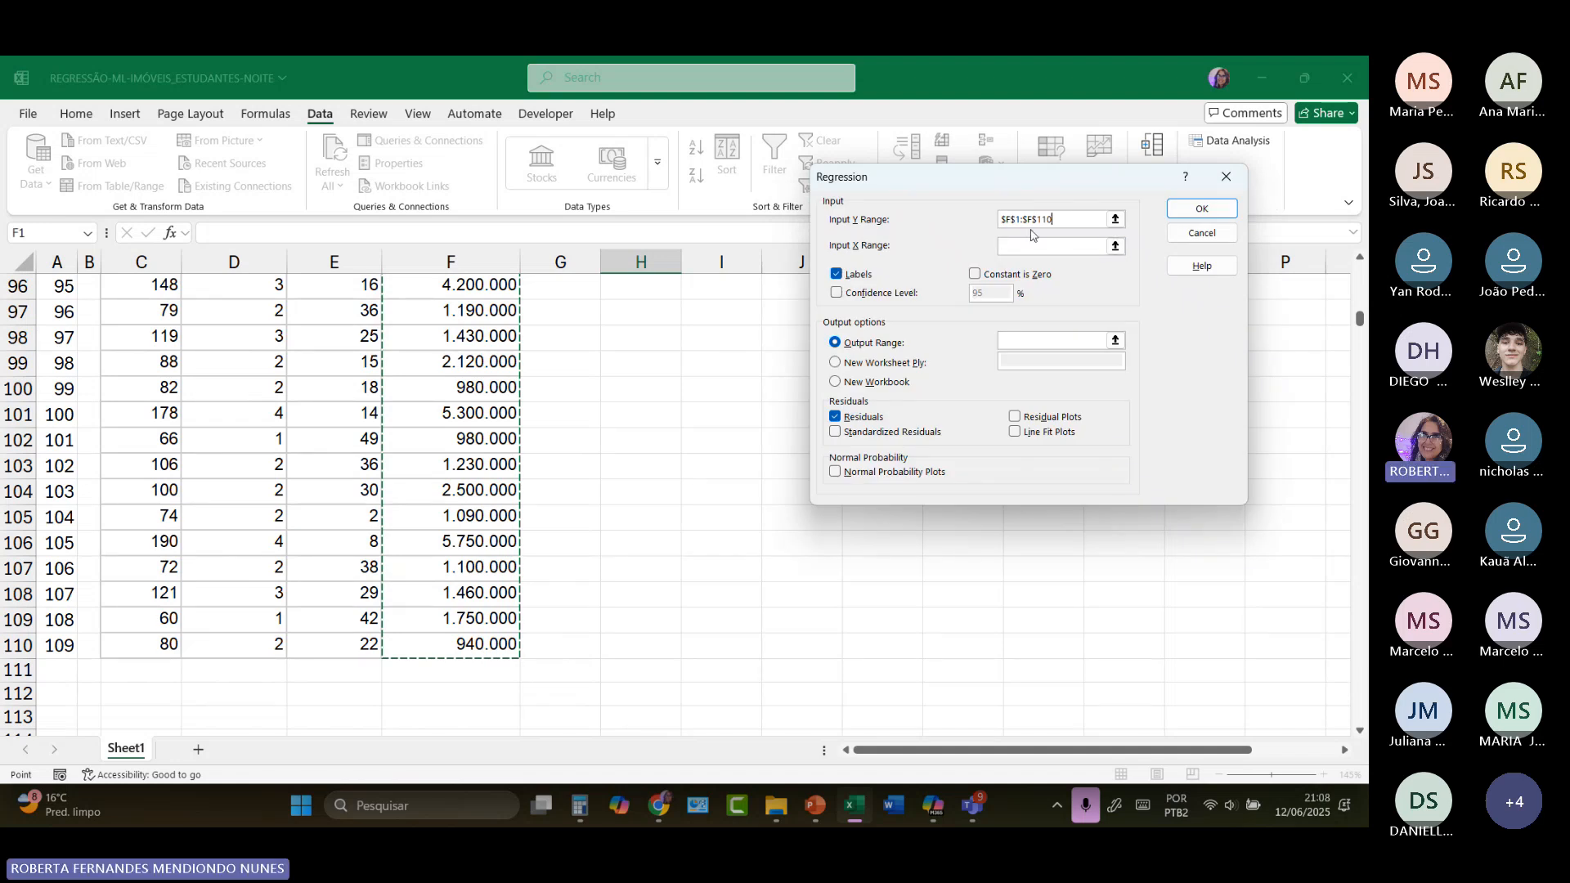
pyautogui.scroll(19, 607, 364)
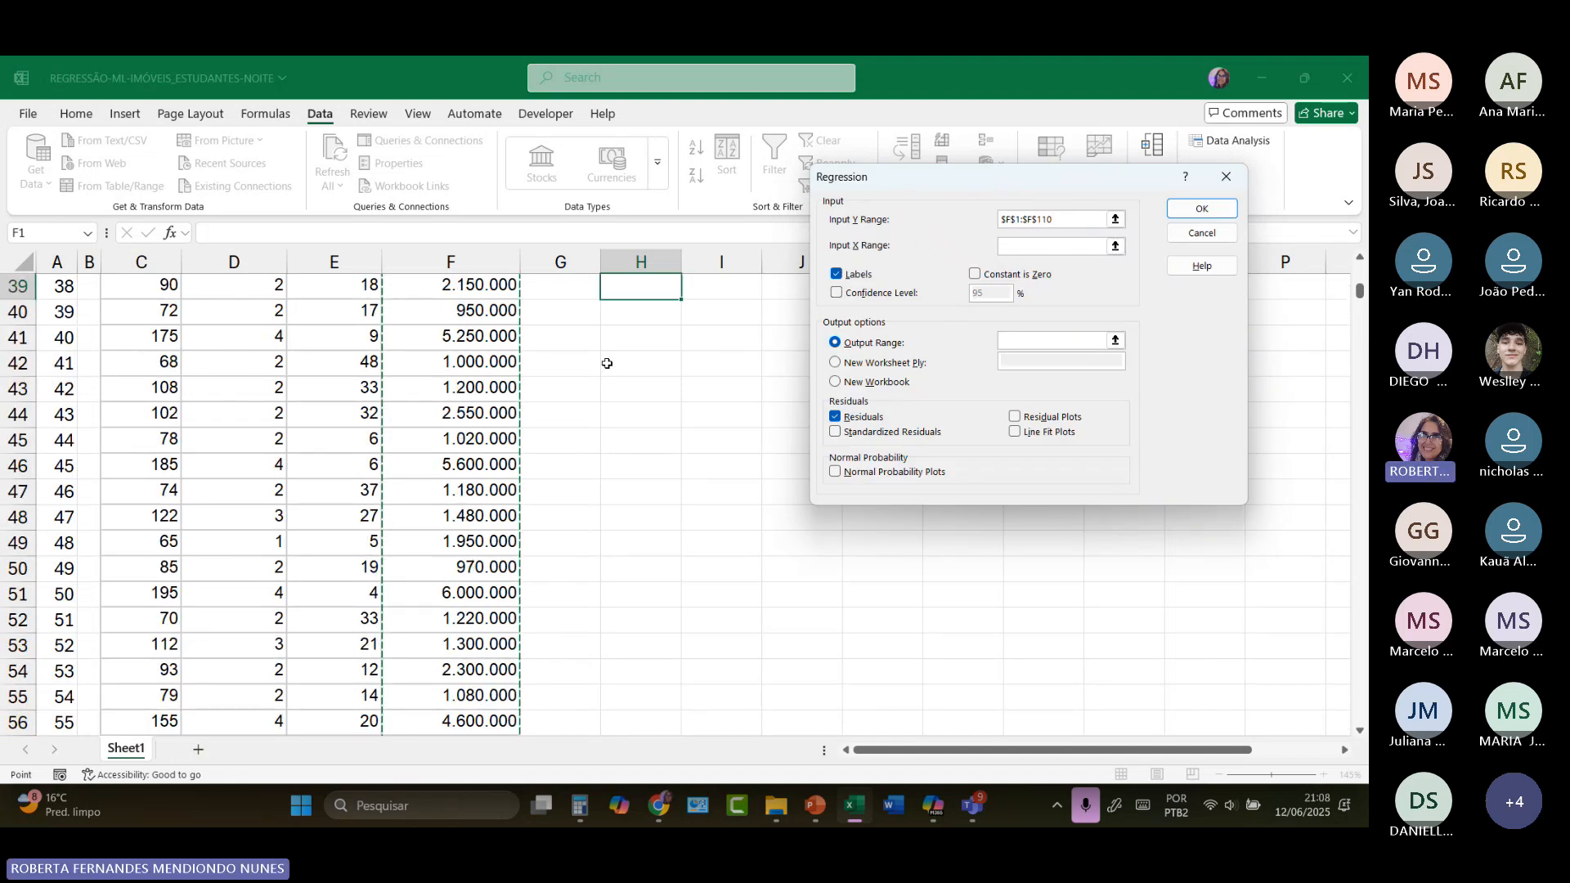
pyautogui.scroll(8, 606, 363)
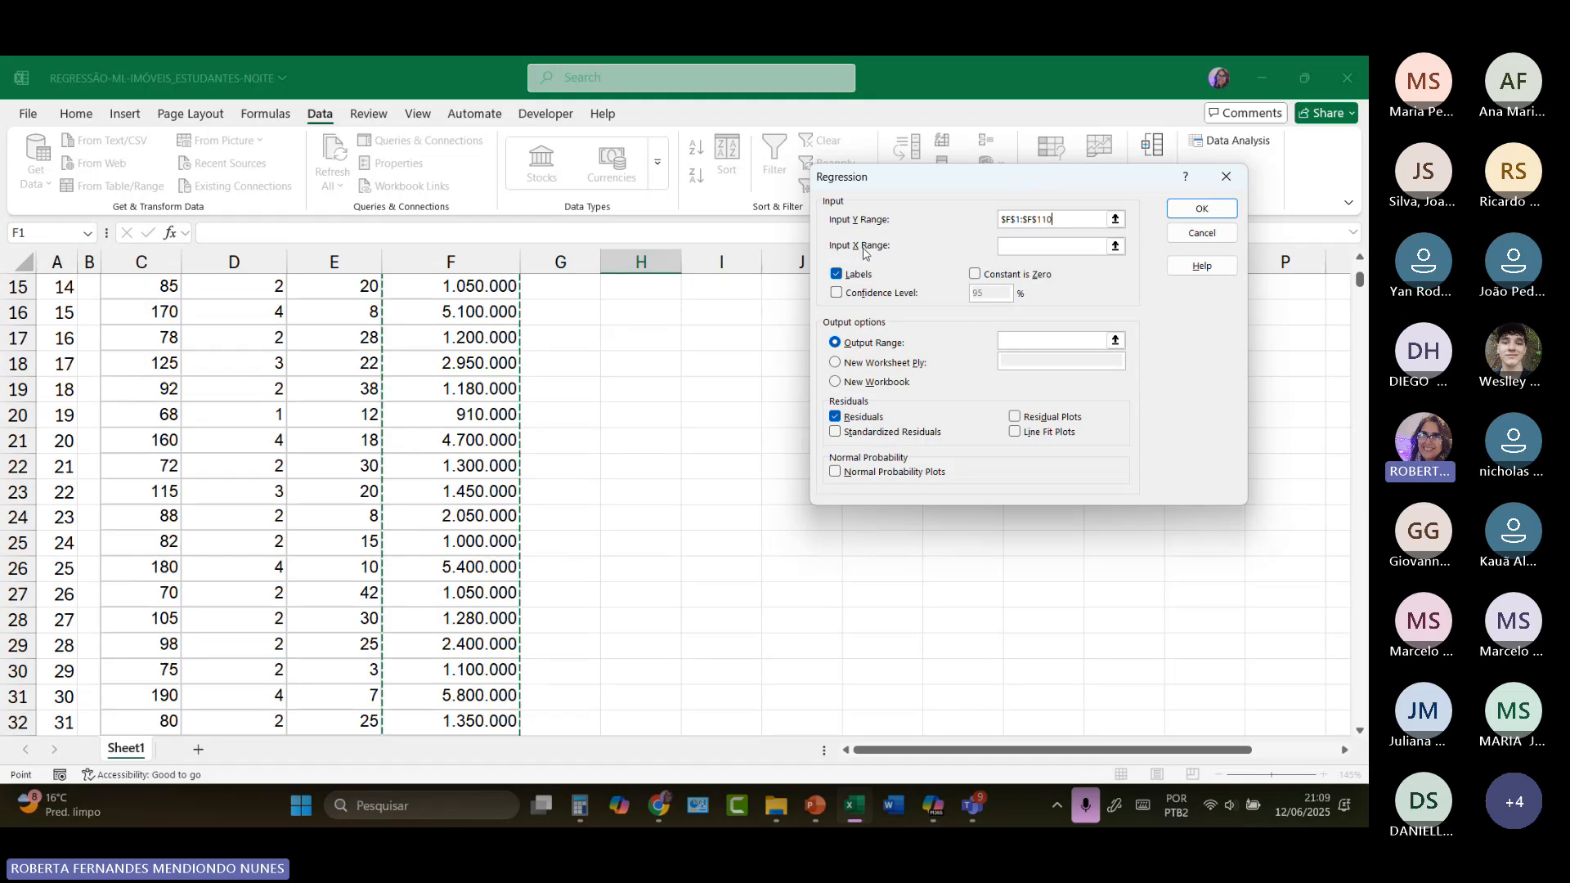
pyautogui.scroll(5, 659, 327)
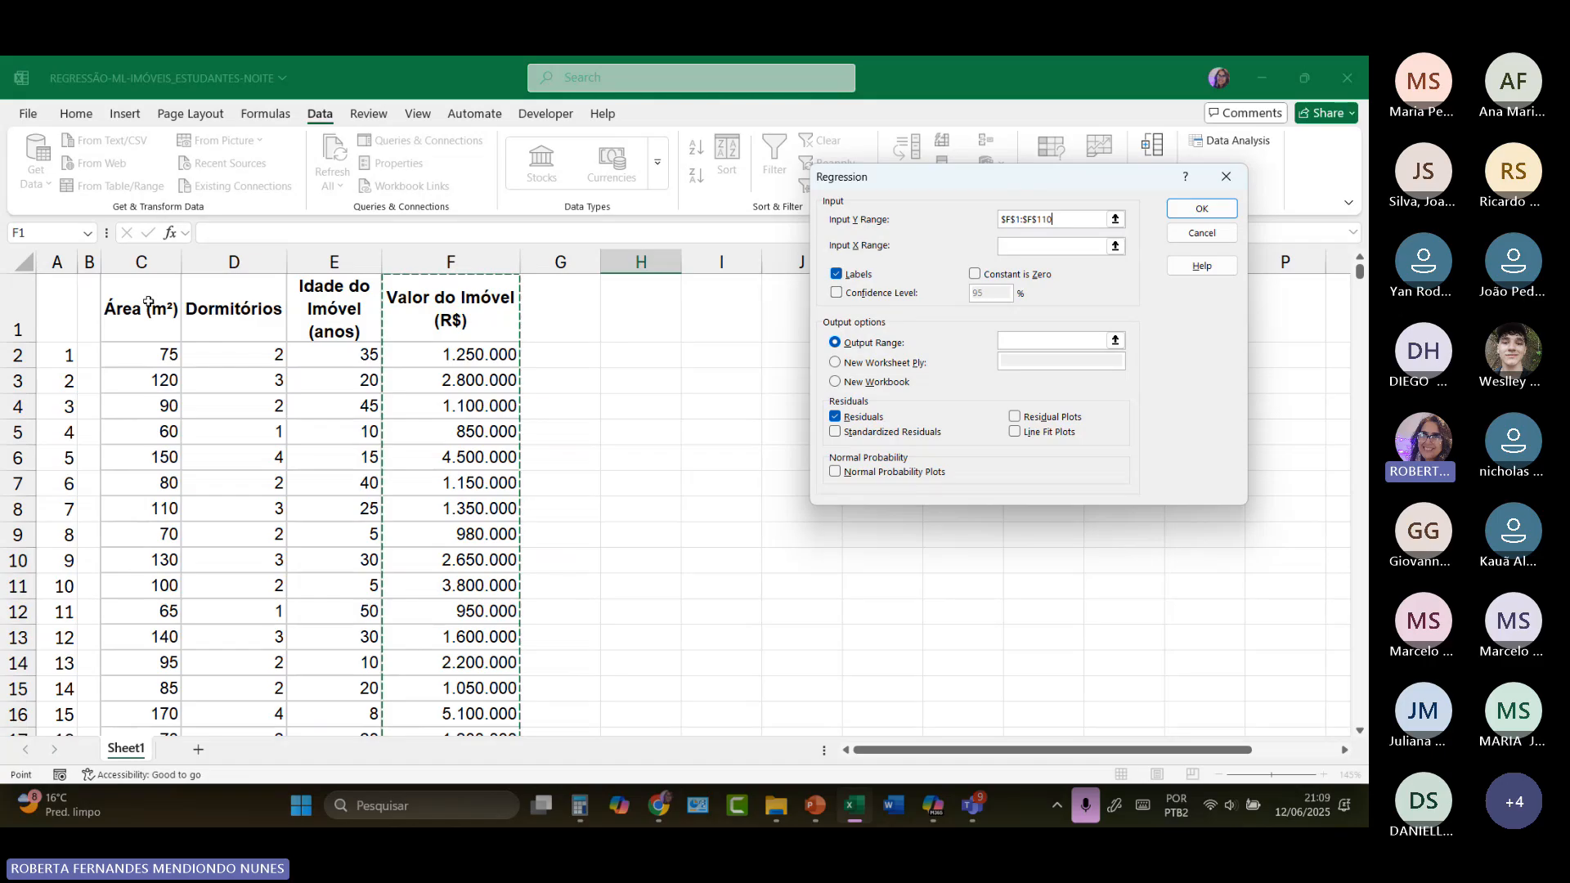
pyautogui.moveTo(147, 303); pyautogui.dragTo(348, 302)
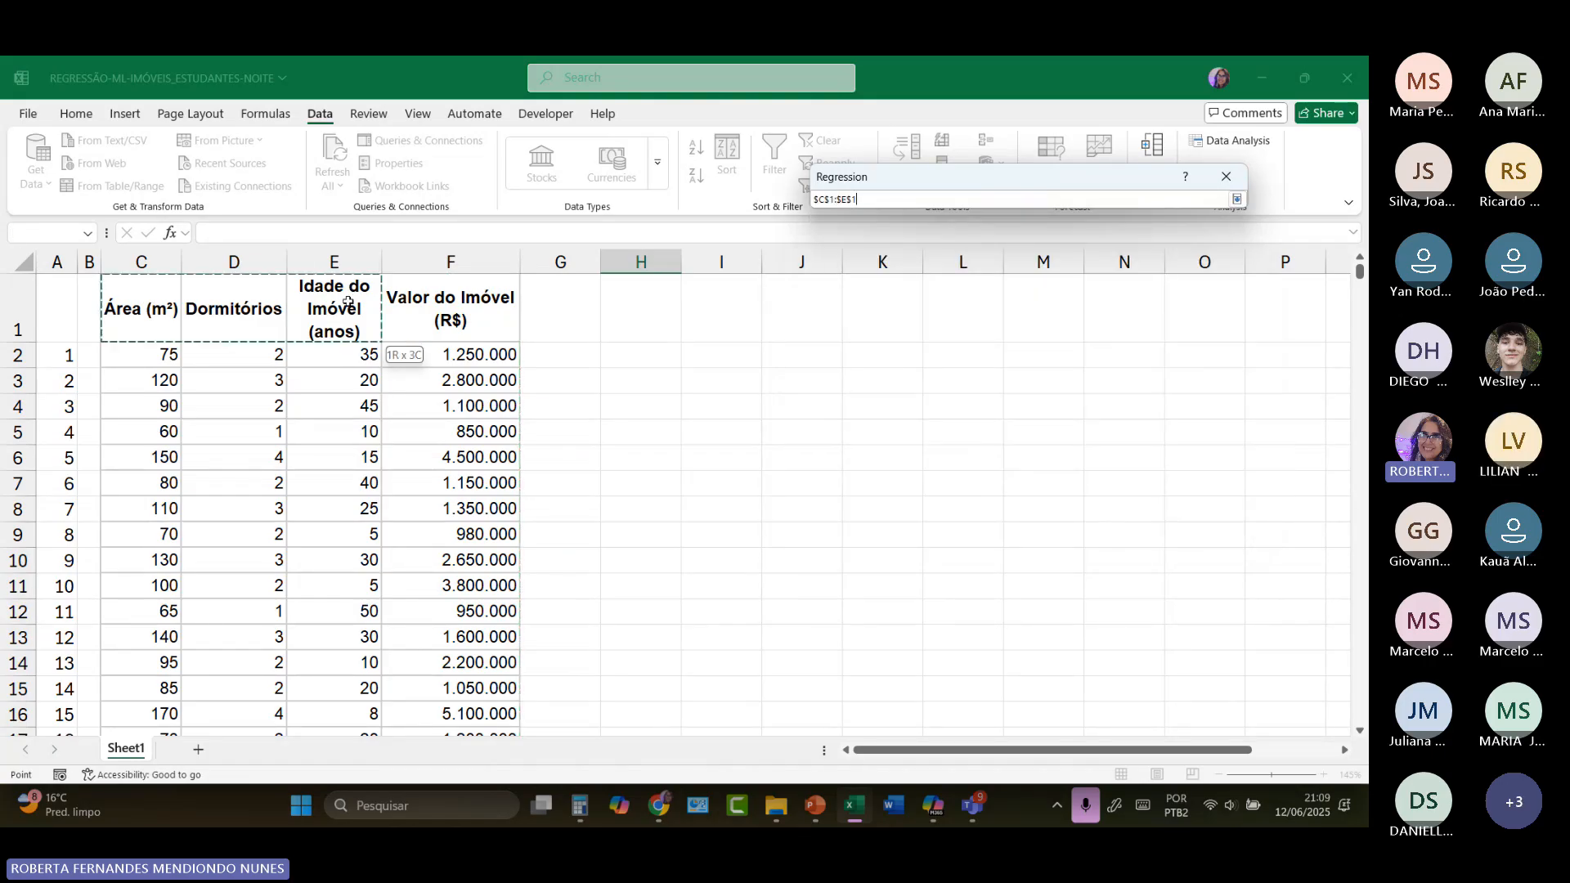
pyautogui.moveTo(347, 302); pyautogui.dragTo(155, 300)
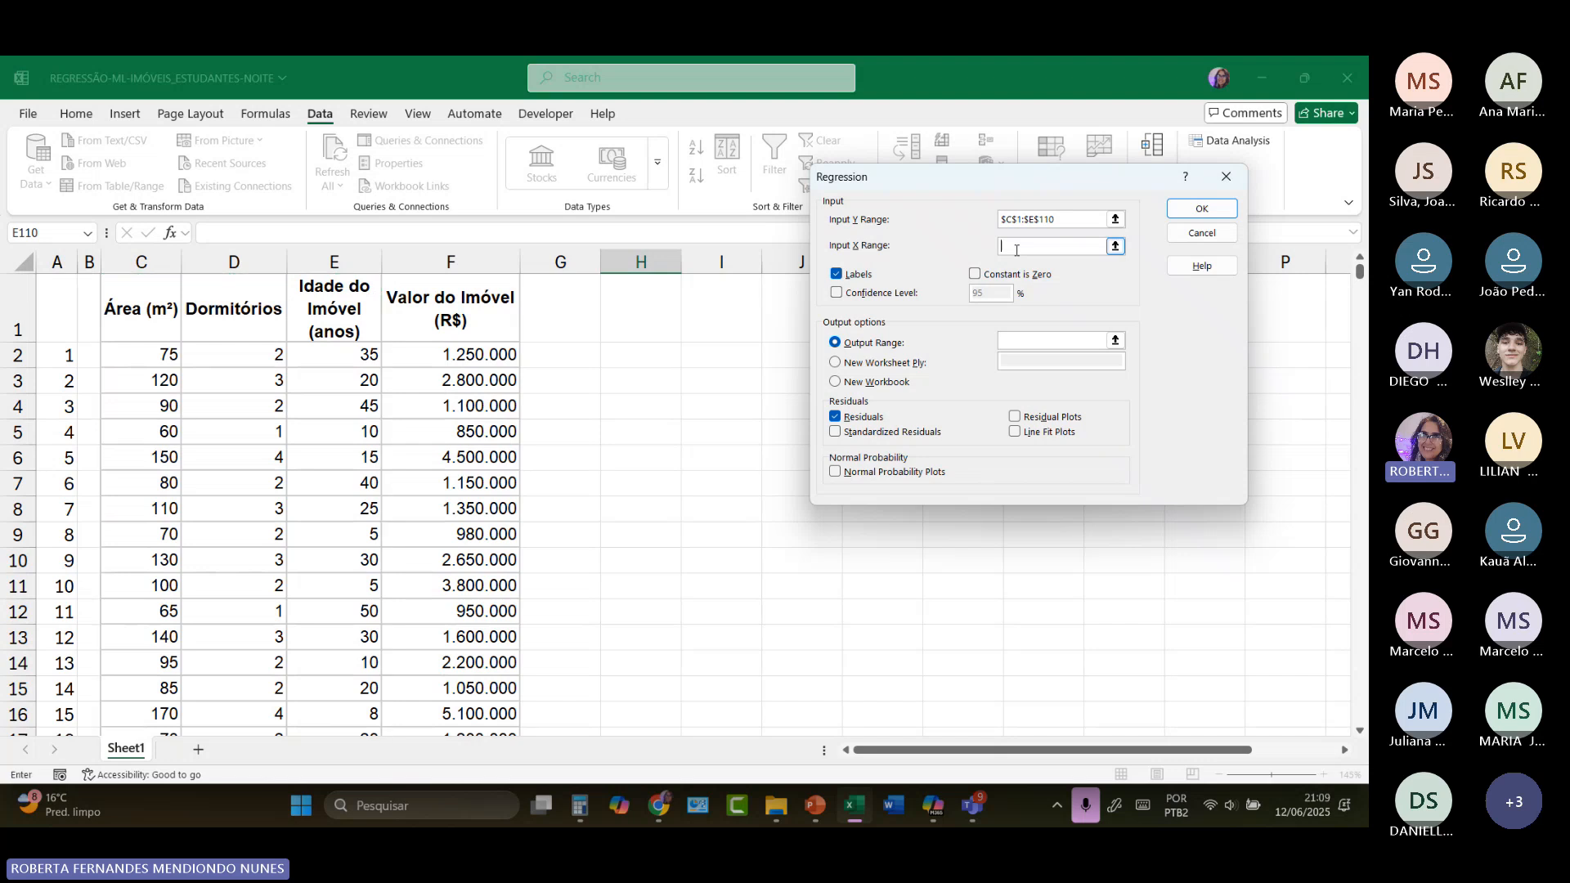
pyautogui.click(1039, 221)
pyautogui.moveTo(1039, 221); pyautogui.dragTo(986, 228)
pyautogui.press('BackSpace')
pyautogui.moveTo(470, 290); pyautogui.dragTo(457, 695)
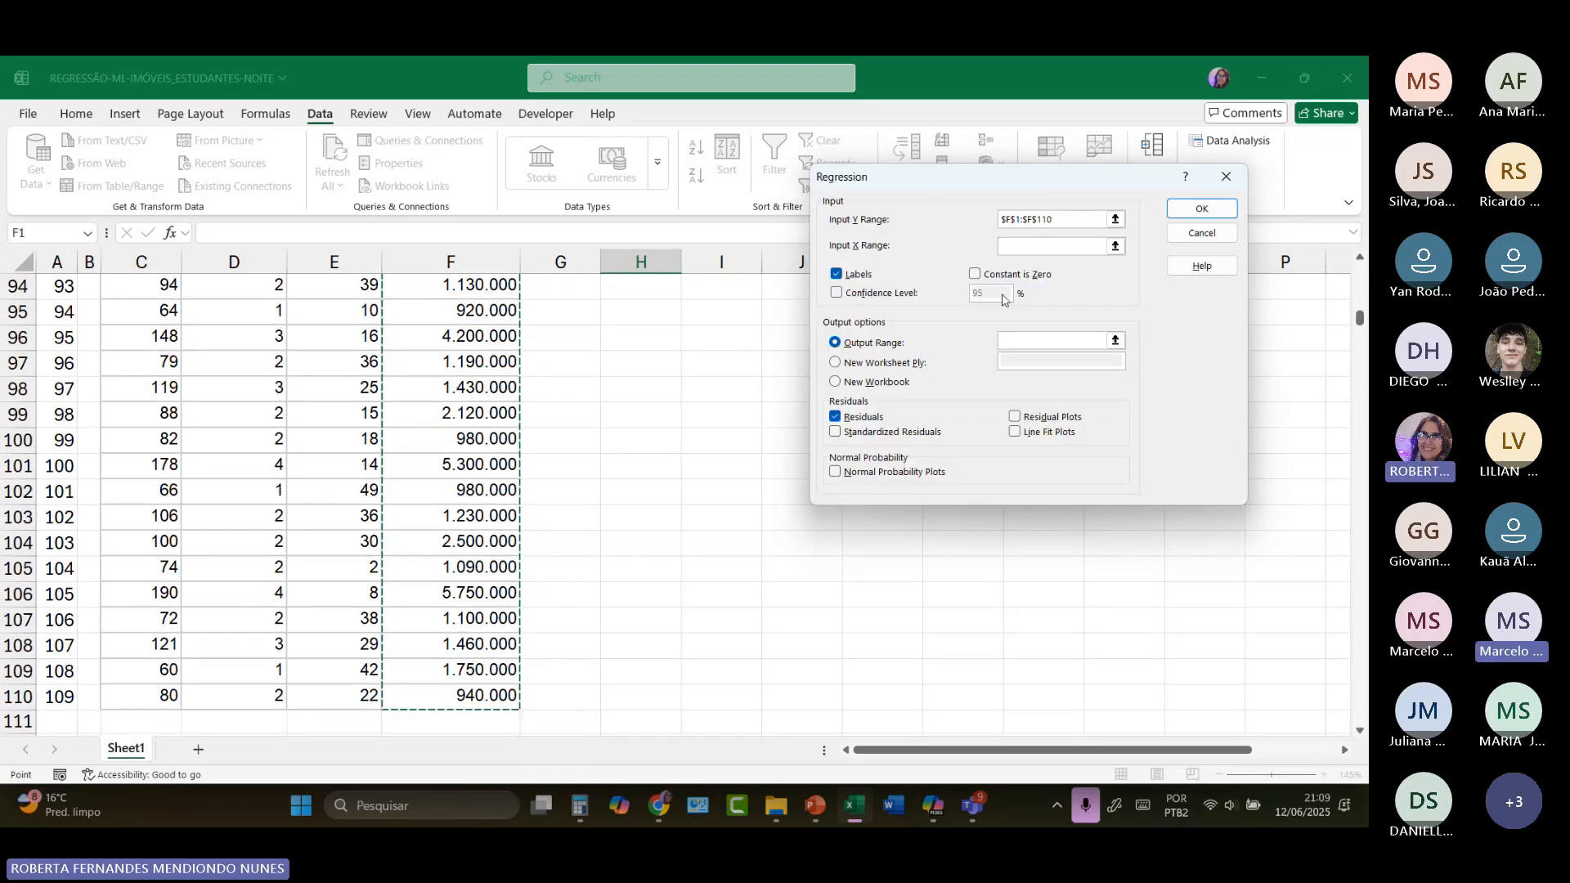
# Step: Set the regression's Input X Range to the area, bedrooms and property age columns with their headers, $C$1:$E$110
pyautogui.click(1034, 241)
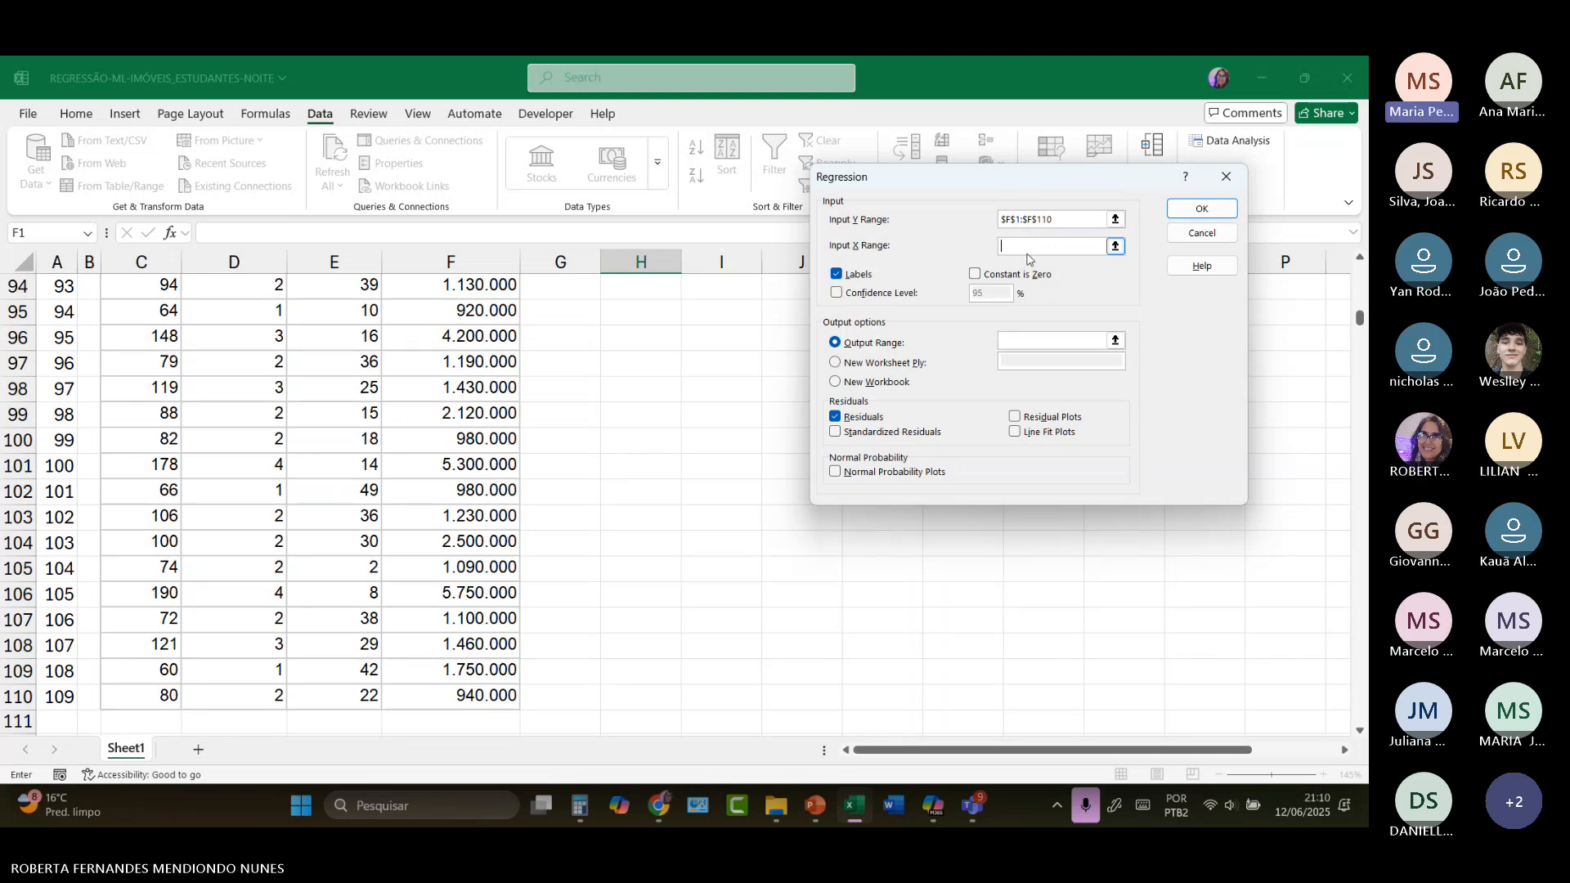
pyautogui.scroll(7, 617, 447)
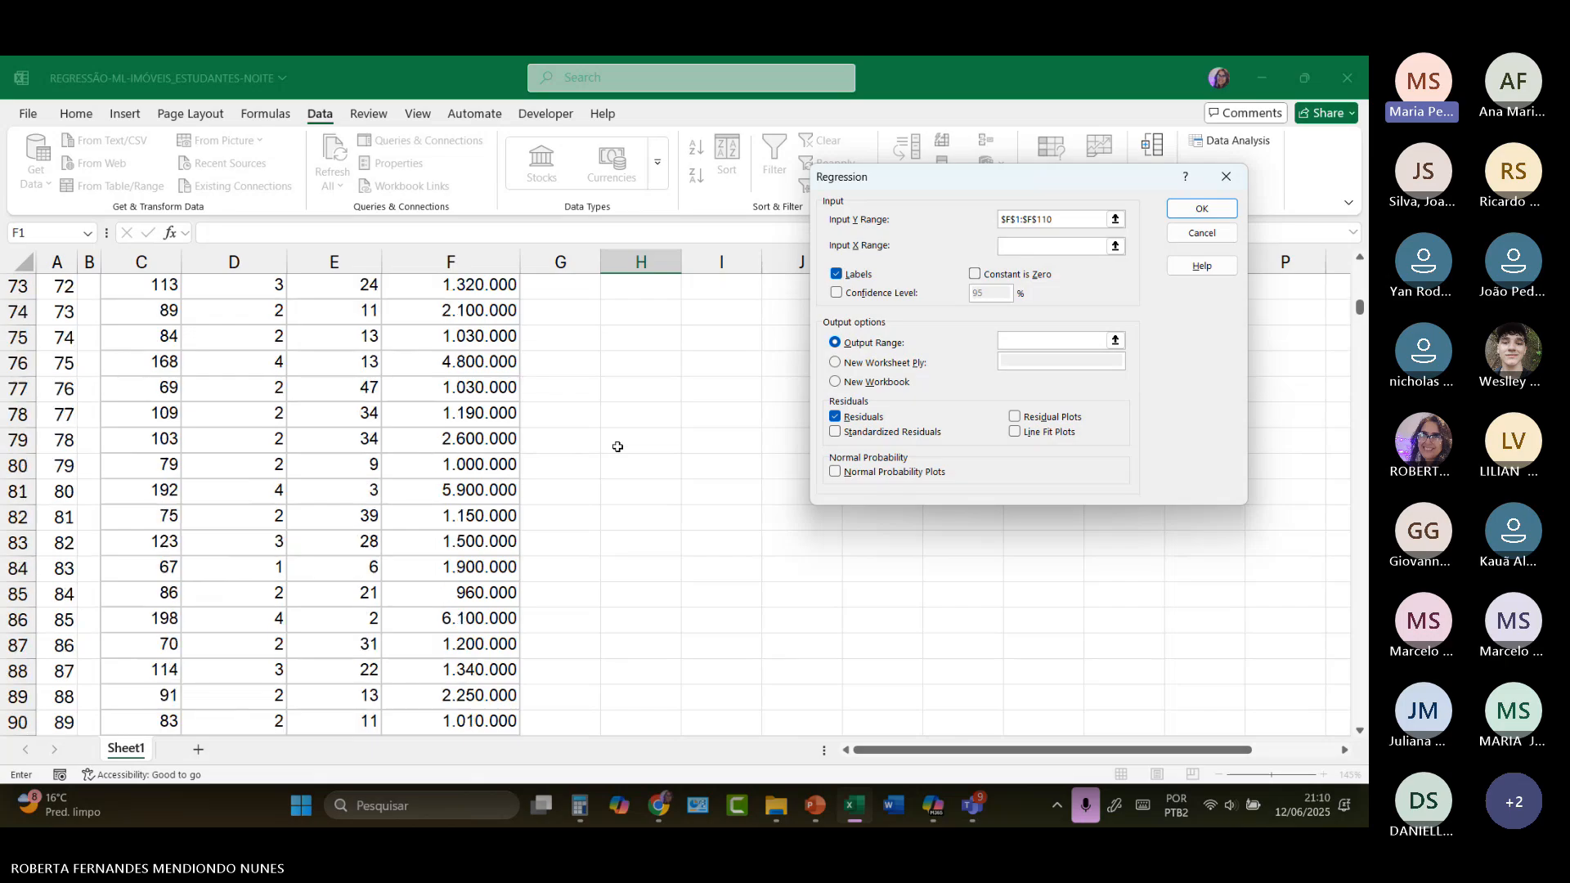
pyautogui.scroll(17, 618, 447)
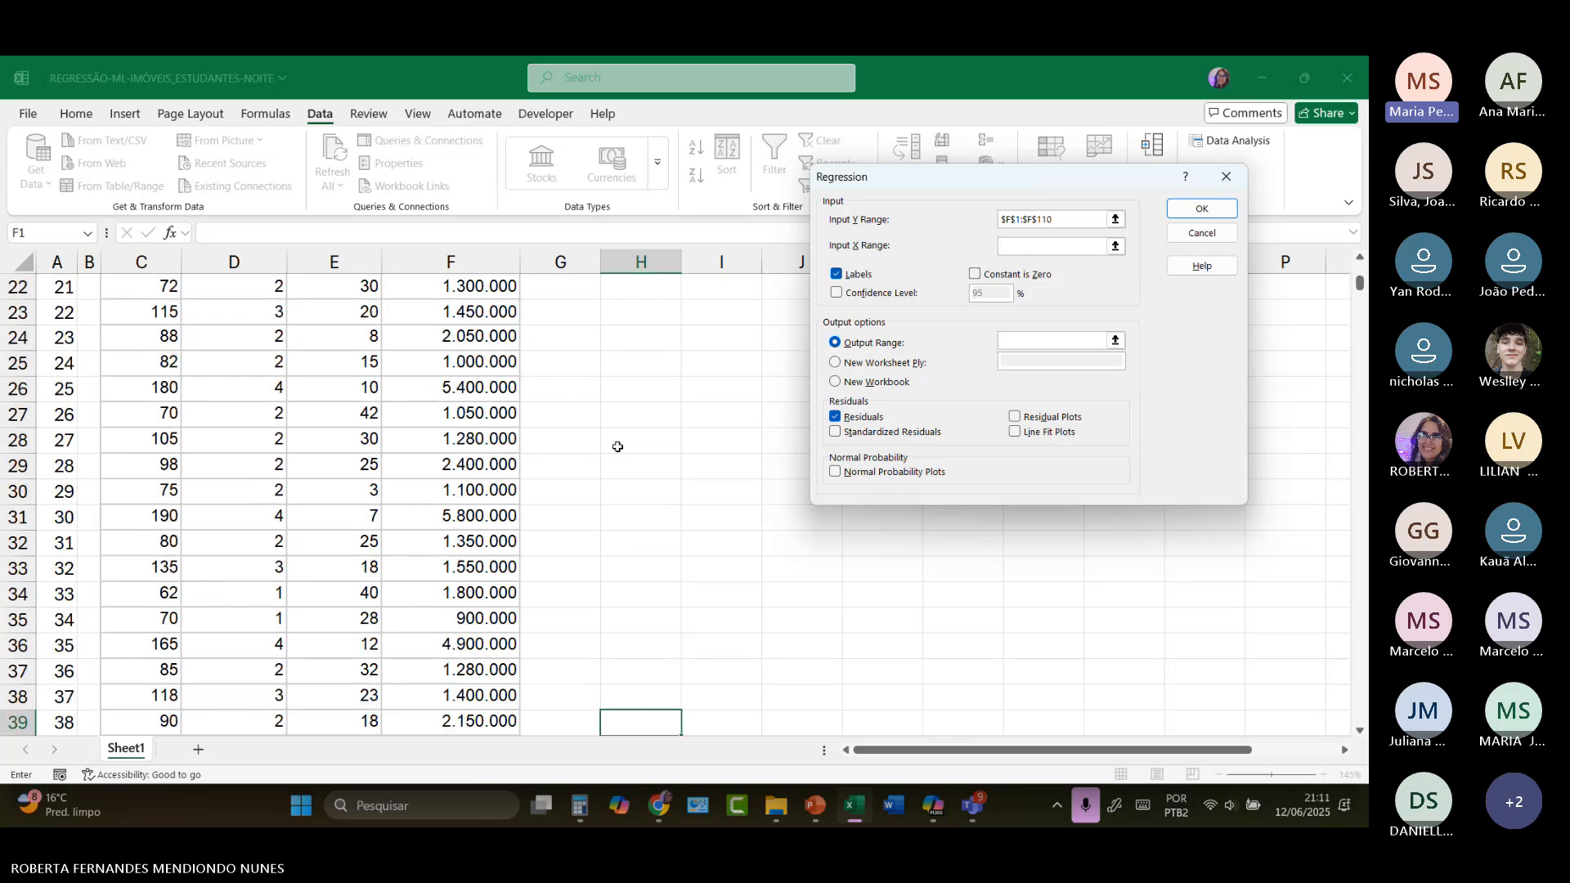
pyautogui.scroll(6, 617, 448)
pyautogui.scroll(1, 618, 447)
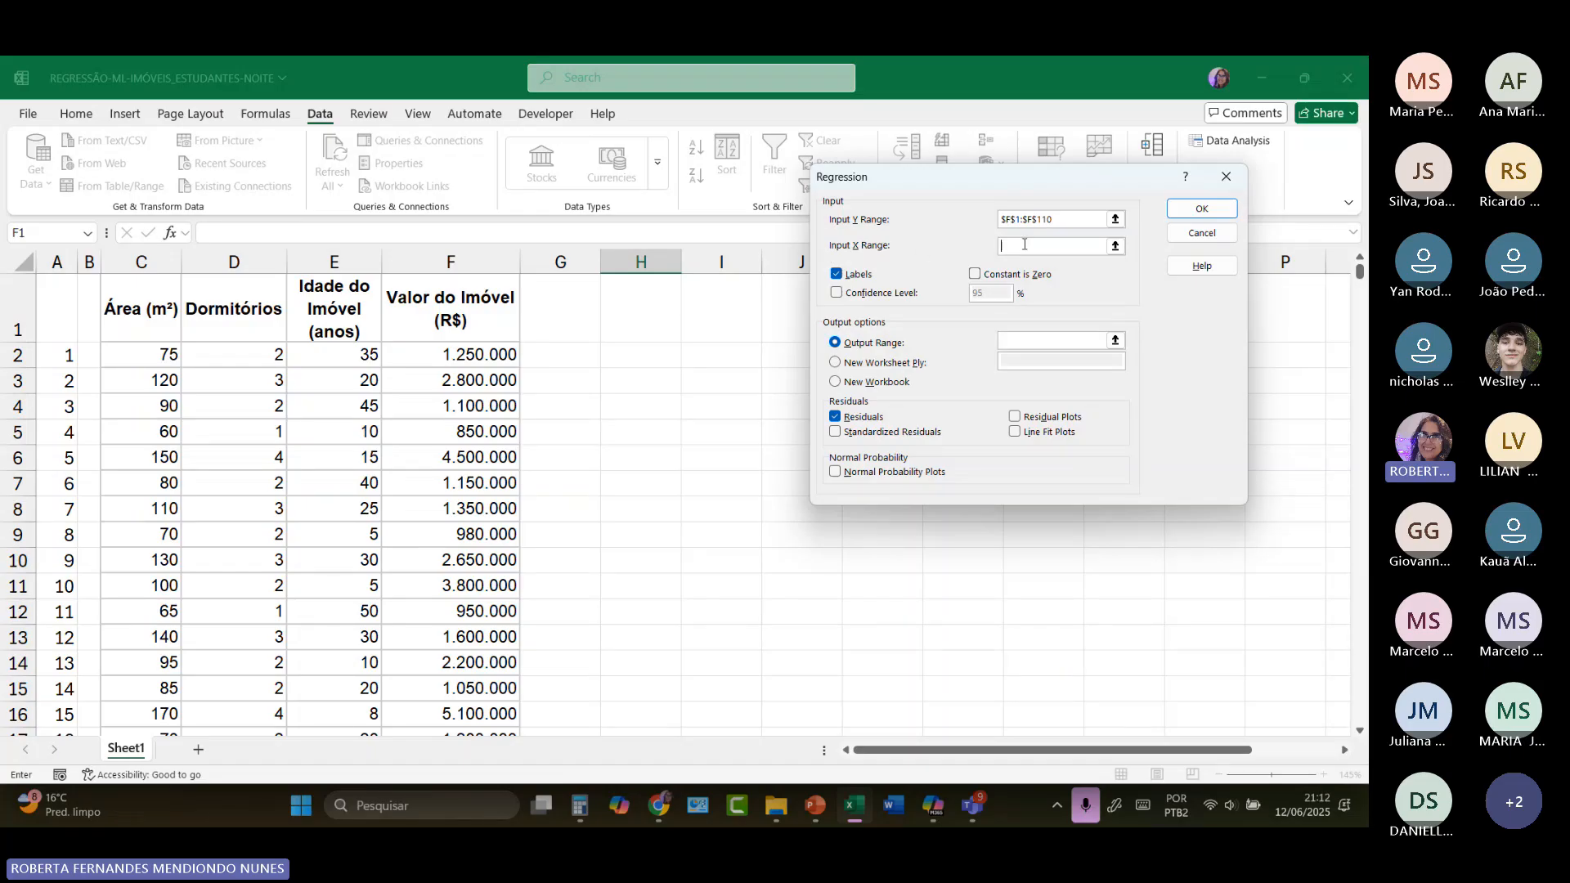
pyautogui.moveTo(131, 313); pyautogui.dragTo(354, 669)
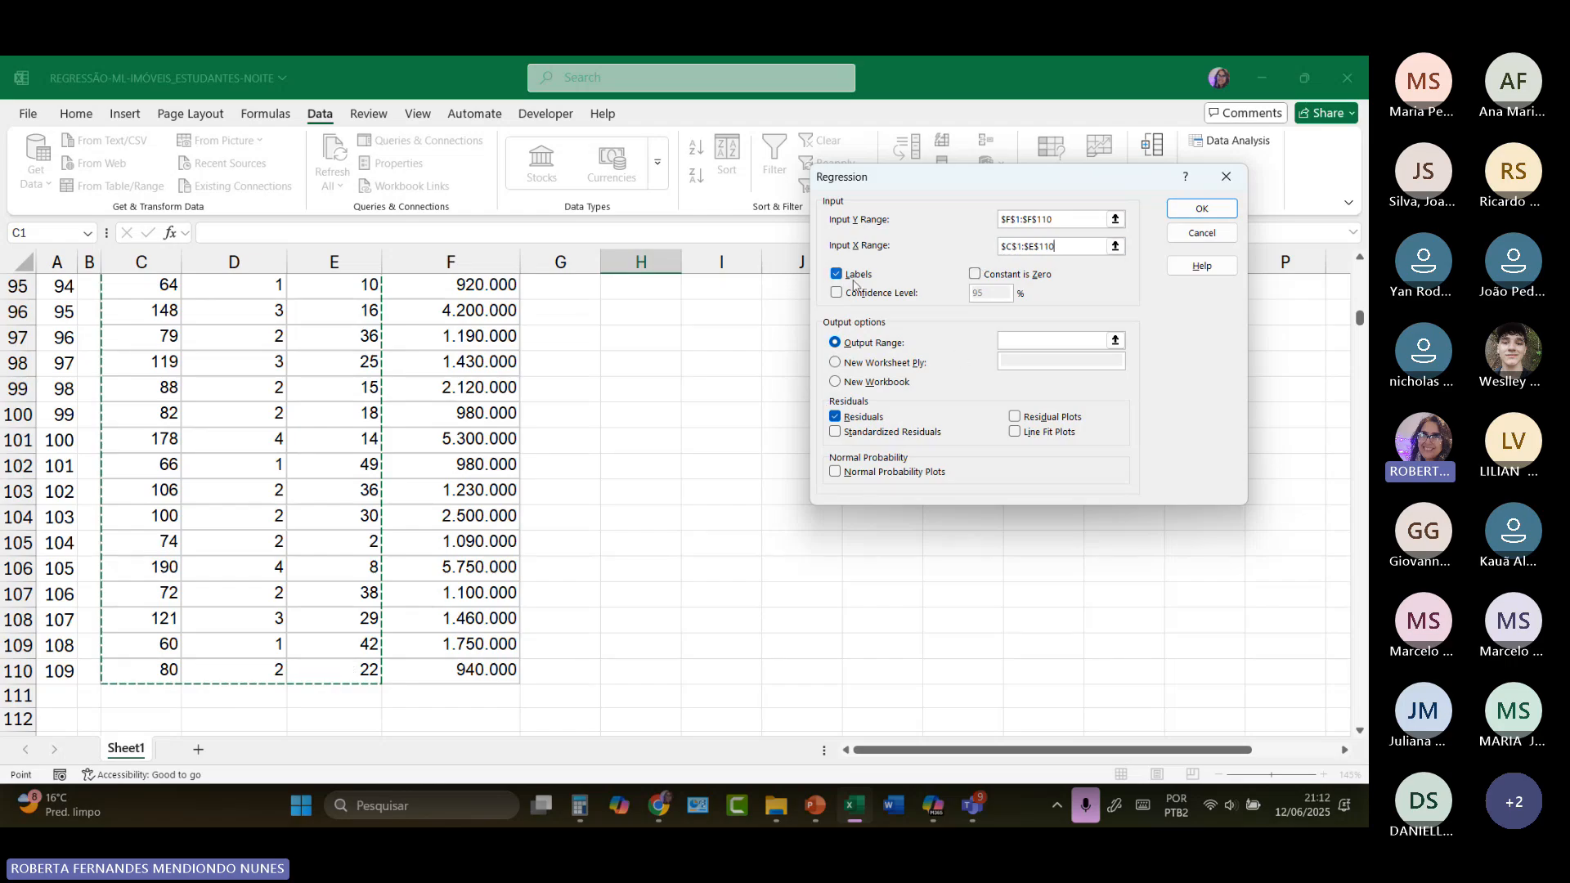
pyautogui.scroll(5, 590, 370)
pyautogui.scroll(20, 591, 369)
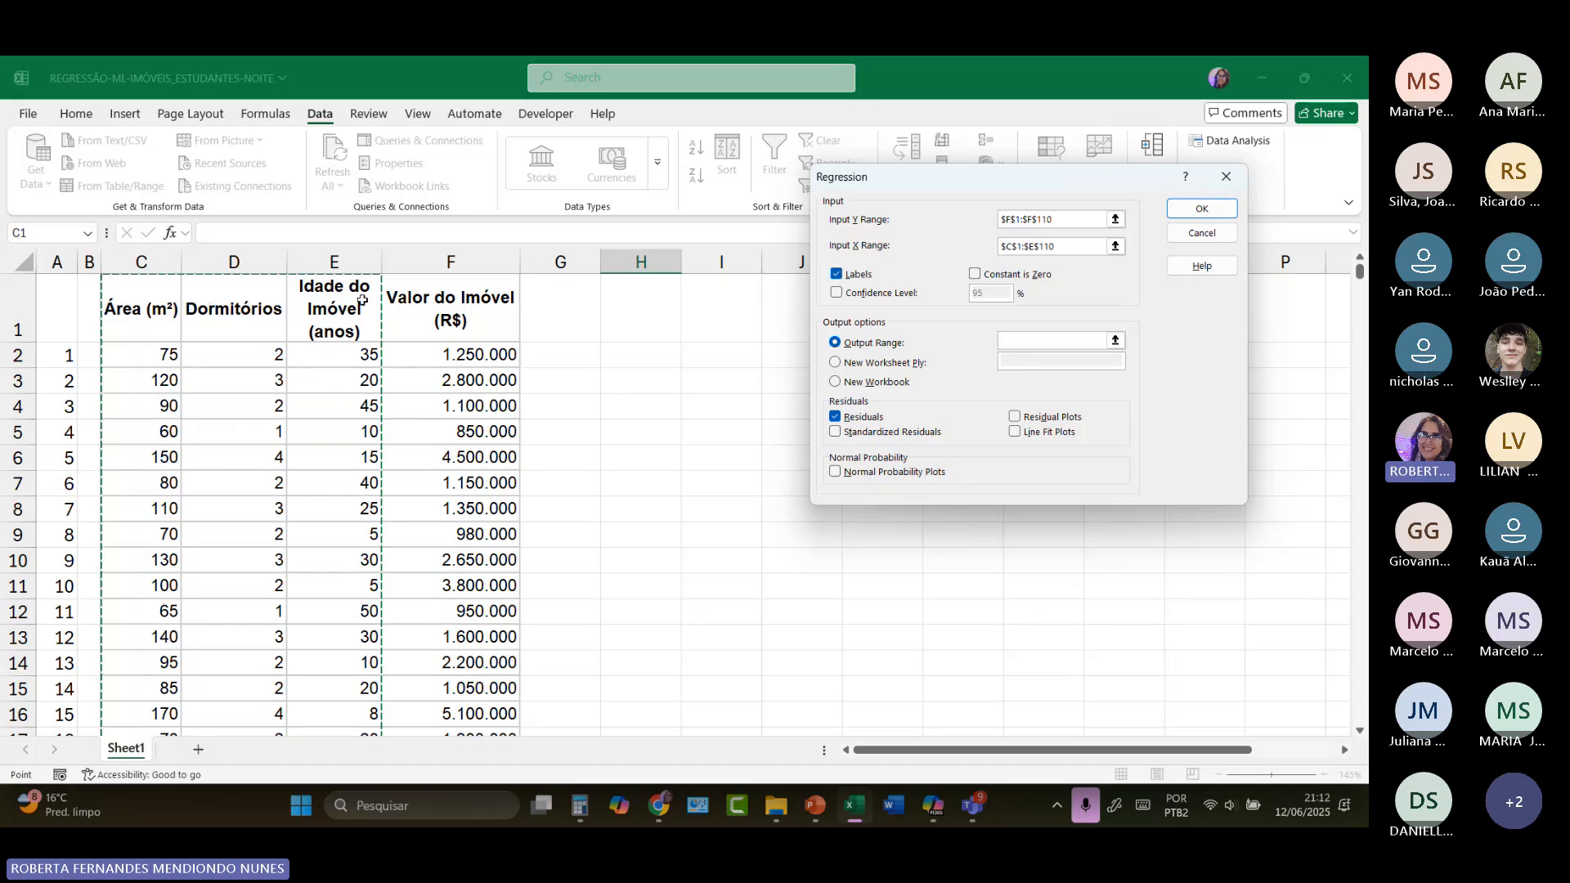
# Step: Keep the Labels option enabled and set the regression's Output Range to cell $H$2
pyautogui.click(859, 278)
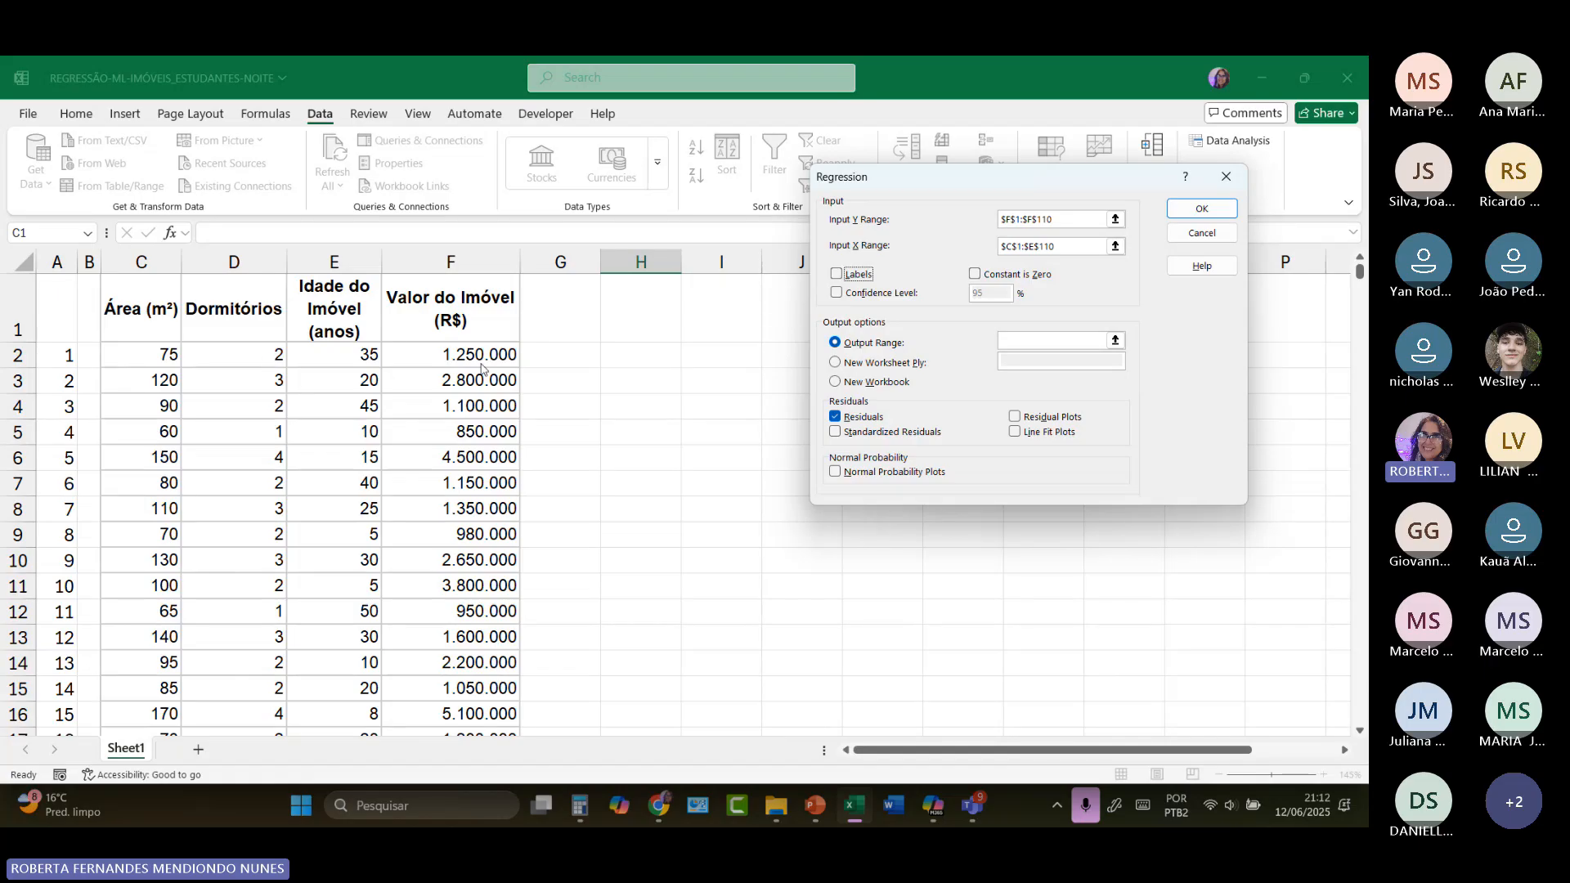
pyautogui.click(838, 276)
pyautogui.click(1031, 344)
pyautogui.click(1032, 344)
pyautogui.click(654, 357)
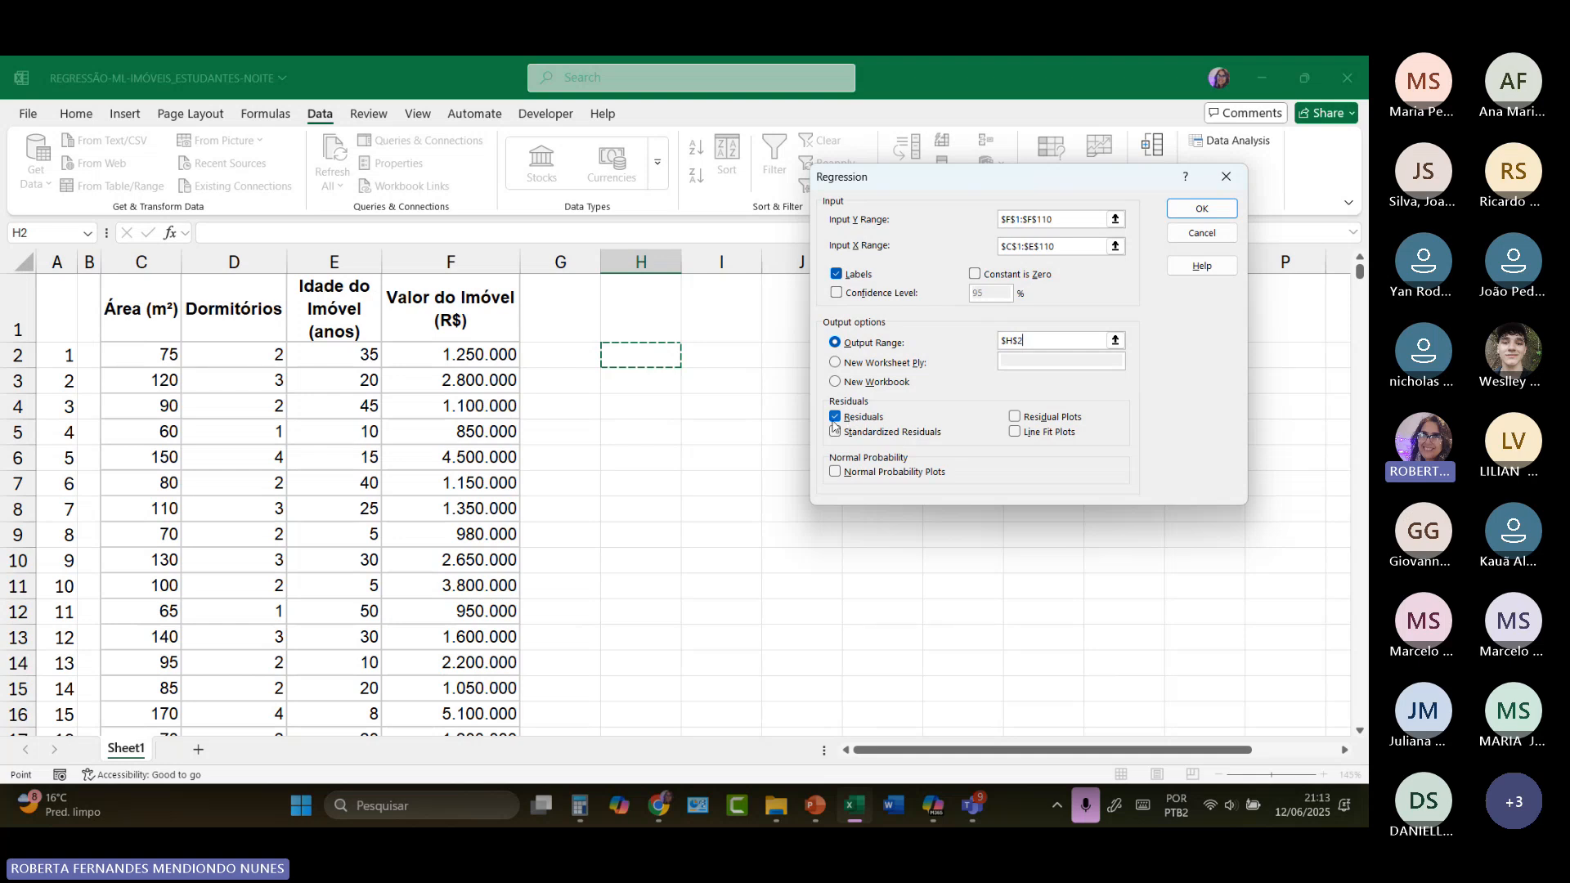
# Step: Switch the Residuals option off and on again, and do the same with the Labels option
pyautogui.click(835, 419)
pyautogui.click(835, 418)
pyautogui.click(840, 278)
pyautogui.click(840, 278)
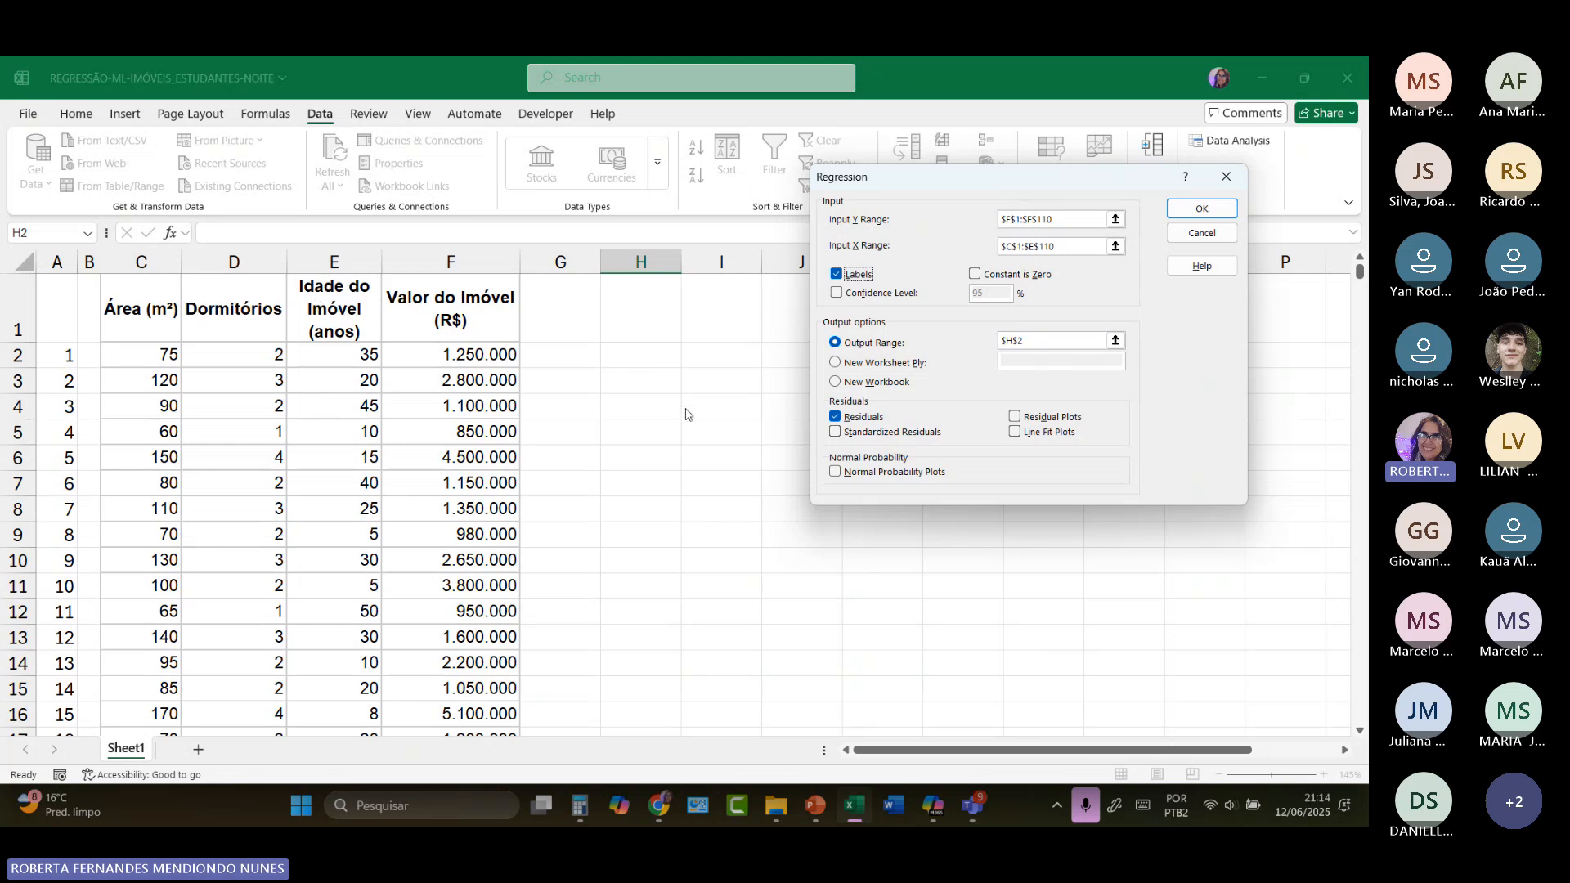
# Step: Run the configured regression and widen column H so the row labels of the summary output fit completely
pyautogui.click(1202, 210)
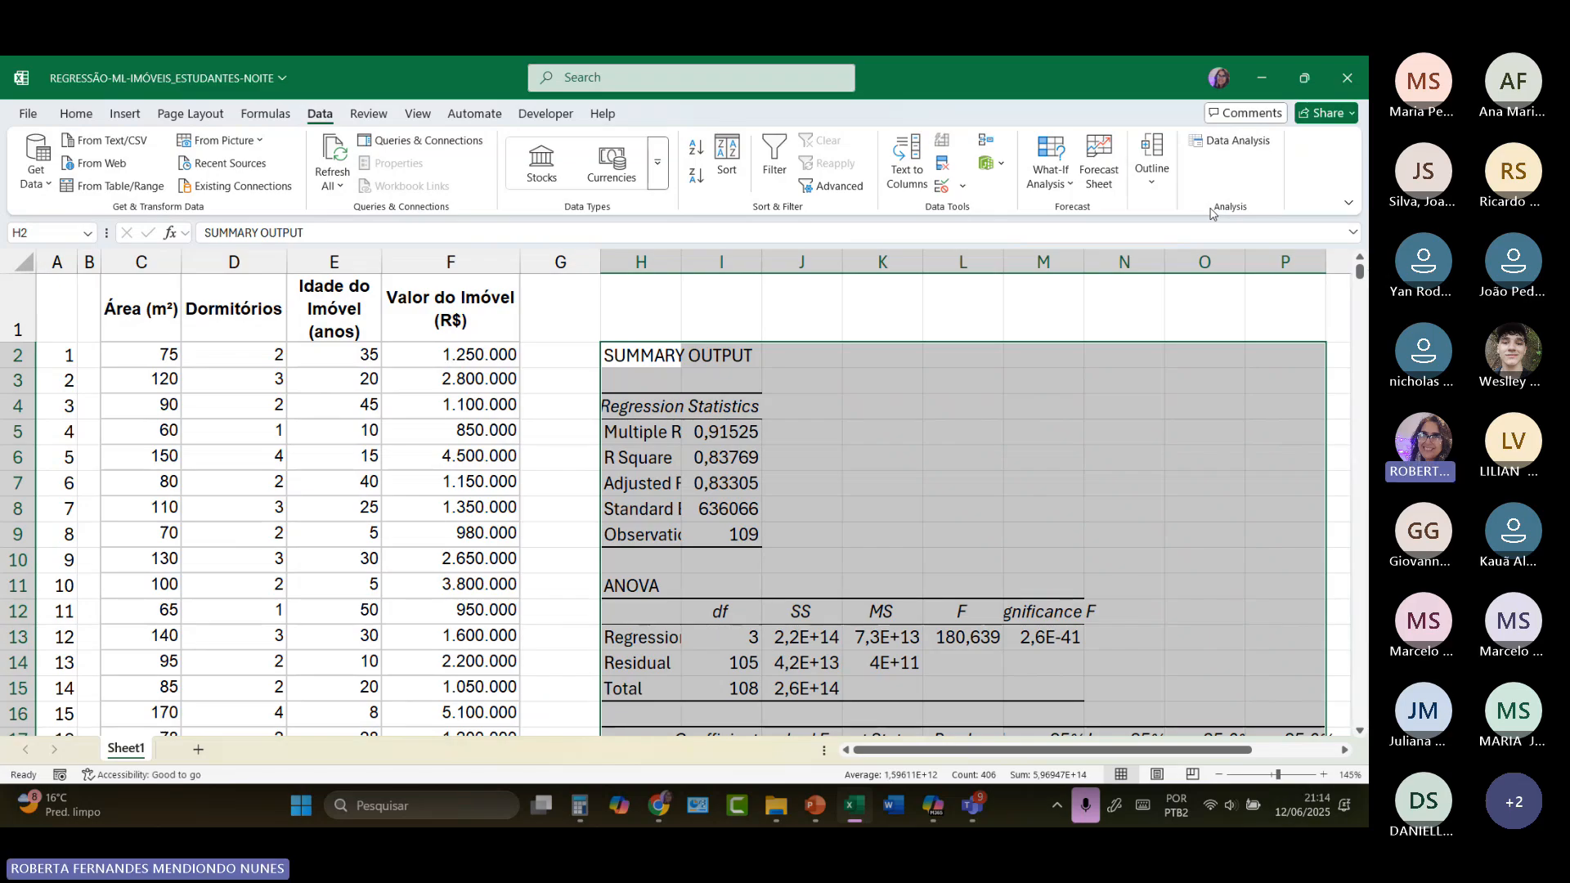
pyautogui.moveTo(681, 260); pyautogui.dragTo(756, 259)
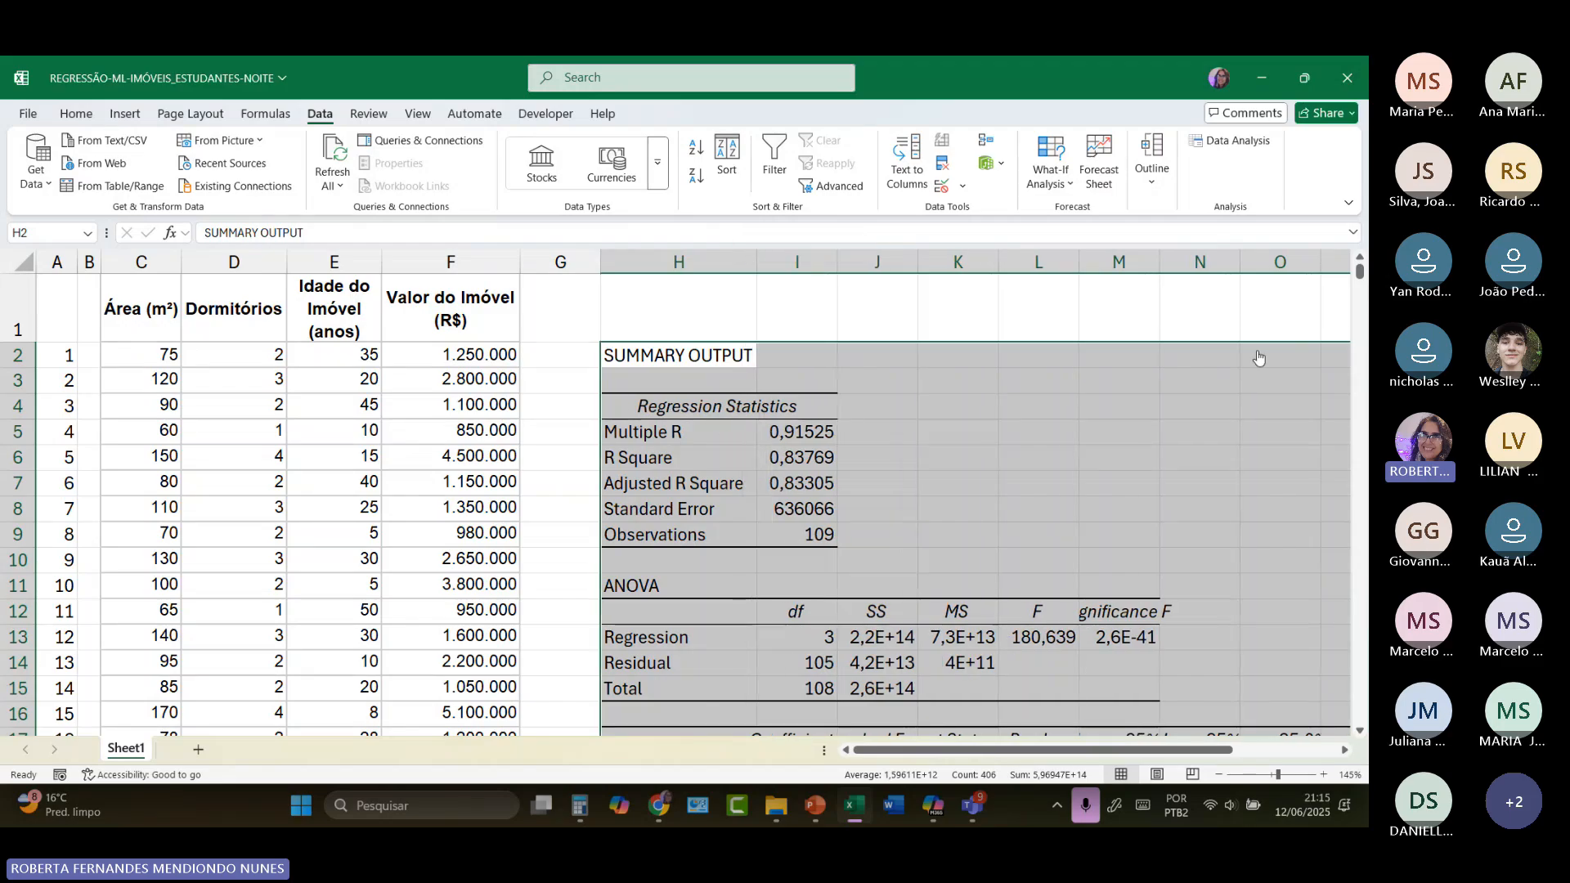
pyautogui.hotkey('alt', 'Tab')
pyautogui.scroll(-1, 926, 459)
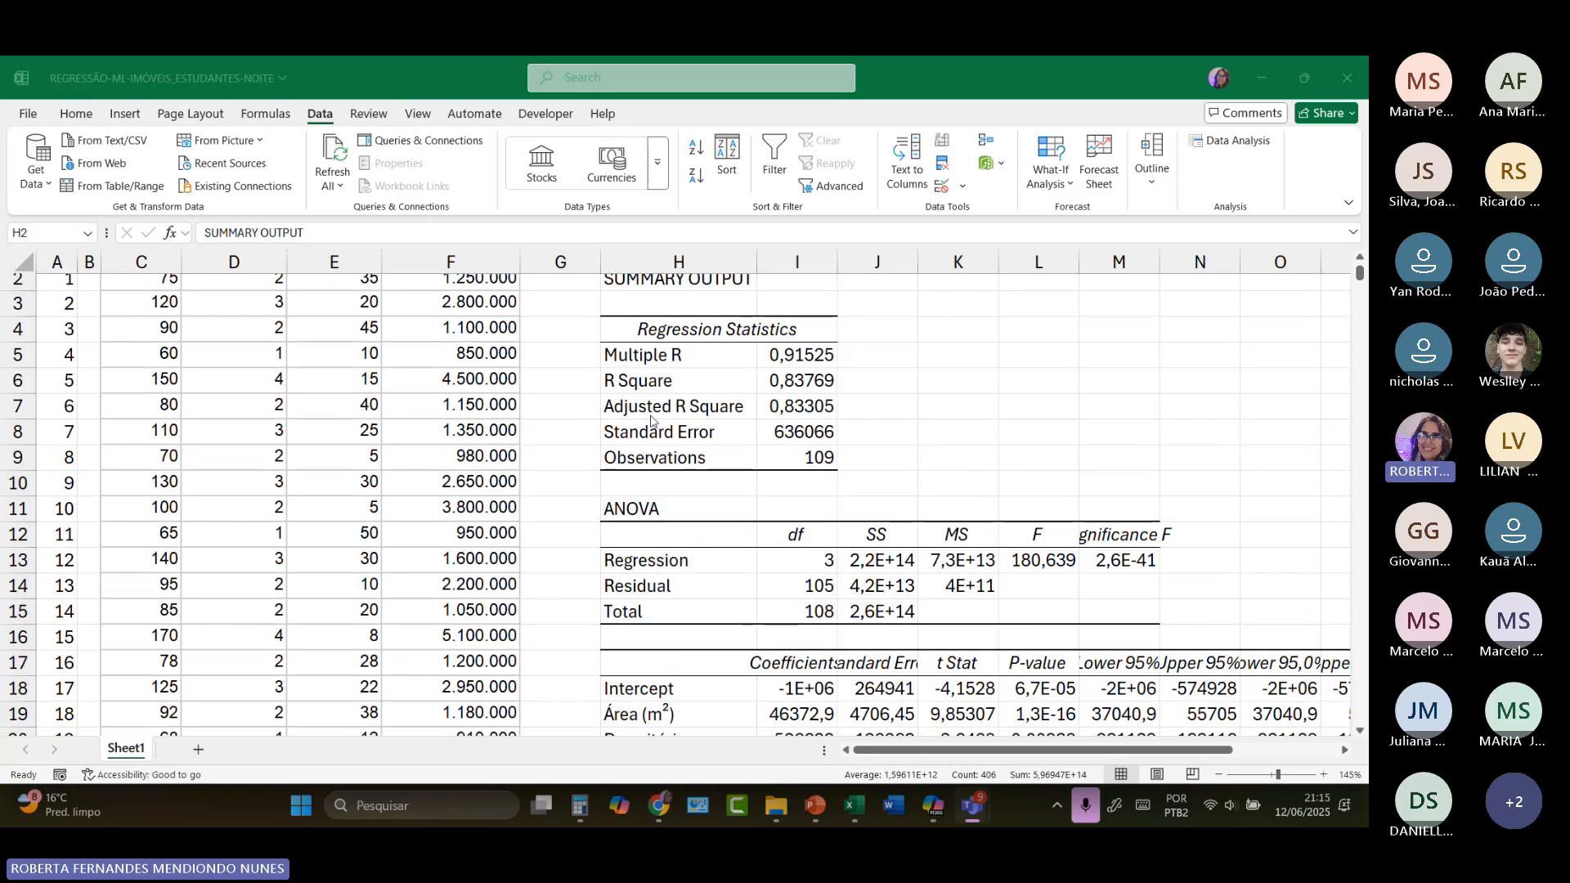
# Step: Check the R Square value, widen column M to fit the Significance F heading, and check its value
pyautogui.click(800, 385)
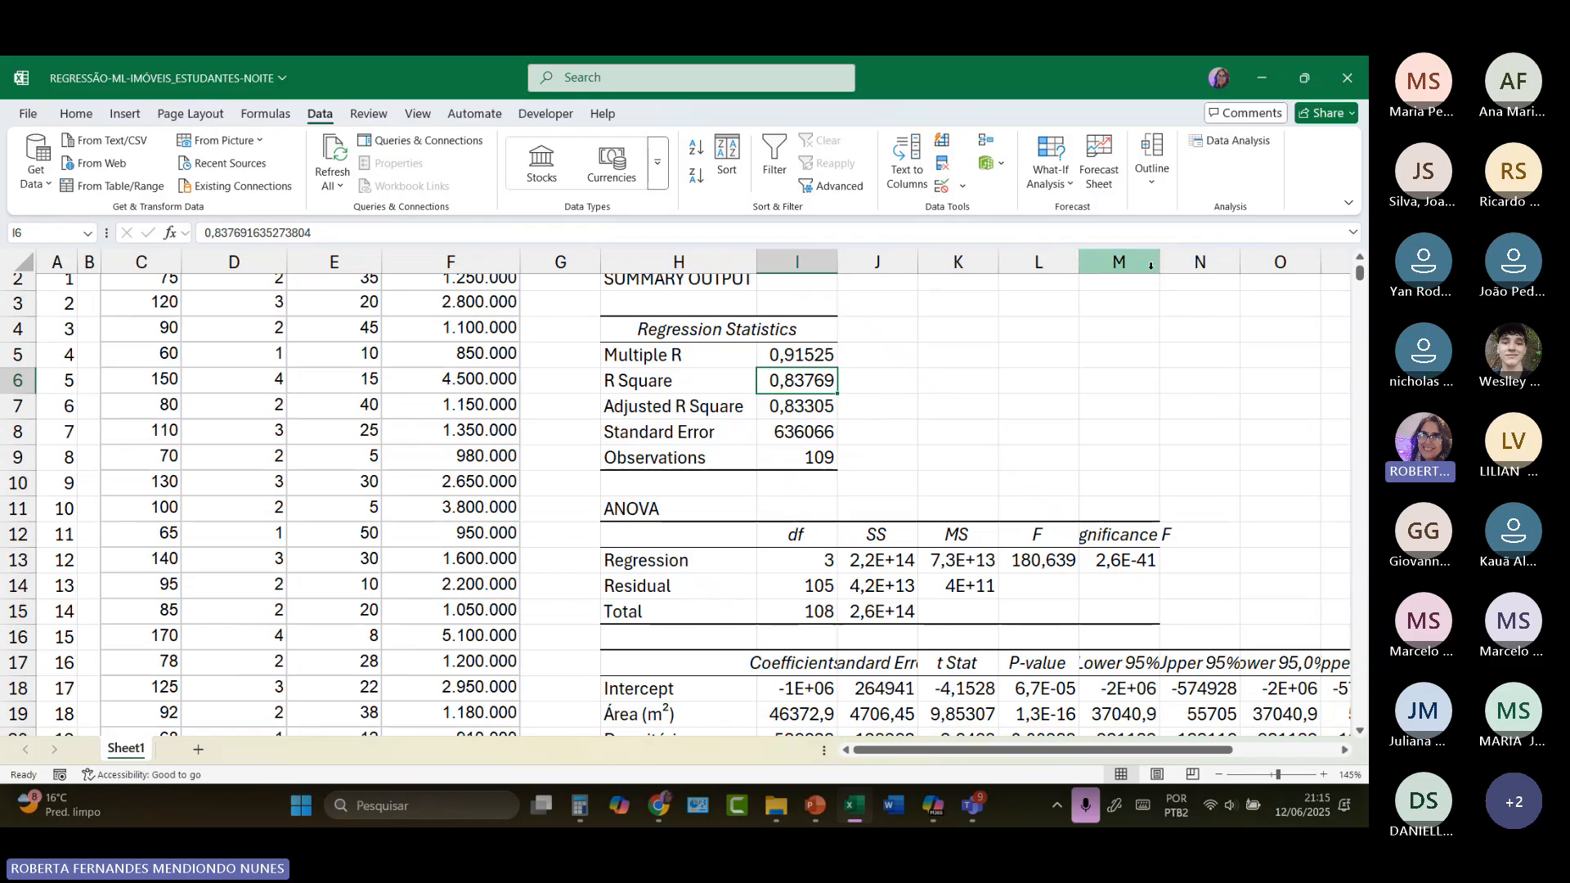
pyautogui.moveTo(1159, 262); pyautogui.dragTo(1277, 255)
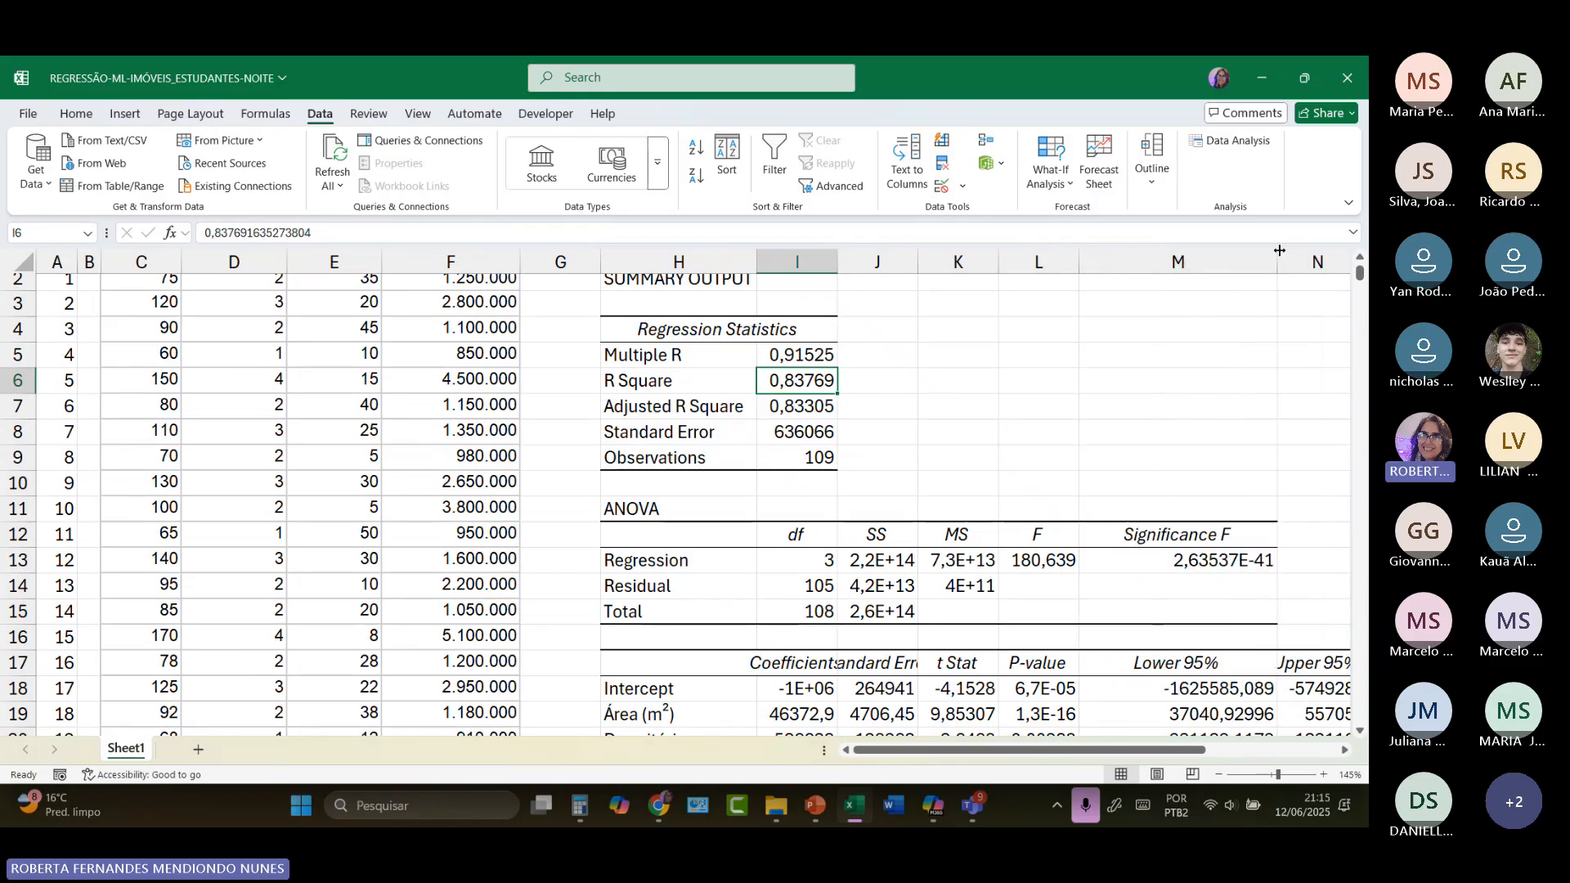
pyautogui.click(1209, 563)
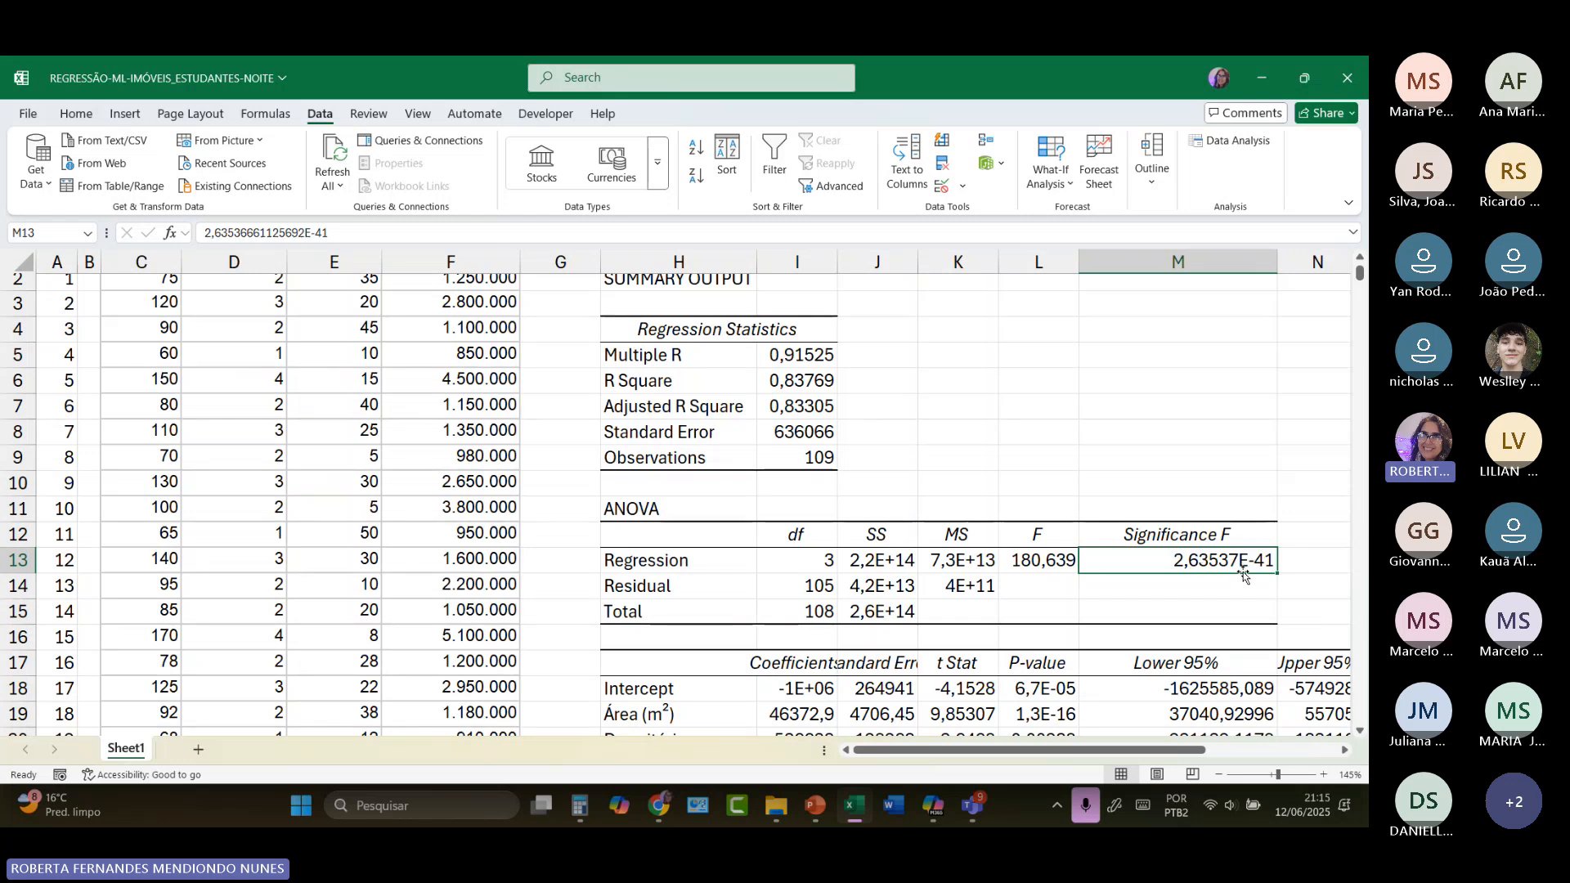
# Step: Write the Significance F value as 2,6x10-41 in cell N13, beside the ANOVA Regression row
pyautogui.click(1298, 560)
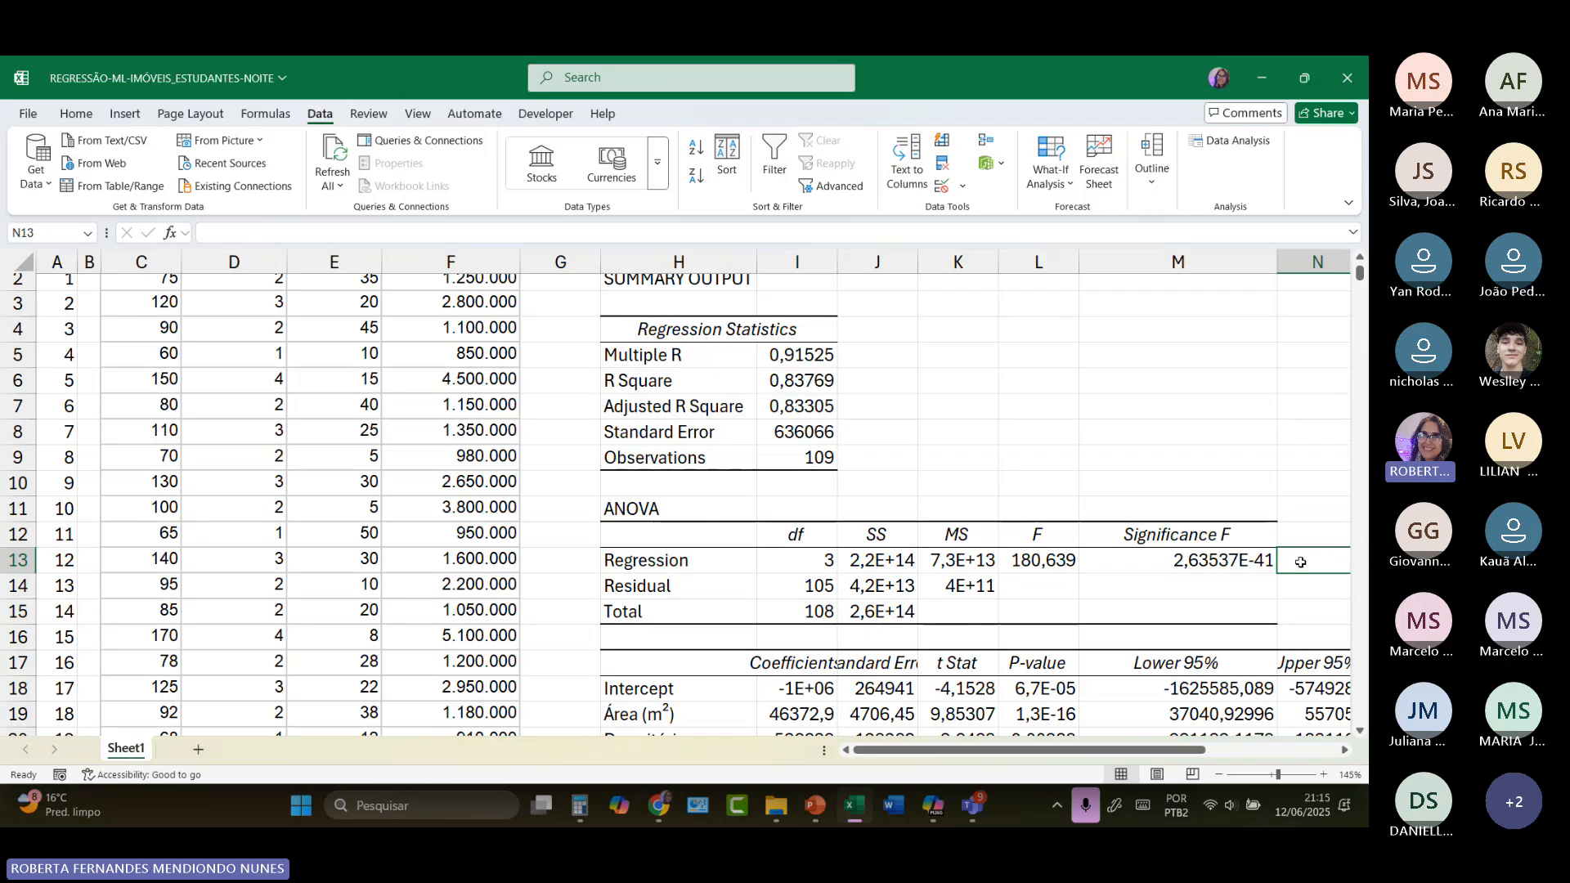
pyautogui.write('2,6X')
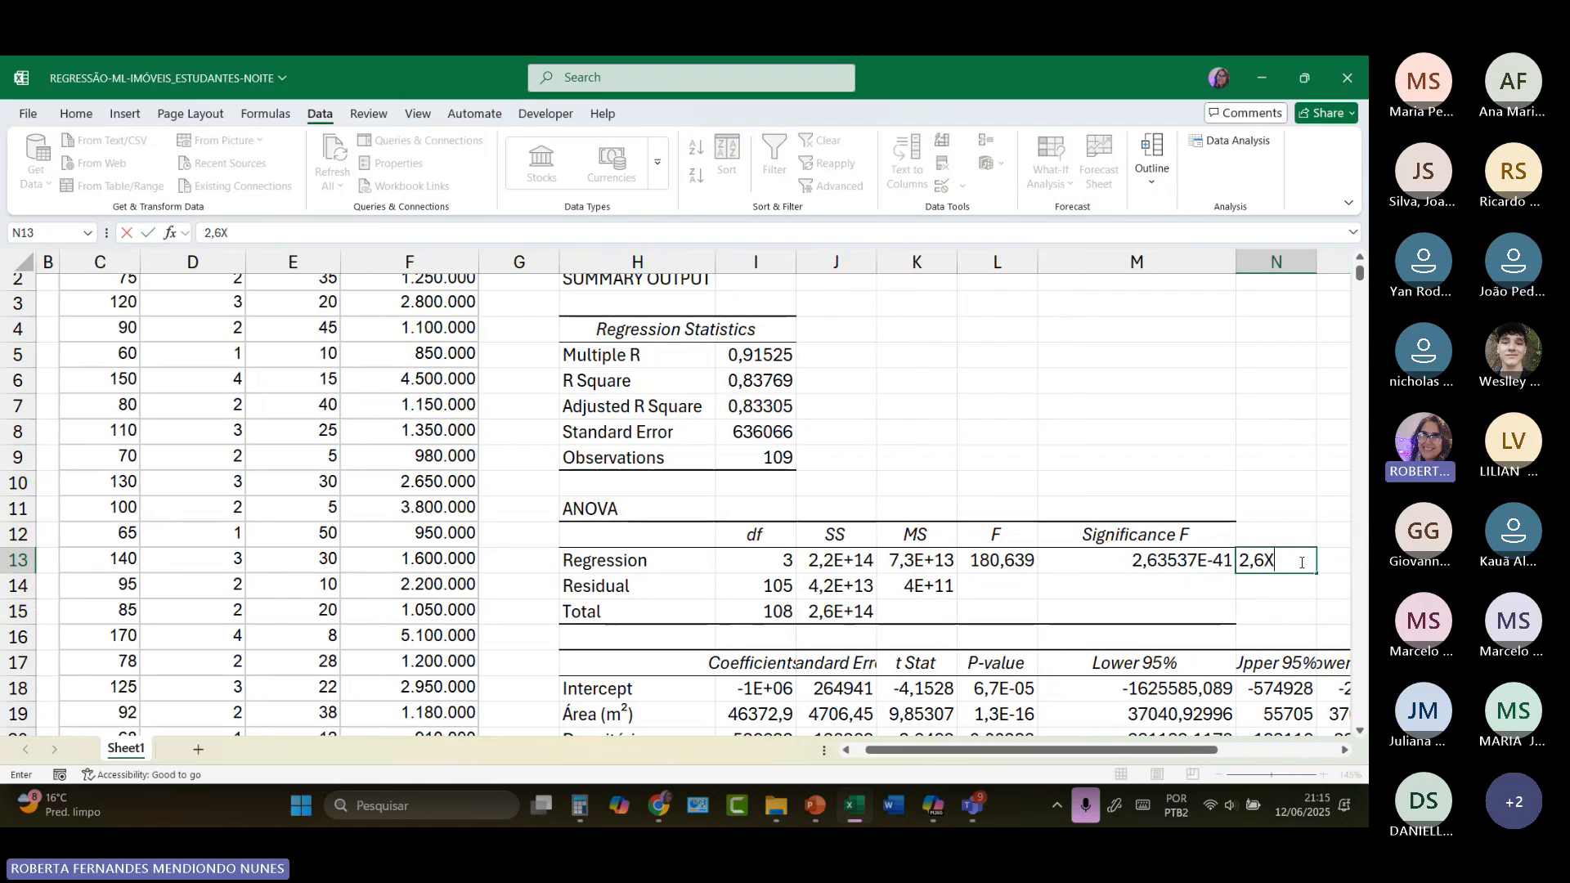
pyautogui.press('BackSpace')
pyautogui.press('capslock')
pyautogui.write('x10-41')
# Step: Format the exponent -41 in cell N13 as superscript and make the cell bold
pyautogui.moveTo(1296, 561); pyautogui.dragTo(1318, 561)
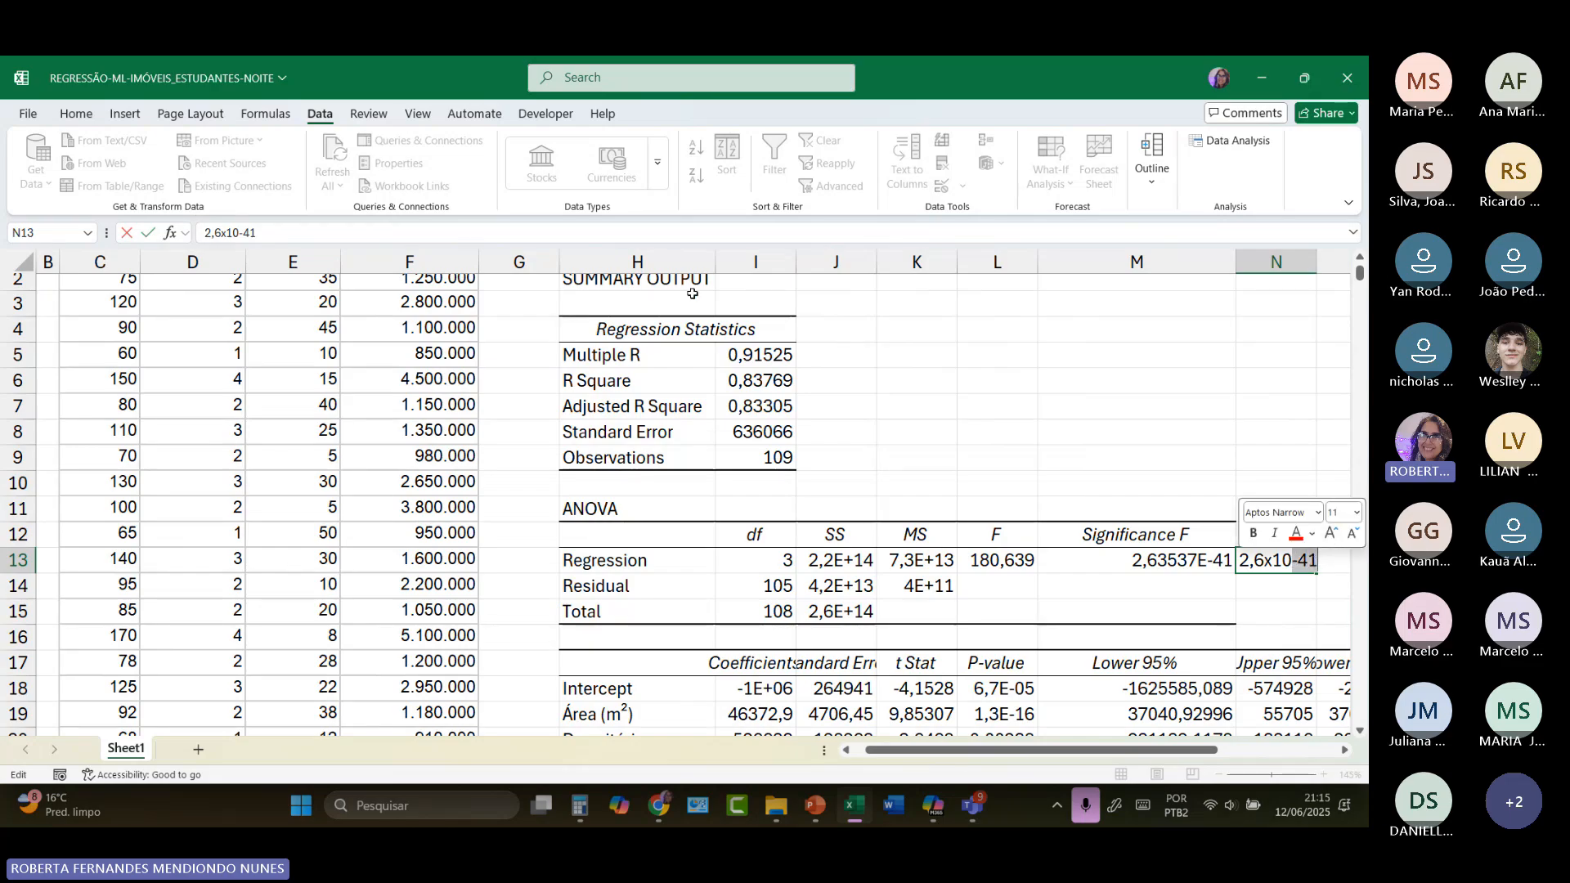
pyautogui.click(76, 113)
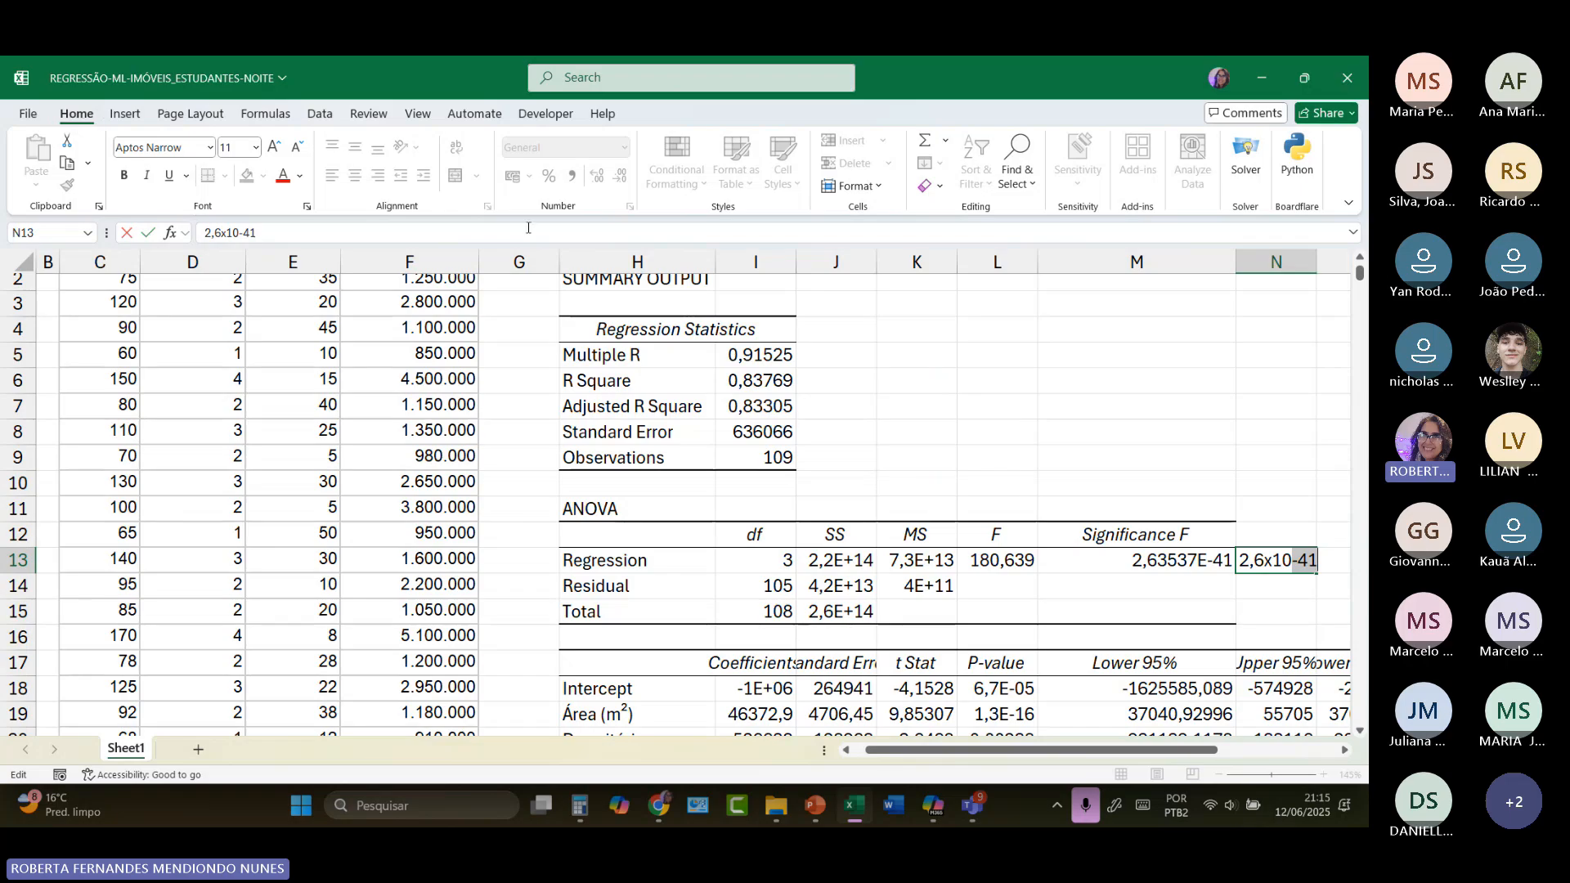
pyautogui.click(307, 206)
pyautogui.click(820, 366)
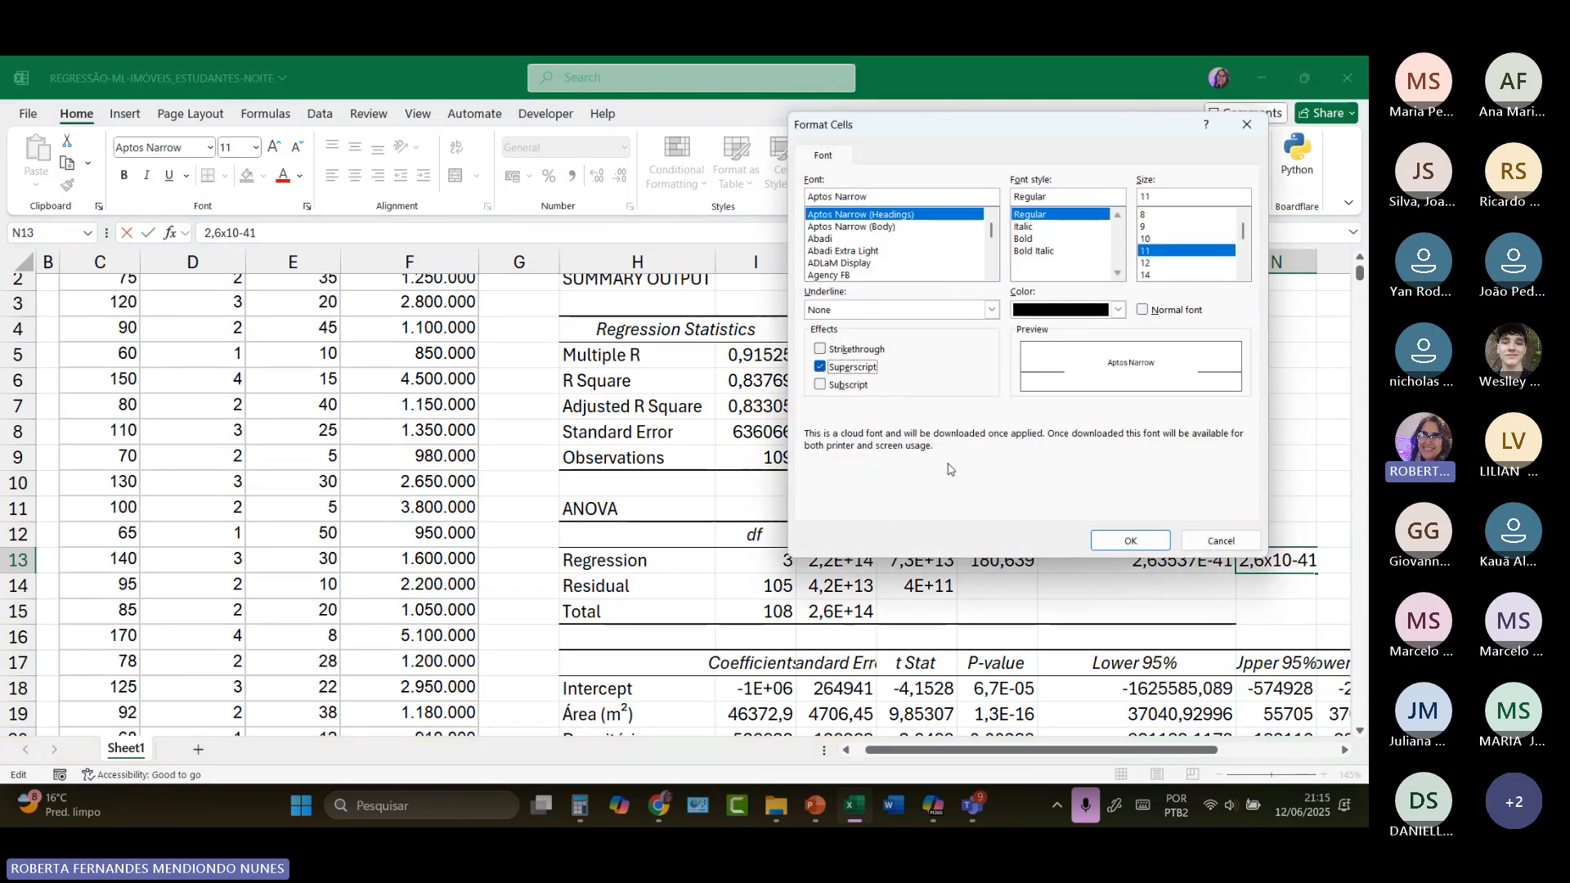
pyautogui.click(1131, 540)
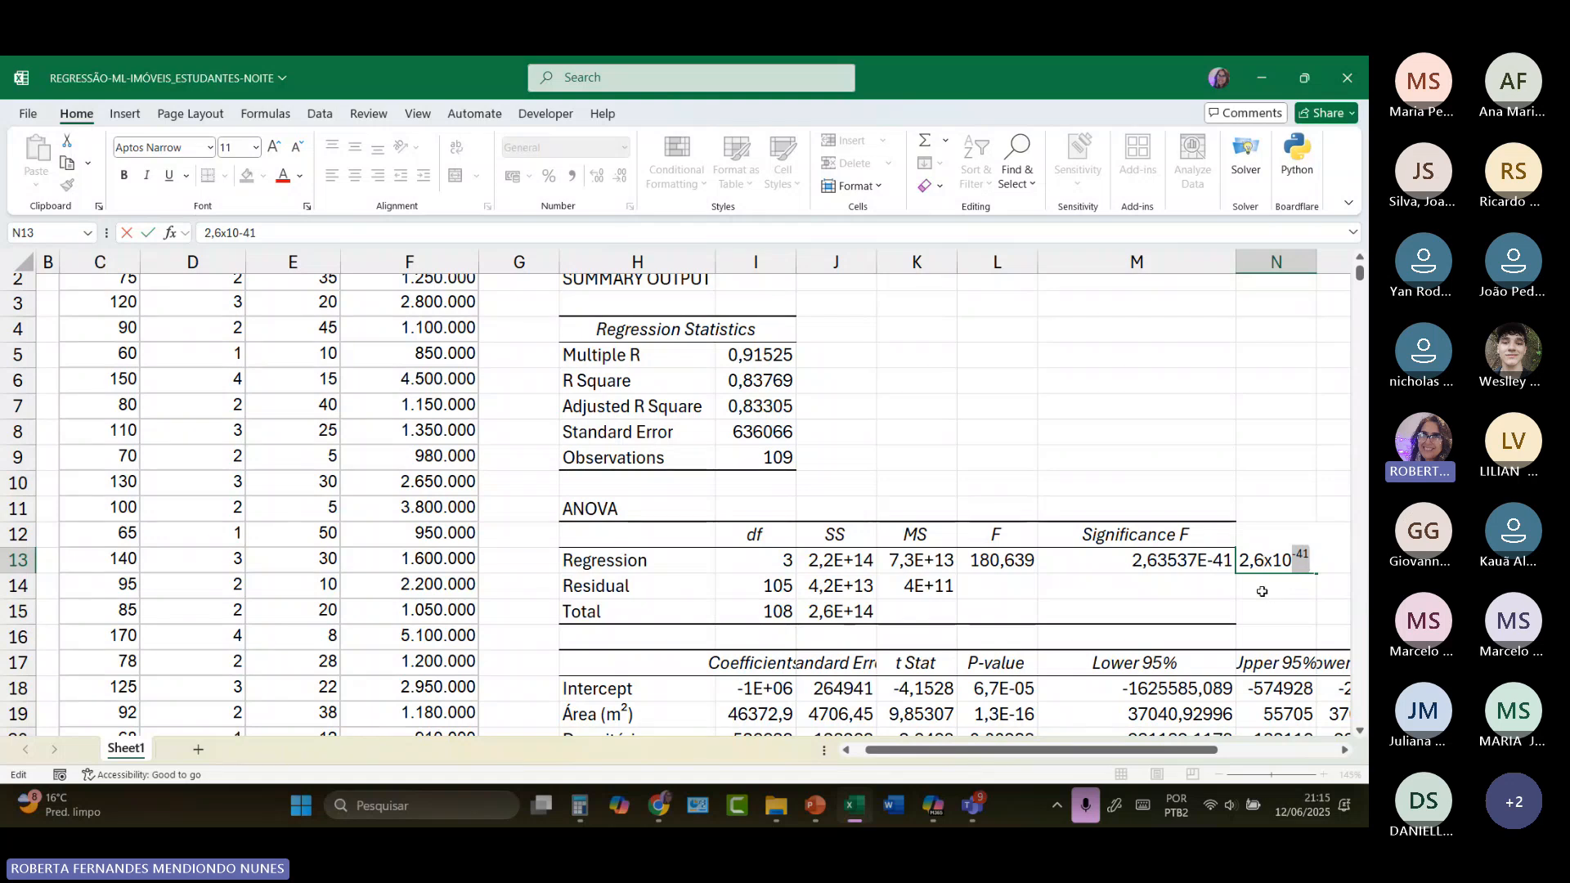
pyautogui.hotkey('ctrl', 'Return')
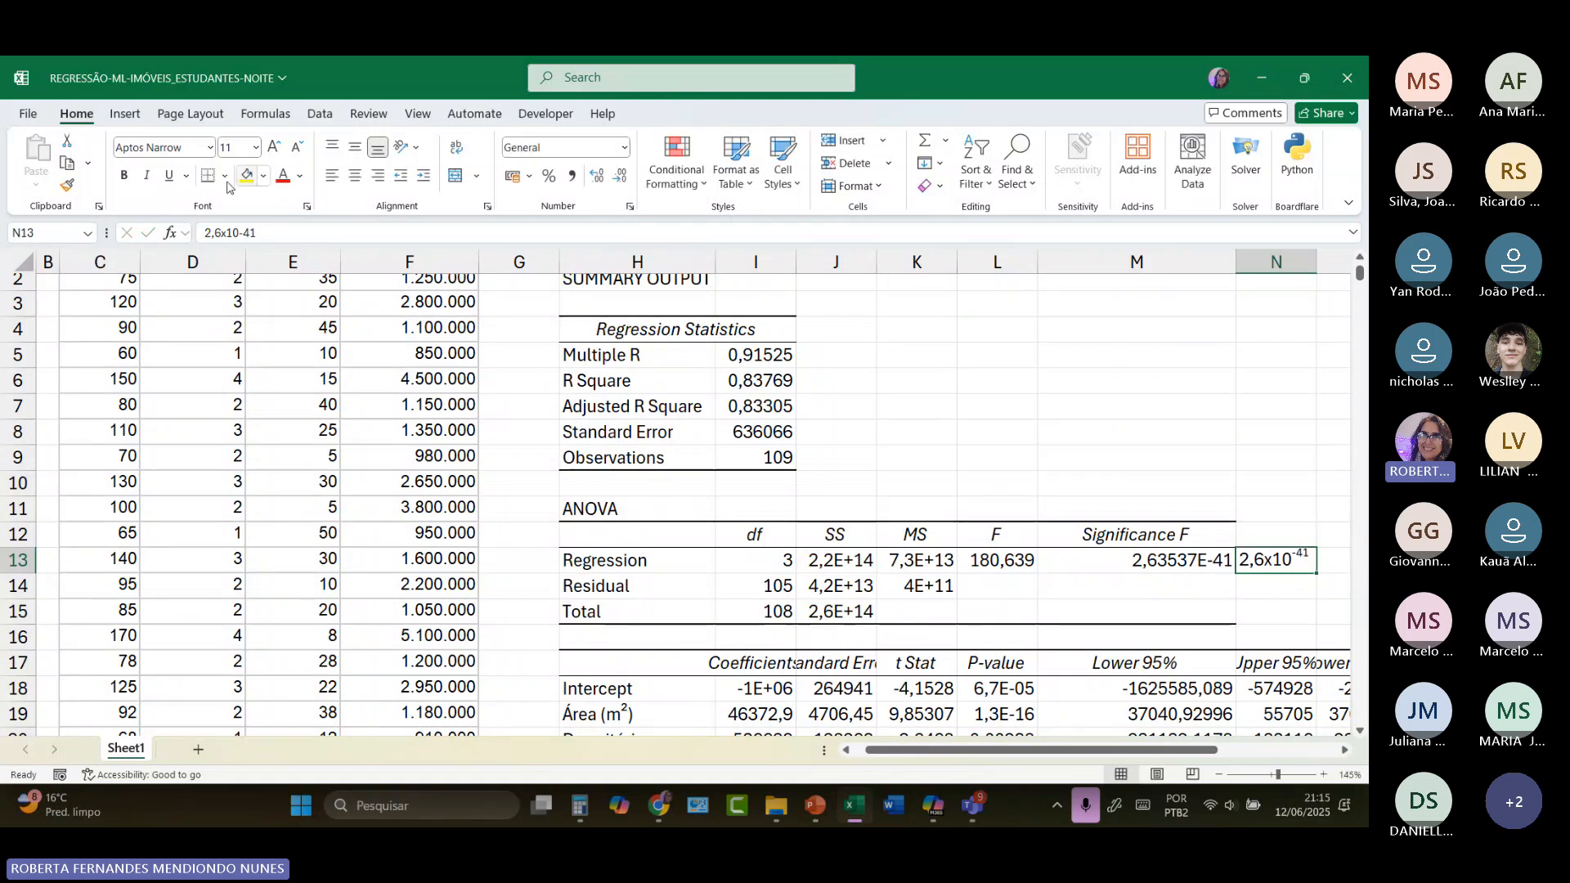
pyautogui.click(123, 175)
pyautogui.click(1261, 605)
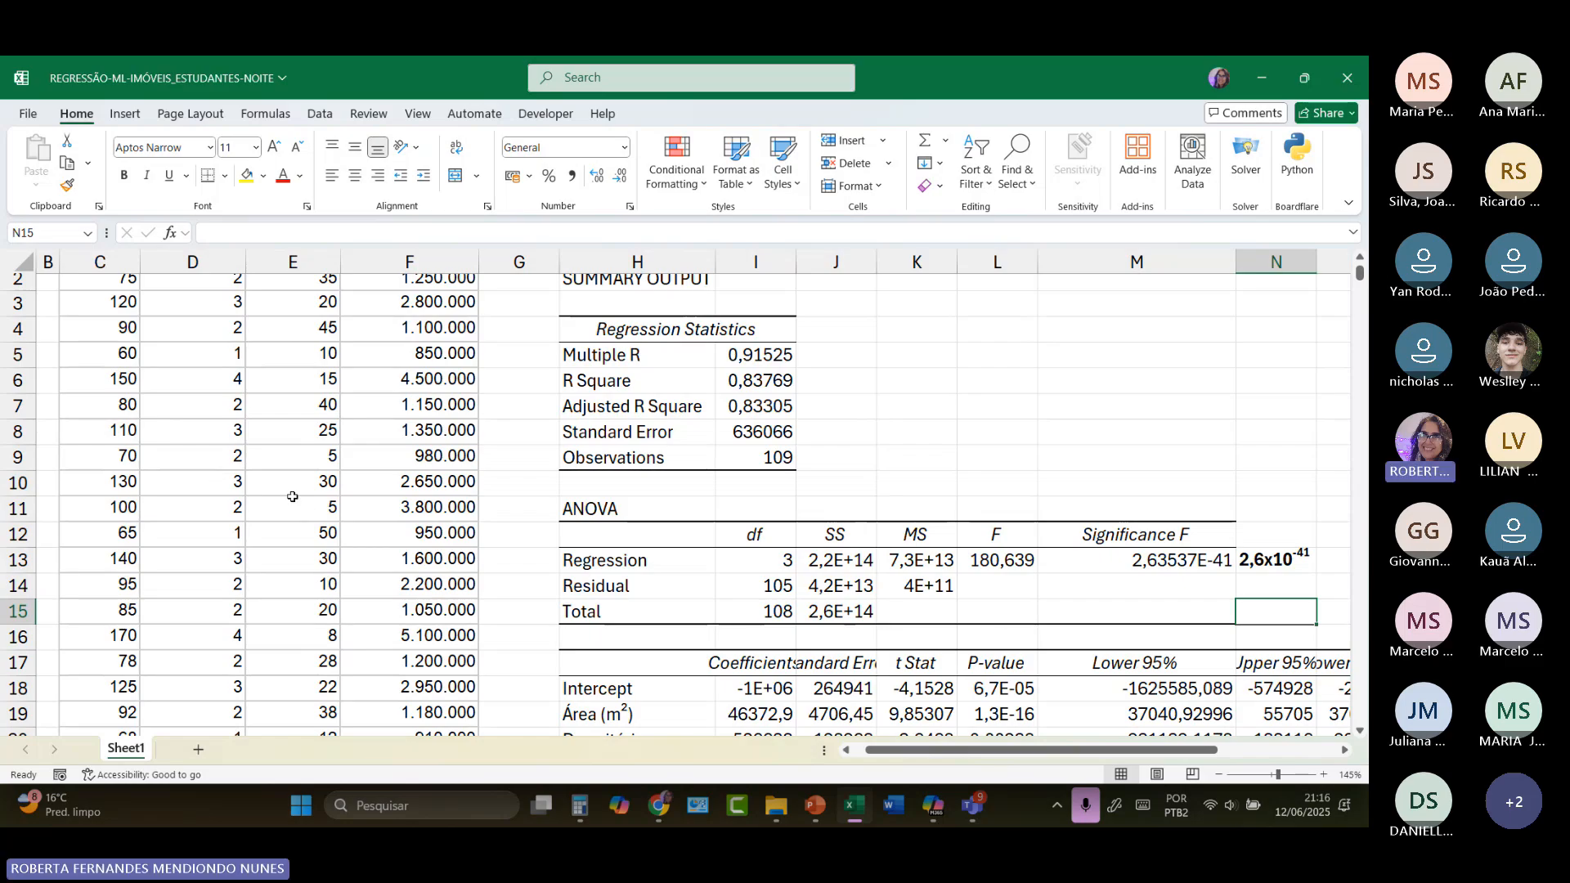
# Step: Widen column I to show the coefficients in full, and review them with the area, bedrooms and age labels
pyautogui.scroll(1, 733, 429)
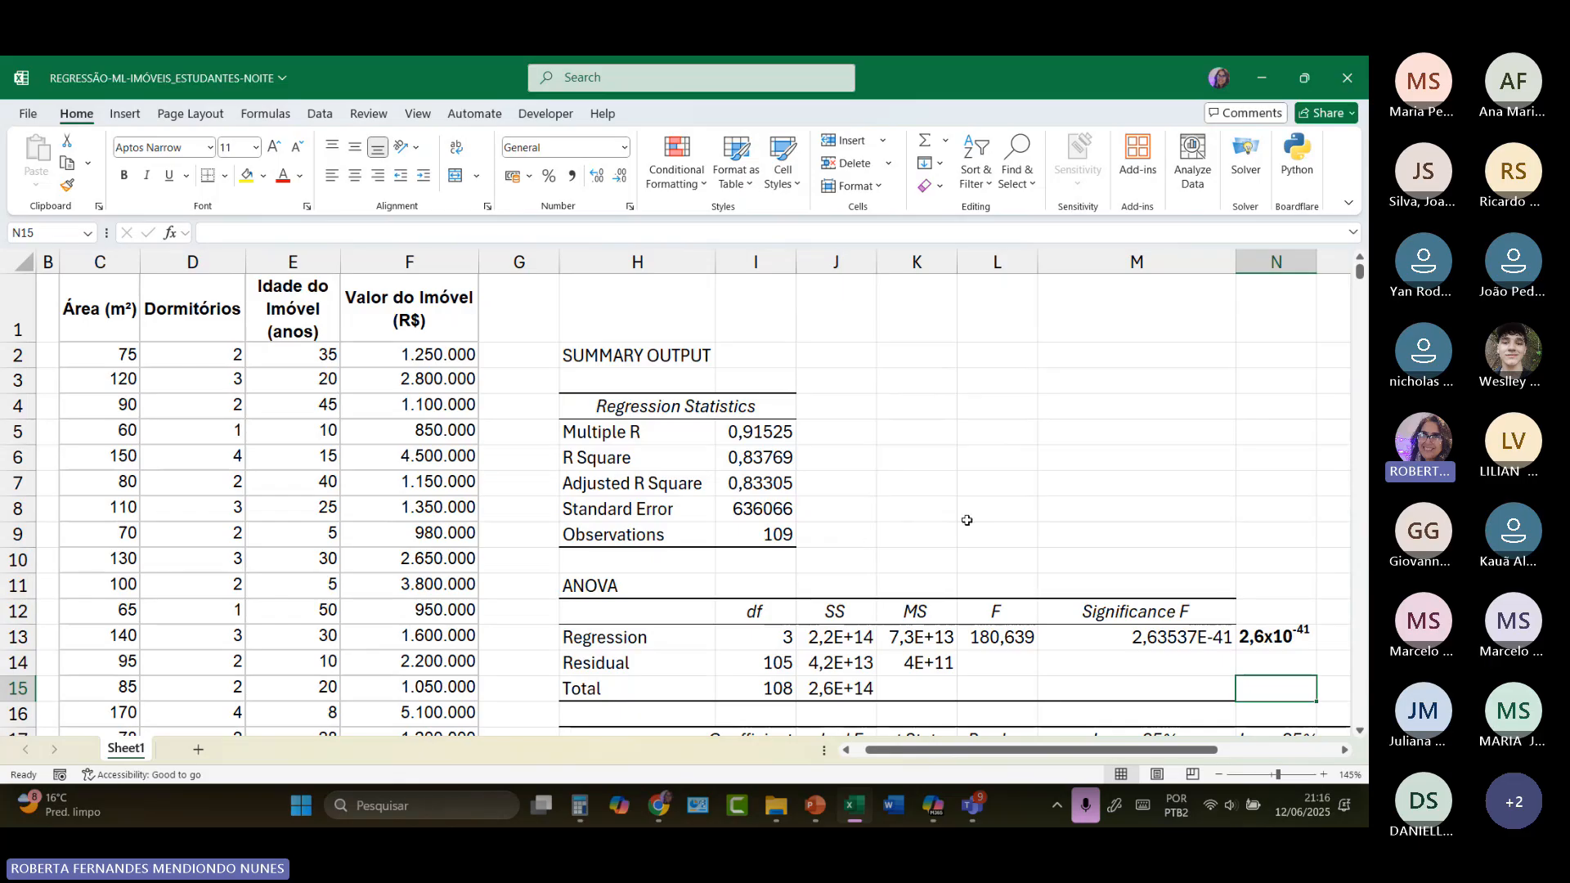
pyautogui.scroll(-1, 1207, 640)
pyautogui.scroll(-2, 1207, 640)
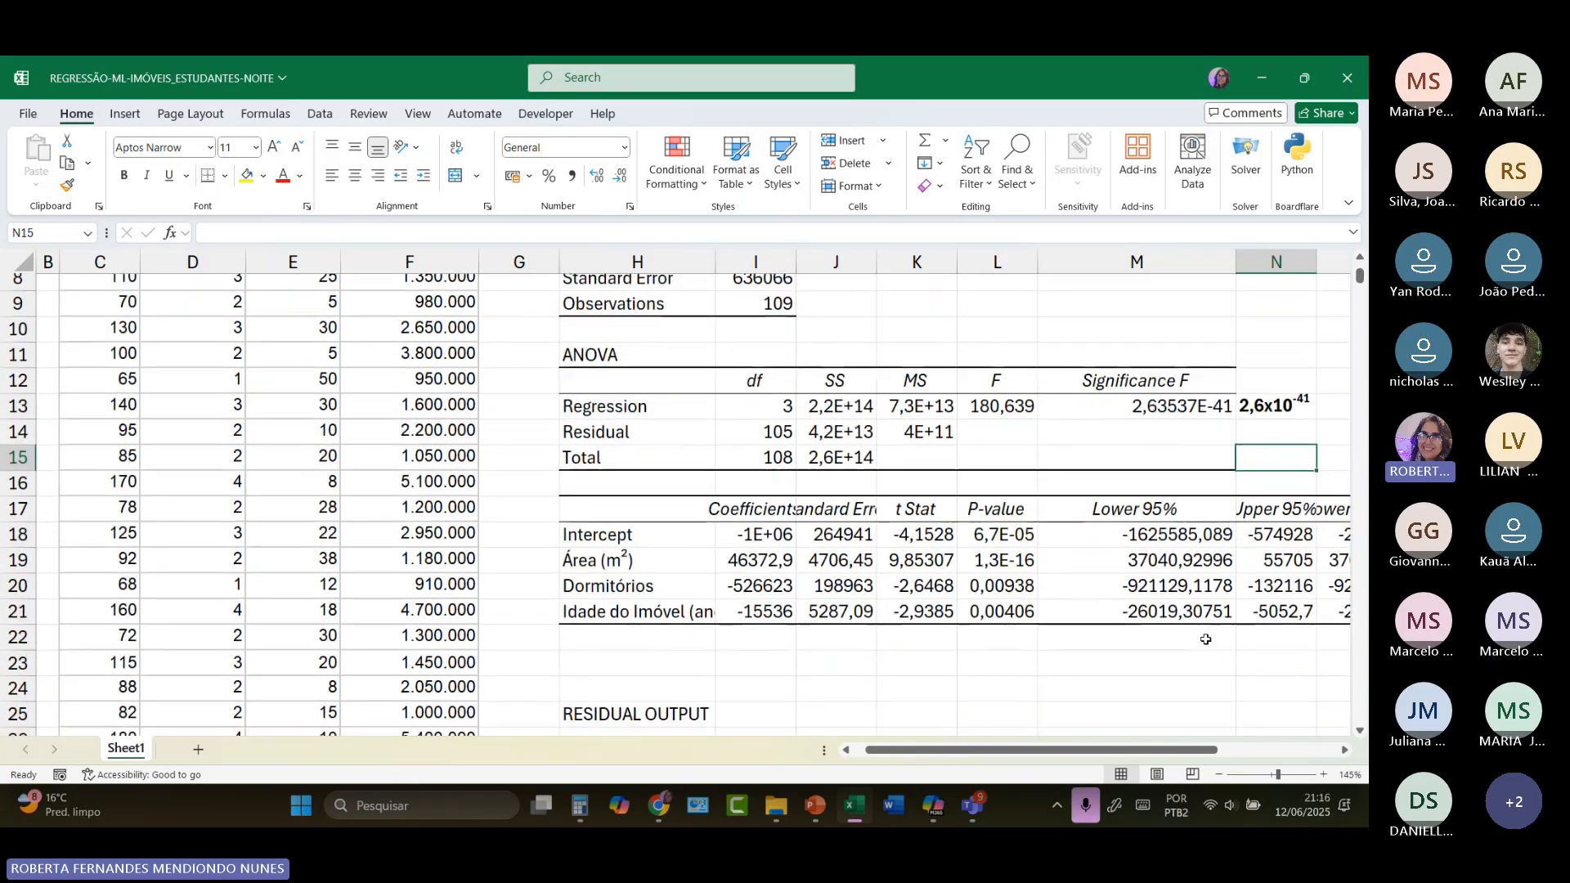
pyautogui.moveTo(799, 260); pyautogui.dragTo(863, 262)
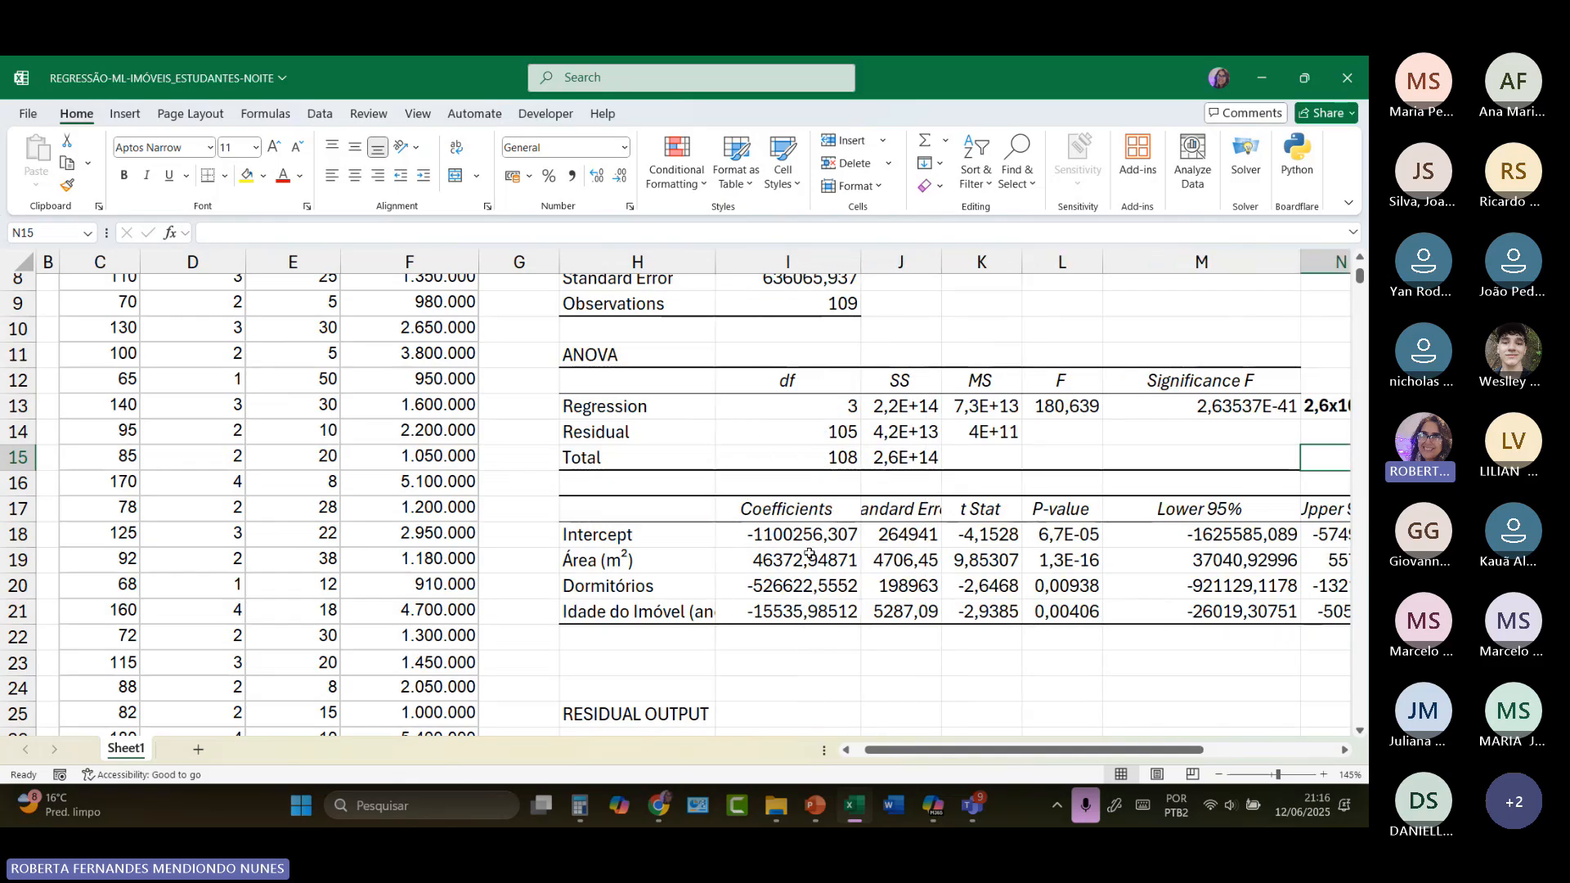
pyautogui.moveTo(787, 534); pyautogui.dragTo(783, 615)
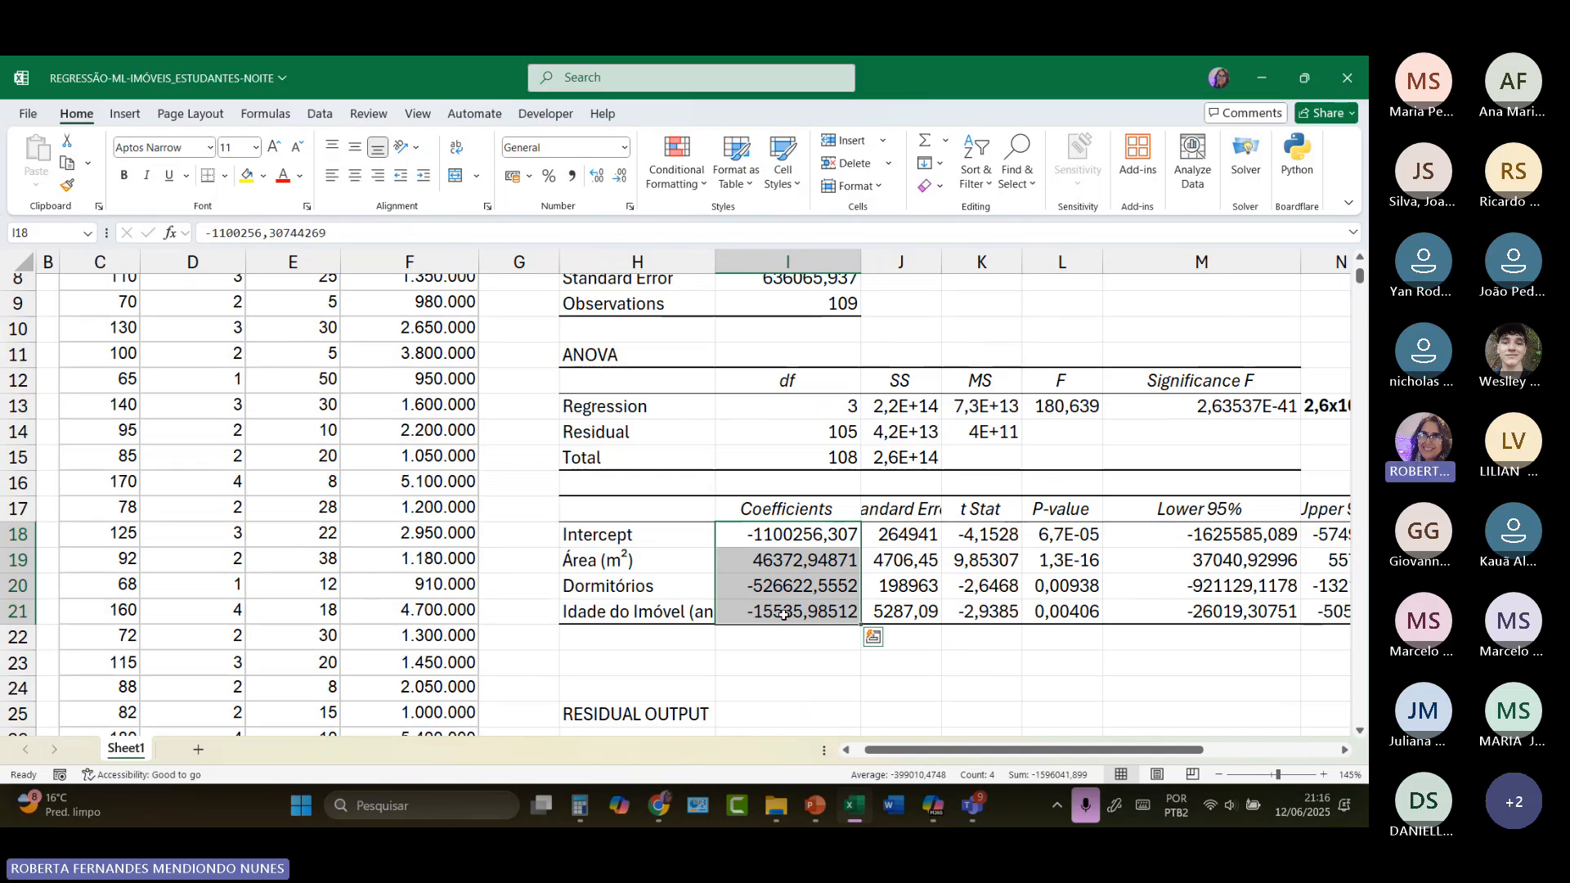
pyautogui.click(577, 565)
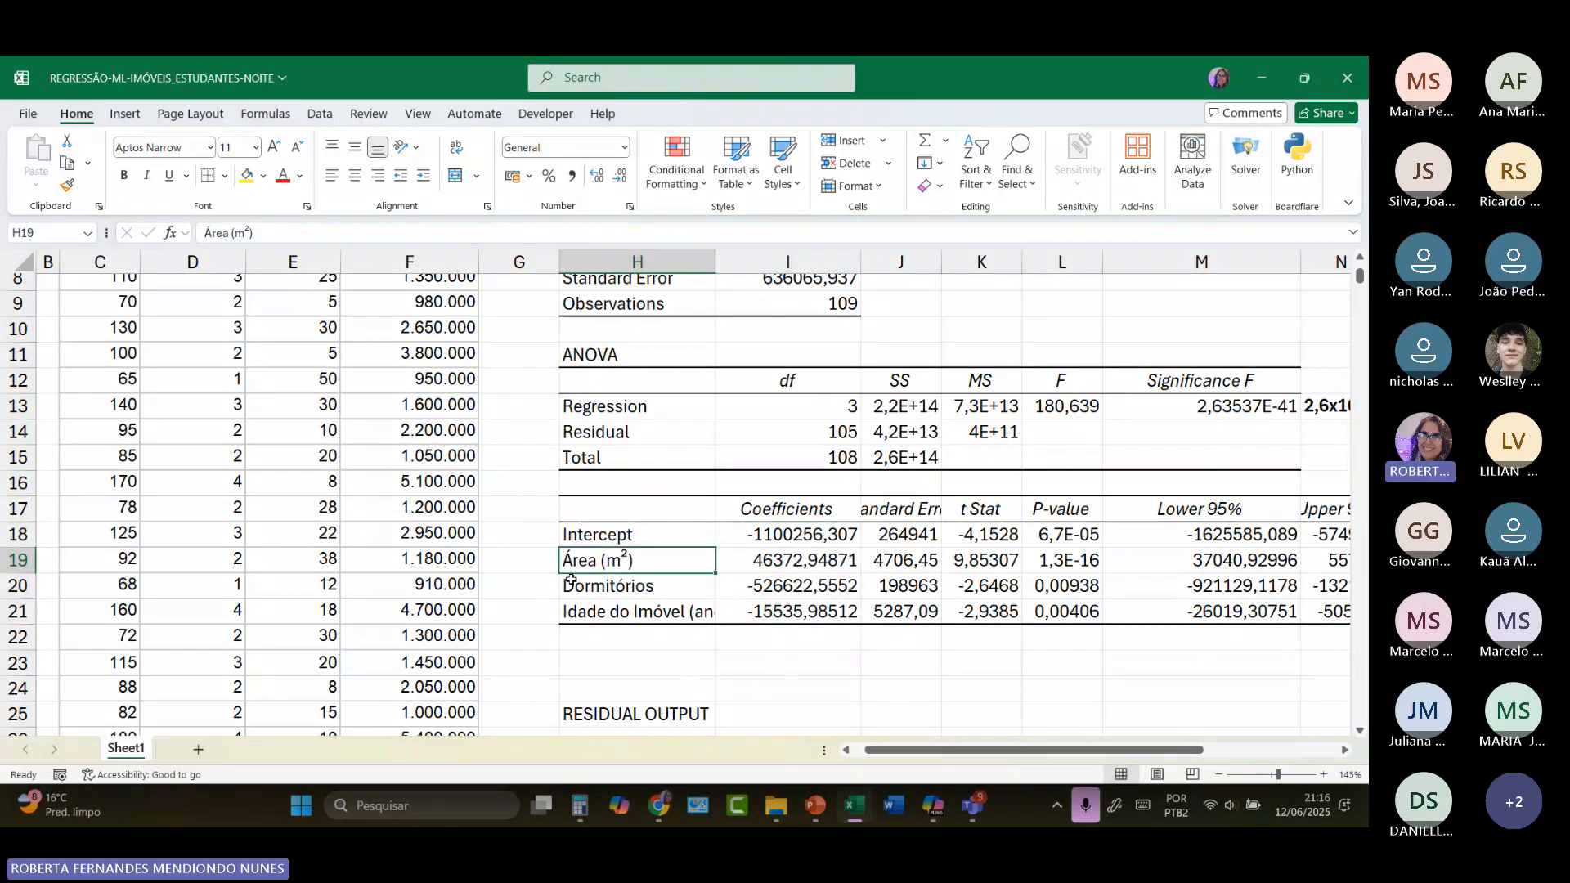
pyautogui.press('Down')
pyautogui.press('Down')
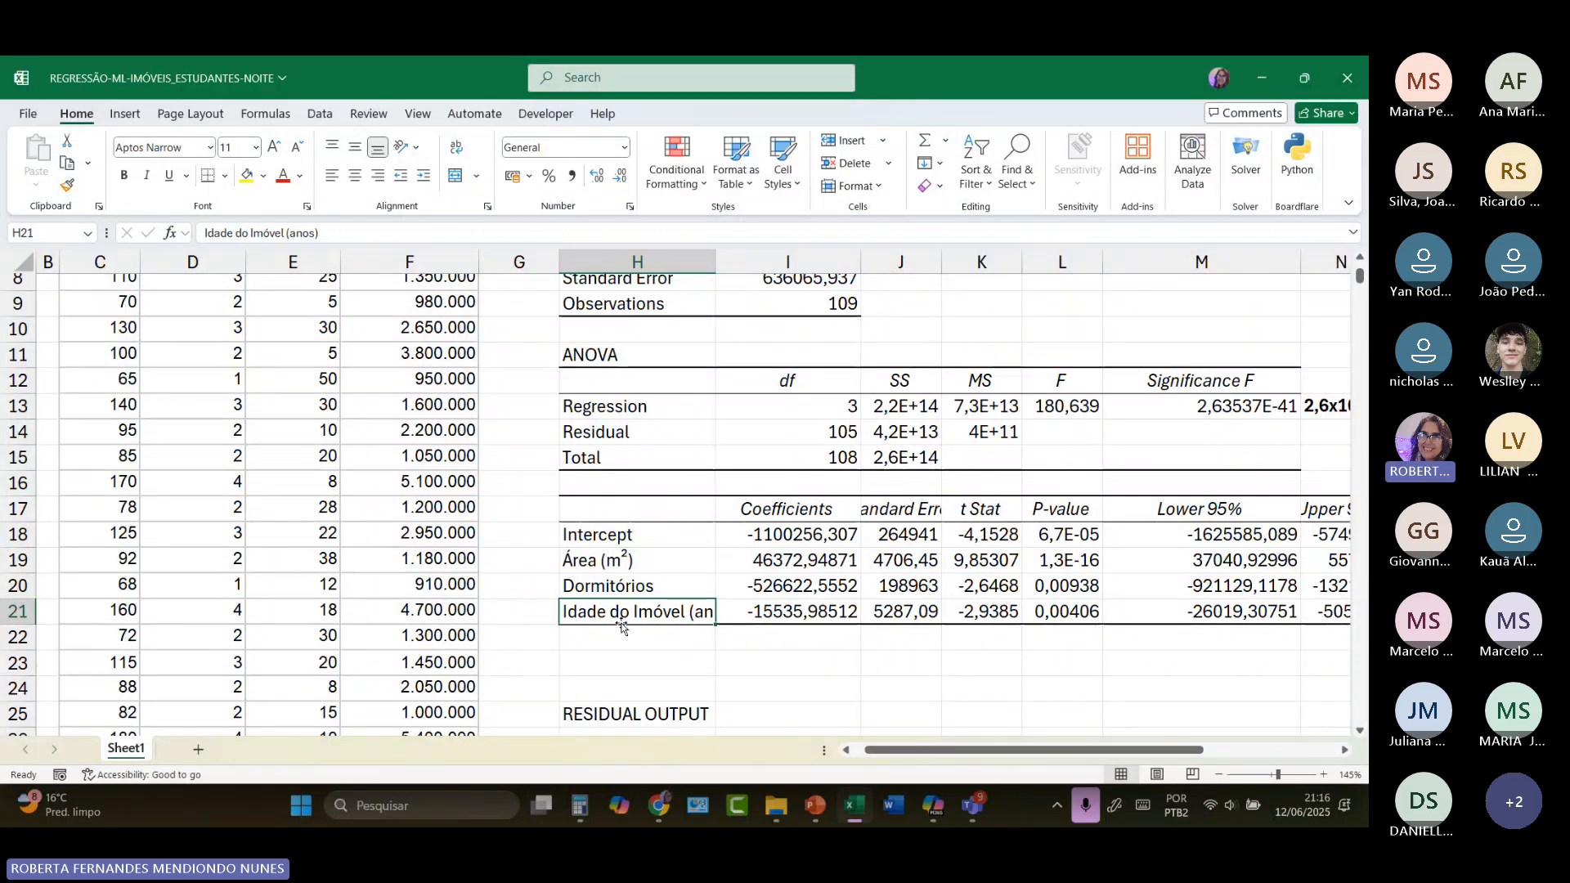
# Step: Label the area, bedrooms and property age rows of the coefficients table X1, X2 and X3 in G19:G21
pyautogui.click(551, 560)
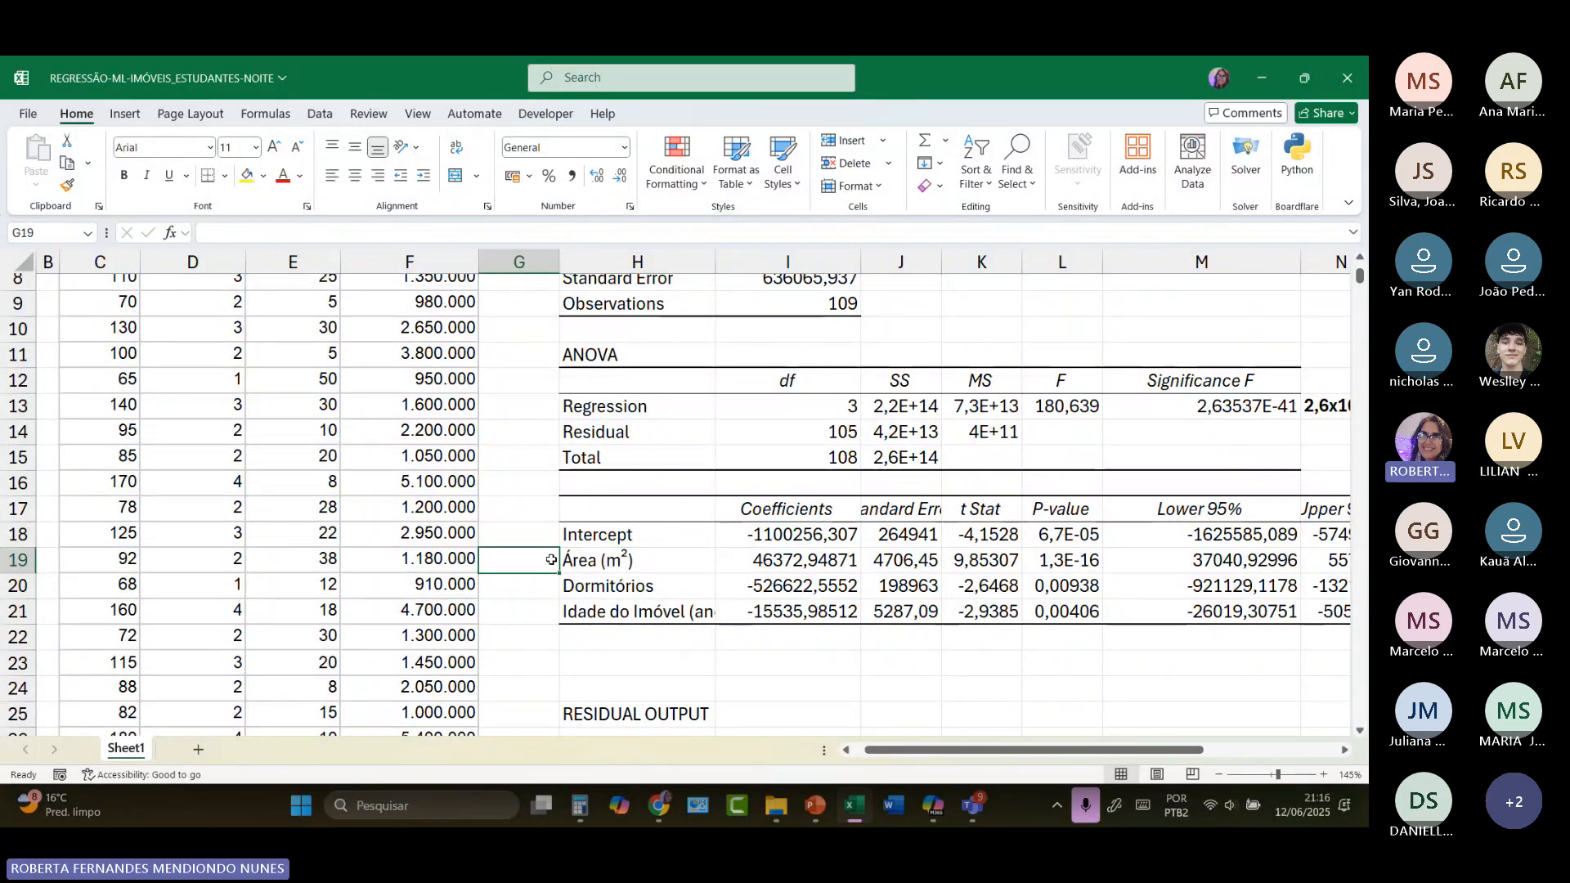
pyautogui.write('x1')
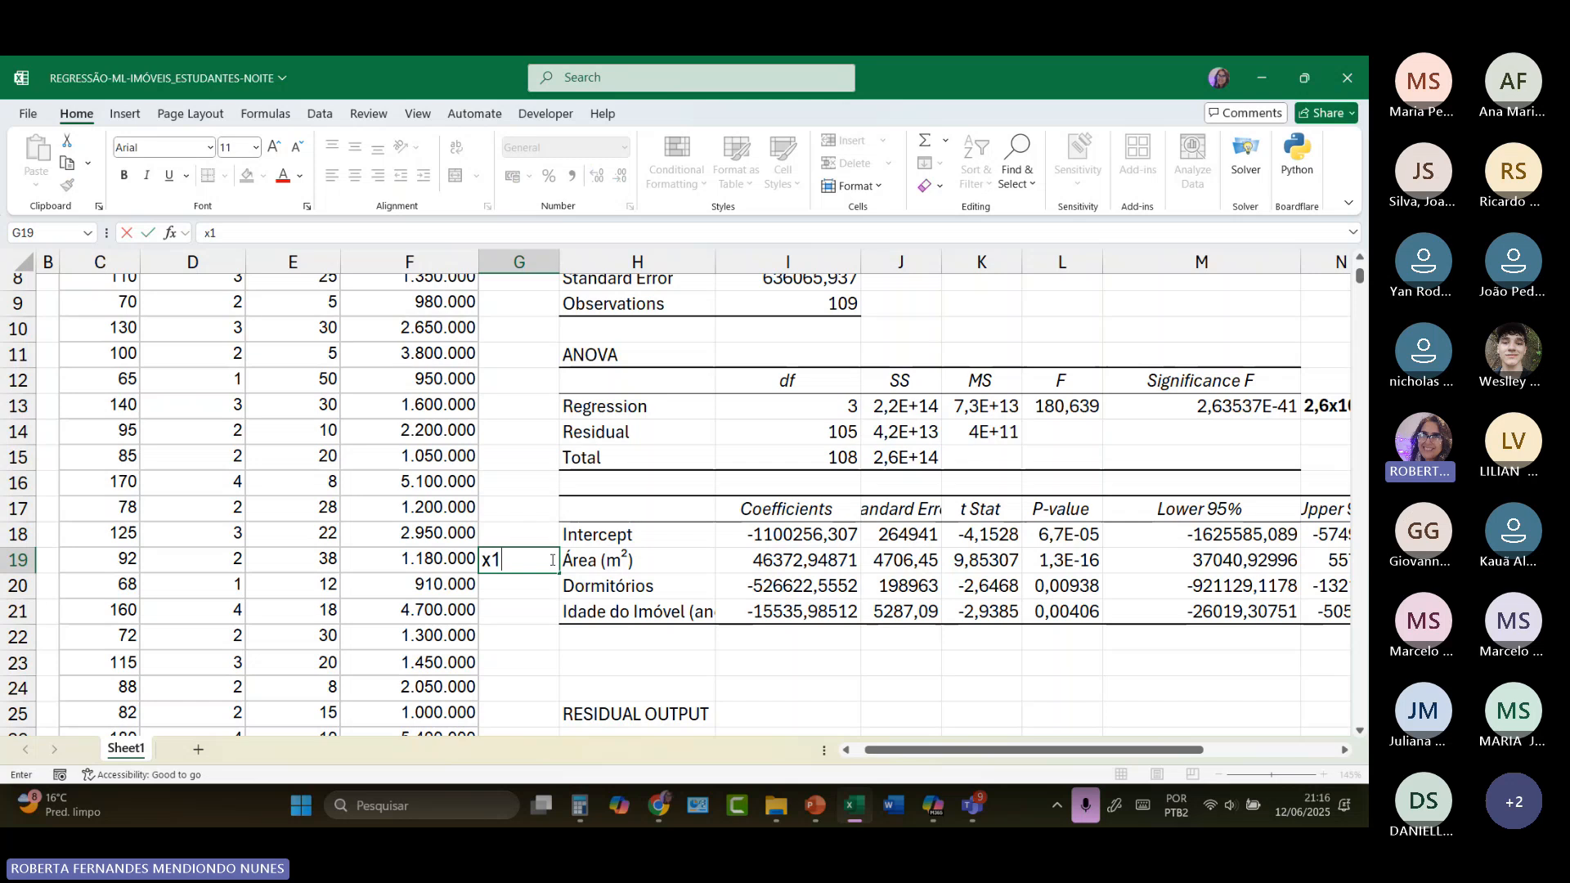
pyautogui.press('BackSpace')
pyautogui.press('BackSpace')
pyautogui.press('capslock')
pyautogui.write('X1')
pyautogui.press('Return')
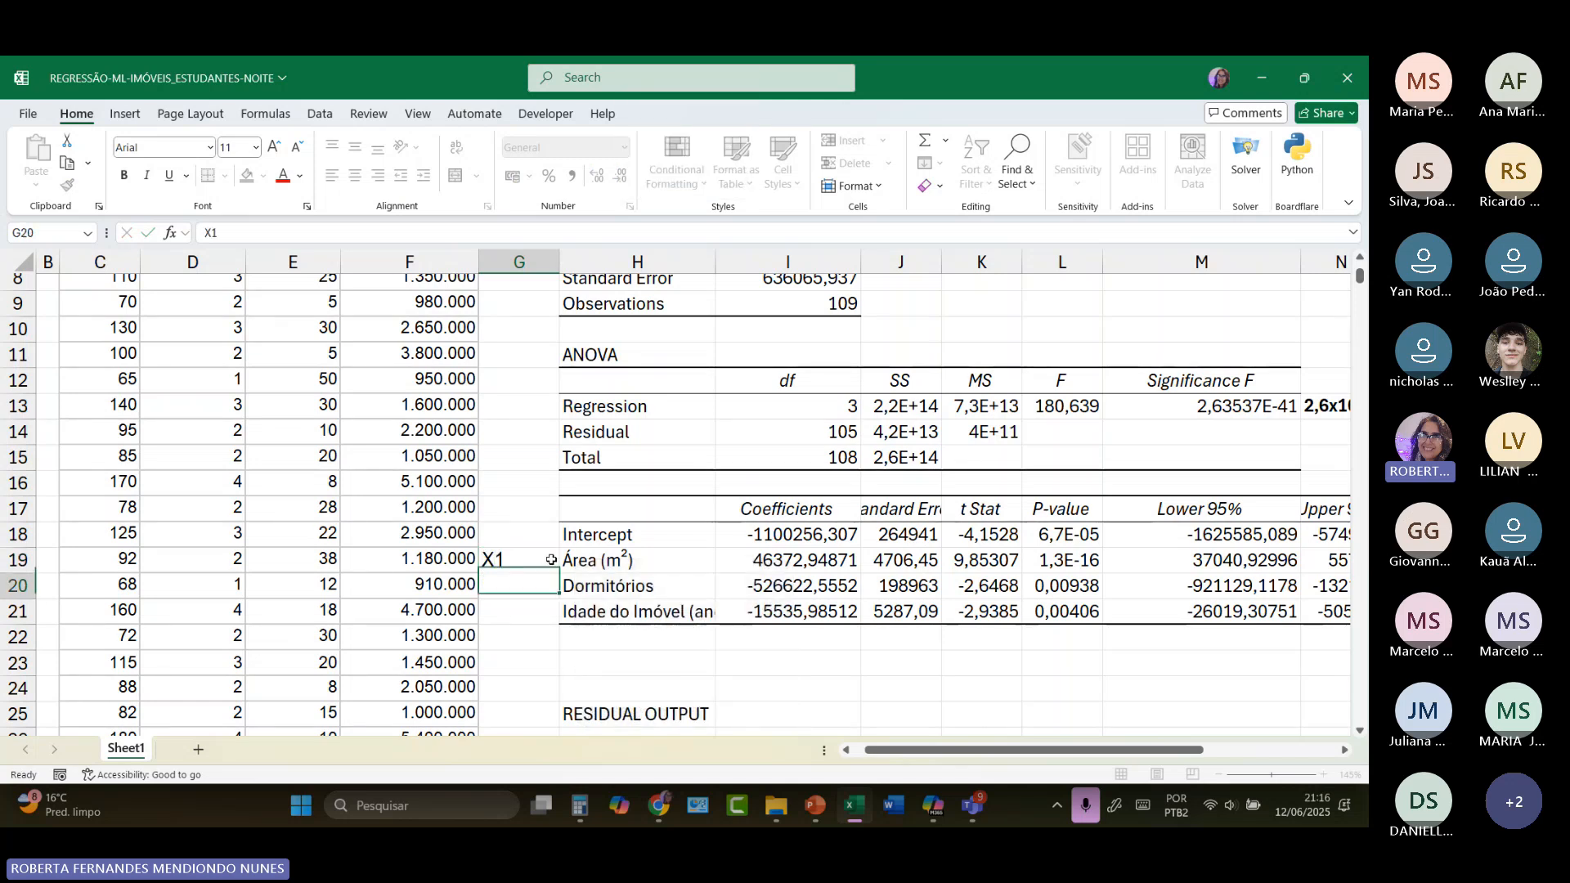
pyautogui.write('X2')
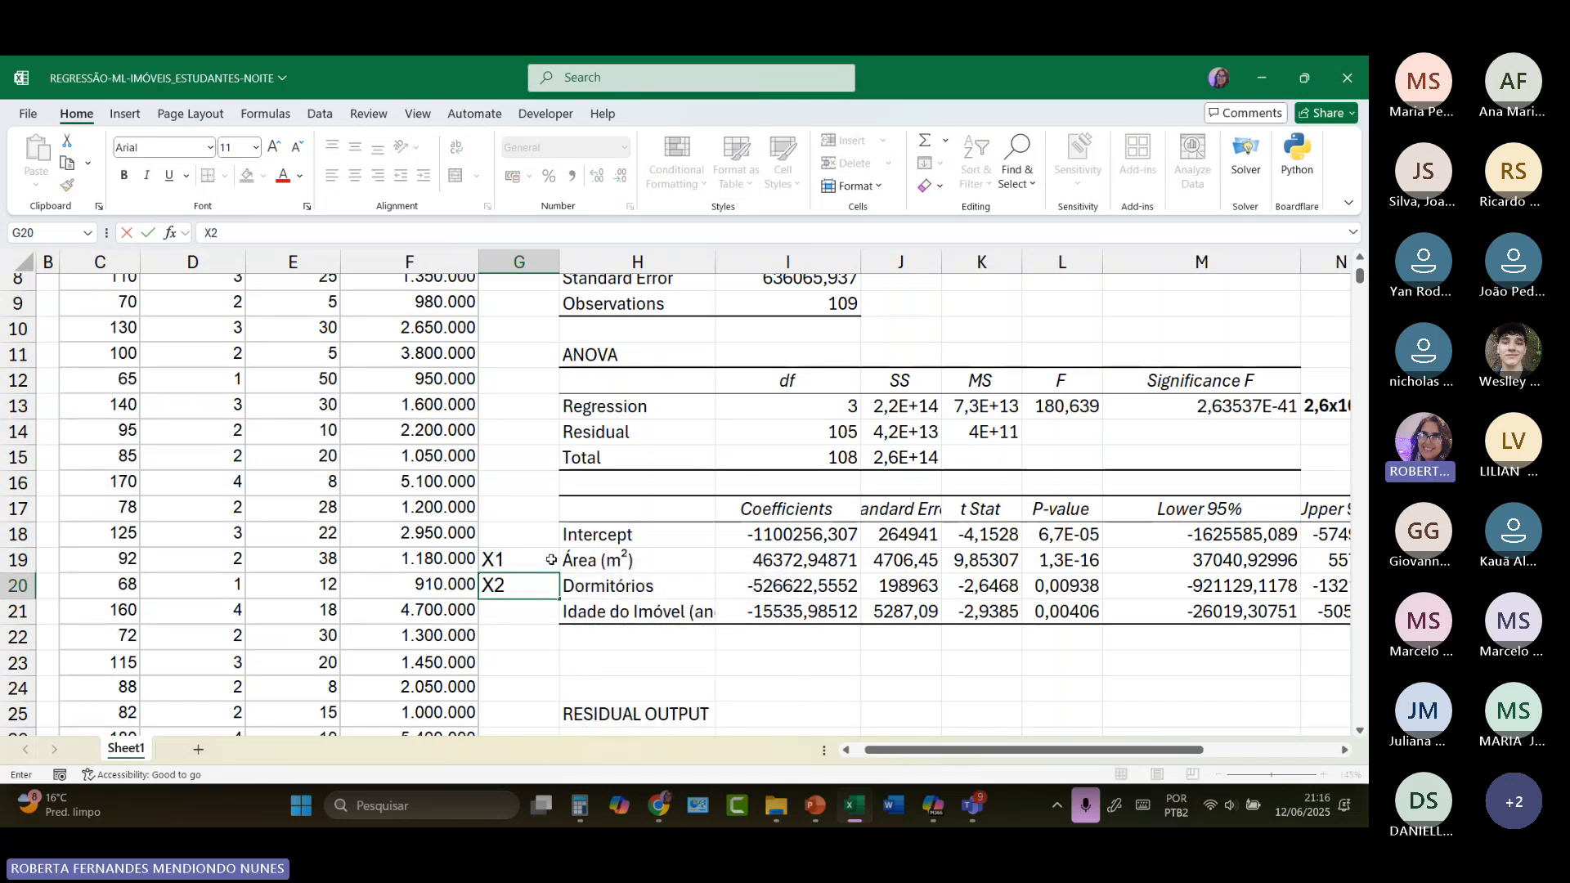
pyautogui.press('Return')
pyautogui.write('X3')
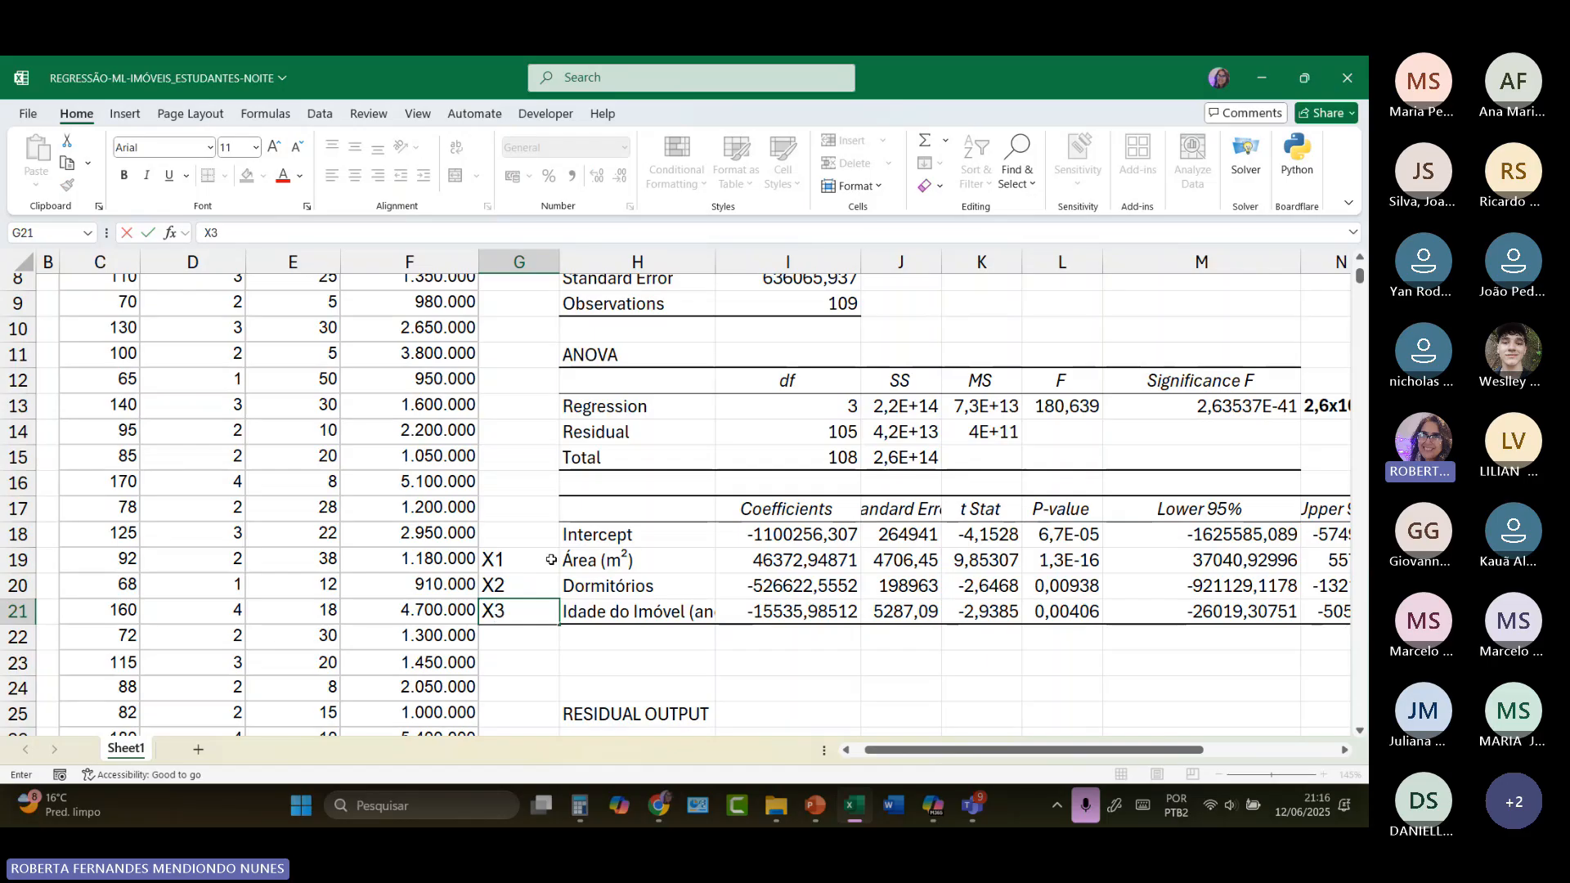
# Step: Right-align the X1, X2 and X3 labels in G19:G21
pyautogui.moveTo(551, 559); pyautogui.dragTo(553, 615)
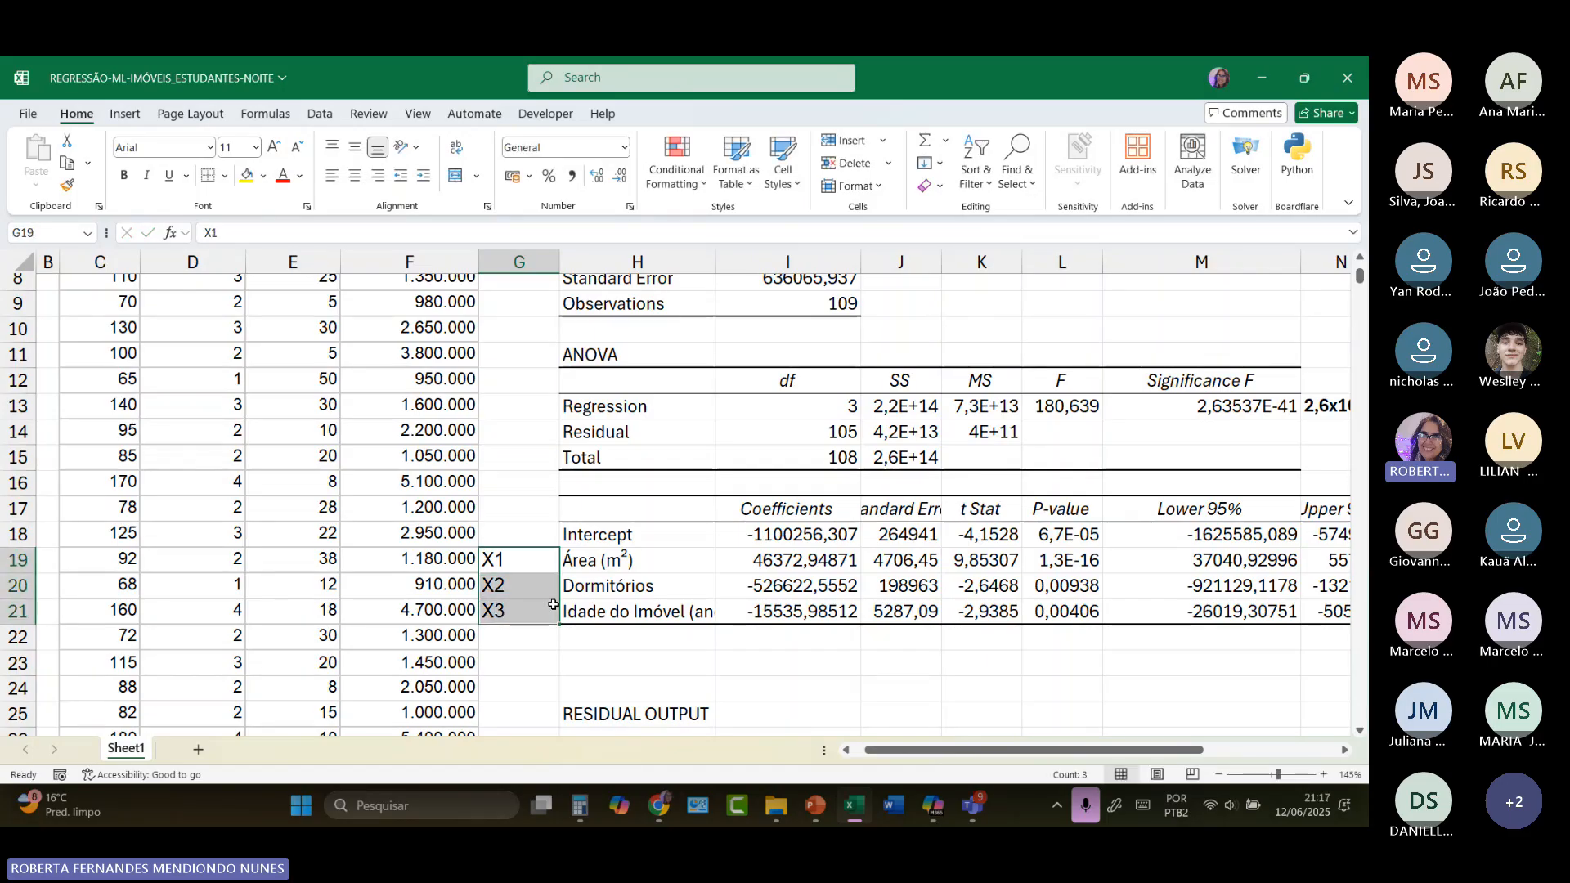
pyautogui.click(377, 175)
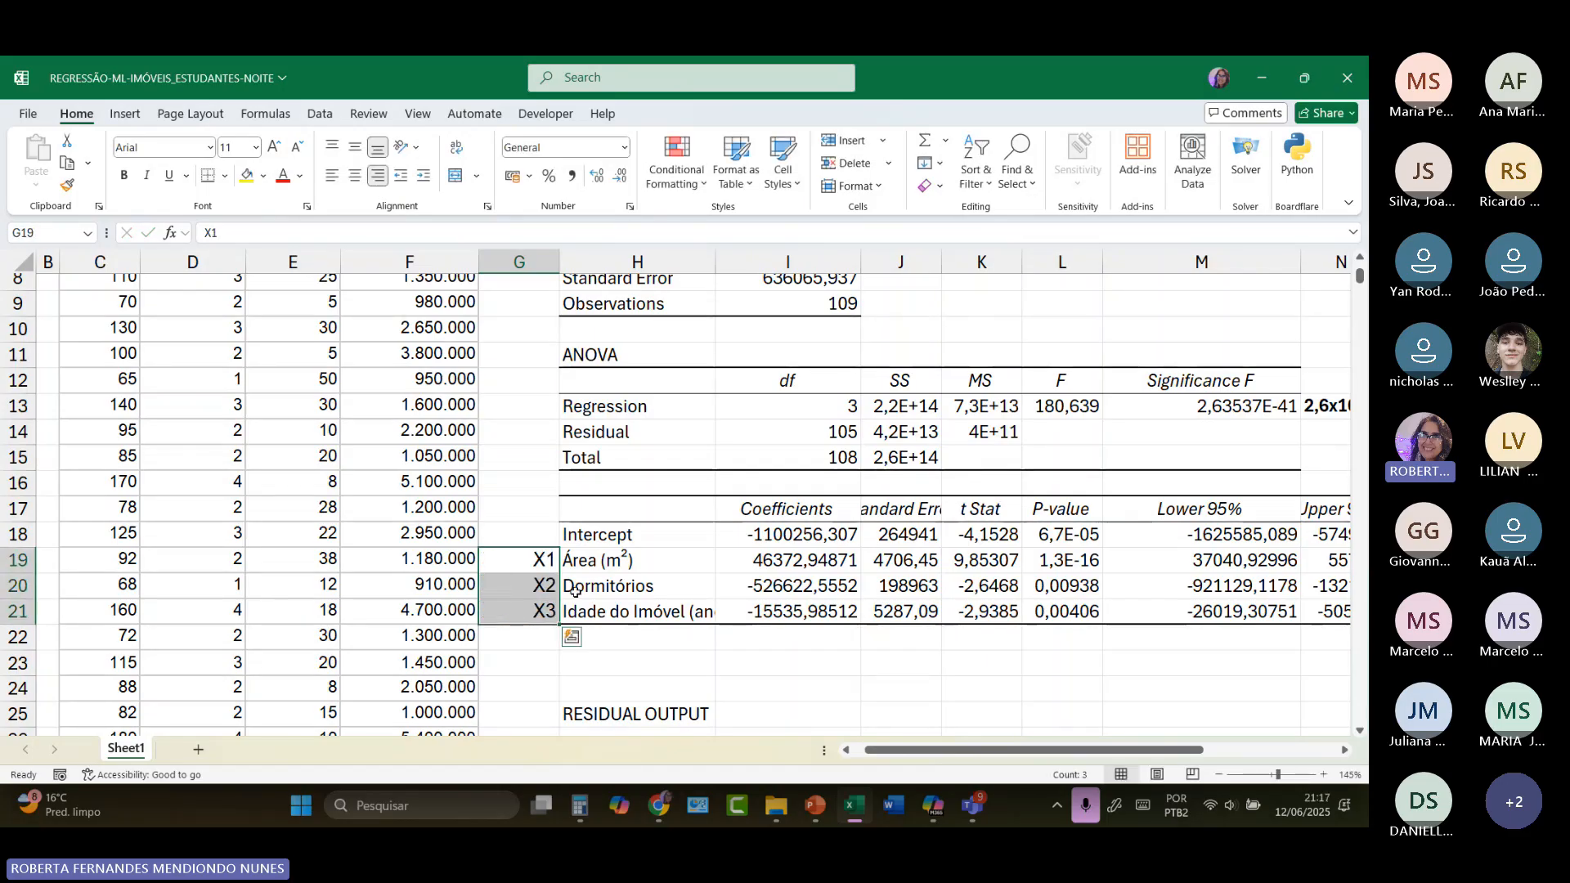
pyautogui.click(630, 662)
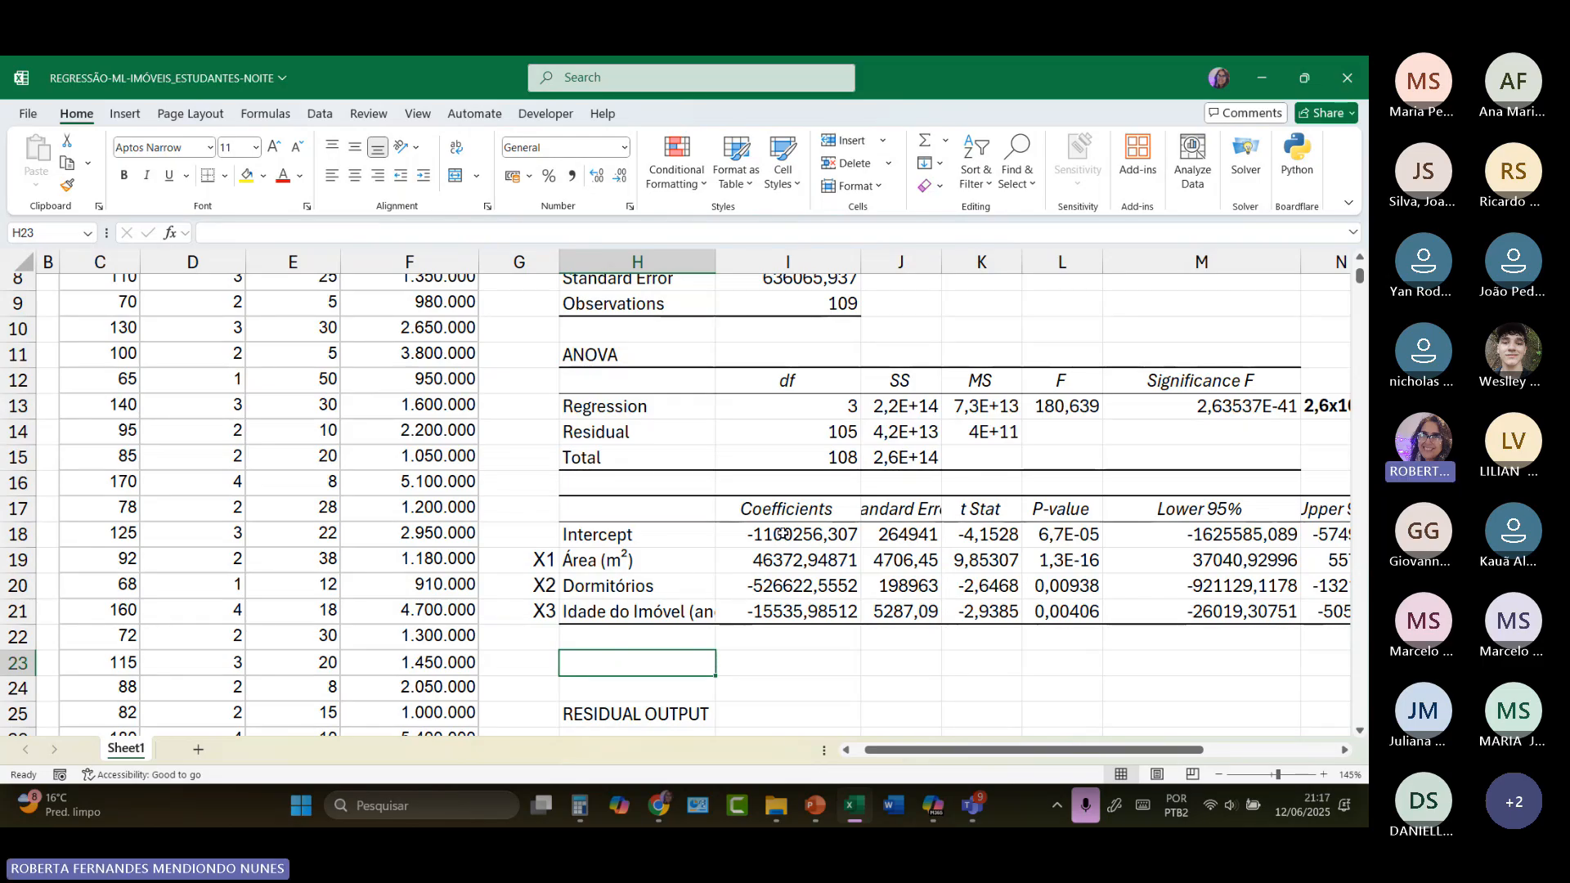
# Step: Examine the regression coefficients and the P-values of the intercept, area and bedrooms
pyautogui.moveTo(789, 536); pyautogui.dragTo(793, 614)
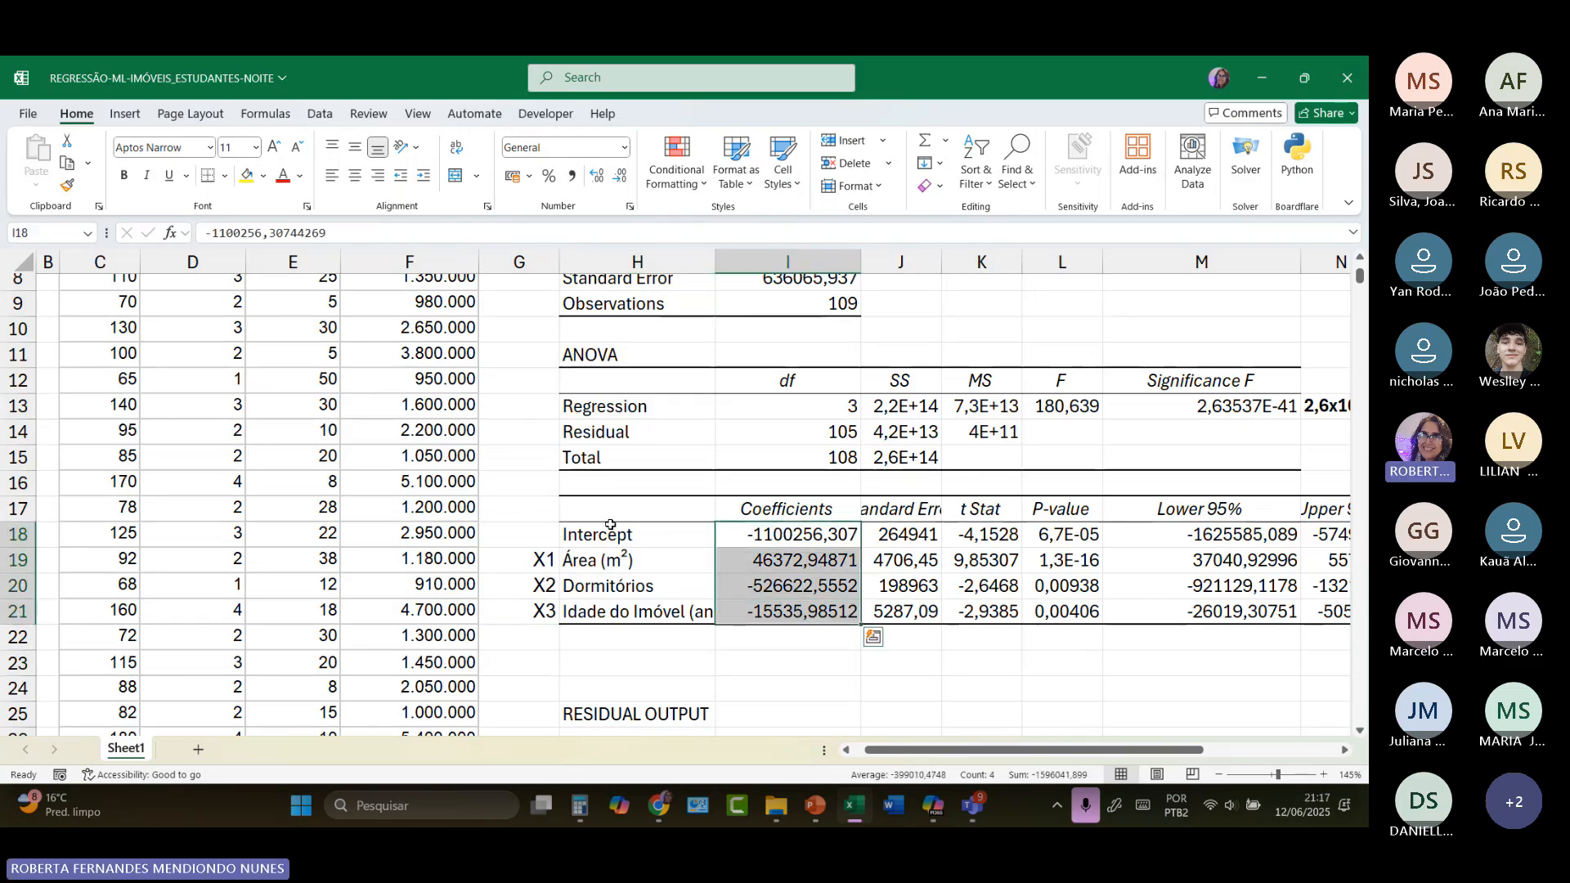
pyautogui.moveTo(569, 511); pyautogui.dragTo(800, 614)
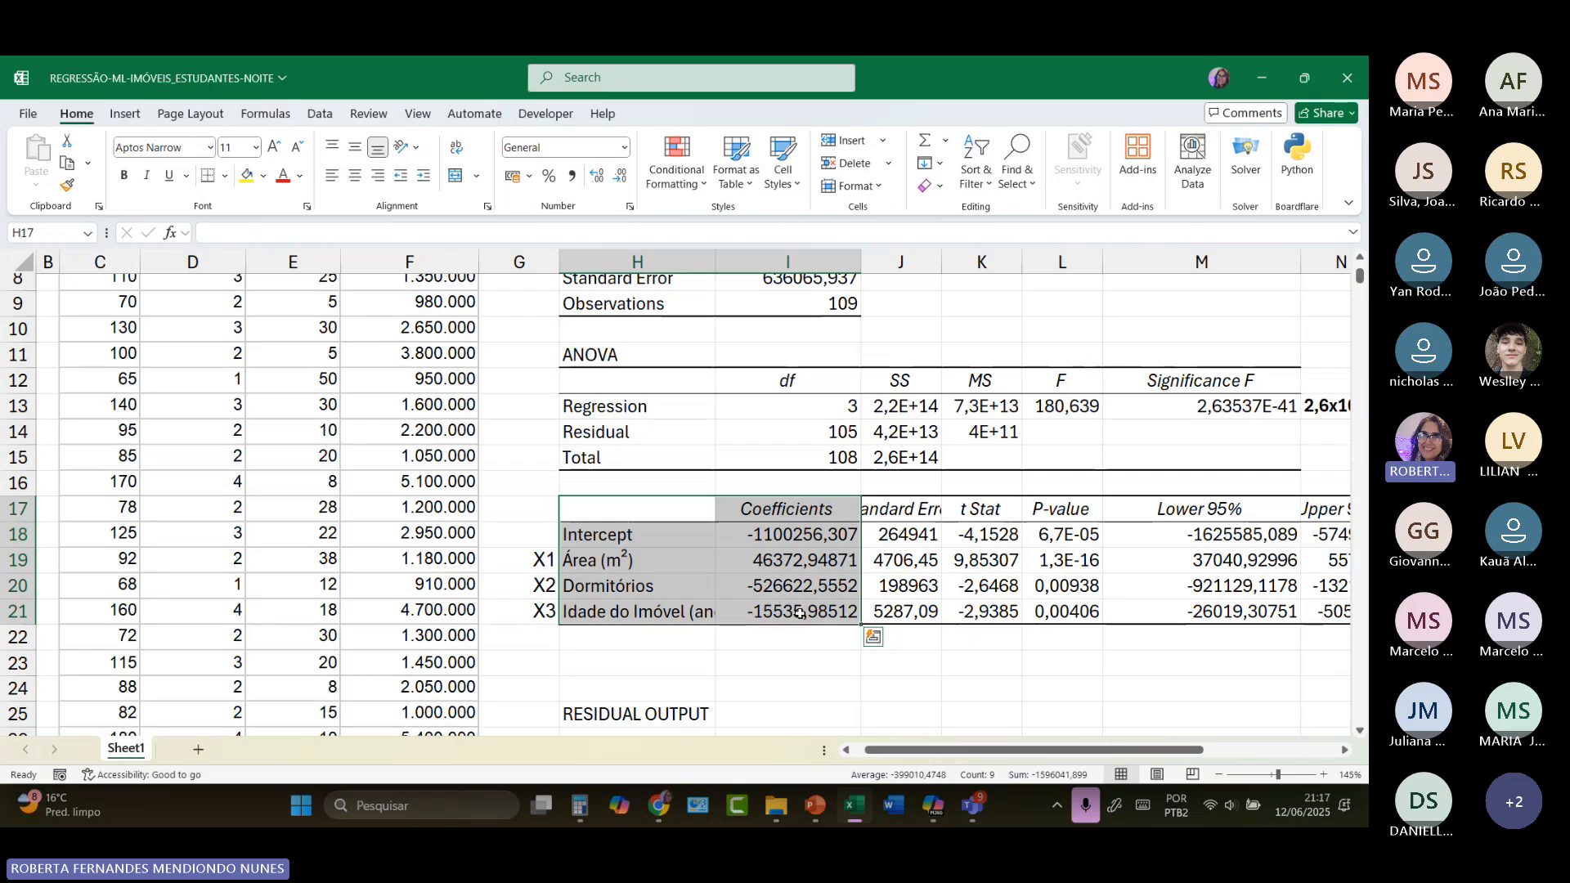
pyautogui.moveTo(1062, 509); pyautogui.dragTo(1087, 612)
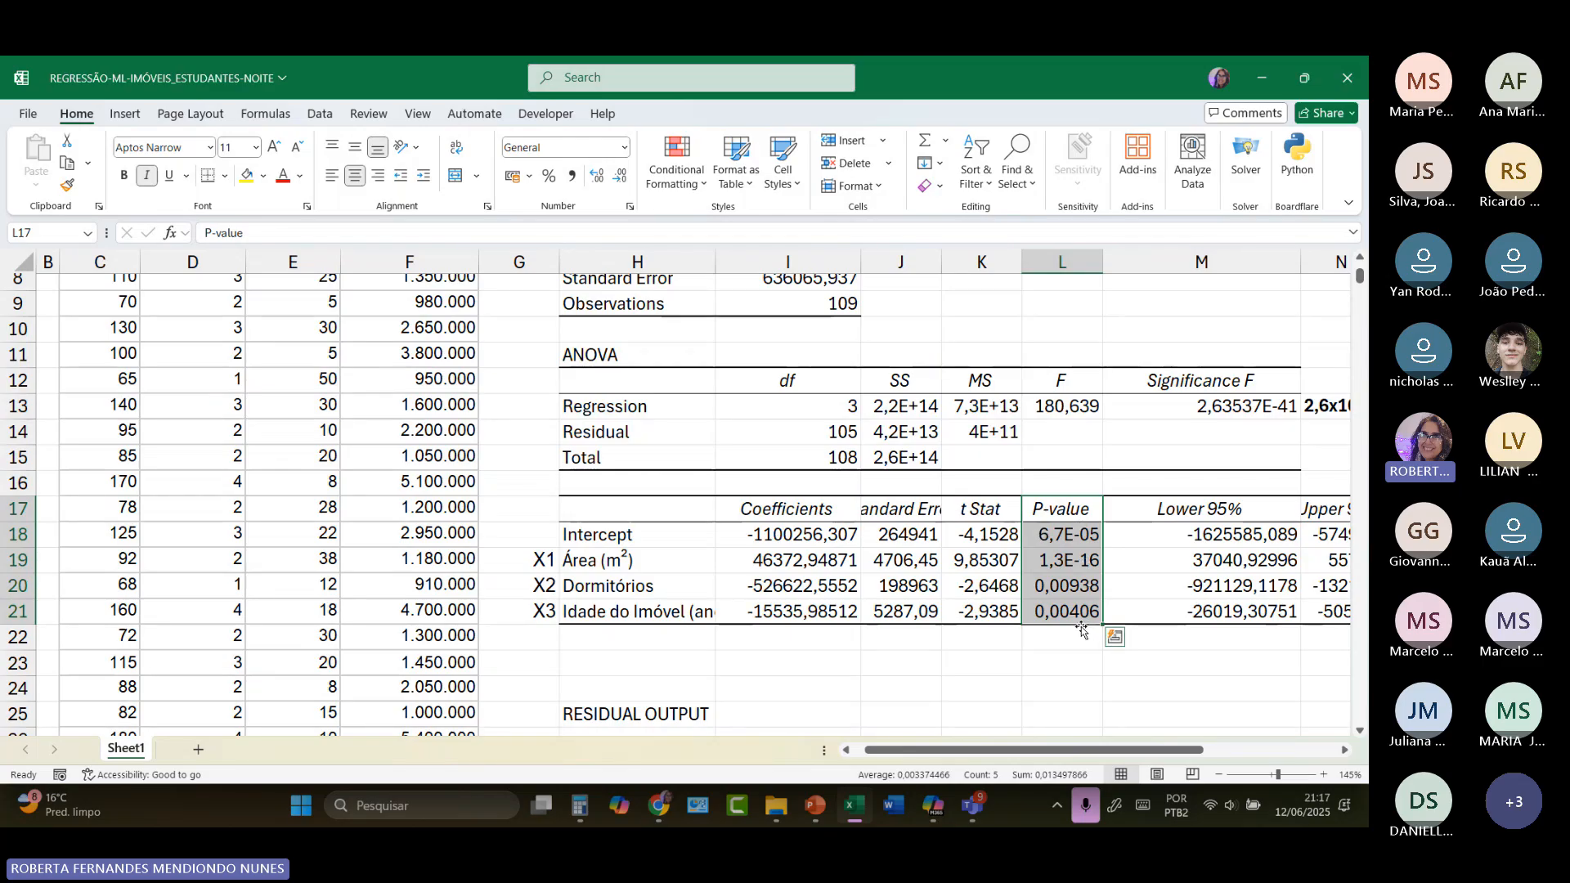
pyautogui.click(1061, 535)
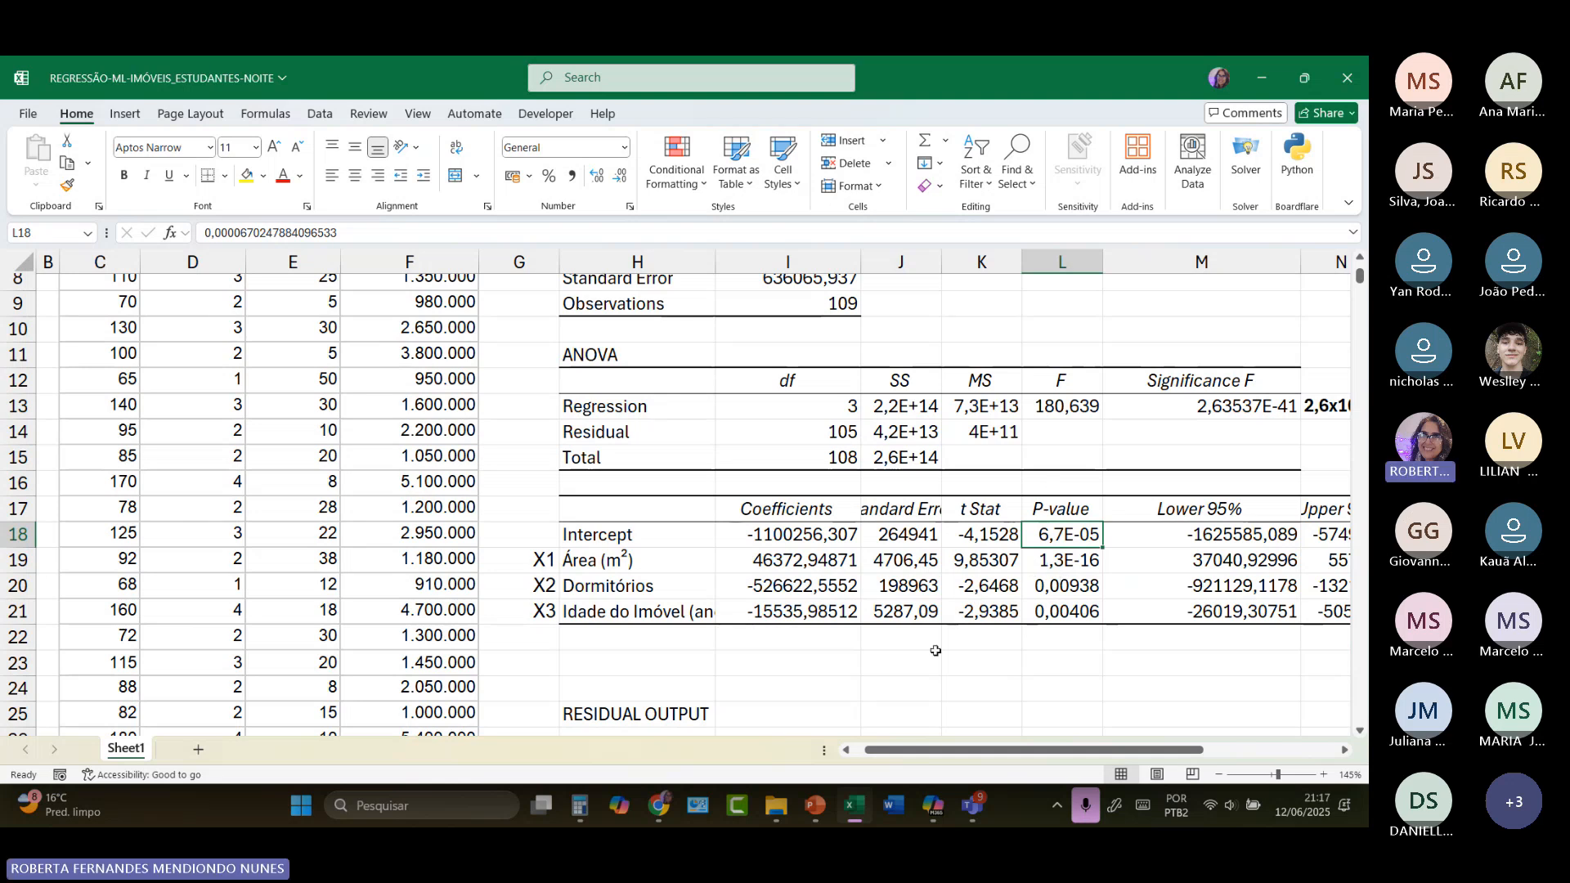
pyautogui.click(1055, 564)
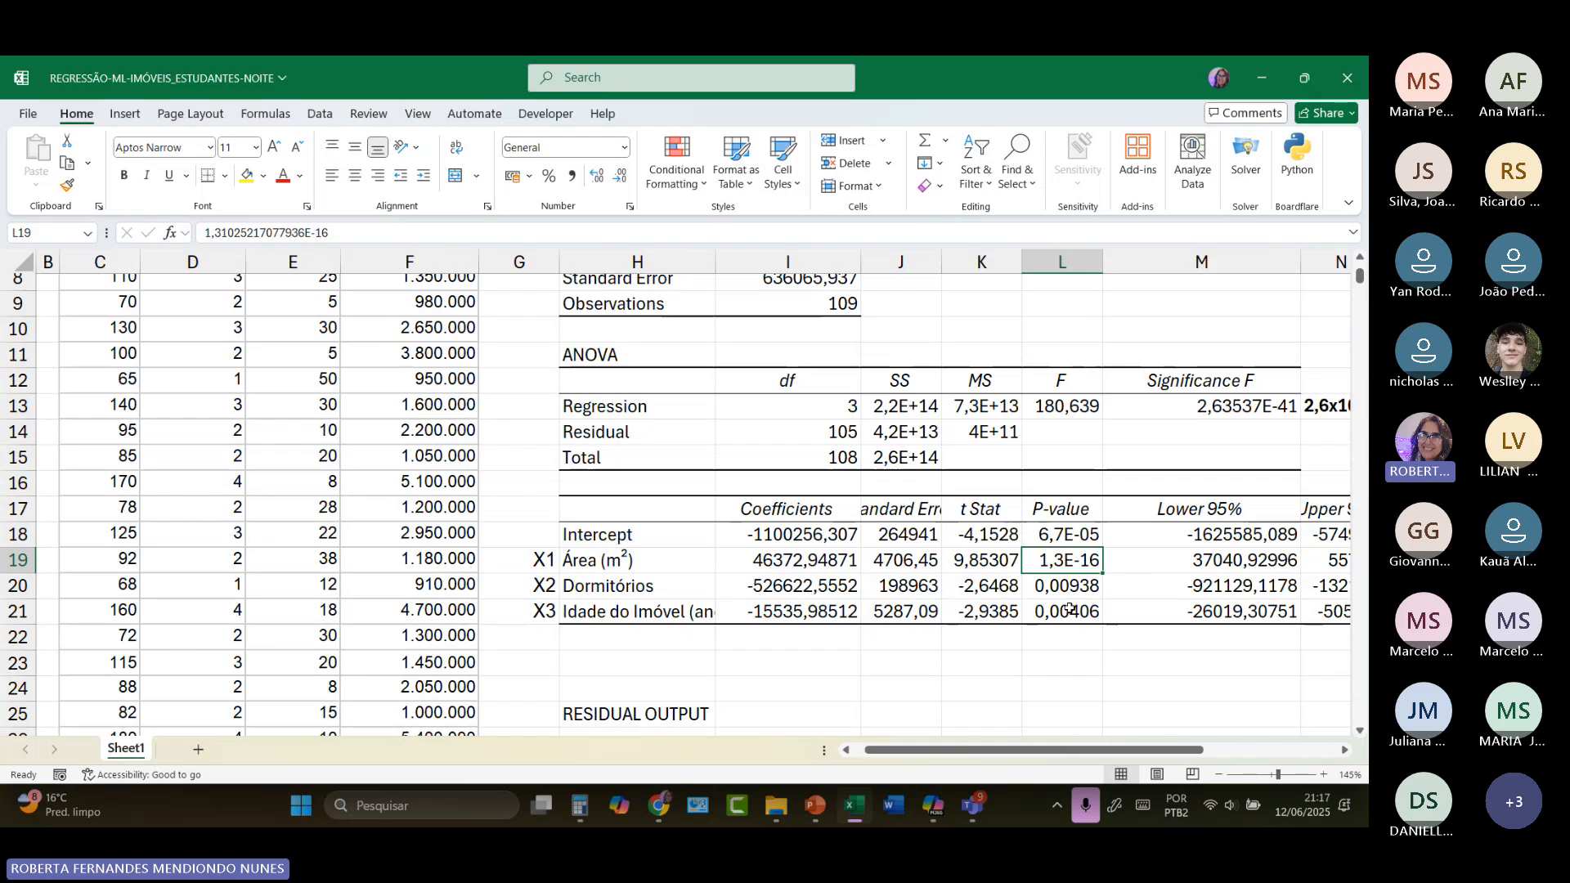
pyautogui.click(1078, 589)
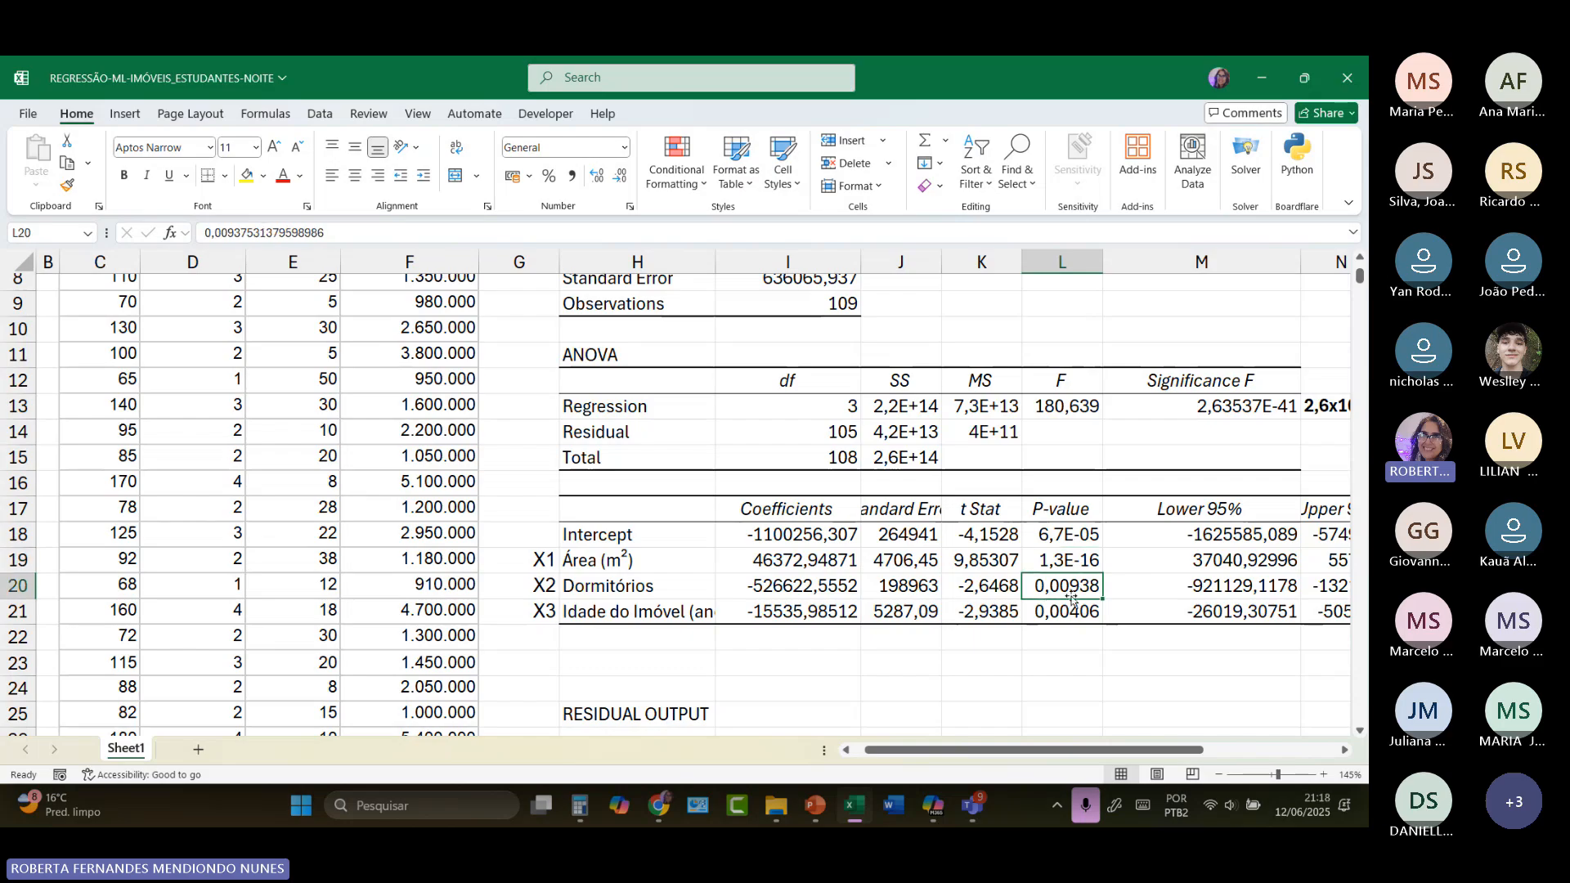
# Step: Note the significance criterion "Valor -p <0,05" in L23, below the P-value column of the coefficients table
pyautogui.click(1050, 670)
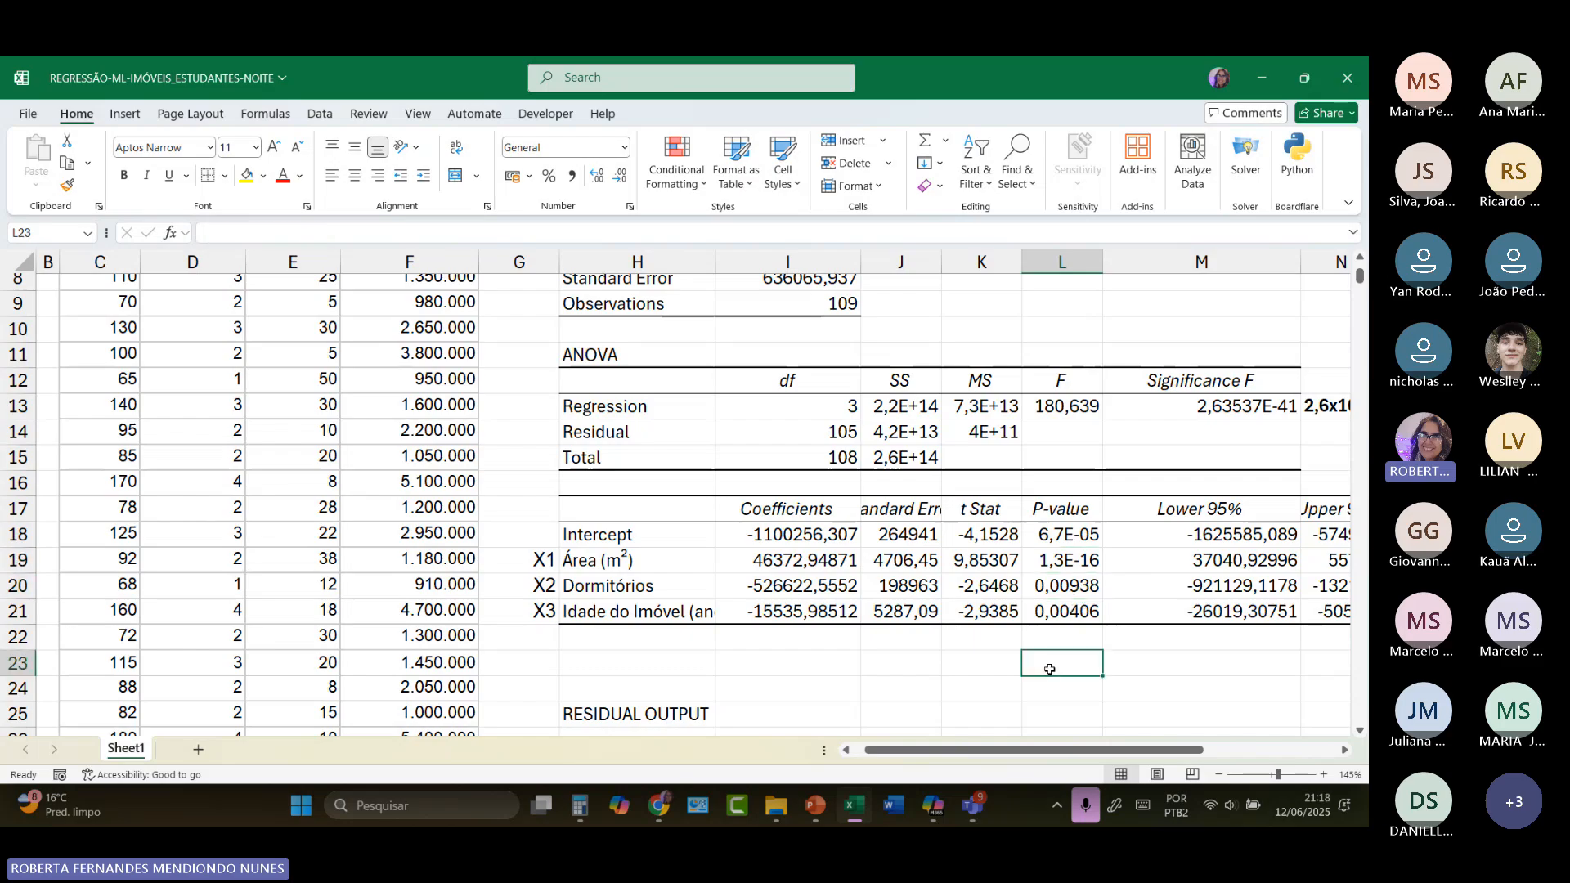
pyautogui.write('vL')
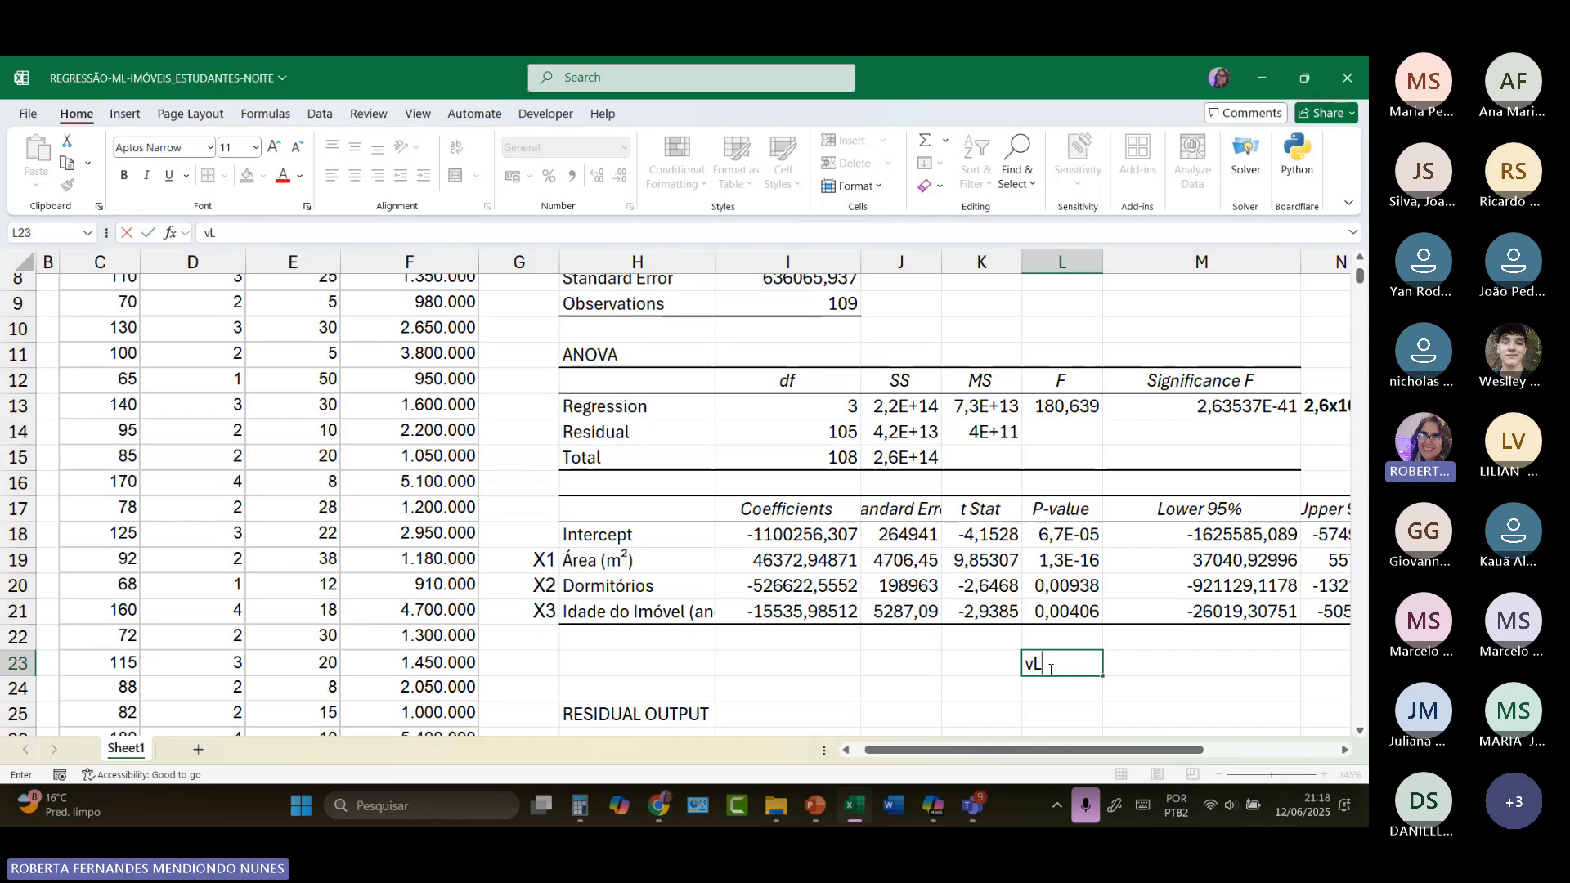
pyautogui.press('BackSpace')
pyautogui.press('capslock')
pyautogui.write('Va')
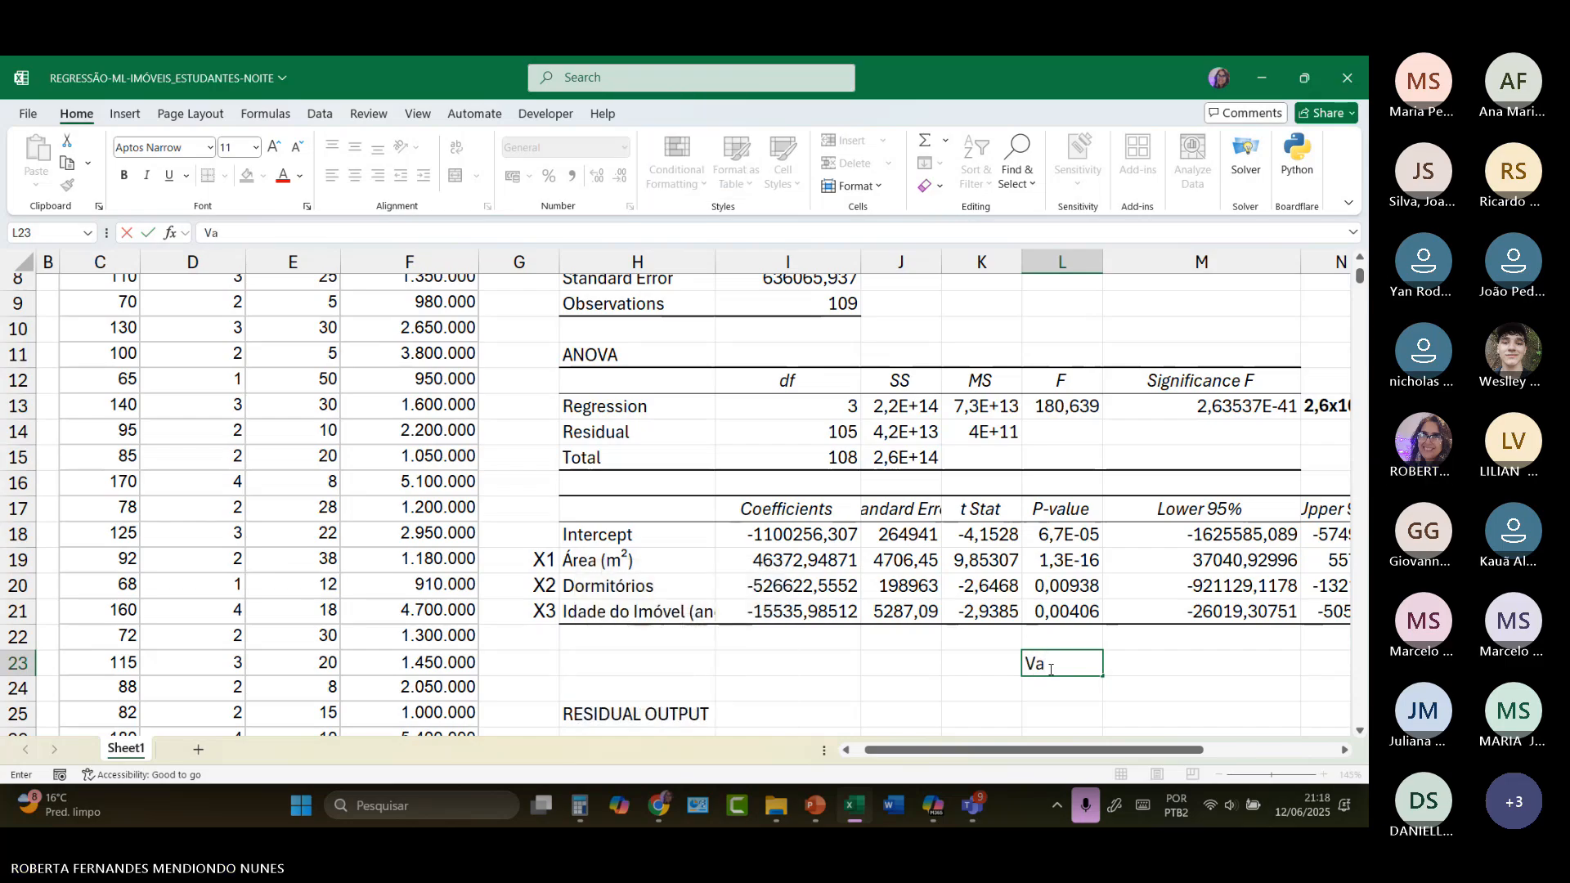
pyautogui.write('lor -p')
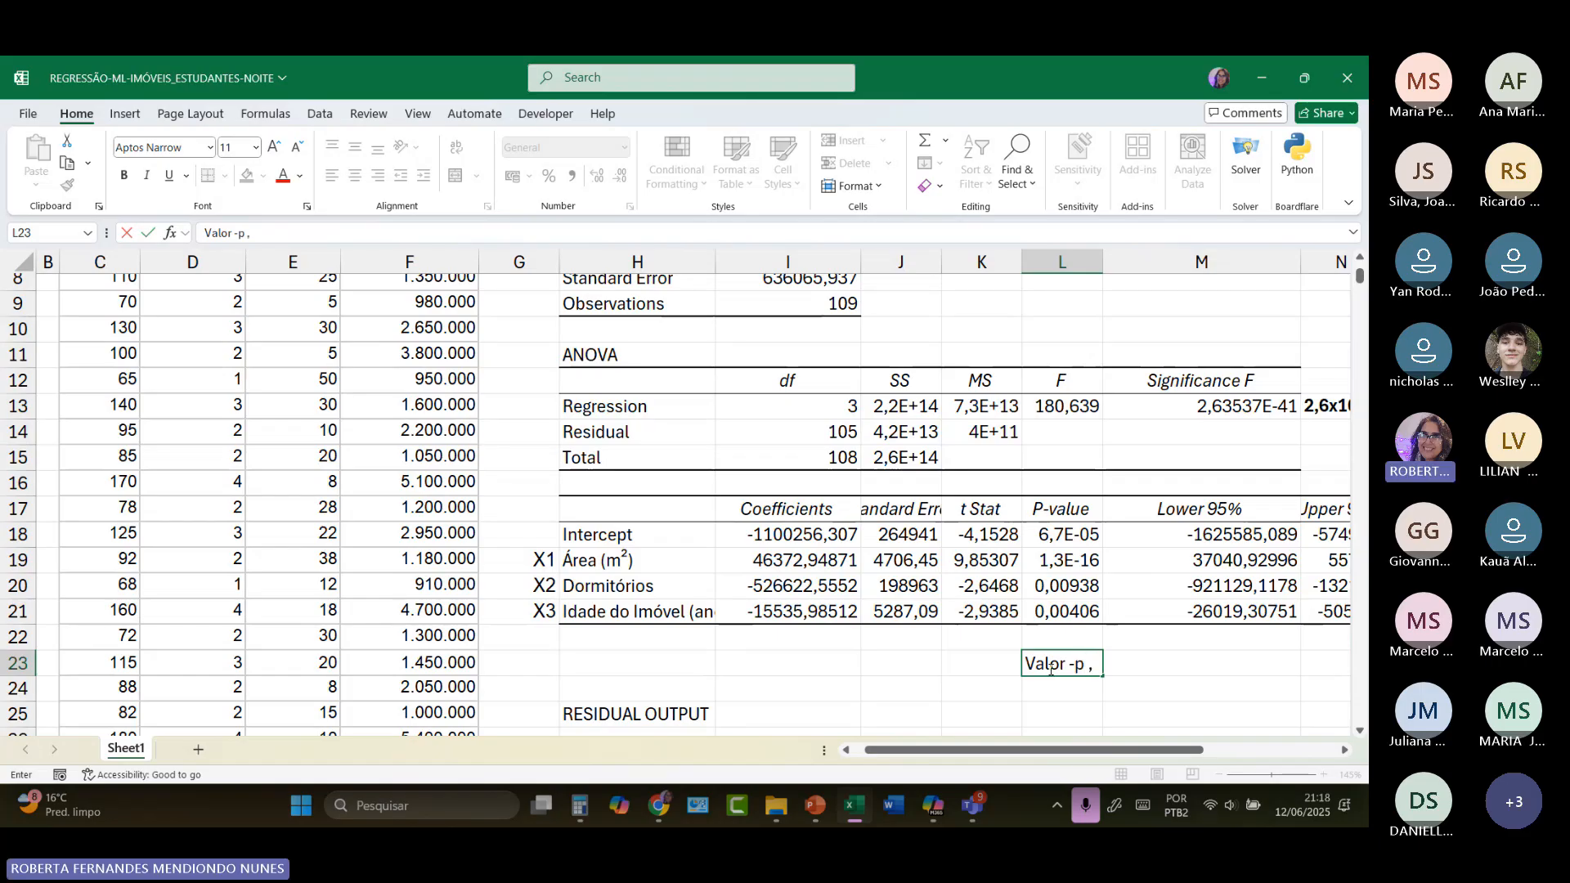
pyautogui.write(' ,0,05')
pyautogui.click(1096, 661)
pyautogui.press('BackSpace')
pyautogui.write('<0')
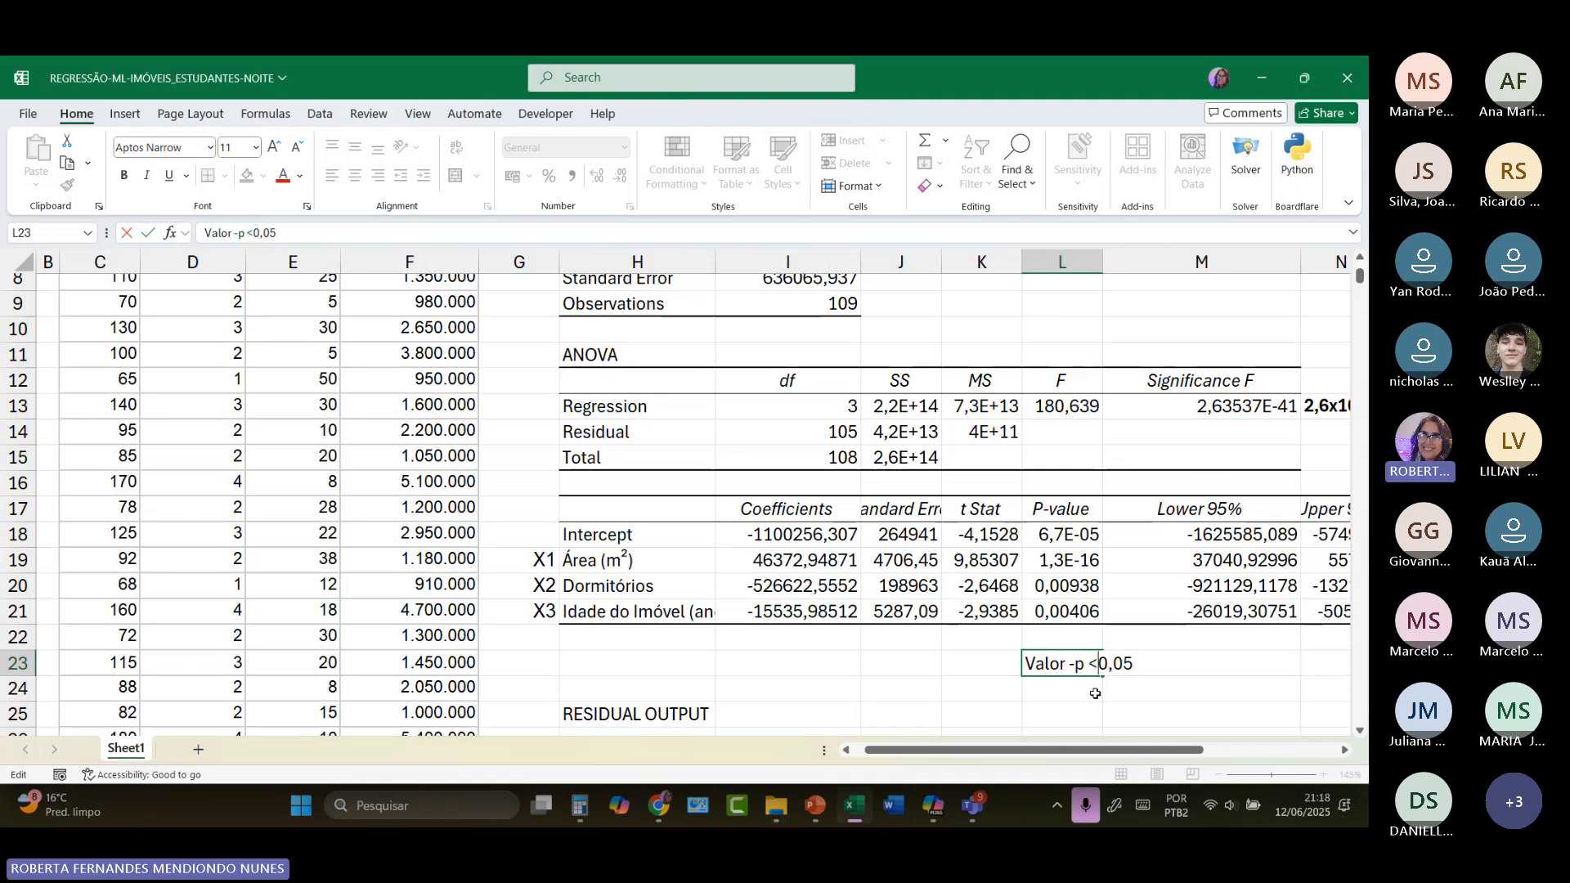
# Step: Compare the P-values of the intercept, area, bedrooms and property age with the 0,05 criterion
pyautogui.click(1067, 559)
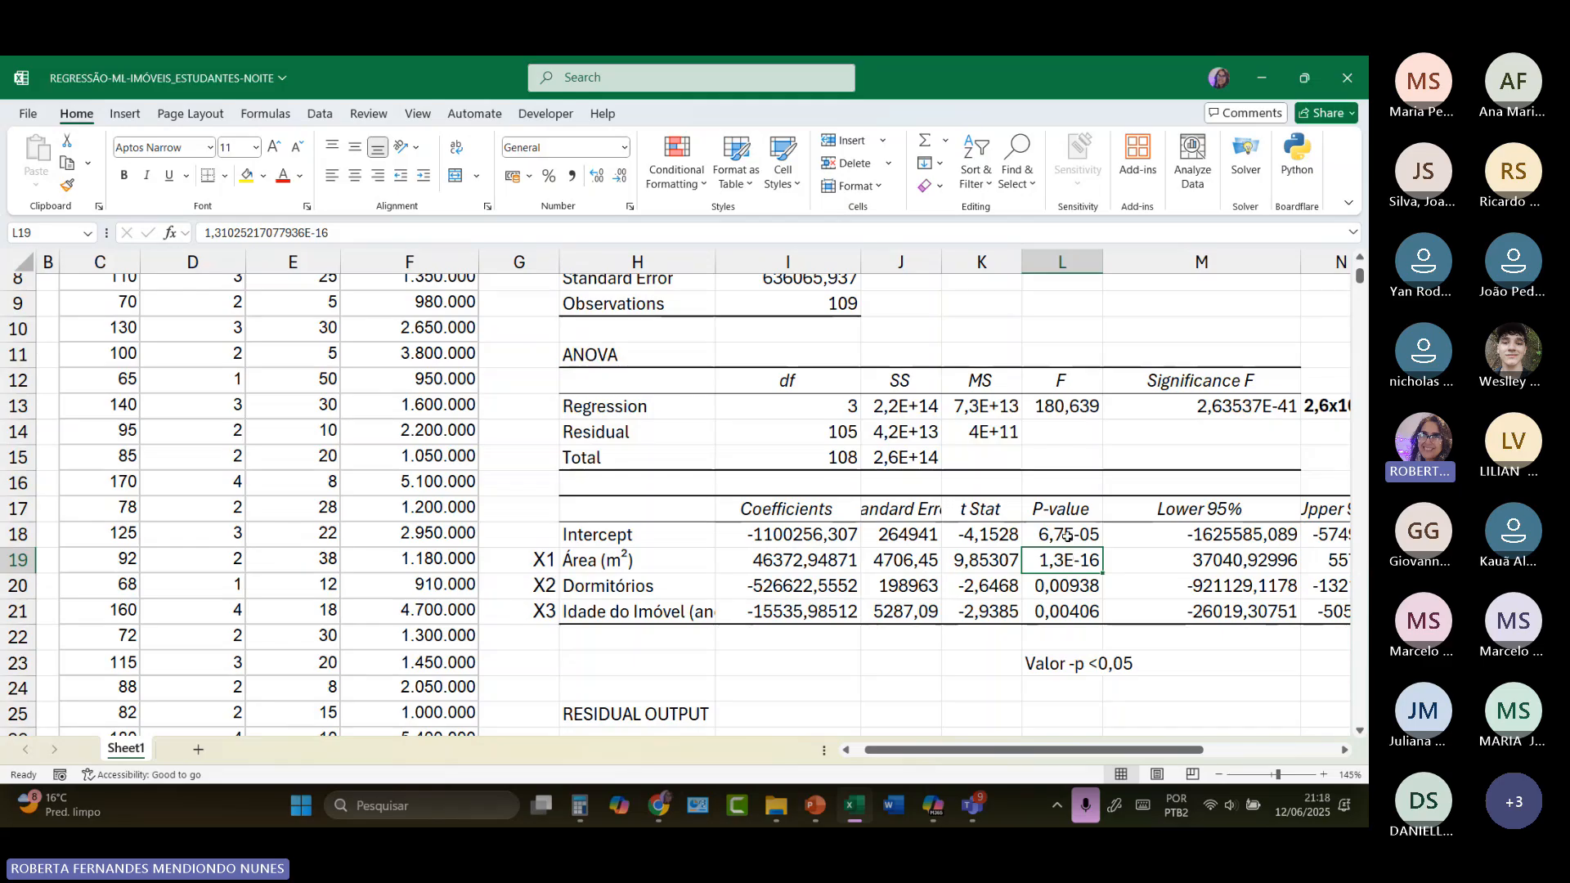
pyautogui.click(1067, 535)
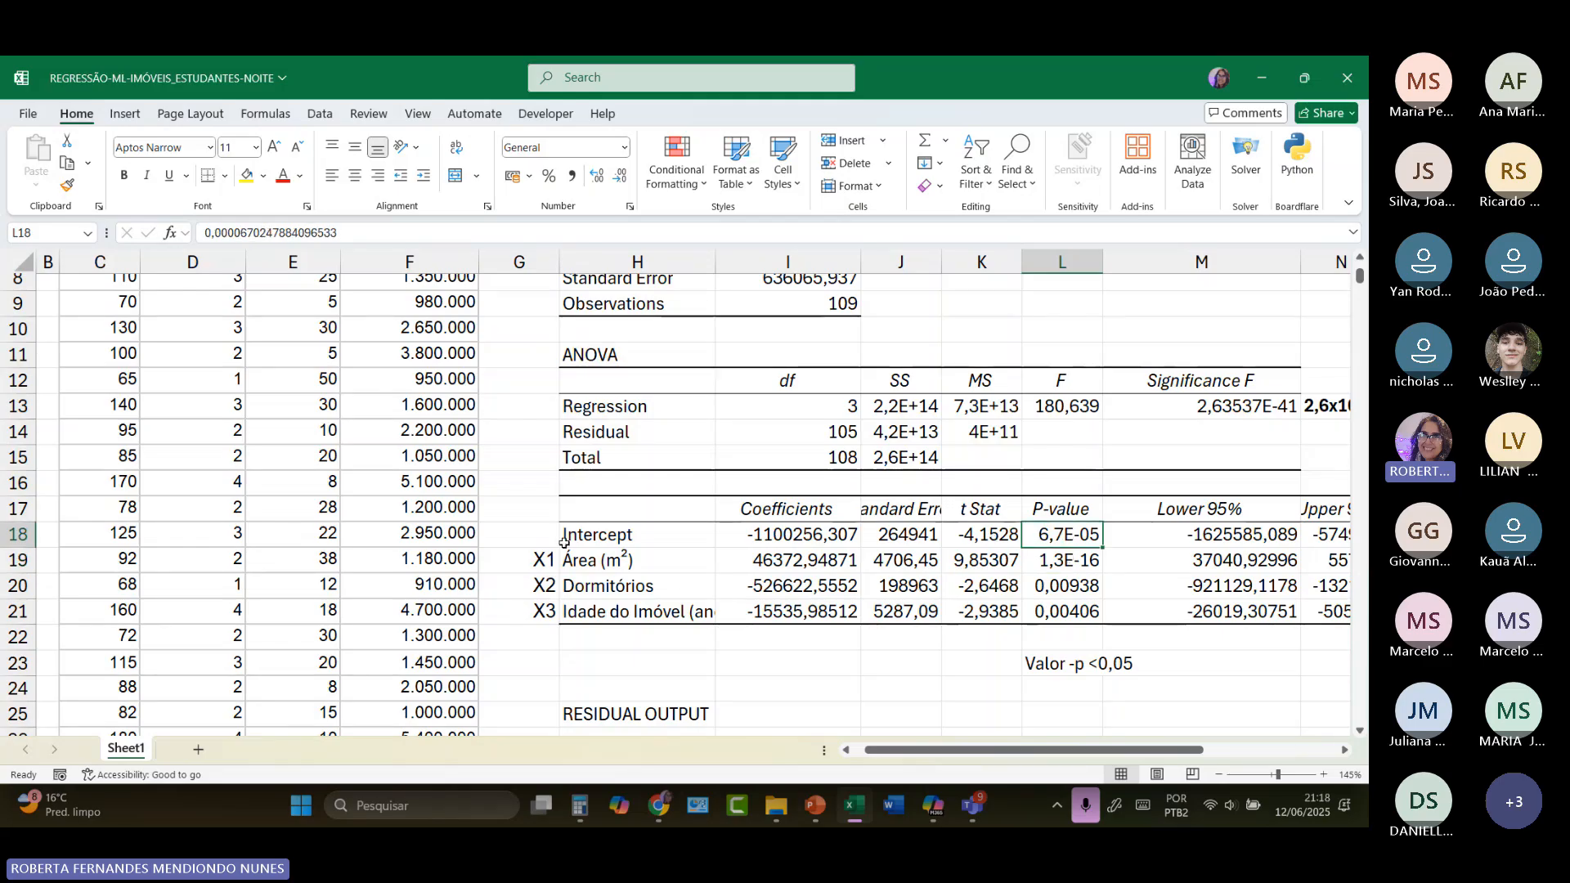
pyautogui.click(613, 538)
pyautogui.click(1061, 560)
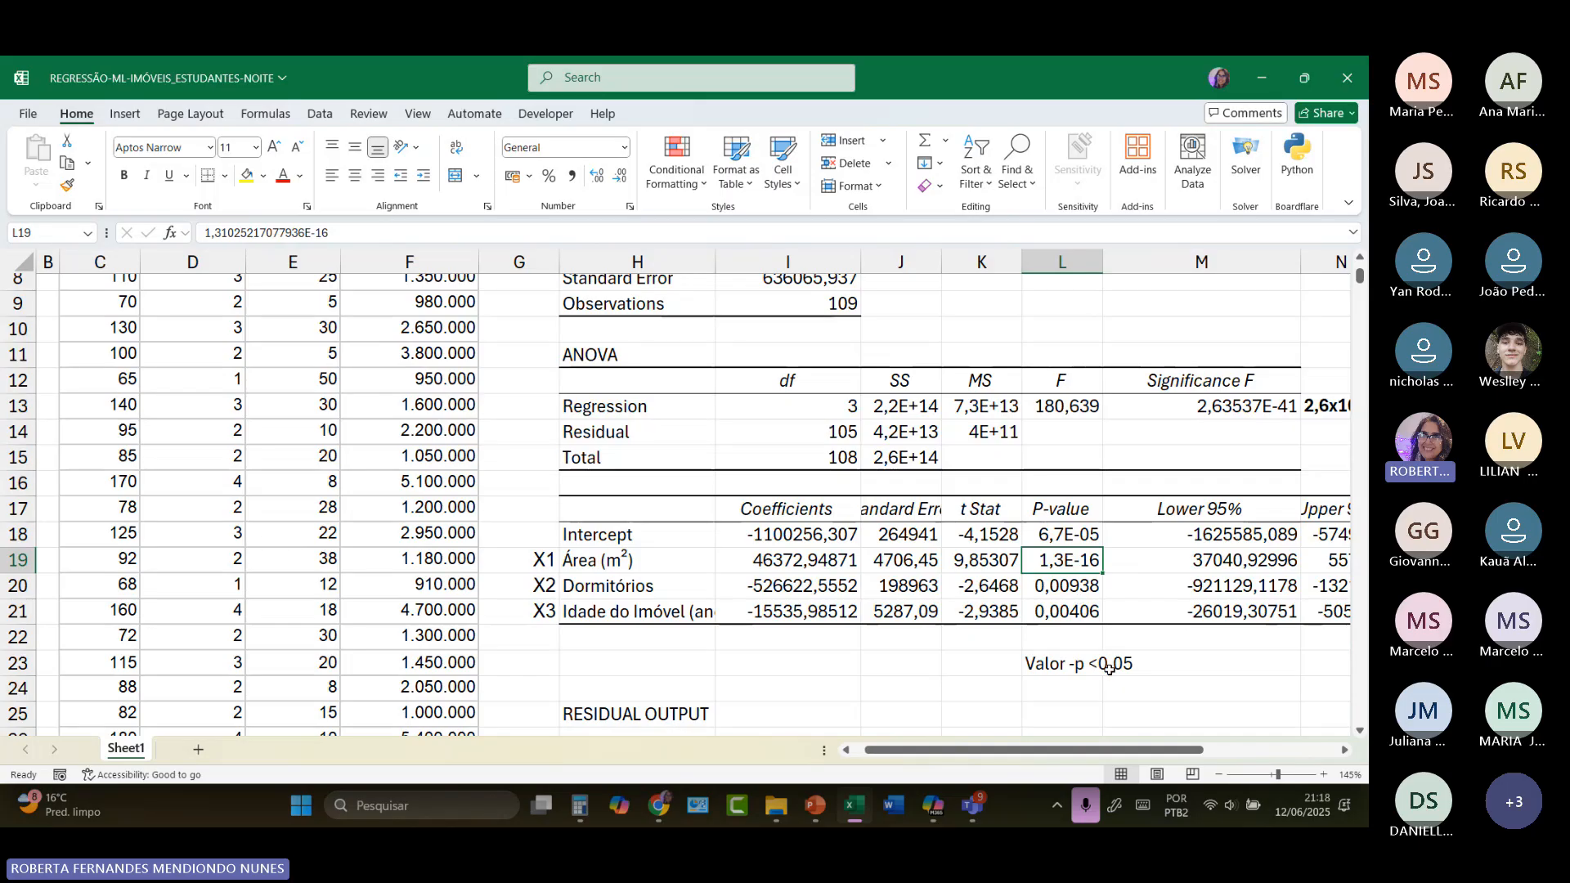
pyautogui.click(624, 564)
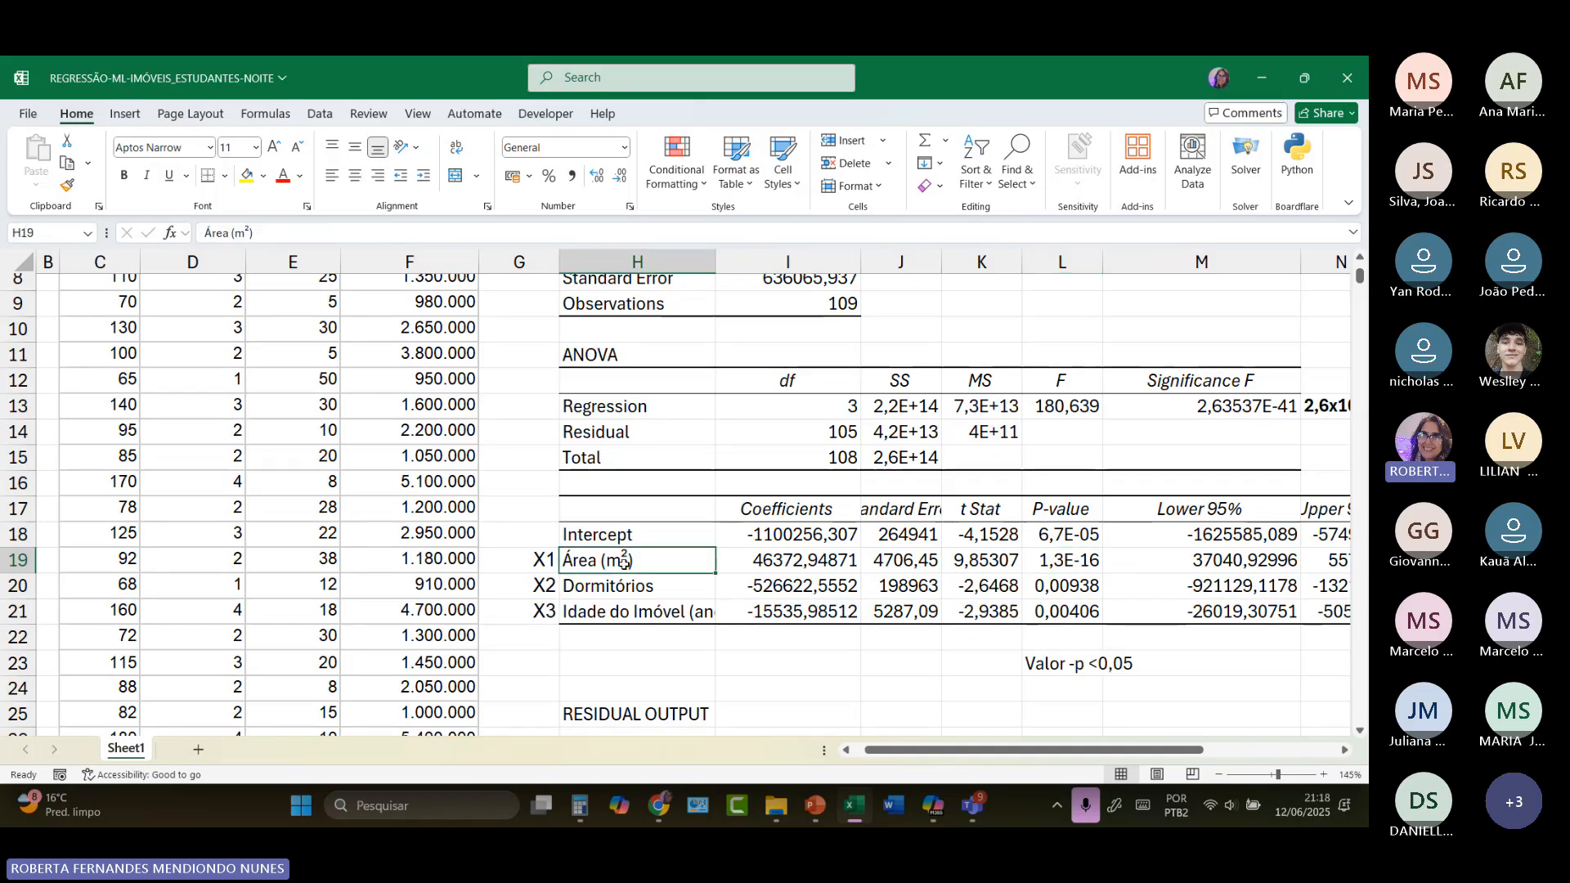
pyautogui.click(1089, 589)
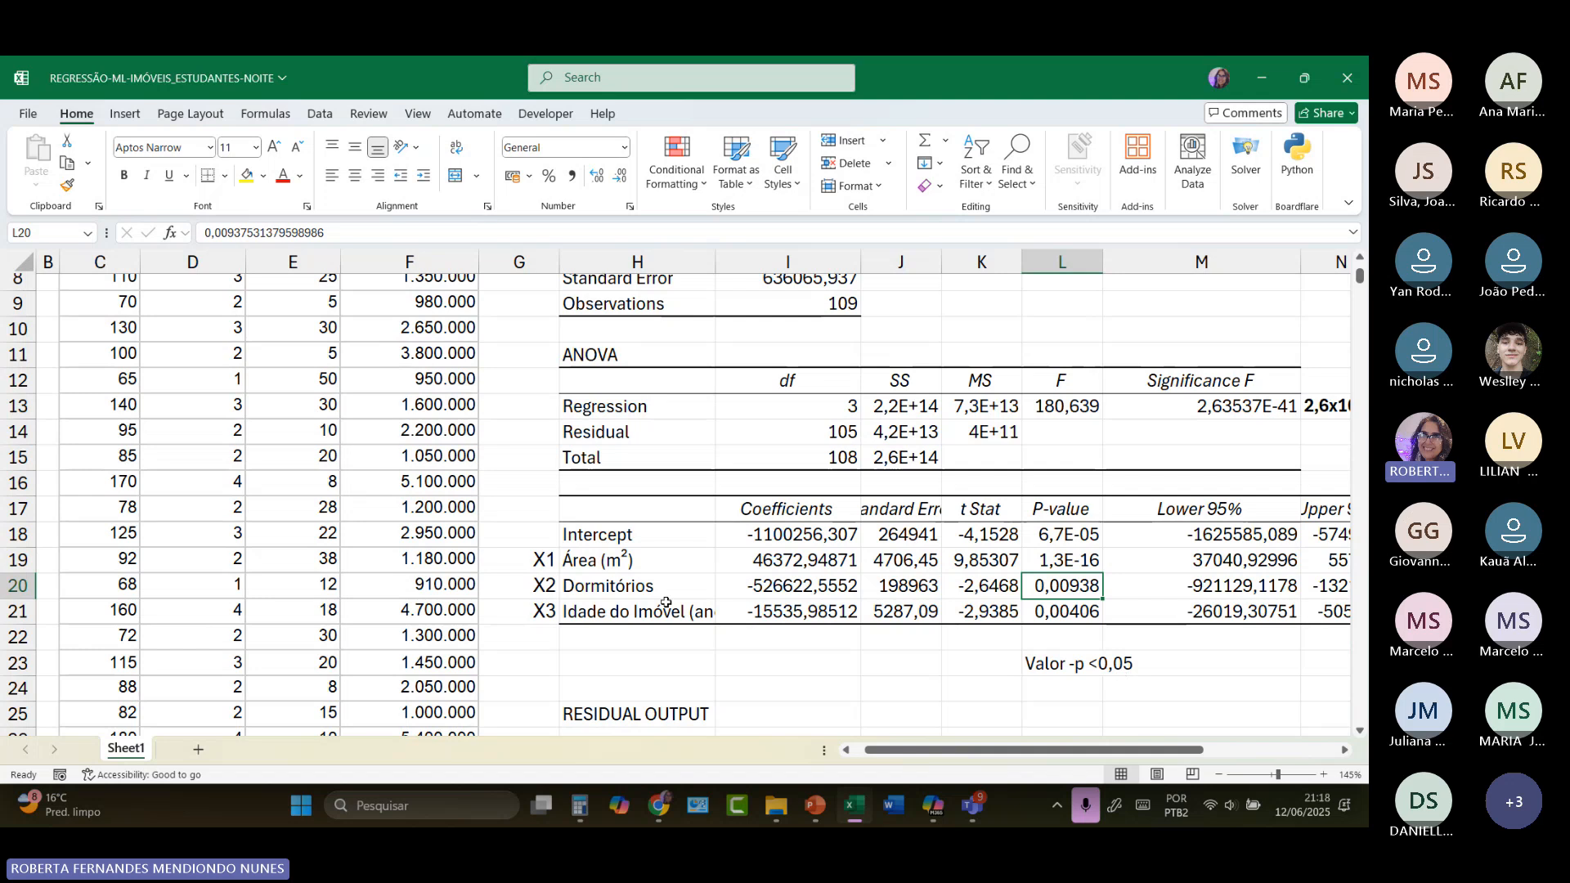
pyautogui.click(641, 587)
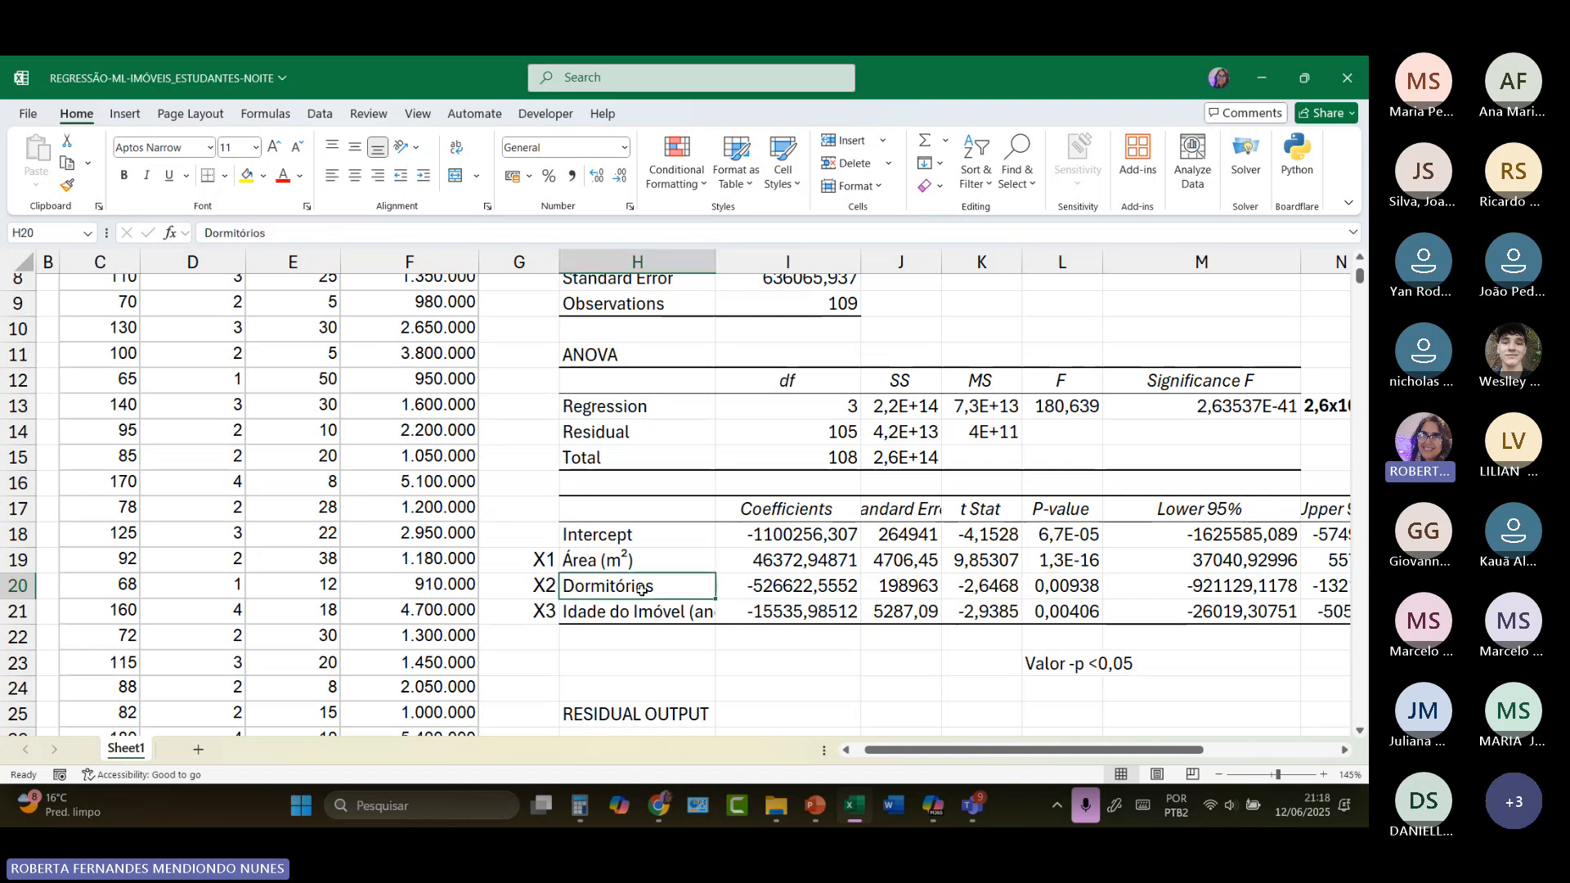
pyautogui.click(1078, 614)
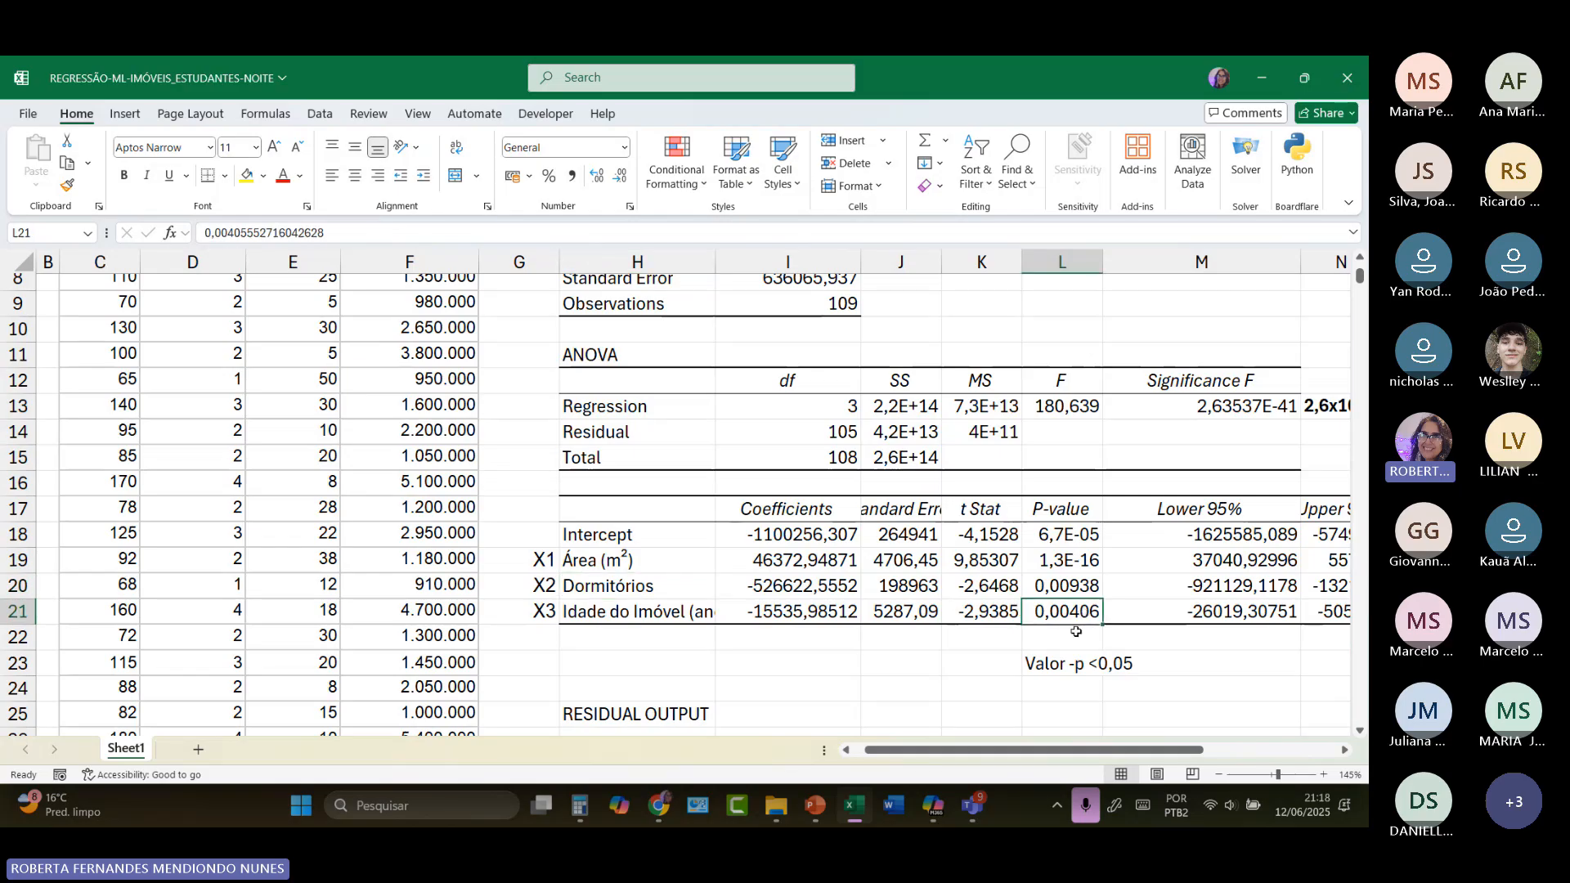
pyautogui.click(1119, 668)
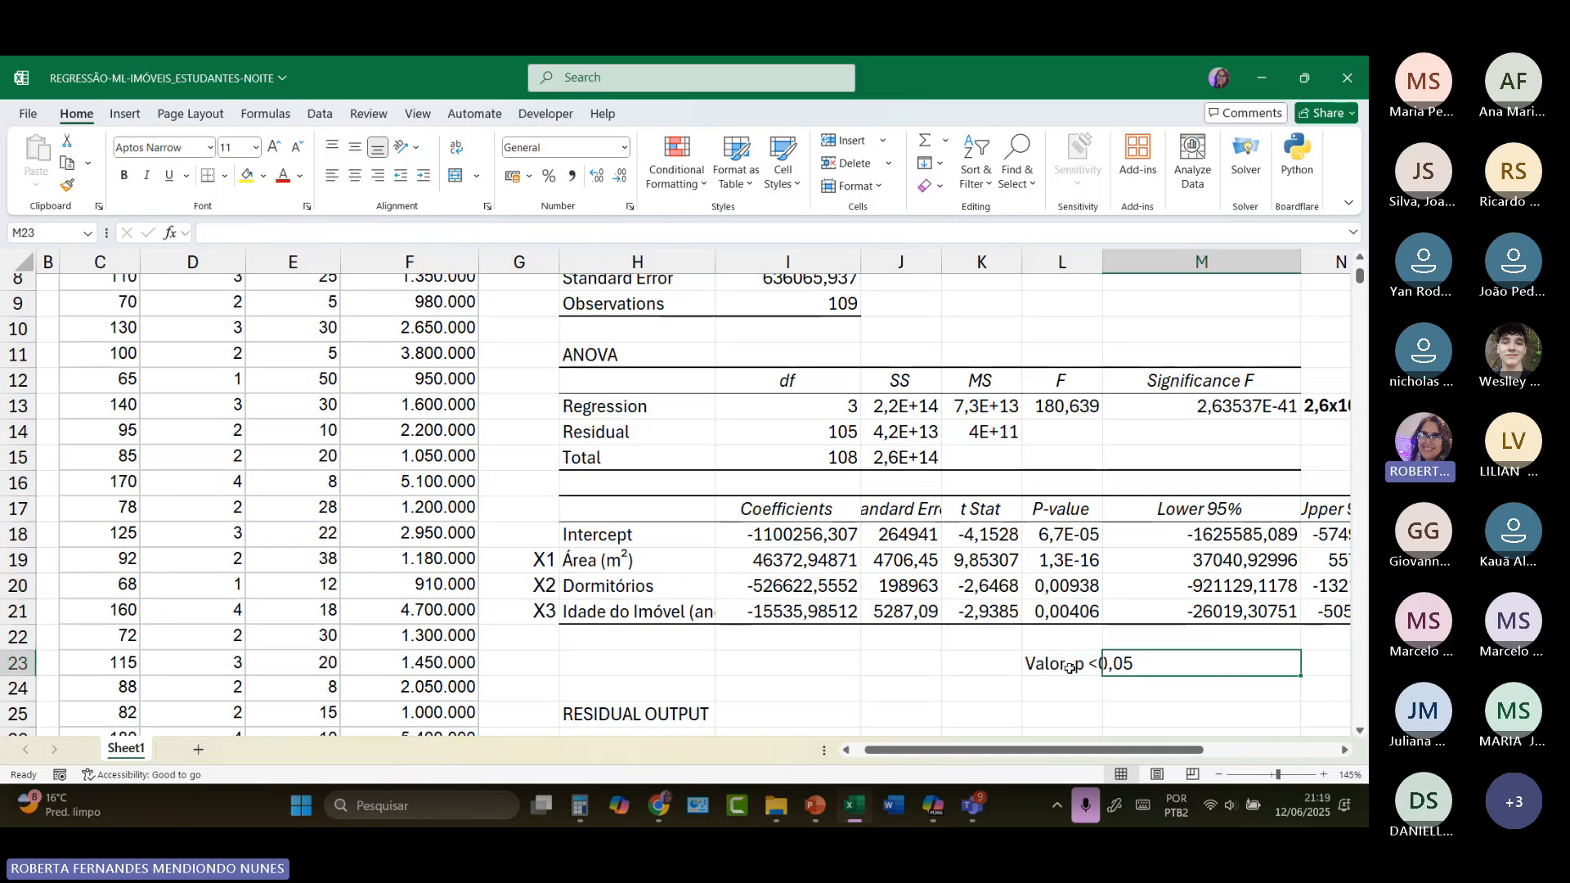
pyautogui.click(659, 609)
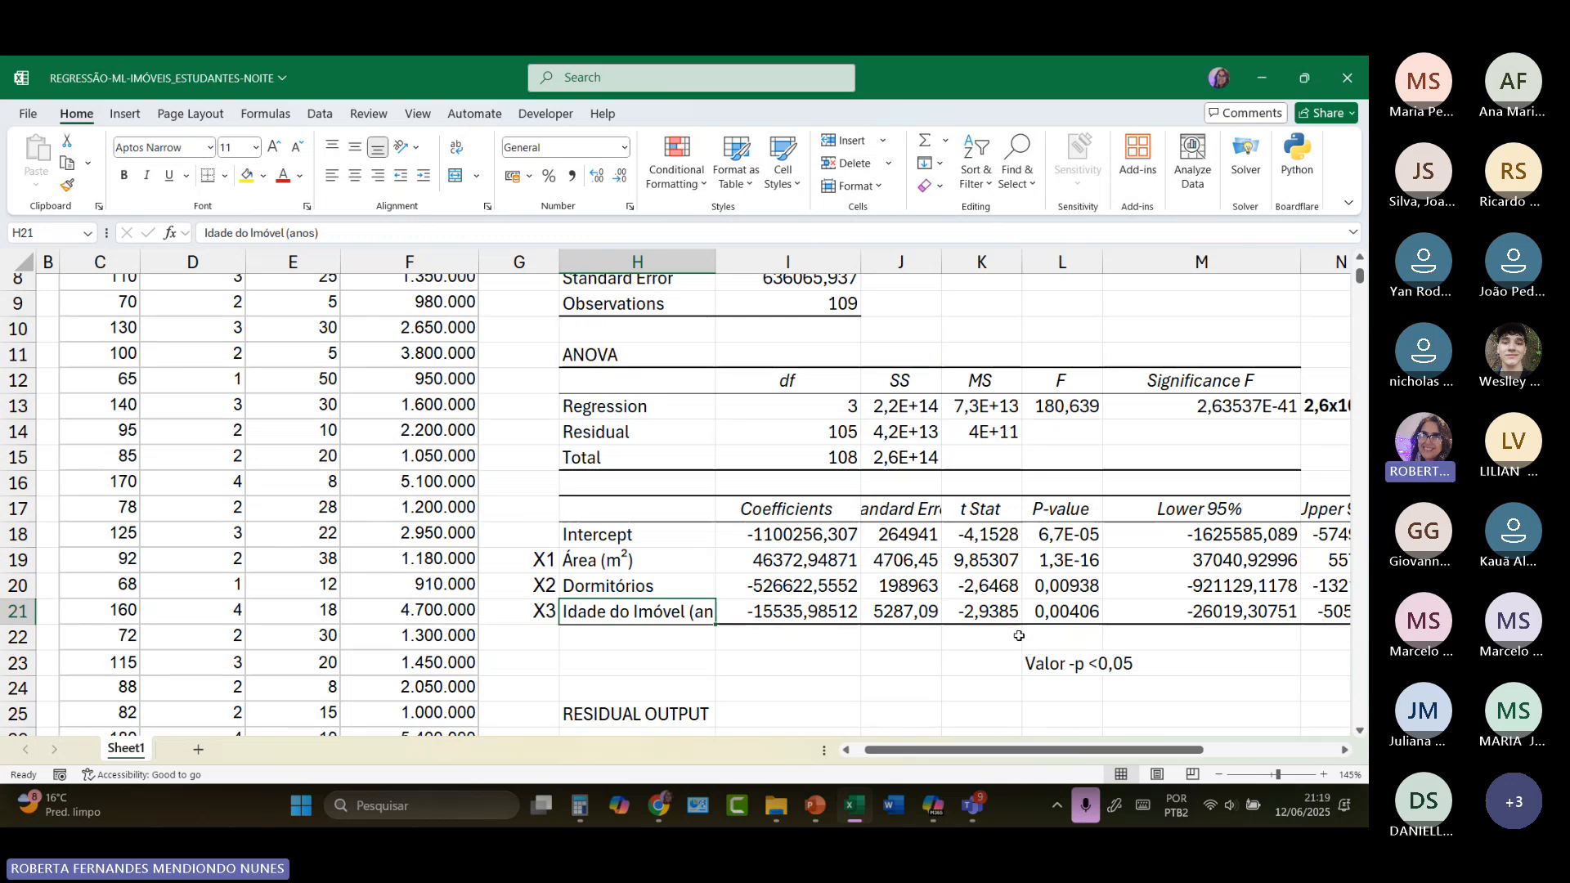
# Step: Widen columns I and J to show more of the predicted property value and residuals in the residual output
pyautogui.scroll(-3, 919, 685)
pyautogui.scroll(-1, 919, 685)
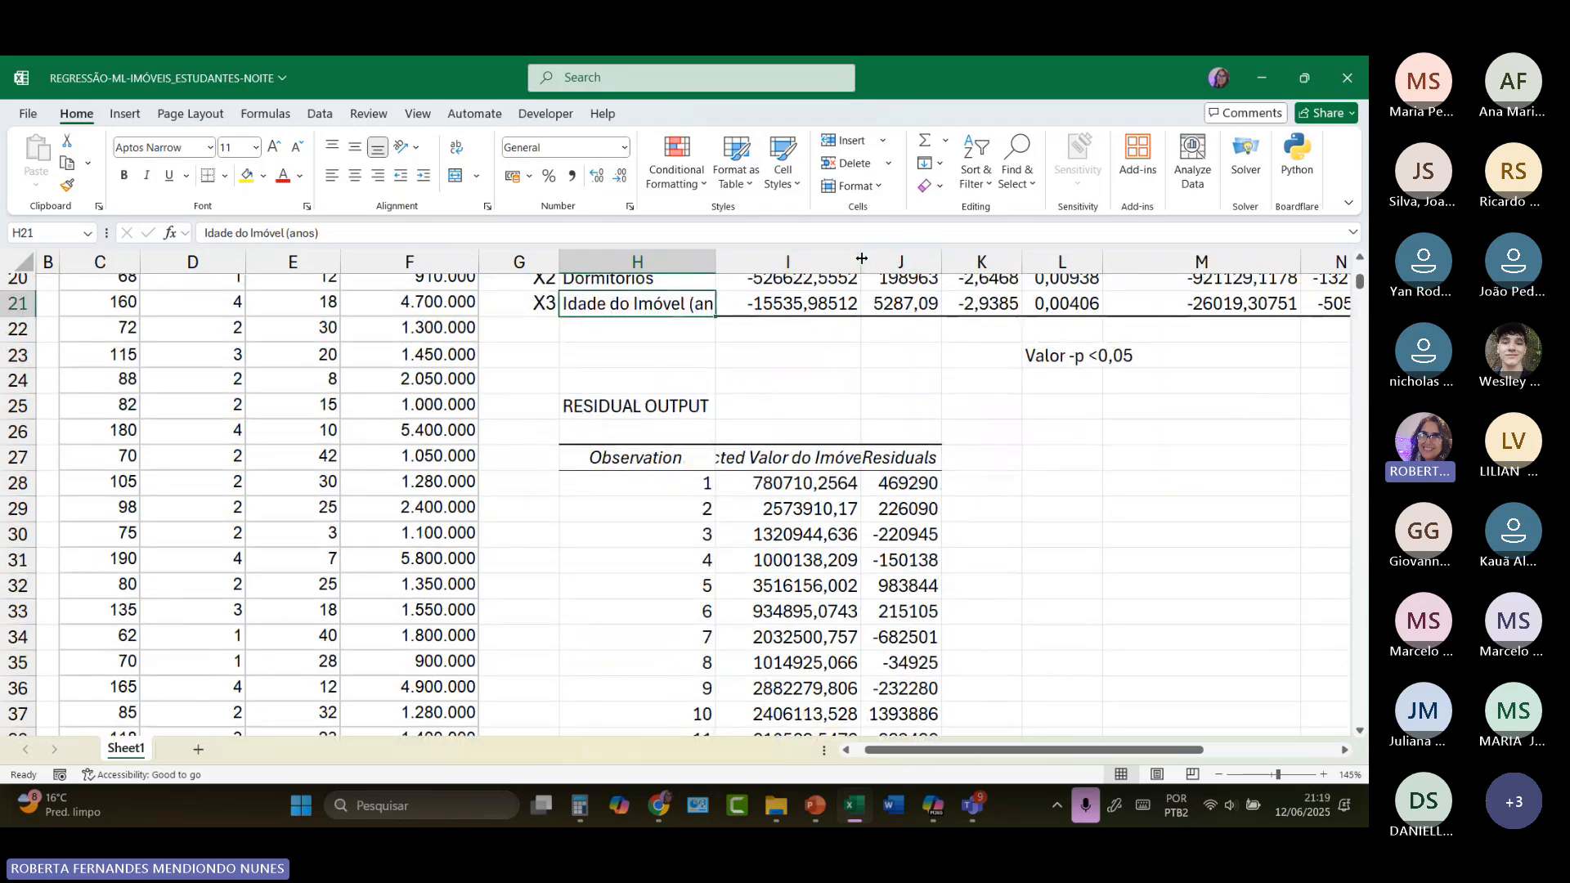
pyautogui.moveTo(861, 262); pyautogui.dragTo(1065, 254)
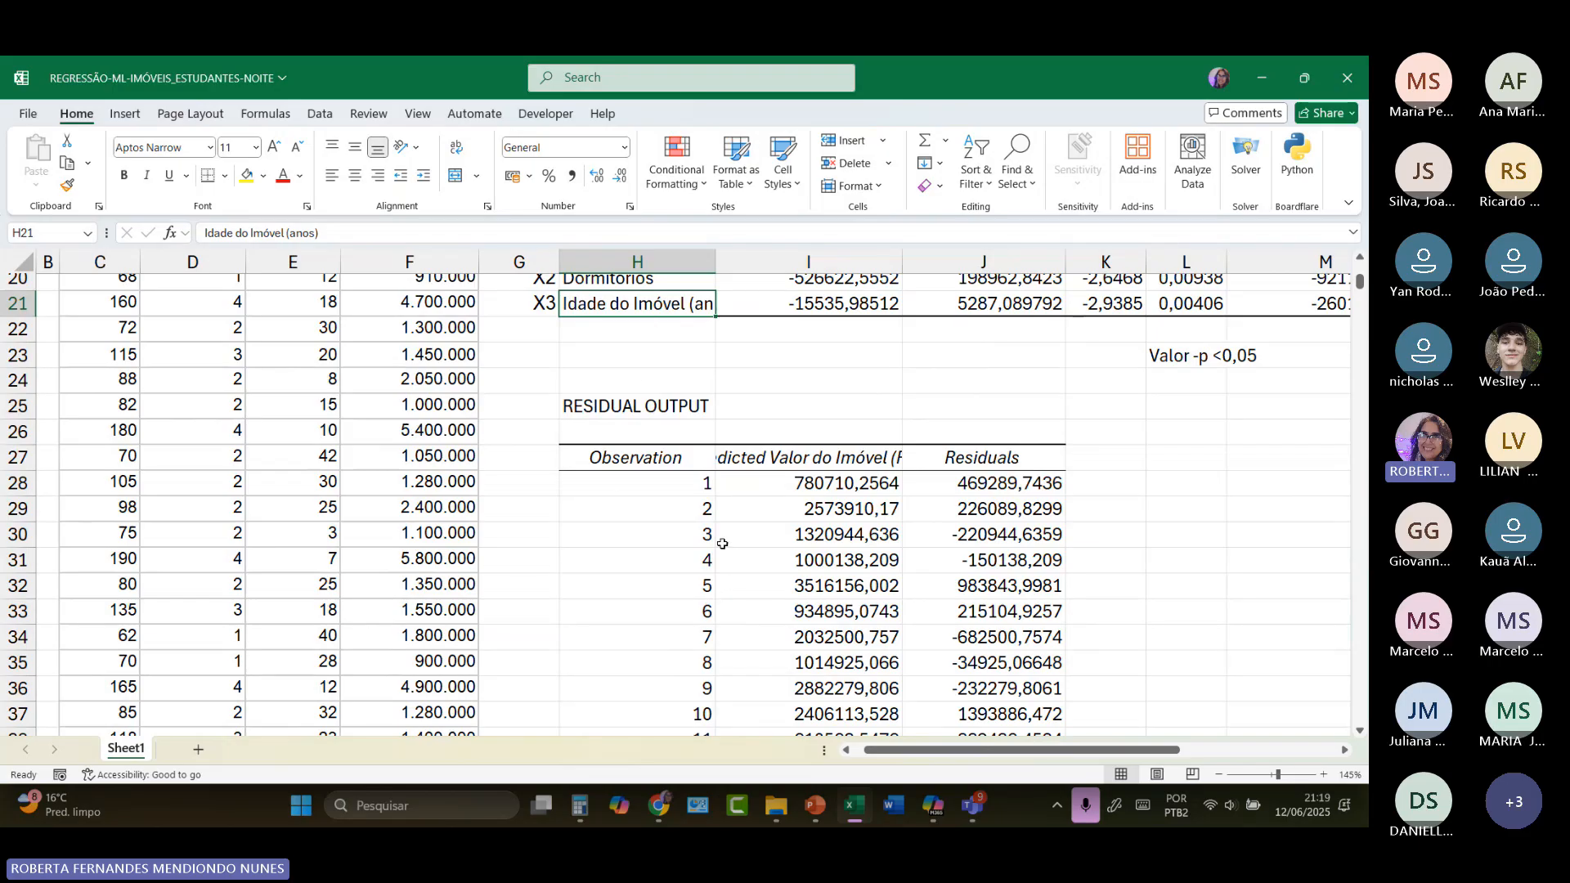
# Step: Review the regression statistics, including R Square, the ANOVA significance and the 95% confidence limits of the coefficients
pyautogui.scroll(6, 722, 544)
pyautogui.scroll(1, 722, 543)
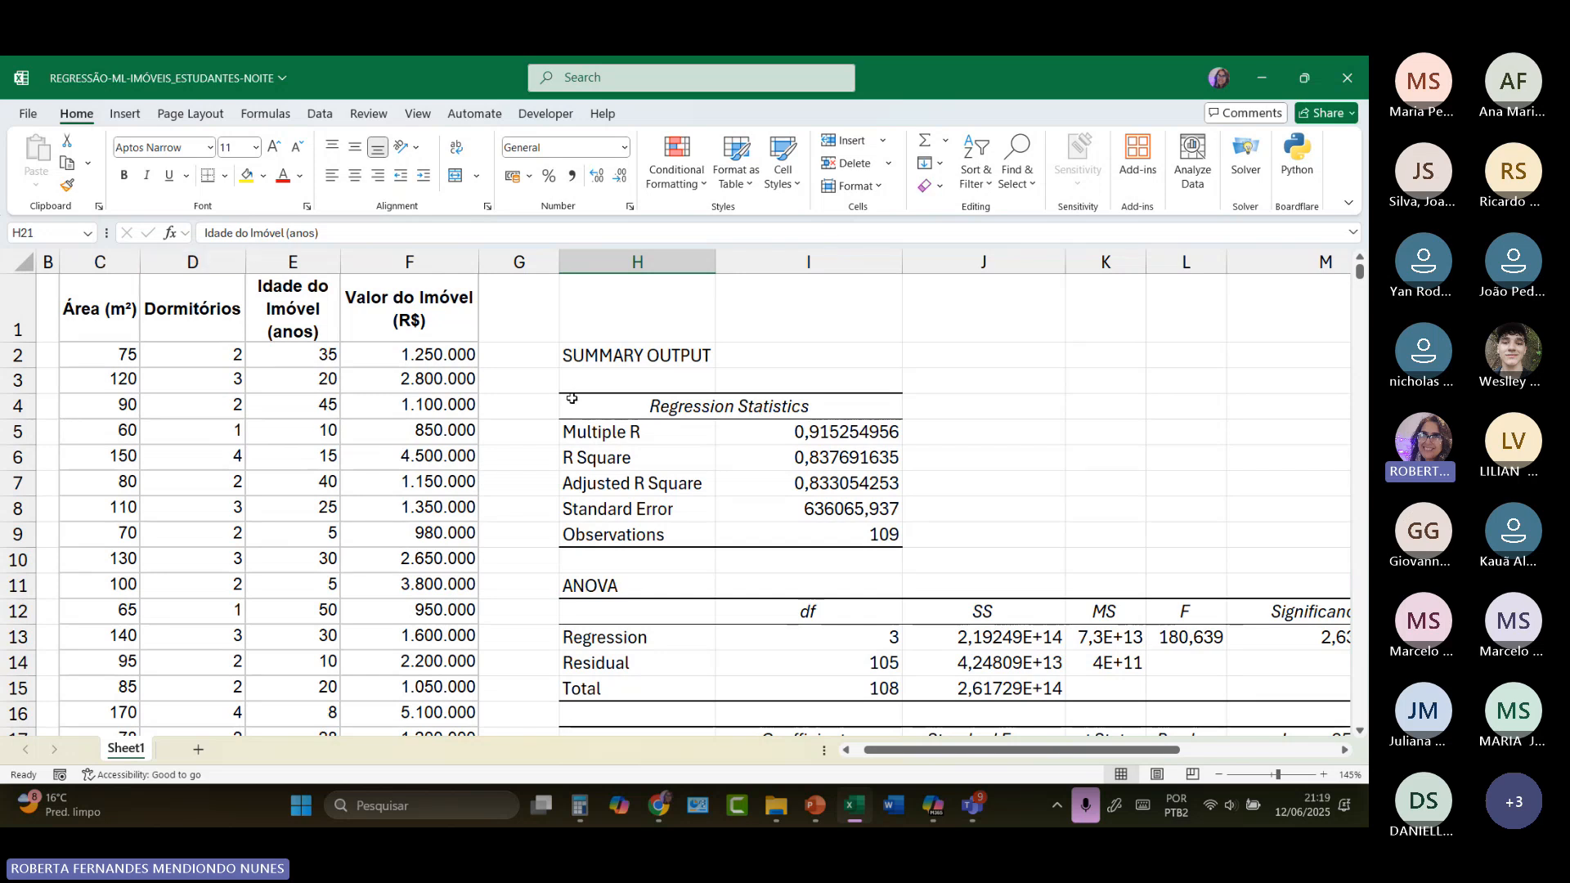
pyautogui.scroll(-4, 757, 502)
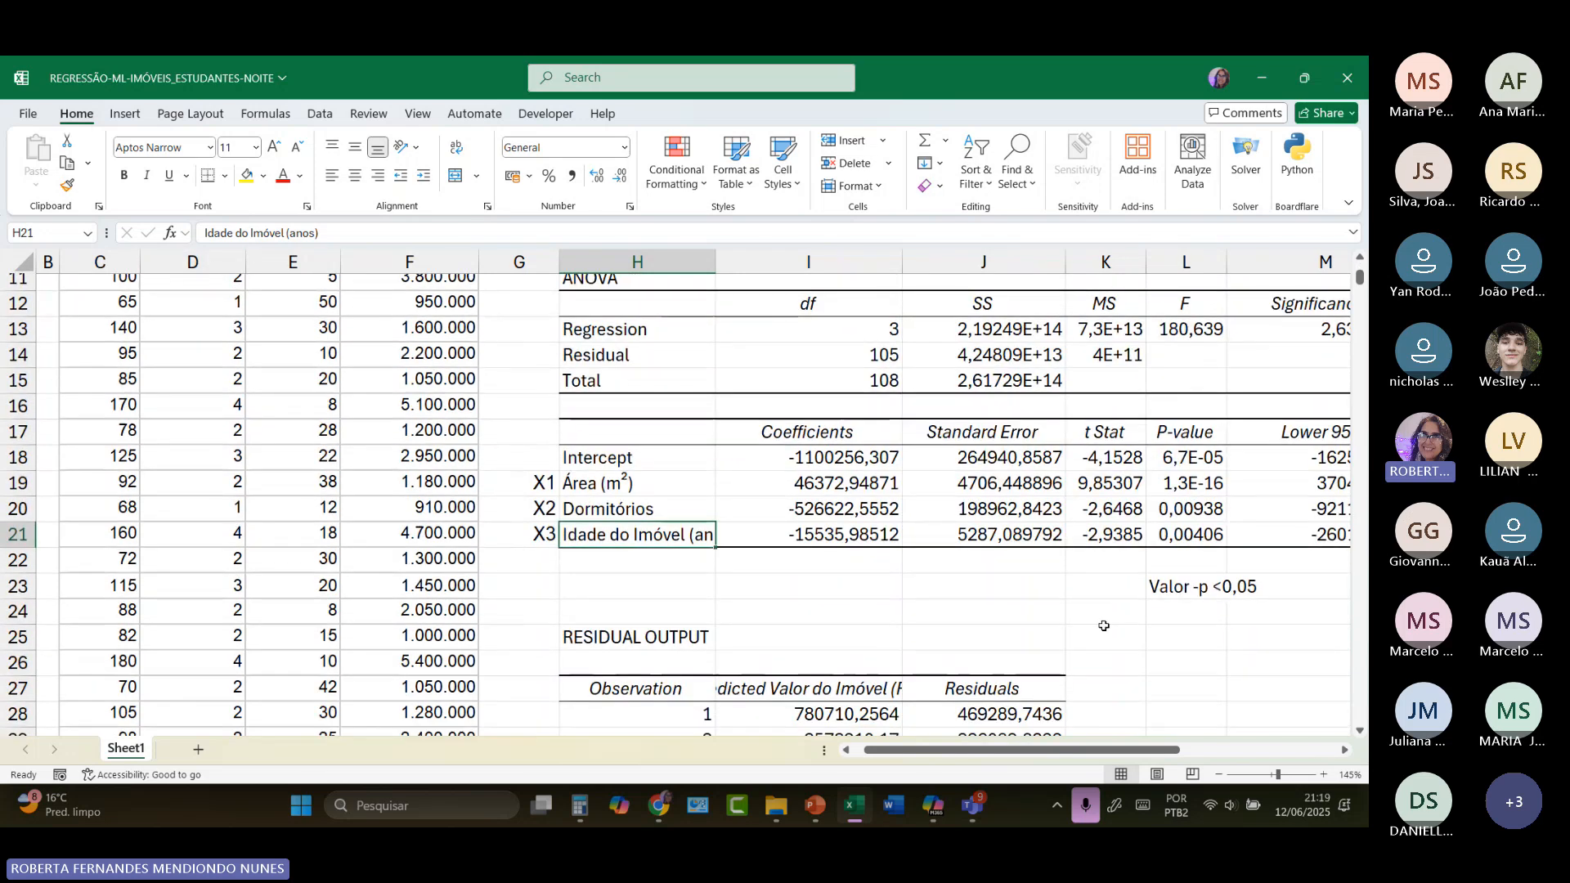
pyautogui.scroll(3, 1093, 670)
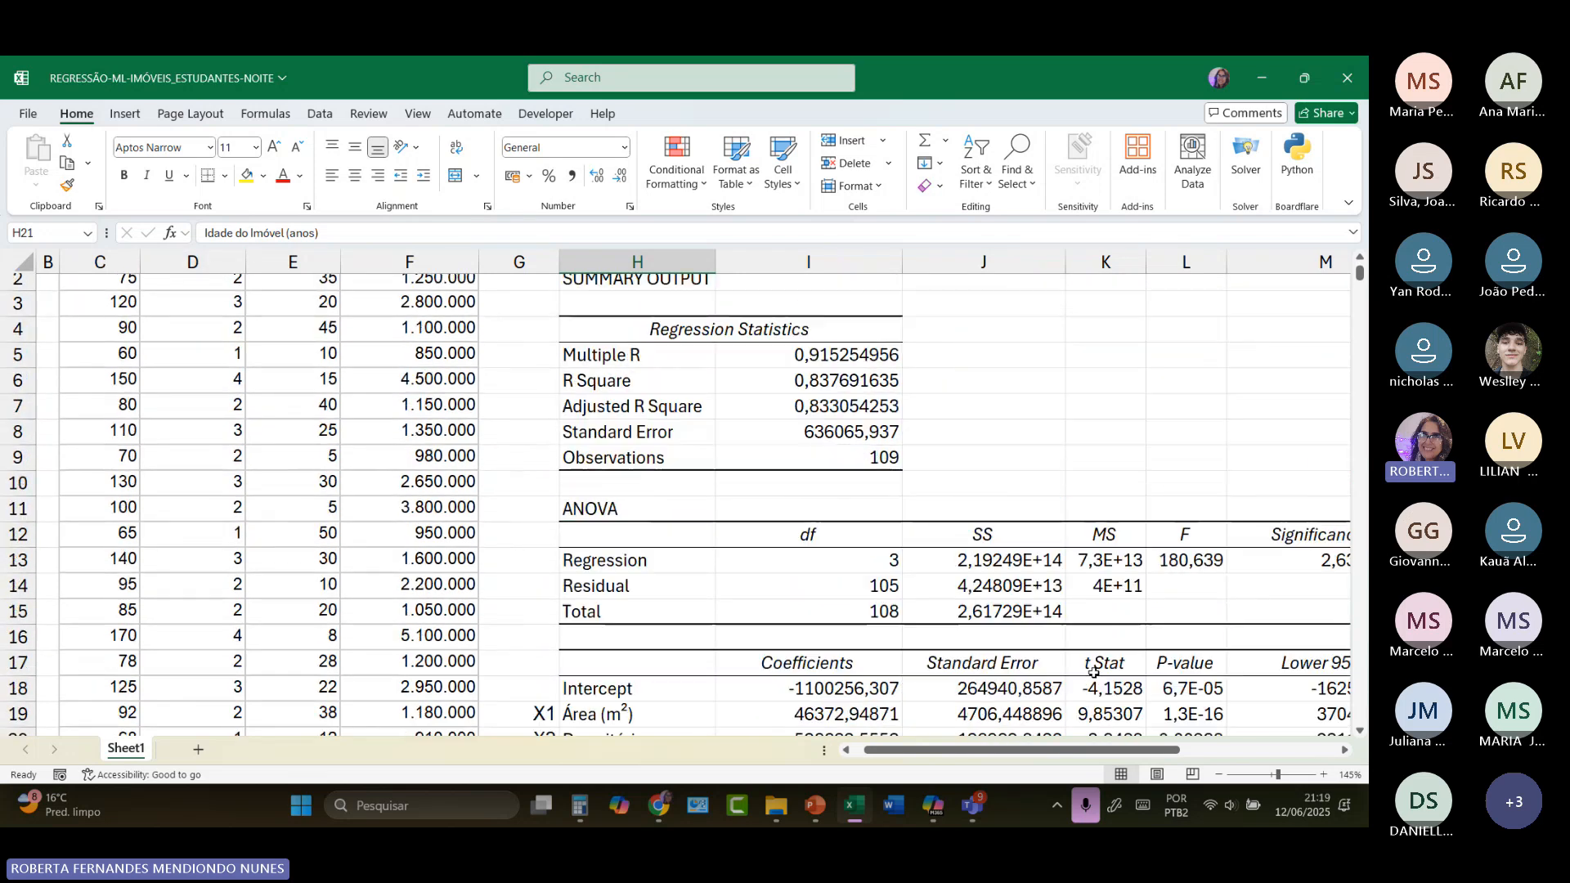
pyautogui.click(680, 382)
pyautogui.hscroll(2, 922, 747)
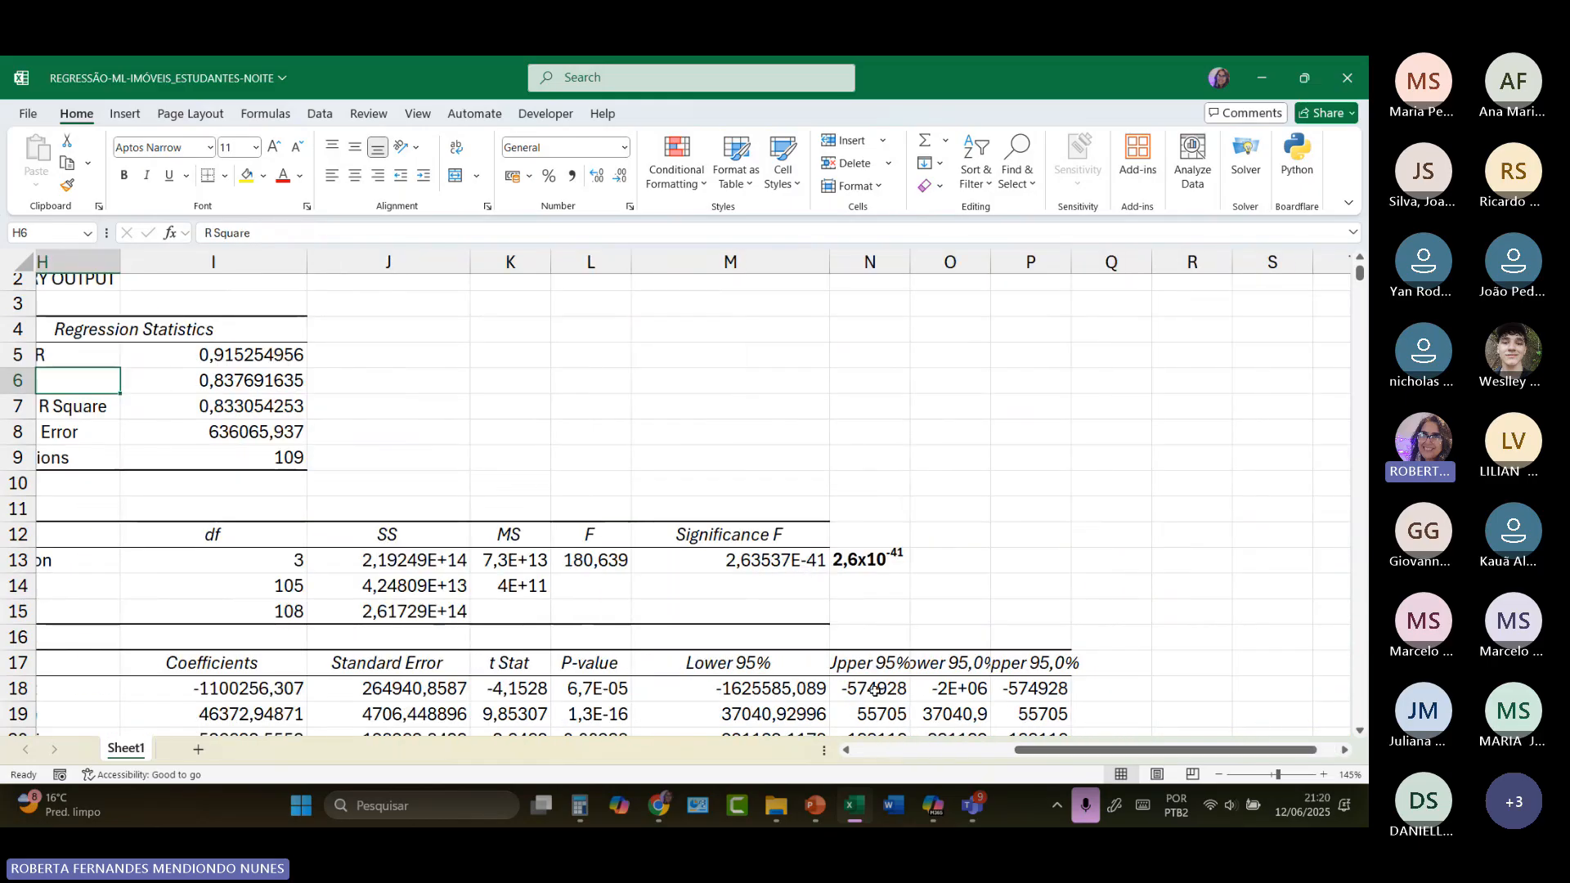
pyautogui.scroll(-3, 875, 660)
pyautogui.scroll(-1, 876, 660)
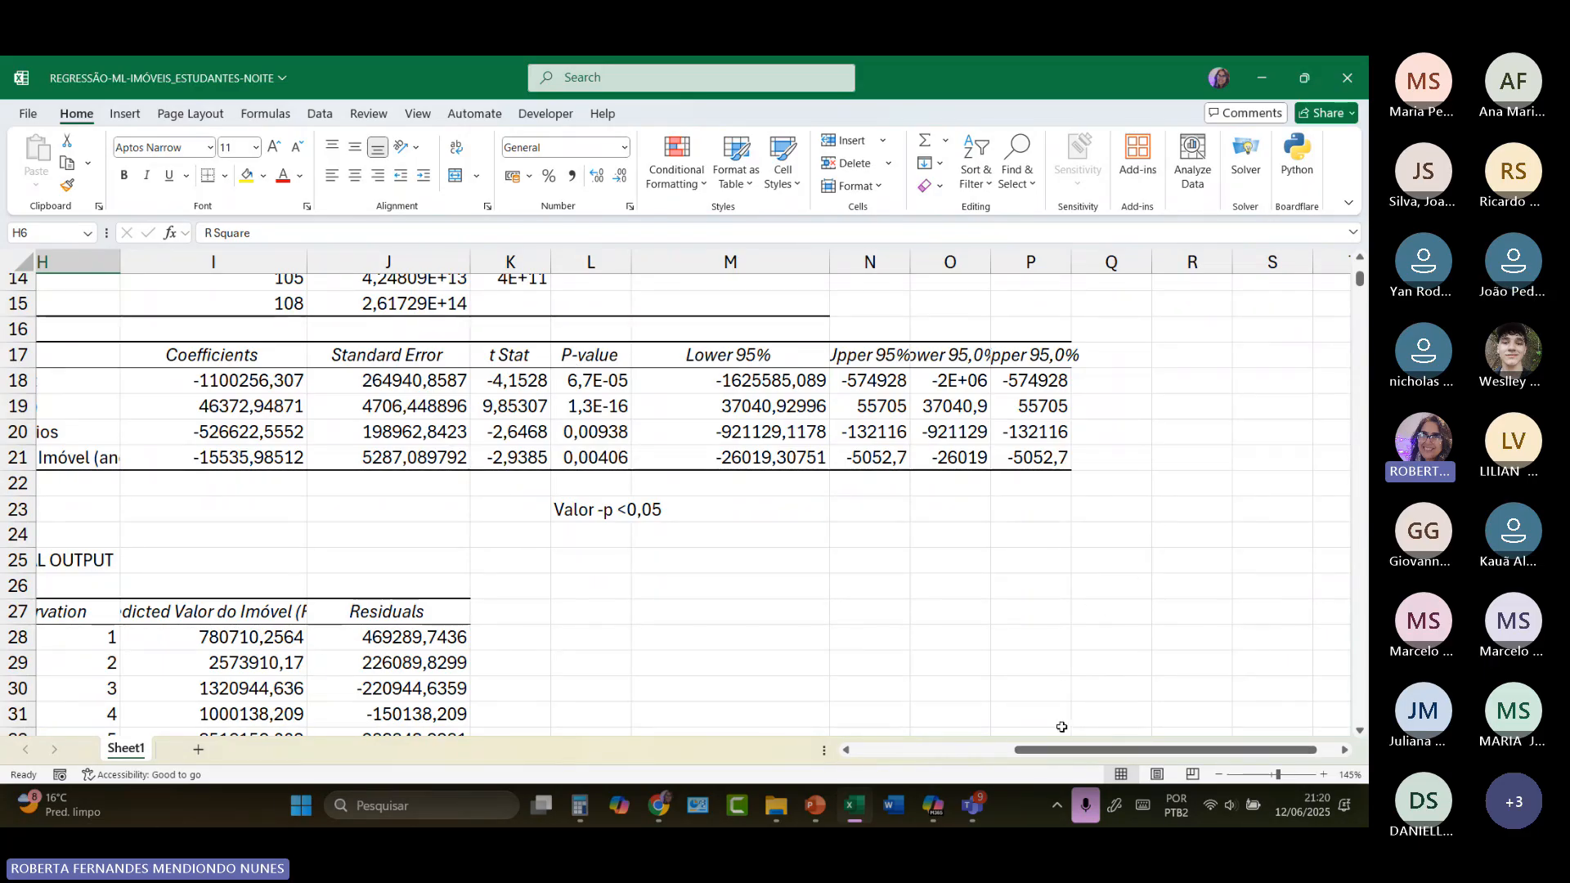
pyautogui.moveTo(1061, 756); pyautogui.dragTo(900, 754)
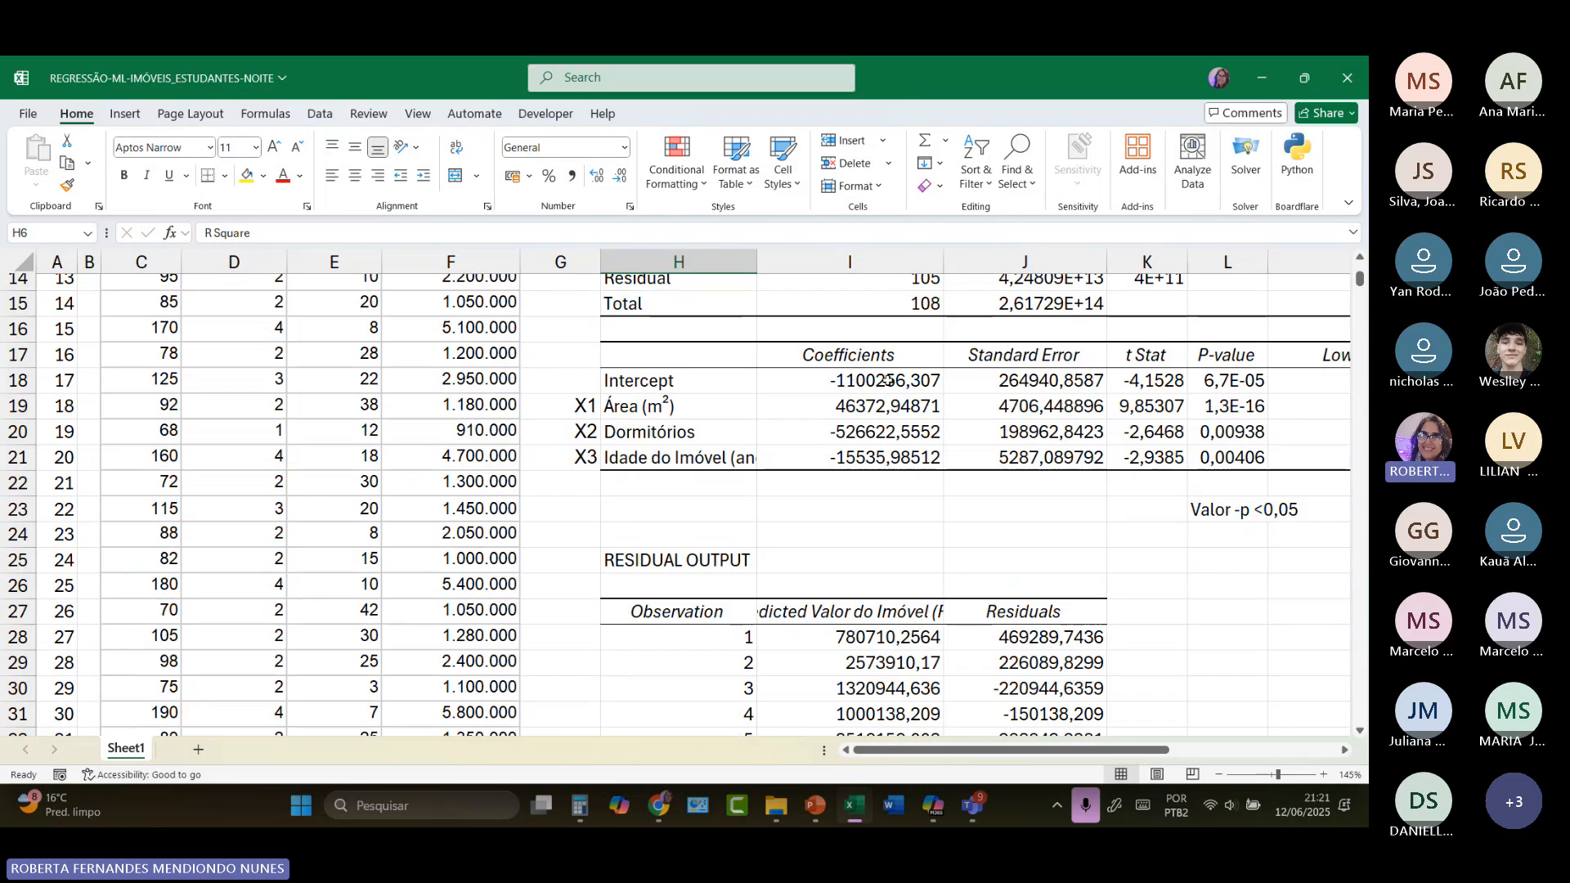
# Step: Examine the sign and size of the intercept, area, bedrooms and property age coefficients in I18:I21
pyautogui.moveTo(883, 382); pyautogui.dragTo(880, 448)
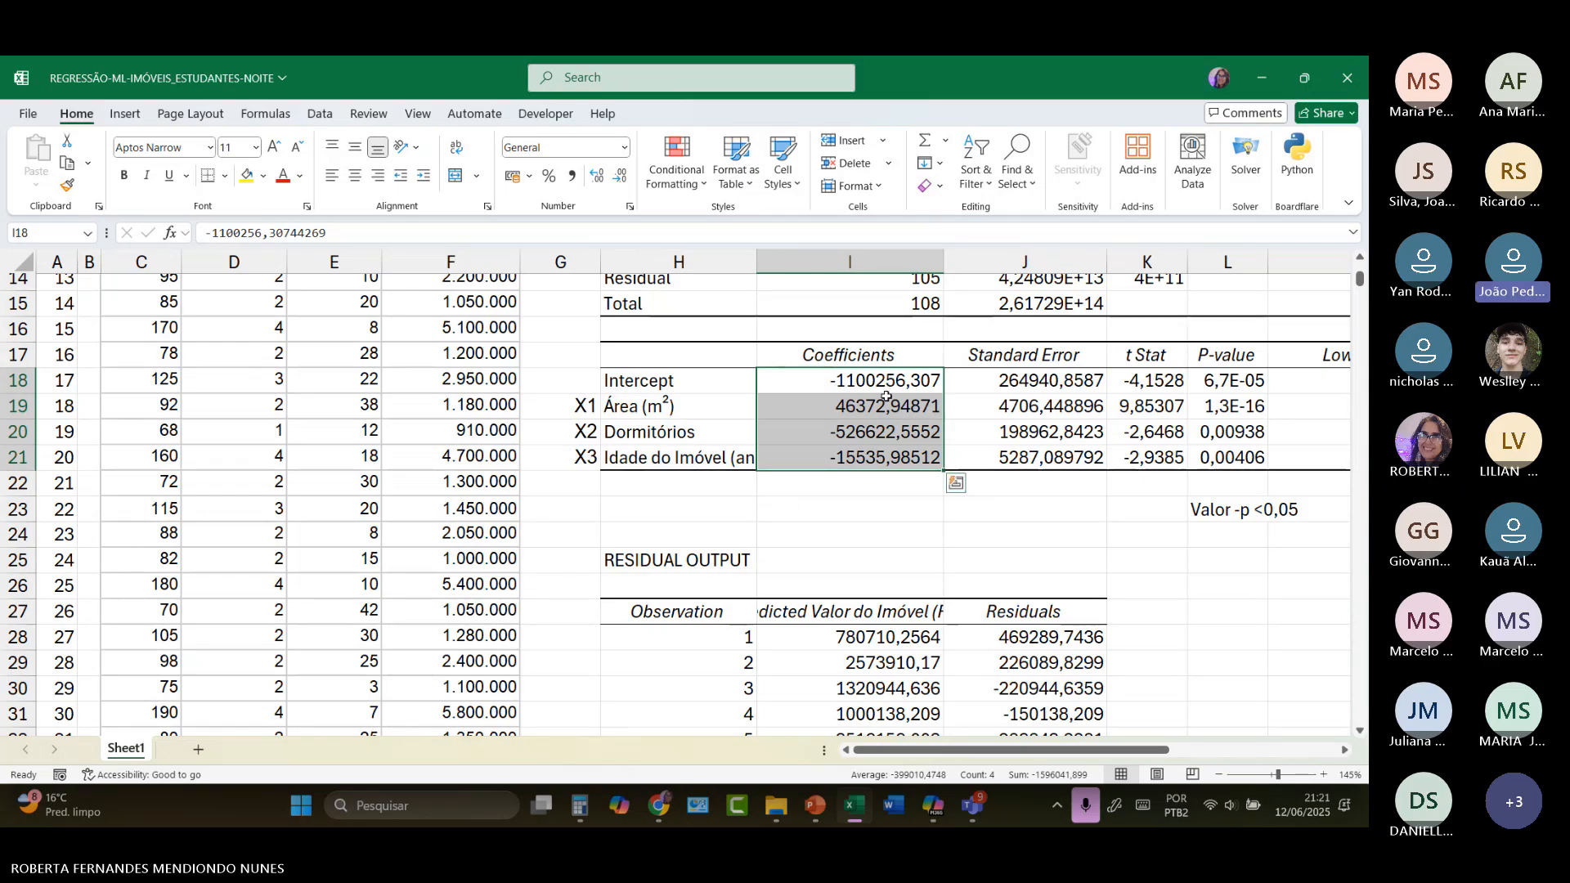
pyautogui.click(867, 463)
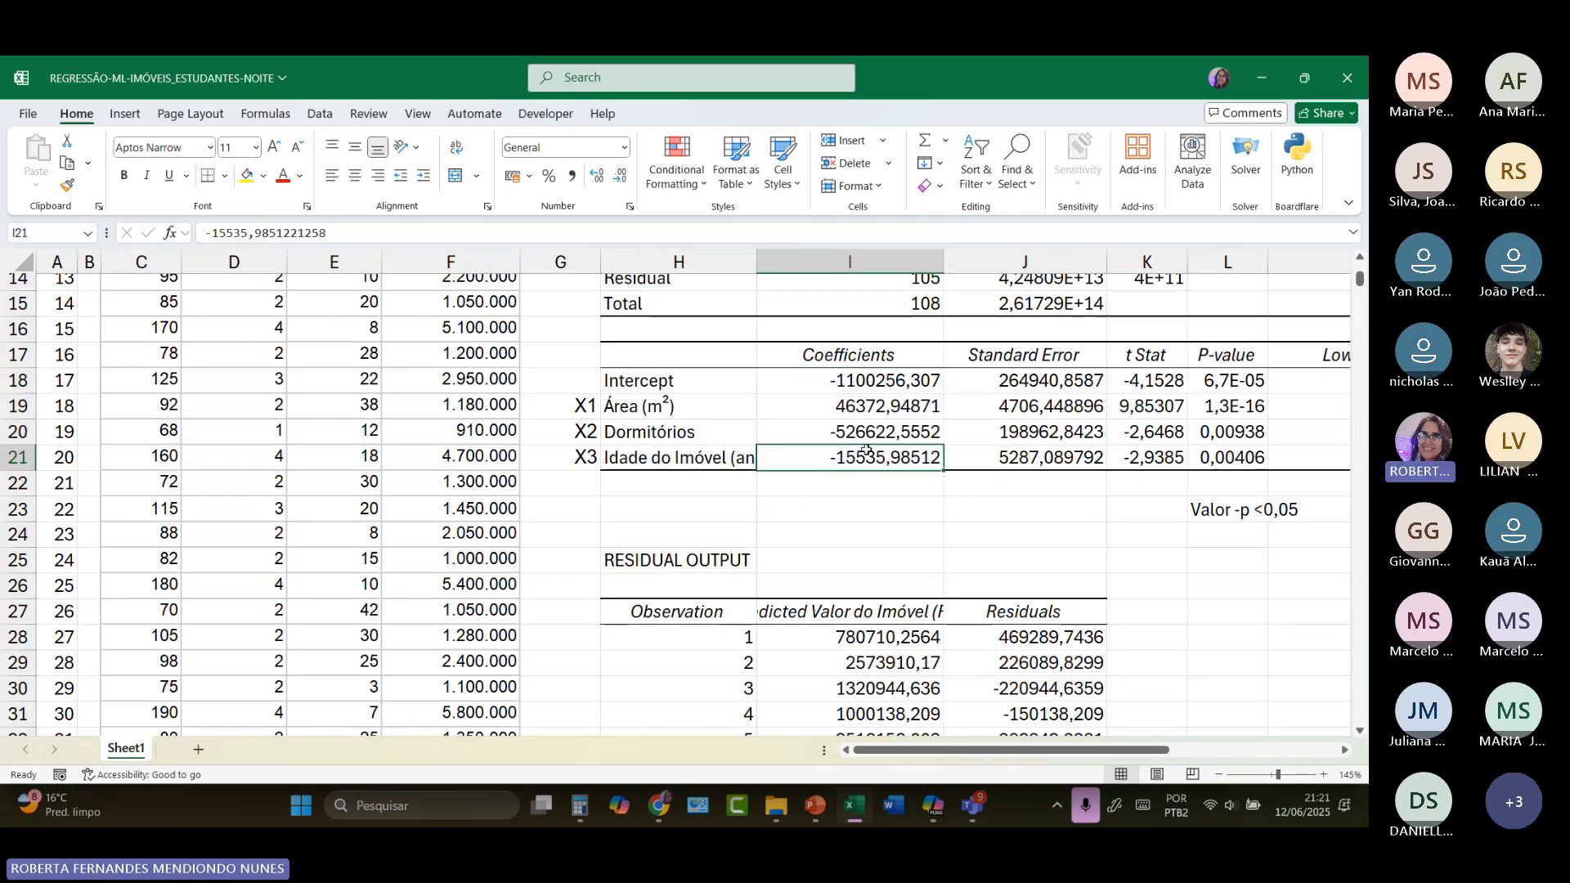
pyautogui.click(863, 432)
pyautogui.click(861, 405)
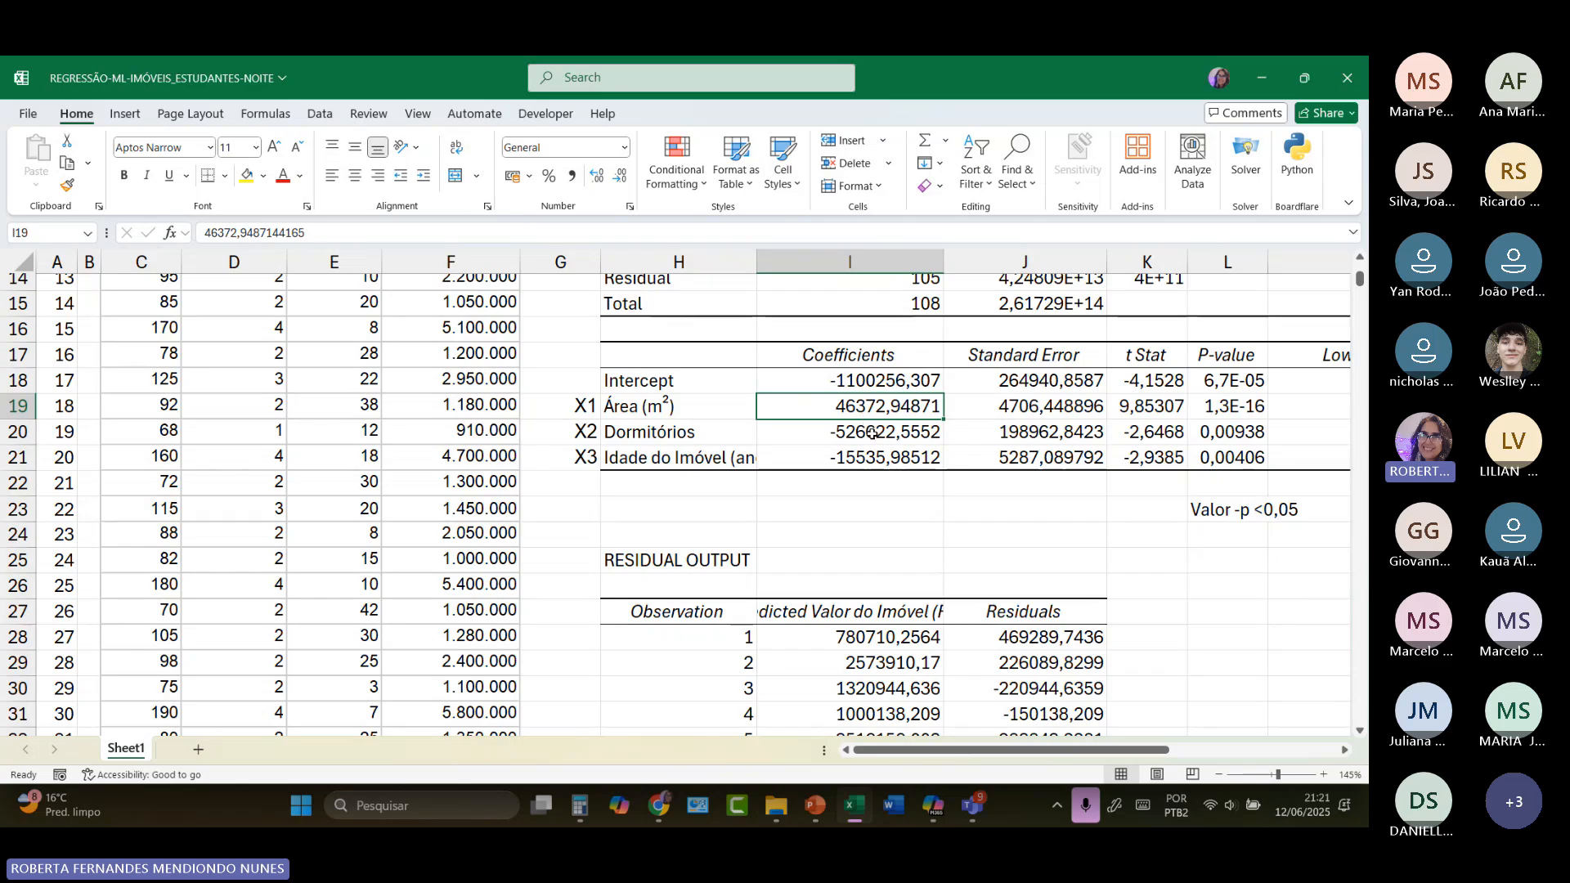
pyautogui.click(872, 433)
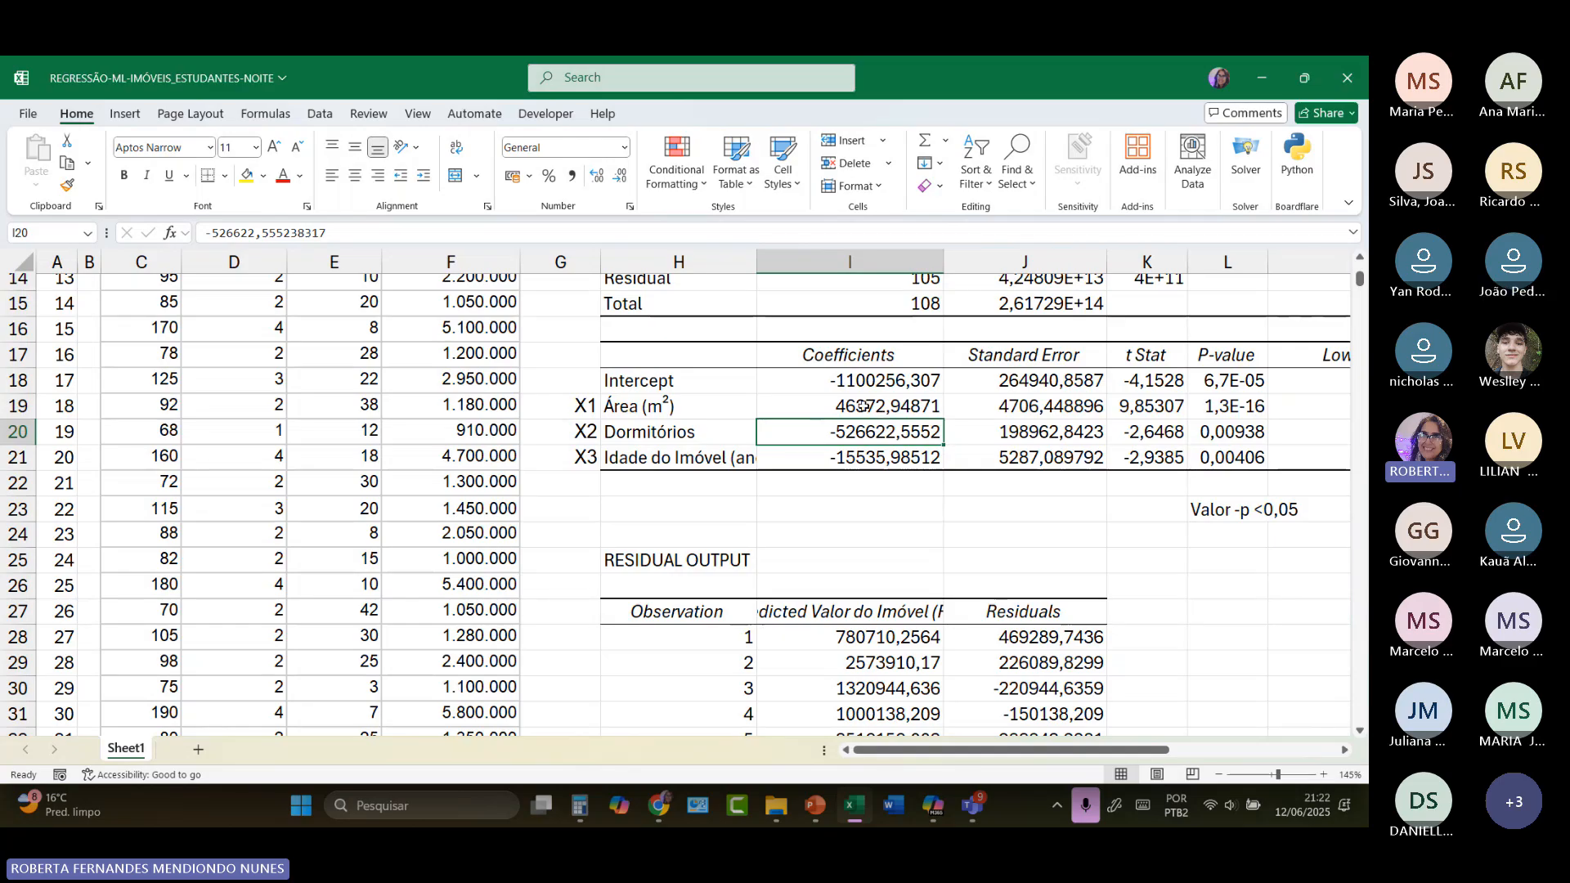
pyautogui.moveTo(865, 427); pyautogui.dragTo(872, 457)
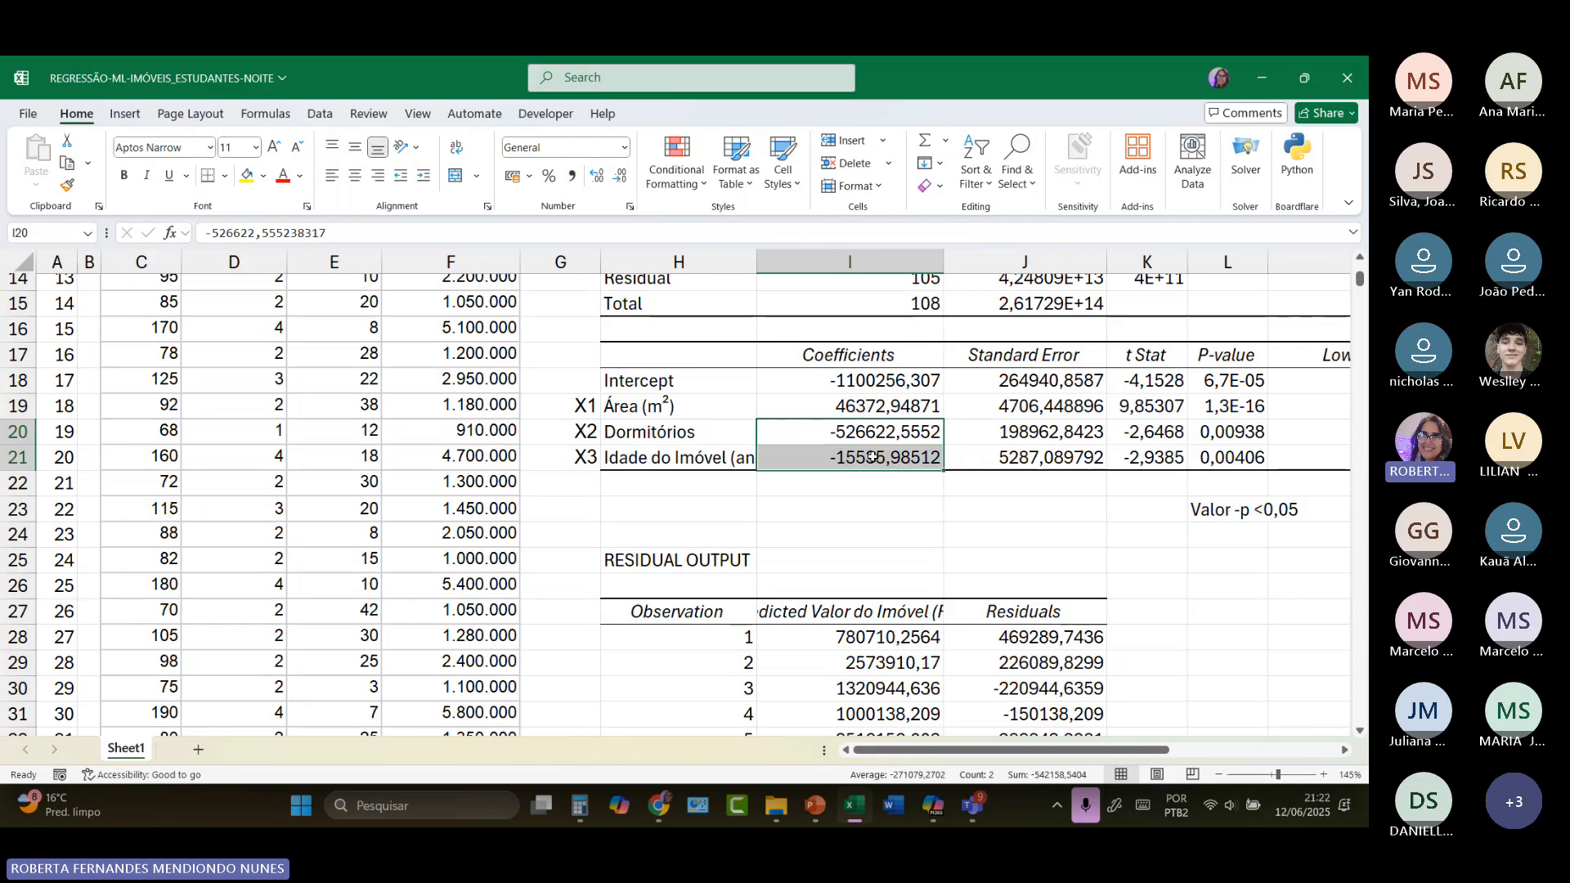
pyautogui.click(862, 407)
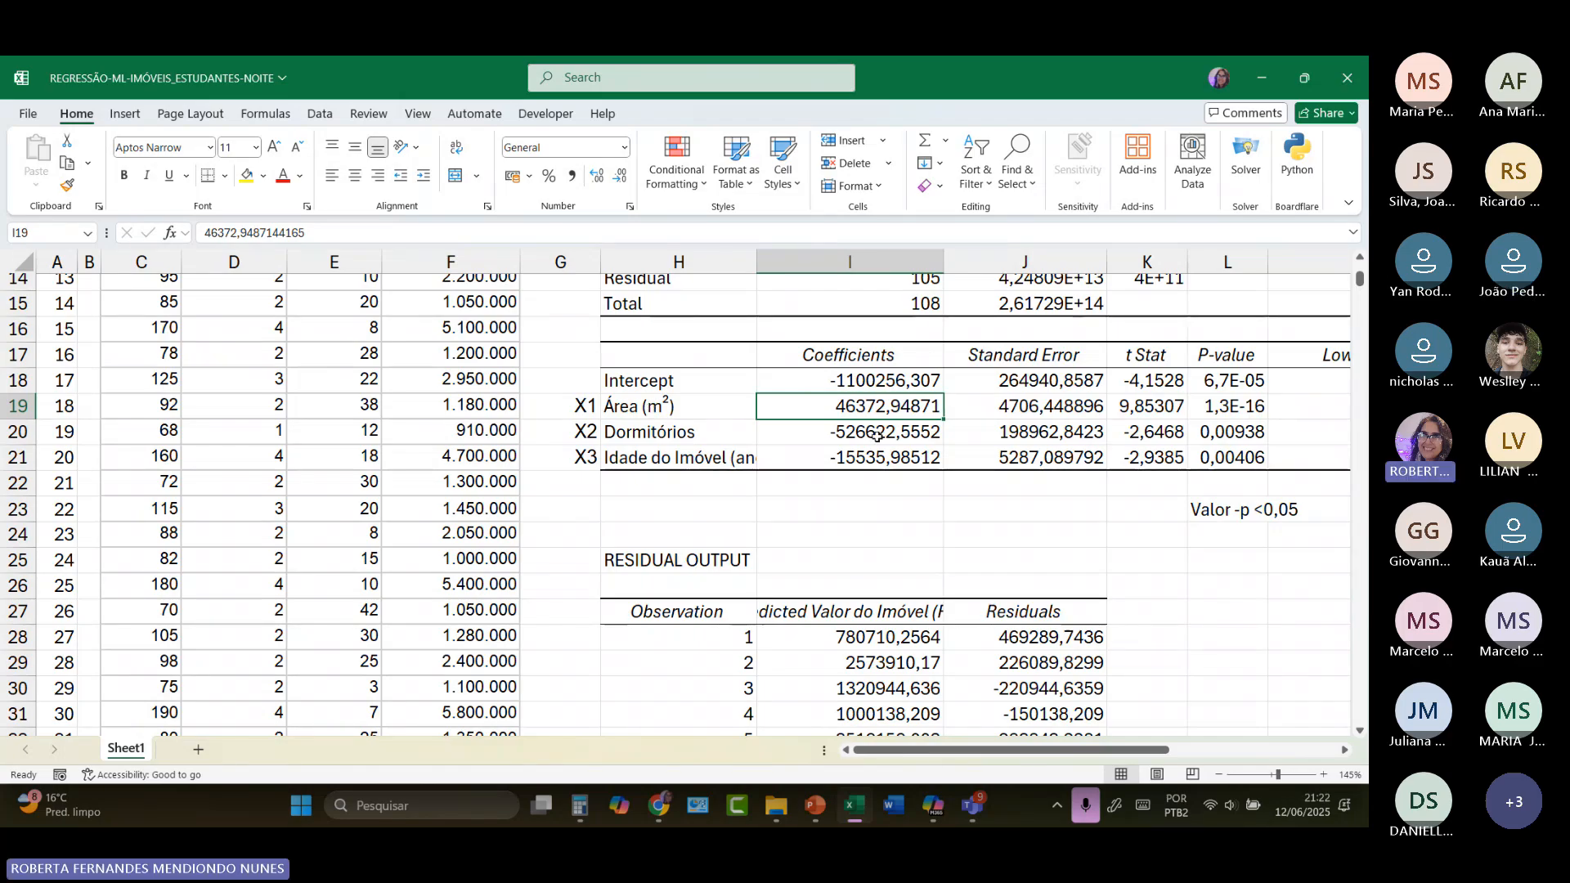
pyautogui.moveTo(870, 382); pyautogui.dragTo(882, 458)
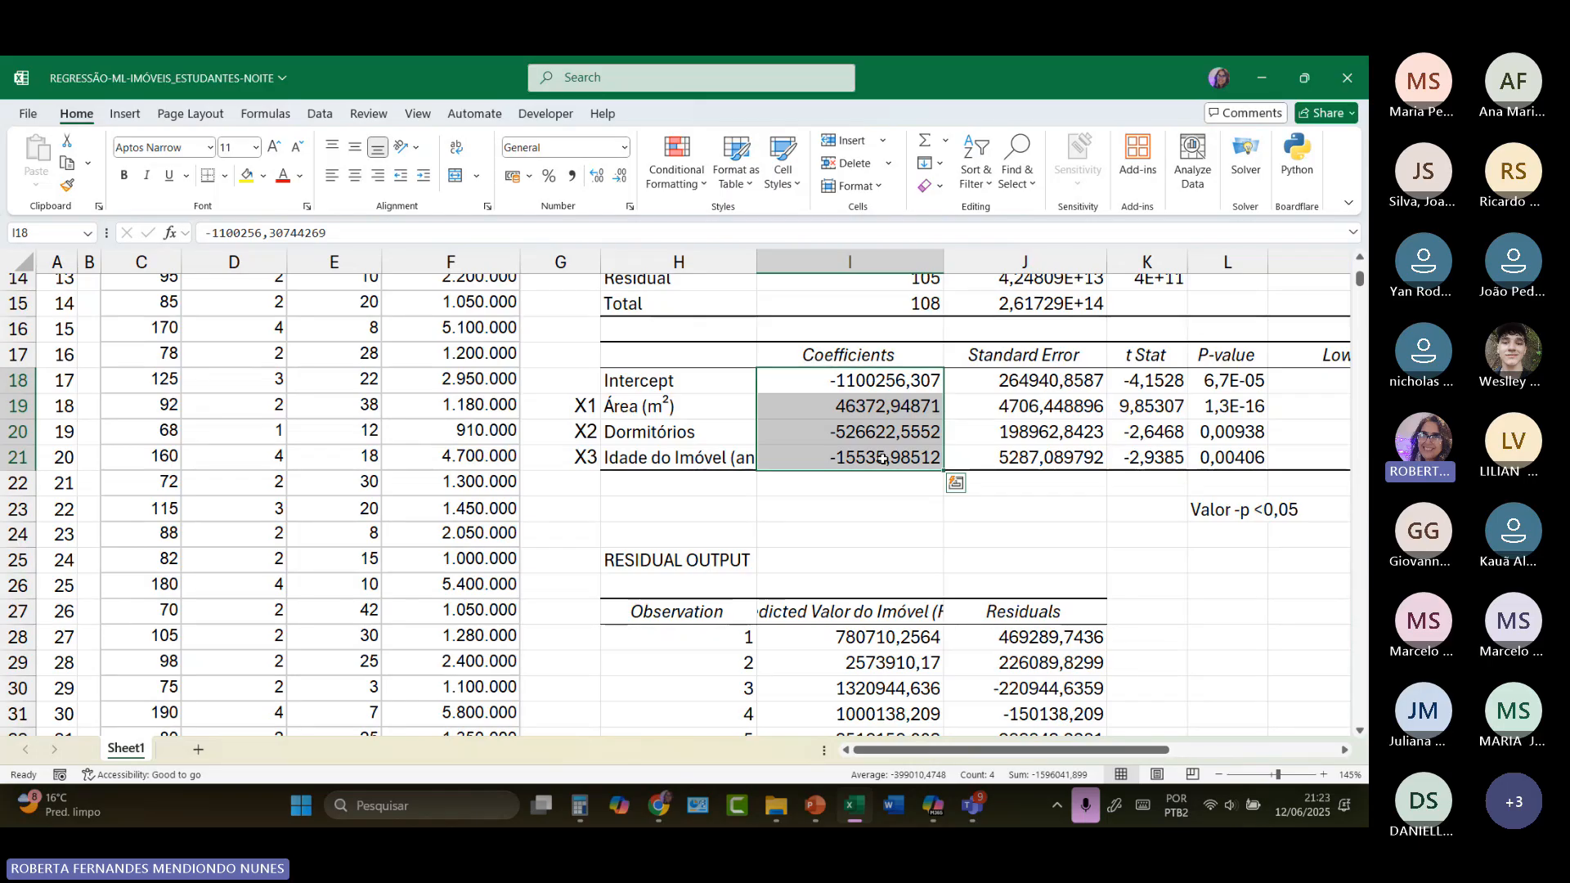
pyautogui.click(833, 413)
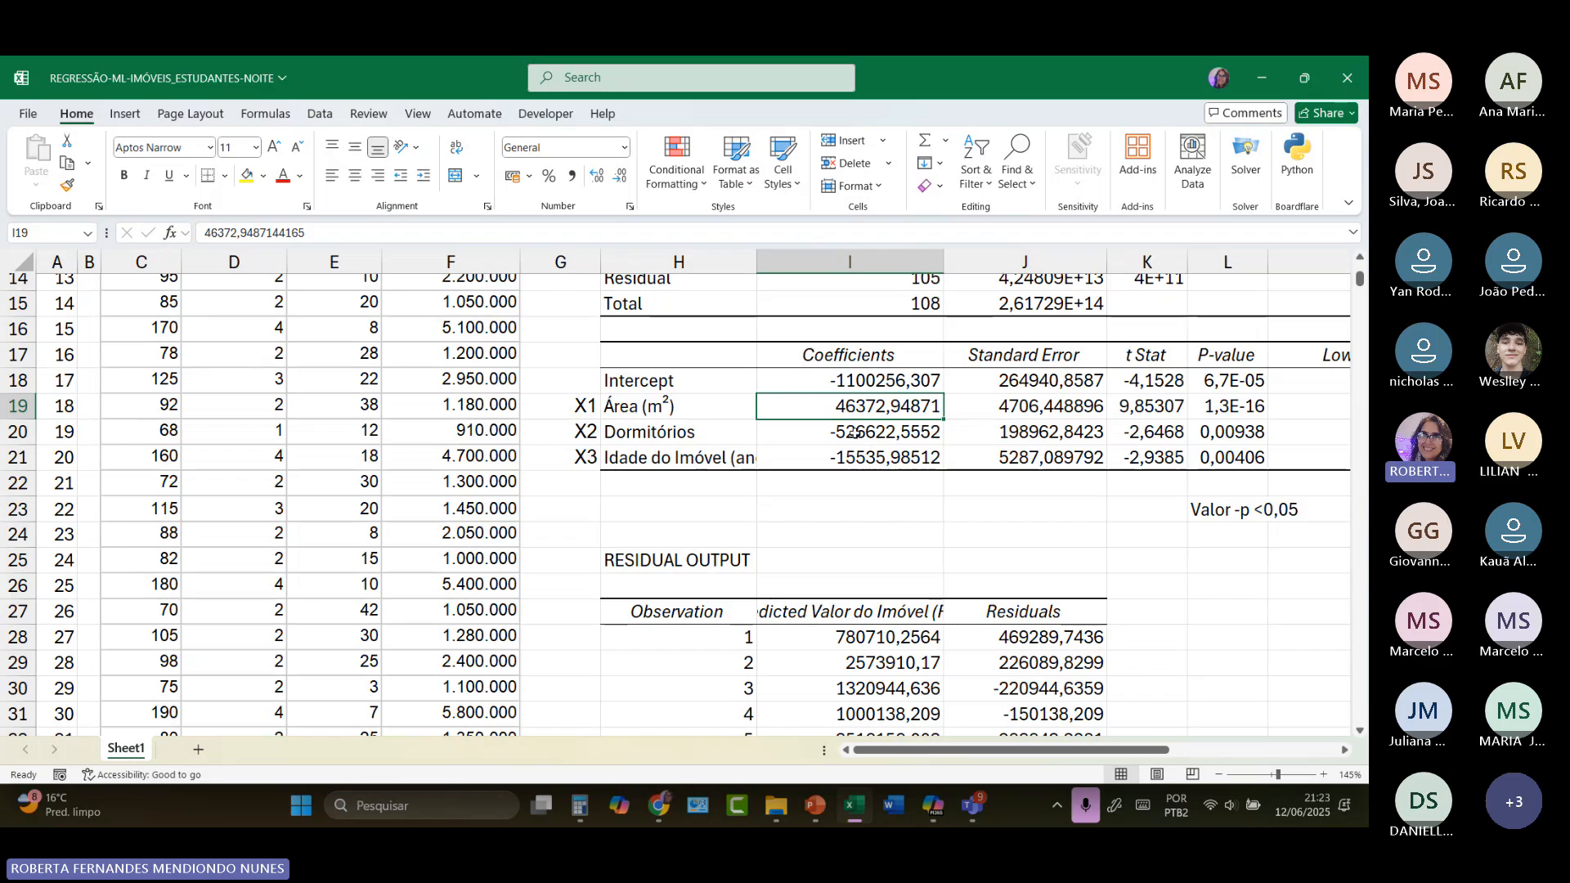
pyautogui.click(854, 431)
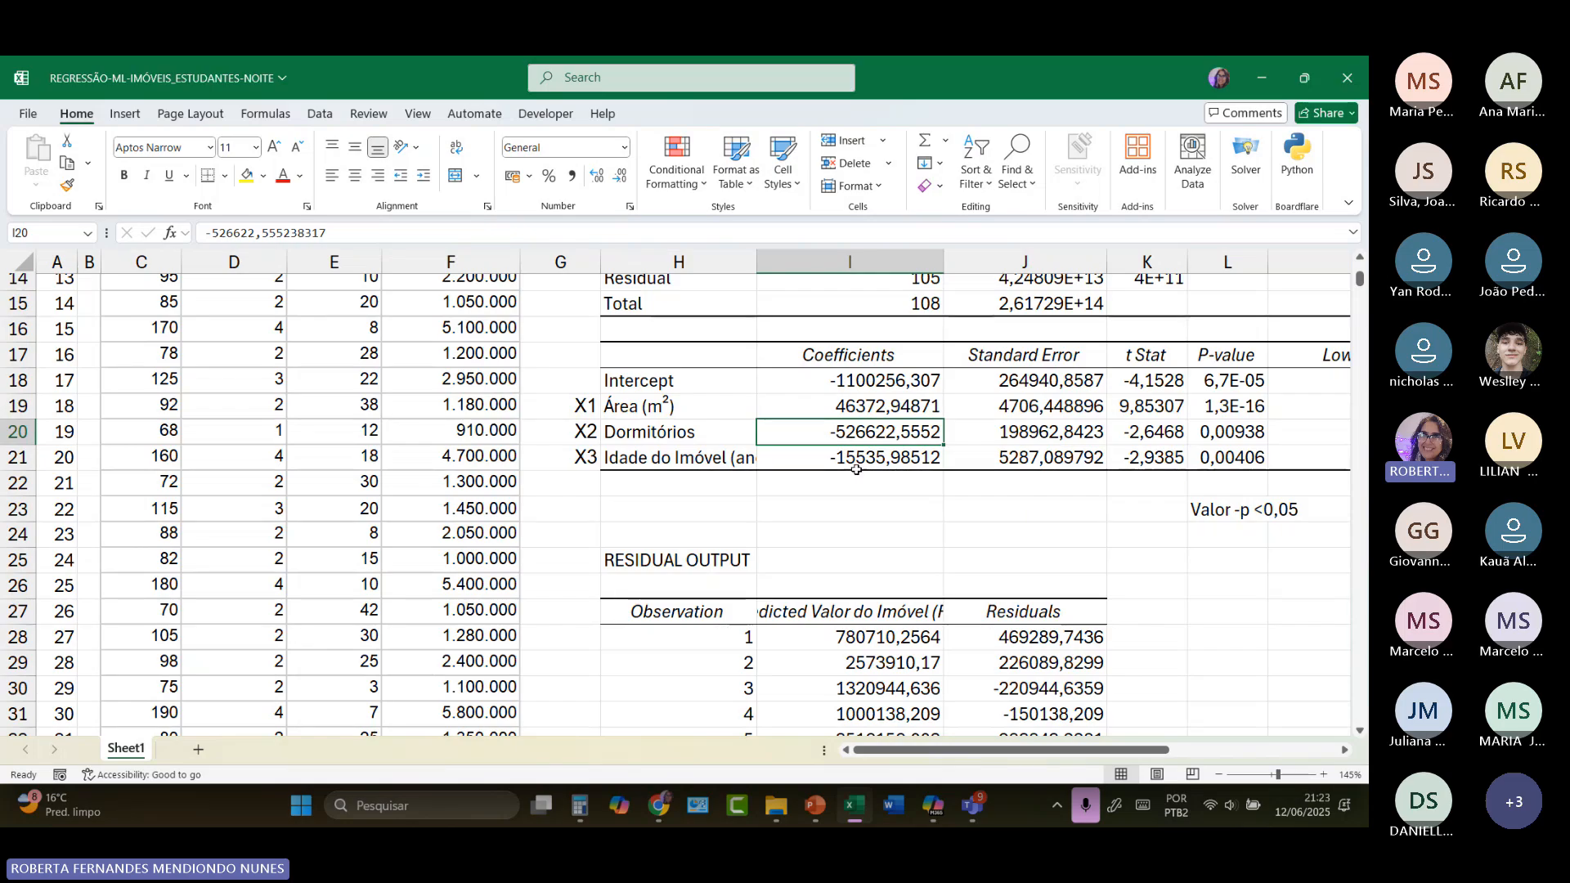
pyautogui.click(856, 466)
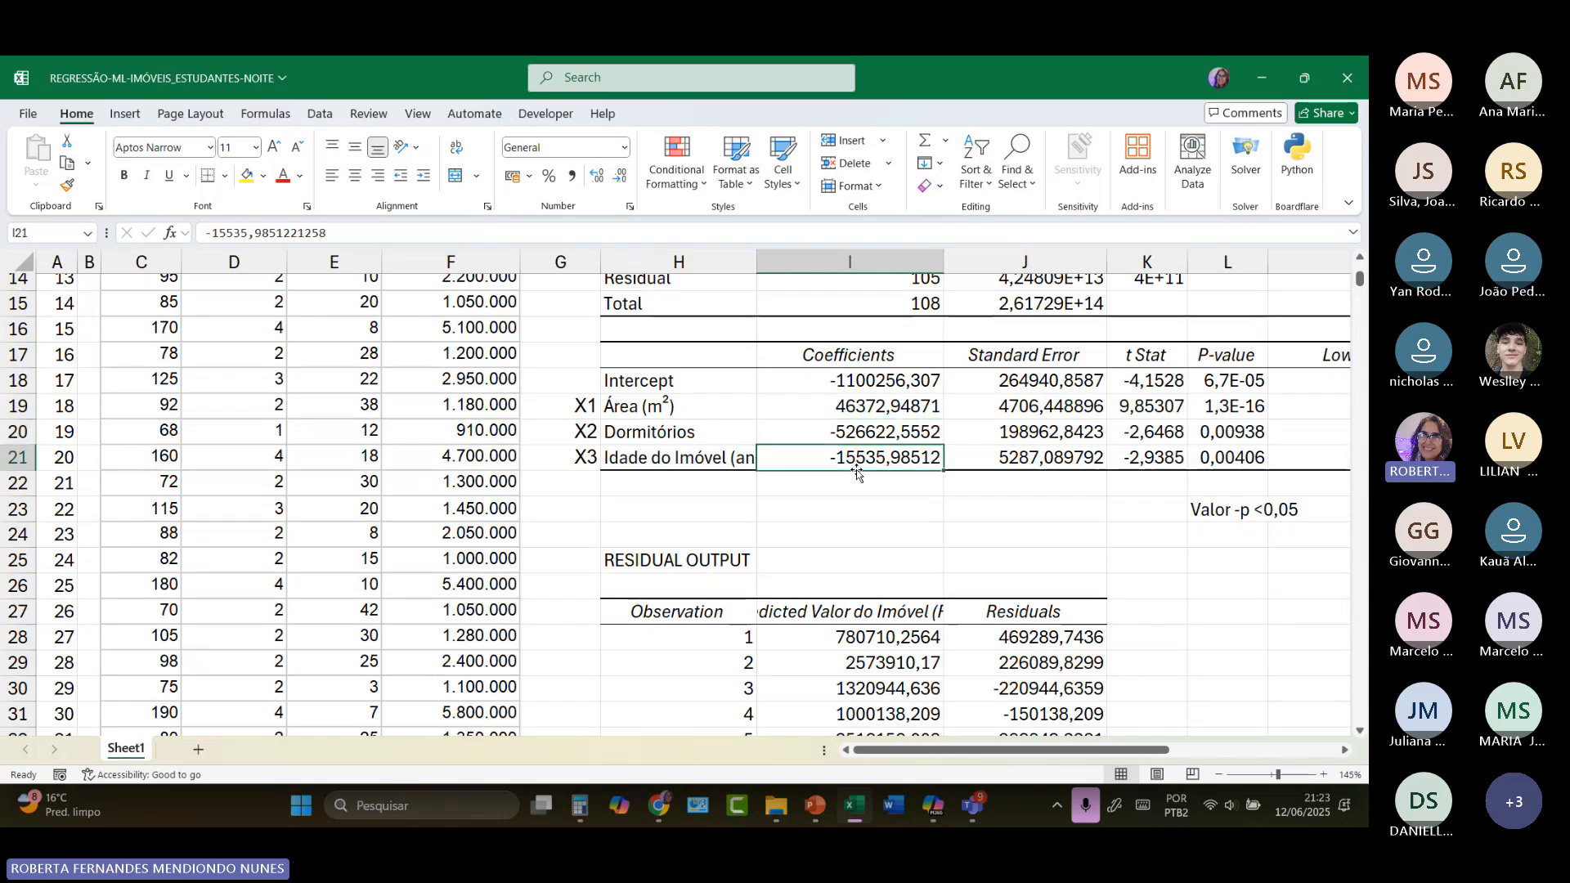
pyautogui.click(862, 411)
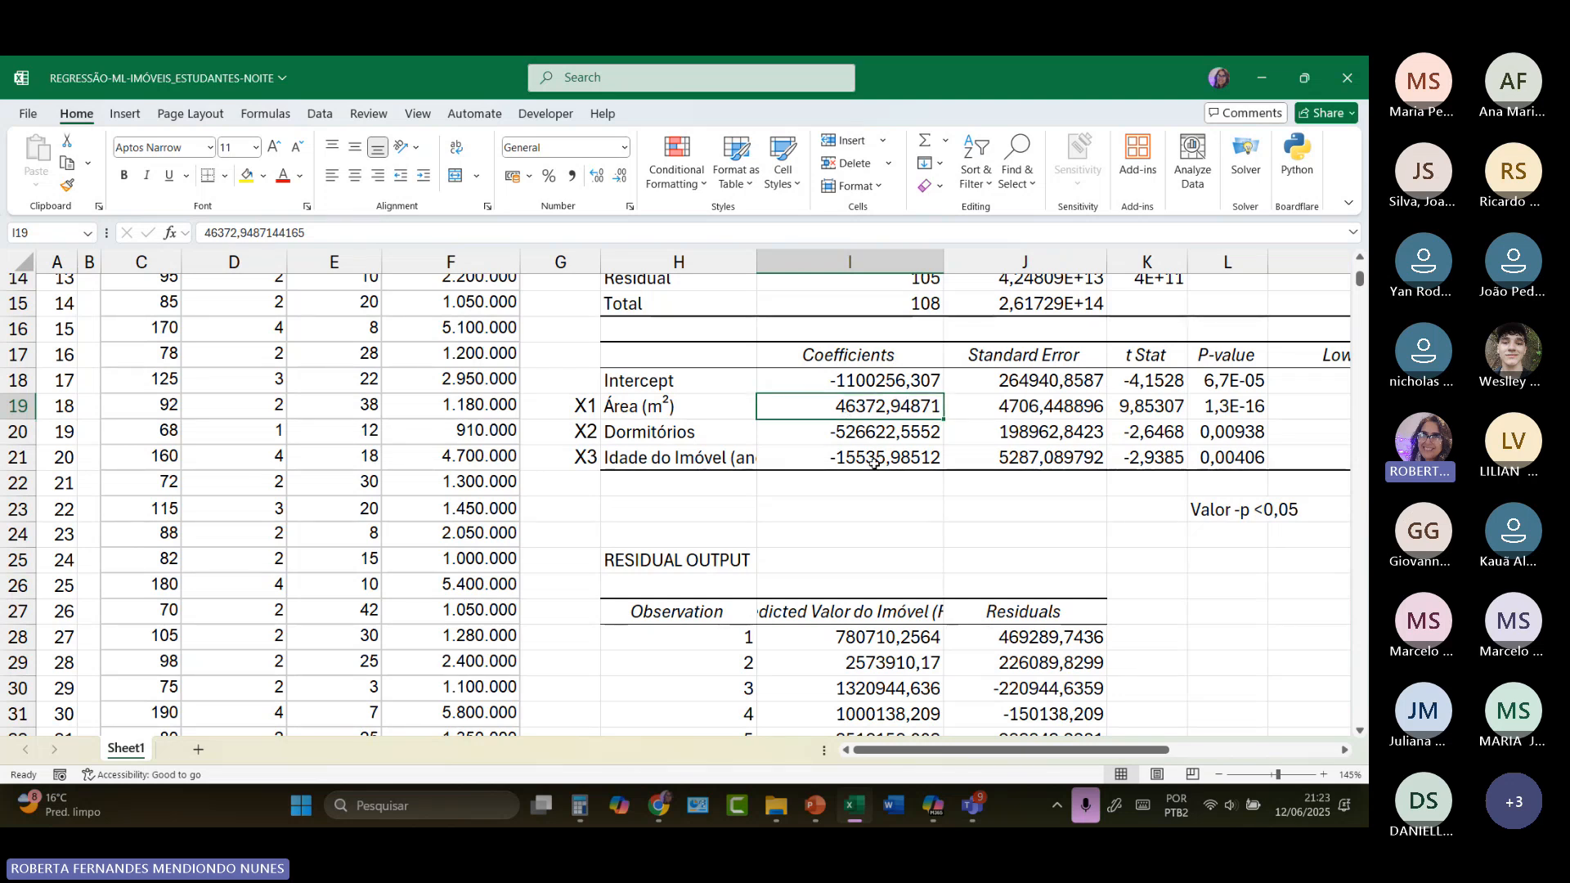
pyautogui.moveTo(869, 409); pyautogui.dragTo(870, 434)
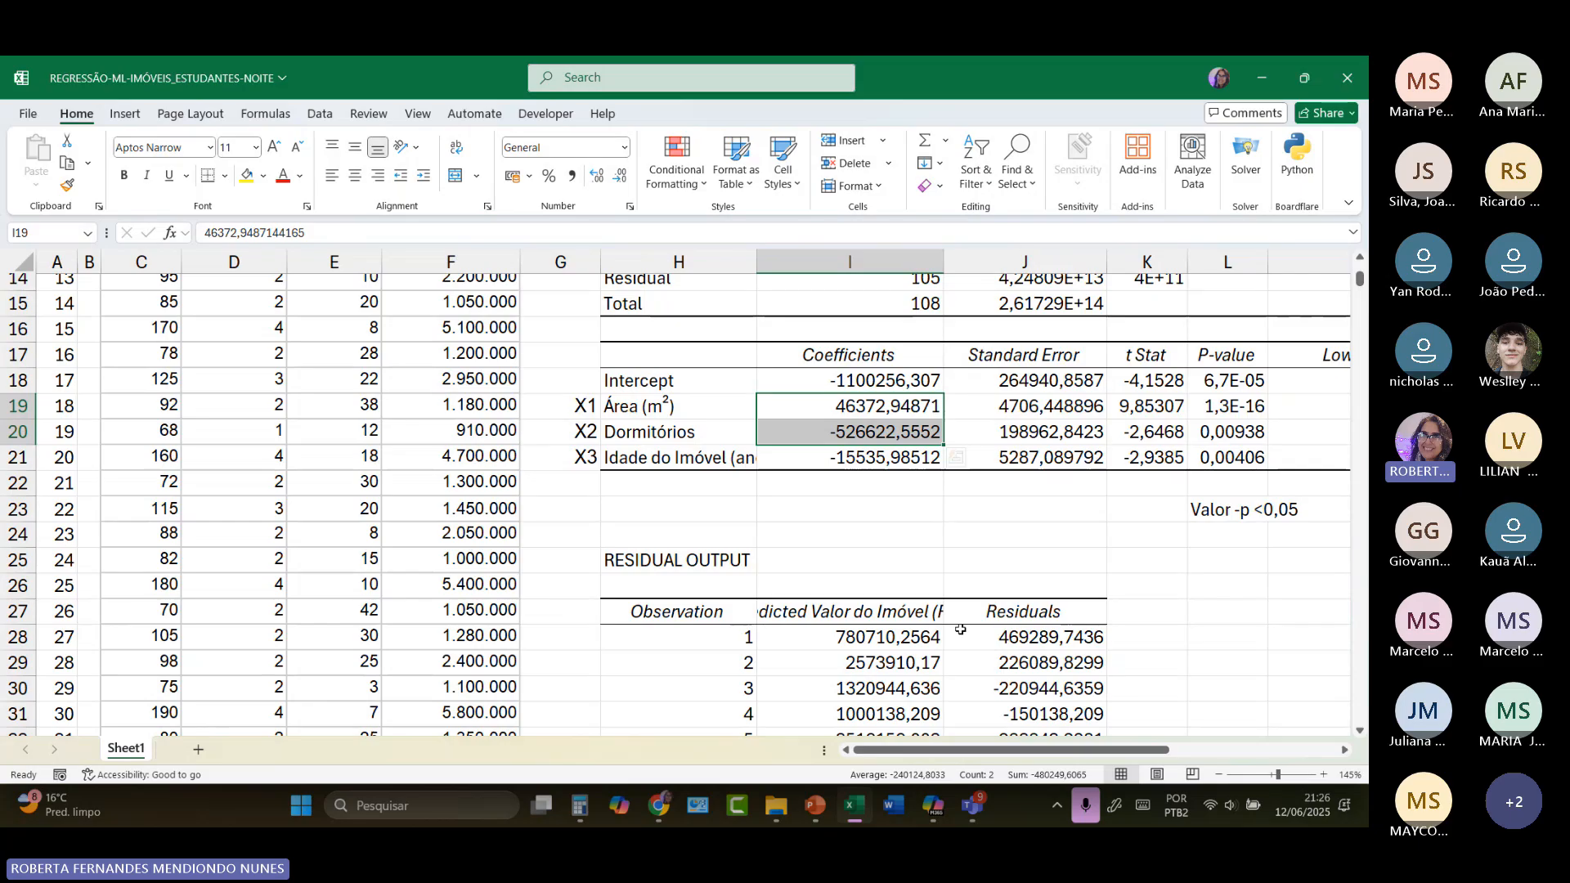
pyautogui.scroll(4, 523, 622)
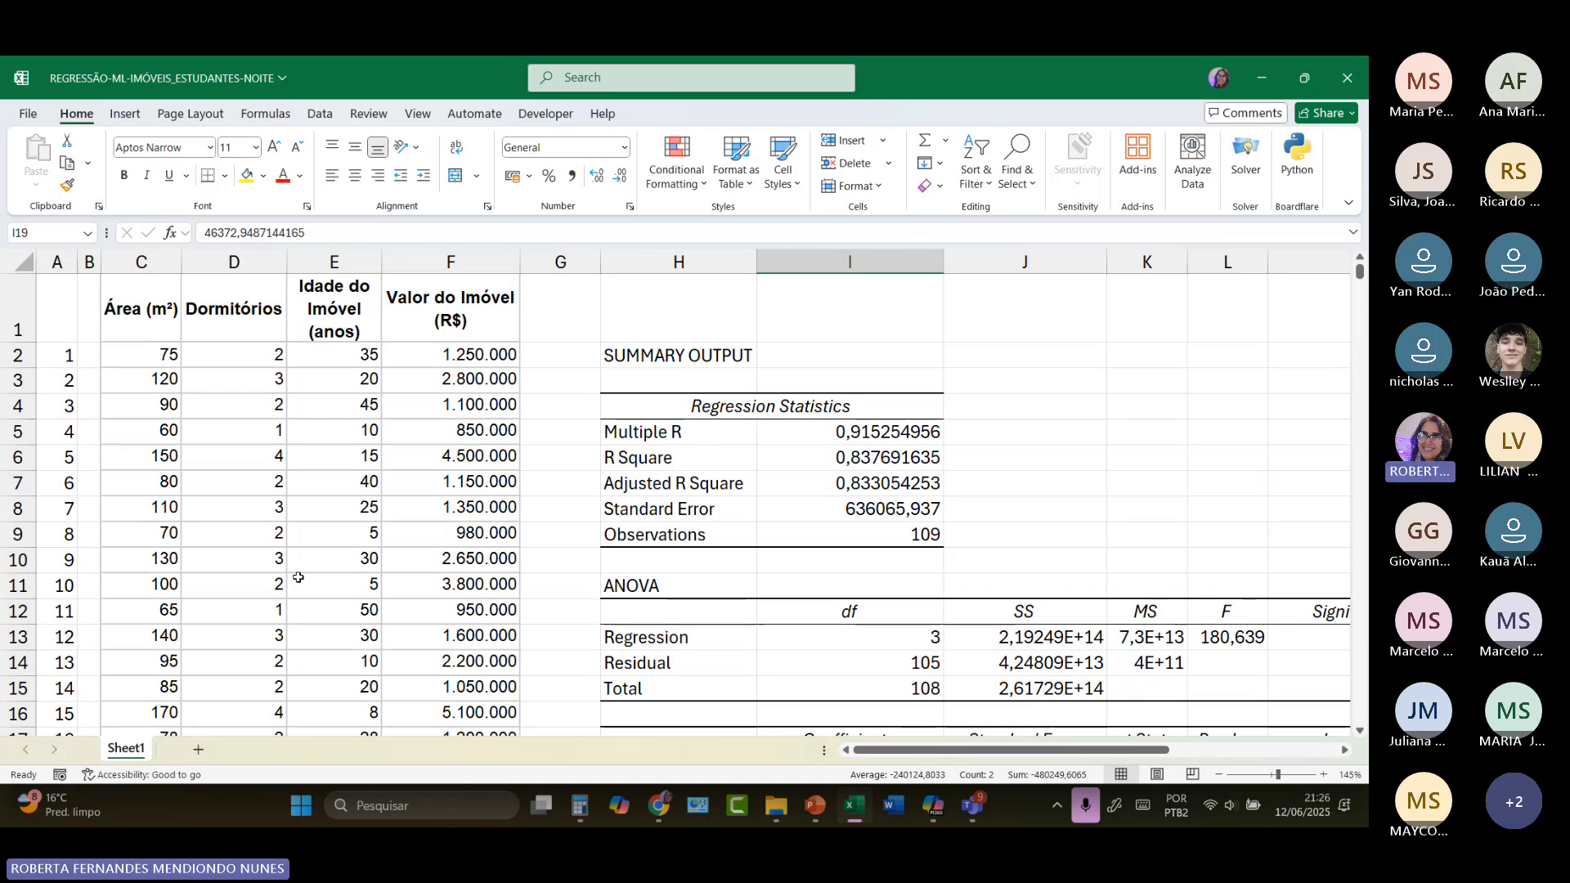
# Step: Check the R Square and Adjusted R Square values in the regression statistics
pyautogui.click(886, 458)
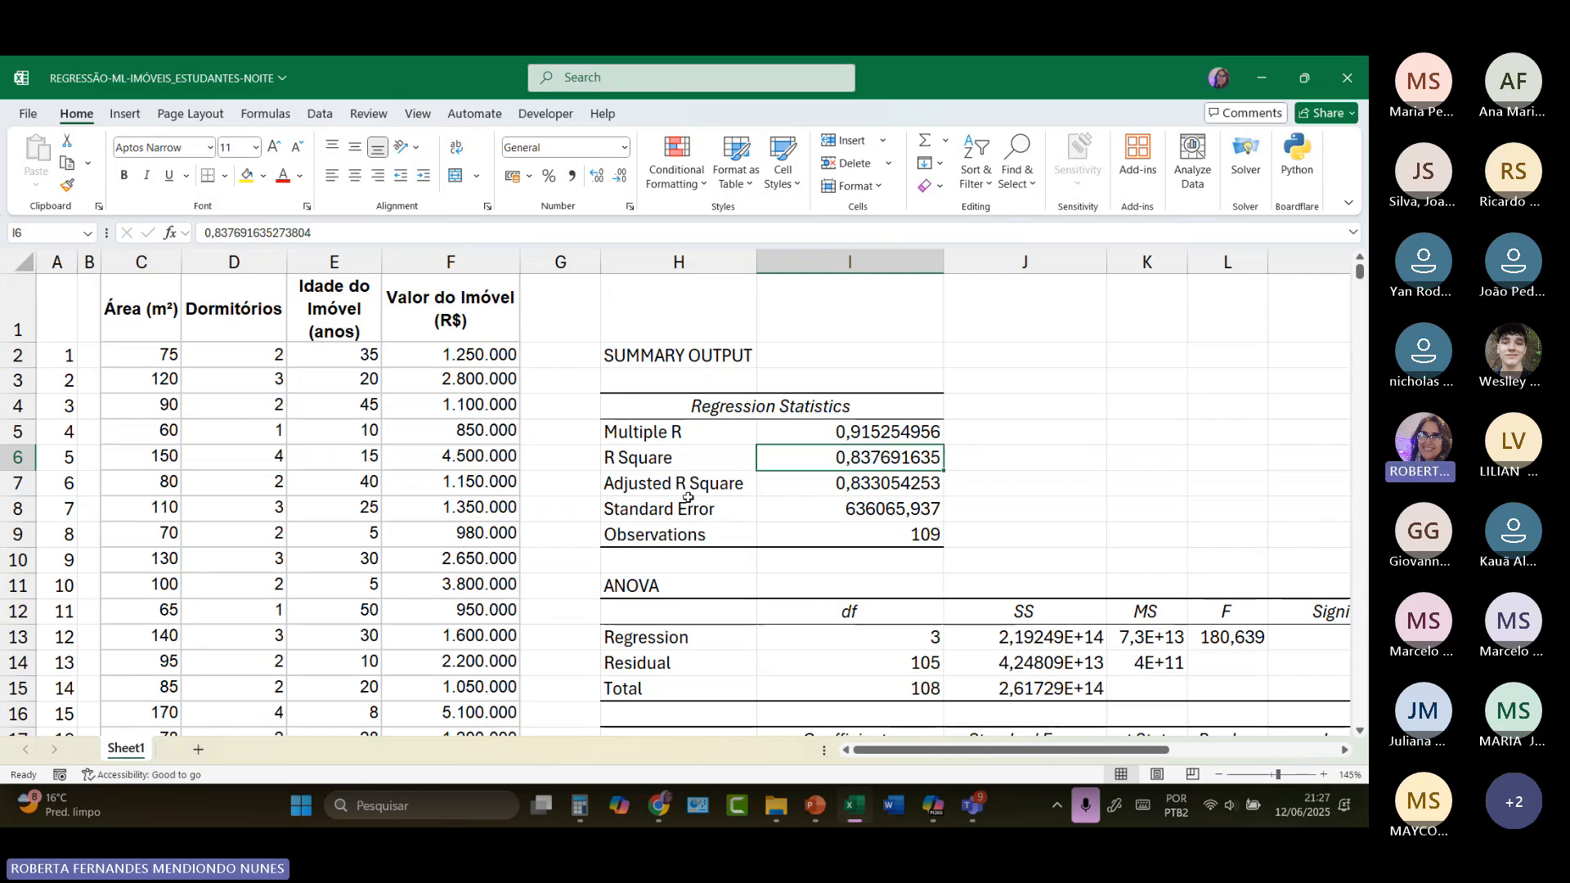
pyautogui.moveTo(687, 487); pyautogui.dragTo(814, 478)
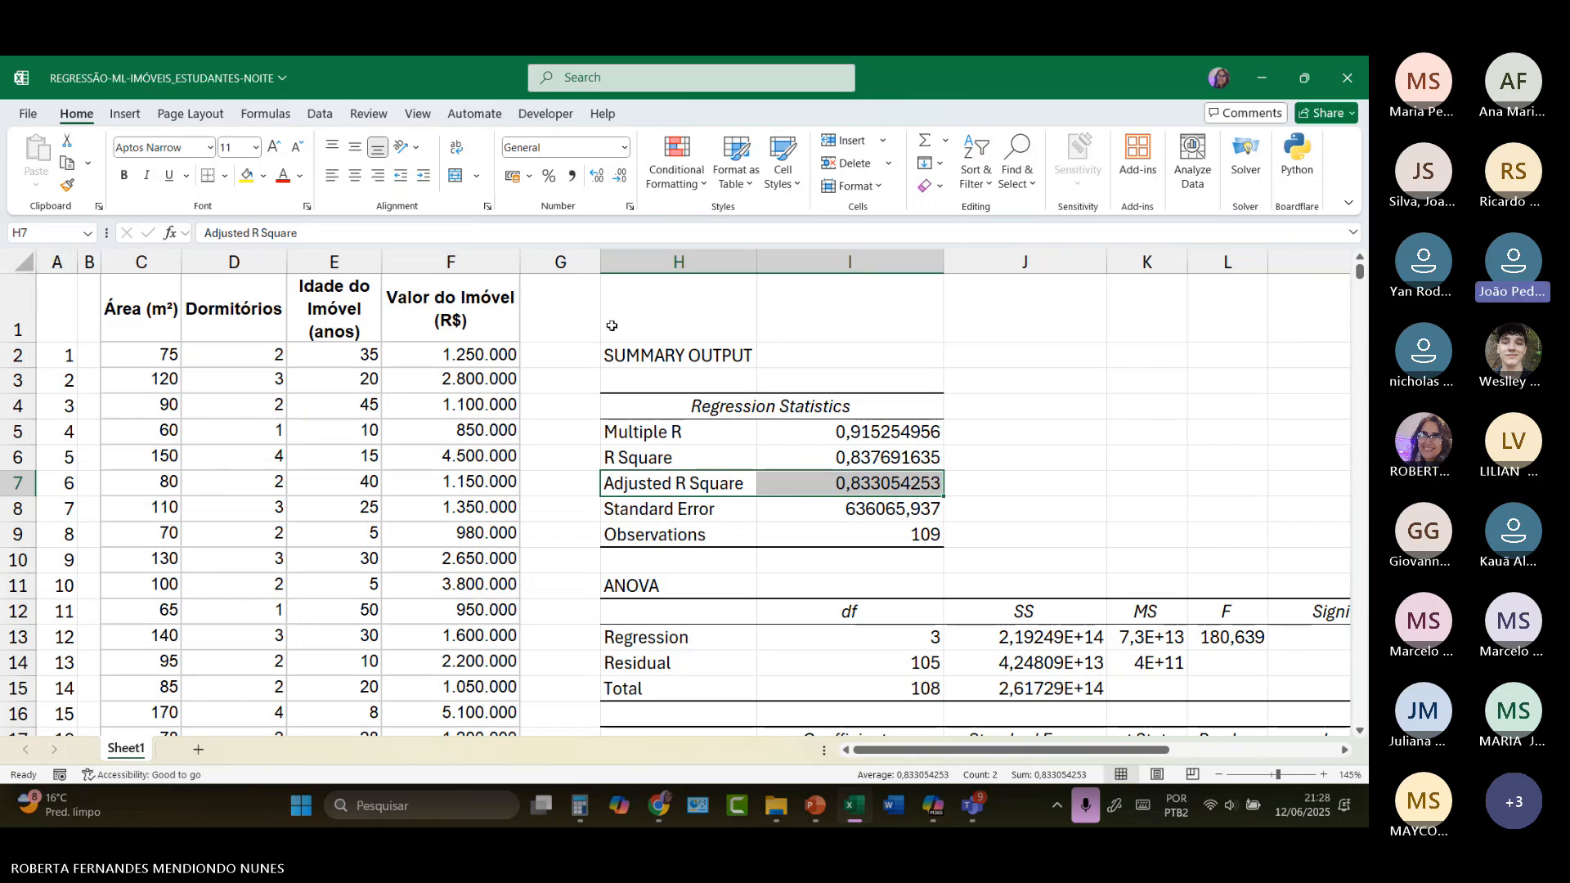
# Step: Copy the property table C1:F110 from Sheet1 to cell C1 of a new sheet, and narrow column A while widening column B
pyautogui.click(139, 295)
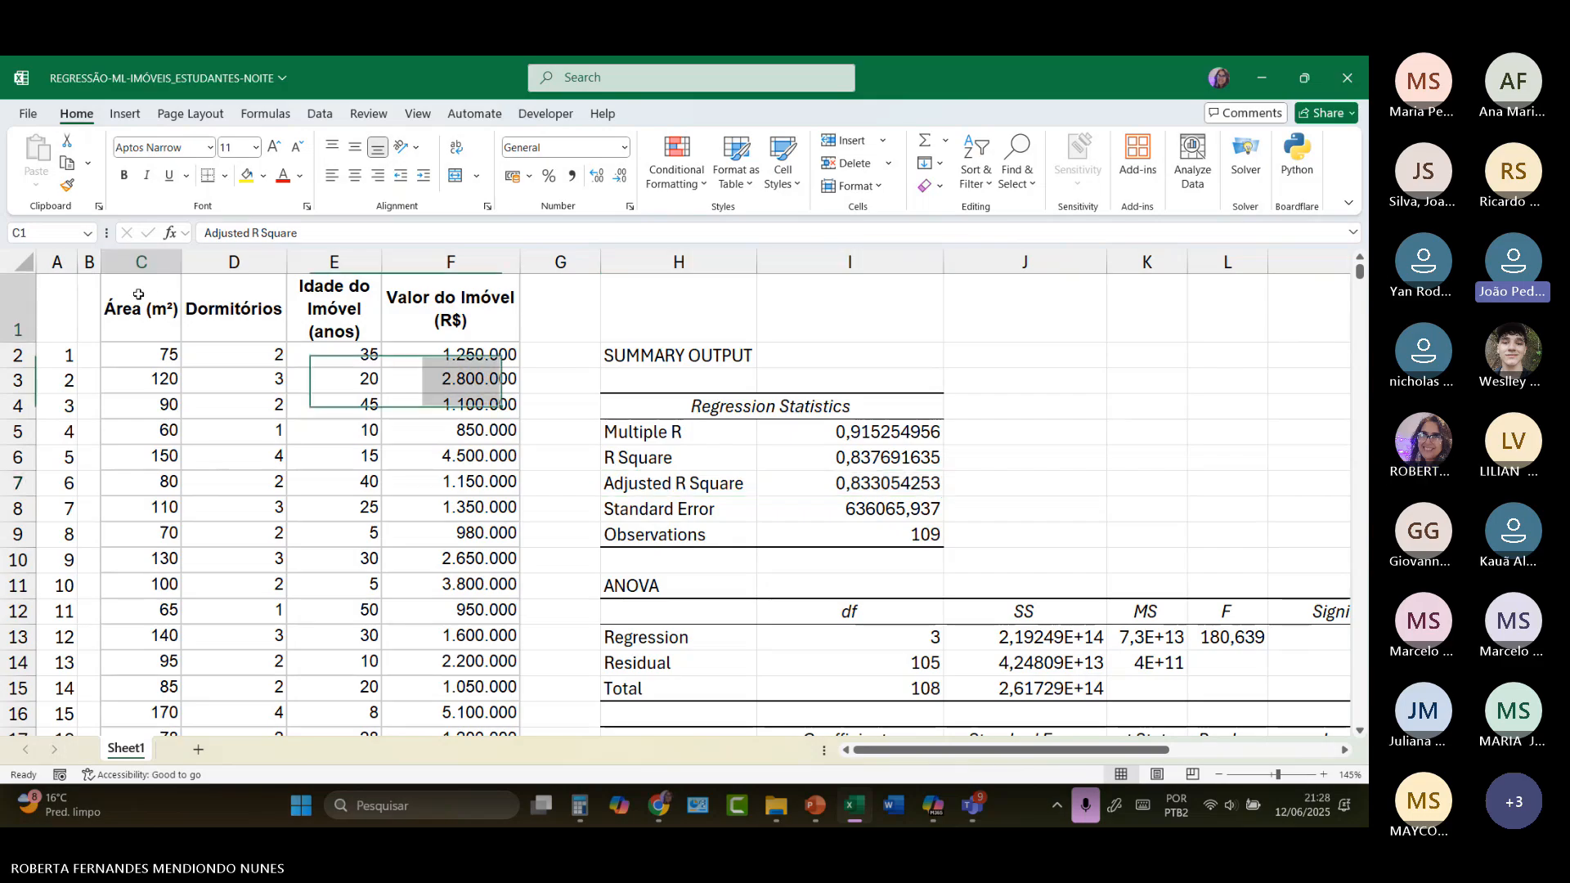
pyautogui.moveTo(139, 294); pyautogui.dragTo(458, 388)
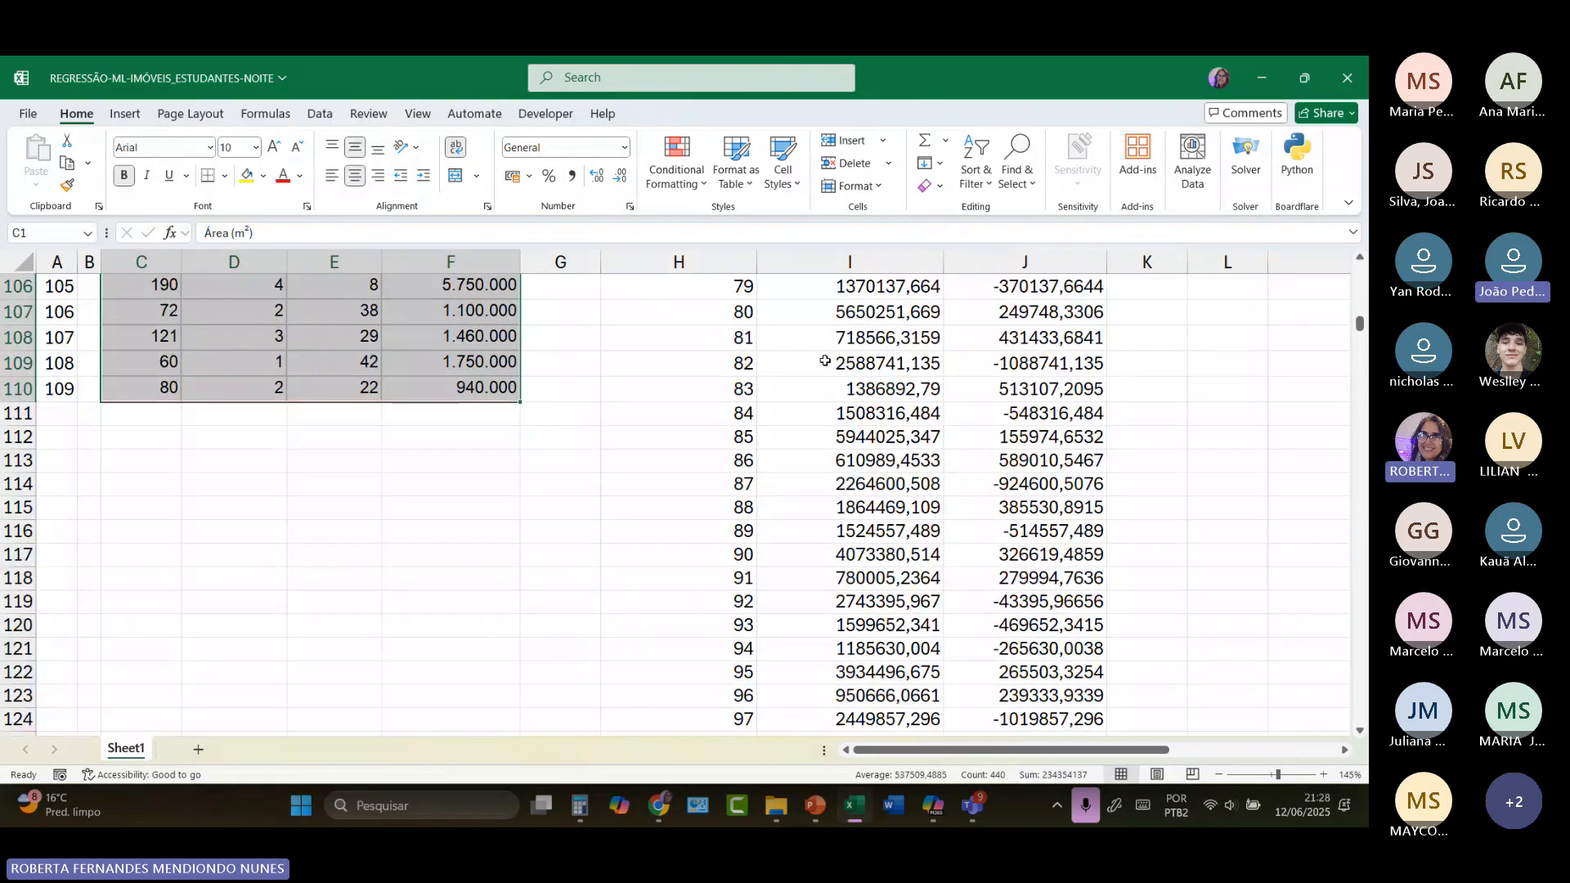
pyautogui.rightClick(340, 337)
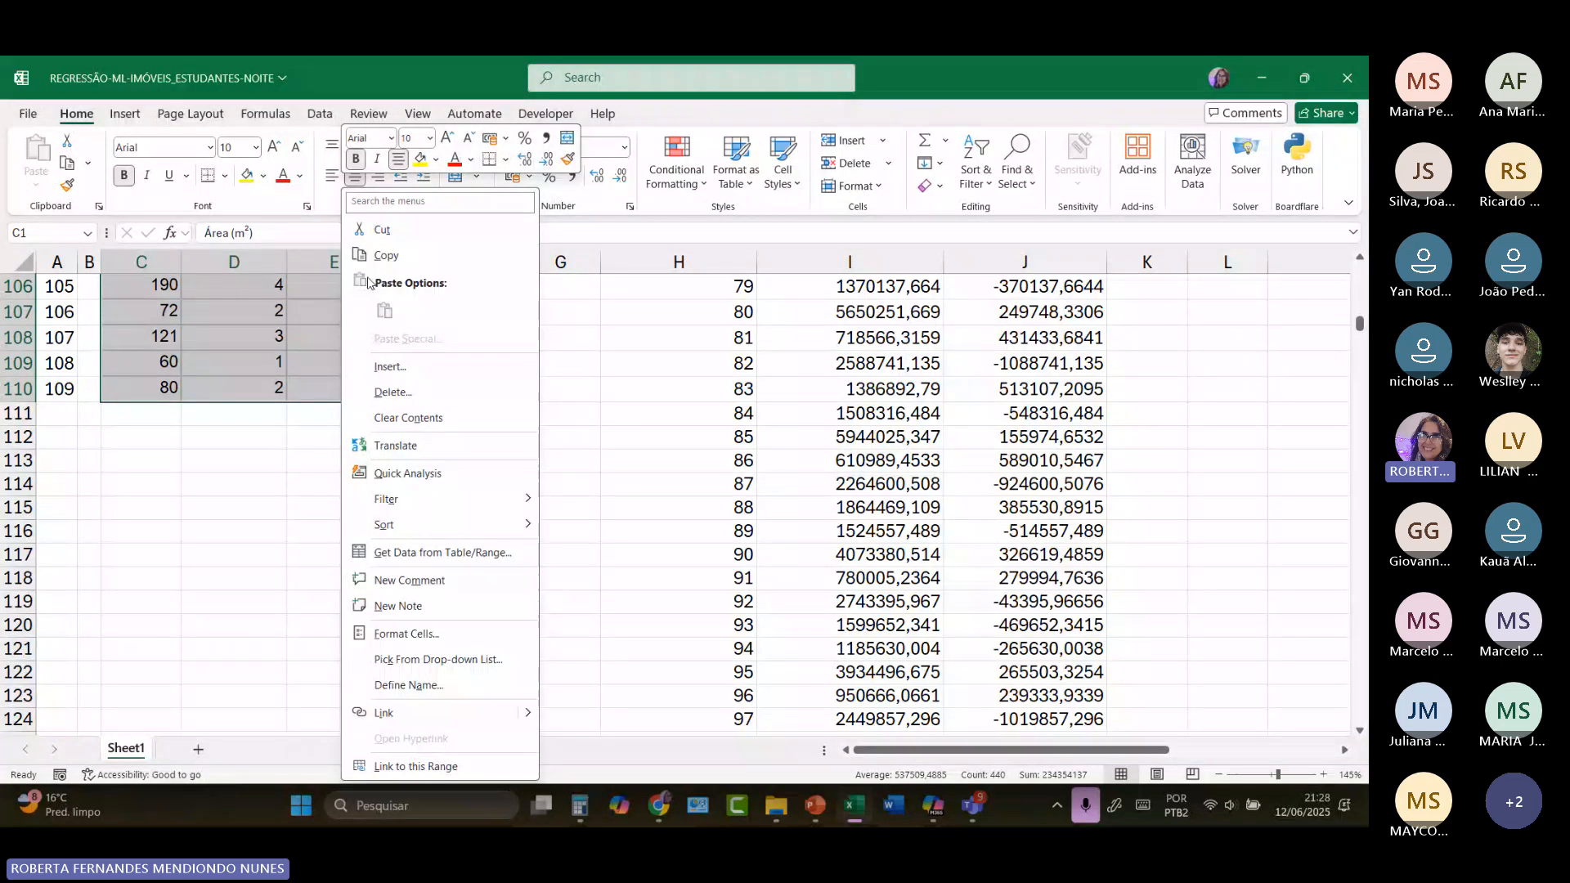
pyautogui.click(384, 256)
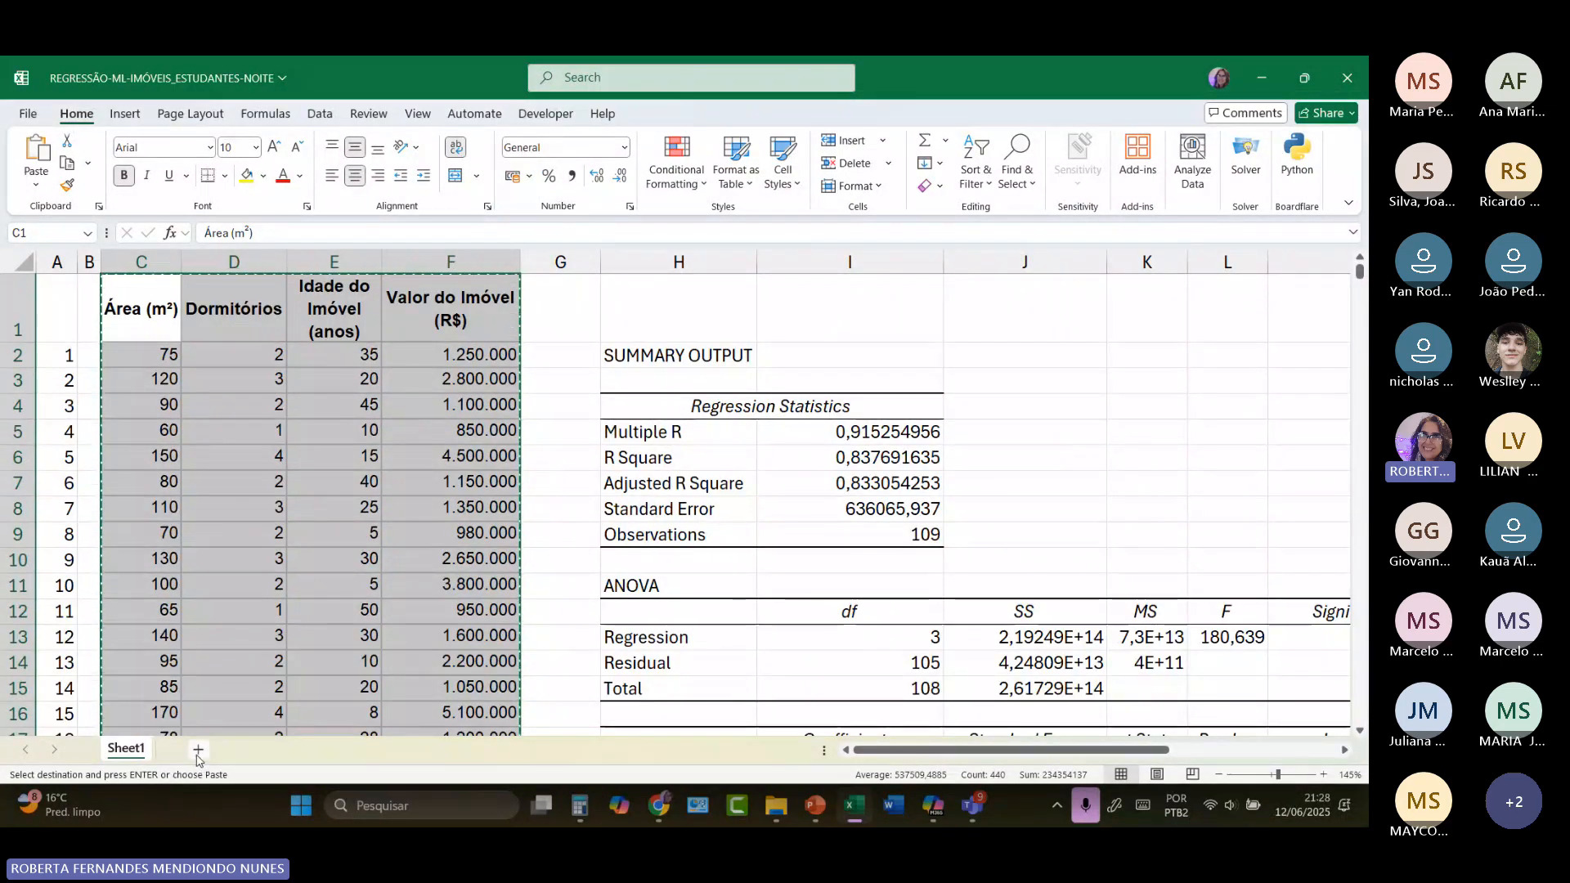
pyautogui.click(197, 750)
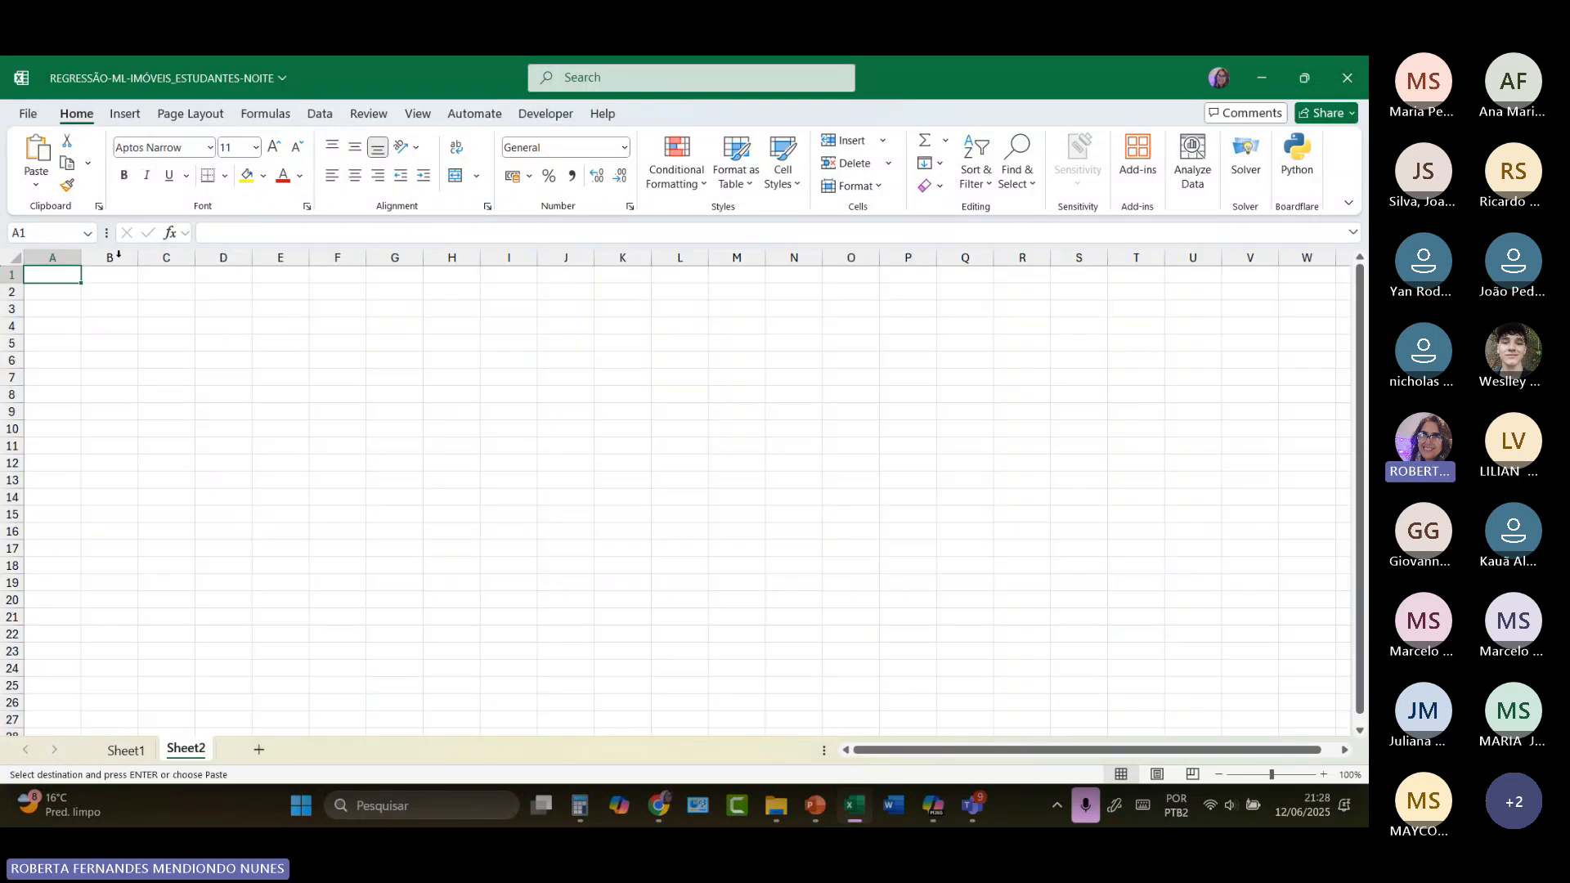
pyautogui.click(160, 278)
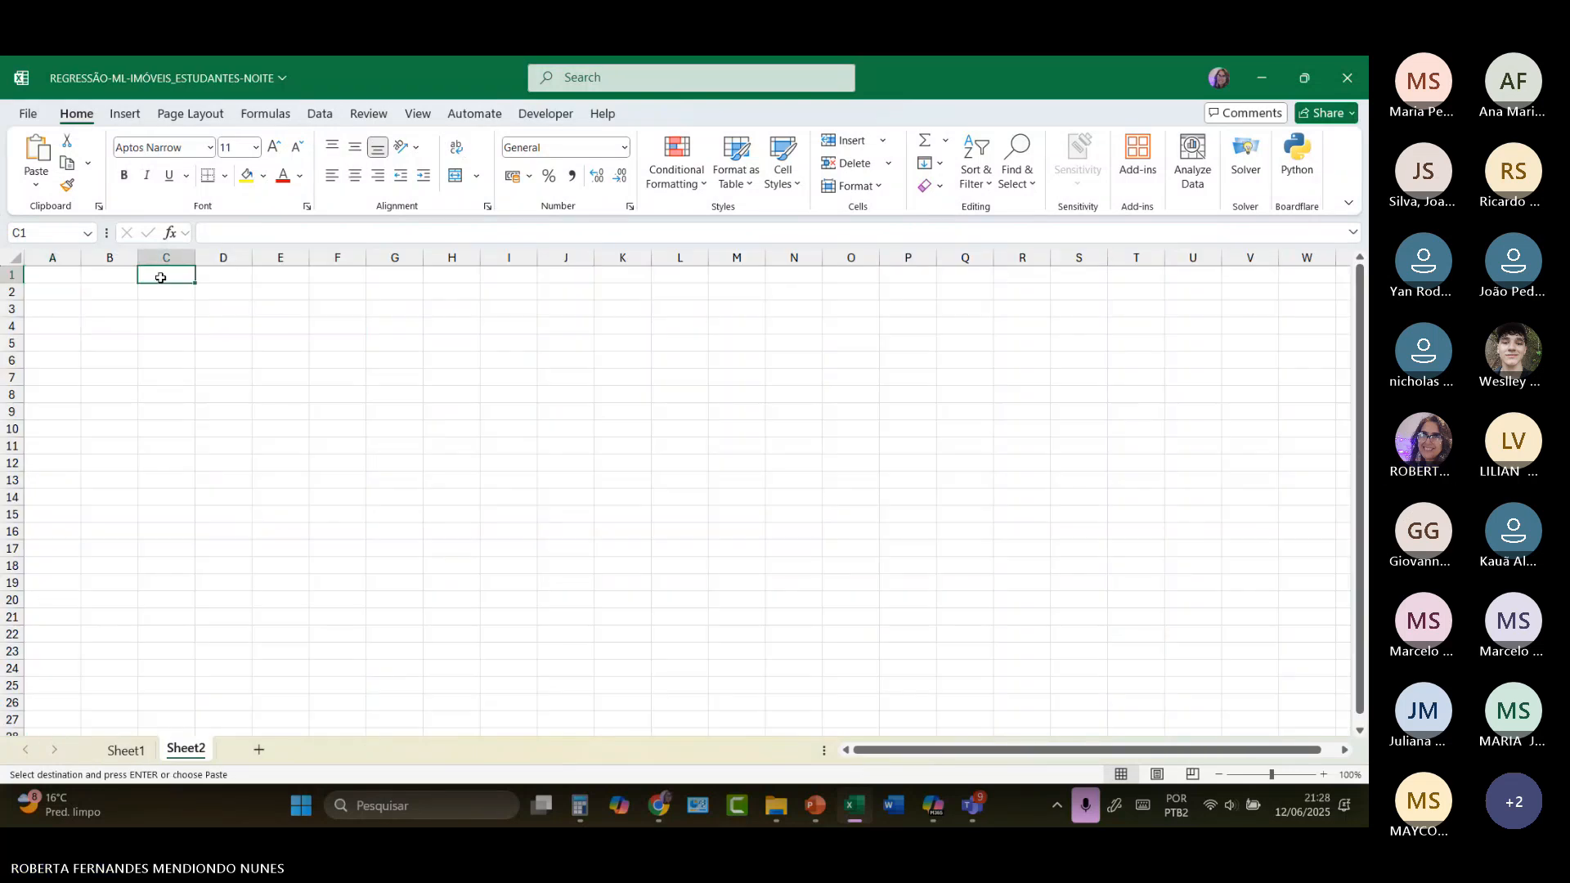
pyautogui.hotkey('ctrl', 'v')
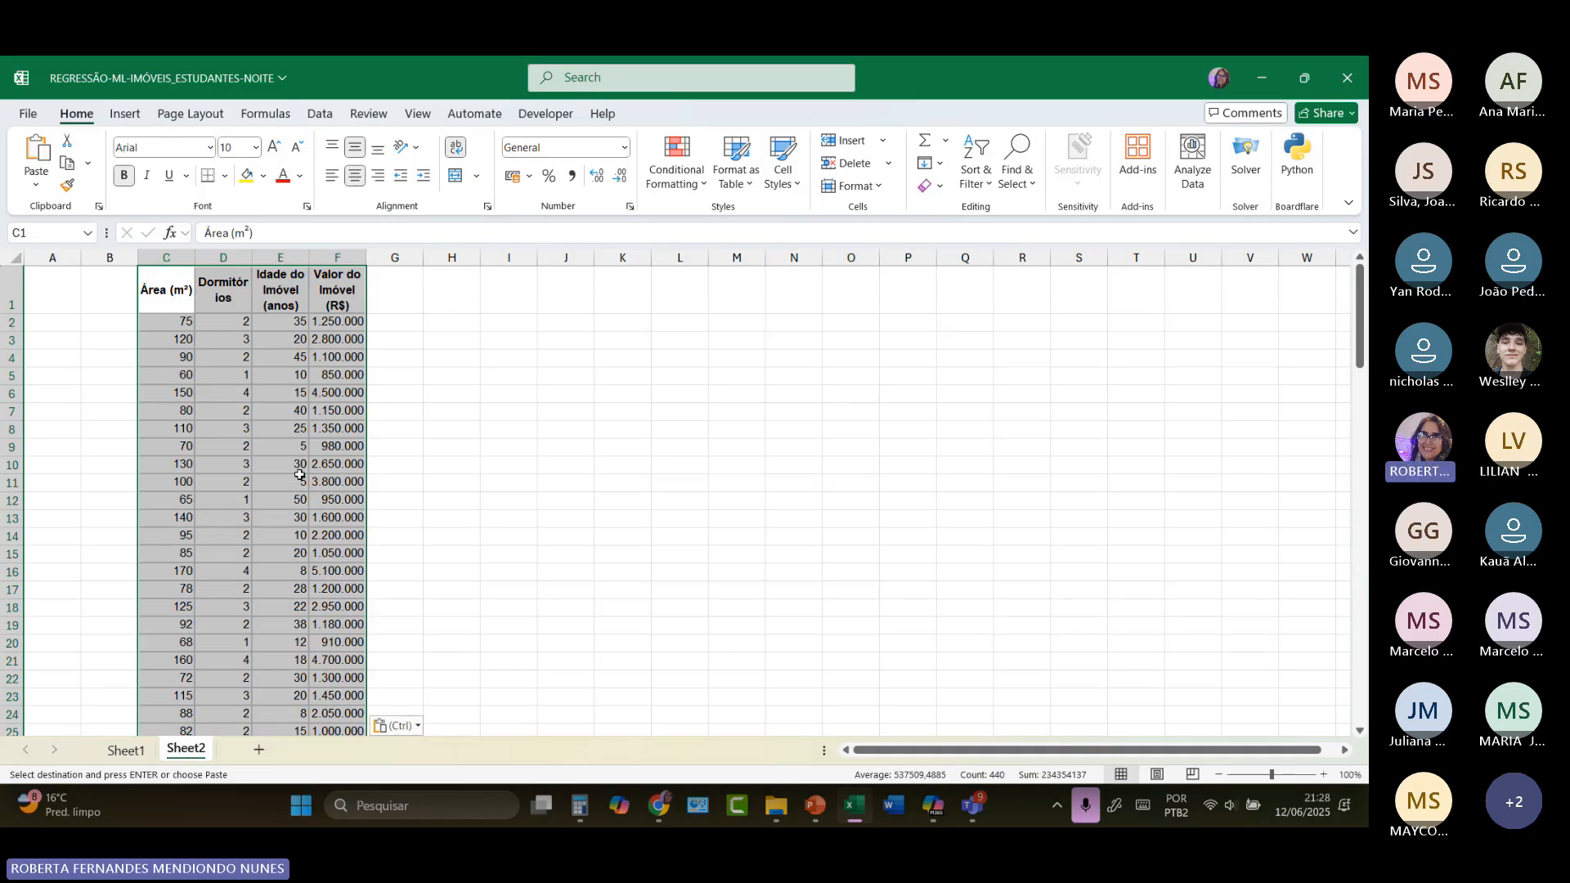
pyautogui.scroll(3, 299, 474)
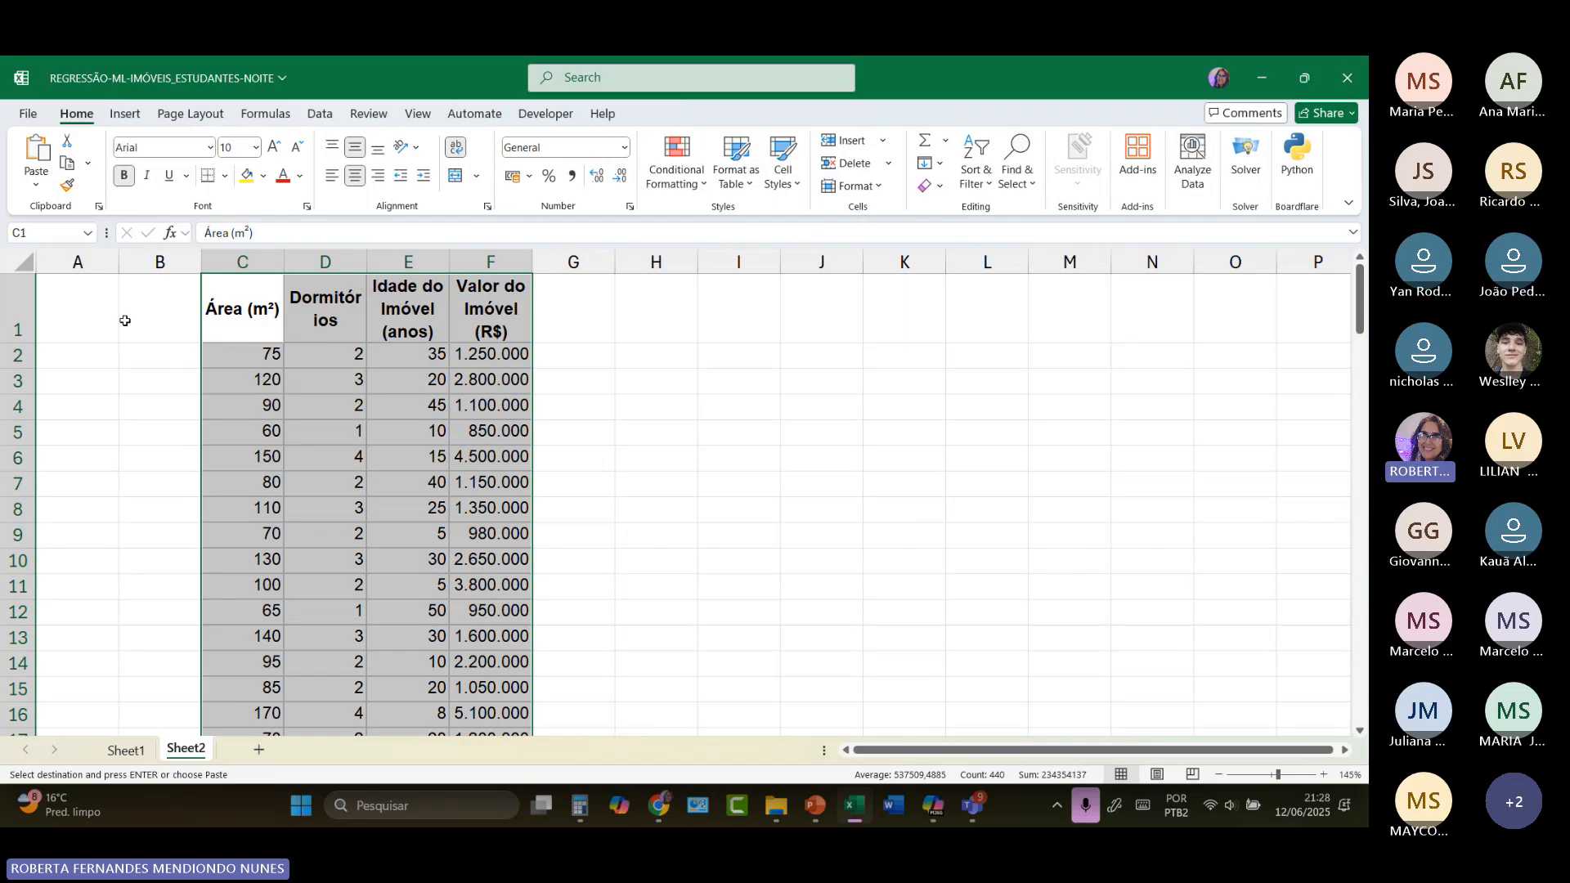
pyautogui.moveTo(119, 262); pyautogui.dragTo(191, 262)
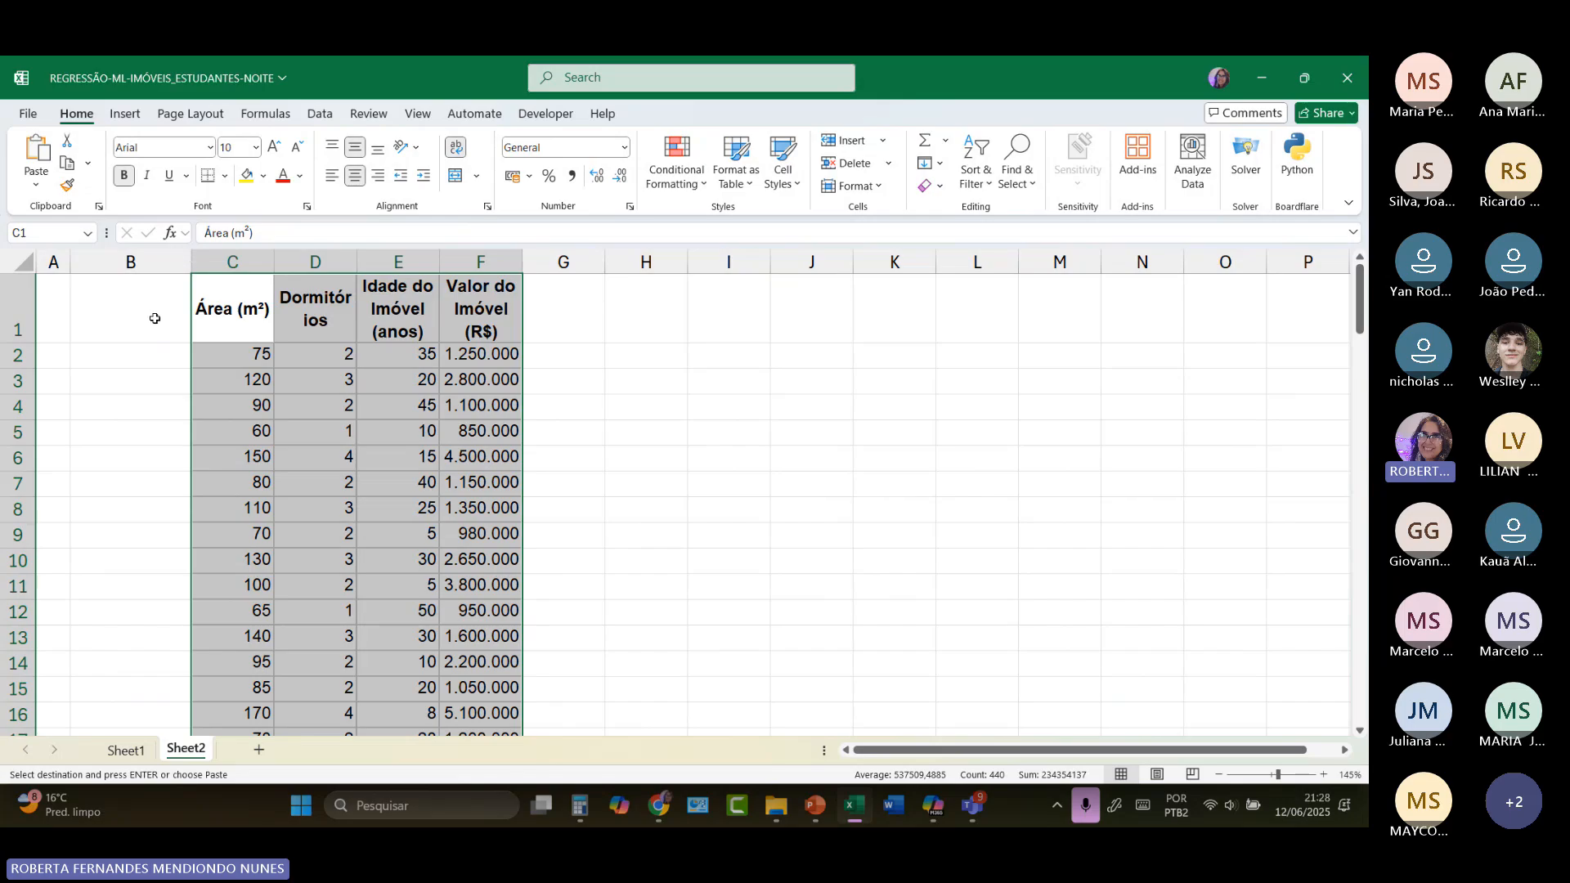
# Step: Enter the formula =RANDBETWEEN(1;10) in cell B2 of the new sheet
pyautogui.click(130, 365)
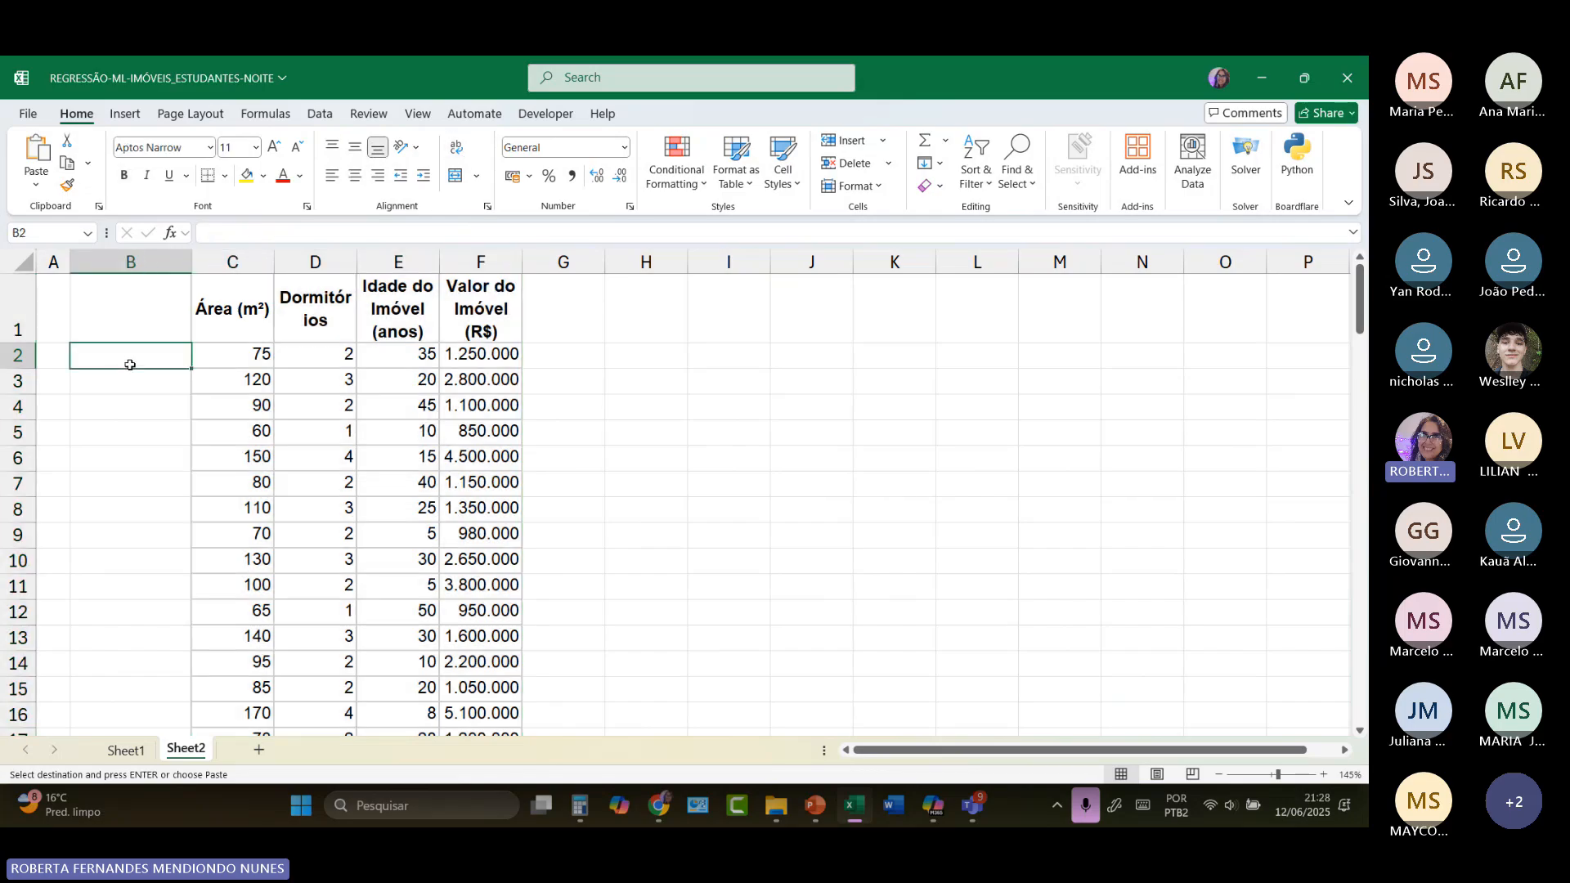
pyautogui.write('=')
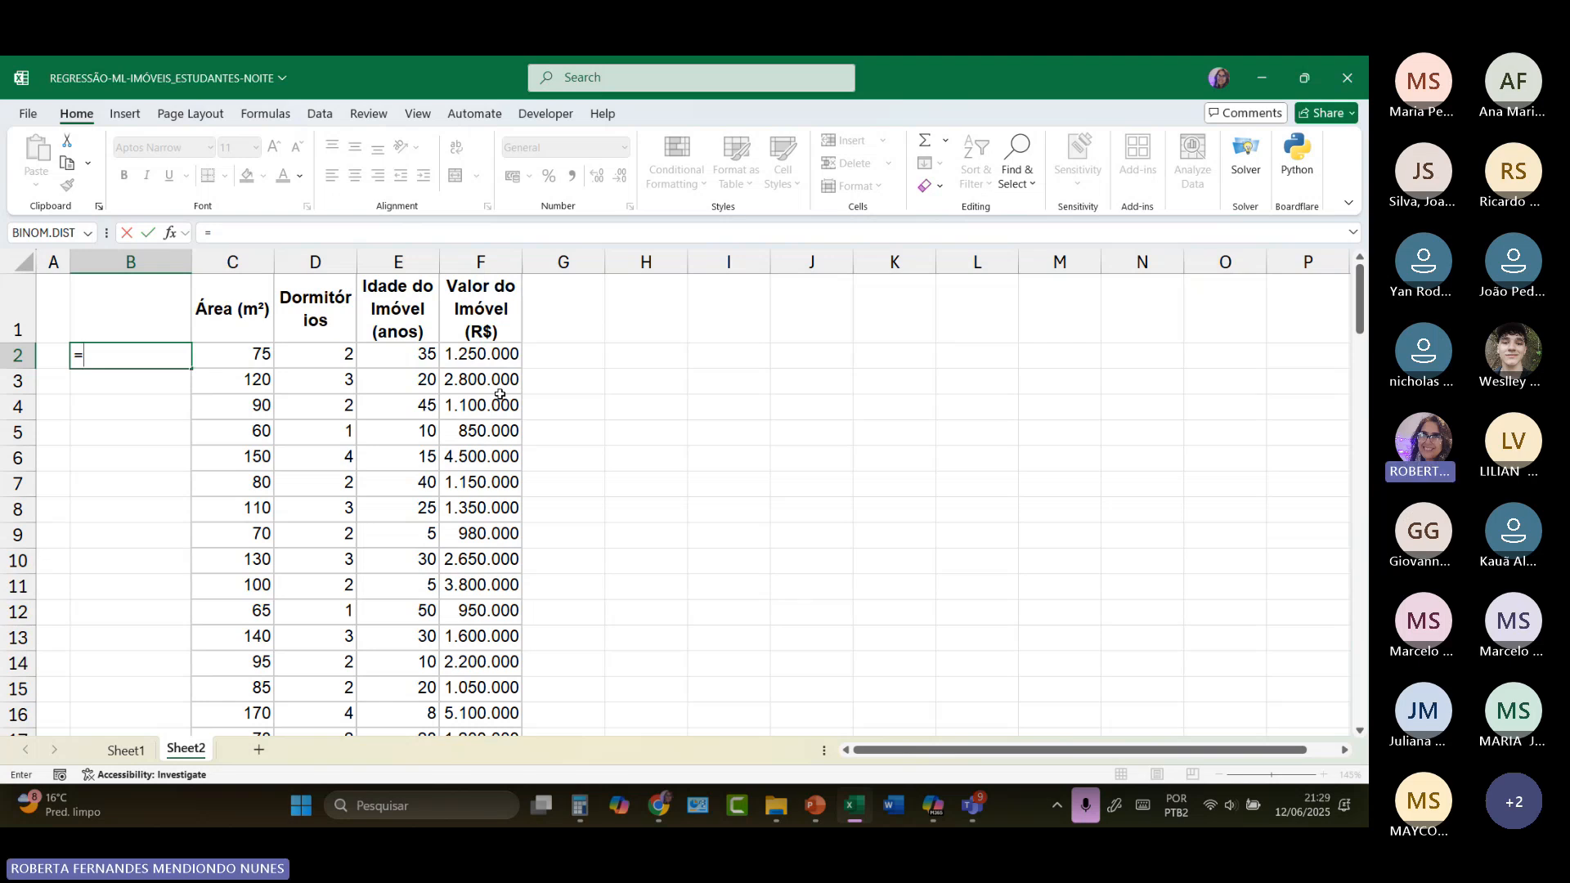
pyautogui.write('al')
pyautogui.press('BackSpace')
pyautogui.press('BackSpace')
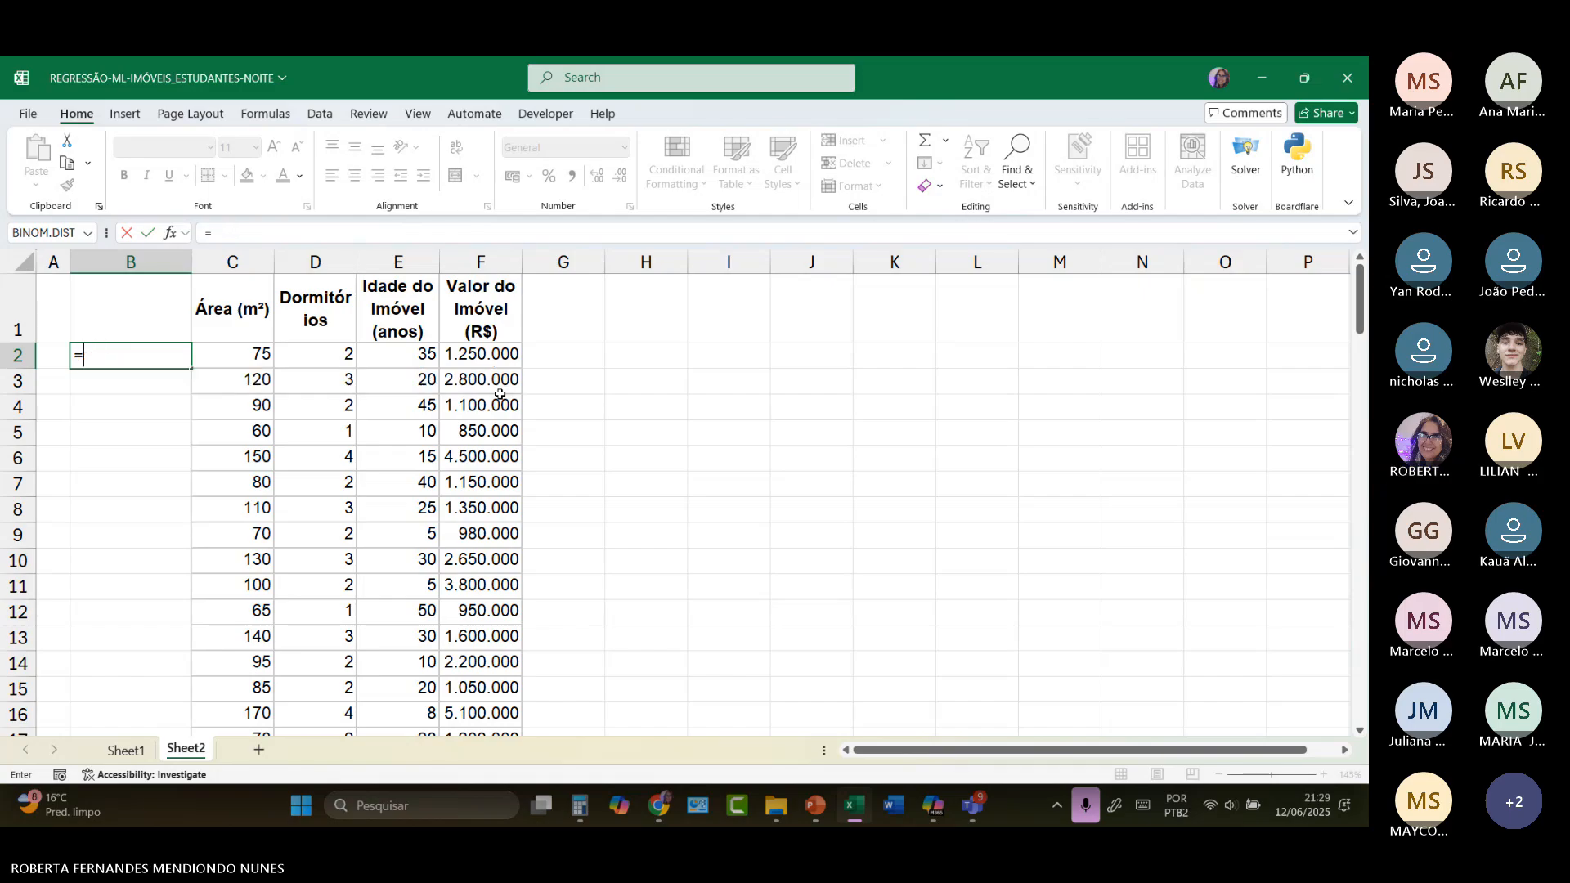
pyautogui.write('ran')
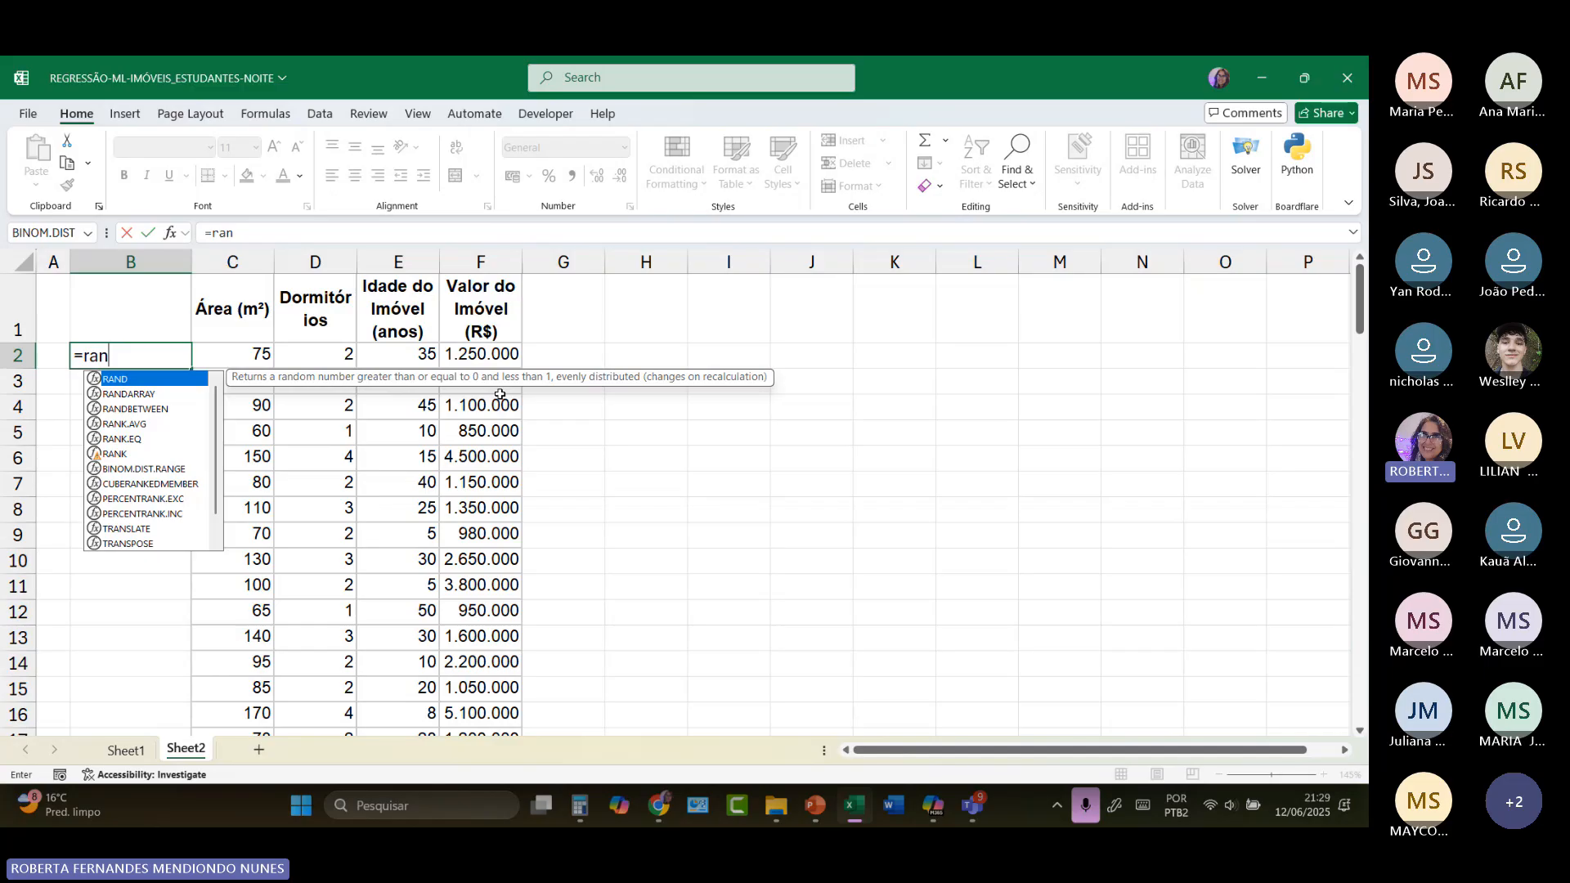
pyautogui.doubleClick(135, 409)
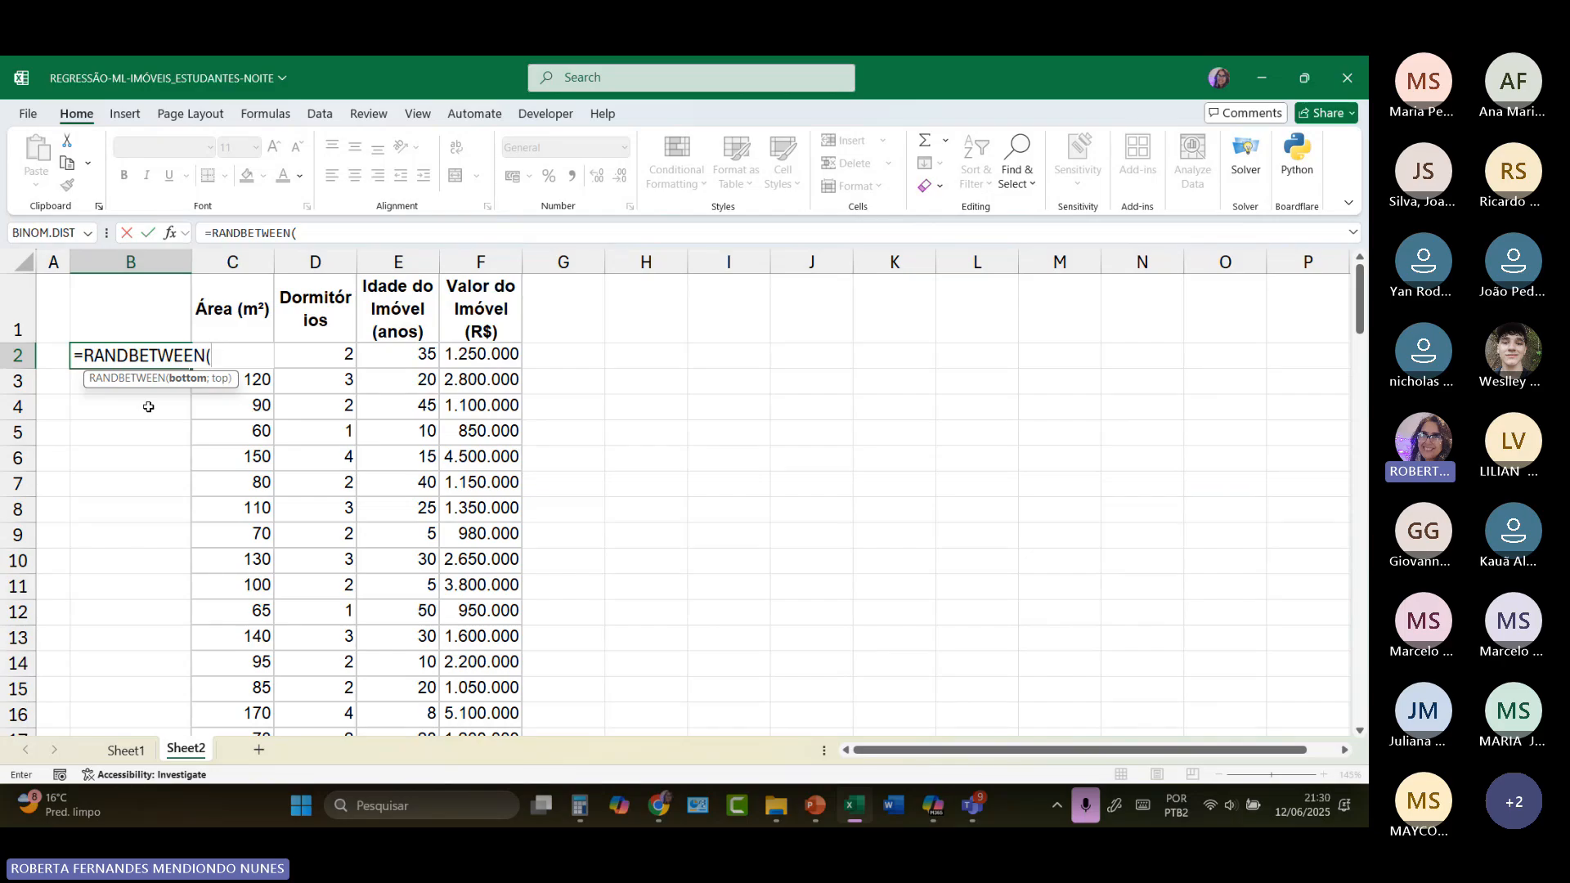
pyautogui.write('1;10')
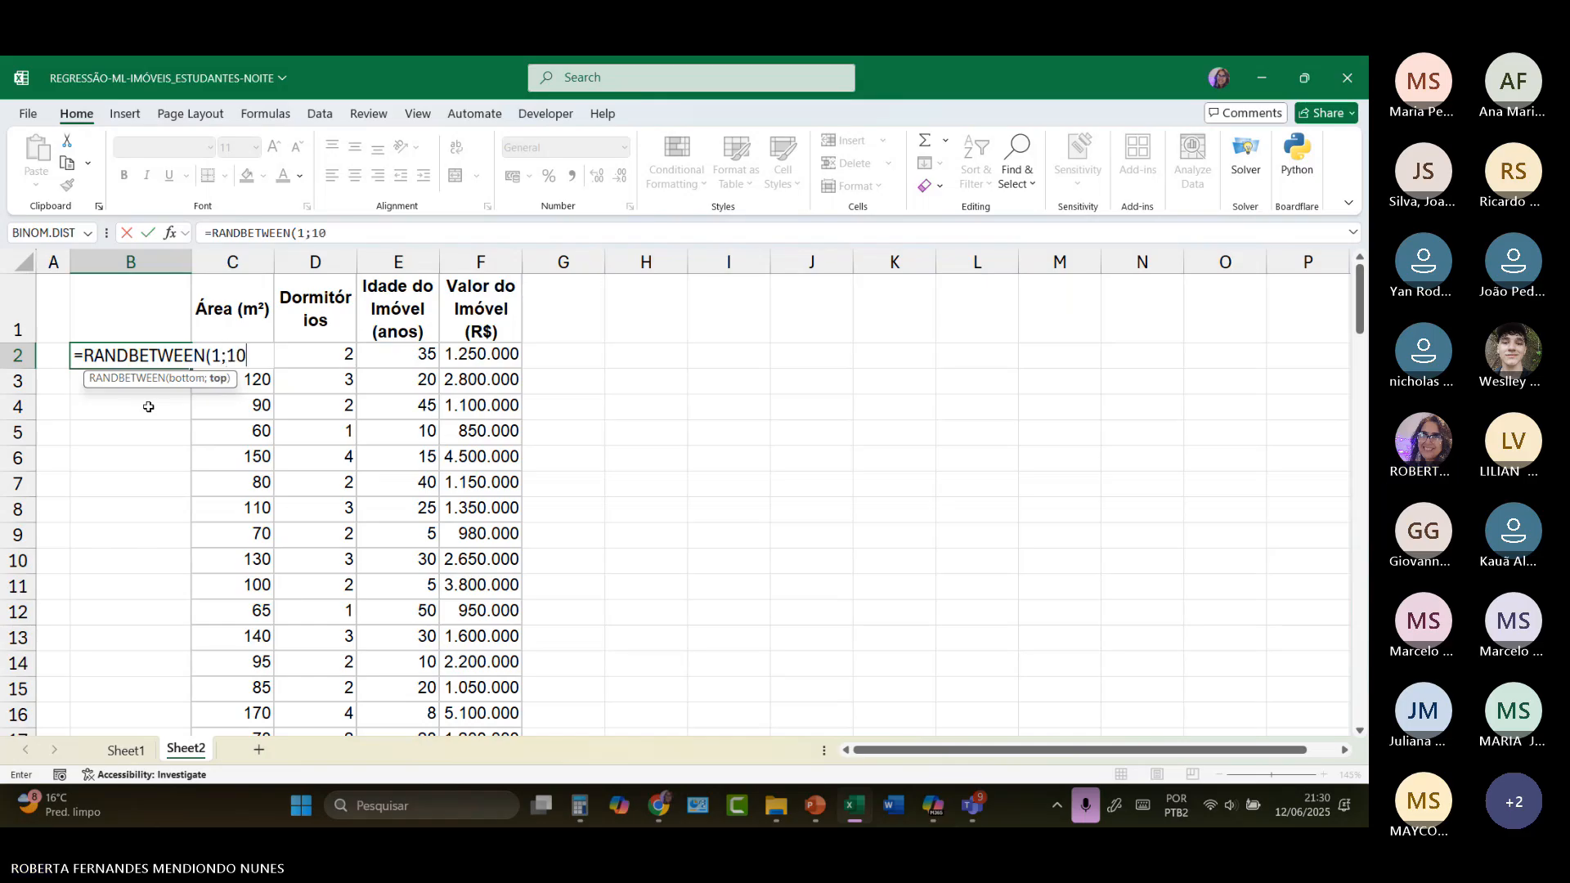
pyautogui.write(')')
pyautogui.press('Return')
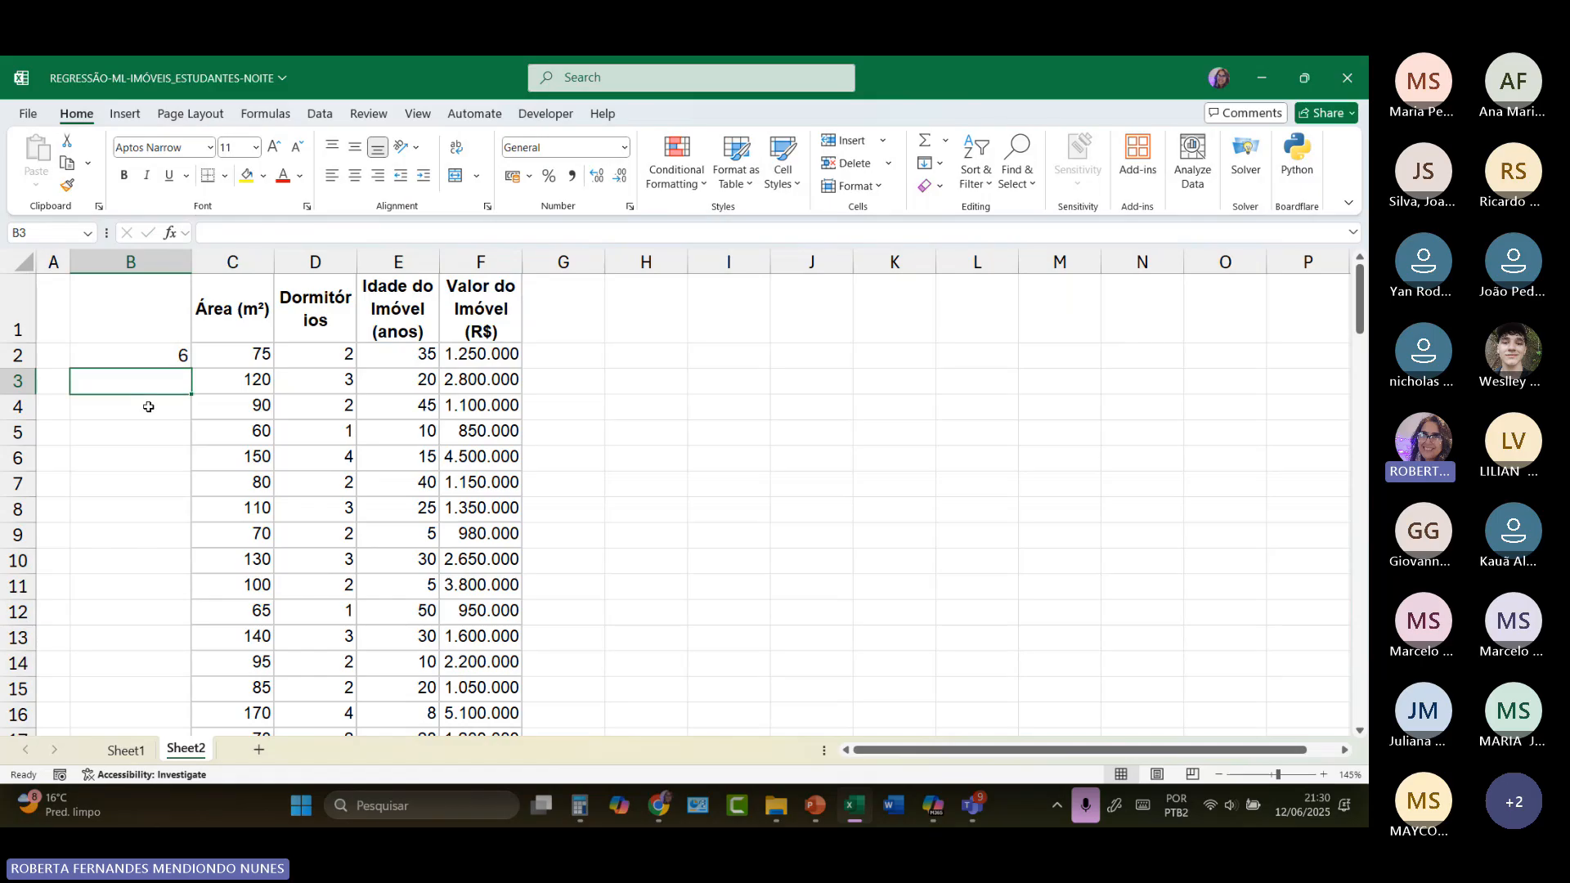
# Step: Fill the RANDBETWEEN formula from B2 down to B110 and narrow column B
pyautogui.click(163, 359)
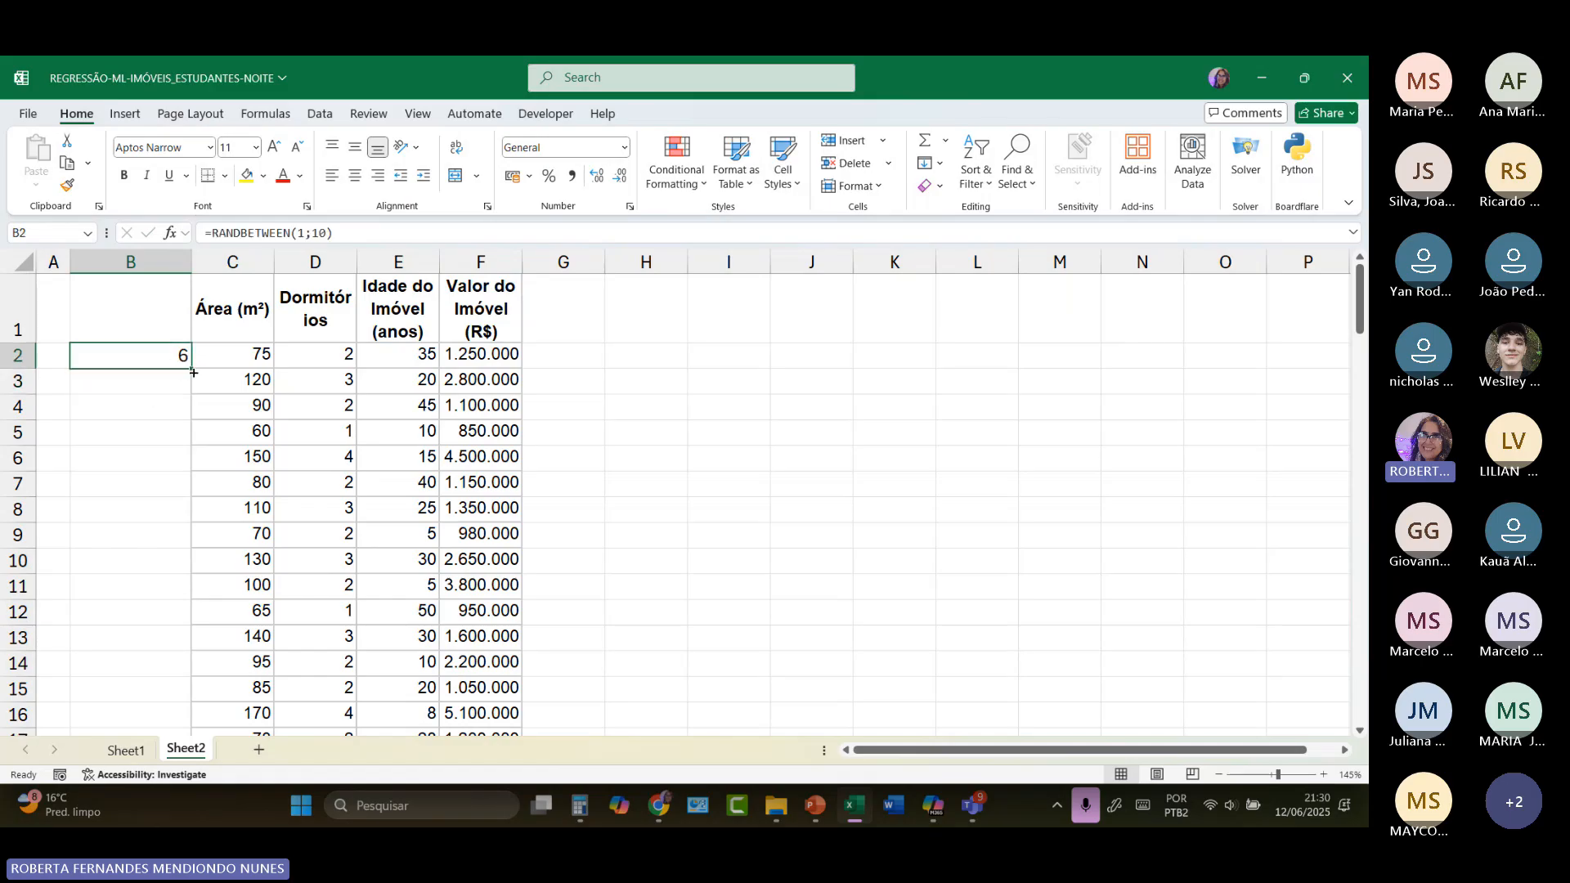
pyautogui.moveTo(190, 369); pyautogui.dragTo(164, 683)
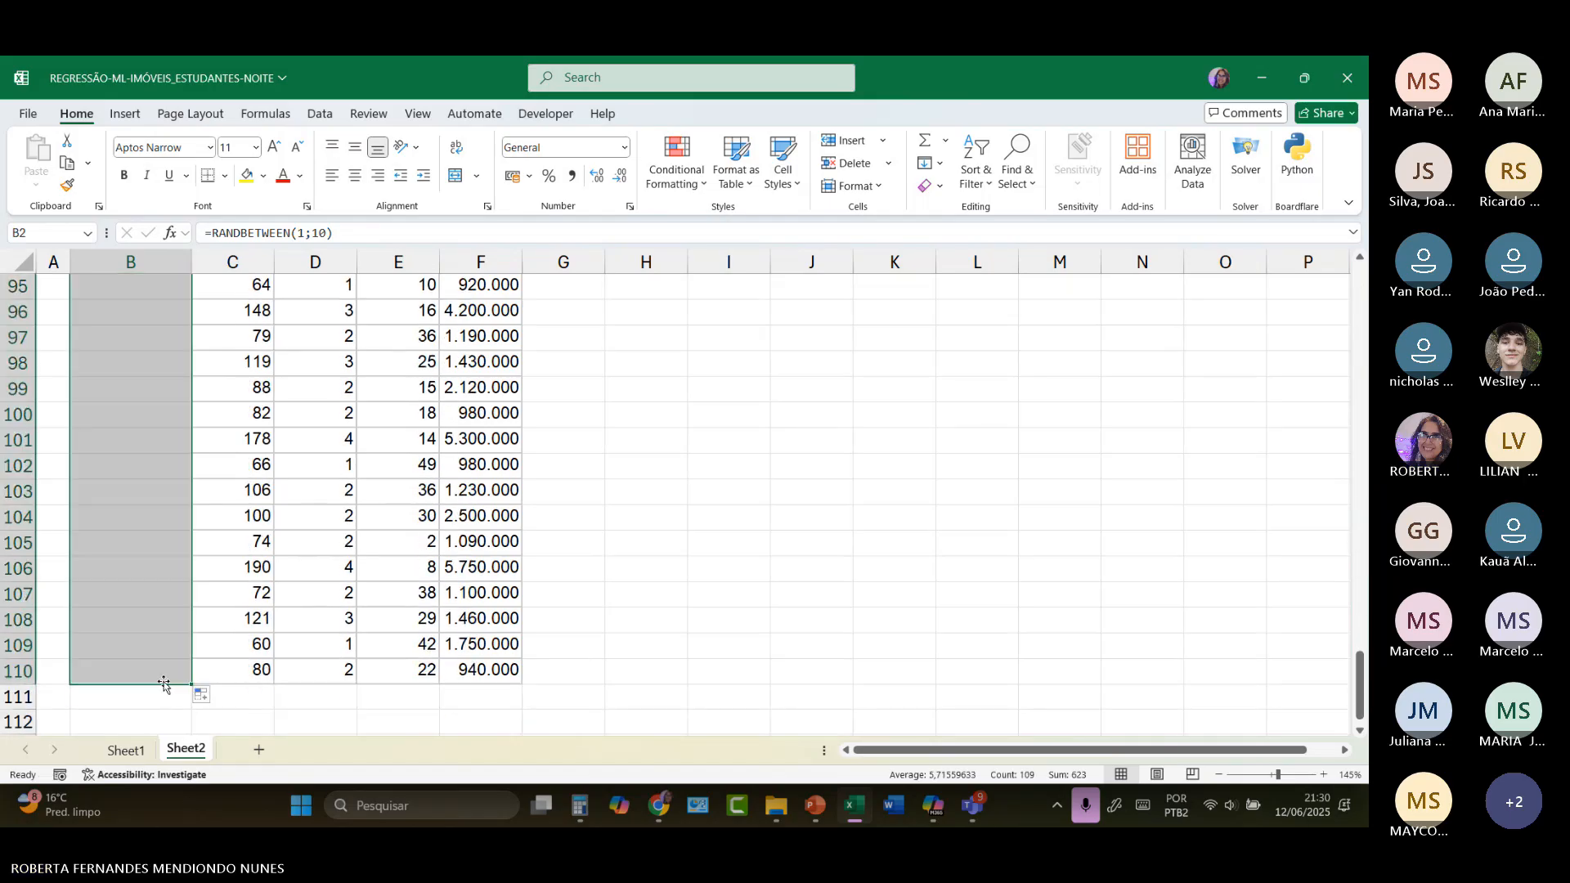
pyautogui.scroll(13, 115, 456)
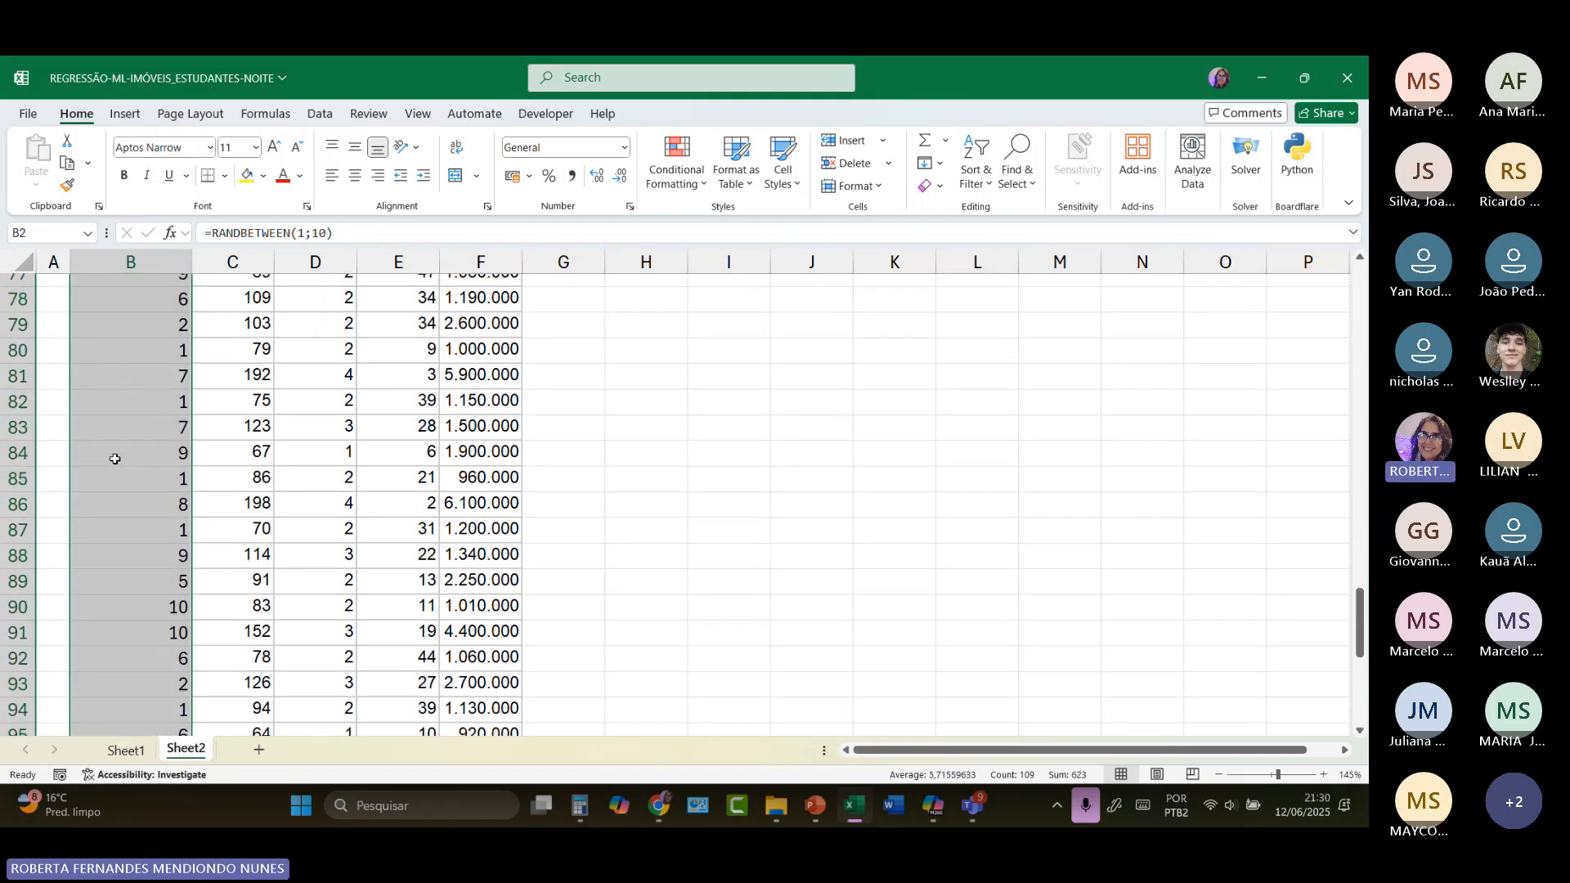
pyautogui.scroll(19, 116, 459)
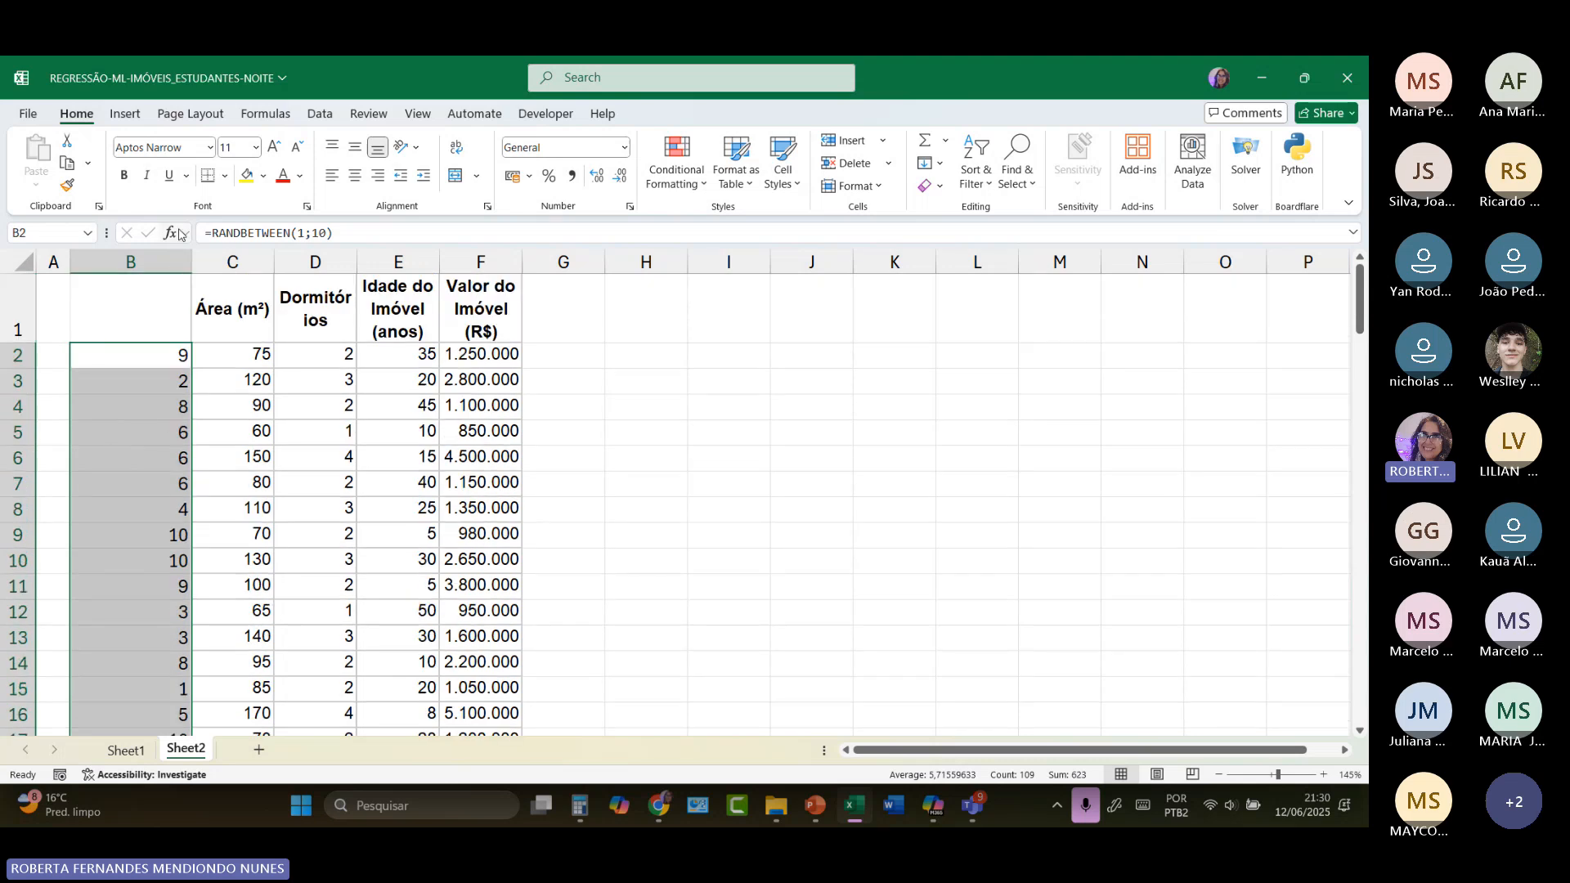
pyautogui.moveTo(192, 262); pyautogui.dragTo(146, 262)
# Step: Enter the test text pkpklplk in G2 to trigger recalculation of the random numbers, and clear the cell
pyautogui.click(512, 349)
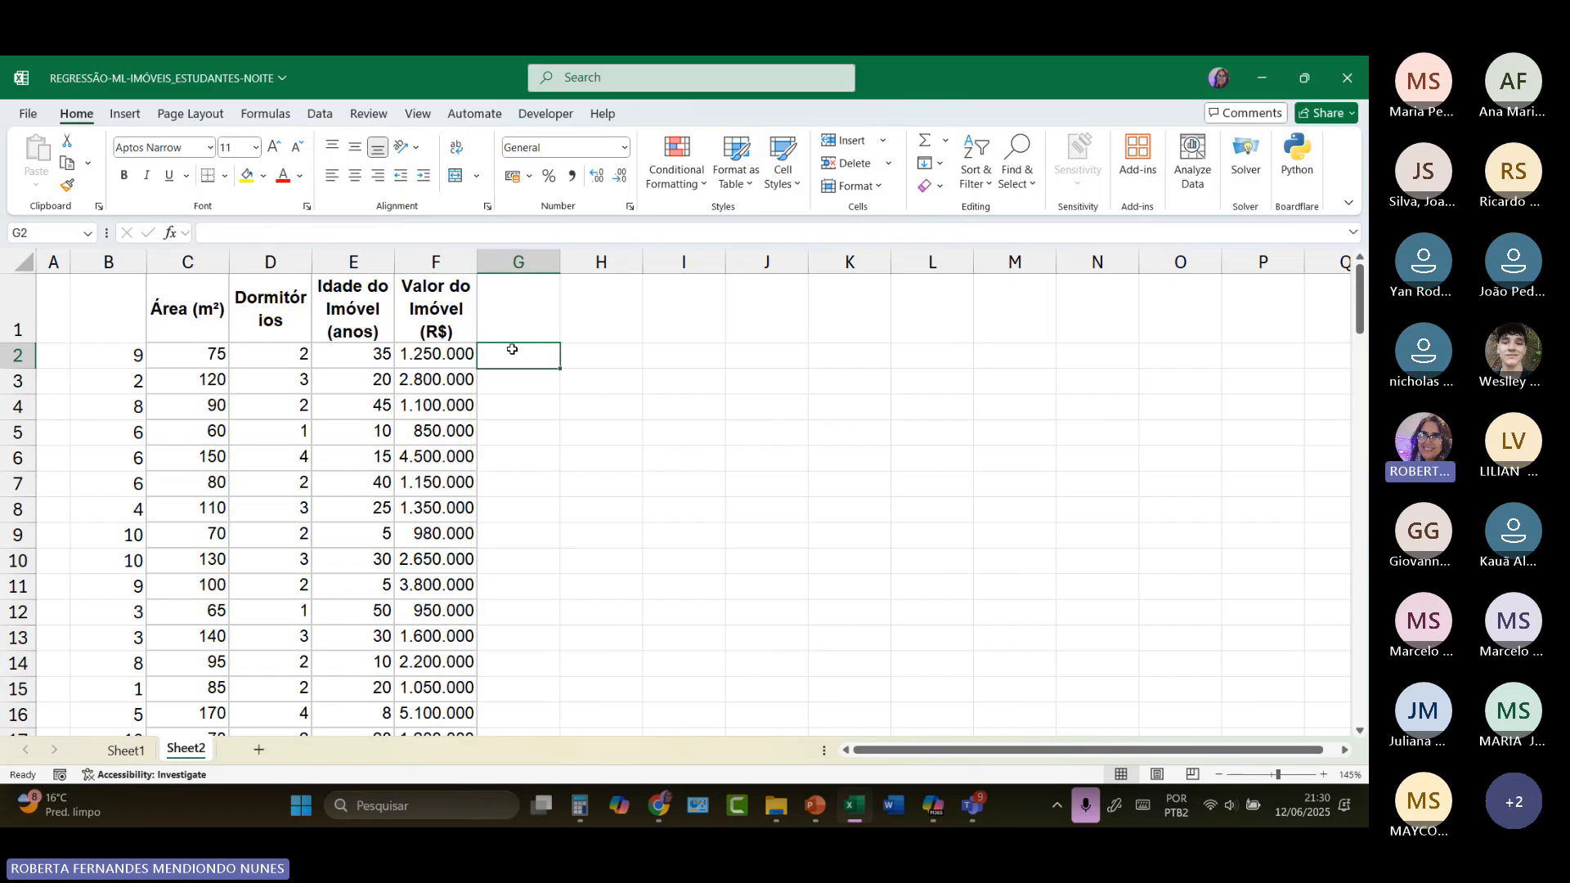
pyautogui.write('pkpklplk')
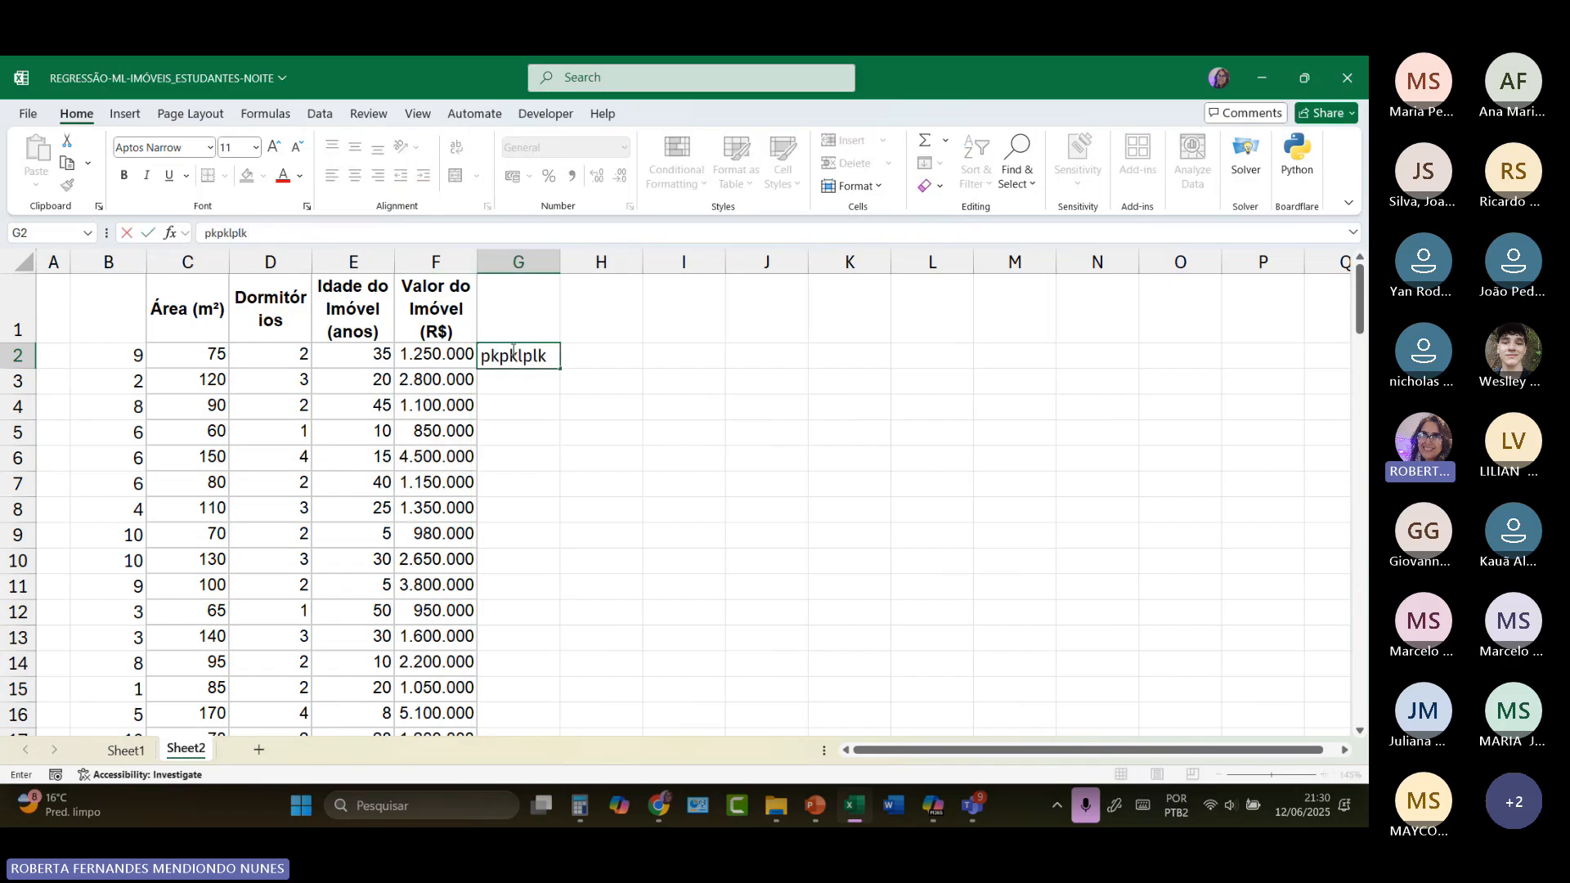
pyautogui.press('Return')
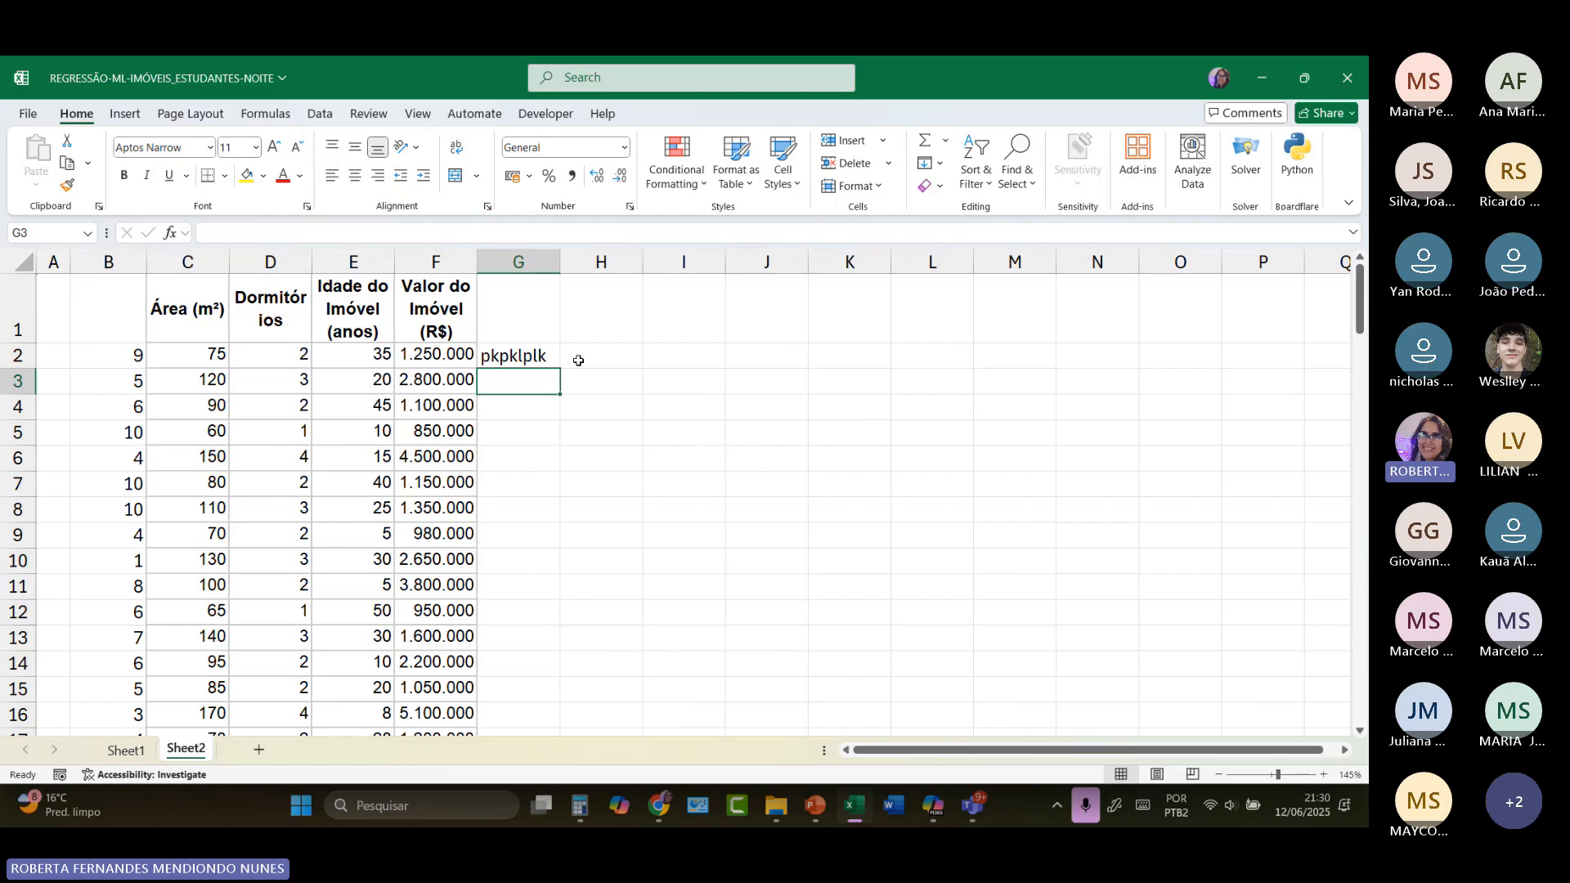
pyautogui.click(515, 358)
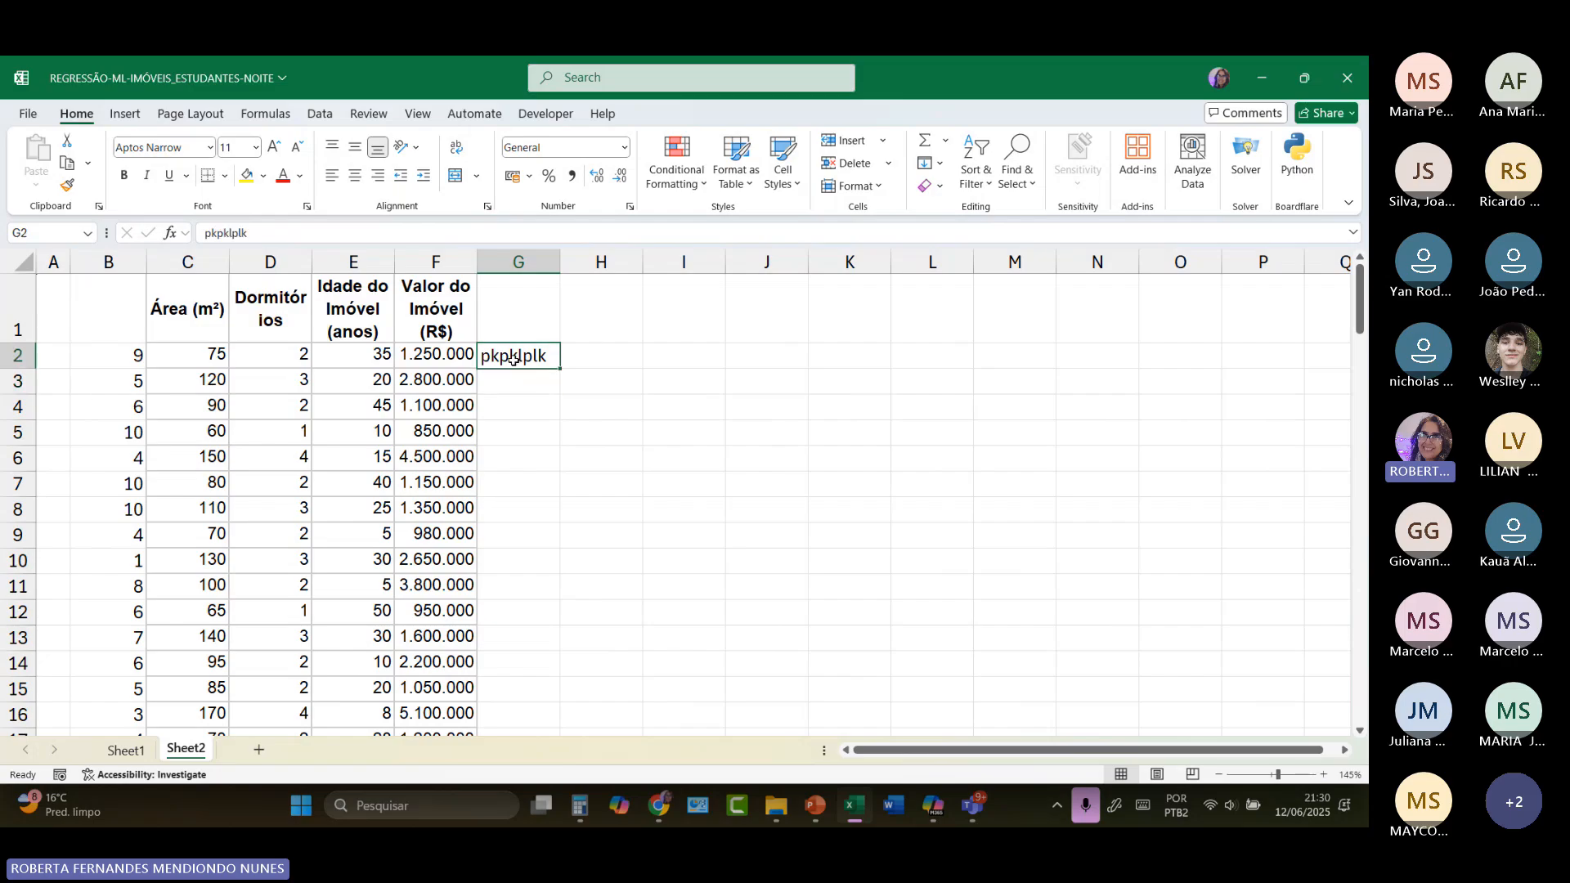
pyautogui.press('Delete')
# Step: Enter the letter h in G4 to recalculate the random numbers again, and undo that entry
pyautogui.click(537, 379)
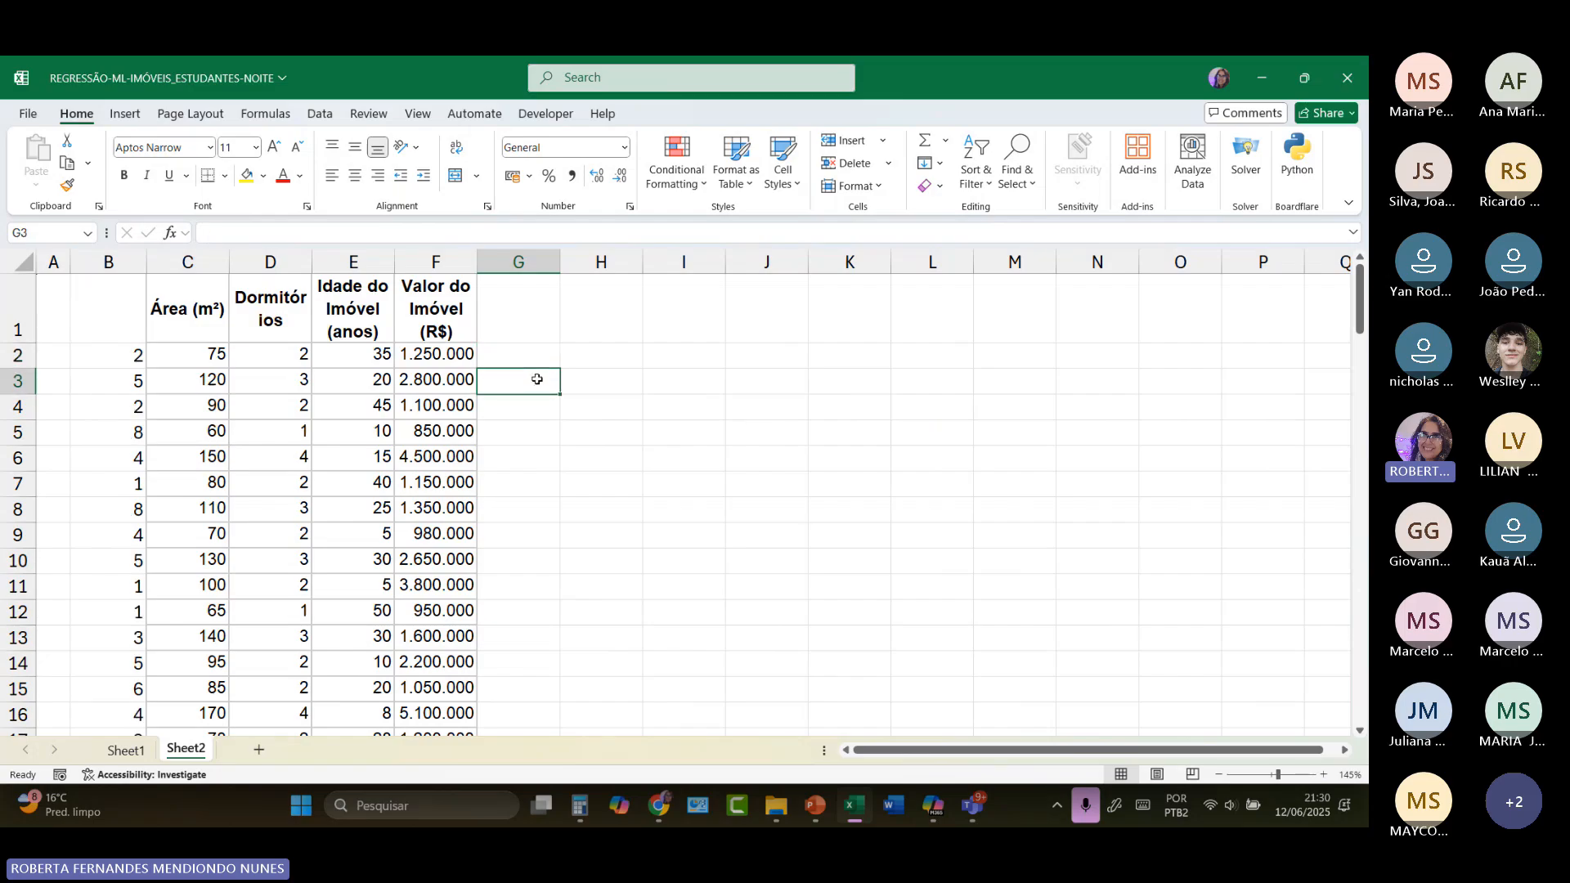
pyautogui.press('Down')
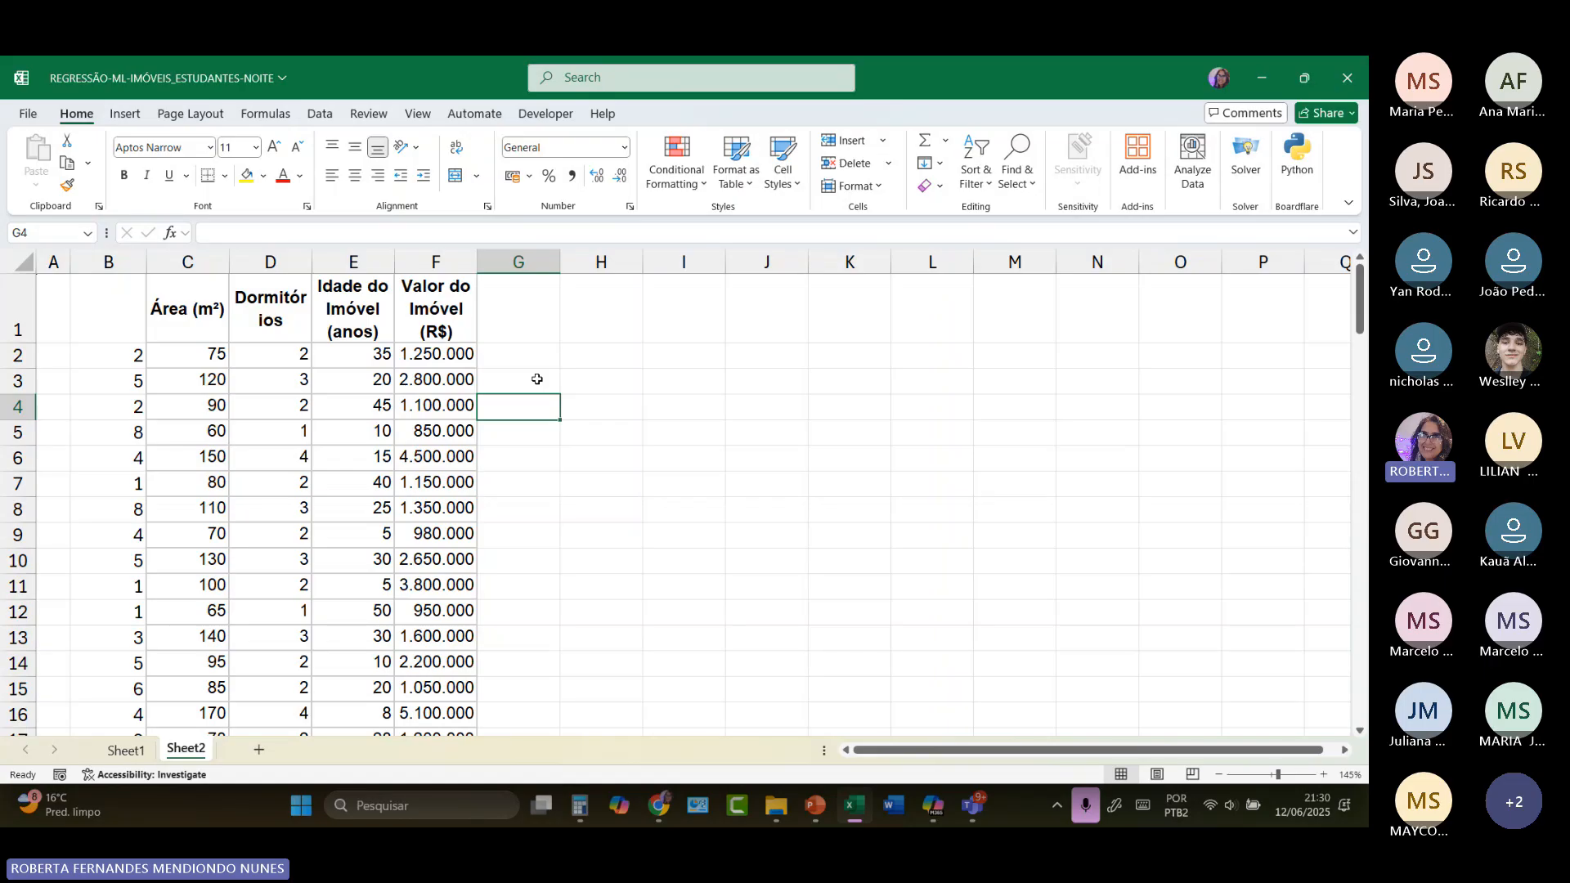
pyautogui.write('h')
pyautogui.press('Return')
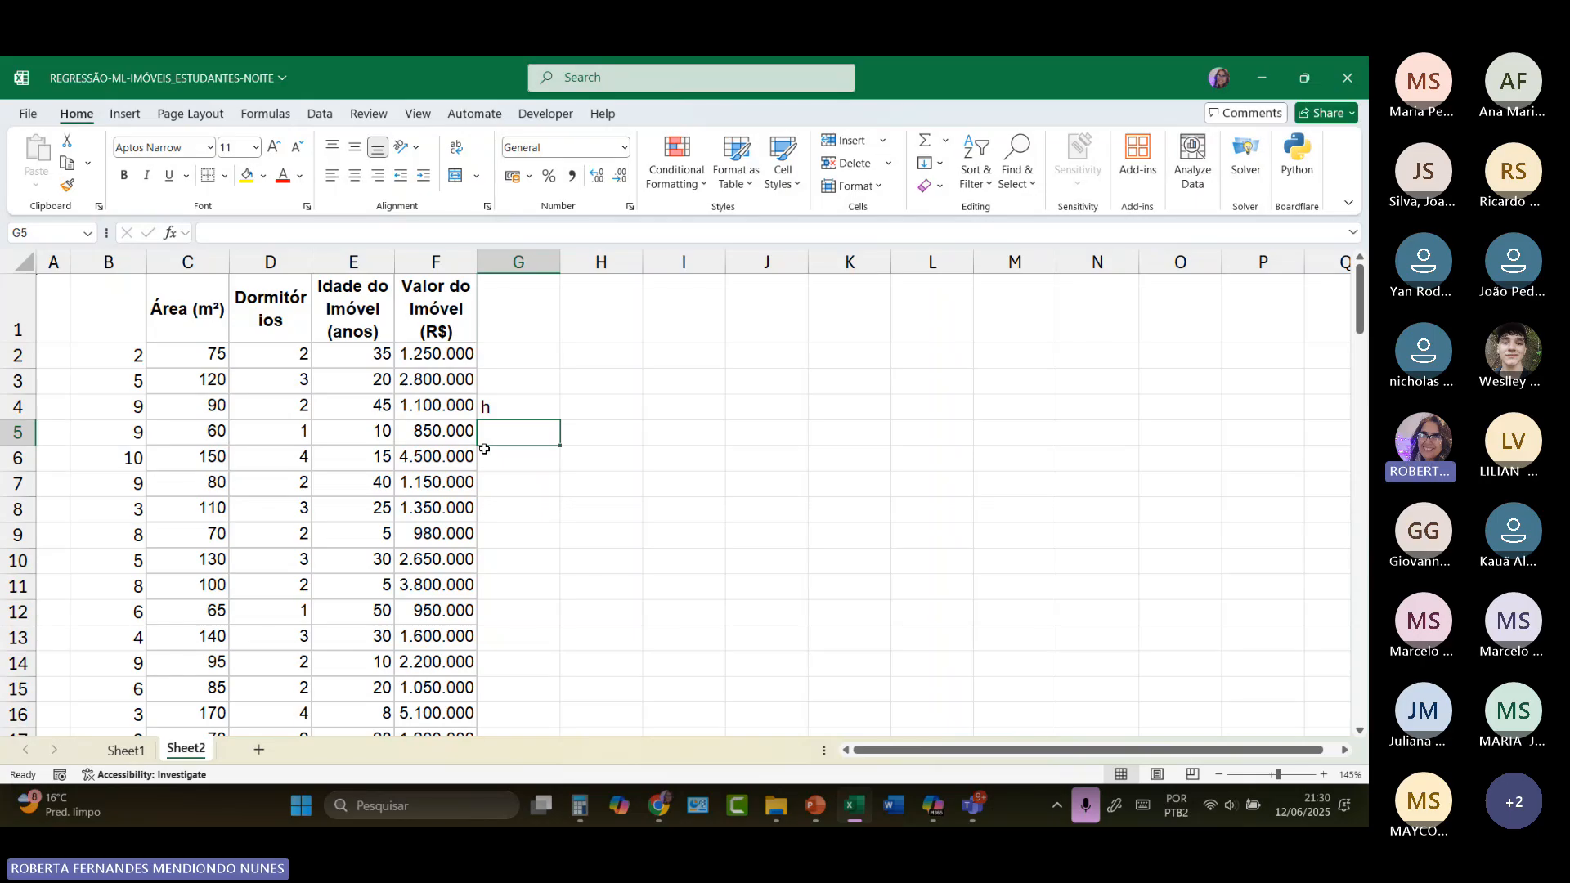
pyautogui.hotkey('ctrl', 'z')
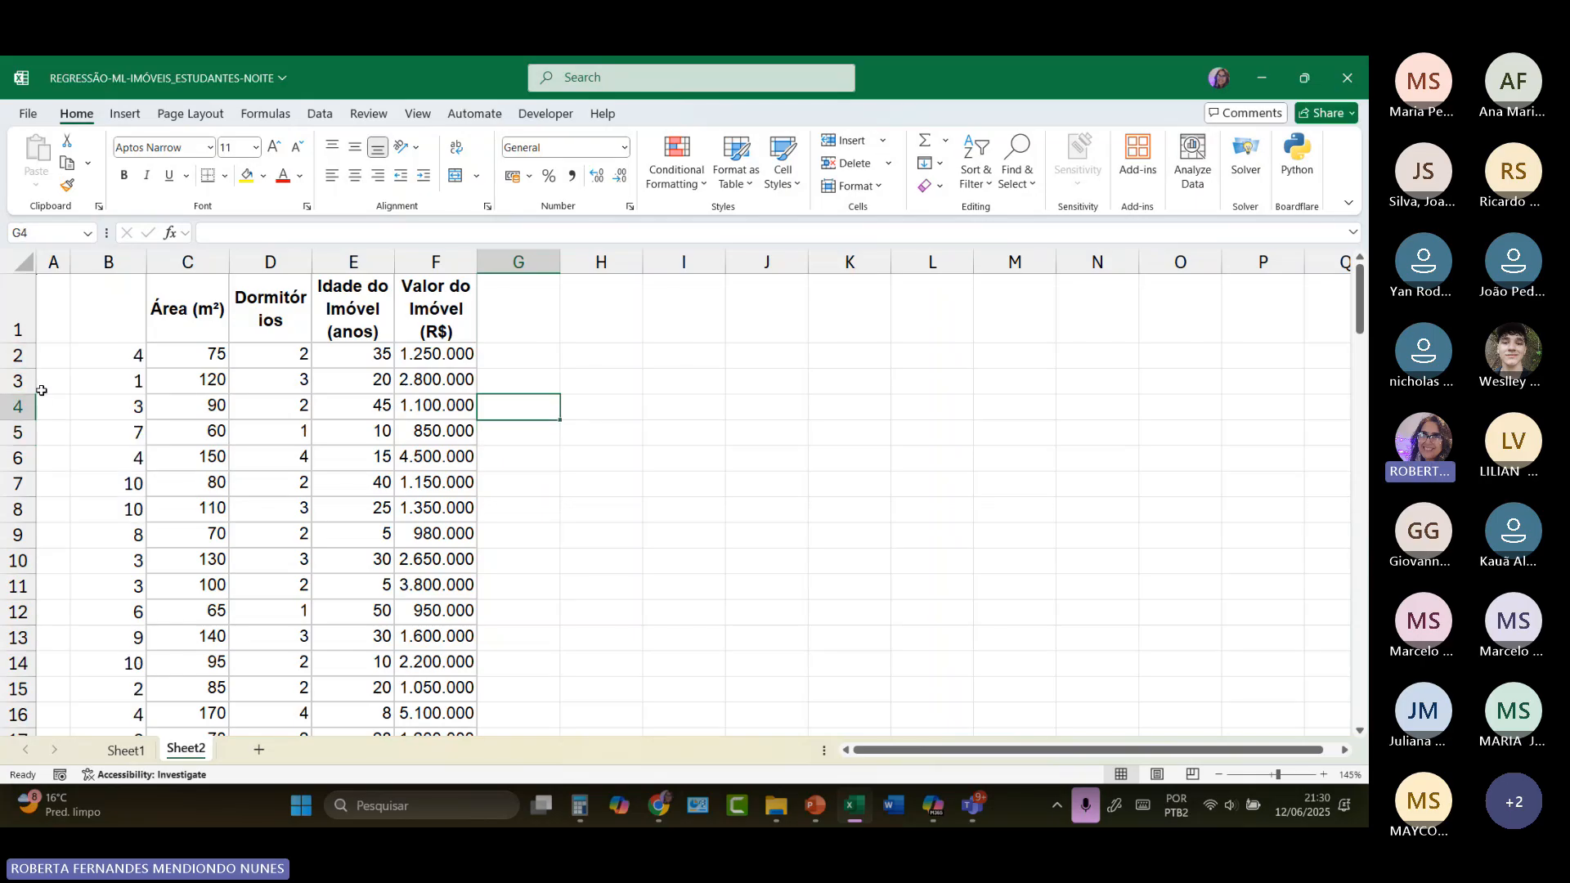
# Step: Replace the RANDBETWEEN formulas in B2:B110 with fixed values by copying the range and pasting it over itself as values only
pyautogui.moveTo(114, 354); pyautogui.dragTo(123, 694)
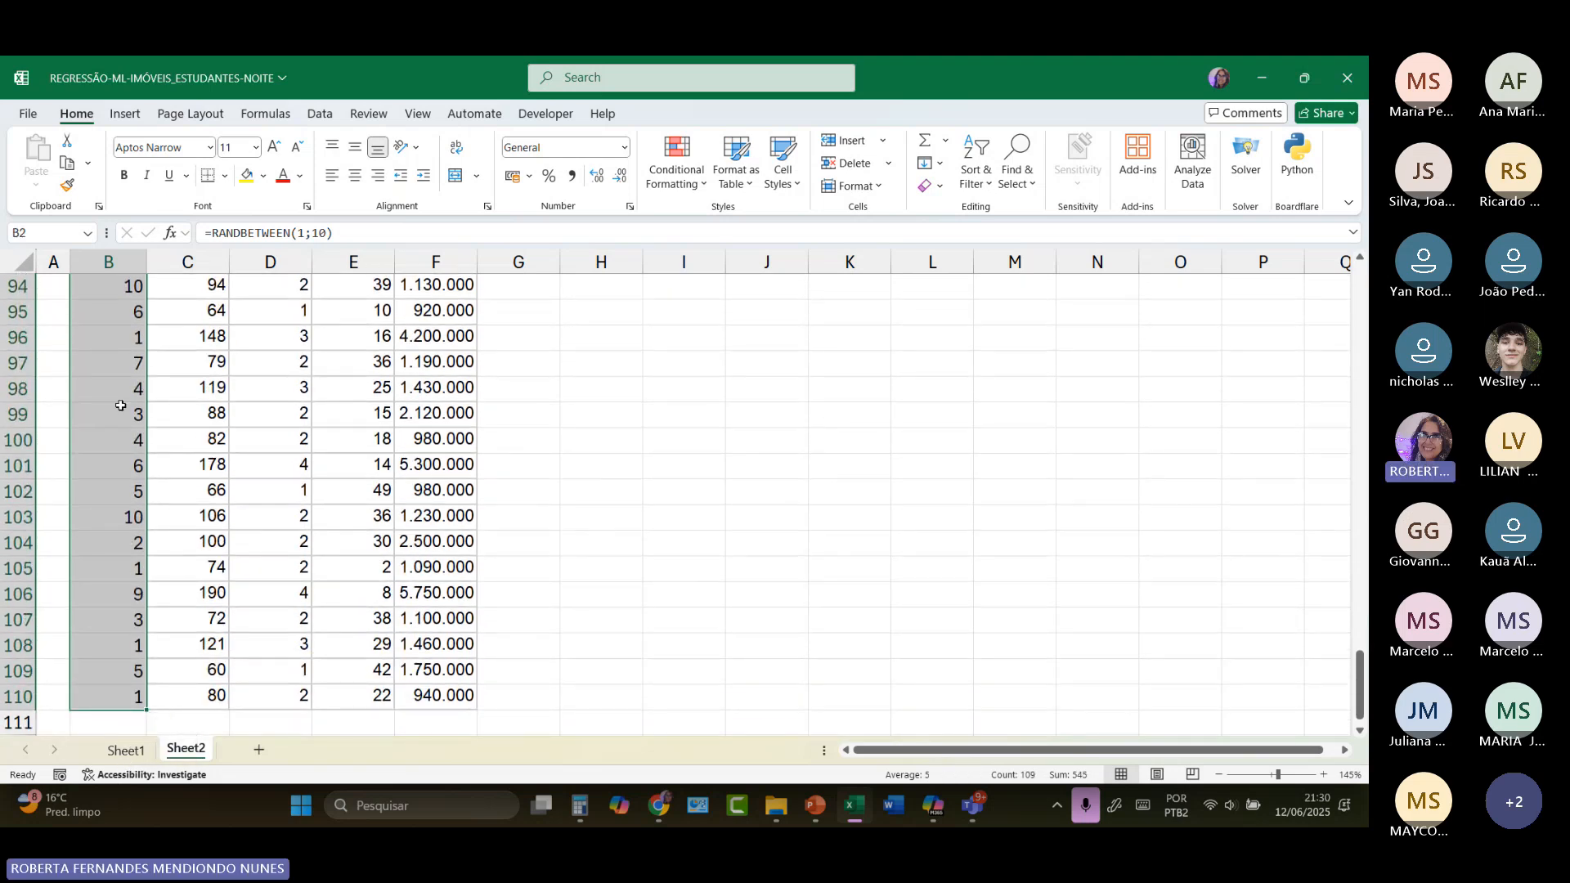
pyautogui.scroll(20, 120, 406)
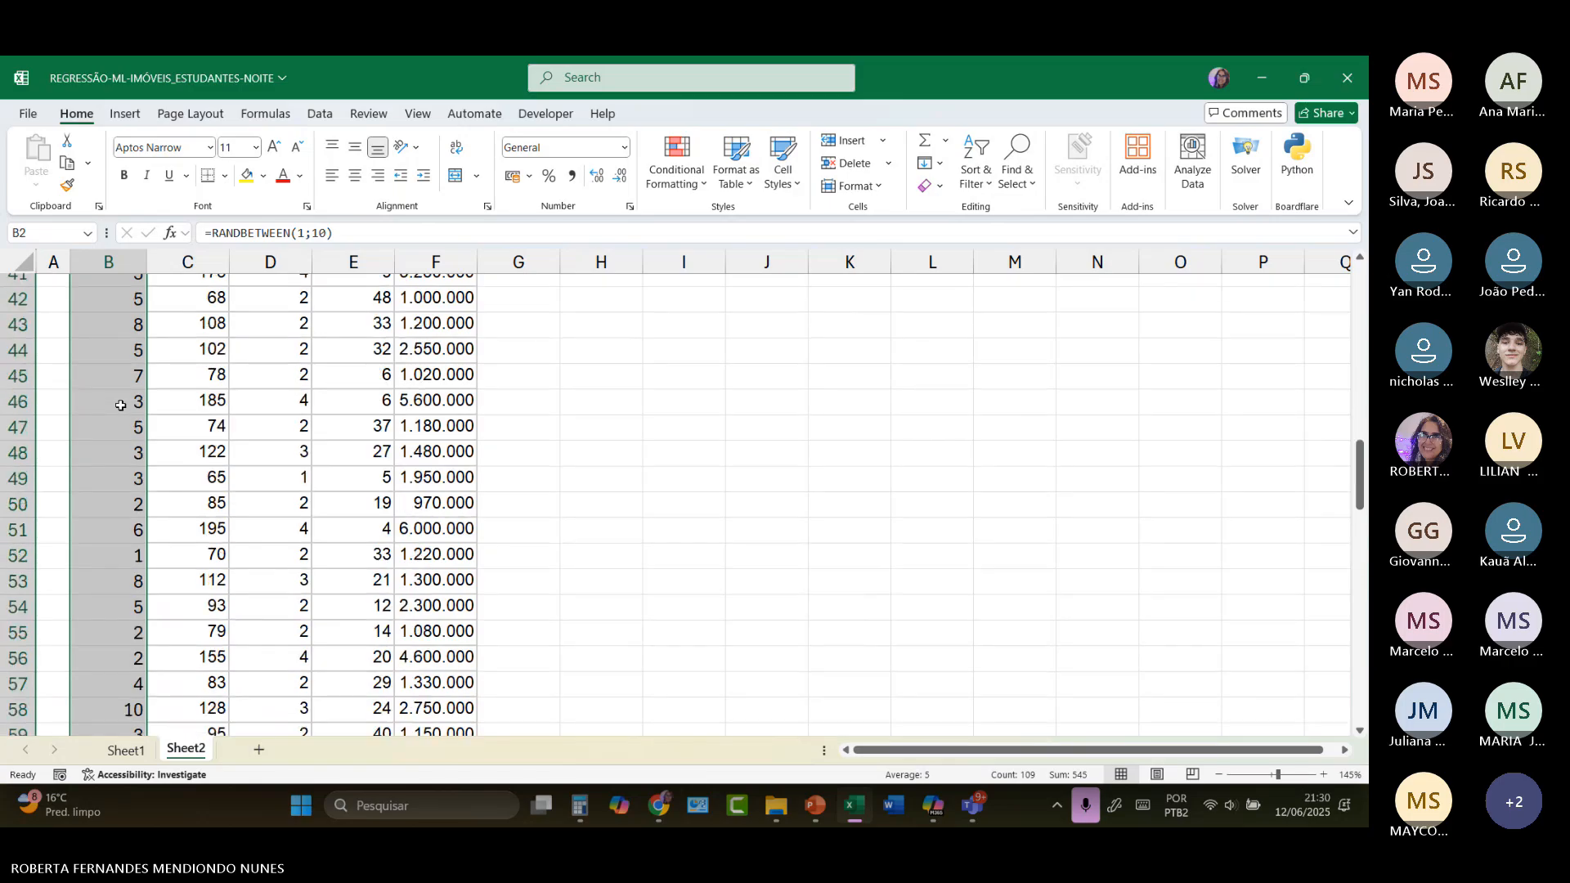
pyautogui.scroll(6, 120, 405)
pyautogui.rightClick(104, 393)
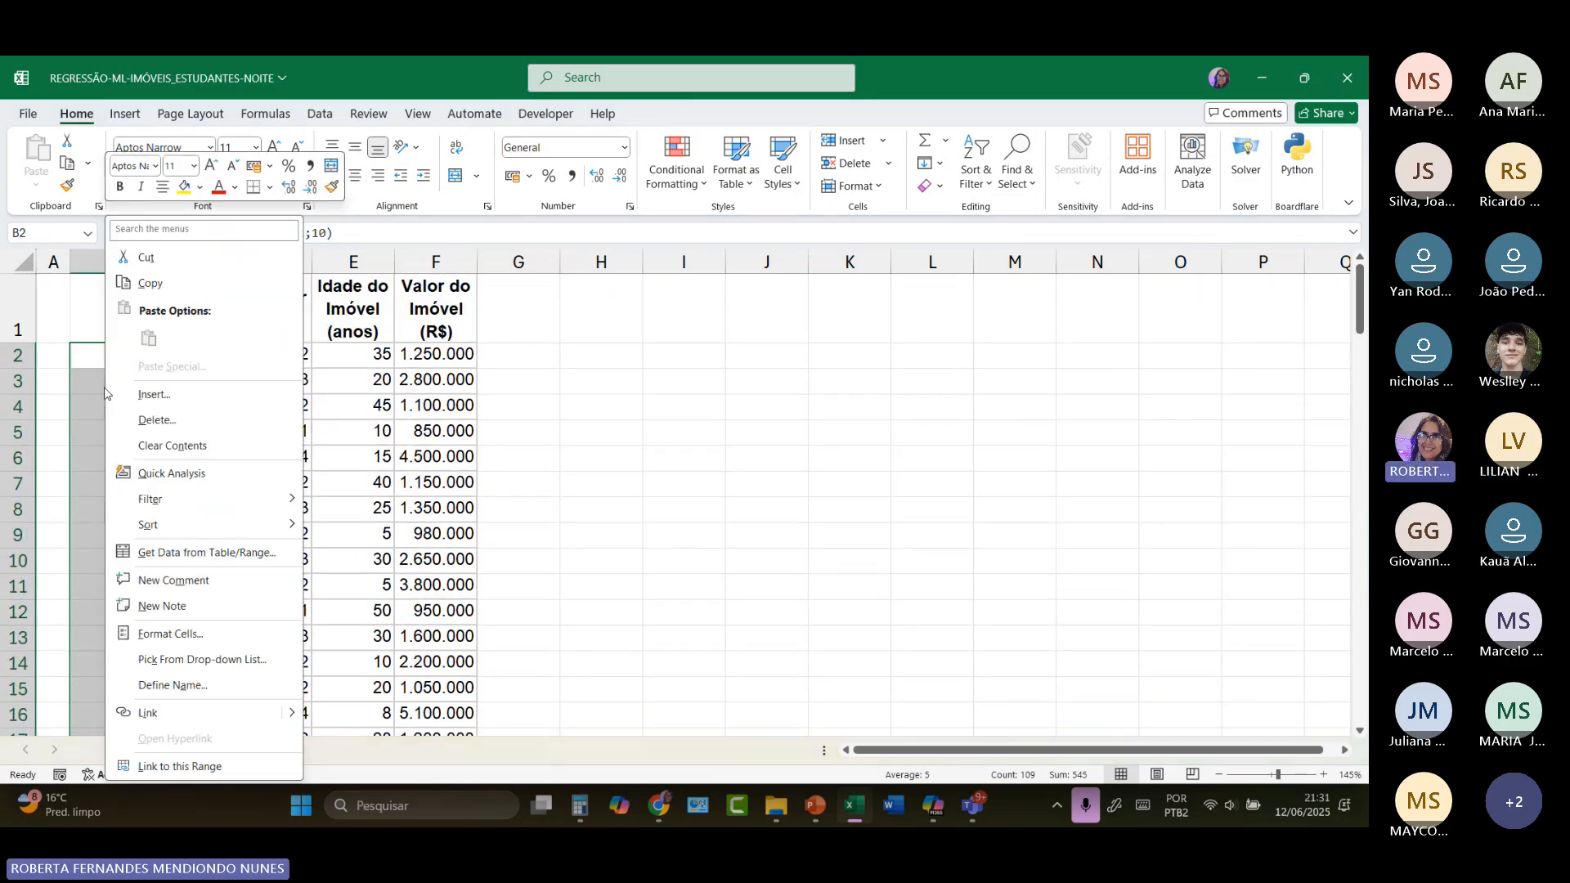
pyautogui.click(156, 284)
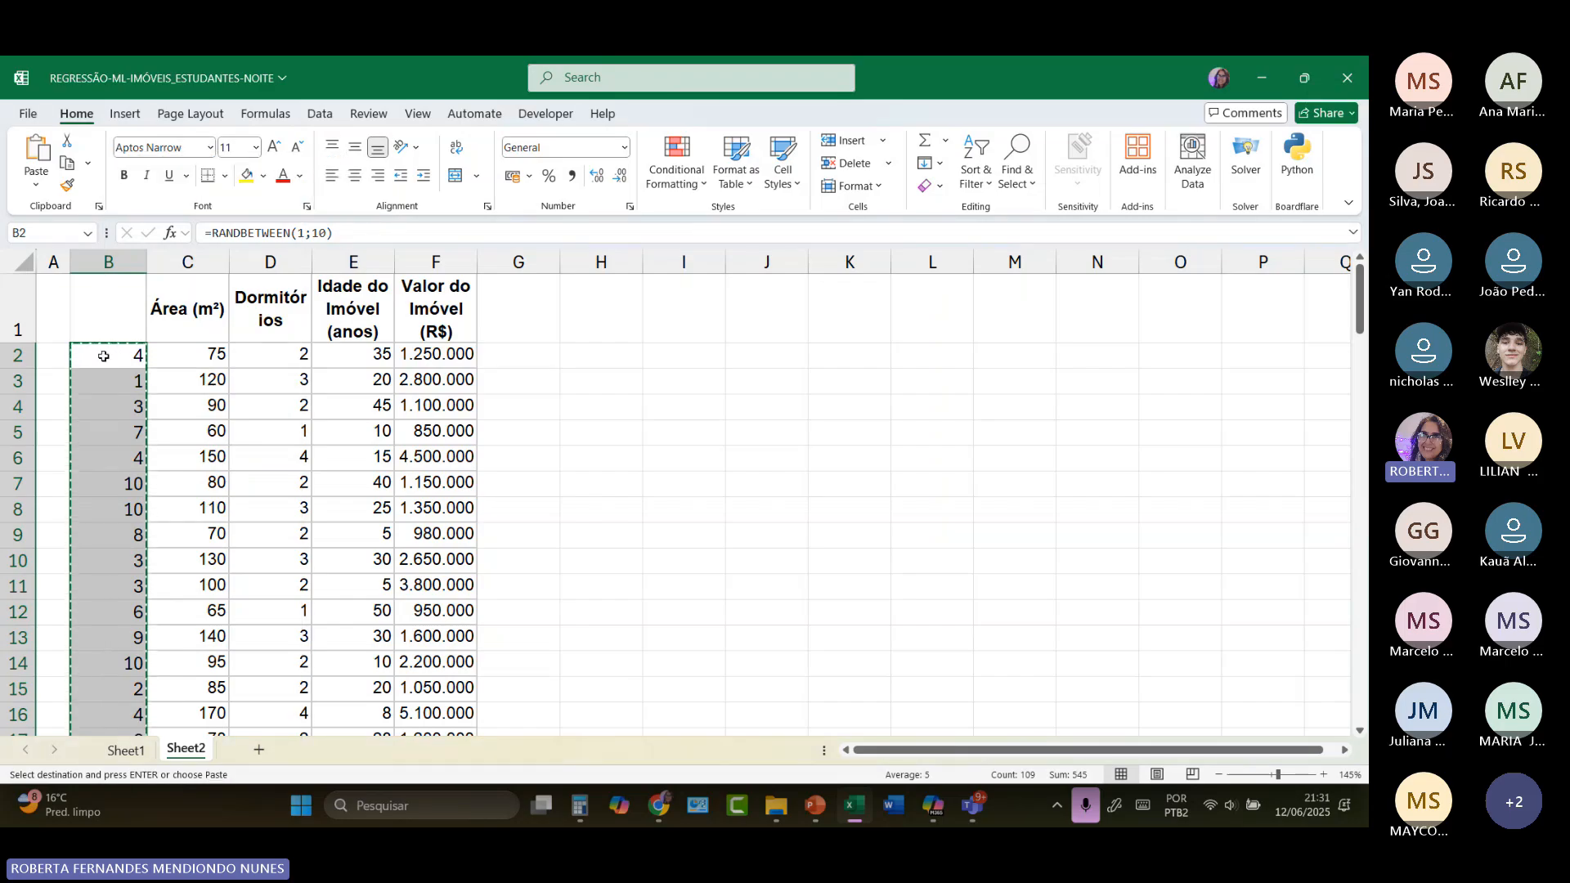
pyautogui.rightClick(104, 356)
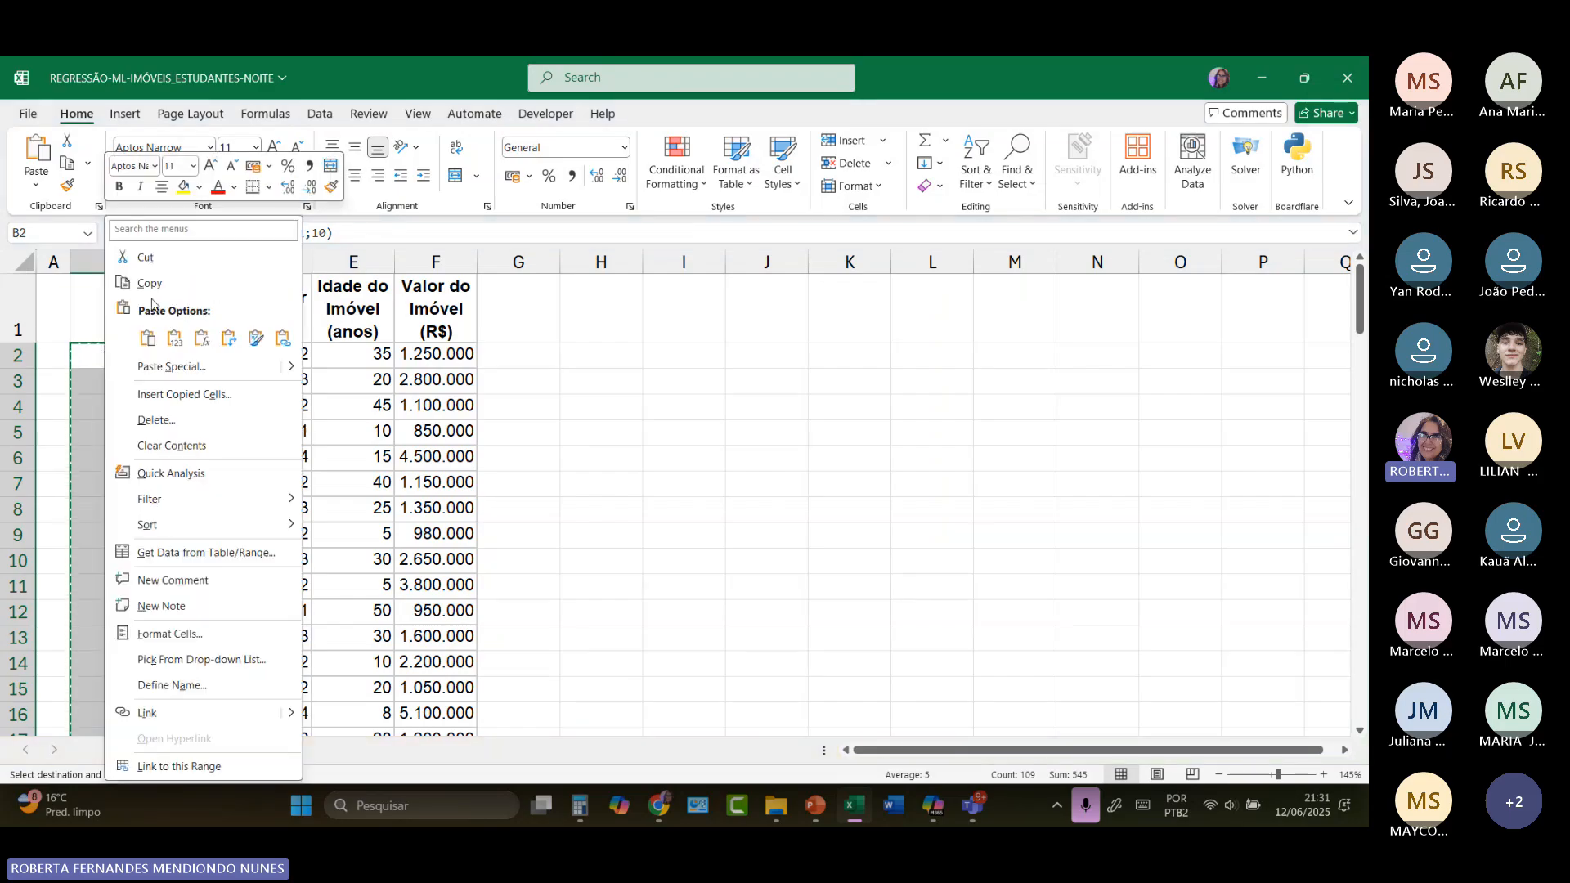
pyautogui.click(180, 350)
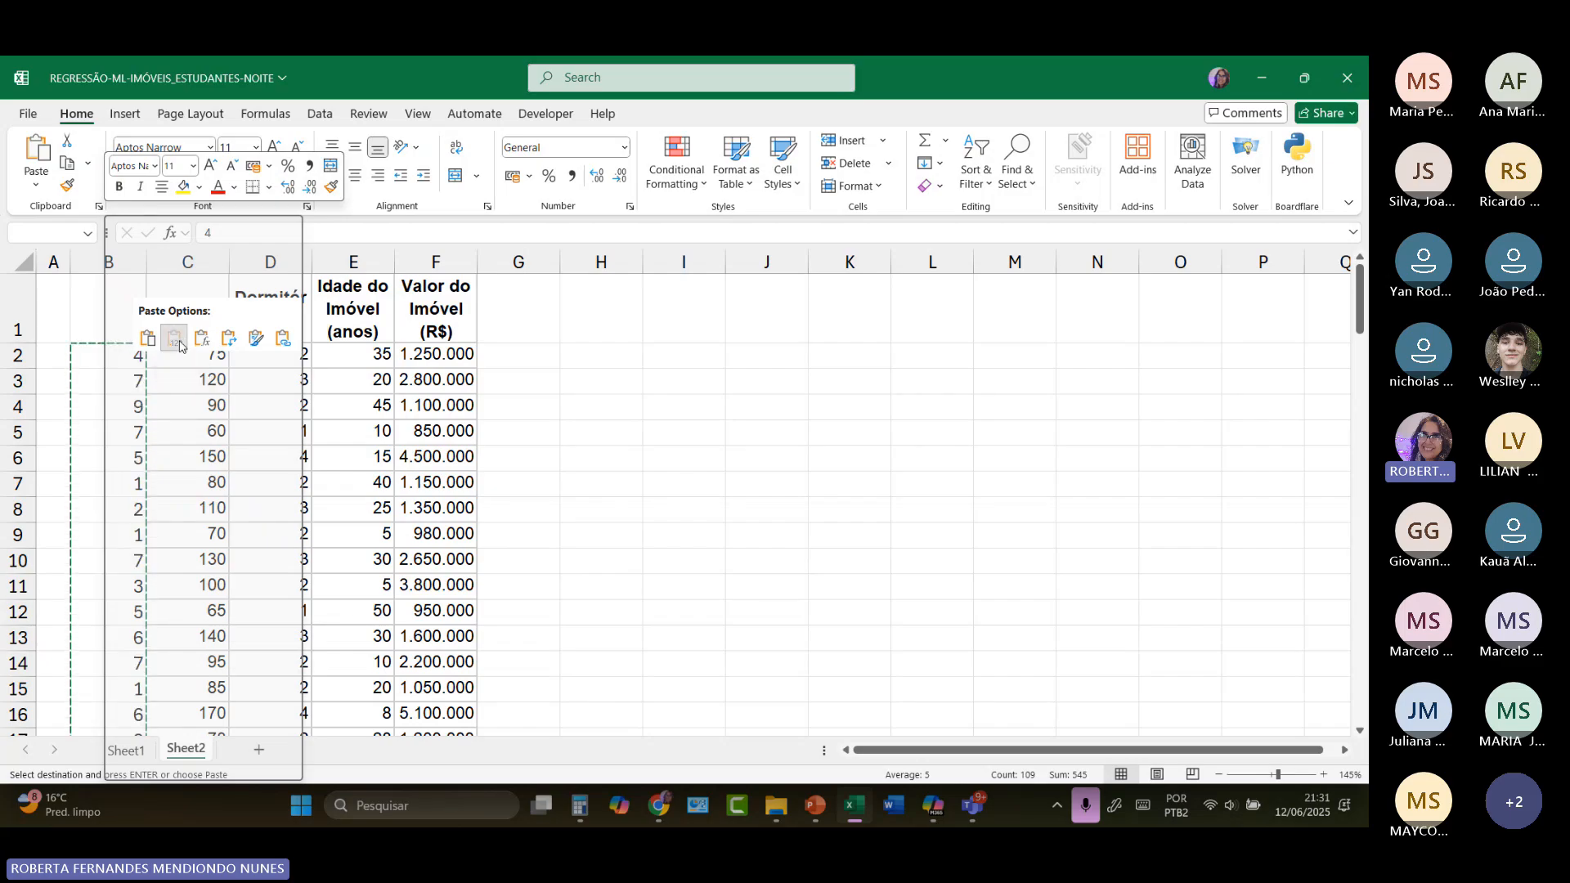
pyautogui.click(180, 338)
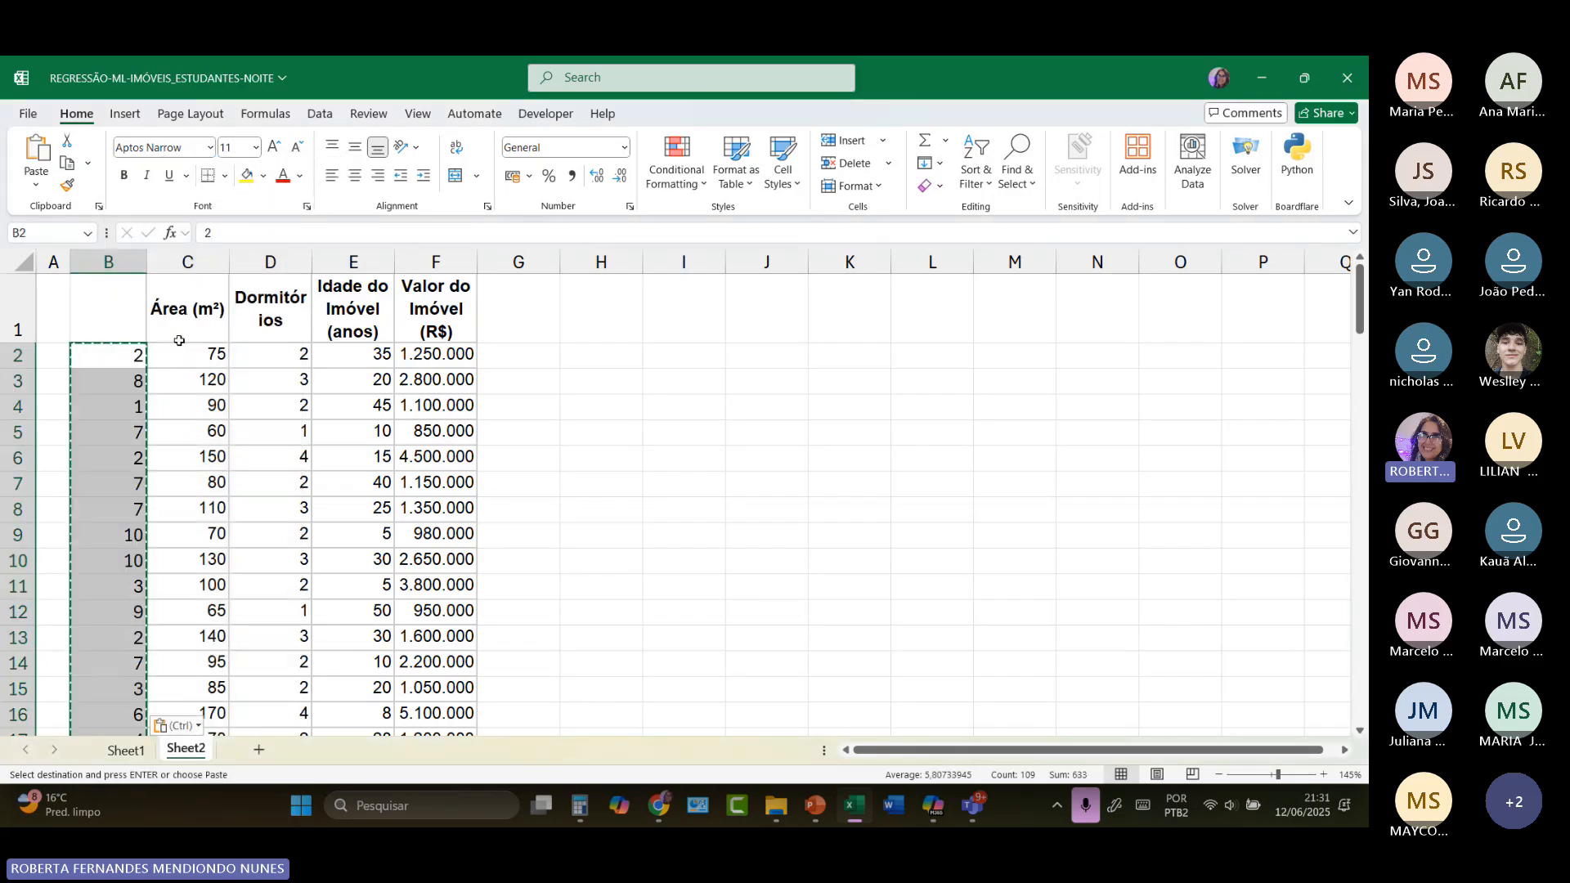
pyautogui.click(128, 353)
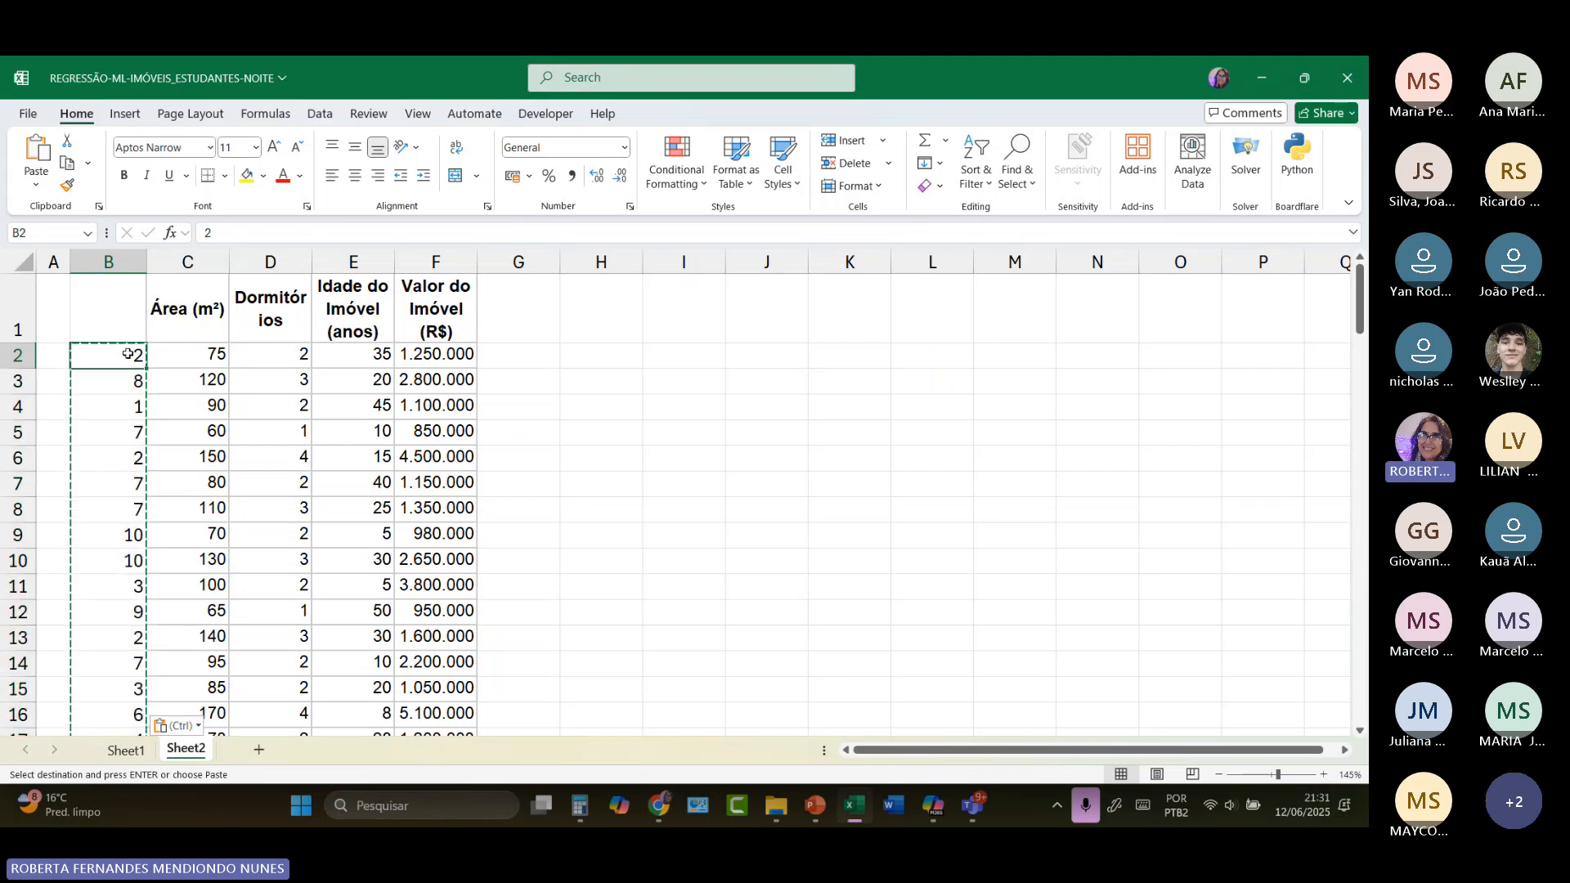
pyautogui.press('Return')
pyautogui.click(709, 350)
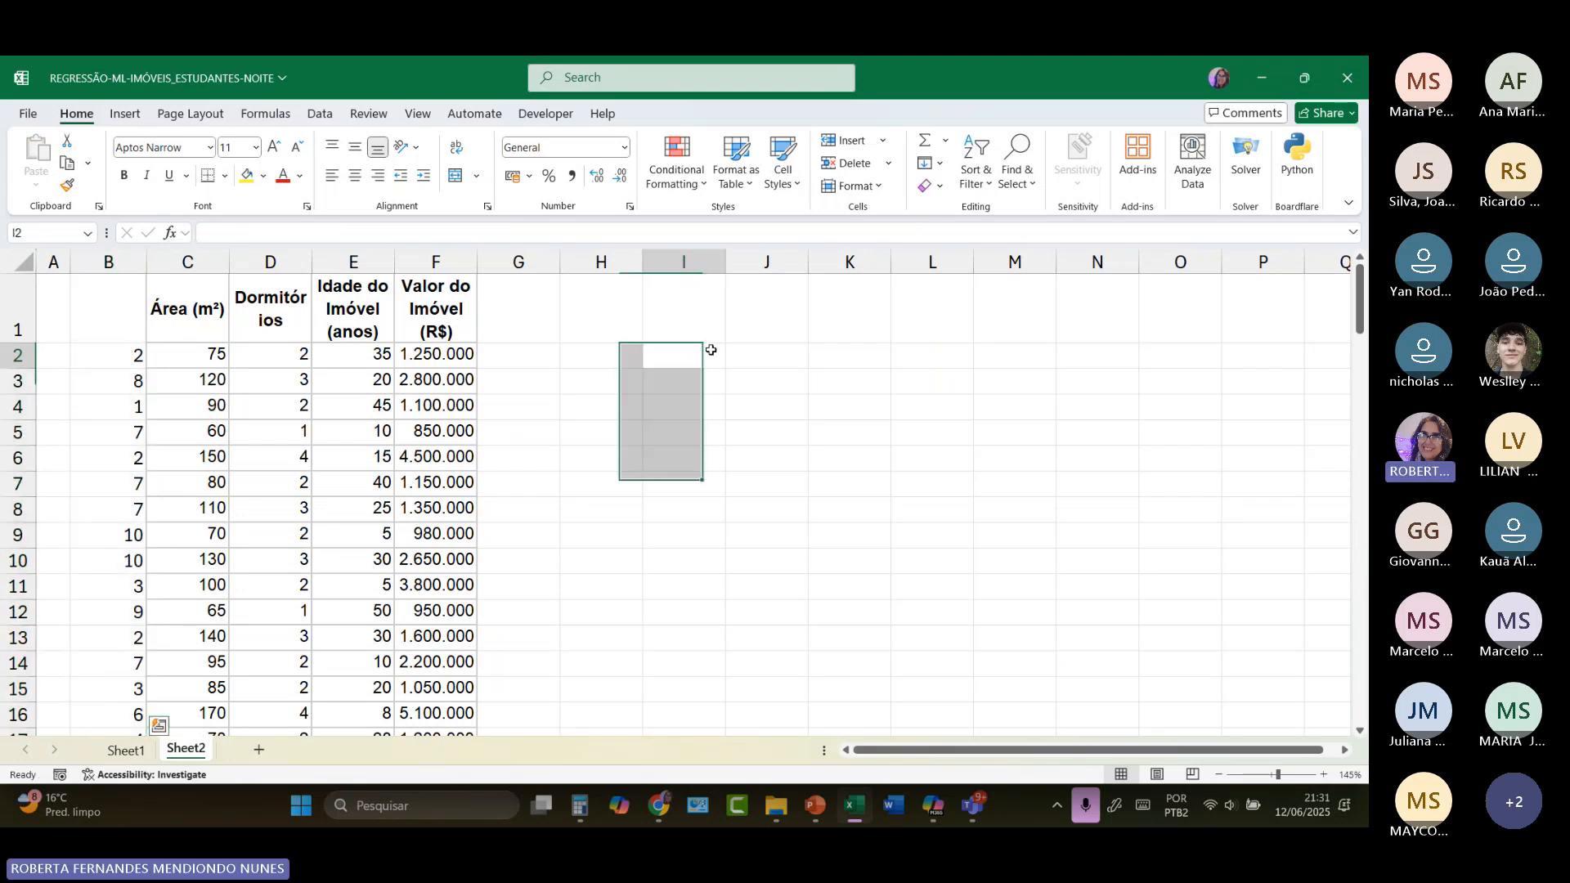
# Step: Check the fixed numbers in column B and test for recalculation by entering 000 in G3, and clear that cell
pyautogui.click(135, 356)
pyautogui.press('Down')
pyautogui.press('Down')
pyautogui.press('Down')
pyautogui.press('Down')
pyautogui.press('Down')
pyautogui.press('Down')
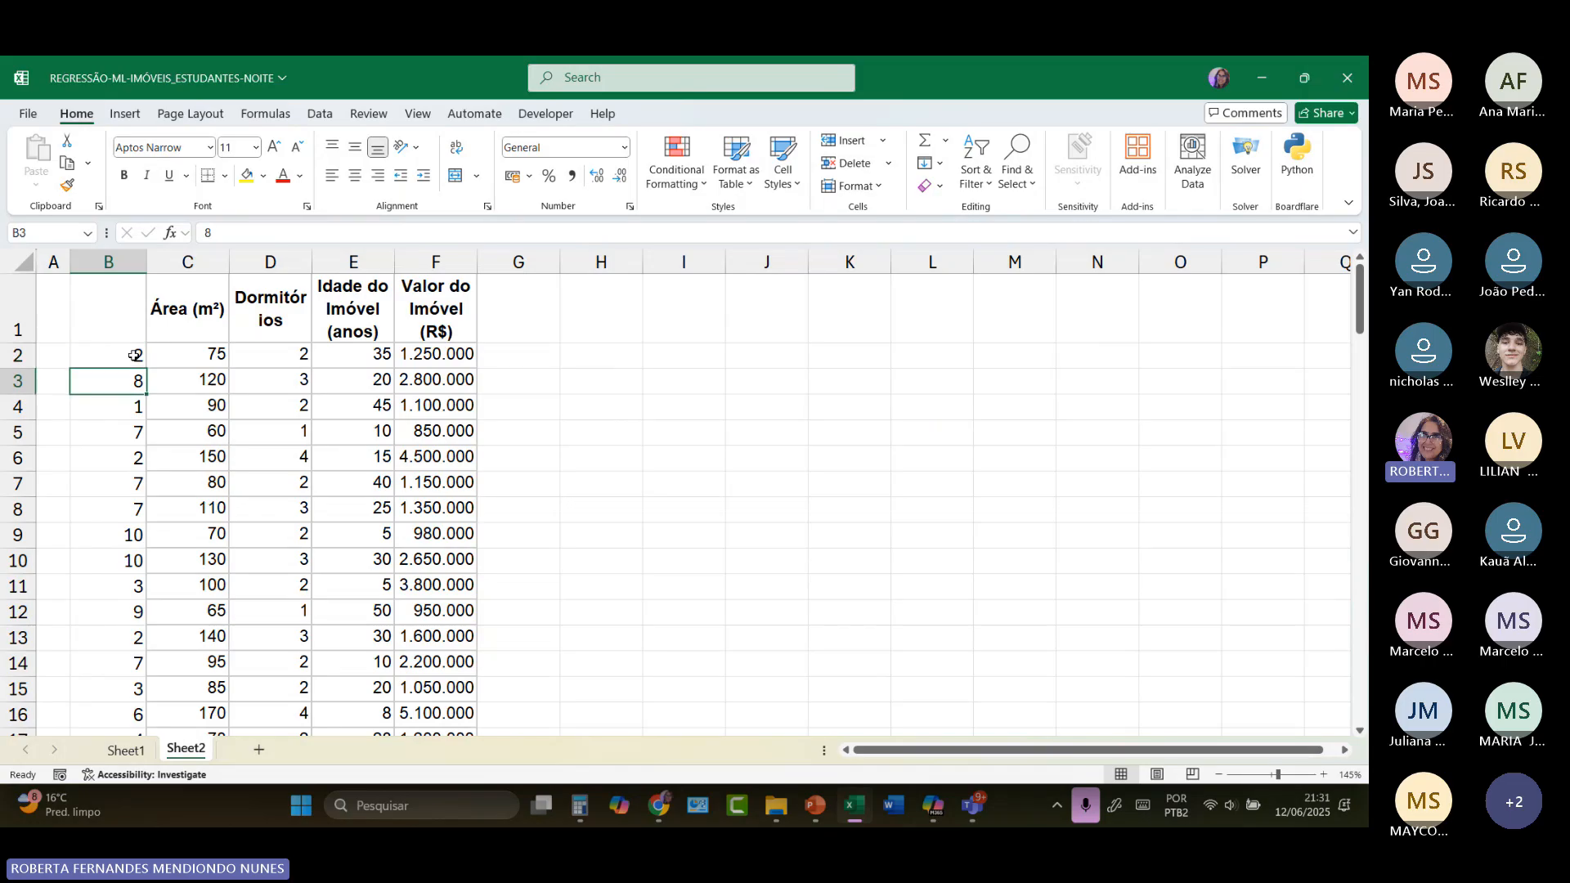
pyautogui.click(512, 375)
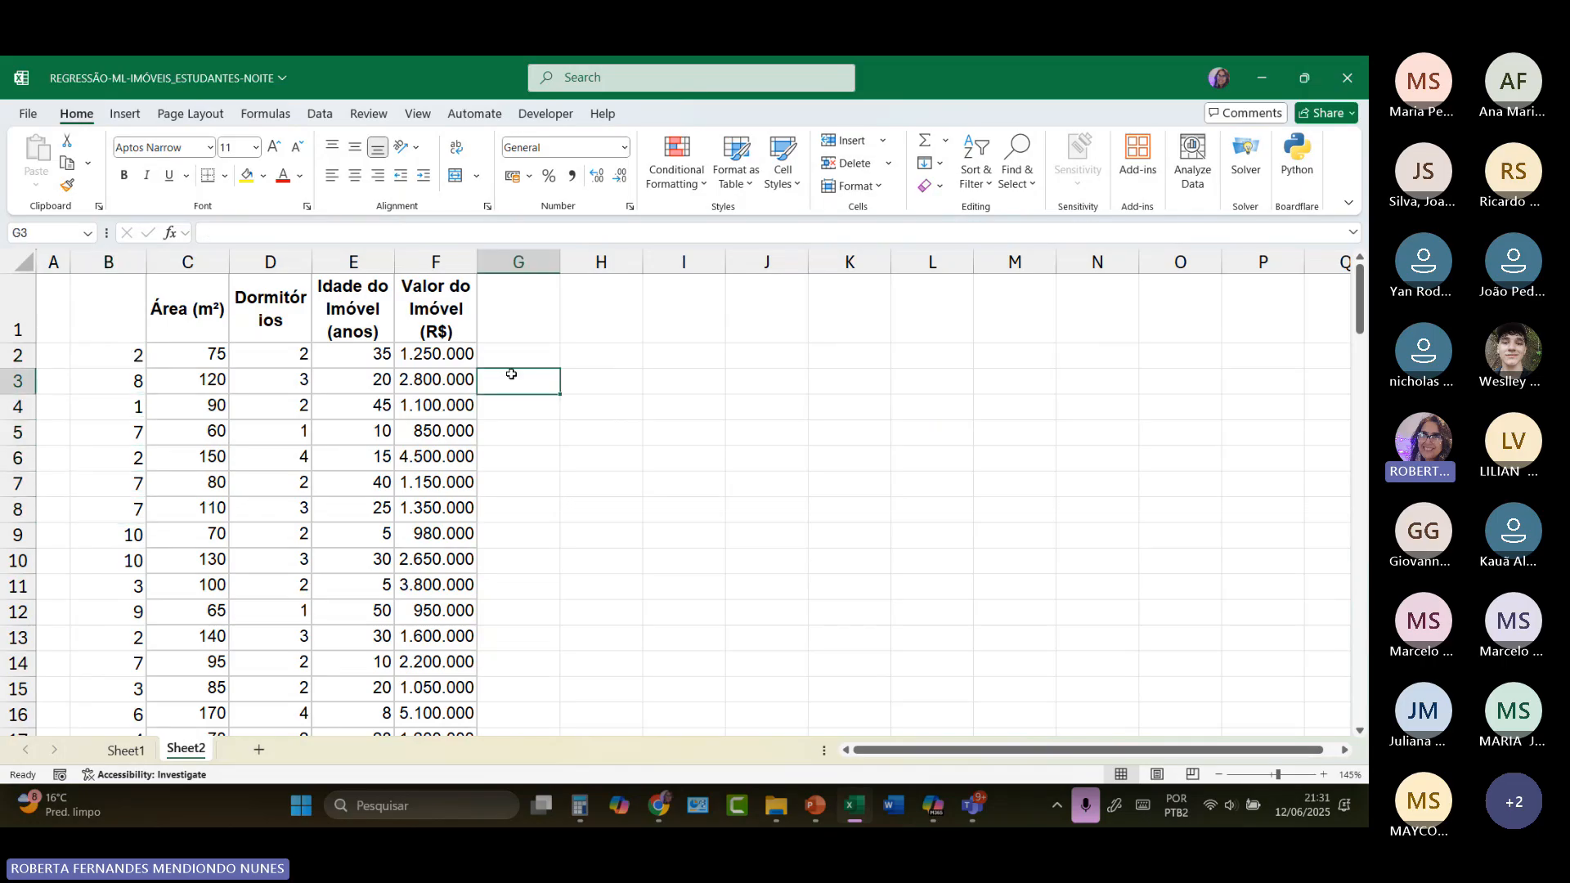
pyautogui.write('000')
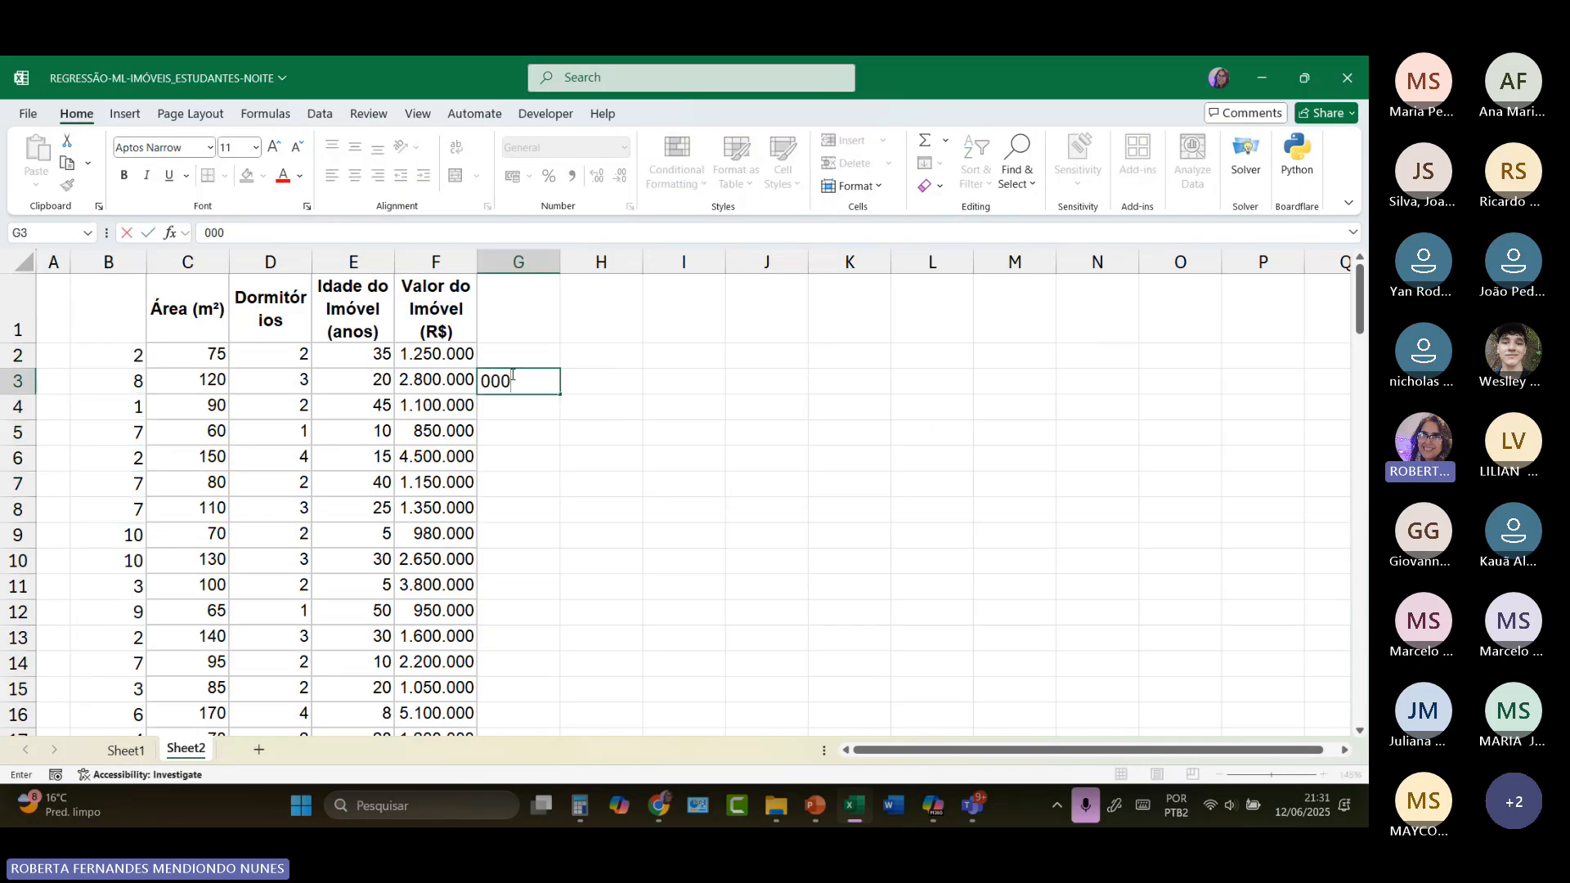
pyautogui.press('Return')
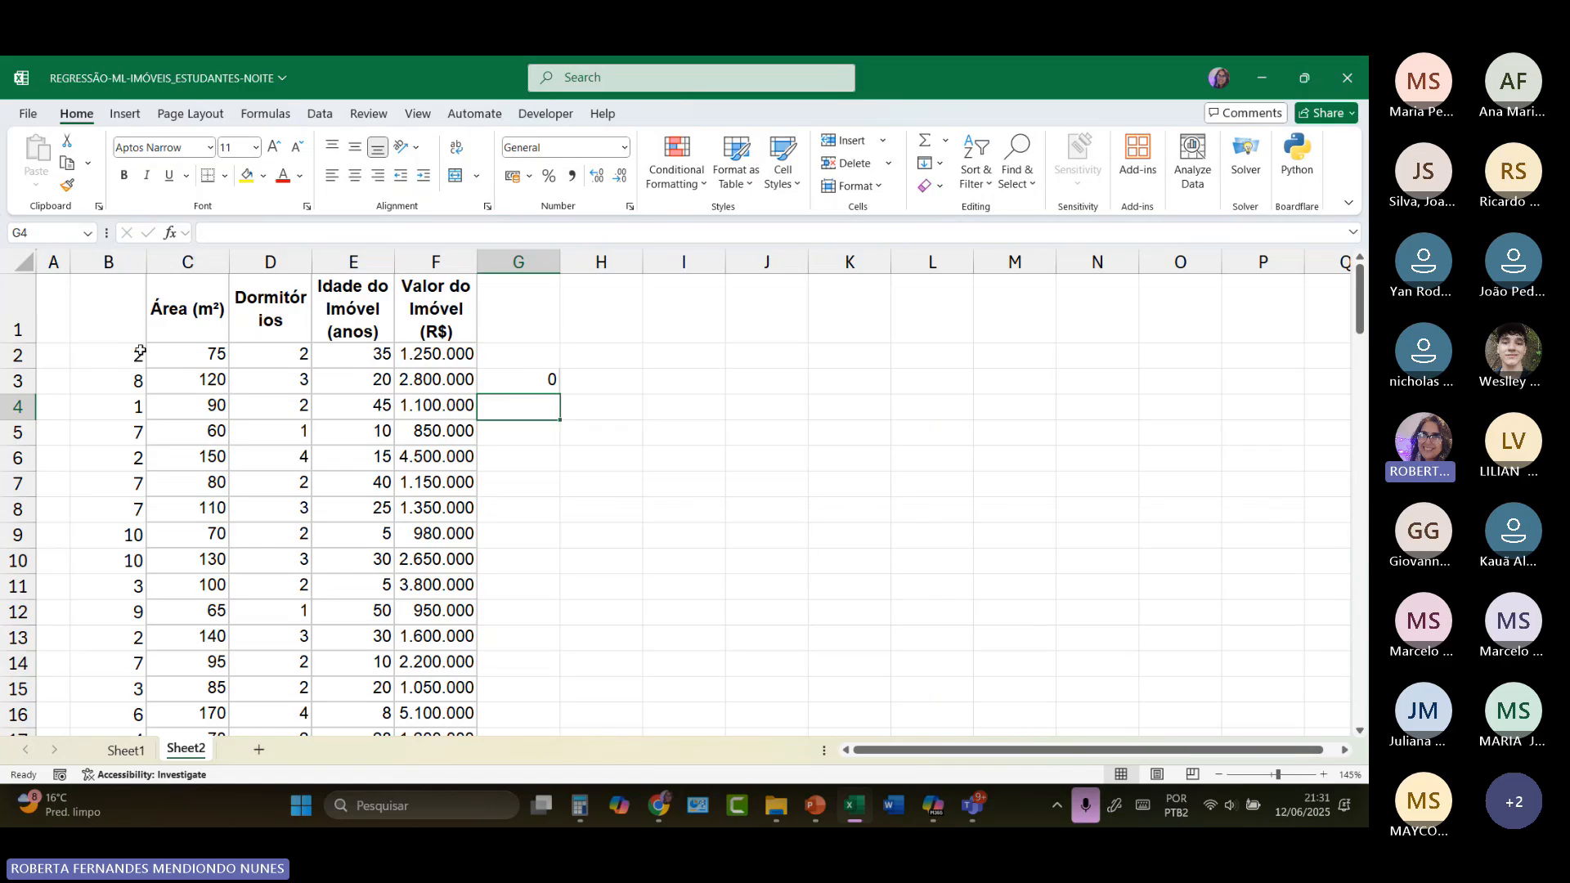
pyautogui.click(525, 375)
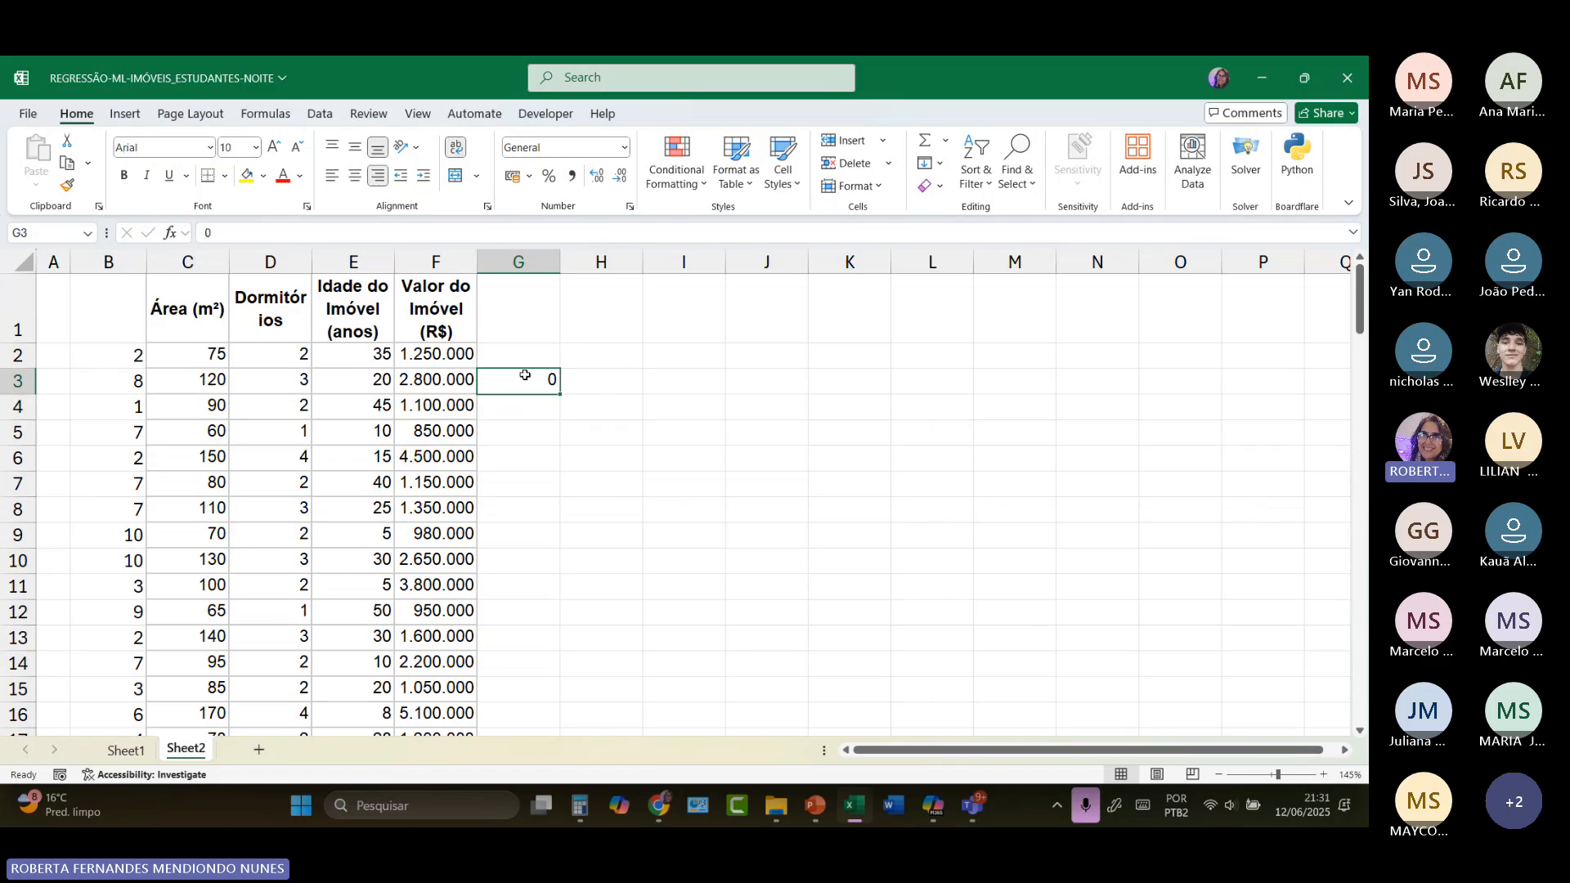
pyautogui.press('Delete')
# Step: Sort B2:B110 from smallest to largest, expanding the selection so the adjacent property data moves with it
pyautogui.moveTo(114, 361); pyautogui.dragTo(125, 646)
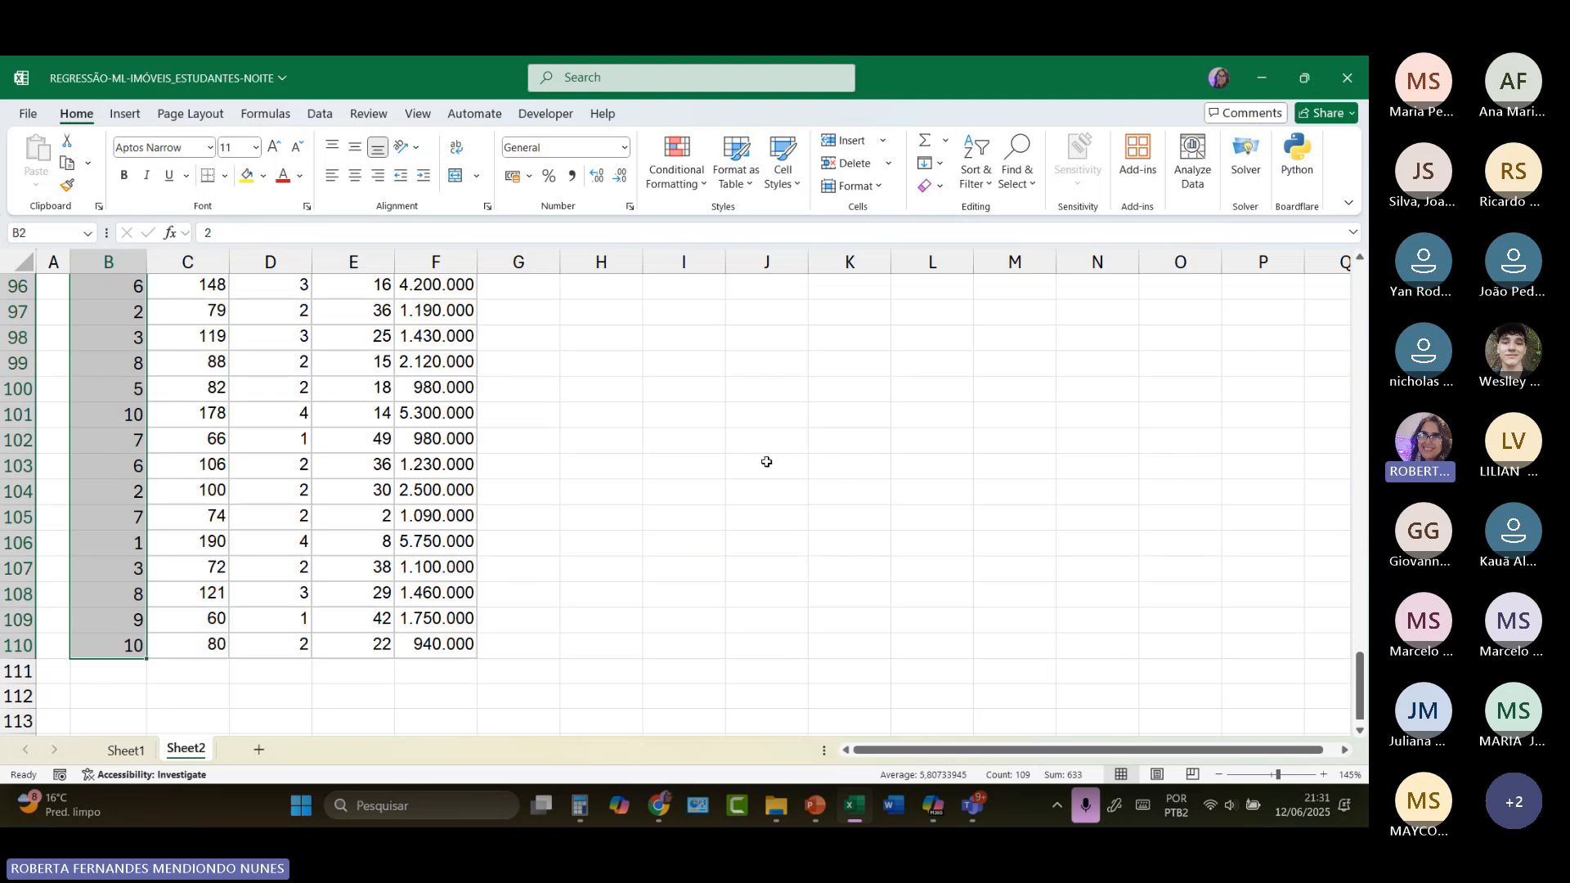
pyautogui.scroll(20, 768, 466)
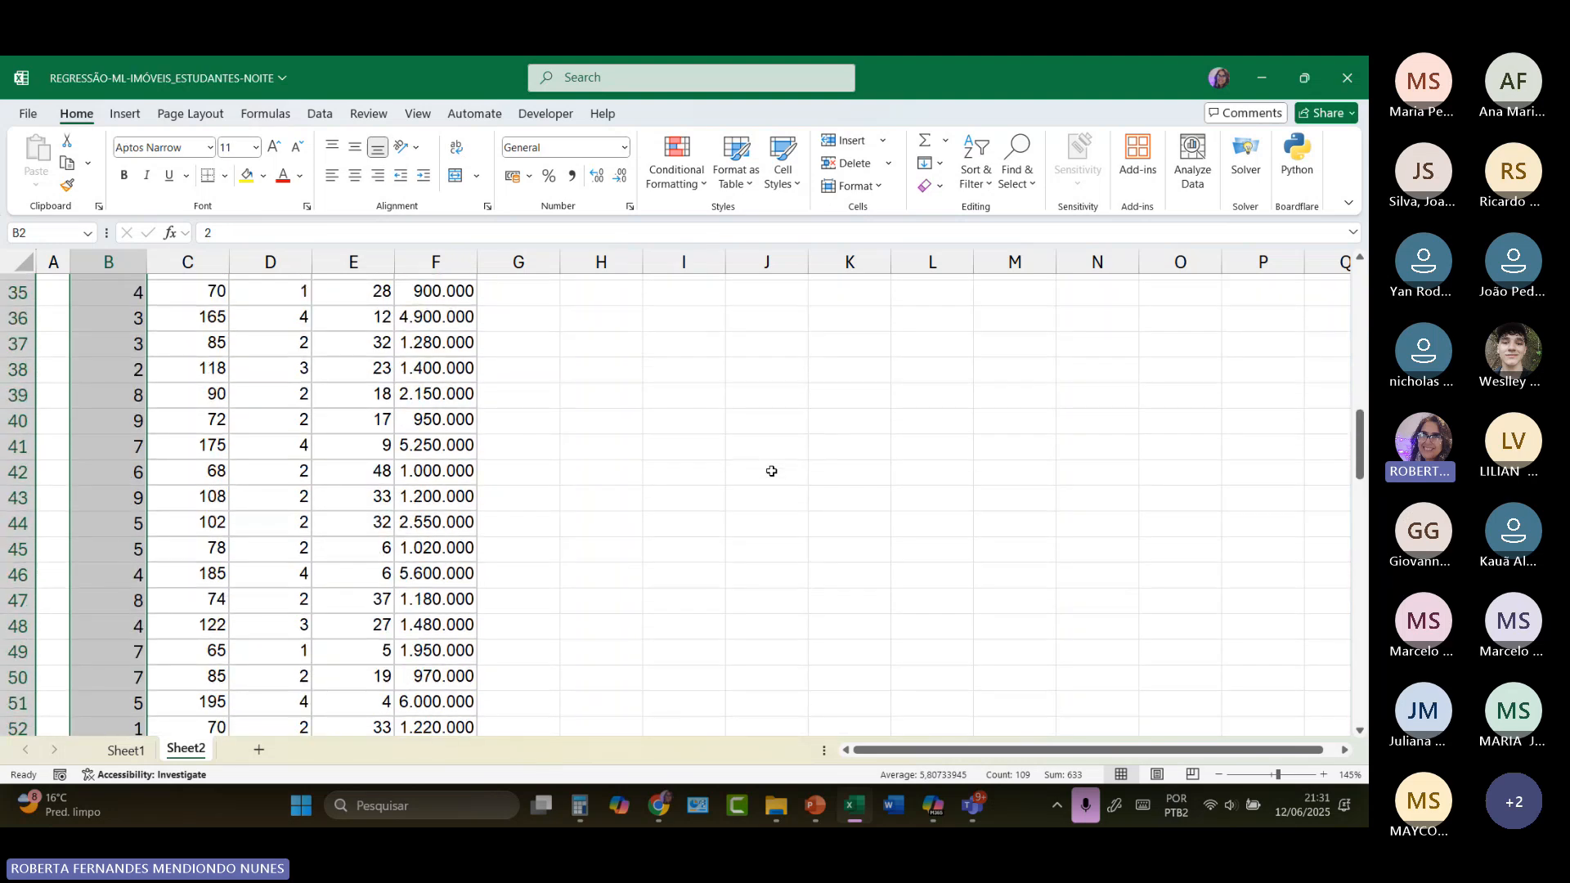
pyautogui.scroll(11, 768, 466)
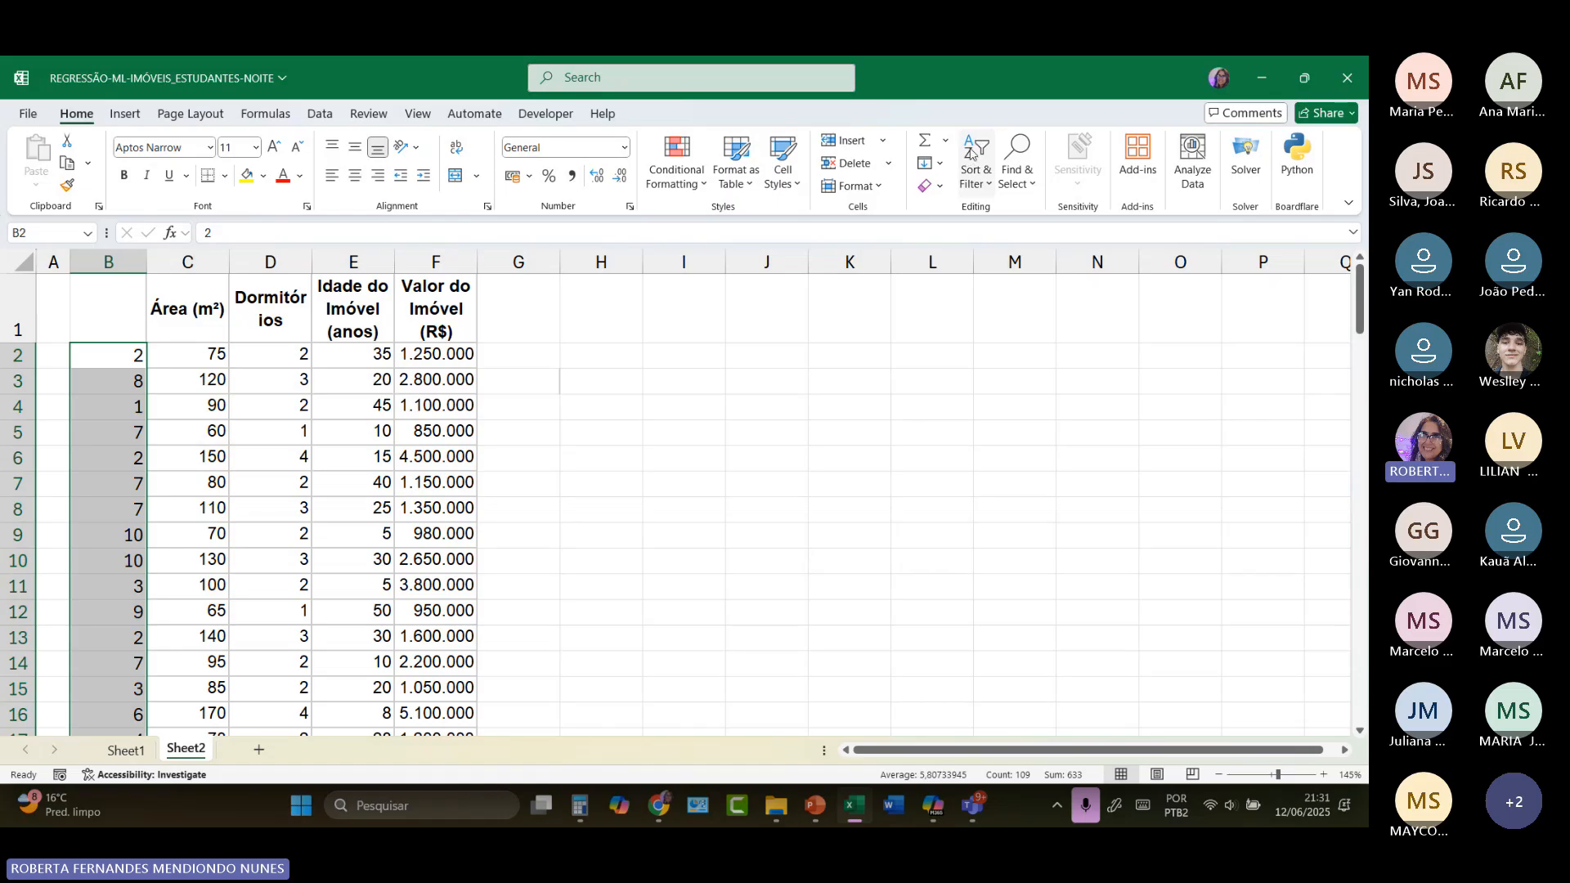
pyautogui.click(989, 188)
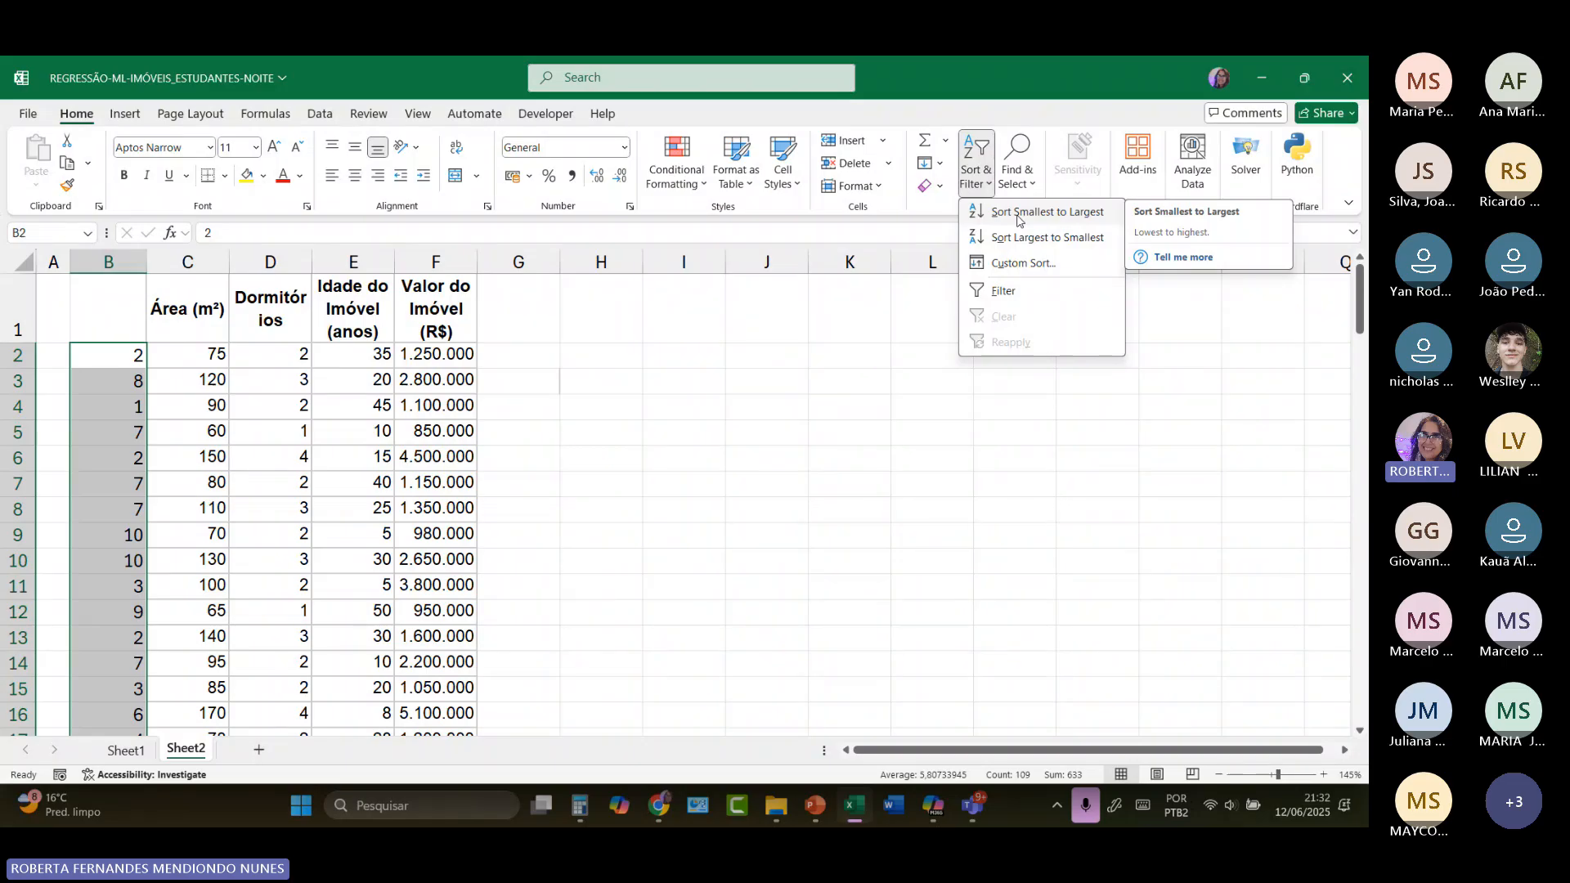
pyautogui.click(1018, 214)
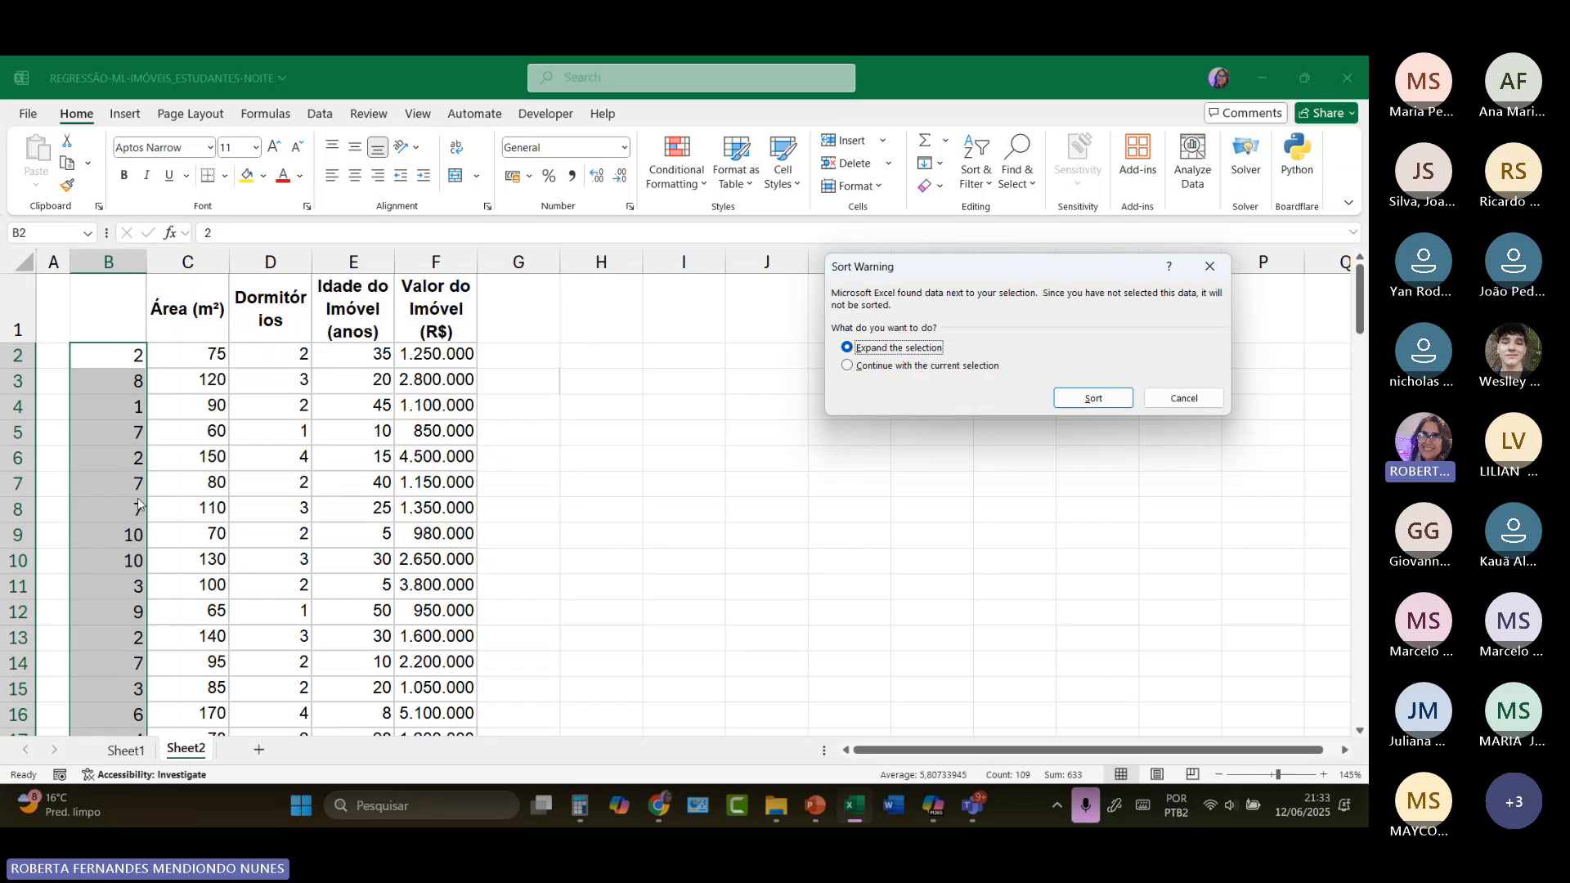
pyautogui.click(1094, 398)
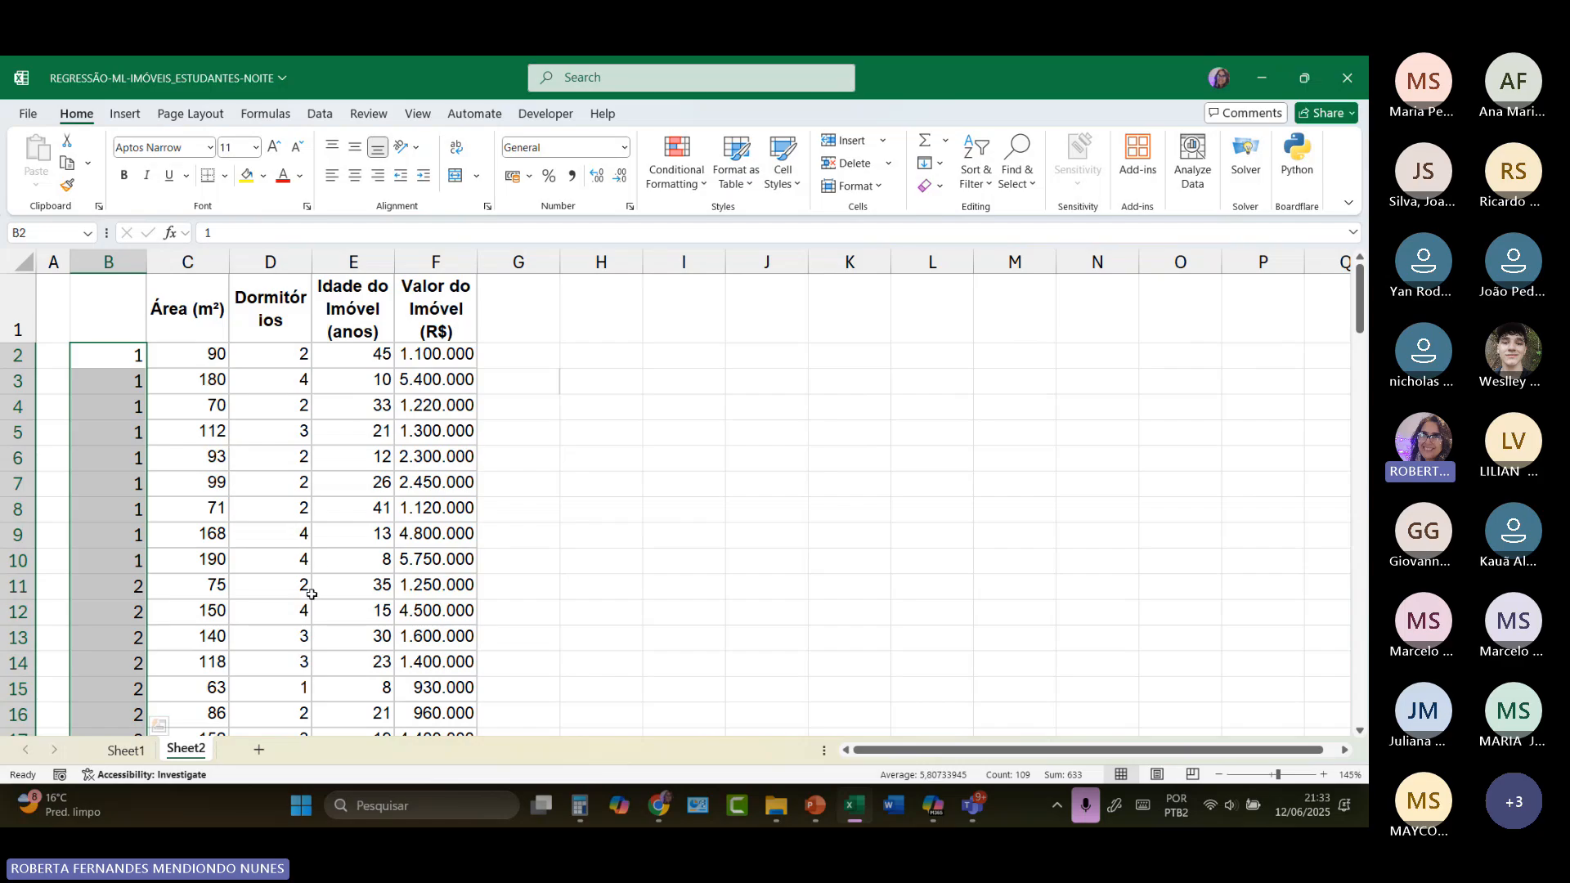
pyautogui.moveTo(131, 585); pyautogui.dragTo(439, 575)
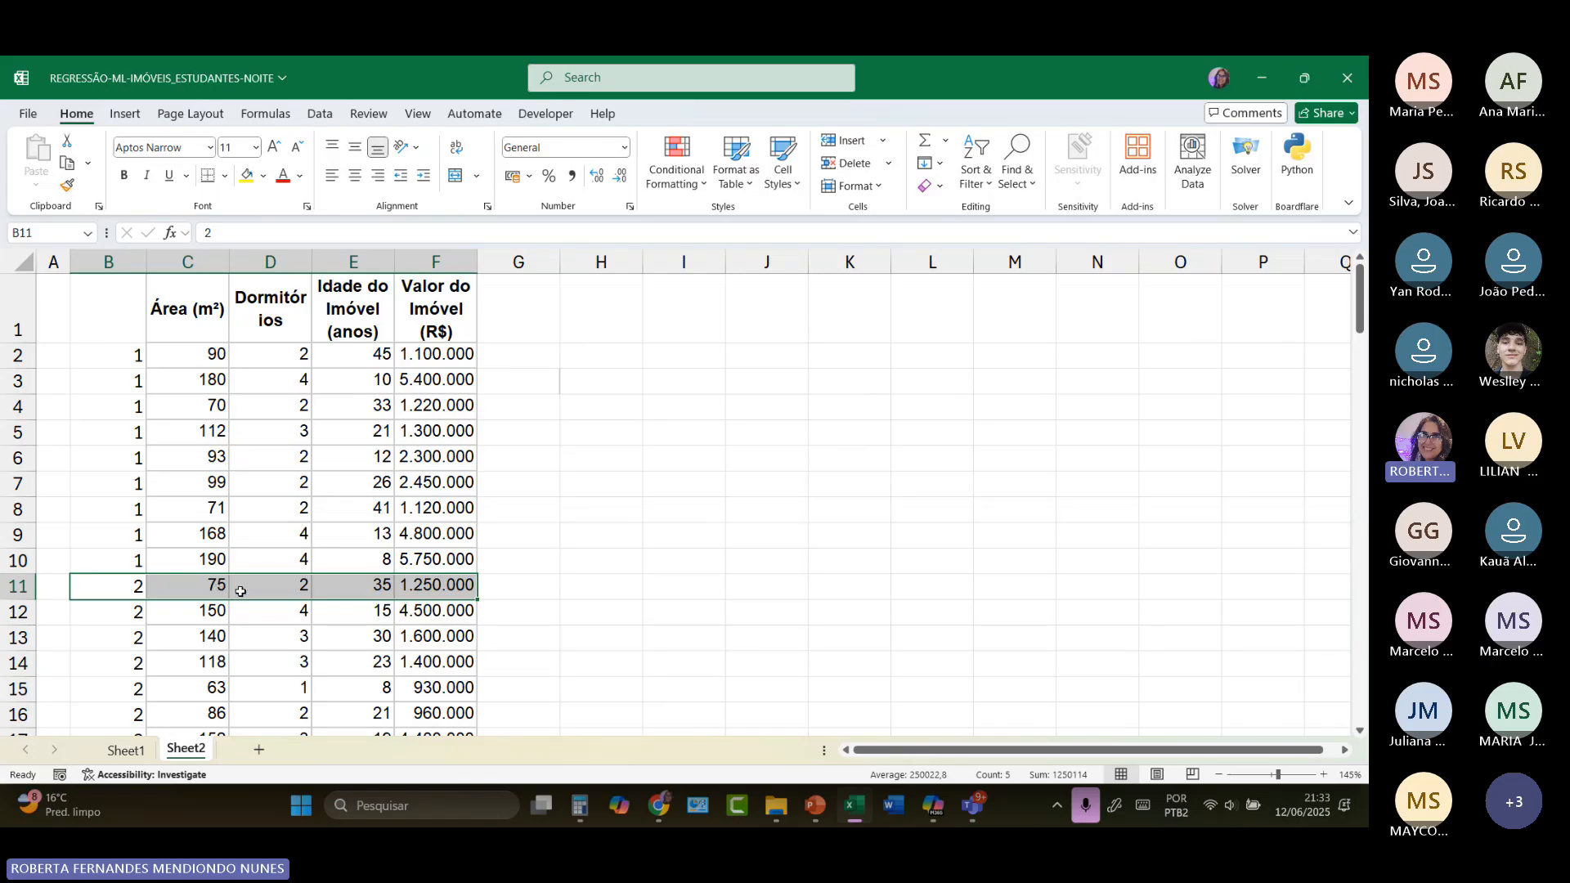
pyautogui.click(674, 571)
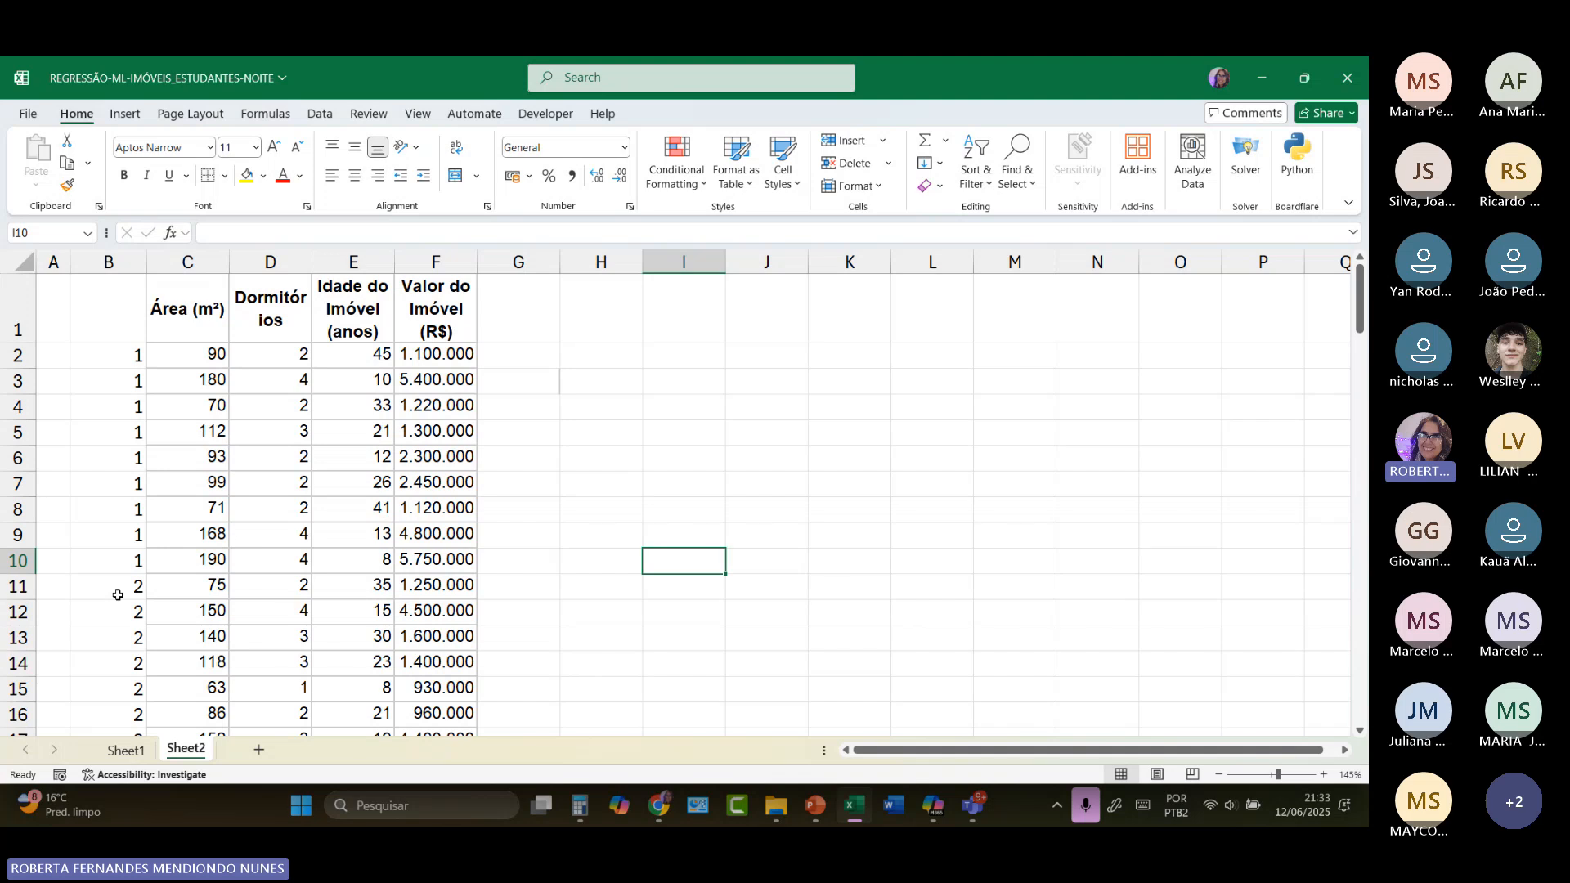
# Step: Fill the series 1 to 30 down from H77 and move it to G81:G110, numbering the last 30 property rows
pyautogui.scroll(-15, 118, 596)
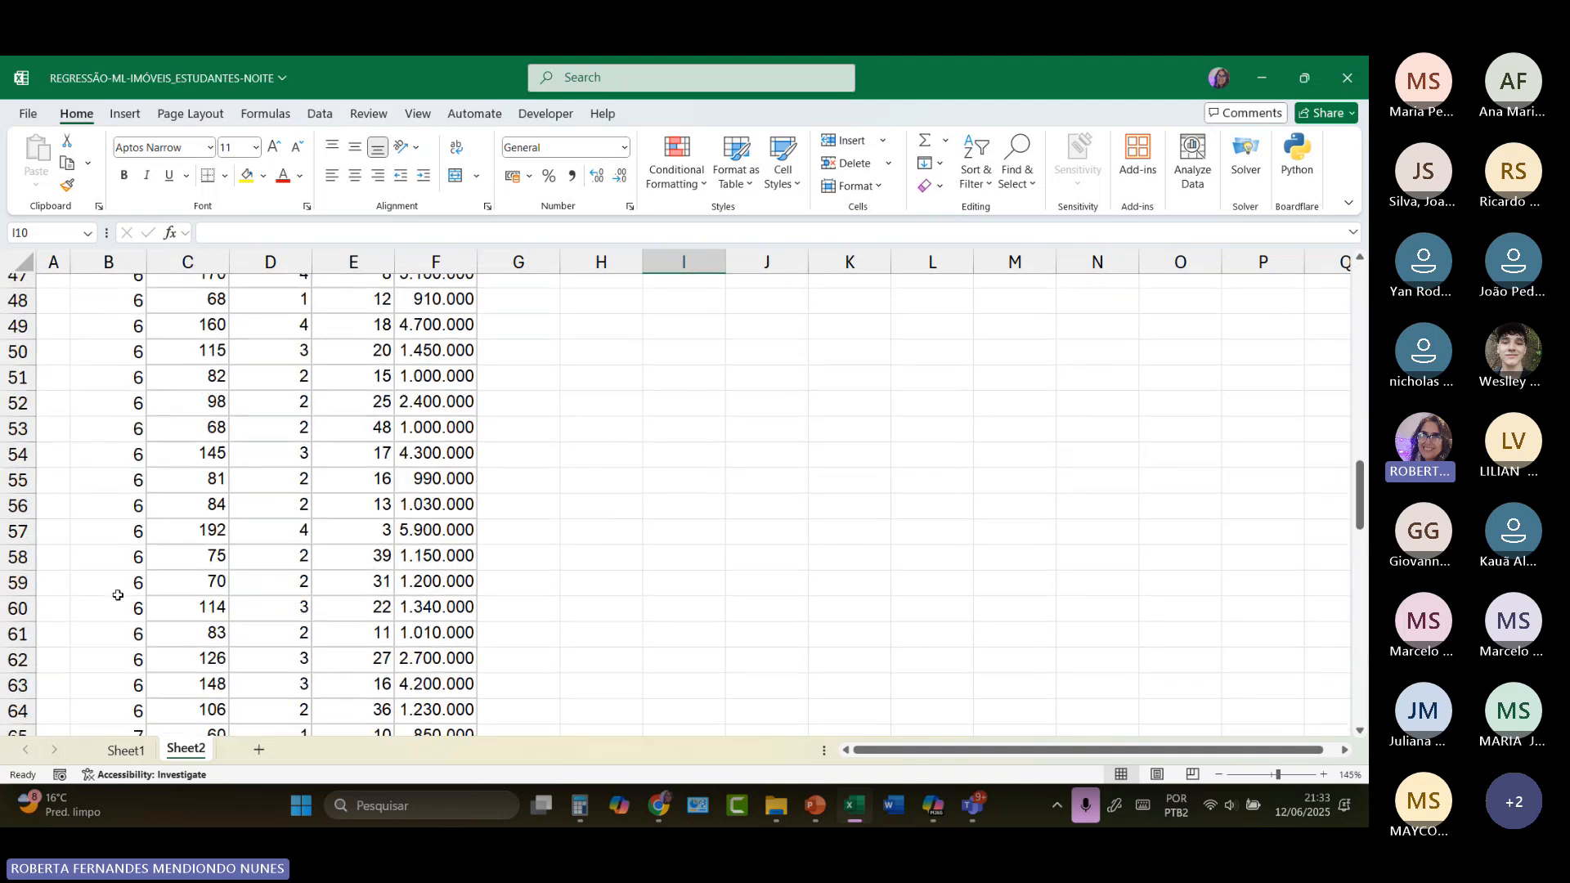
pyautogui.scroll(-6, 118, 595)
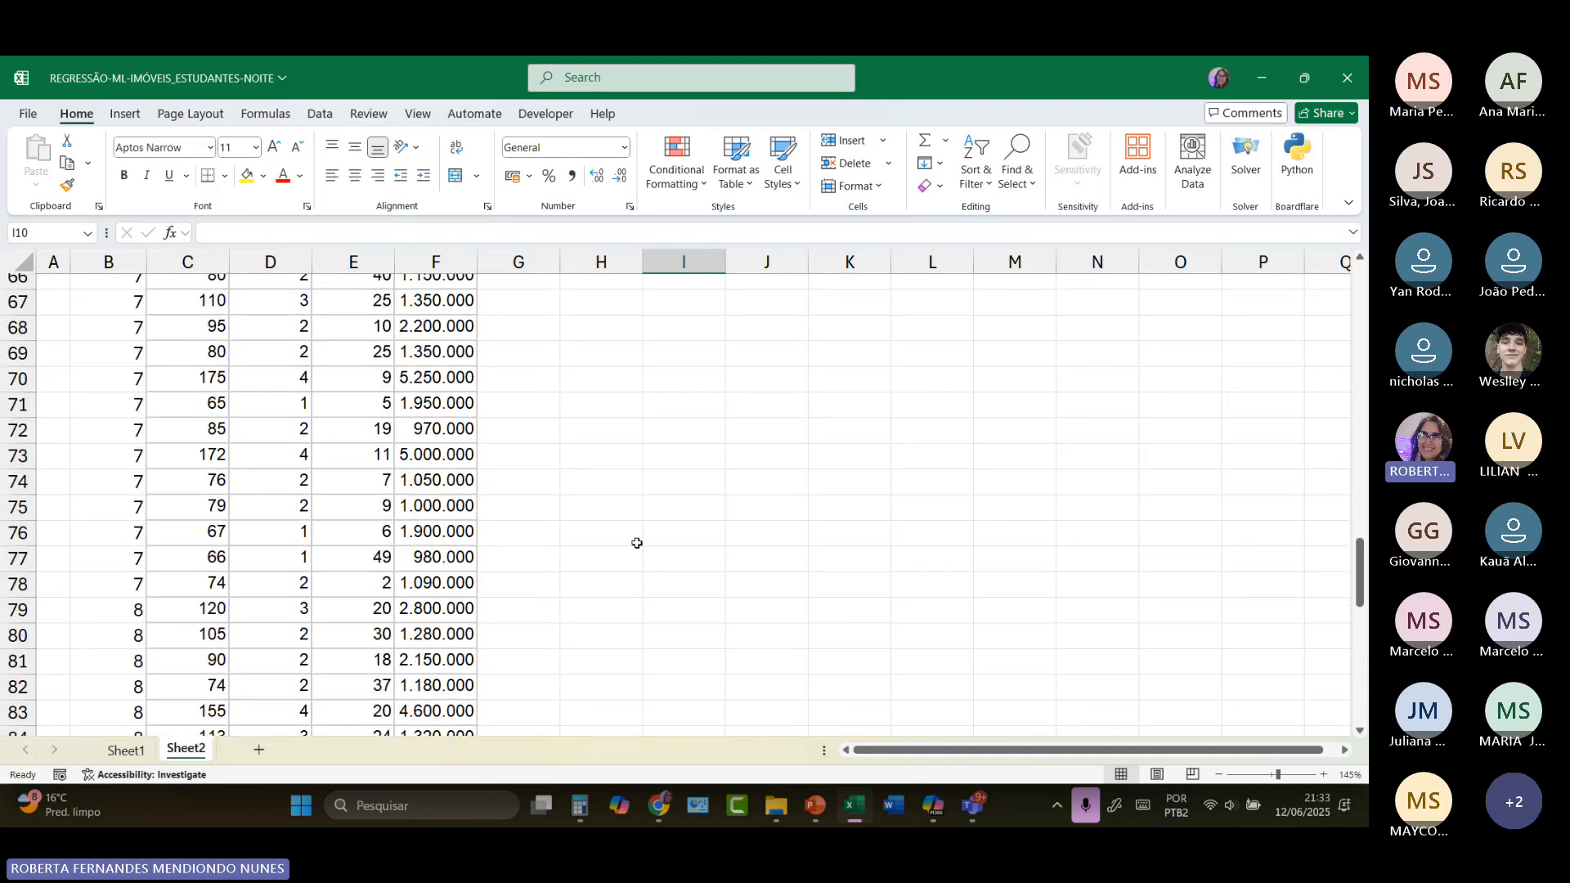
pyautogui.scroll(-2, 637, 543)
pyautogui.click(582, 409)
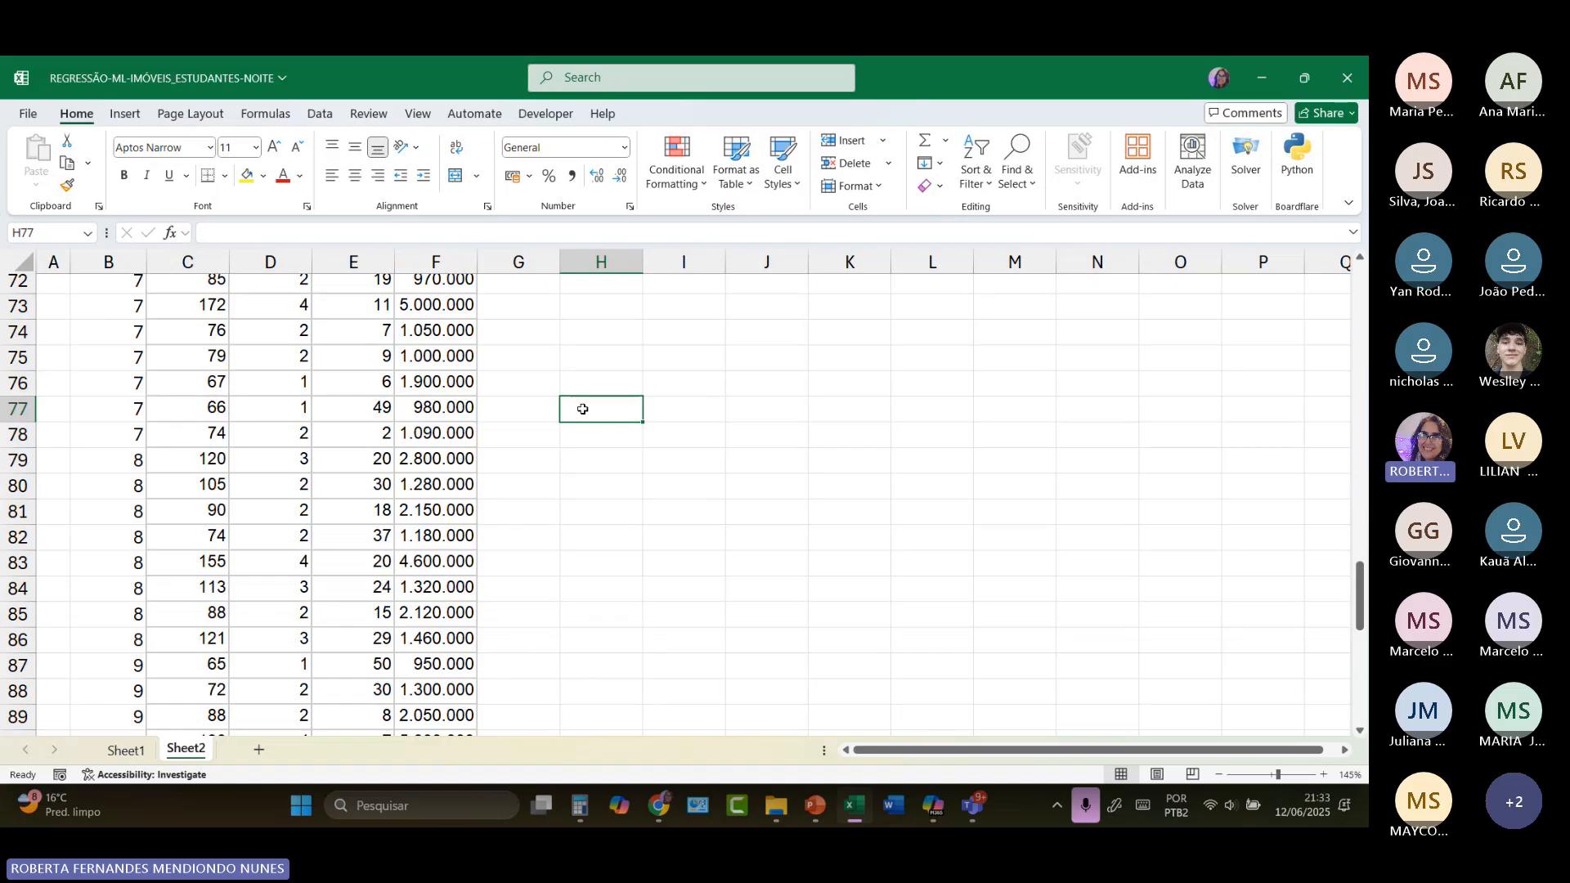
pyautogui.write('1')
pyautogui.press('Return')
pyautogui.write('2')
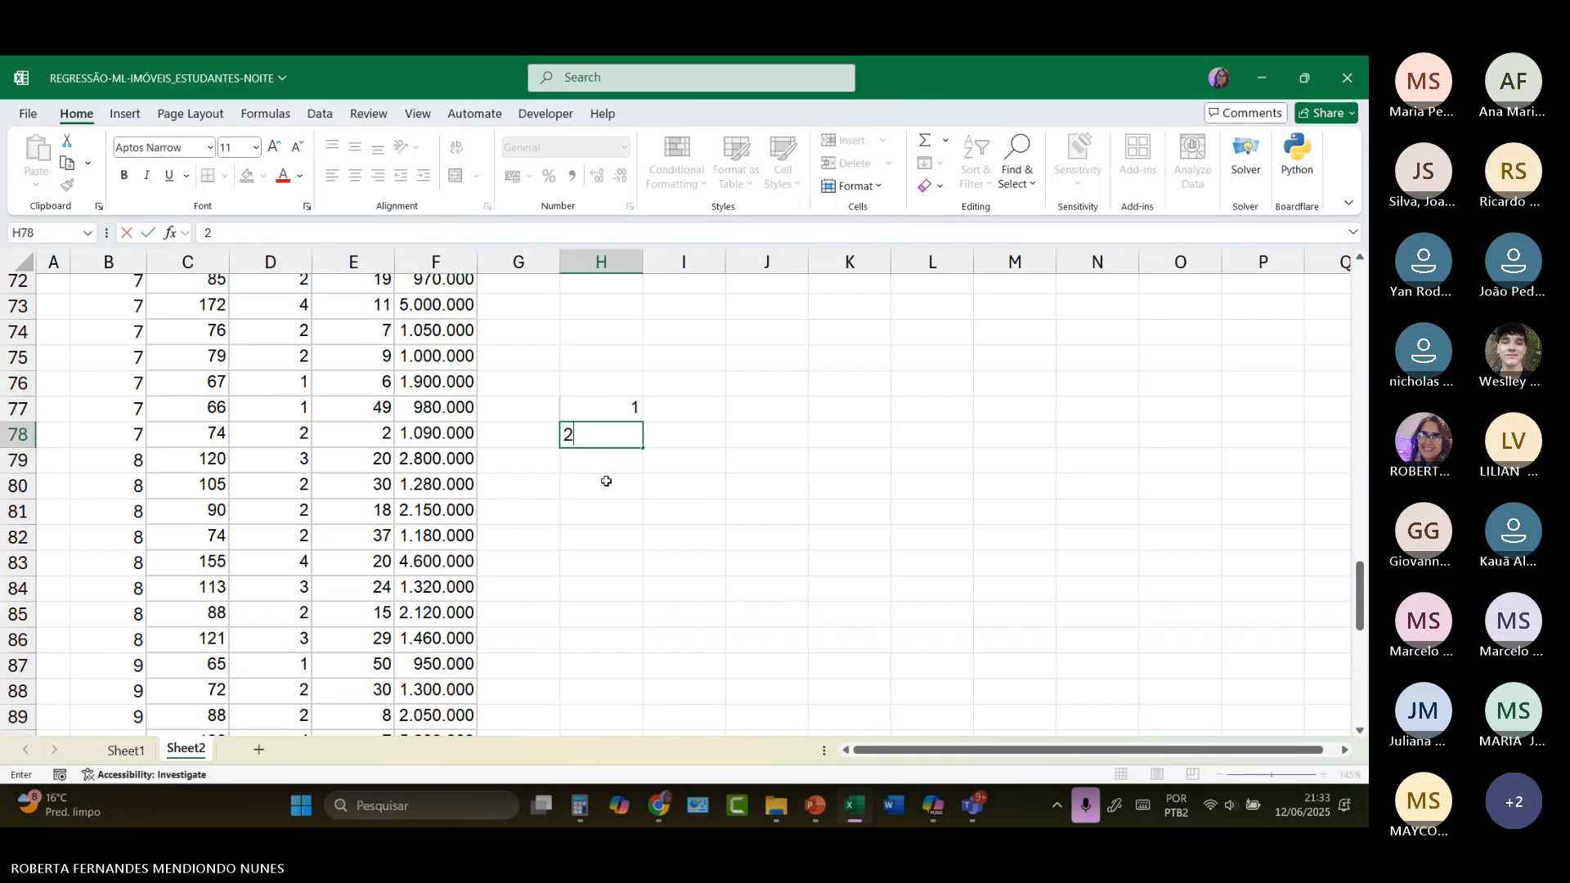
pyautogui.press('Return')
pyautogui.moveTo(601, 408); pyautogui.dragTo(623, 599)
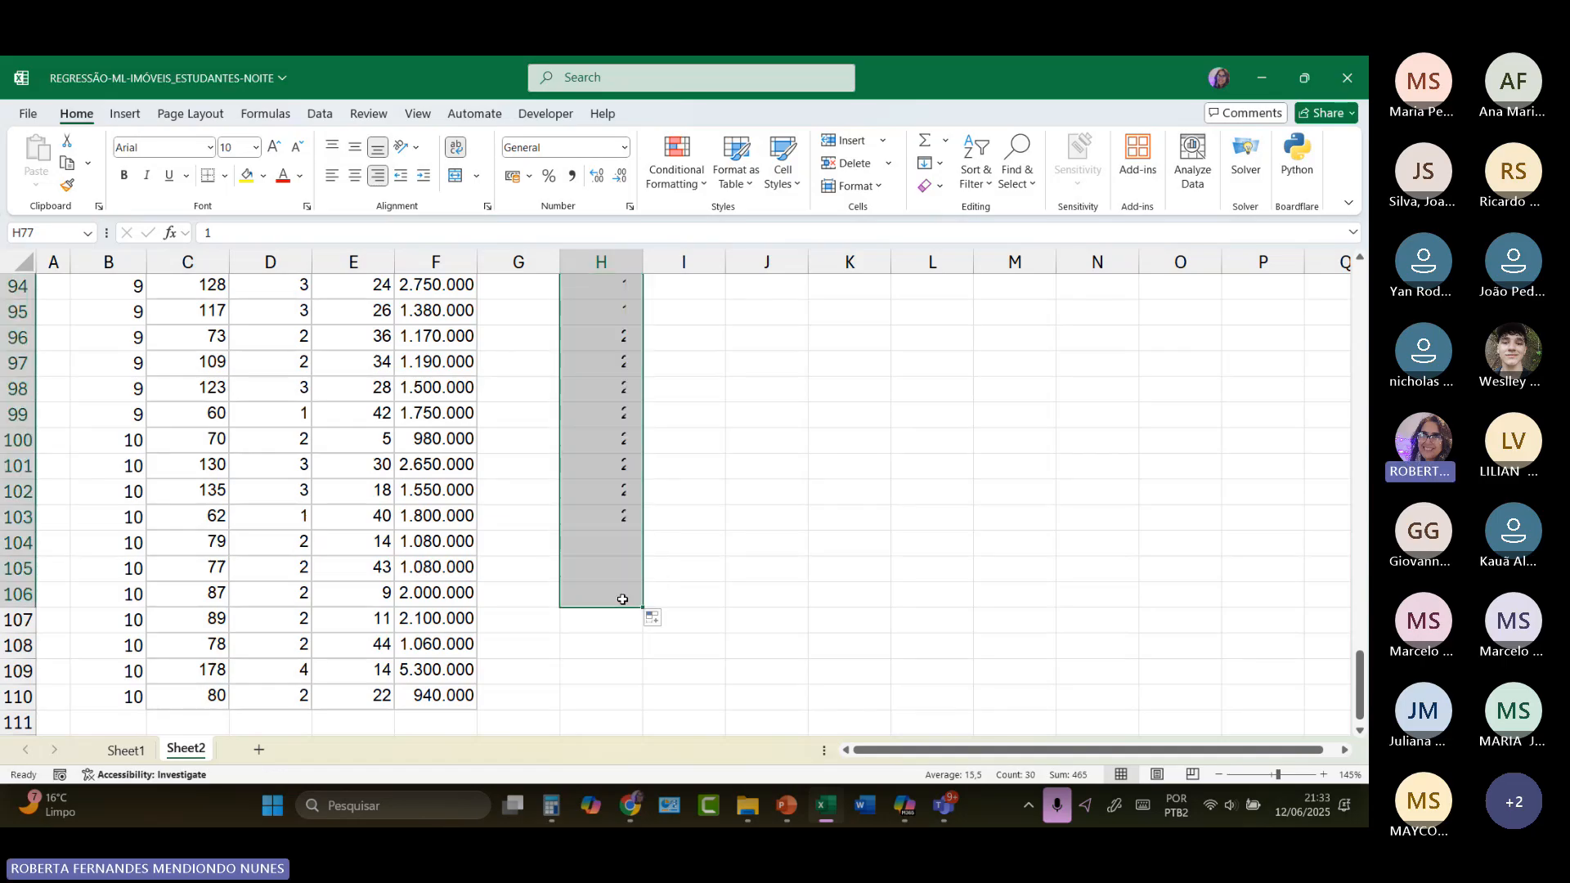
pyautogui.moveTo(559, 516); pyautogui.dragTo(516, 621)
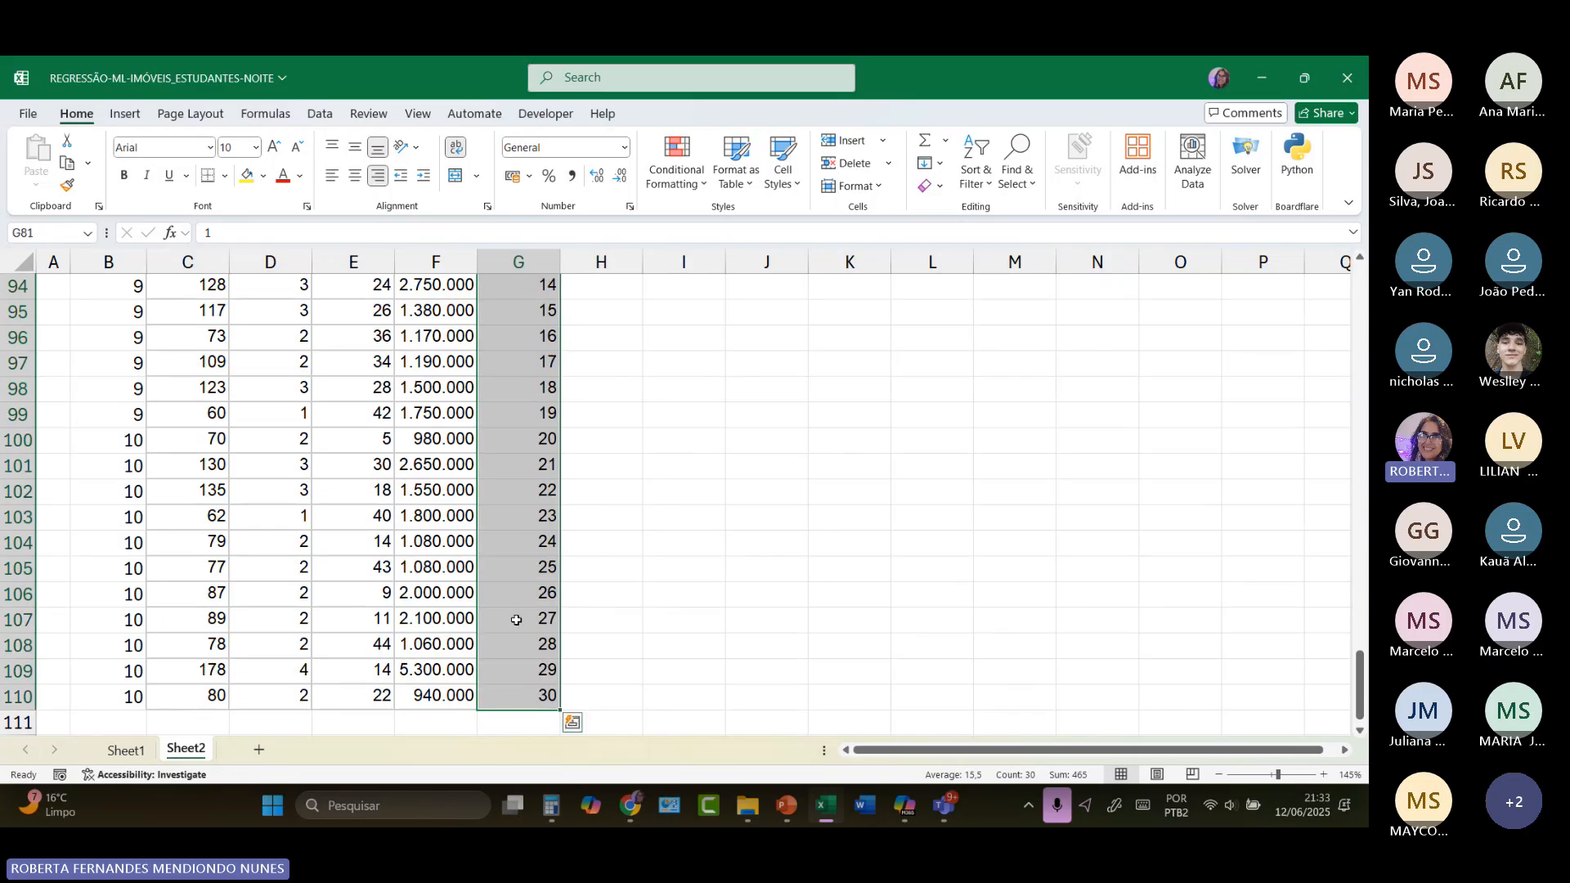
# Step: Cut the last 30 property rows, C81:F110, and paste them into a new sheet starting at B3
pyautogui.scroll(7, 466, 533)
pyautogui.scroll(1, 466, 533)
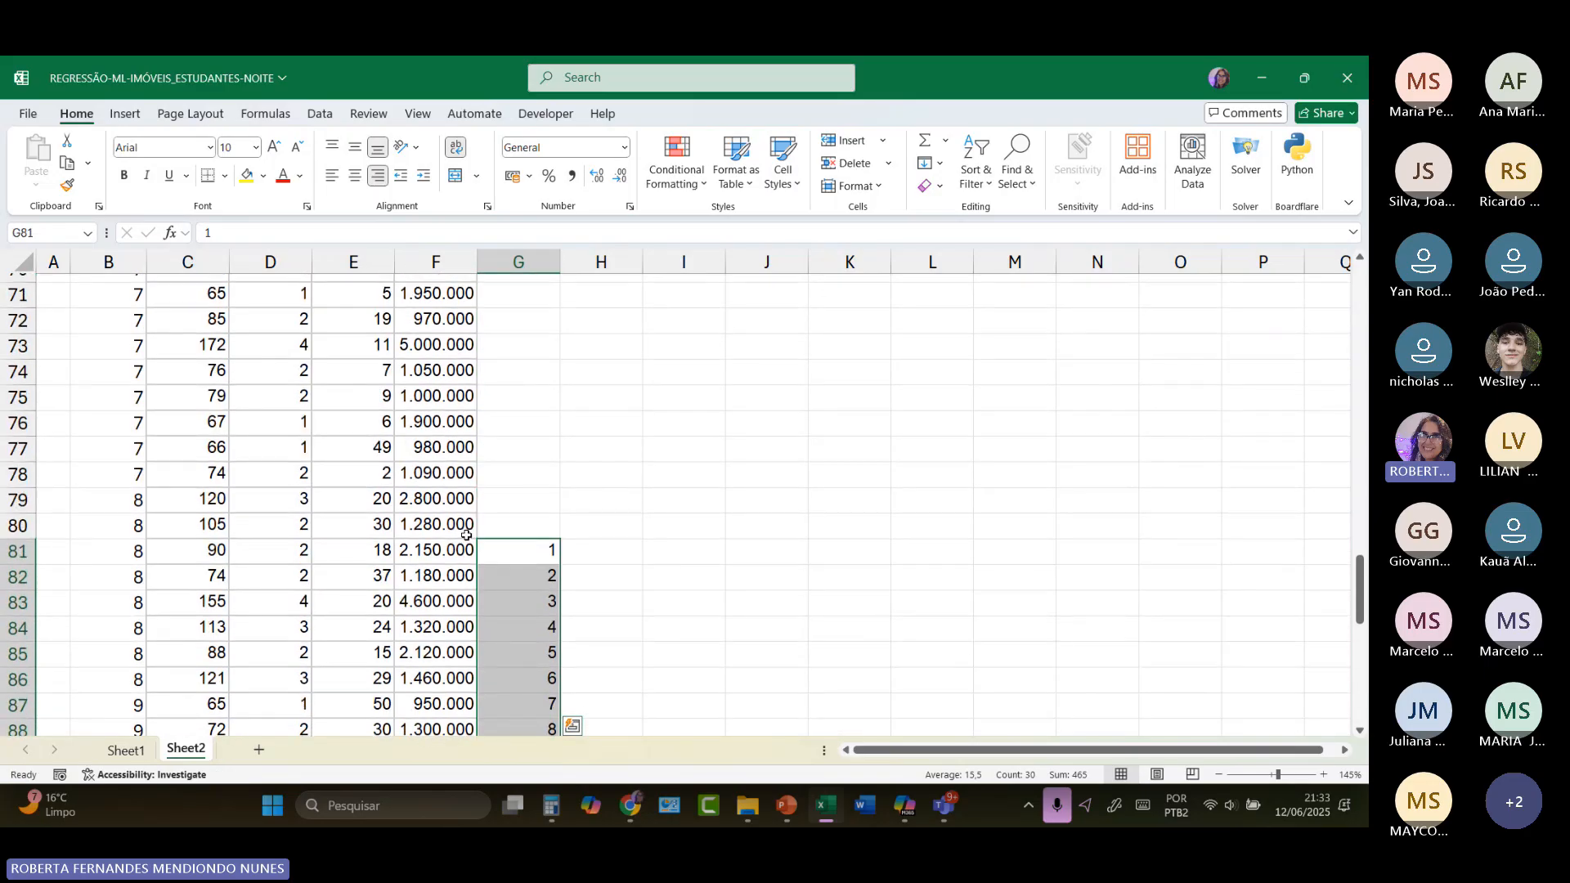
pyautogui.moveTo(173, 552); pyautogui.dragTo(432, 697)
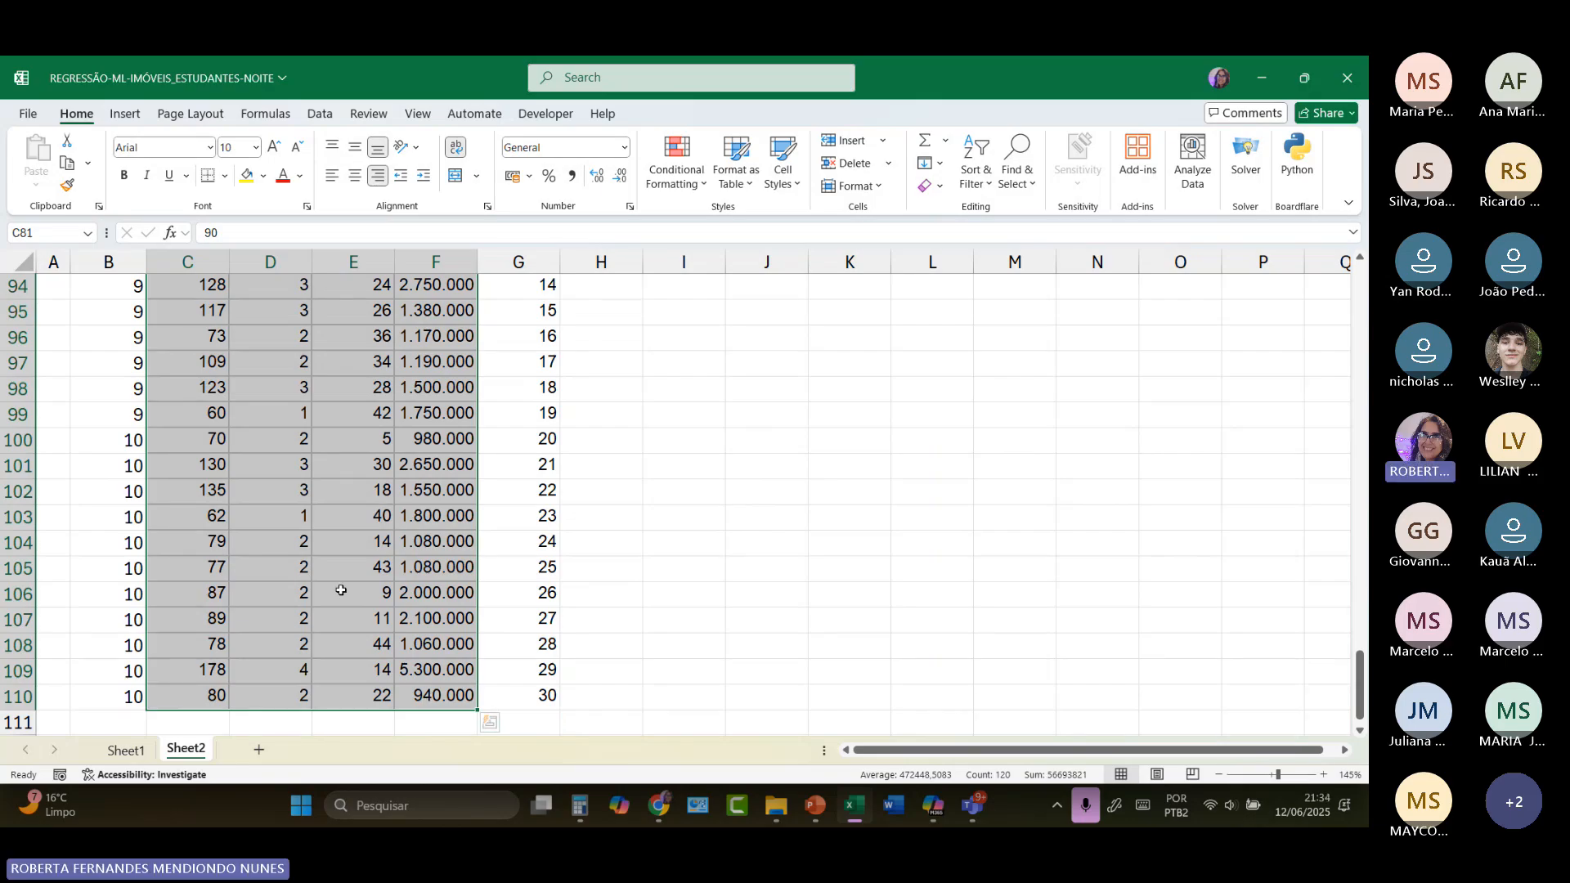
pyautogui.rightClick(341, 591)
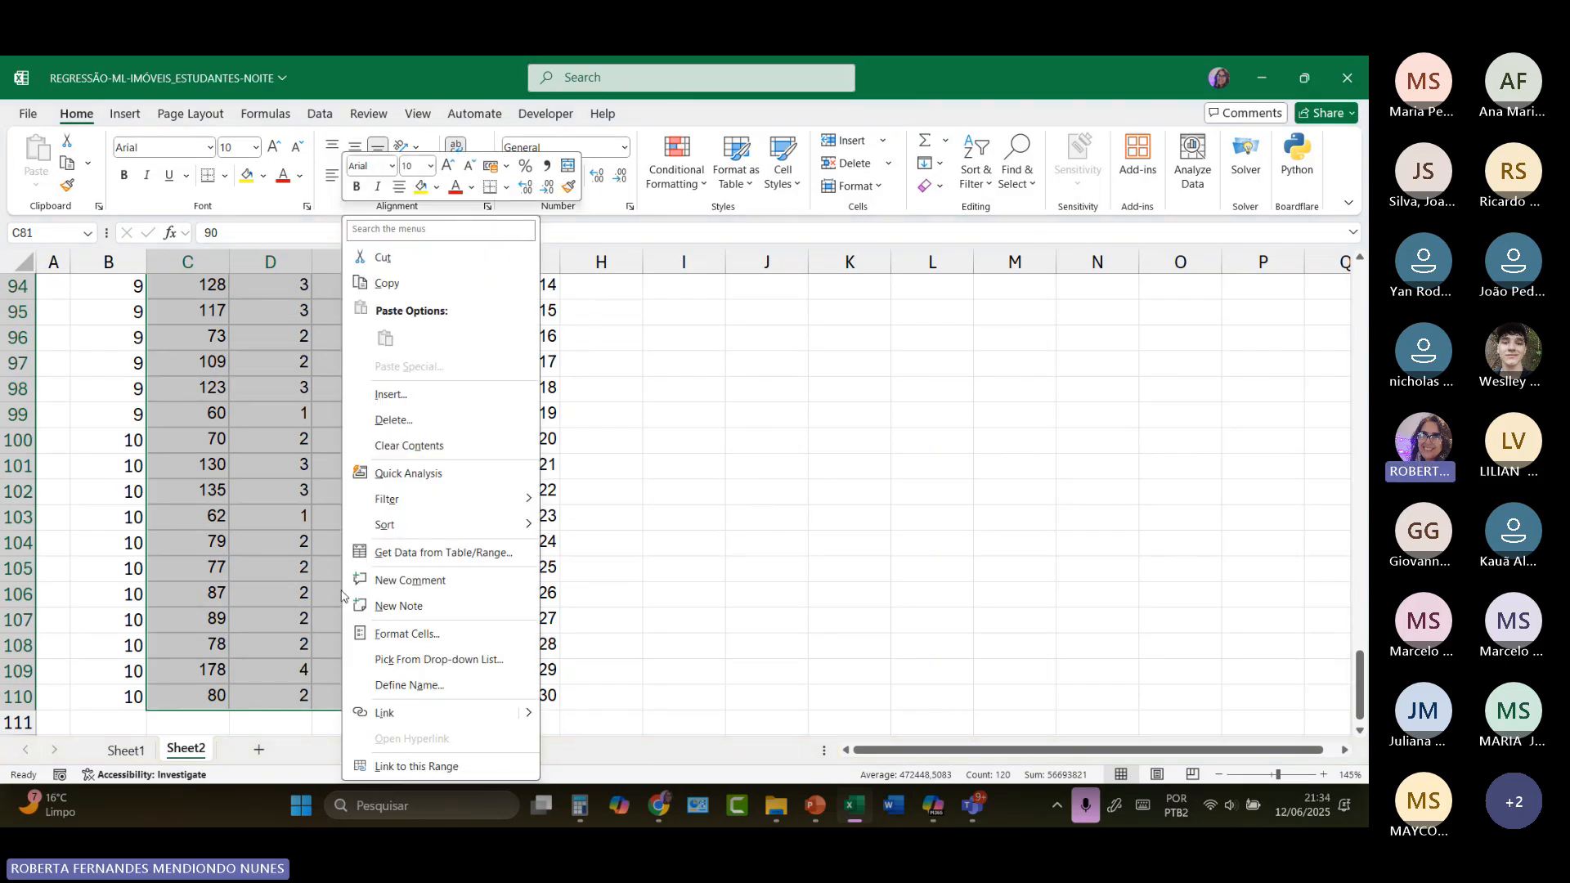
pyautogui.click(379, 259)
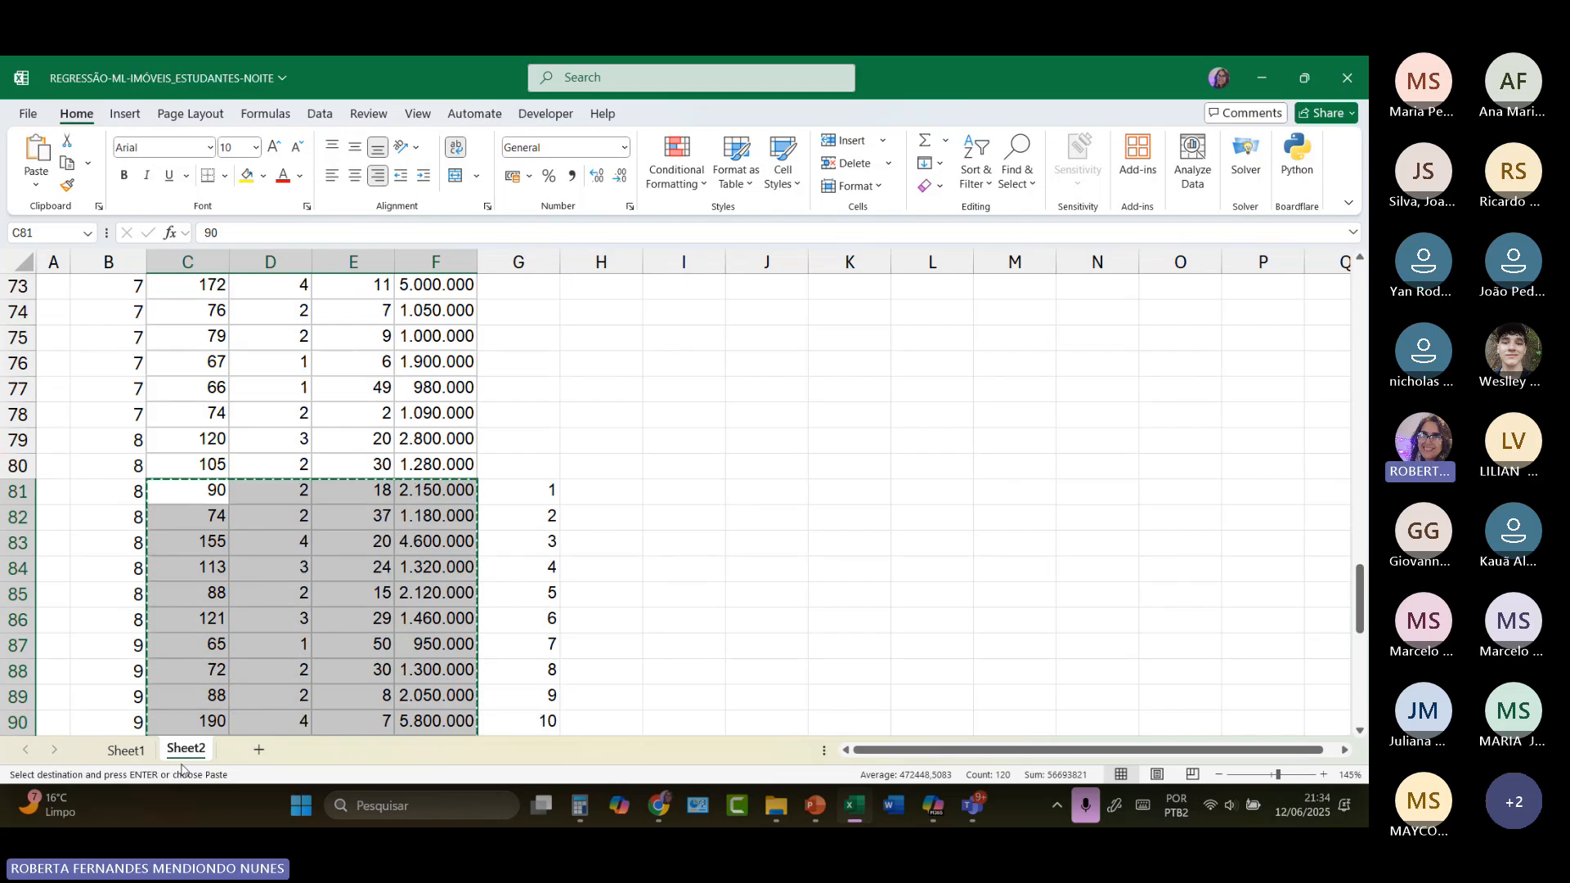
pyautogui.click(255, 754)
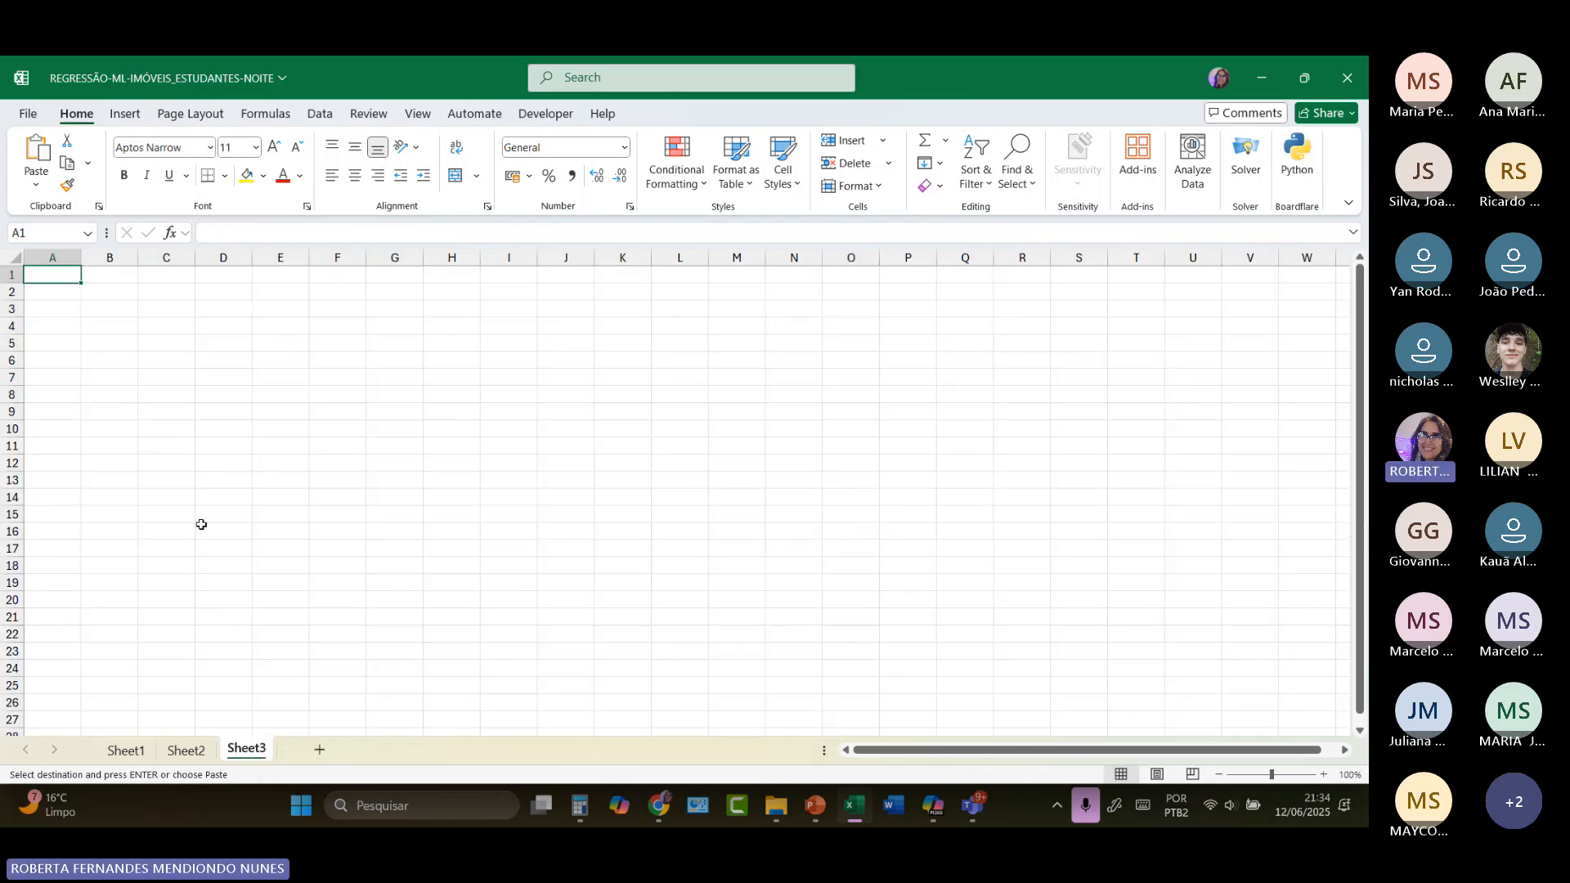
pyautogui.click(123, 311)
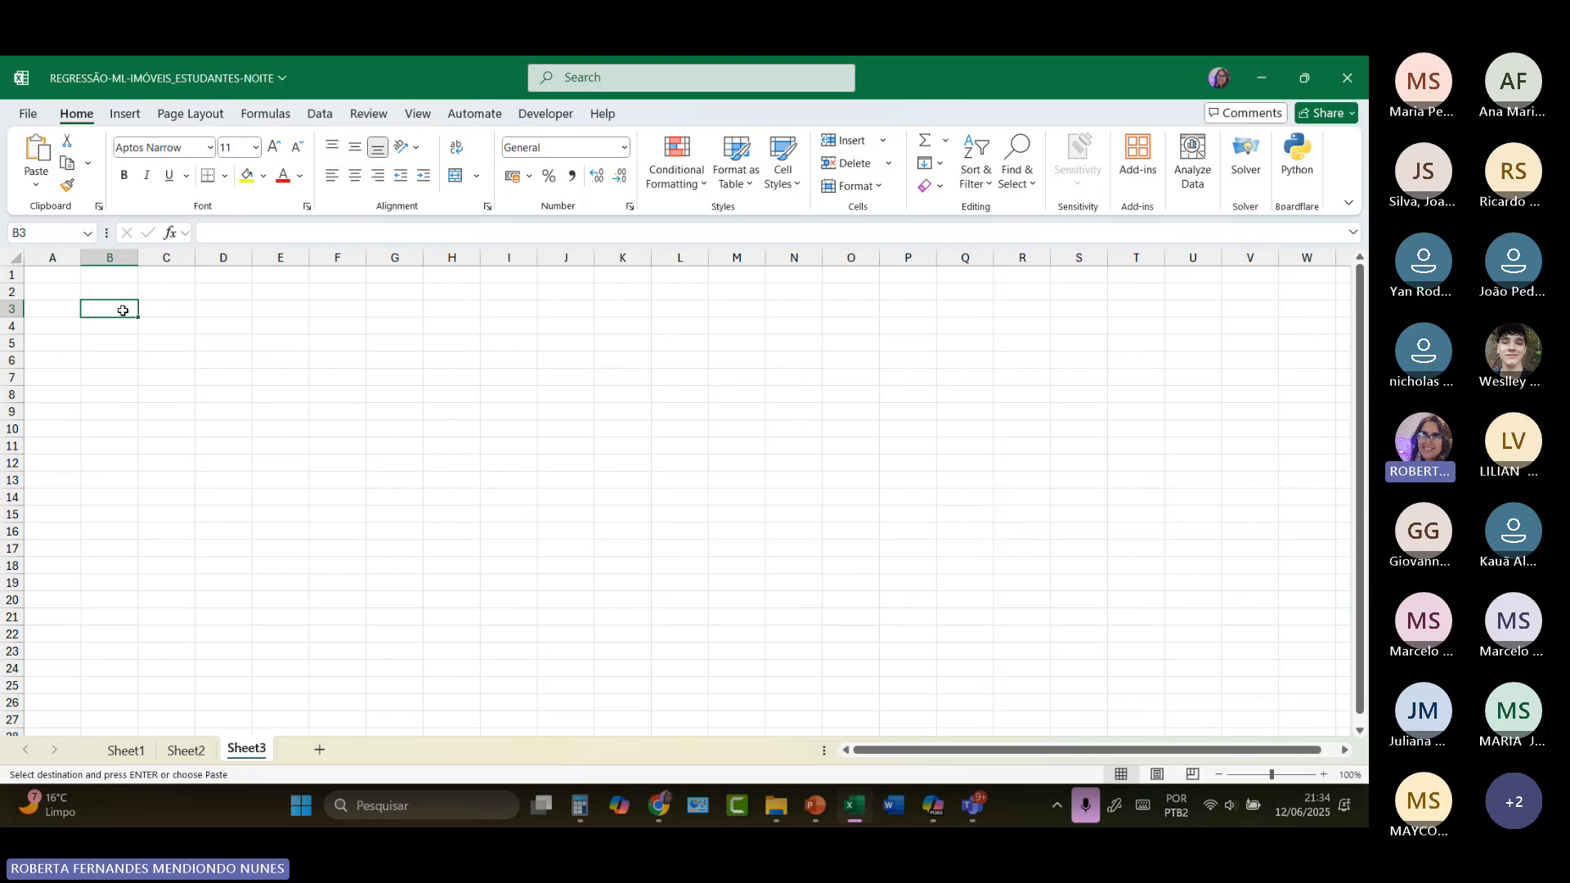
pyautogui.press('Return')
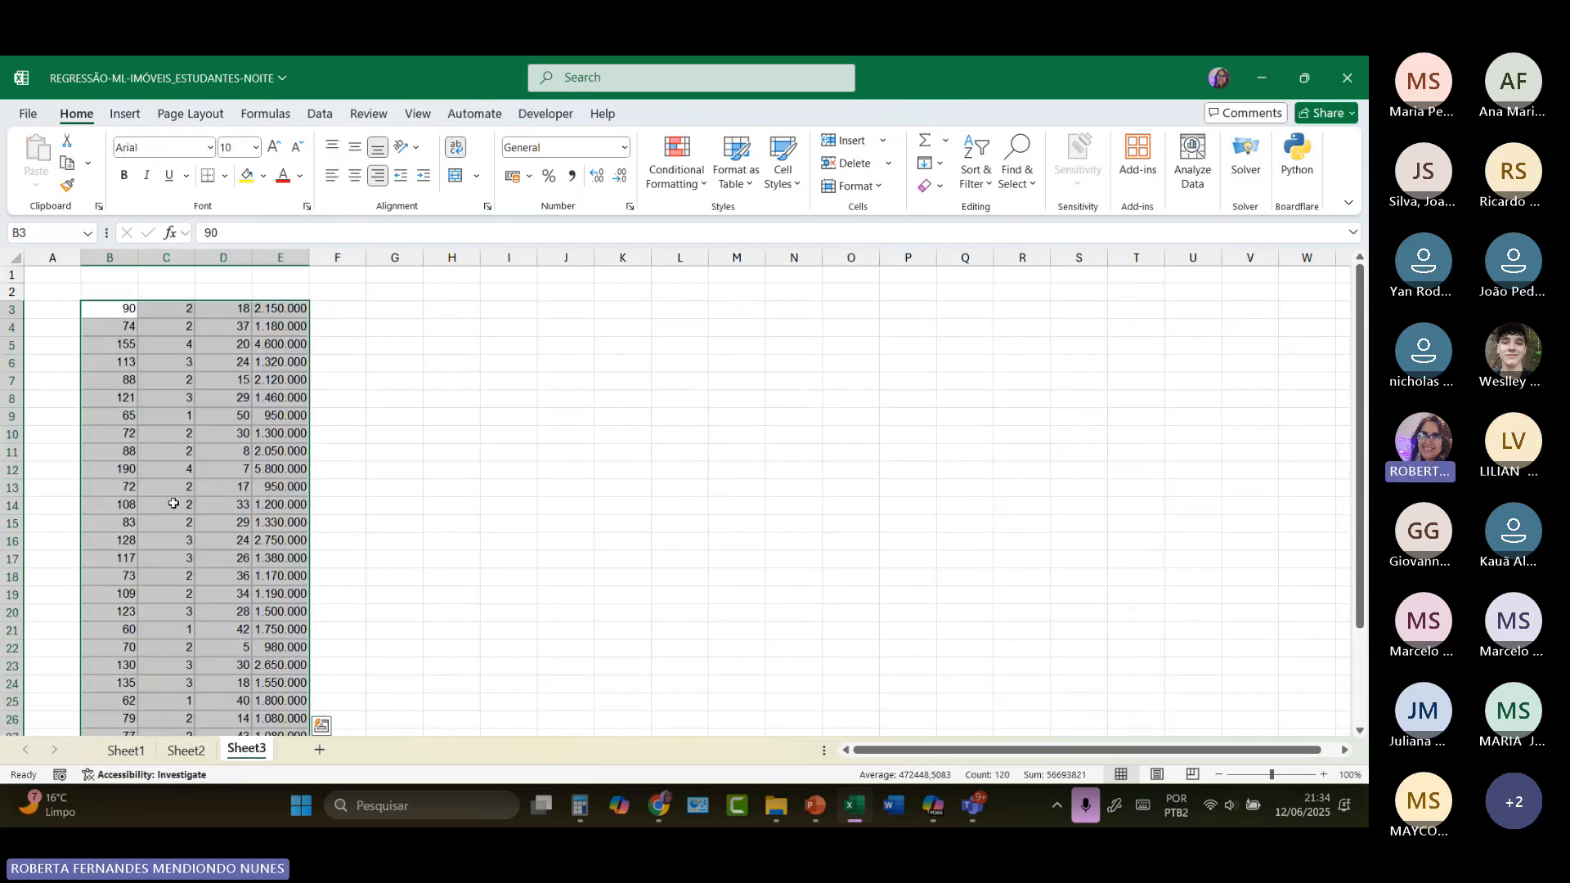
# Step: Copy the column headers C1:F1 from Sheet2 and paste them above the property rows in Sheet3, starting at B2
pyautogui.click(178, 751)
pyautogui.scroll(20, 225, 387)
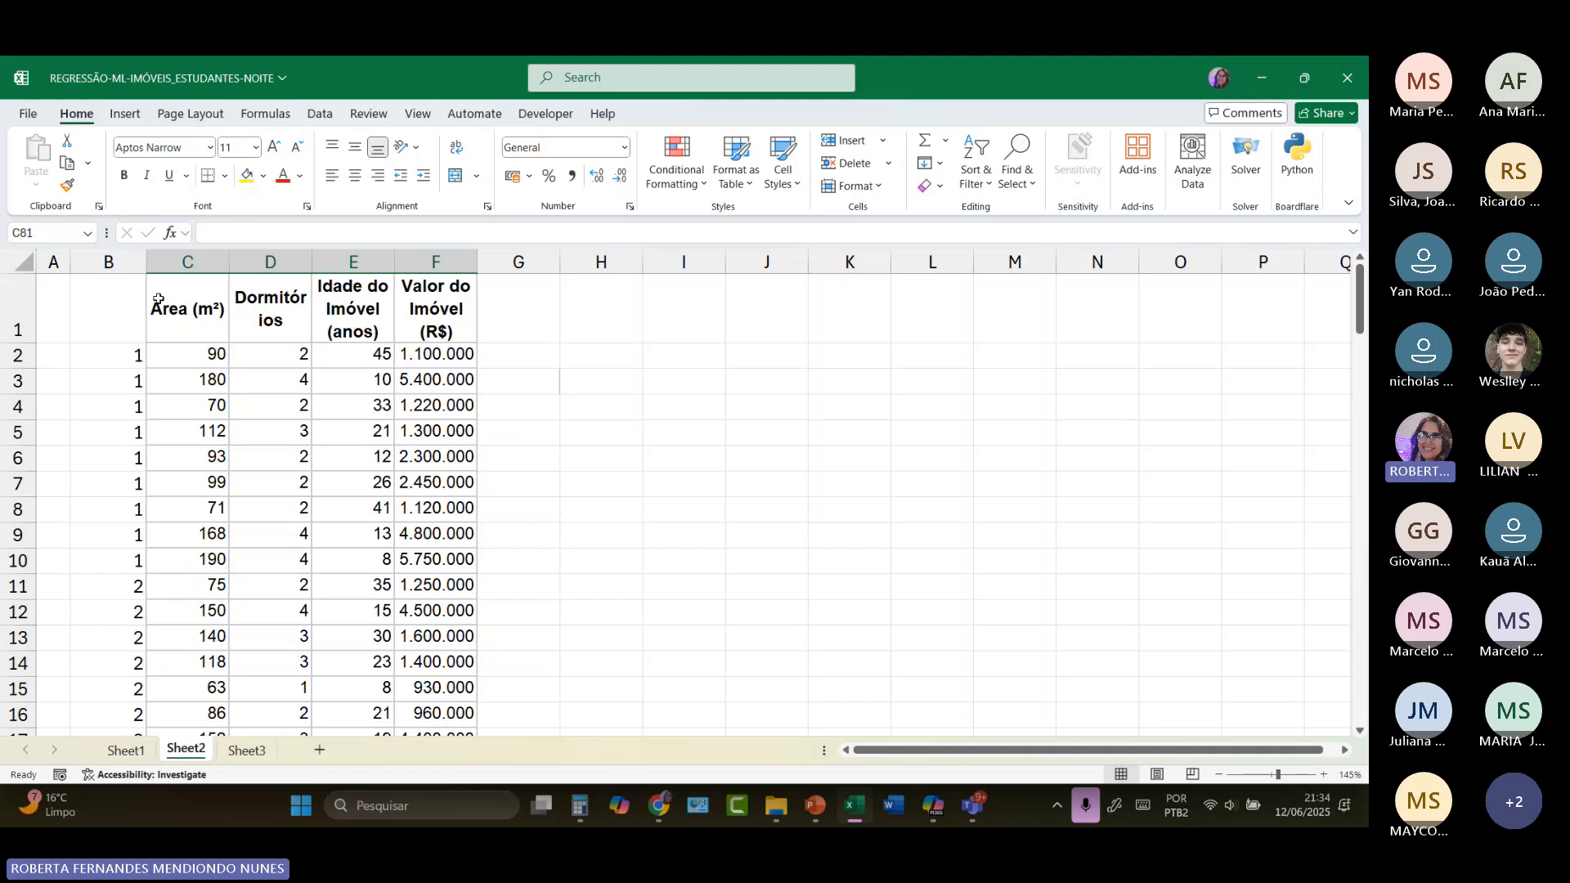
pyautogui.moveTo(158, 300); pyautogui.dragTo(406, 308)
pyautogui.rightClick(406, 307)
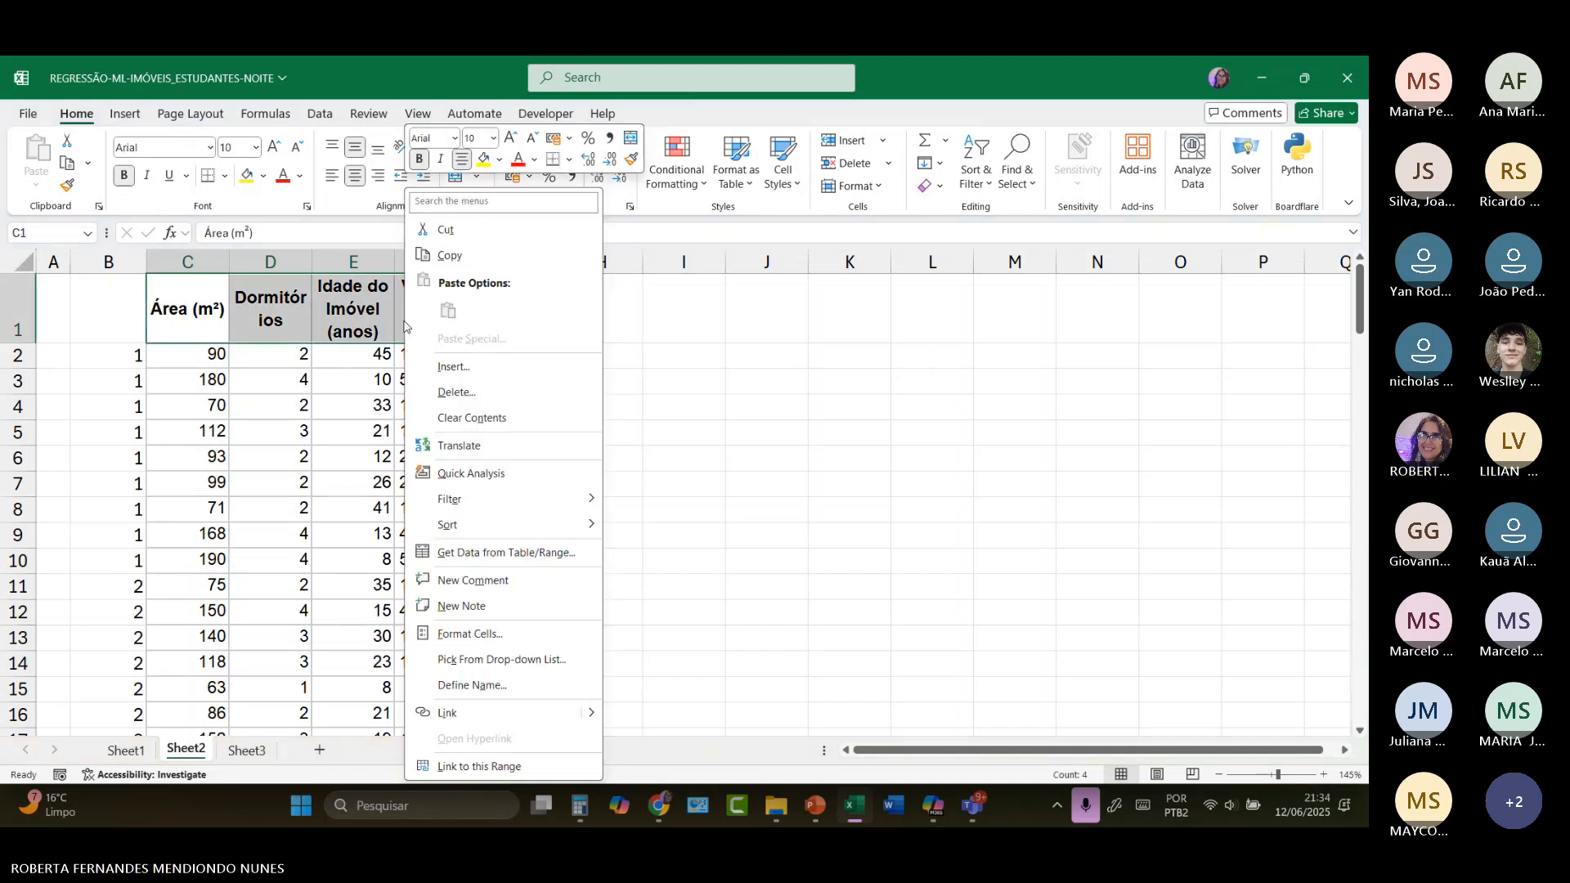
pyautogui.click(446, 256)
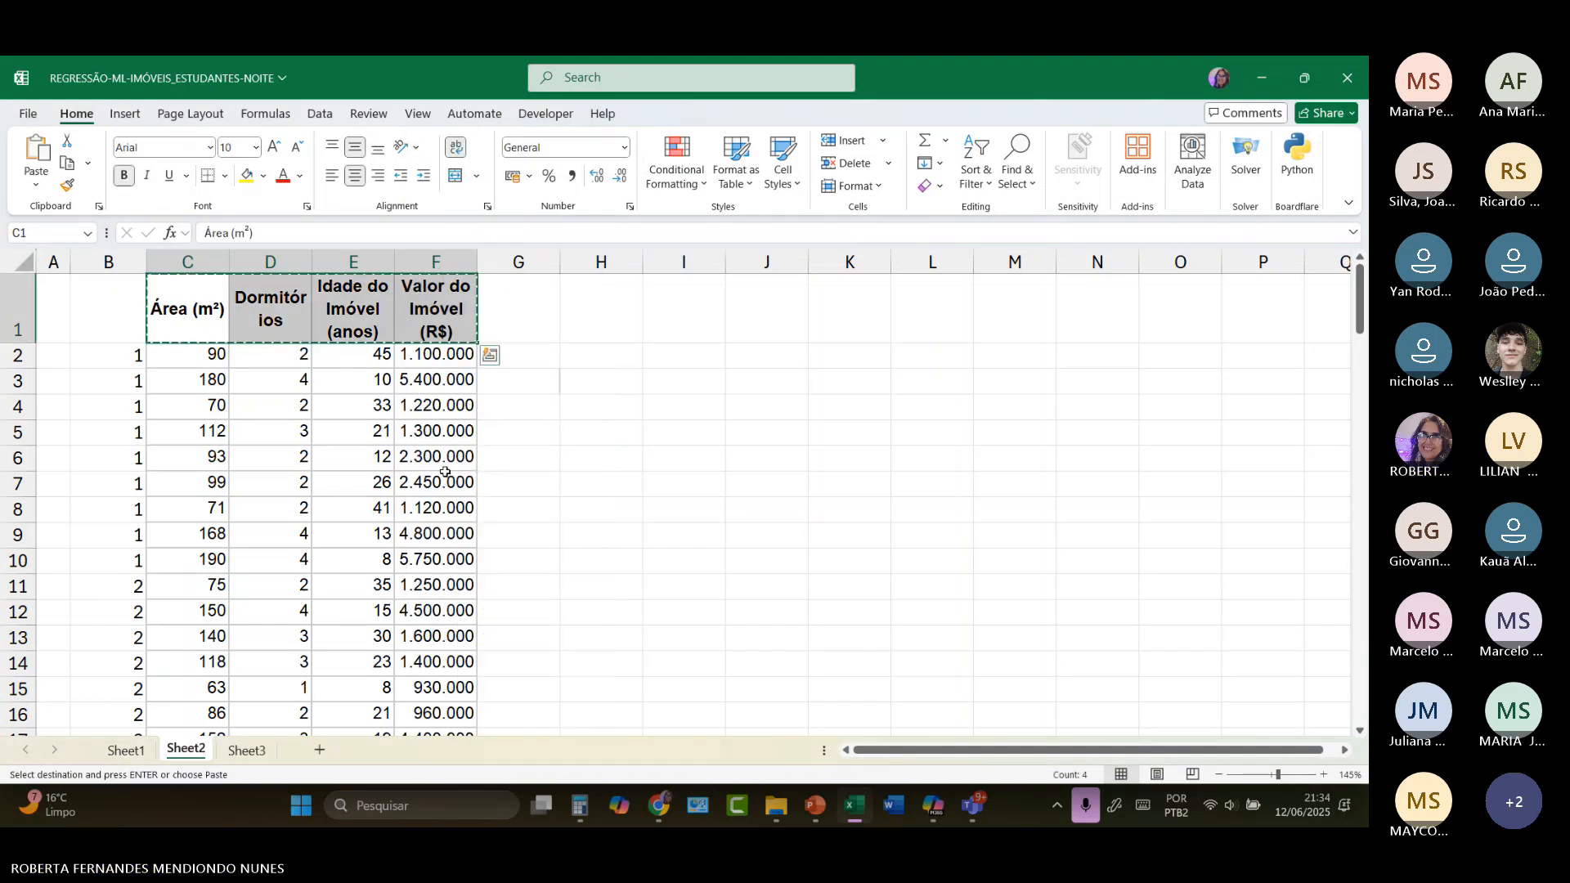
pyautogui.click(246, 750)
pyautogui.click(117, 293)
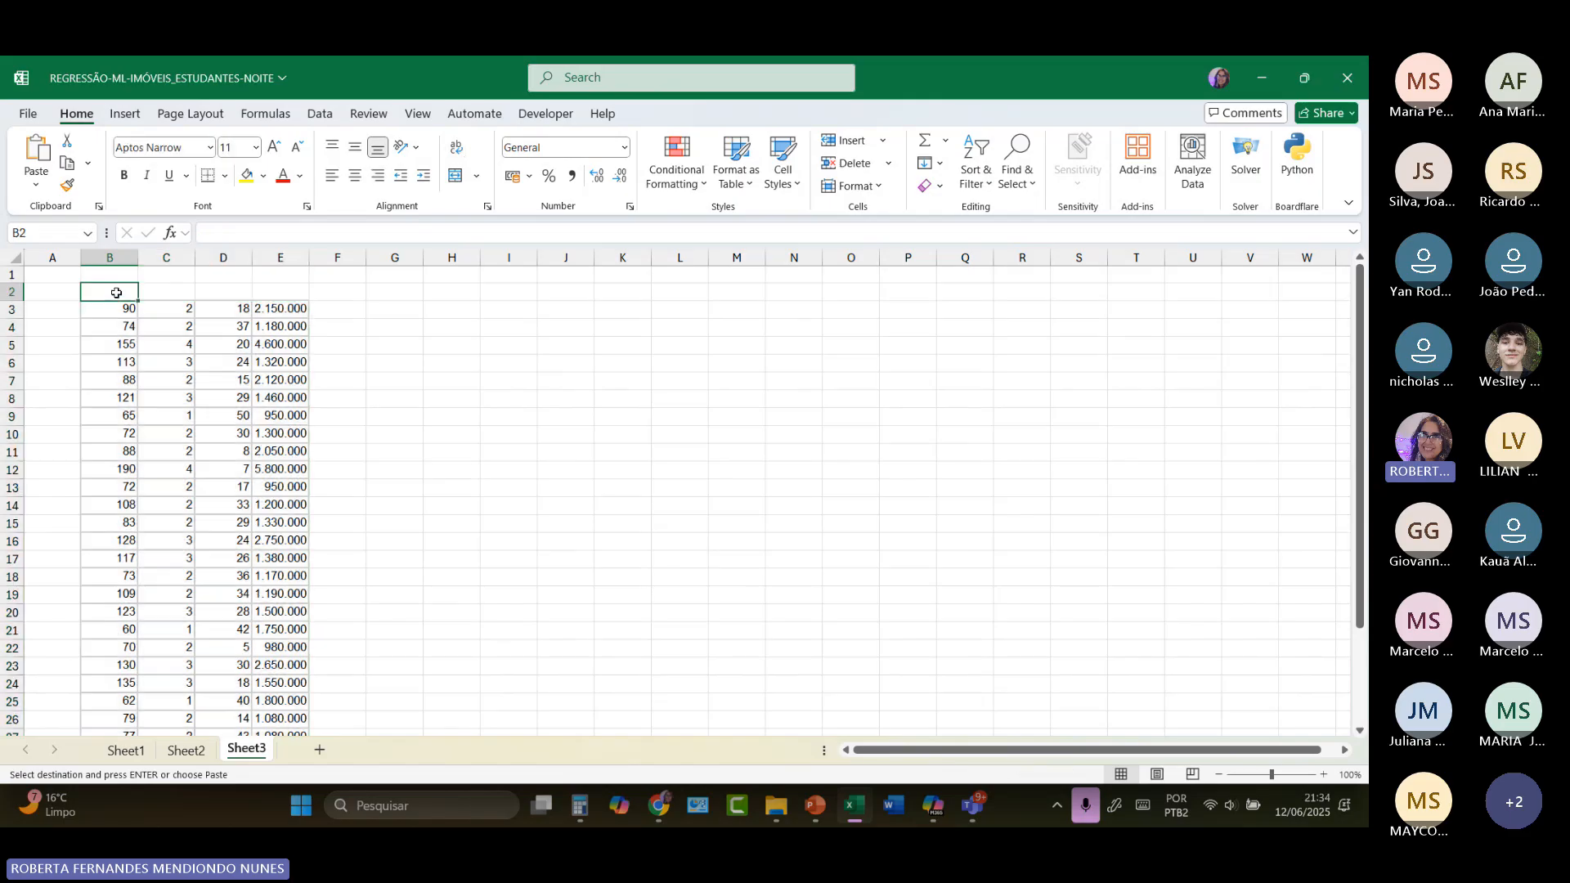
pyautogui.hotkey('ctrl', 'v')
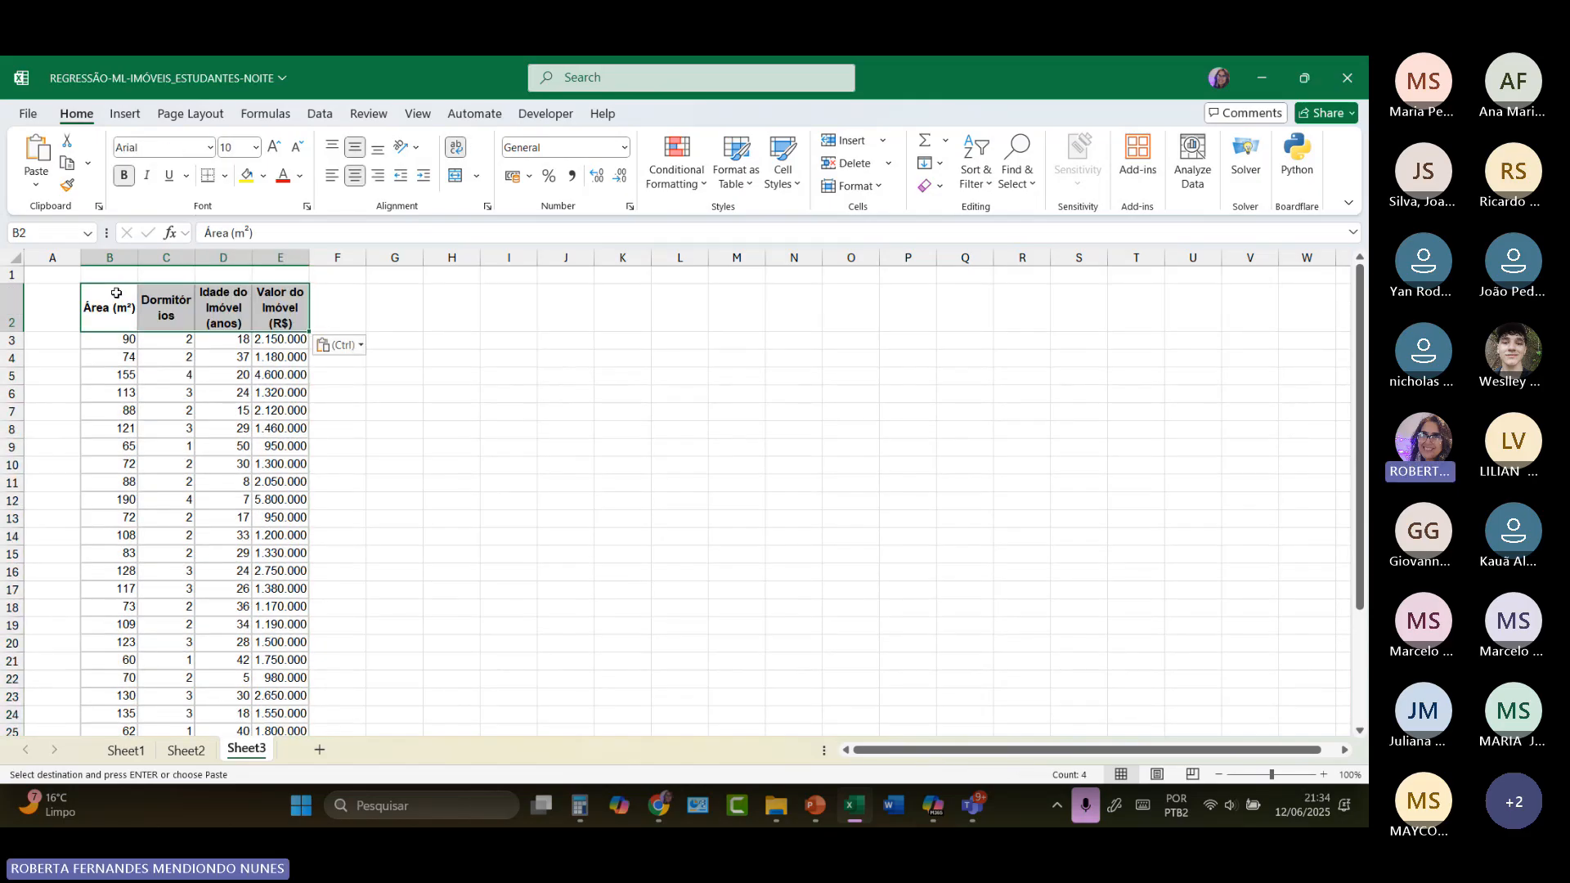
# Step: Label the Sheet3 data by entering TESTE in cell G2
pyautogui.click(389, 317)
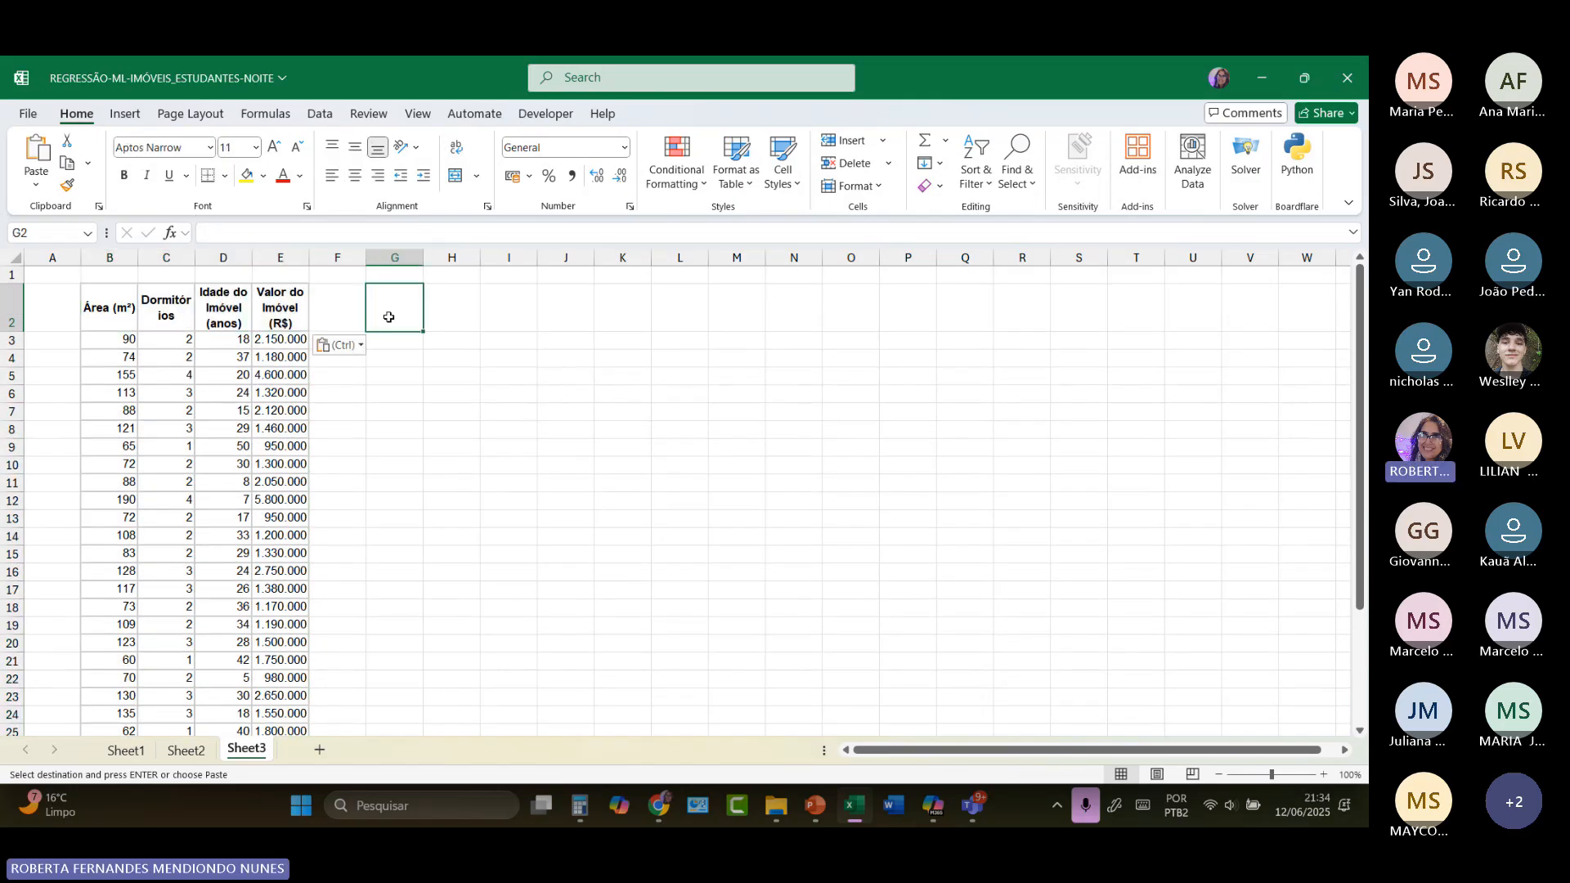
pyautogui.write('teste')
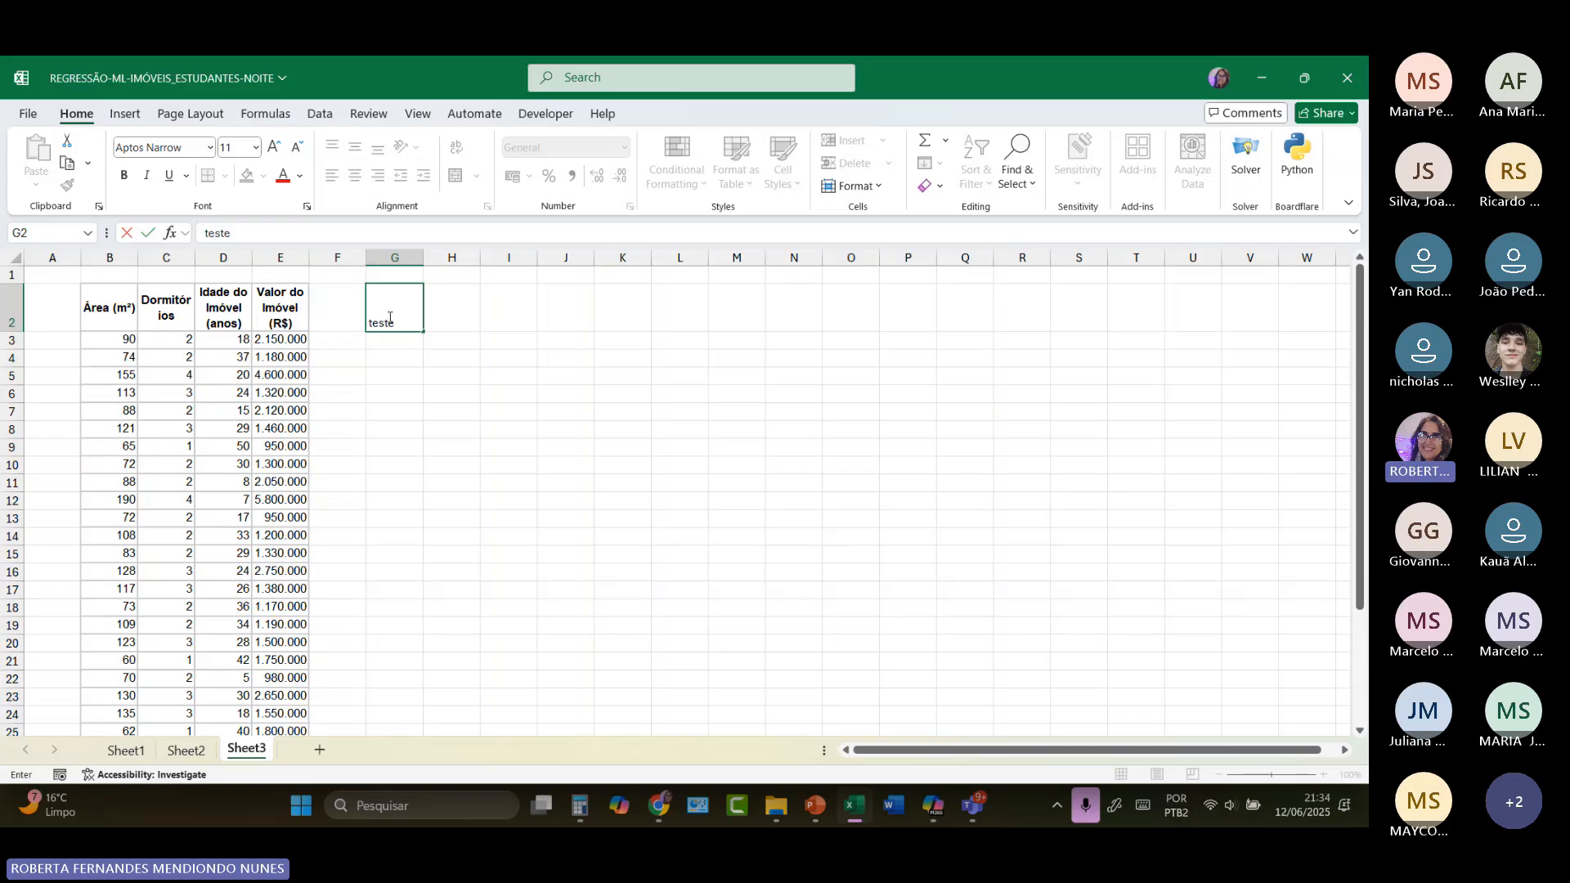
pyautogui.press('BackSpace')
pyautogui.press('BackSpace')
pyautogui.press('BackSpace')
pyautogui.press('BackSpace')
pyautogui.press('BackSpace')
pyautogui.press('capslock')
pyautogui.write('TESTE')
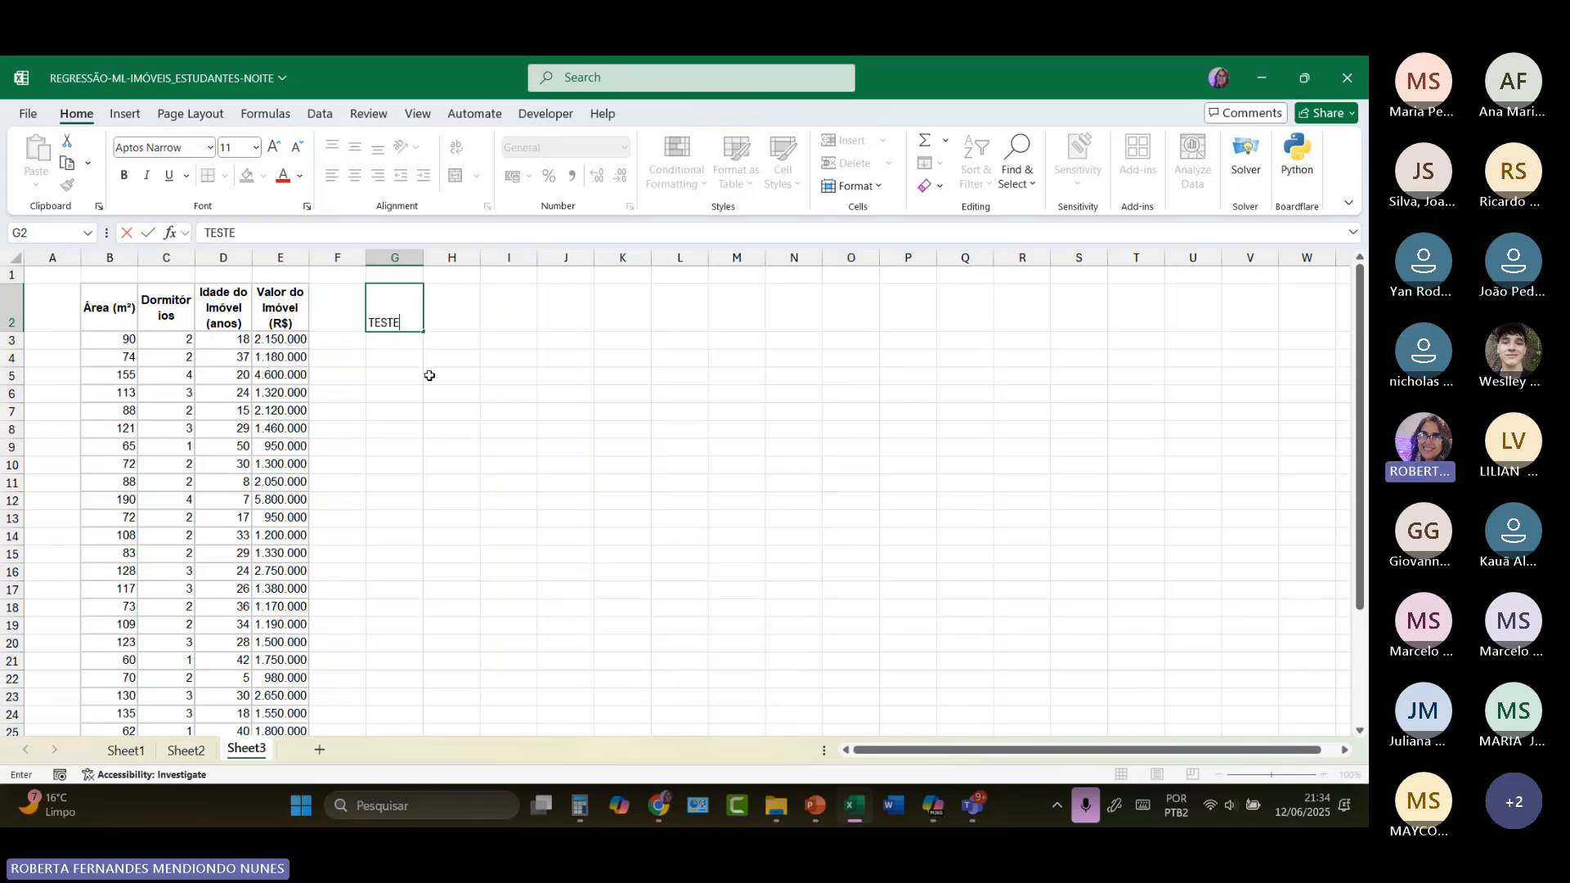
pyautogui.press('Return')
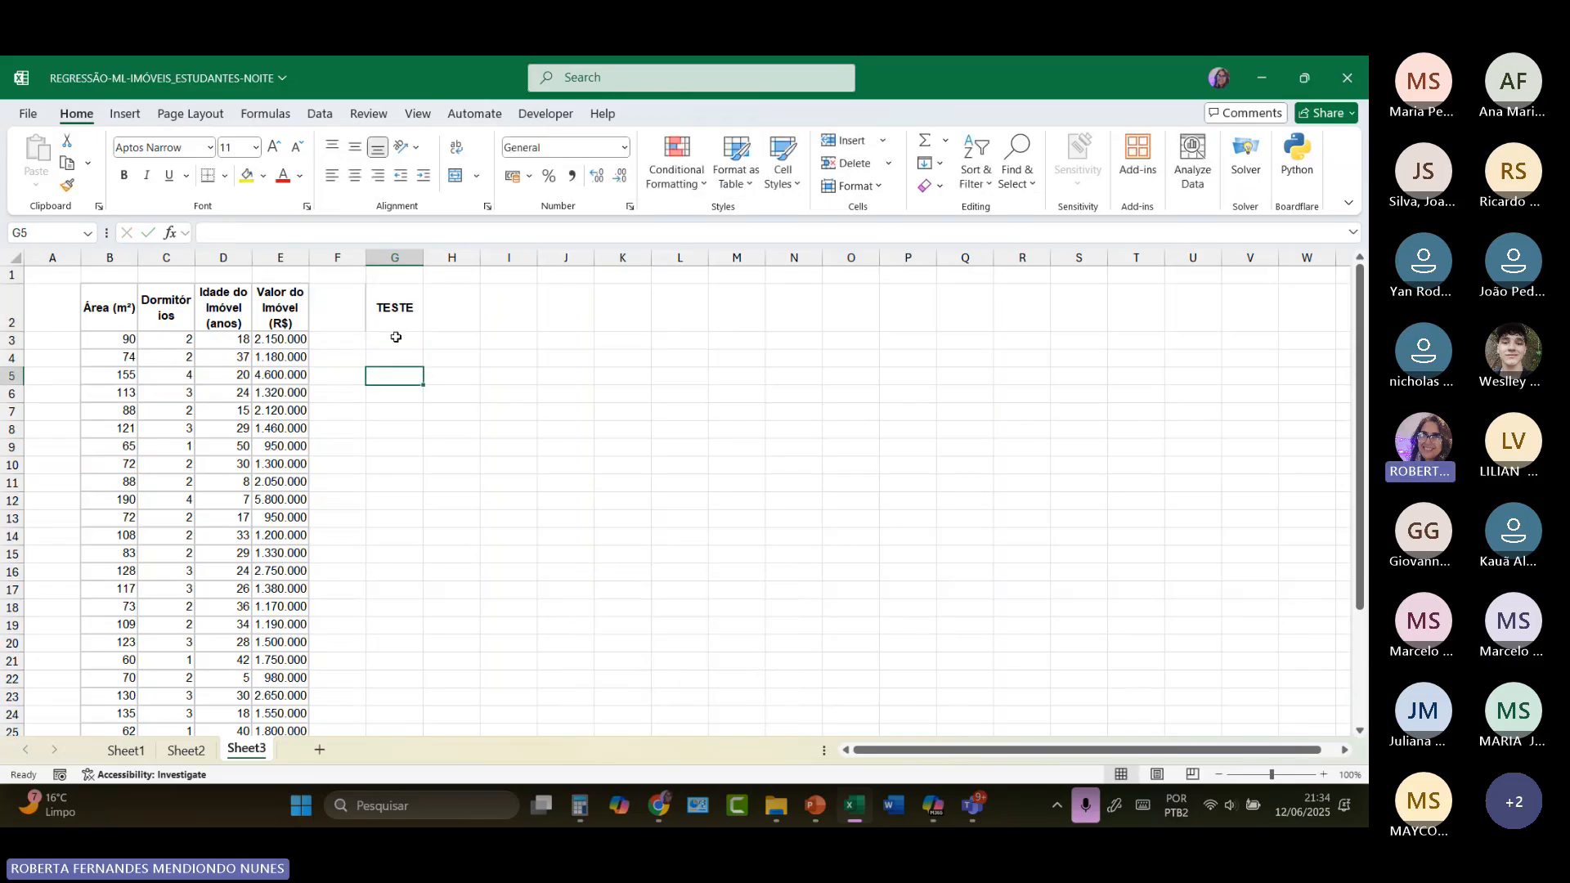
# Step: Format the TESTE label in G2 with a dark gray fill and red font
pyautogui.click(395, 323)
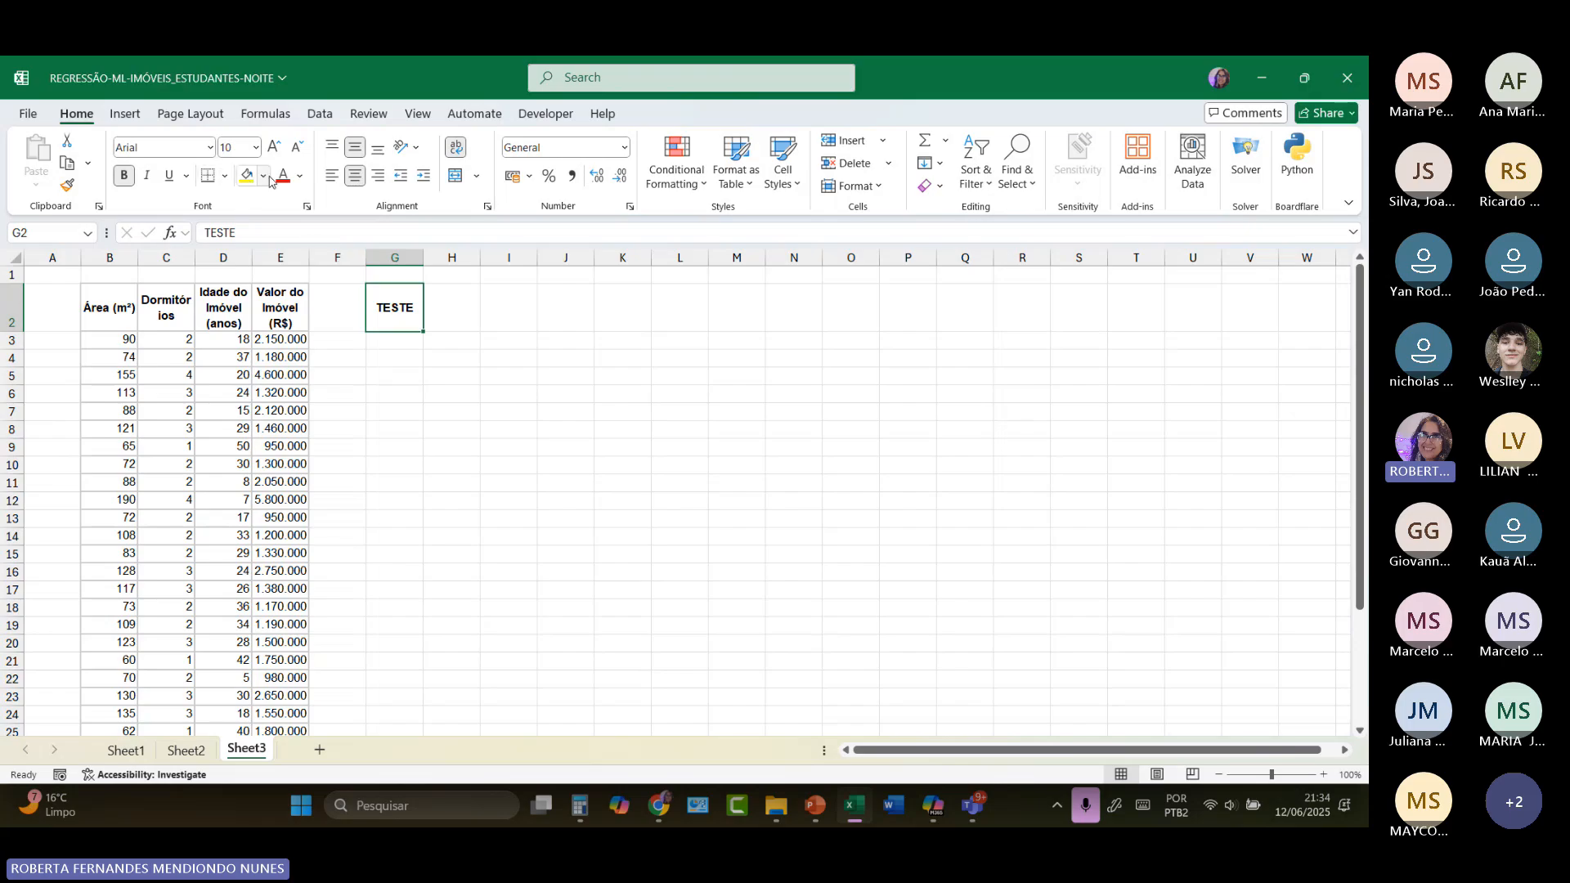
pyautogui.click(265, 177)
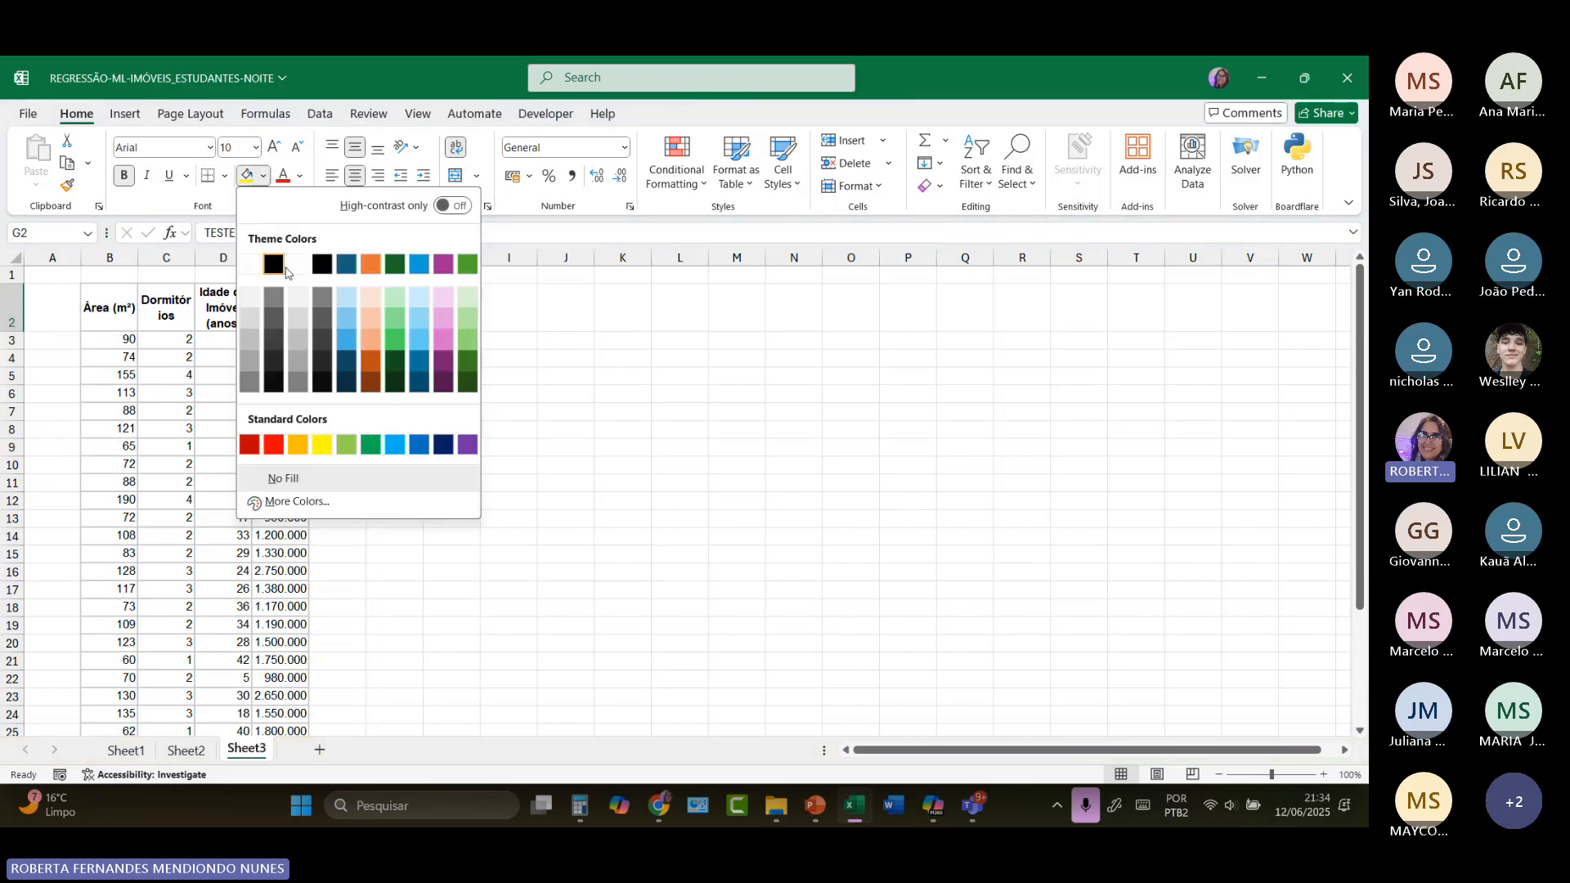
pyautogui.click(251, 384)
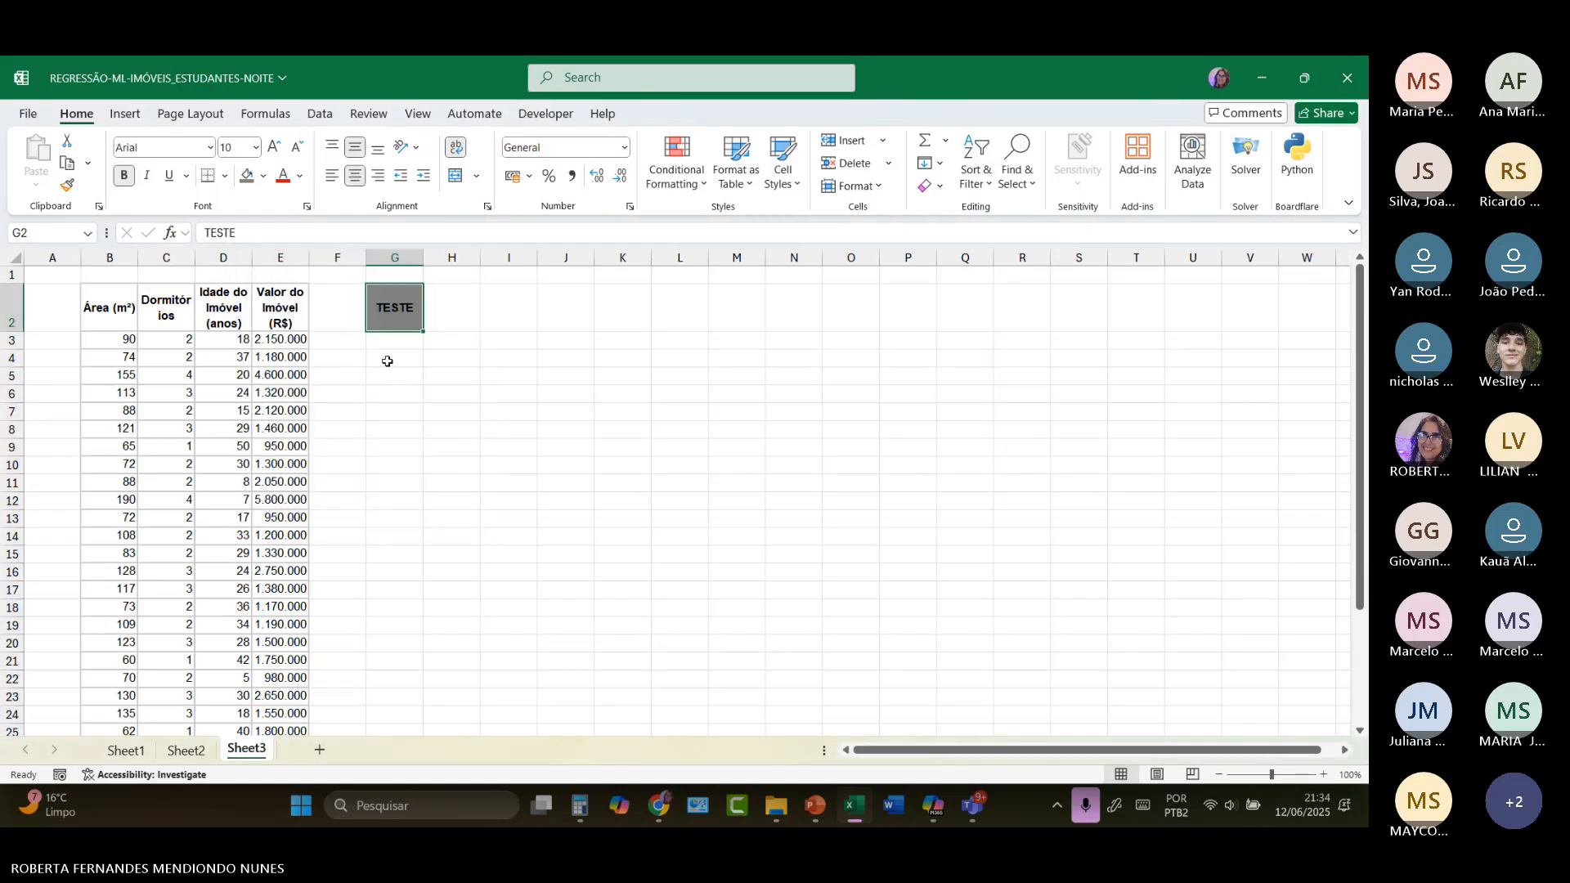
pyautogui.click(300, 177)
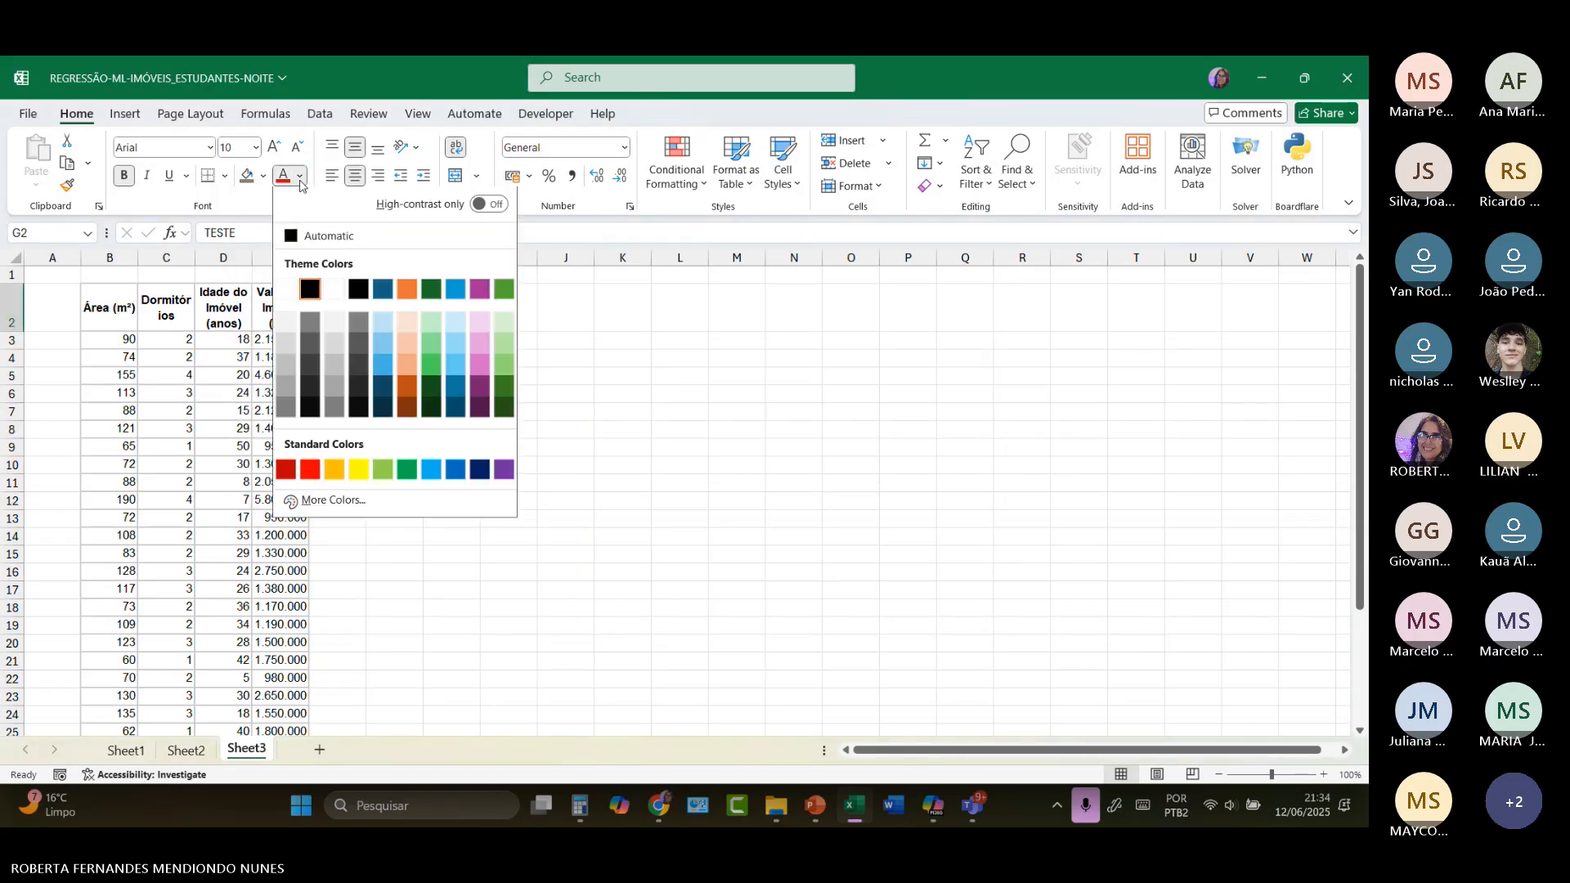
pyautogui.click(312, 471)
pyautogui.click(509, 518)
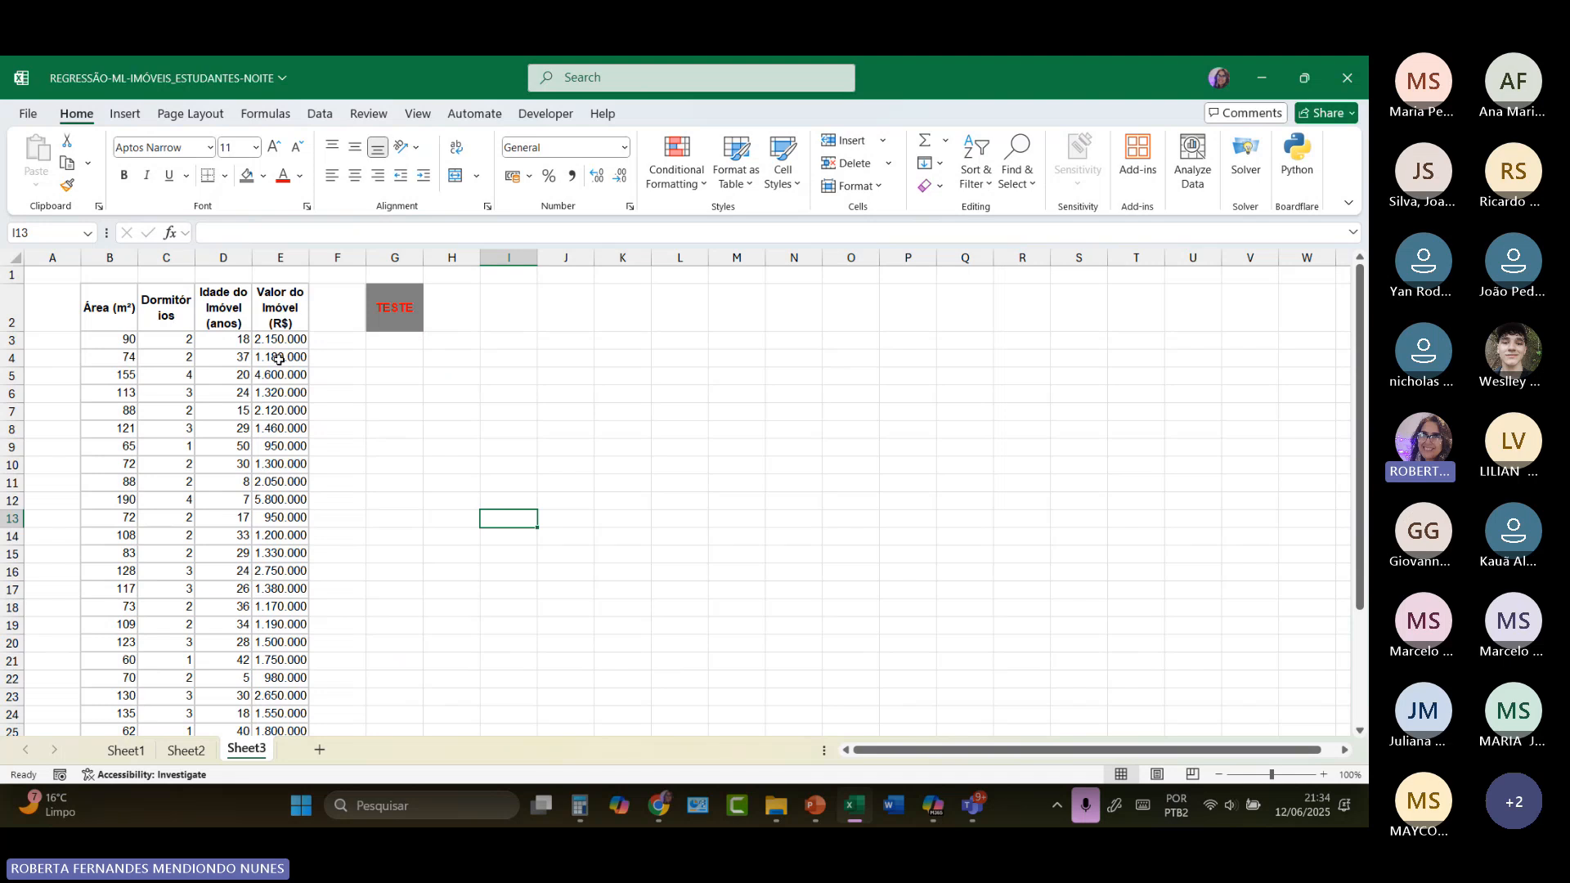
# Step: Clear the 1 to 30 numbering from G81:G110 in Sheet2
pyautogui.scroll(-4, 231, 485)
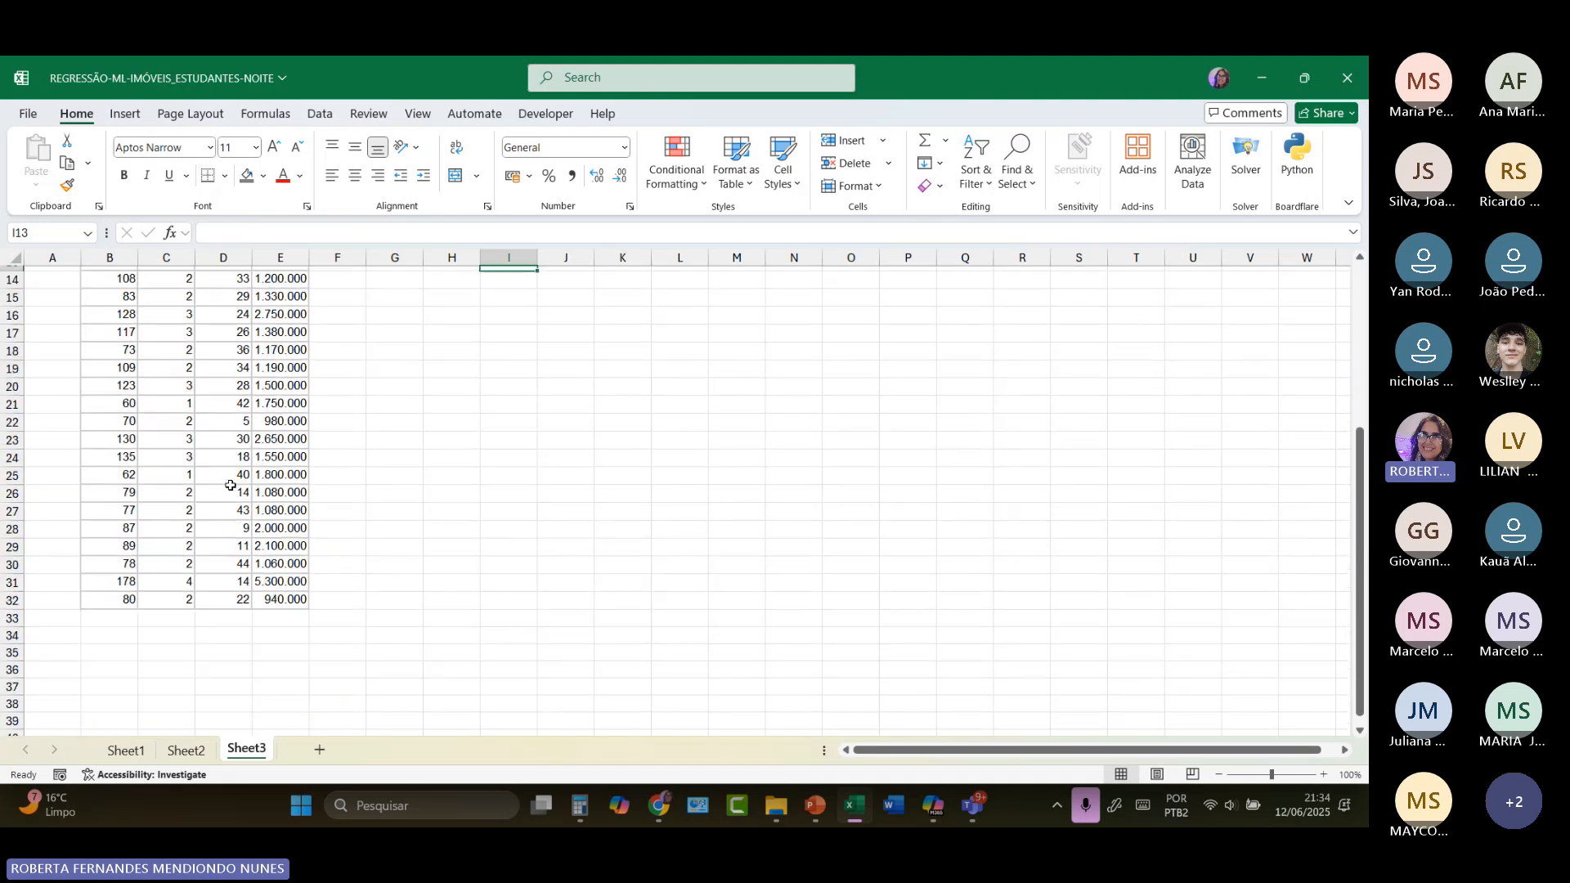
pyautogui.click(186, 750)
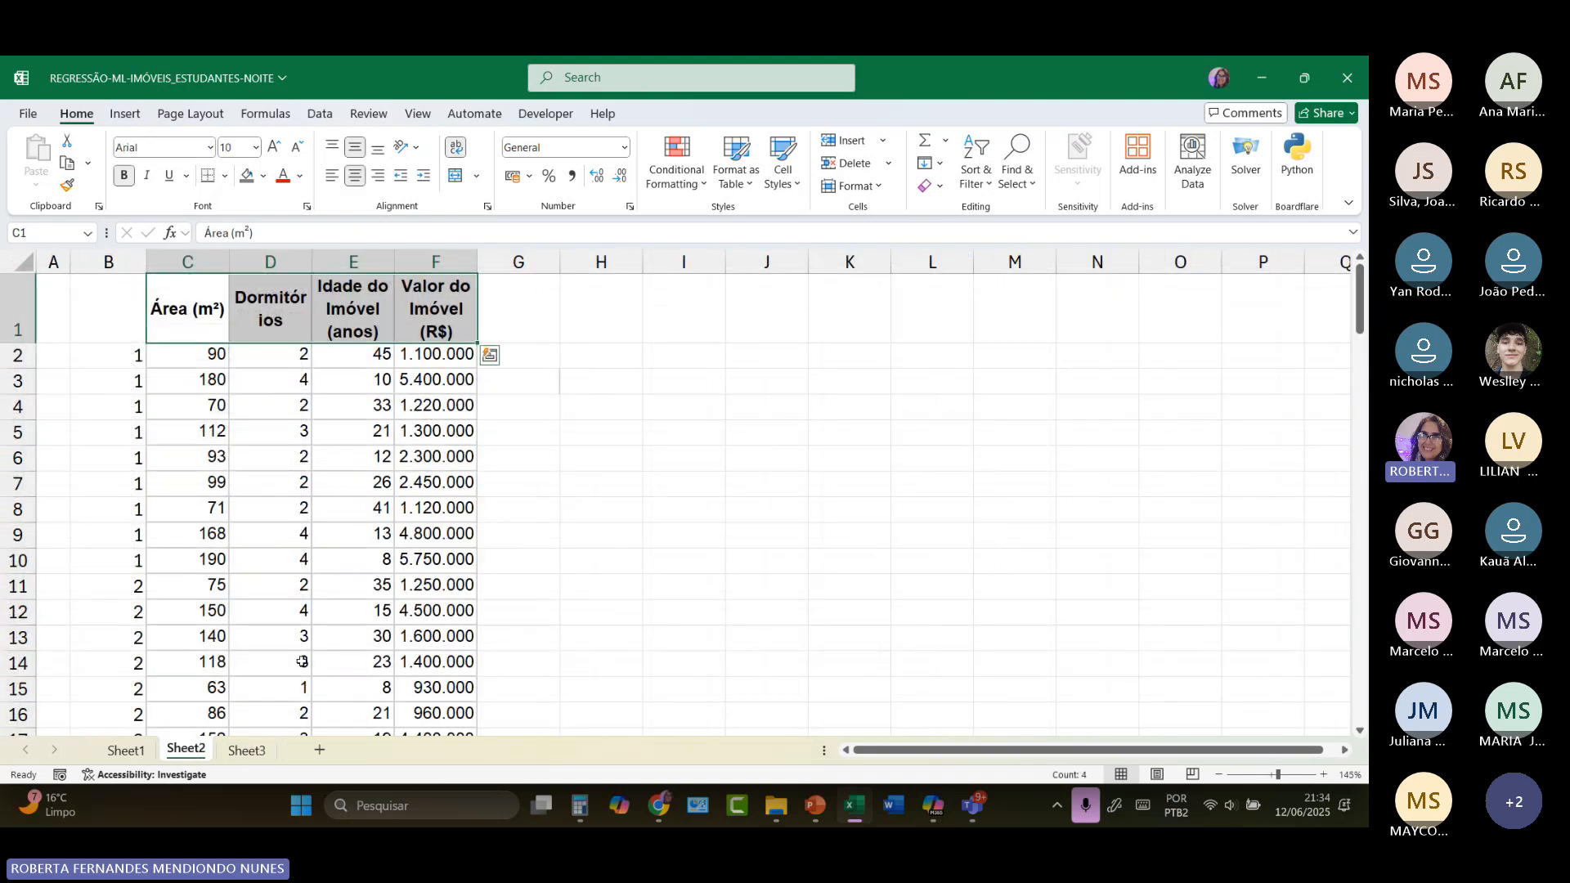
pyautogui.scroll(-20, 503, 607)
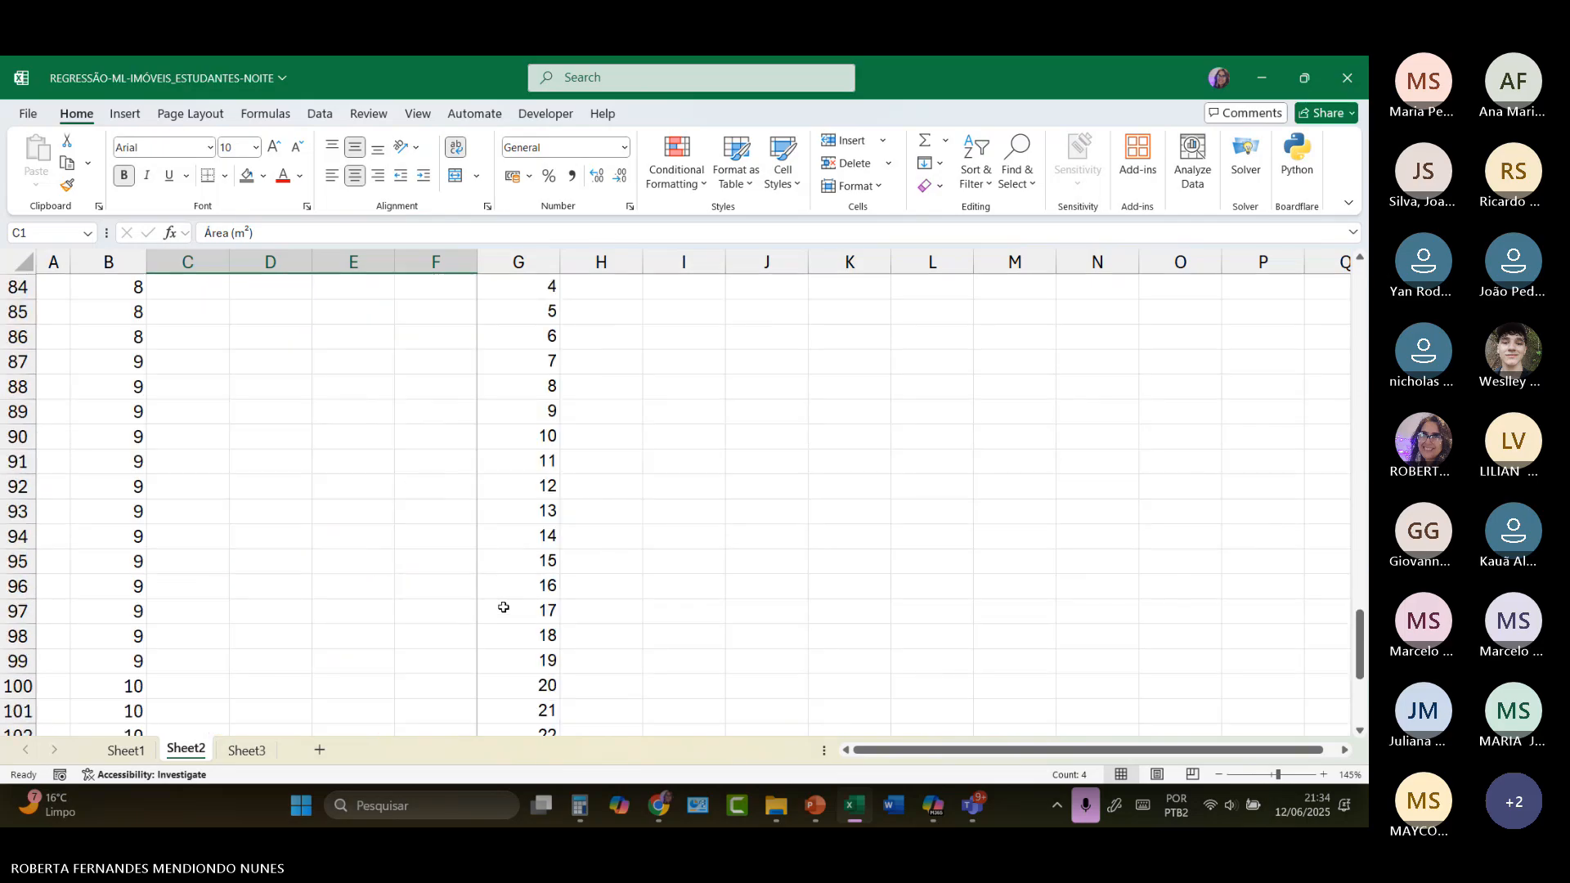
pyautogui.scroll(2, 537, 301)
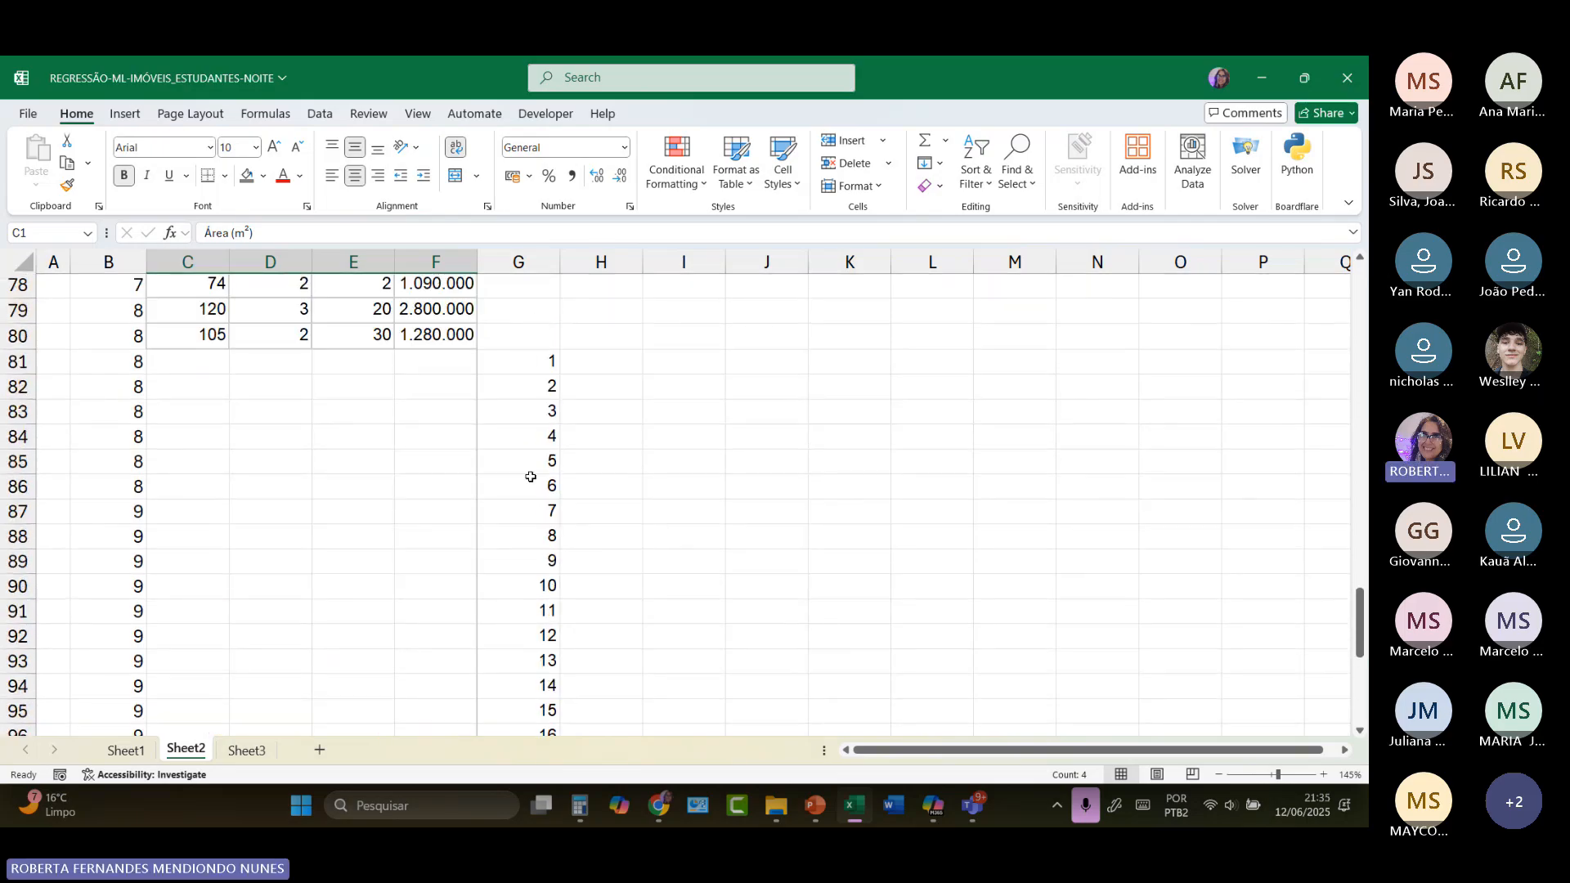
pyautogui.moveTo(530, 361); pyautogui.dragTo(559, 809)
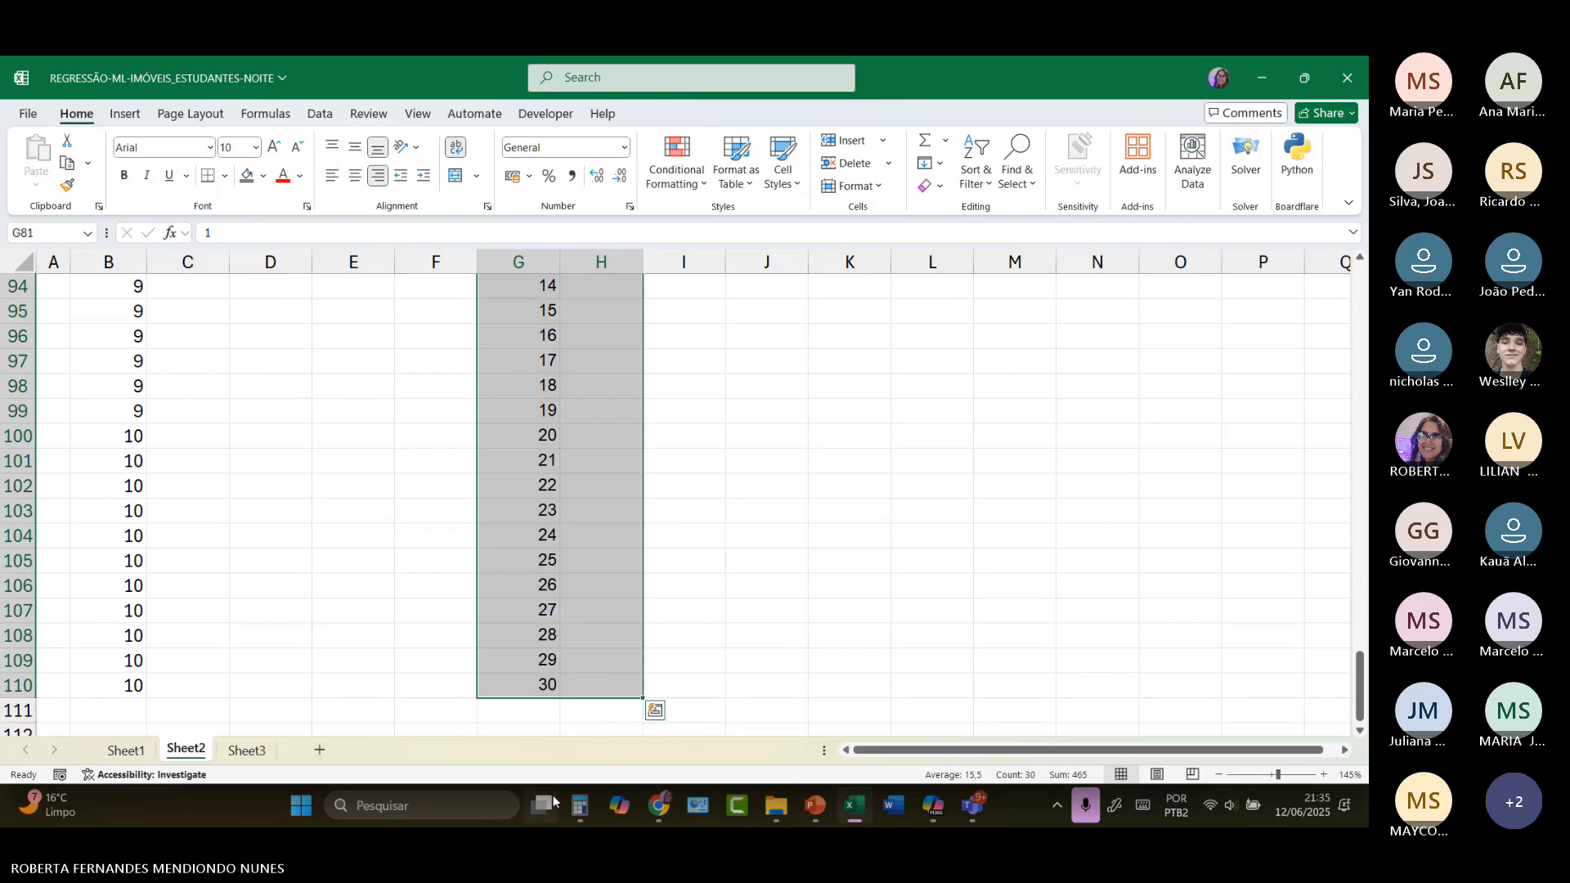
pyautogui.press('Delete')
# Step: Narrow columns A and B beside the property data in Sheet2
pyautogui.scroll(1, 326, 480)
pyautogui.scroll(11, 333, 529)
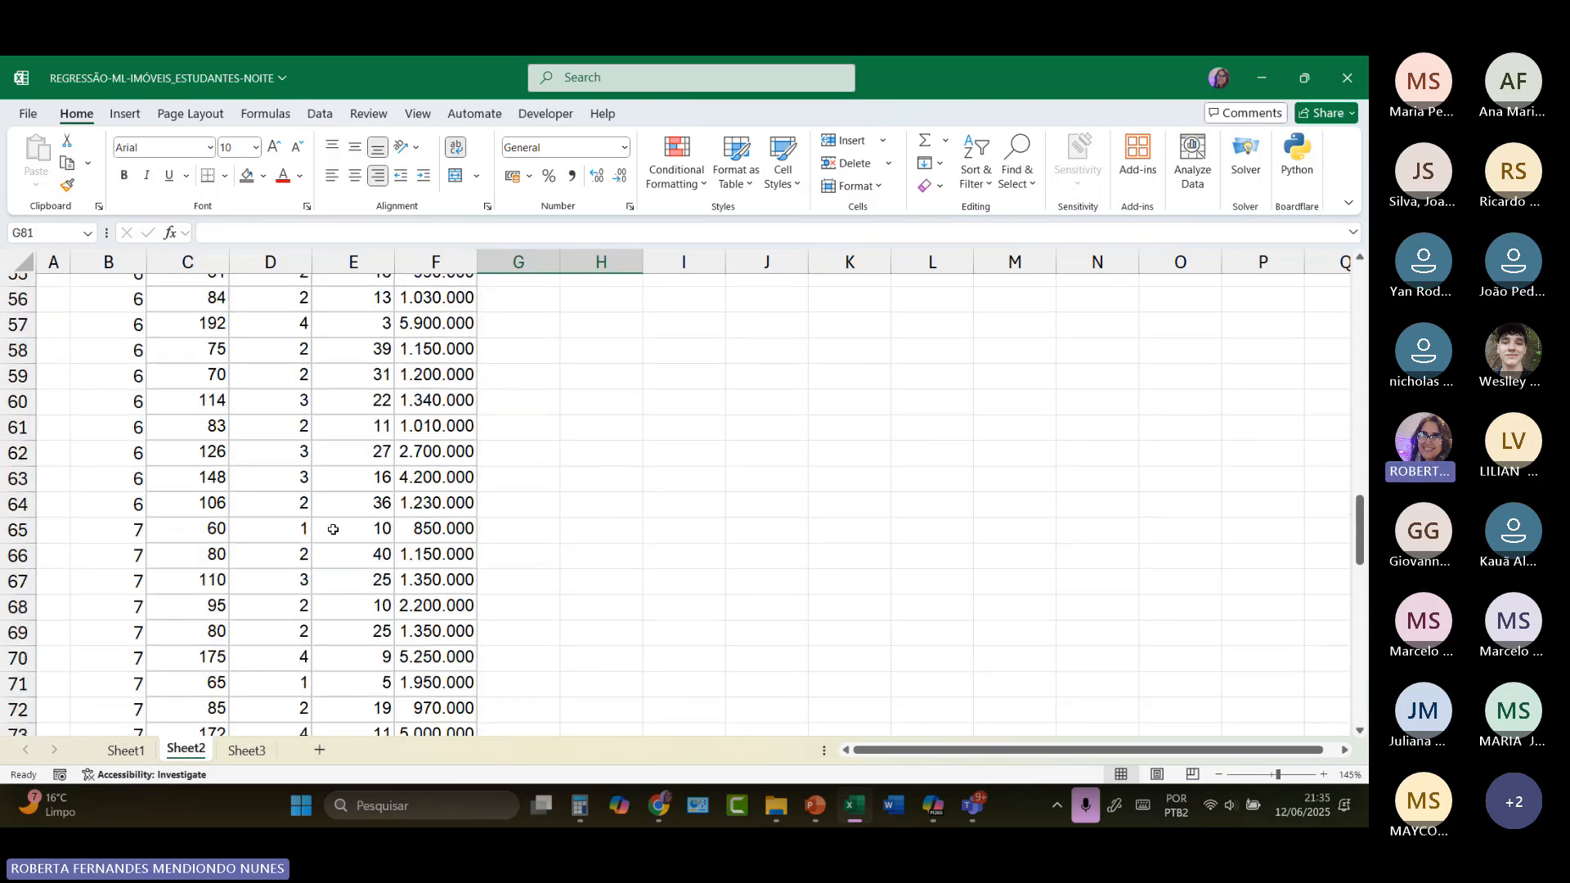
pyautogui.scroll(5, 333, 530)
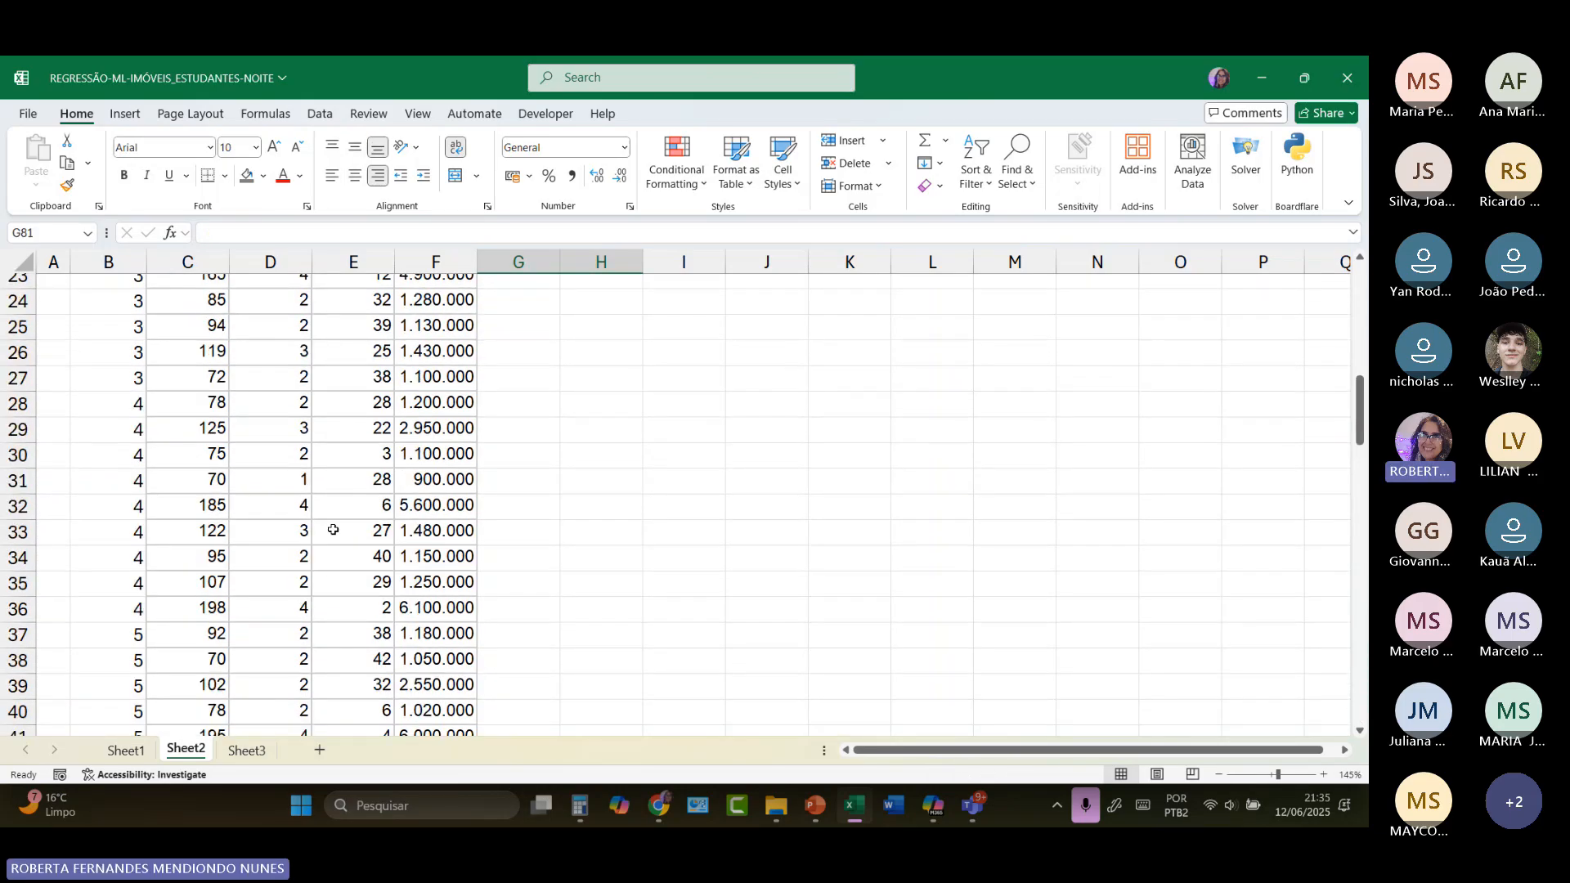
pyautogui.scroll(8, 333, 529)
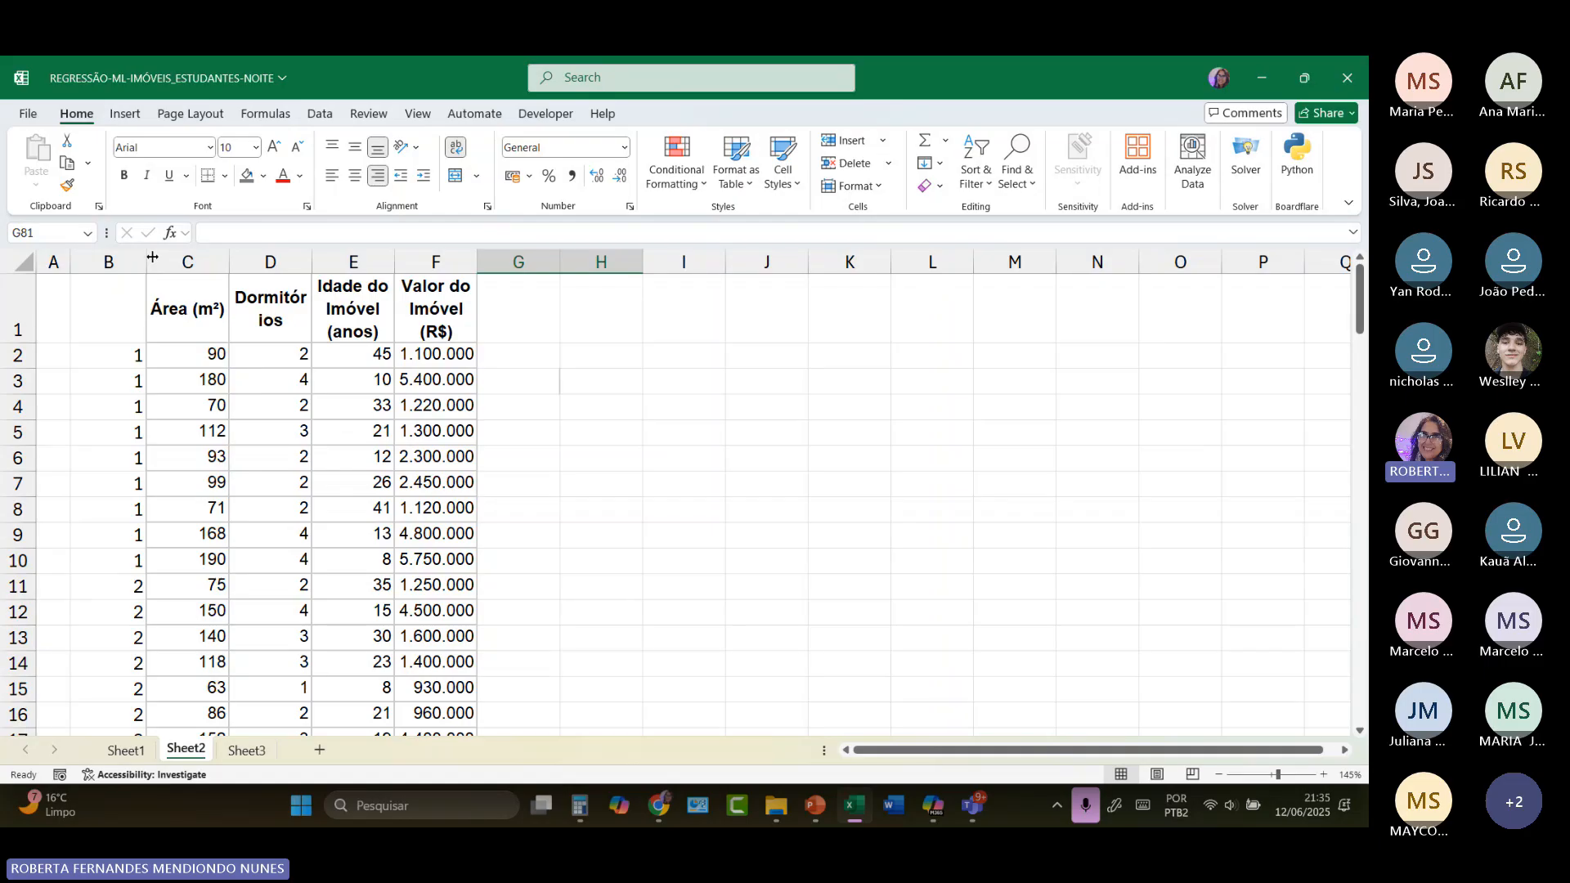
pyautogui.moveTo(147, 258); pyautogui.dragTo(41, 256)
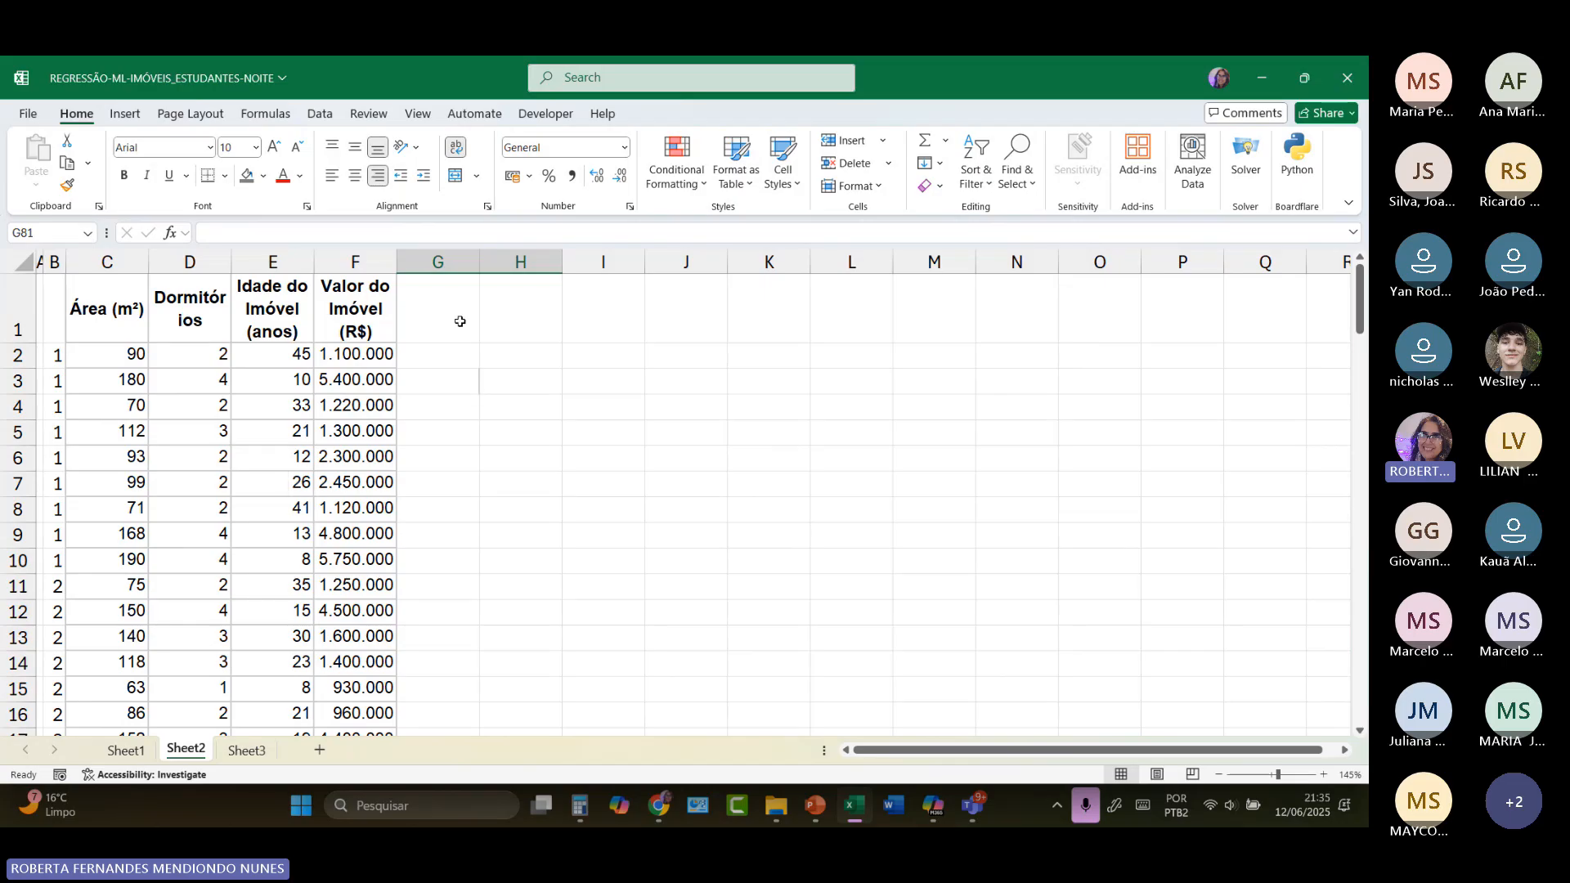
# Step: Enter Treinamento in H1 of Sheet2, widen column H to fit the word on one line, and narrow column G
pyautogui.click(507, 329)
pyautogui.write('tRE')
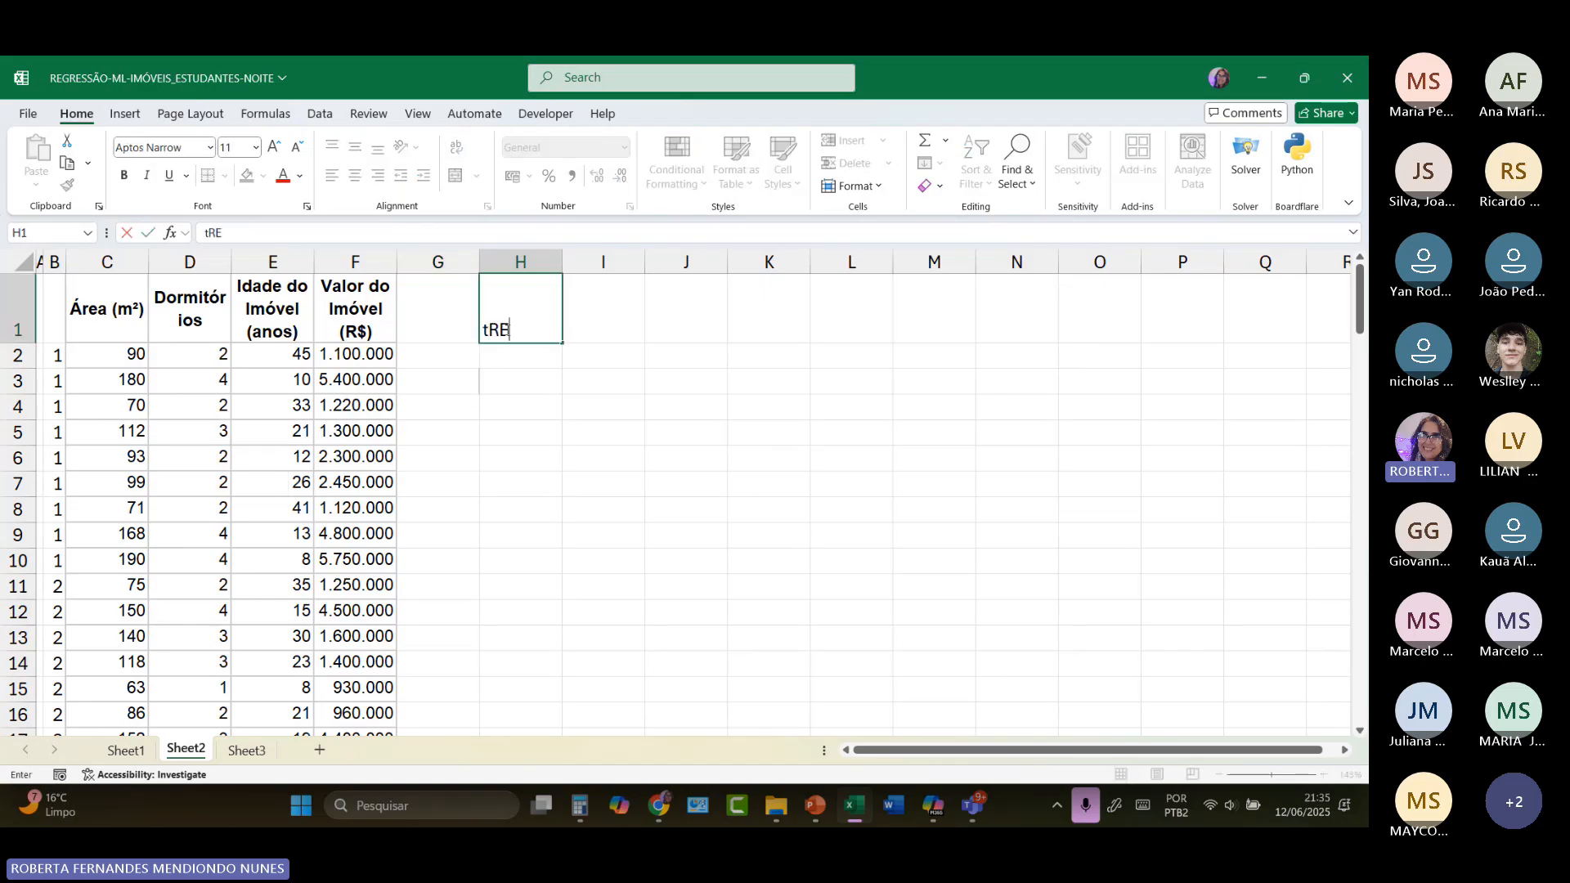
pyautogui.write('INAMENTO')
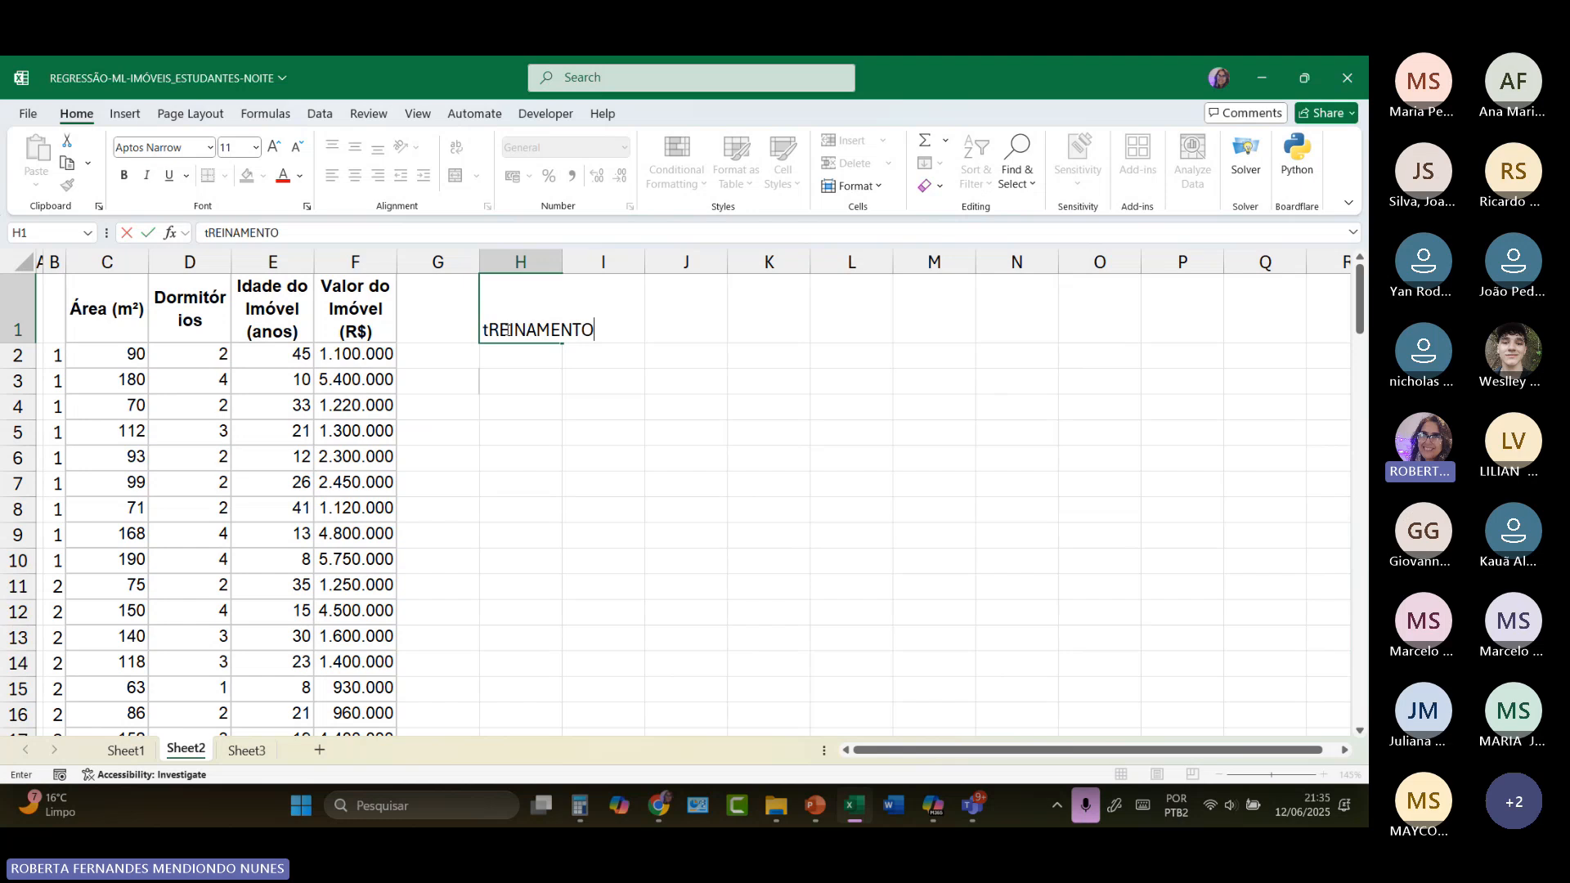
pyautogui.press('Return')
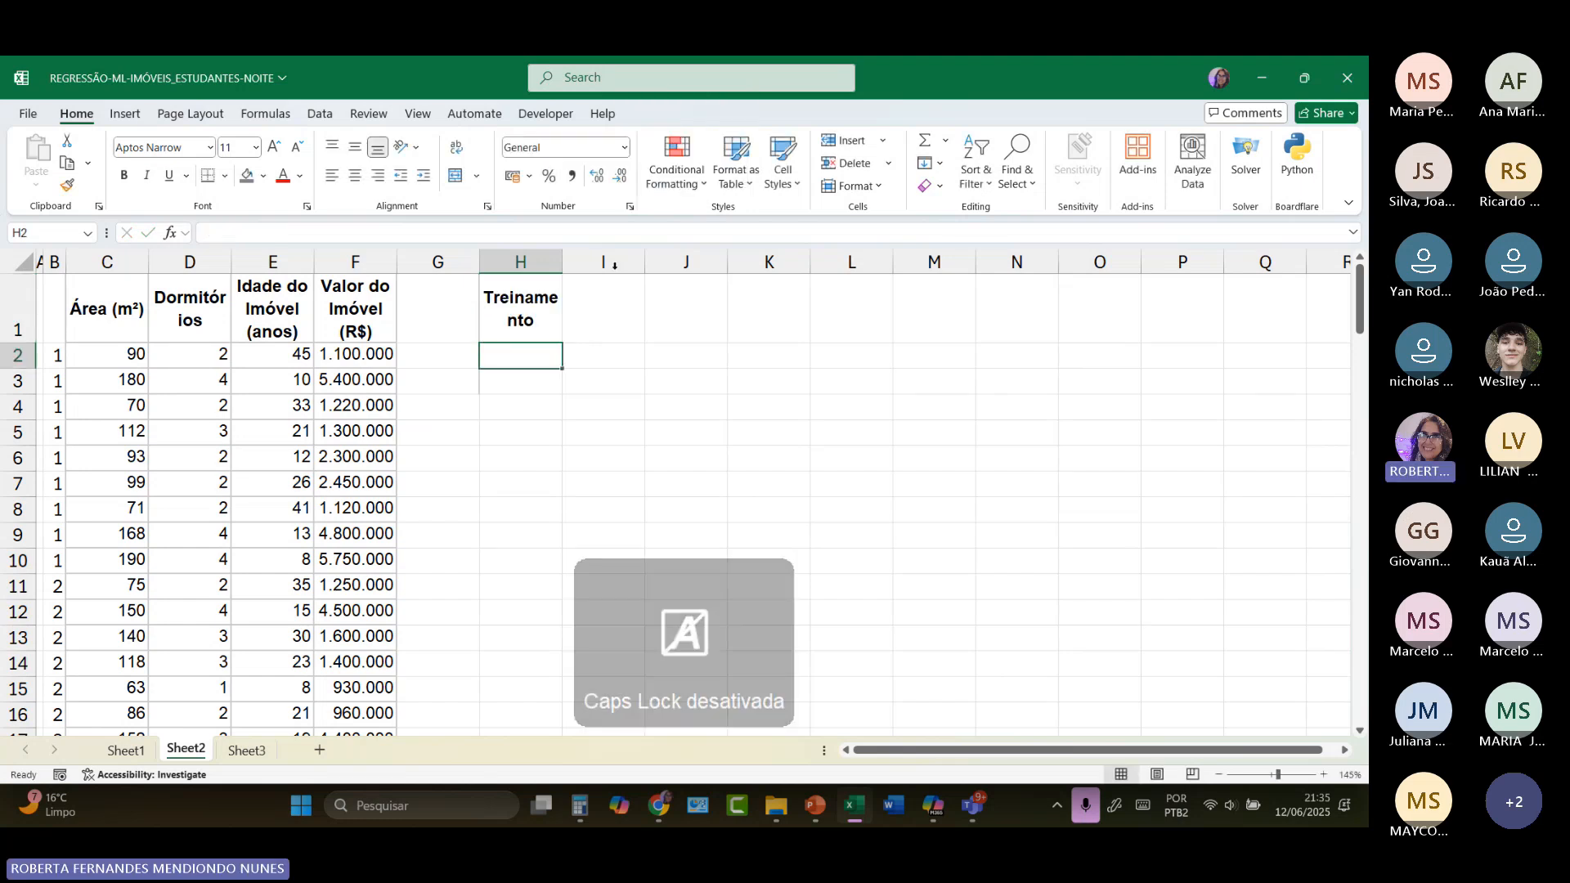
pyautogui.moveTo(562, 262); pyautogui.dragTo(577, 263)
pyautogui.moveTo(480, 263); pyautogui.dragTo(422, 262)
pyautogui.moveTo(523, 262); pyautogui.dragTo(543, 264)
# Step: Format the Treinamento label in H1 with a black fill and light blue font
pyautogui.click(471, 327)
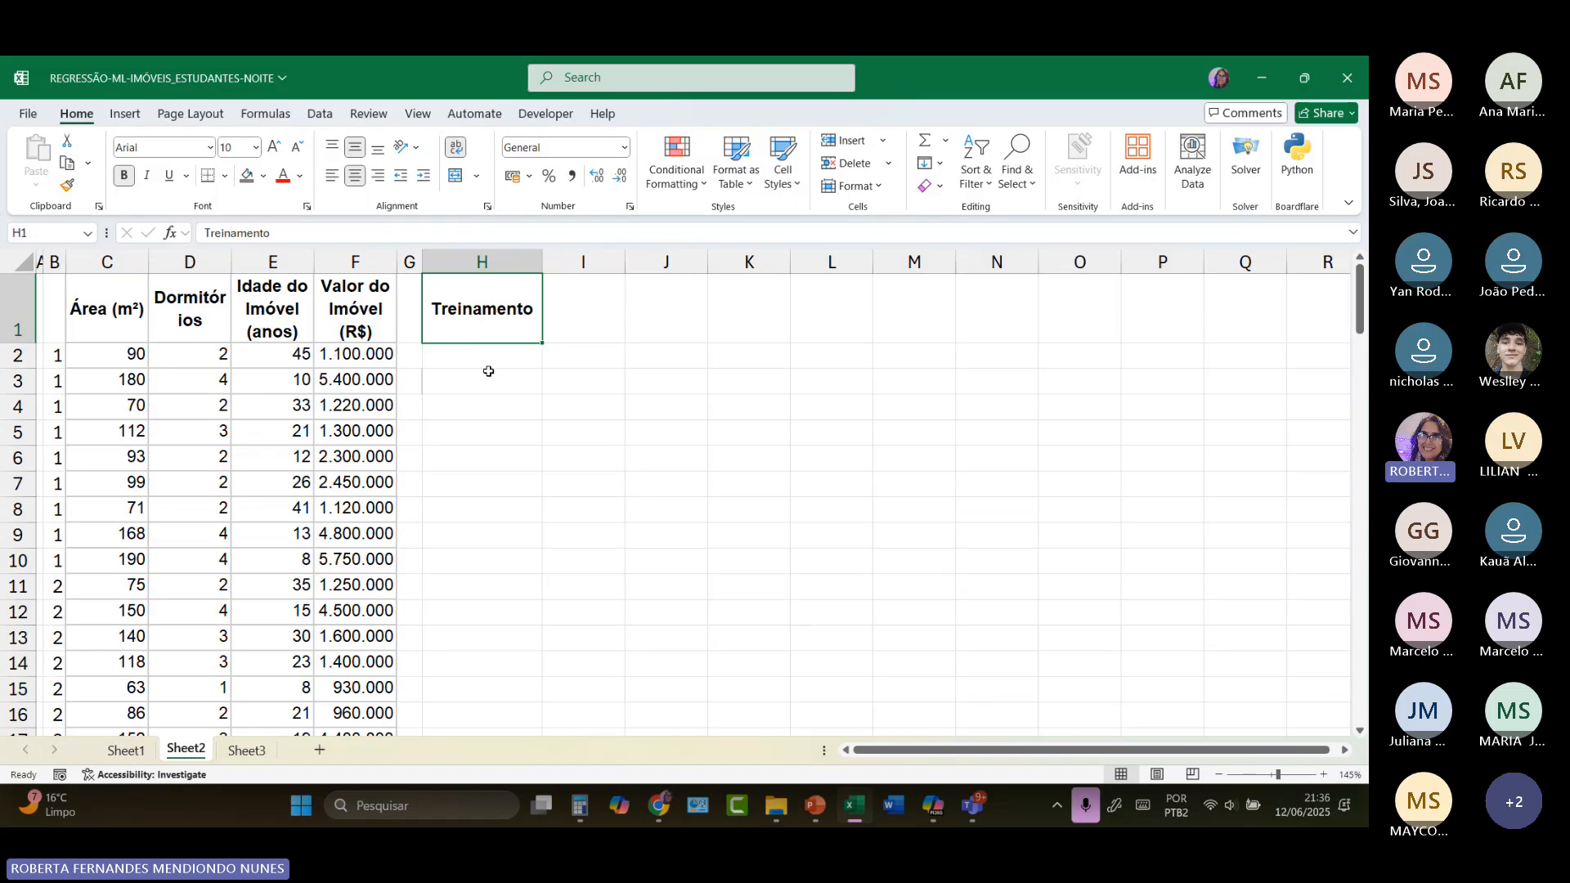
pyautogui.click(246, 175)
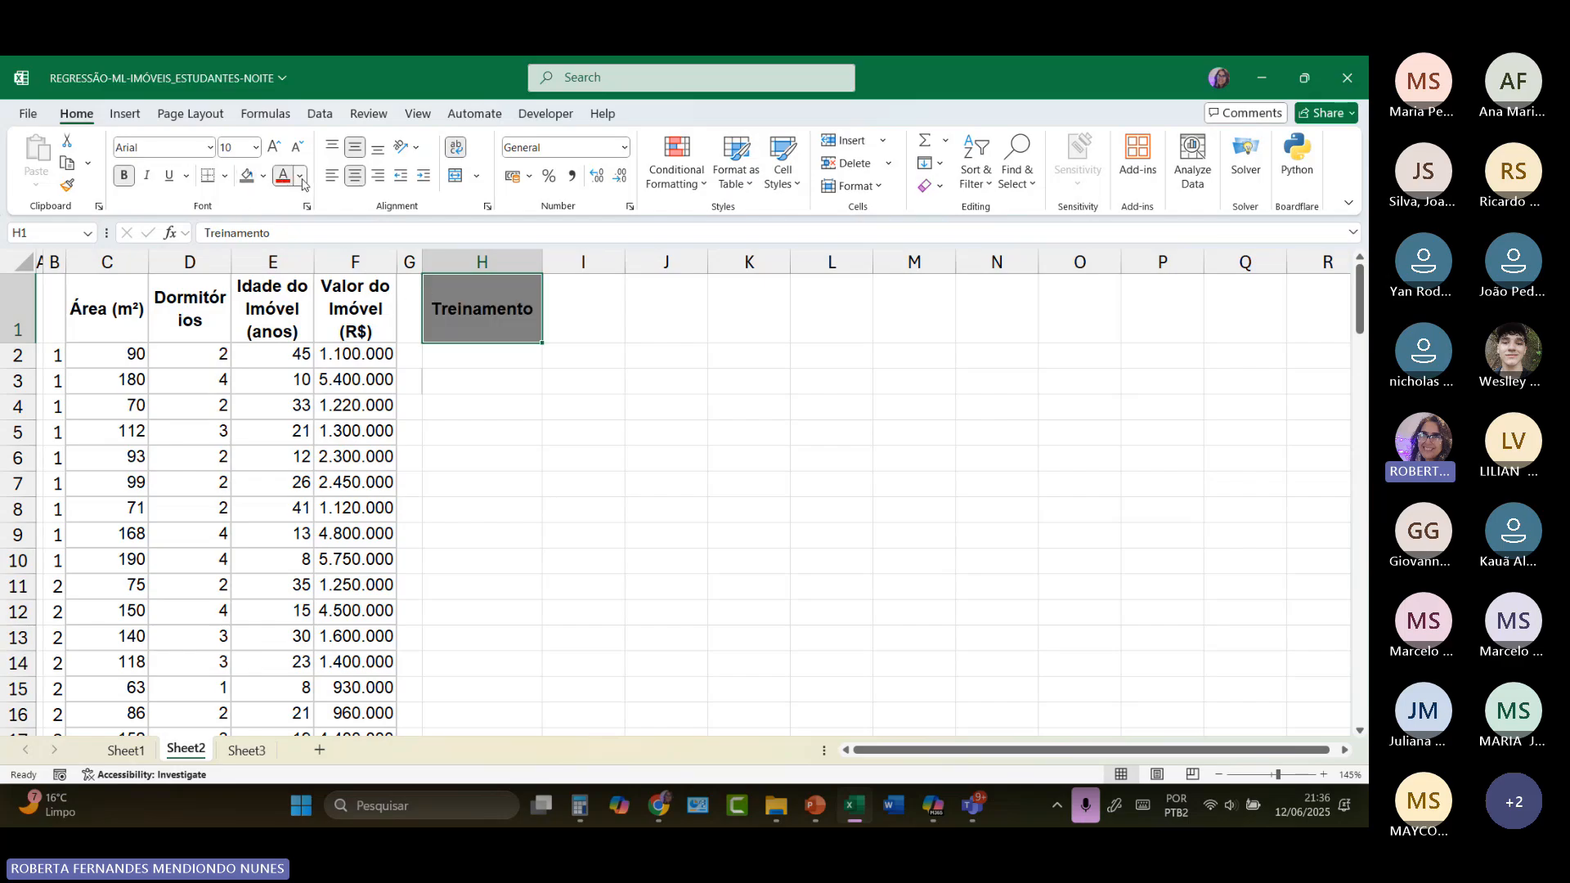
pyautogui.click(300, 175)
pyautogui.click(430, 474)
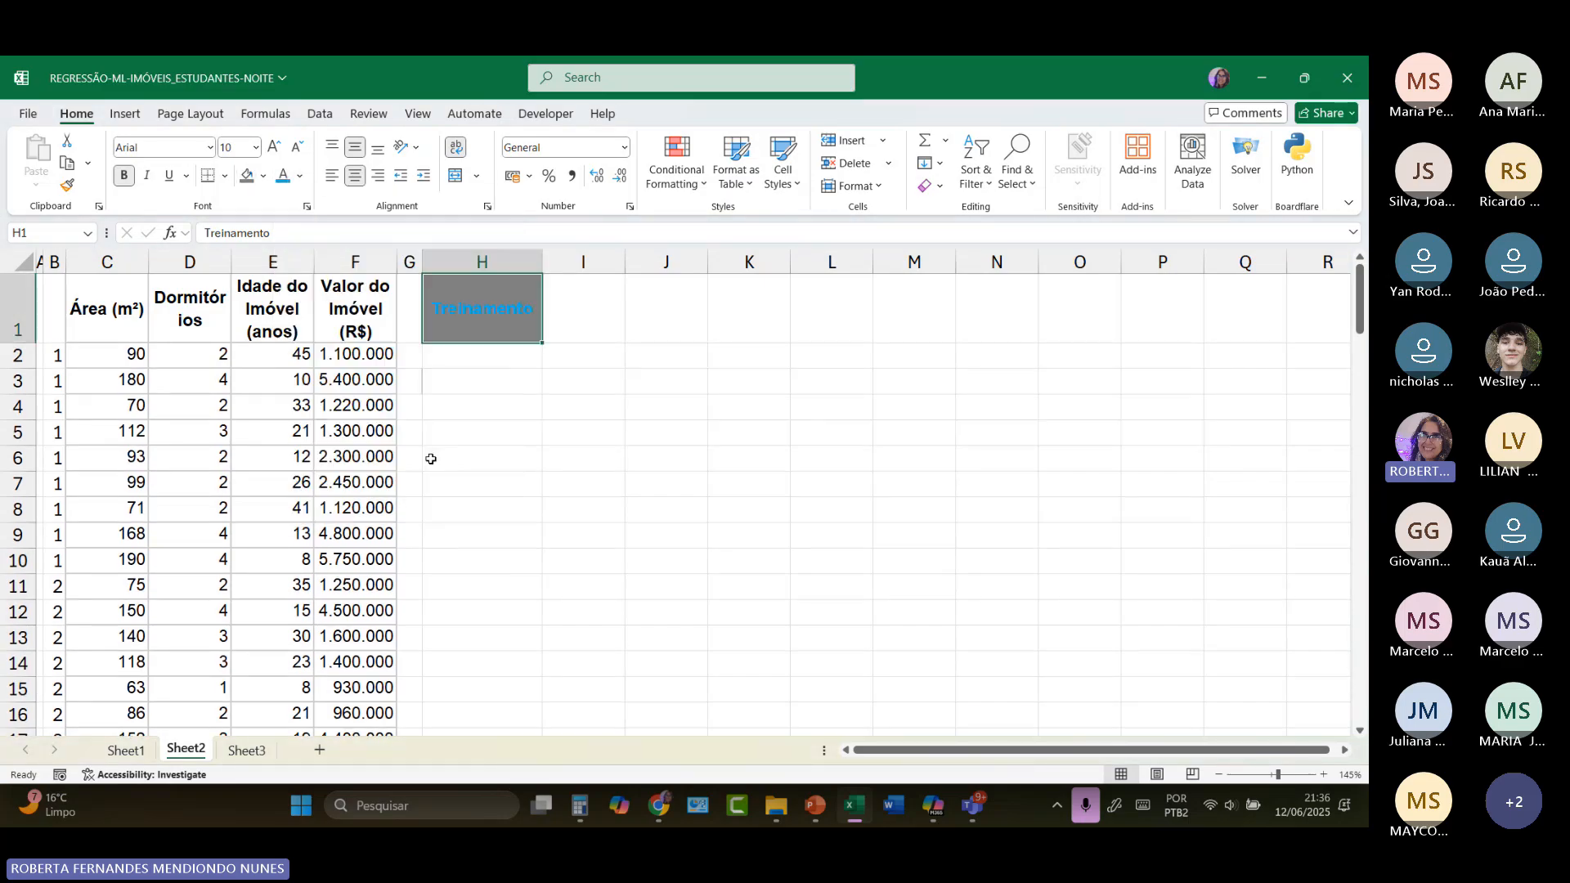
pyautogui.click(263, 177)
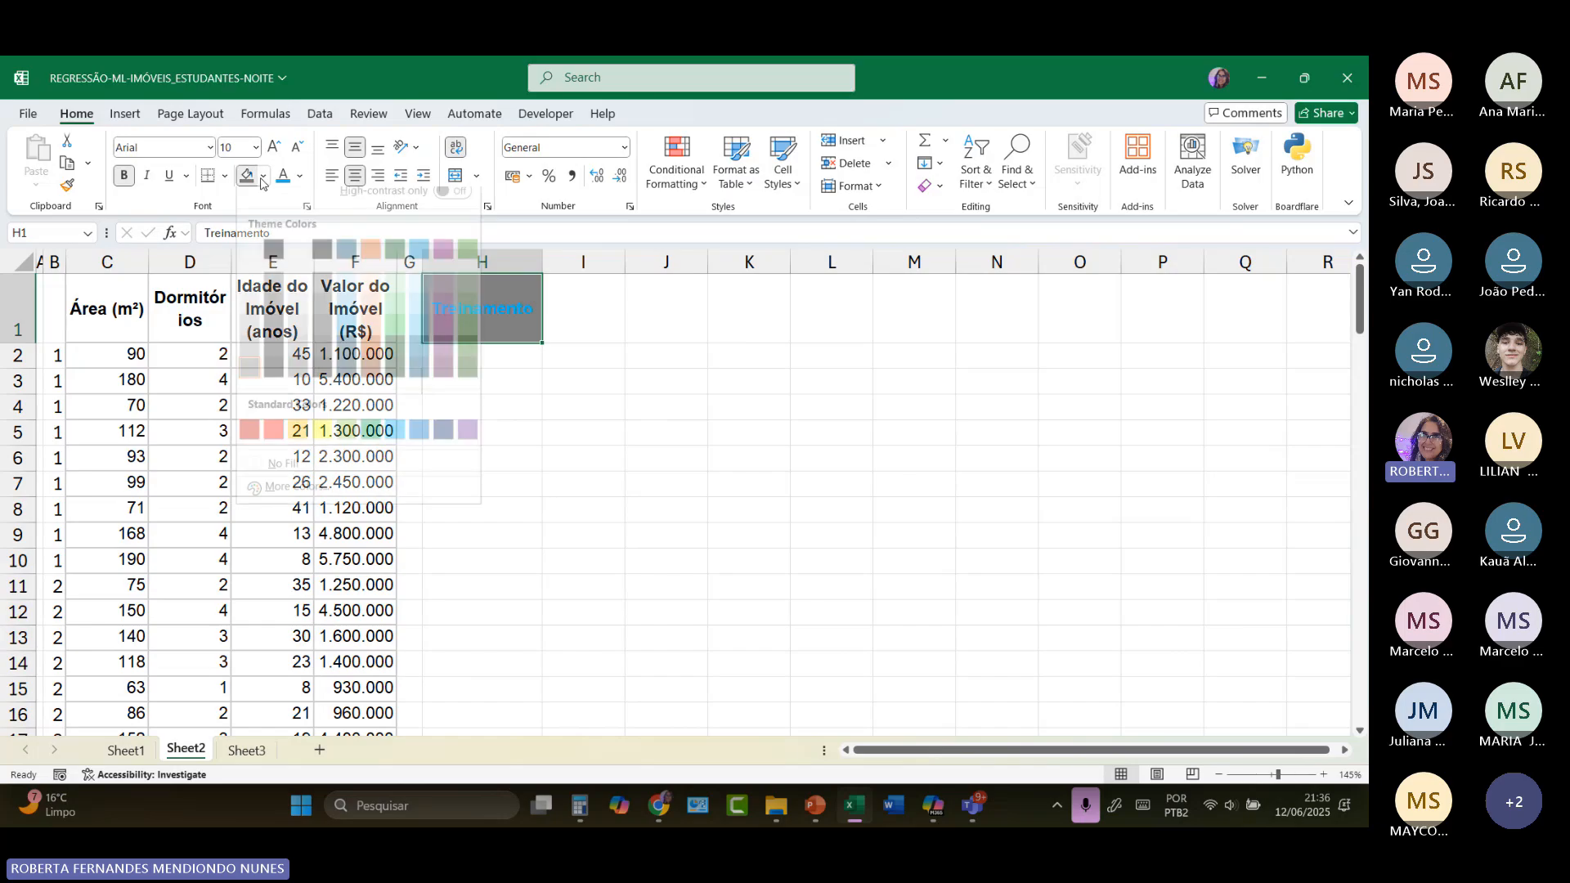
pyautogui.click(278, 268)
pyautogui.click(448, 382)
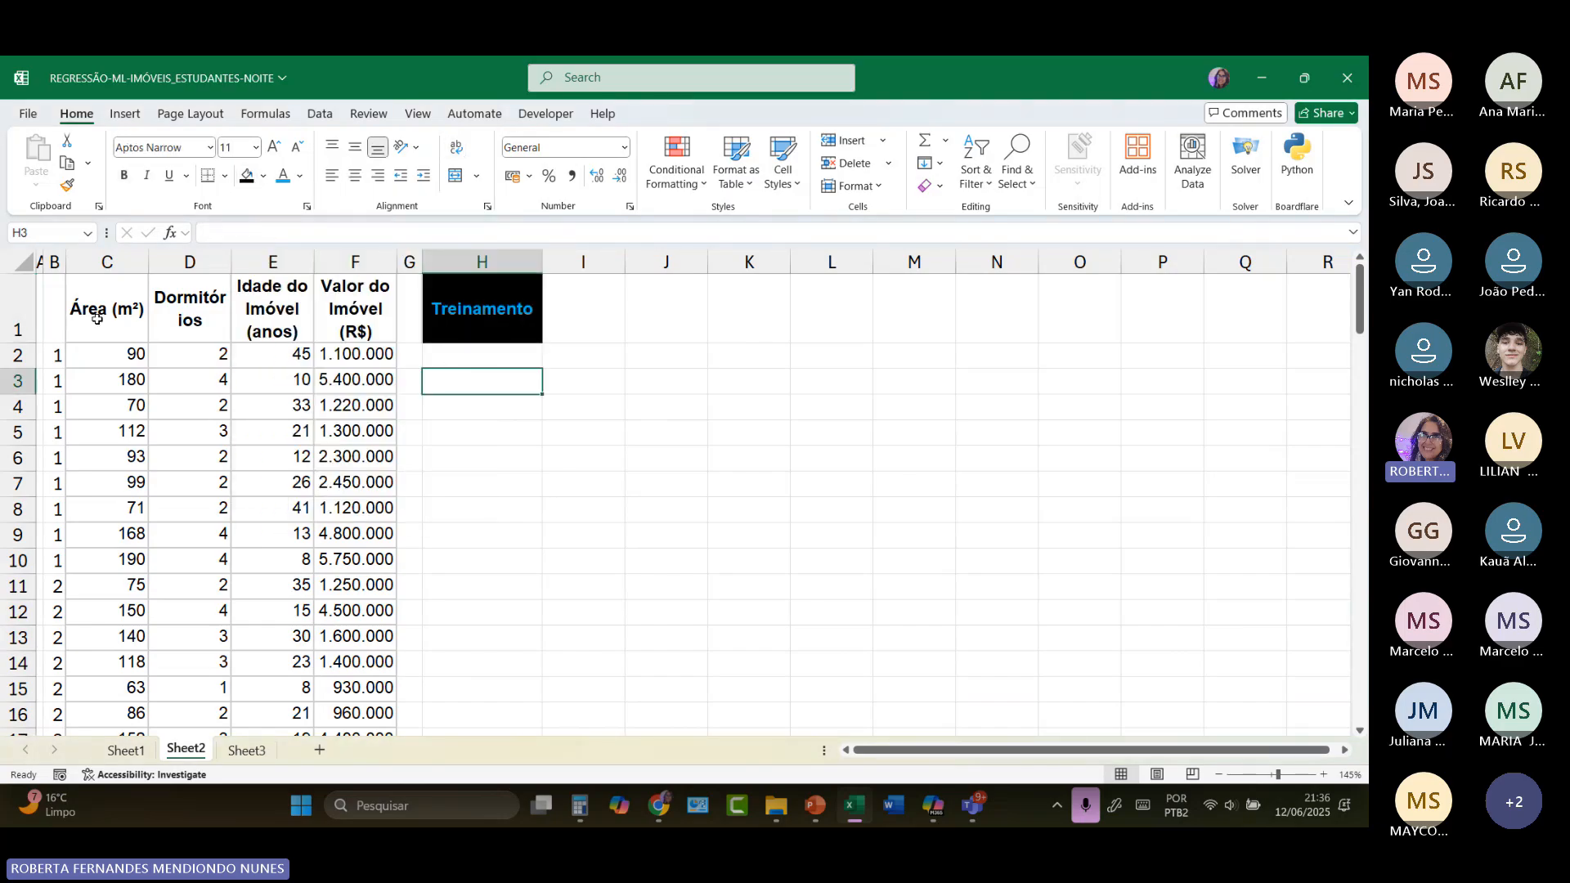
# Step: Open the Regression data analysis tool and clear its existing Y and X input ranges
pyautogui.click(320, 116)
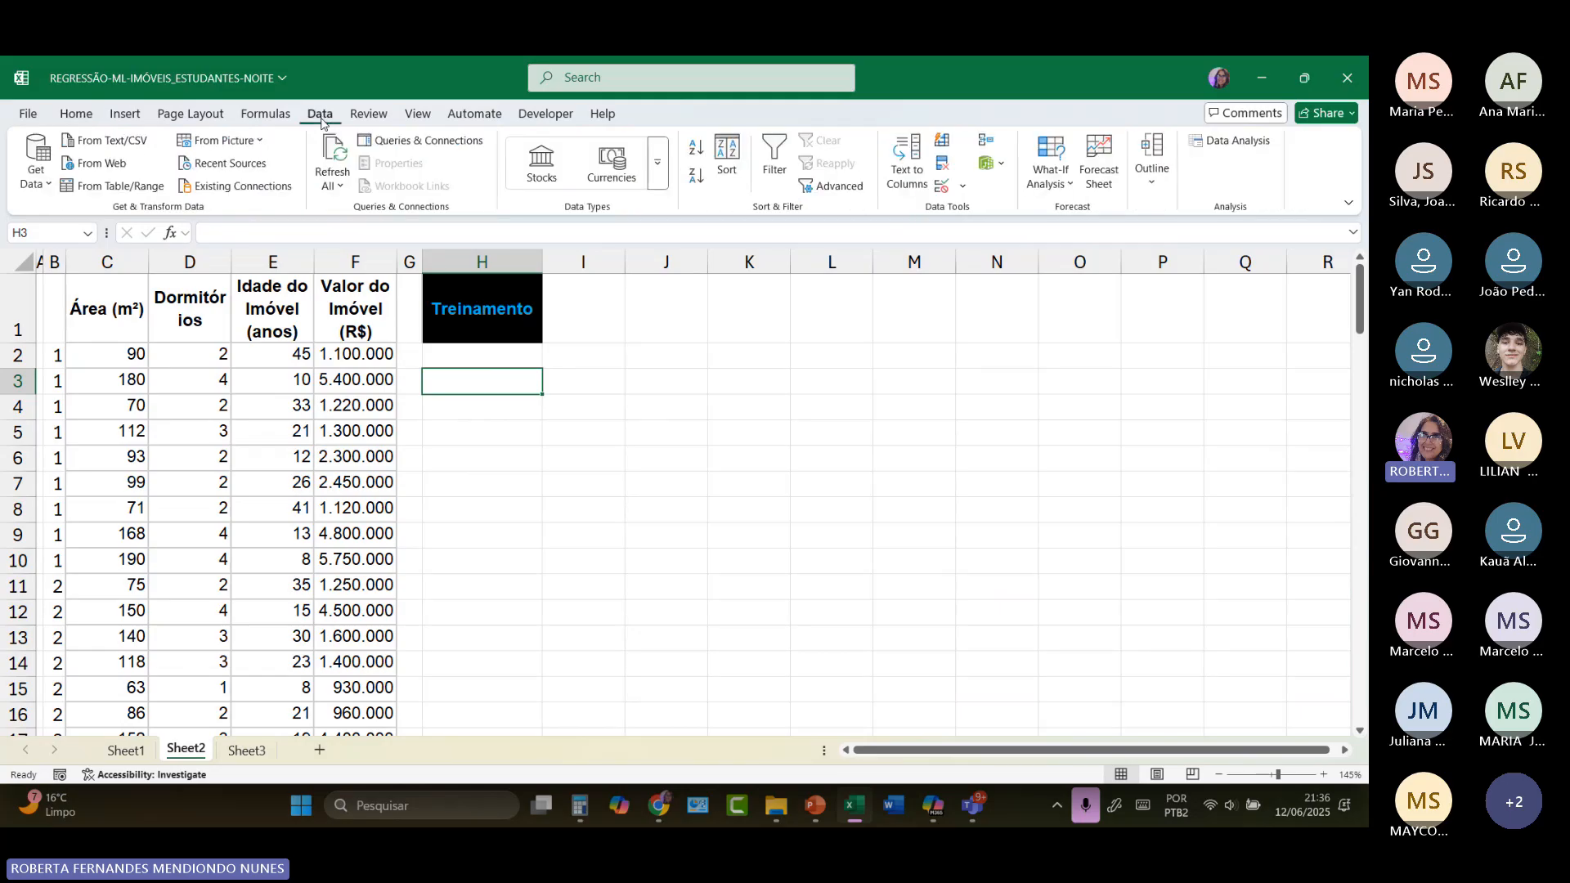
pyautogui.click(1229, 147)
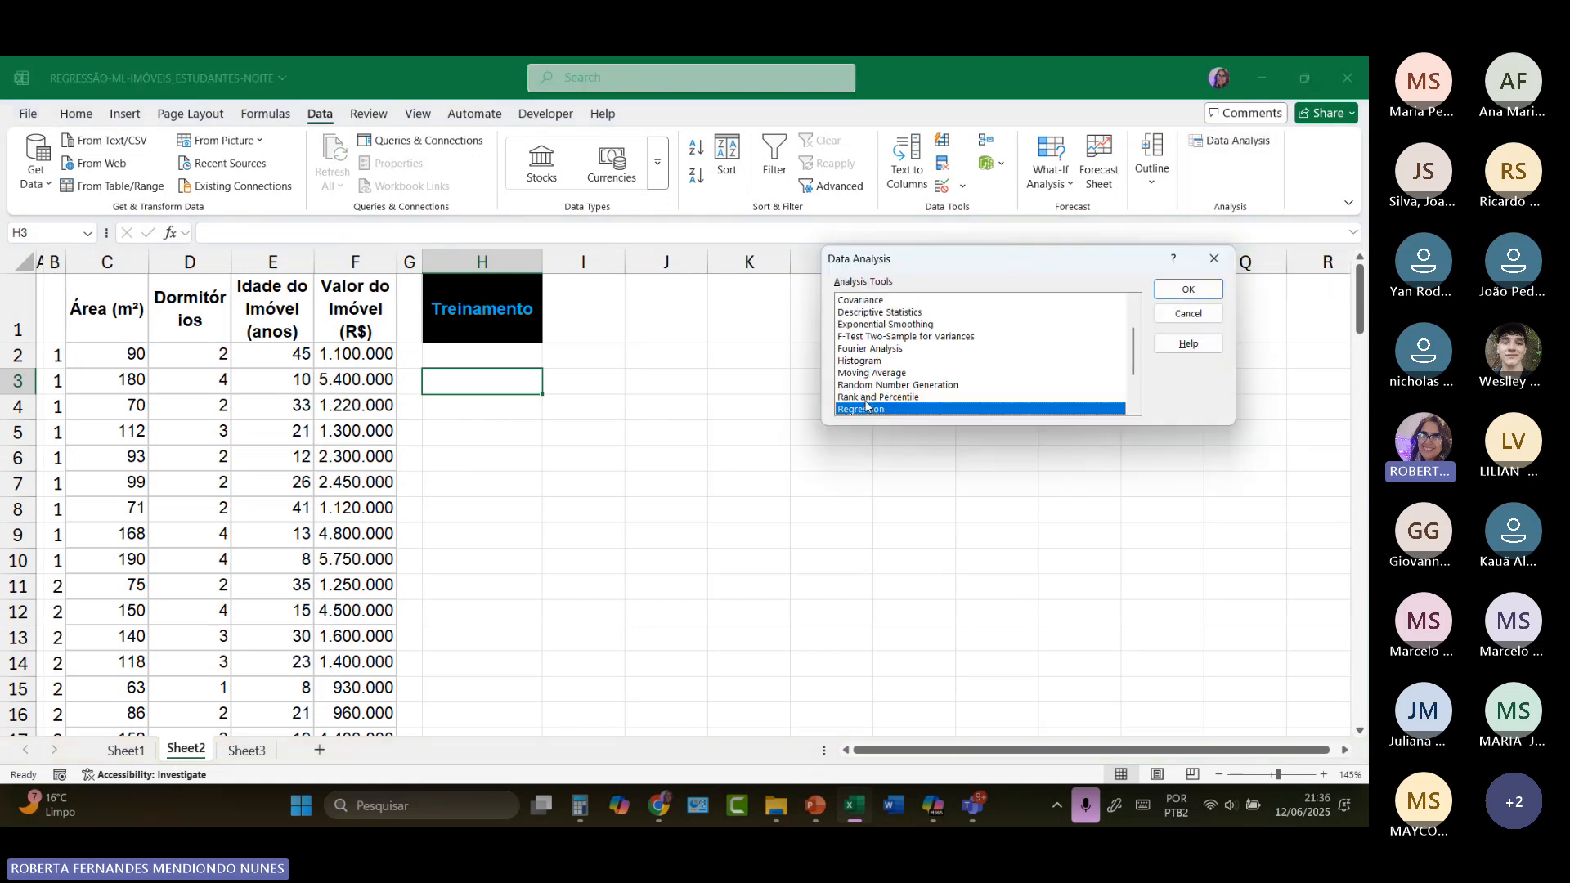
pyautogui.click(1188, 288)
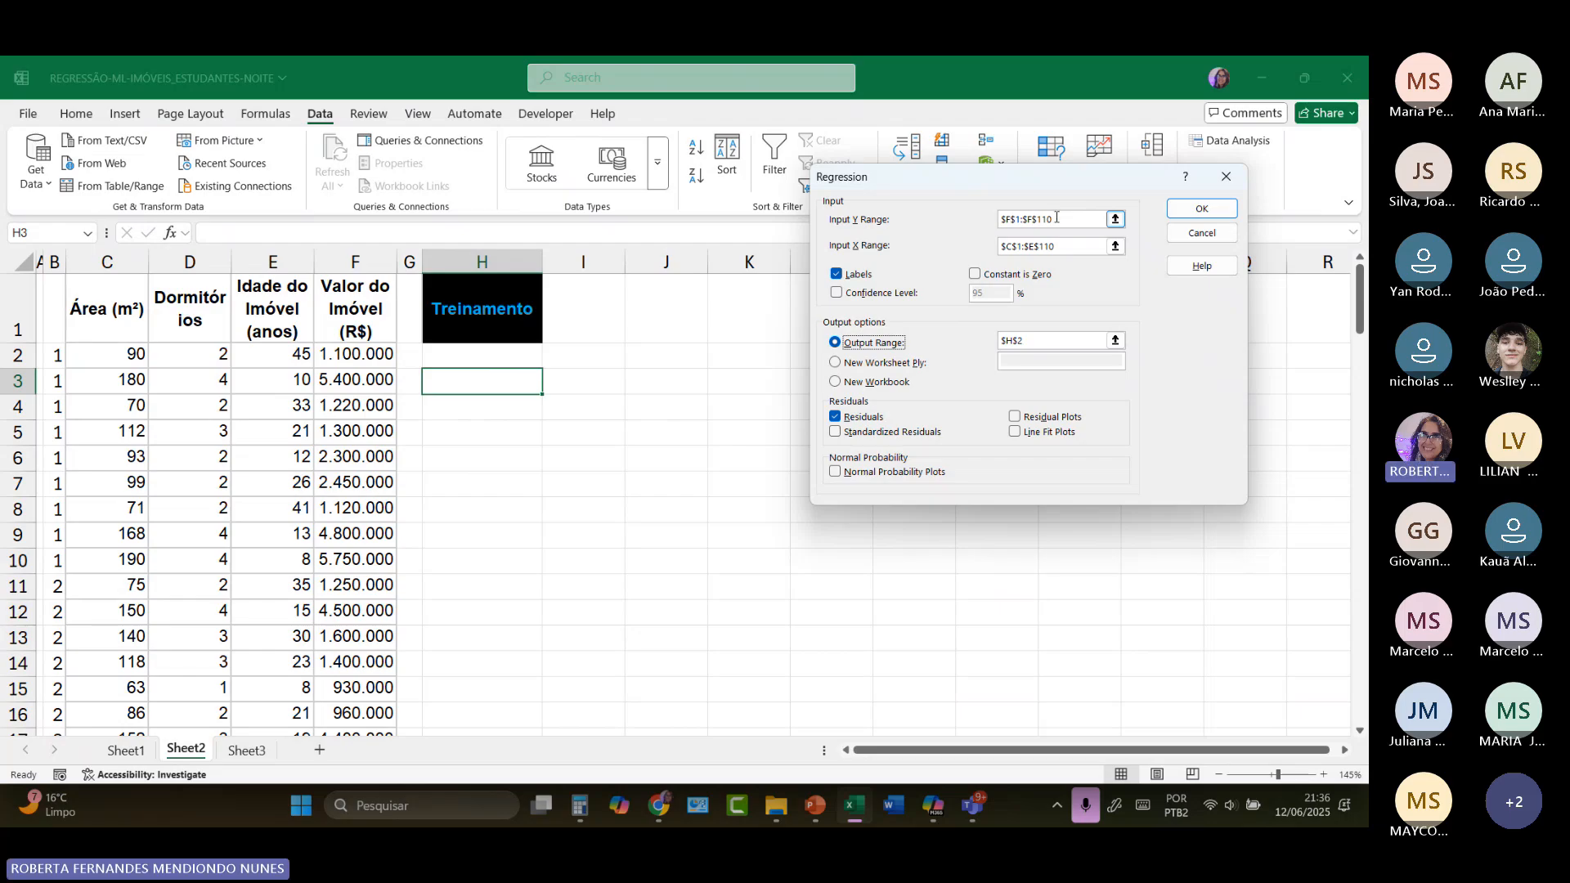
pyautogui.moveTo(1054, 219); pyautogui.dragTo(971, 219)
pyautogui.press('BackSpace')
pyautogui.moveTo(1065, 246); pyautogui.dragTo(957, 246)
pyautogui.press('BackSpace')
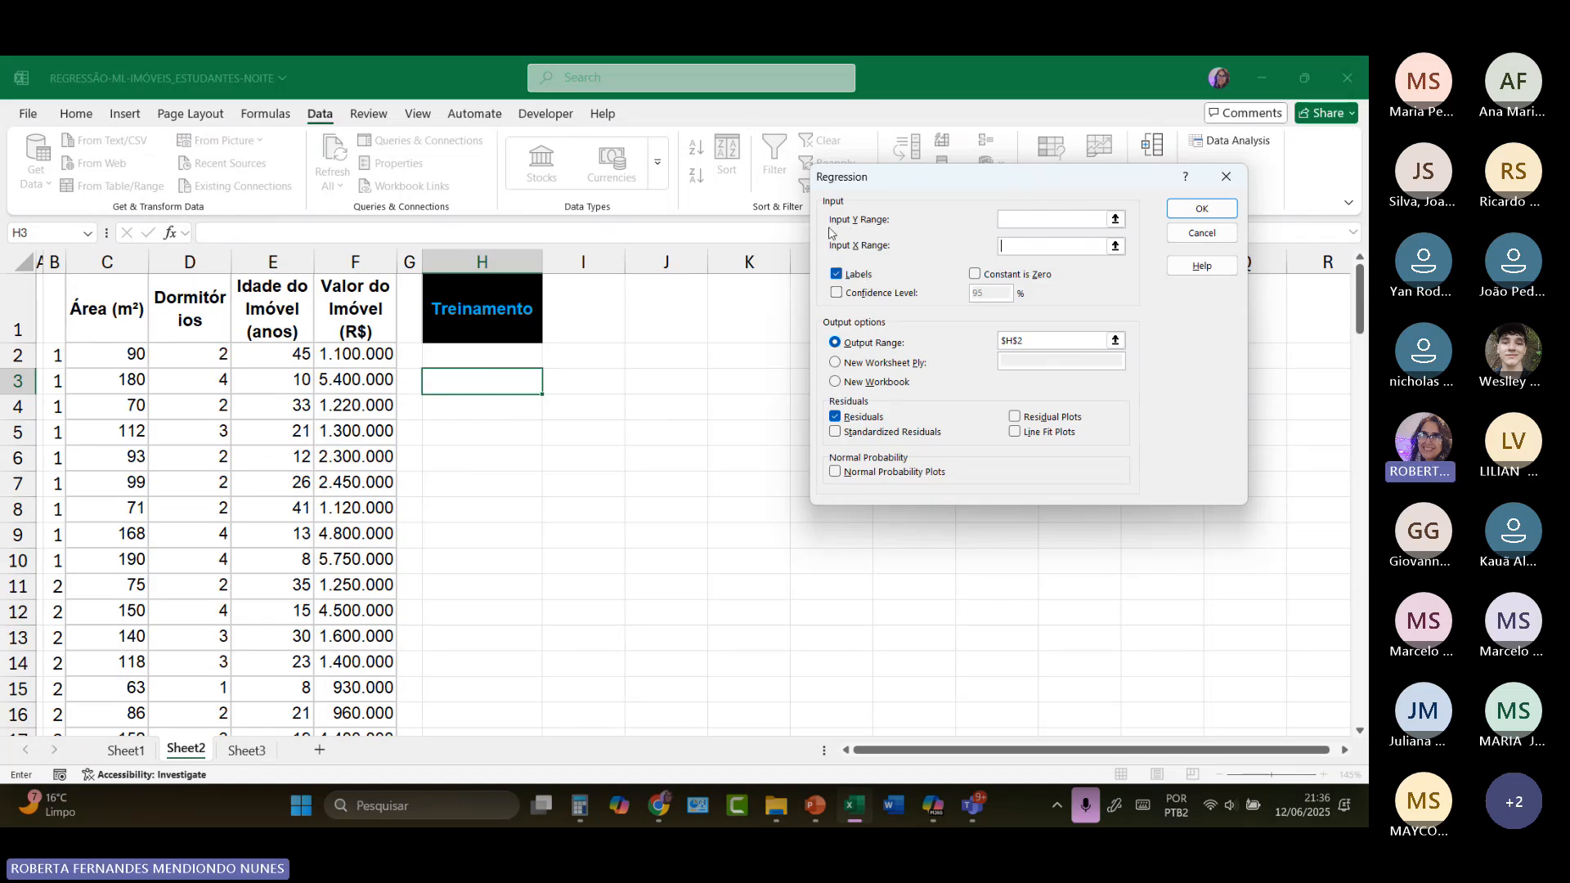
pyautogui.moveTo(369, 291); pyautogui.dragTo(371, 432)
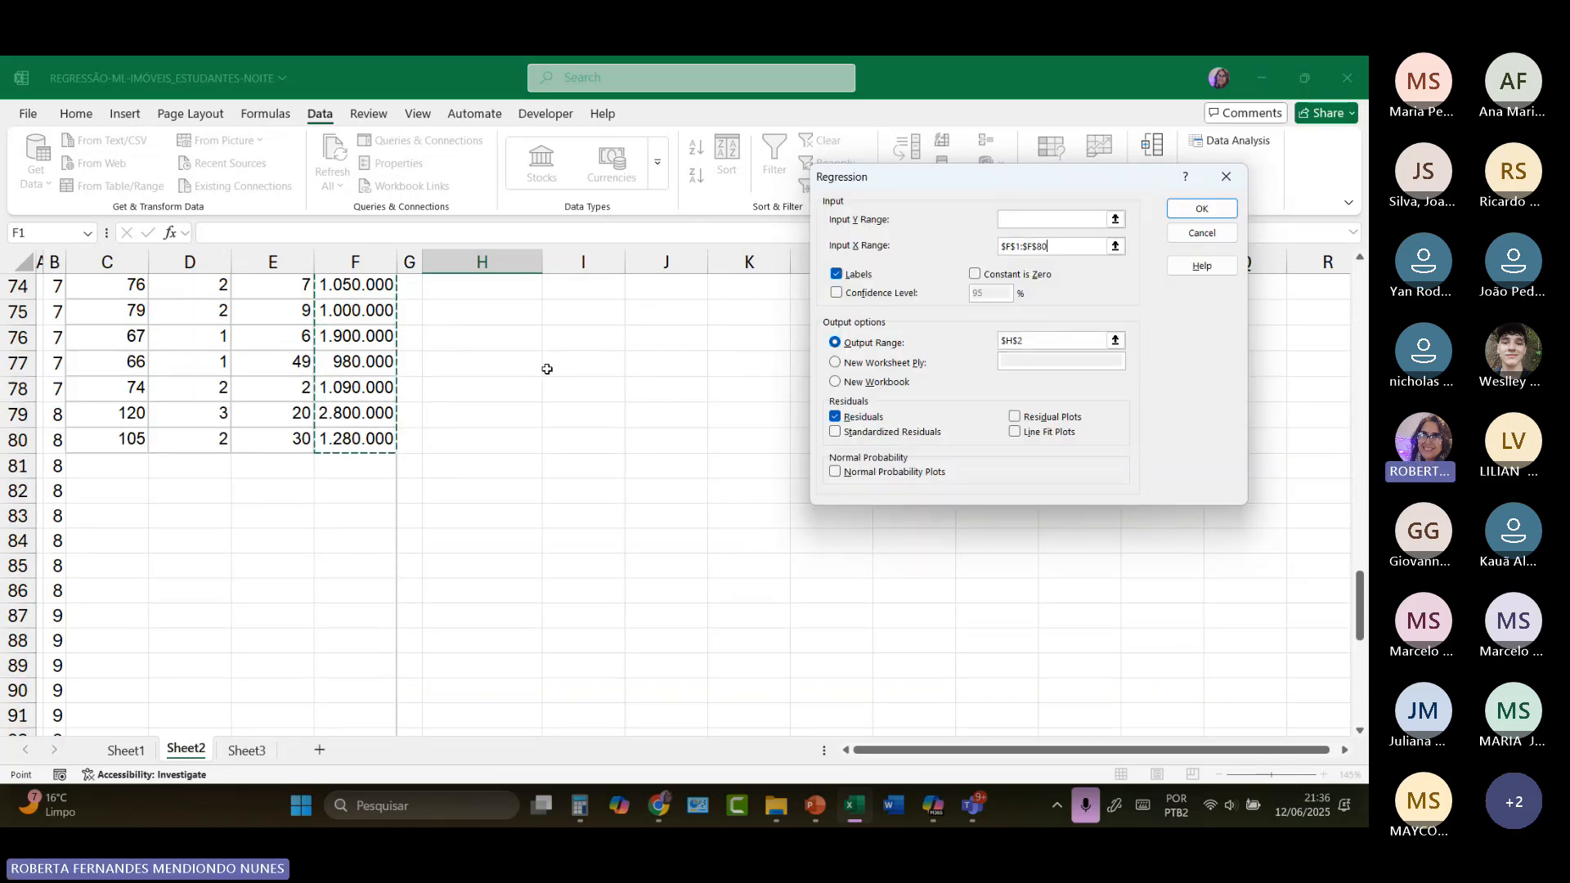
pyautogui.press('BackSpace')
pyautogui.press('BackSpace')
pyautogui.press('BackSpace')
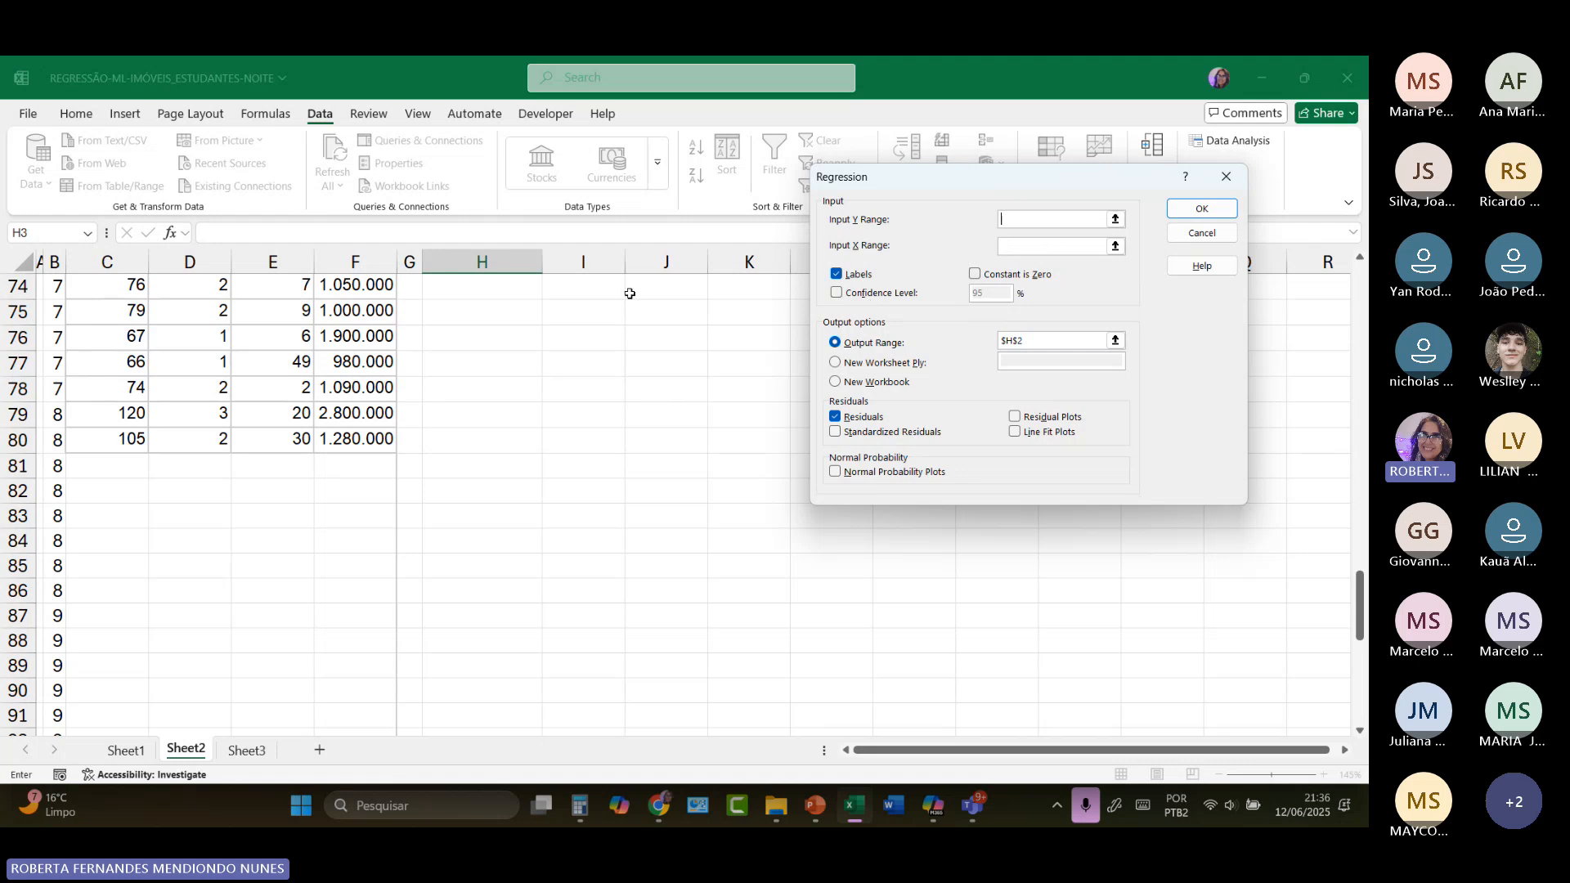
# Step: Set the regression's Y input range to the property values in F1:F80, including the header
pyautogui.scroll(5, 446, 350)
pyautogui.scroll(19, 414, 423)
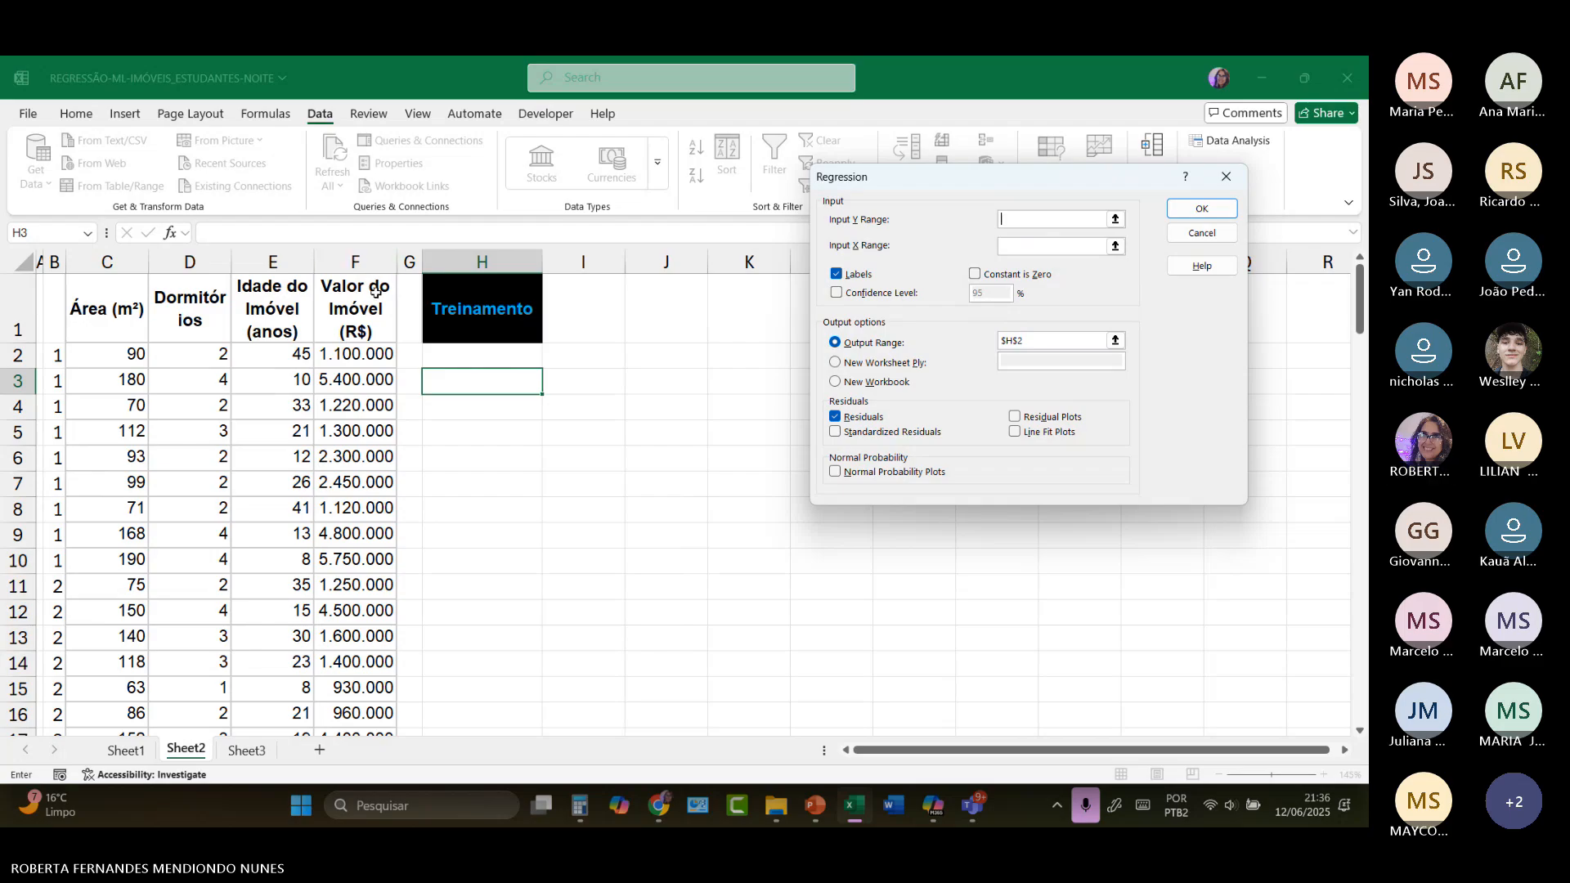
pyautogui.moveTo(374, 295); pyautogui.dragTo(357, 468)
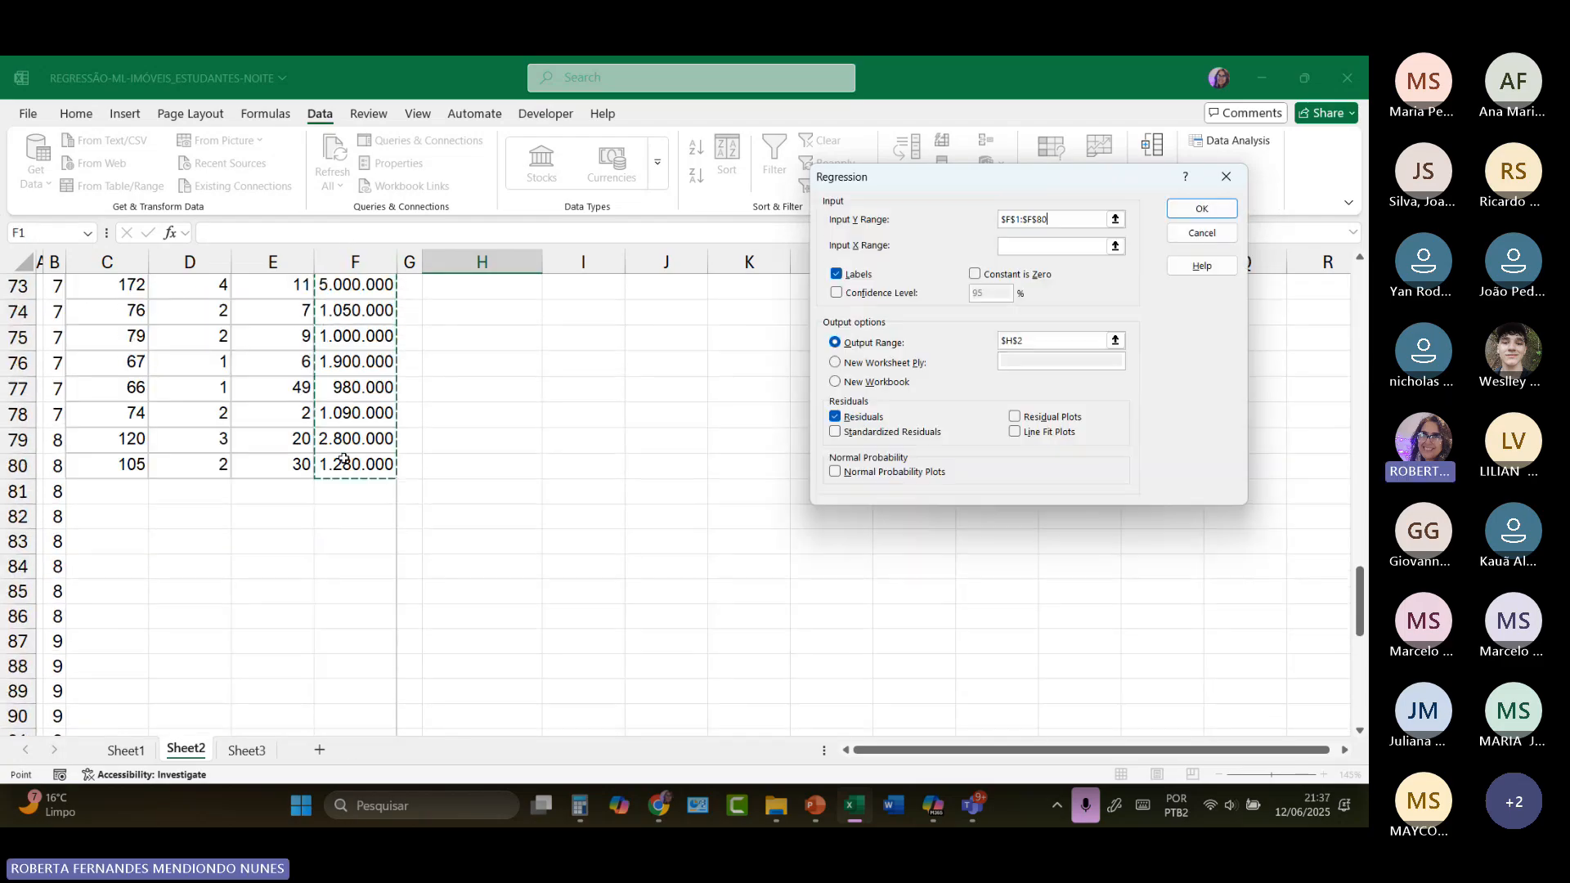
# Step: Set the regression's X input range to the area, bedroom and age columns in C1:E80, including the headers
pyautogui.click(1022, 248)
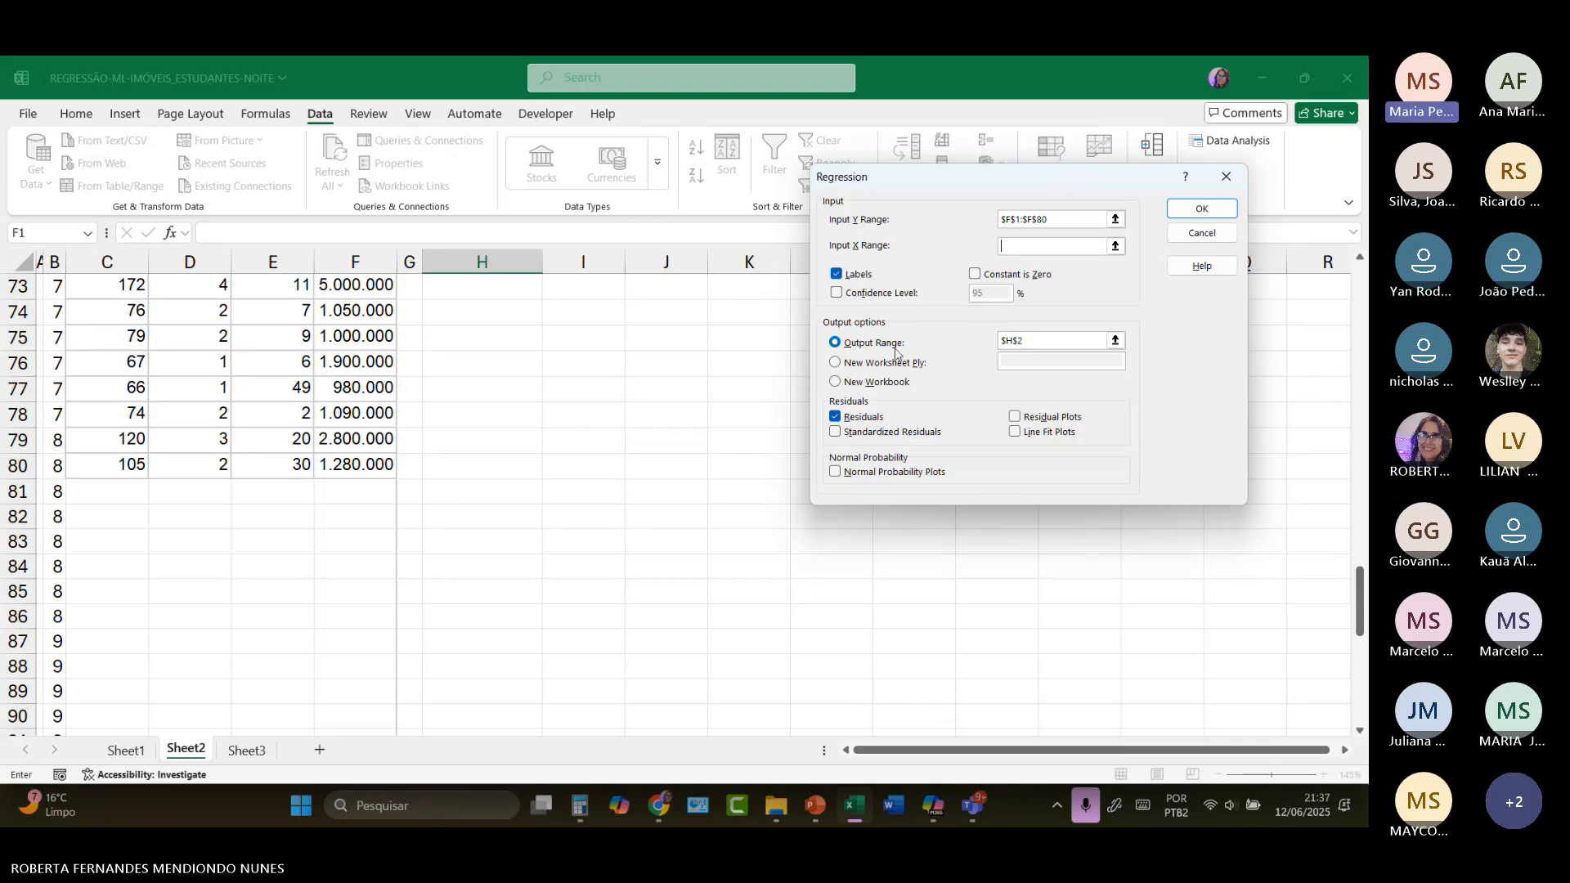
pyautogui.scroll(15, 496, 390)
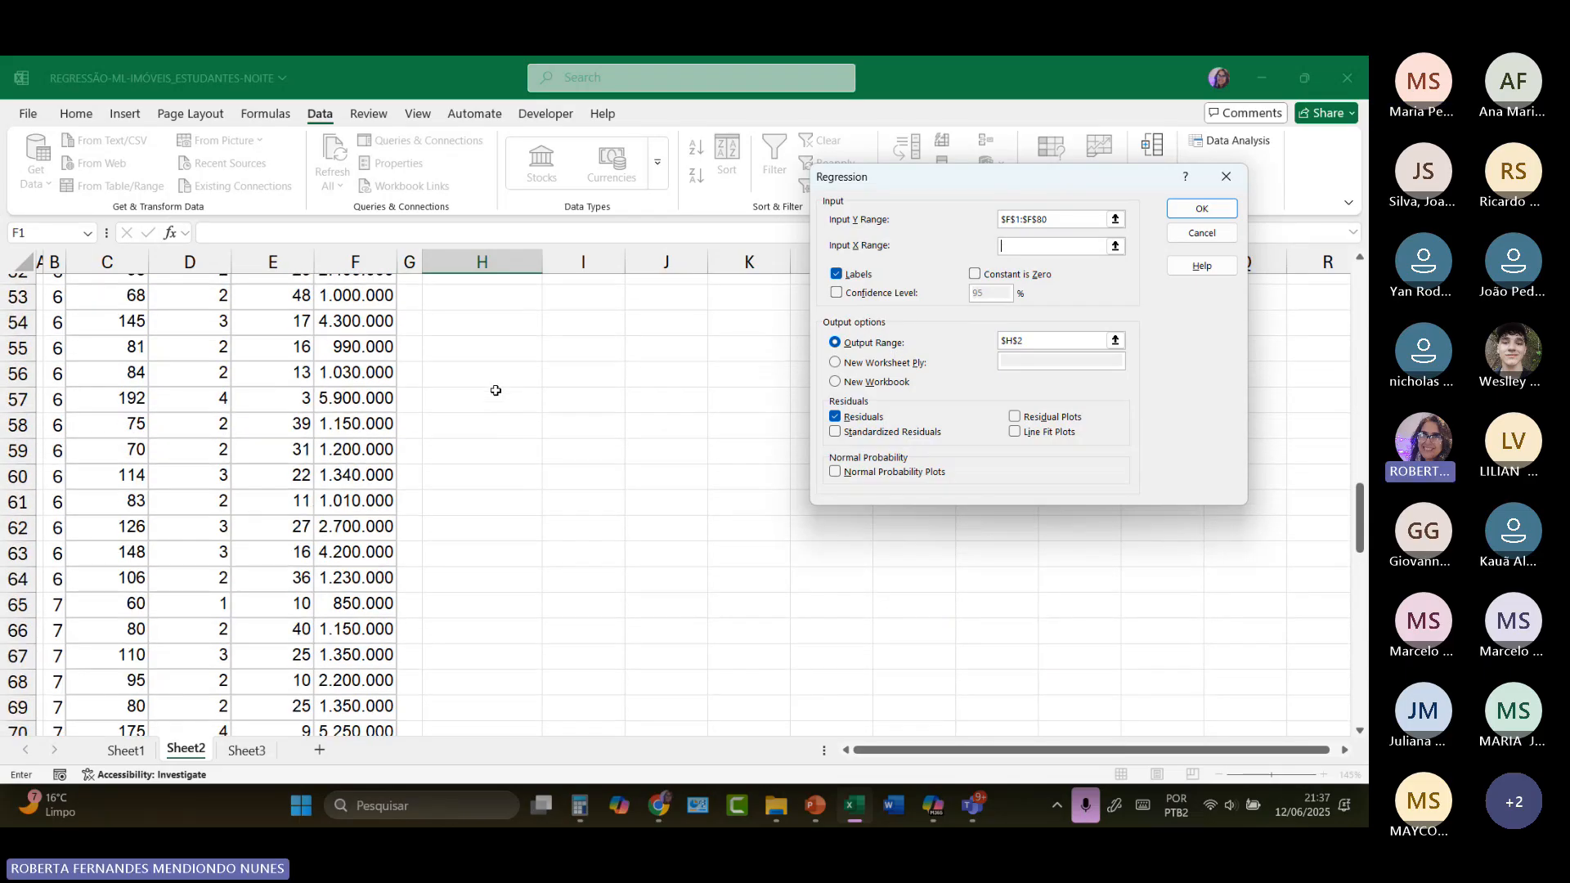
pyautogui.scroll(9, 495, 390)
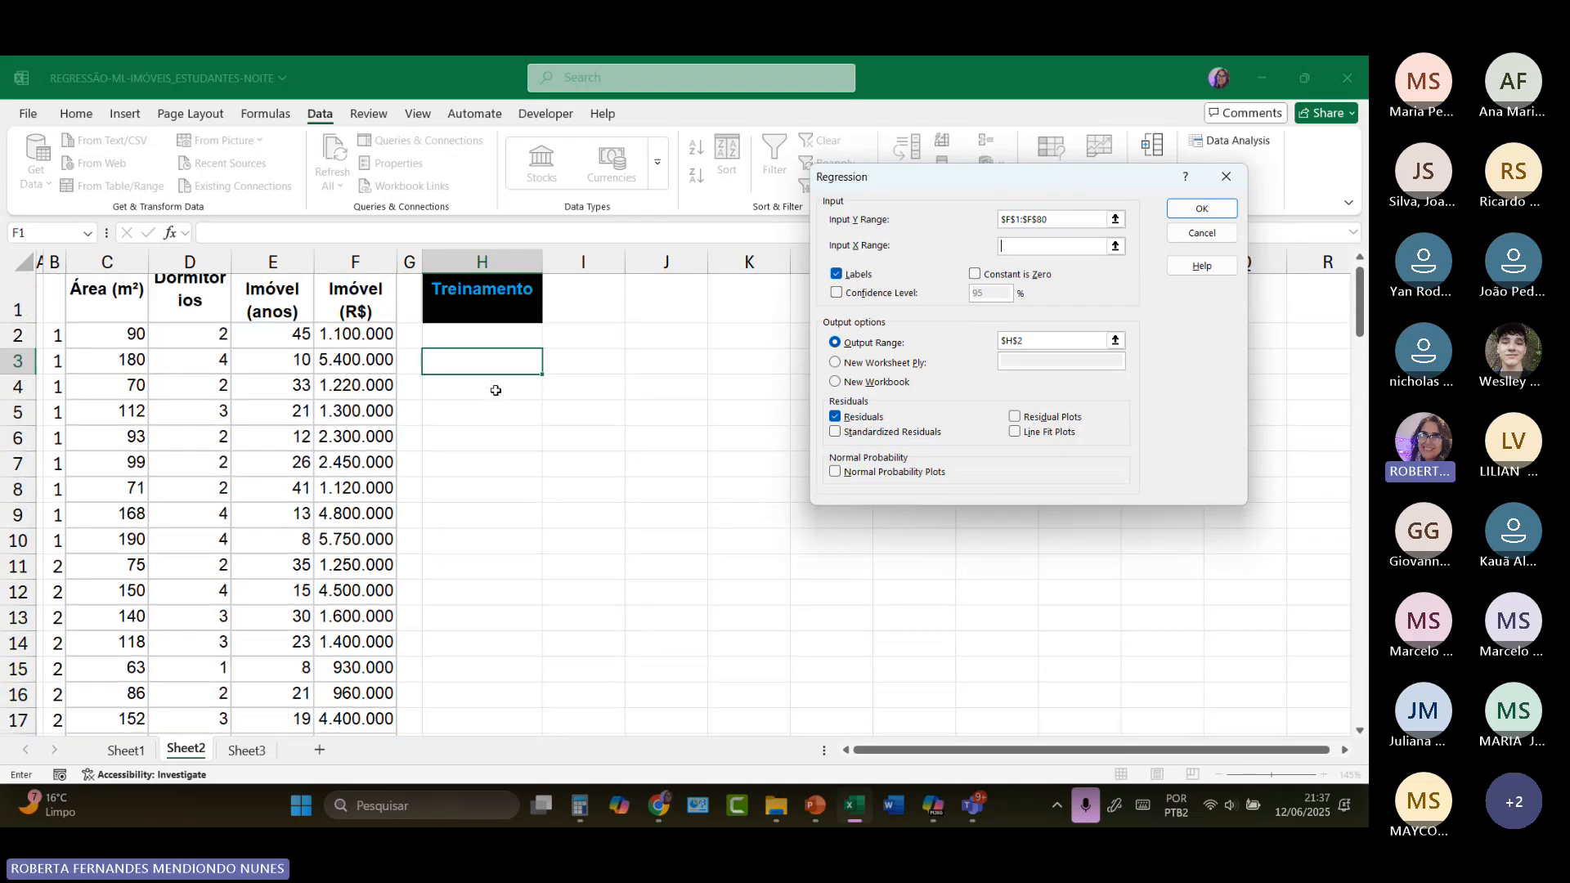
pyautogui.scroll(1, 496, 390)
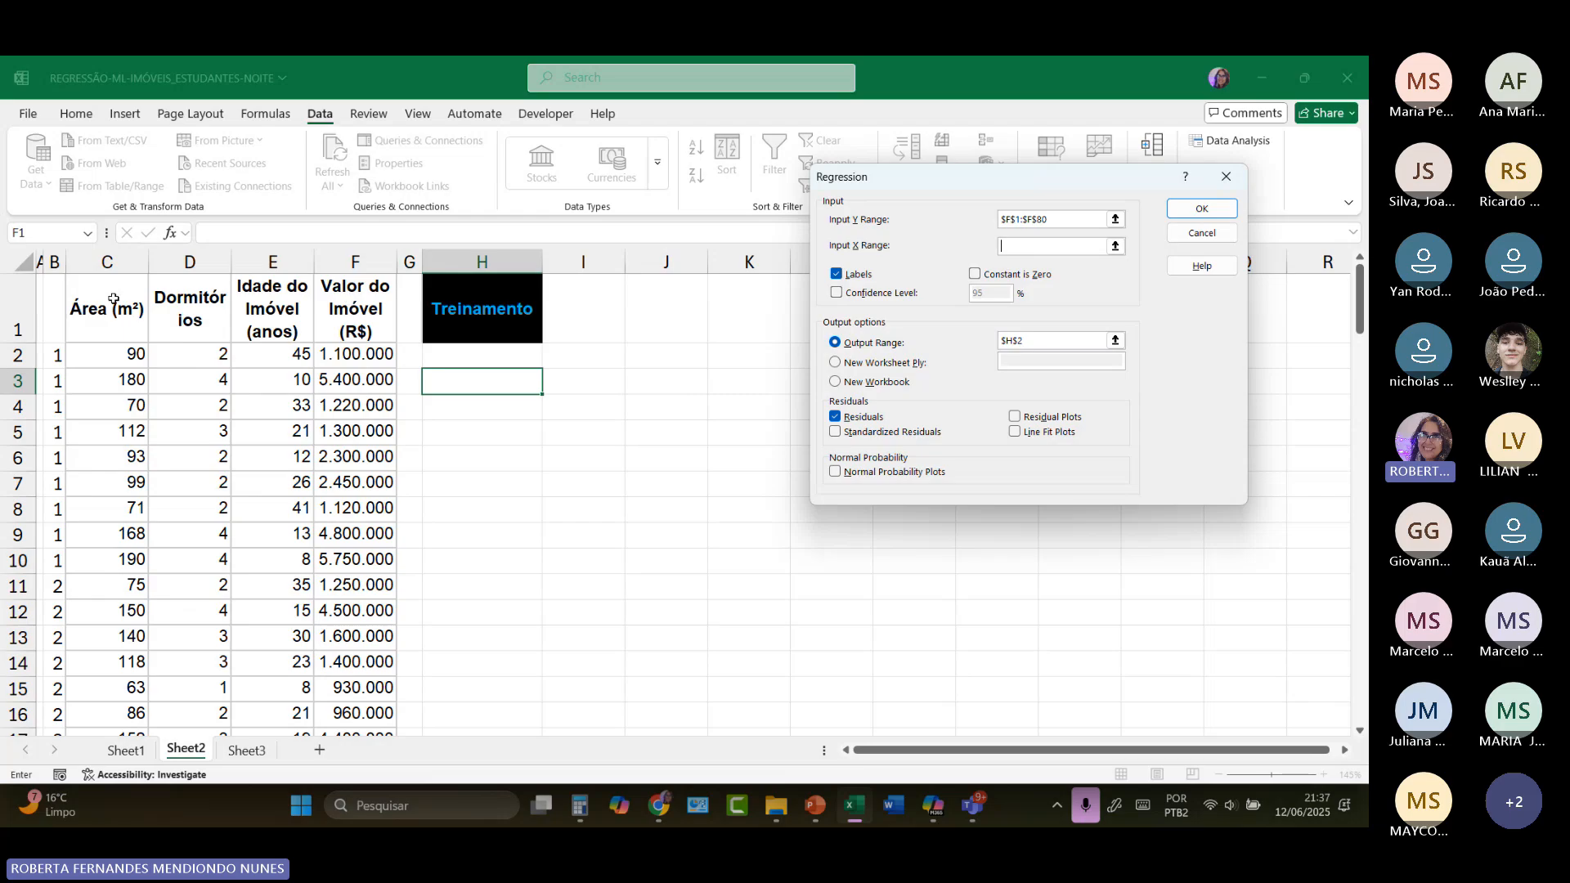
pyautogui.moveTo(103, 307); pyautogui.dragTo(308, 382)
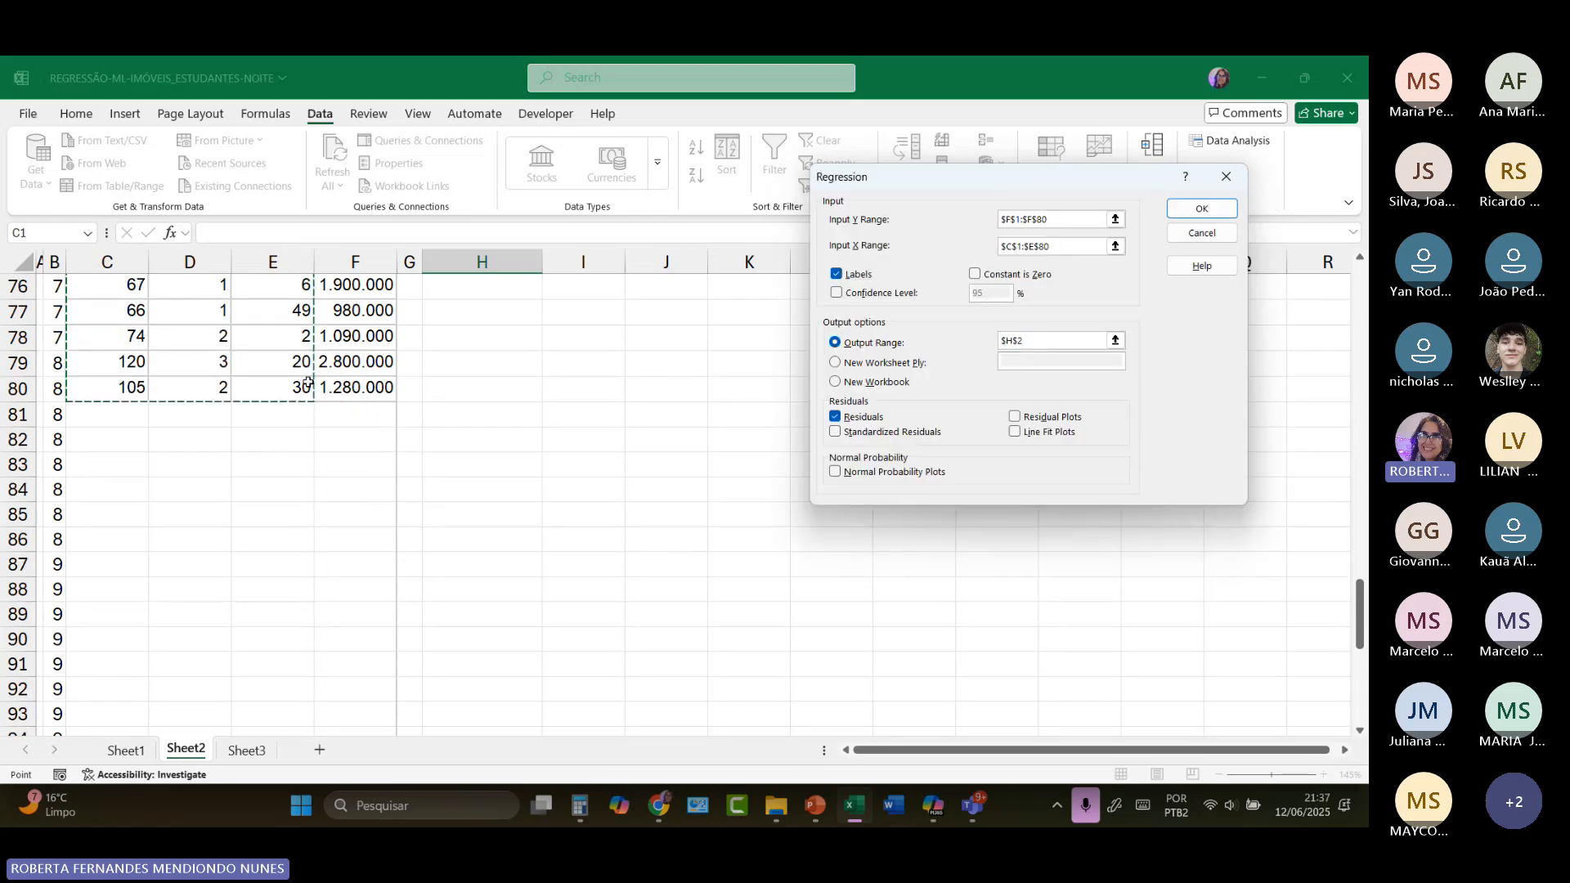
# Step: Run the regression with its output starting at I2 of Sheet2, and fit column I to its labels
pyautogui.scroll(3, 610, 418)
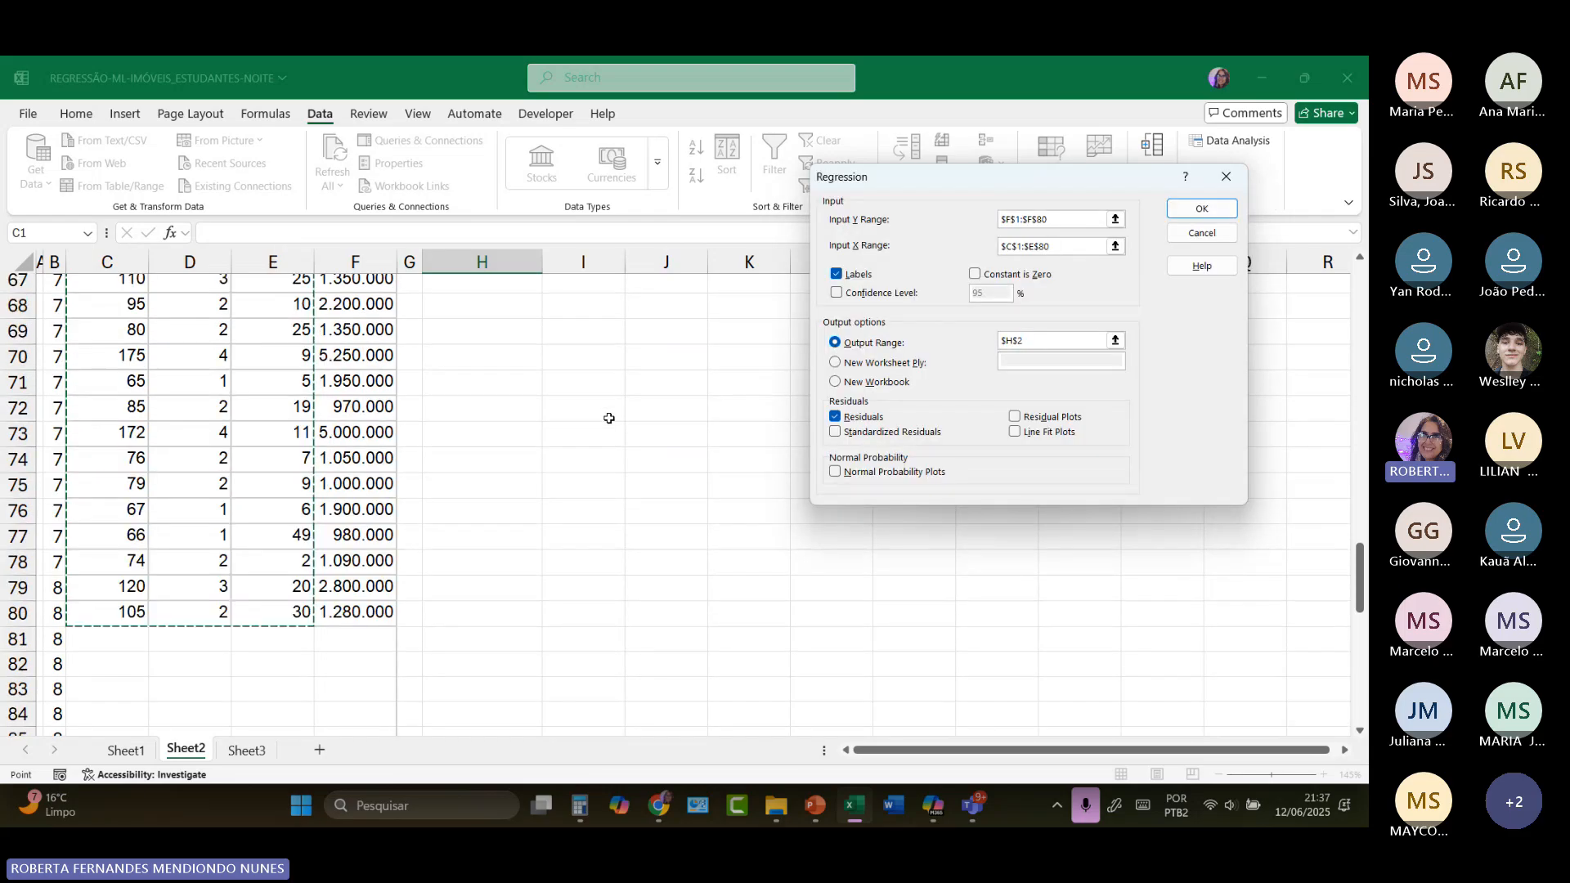
pyautogui.scroll(2, 922, 273)
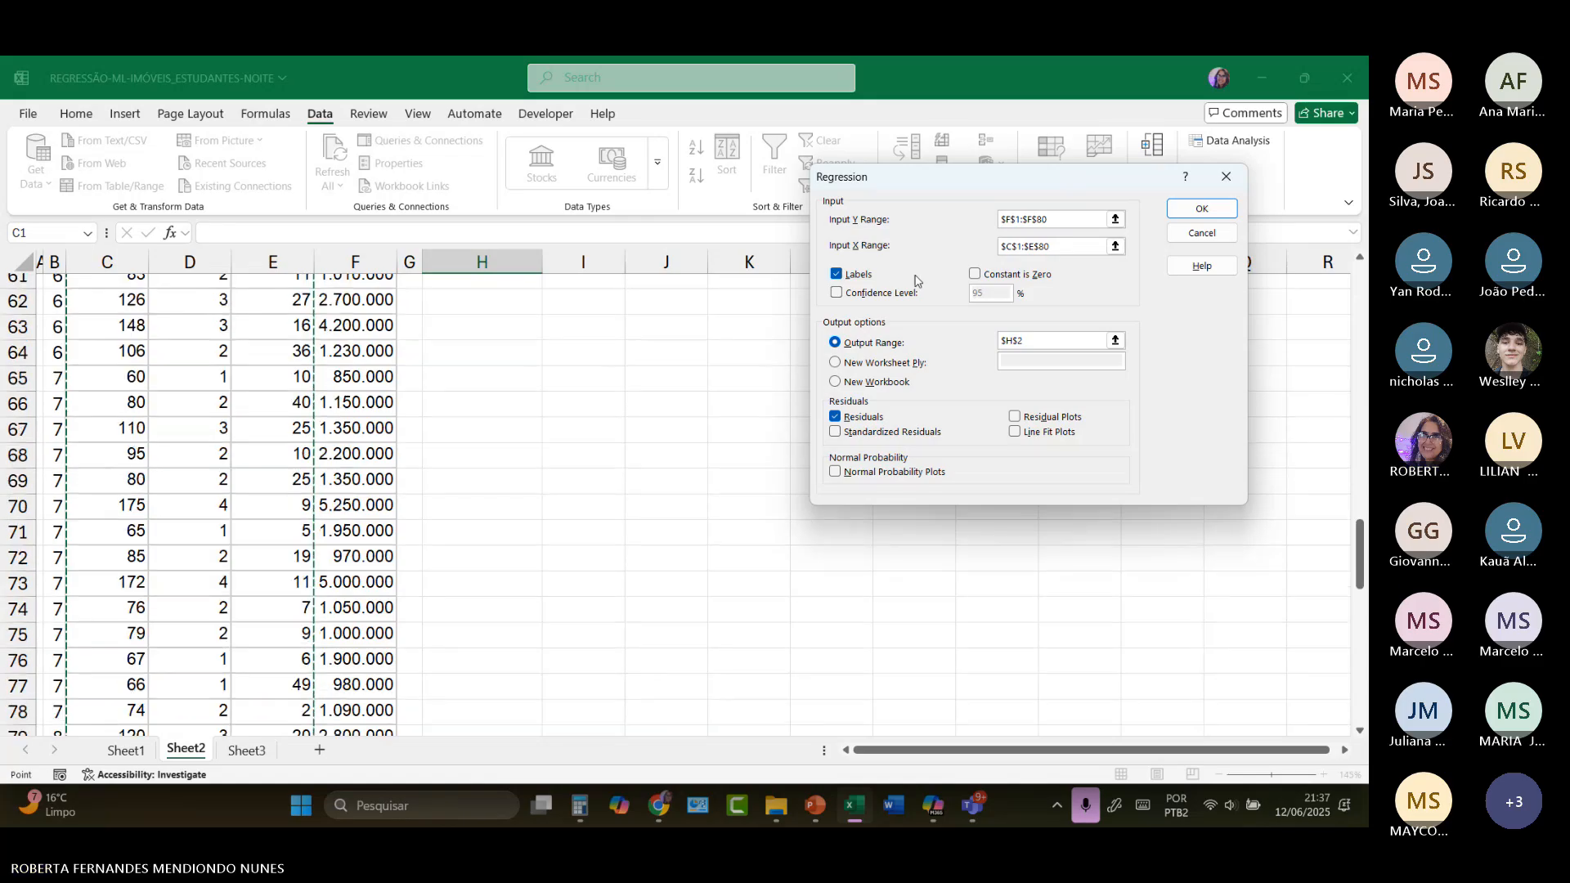
pyautogui.scroll(1, 896, 283)
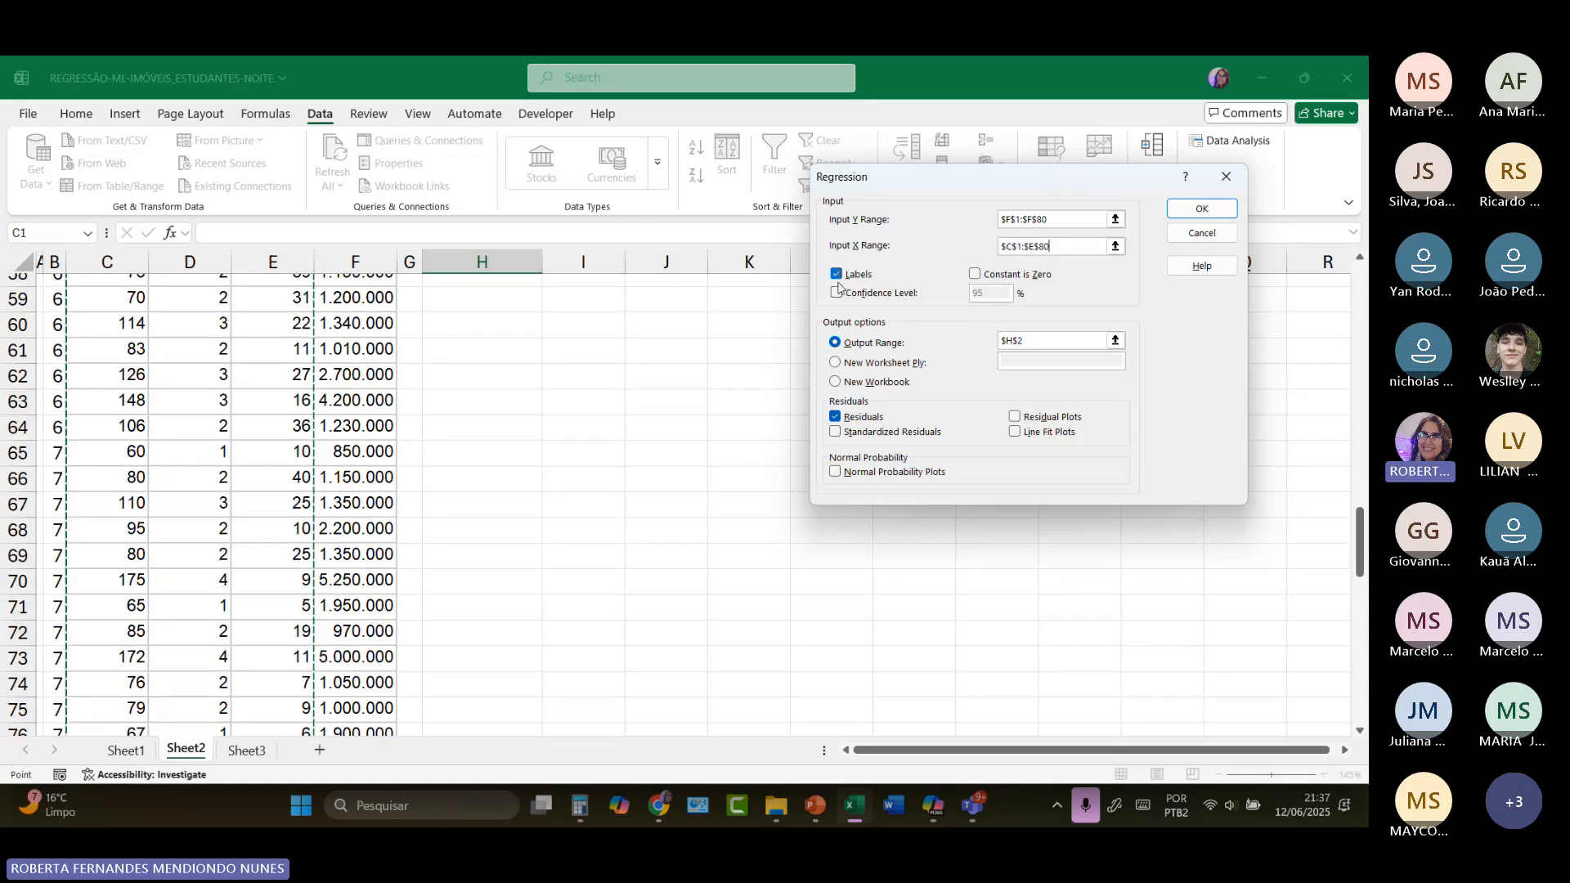
pyautogui.scroll(19, 641, 395)
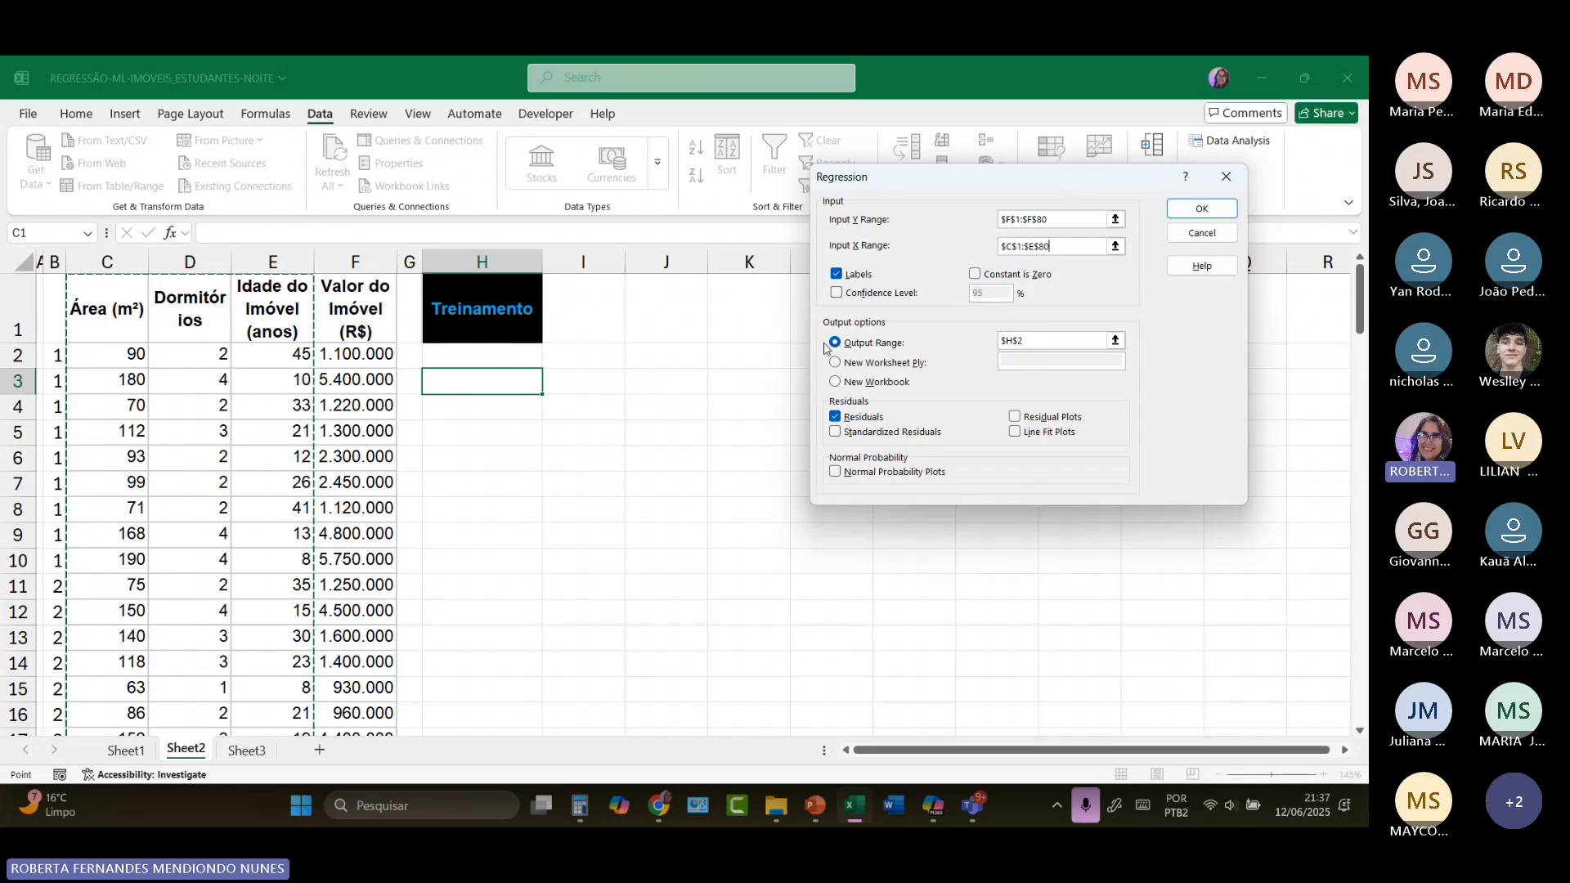
pyautogui.click(1028, 340)
pyautogui.press('BackSpace')
pyautogui.press('BackSpace')
pyautogui.press('BackSpace')
pyautogui.press('BackSpace')
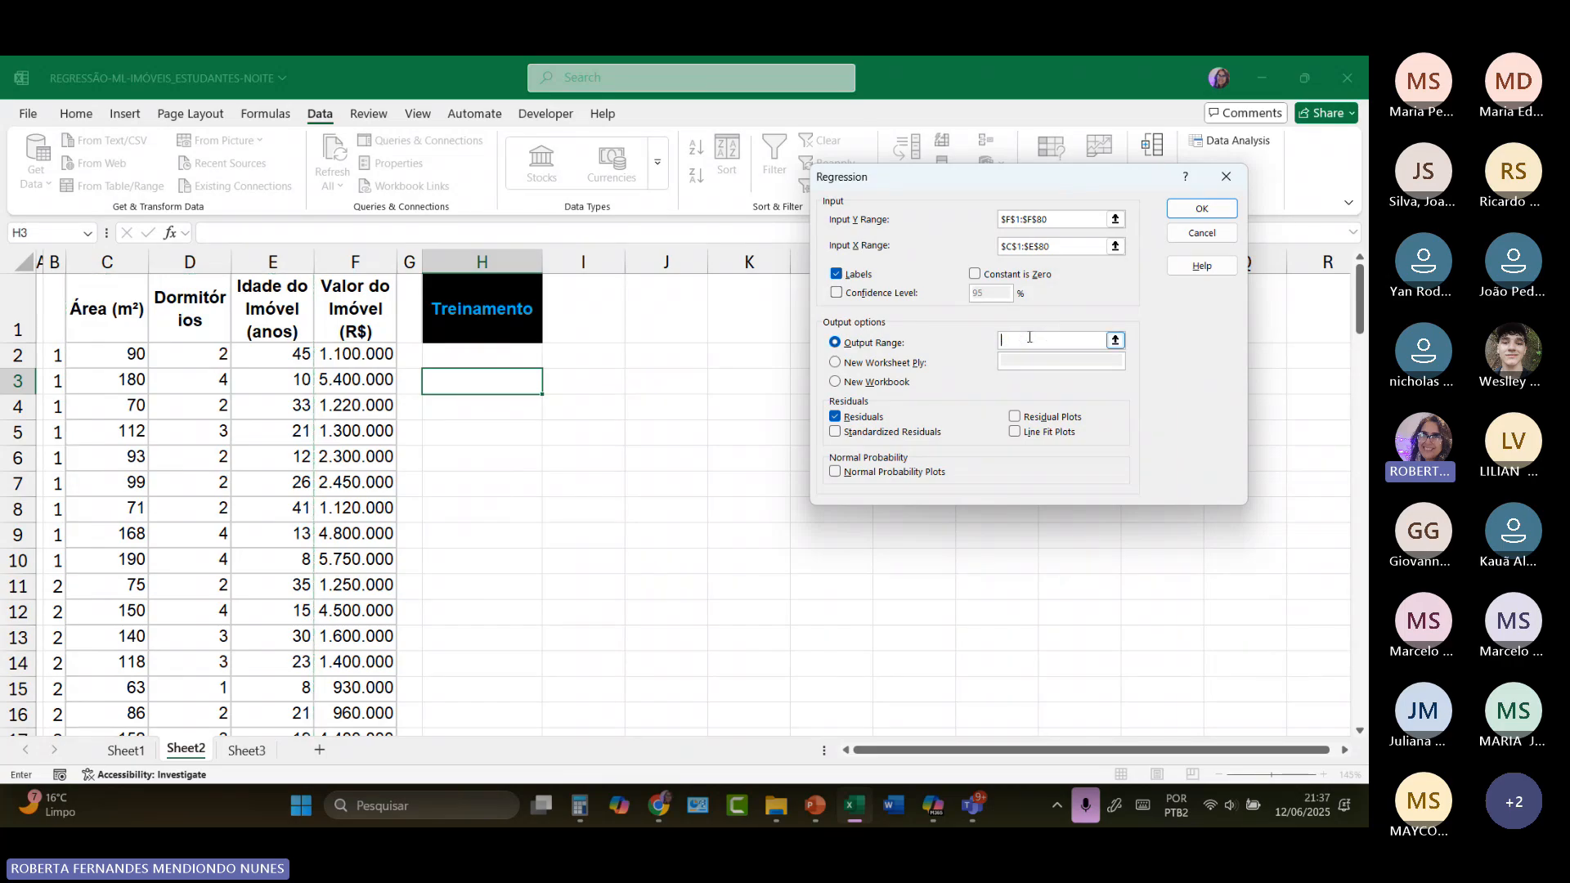
pyautogui.click(564, 358)
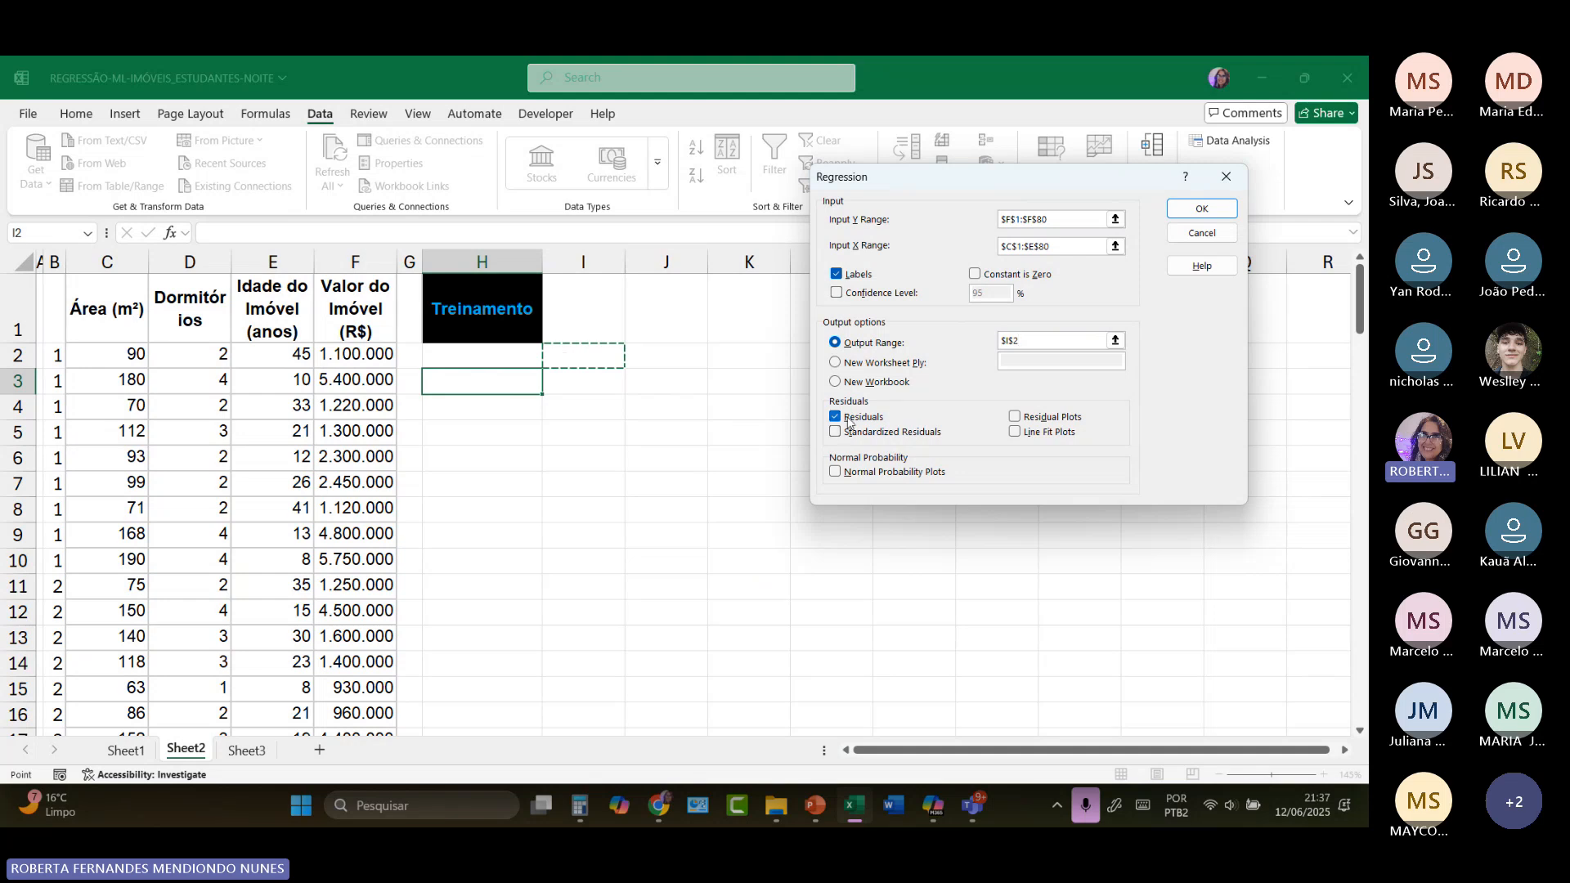
pyautogui.press('Return')
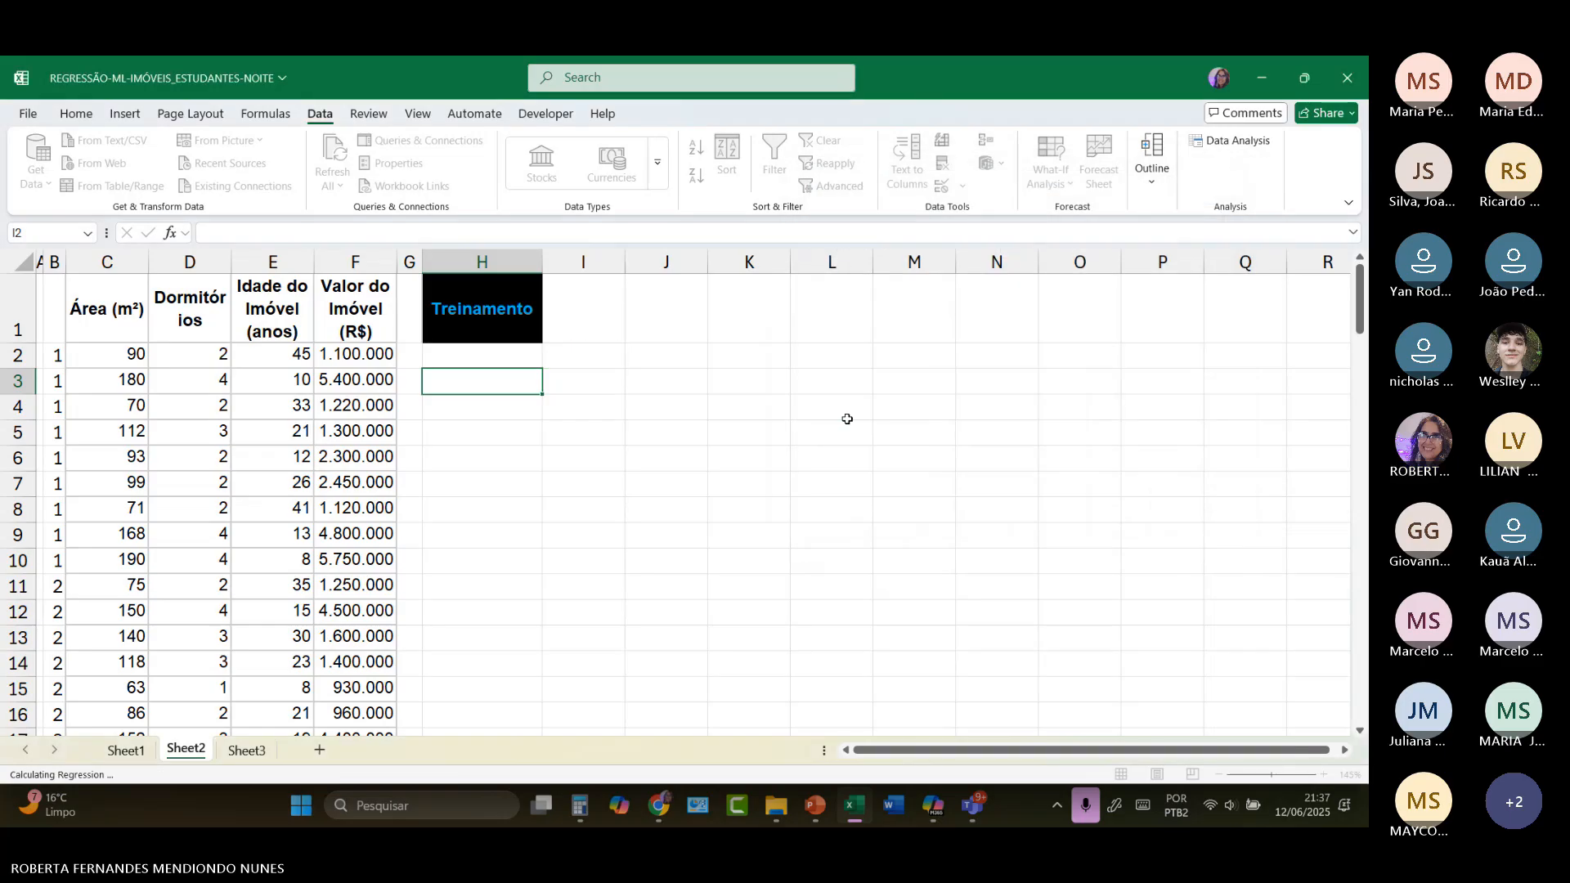
pyautogui.doubleClick(625, 264)
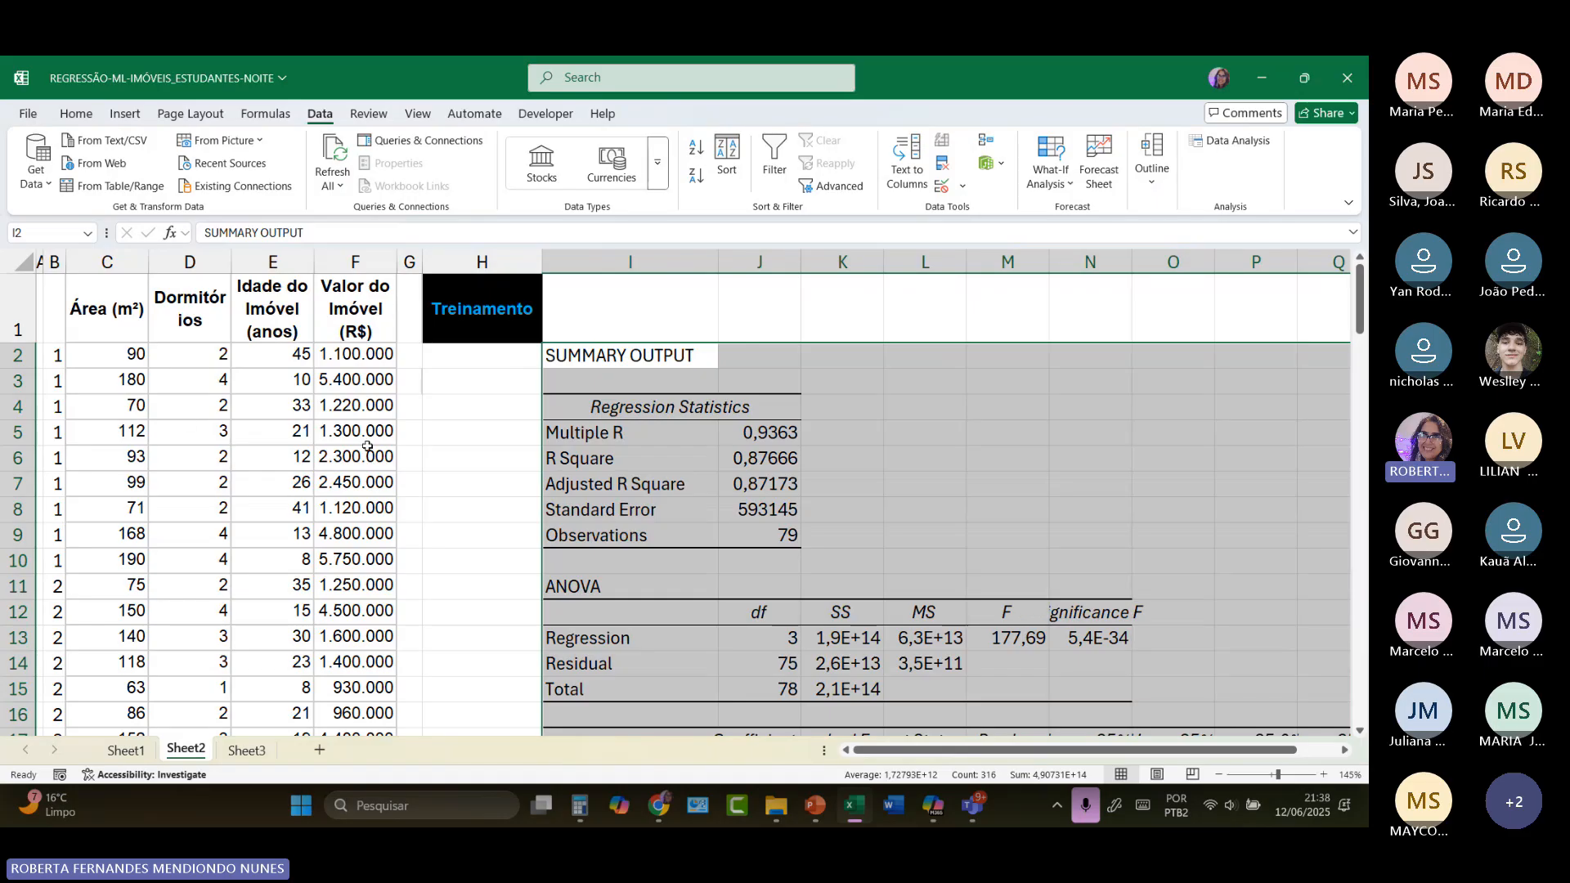
pyautogui.click(510, 321)
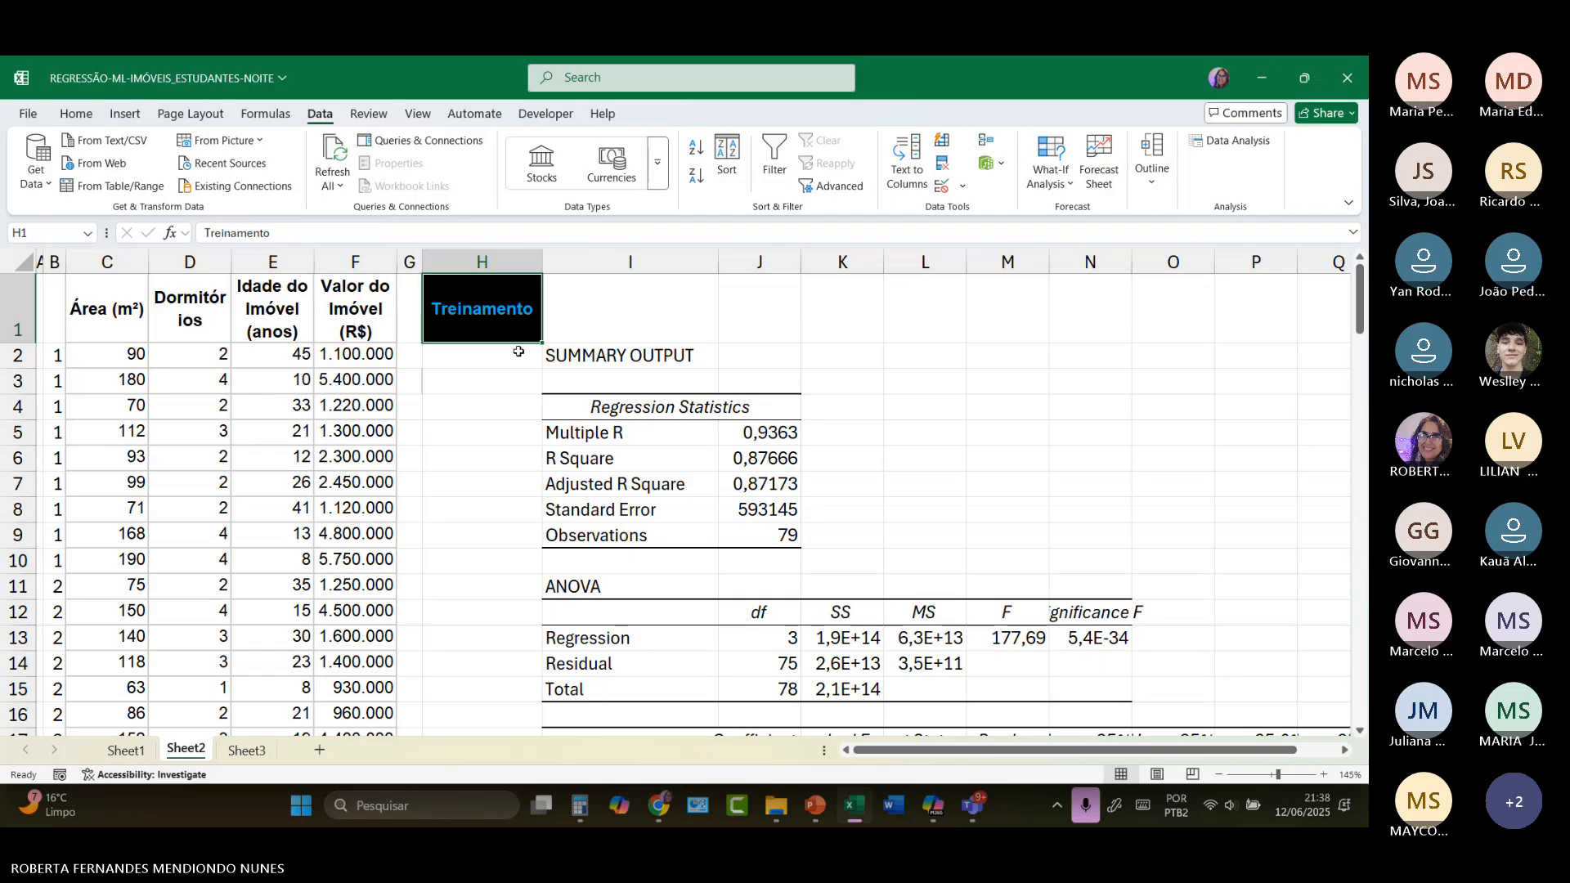
# Step: Highlight the Adjusted R Square label and value in I7:J7 with a yellow fill
pyautogui.click(620, 486)
pyautogui.moveTo(621, 487); pyautogui.dragTo(757, 489)
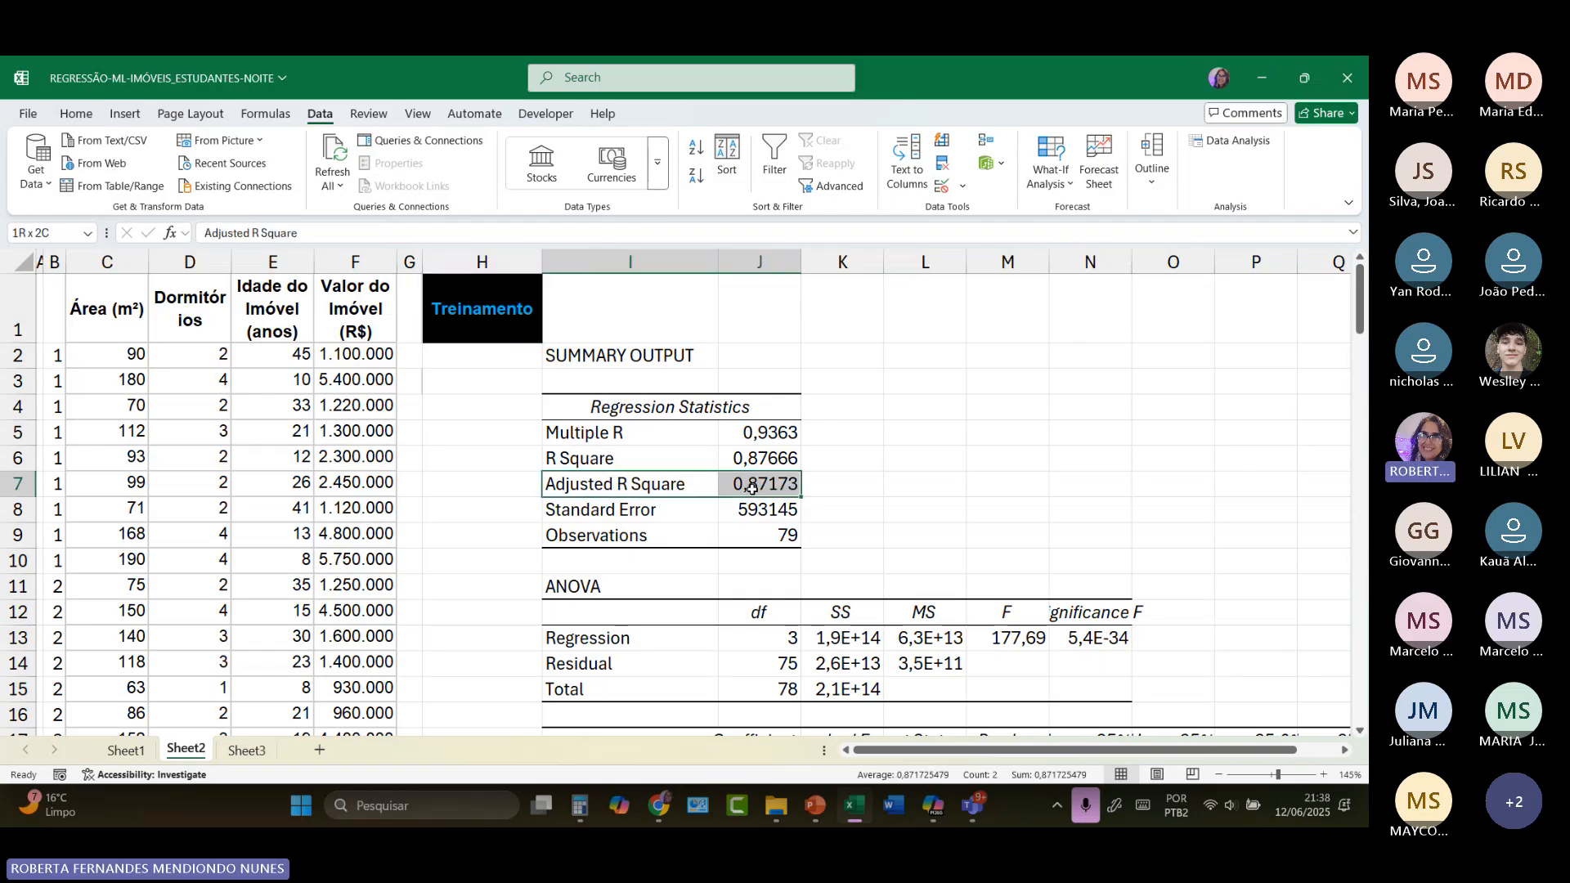
pyautogui.click(76, 113)
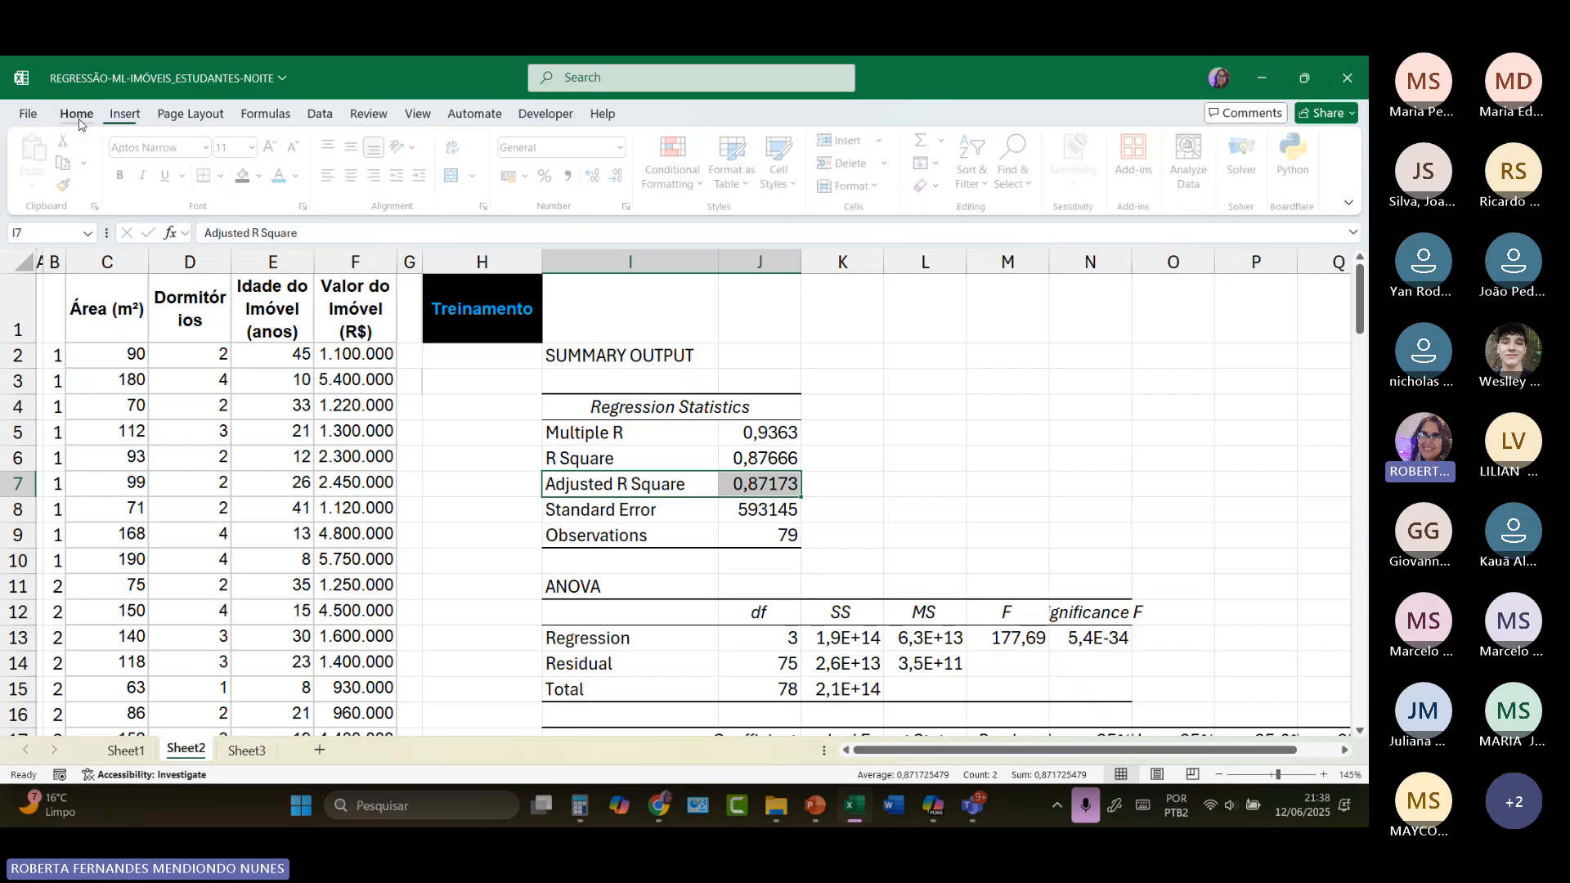
pyautogui.click(271, 175)
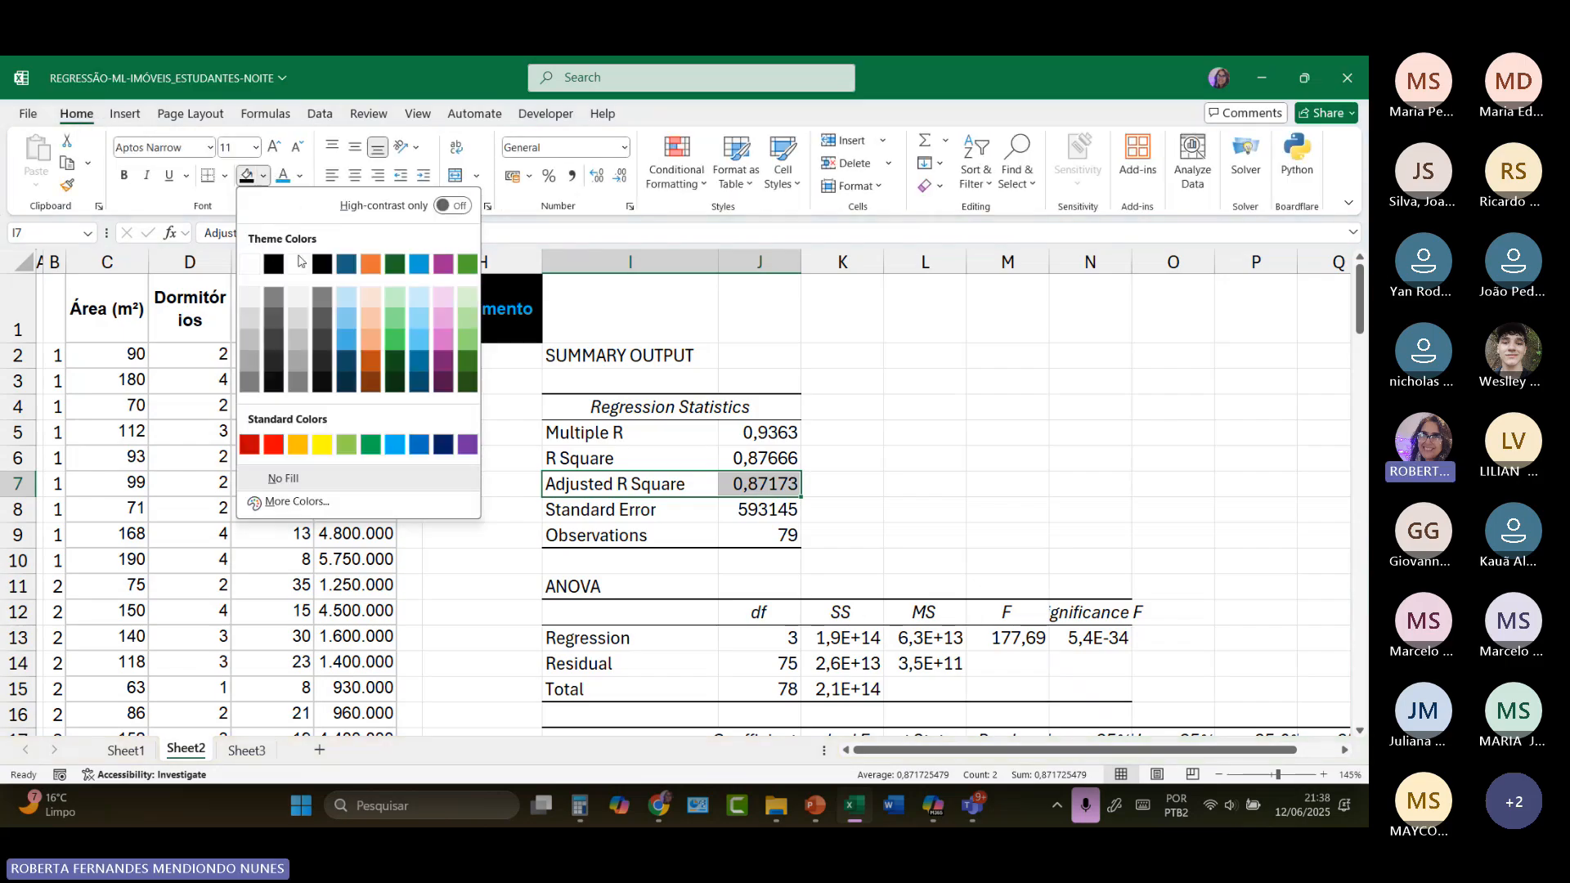
pyautogui.click(325, 445)
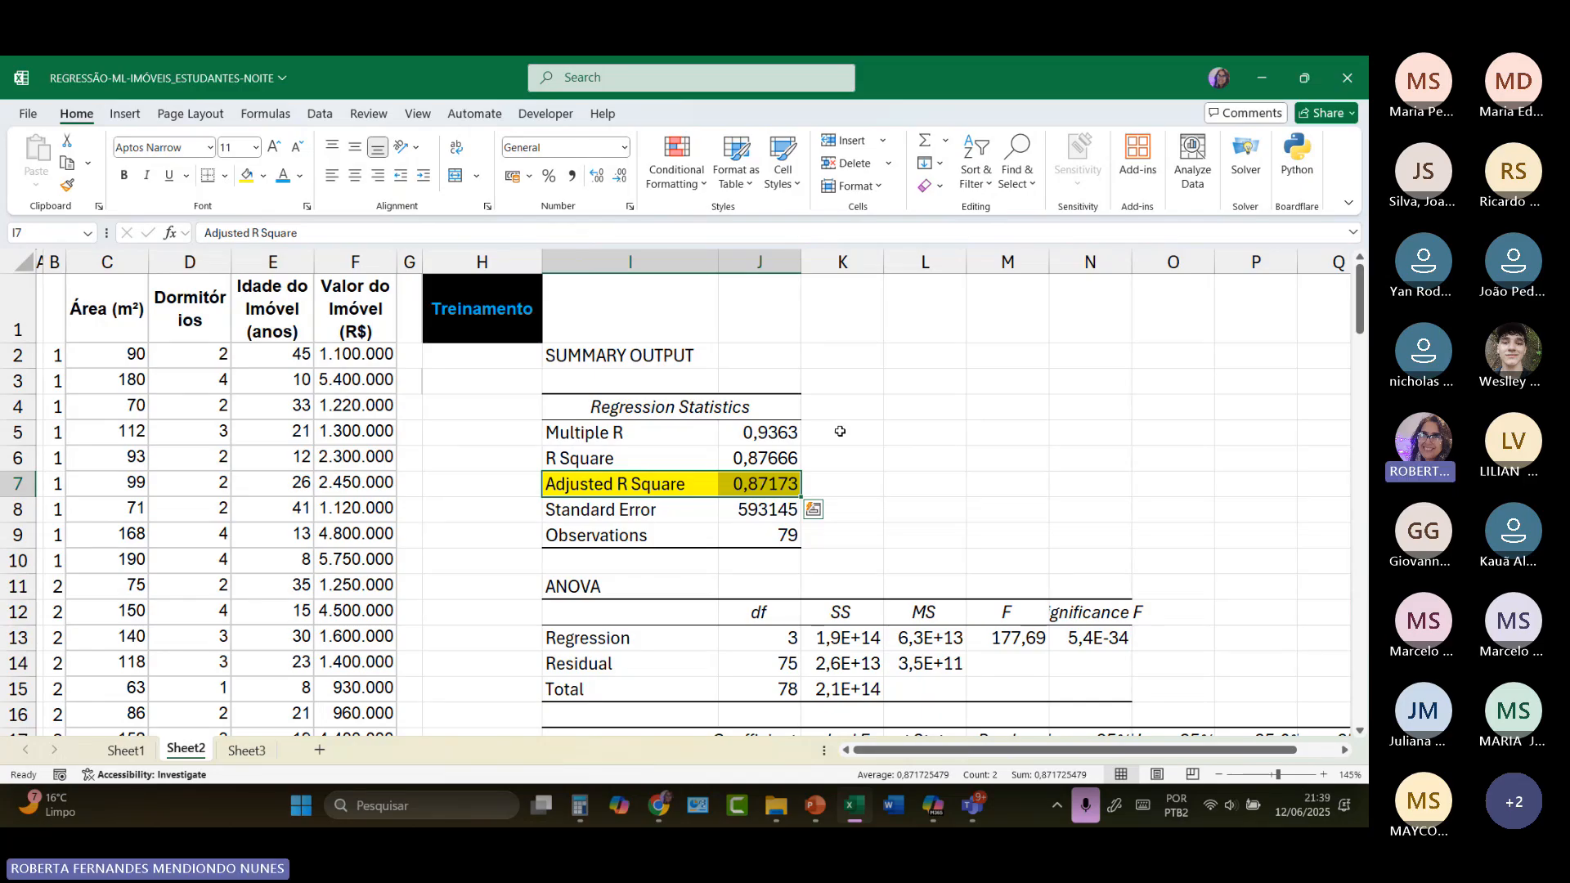
# Step: Enter in K7 the note "87% da variação no valor dos imóveis(desse contexto) pode ser explicada pela variação em área, dormitórios e idade do imóvel."
pyautogui.click(821, 485)
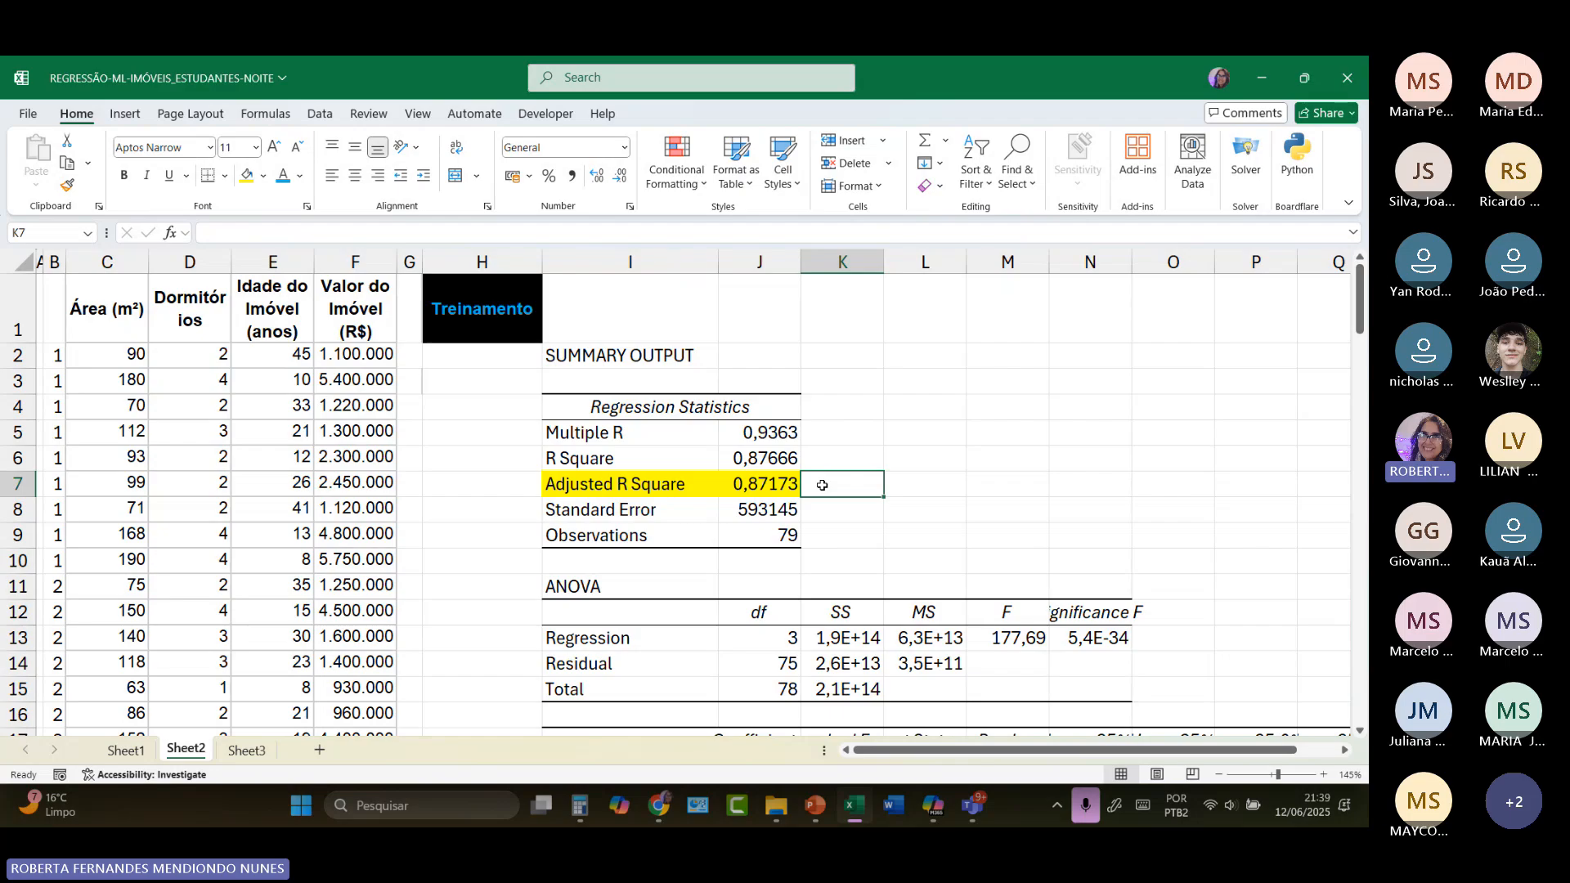
pyautogui.write('87')
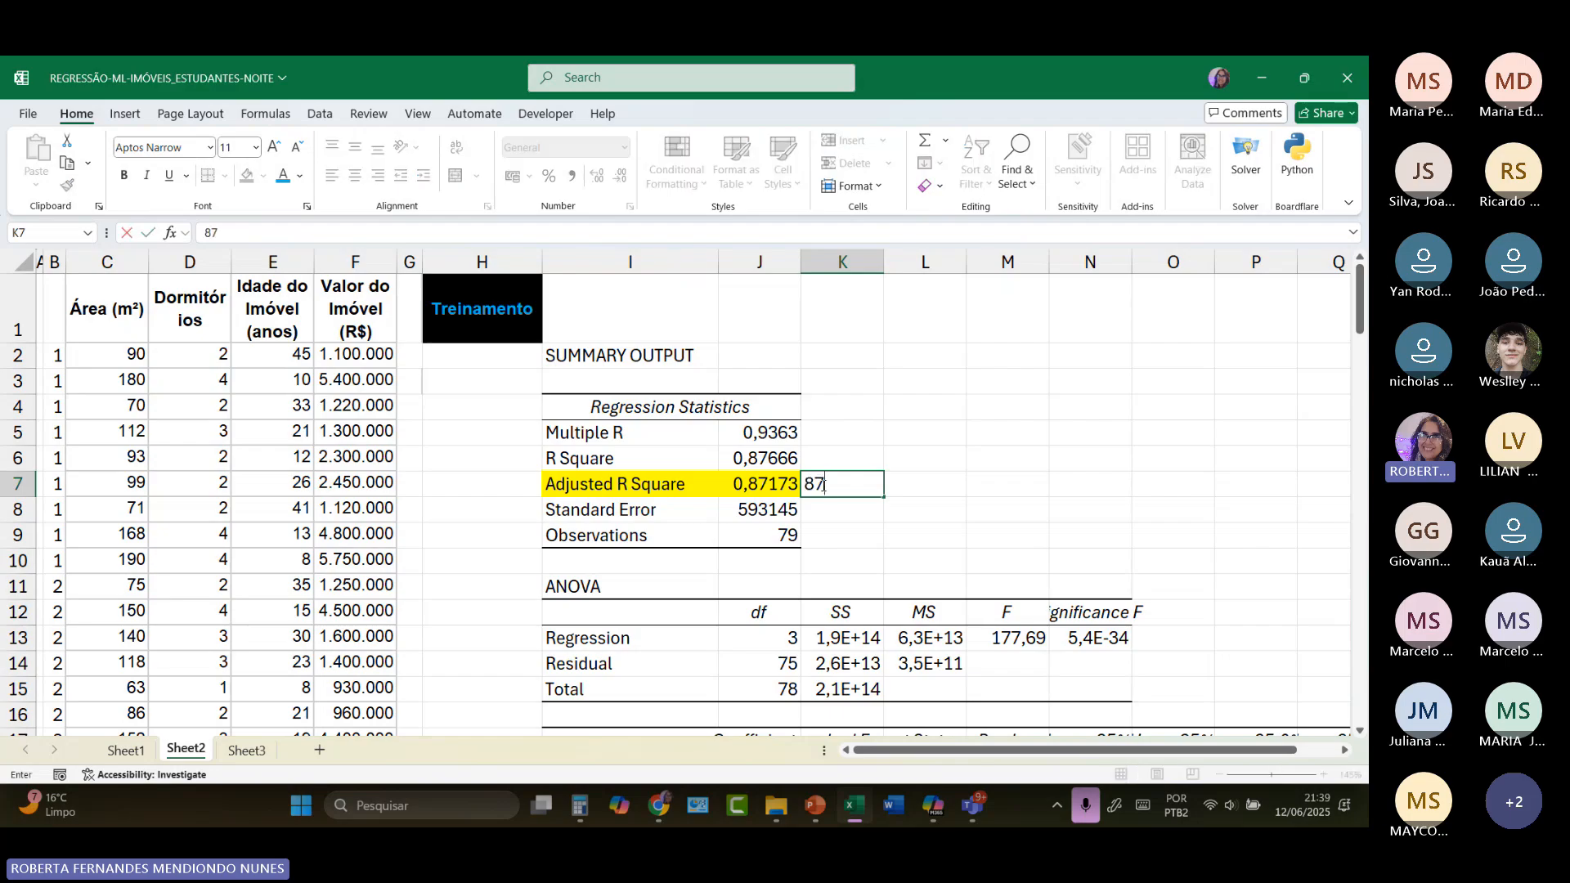
pyautogui.write('%')
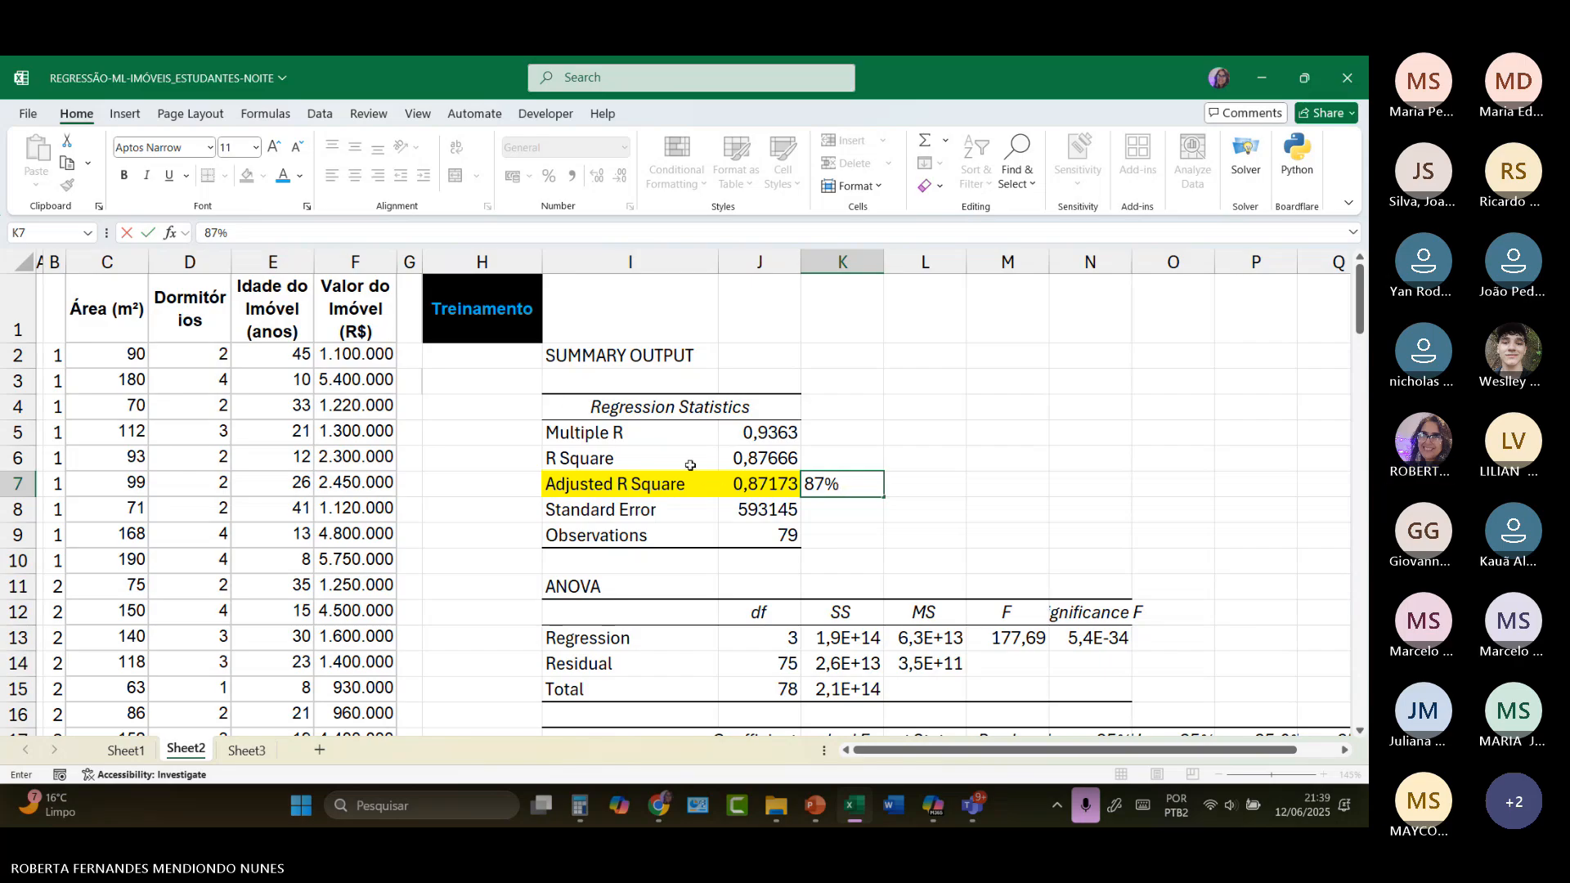
pyautogui.write('da varia')
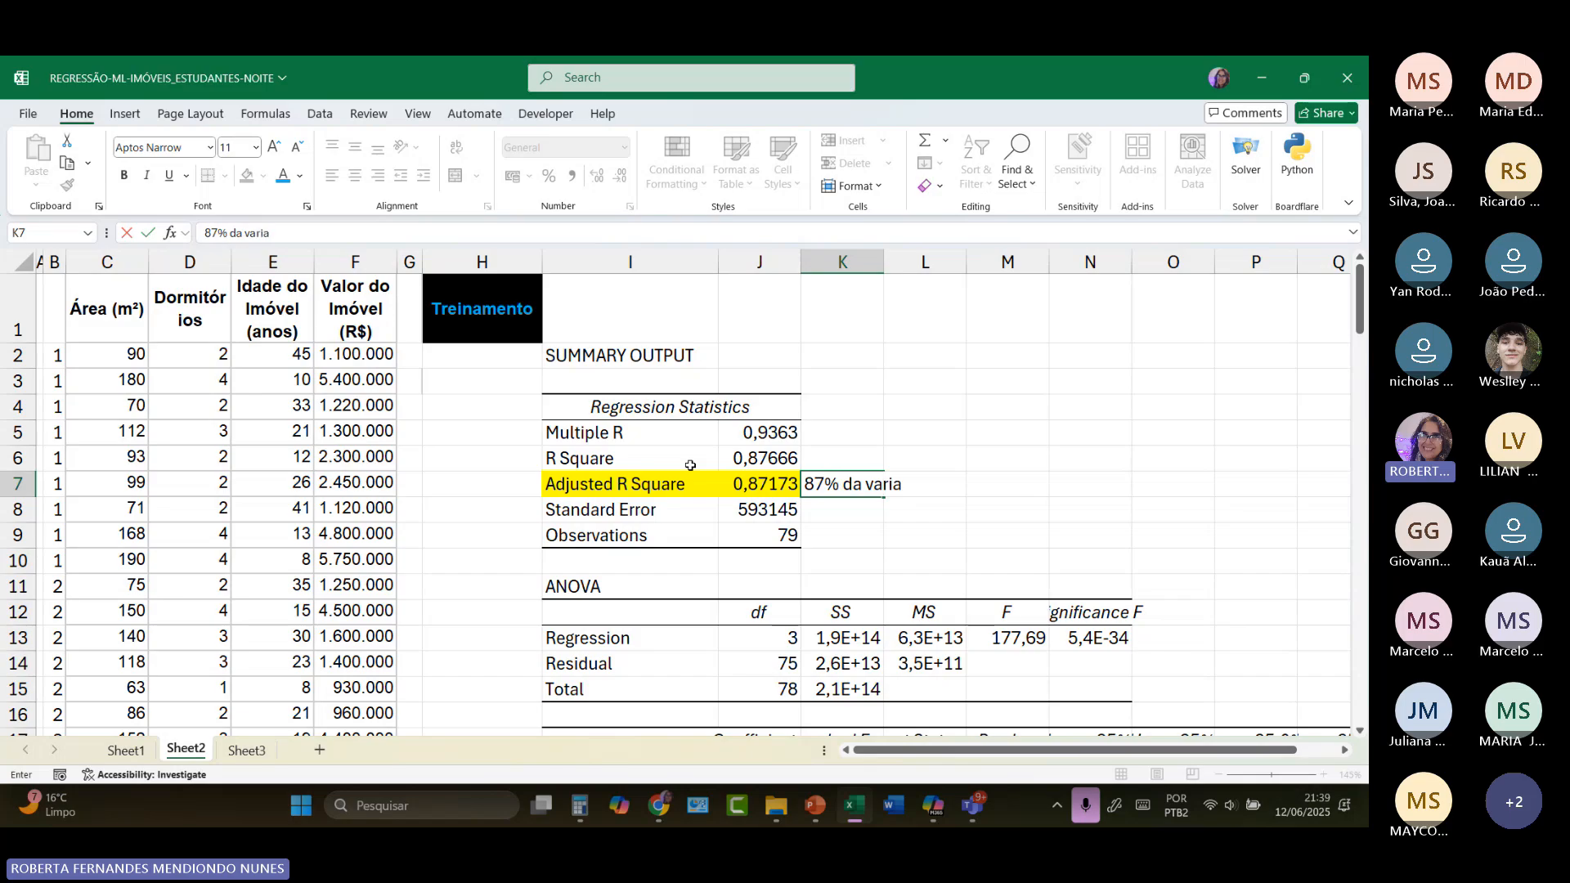
pyautogui.write('ção ')
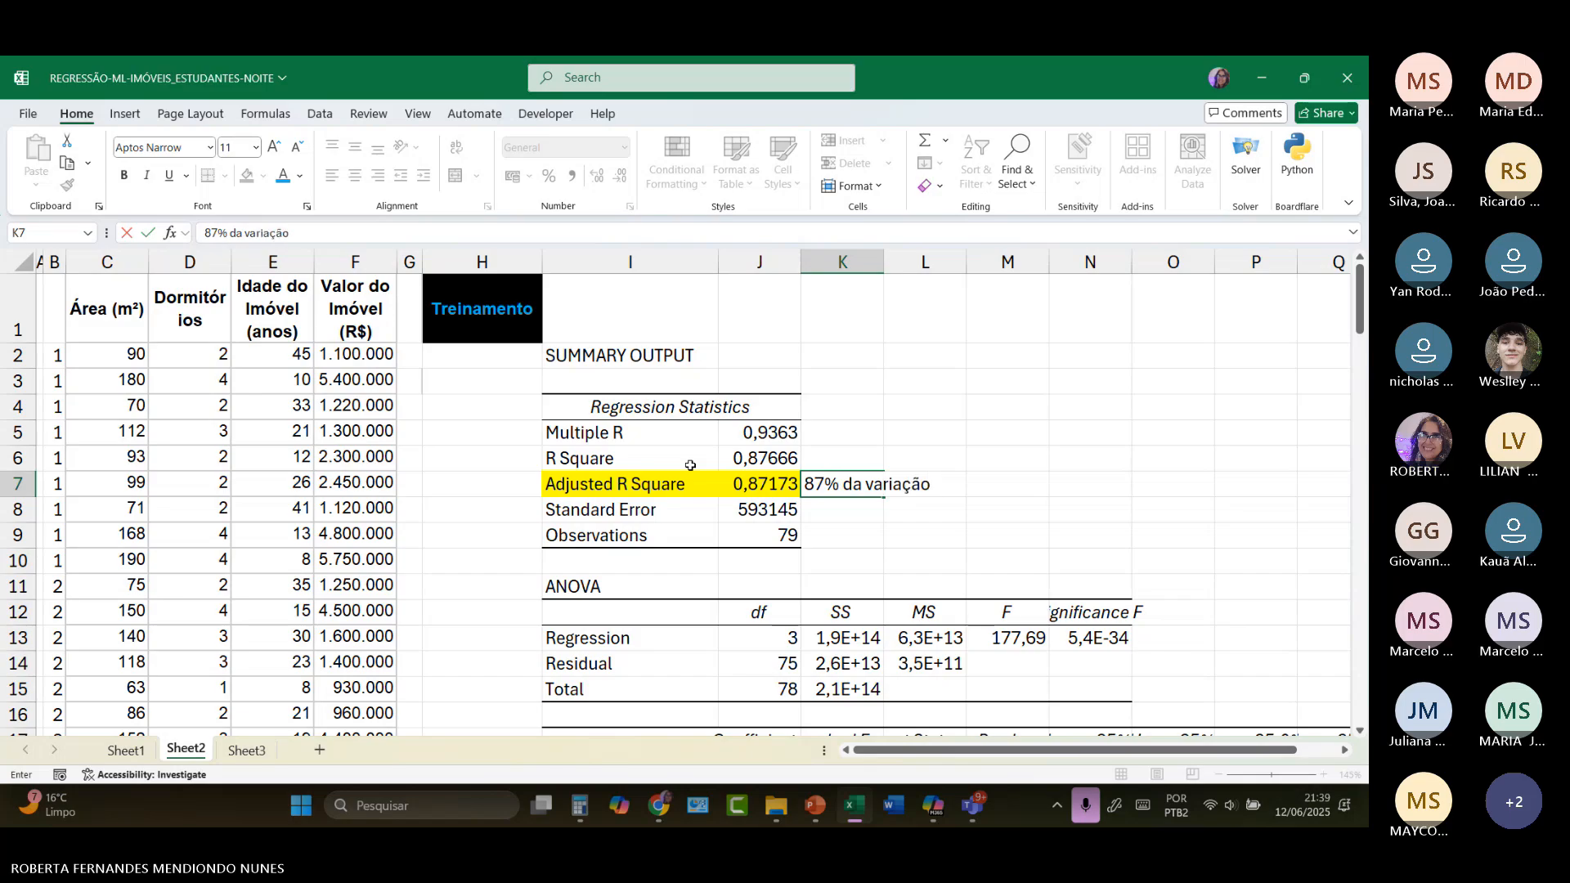
pyautogui.write('no valor dos im')
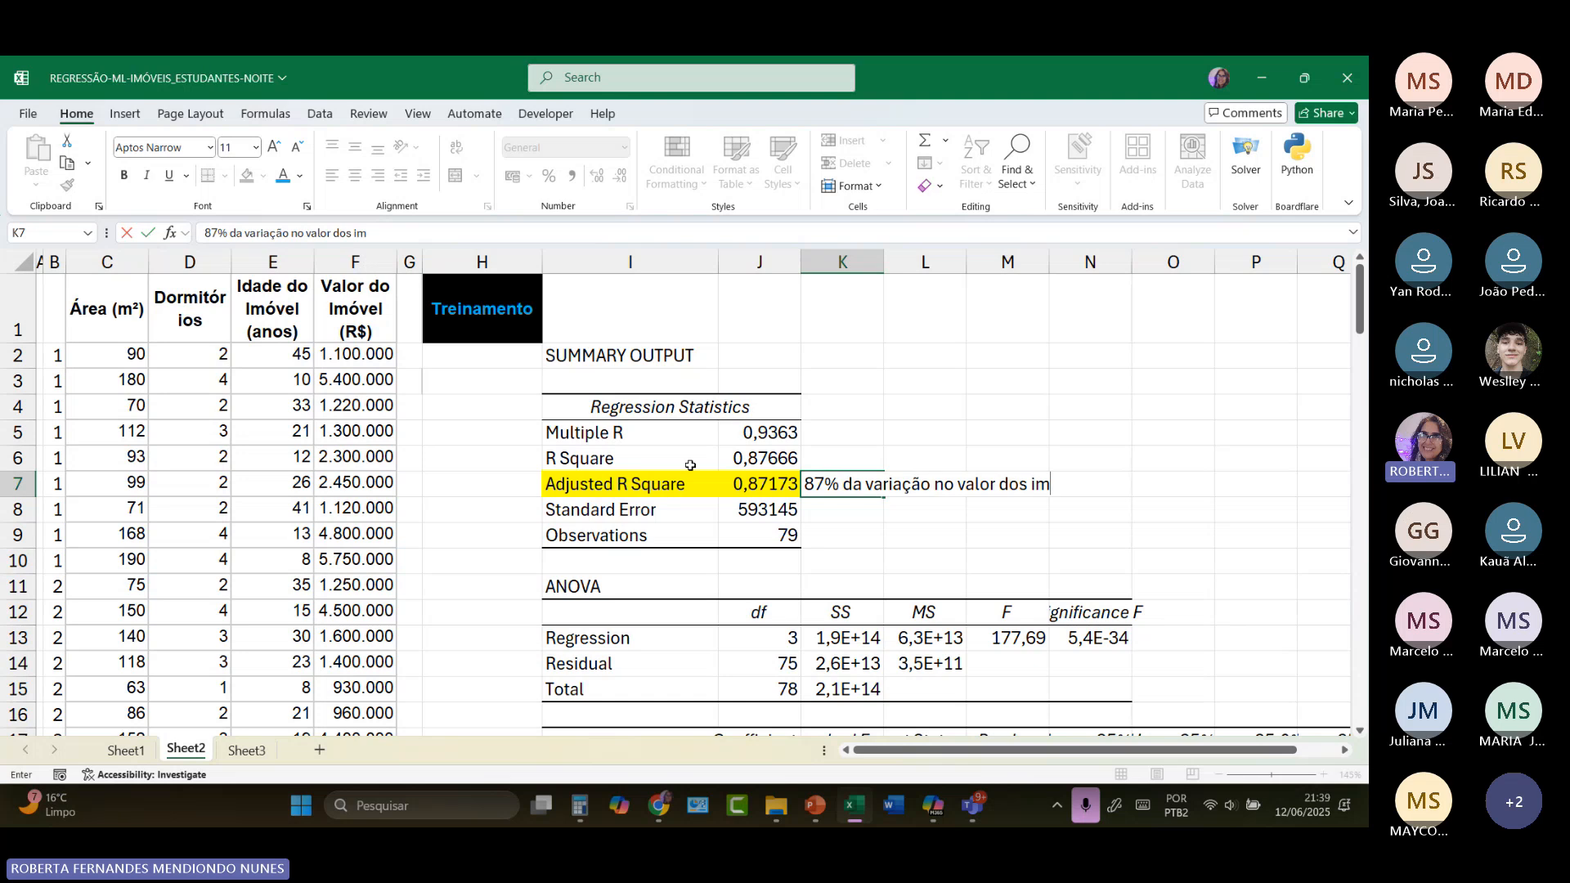
pyautogui.write('óveis(desse co')
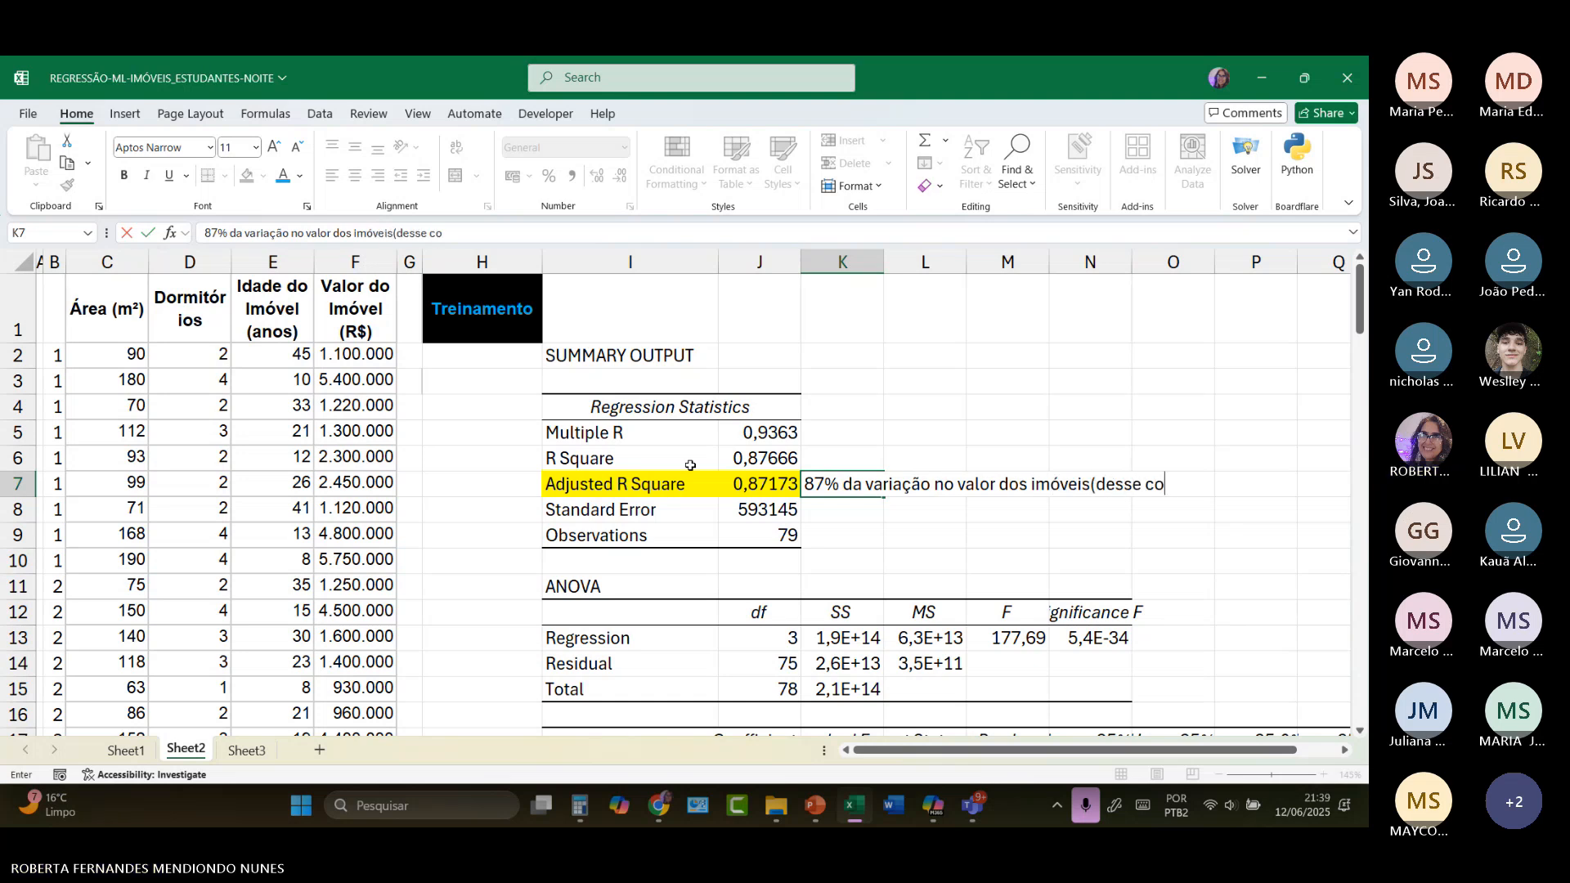
pyautogui.write('ntexto)')
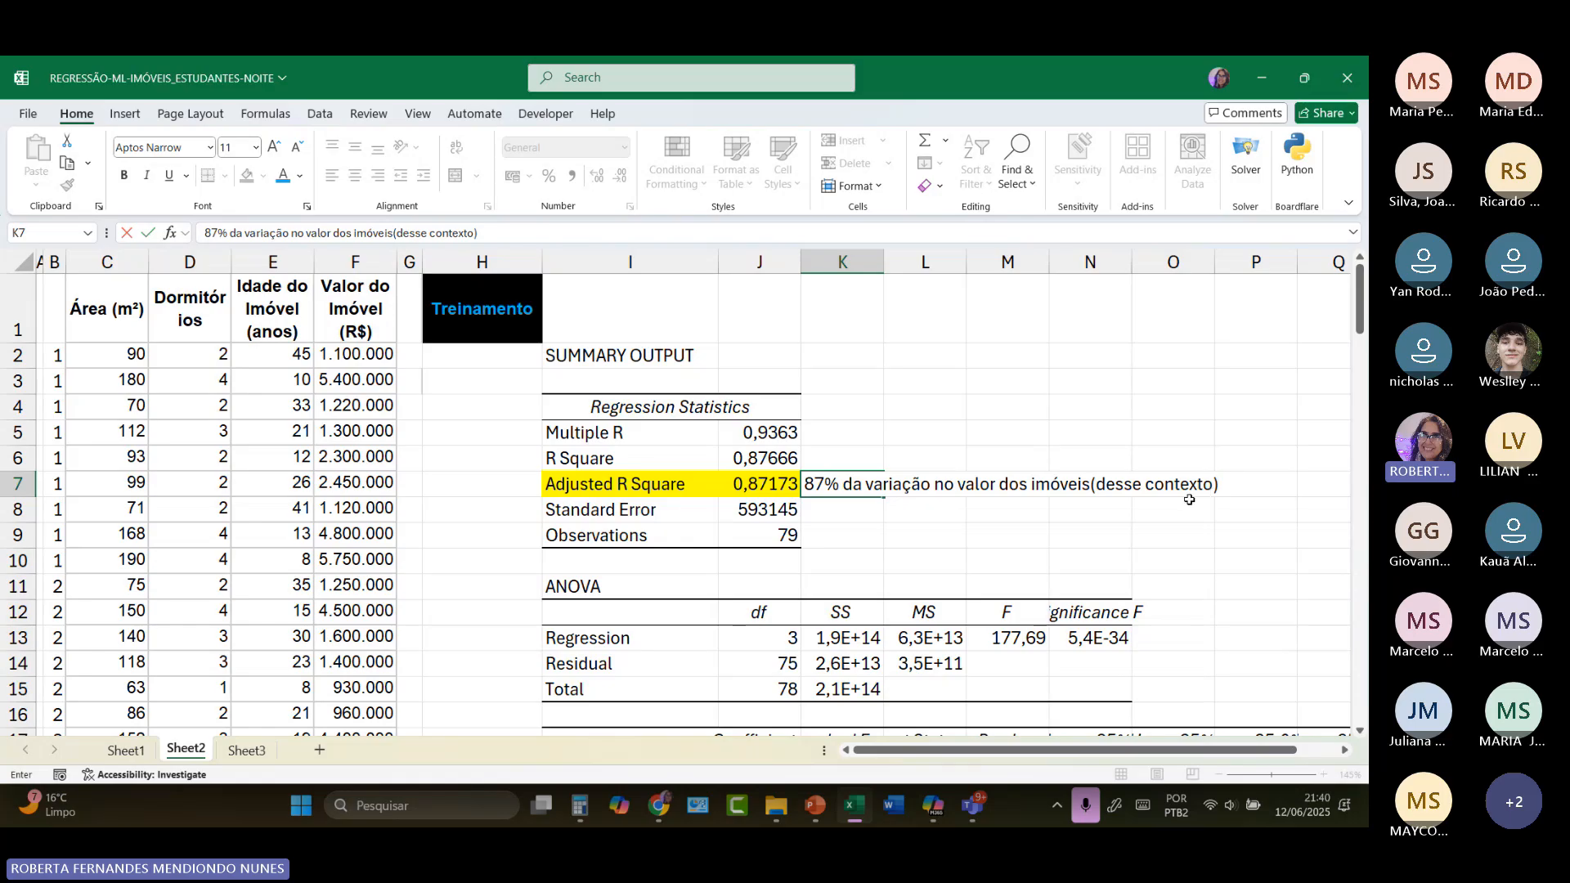
pyautogui.write('pode ser e')
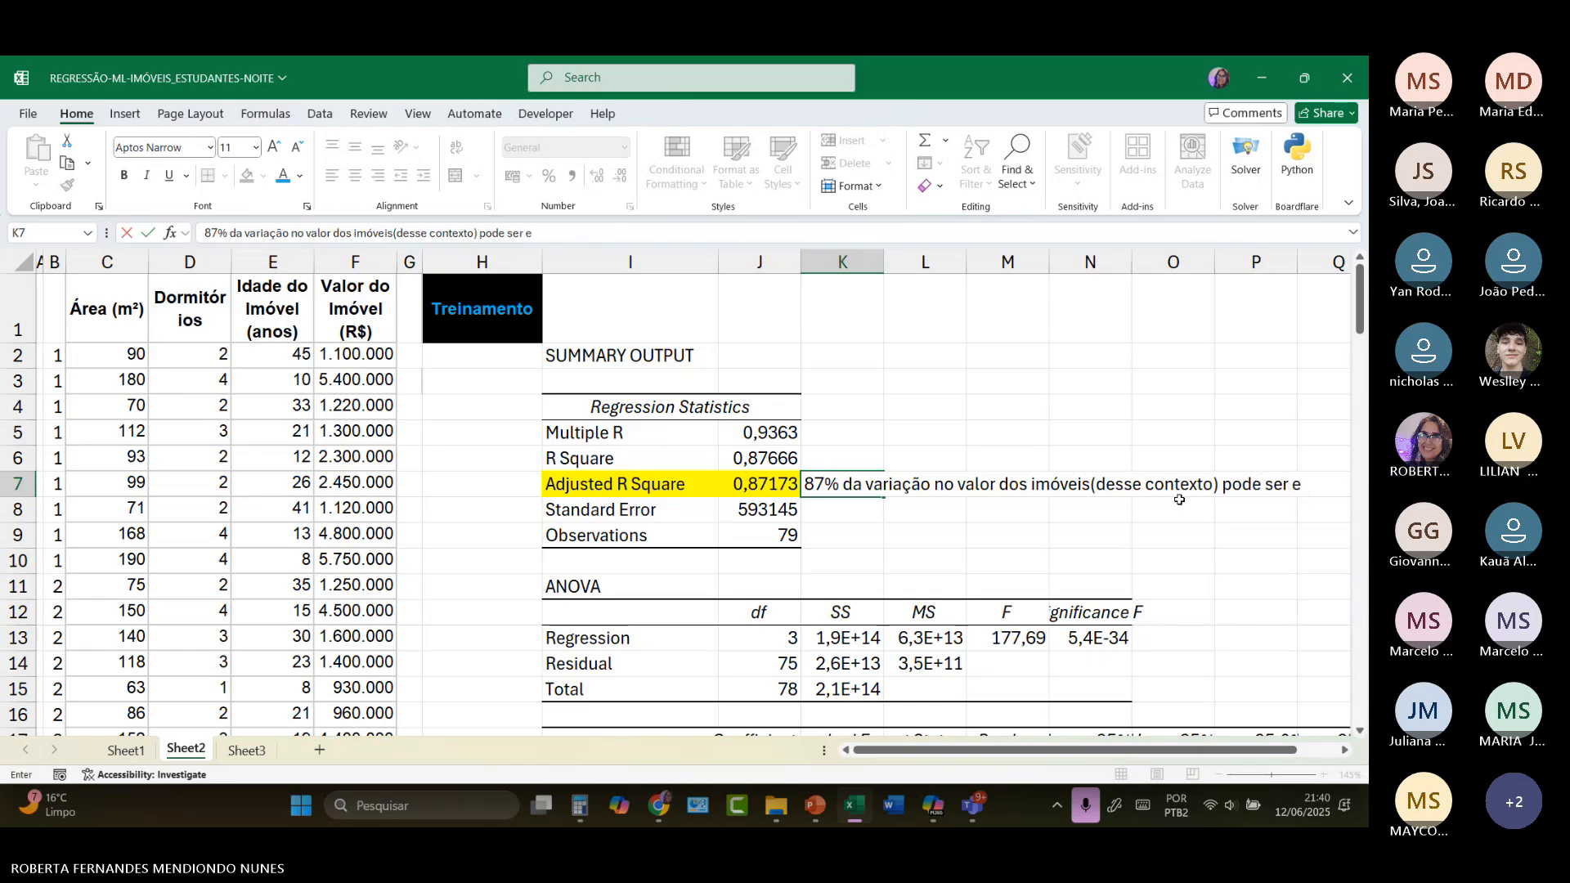
pyautogui.write('xplicada po')
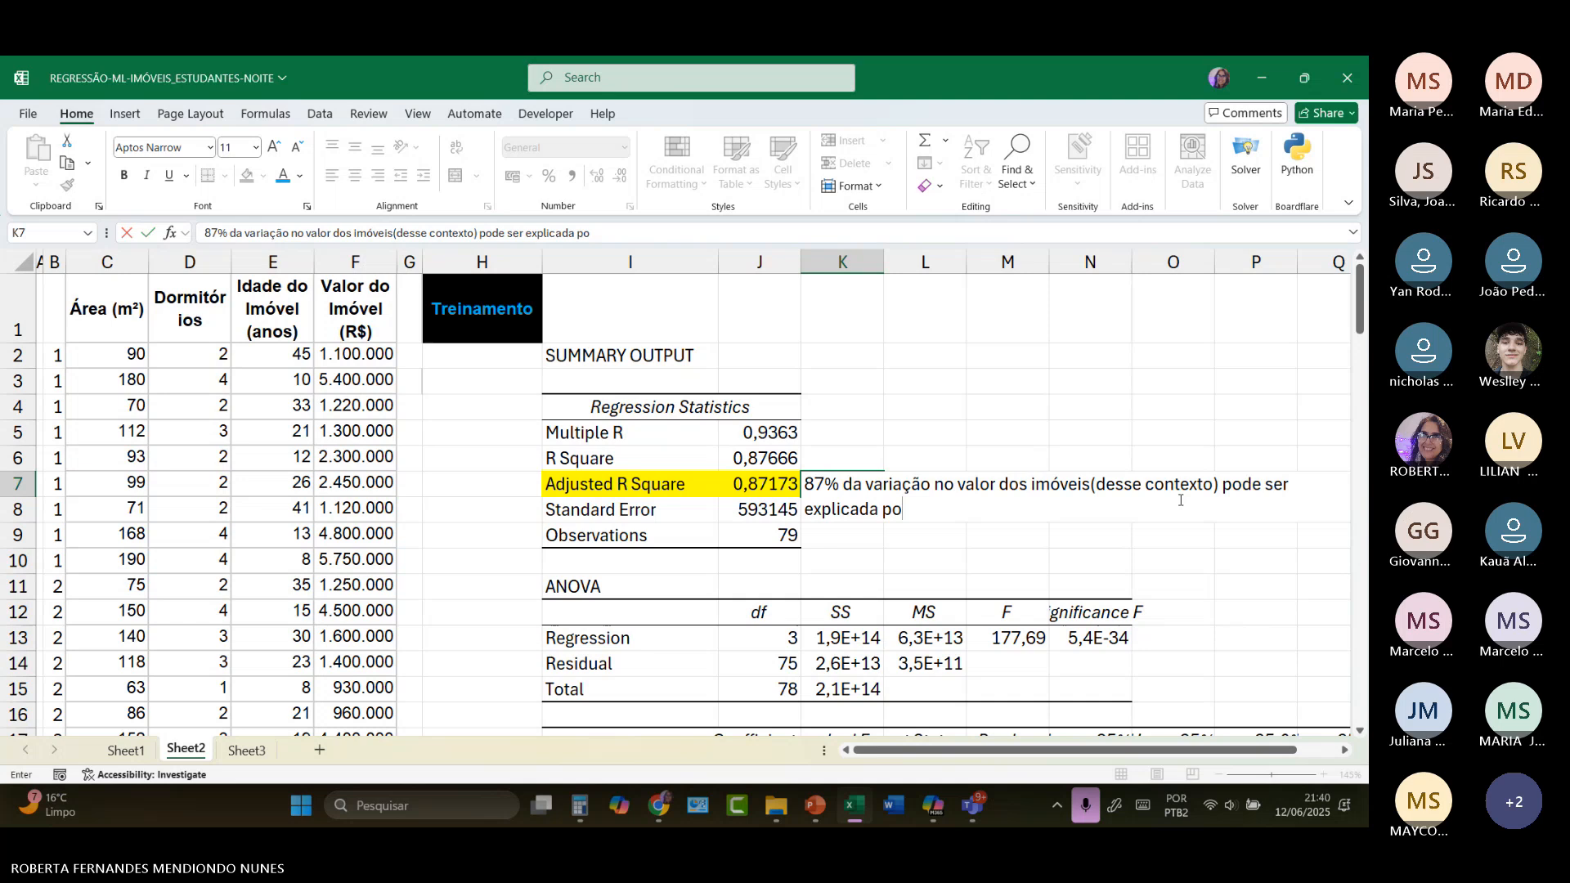
pyautogui.press('BackSpace')
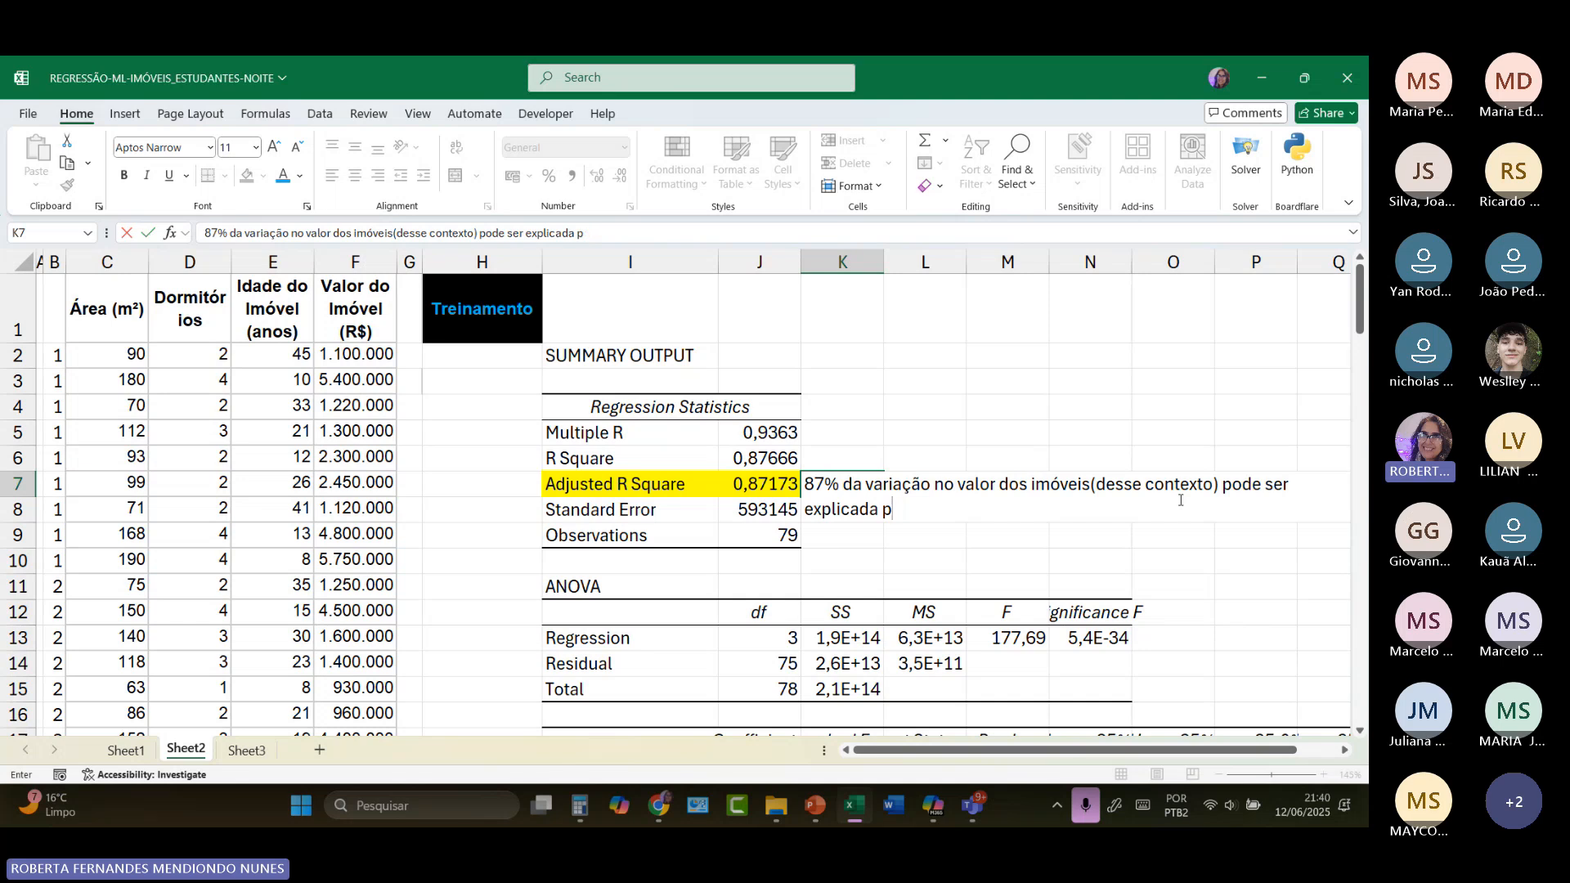
pyautogui.write('e')
pyautogui.write('varilçai')
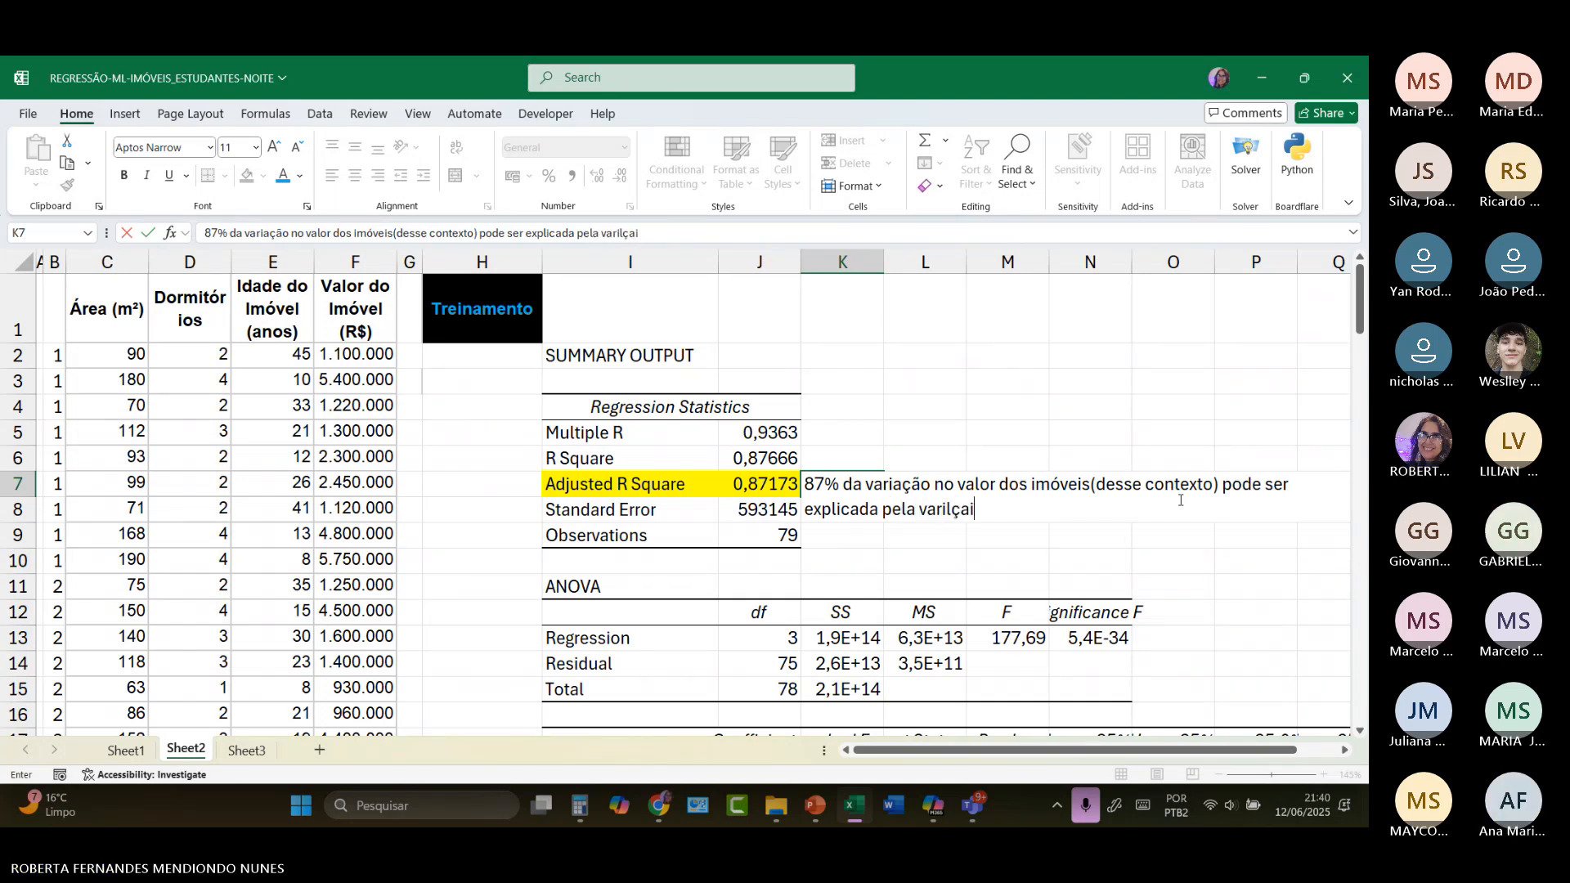
pyautogui.press('BackSpace')
pyautogui.press('BackSpace')
pyautogui.press('BackSpace')
pyautogui.press('BackSpace')
pyautogui.write('ação e')
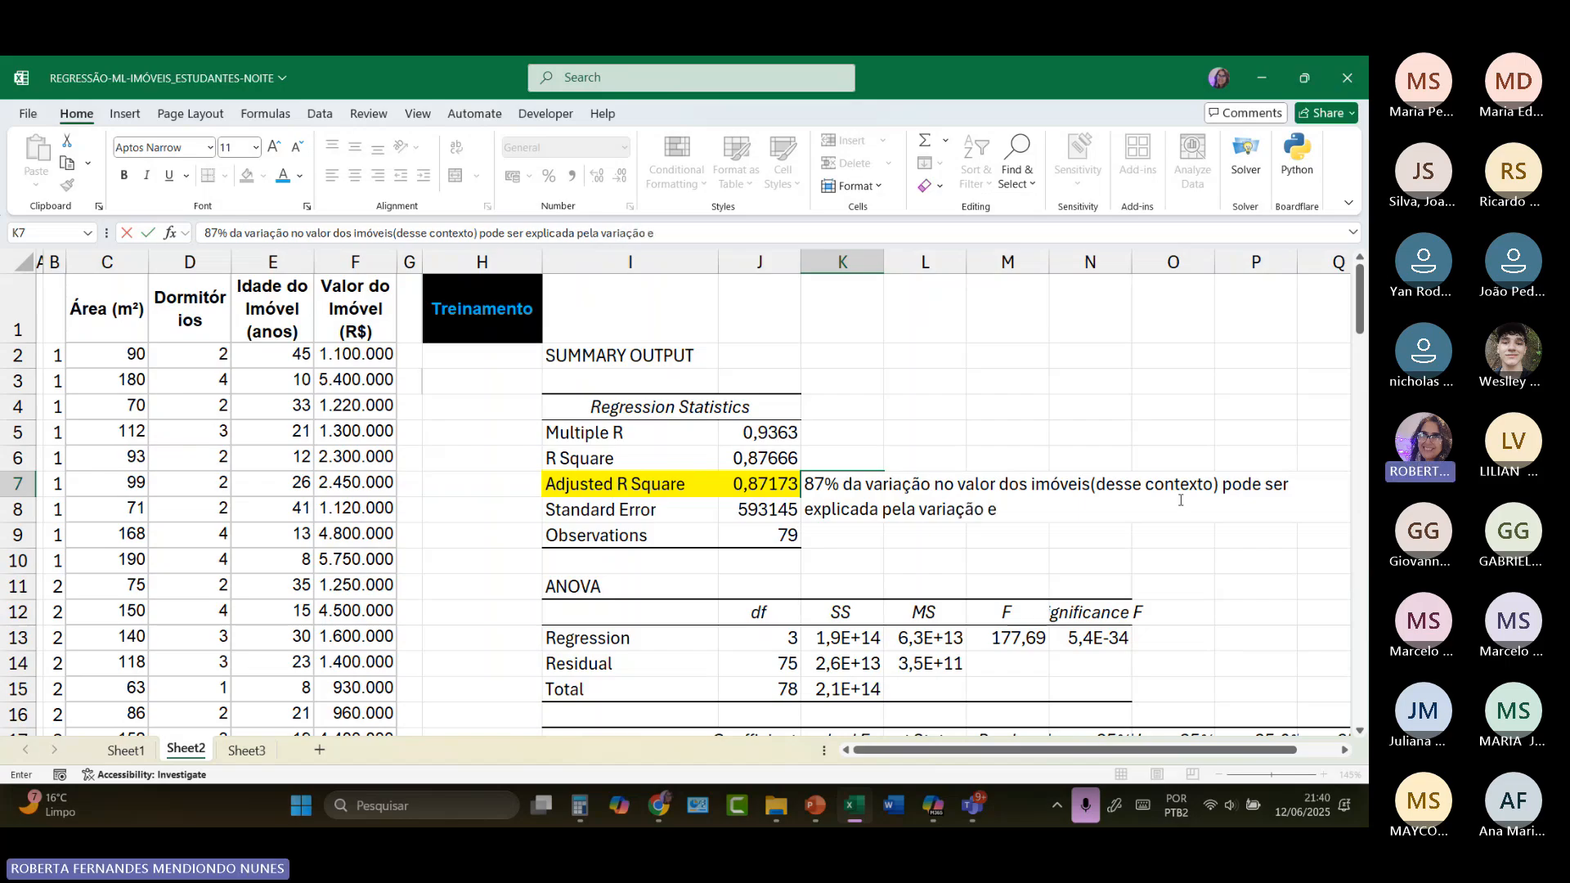
pyautogui.write('m ´ps')
pyautogui.press('BackSpace')
pyautogui.press('BackSpace')
pyautogui.write('àrea, dormit')
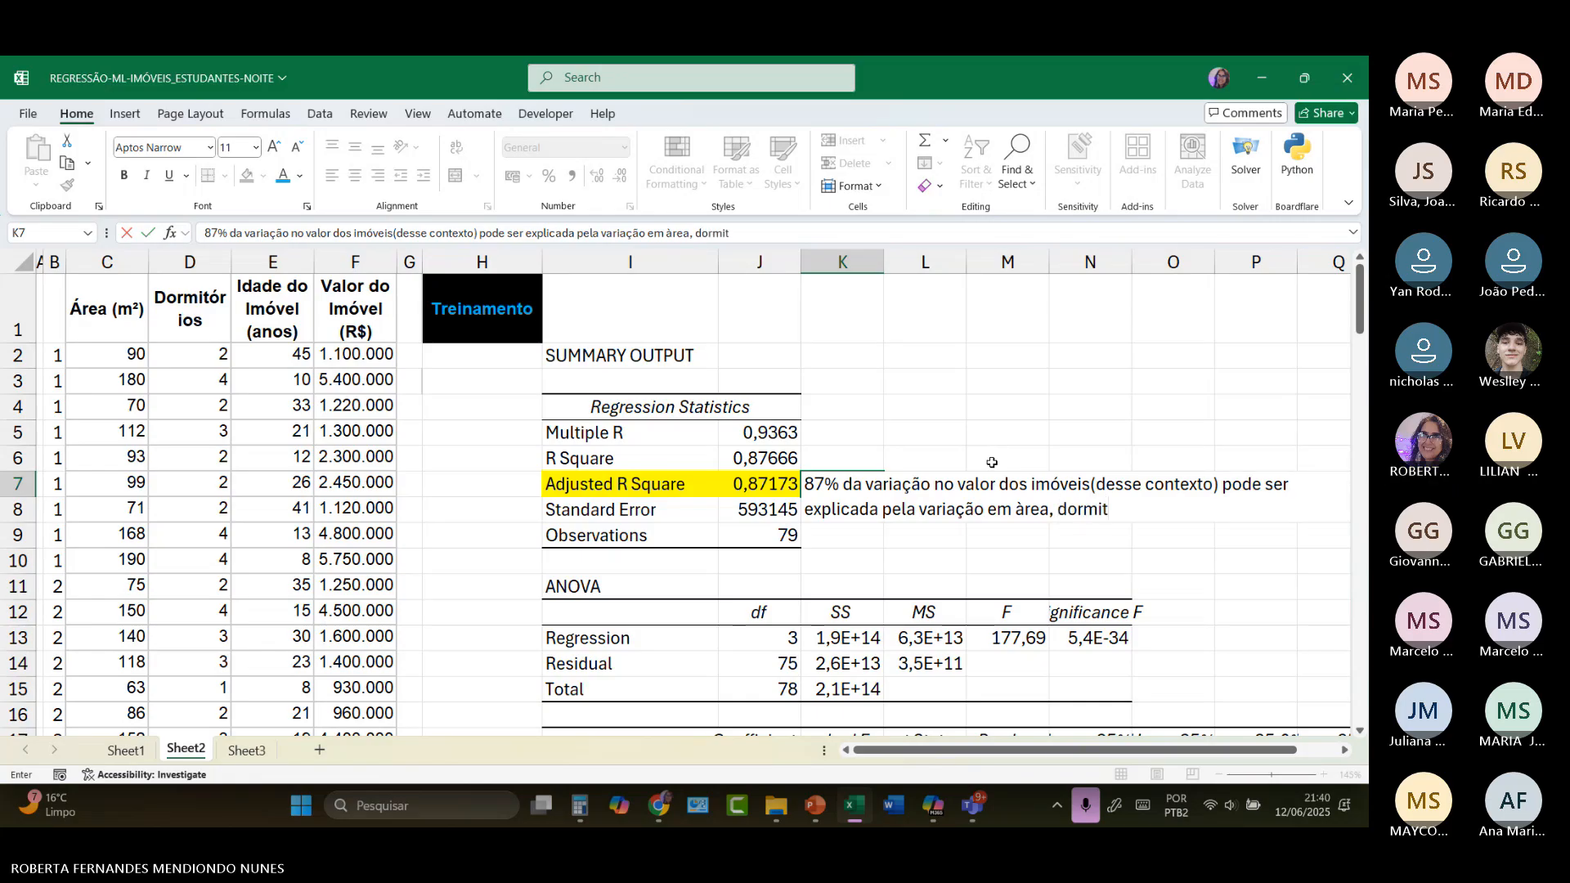
pyautogui.write('órios e id')
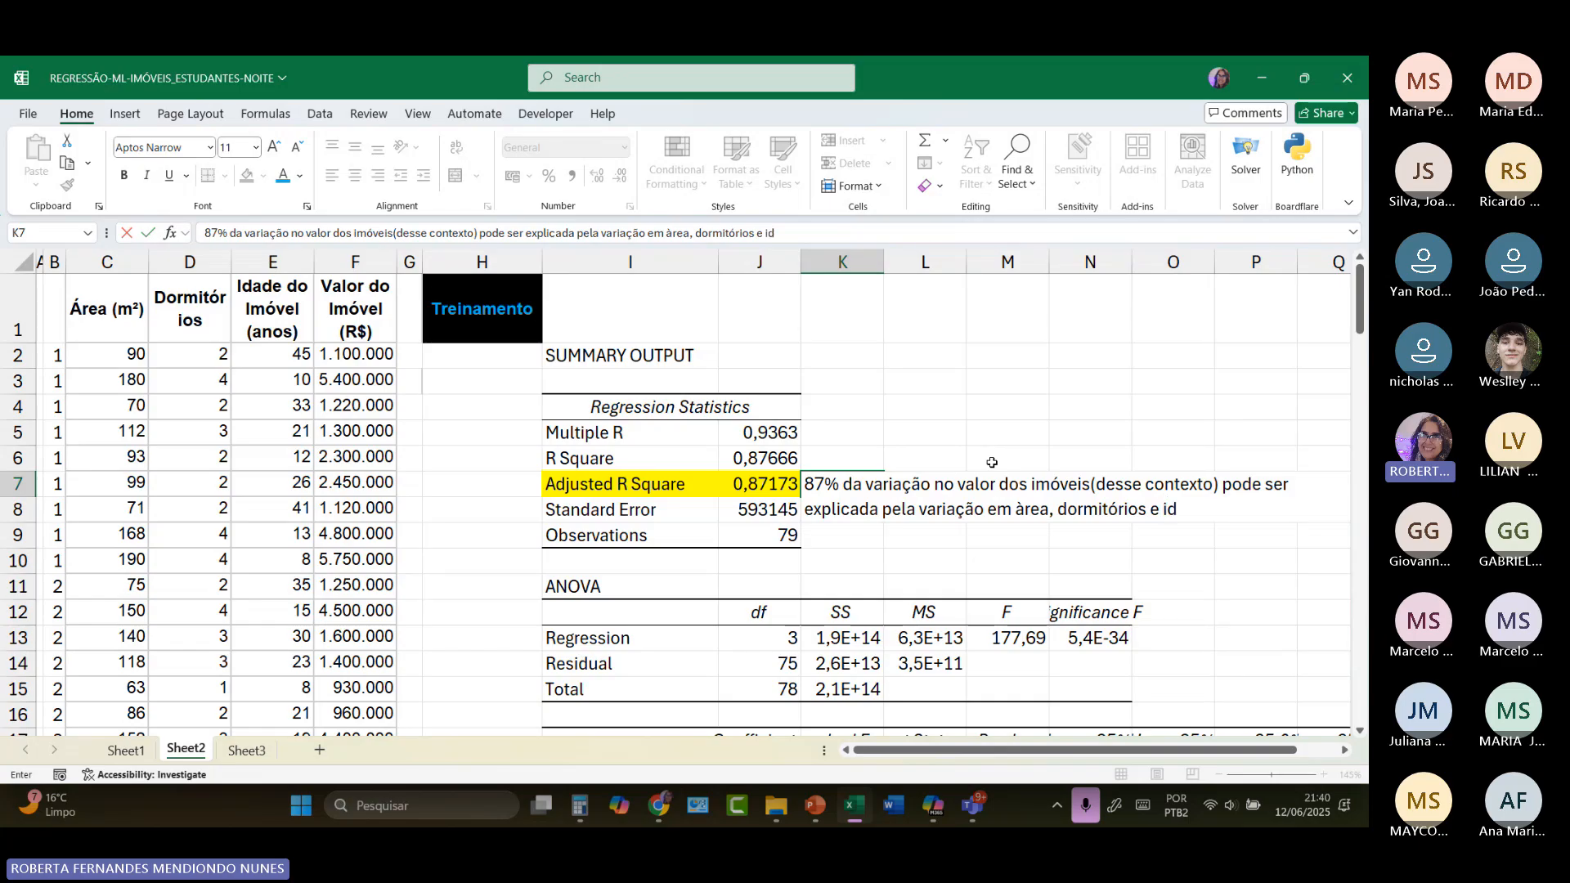
pyautogui.write('ade do ')
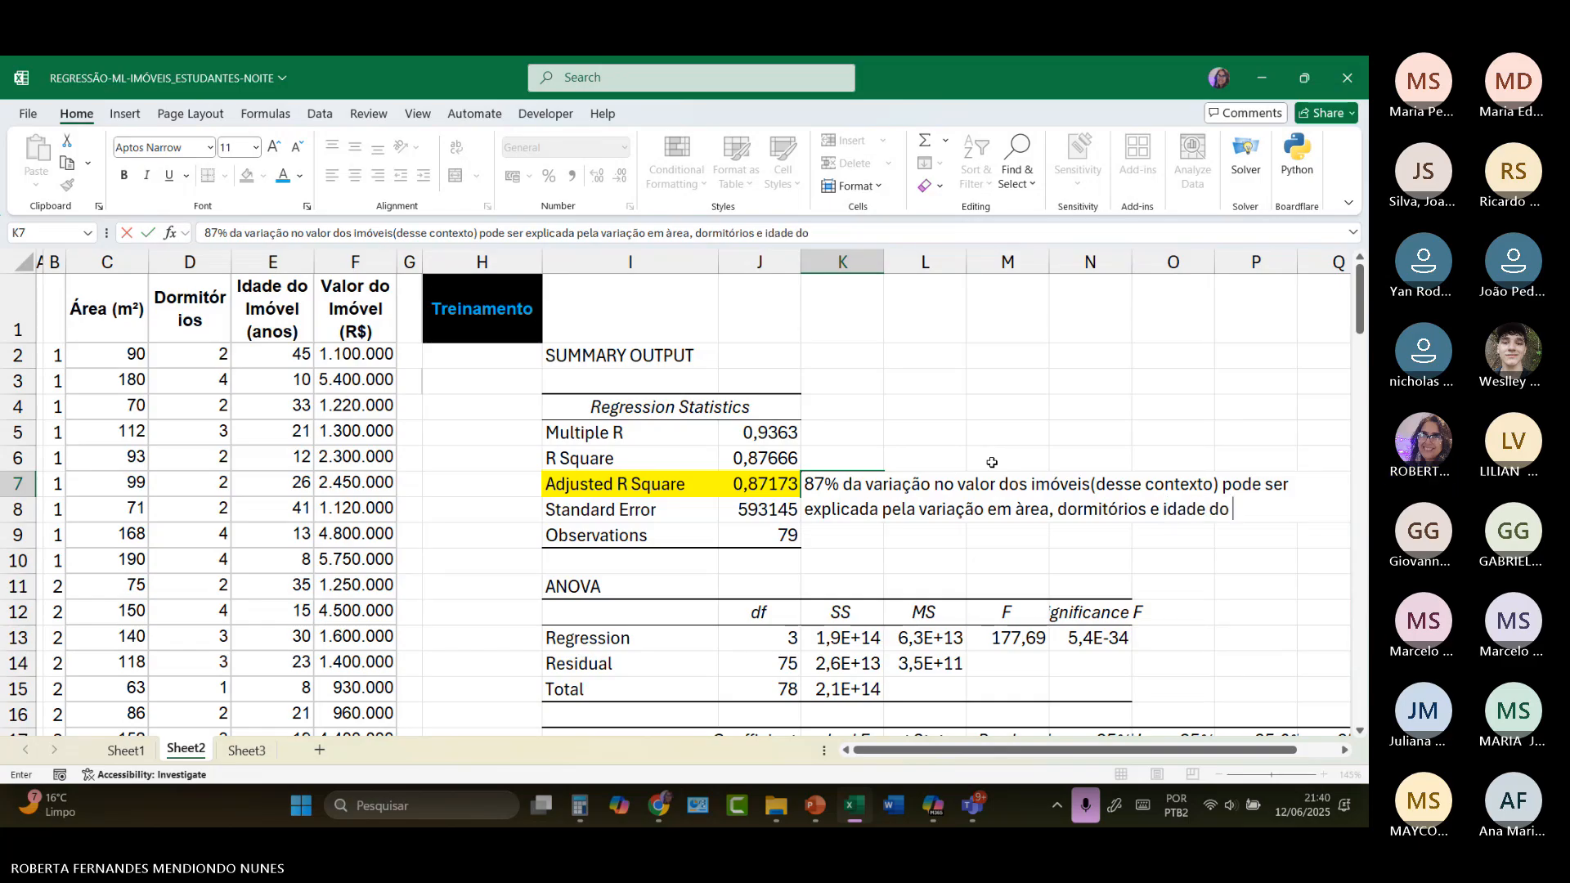
pyautogui.write('imóvel.')
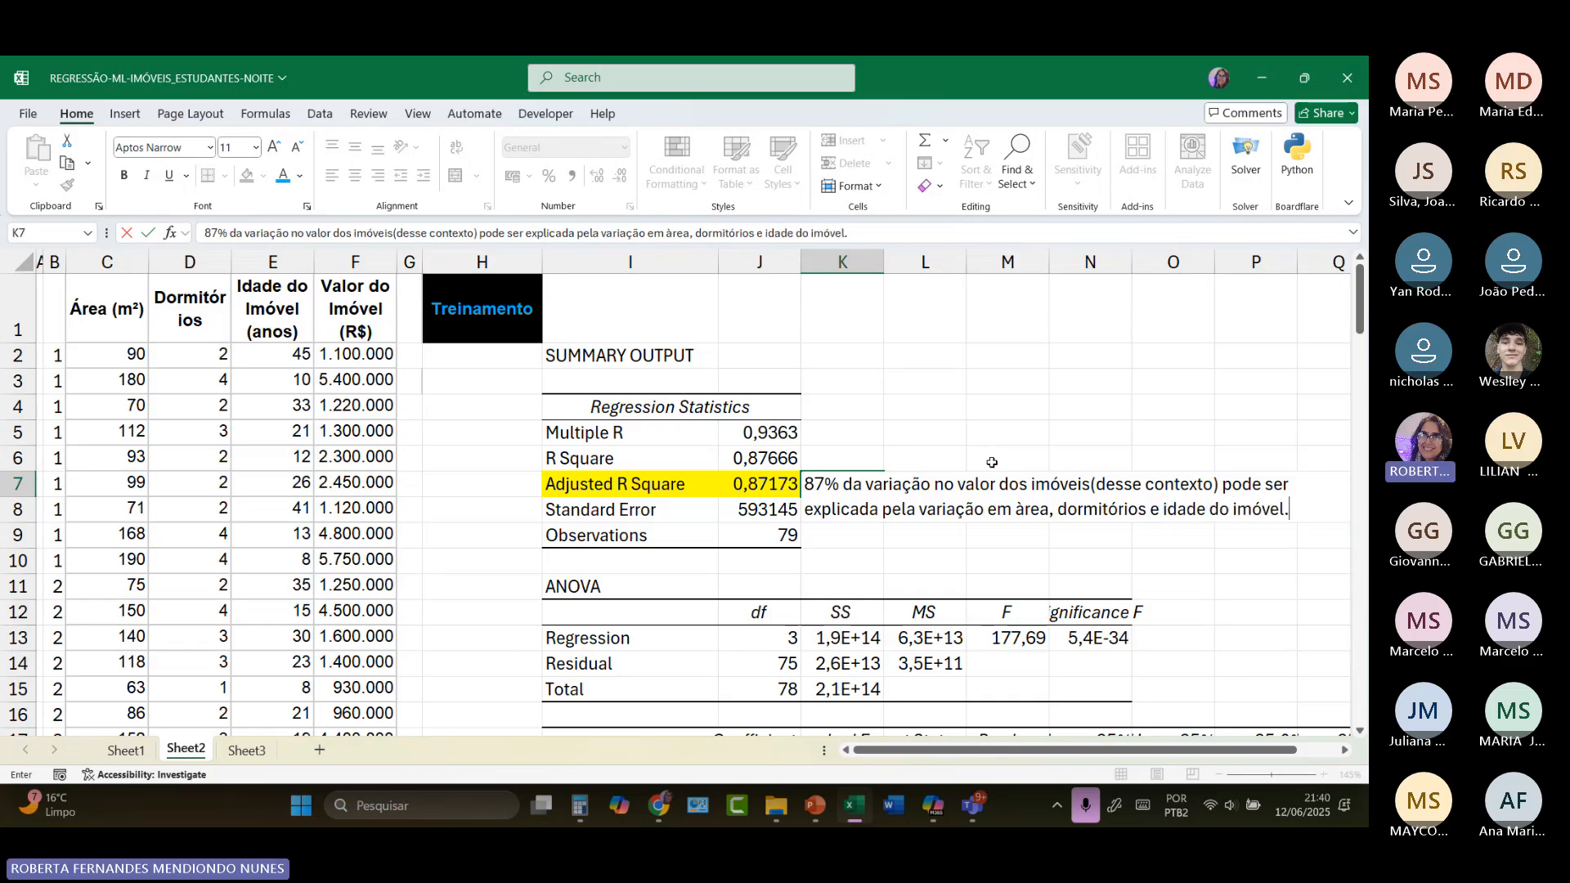
pyautogui.click(869, 543)
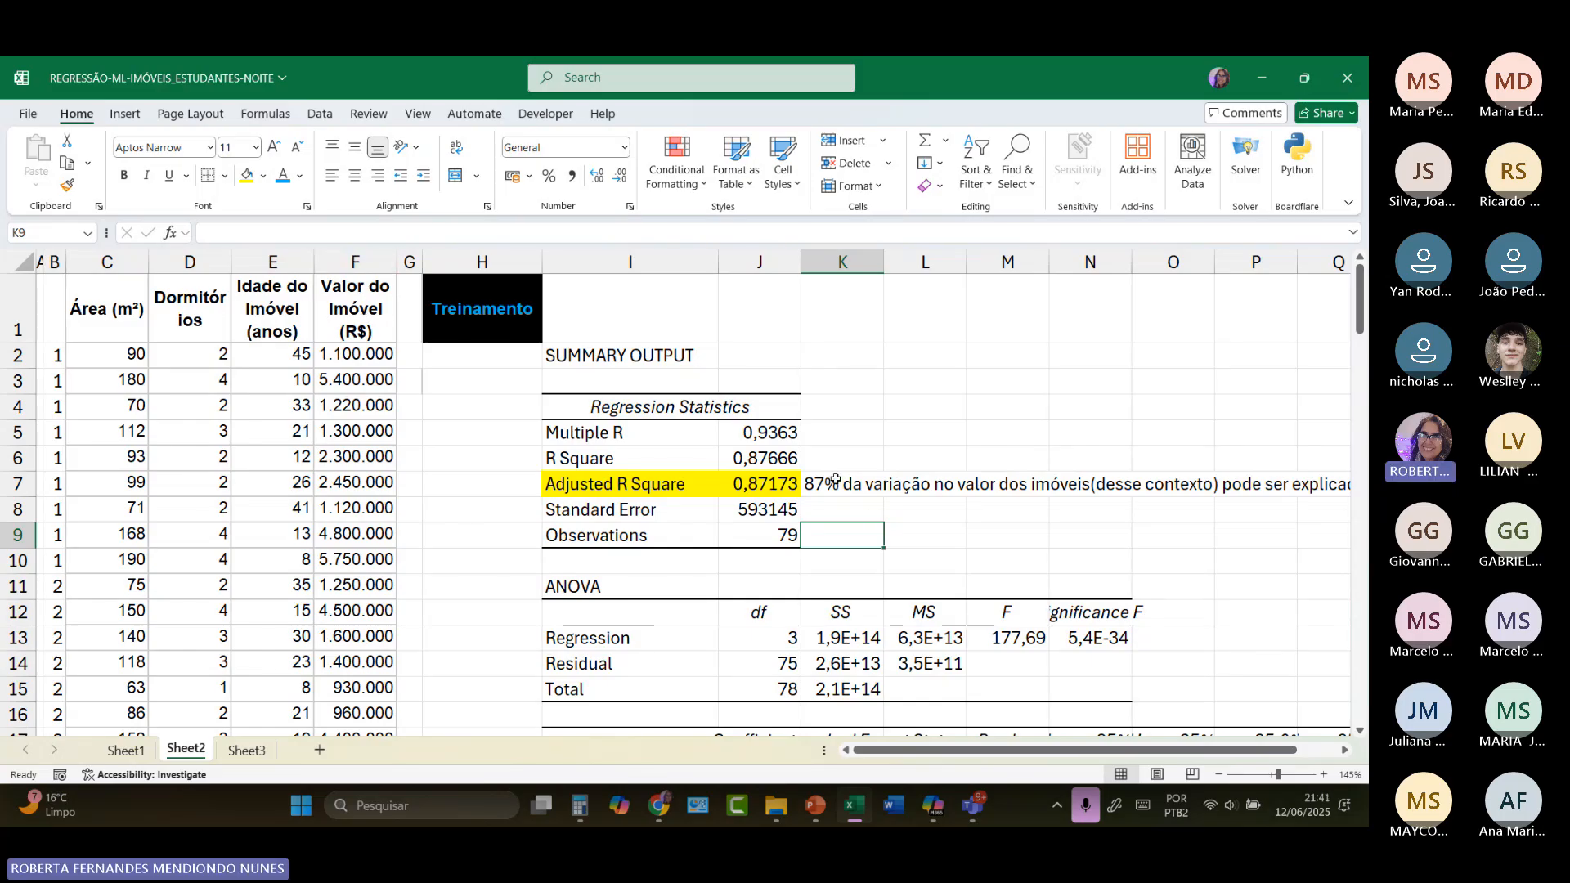
pyautogui.click(835, 481)
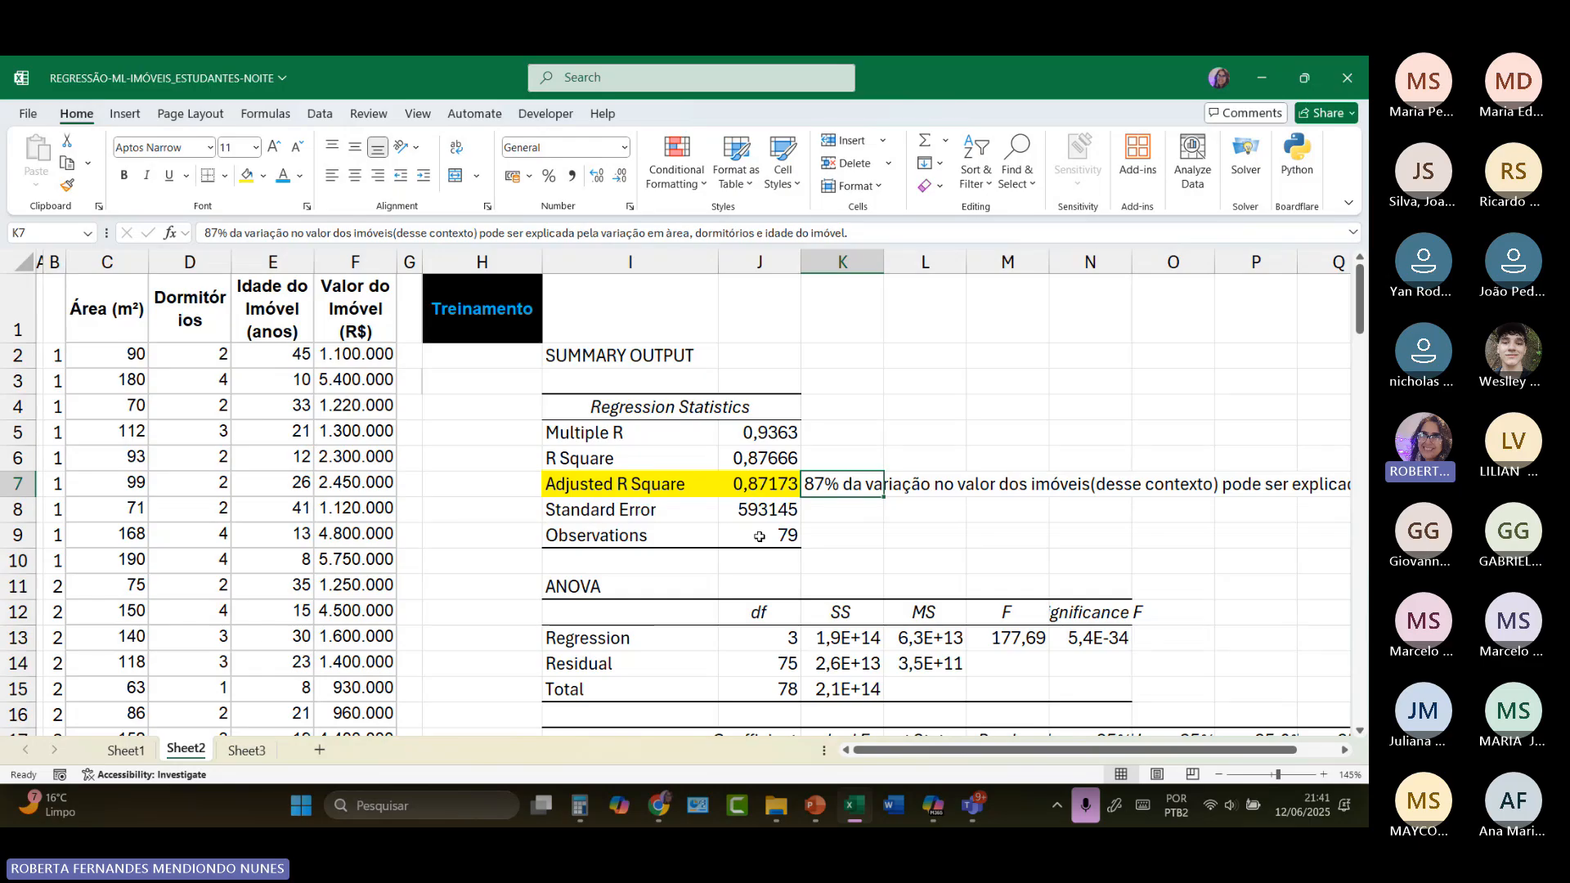
# Step: Widen column N to fit the Significance F header and highlight that label and its value in N12:N13 with a yellow fill
pyautogui.moveTo(1132, 262); pyautogui.dragTo(1203, 274)
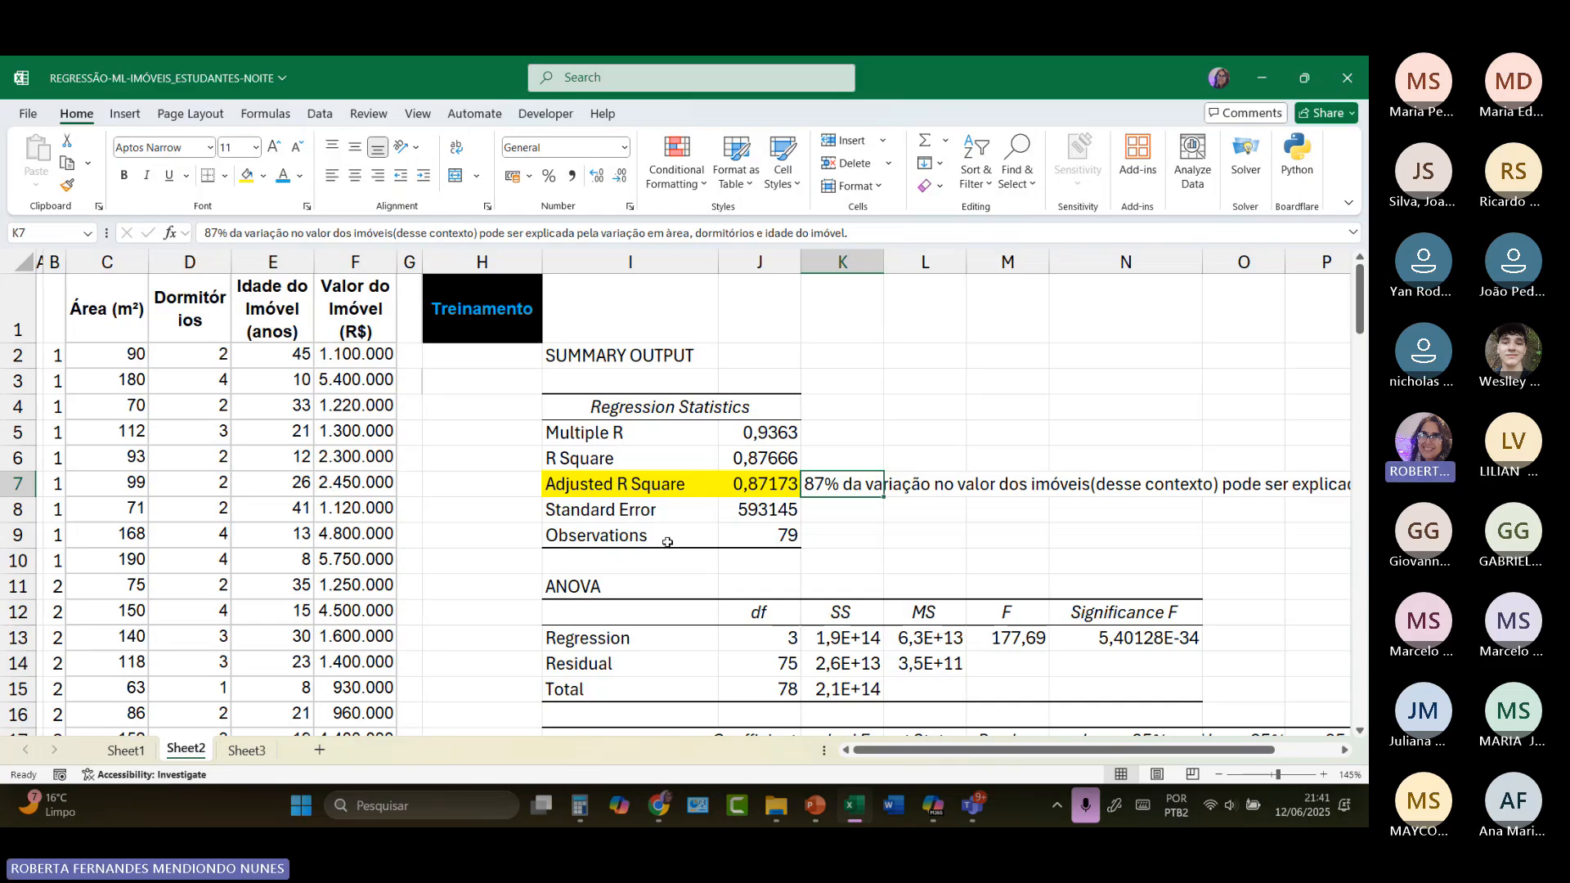
pyautogui.click(1141, 642)
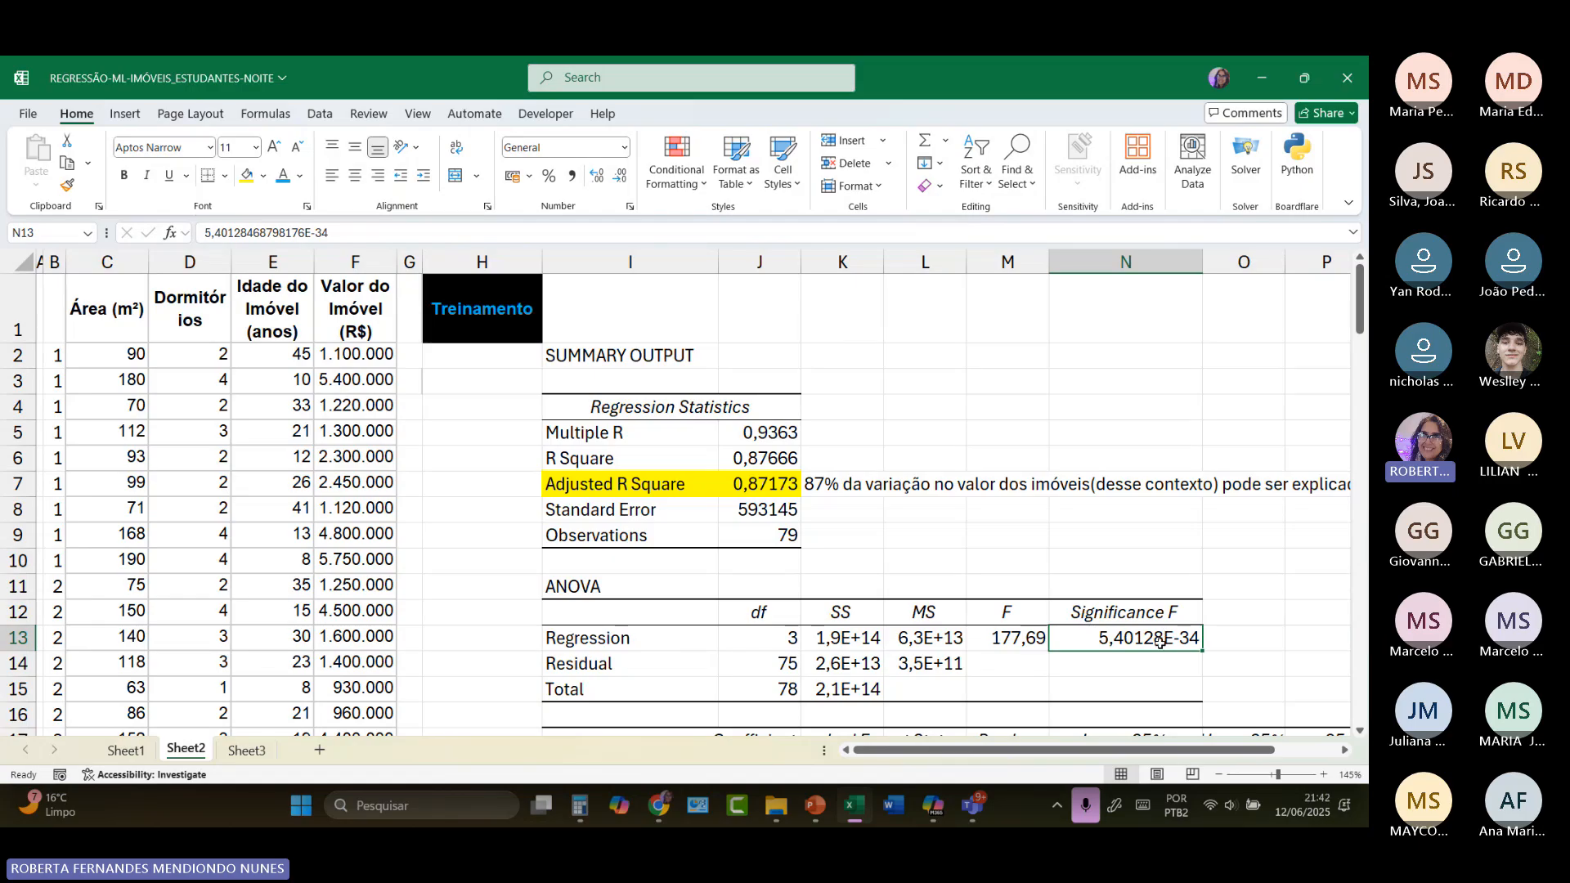
pyautogui.click(1133, 610)
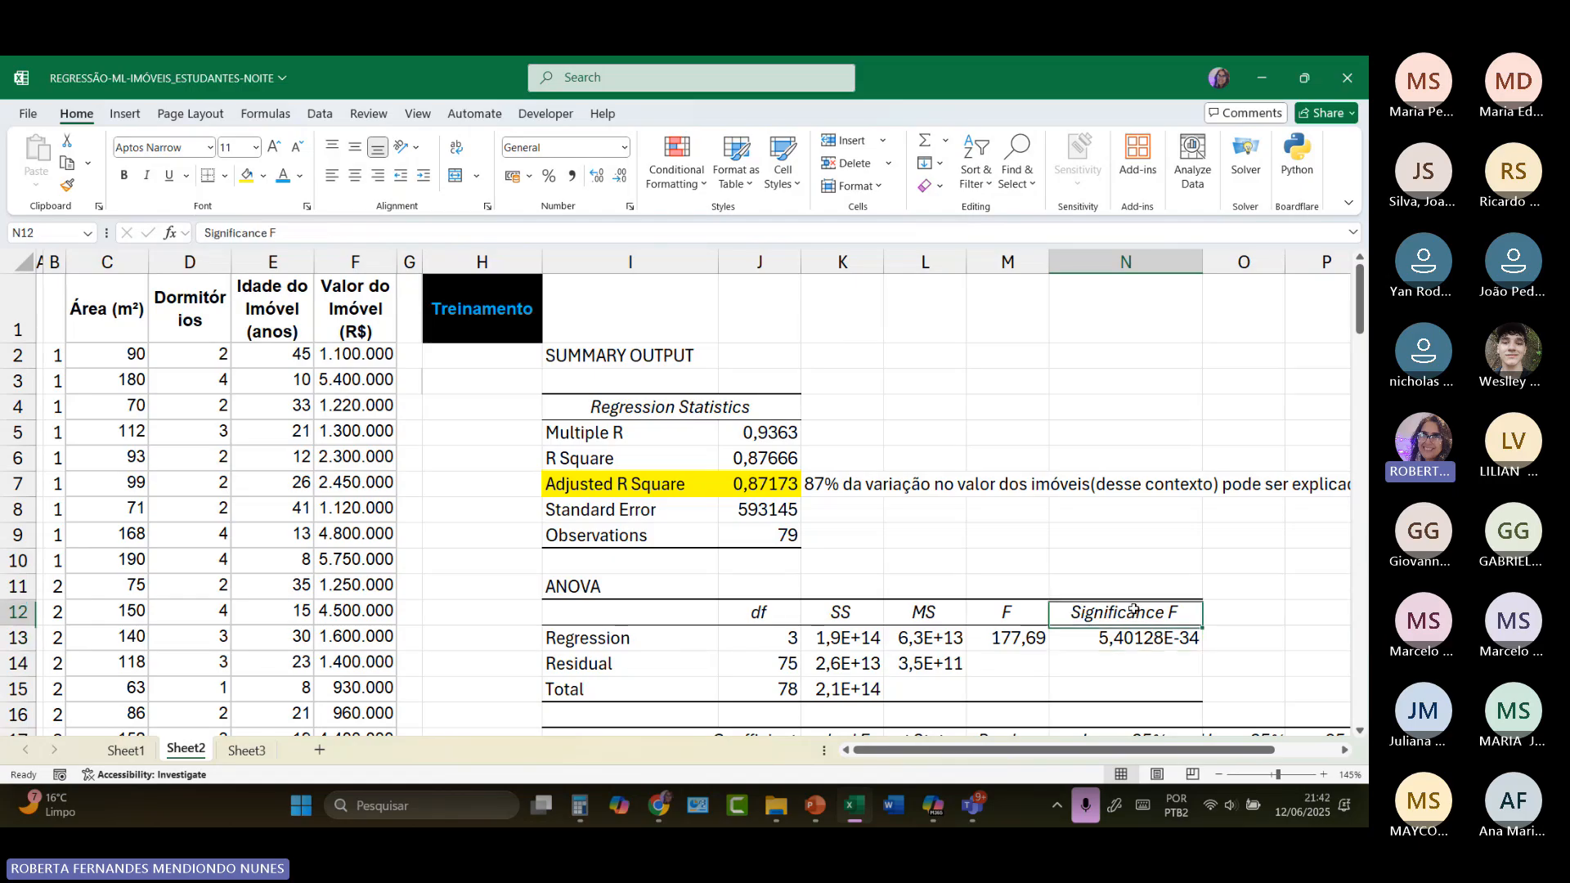
pyautogui.moveTo(1133, 610); pyautogui.dragTo(1132, 638)
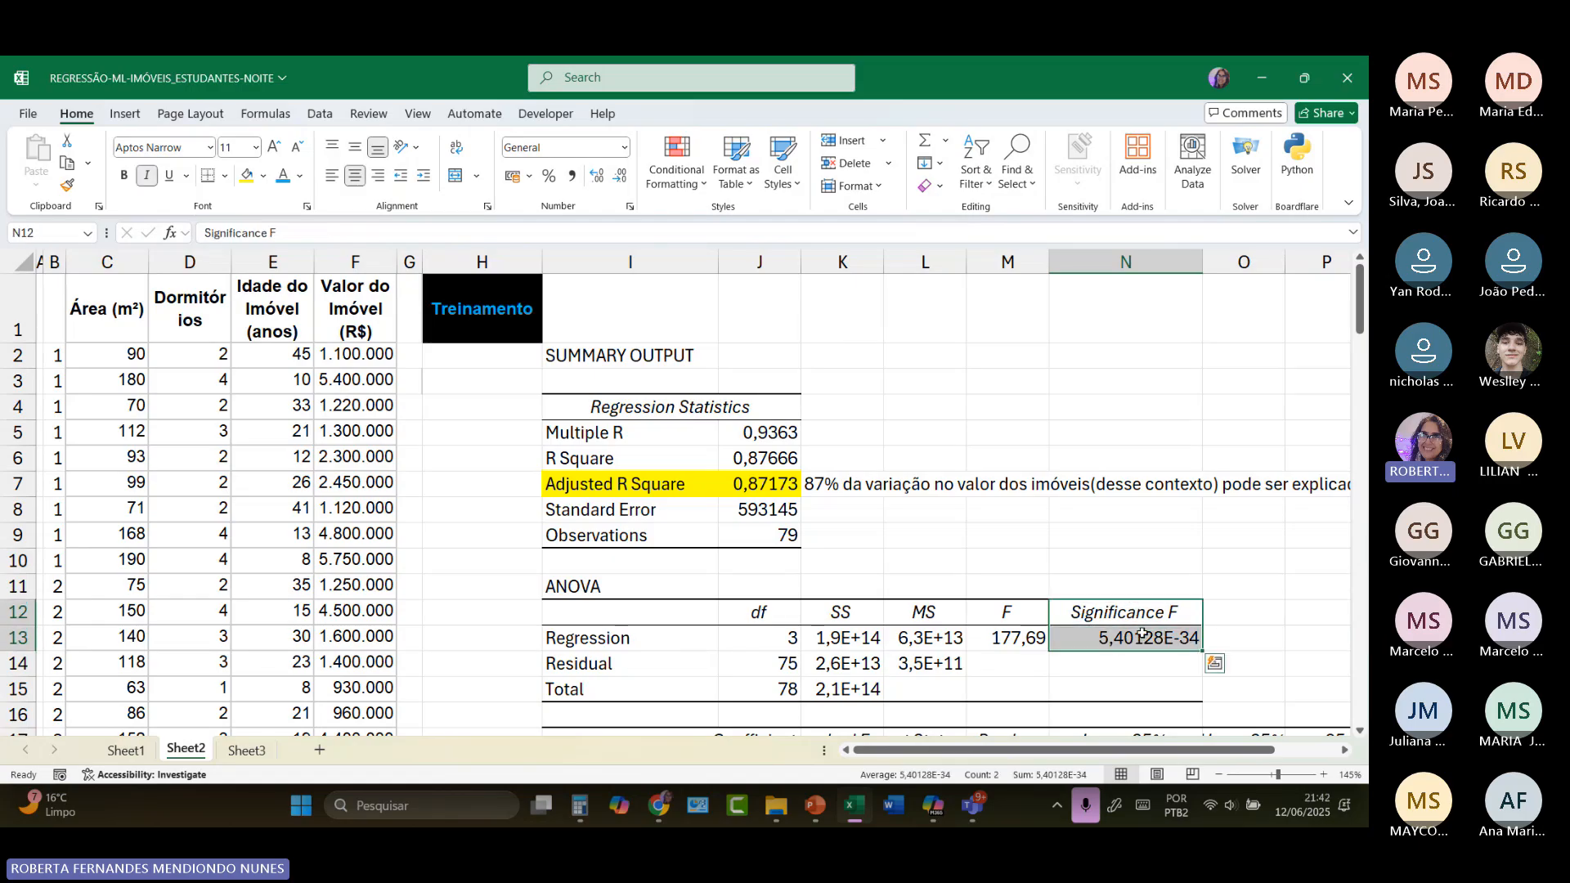
pyautogui.click(249, 179)
# Step: Label the area, bedroom and age coefficient rows as X1, X2 and X3 in H19:H21, and right-align the labels
pyautogui.scroll(-3, 895, 603)
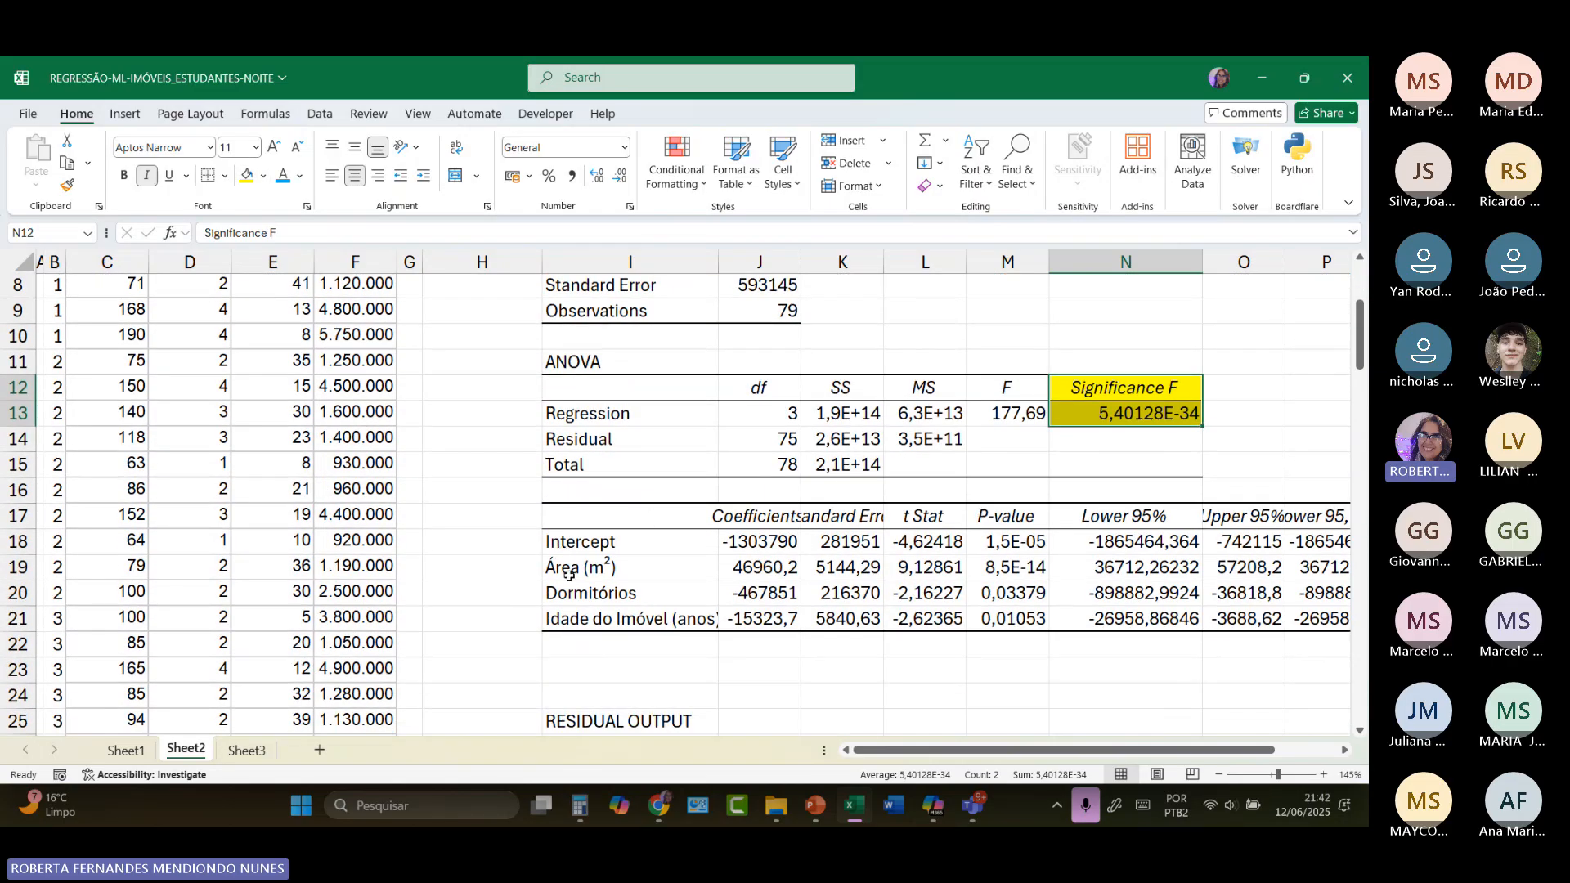
pyautogui.click(528, 572)
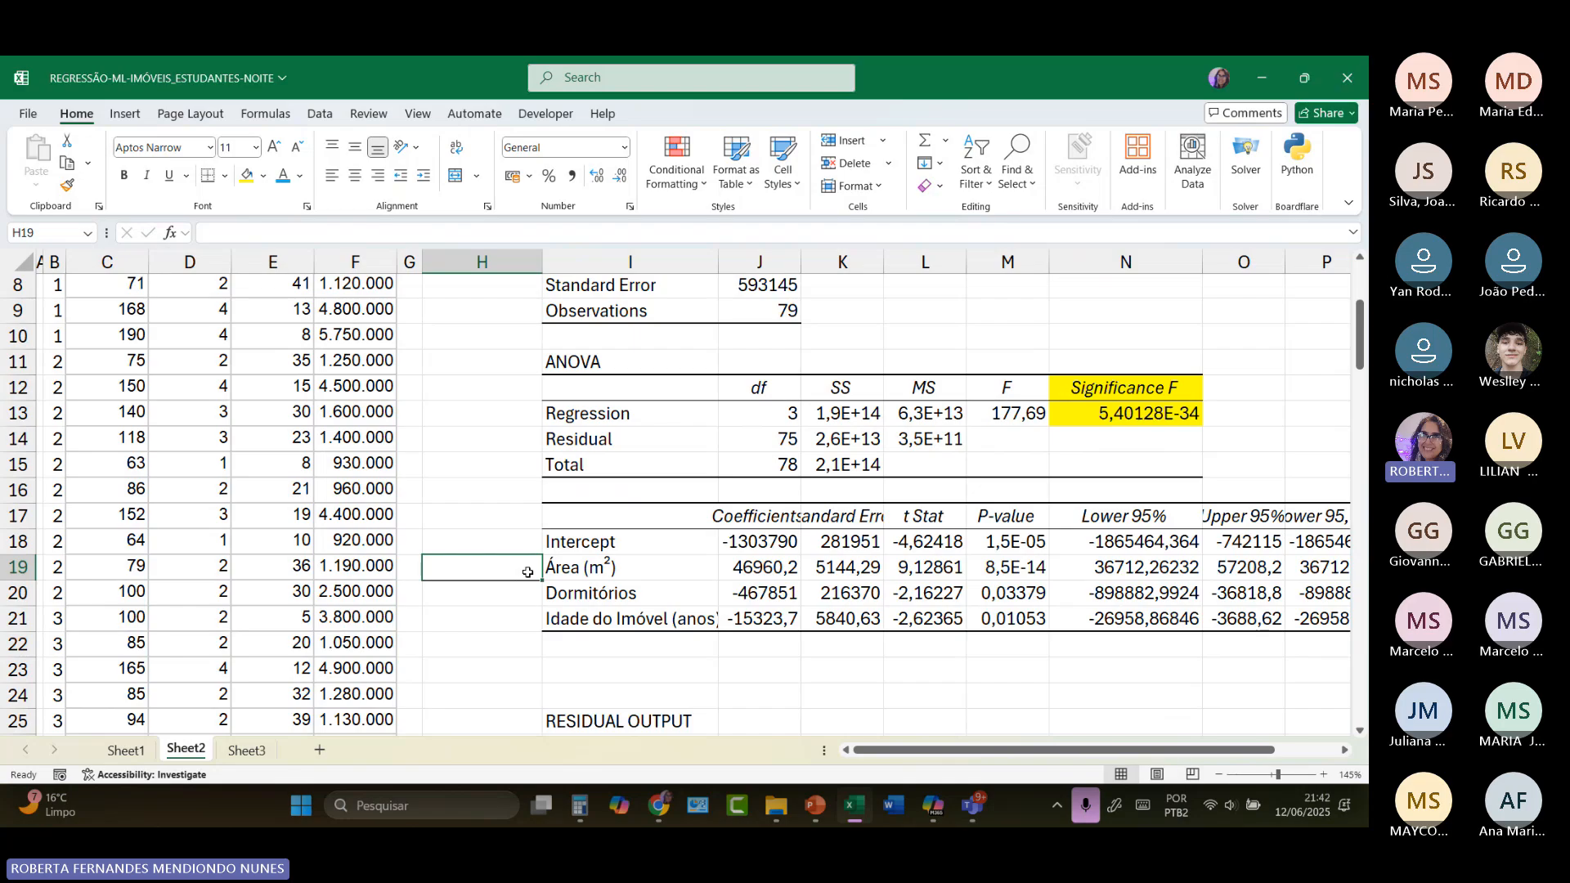
pyautogui.write('X1')
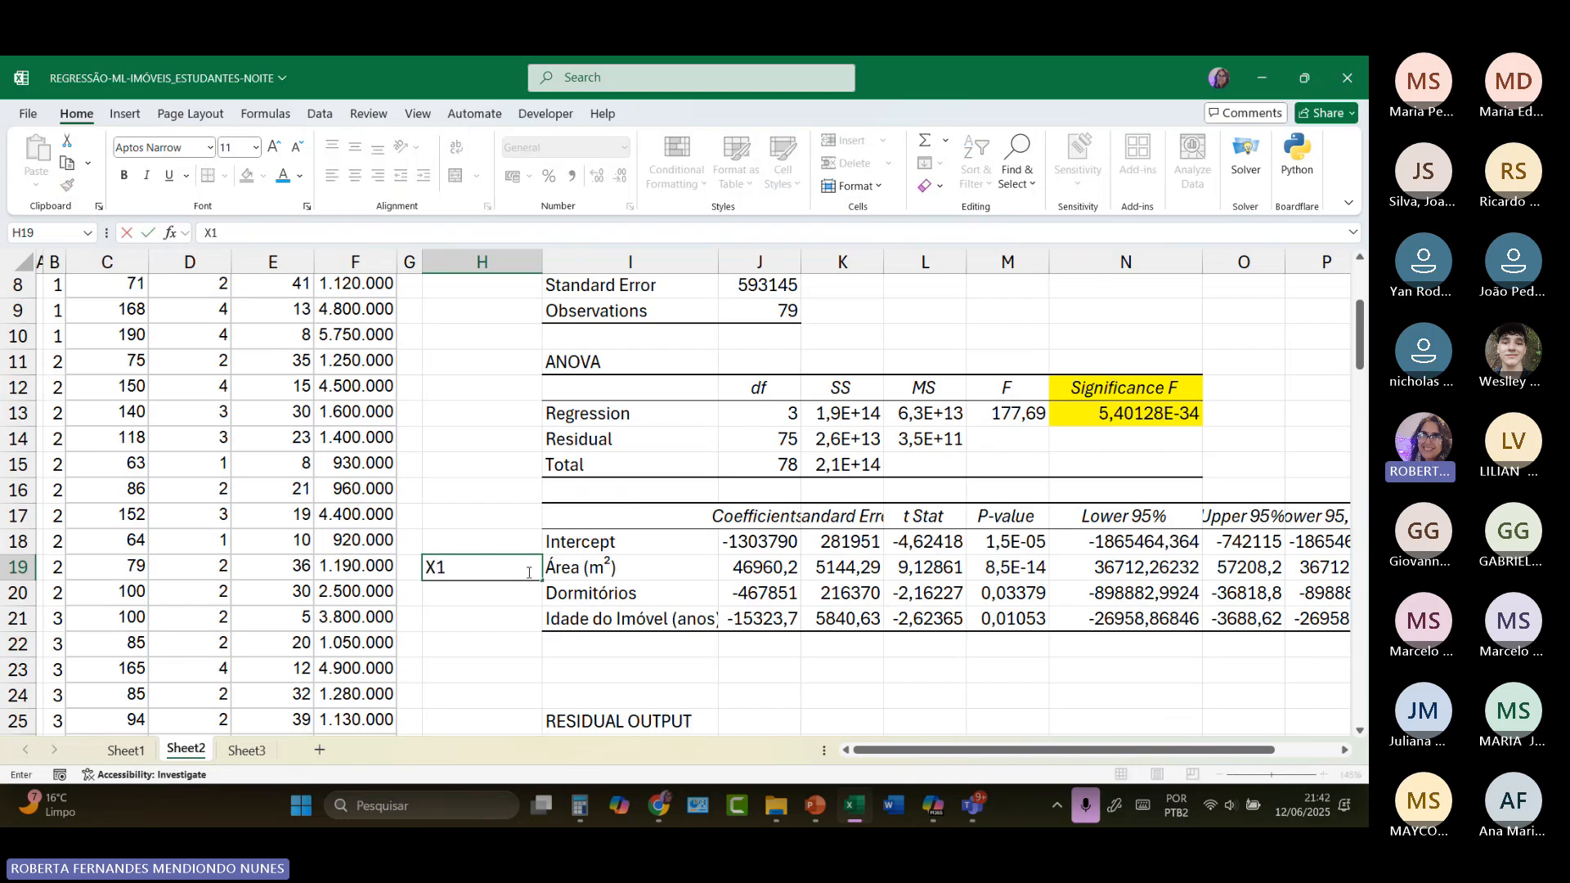
pyautogui.press('Return')
pyautogui.write('X1')
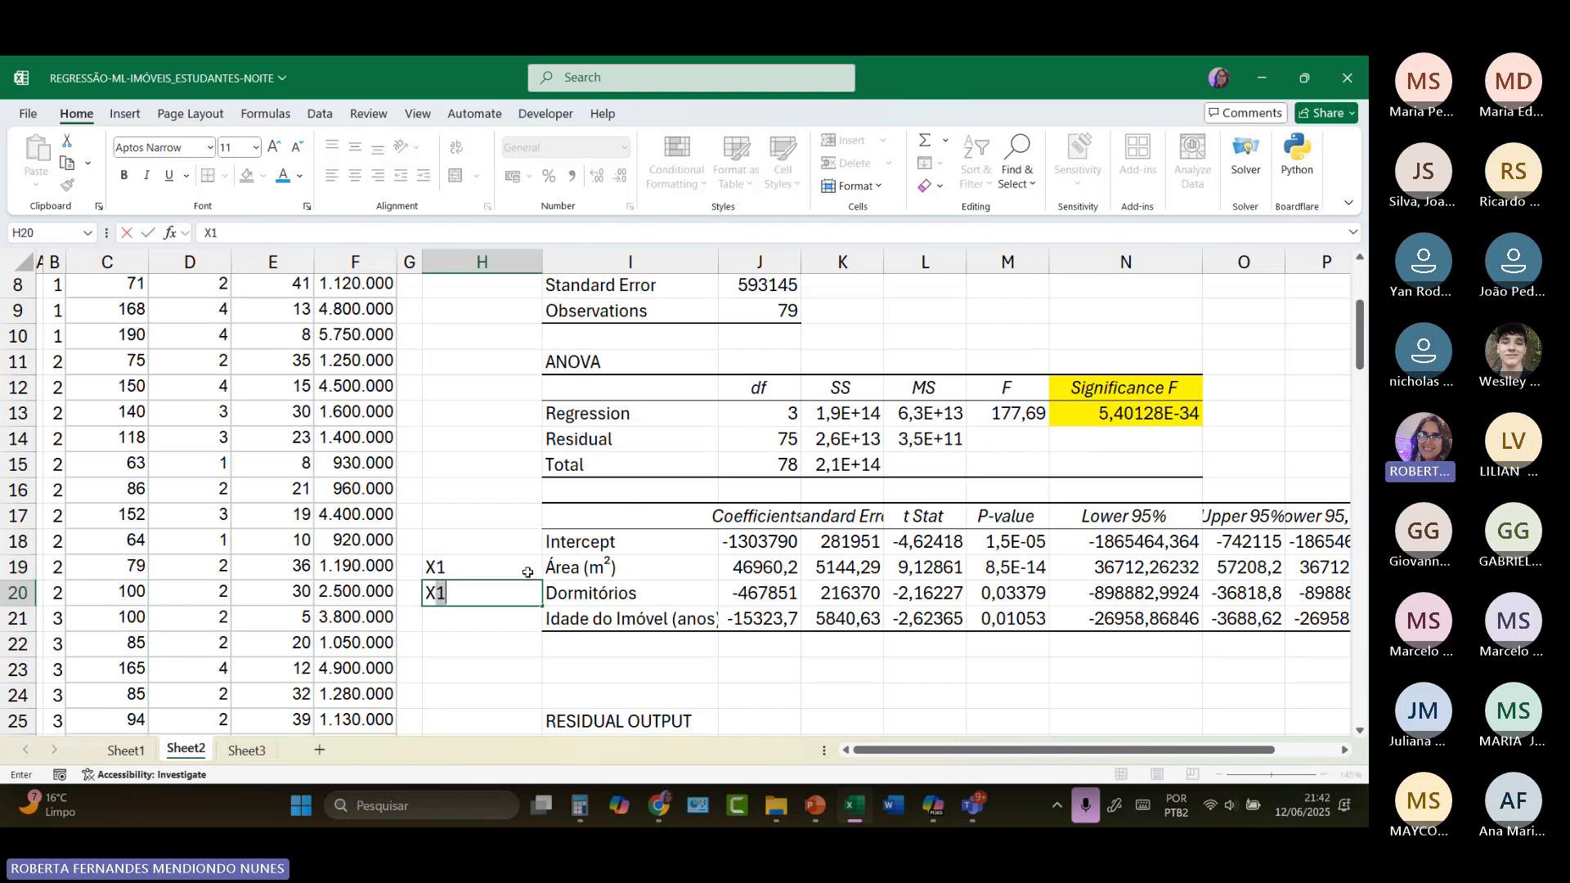
pyautogui.write('2')
pyautogui.press('Return')
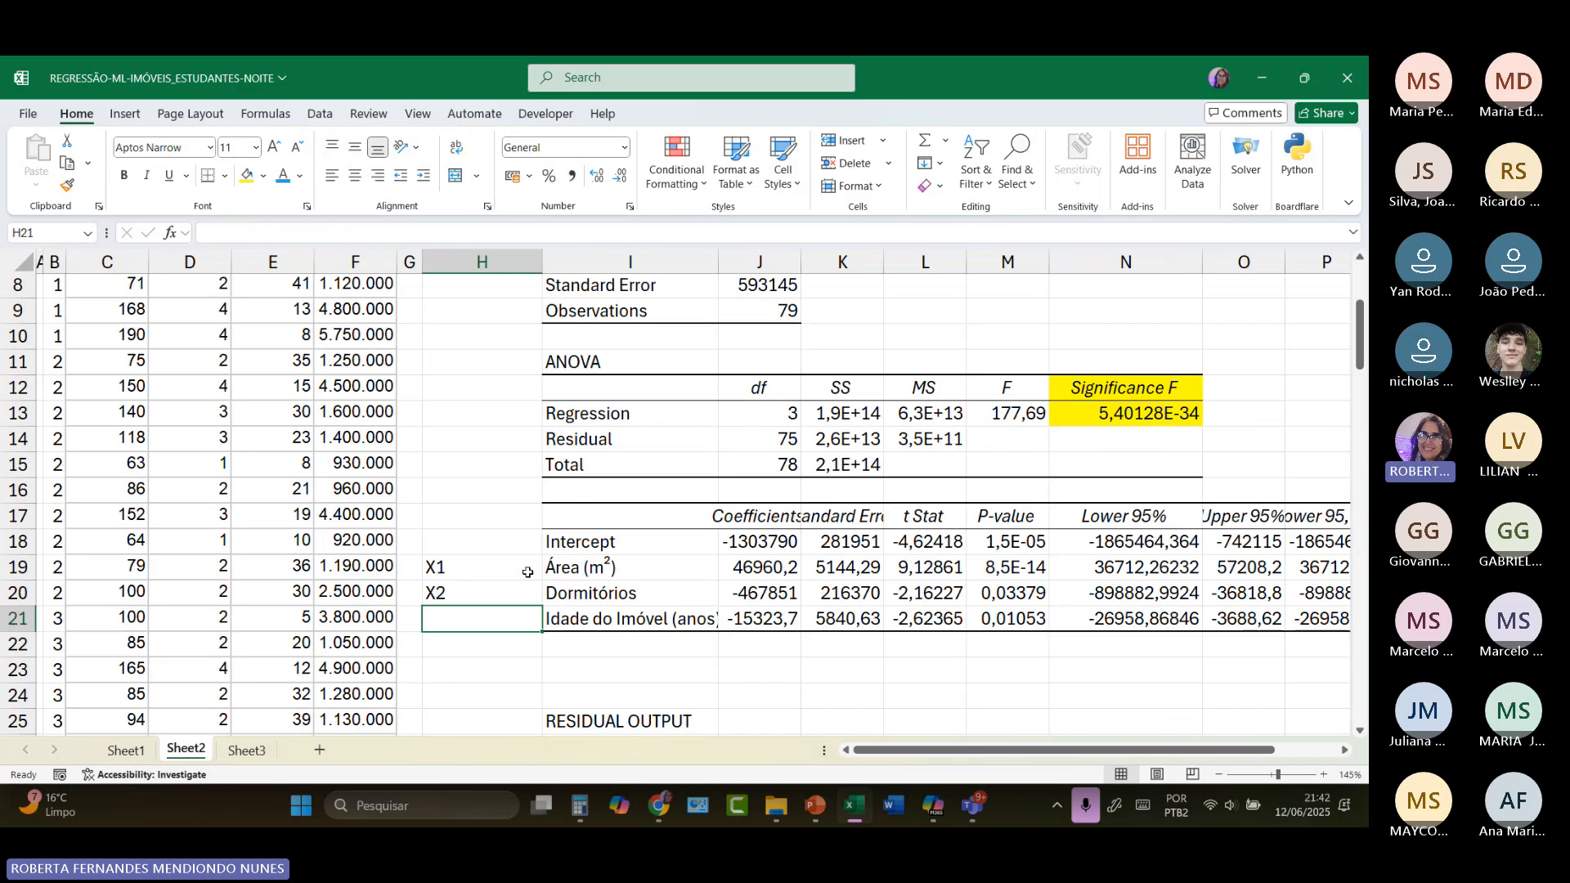
pyautogui.write('X3')
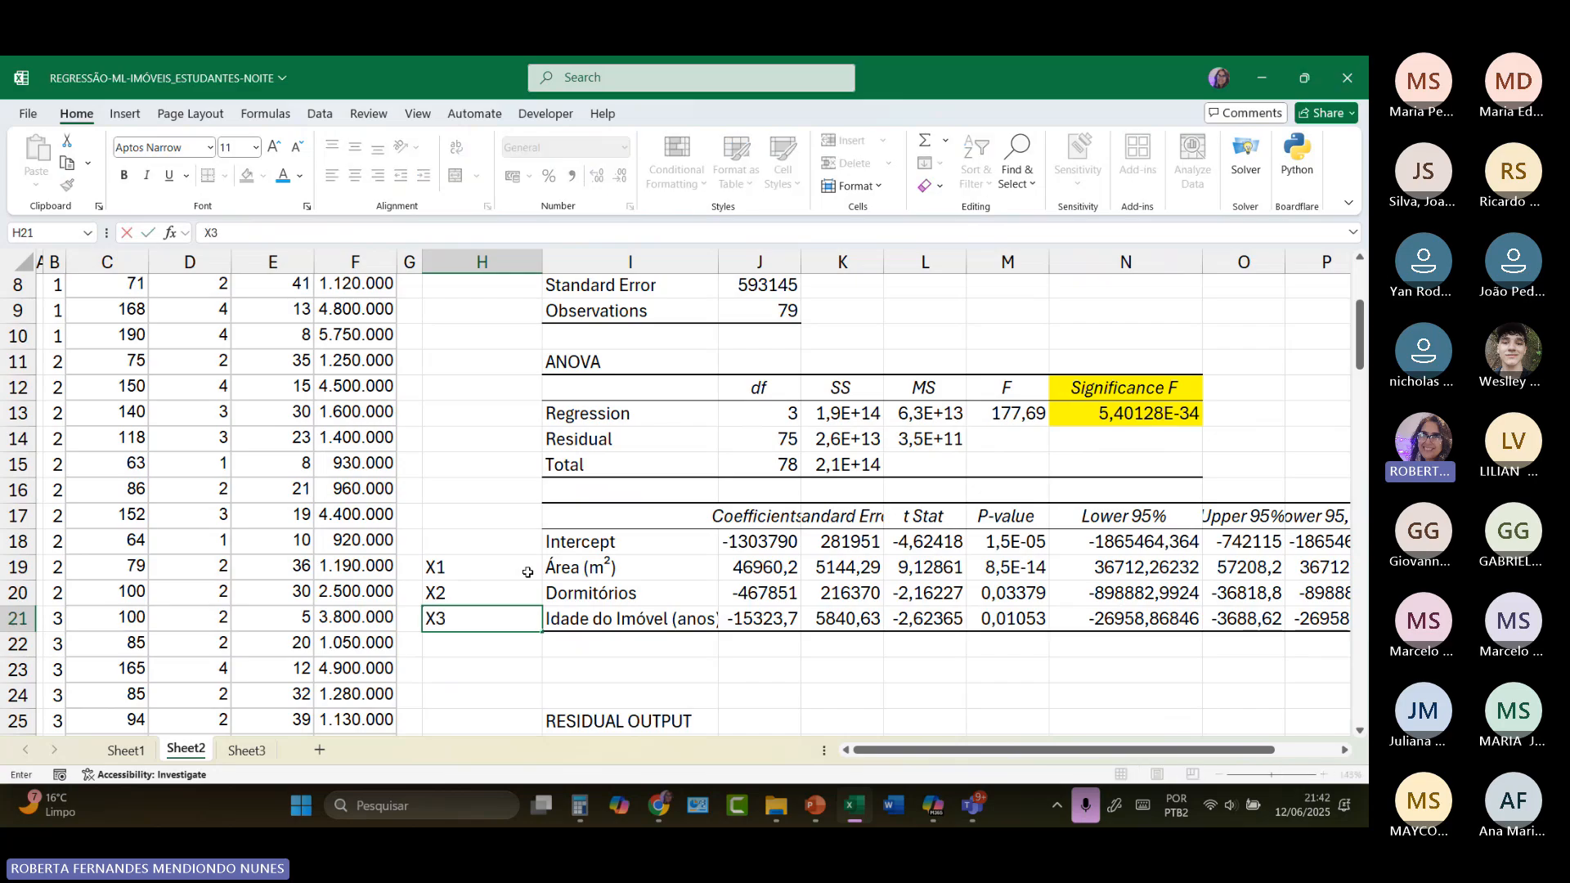
pyautogui.moveTo(528, 572); pyautogui.dragTo(520, 615)
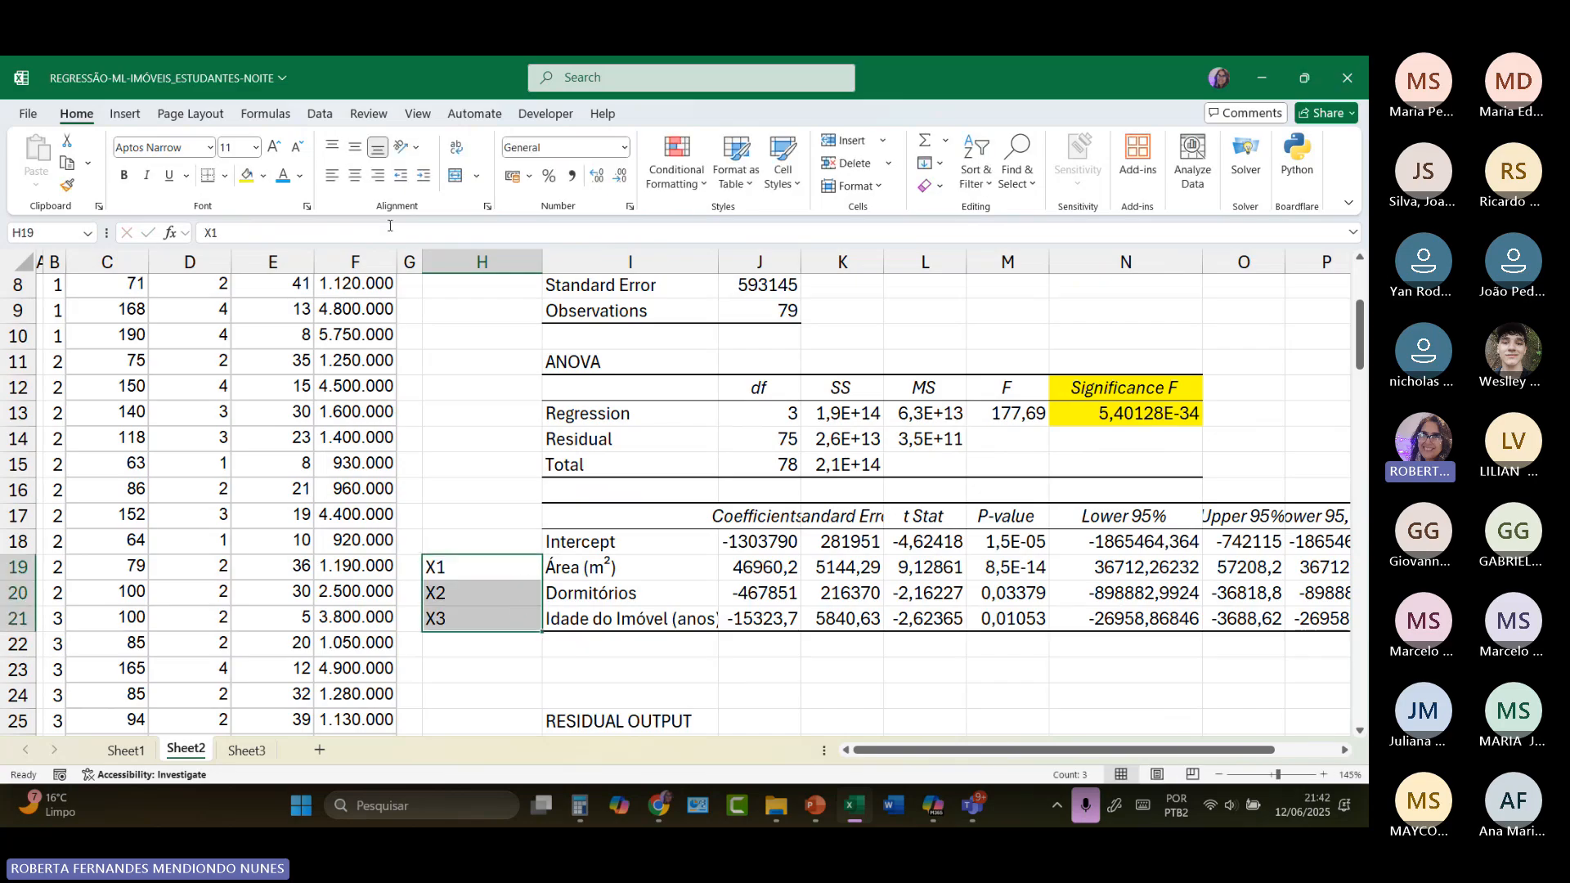
pyautogui.click(378, 175)
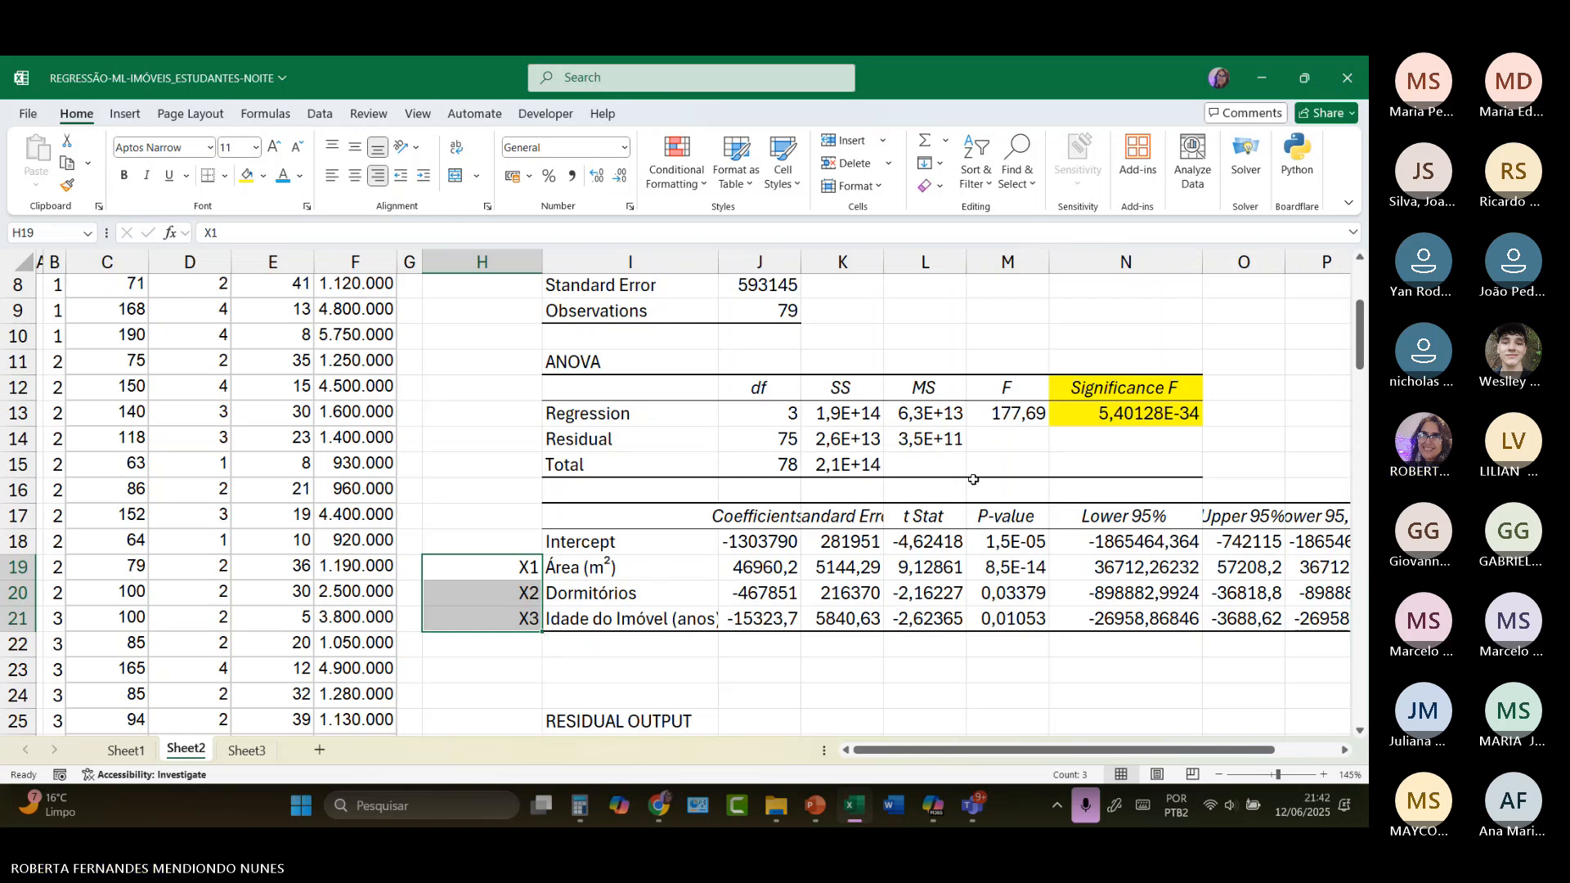
# Step: Widen column M to show more digits of the coefficients' P-values in M18:M21
pyautogui.scroll(2, 1078, 468)
pyautogui.scroll(-2, 1077, 468)
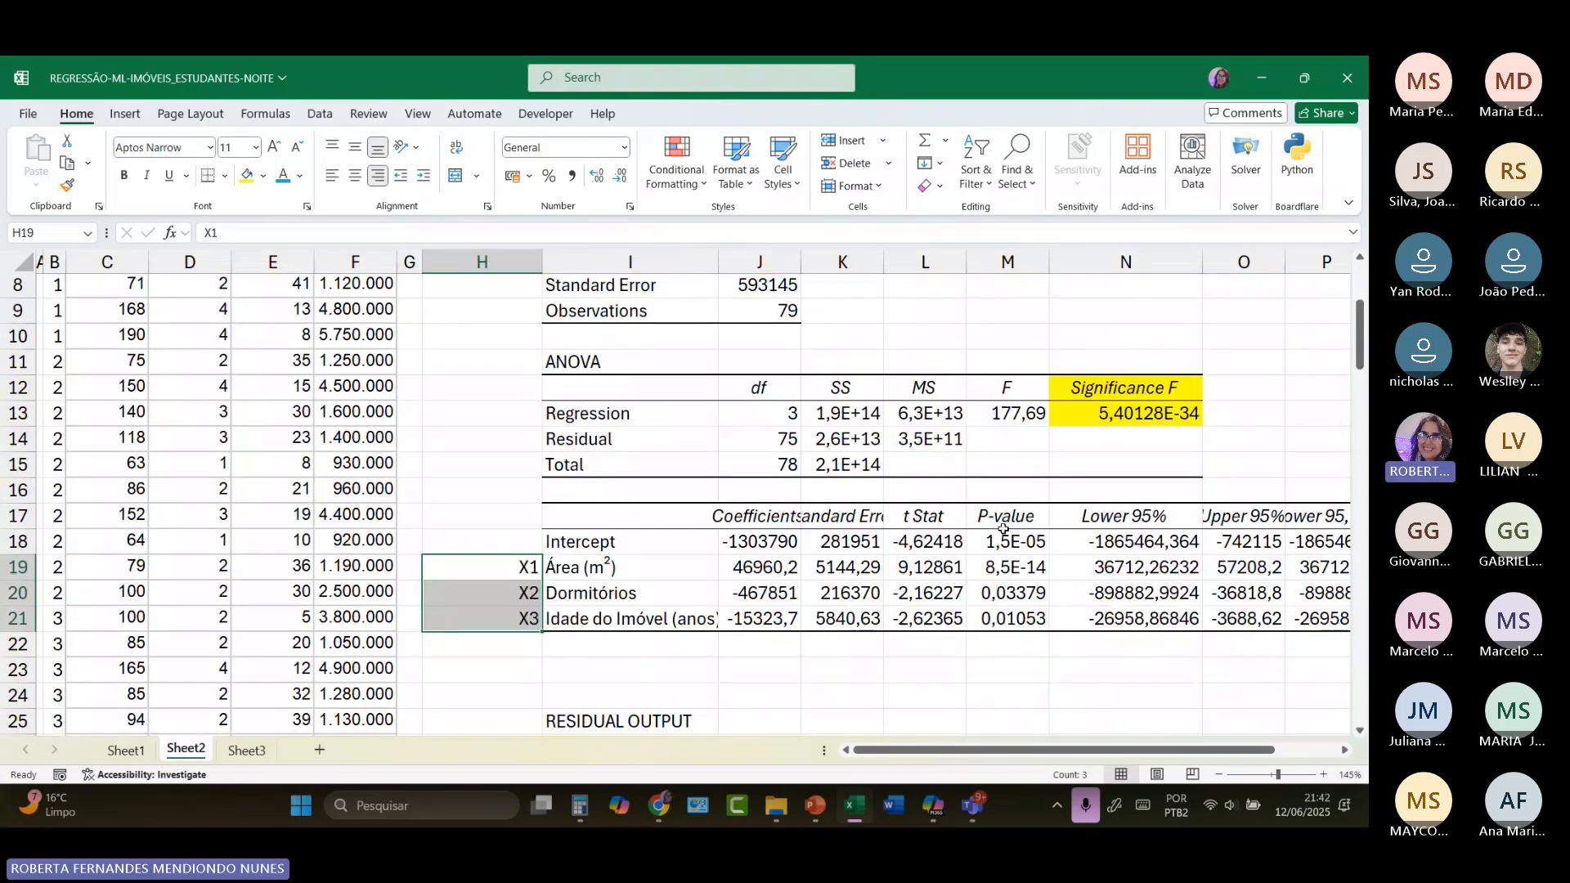
pyautogui.moveTo(1011, 541); pyautogui.dragTo(1011, 619)
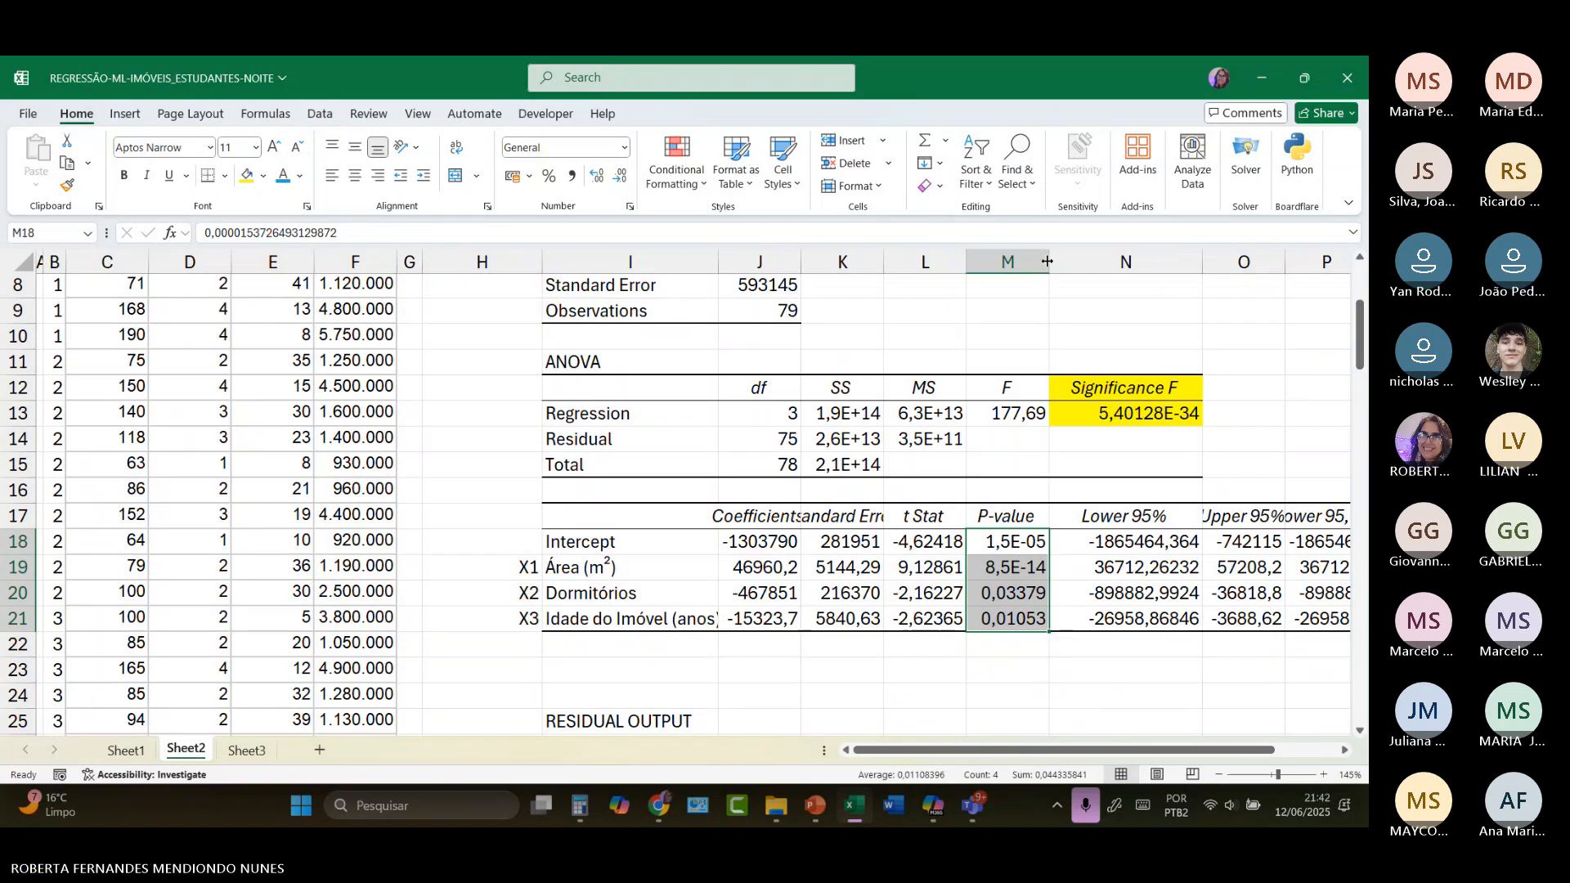
pyautogui.moveTo(1050, 267); pyautogui.dragTo(1081, 267)
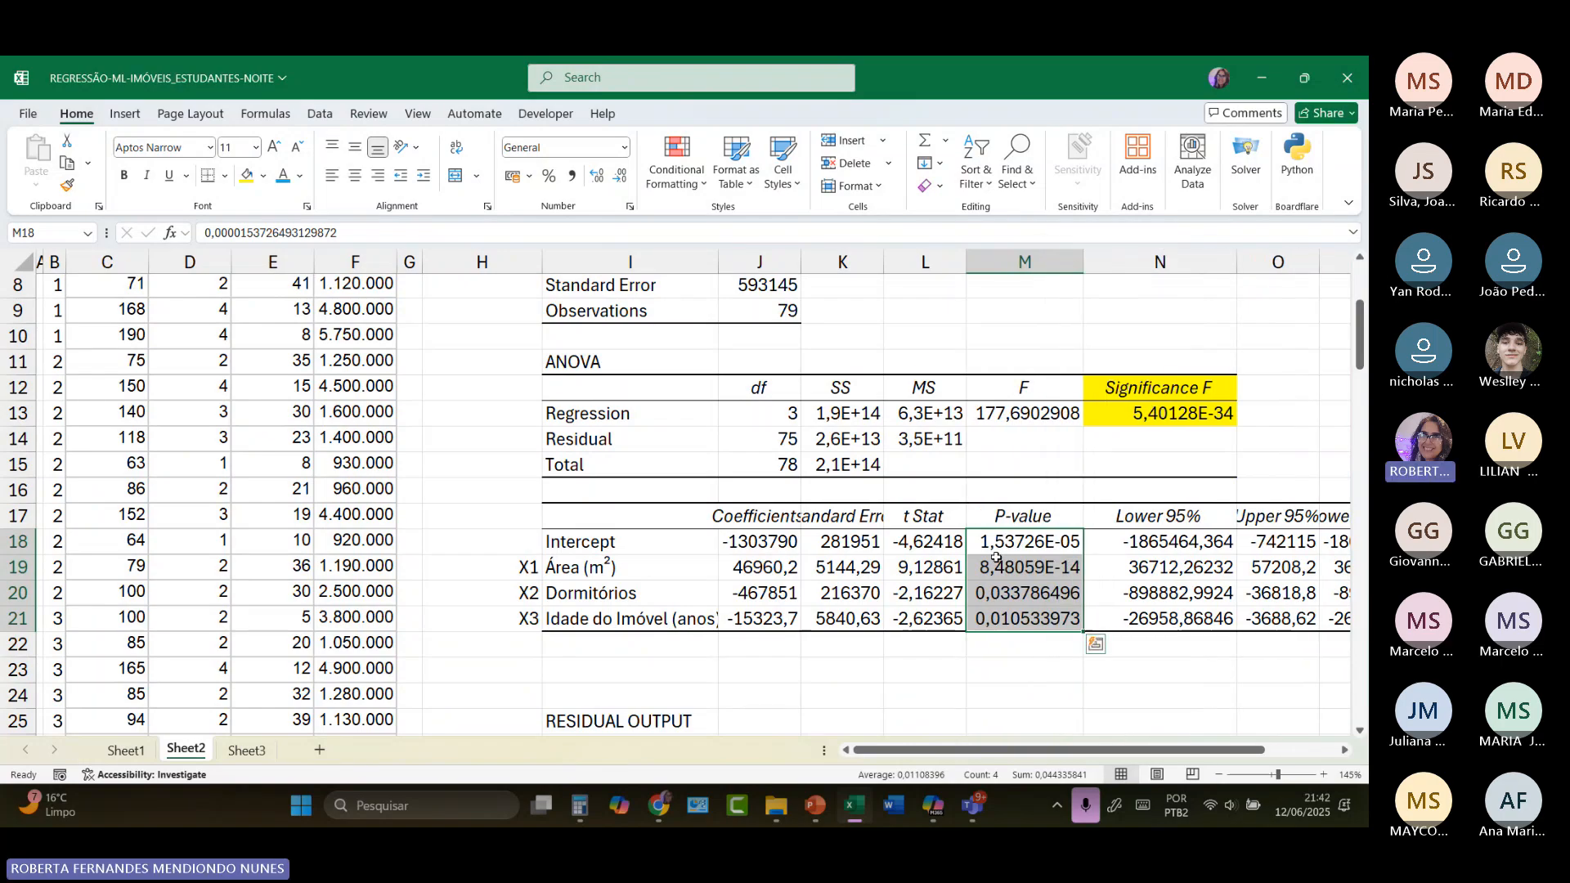
pyautogui.click(1074, 546)
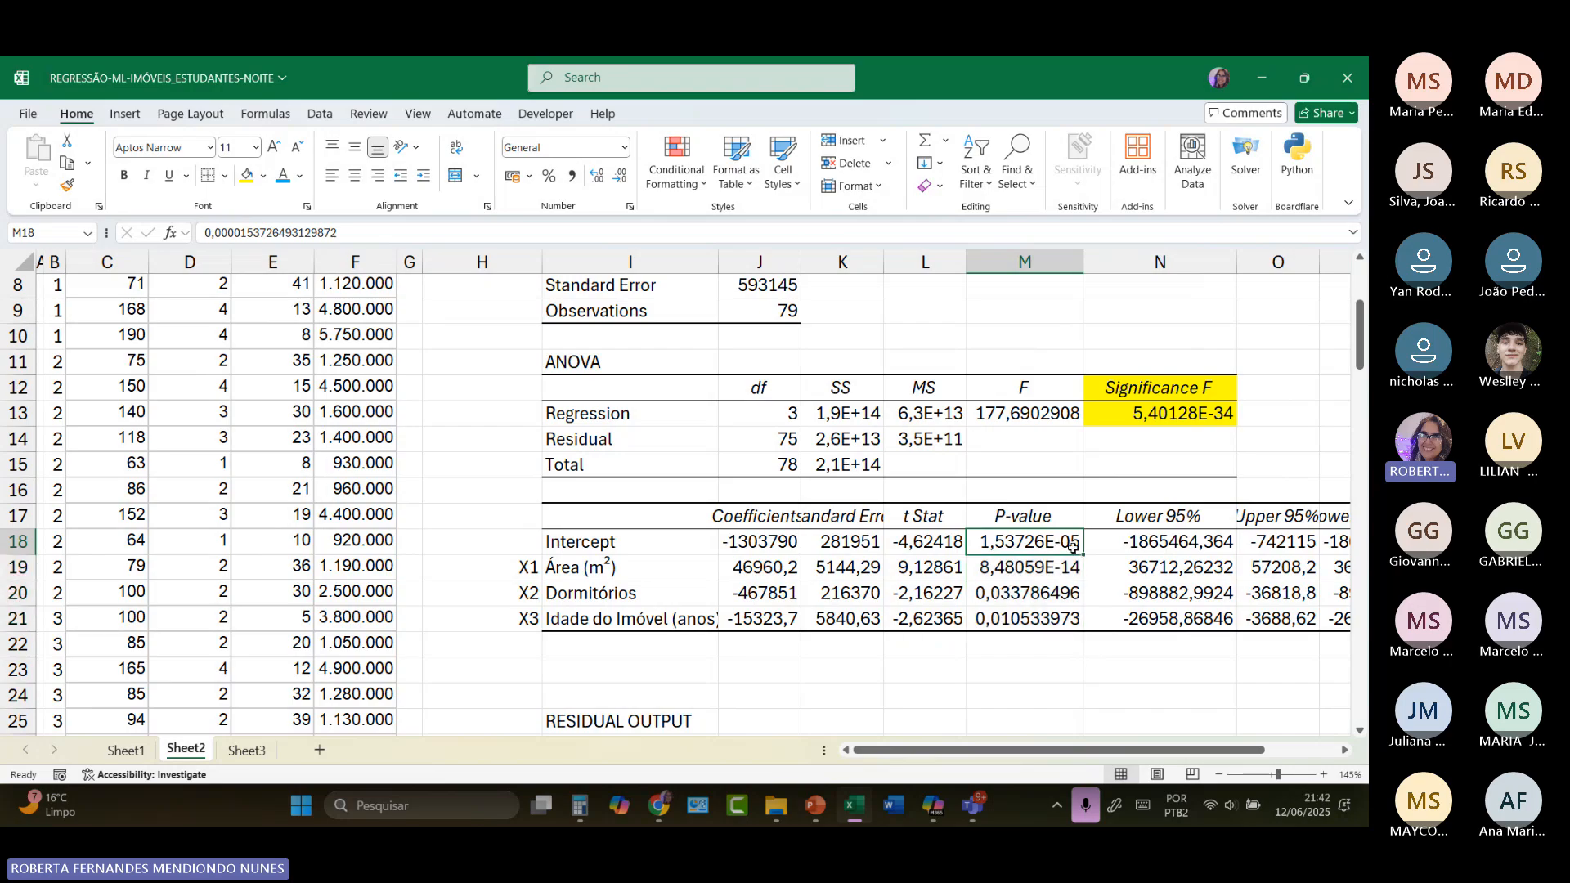
pyautogui.click(998, 669)
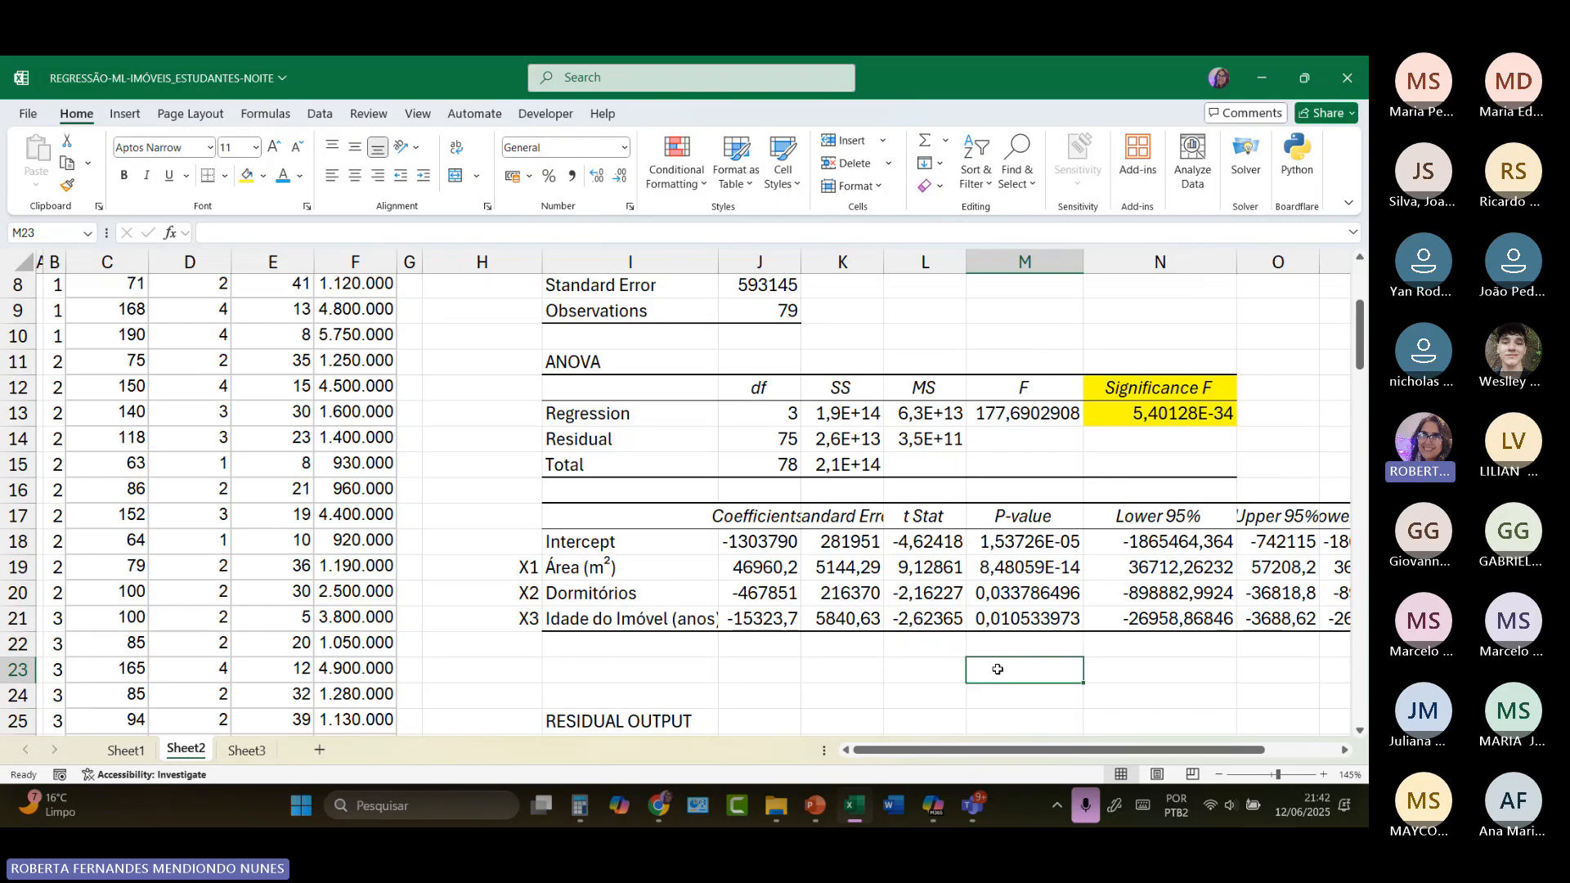
# Step: Enter the significance criterion "Valor -p < 0,05" in M23, below the P-value column
pyautogui.write('Valor')
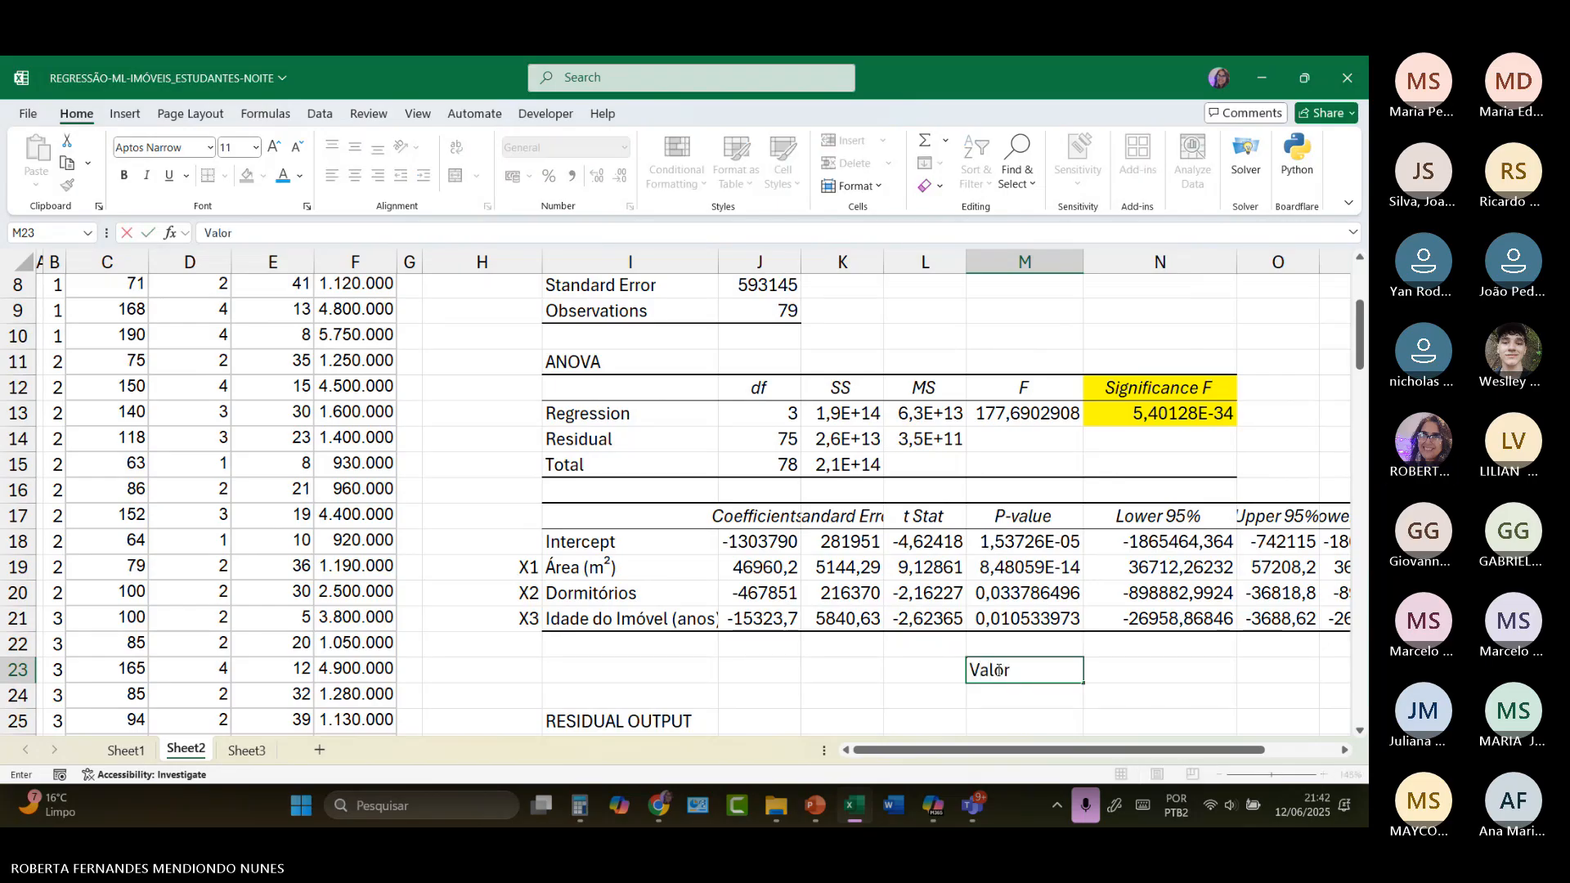
pyautogui.write(' -p < 0,05')
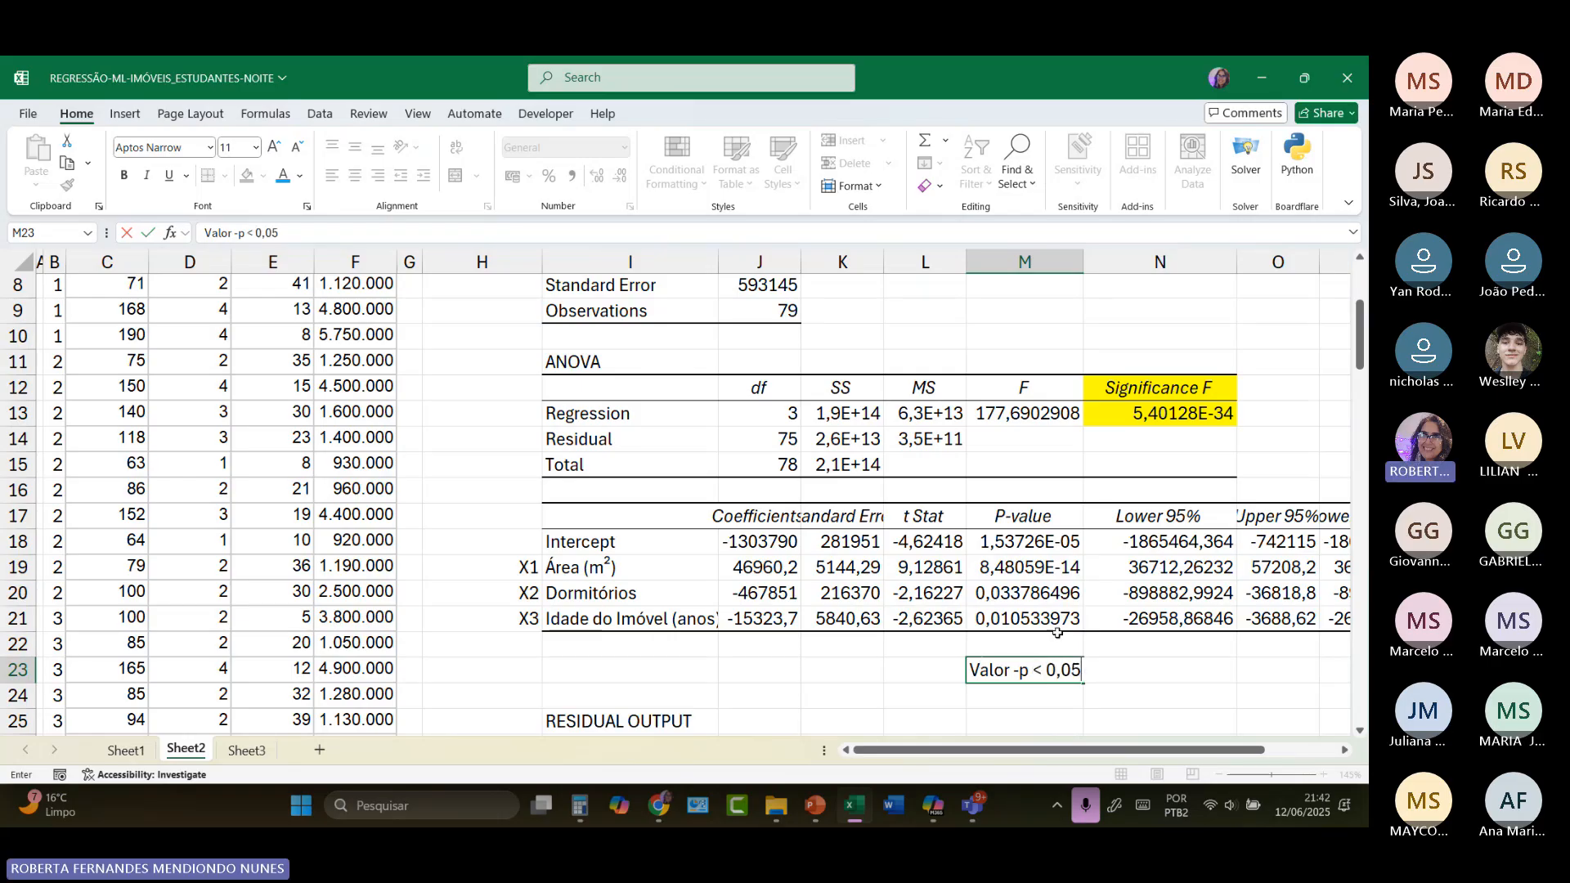
pyautogui.click(1053, 542)
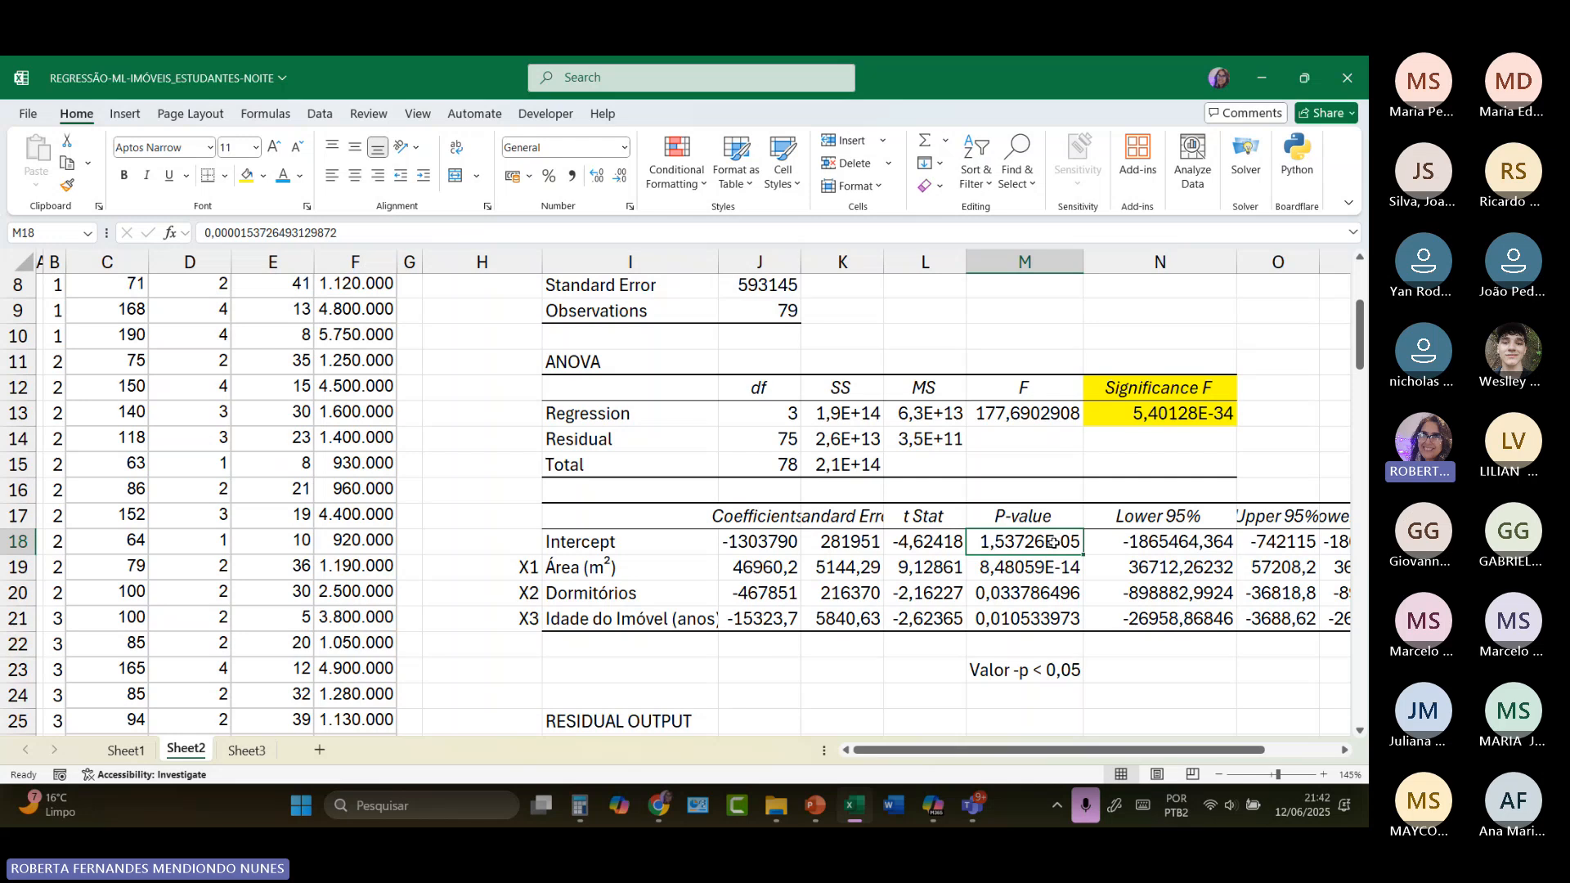
# Step: Review the P-values of the model terms and highlight M18:M21 with a yellow fill
pyautogui.click(1054, 567)
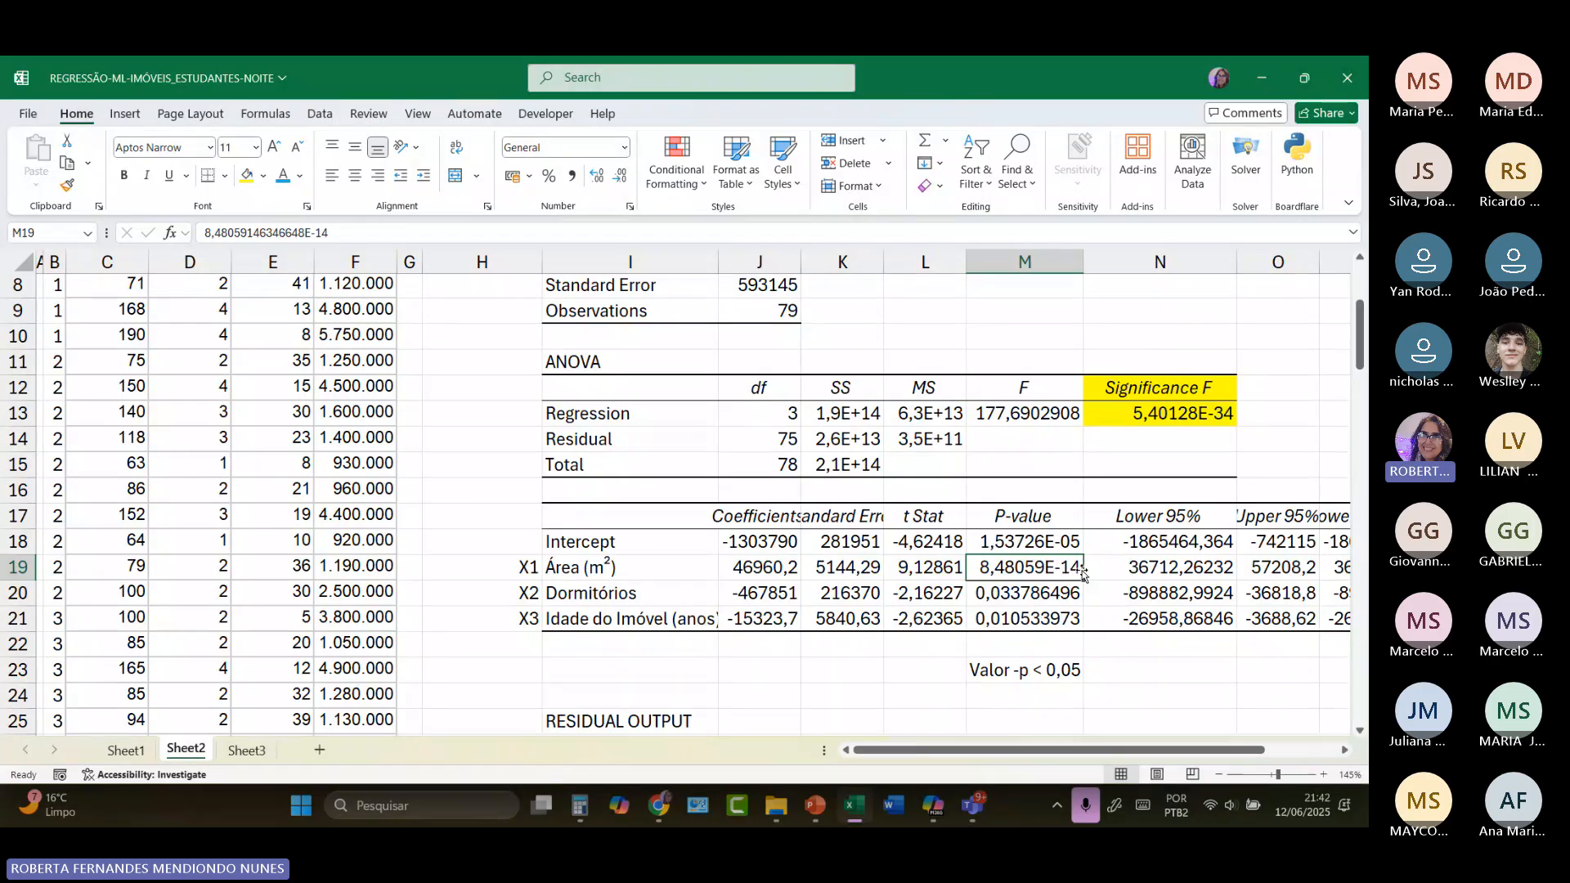
pyautogui.click(995, 601)
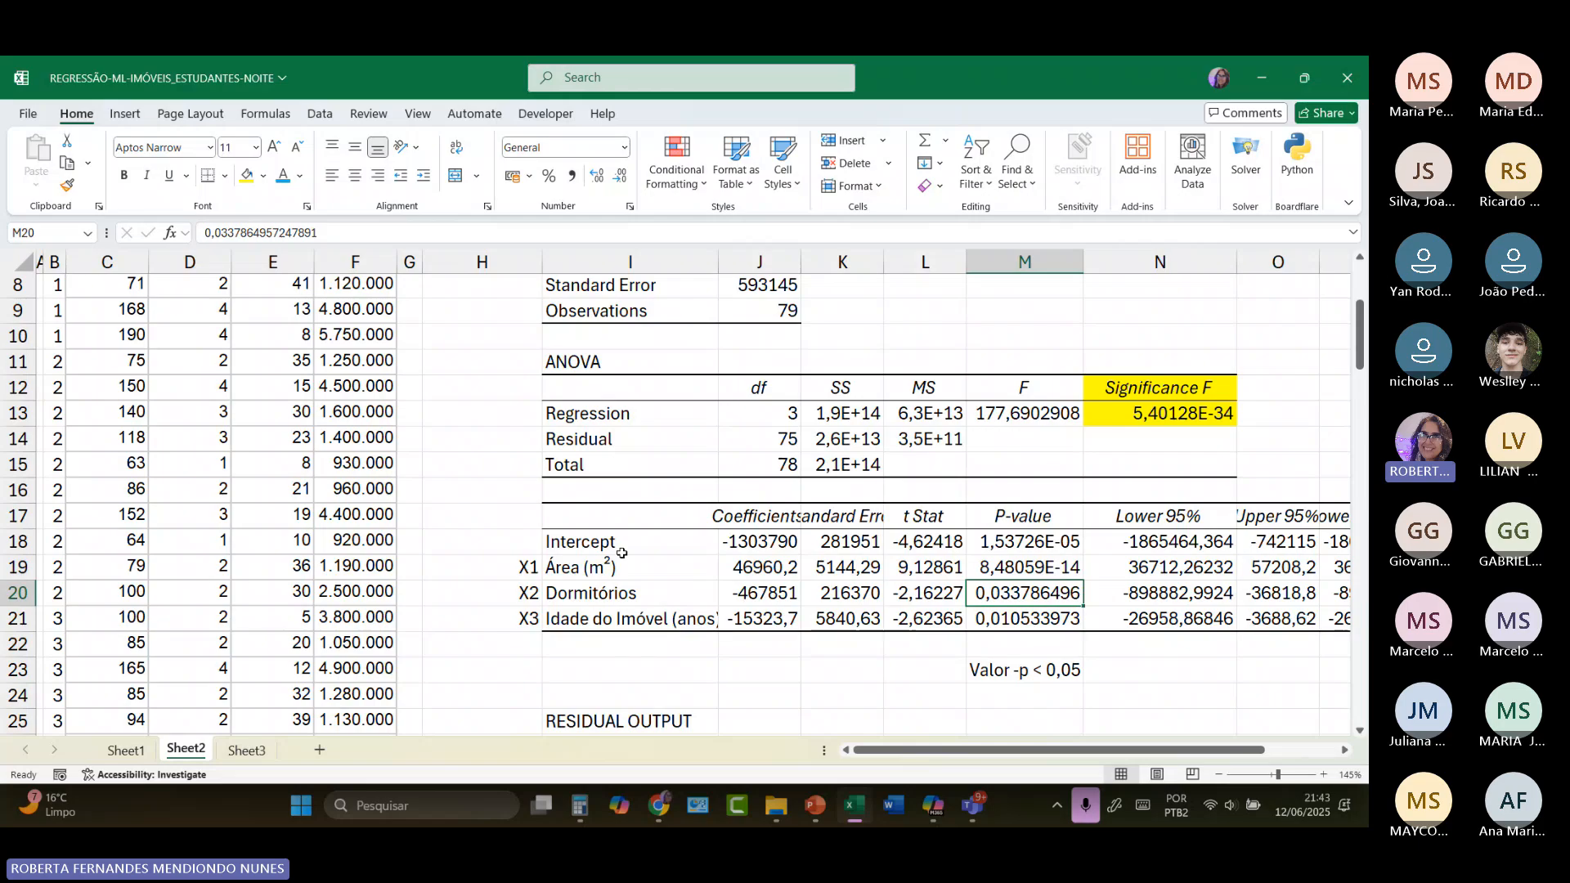
pyautogui.moveTo(610, 565); pyautogui.dragTo(646, 612)
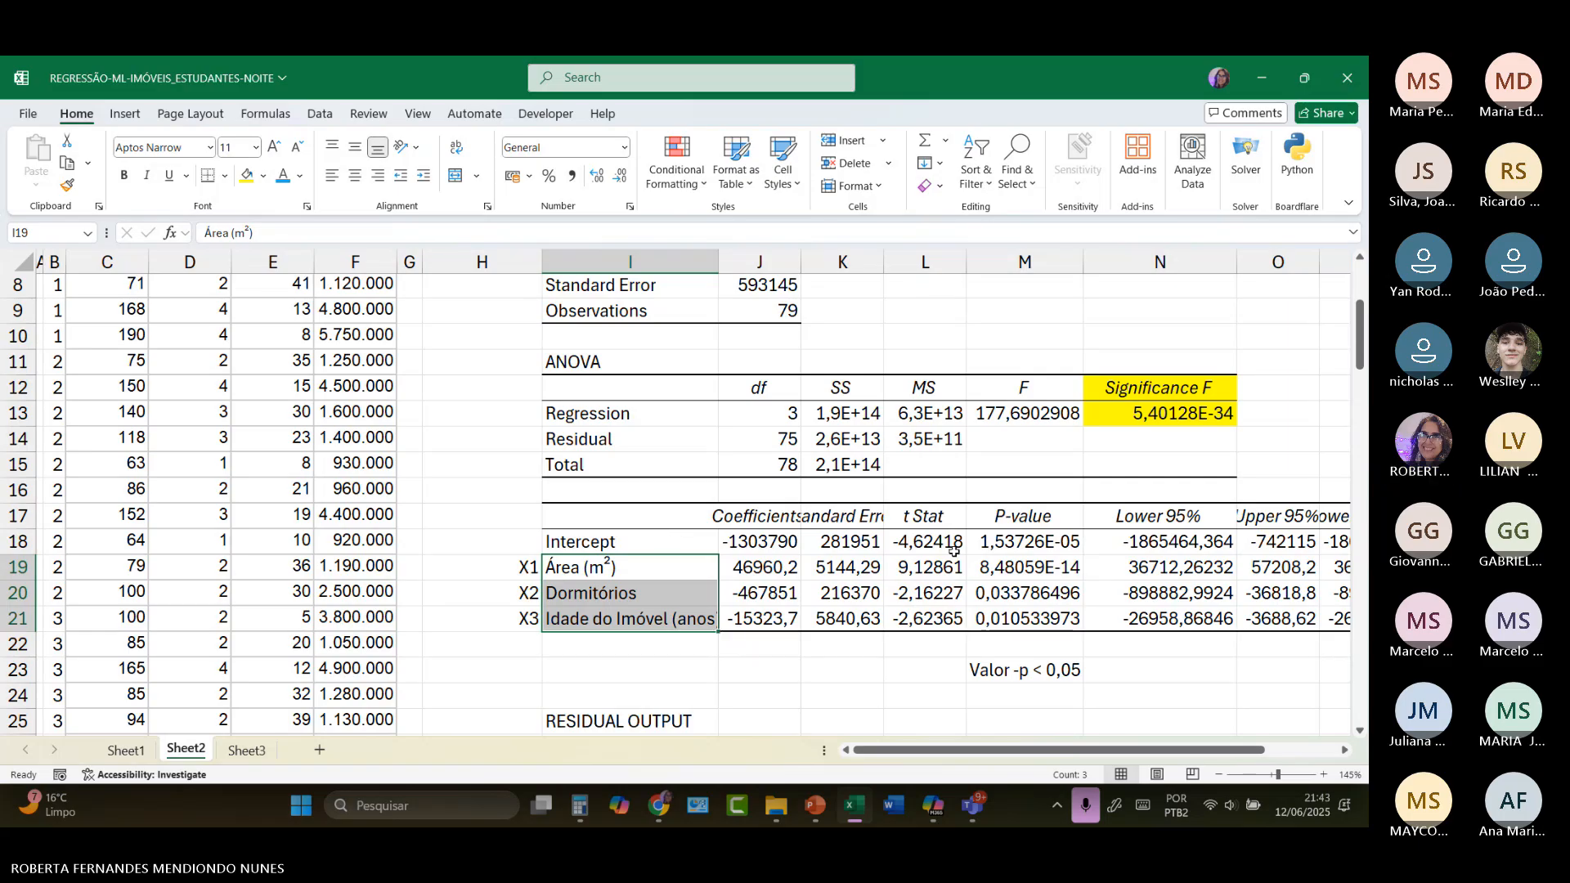
pyautogui.scroll(-2, 940, 630)
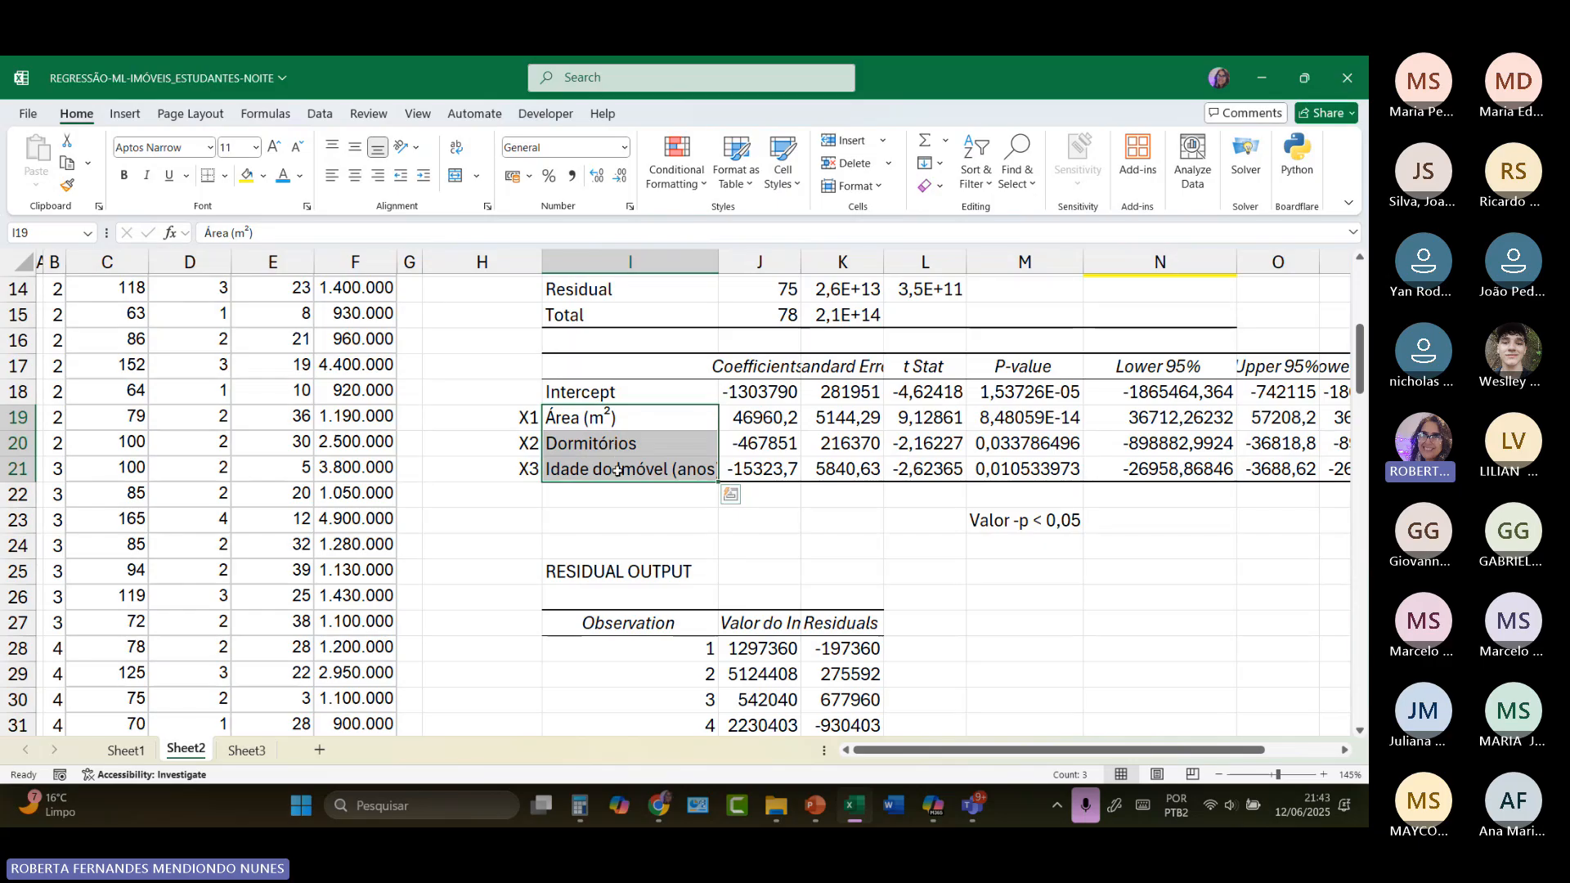
pyautogui.moveTo(1037, 395); pyautogui.dragTo(1043, 469)
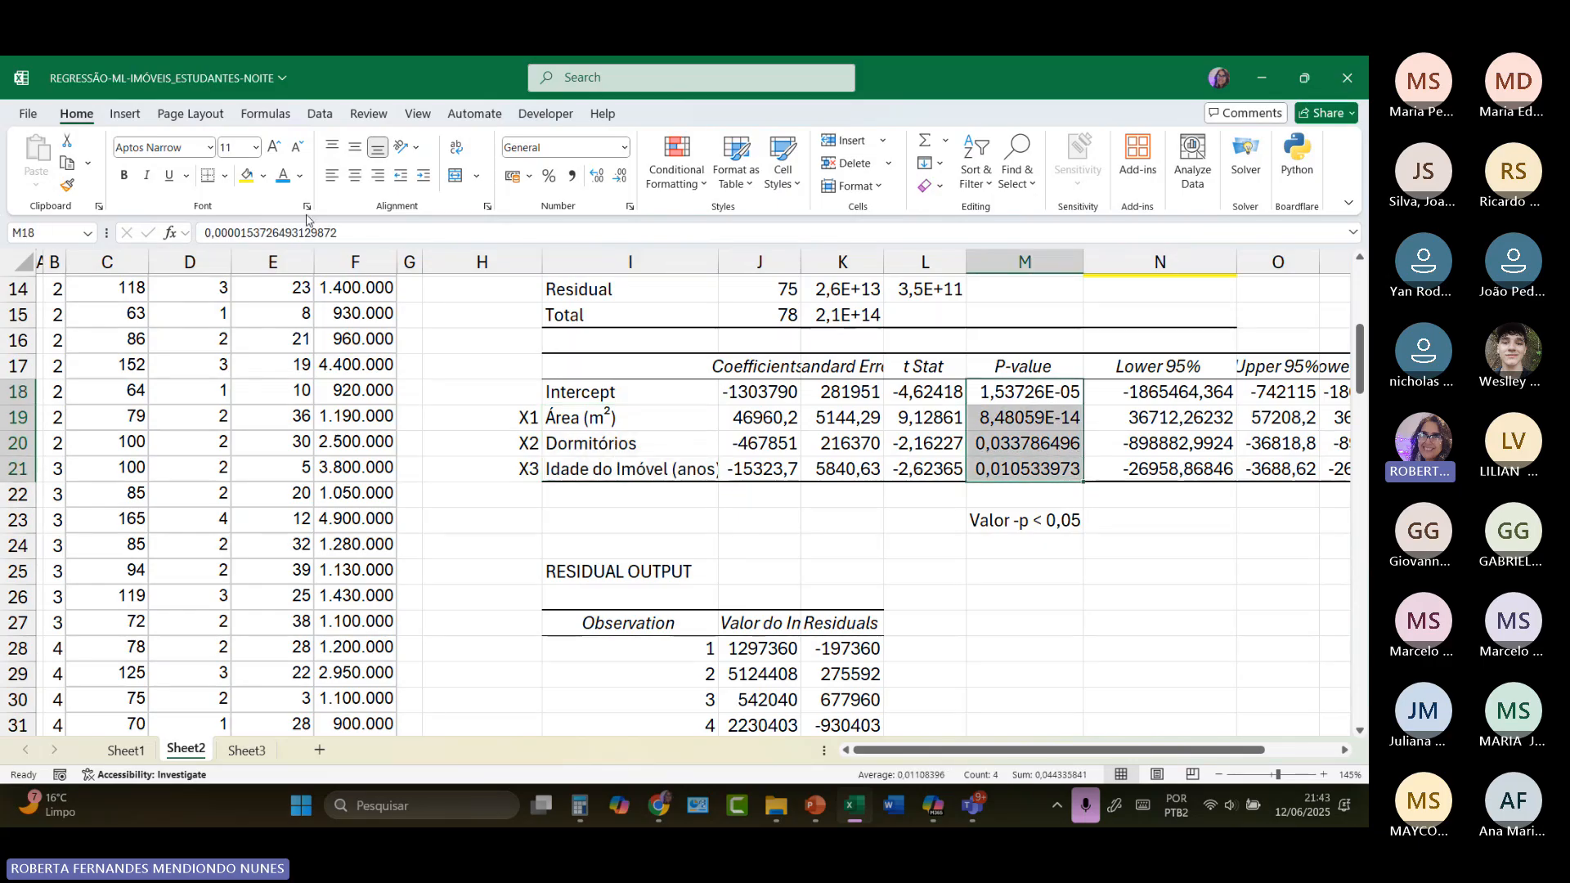
pyautogui.click(245, 175)
# Step: Highlight the coefficient labels and values in I17:J21 with a yellow fill and widen column J to fit the Coefficients header
pyautogui.moveTo(621, 368); pyautogui.dragTo(769, 472)
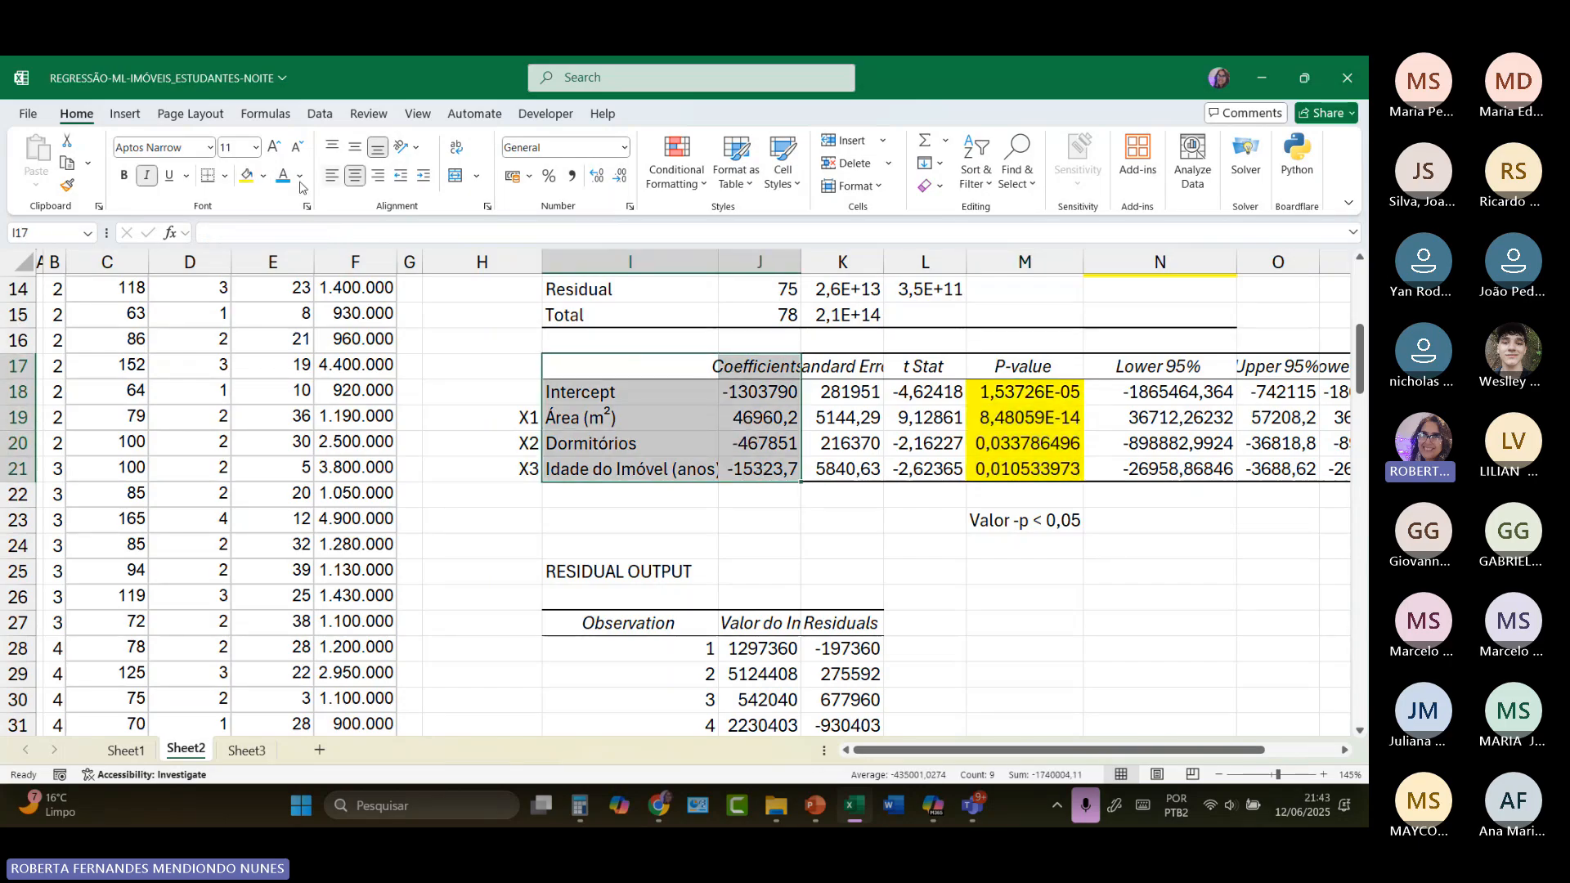
pyautogui.click(246, 176)
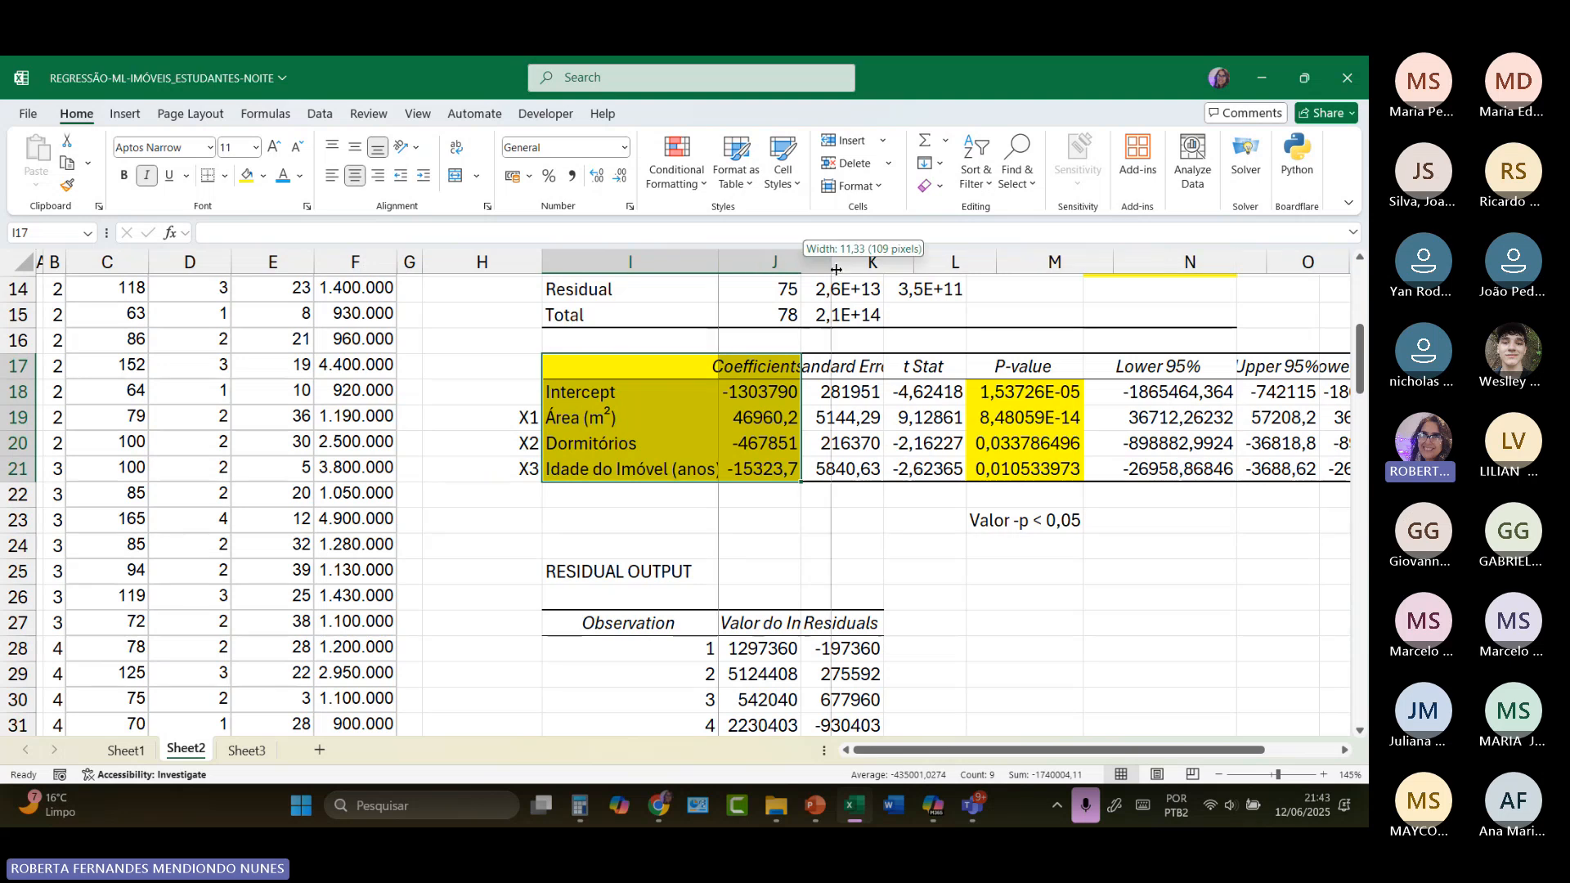
pyautogui.moveTo(801, 271); pyautogui.dragTo(842, 272)
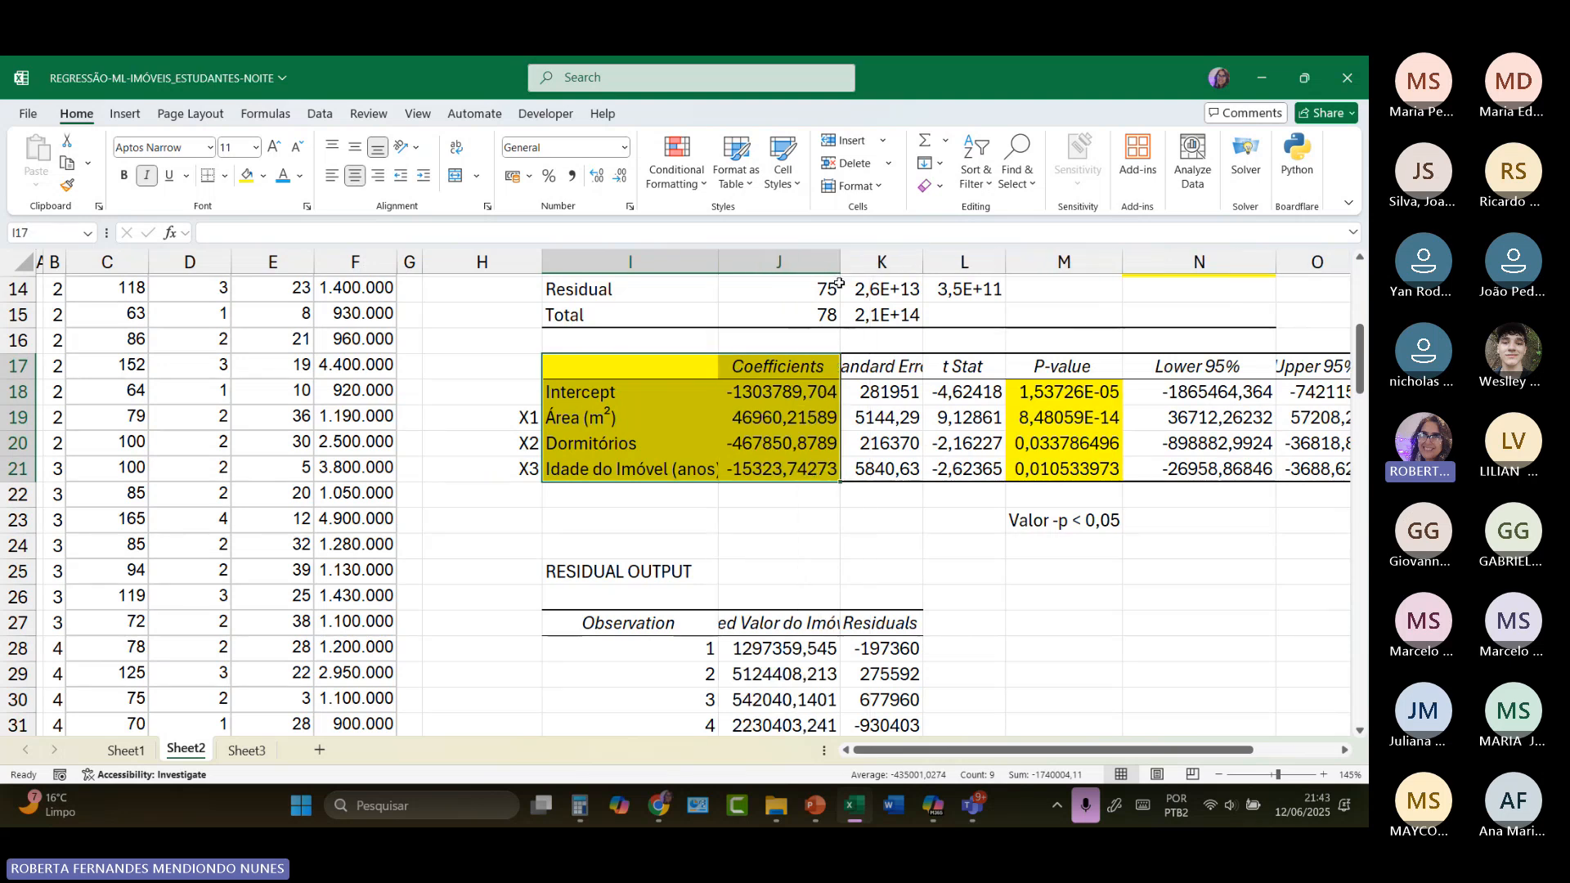
# Step: Enter the equation label "Y=" in L24 and right-align it
pyautogui.click(959, 547)
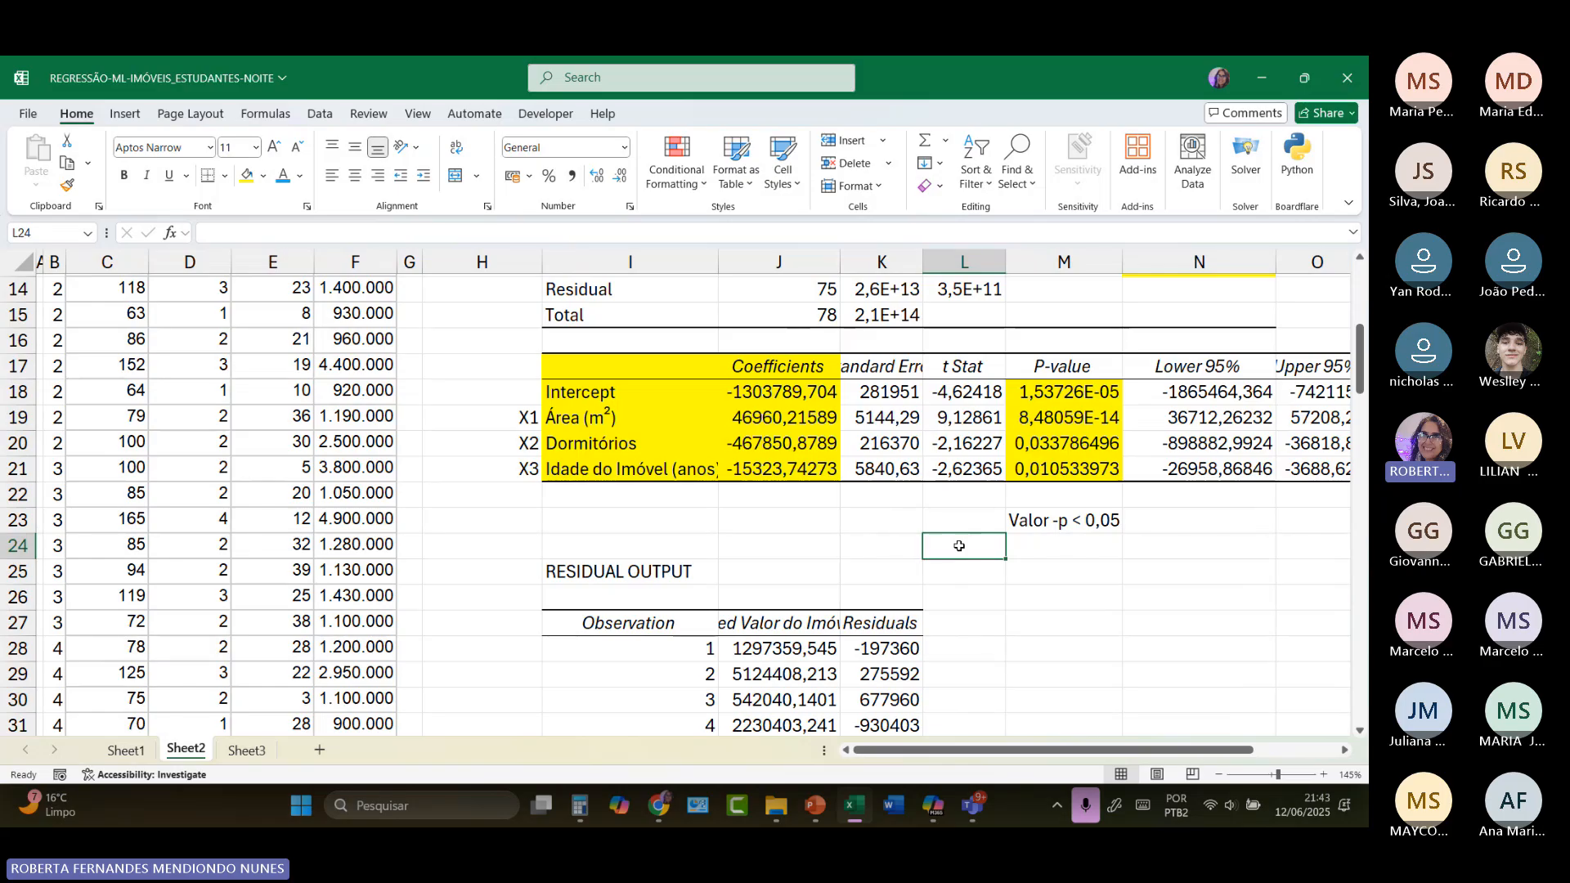
pyautogui.write('y')
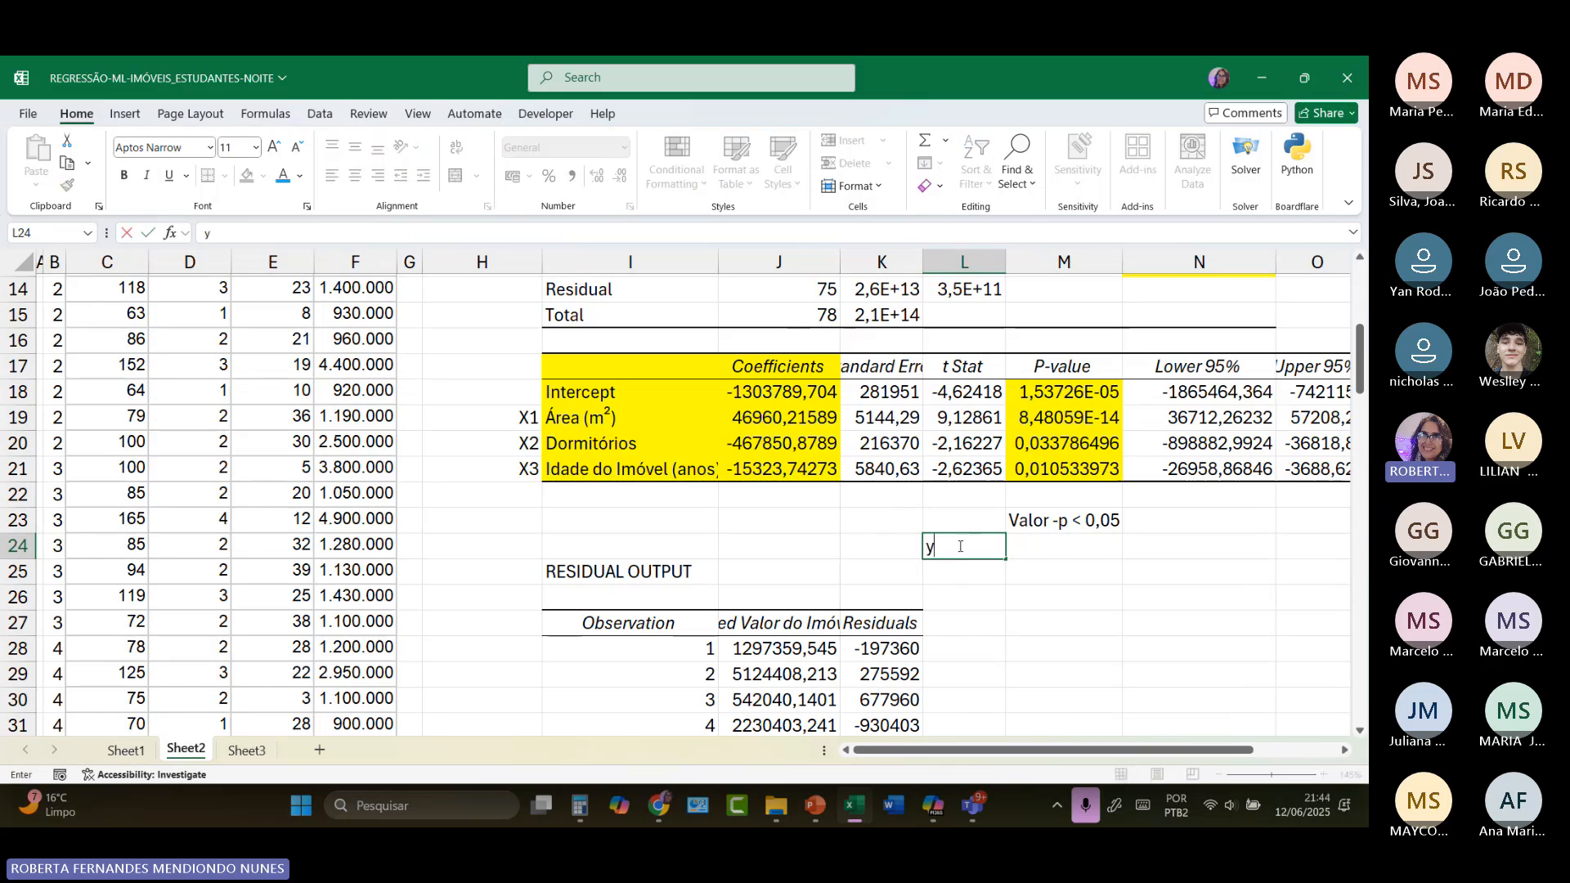
pyautogui.press('BackSpace')
pyautogui.press('capslock')
pyautogui.write('Y')
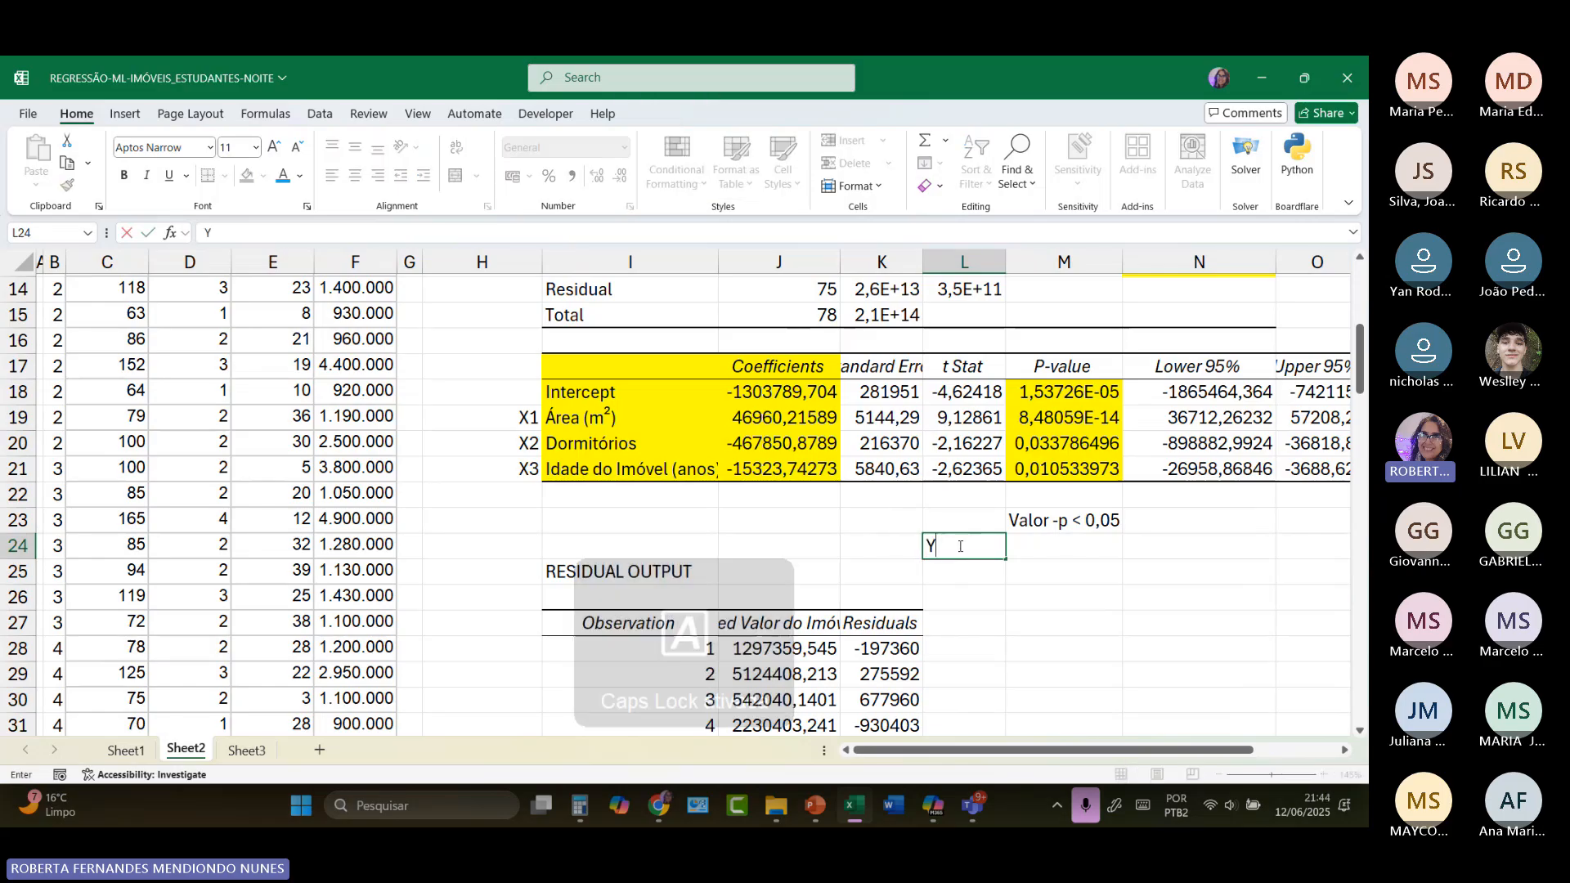
pyautogui.write('=')
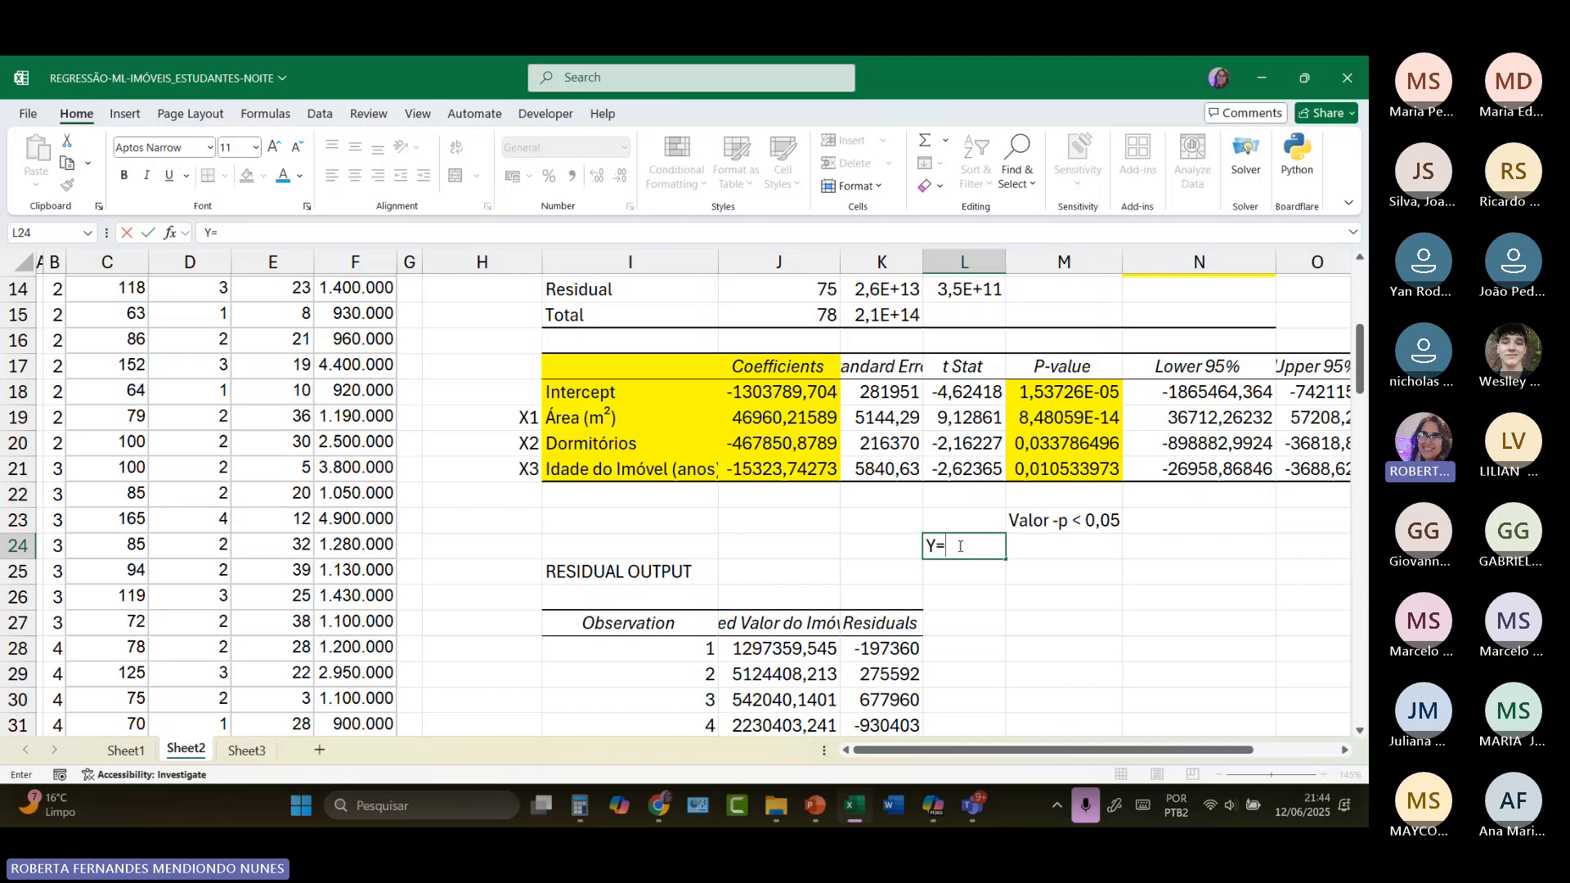
pyautogui.click(1065, 546)
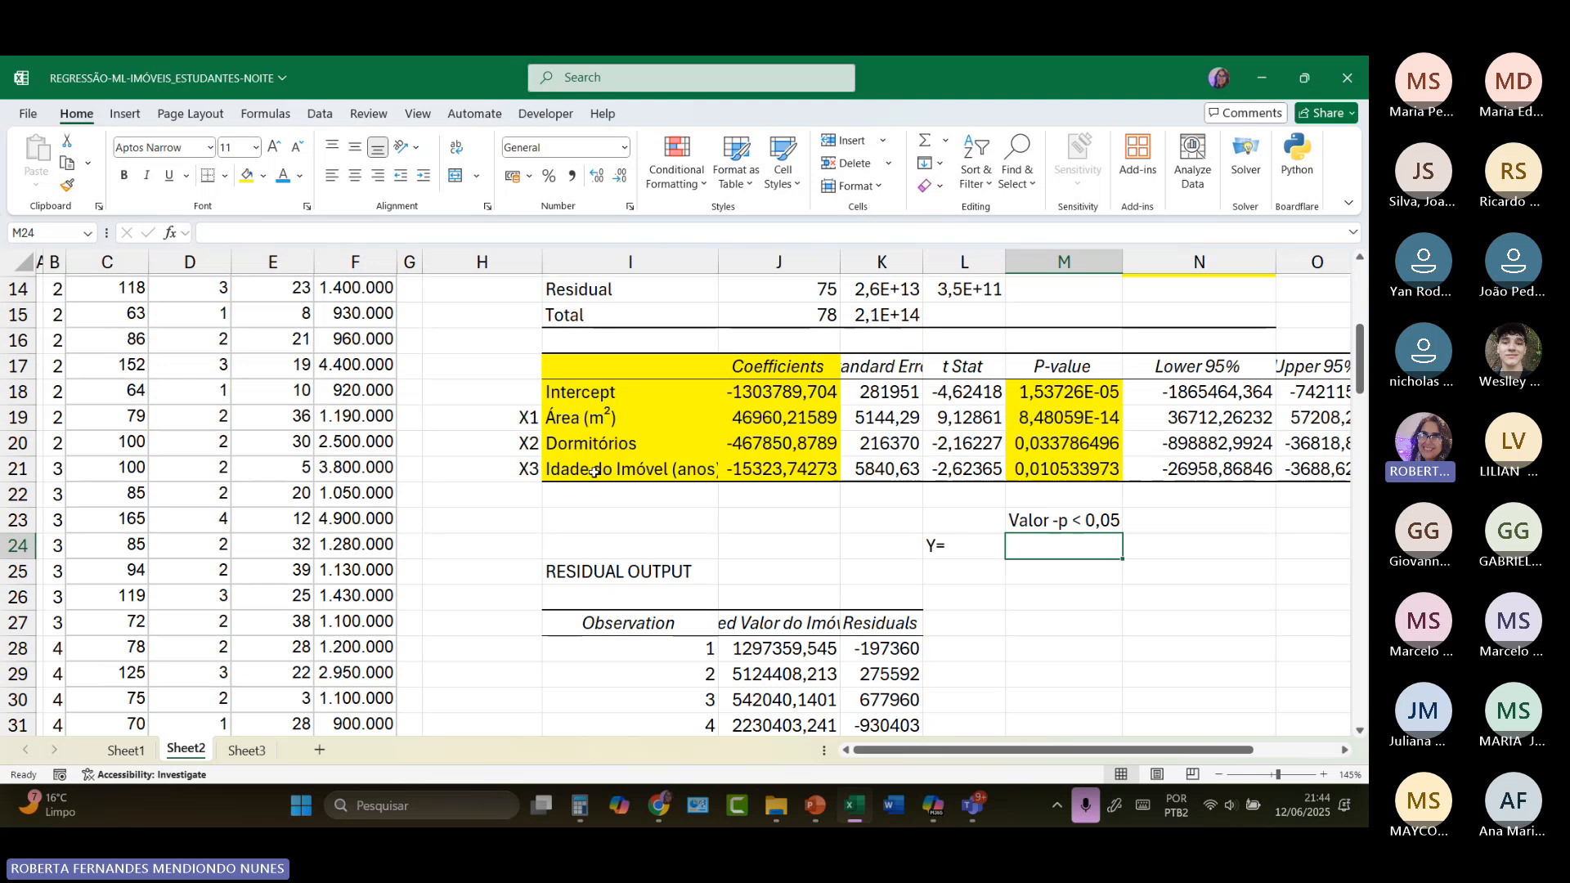
pyautogui.click(945, 551)
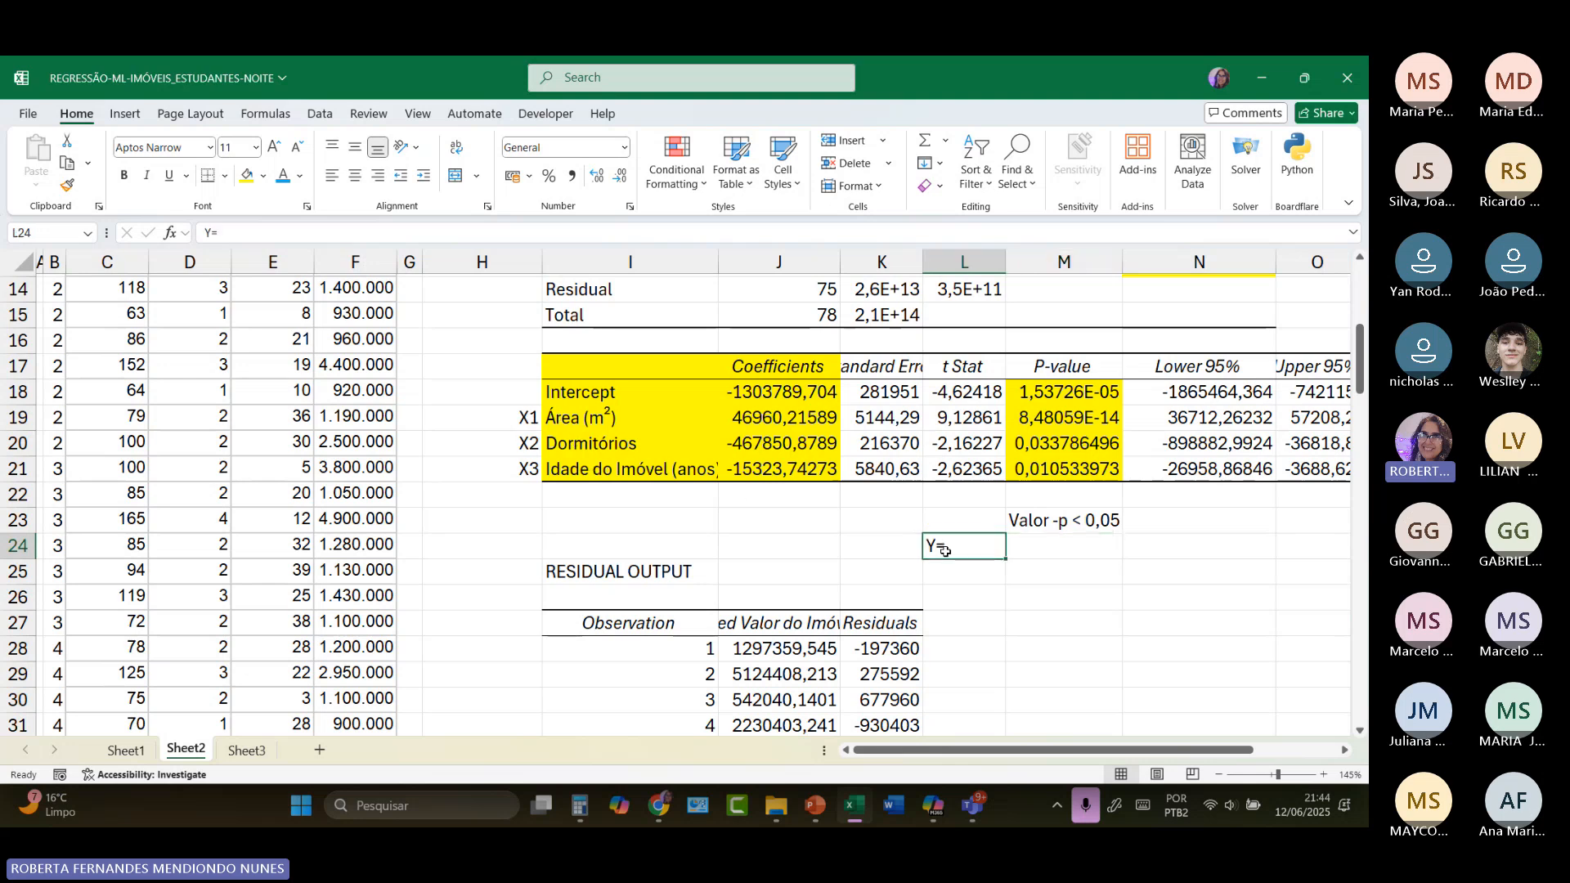
pyautogui.click(380, 176)
pyautogui.click(1031, 545)
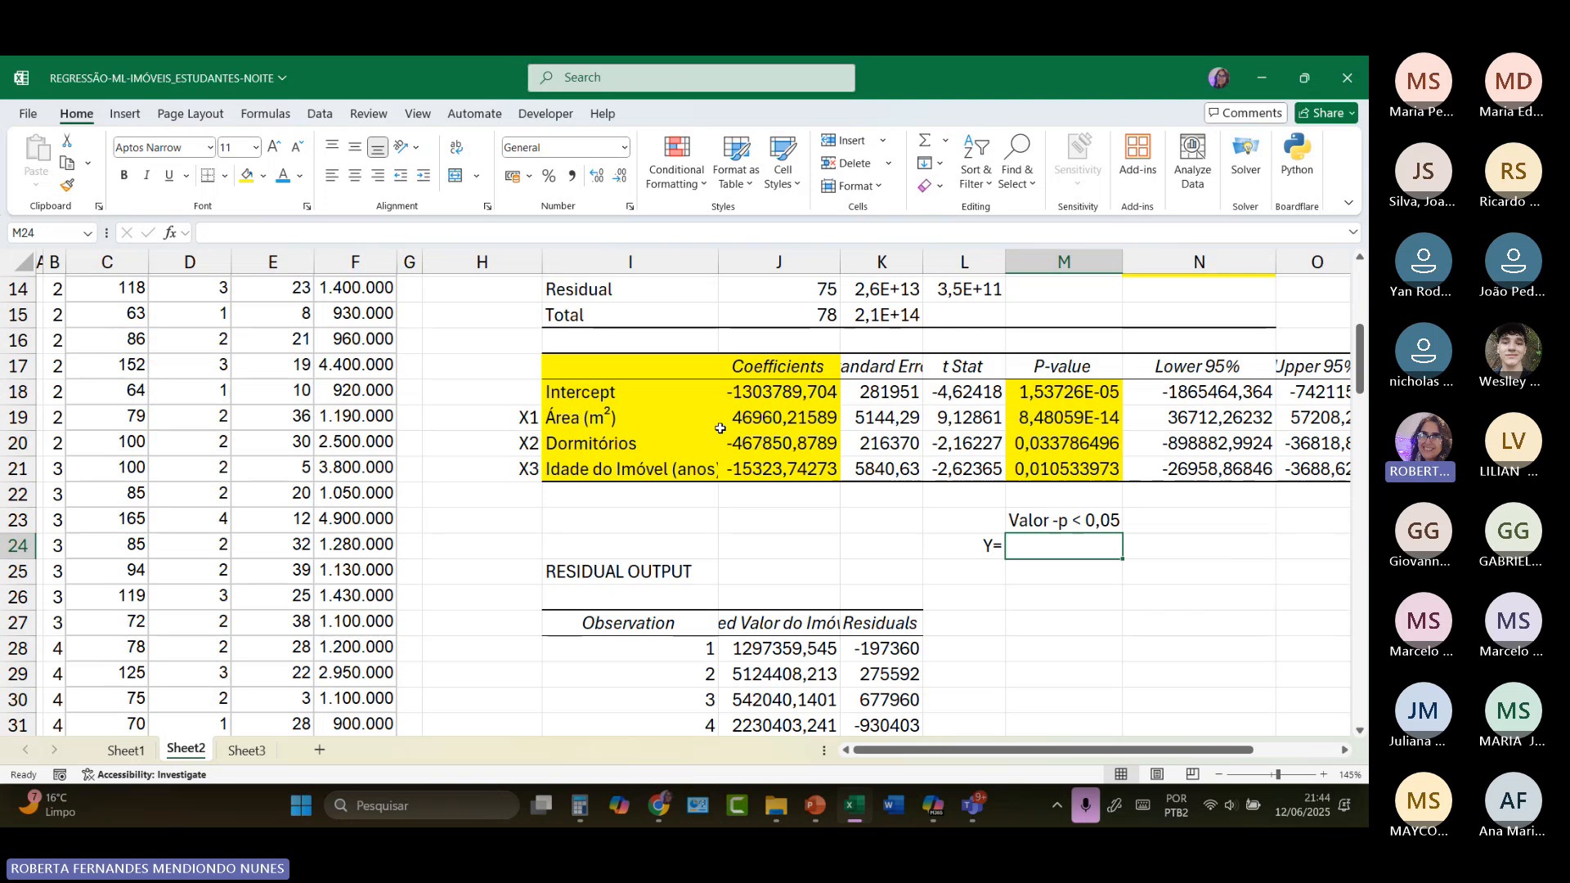
# Step: Show the coefficients in J18:J21 without decimal places and widen column M to make room for the regression equation
pyautogui.click(785, 392)
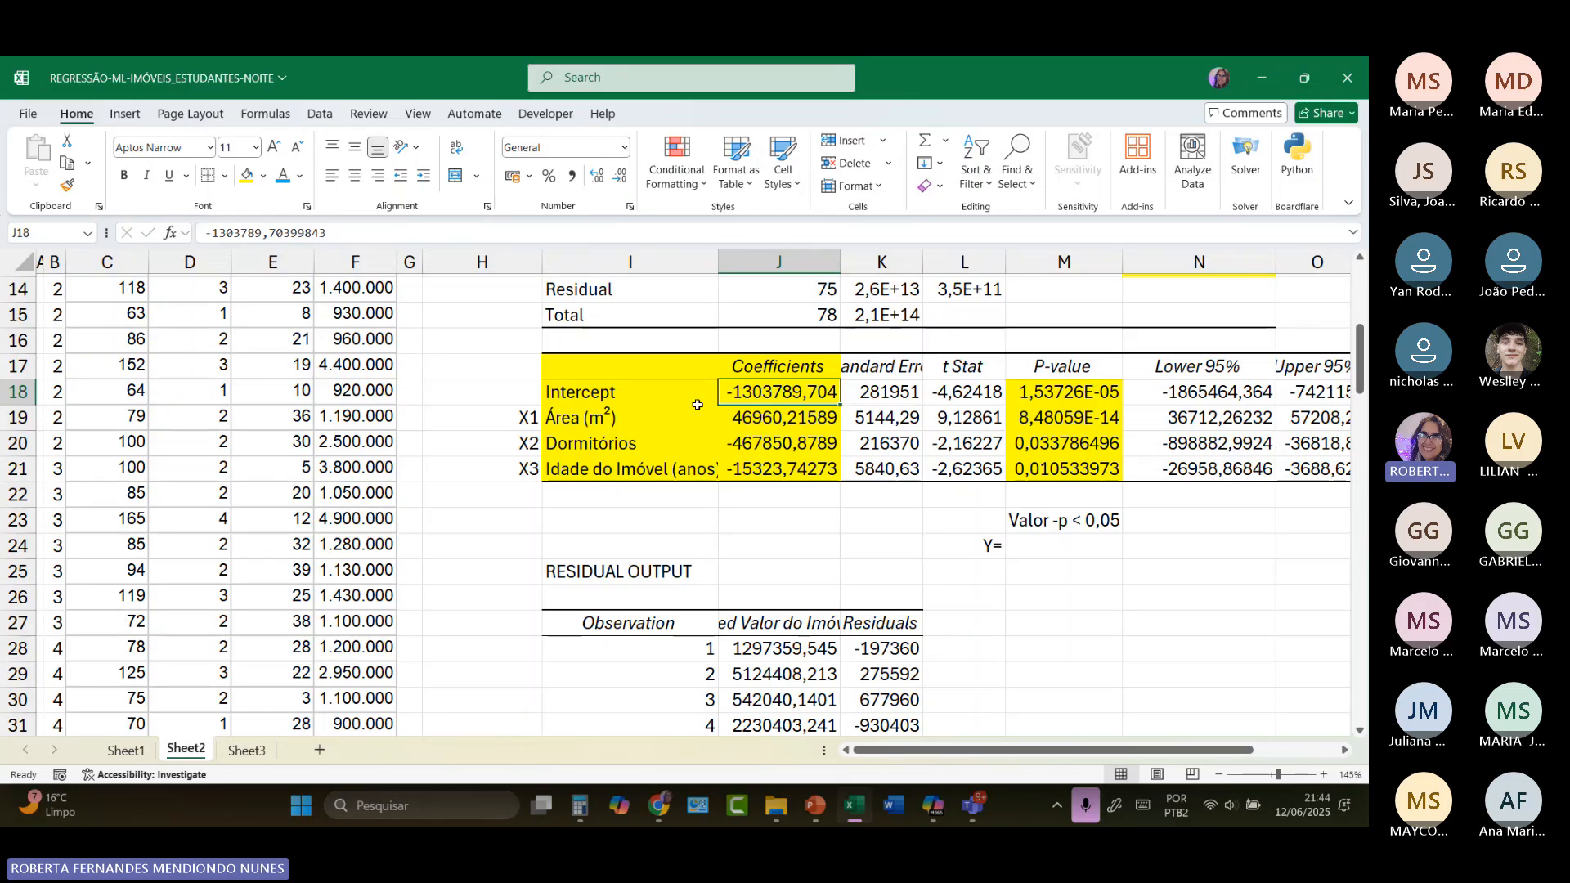
pyautogui.hotkey('shift', 'Down')
pyautogui.hotkey('shift', 'Down')
pyautogui.hotkey('shift', 'Down')
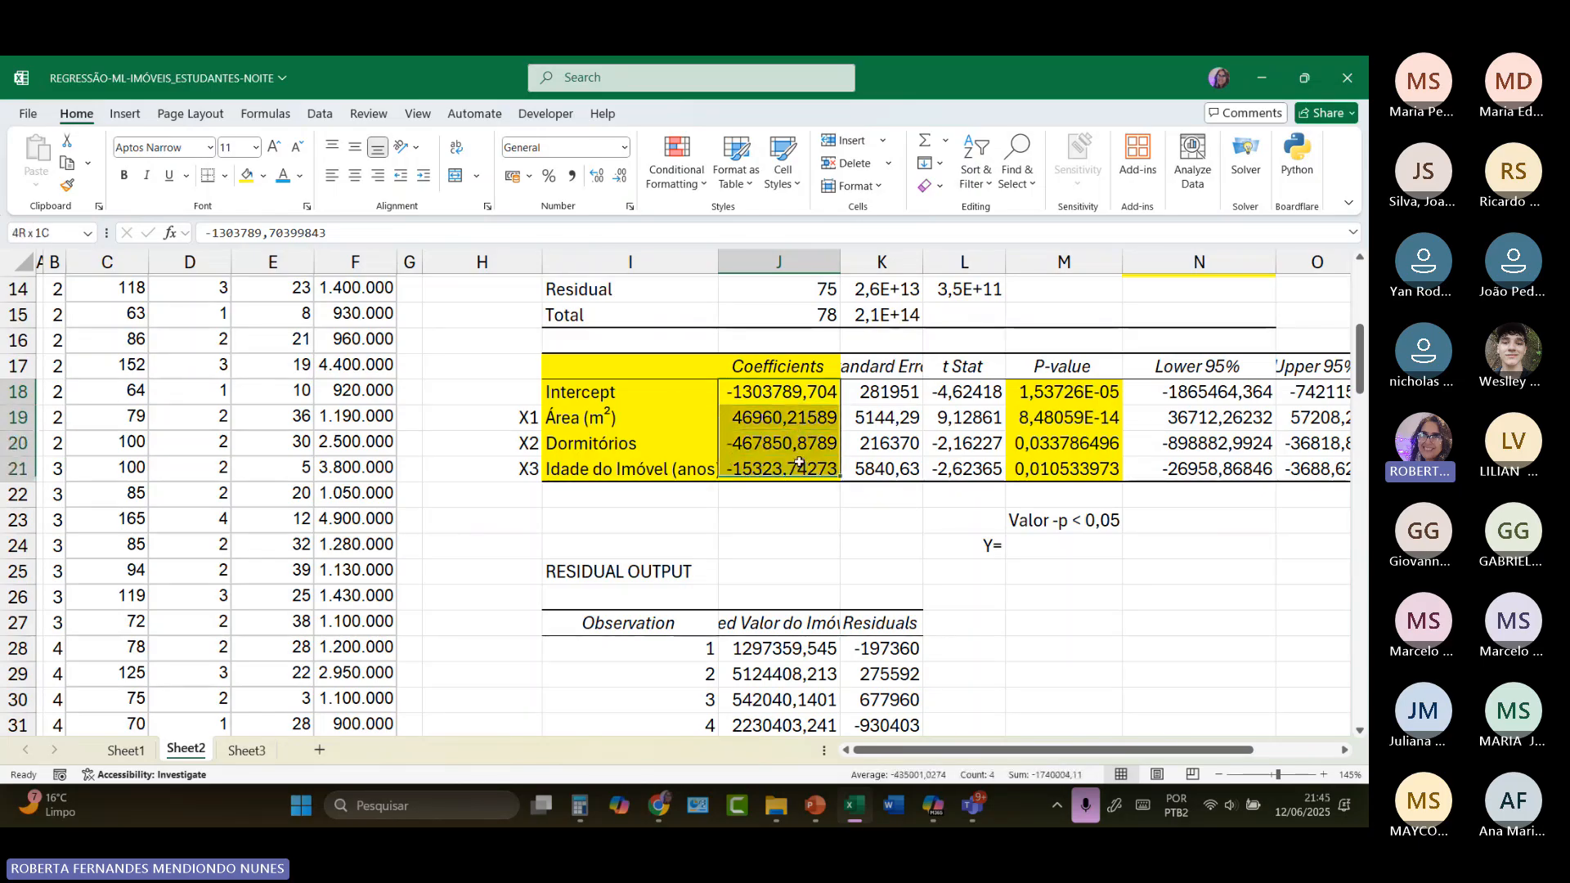
pyautogui.click(619, 177)
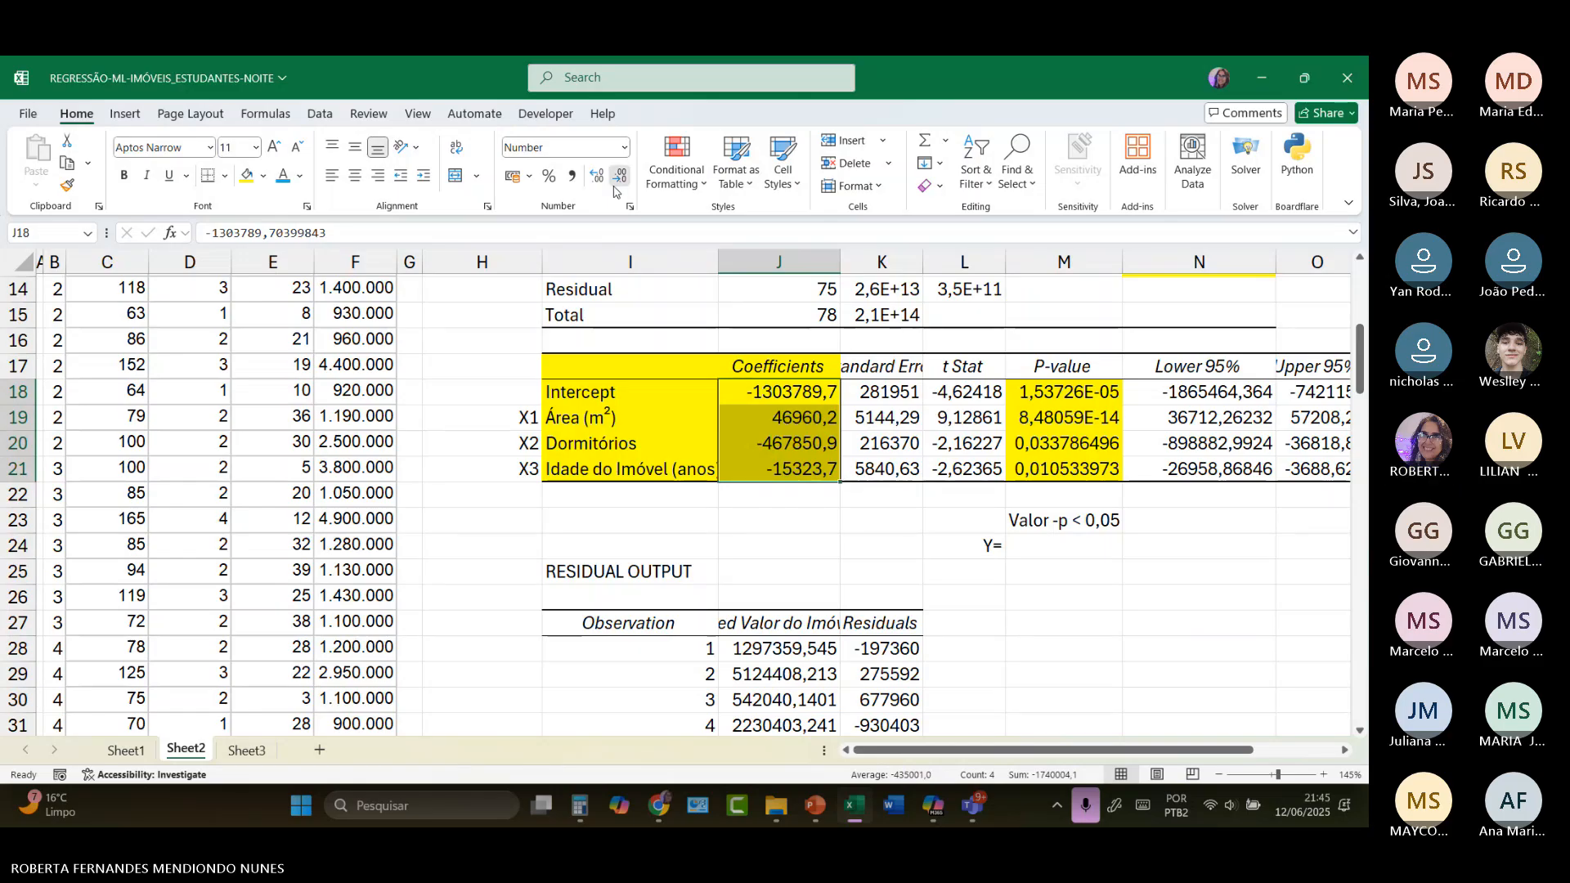
pyautogui.click(619, 177)
pyautogui.click(619, 176)
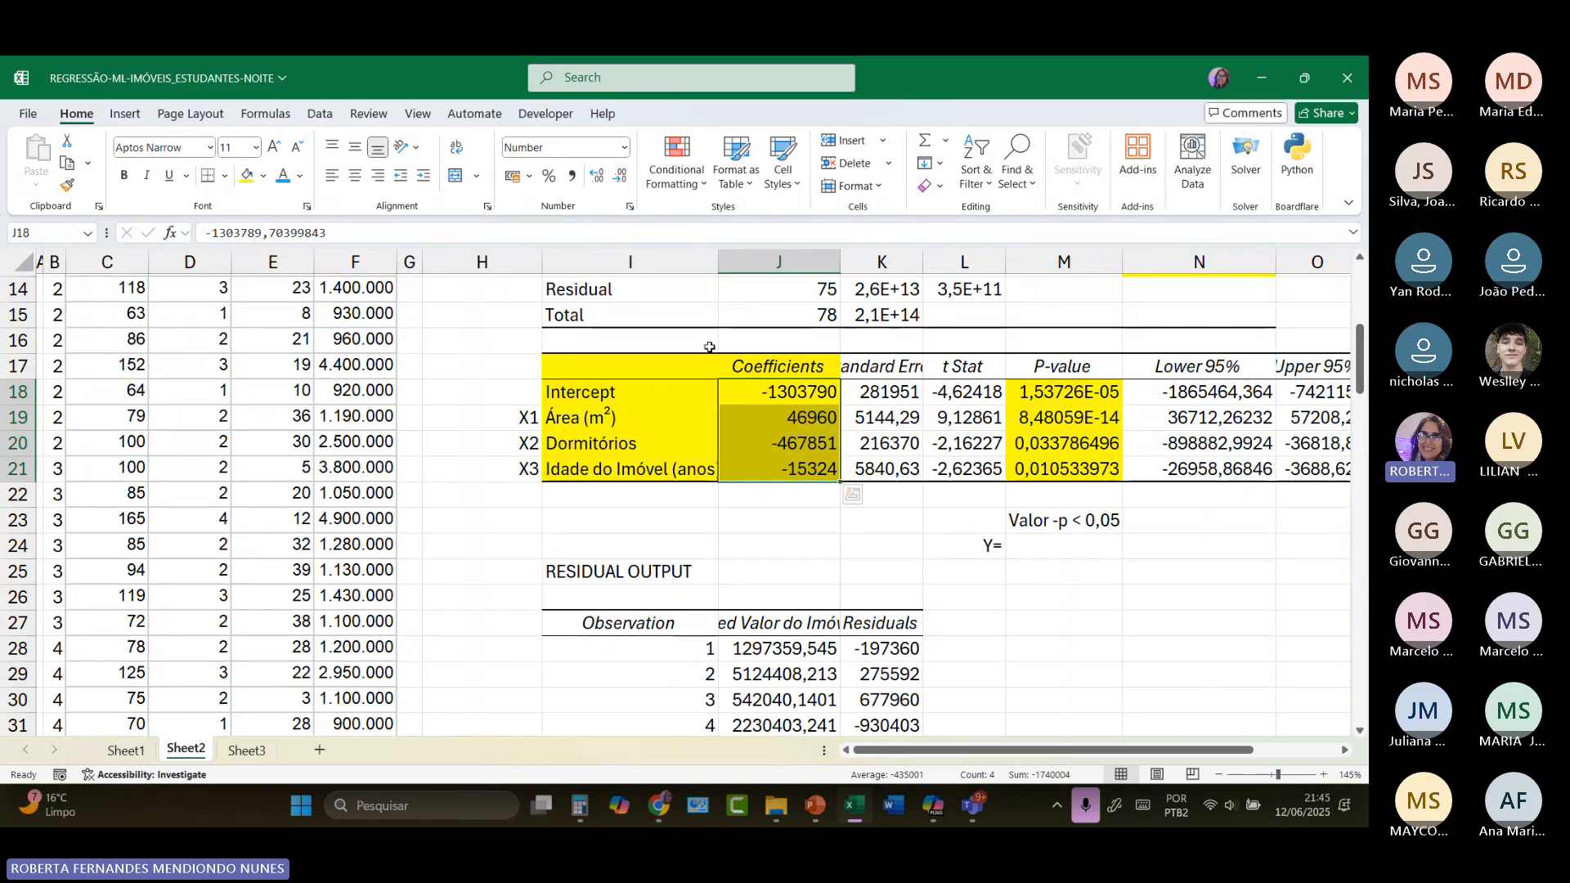
pyautogui.click(1050, 548)
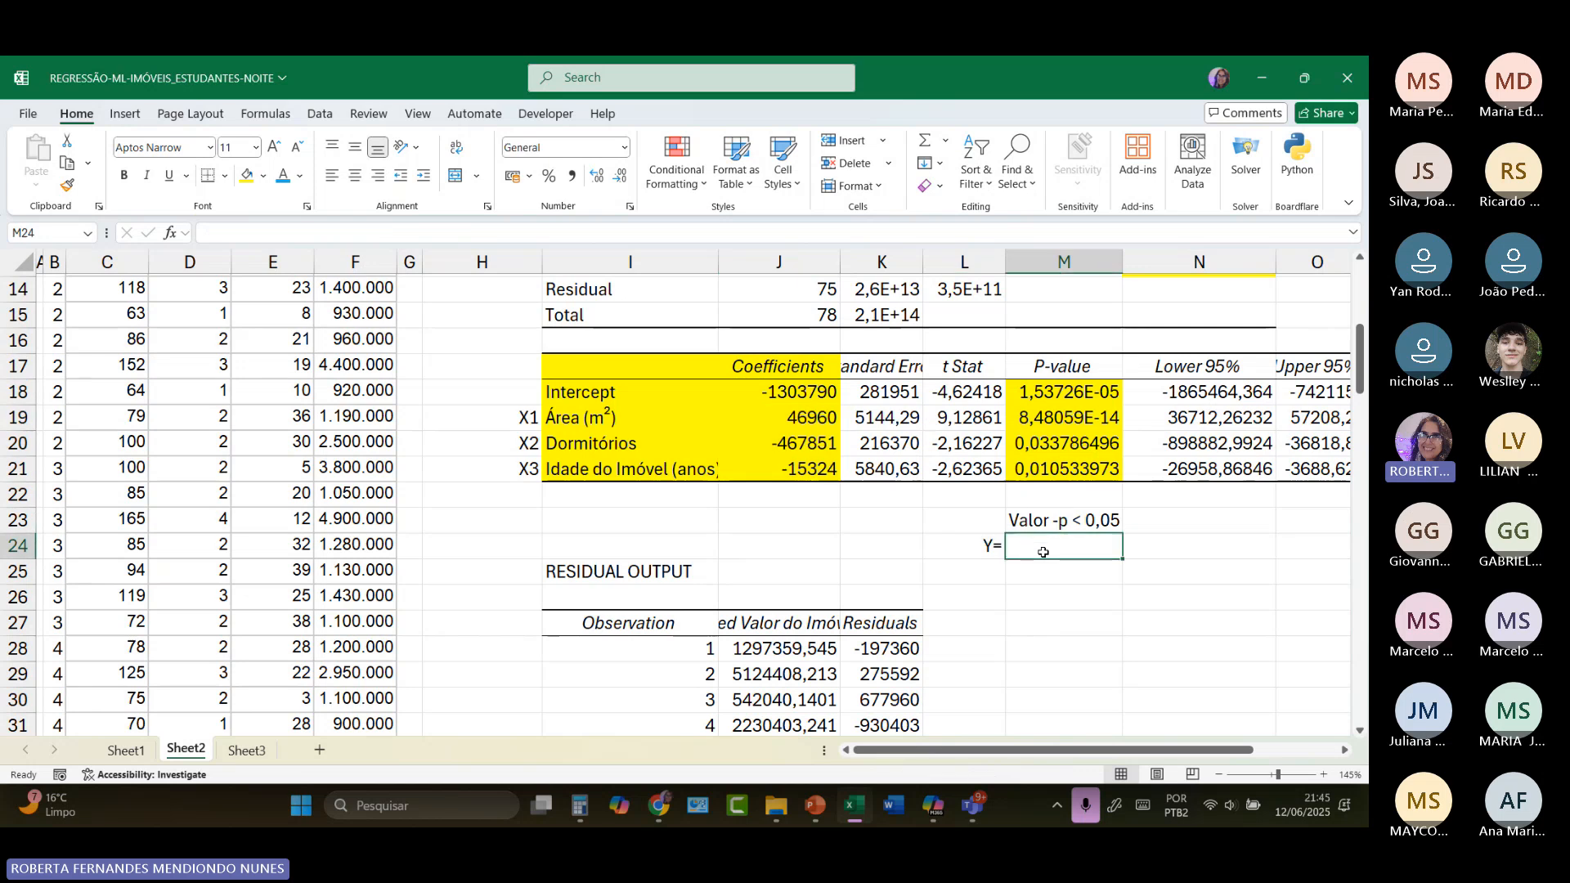
pyautogui.moveTo(1121, 271); pyautogui.dragTo(1302, 271)
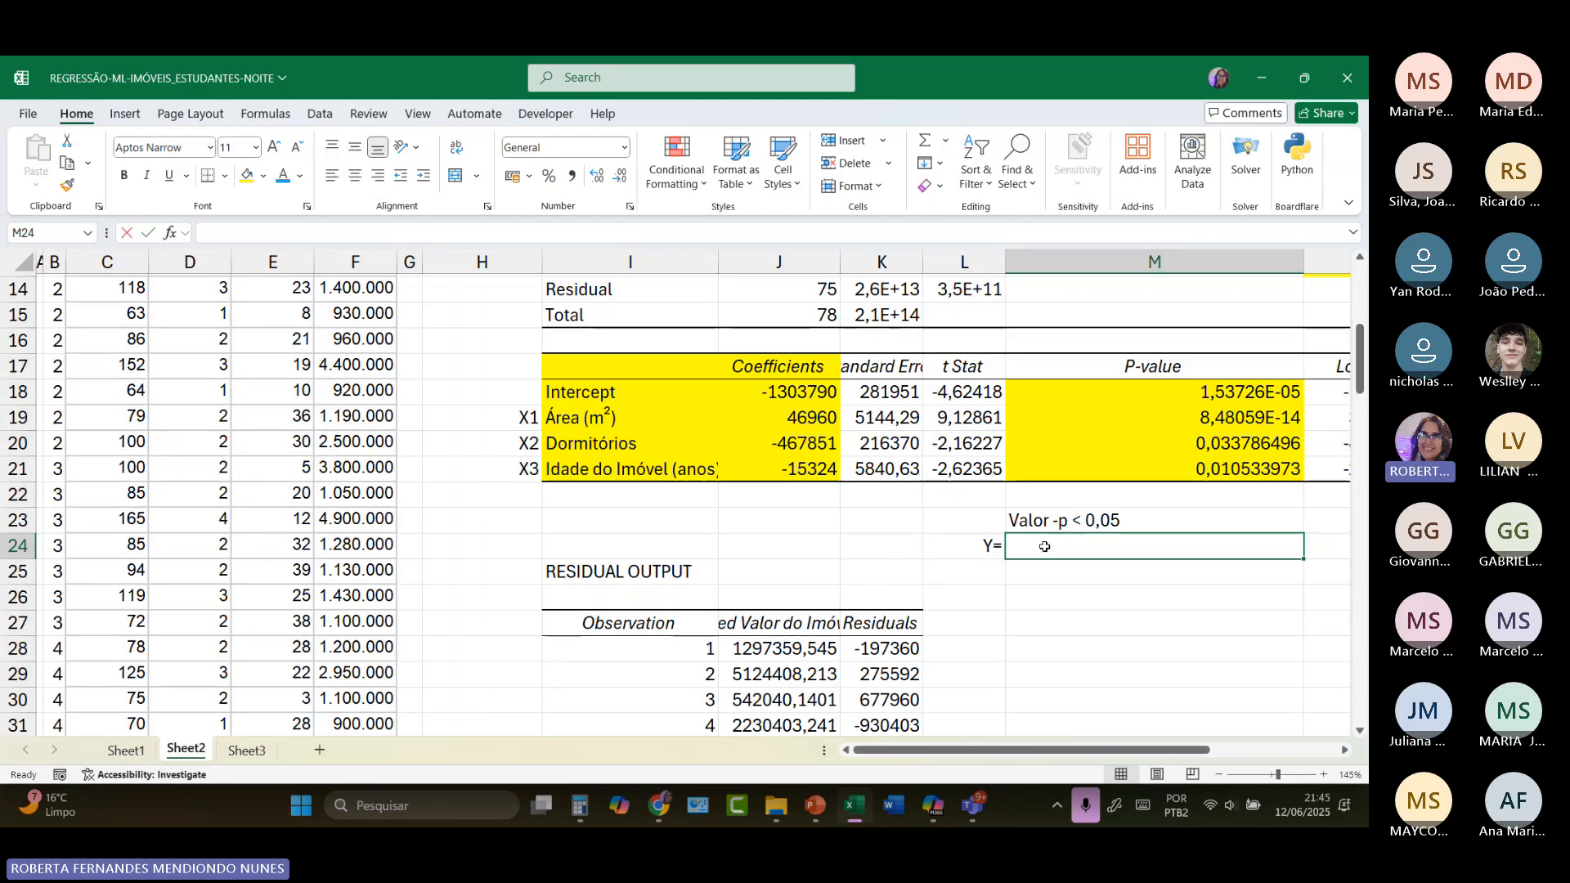
pyautogui.write('-1303')
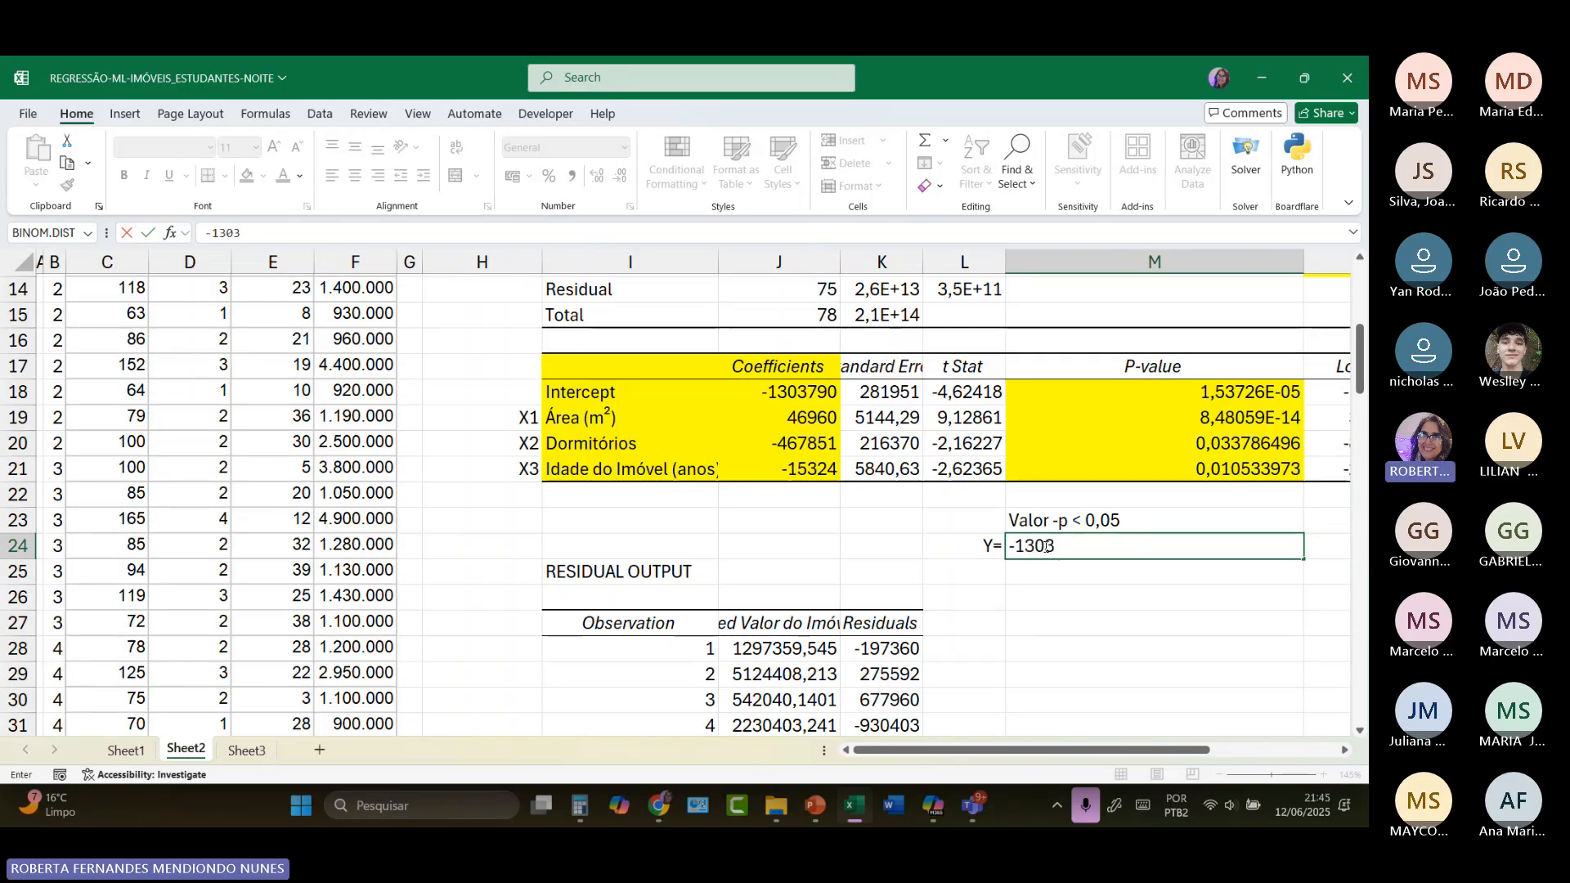
pyautogui.write('790')
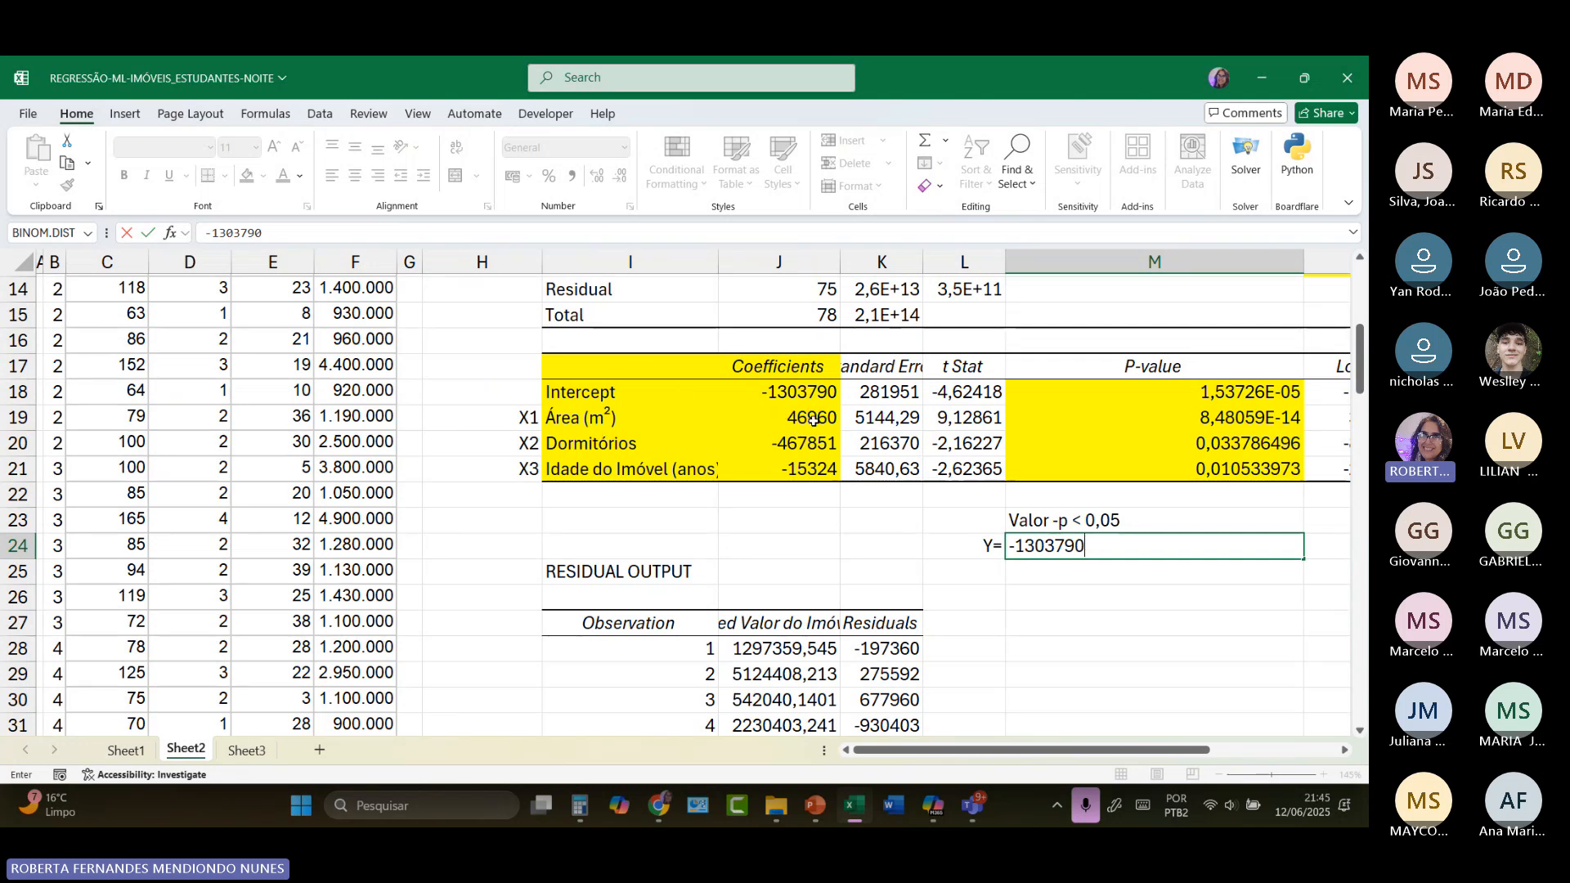
pyautogui.write('+')
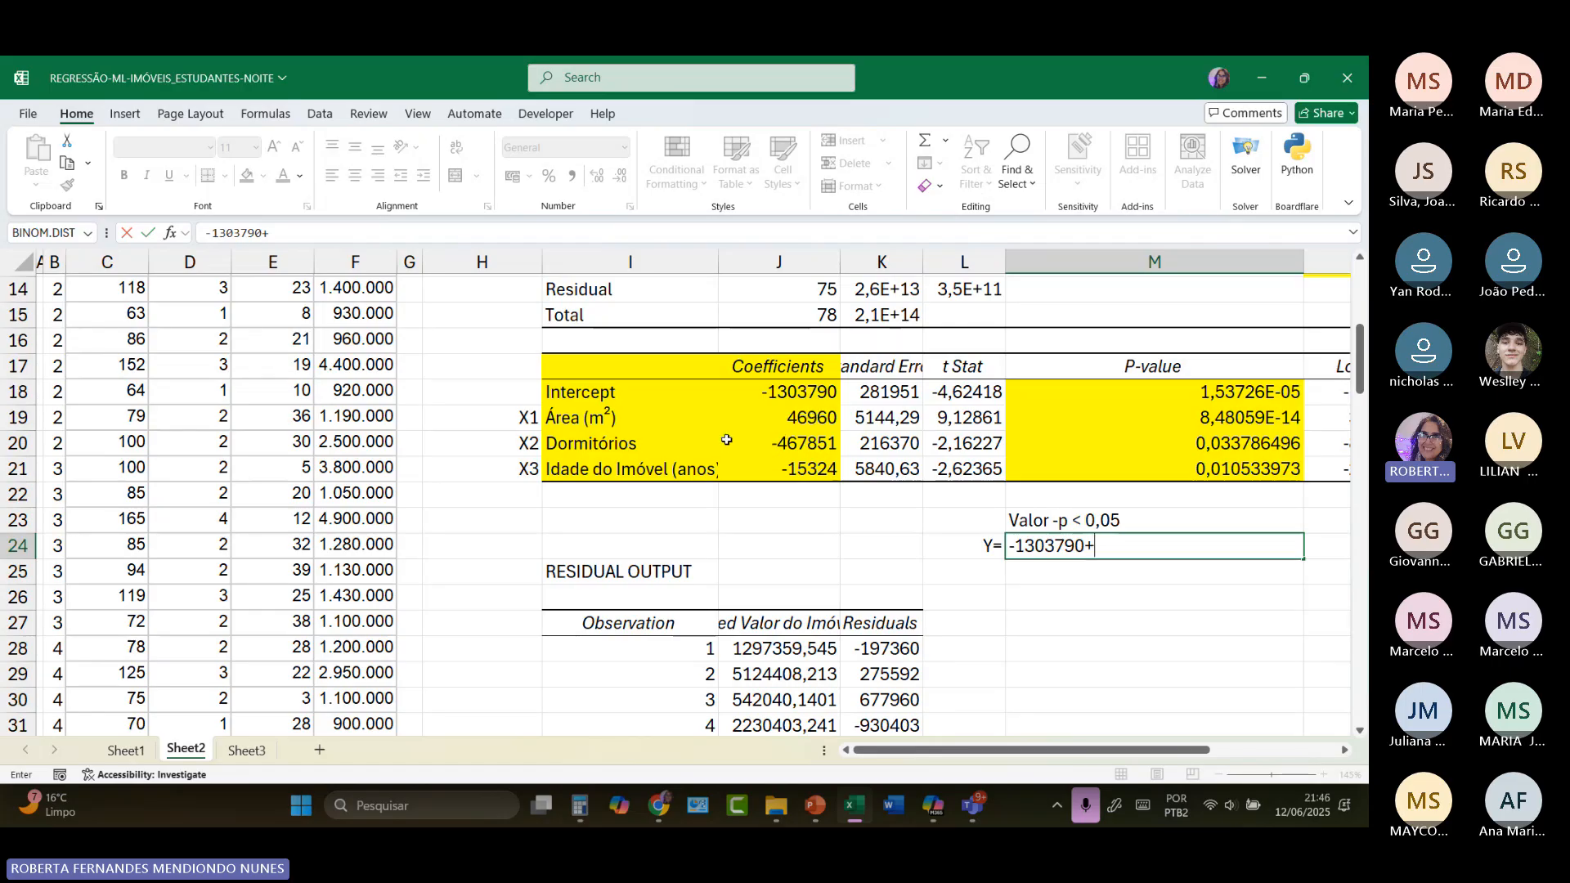
pyautogui.click(654, 443)
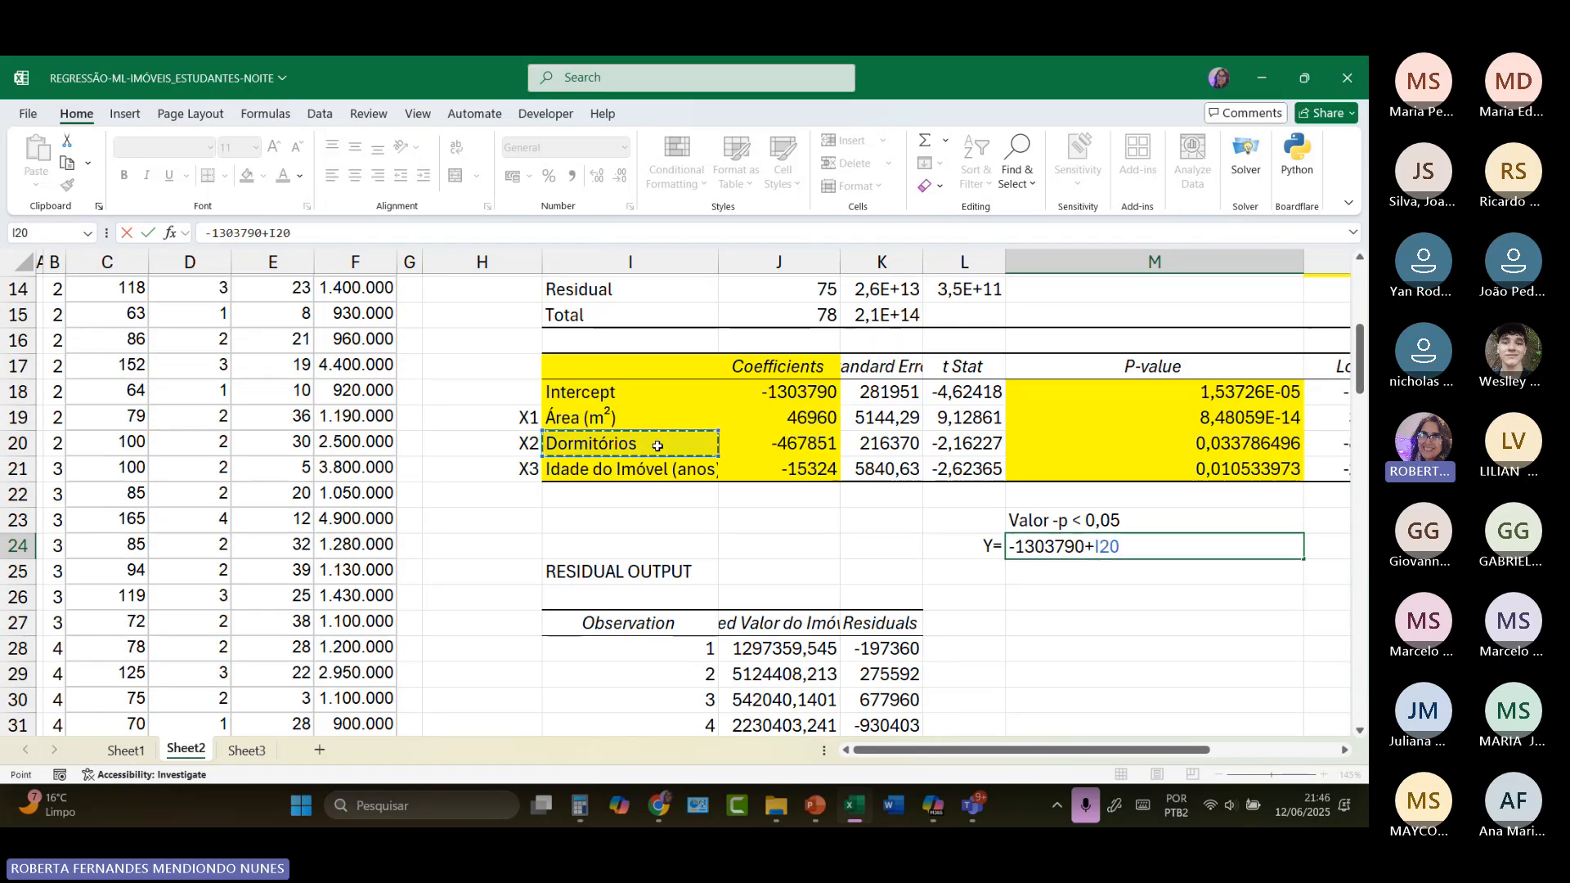
pyautogui.press('BackSpace')
pyautogui.press('BackSpace')
pyautogui.press('BackSpace')
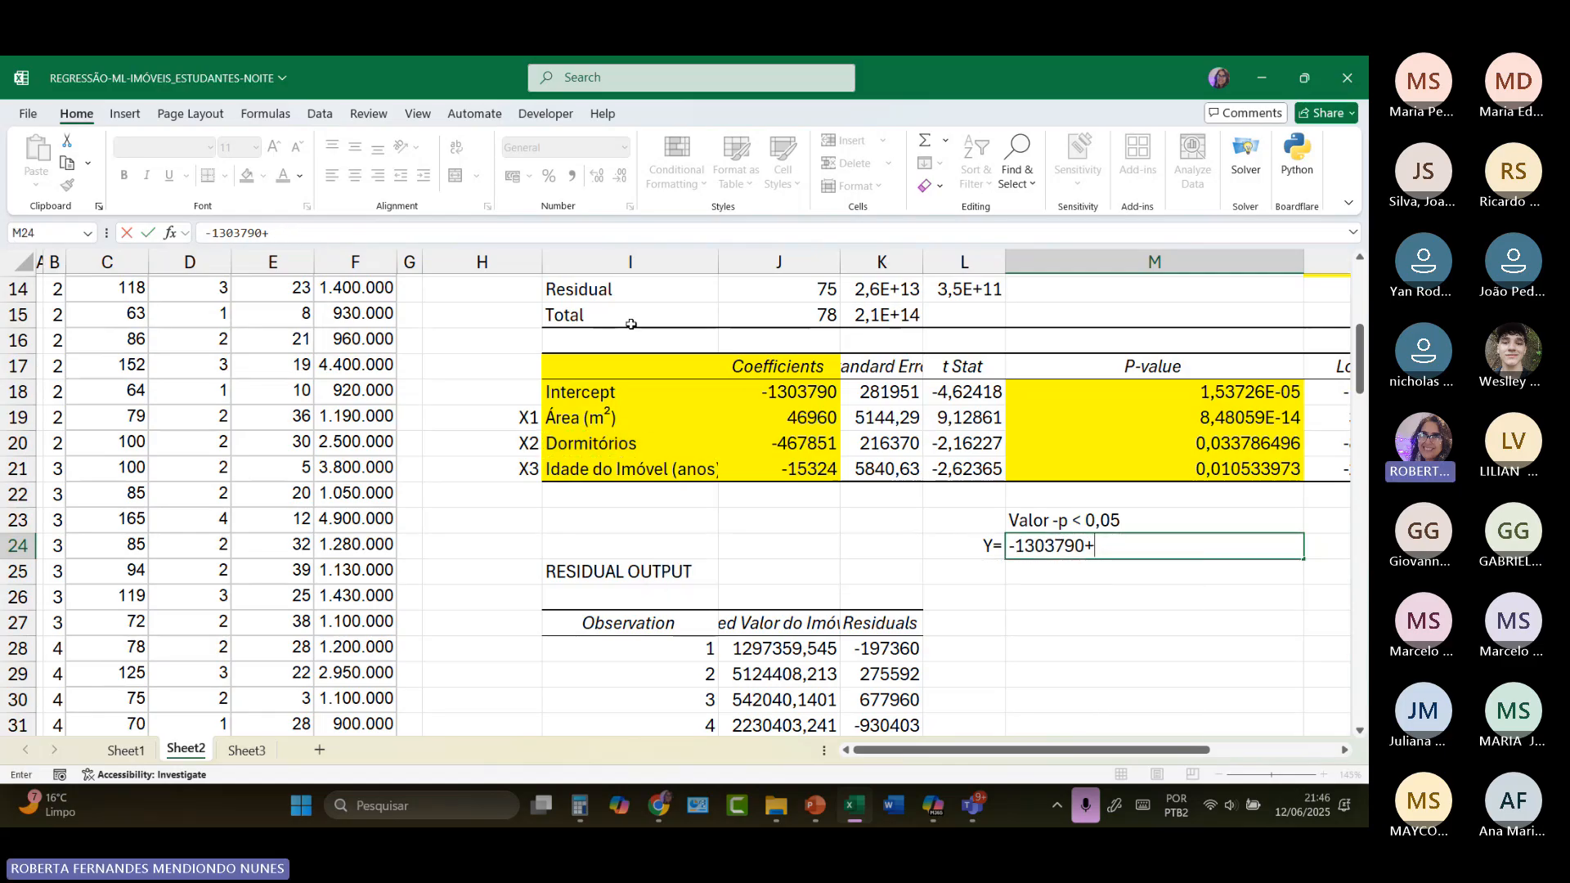
pyautogui.press('BackSpace')
pyautogui.press('BackSpace')
pyautogui.press('BackSpace')
pyautogui.press('BackSpace')
pyautogui.press('BackSpace')
pyautogui.press('BackSpace')
pyautogui.press('BackSpace')
pyautogui.press('BackSpace')
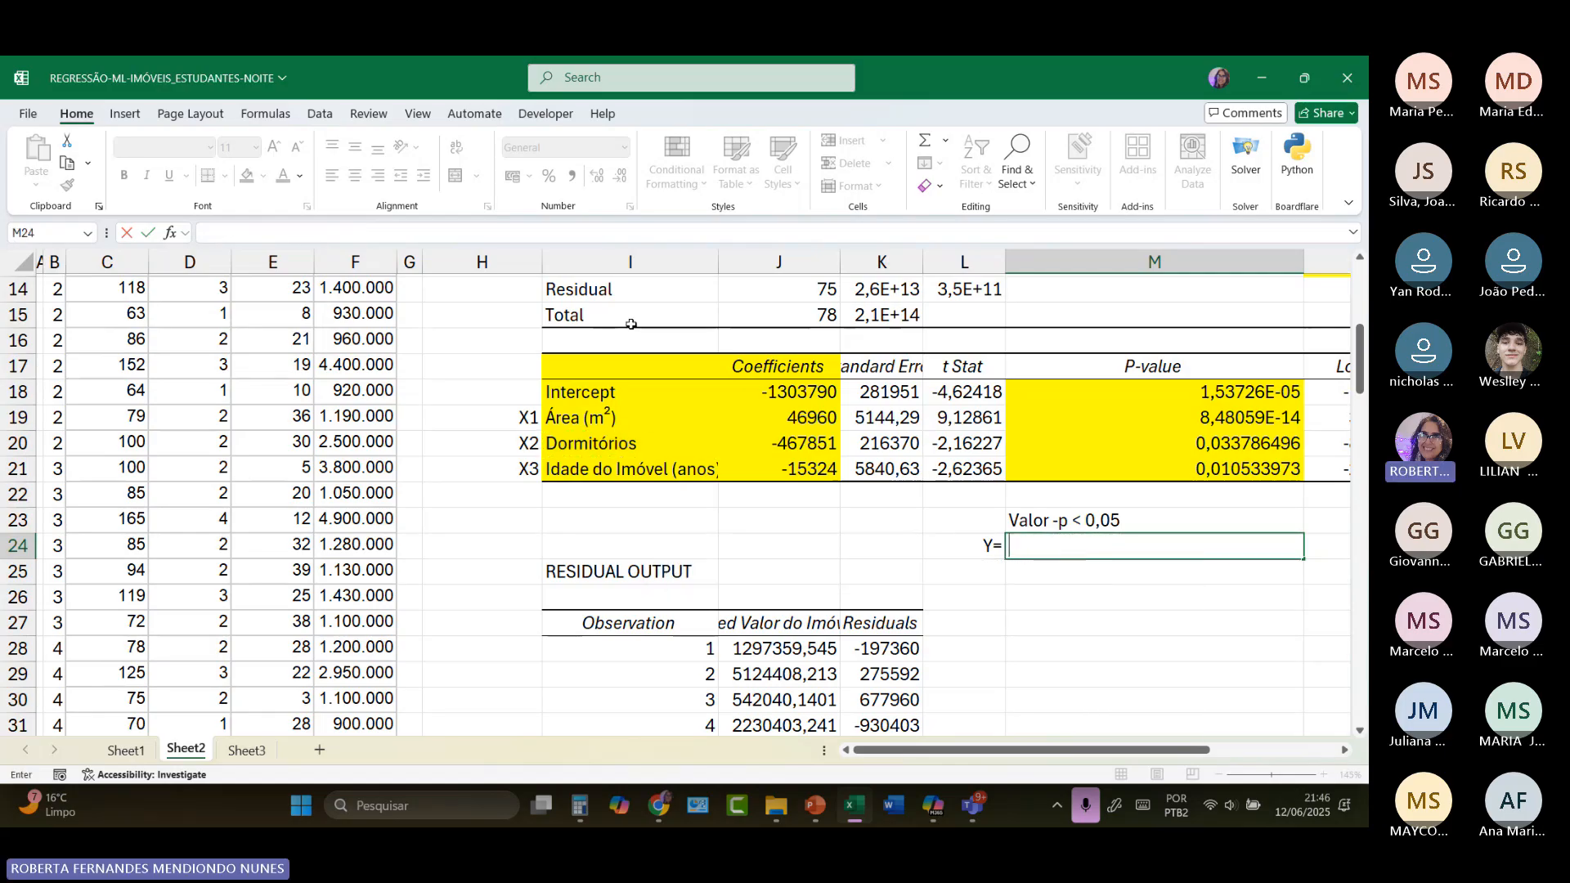
# Step: Begin the regression equation in M24 with the area term 46960X1 followed by a minus sign
pyautogui.click(799, 424)
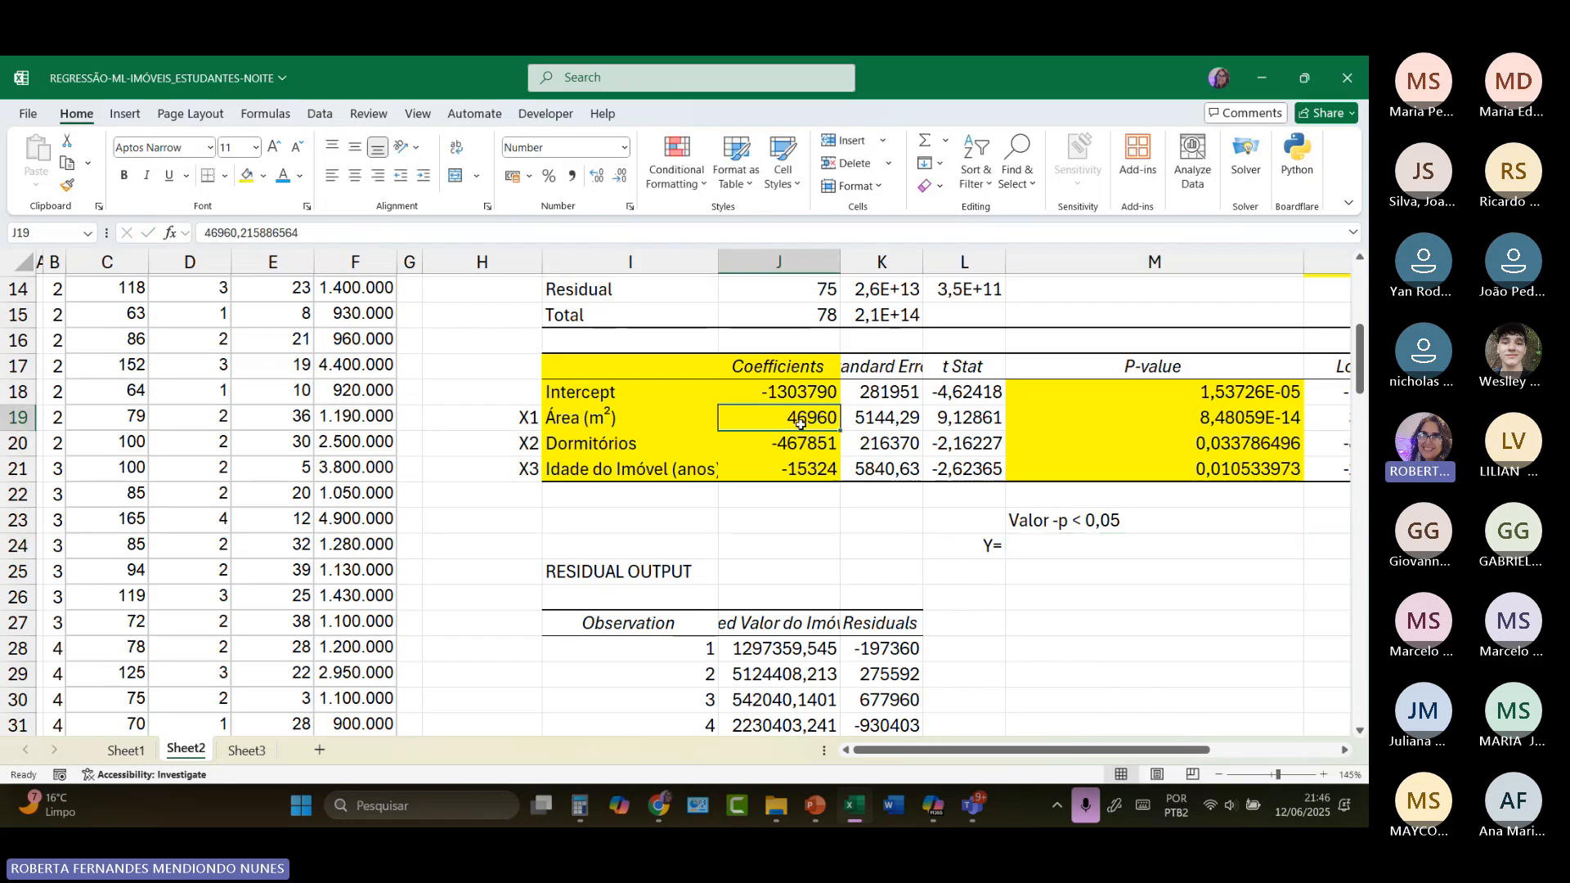
pyautogui.click(1067, 549)
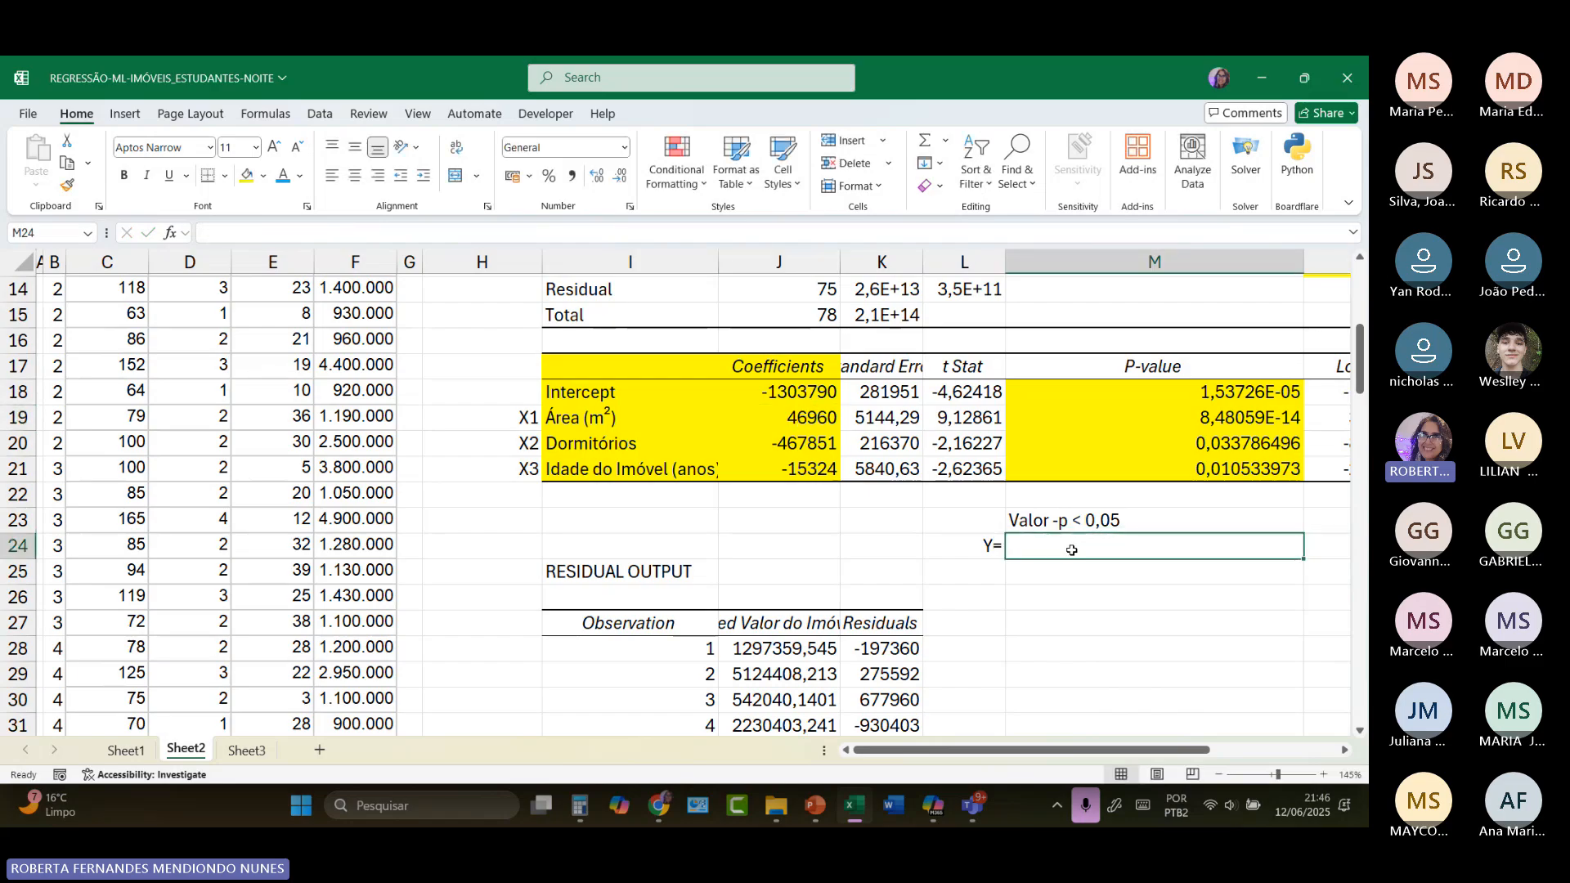
pyautogui.write('4')
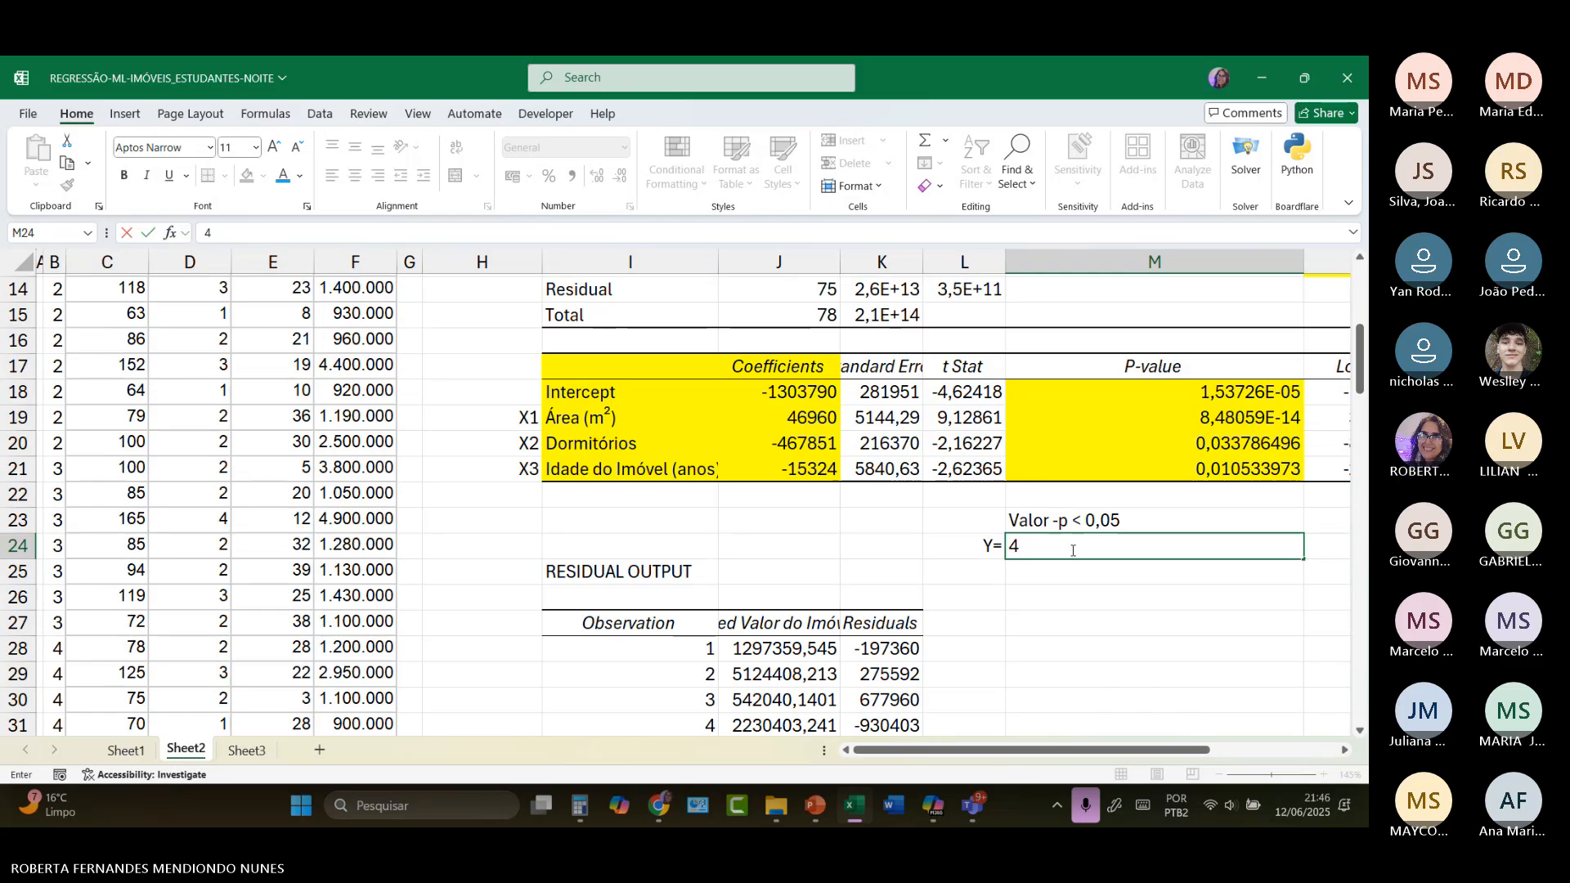
pyautogui.write('6960X1')
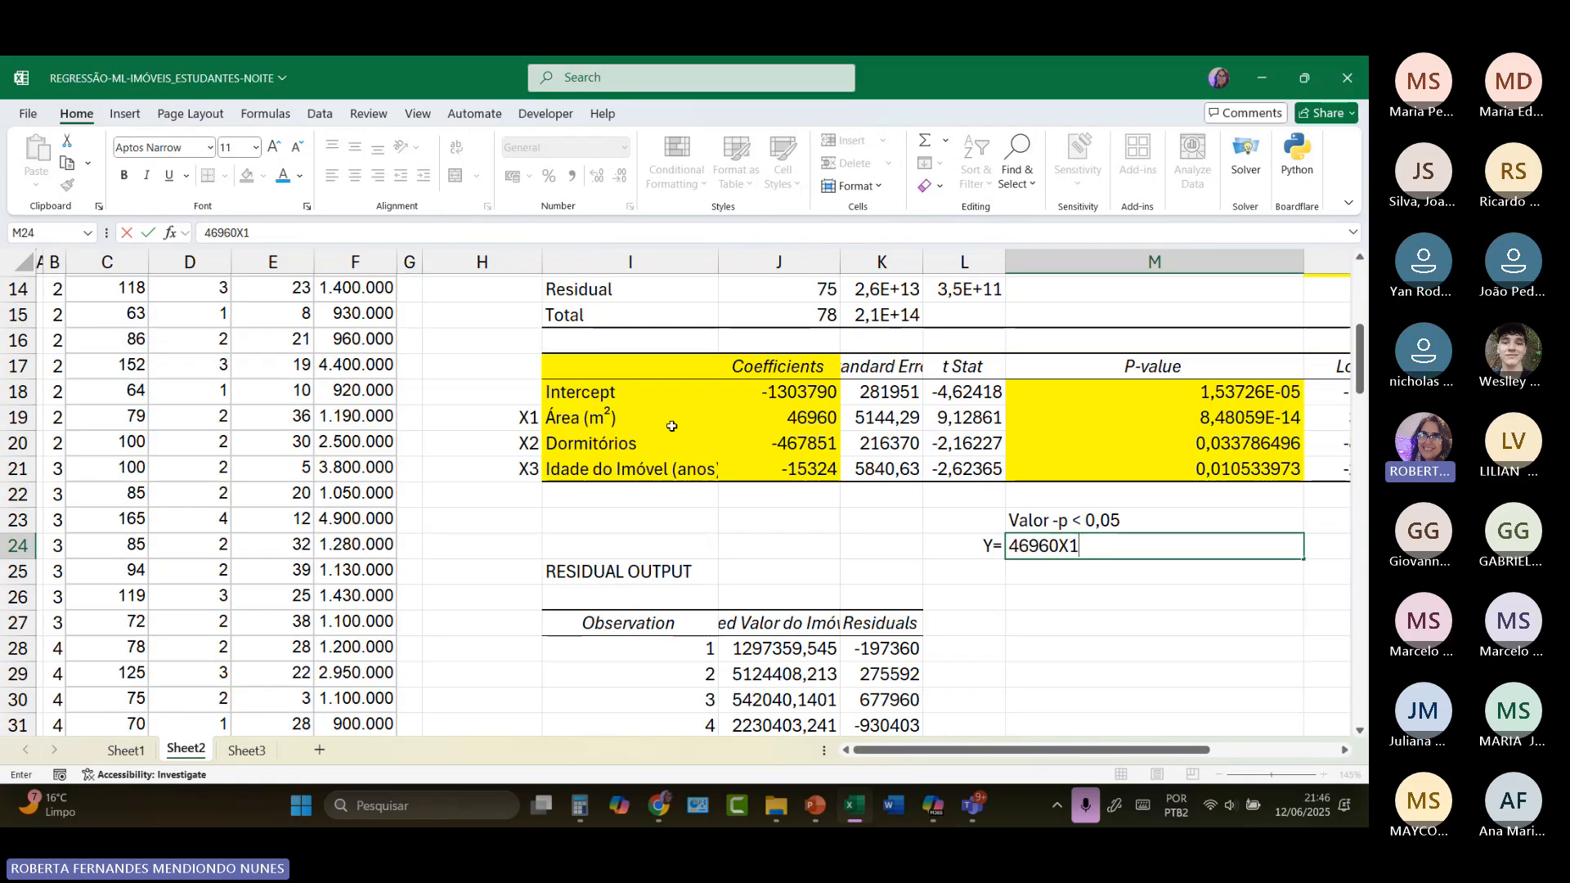
pyautogui.write('-')
# Step: Add the bedrooms term 467851X2 after the minus sign in the M24 equation
pyautogui.click(805, 443)
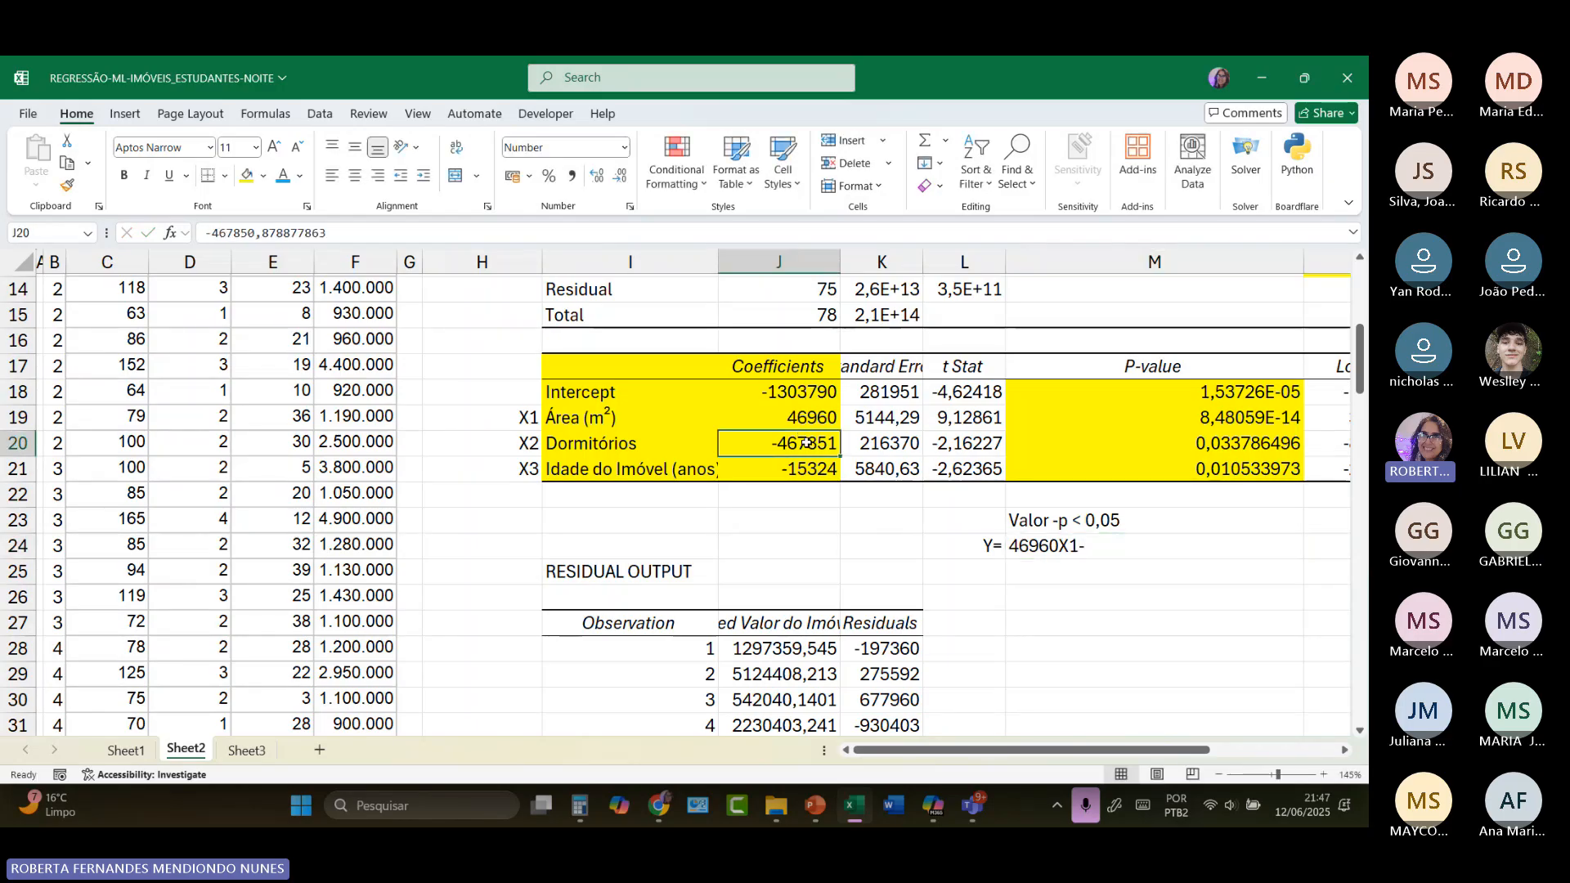
pyautogui.click(1112, 520)
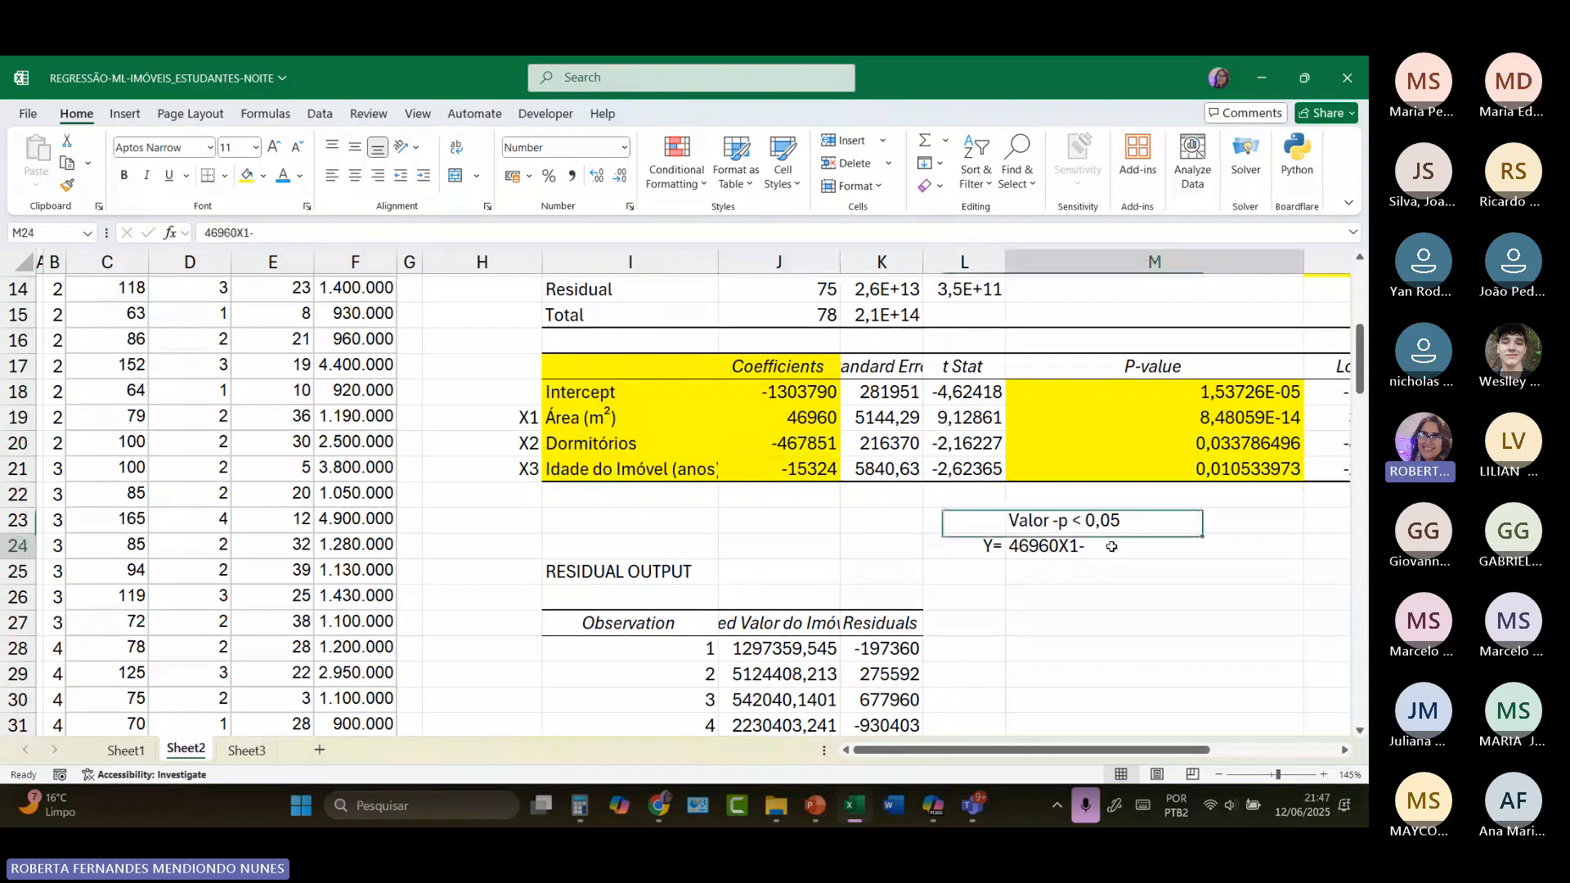
pyautogui.doubleClick(1112, 546)
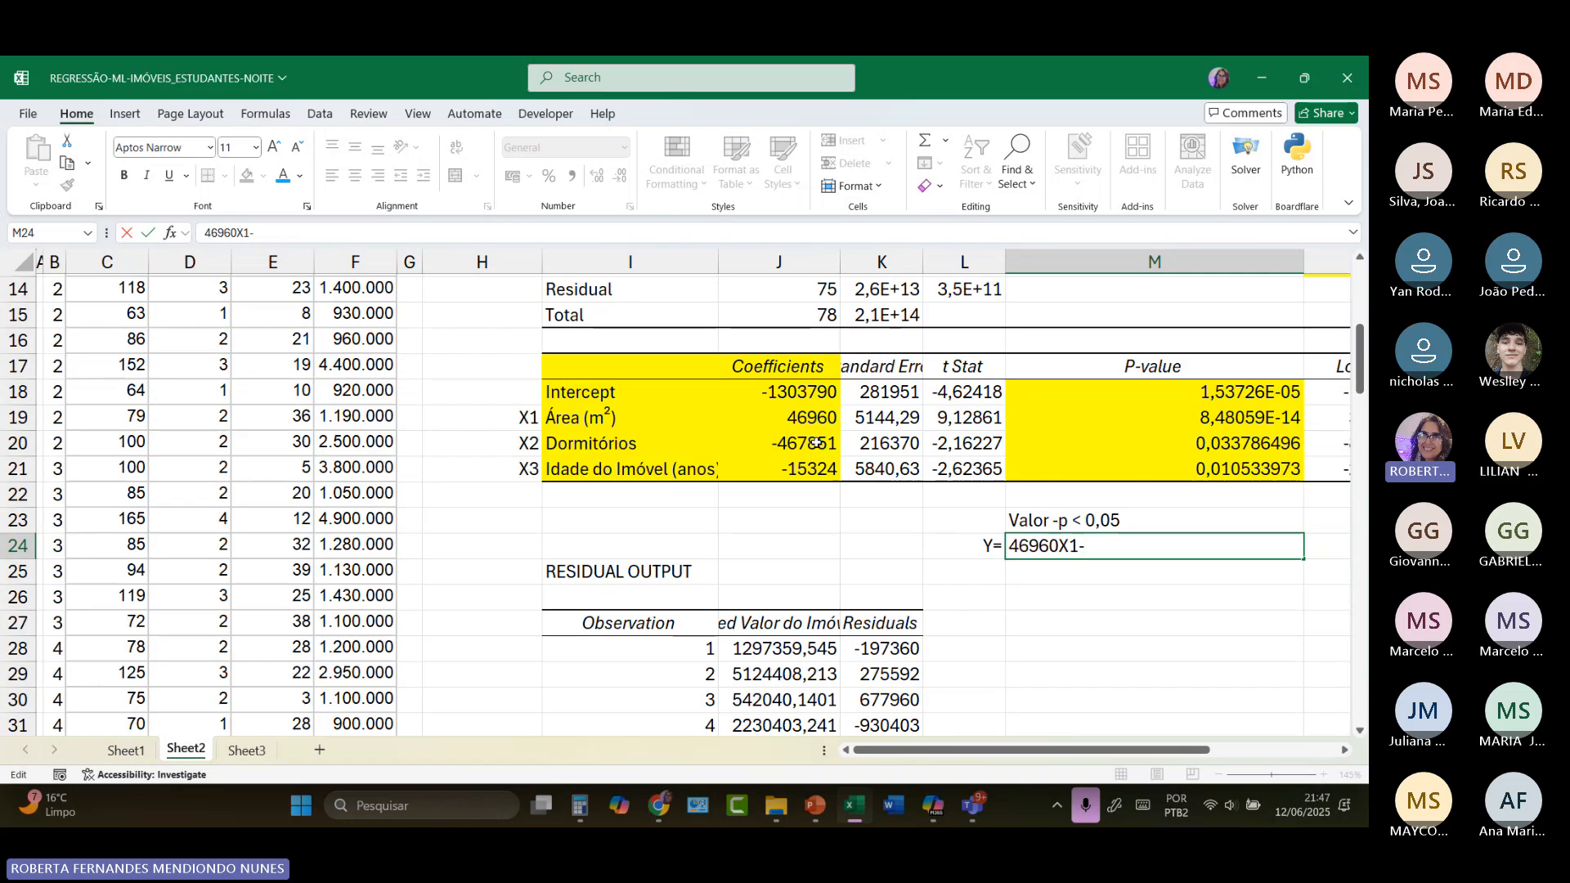
pyautogui.write('467851')
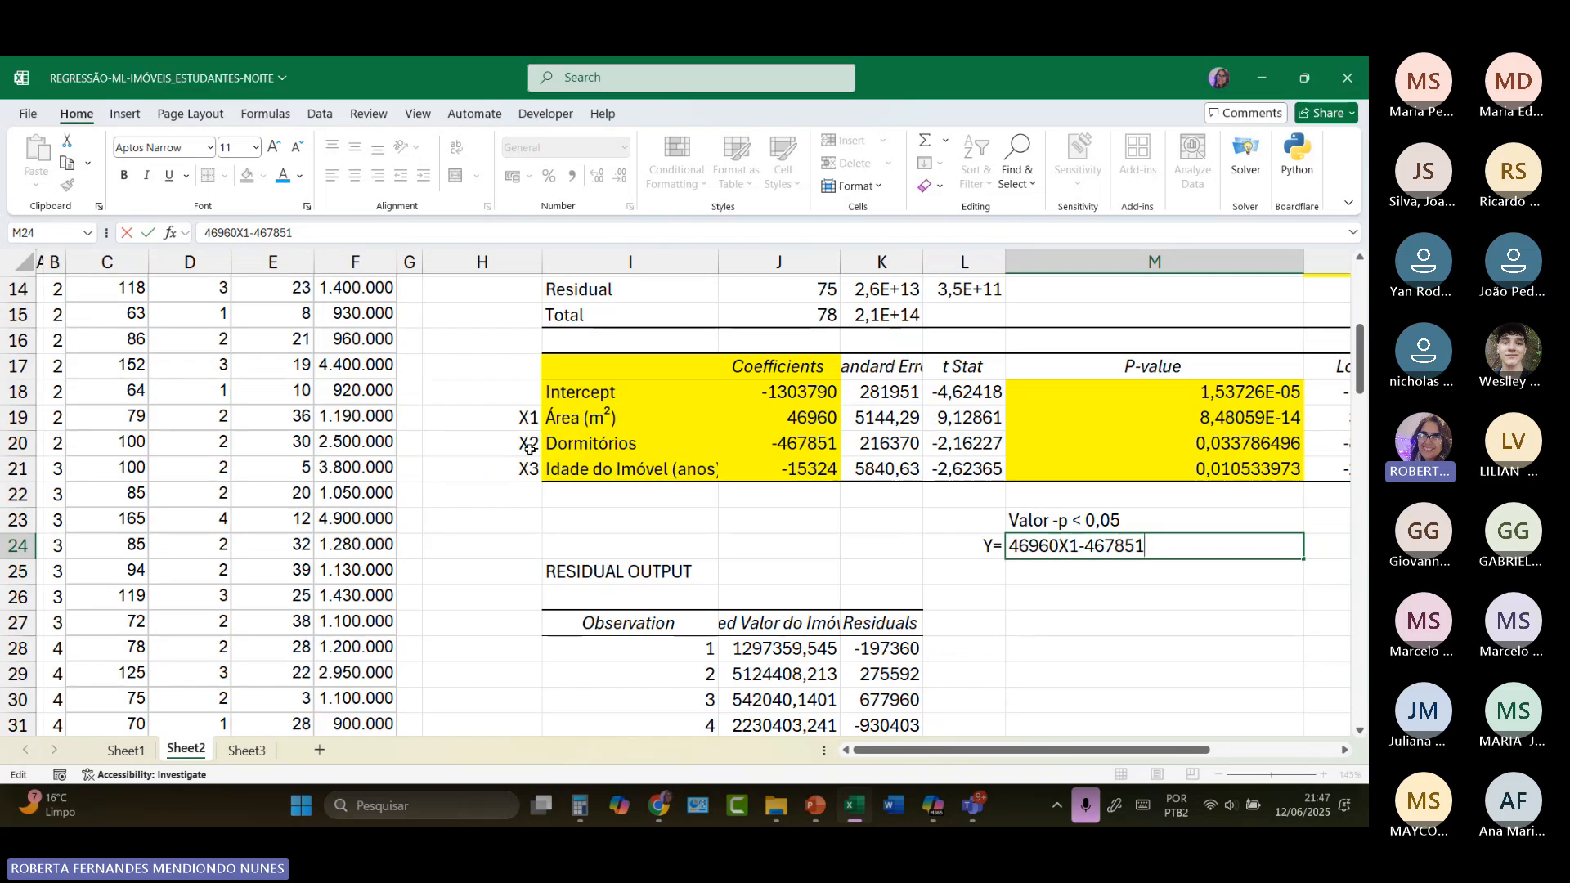
pyautogui.write('X2')
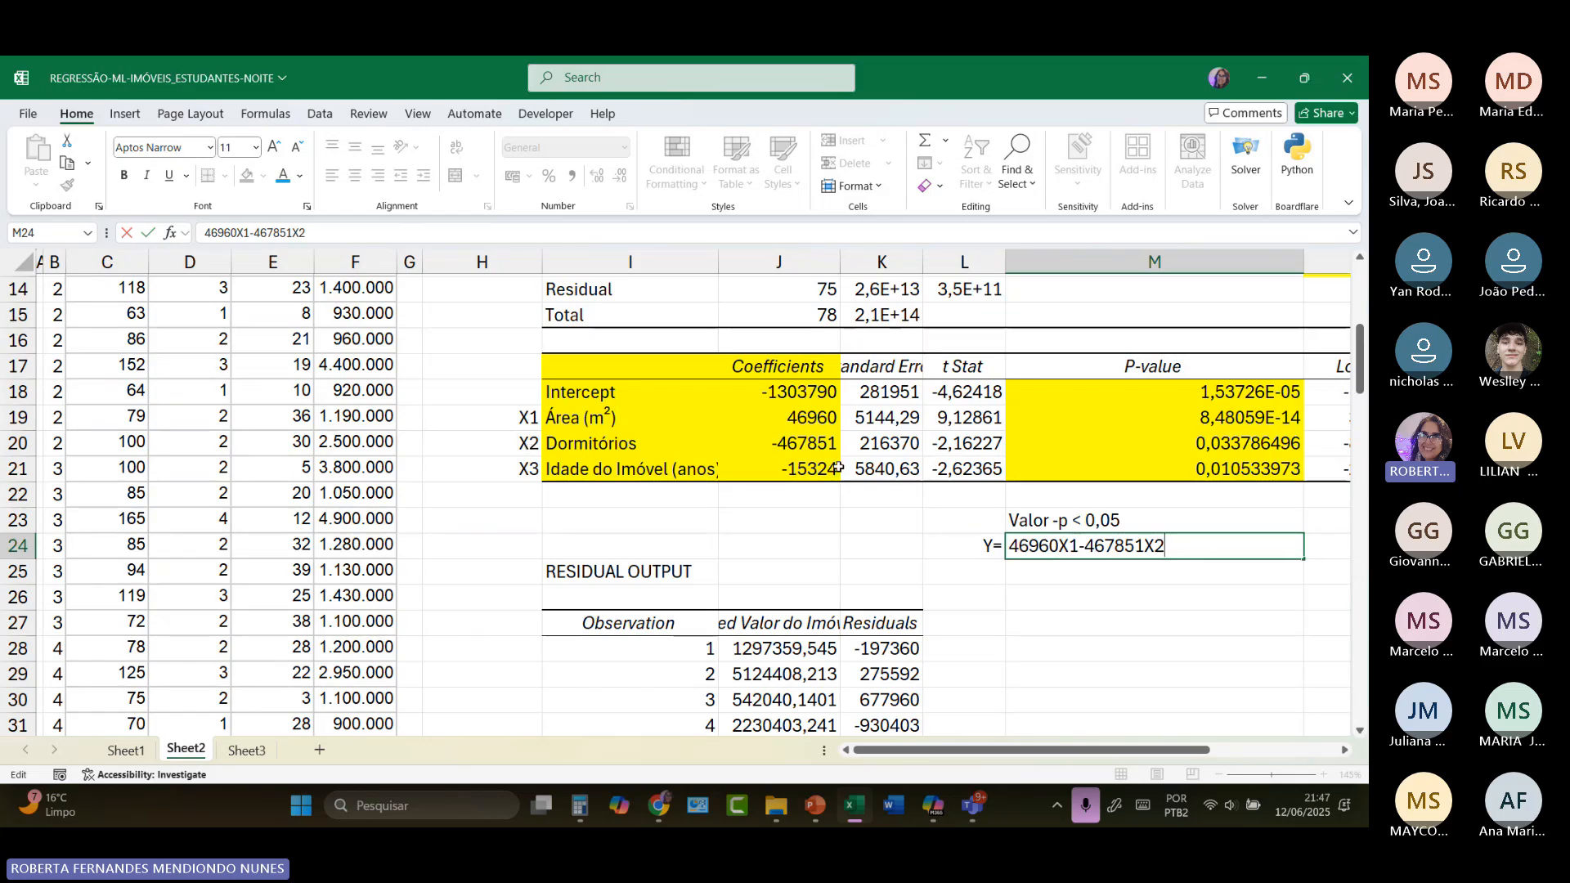
# Step: Complete the M24 equation with the property-age term -15324X3 and the intercept -1303790
pyautogui.write('-')
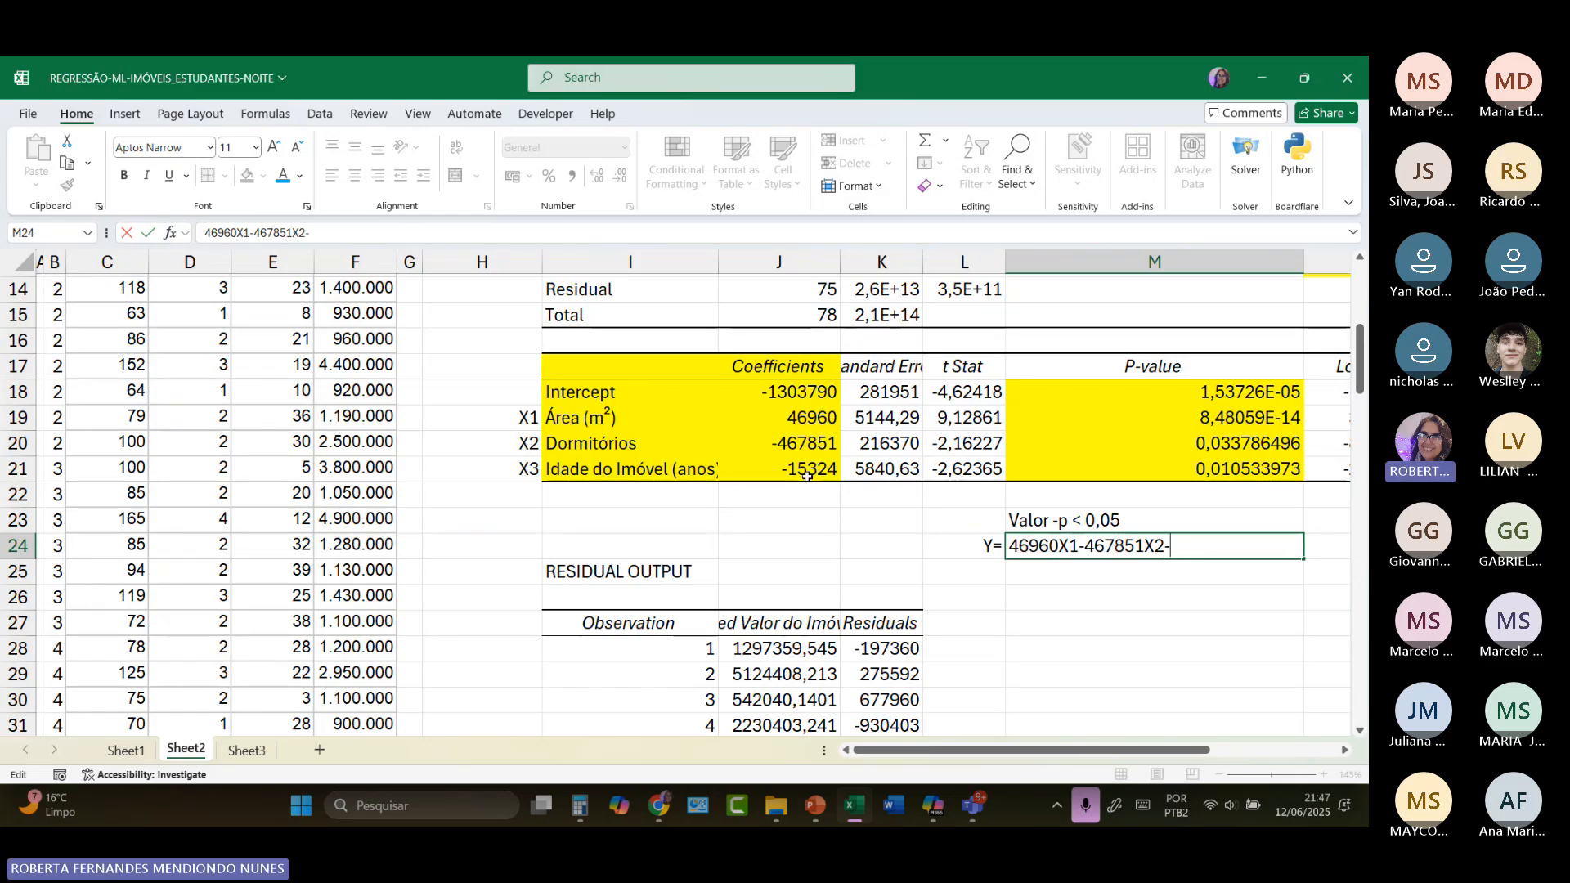
pyautogui.write('15324')
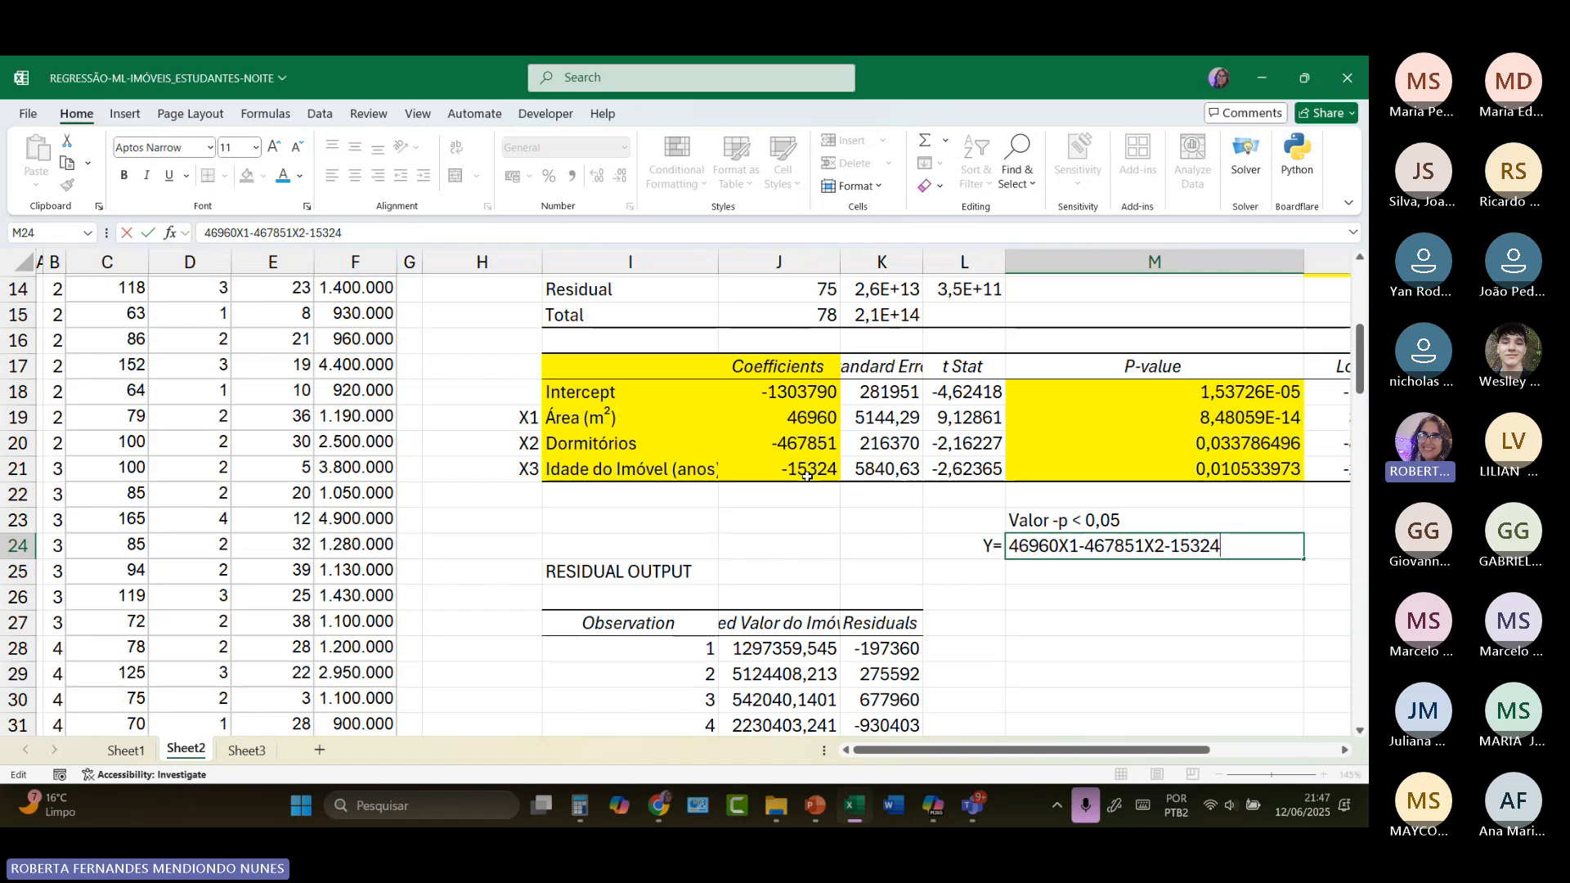
pyautogui.write('X')
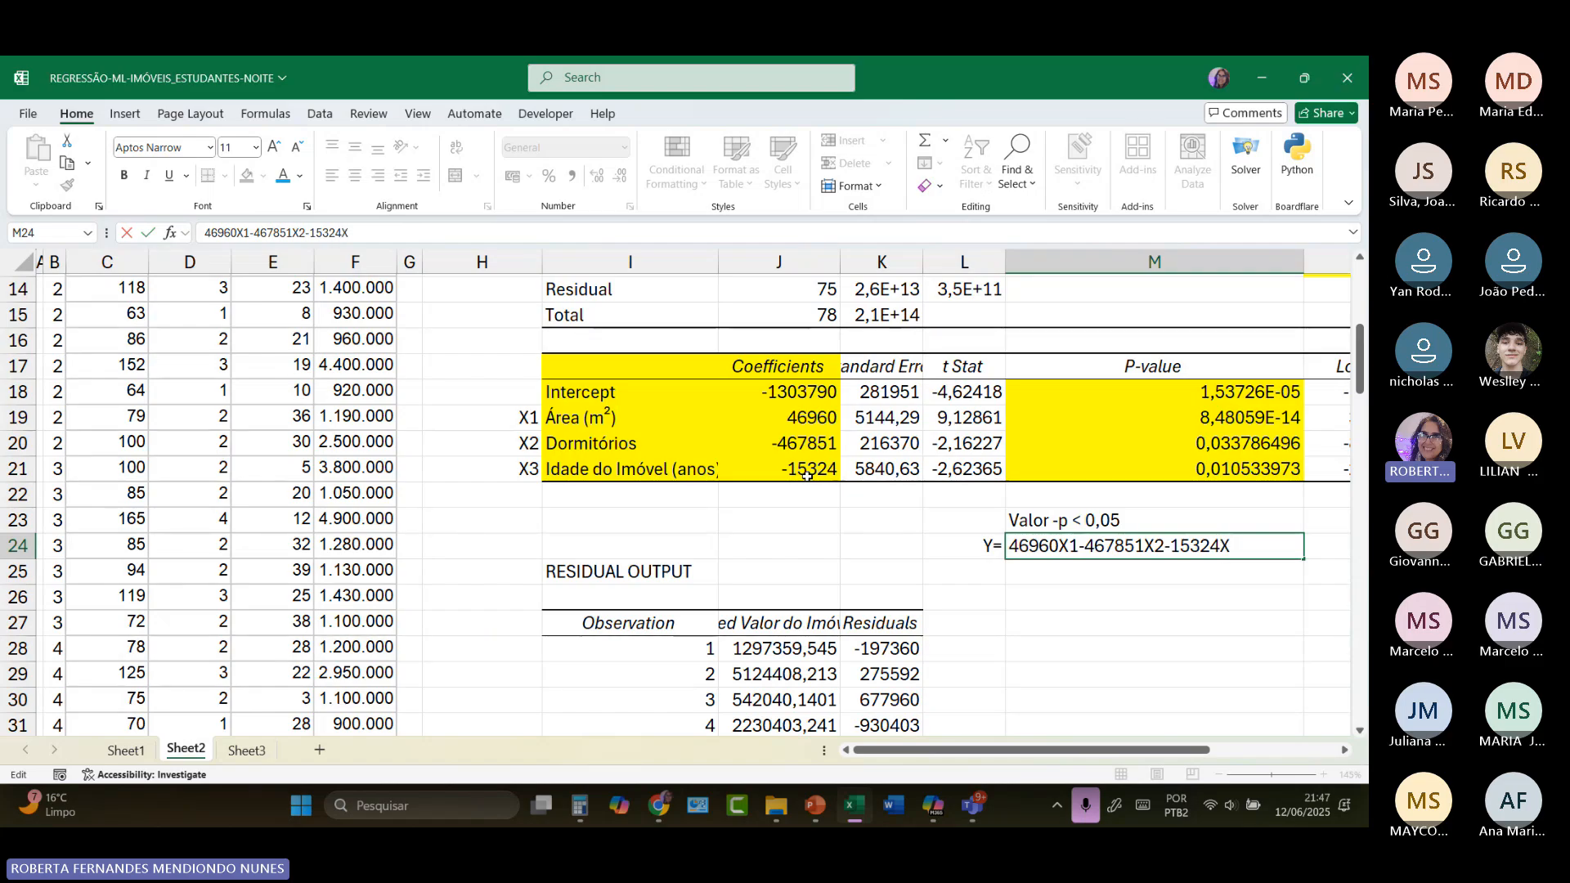
pyautogui.write('3')
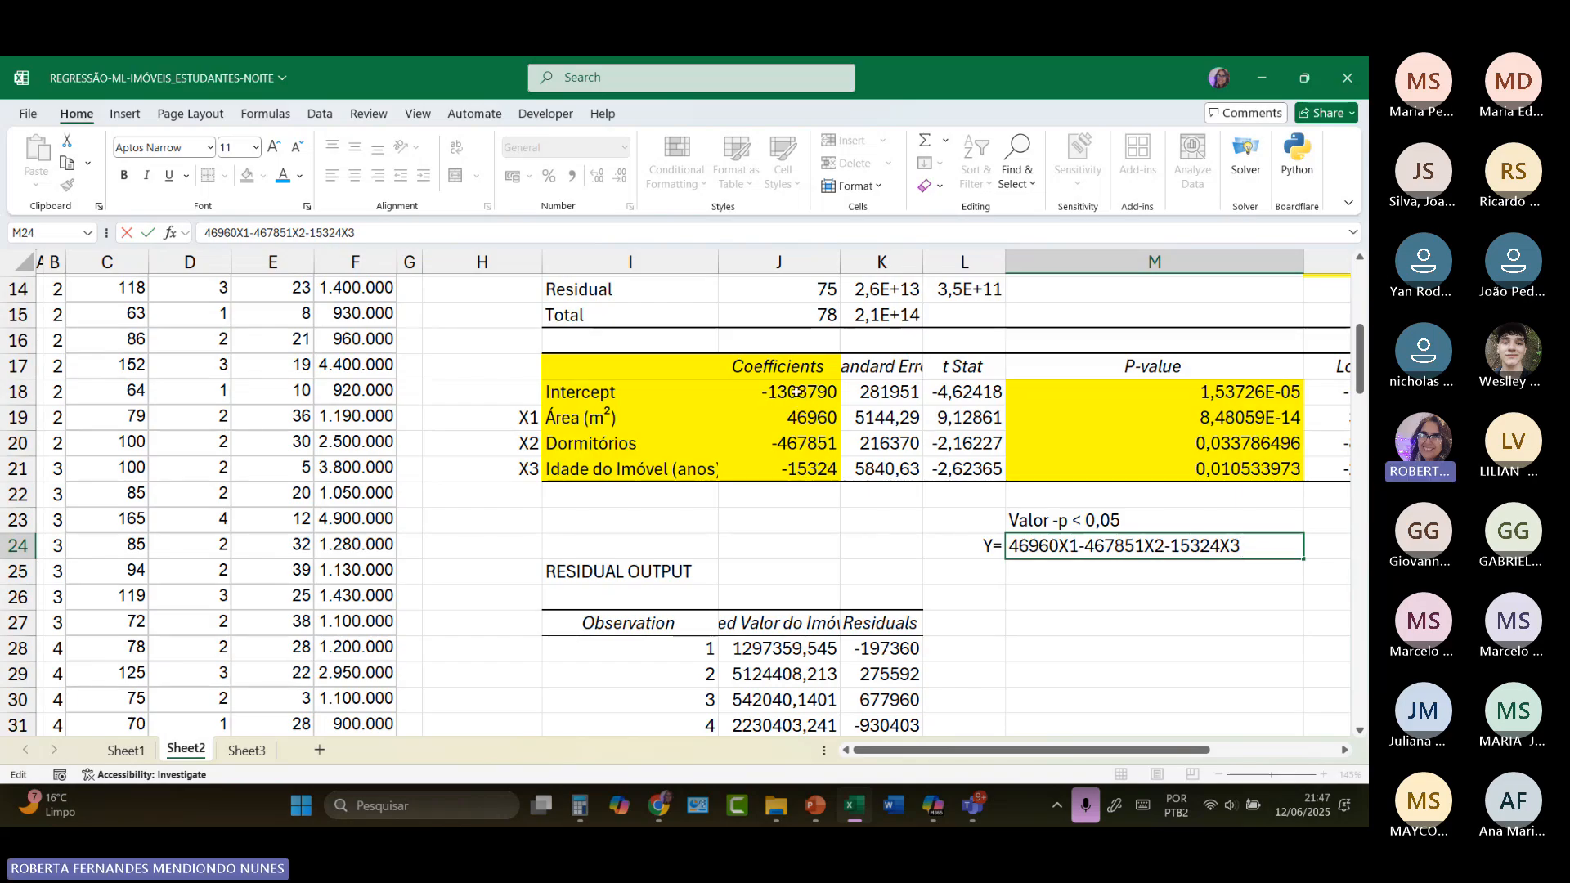
pyautogui.write('-130')
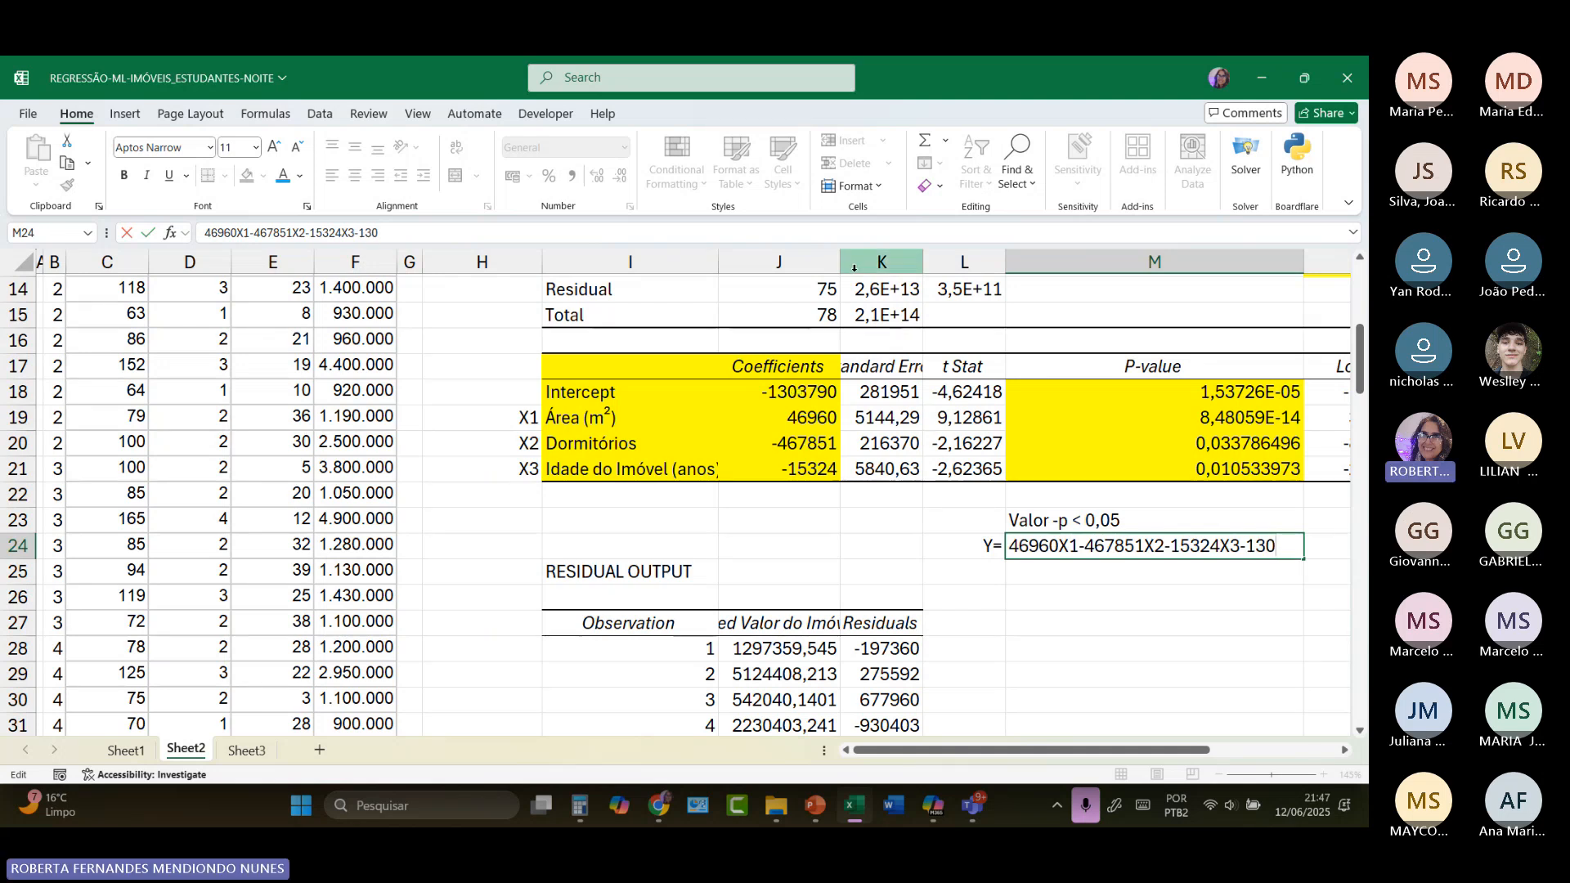
pyautogui.write('3790')
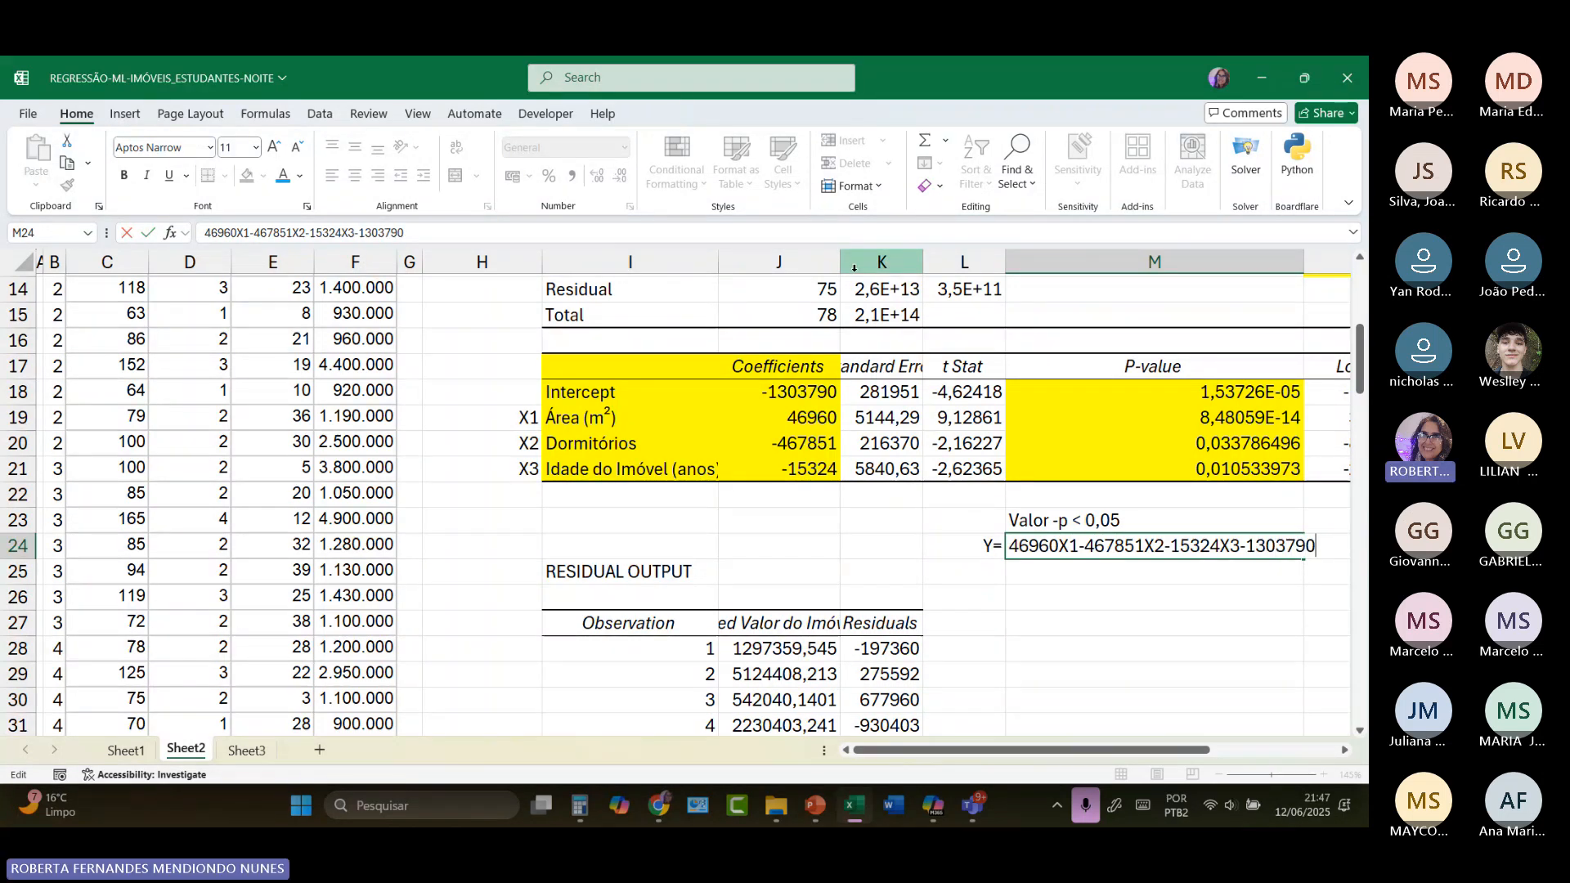
# Step: Highlight the regression equation and its label in L24:M24 with a yellow fill
pyautogui.moveTo(979, 553); pyautogui.dragTo(1063, 546)
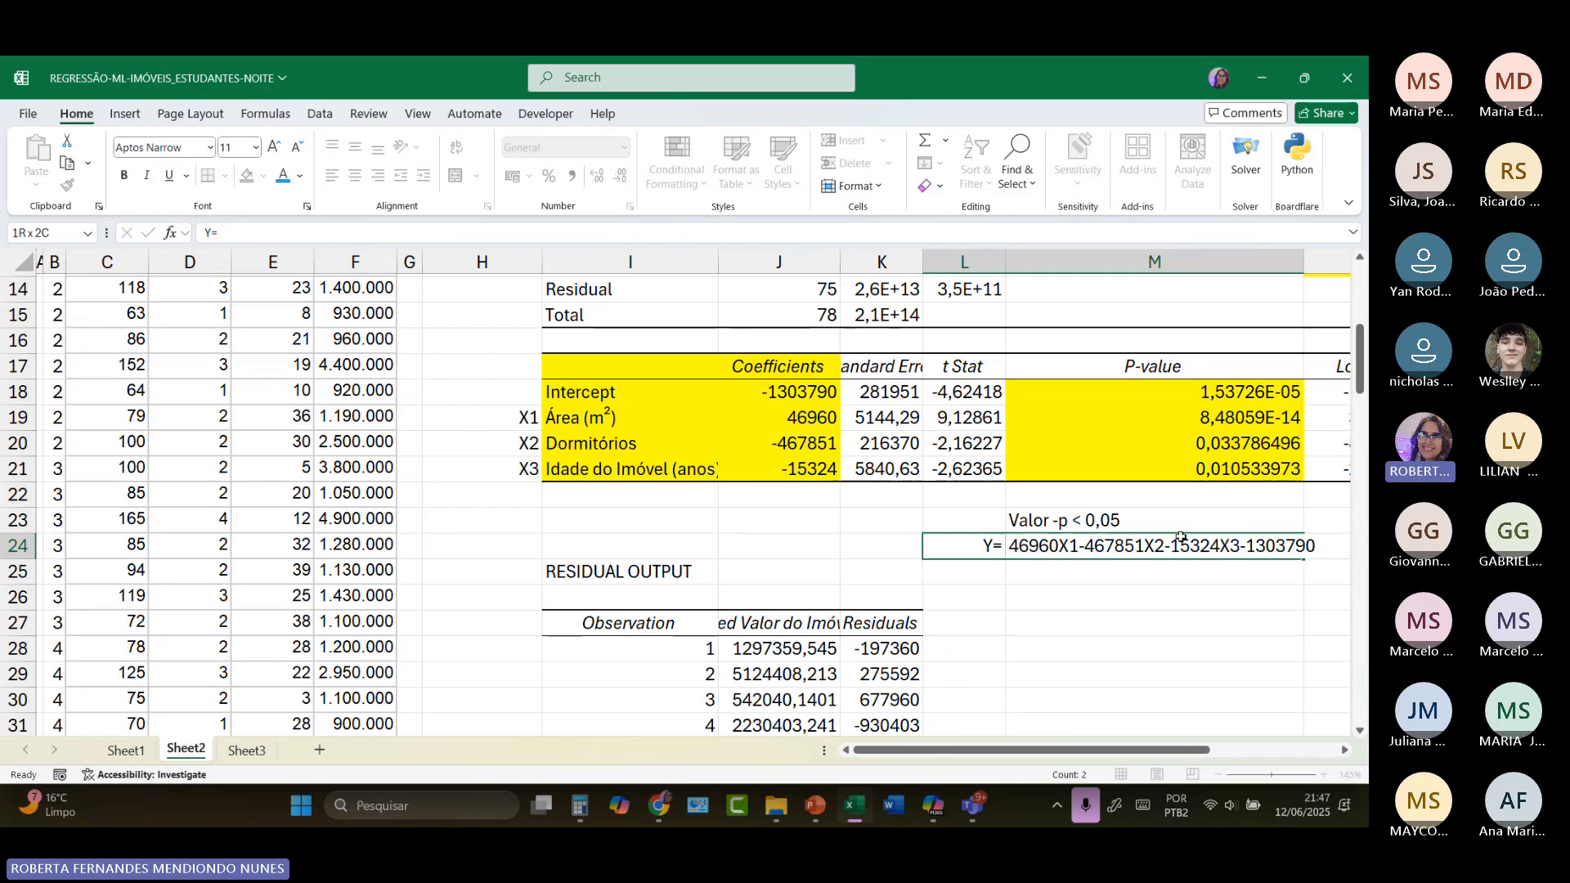
pyautogui.moveTo(1276, 546); pyautogui.dragTo(1276, 545)
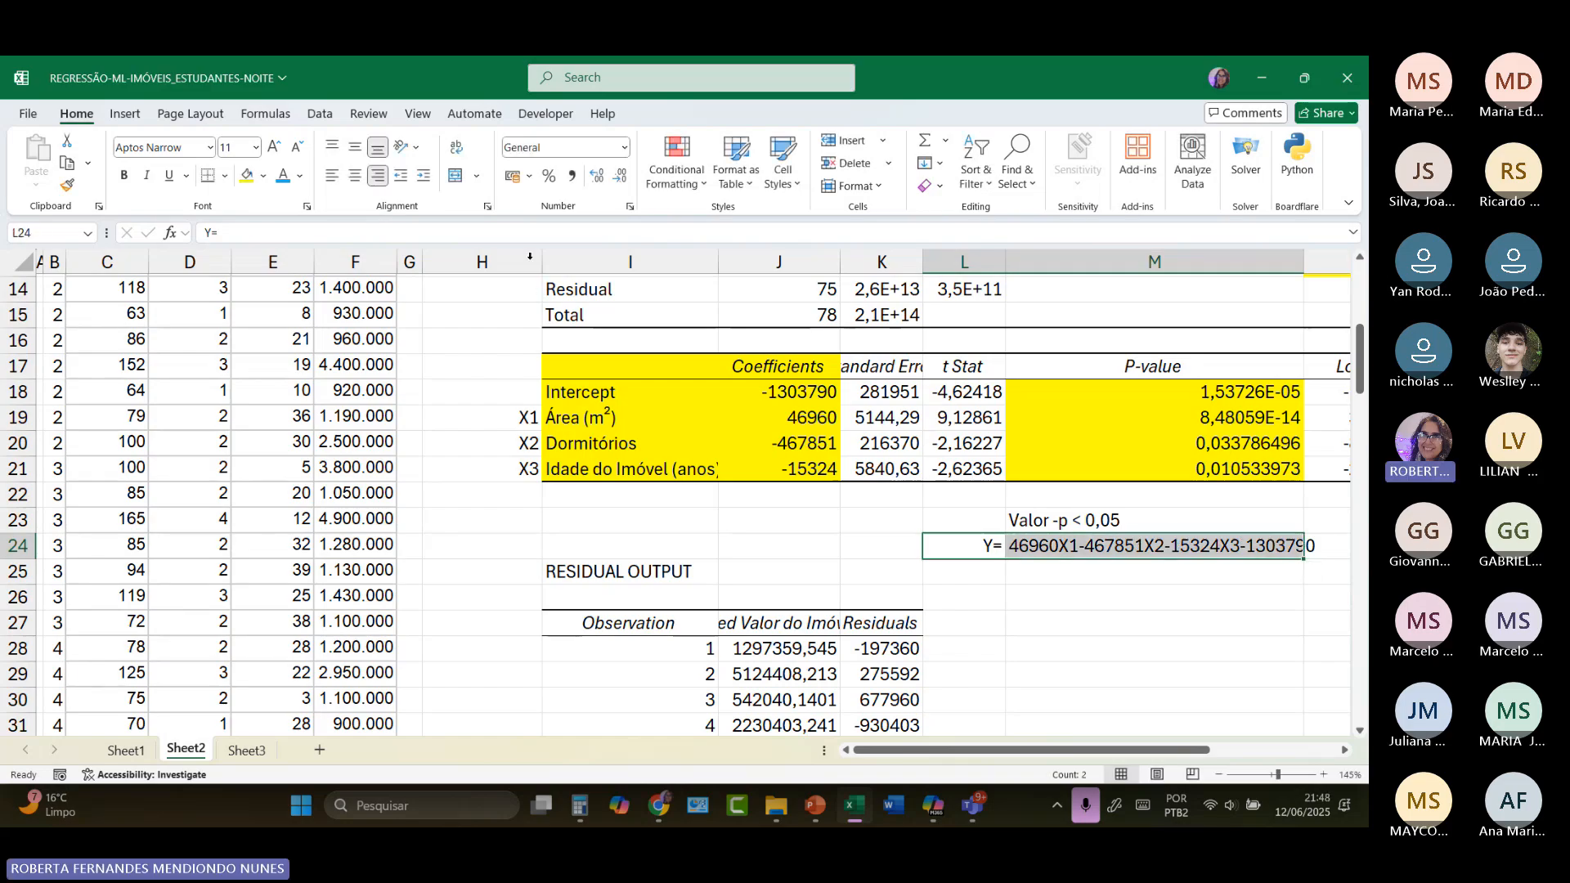
pyautogui.click(246, 175)
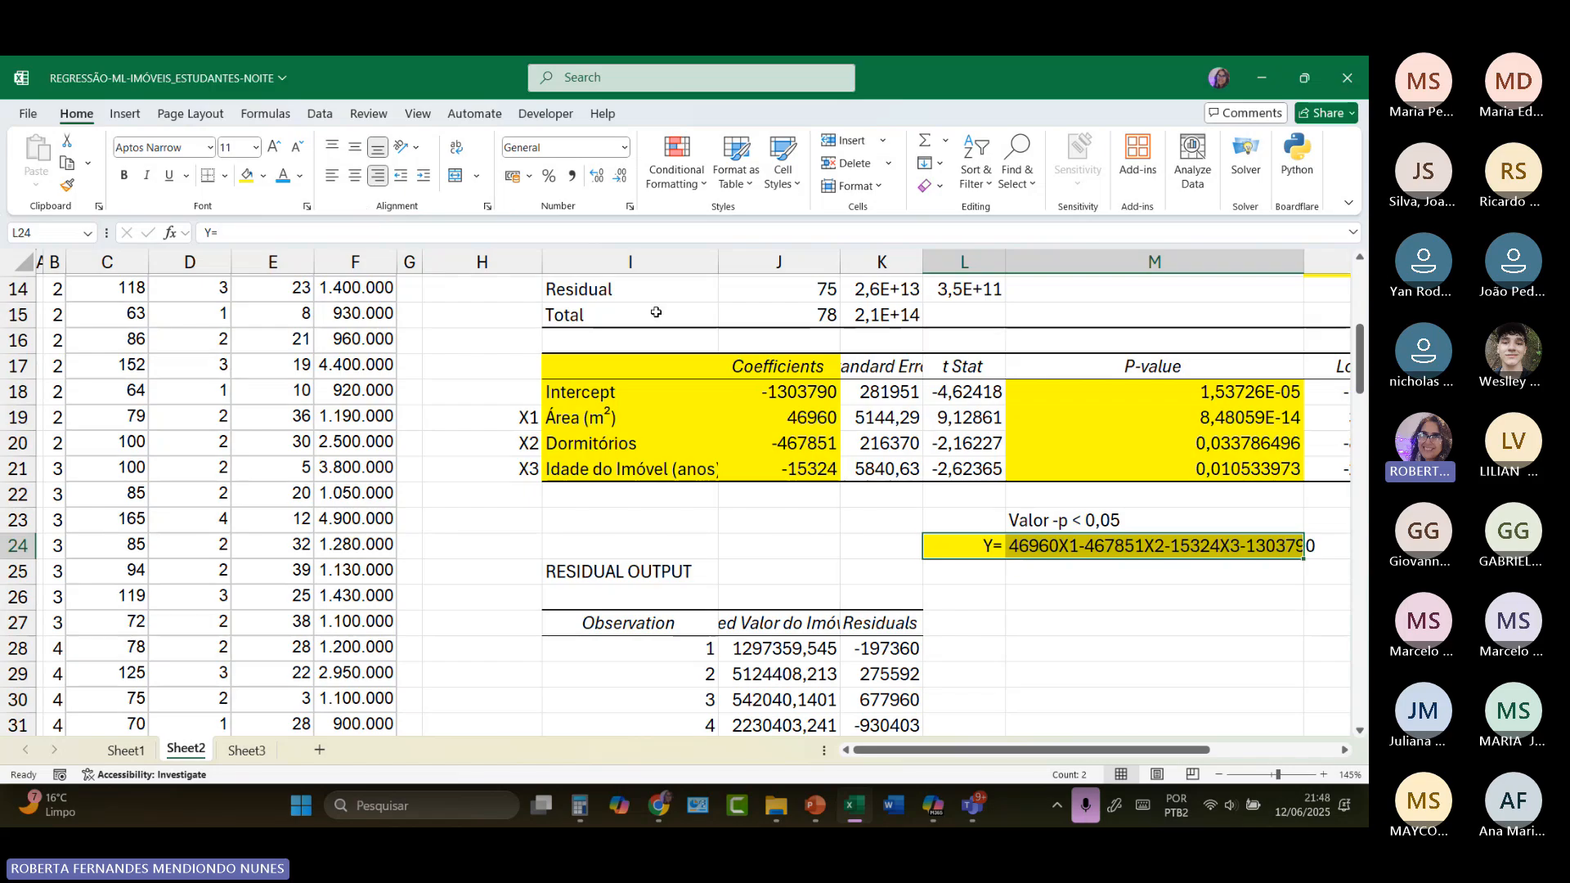
pyautogui.click(125, 177)
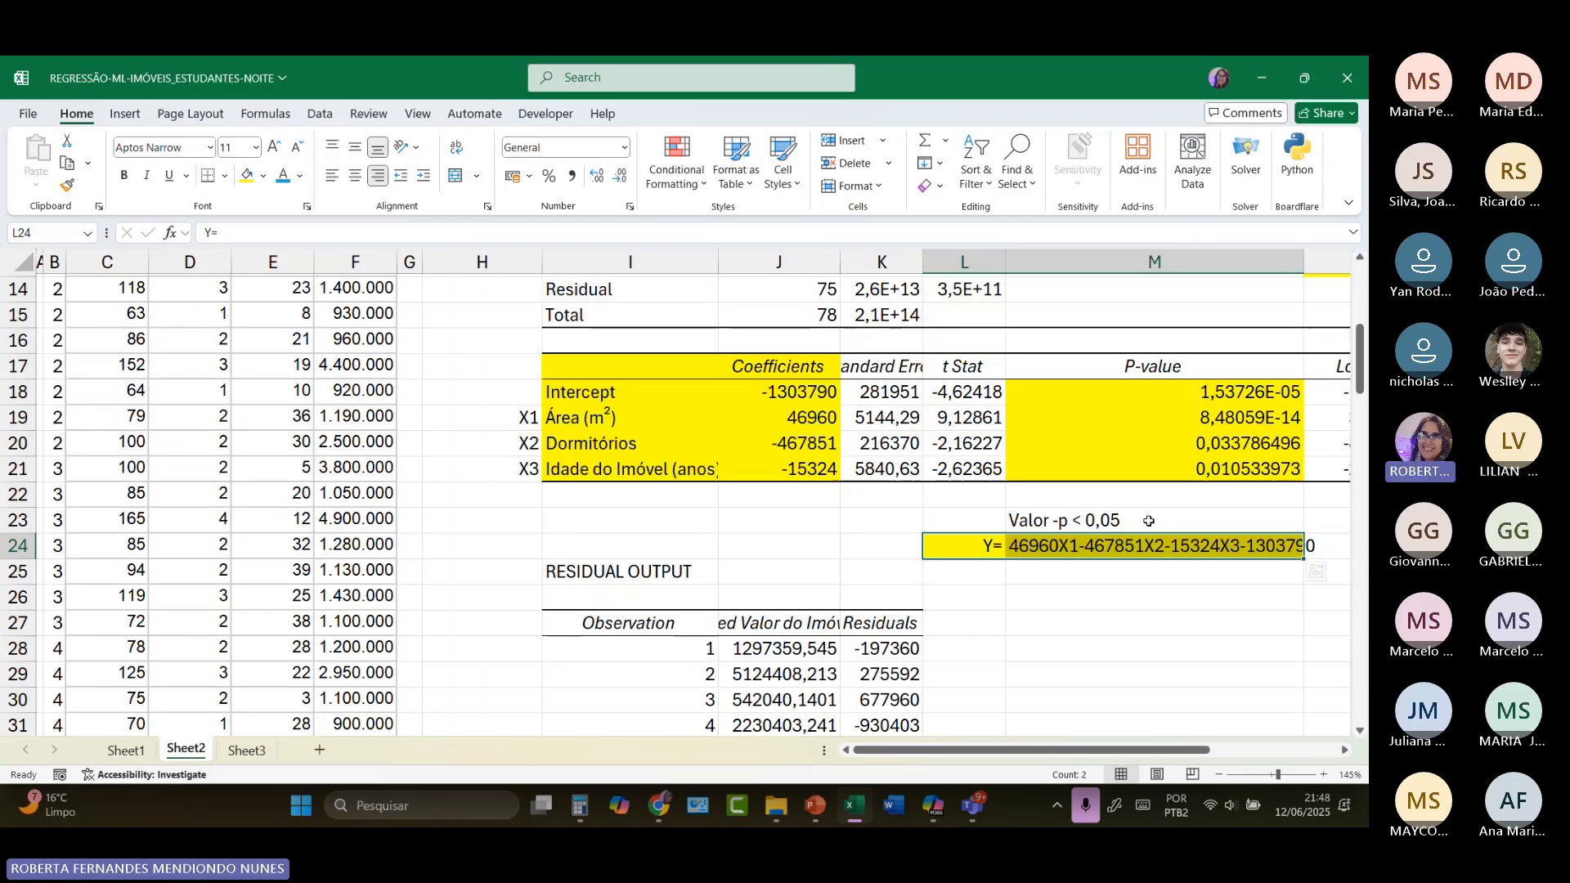
# Step: Insert a multiplication sign (*) between each coefficient and its variable X1, X2 and X3 in the M24 equation
pyautogui.doubleClick(1060, 546)
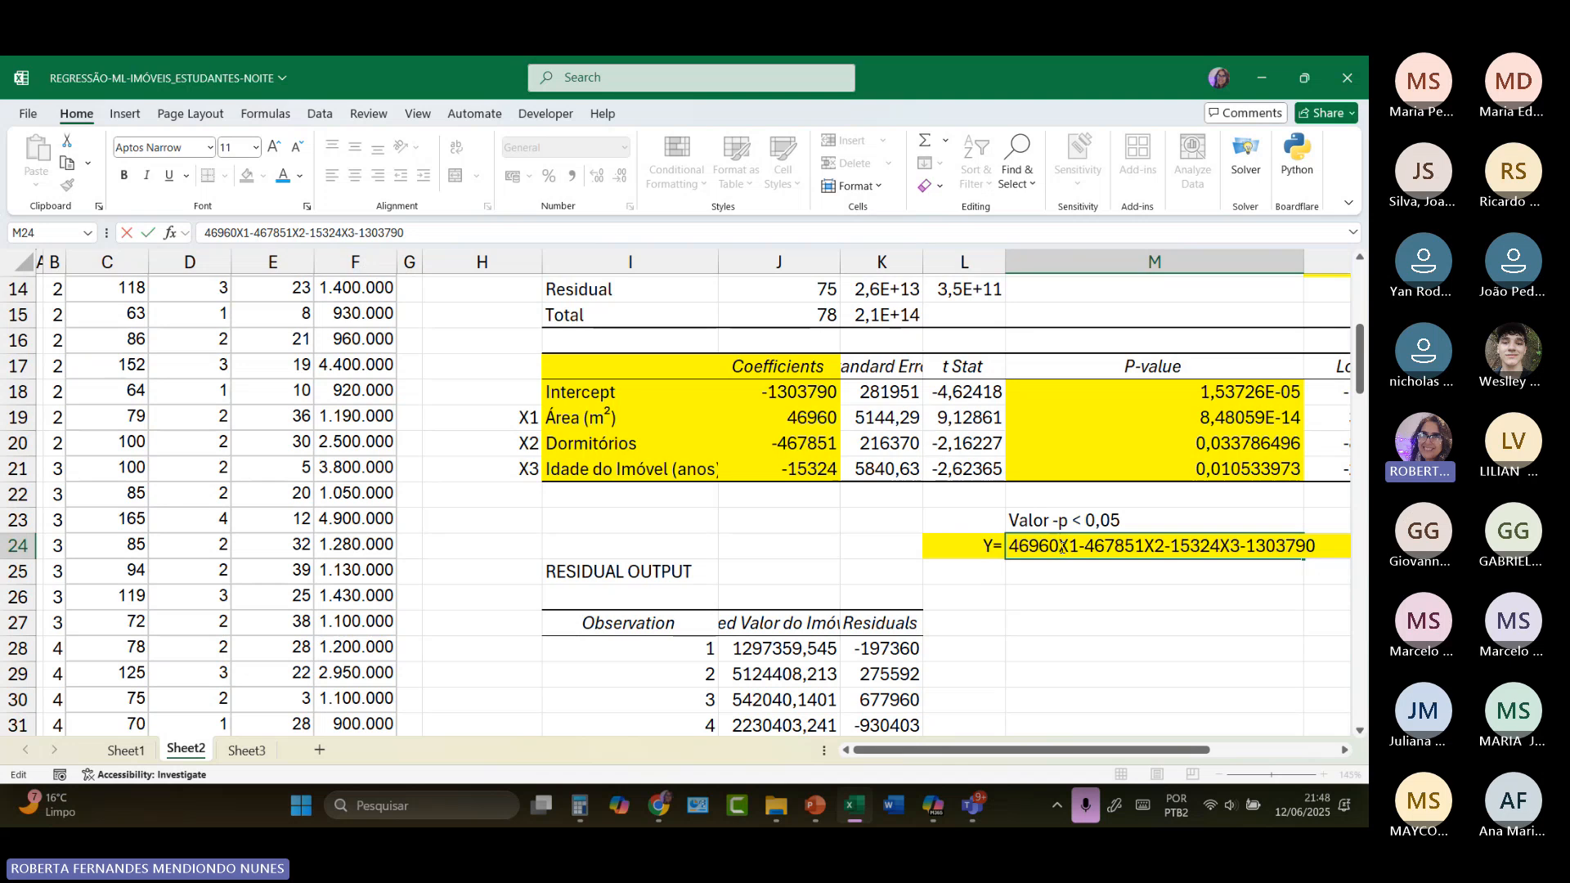
pyautogui.write('*')
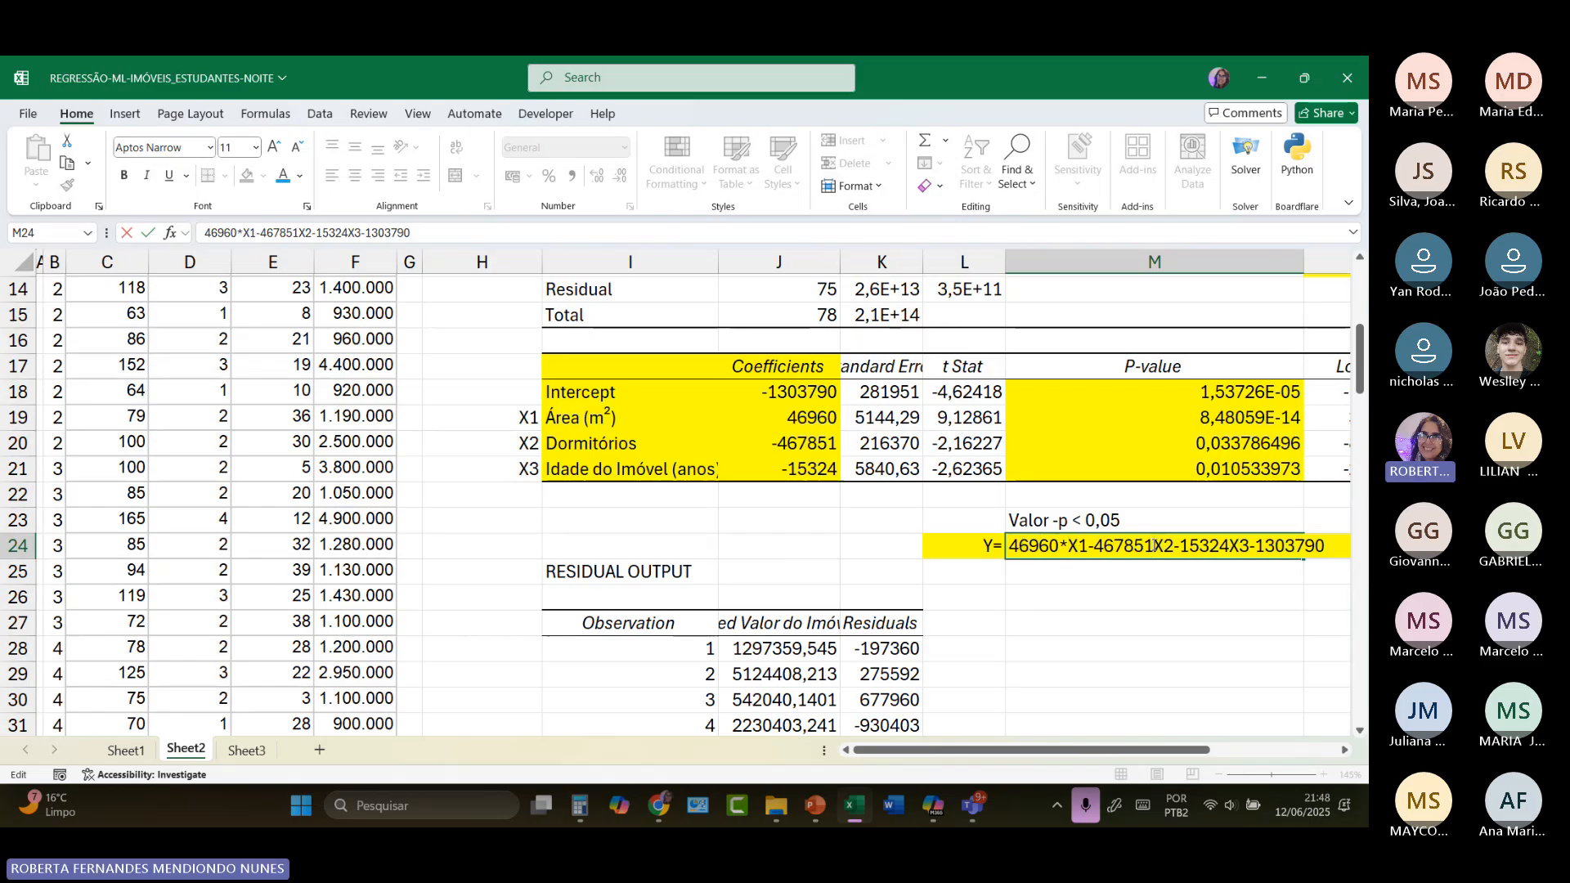
pyautogui.write('*')
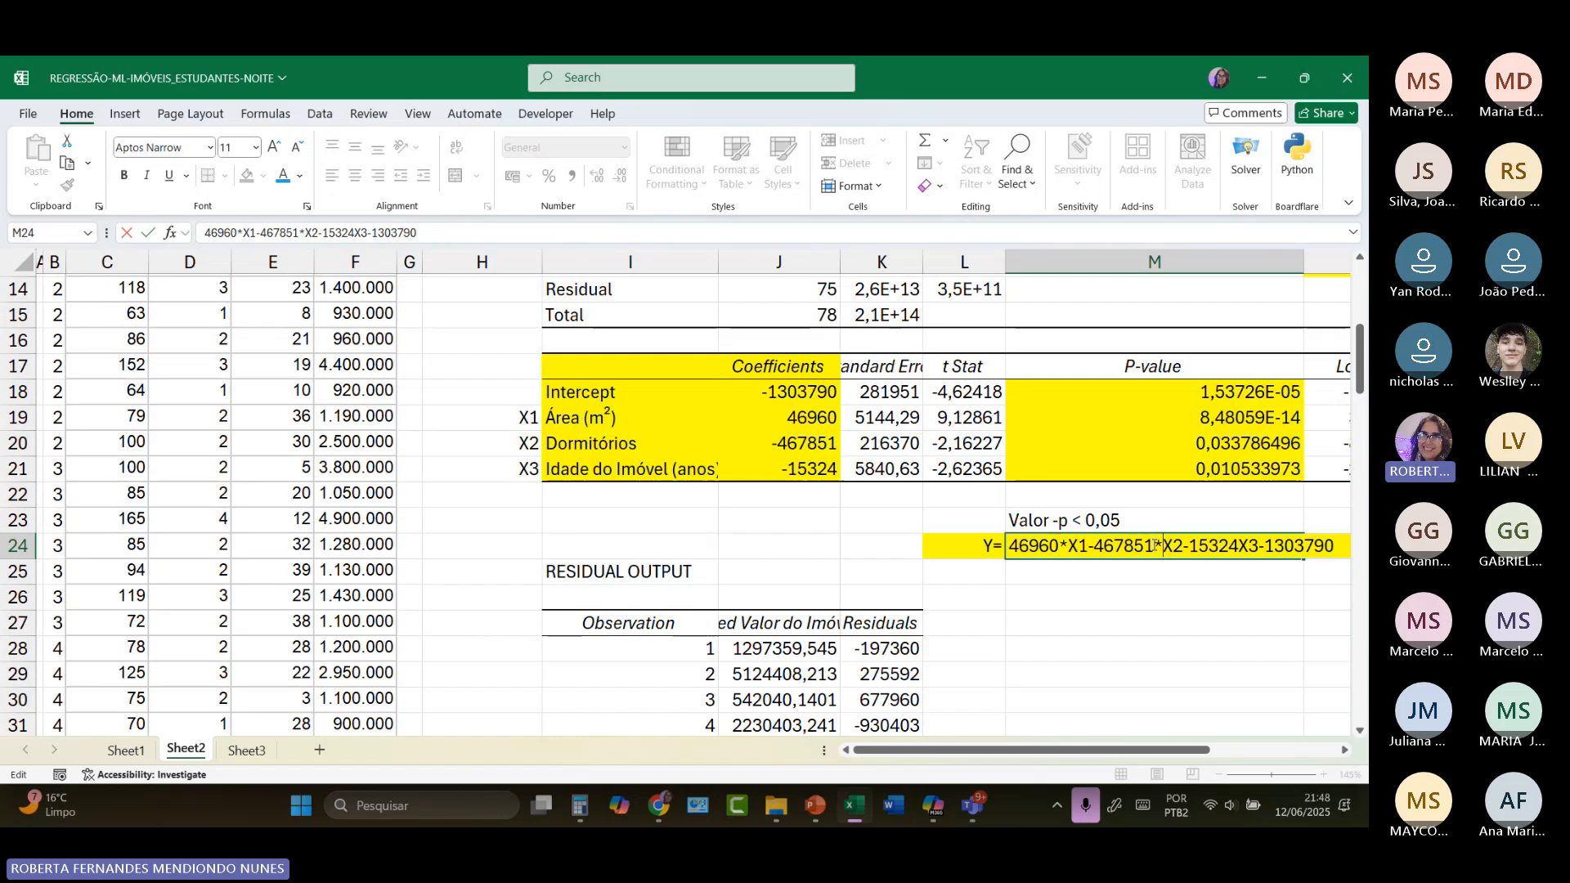
pyautogui.click(1239, 545)
pyautogui.write('*')
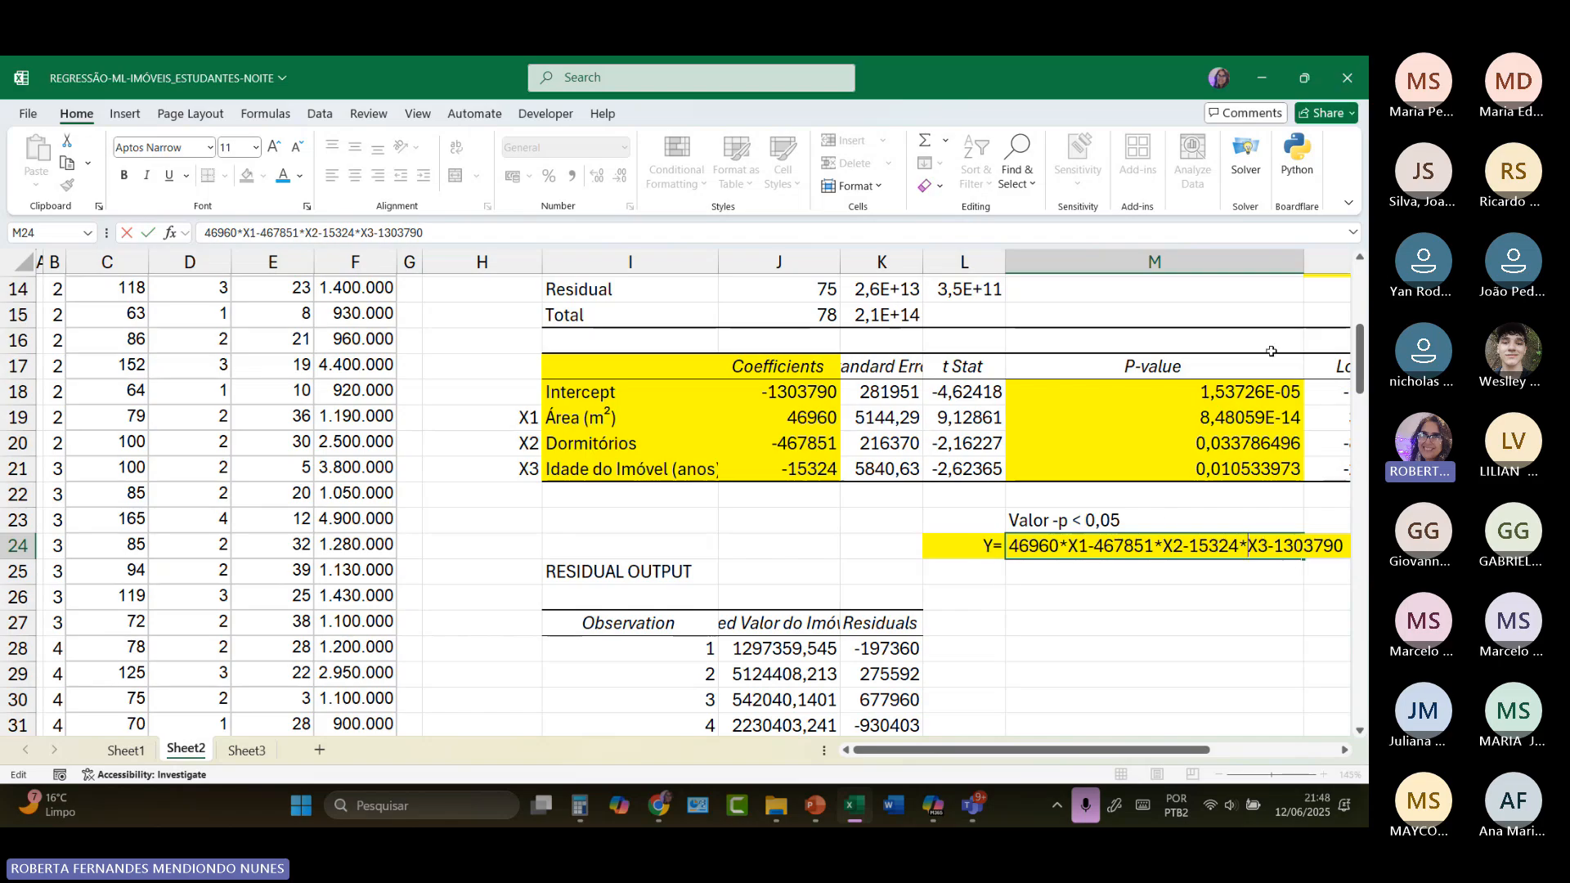
# Step: Fit column M to the full regression equation and make L24:M24 bold
pyautogui.doubleClick(1304, 261)
pyautogui.click(1303, 260)
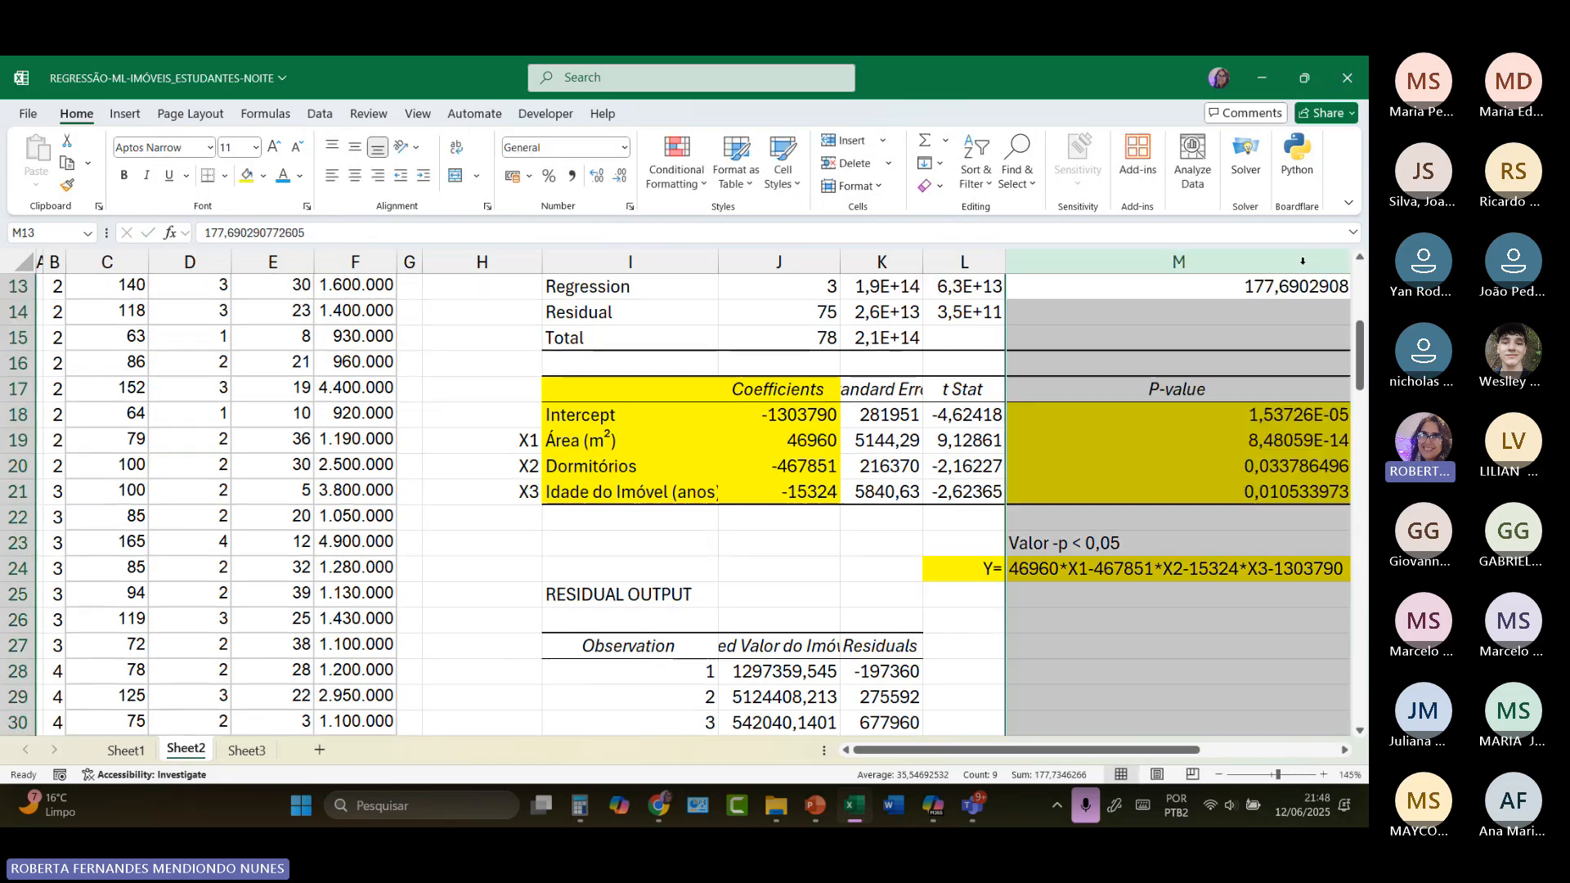
pyautogui.moveTo(981, 570); pyautogui.dragTo(1222, 563)
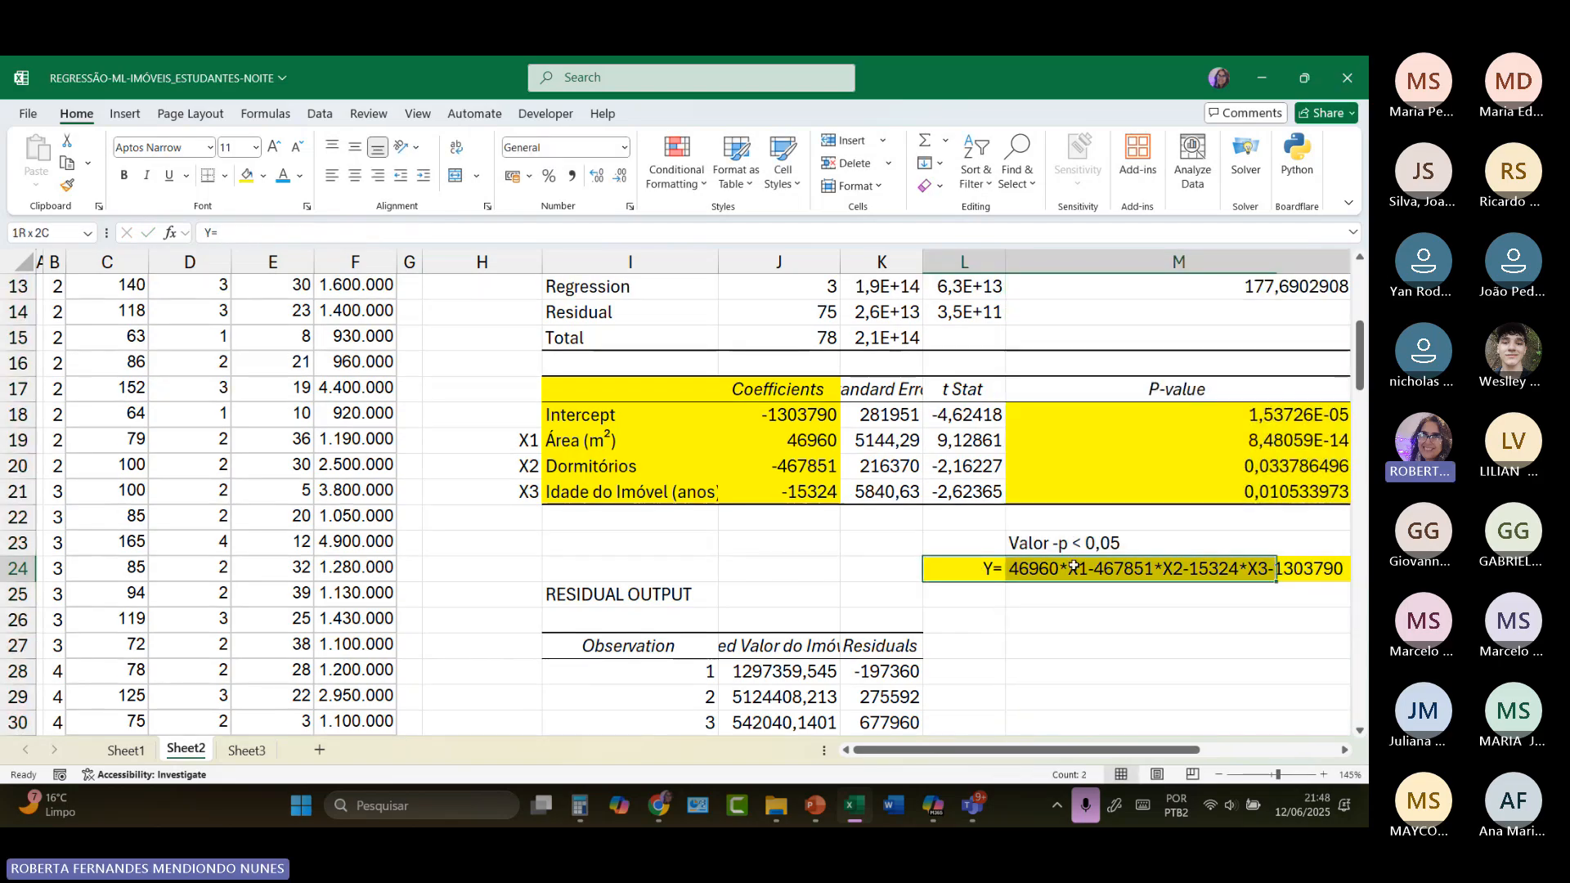
pyautogui.click(124, 175)
pyautogui.click(1055, 601)
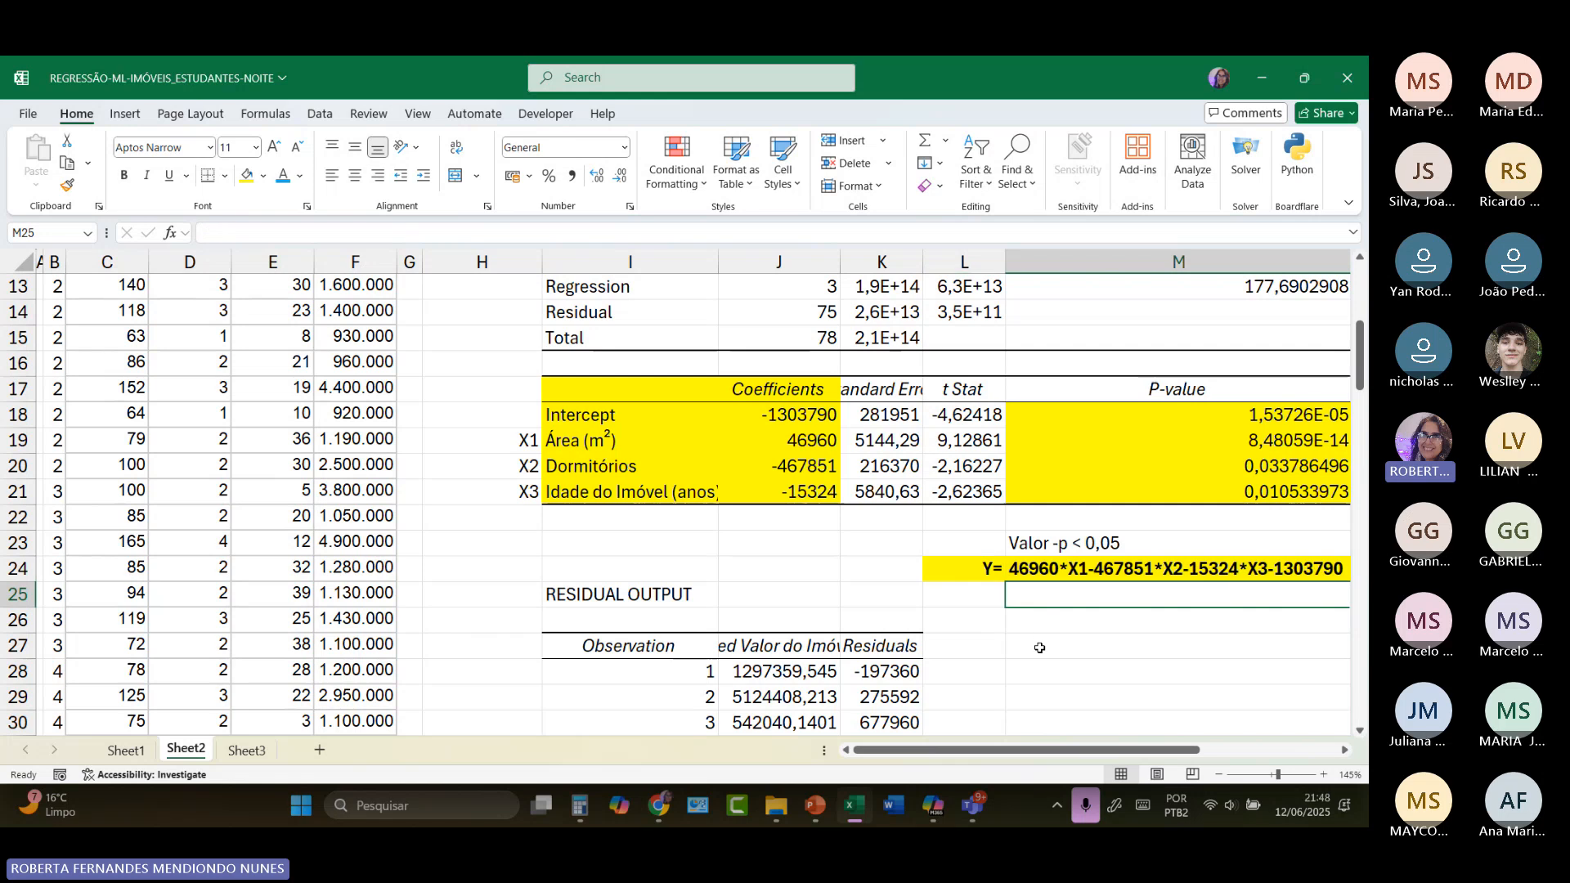
# Step: Widen columns J and K for the residual output's predicted values and residuals, and narrow column I
pyautogui.scroll(-2, 915, 647)
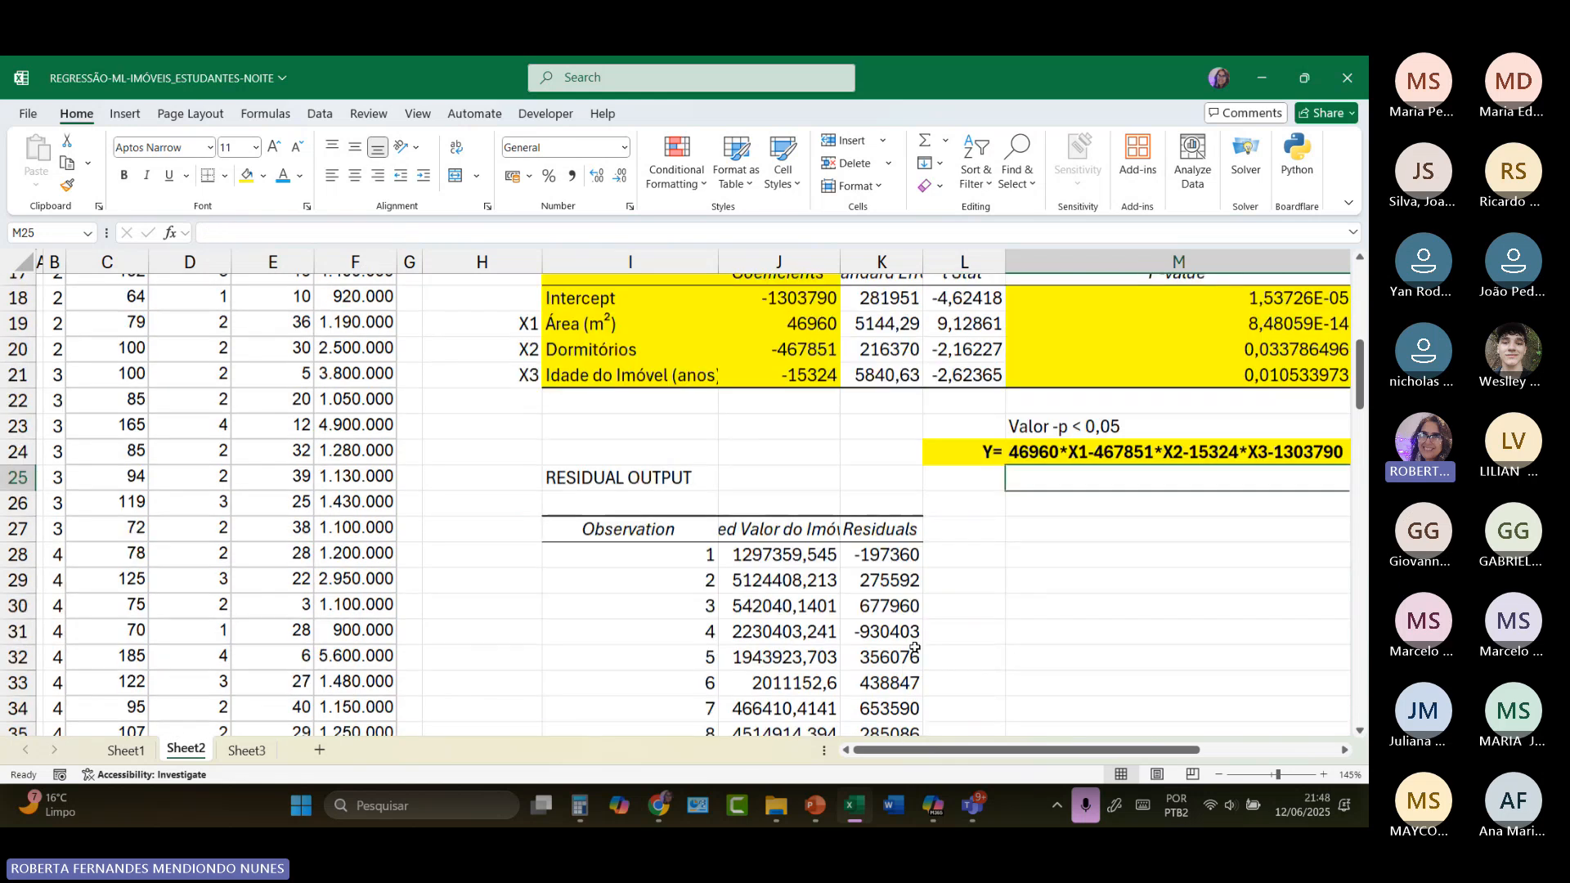
pyautogui.moveTo(841, 258); pyautogui.dragTo(1027, 266)
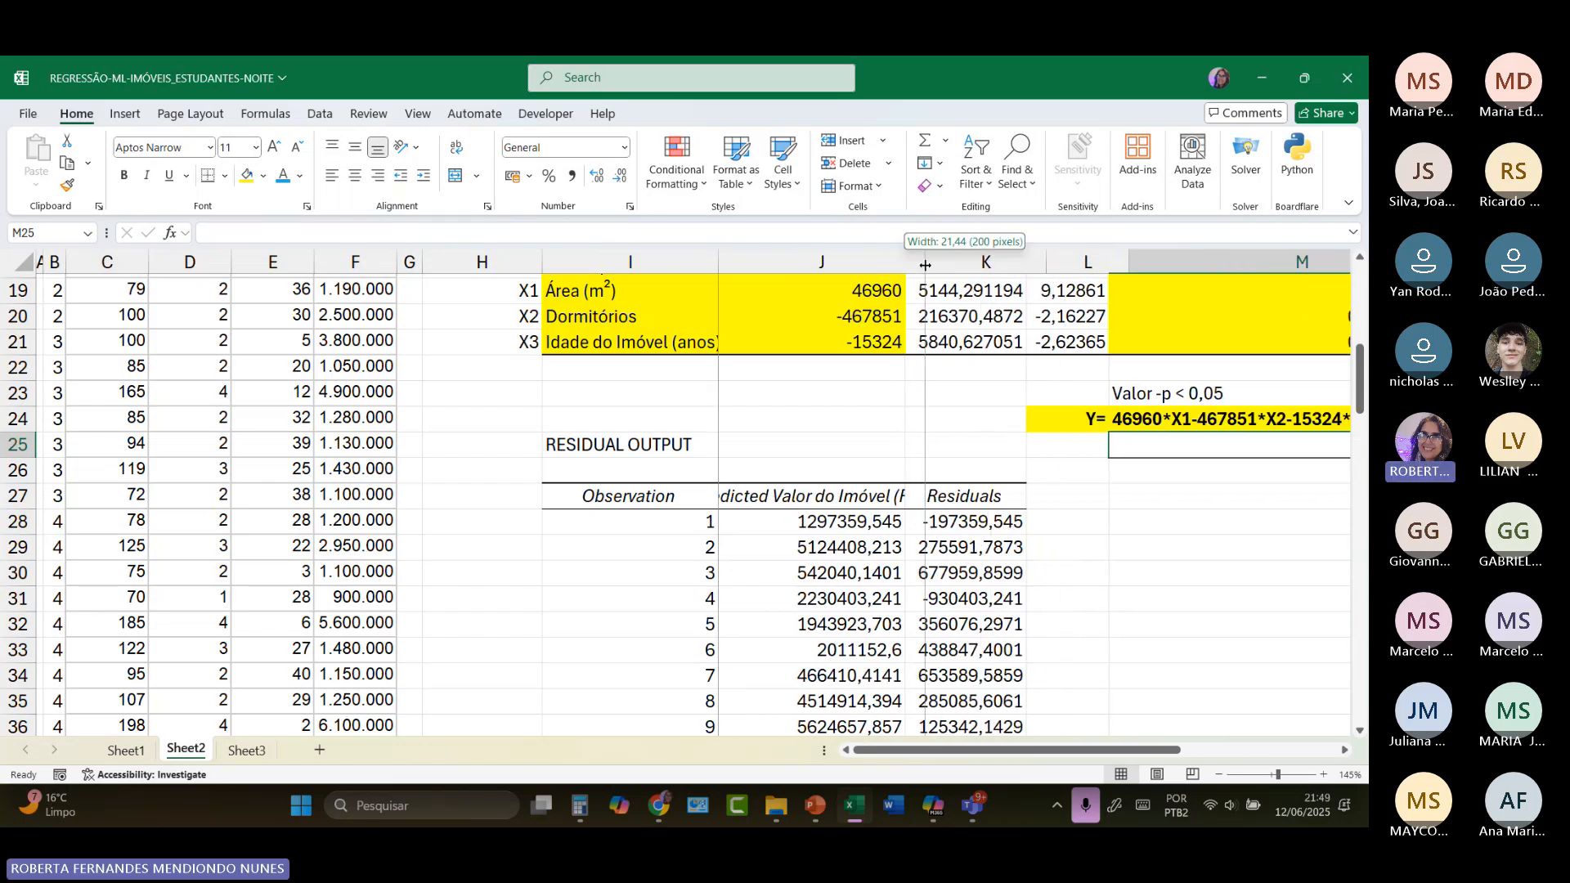
pyautogui.moveTo(905, 265); pyautogui.dragTo(926, 266)
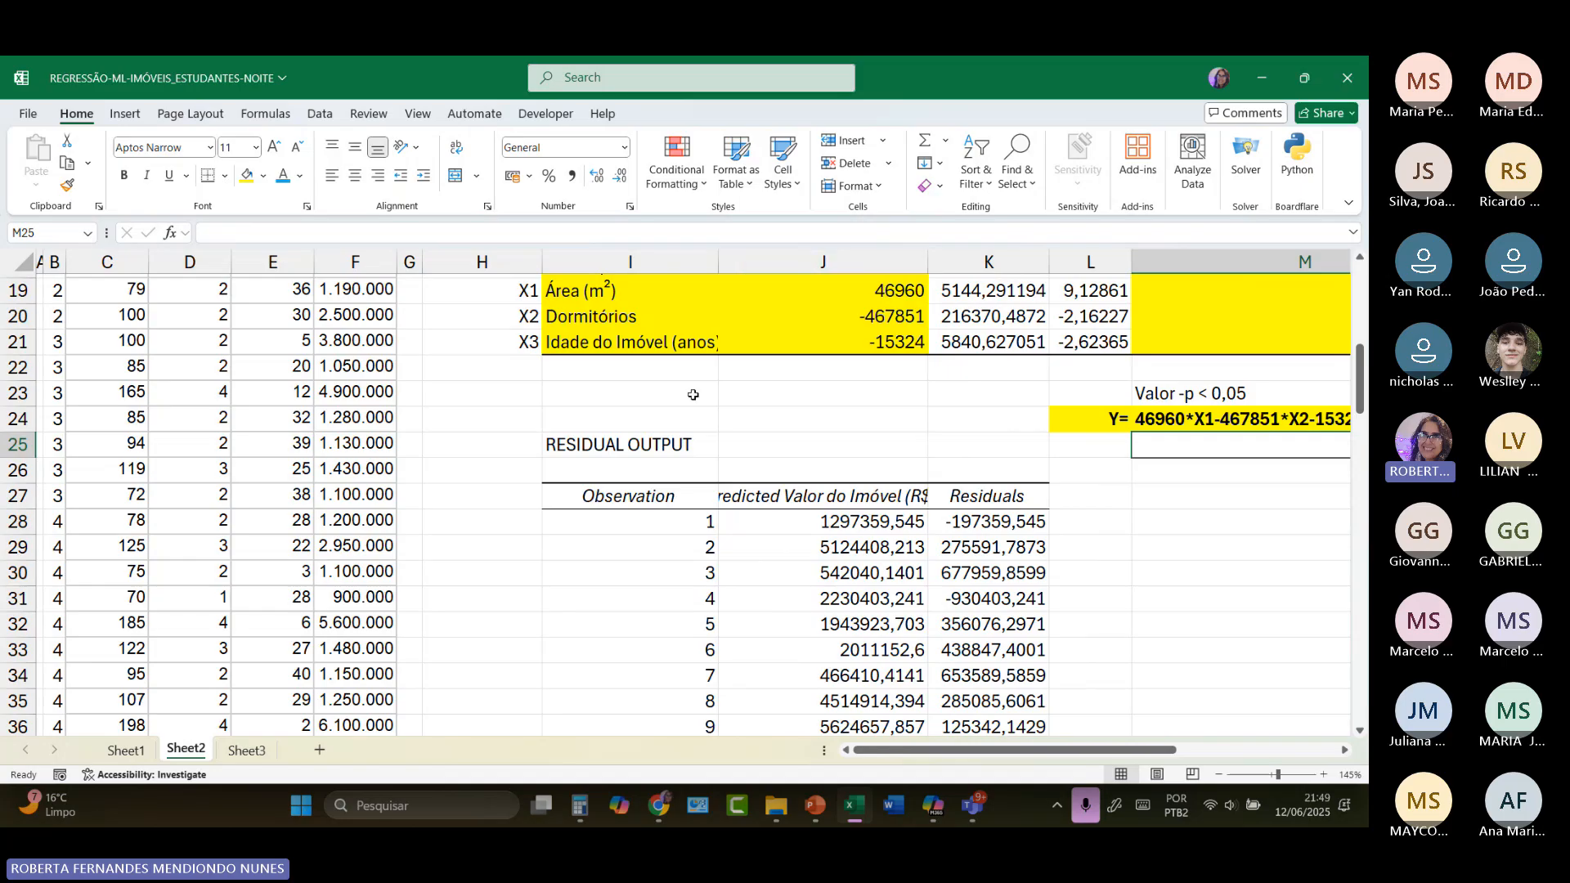
pyautogui.moveTo(718, 256); pyautogui.dragTo(672, 270)
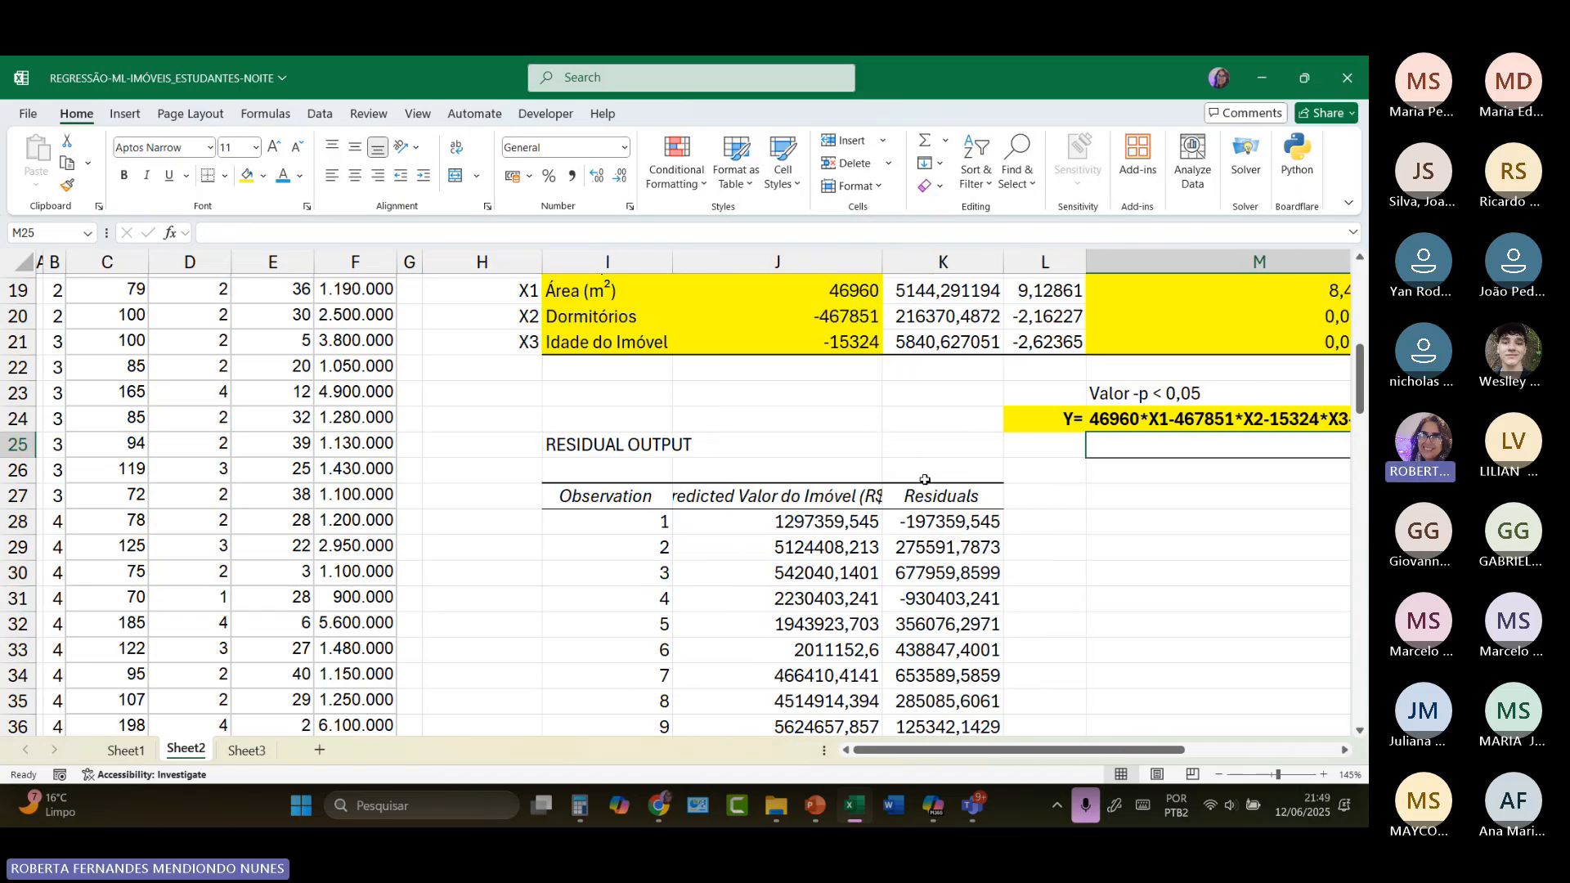
pyautogui.click(924, 480)
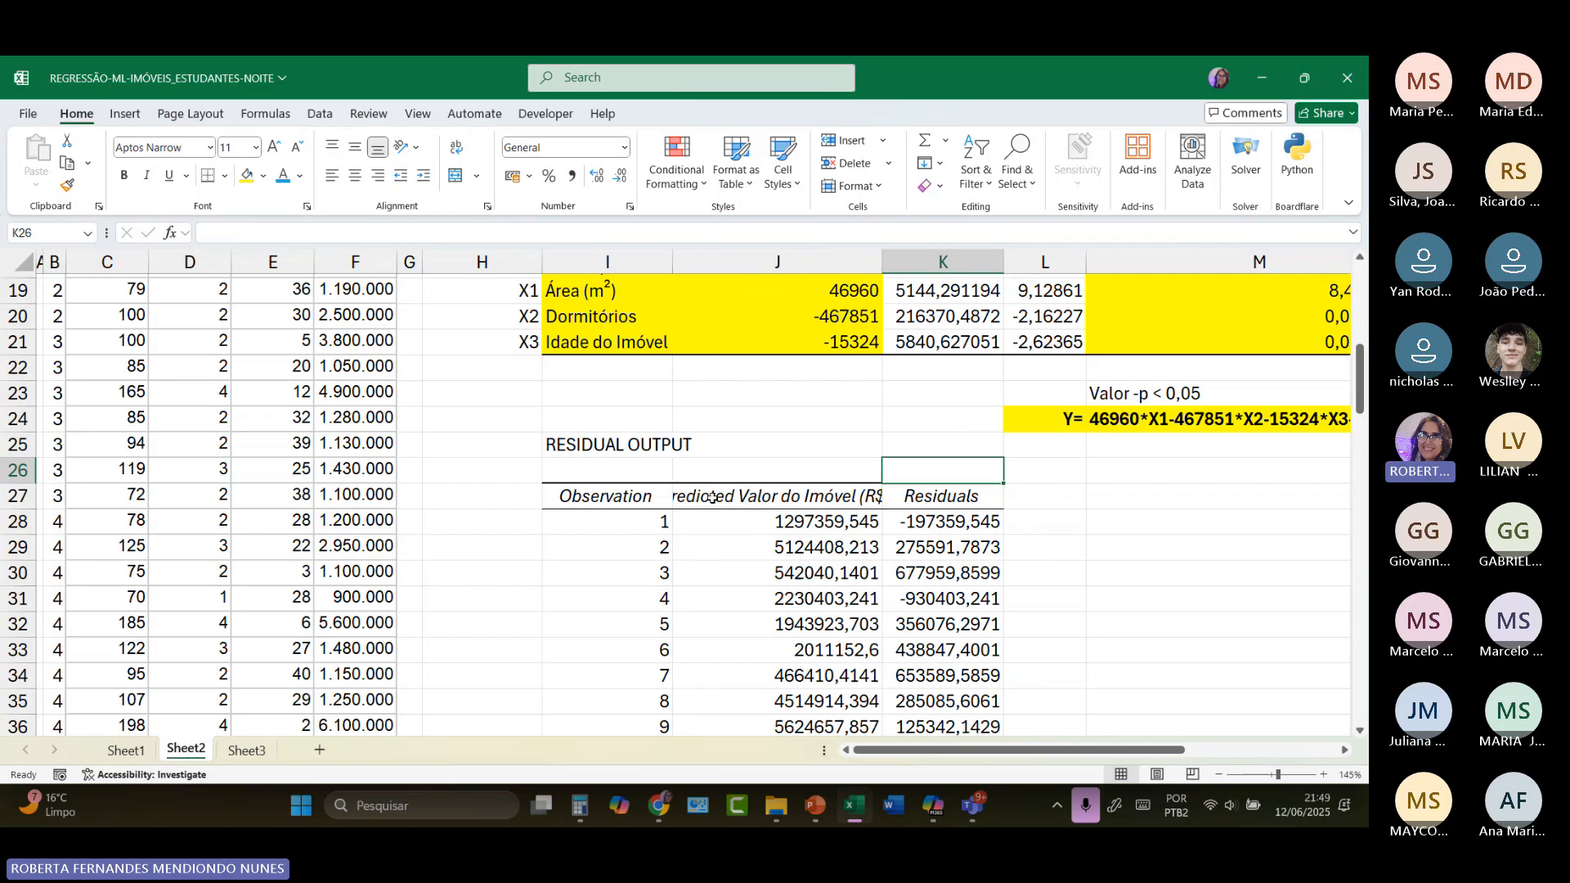
# Step: Reduce the font size of the residual output headers in J27:K27 to 10
pyautogui.moveTo(712, 498); pyautogui.dragTo(940, 496)
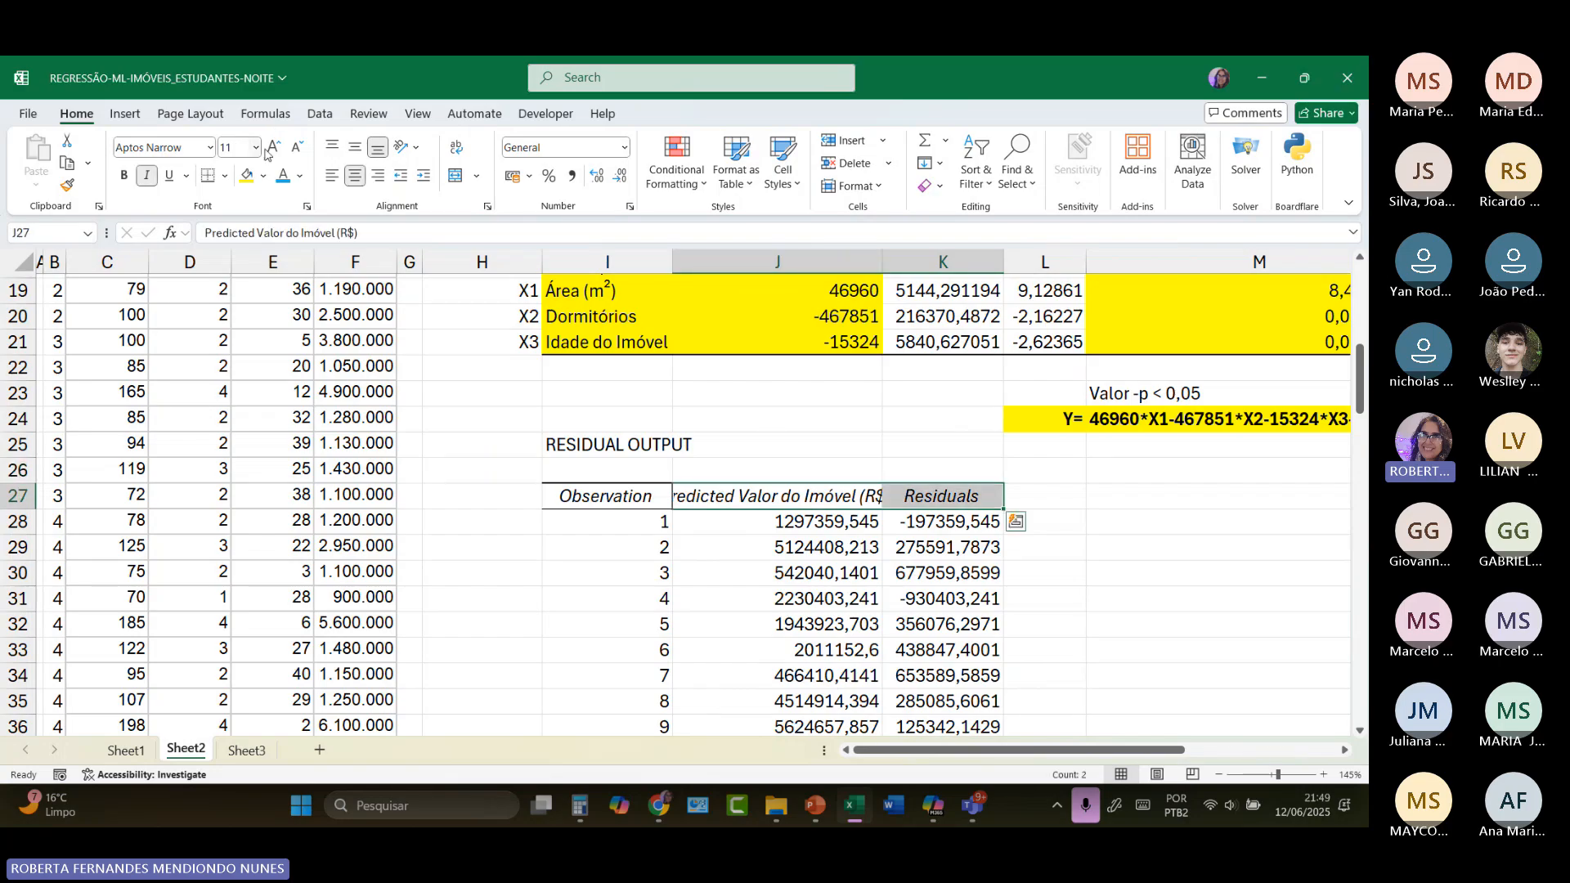
pyautogui.click(296, 151)
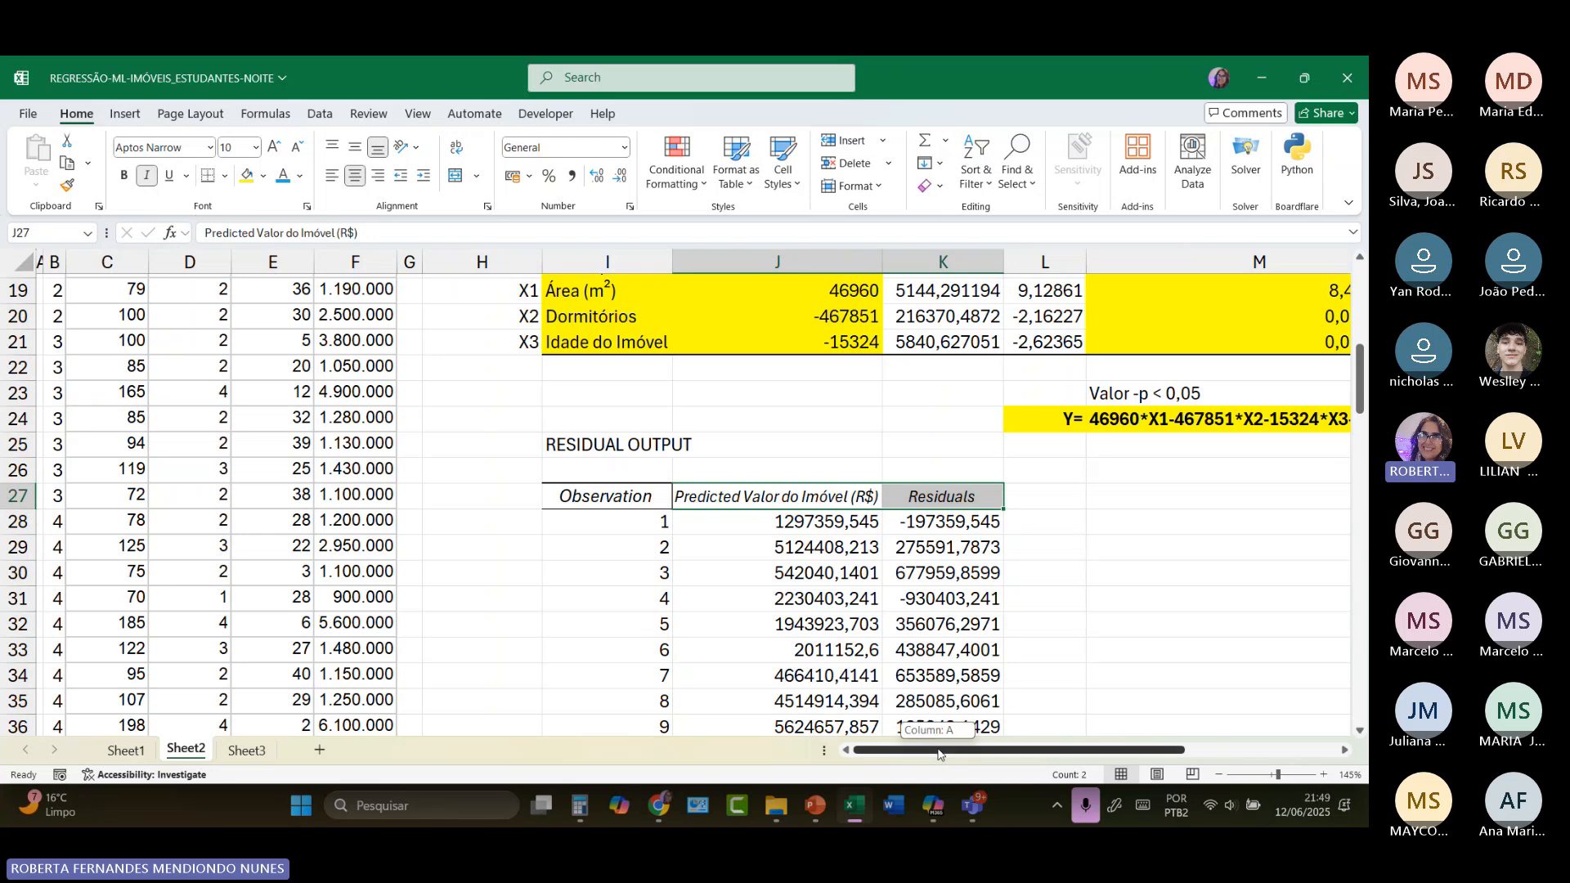
pyautogui.hscroll(3, 699, 511)
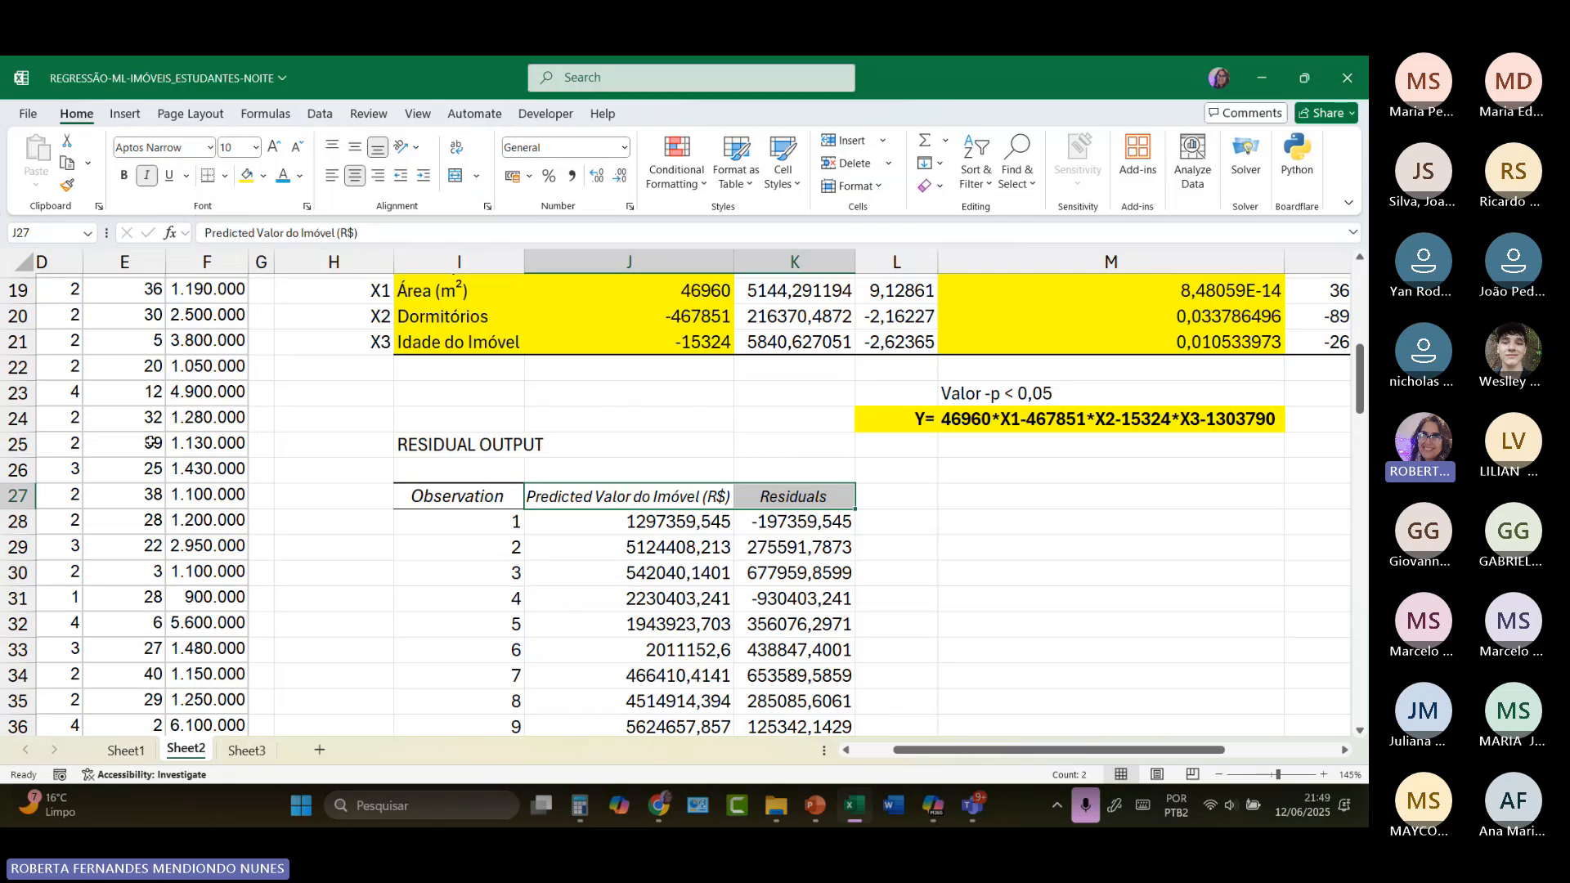
pyautogui.hscroll(-3, 151, 446)
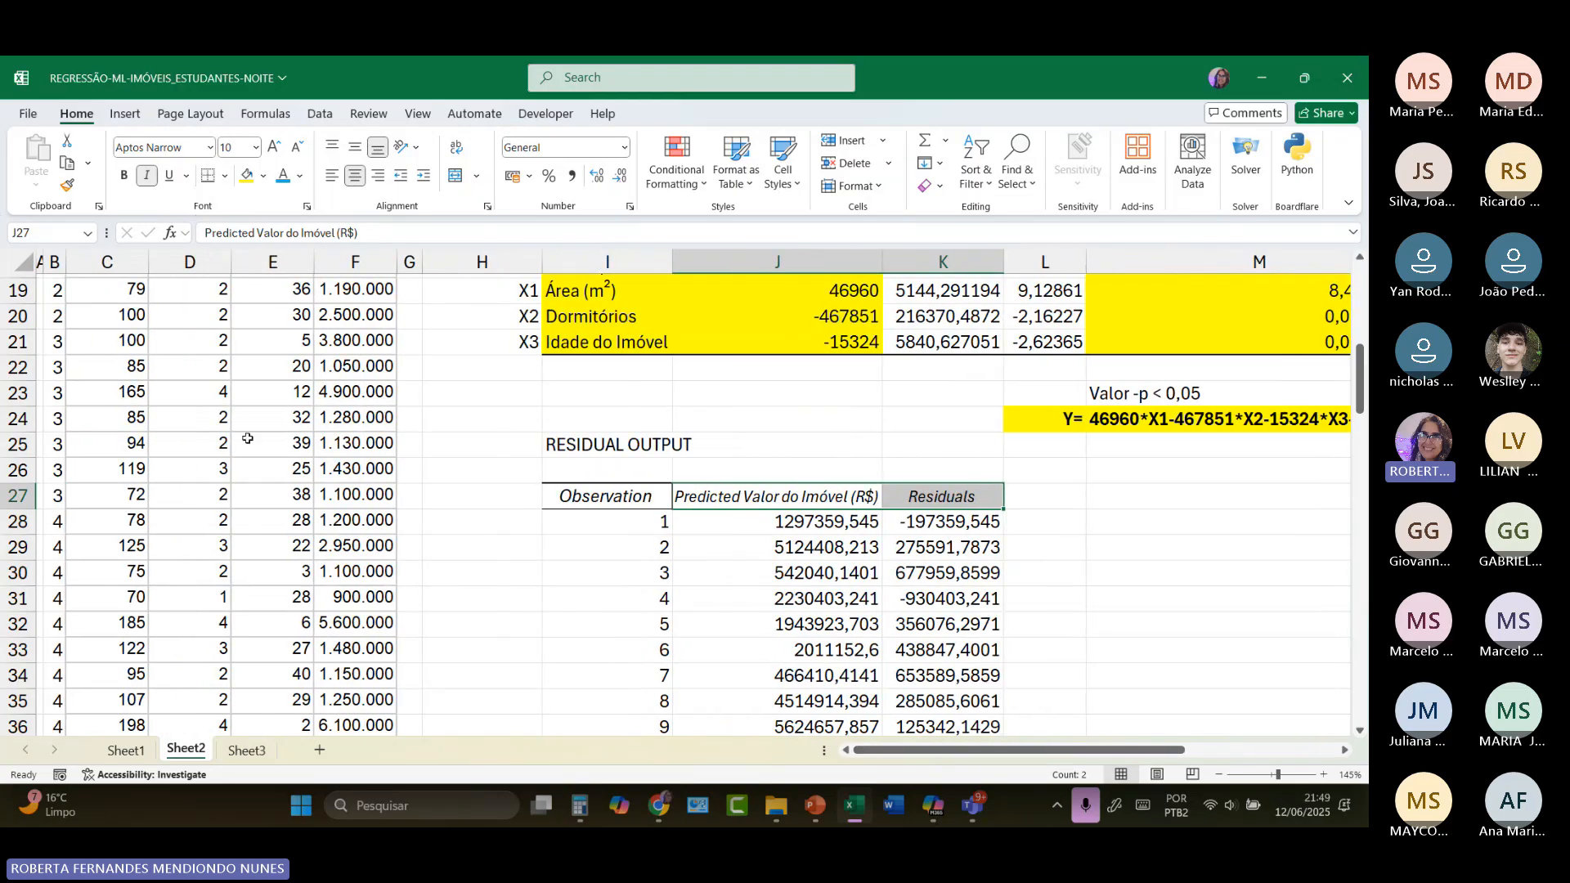
# Step: Apply the R$ accounting format to the predicted values and residuals in J28:K106, and widen column K to fit the residuals
pyautogui.scroll(1, 148, 471)
pyautogui.scroll(5, 148, 474)
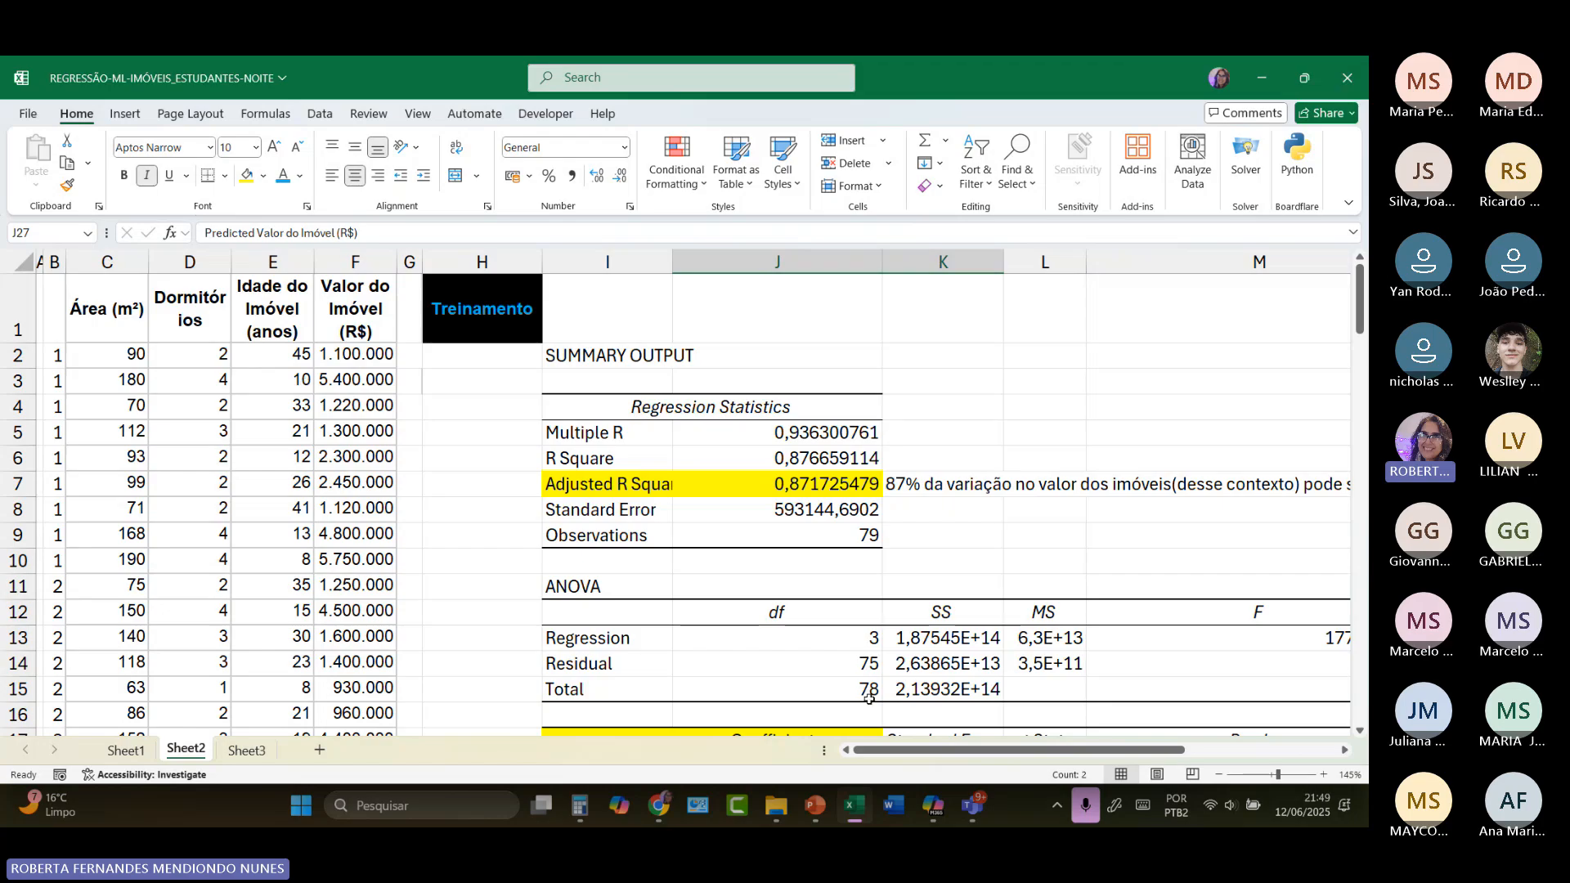
pyautogui.moveTo(917, 751); pyautogui.dragTo(970, 751)
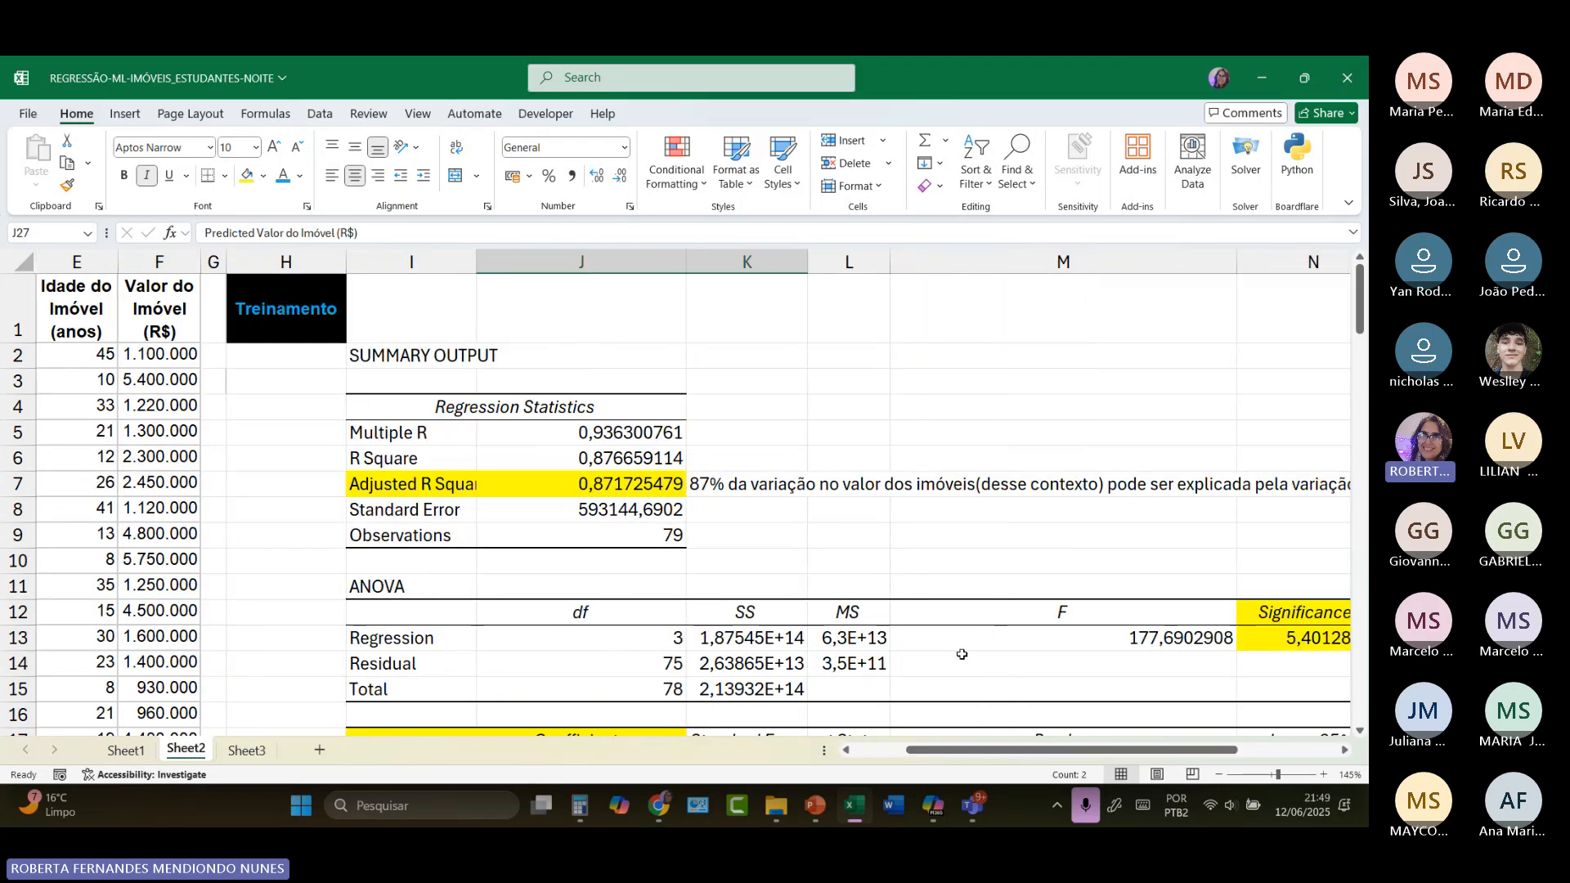
pyautogui.scroll(-4, 958, 601)
pyautogui.scroll(-2, 959, 601)
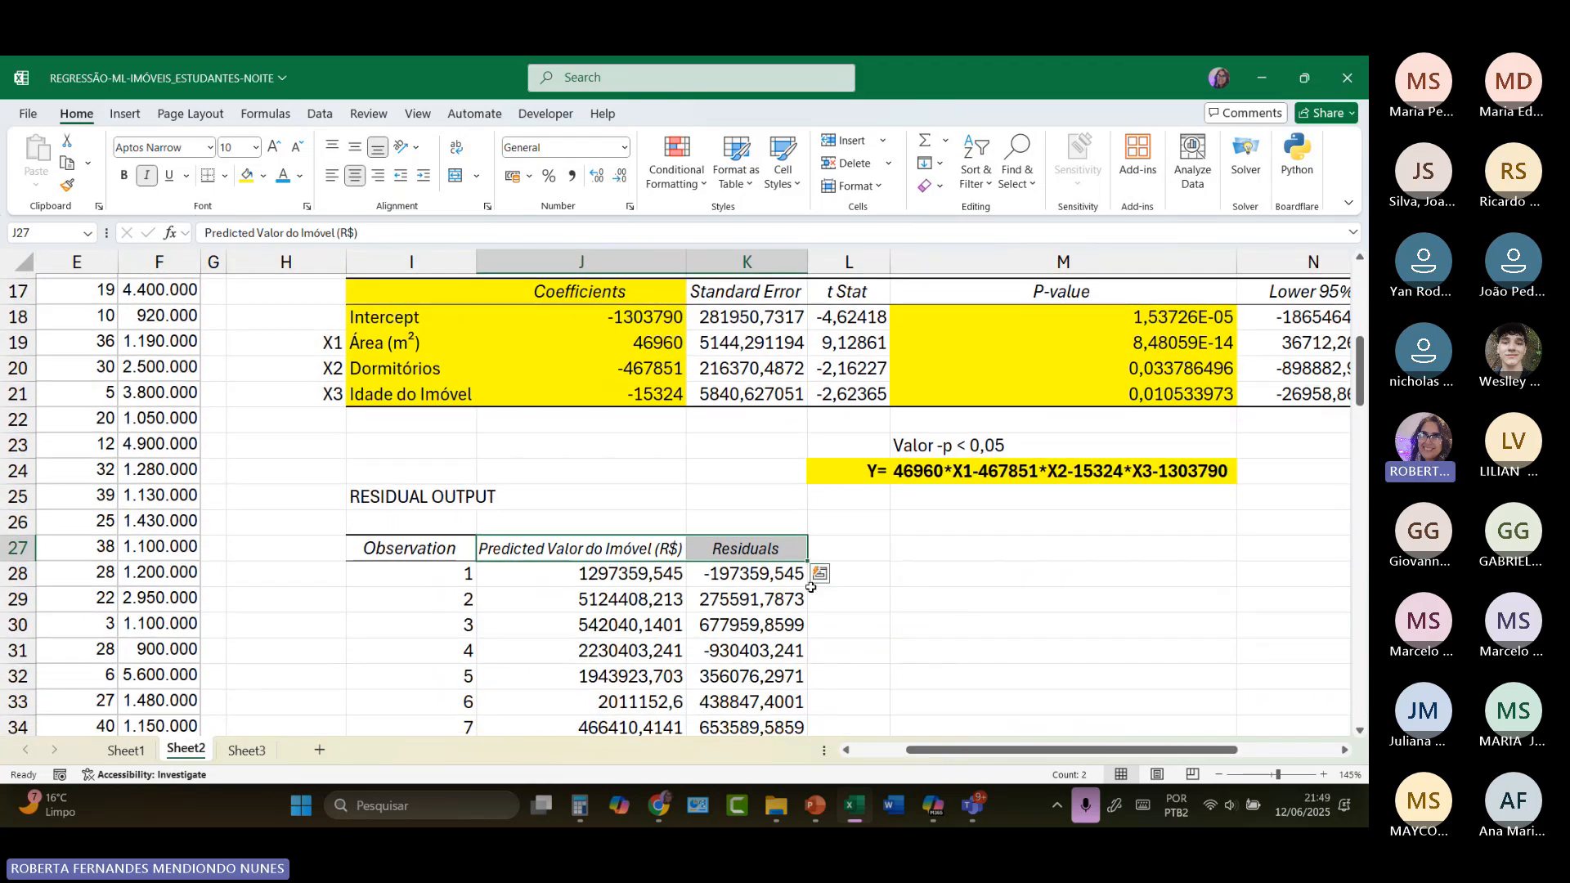
pyautogui.click(615, 577)
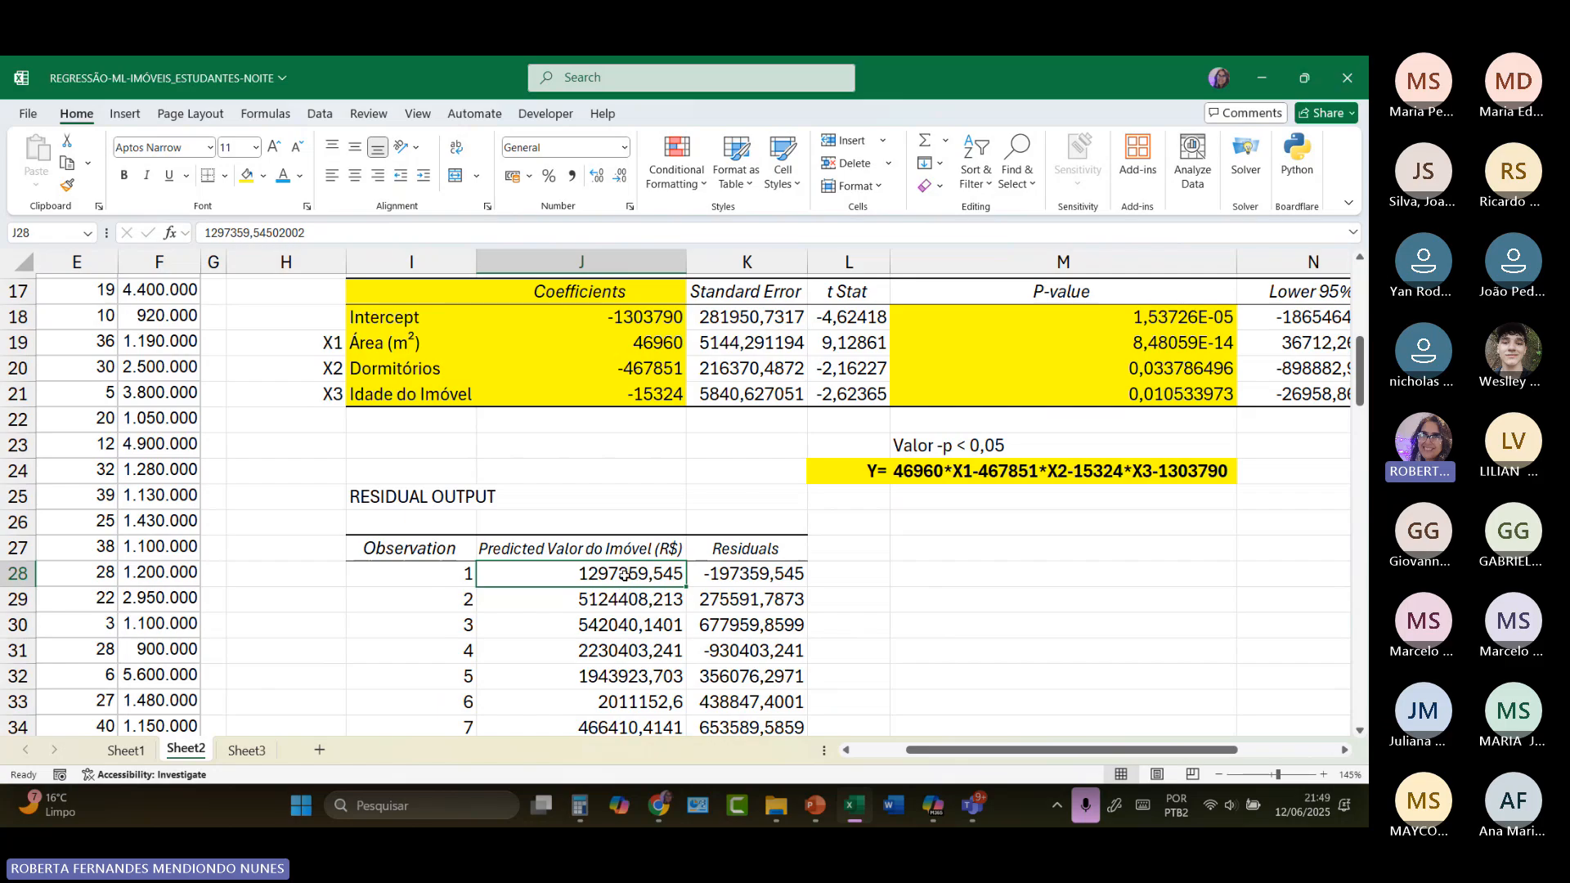
pyautogui.moveTo(621, 579); pyautogui.dragTo(750, 685)
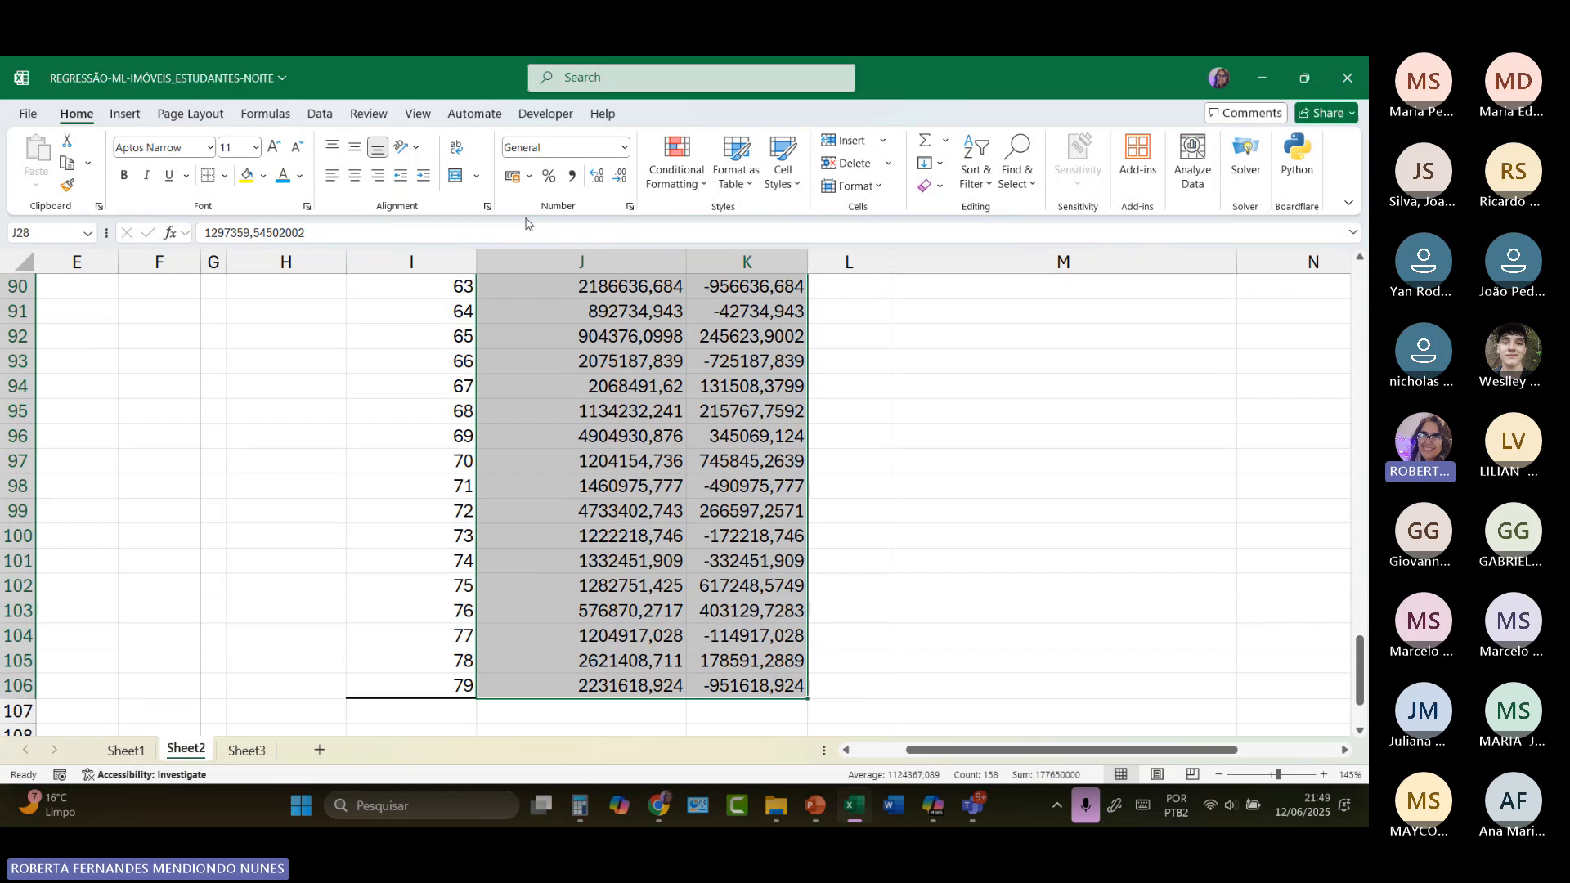
pyautogui.click(512, 175)
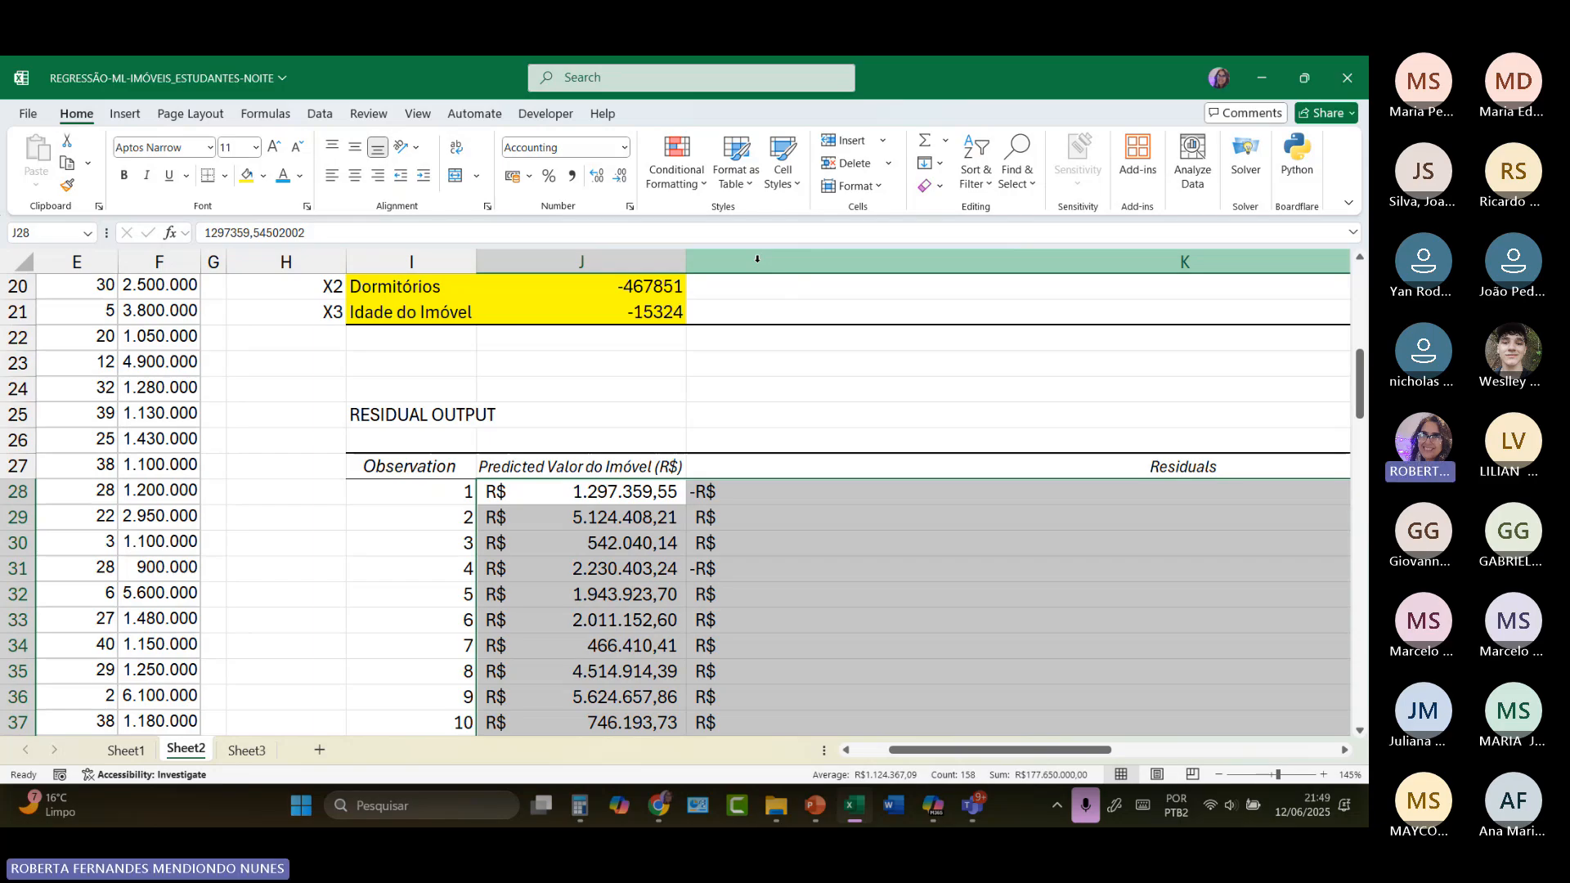
pyautogui.hotkey('ctrl', 'z')
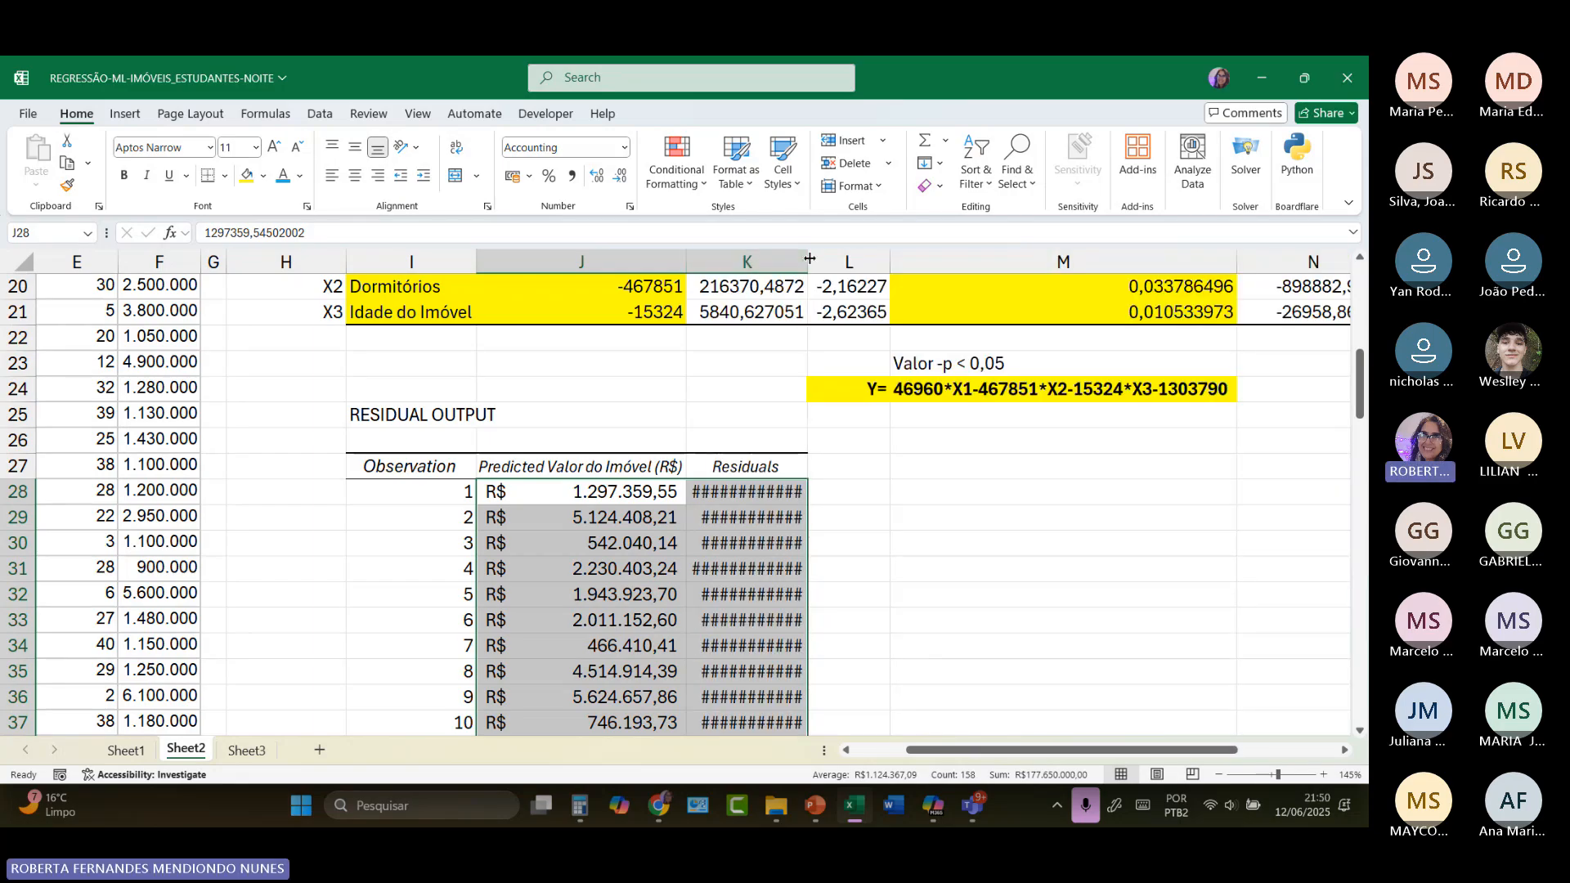
pyautogui.moveTo(808, 262); pyautogui.dragTo(846, 268)
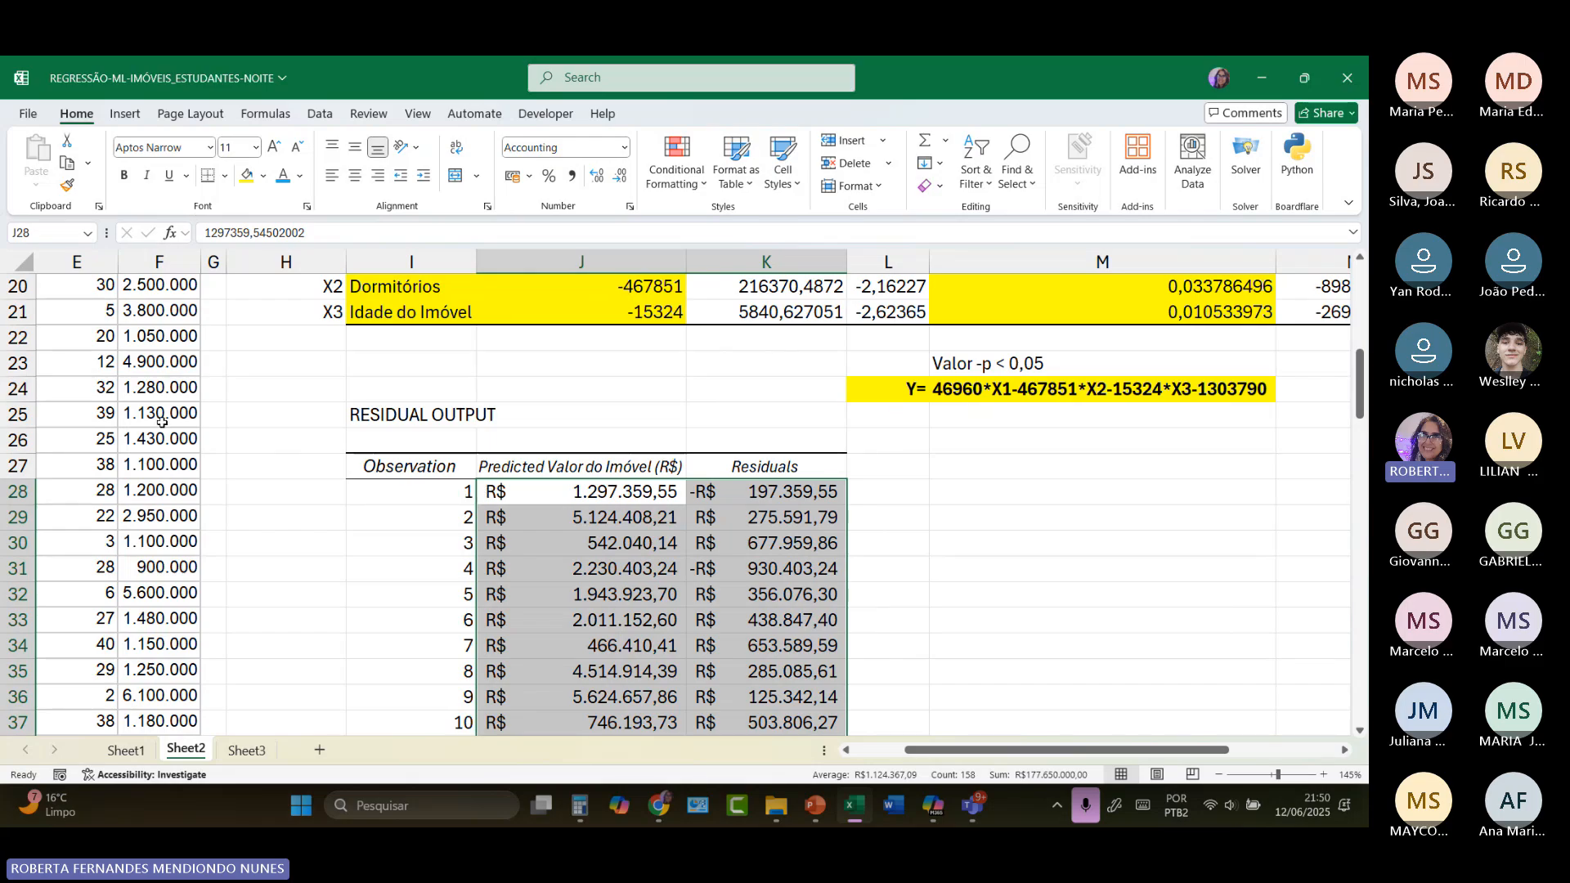
# Step: Enter the first property's predictor values as the note "(90, 2,45 )" in J26, above the predicted values header
pyautogui.scroll(6, 143, 417)
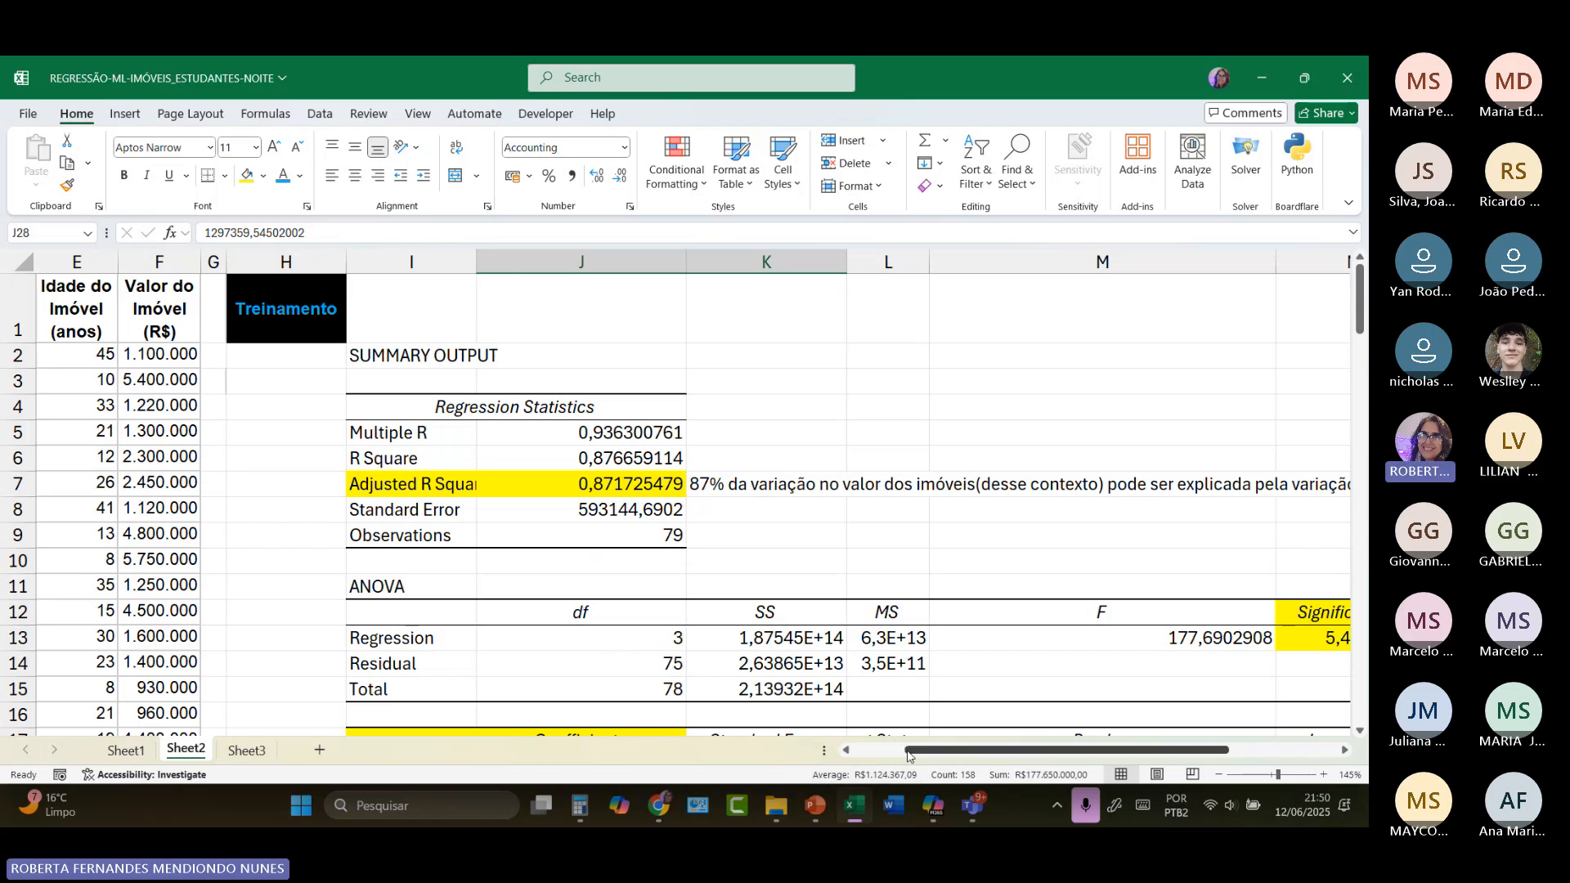
pyautogui.moveTo(908, 751); pyautogui.dragTo(860, 752)
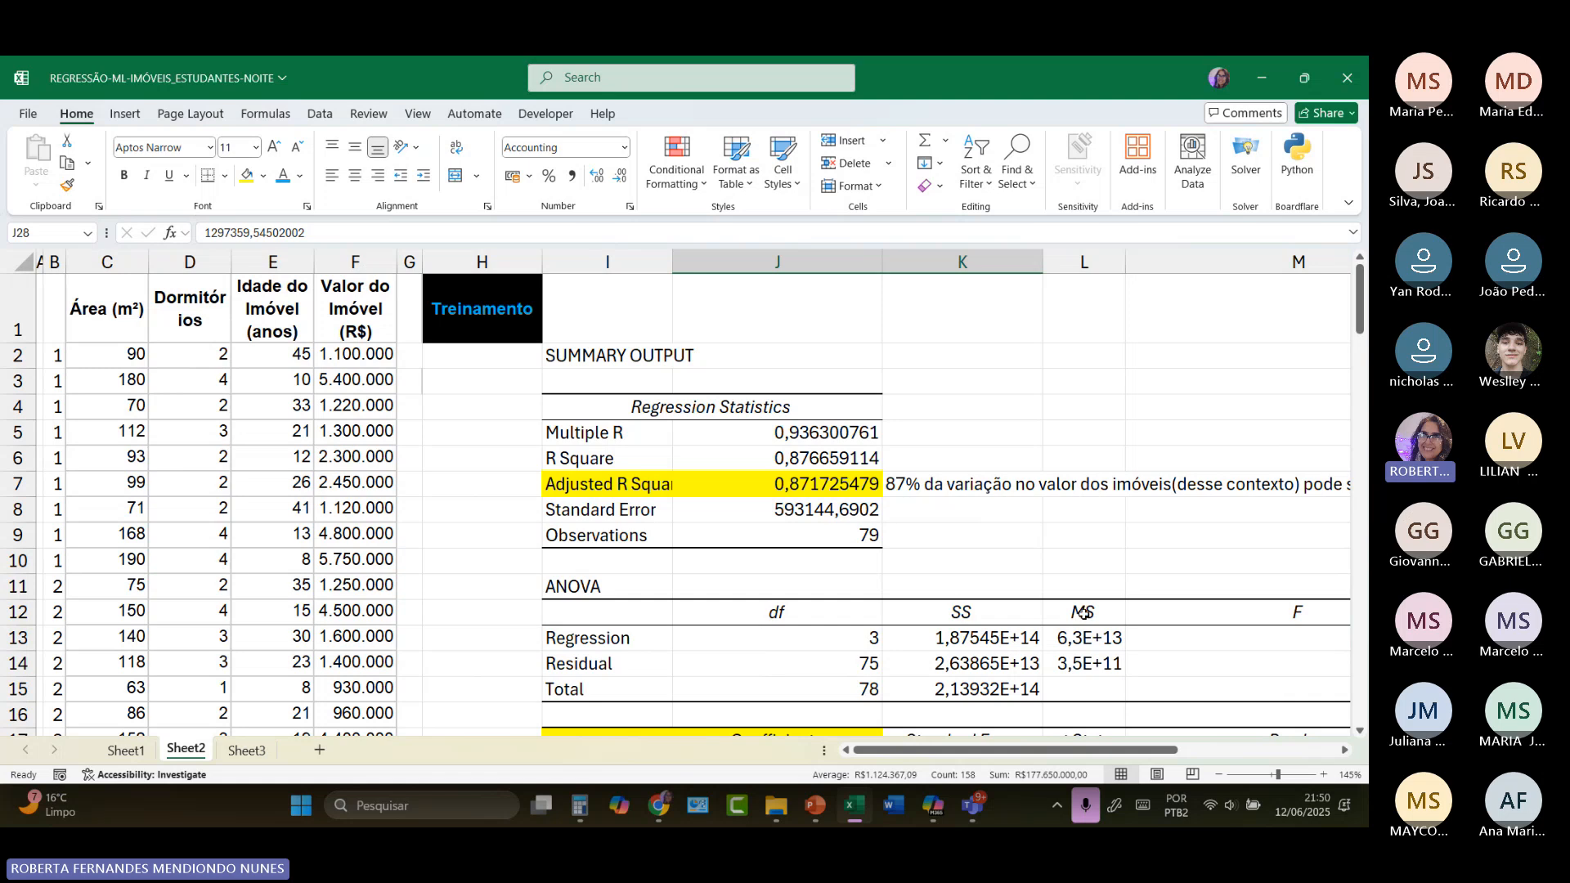
pyautogui.scroll(-2, 1077, 615)
pyautogui.scroll(-3, 1077, 615)
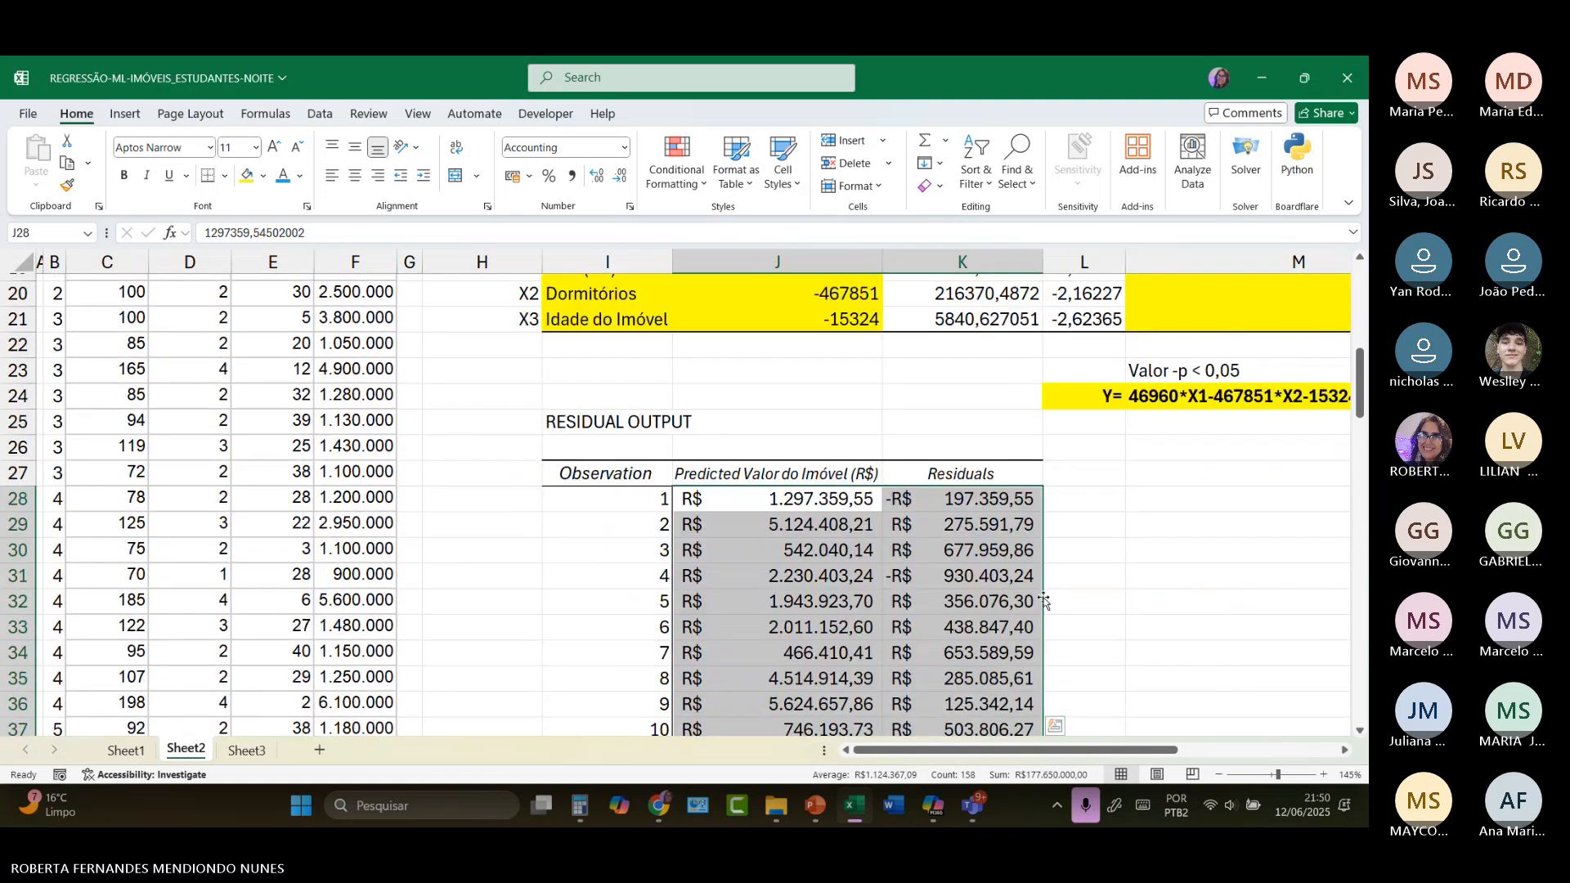
pyautogui.click(735, 449)
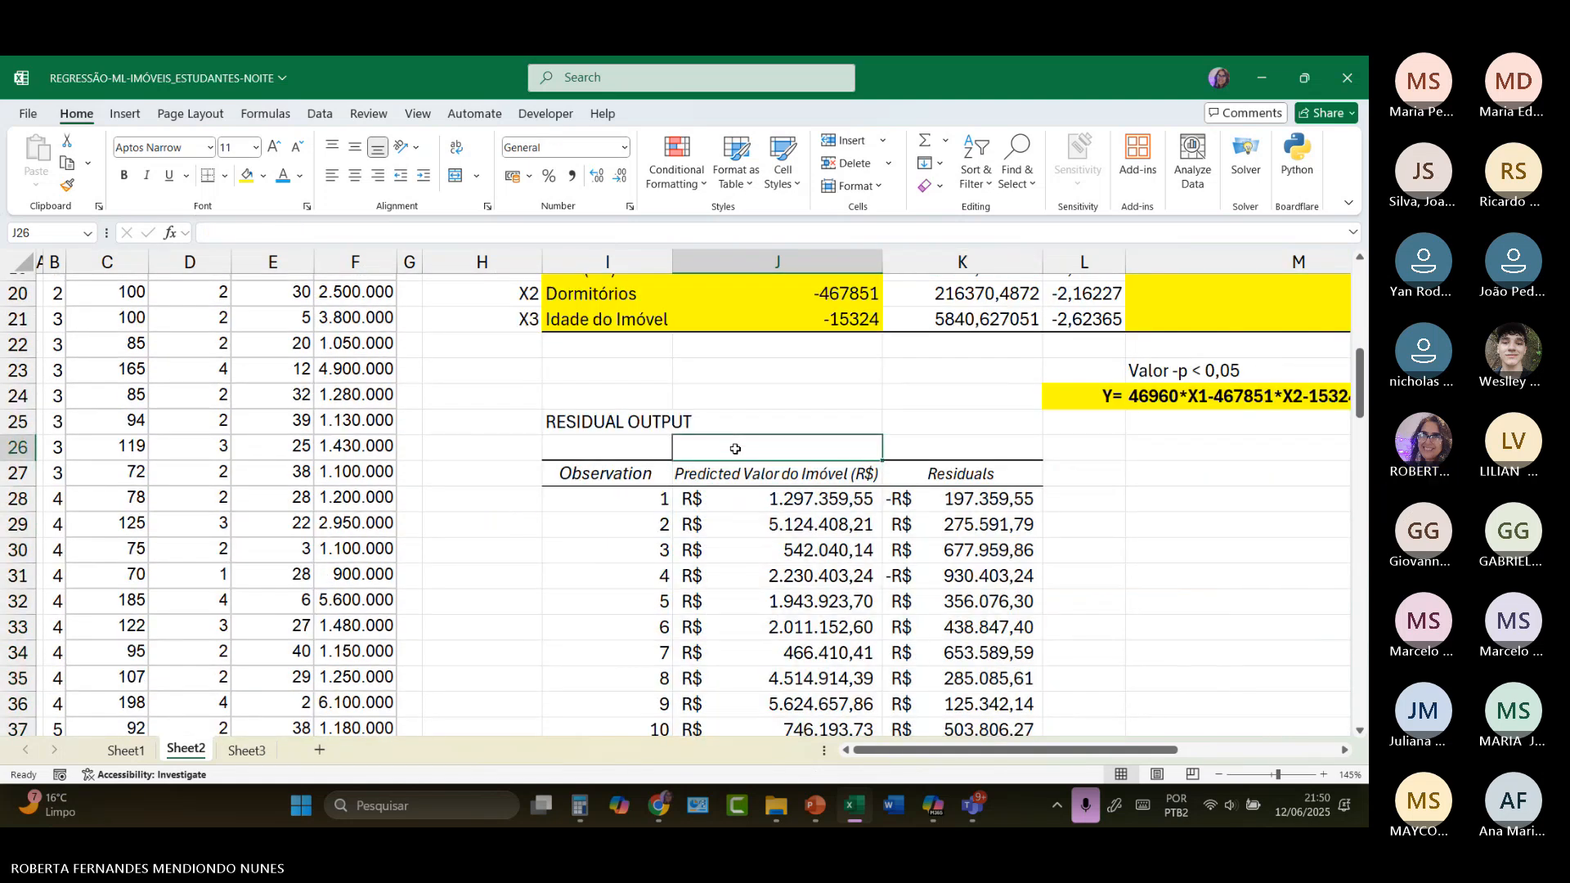
pyautogui.write('(9')
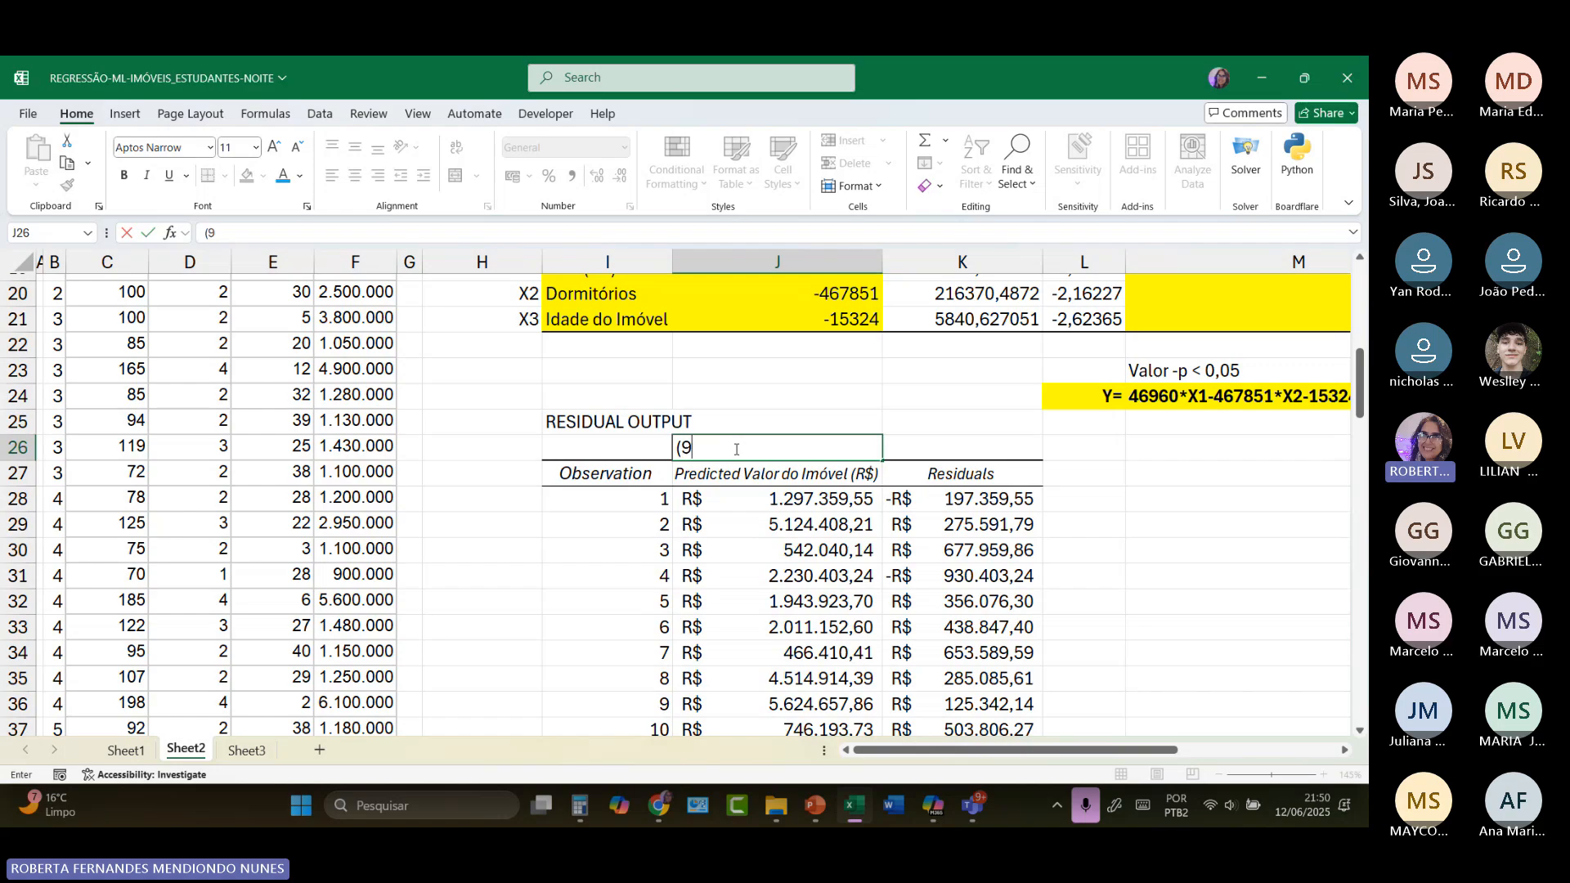
pyautogui.write('0, 2,45')
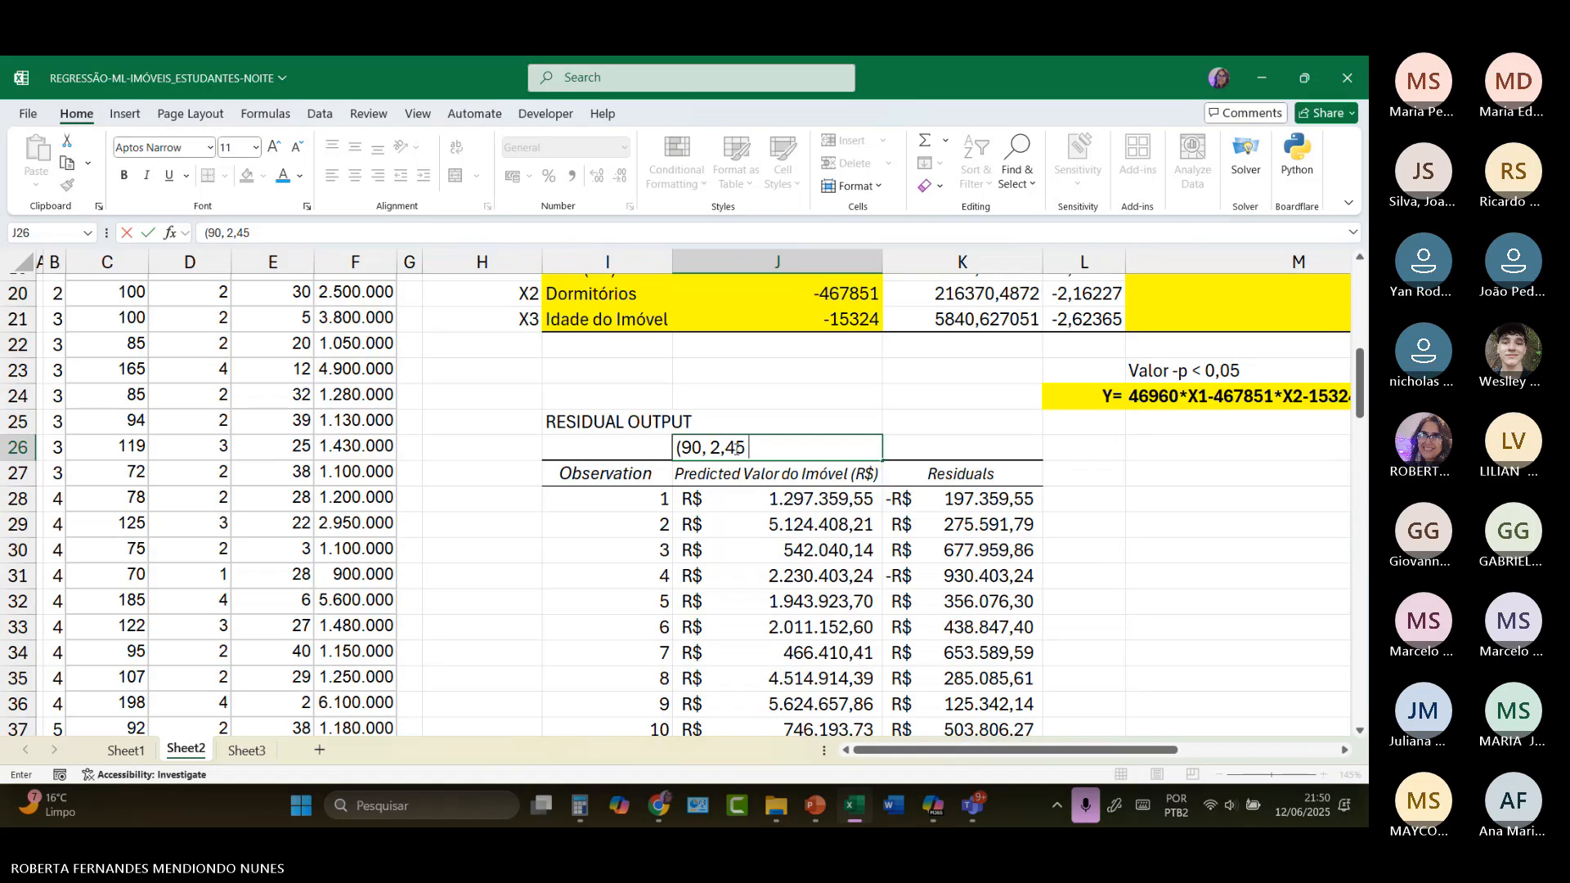
pyautogui.write(' )')
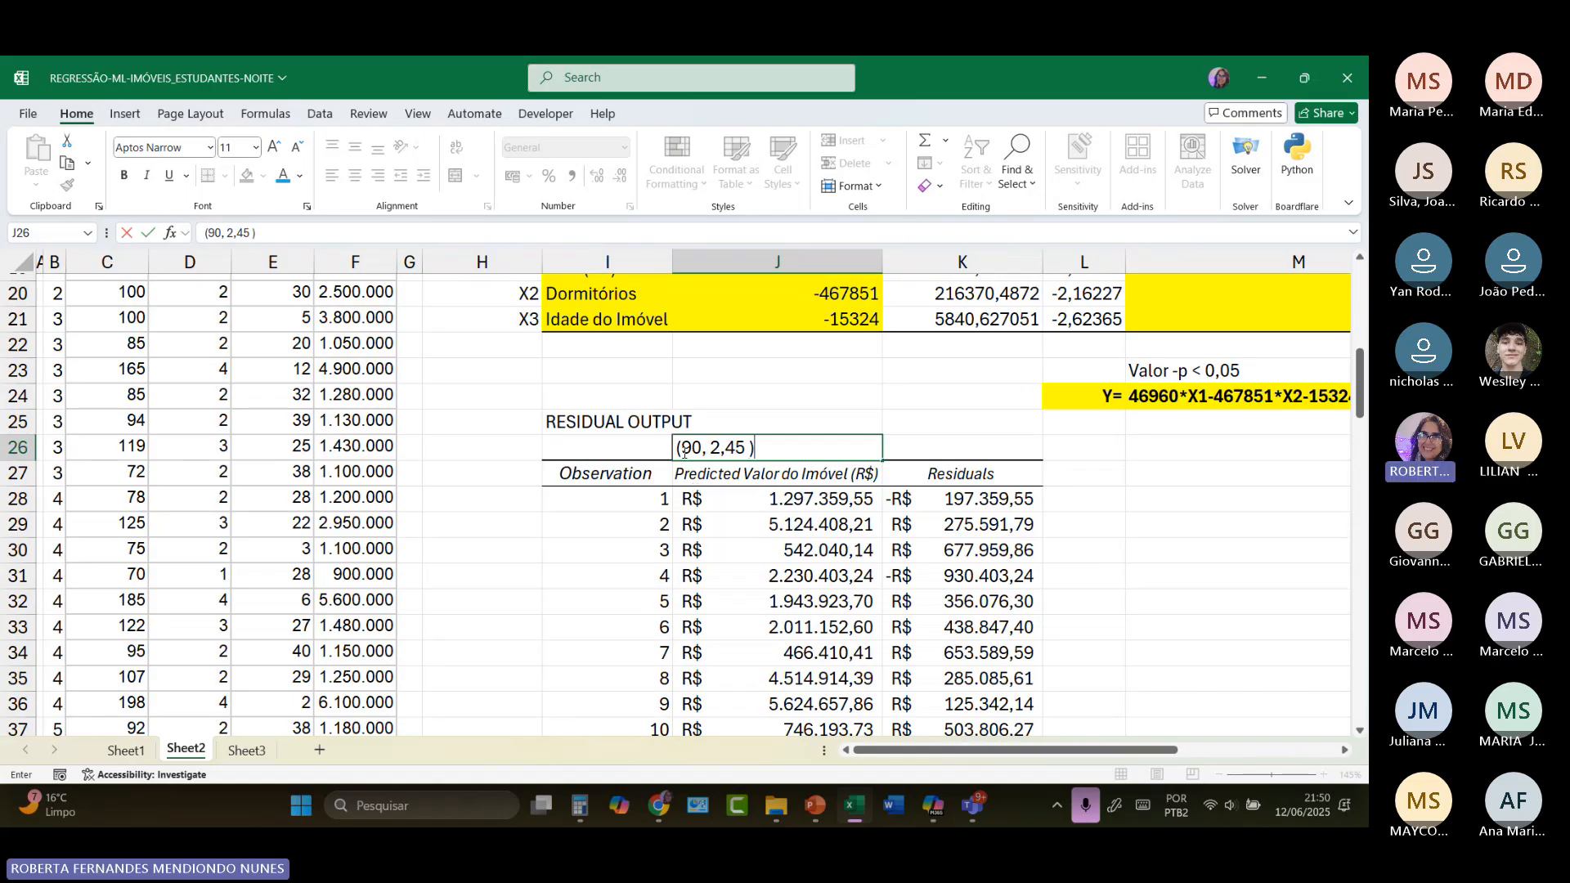
pyautogui.moveTo(921, 750); pyautogui.dragTo(974, 766)
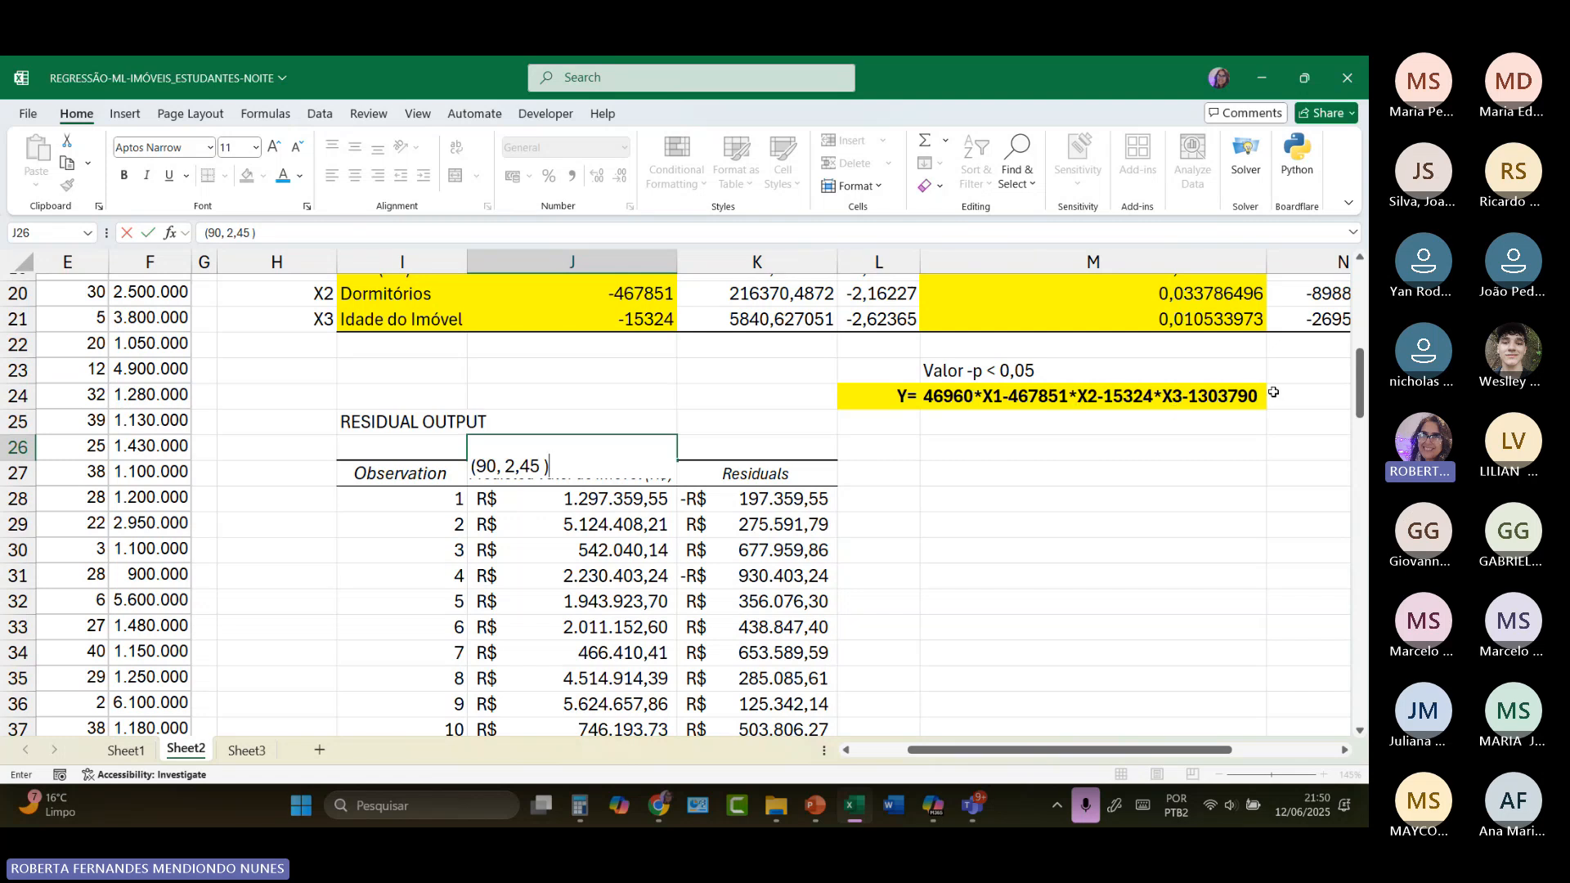
pyautogui.click(925, 561)
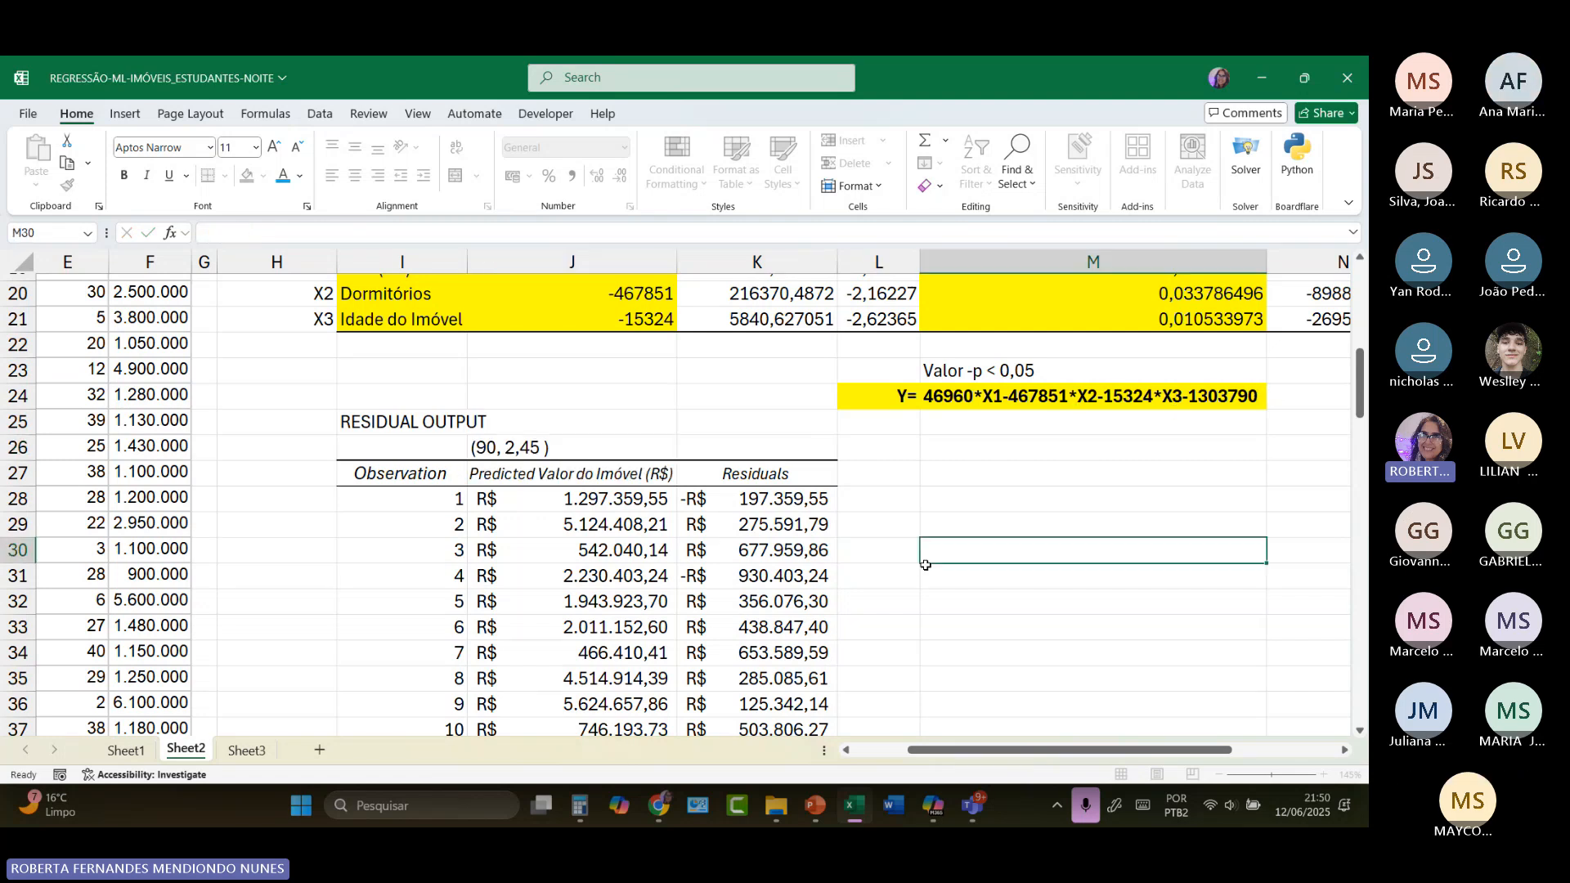
pyautogui.click(586, 483)
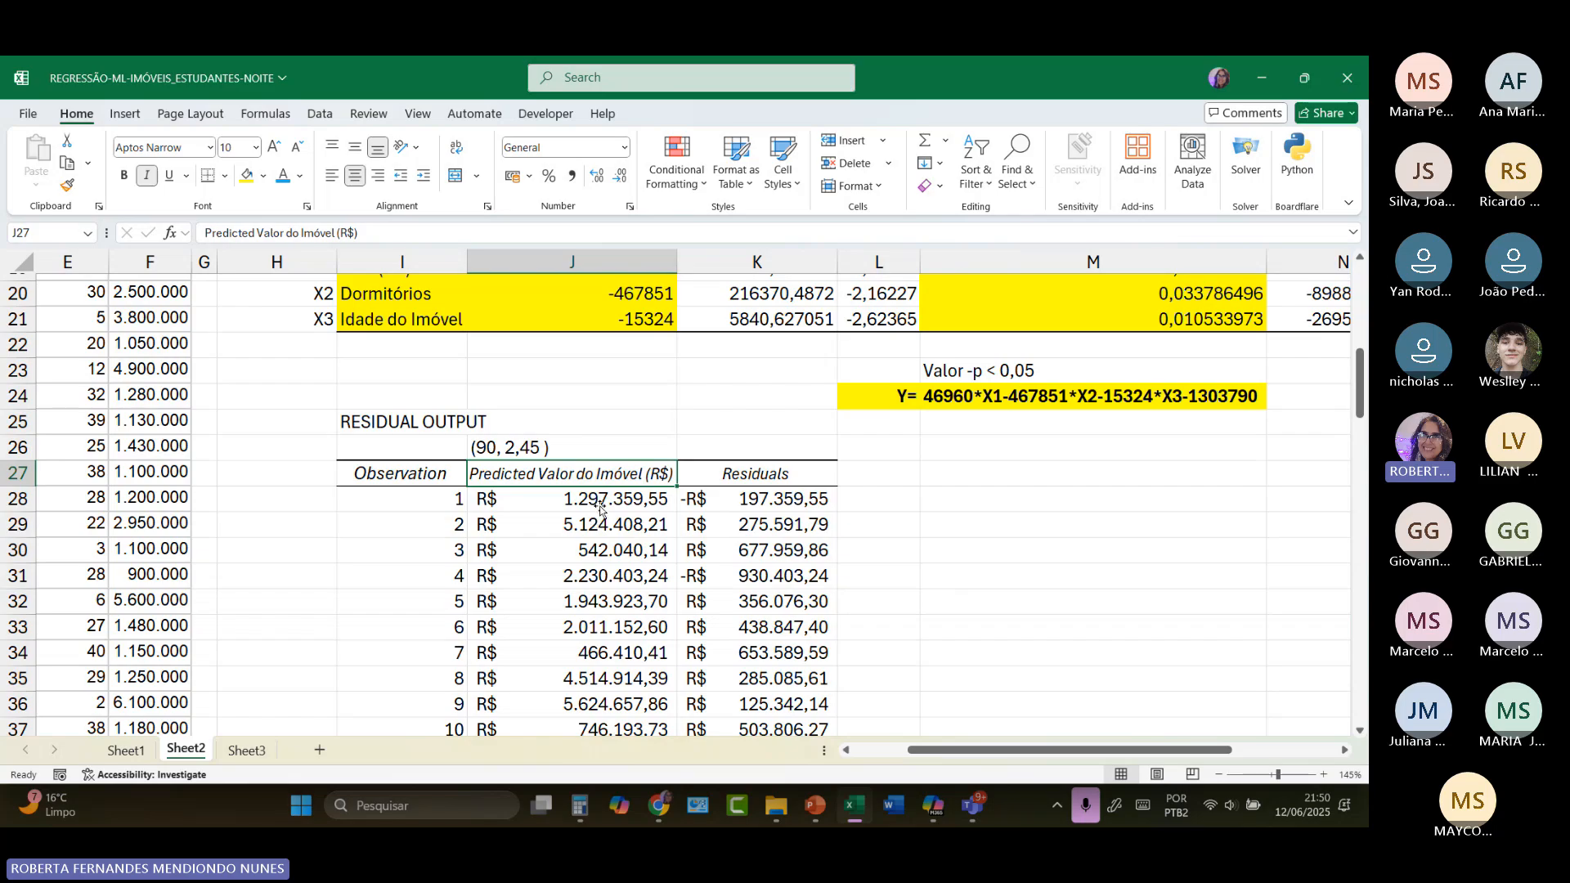
pyautogui.click(601, 508)
pyautogui.moveTo(601, 511); pyautogui.dragTo(602, 520)
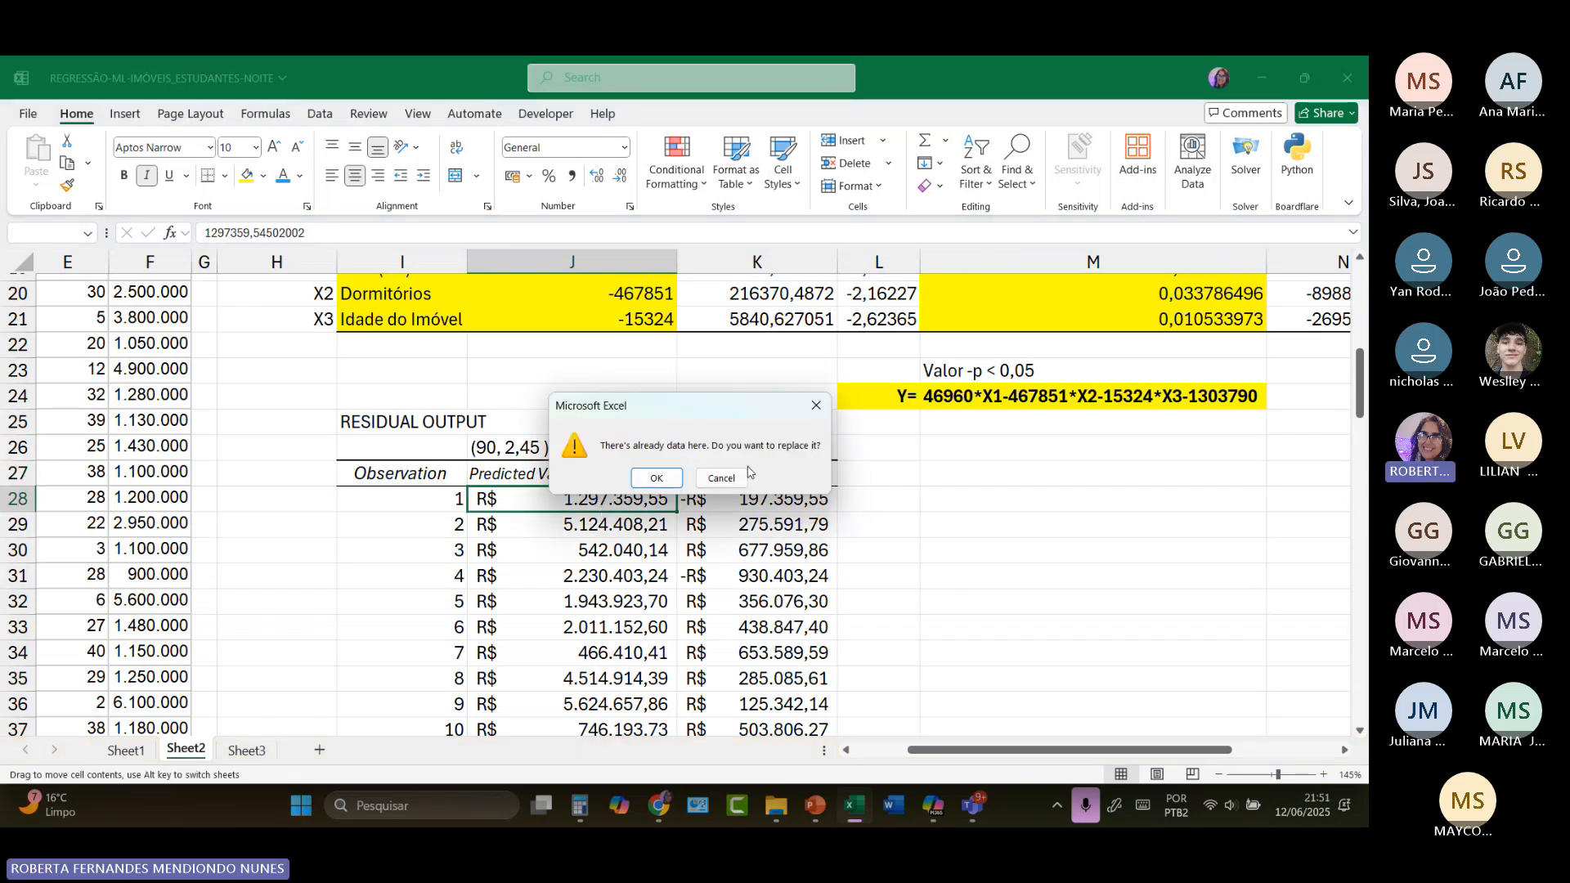
pyautogui.click(721, 477)
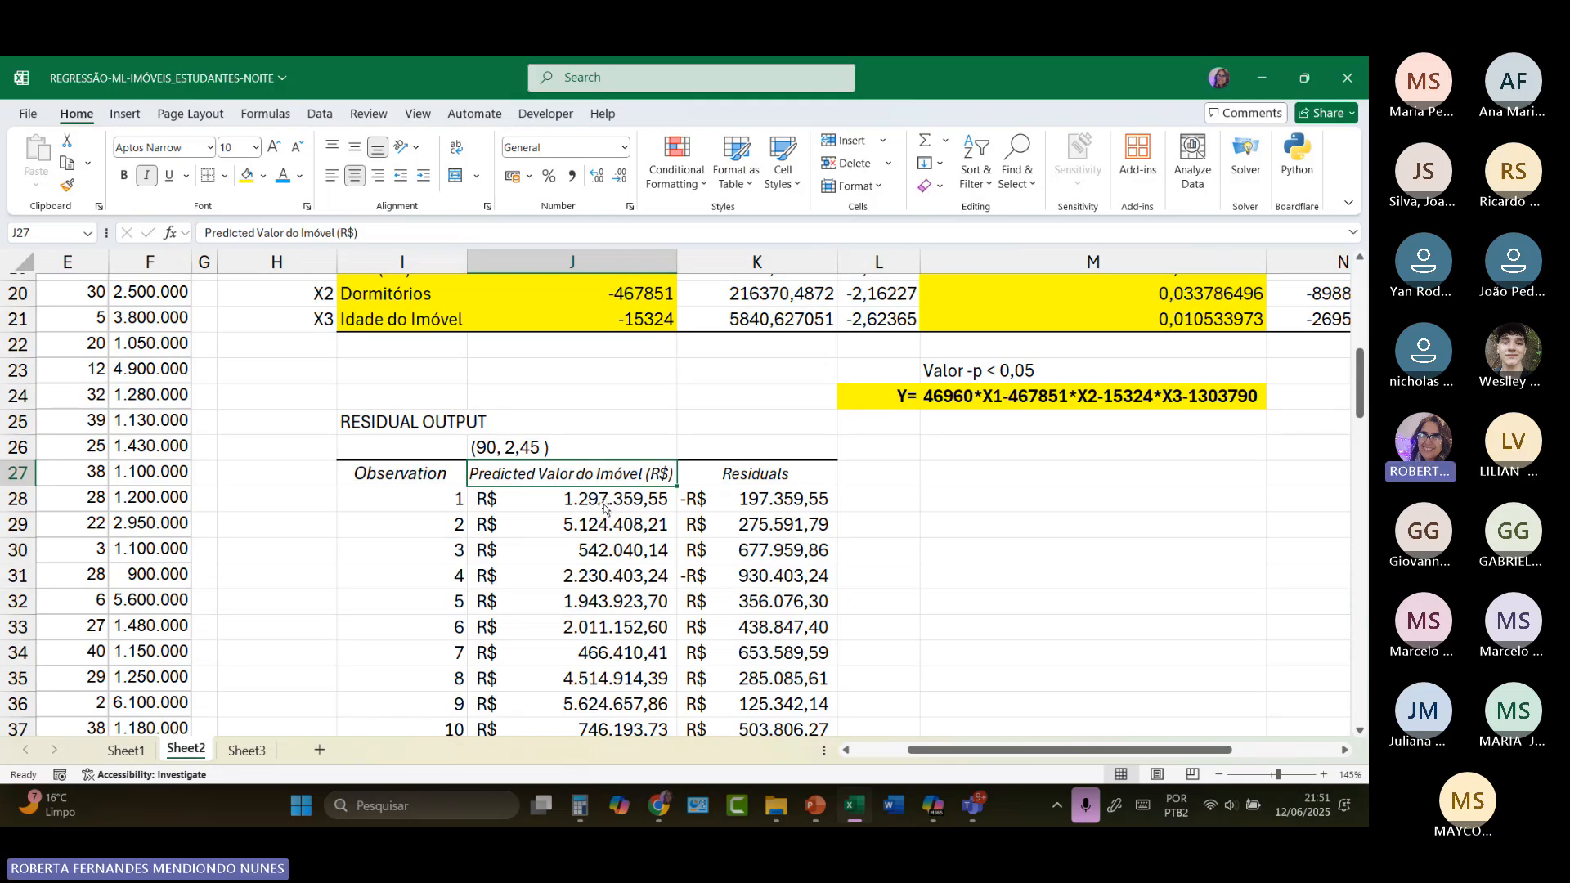
# Step: Enter the residual definition "Ypredito-Yreal" in K26, above the Residuals header
pyautogui.scroll(6, 179, 487)
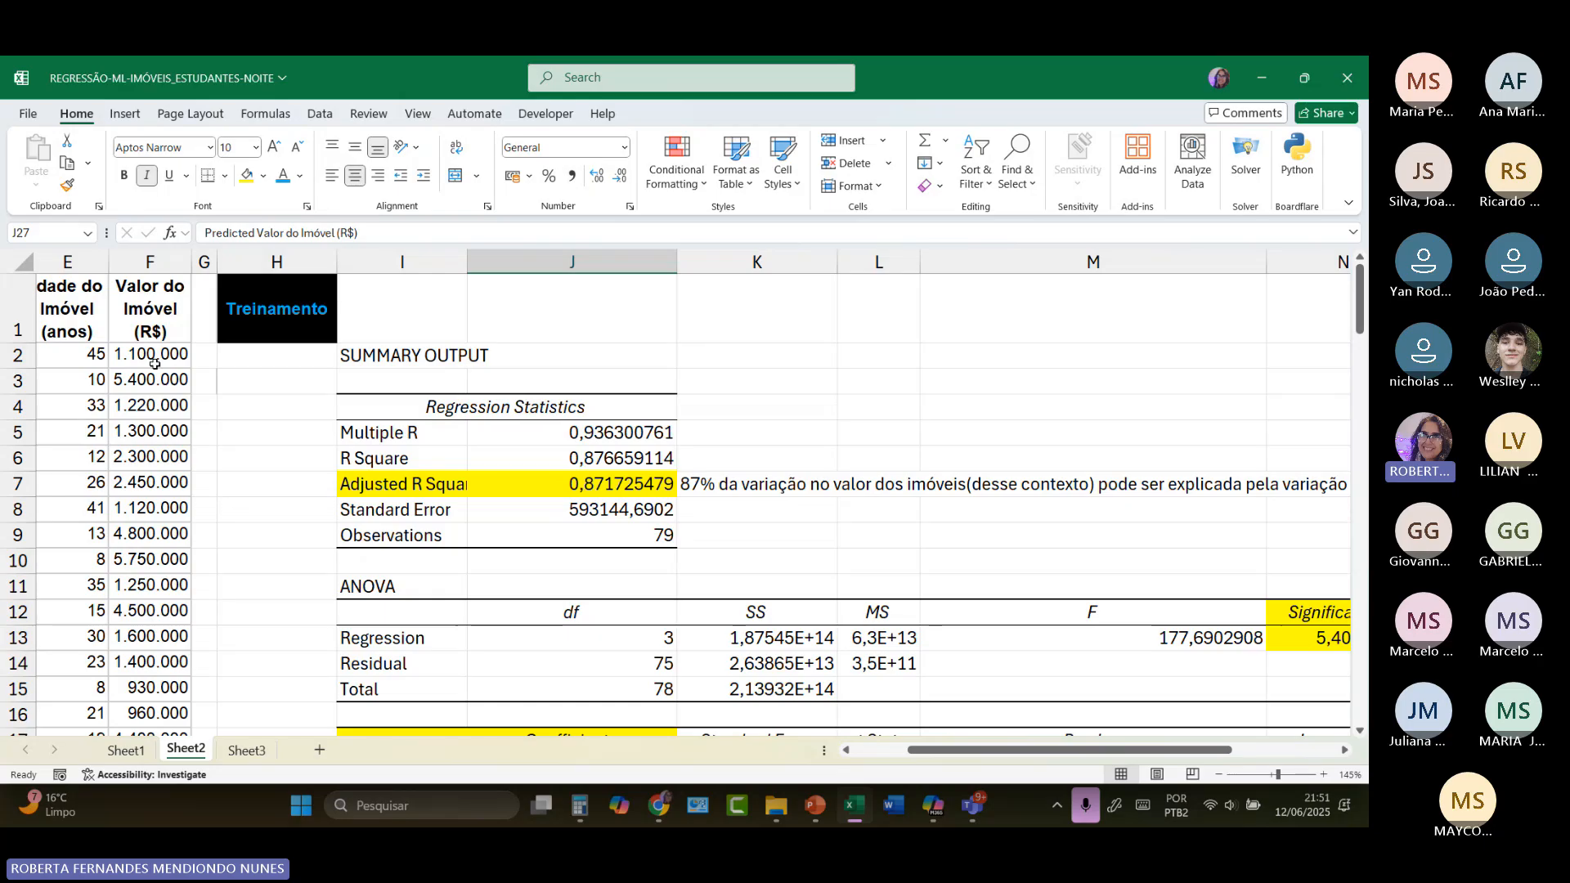
pyautogui.scroll(-2, 516, 530)
pyautogui.scroll(-4, 516, 530)
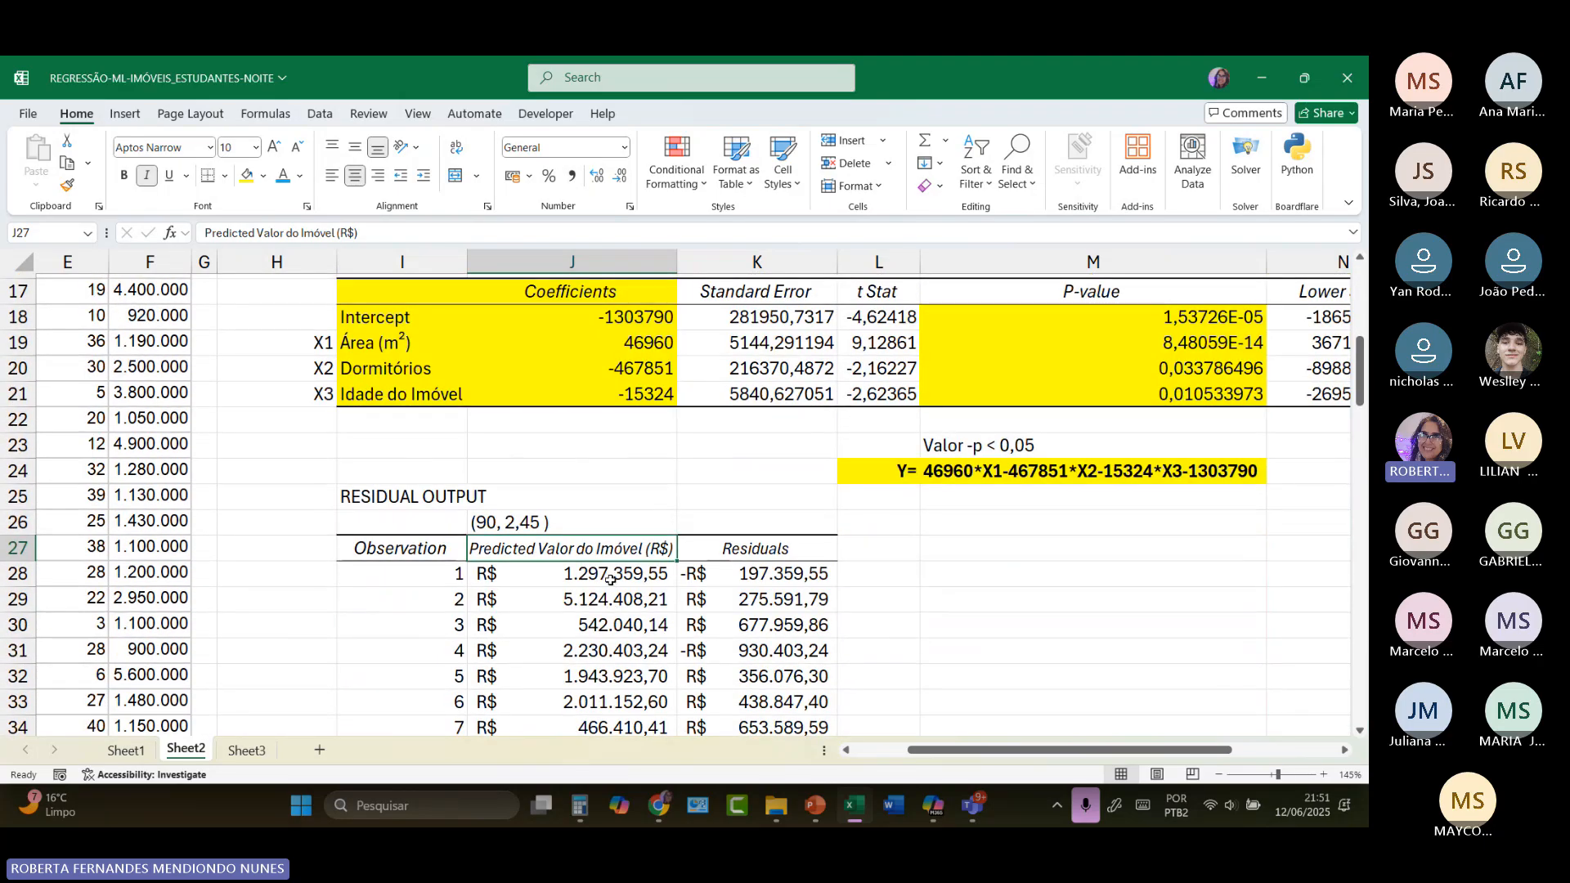
pyautogui.click(767, 550)
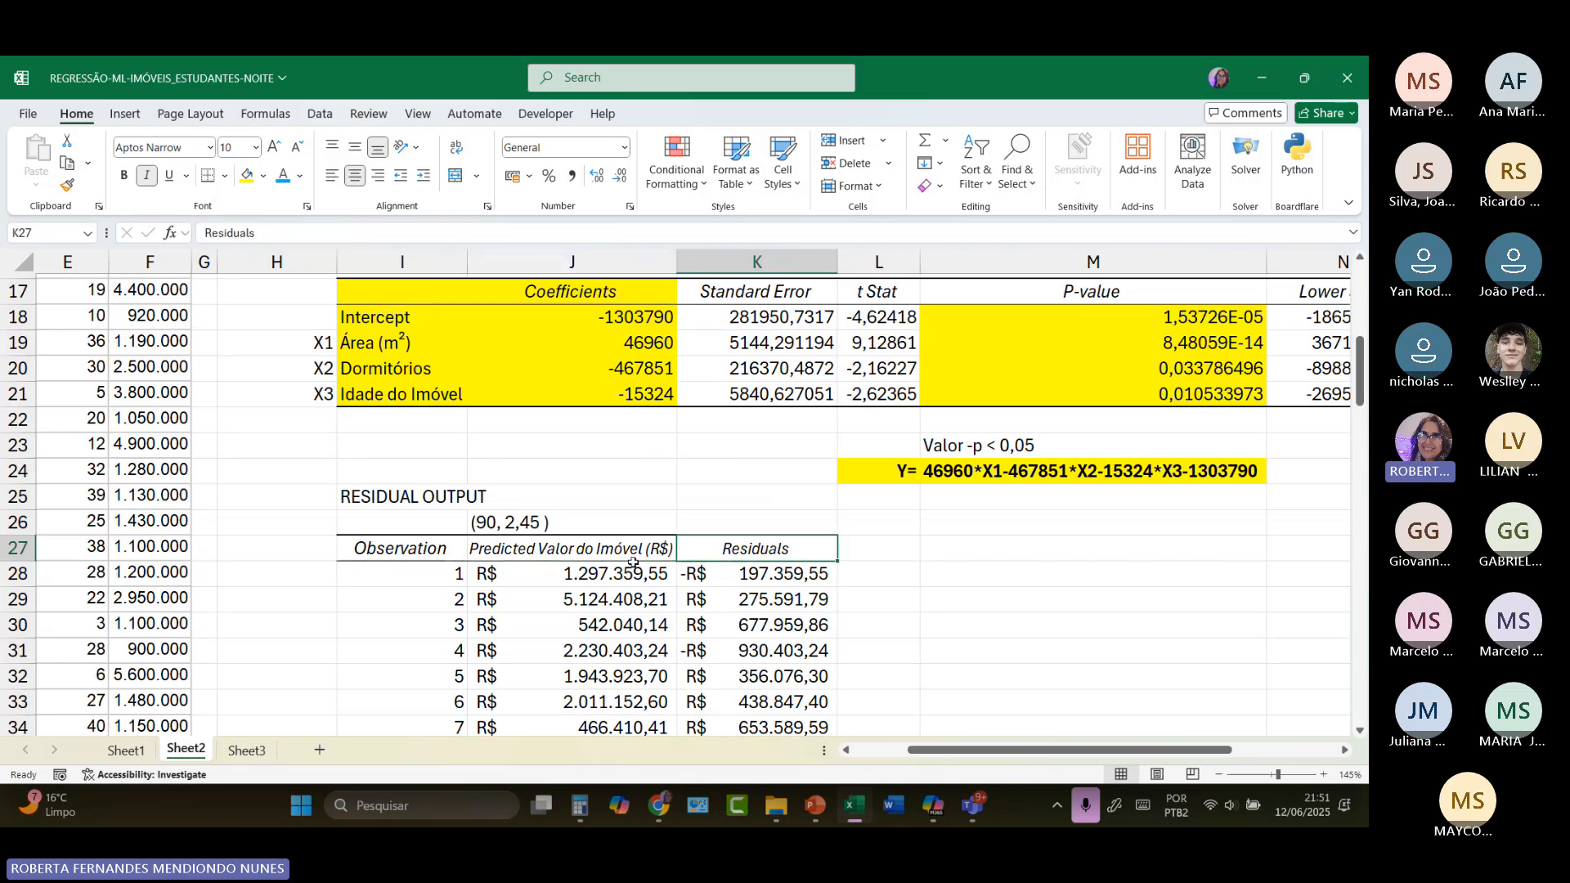
pyautogui.click(587, 575)
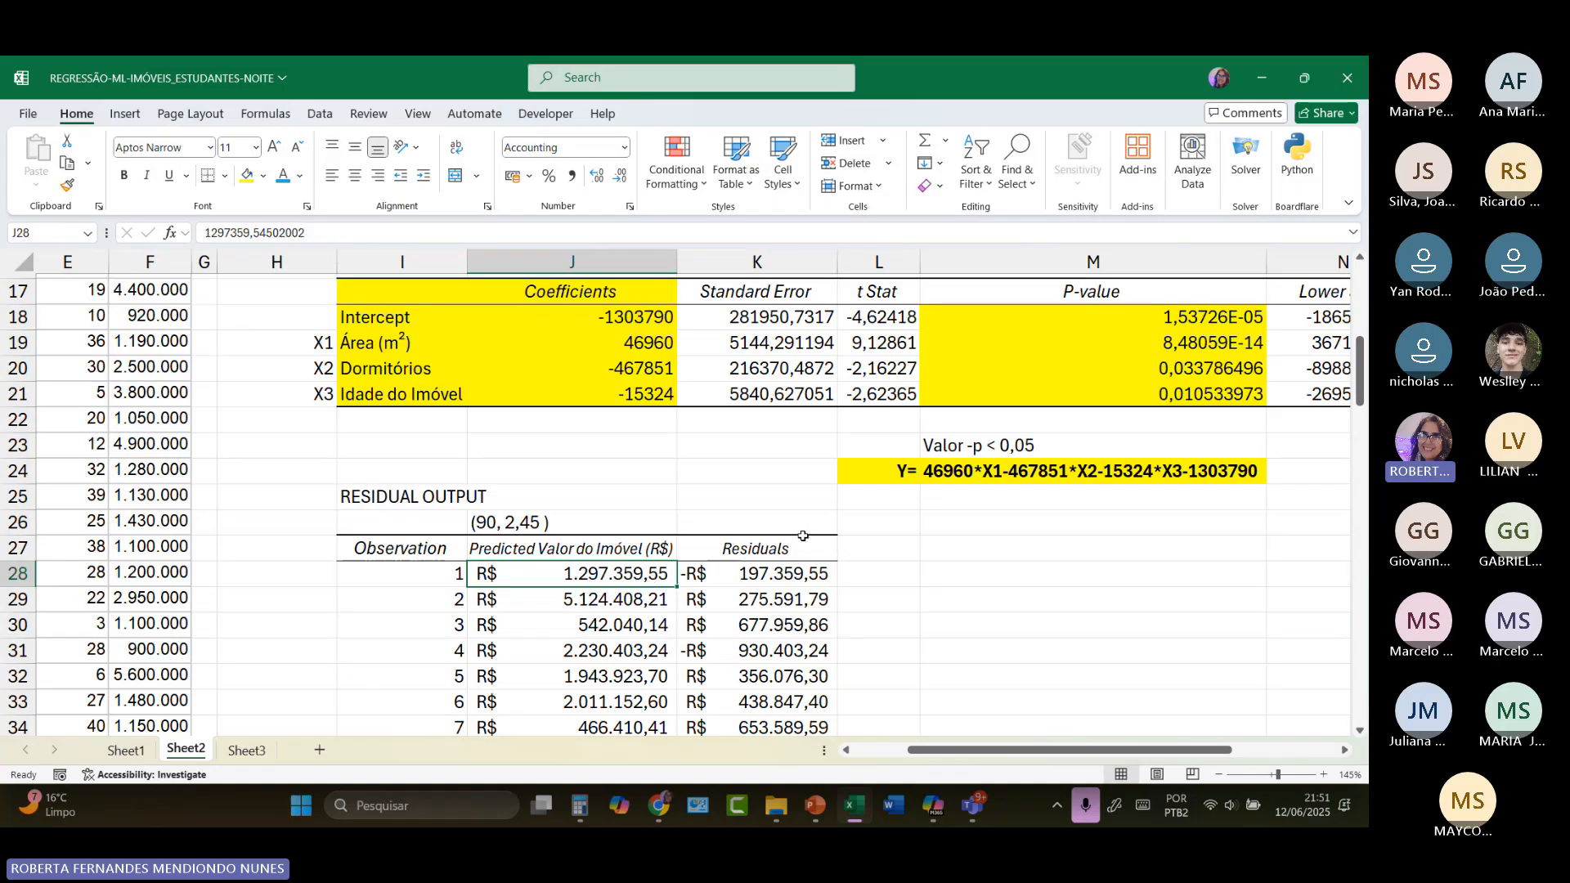
pyautogui.click(777, 528)
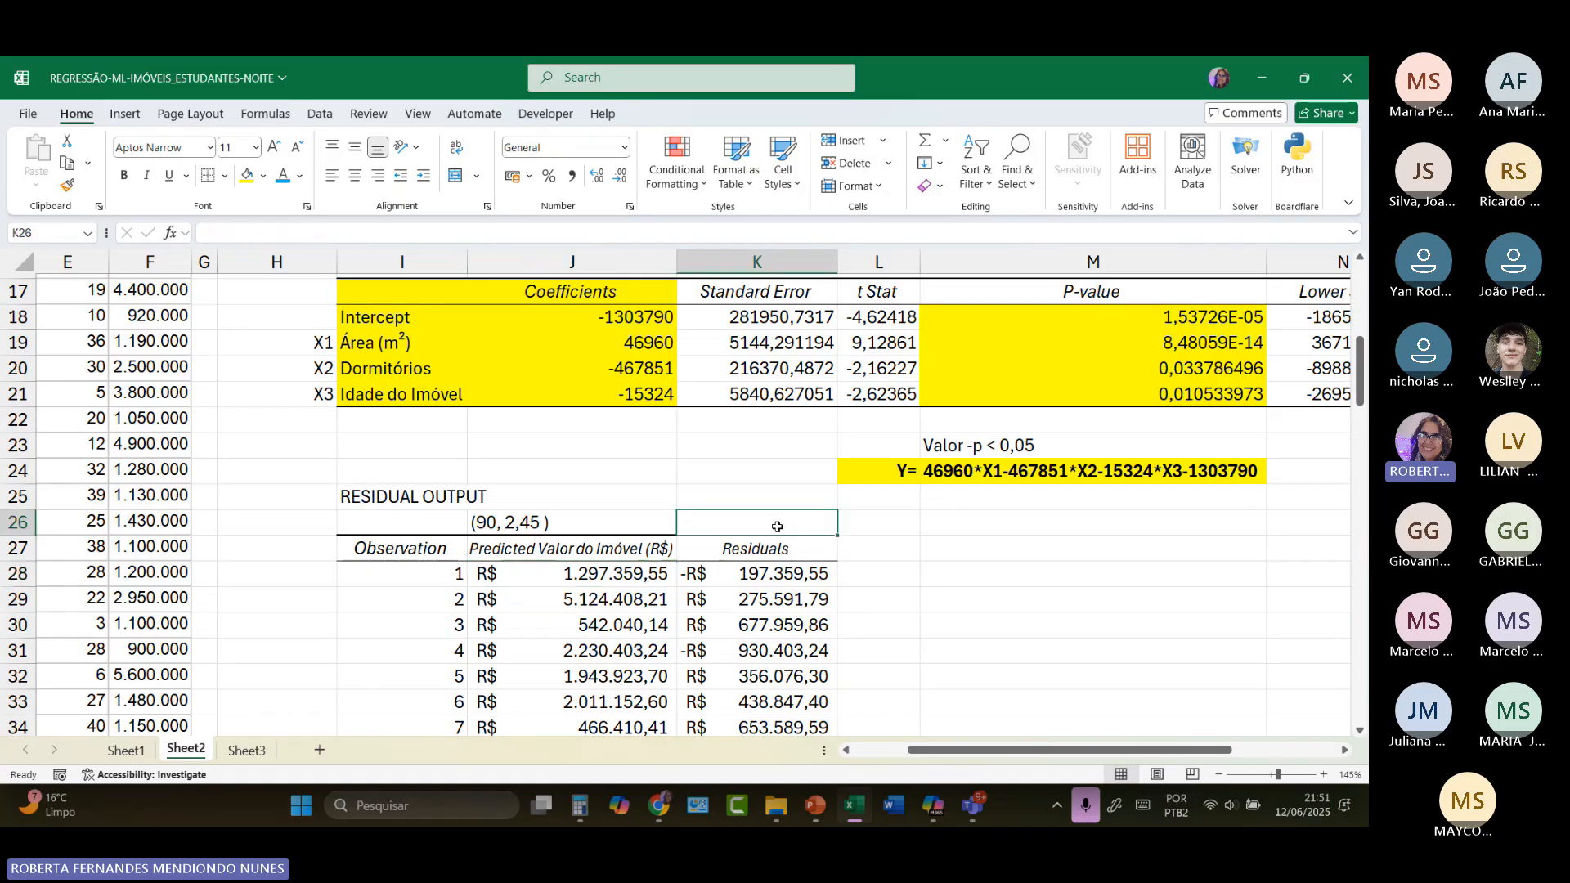
pyautogui.write('y')
pyautogui.press('BackSpace')
pyautogui.write('Y')
pyautogui.press('capslock')
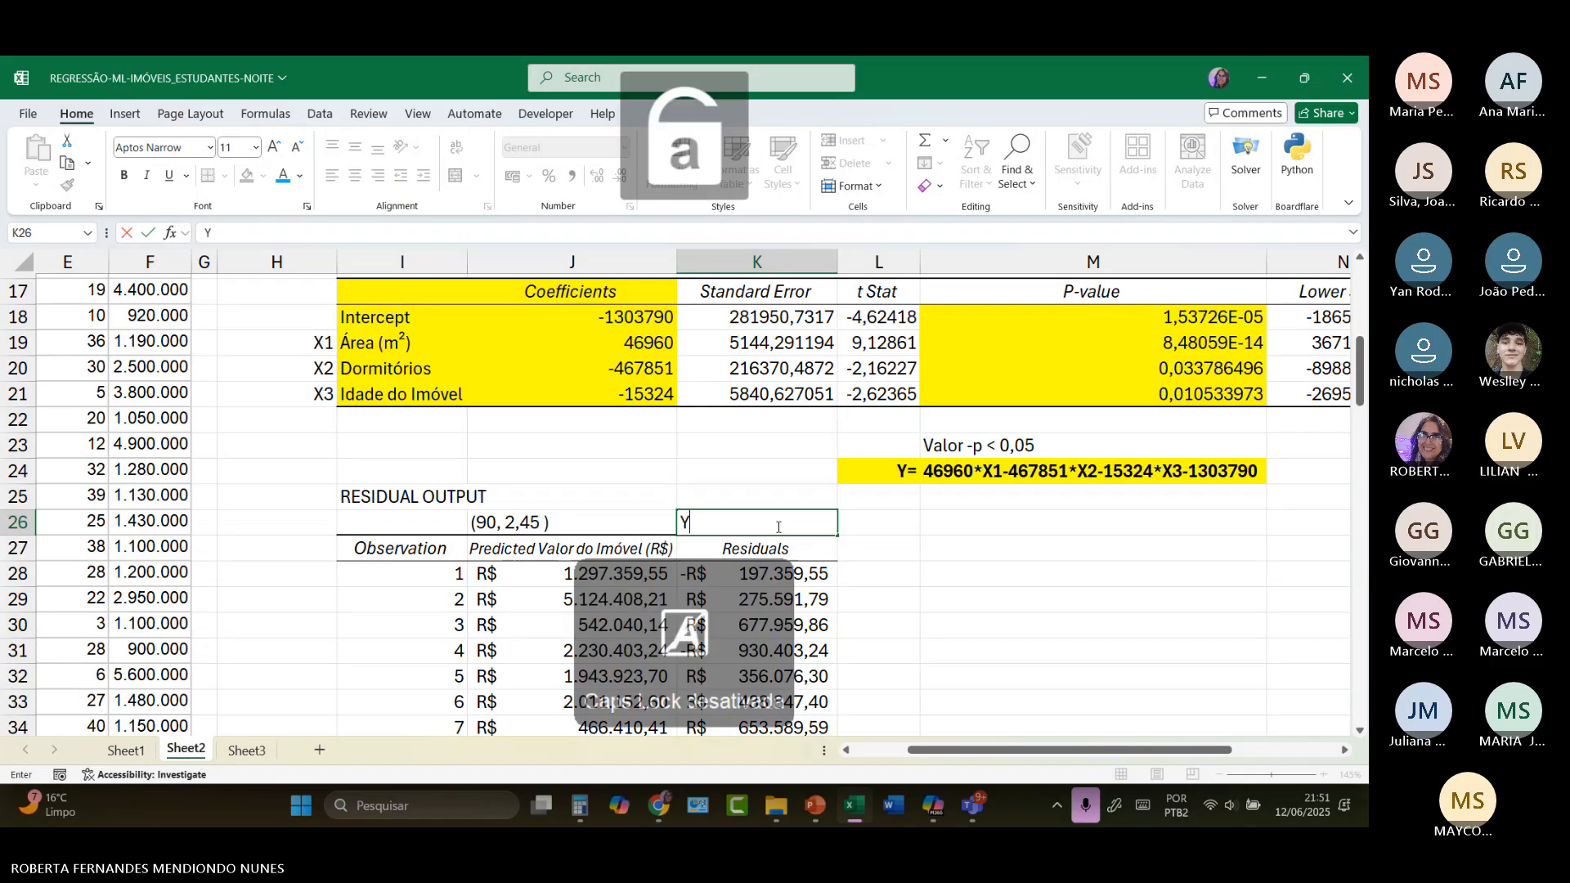
pyautogui.write('predito')
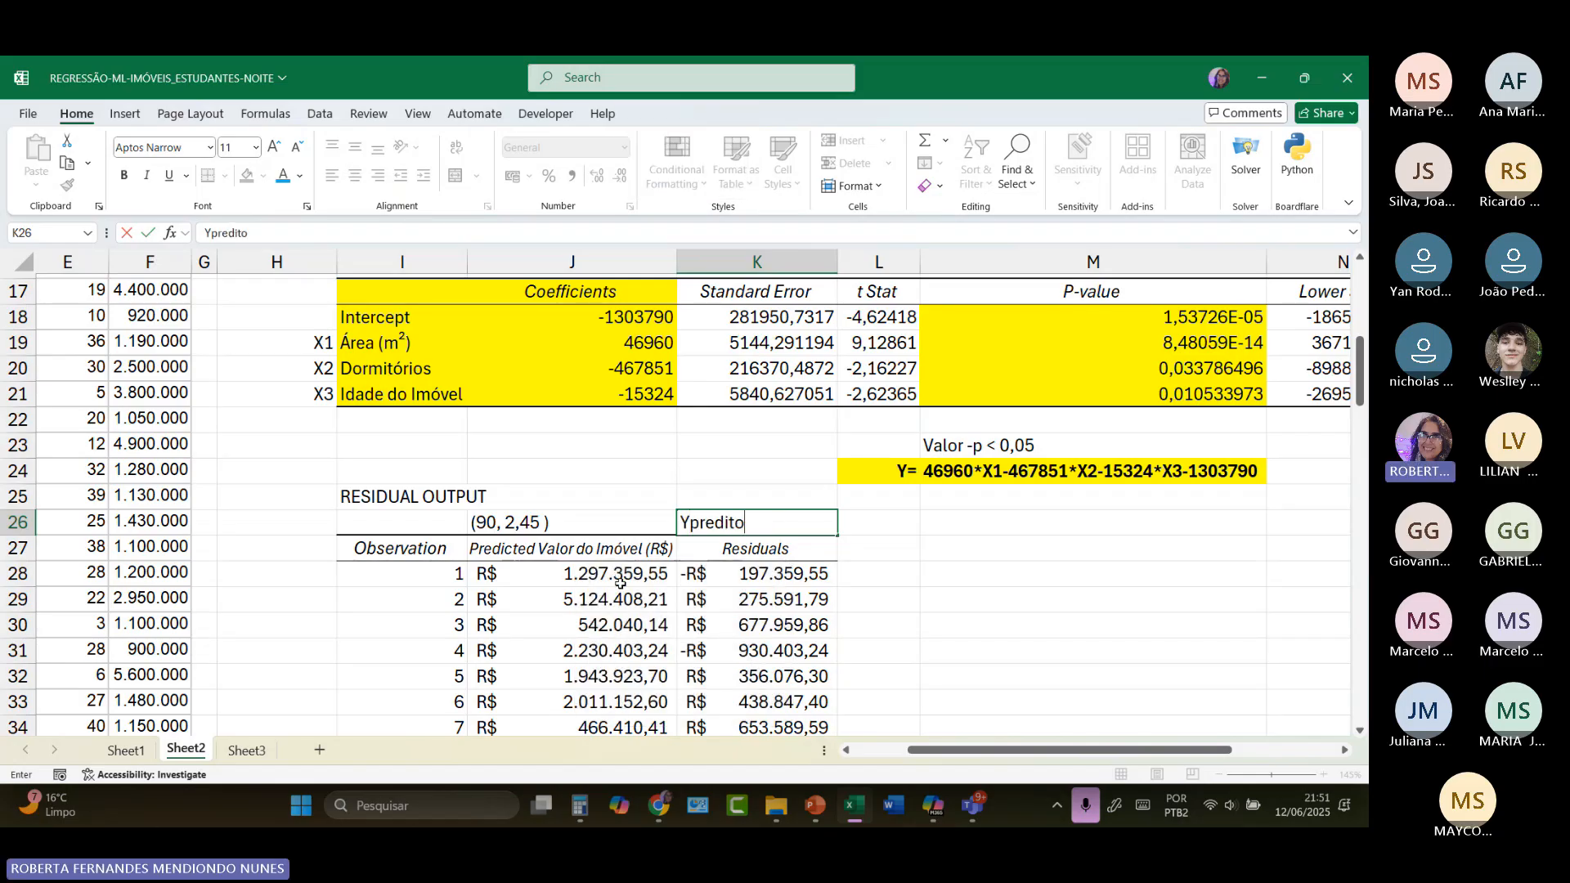
pyautogui.write('-Yreal')
pyautogui.click(861, 552)
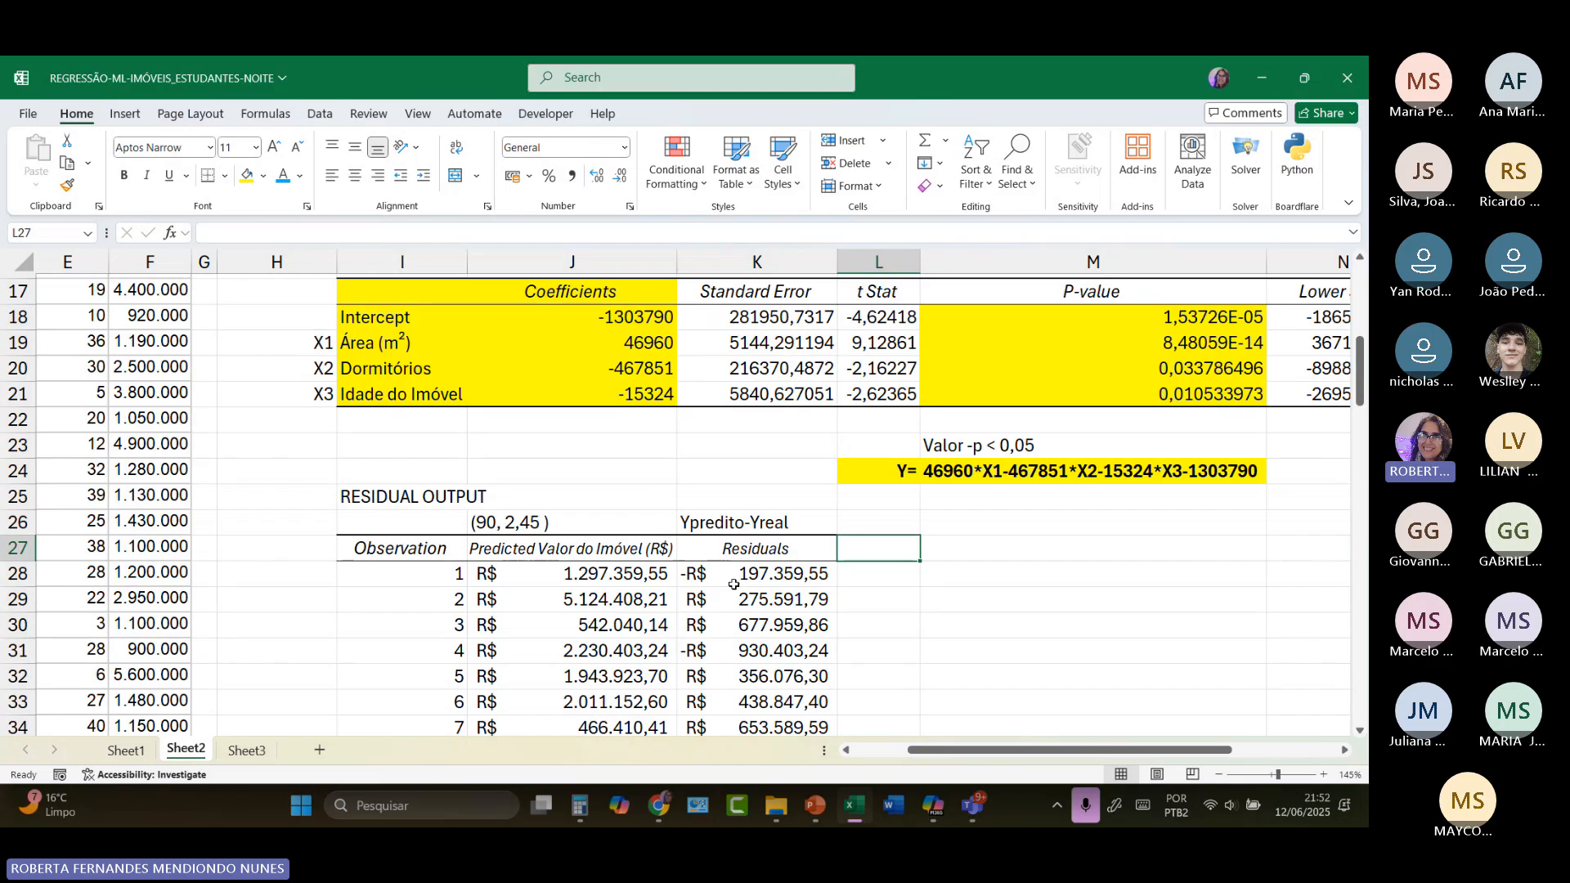
# Step: Make the "Ypredito-Yreal" note in K26 bold and centre it
pyautogui.click(736, 522)
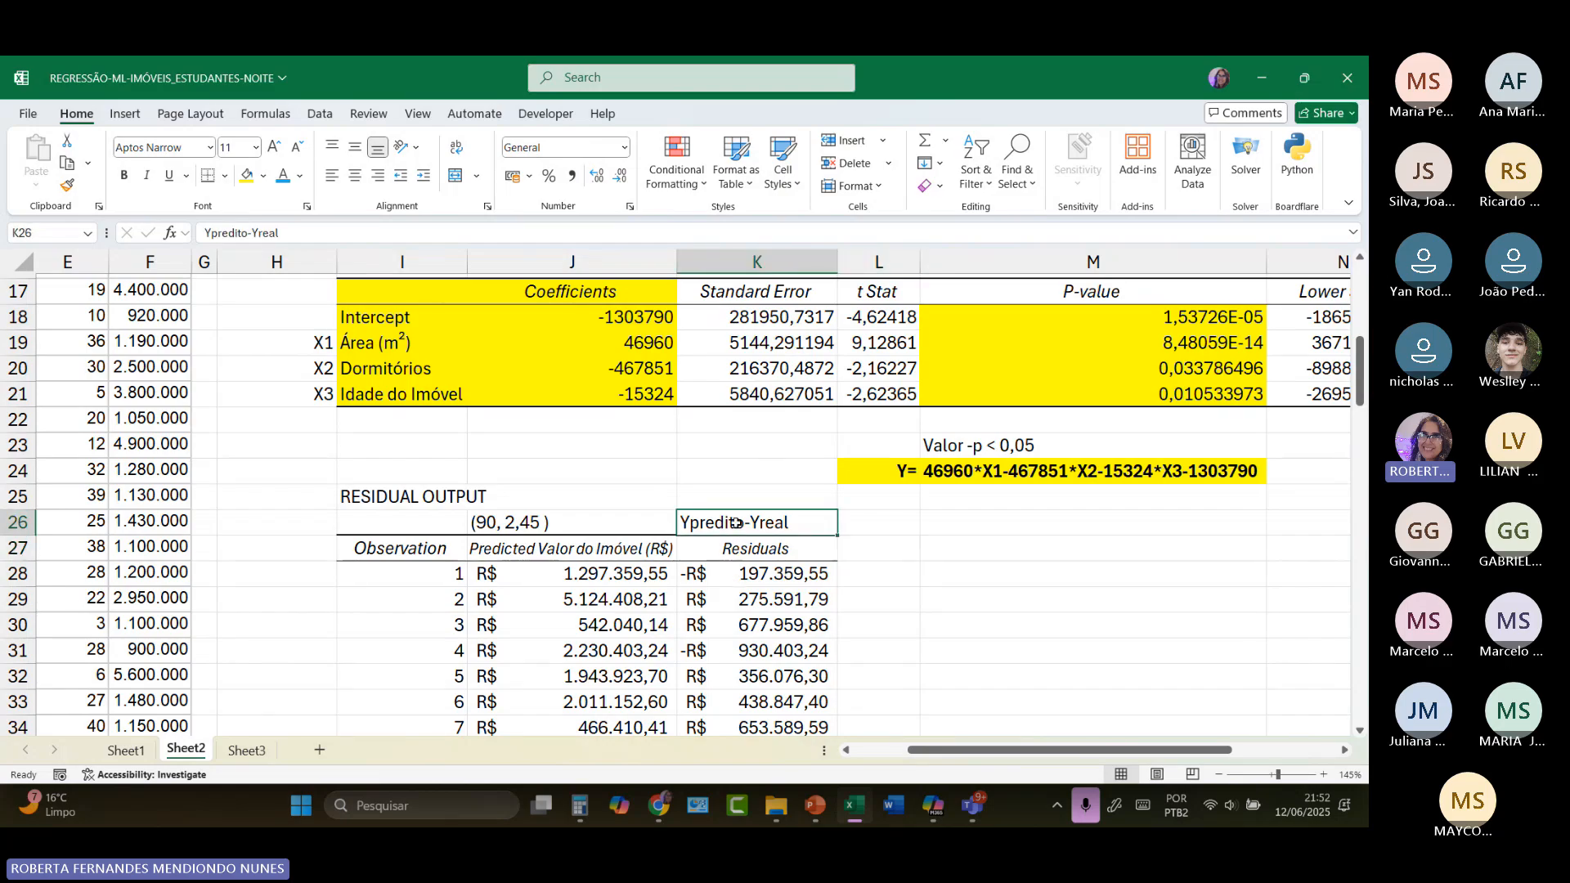
pyautogui.click(125, 175)
pyautogui.click(354, 176)
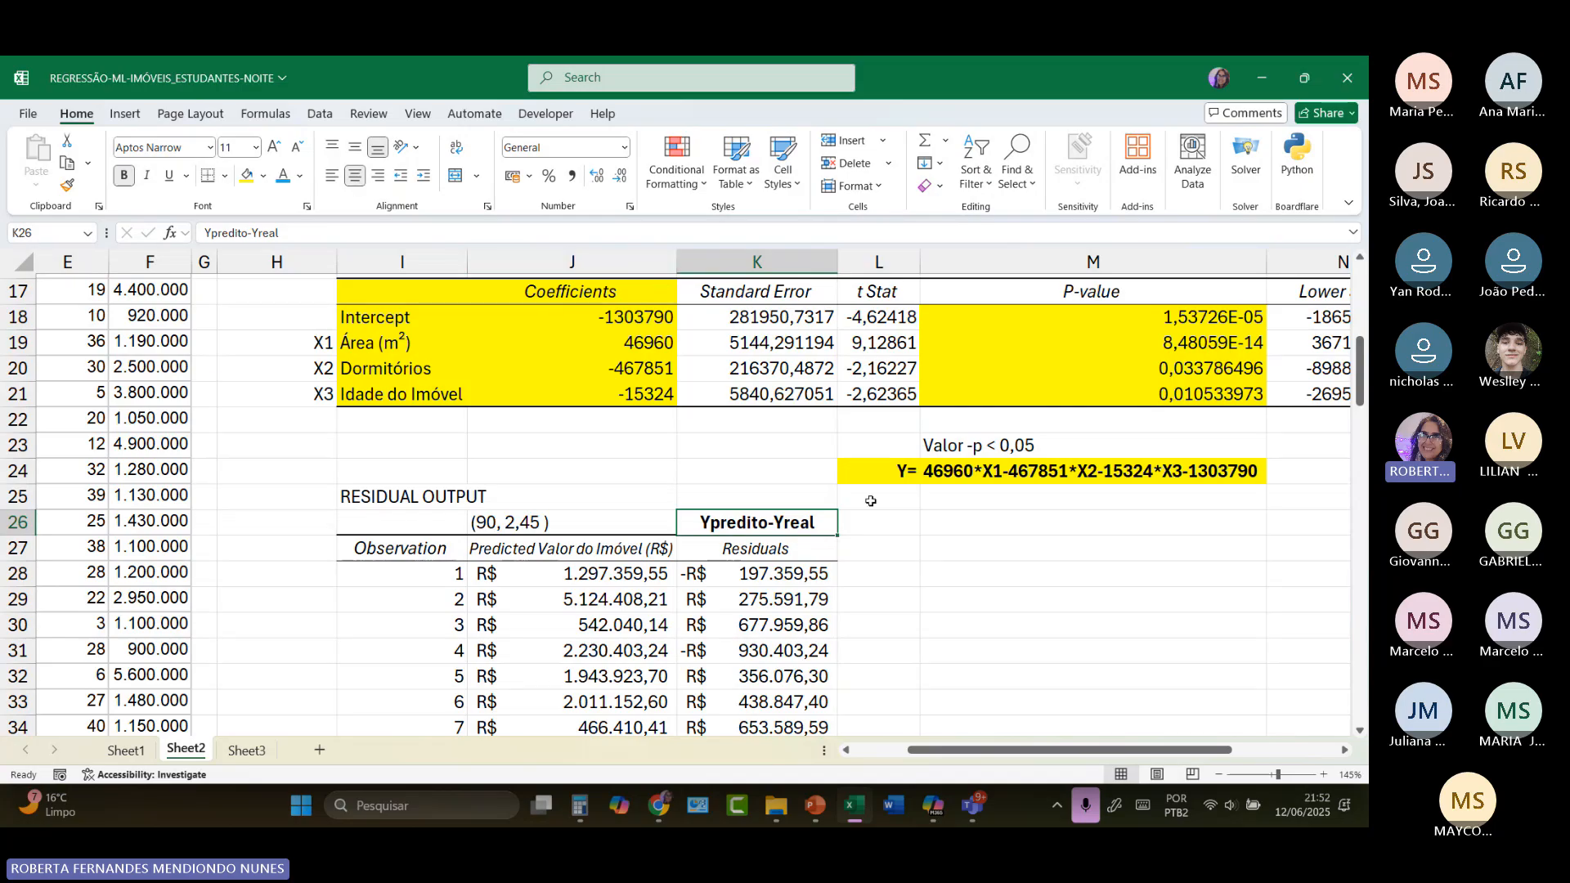
# Step: Widen column L and compare the first property's actual value in F2 with its predicted value and residual in row 28
pyautogui.click(791, 576)
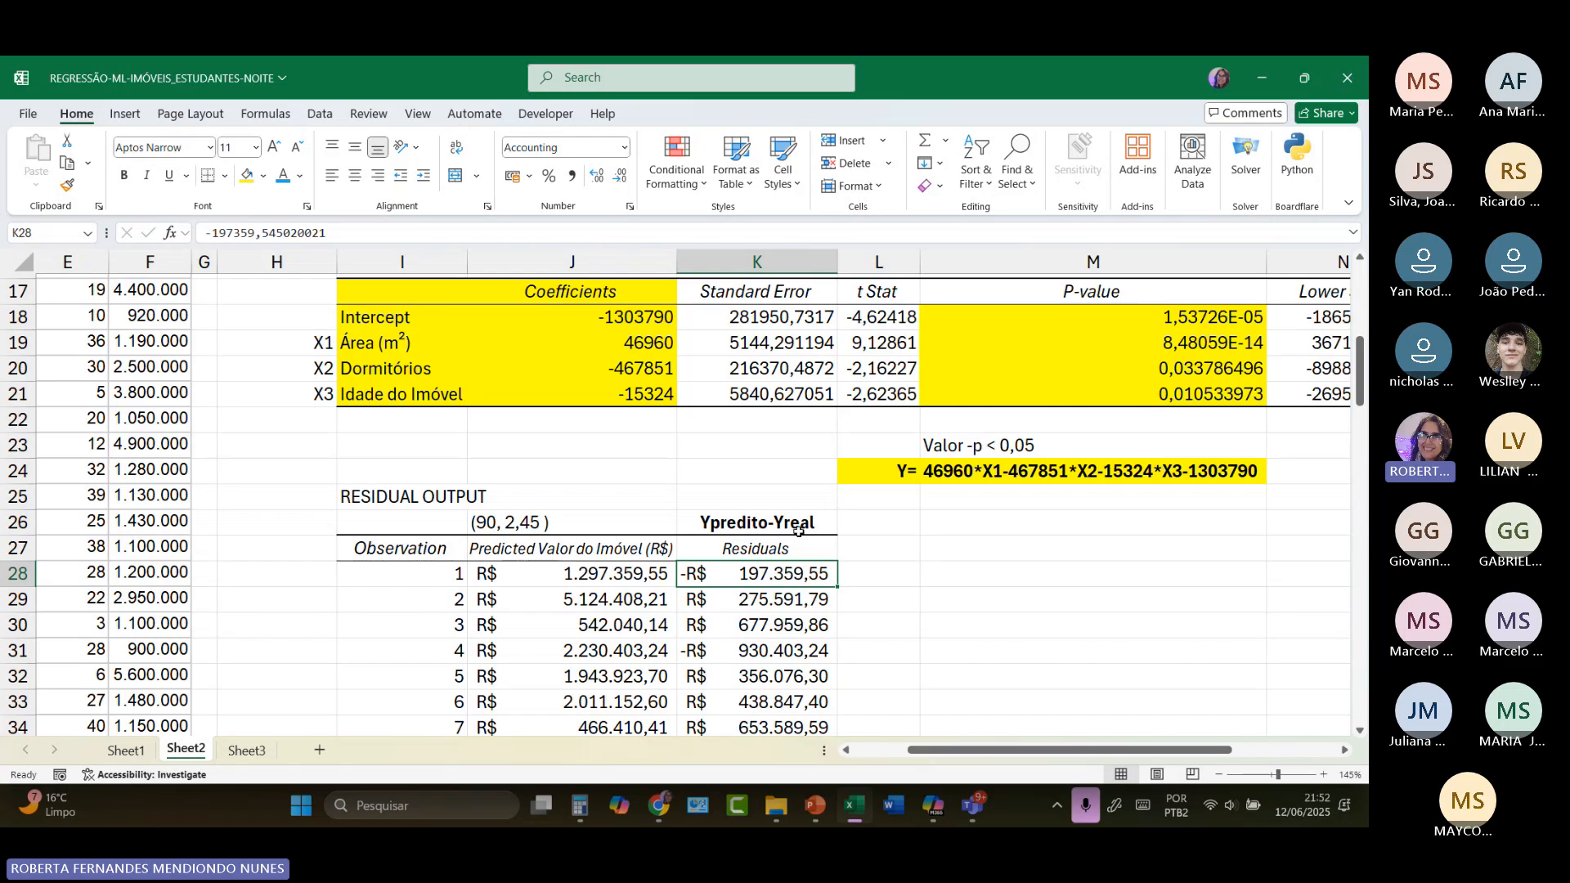
pyautogui.moveTo(920, 261); pyautogui.dragTo(953, 266)
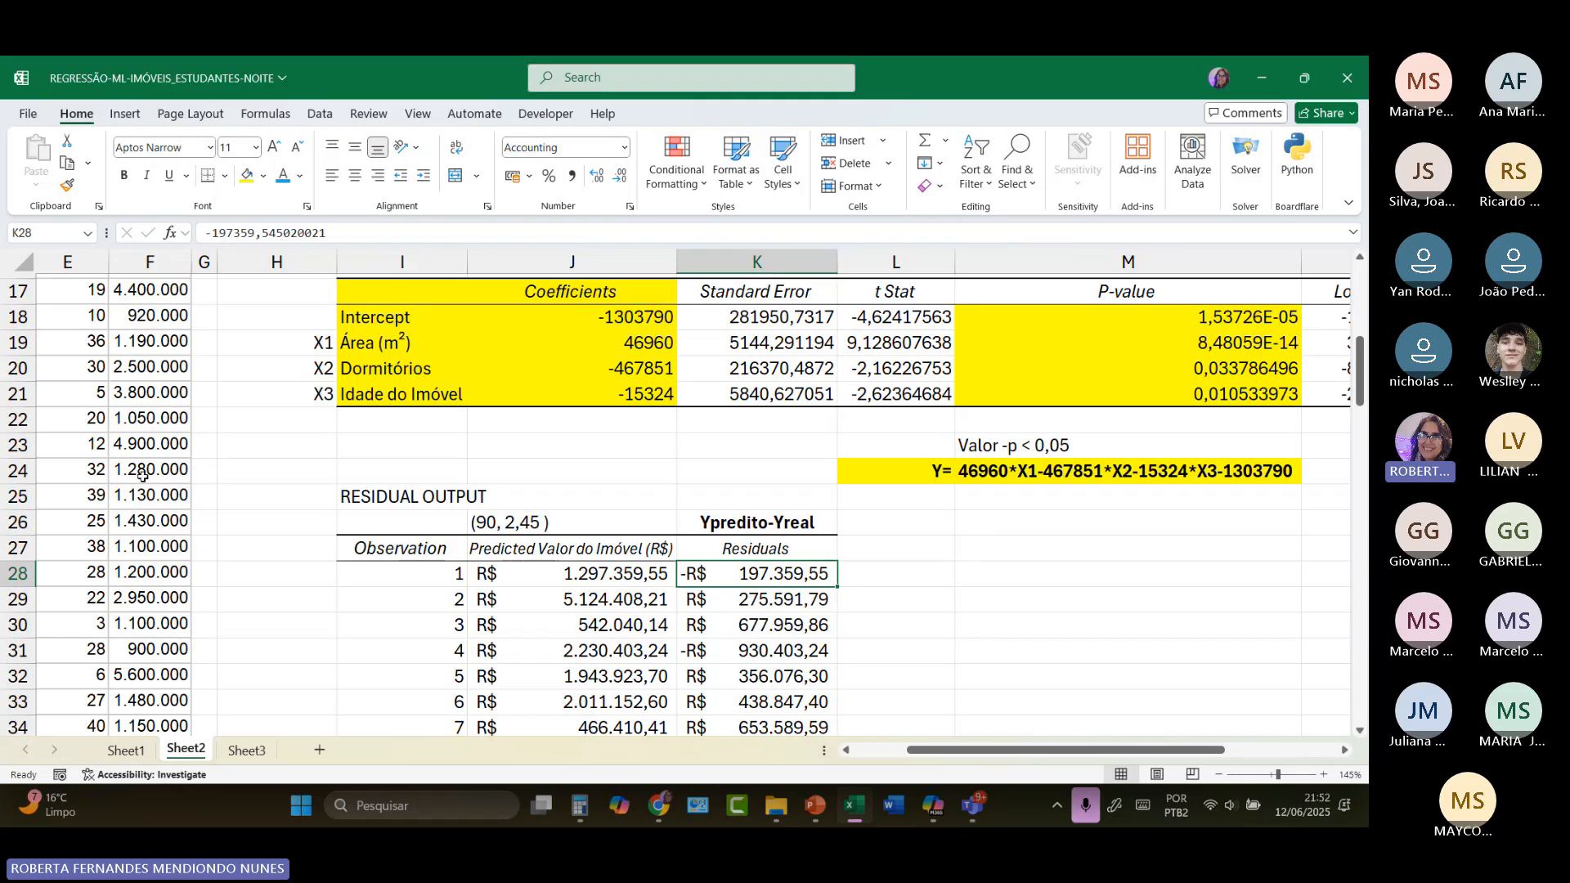
pyautogui.scroll(5, 144, 477)
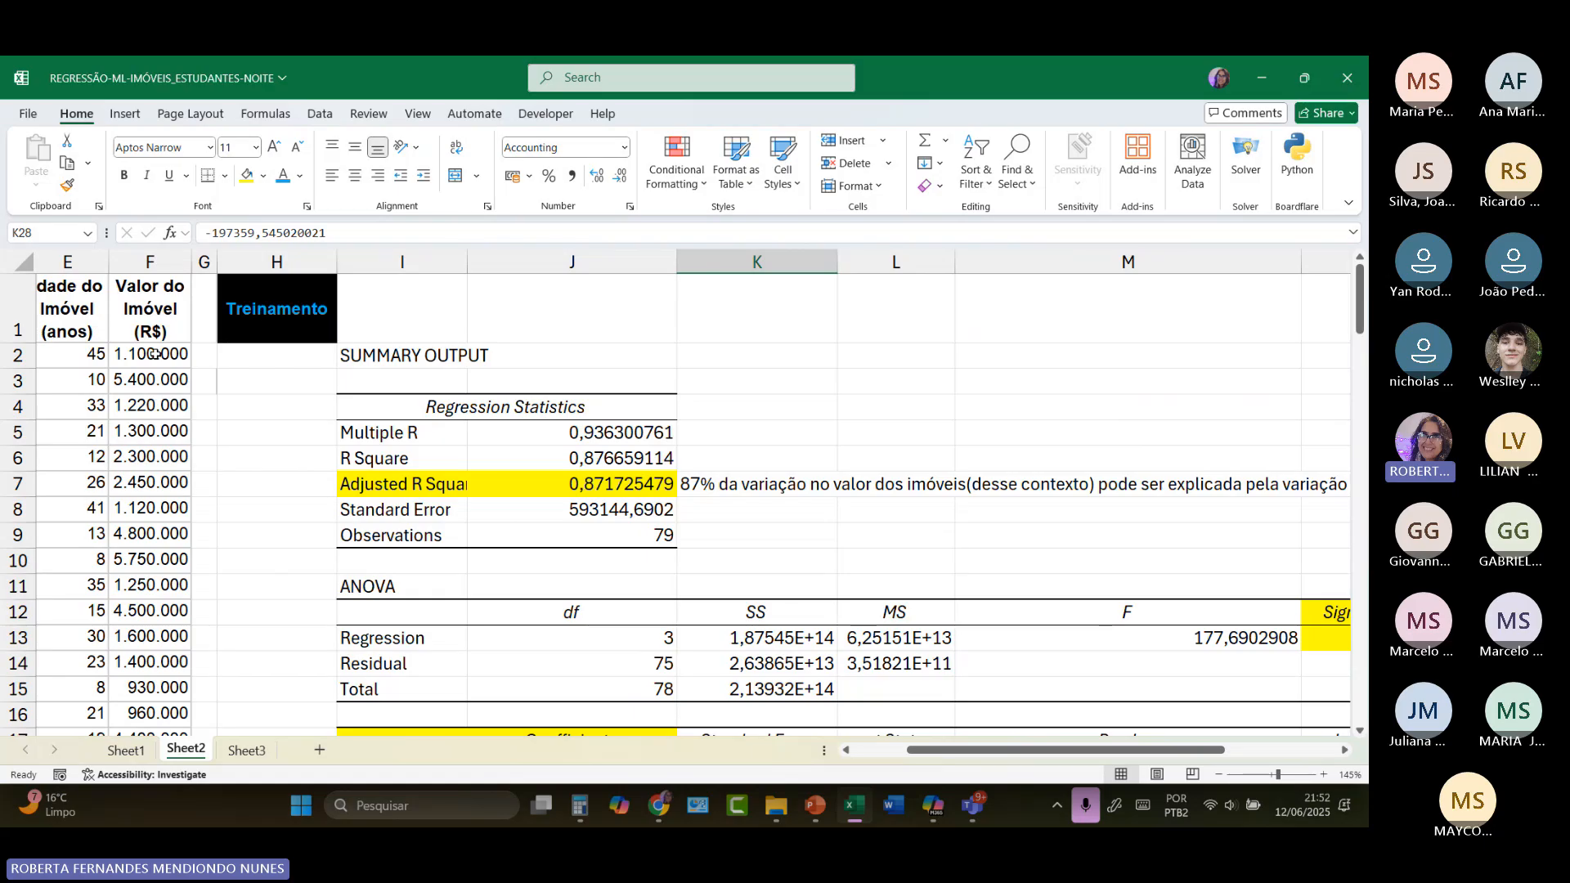
pyautogui.scroll(-3, 523, 396)
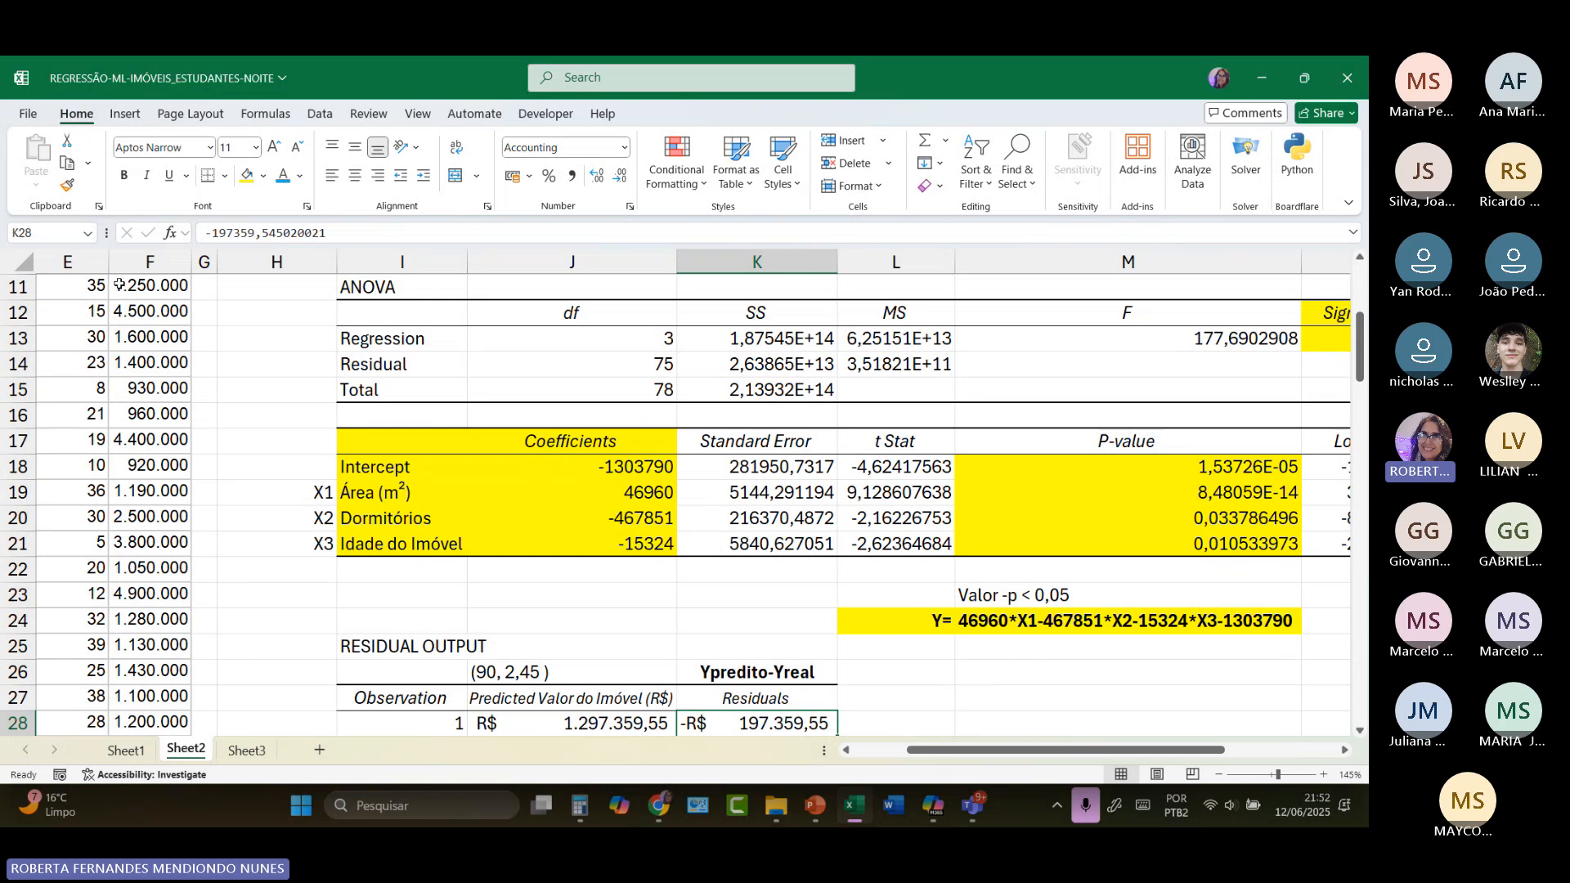
# Step: Review the first property's actual value in F2 against the regression equation in row 24 and the residual output in row 28
pyautogui.scroll(4, 139, 354)
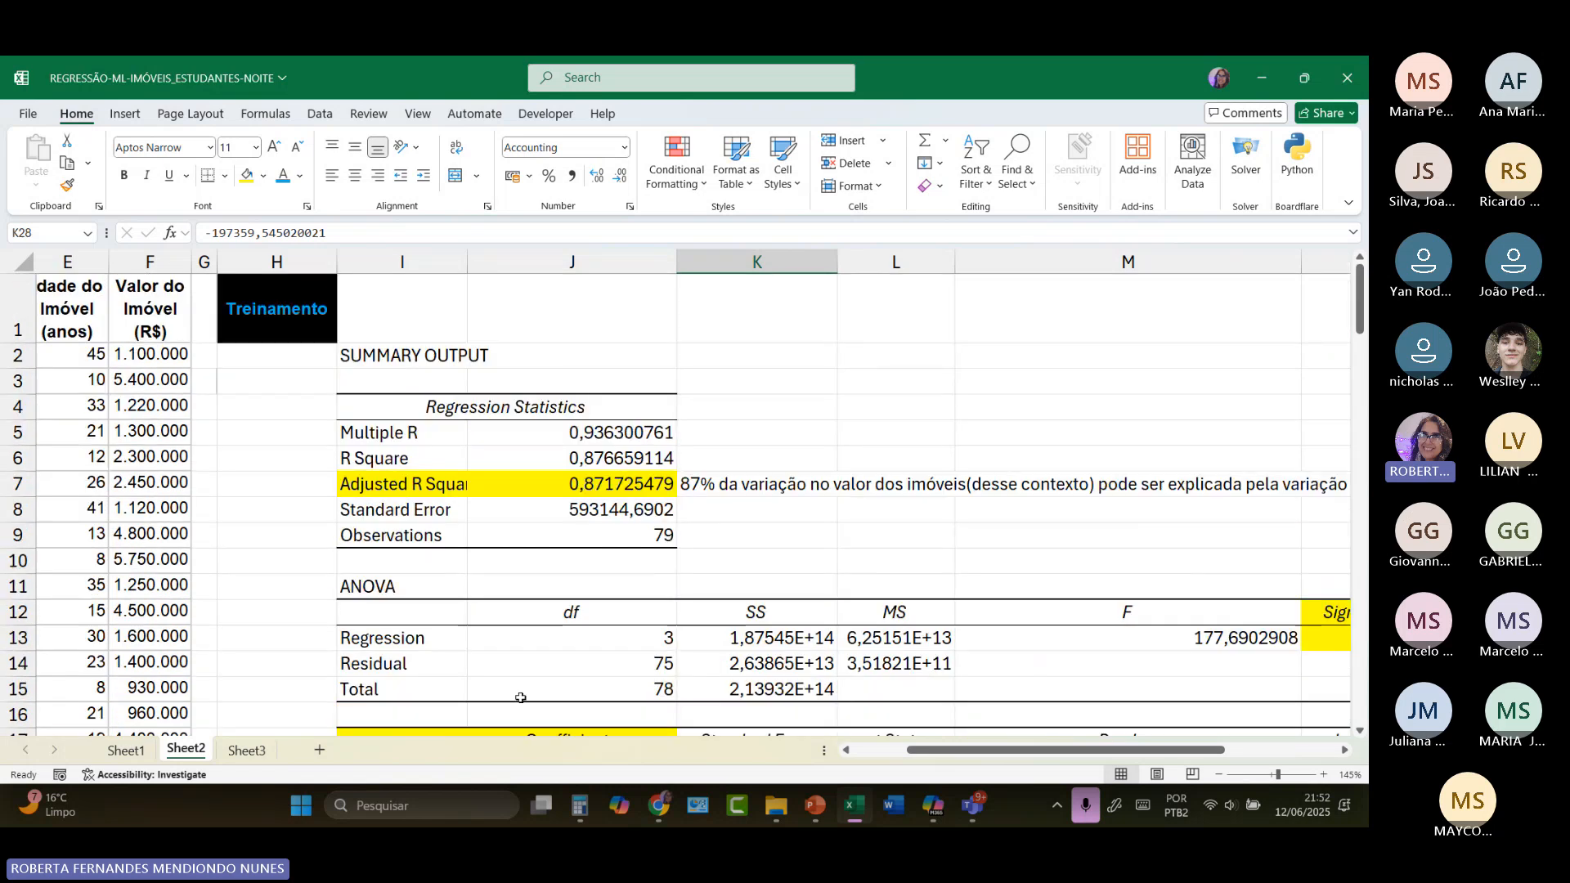
pyautogui.moveTo(903, 750); pyautogui.dragTo(848, 752)
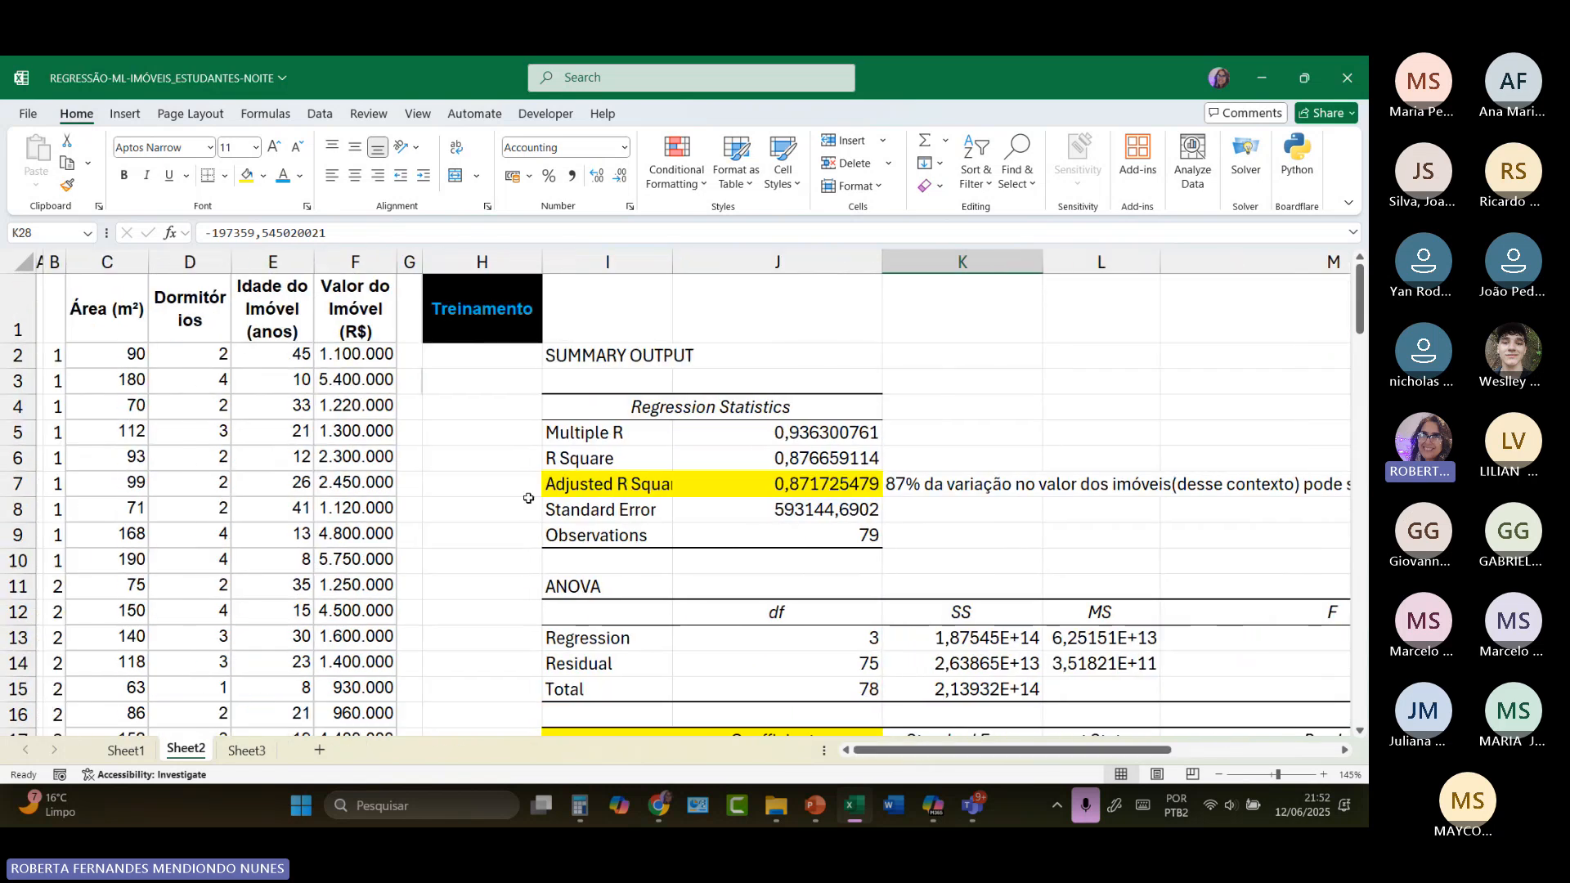
pyautogui.click(345, 365)
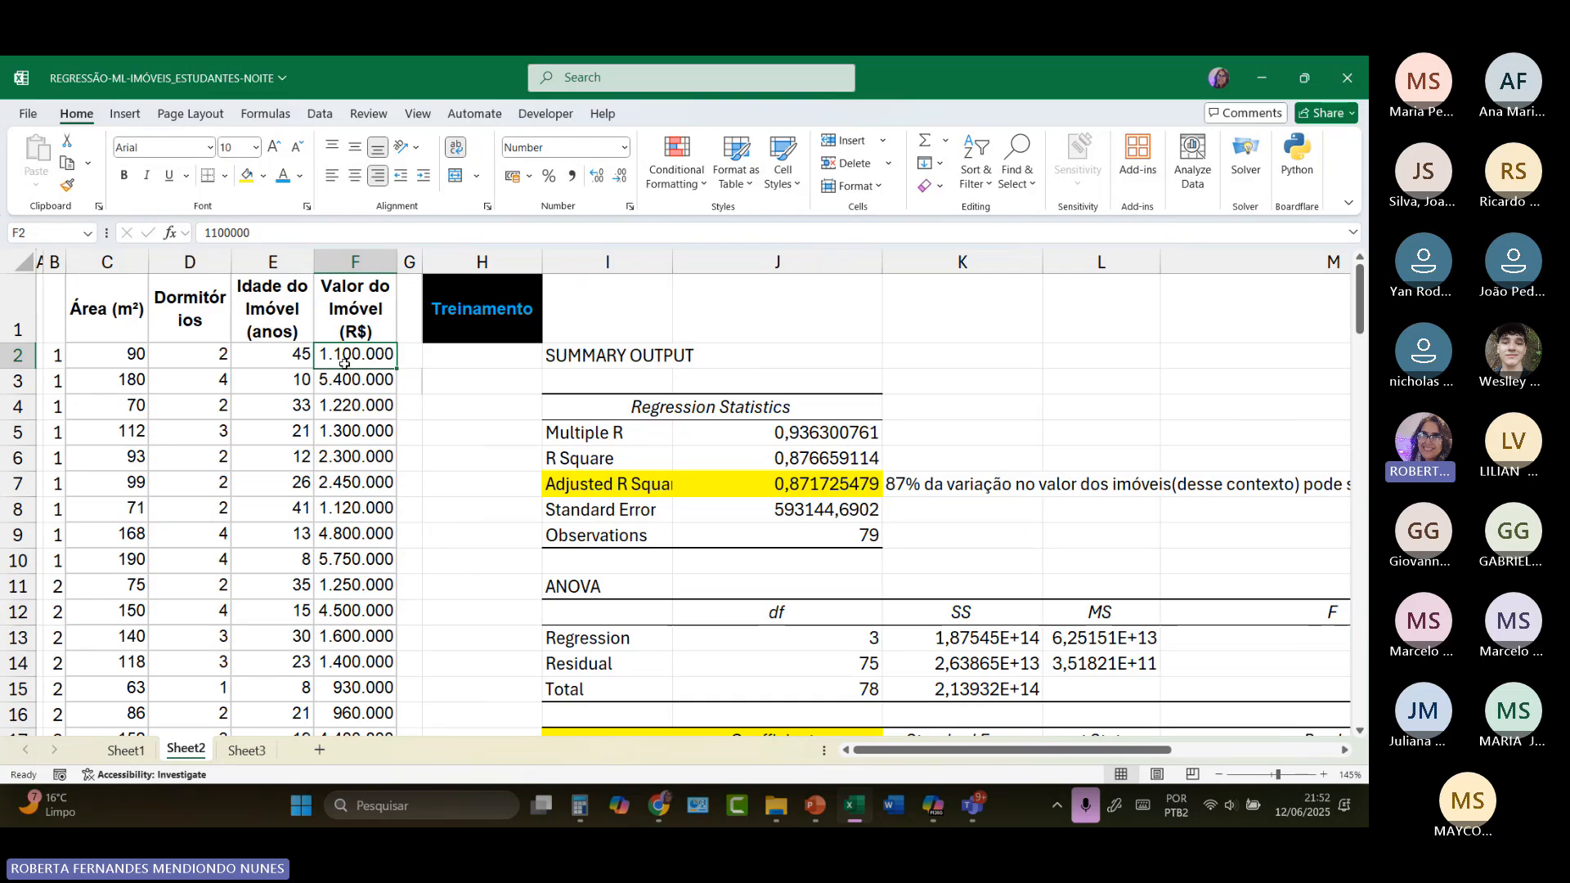
pyautogui.scroll(-3, 780, 644)
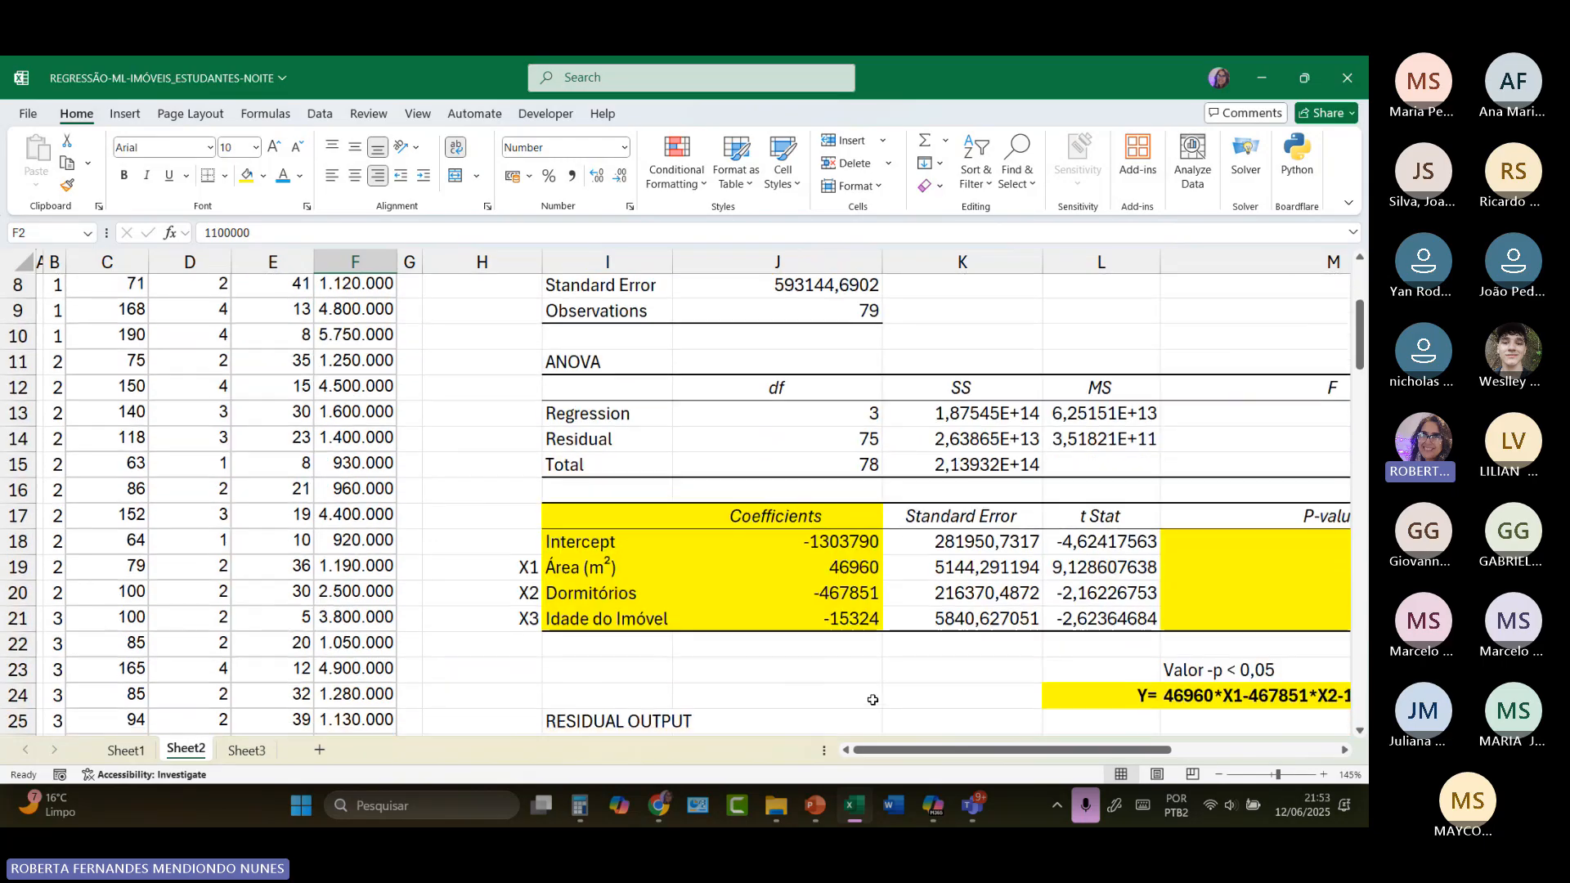
pyautogui.moveTo(919, 753); pyautogui.dragTo(1037, 753)
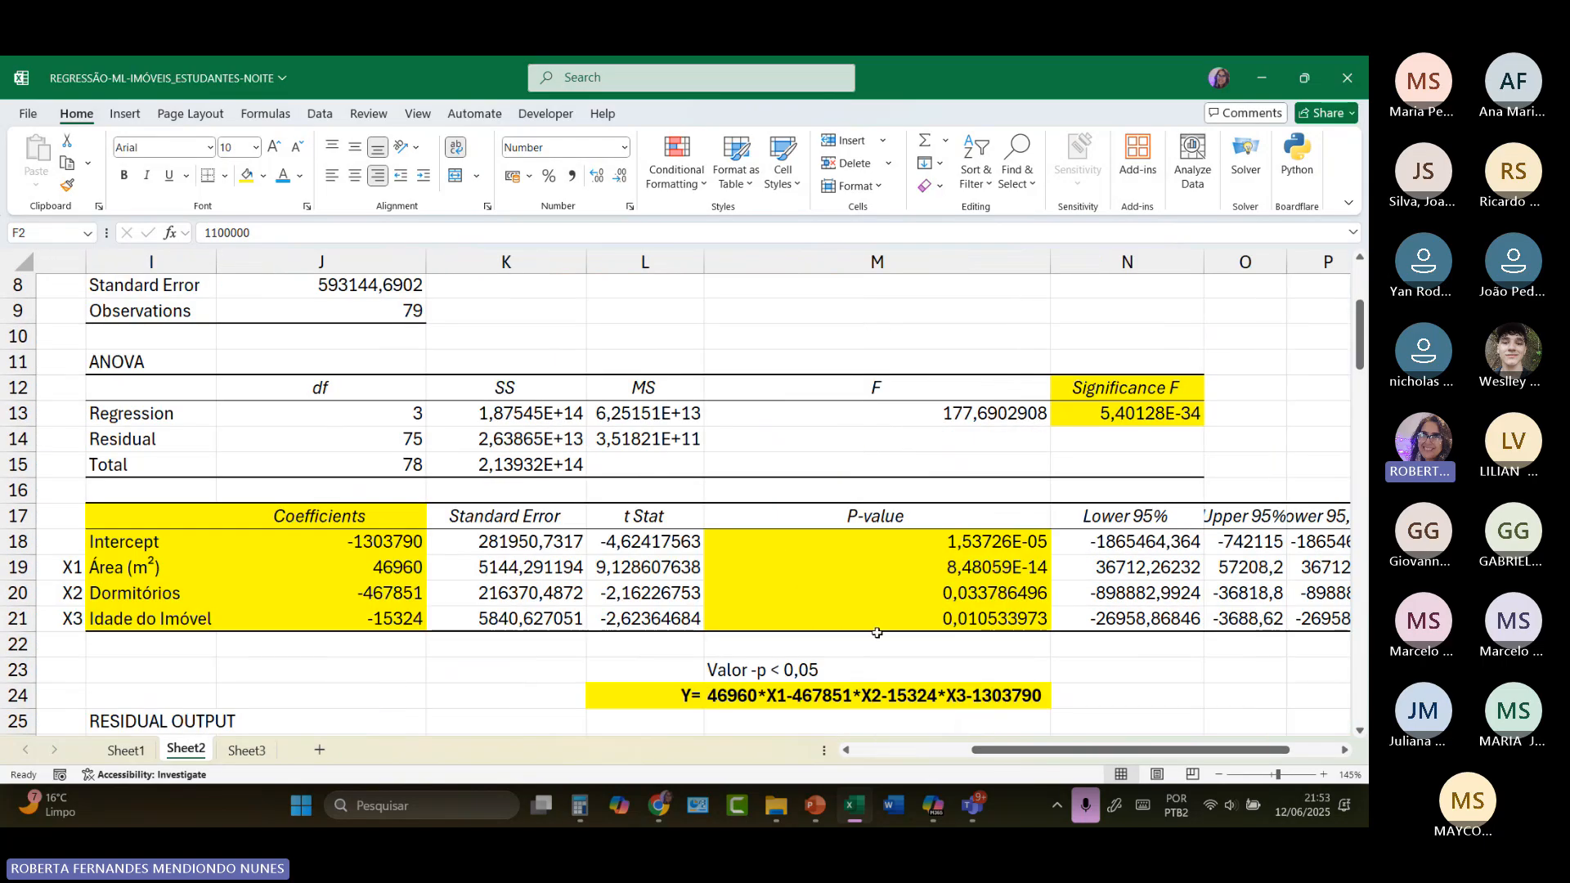
pyautogui.scroll(-1, 871, 636)
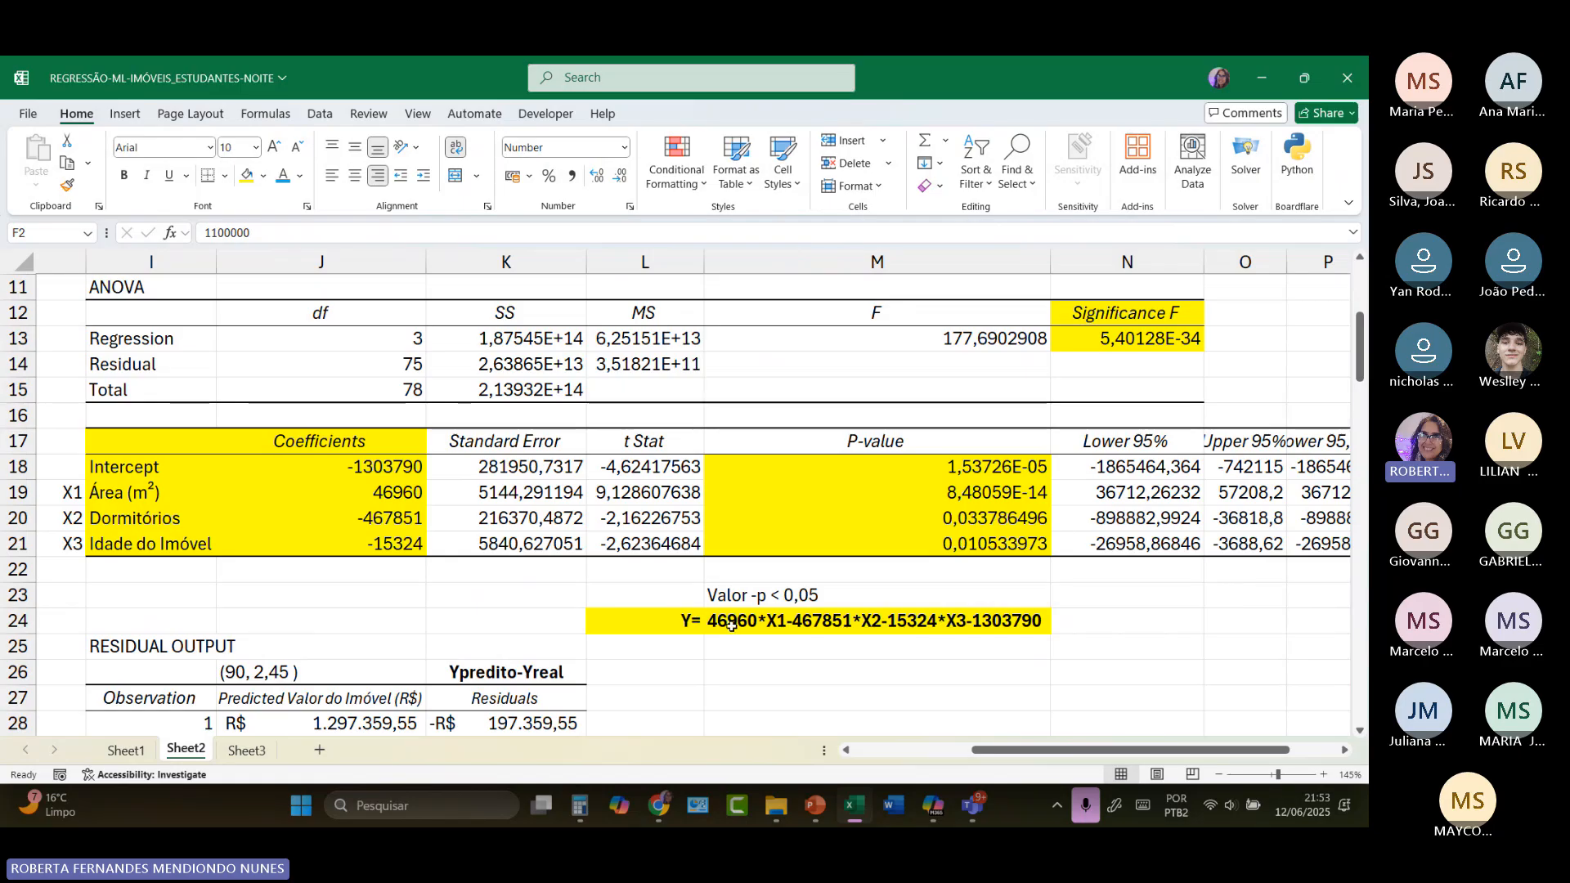
pyautogui.scroll(-1, 821, 660)
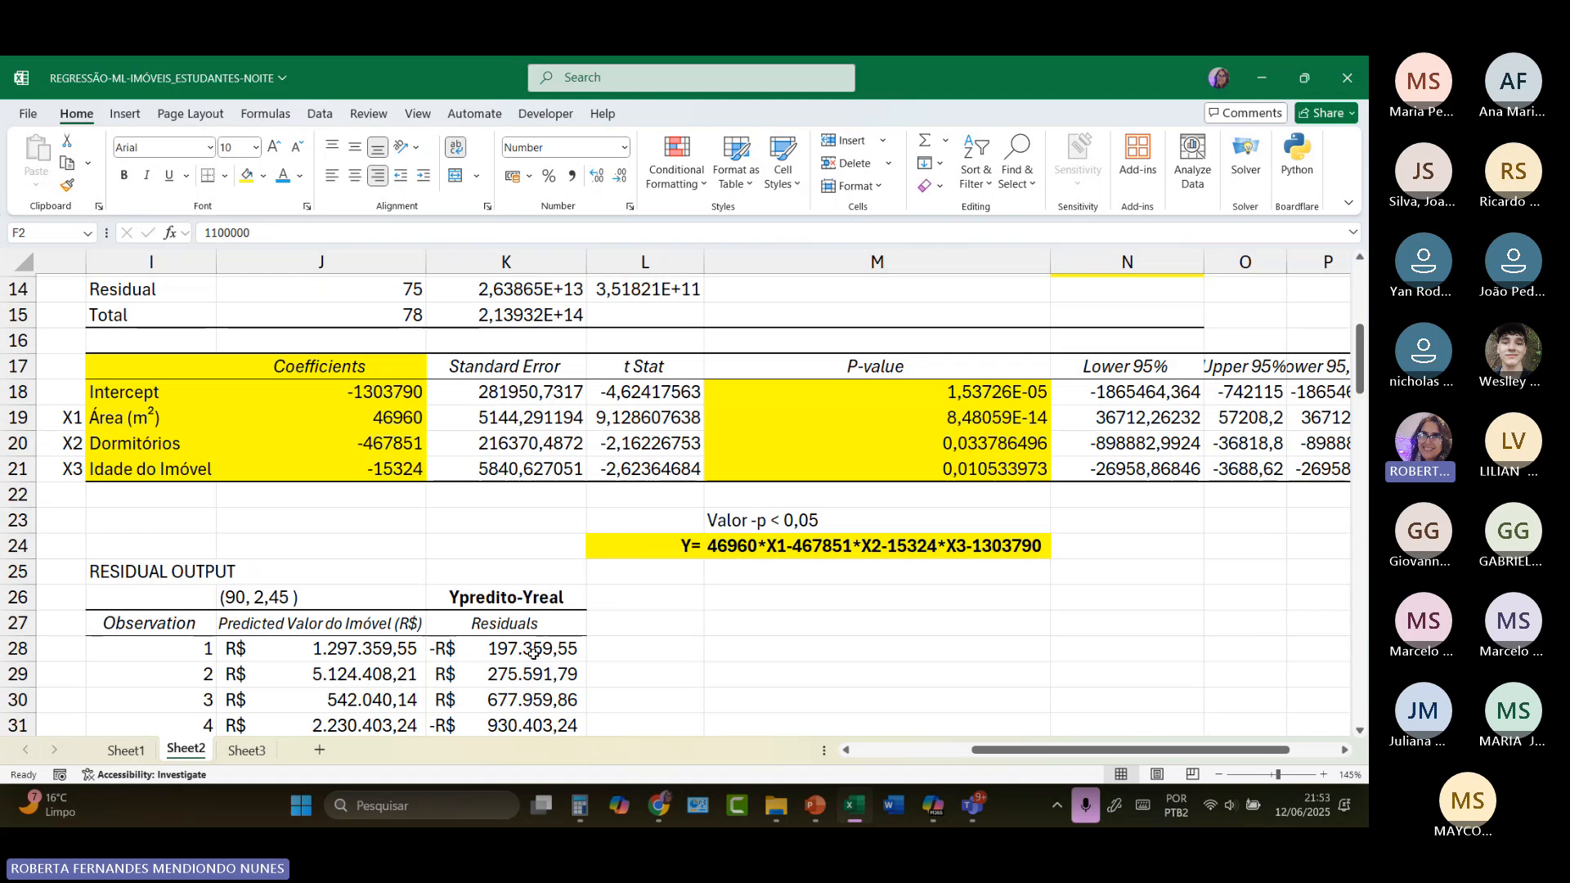
# Step: Enter =K28/F2 in L28 to divide the first property's residual by its actual value
pyautogui.click(631, 651)
pyautogui.write('=')
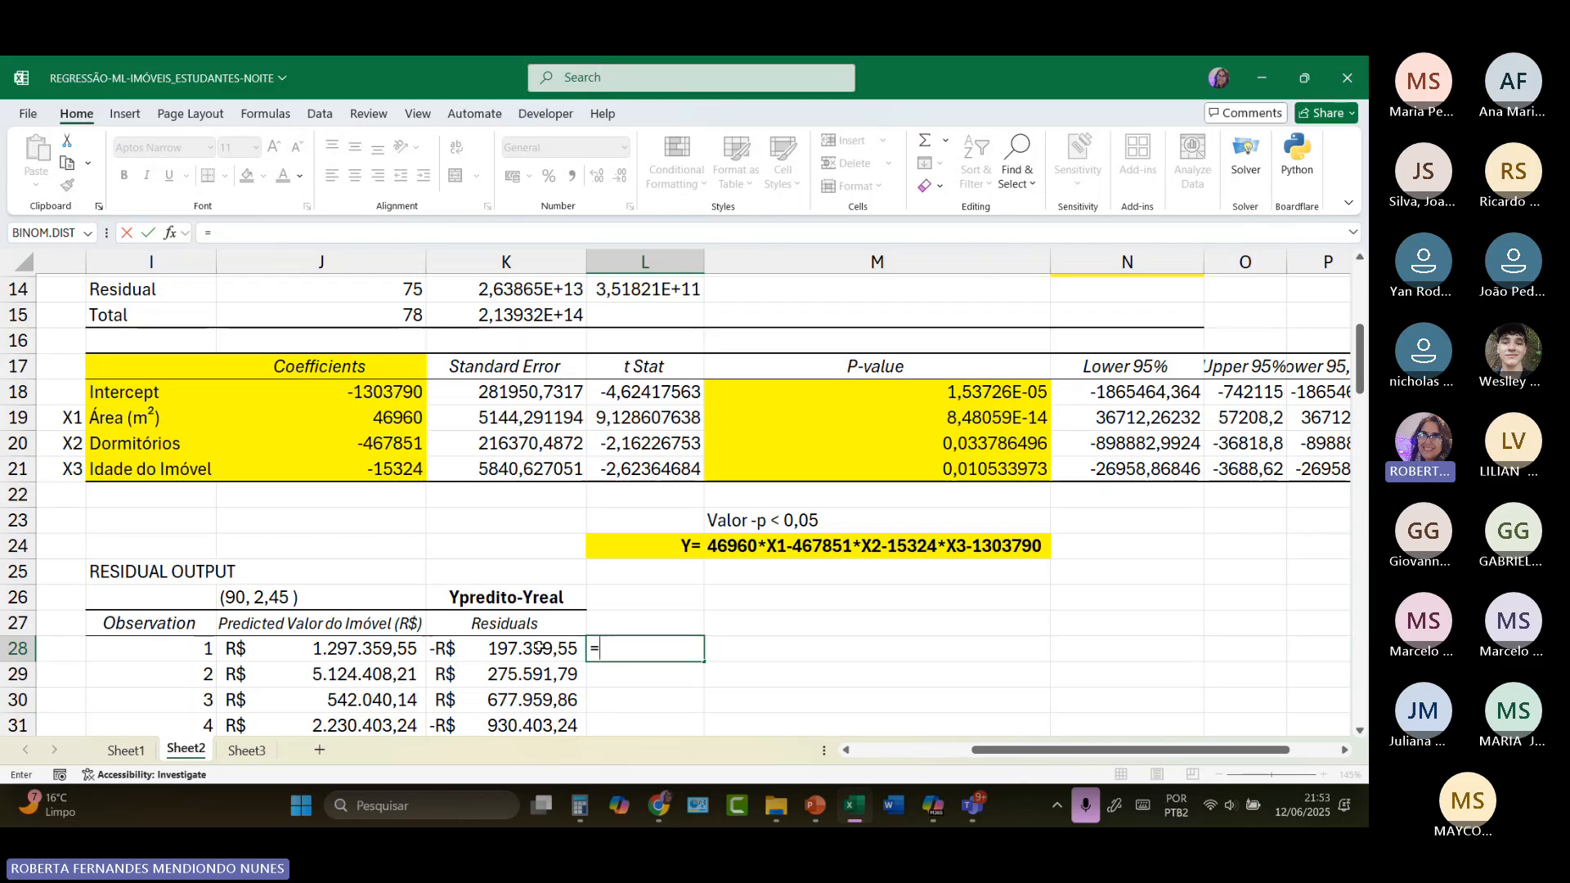
pyautogui.click(555, 650)
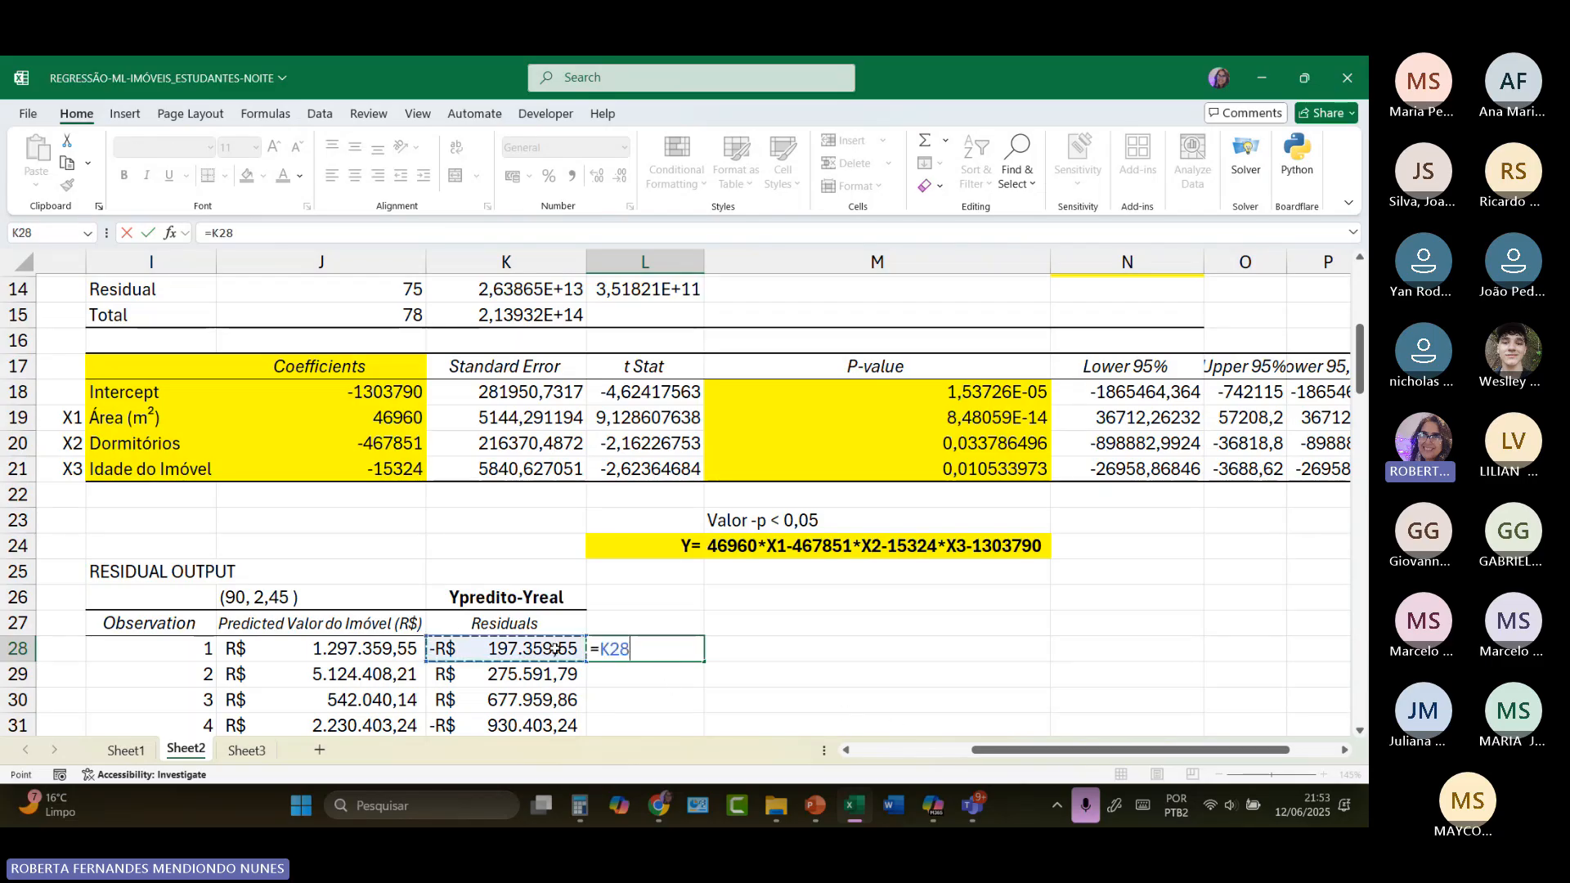
pyautogui.write('/')
pyautogui.moveTo(997, 750); pyautogui.dragTo(877, 754)
pyautogui.scroll(4, 368, 489)
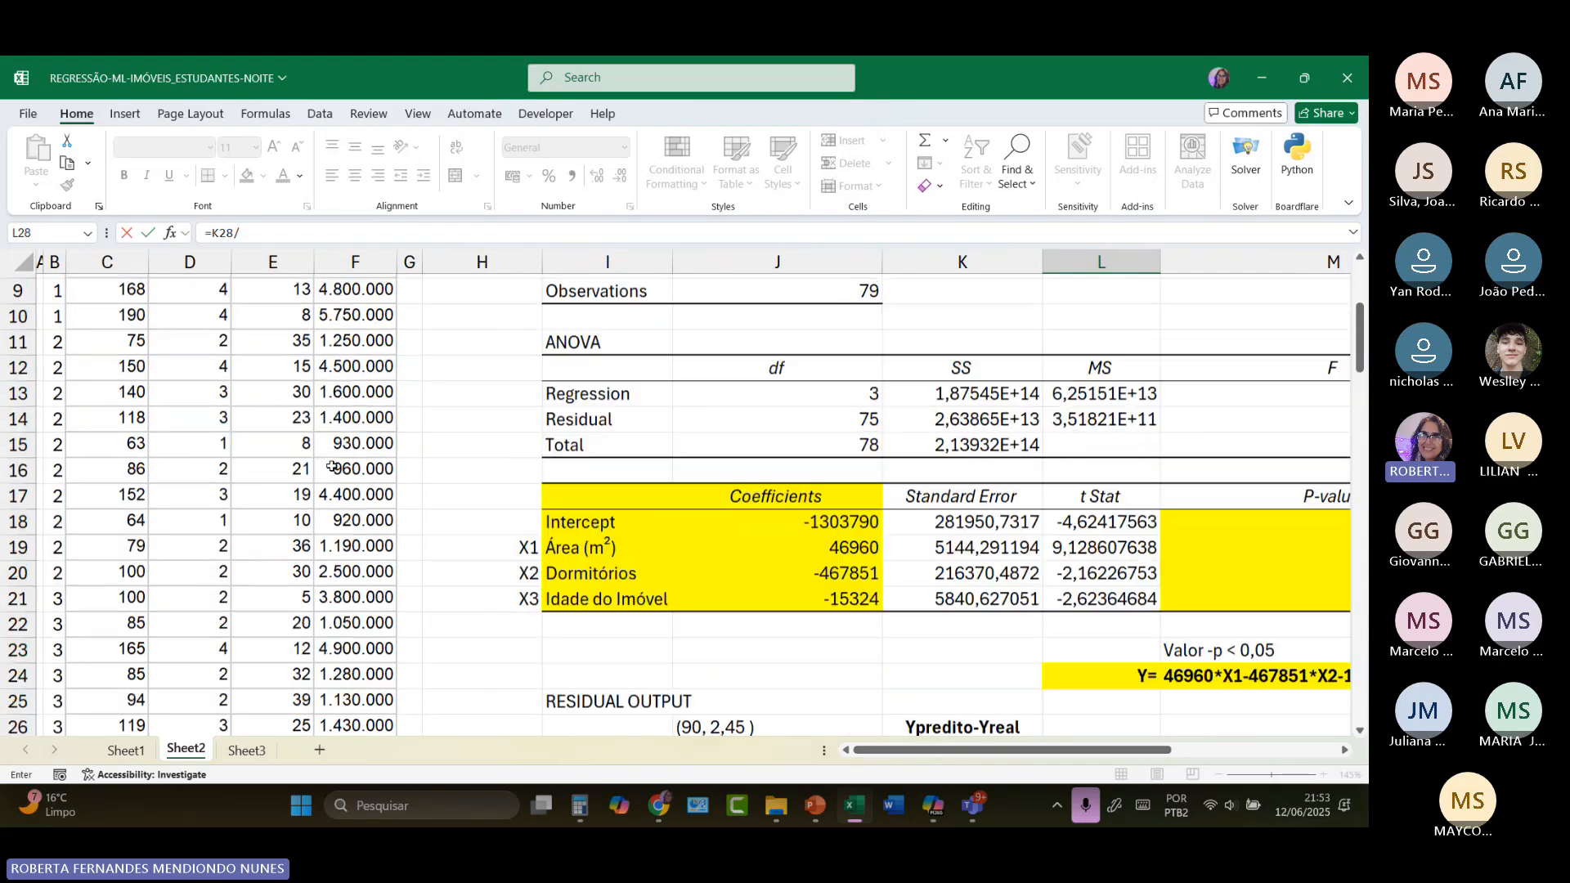
pyautogui.scroll(1, 335, 454)
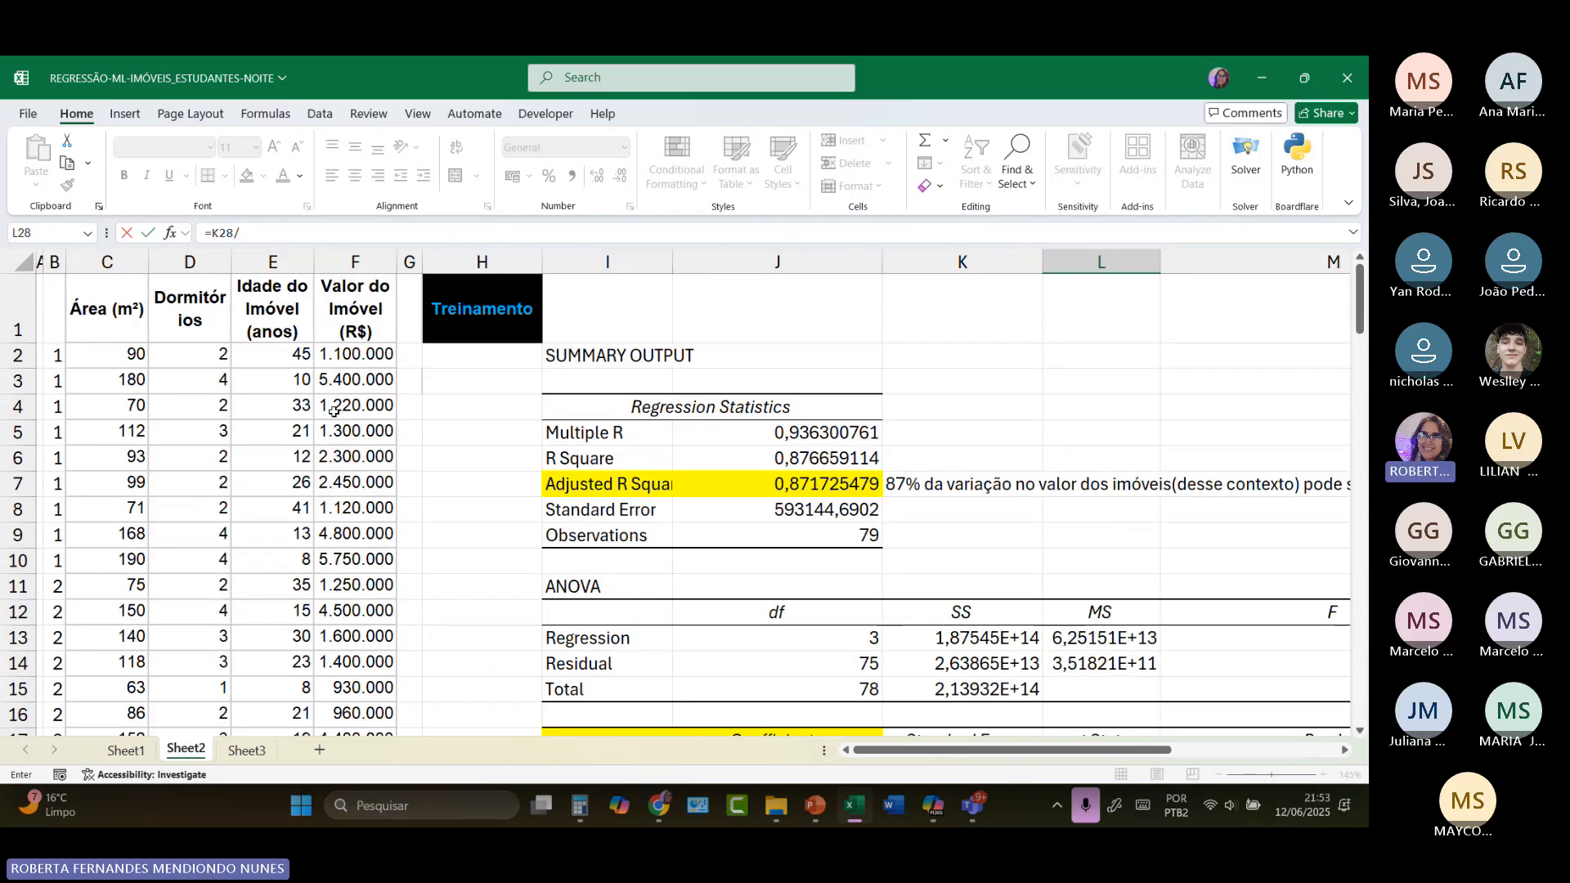
pyautogui.click(334, 362)
pyautogui.scroll(-5, 1097, 564)
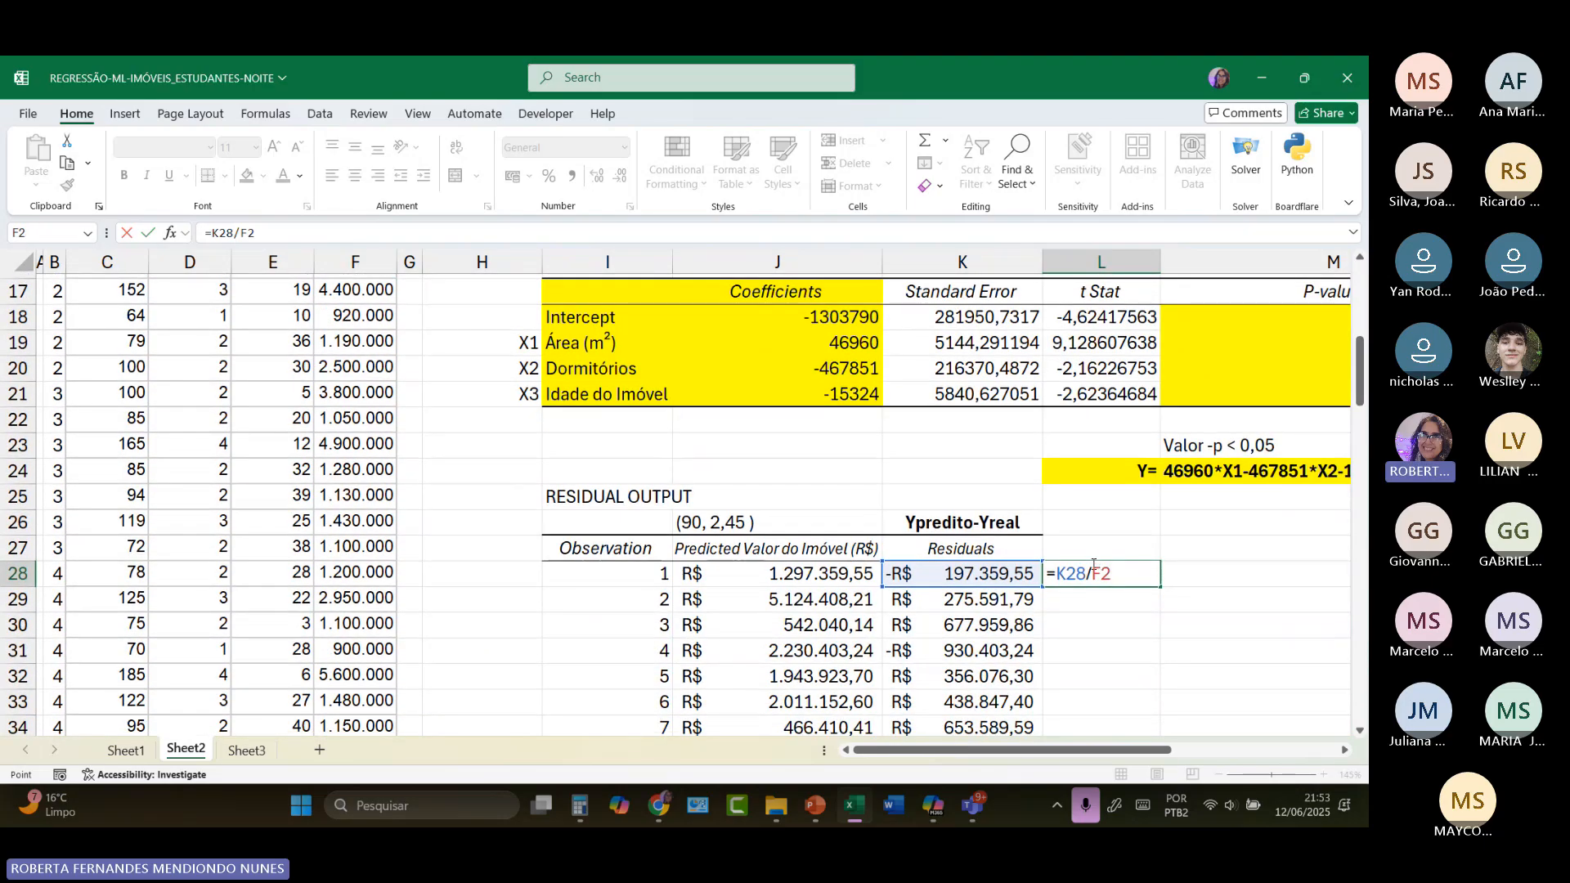
pyautogui.press('Return')
# Step: Format the cells from L28 downward in column L as Number with two decimal places
pyautogui.moveTo(1109, 570); pyautogui.dragTo(1107, 784)
pyautogui.scroll(4, 646, 454)
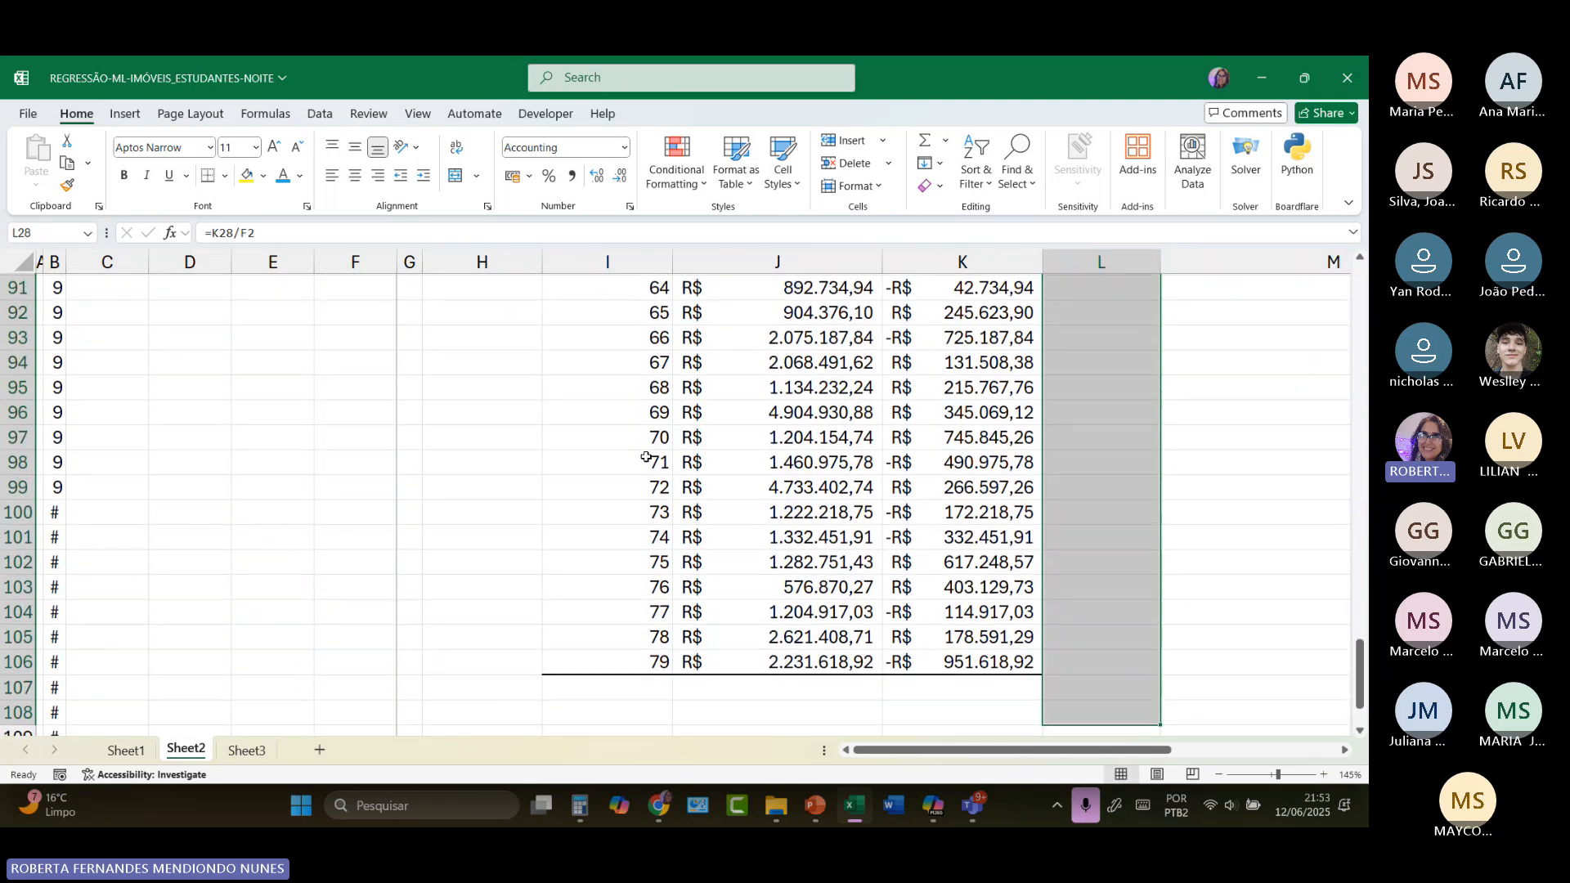
pyautogui.click(630, 206)
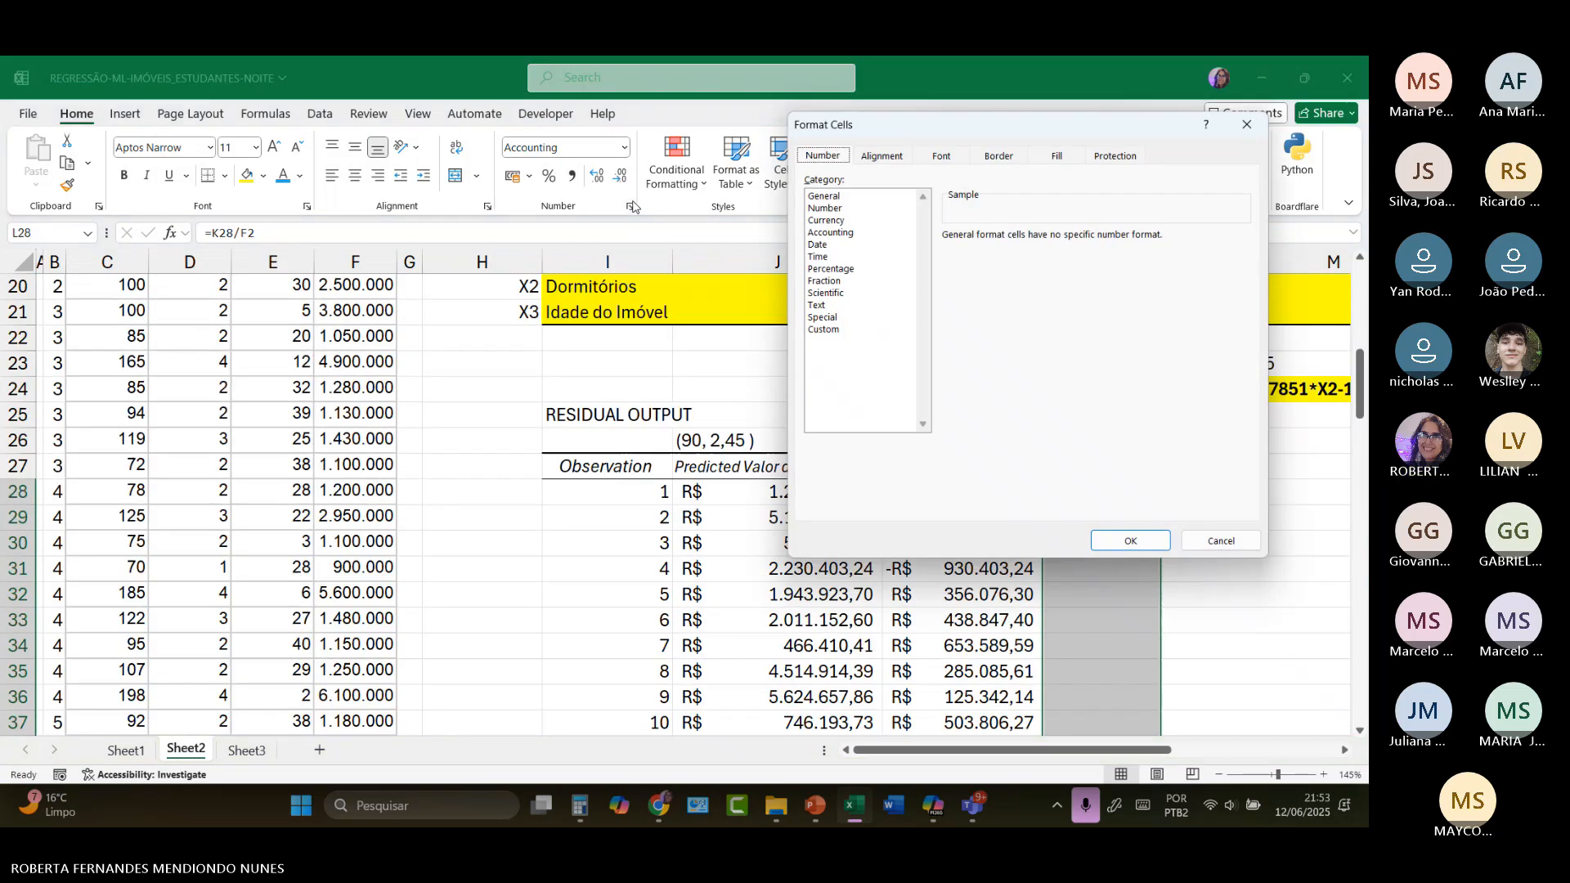
pyautogui.click(827, 208)
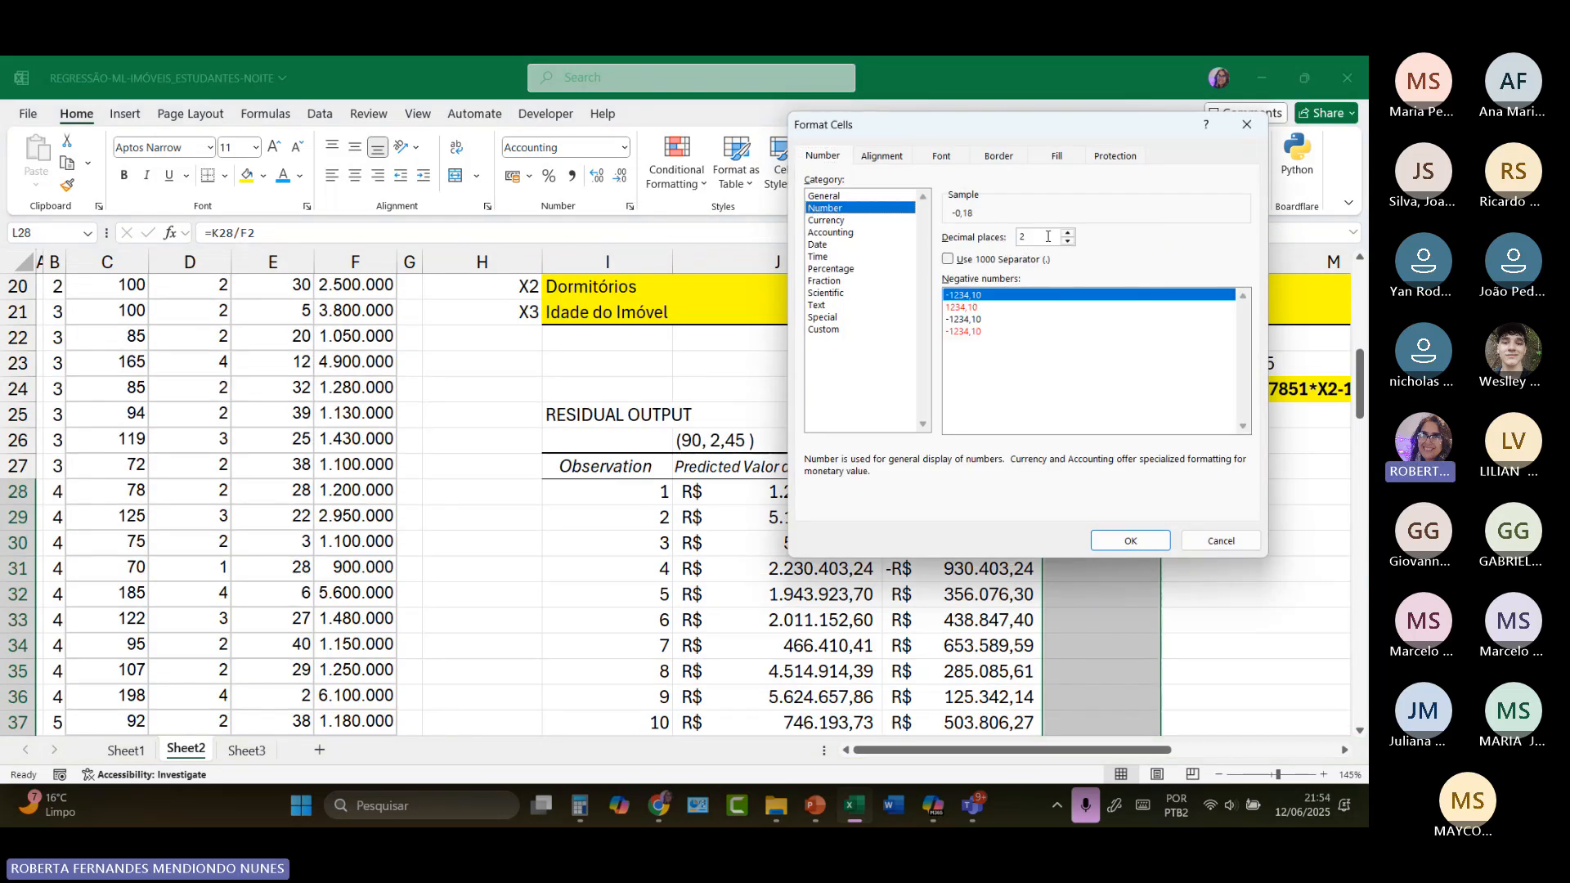
pyautogui.click(1129, 543)
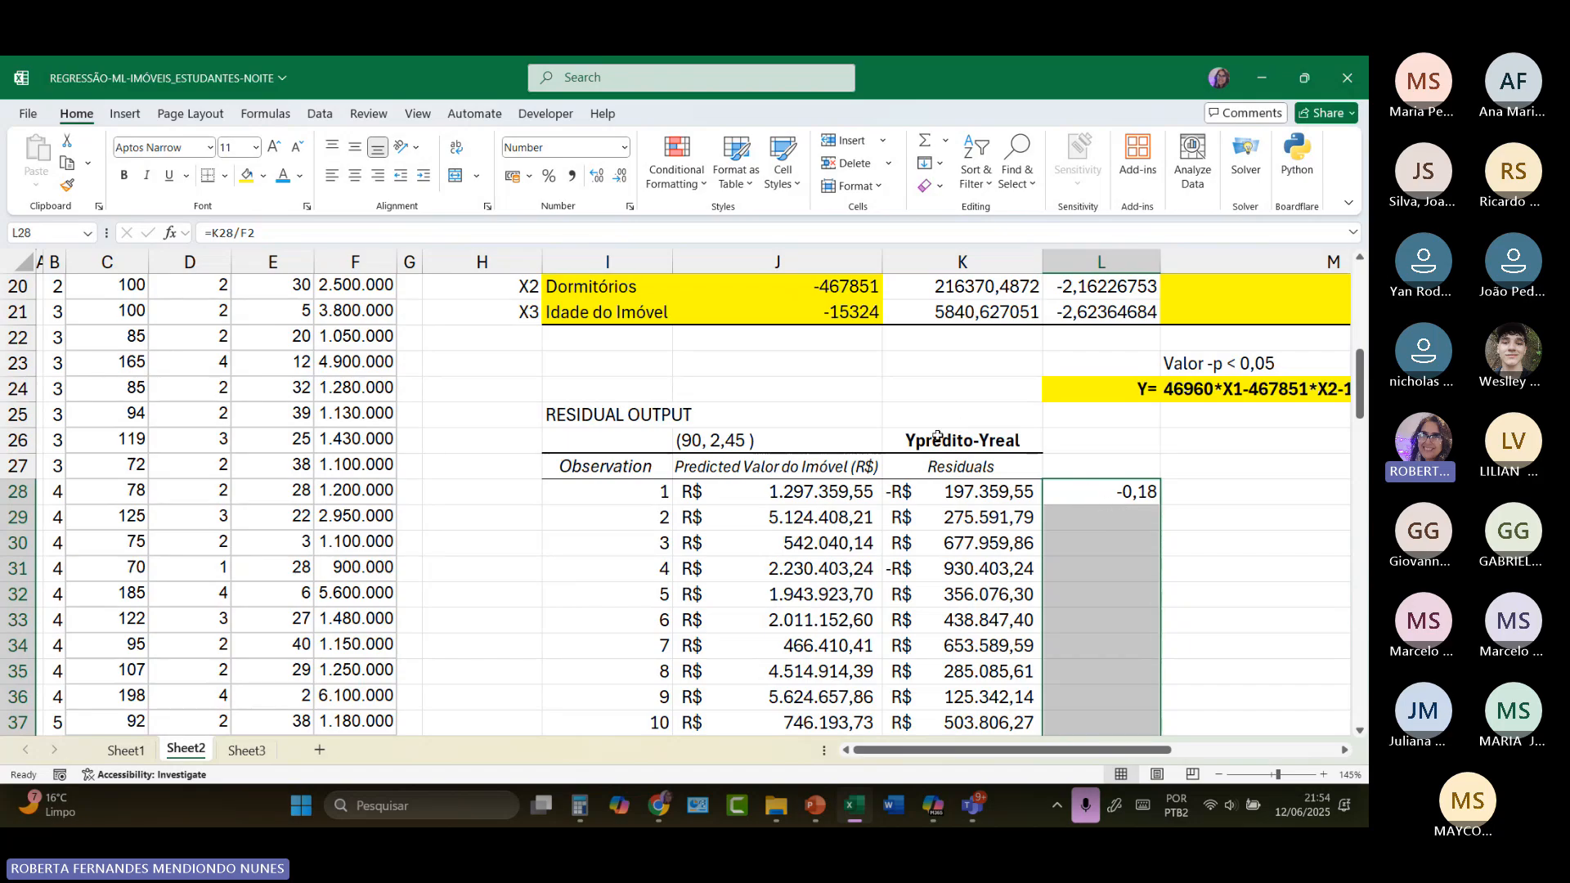
# Step: Change the formula in L28 to its absolute value, =ABS(K28/F2), and copy it down to L106
pyautogui.click(1107, 496)
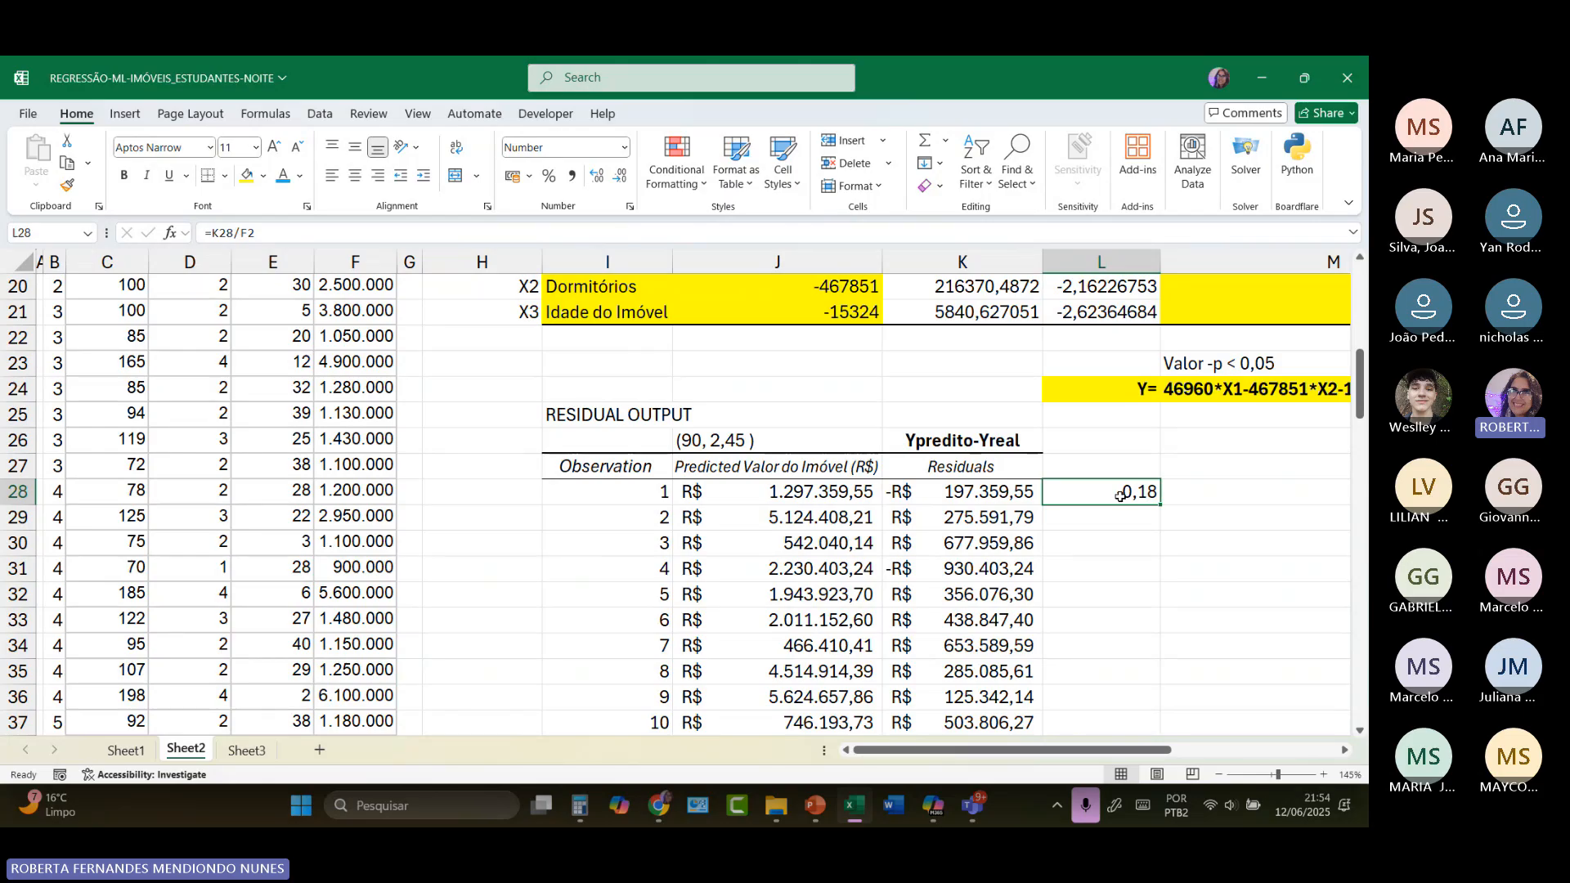
pyautogui.doubleClick(1100, 493)
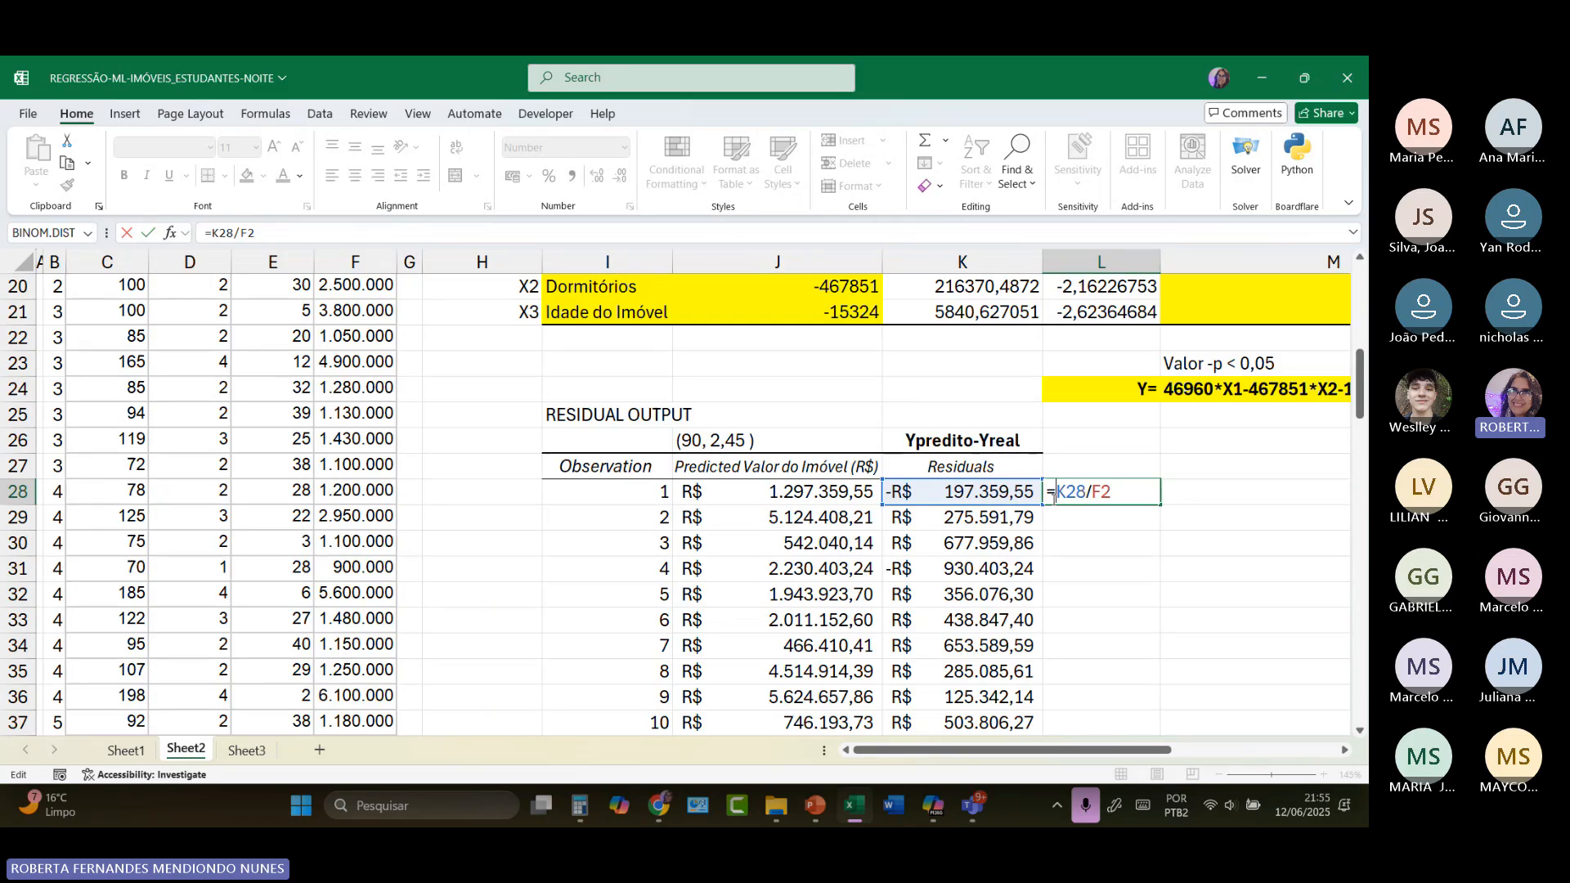
pyautogui.write('abs')
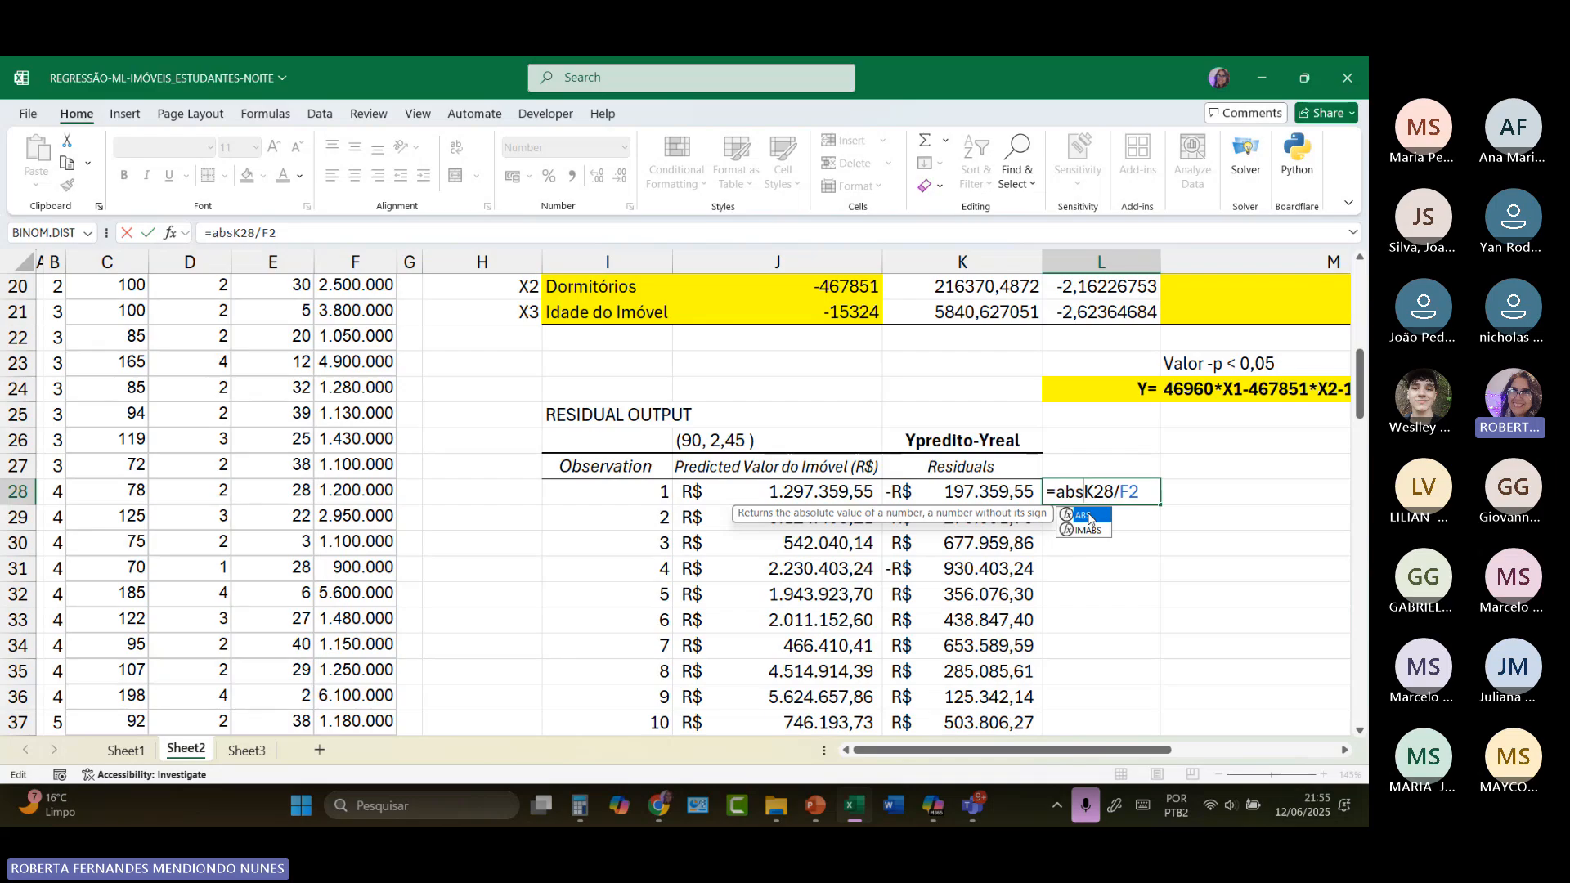
pyautogui.write('(')
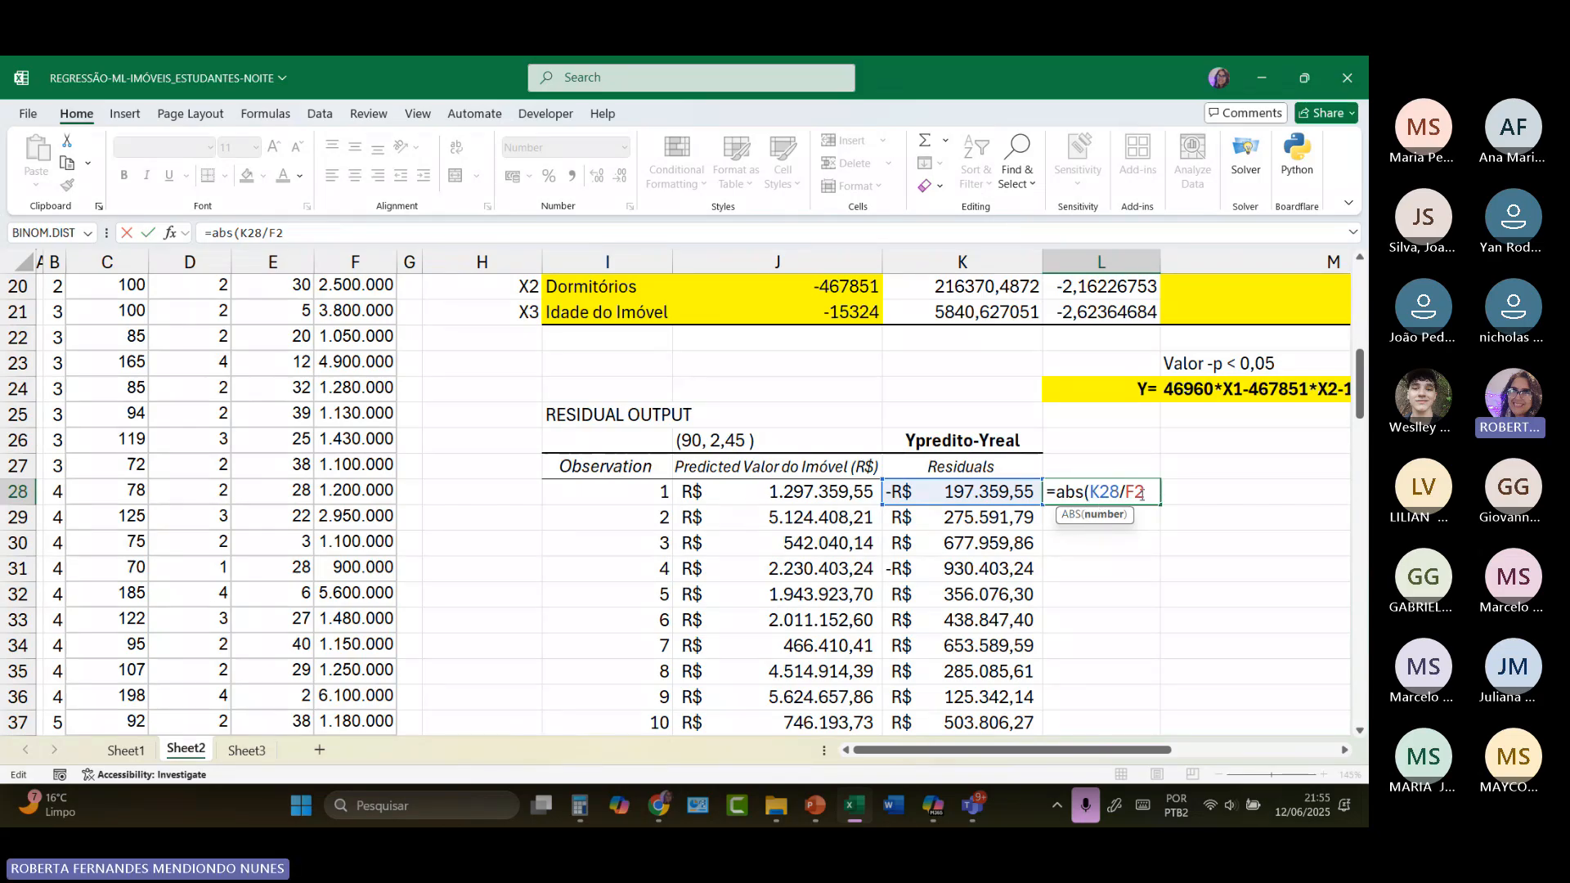
pyautogui.write(')')
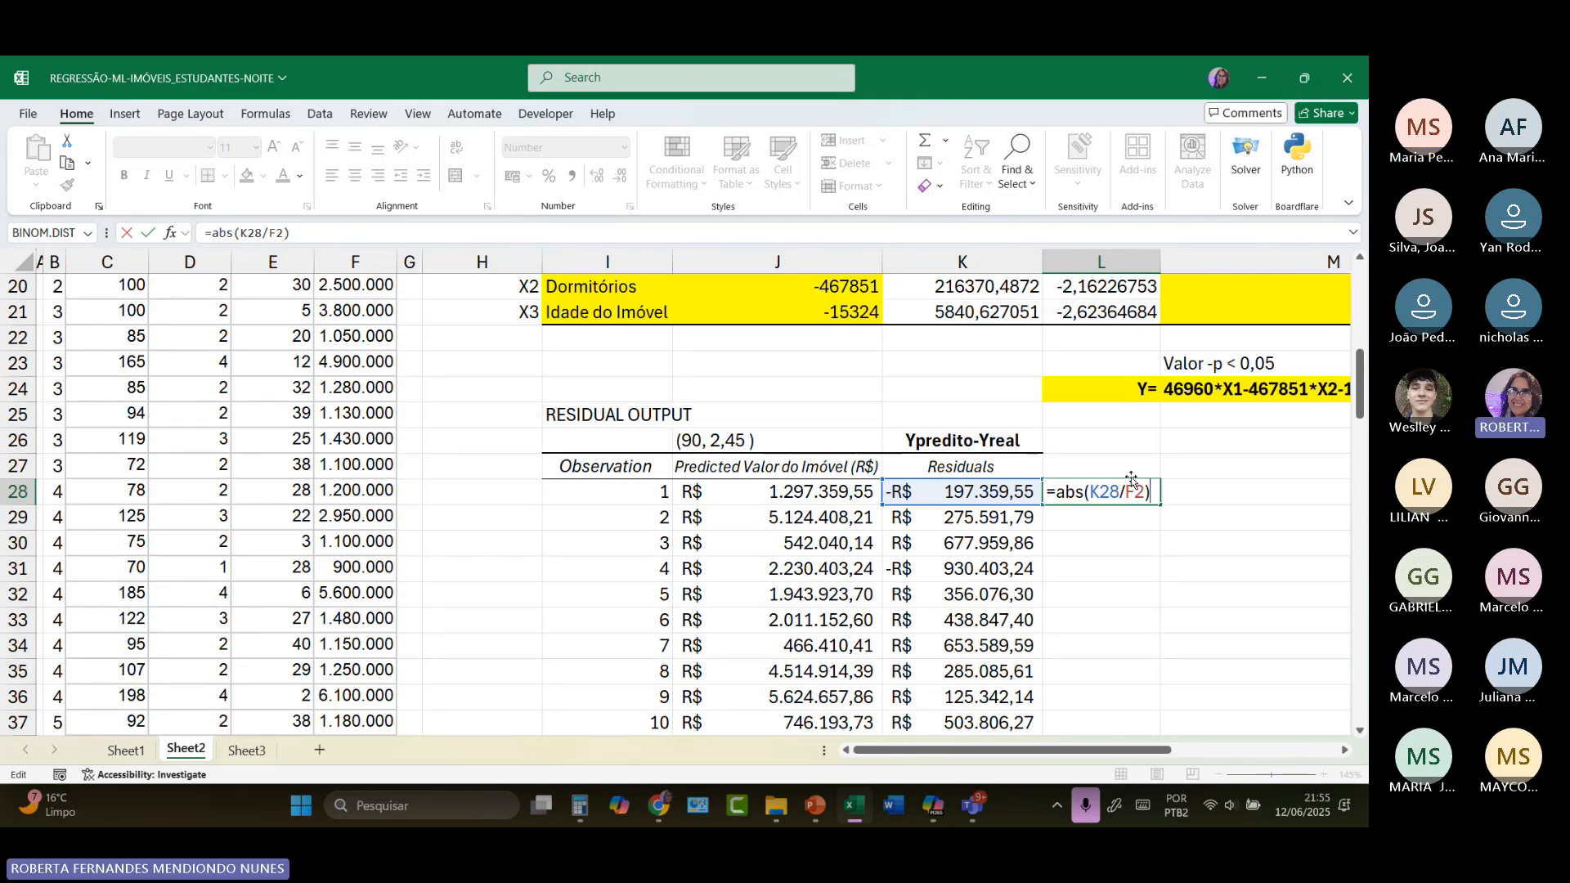
pyautogui.press('Return')
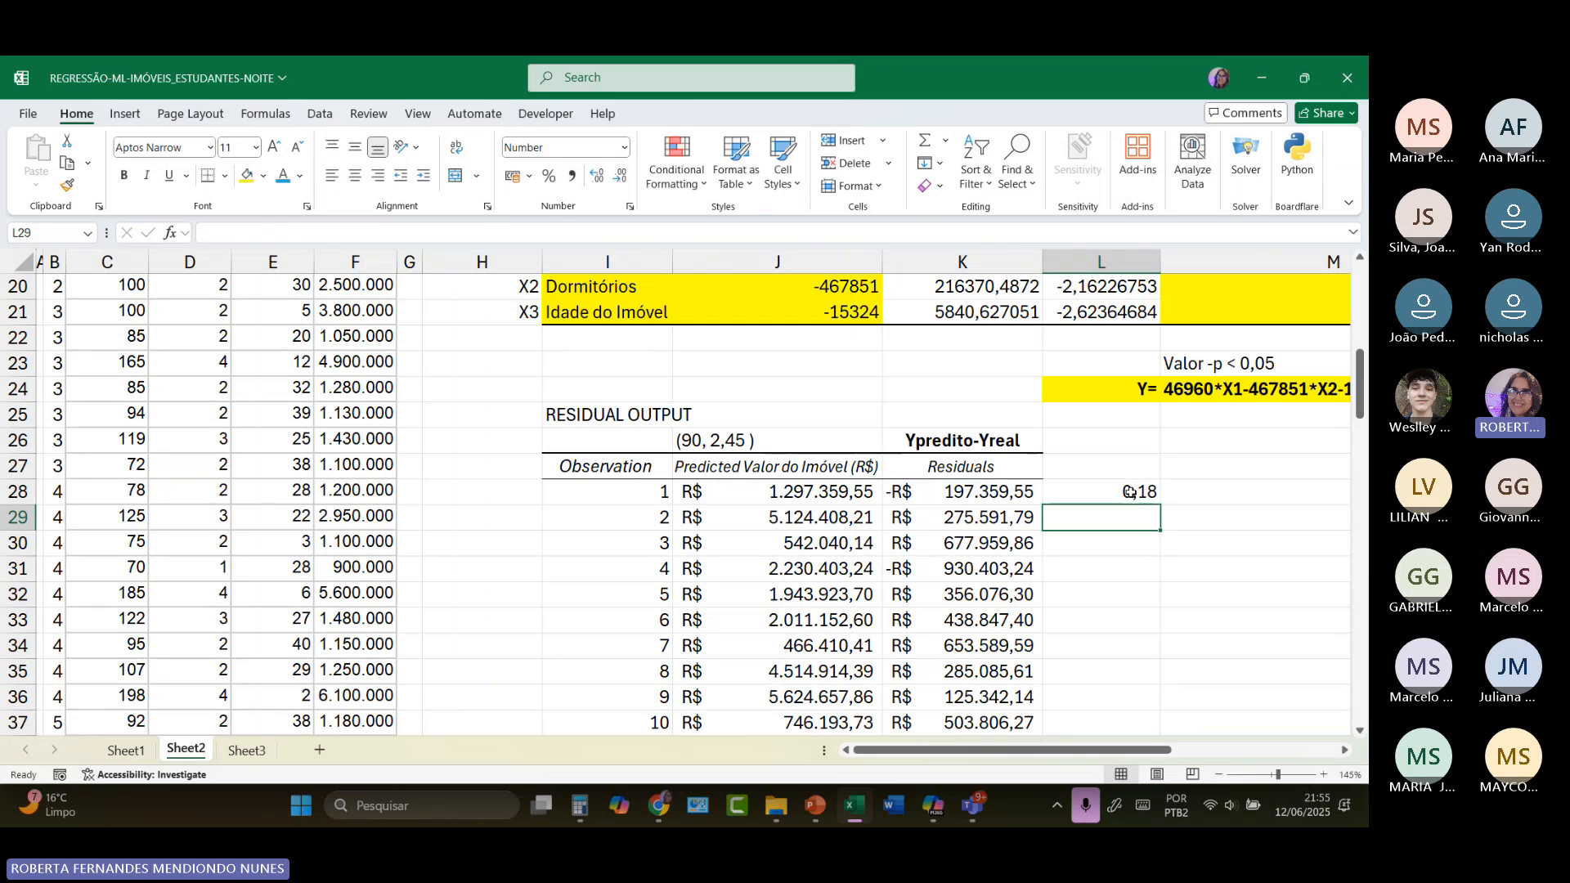
pyautogui.click(1129, 491)
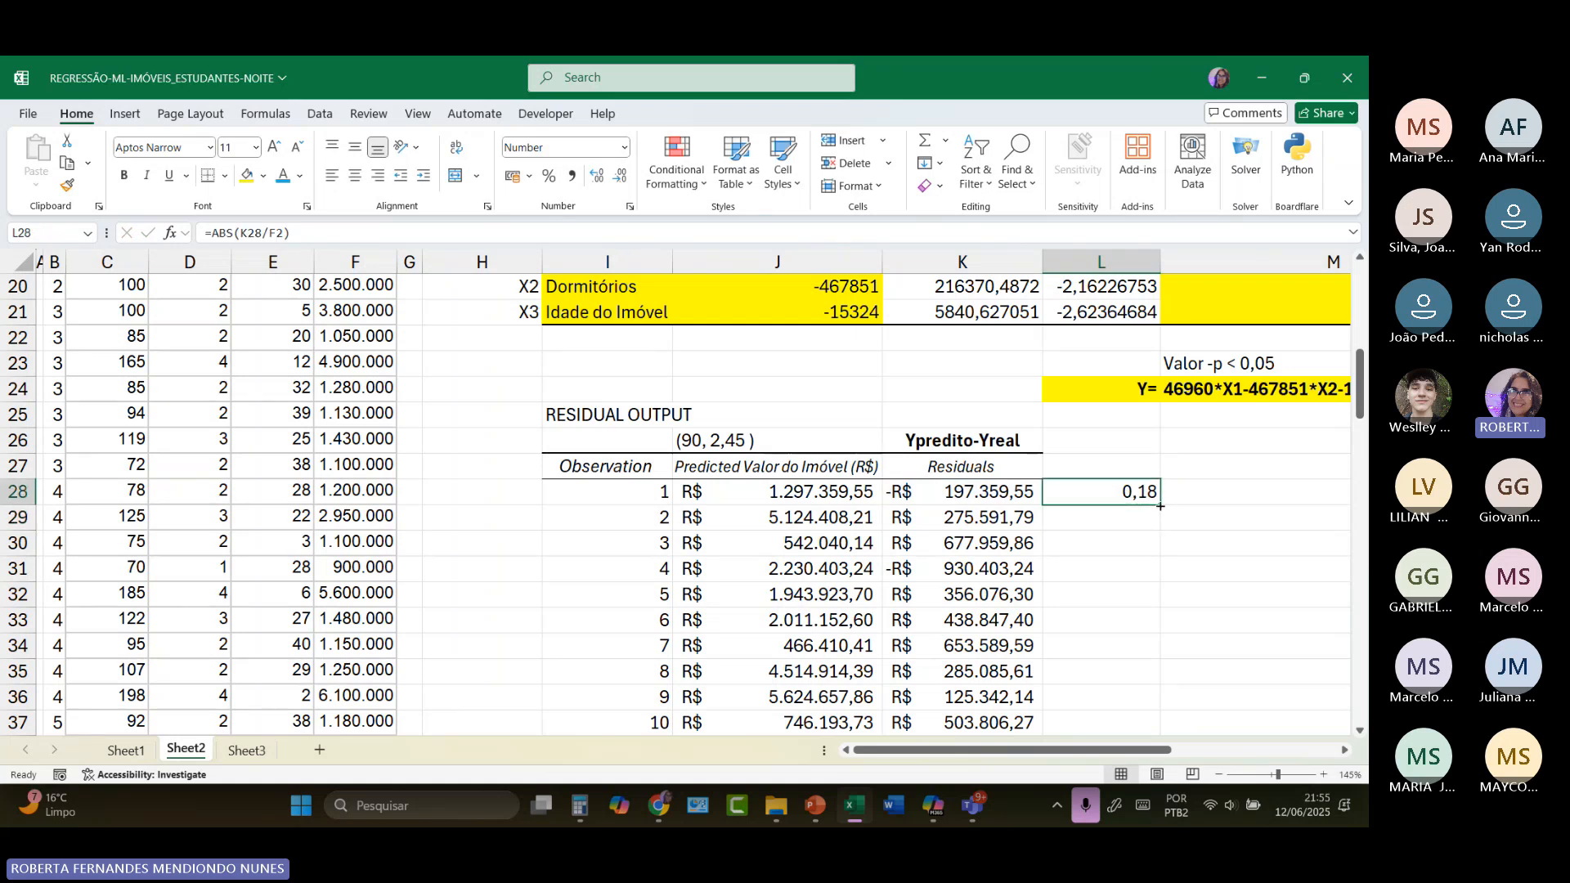
pyautogui.moveTo(1161, 506); pyautogui.dragTo(1129, 641)
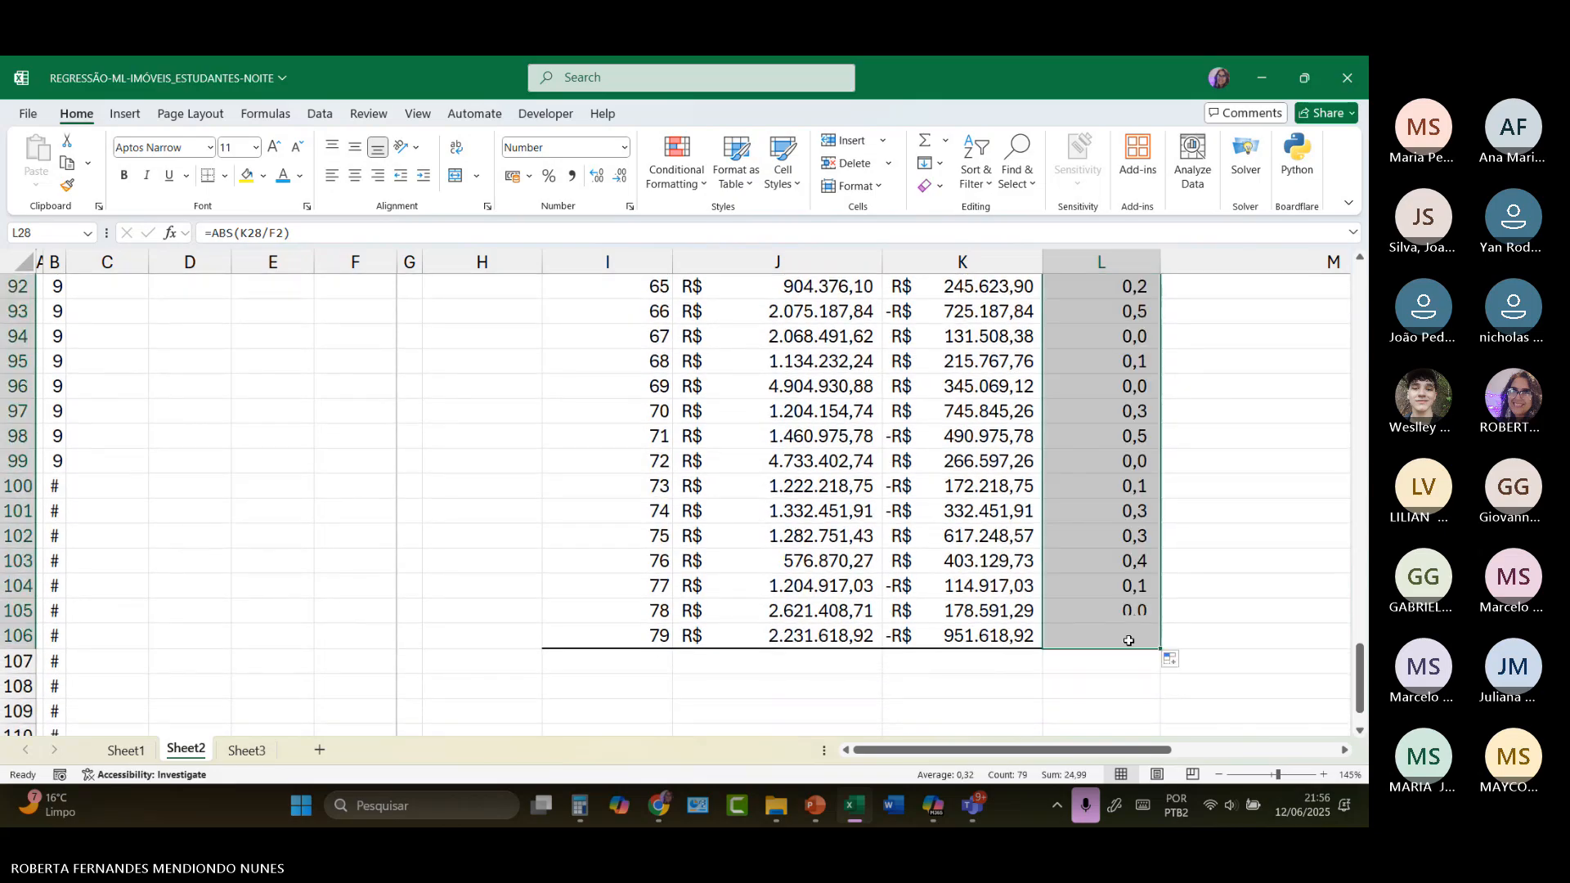
# Step: Examine the absolute relative errors in column L, checking individual observations such as L30, L29, L36 and L37
pyautogui.scroll(2, 1099, 448)
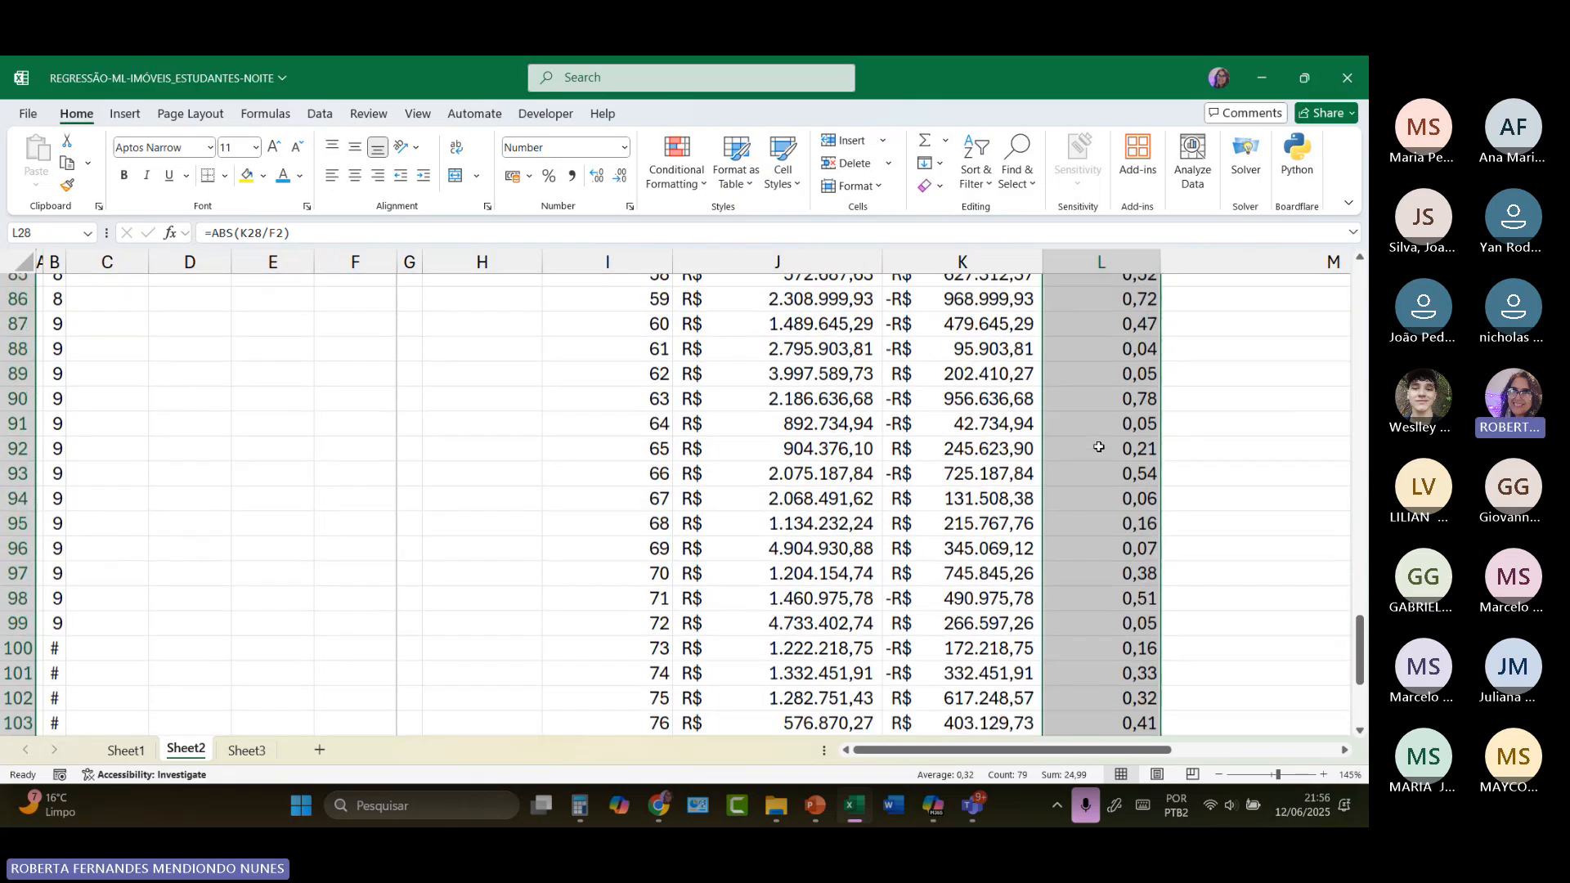
pyautogui.scroll(10, 1099, 447)
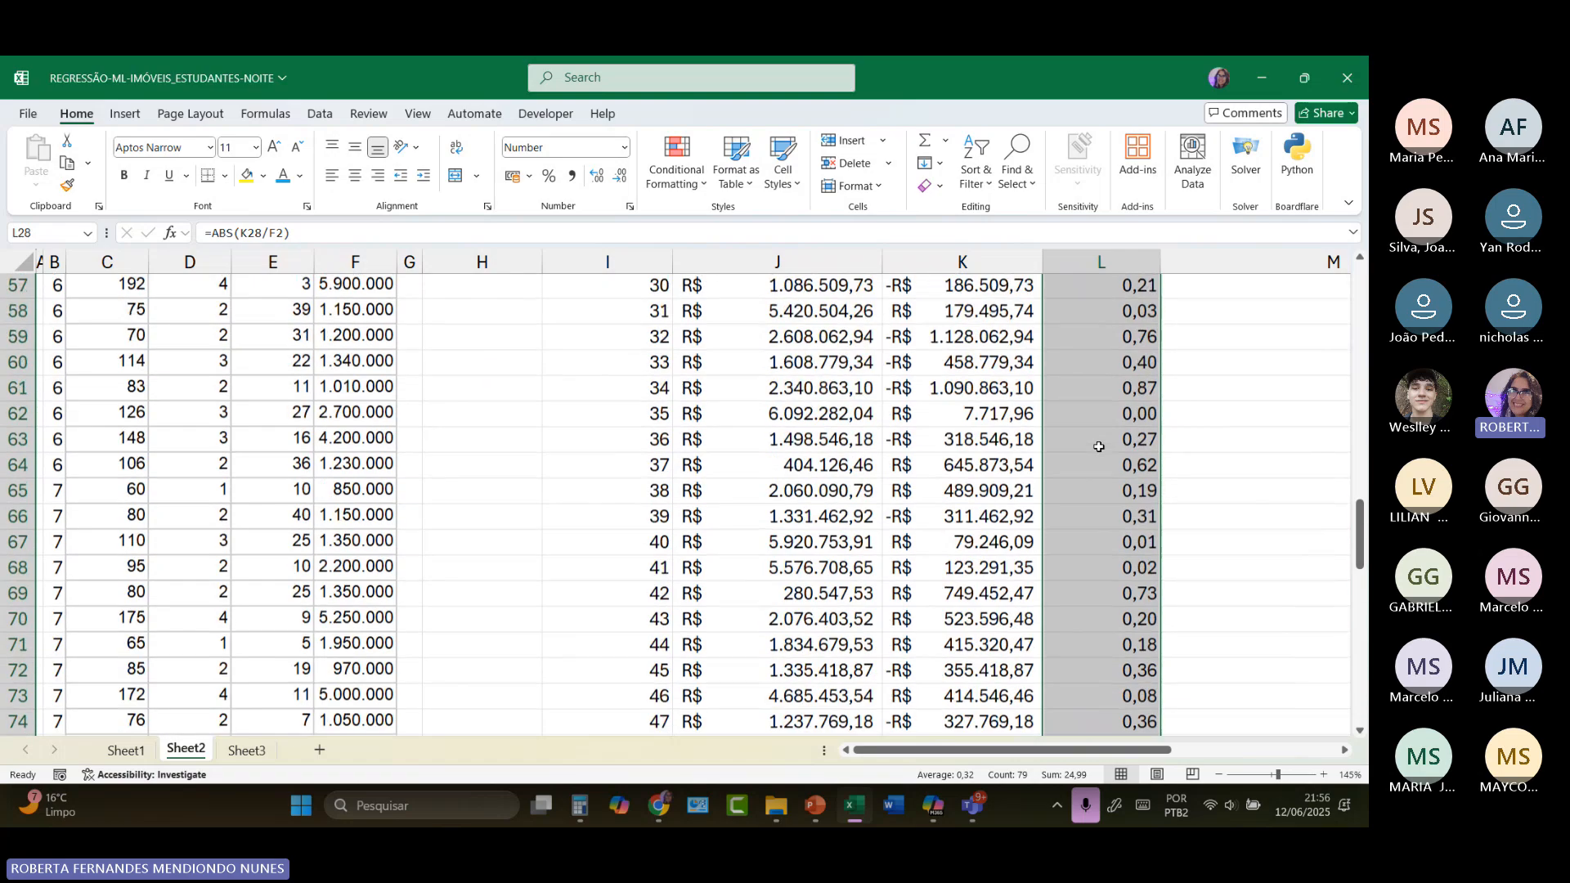
pyautogui.scroll(11, 1099, 447)
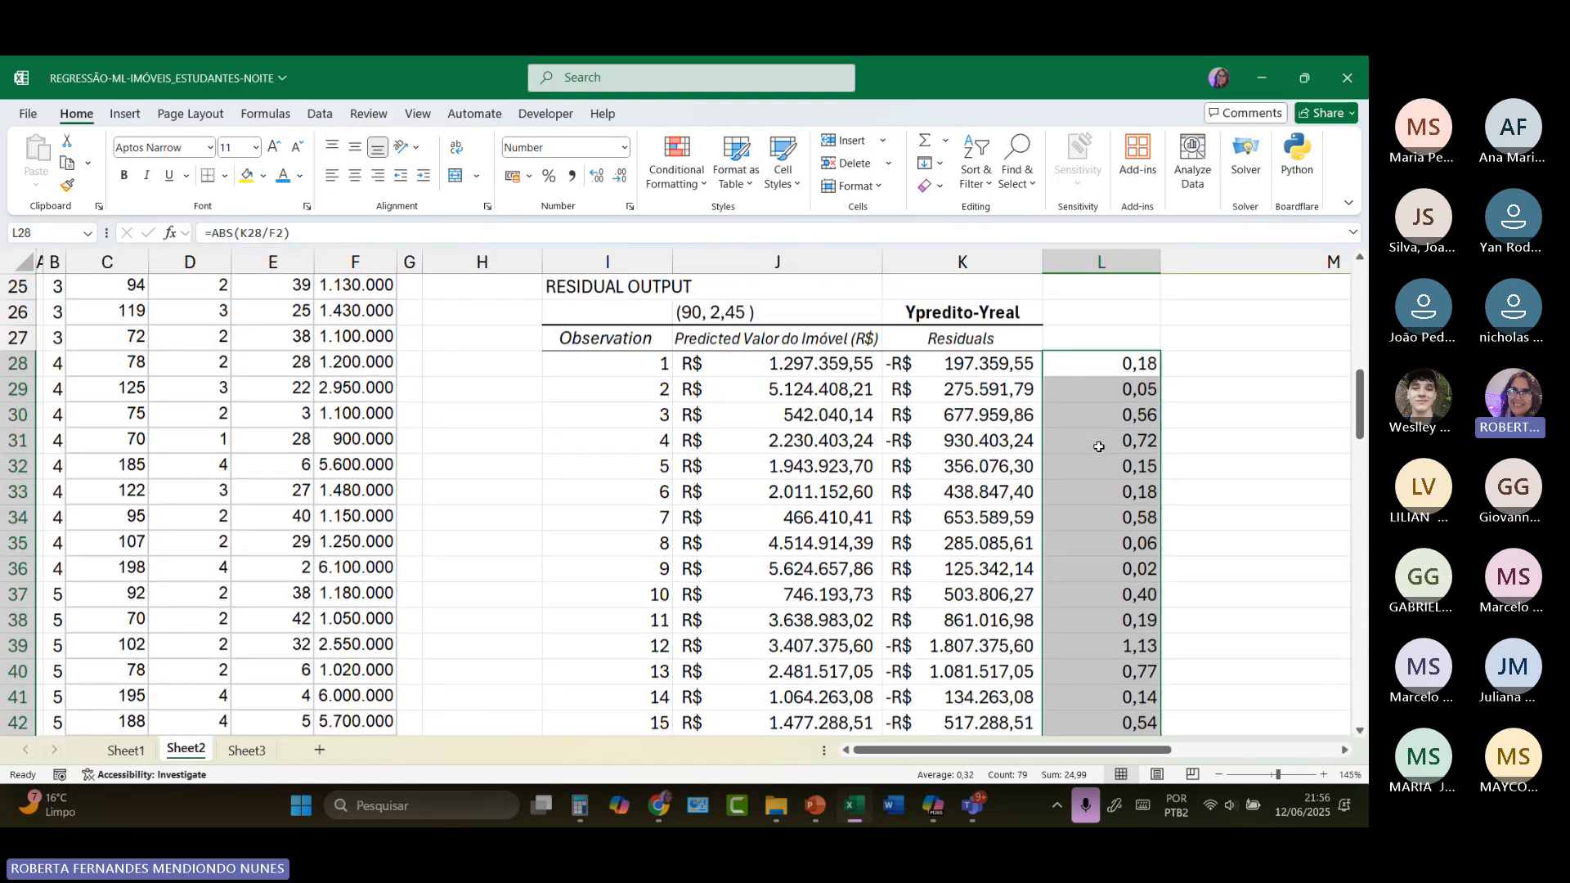
pyautogui.scroll(1, 1099, 448)
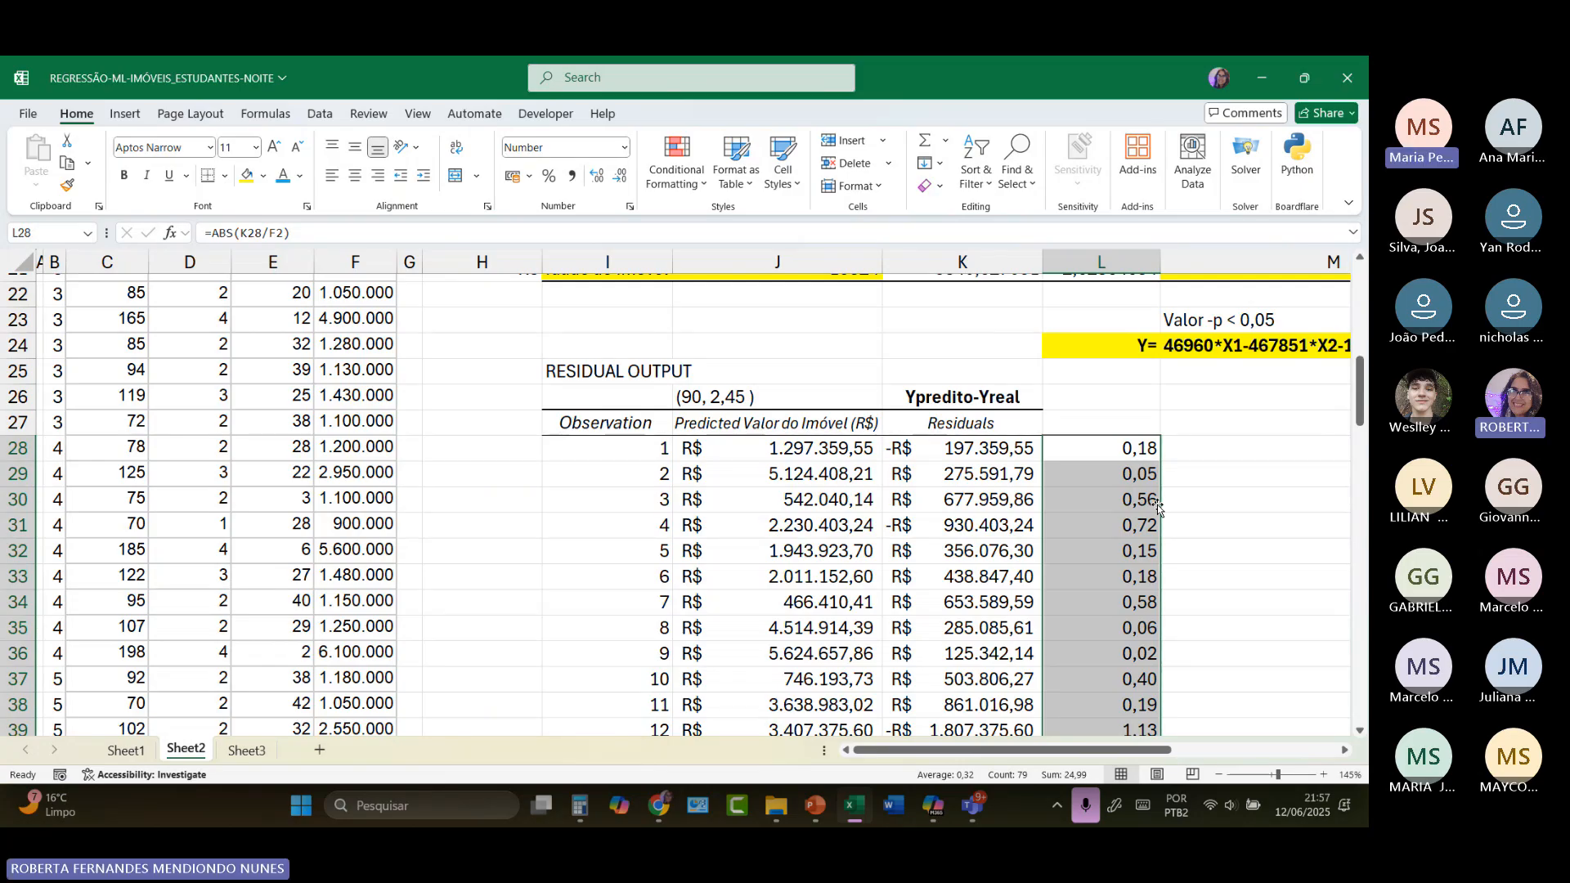
pyautogui.click(1135, 506)
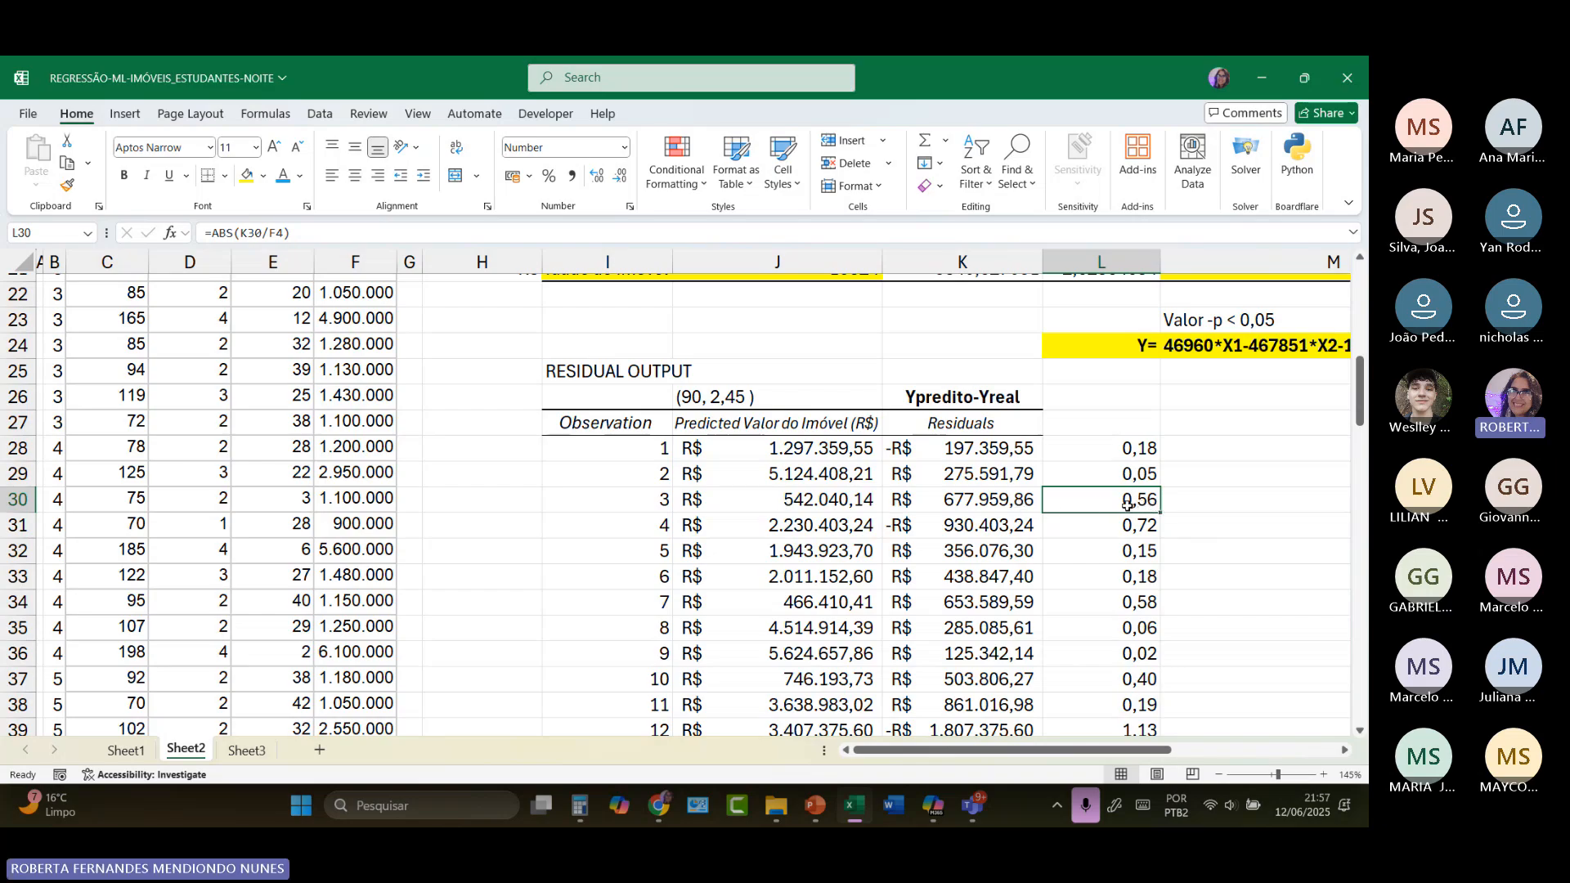
pyautogui.click(1076, 477)
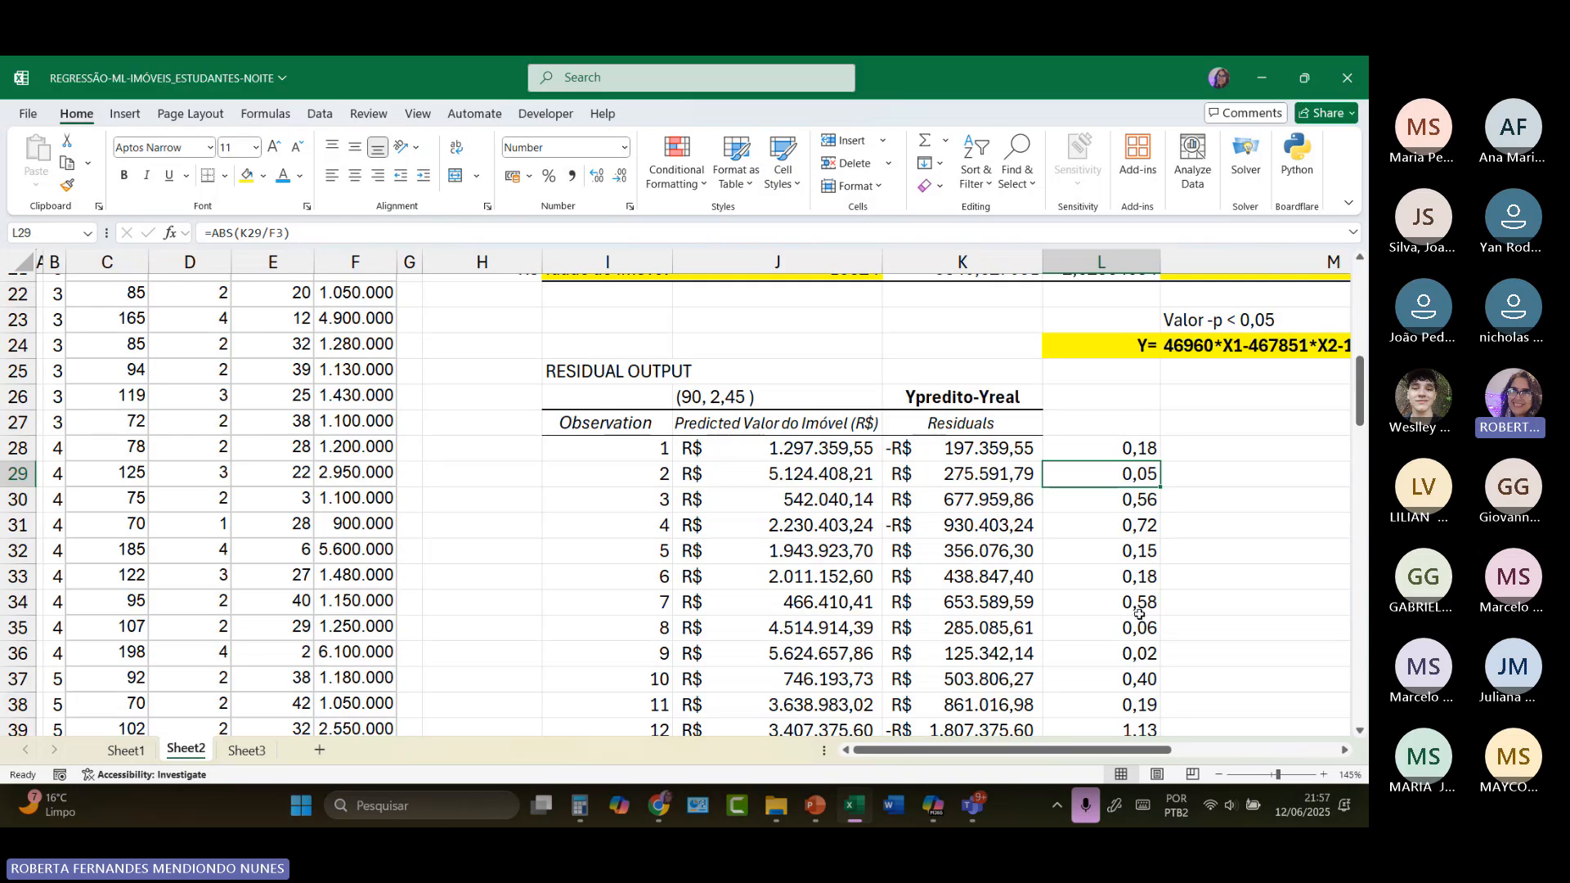
pyautogui.scroll(-3, 1142, 619)
pyautogui.click(1141, 435)
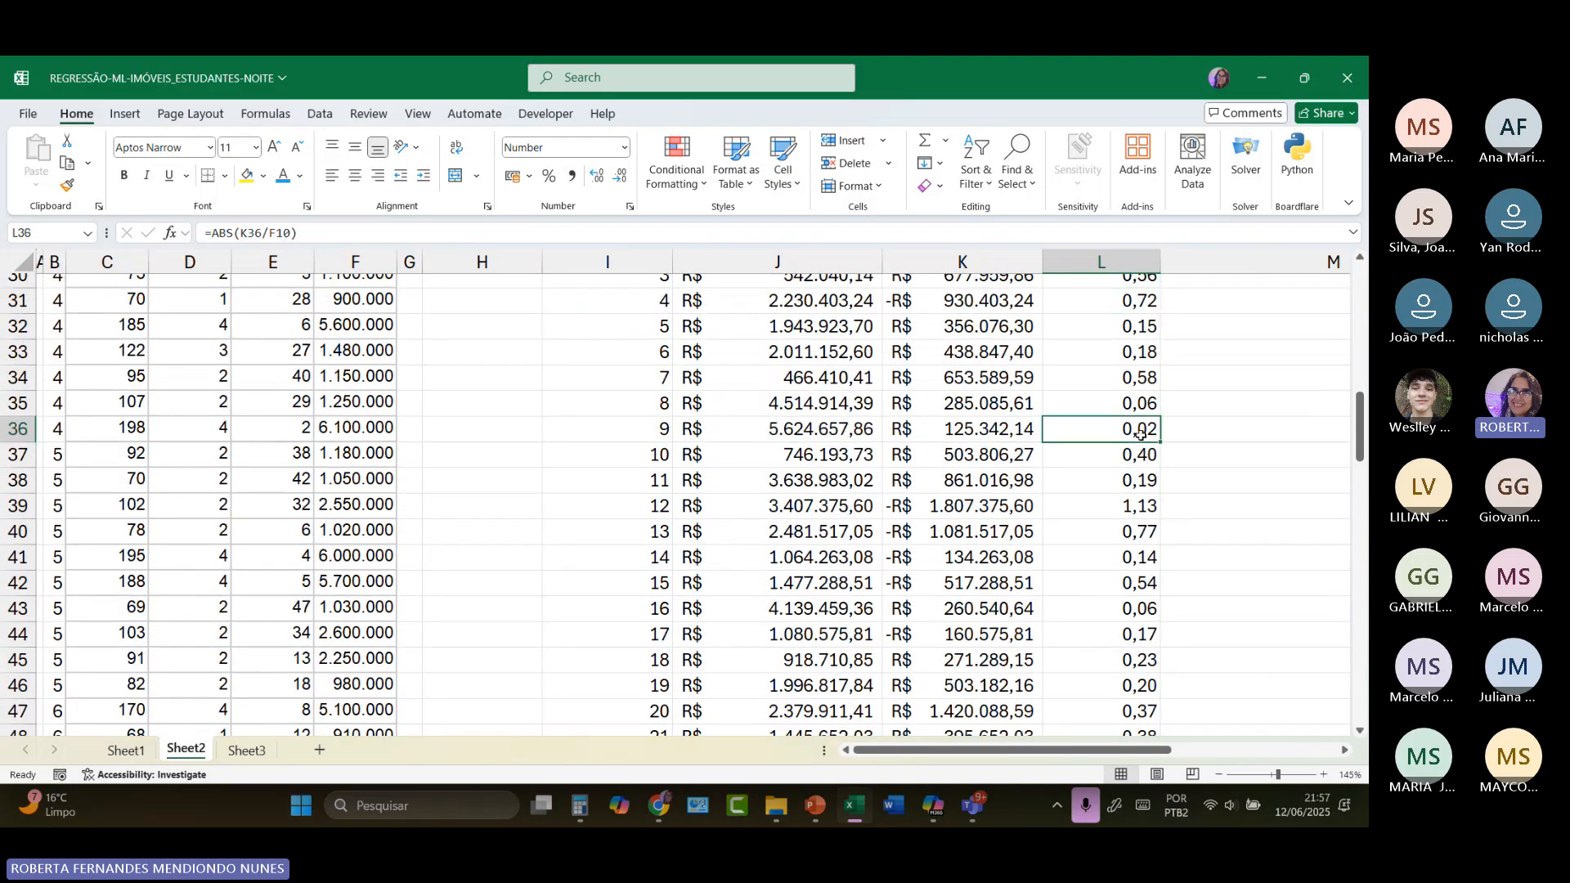
pyautogui.click(1135, 466)
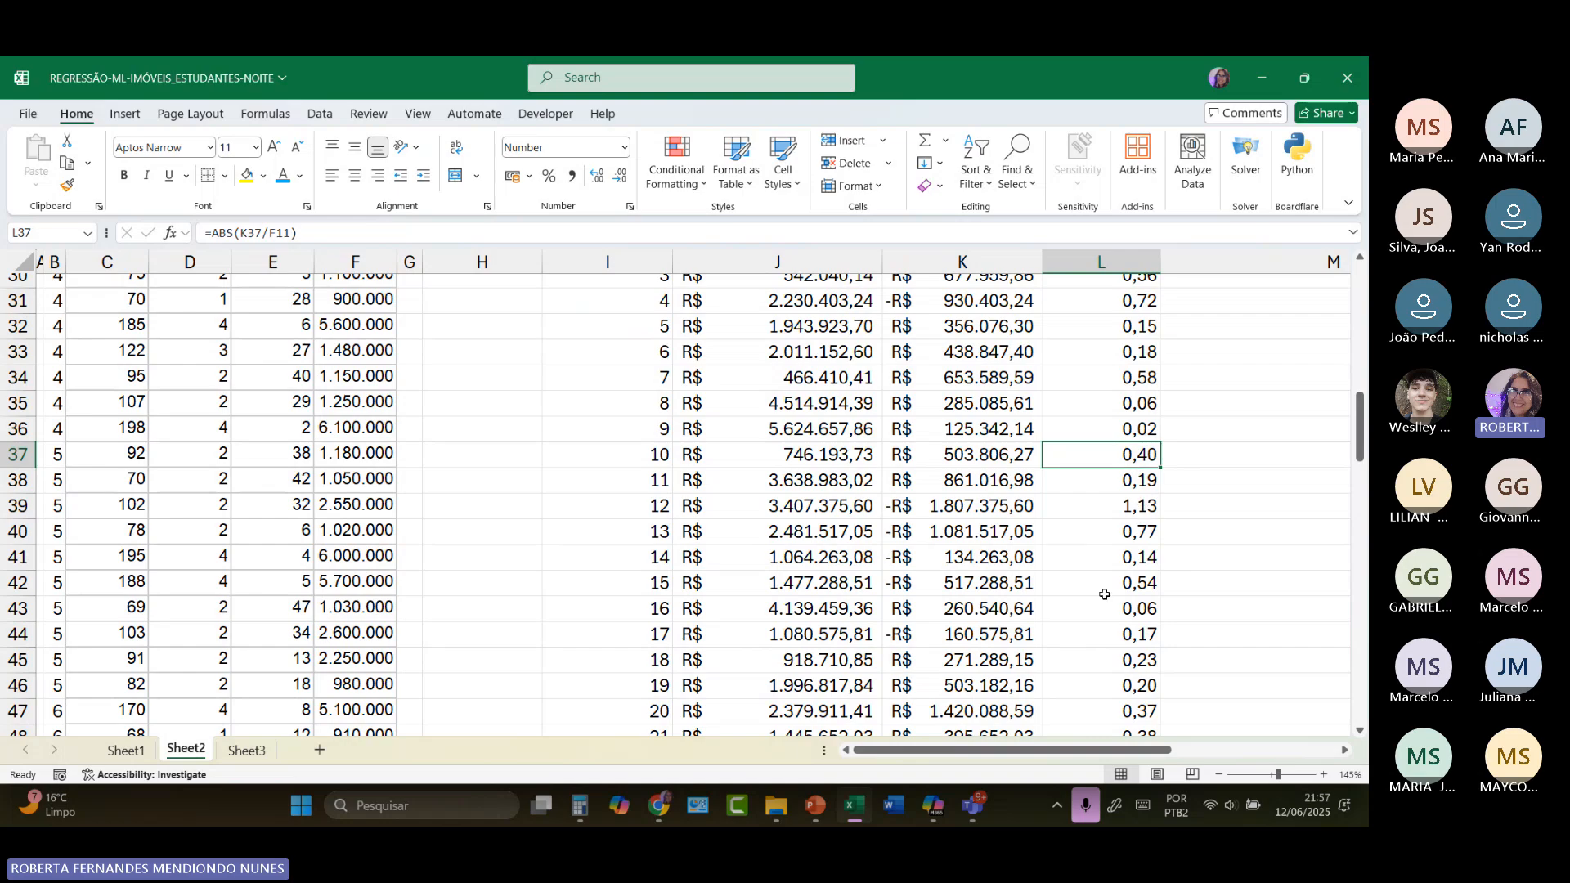
# Step: Average the absolute relative errors in L107 with =SUM(L28:L106)/79 and format that cell as a percentage
pyautogui.scroll(-16, 1105, 595)
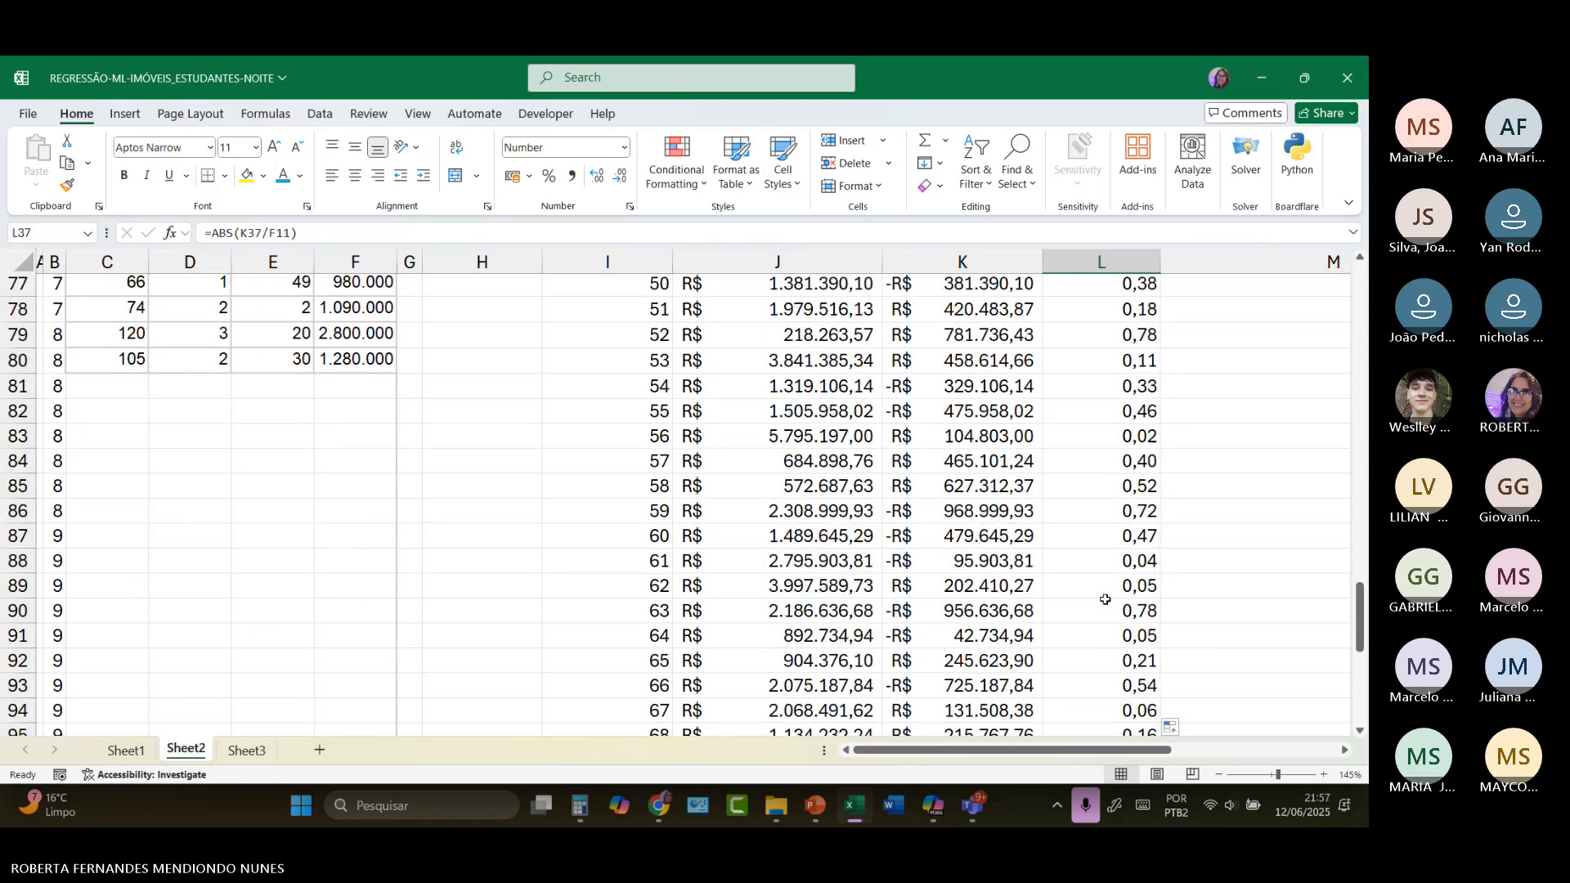
pyautogui.scroll(-6, 1104, 600)
pyautogui.click(1105, 585)
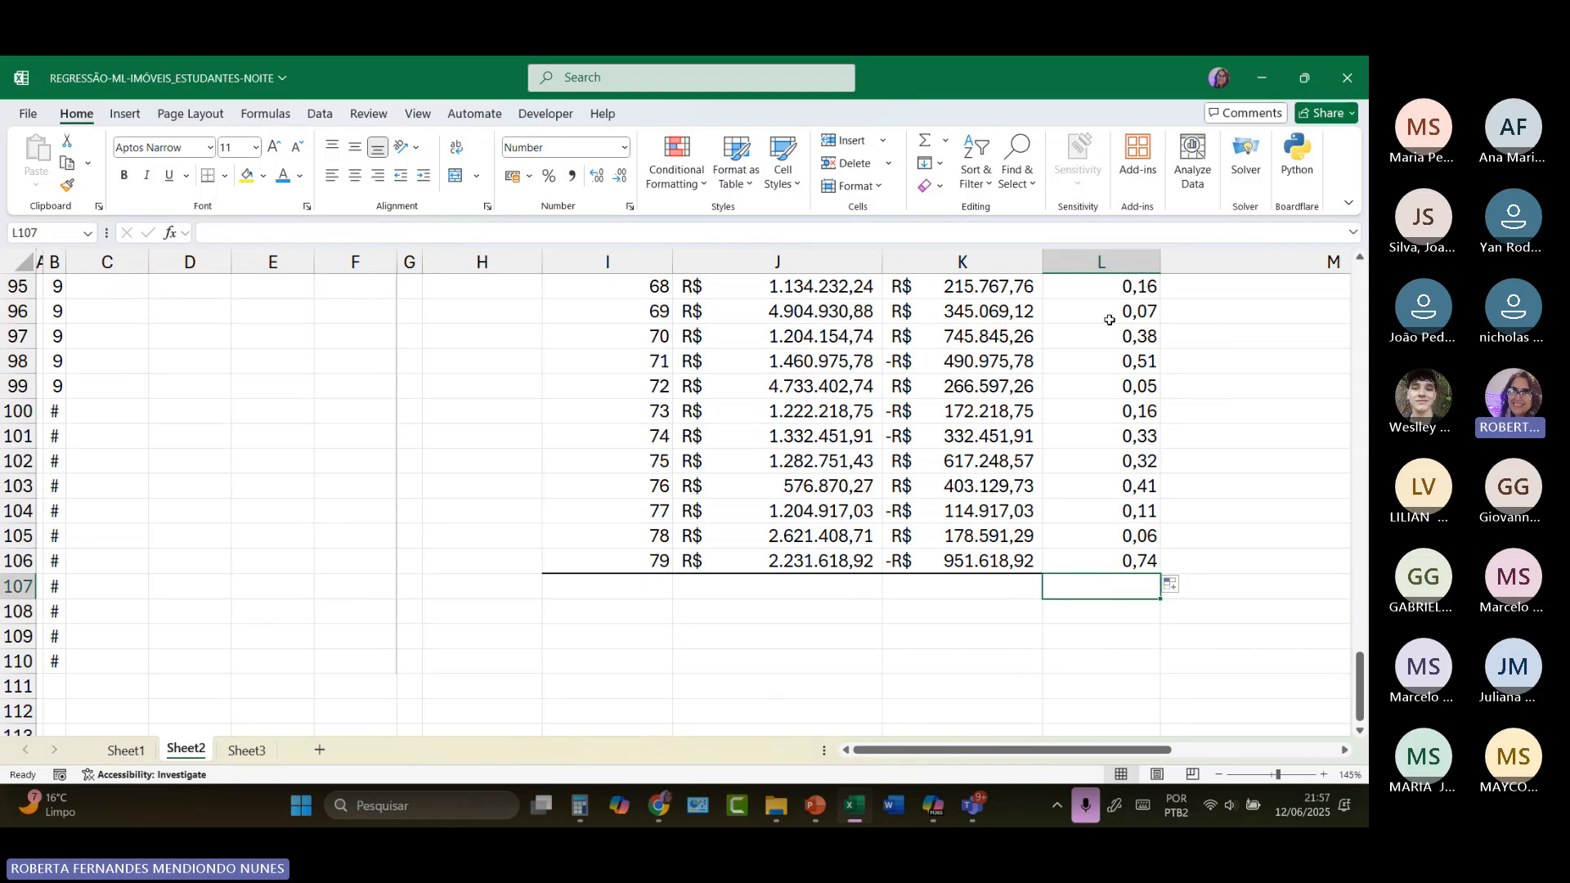
pyautogui.write('=')
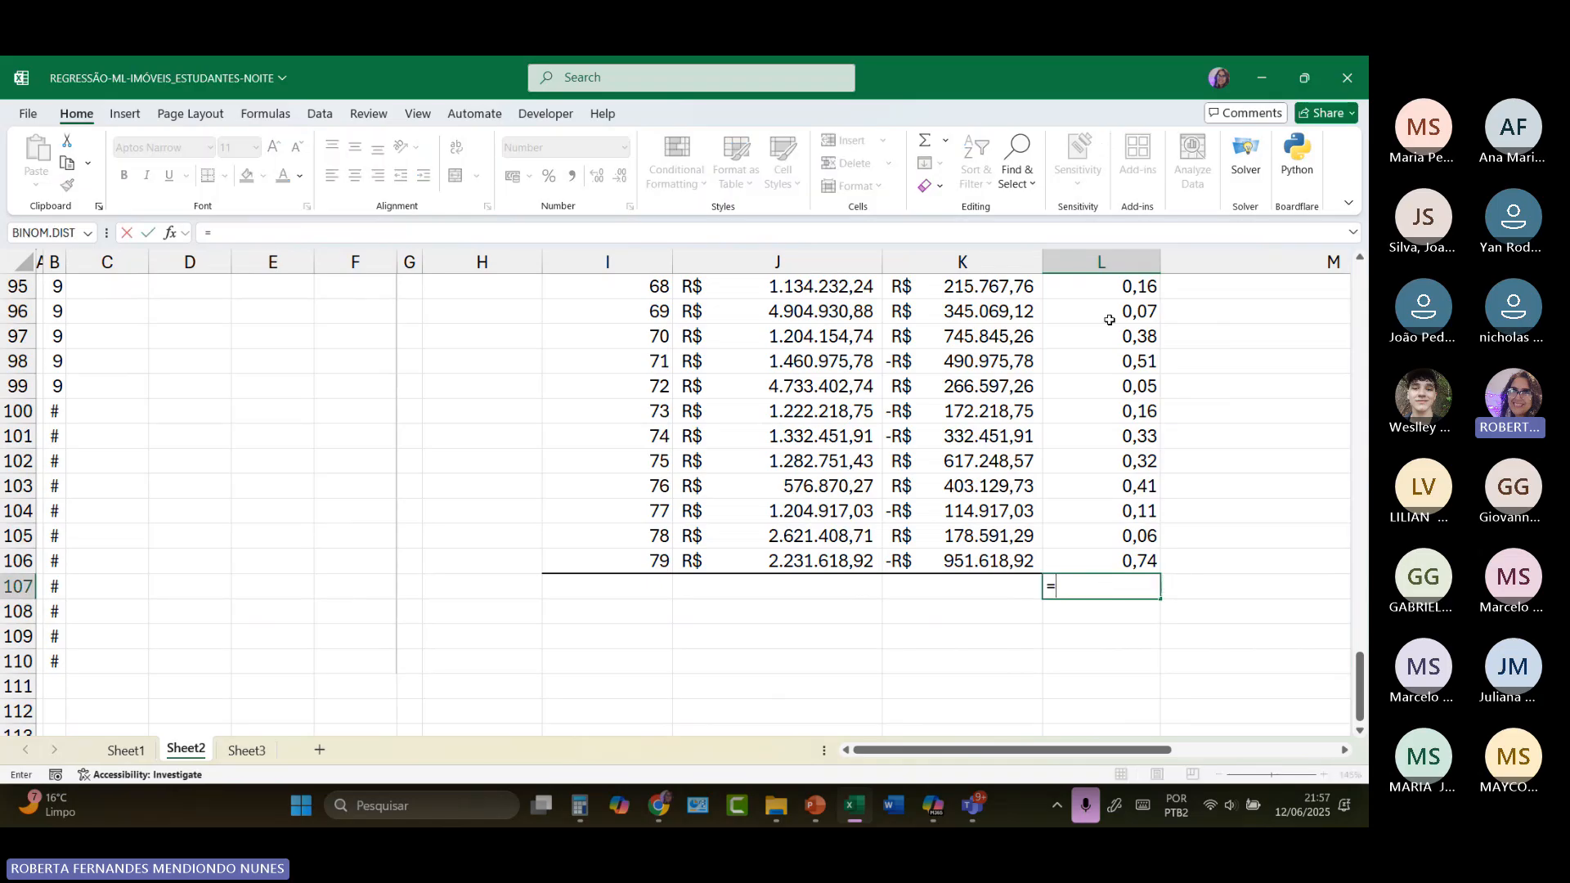
pyautogui.write('so')
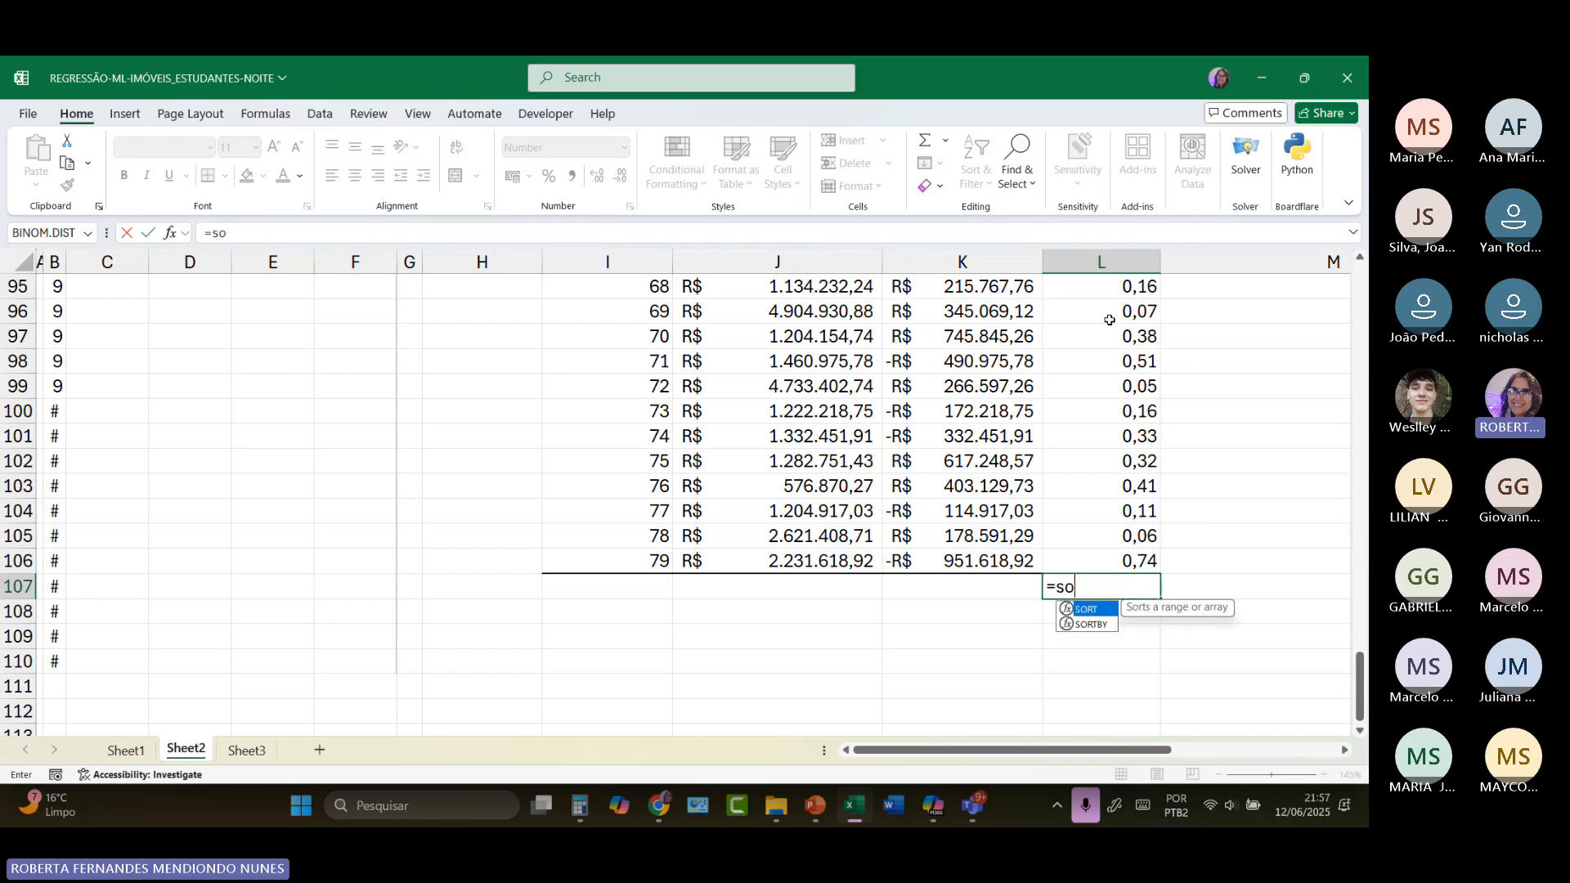
pyautogui.press('BackSpace')
pyautogui.write('um')
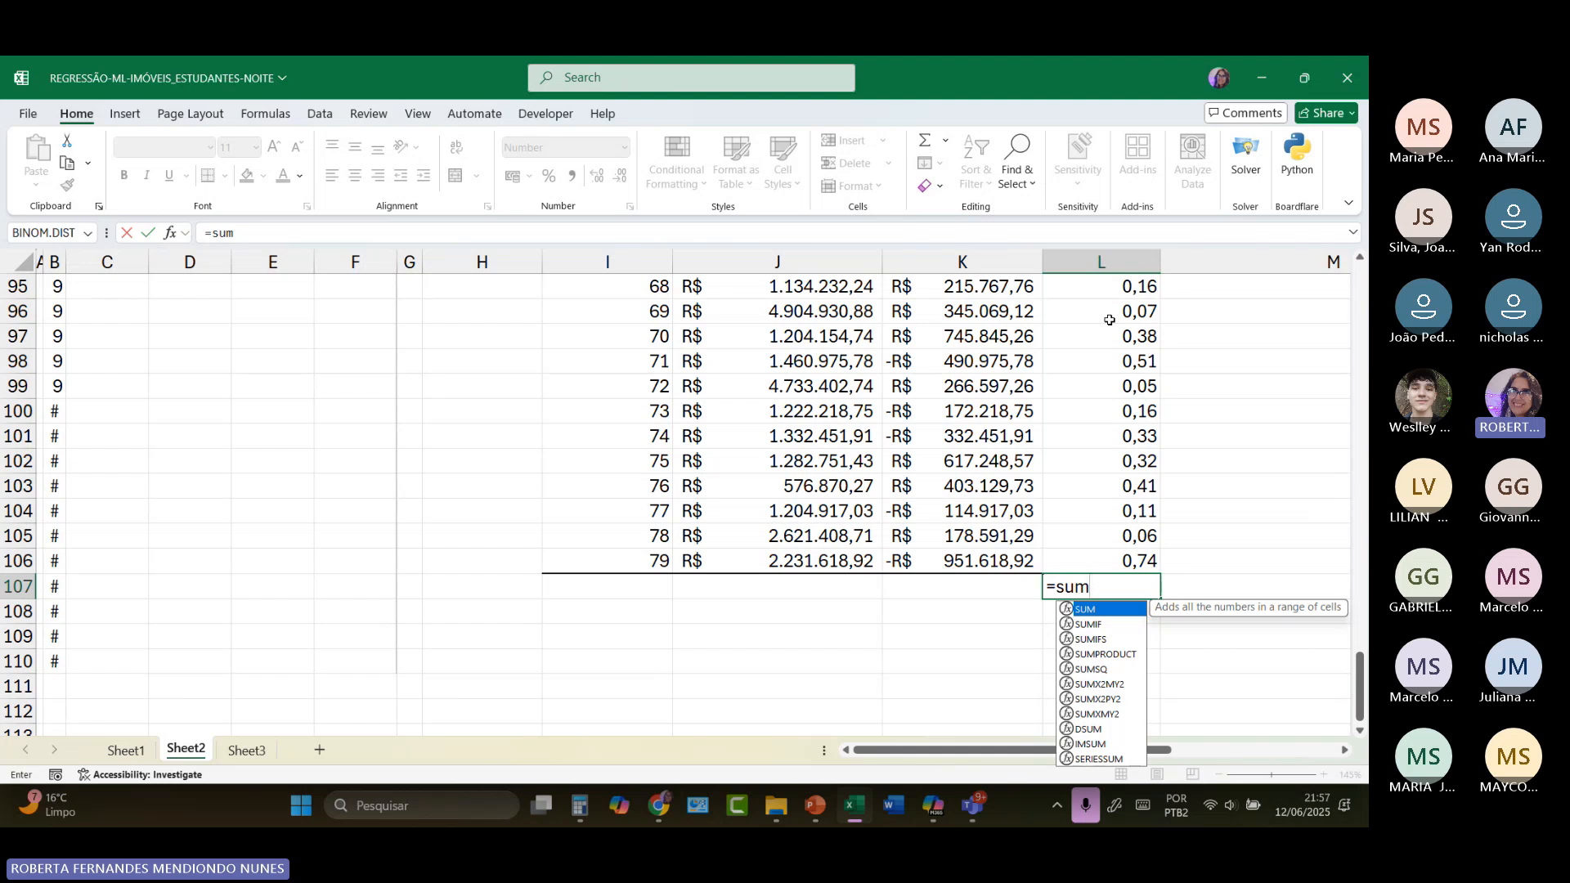
pyautogui.write('(')
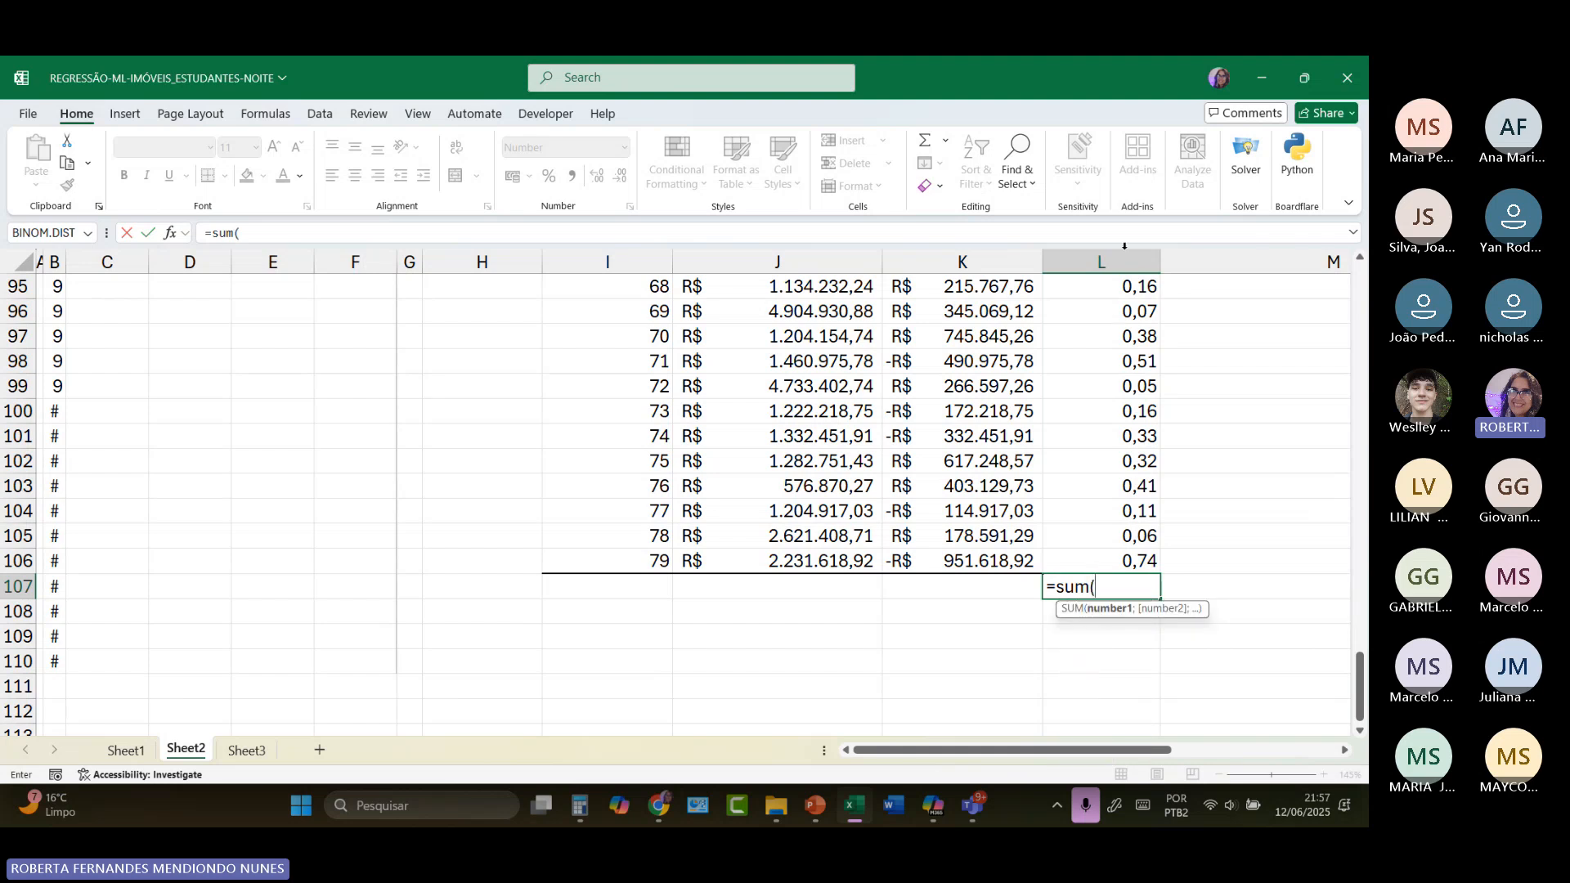
pyautogui.scroll(18, 1110, 350)
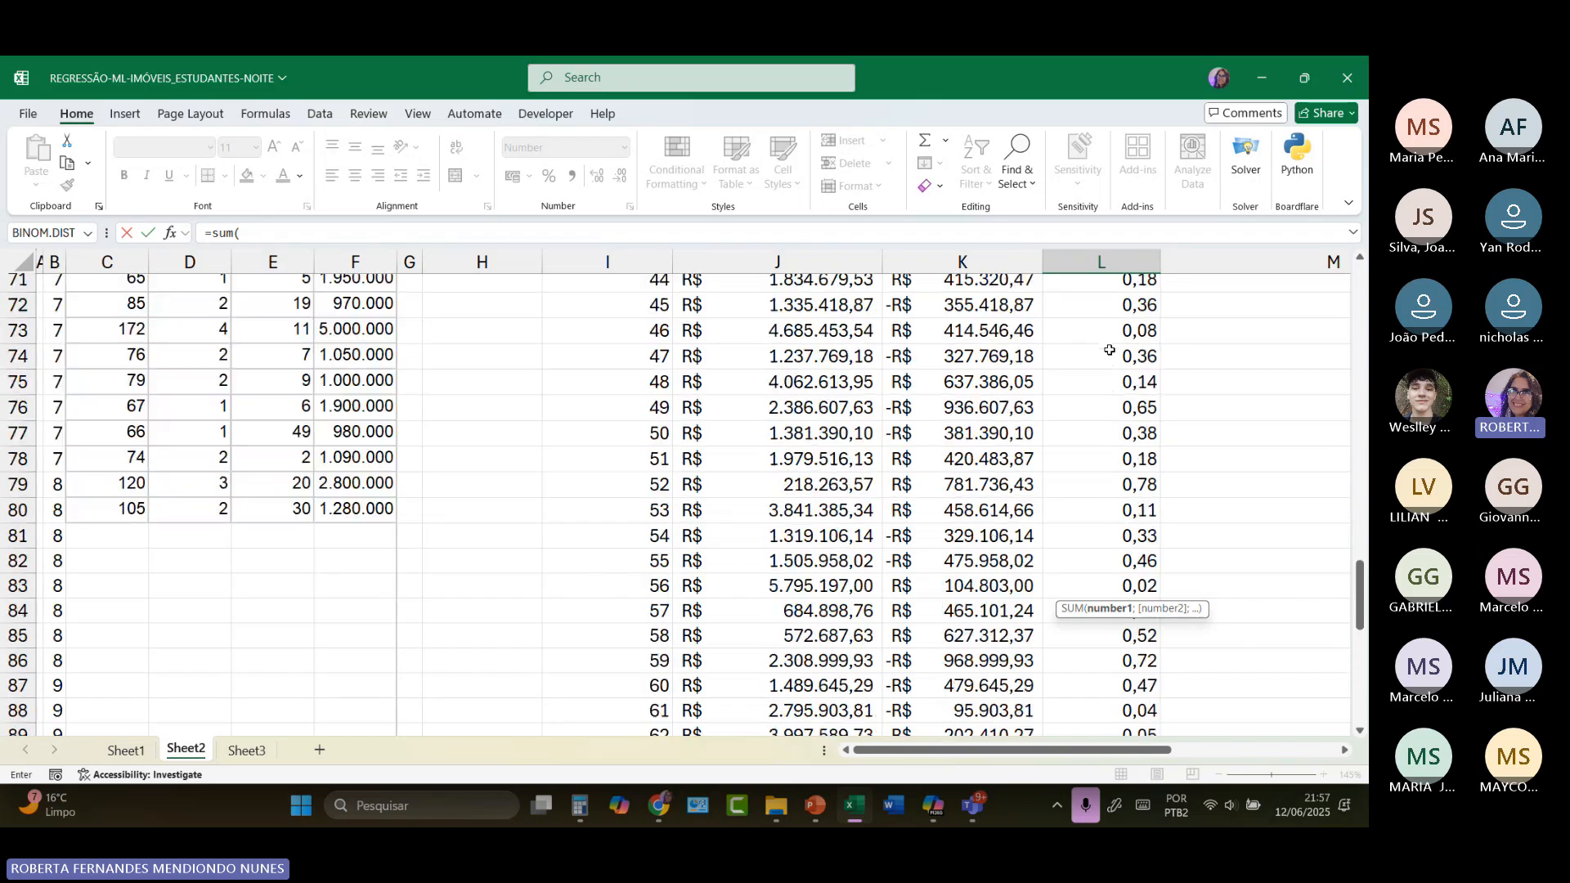
pyautogui.scroll(12, 1113, 352)
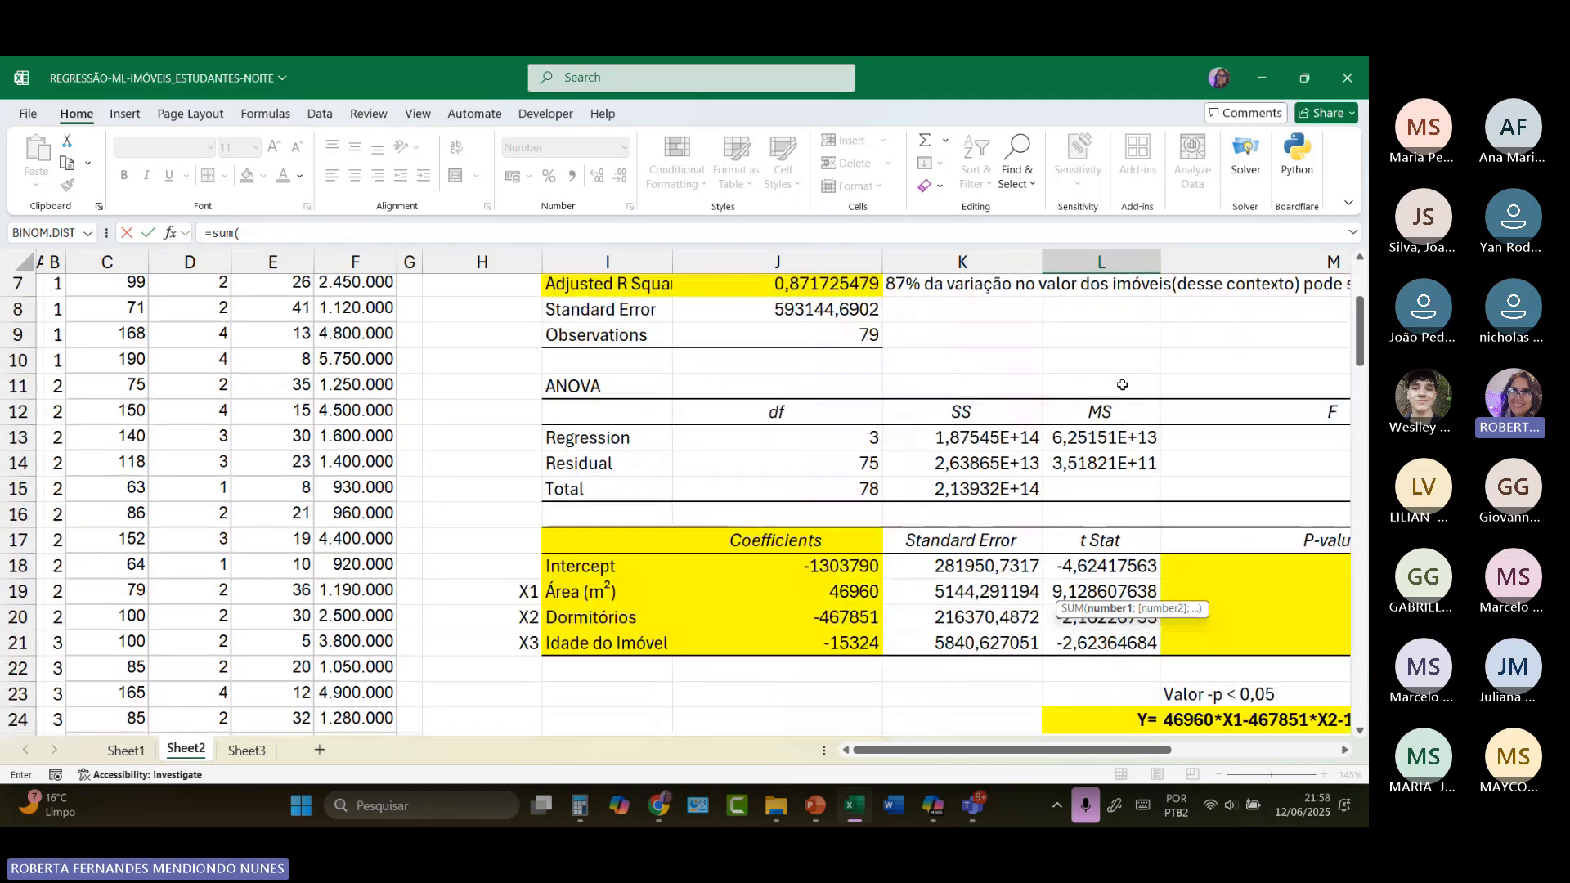
pyautogui.scroll(-4, 1123, 392)
pyautogui.moveTo(1129, 523); pyautogui.dragTo(1133, 680)
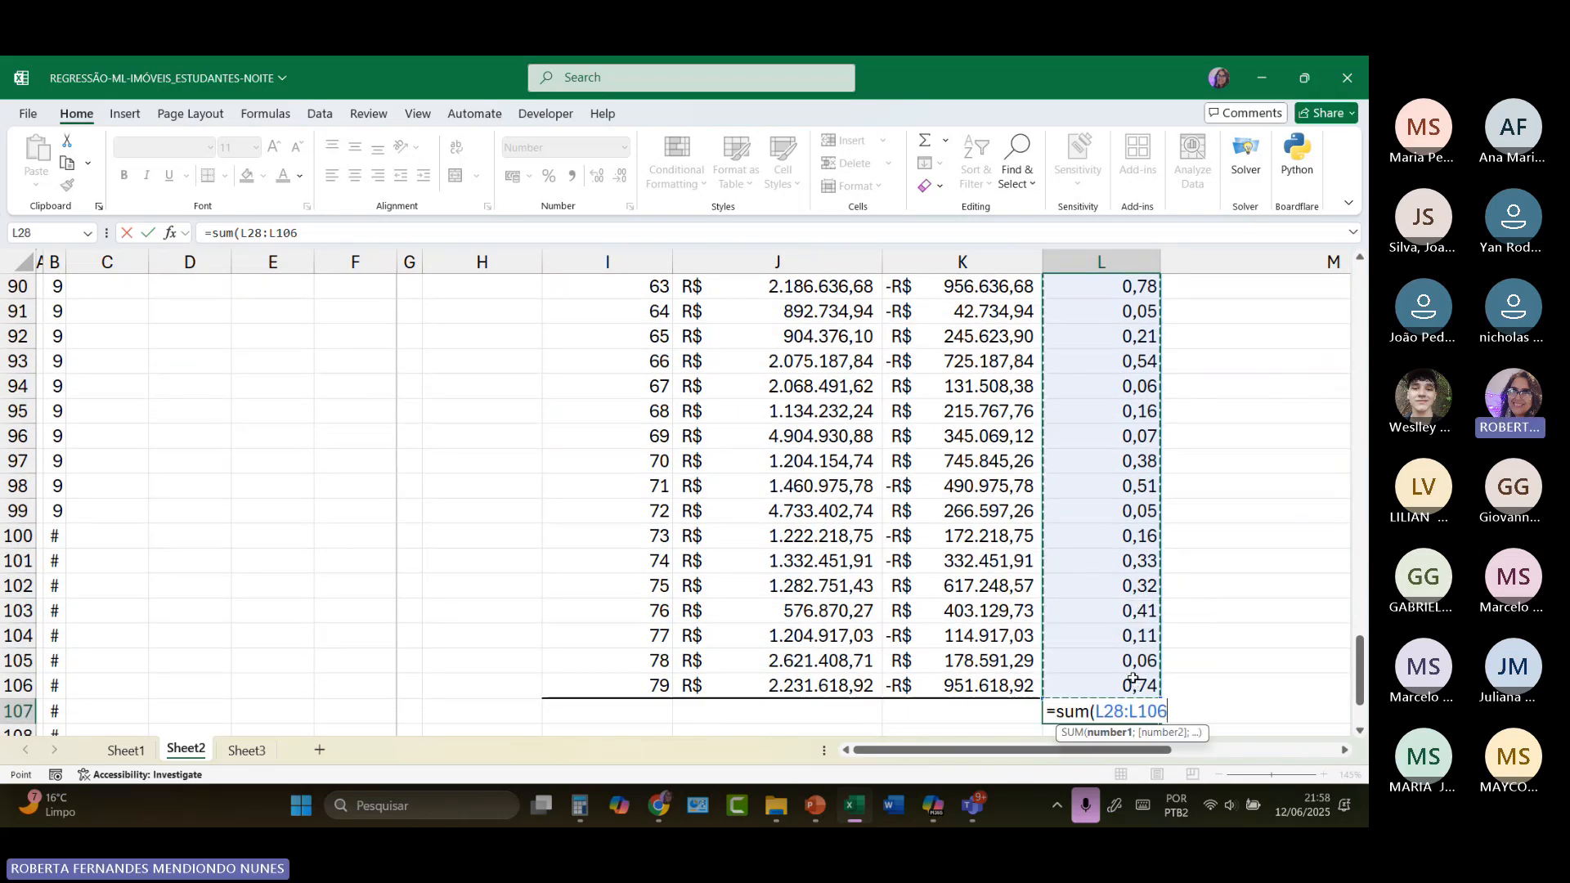
pyautogui.write(')')
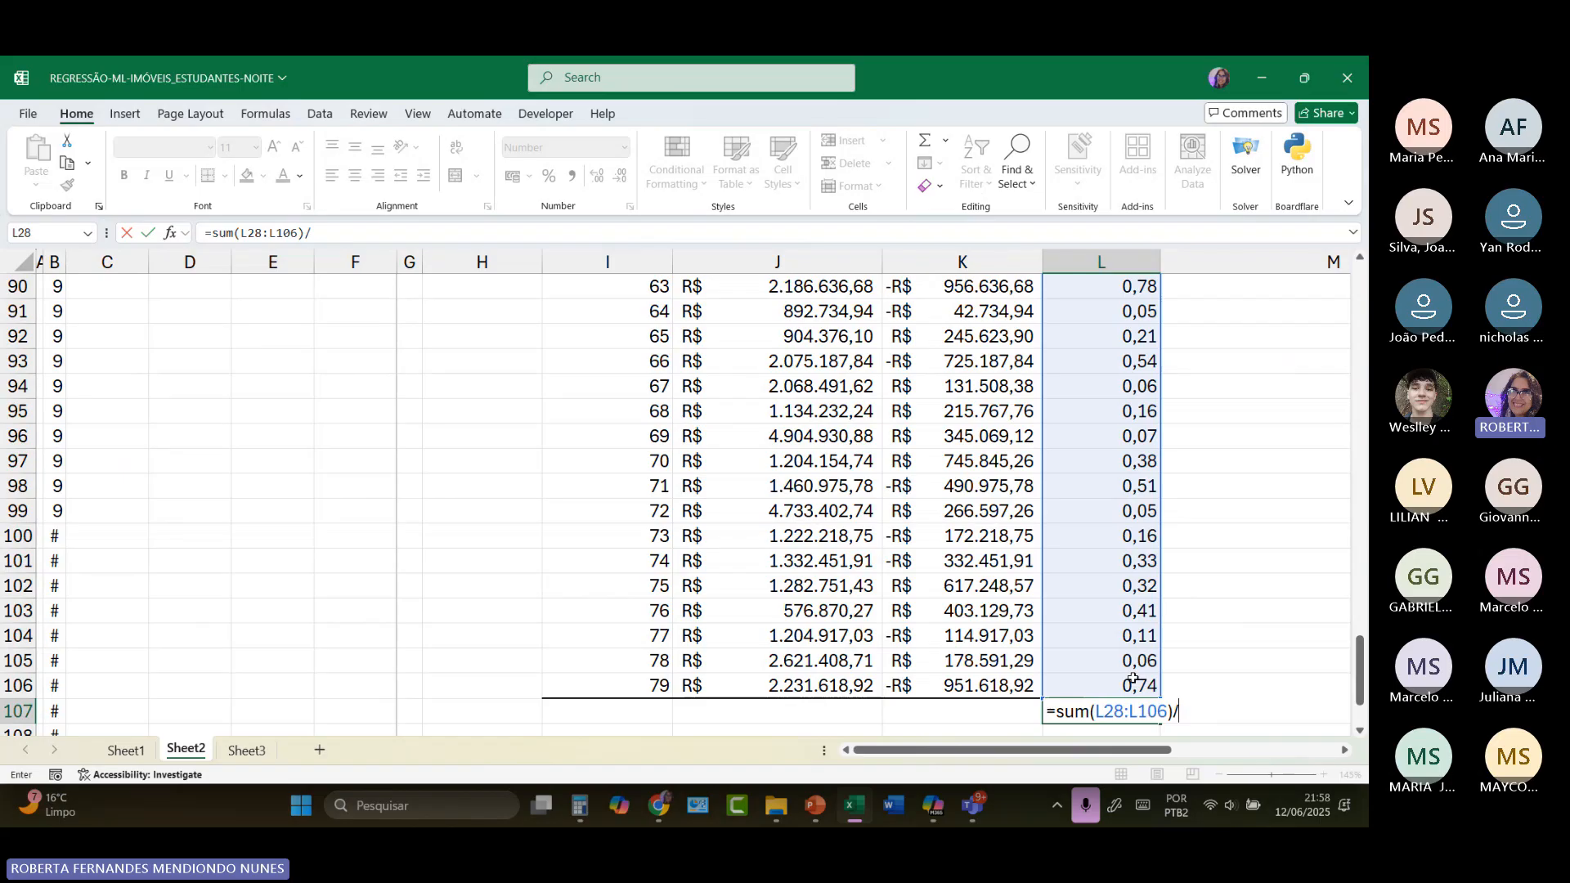
pyautogui.write('/')
pyautogui.write('79')
pyautogui.press('Return')
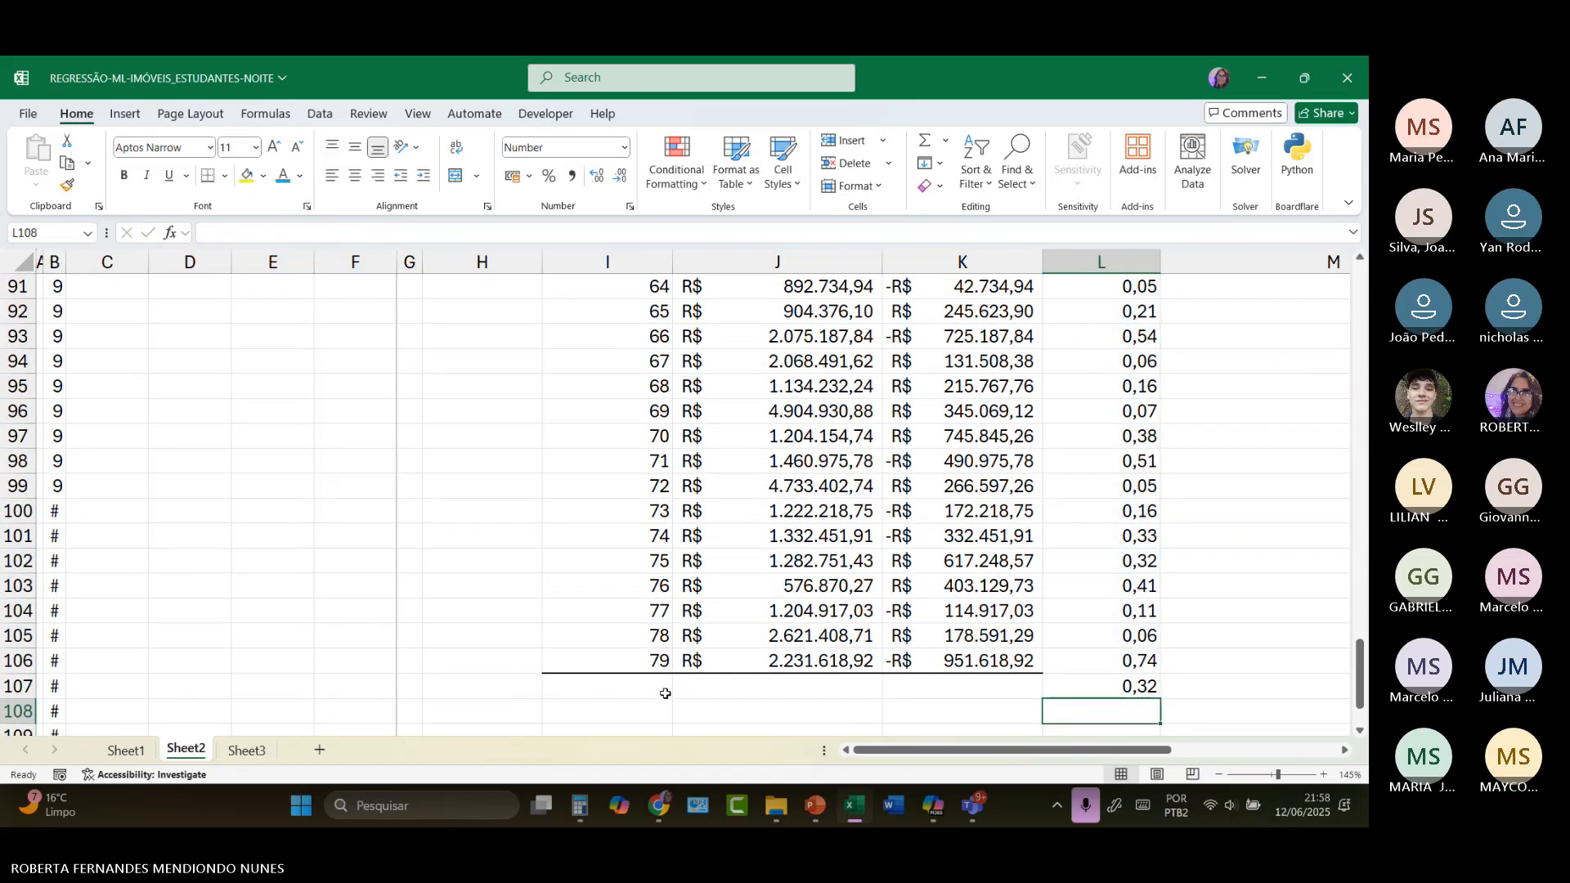
pyautogui.click(1116, 689)
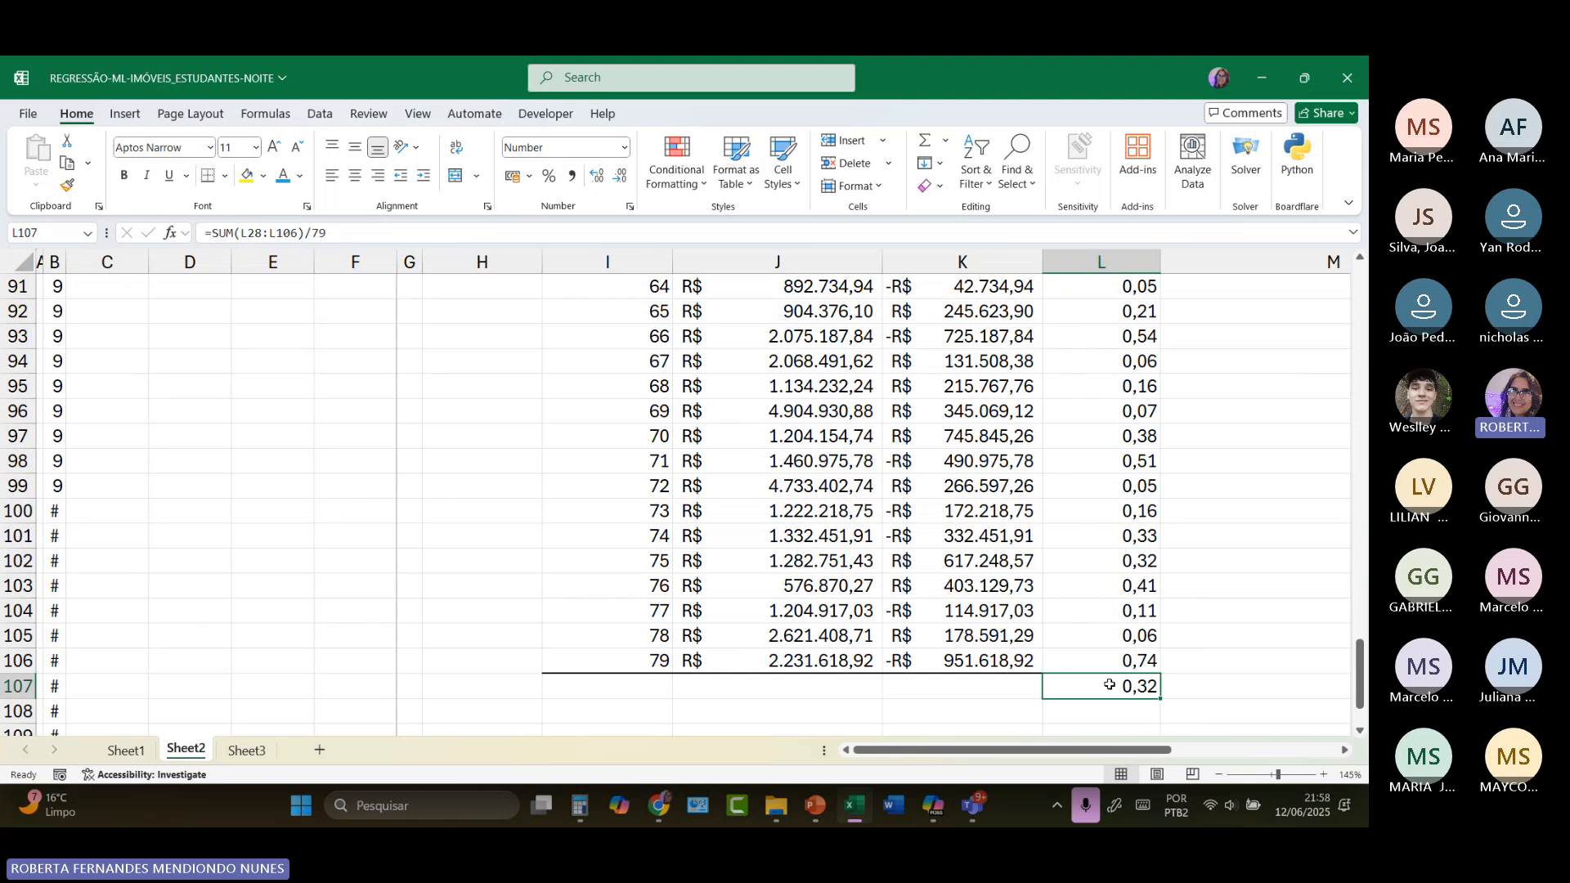
pyautogui.click(548, 184)
# Step: Compare individual relative errors in column L, such as L79, L37 and L36, with the average error in L107
pyautogui.scroll(4, 1180, 425)
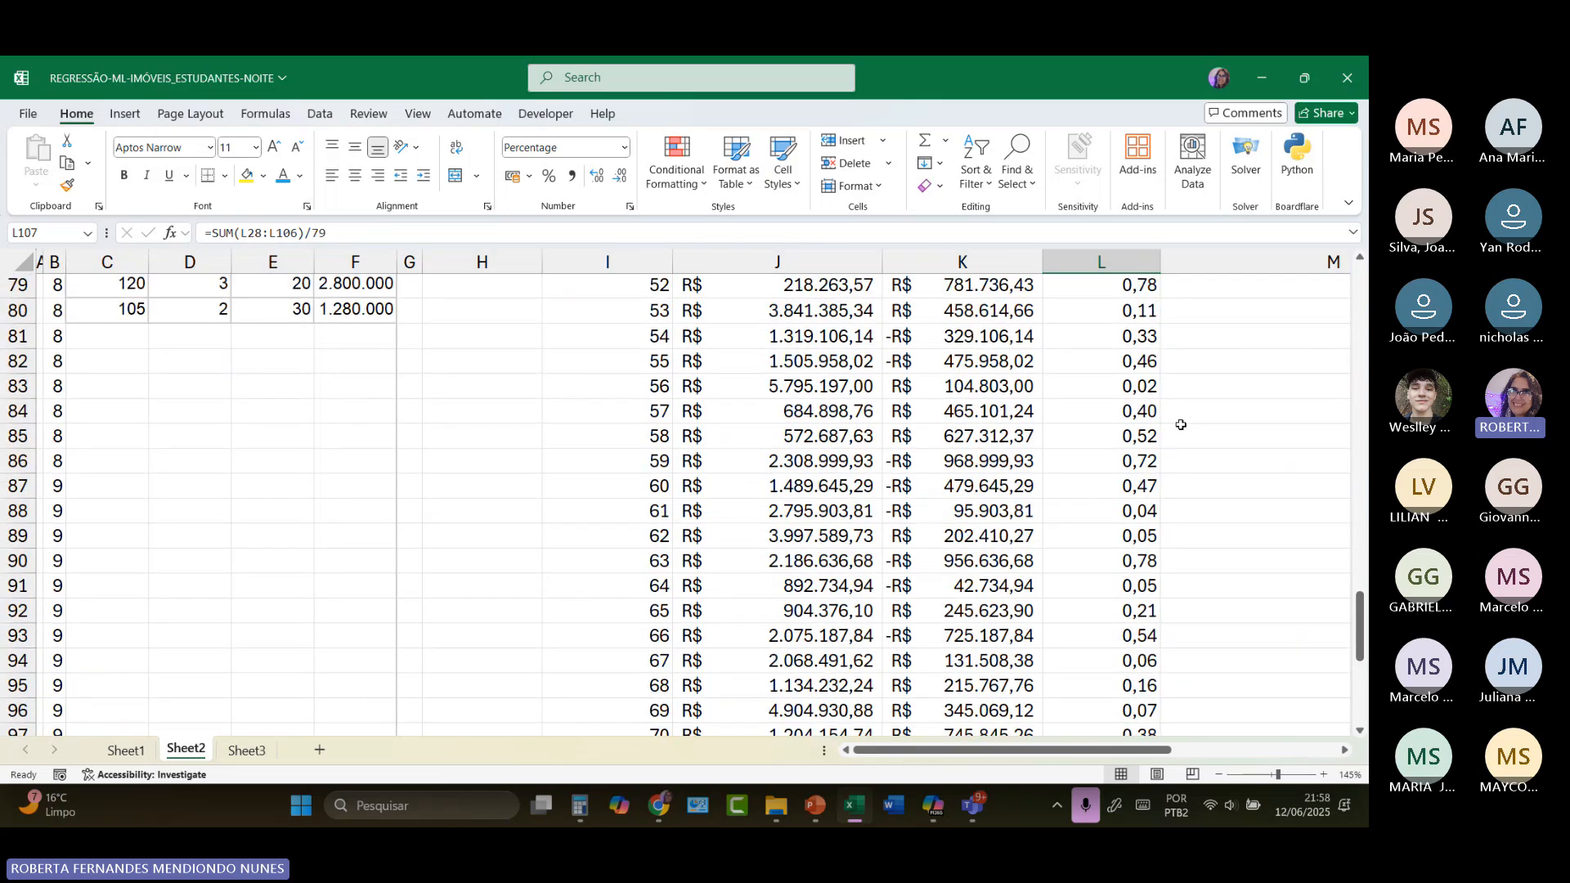
pyautogui.scroll(2, 1181, 425)
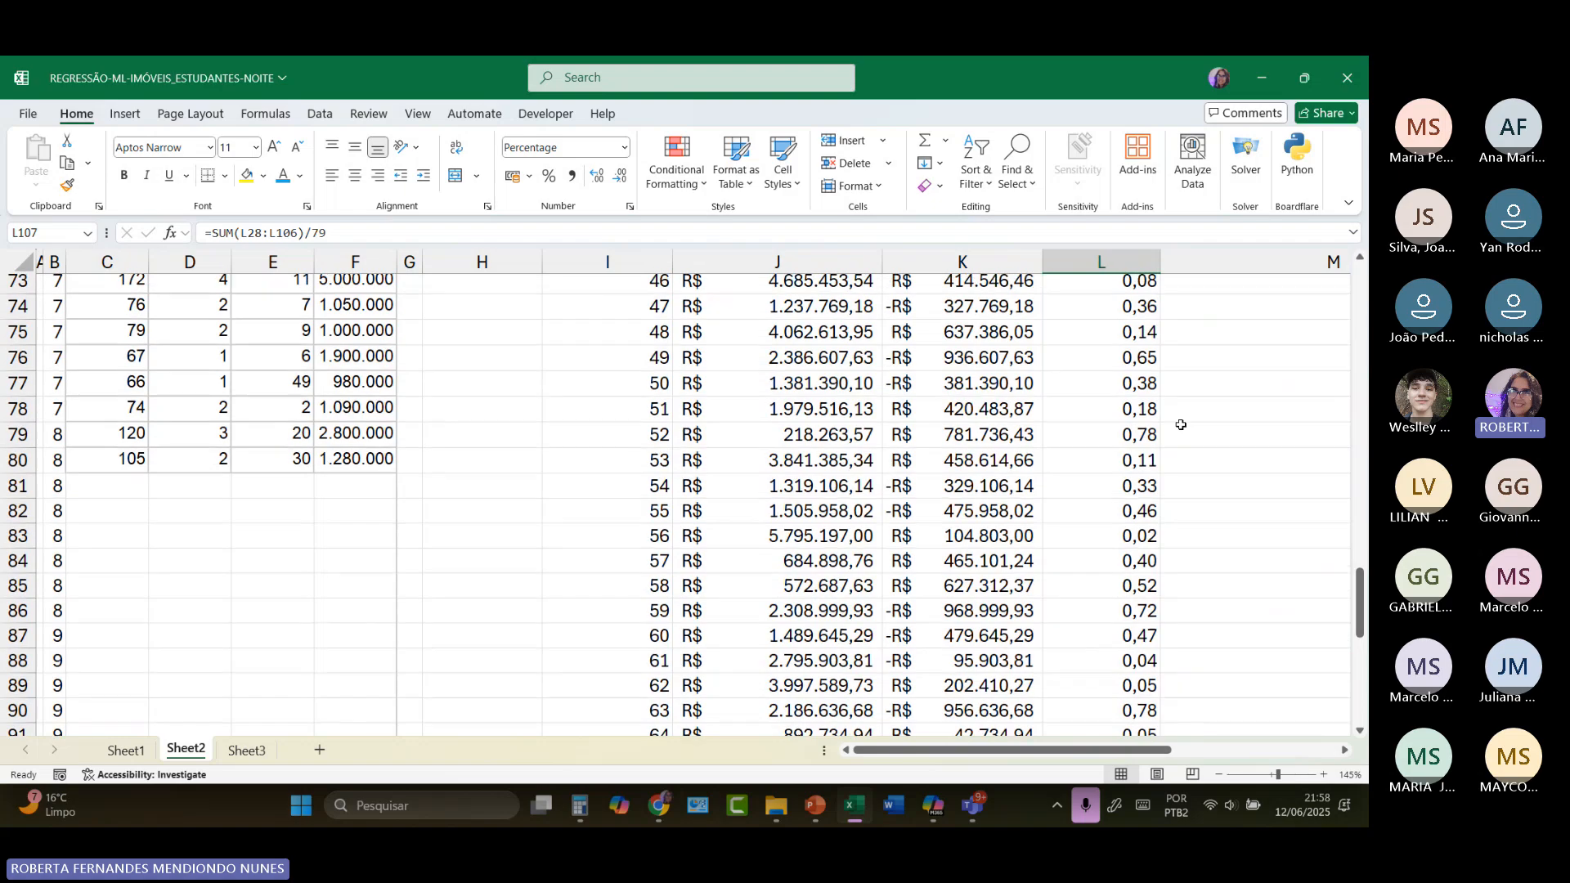
pyautogui.click(1155, 441)
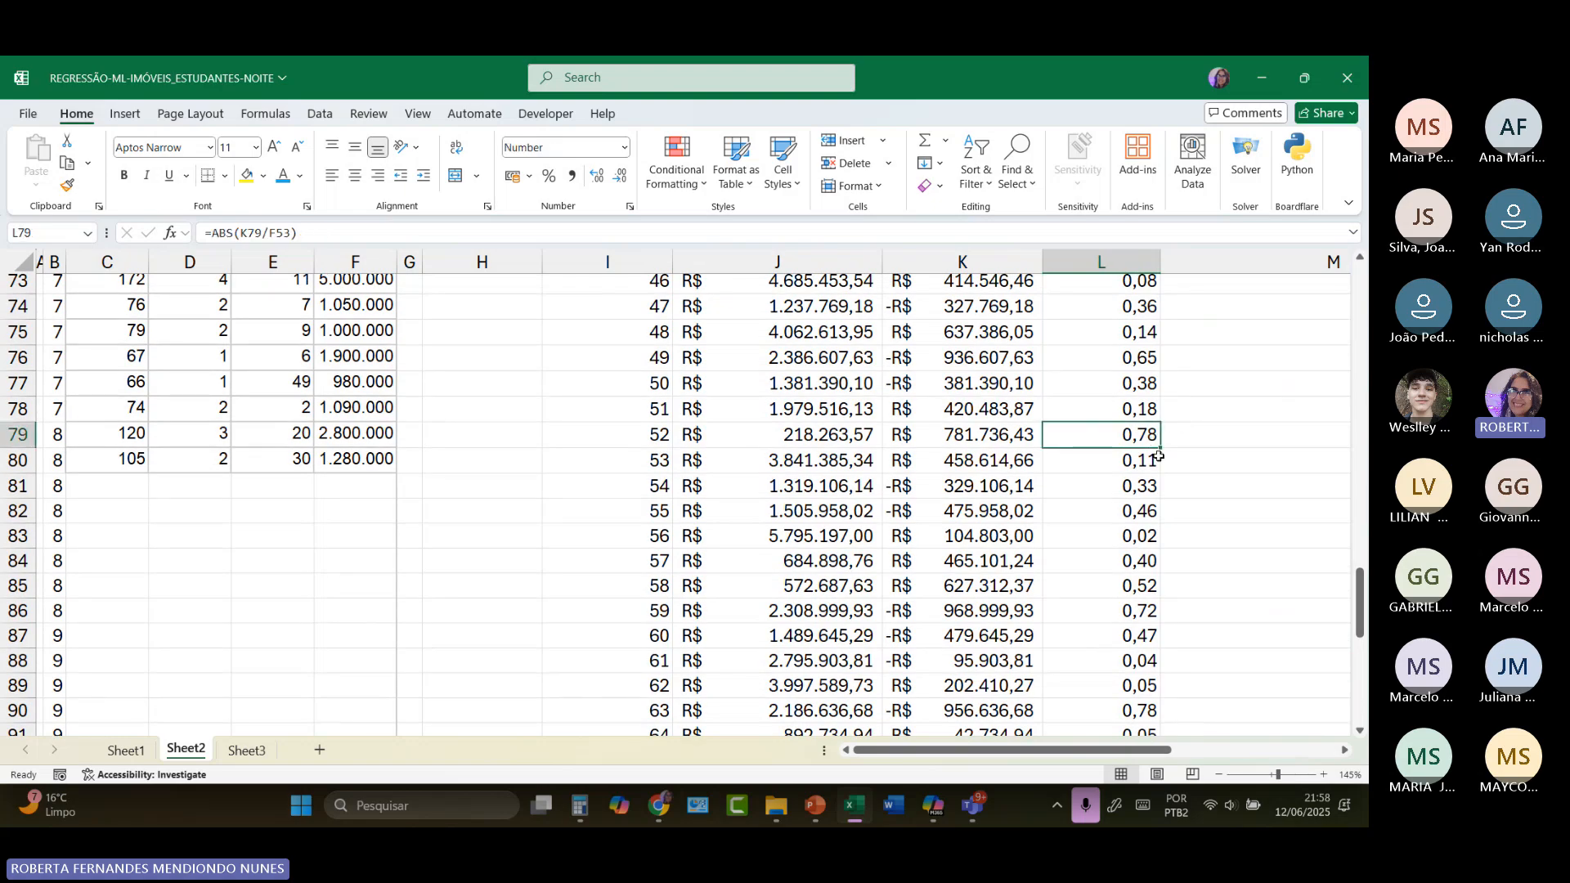
pyautogui.scroll(6, 1158, 456)
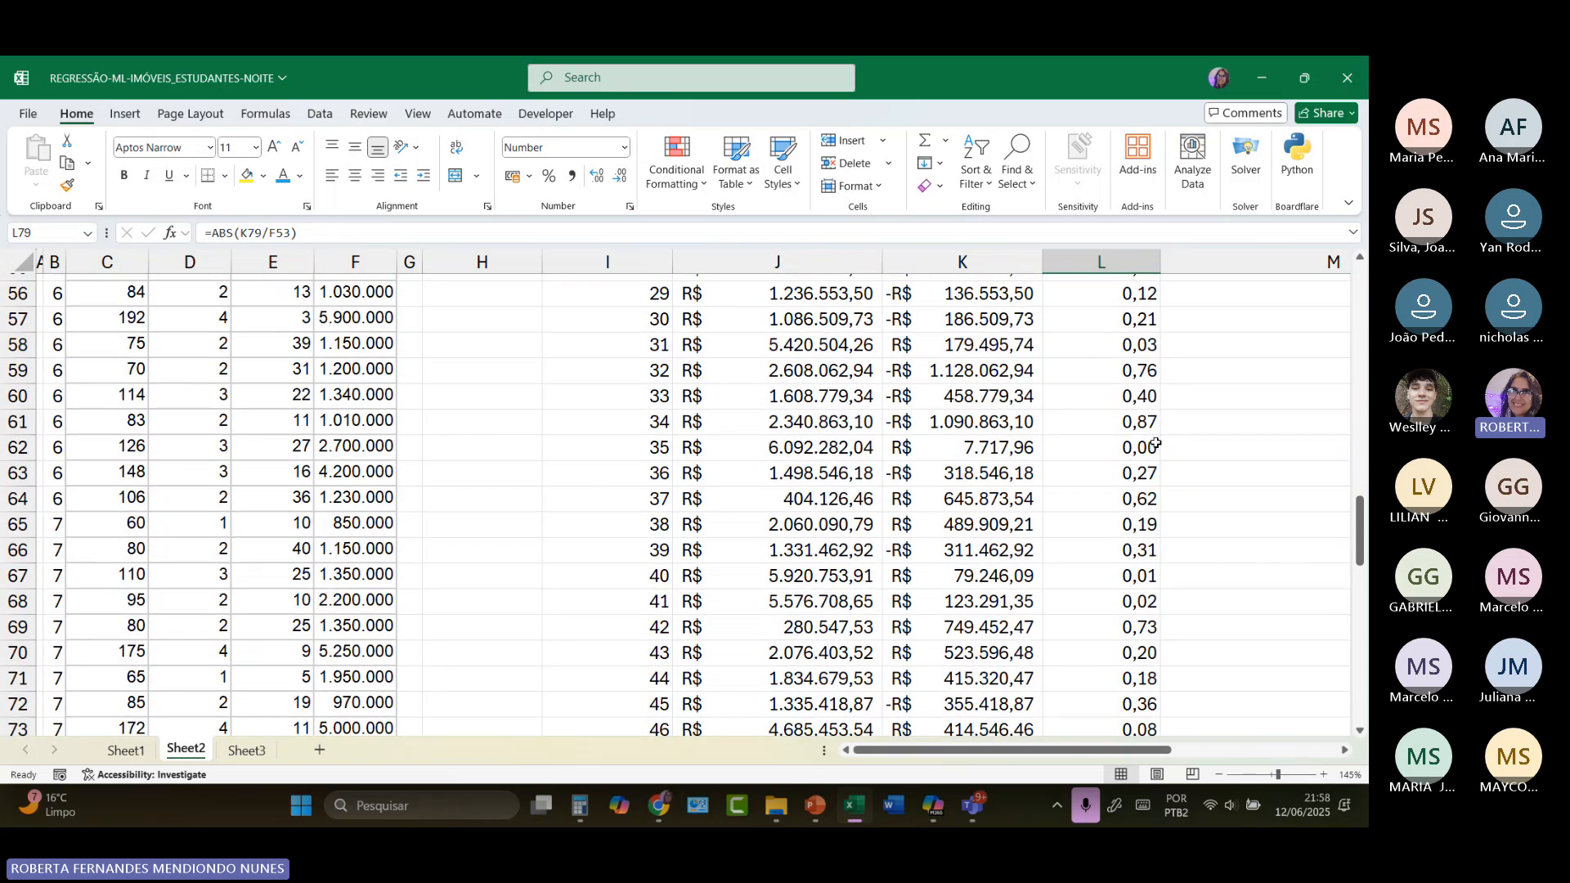
pyautogui.scroll(4, 1156, 443)
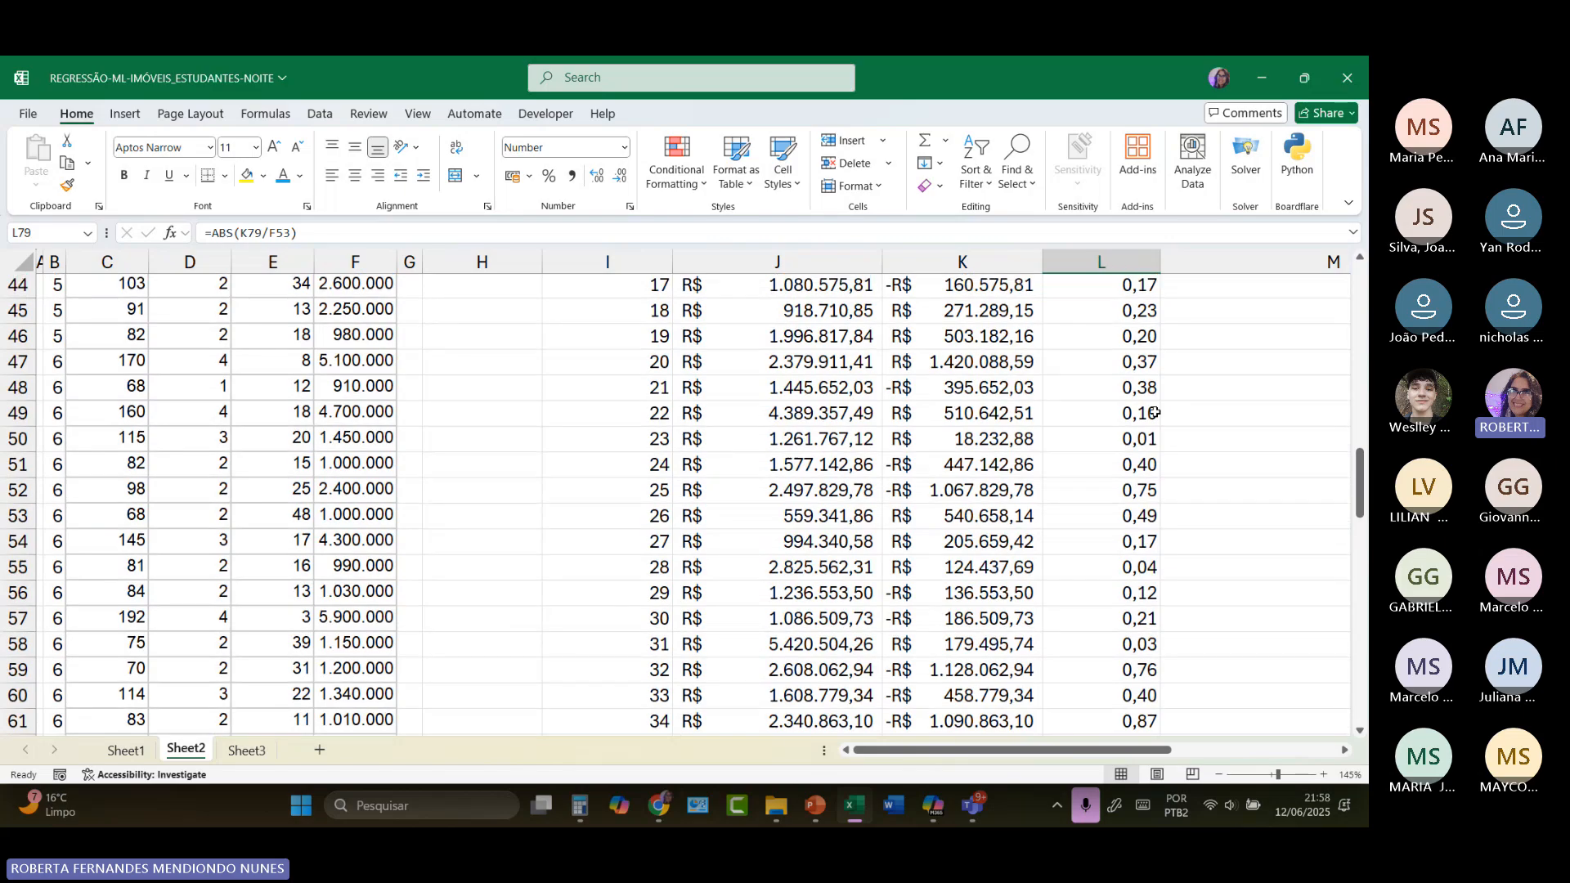
pyautogui.scroll(1, 1147, 335)
pyautogui.scroll(2, 1147, 335)
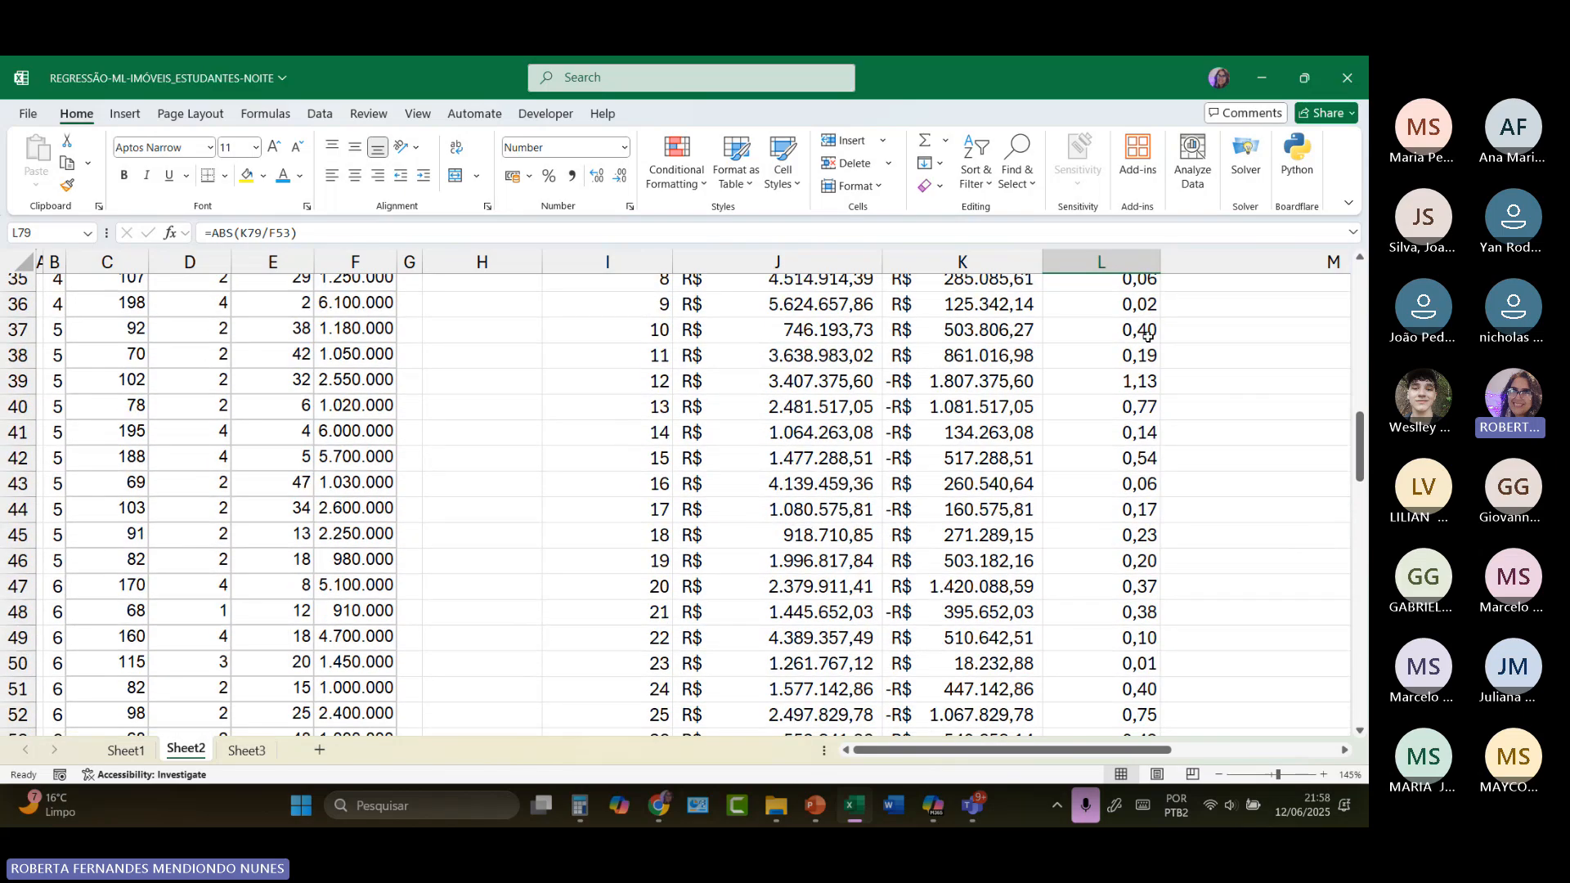
pyautogui.scroll(1, 1147, 335)
pyautogui.click(1144, 399)
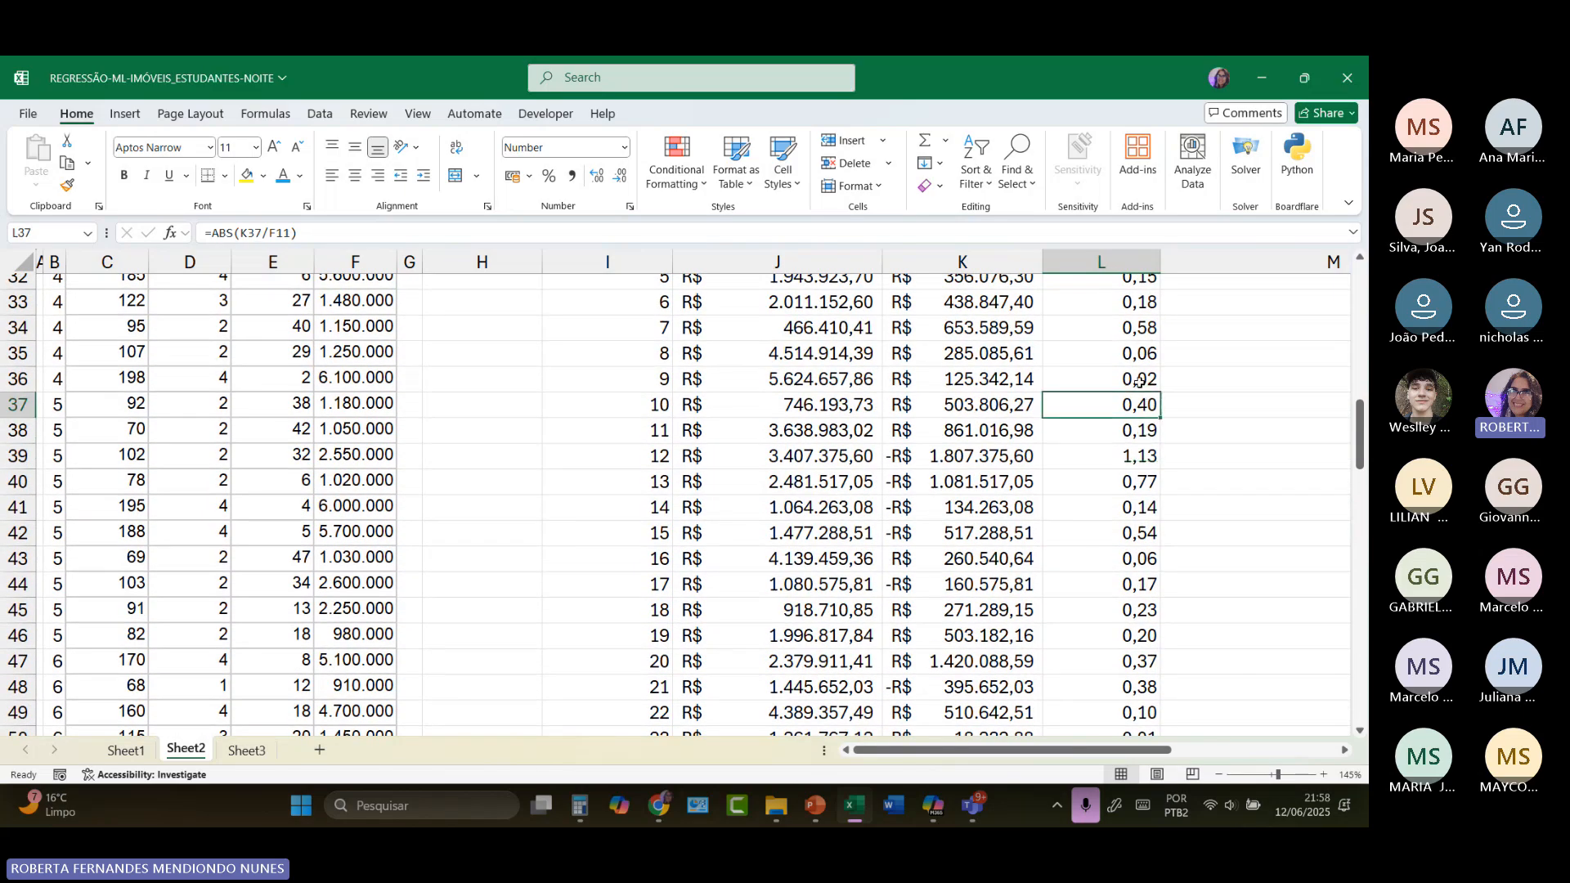
pyautogui.click(1139, 382)
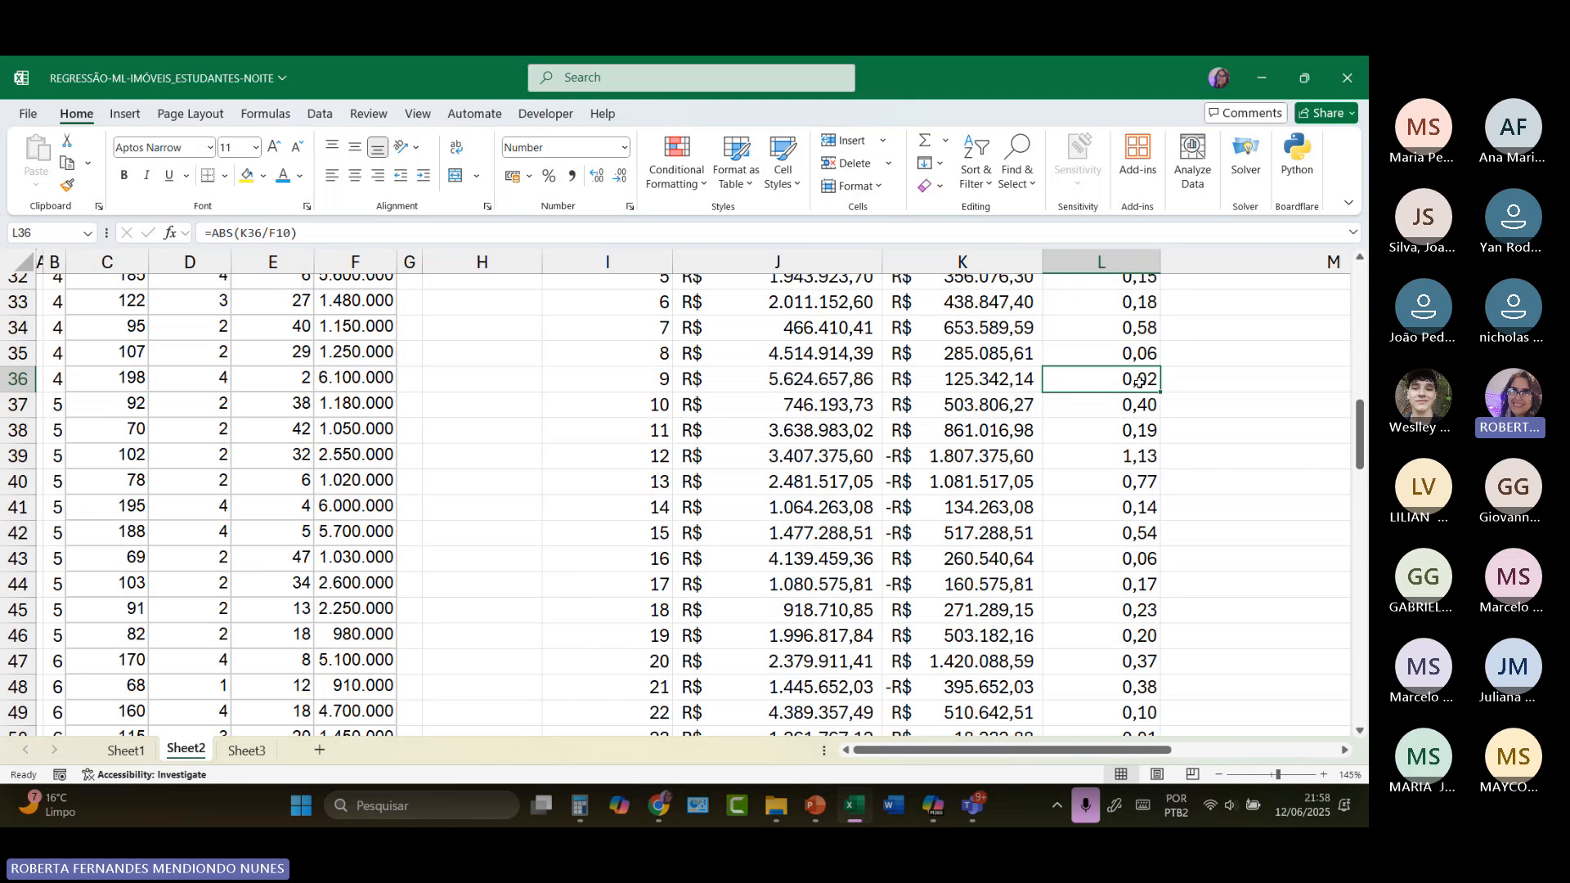
pyautogui.scroll(-10, 1177, 544)
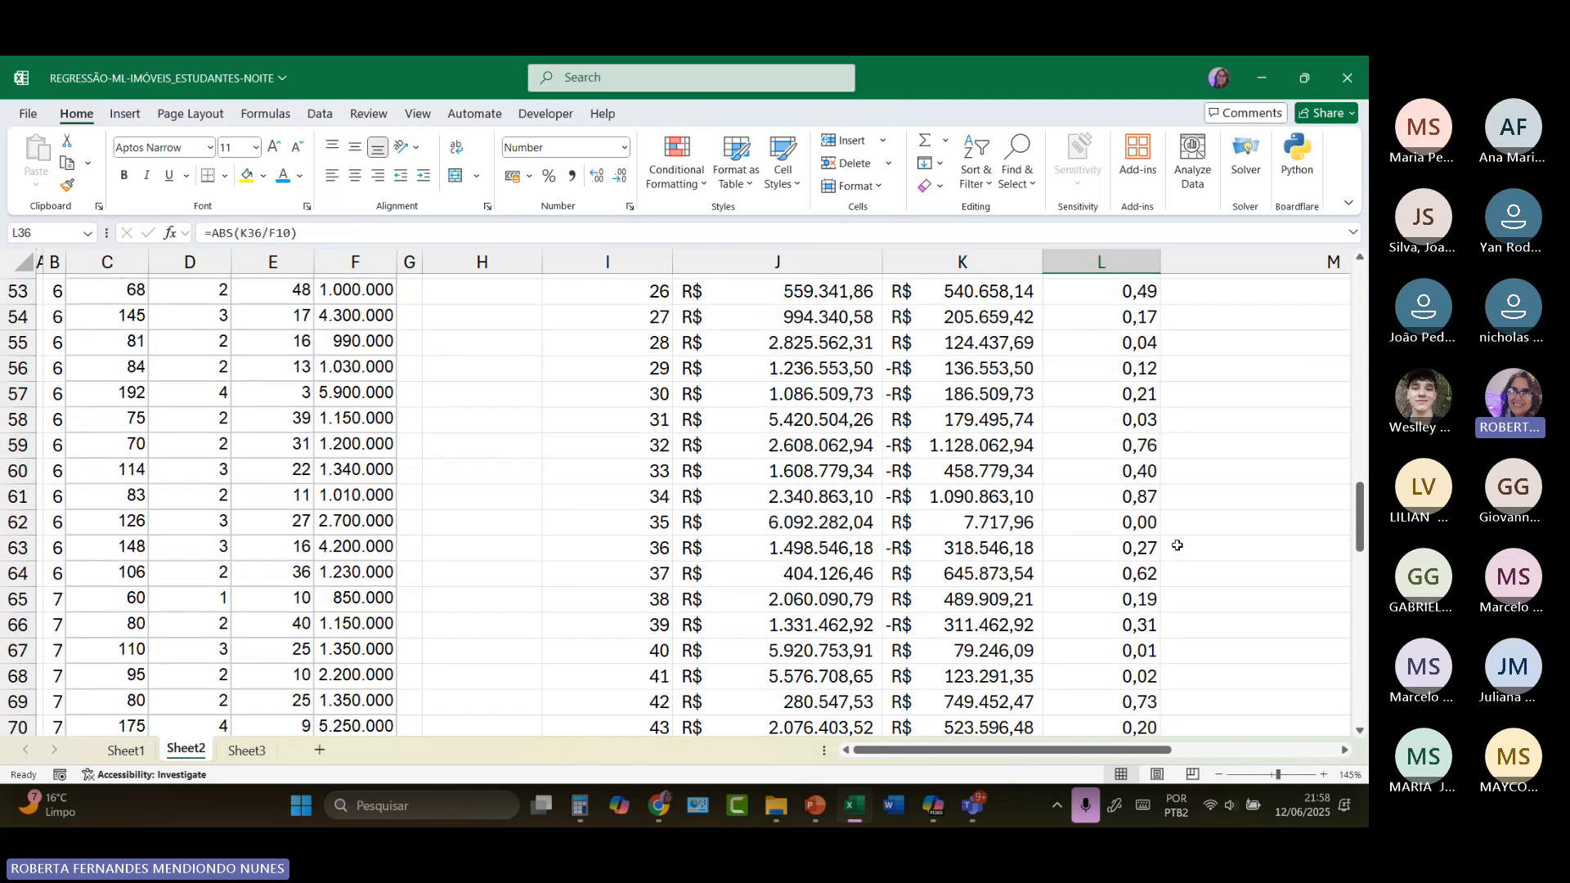
pyautogui.scroll(-7, 1177, 545)
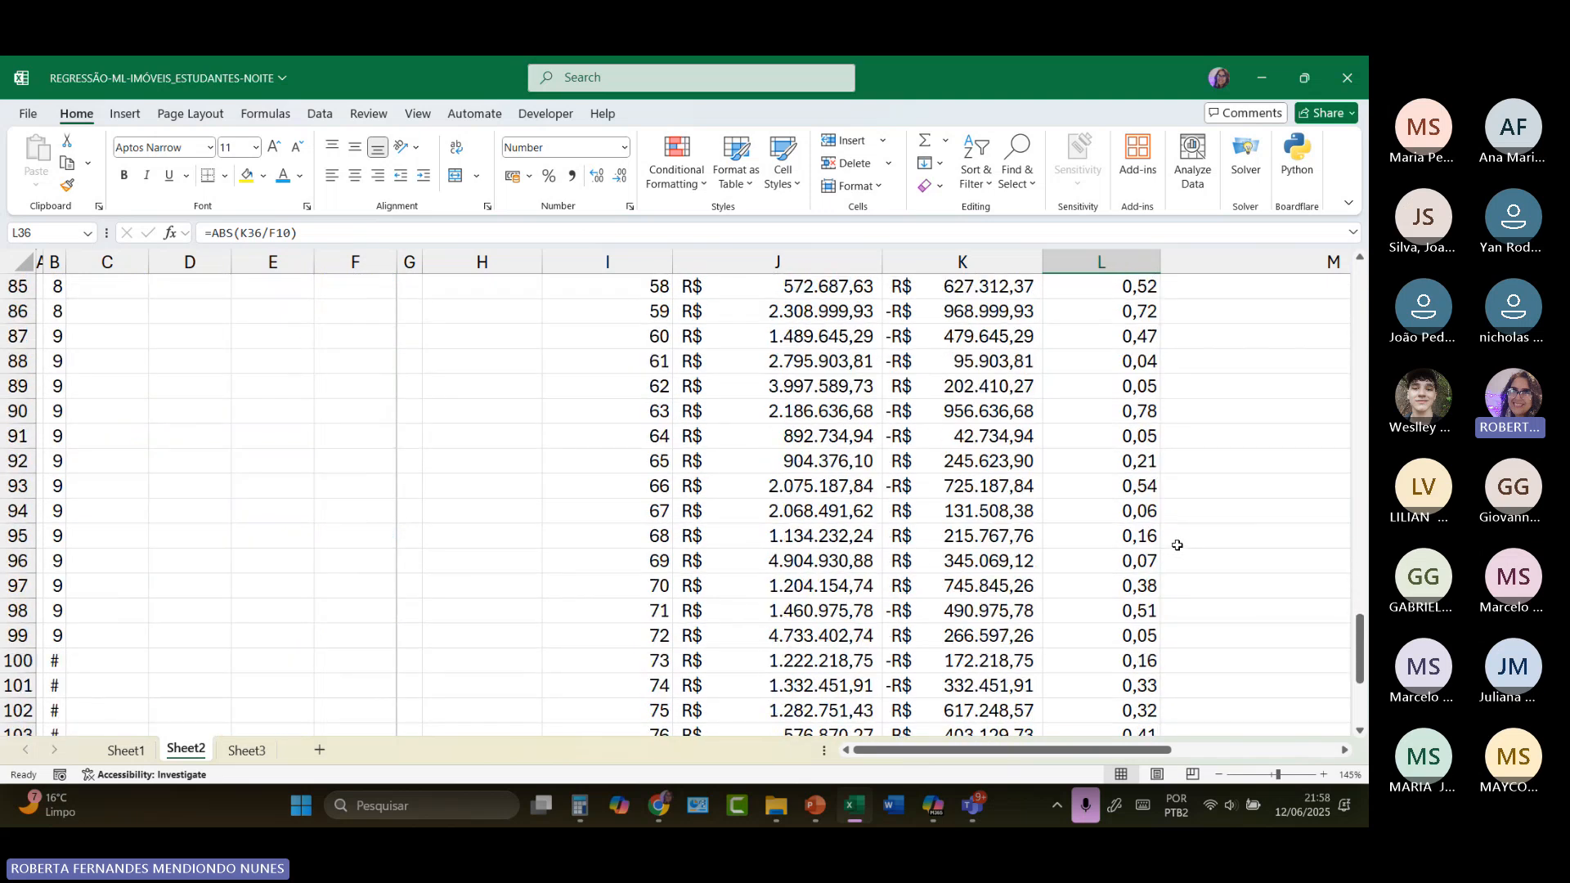
pyautogui.scroll(-5, 1177, 544)
pyautogui.hotkey('ctrl', 'Down')
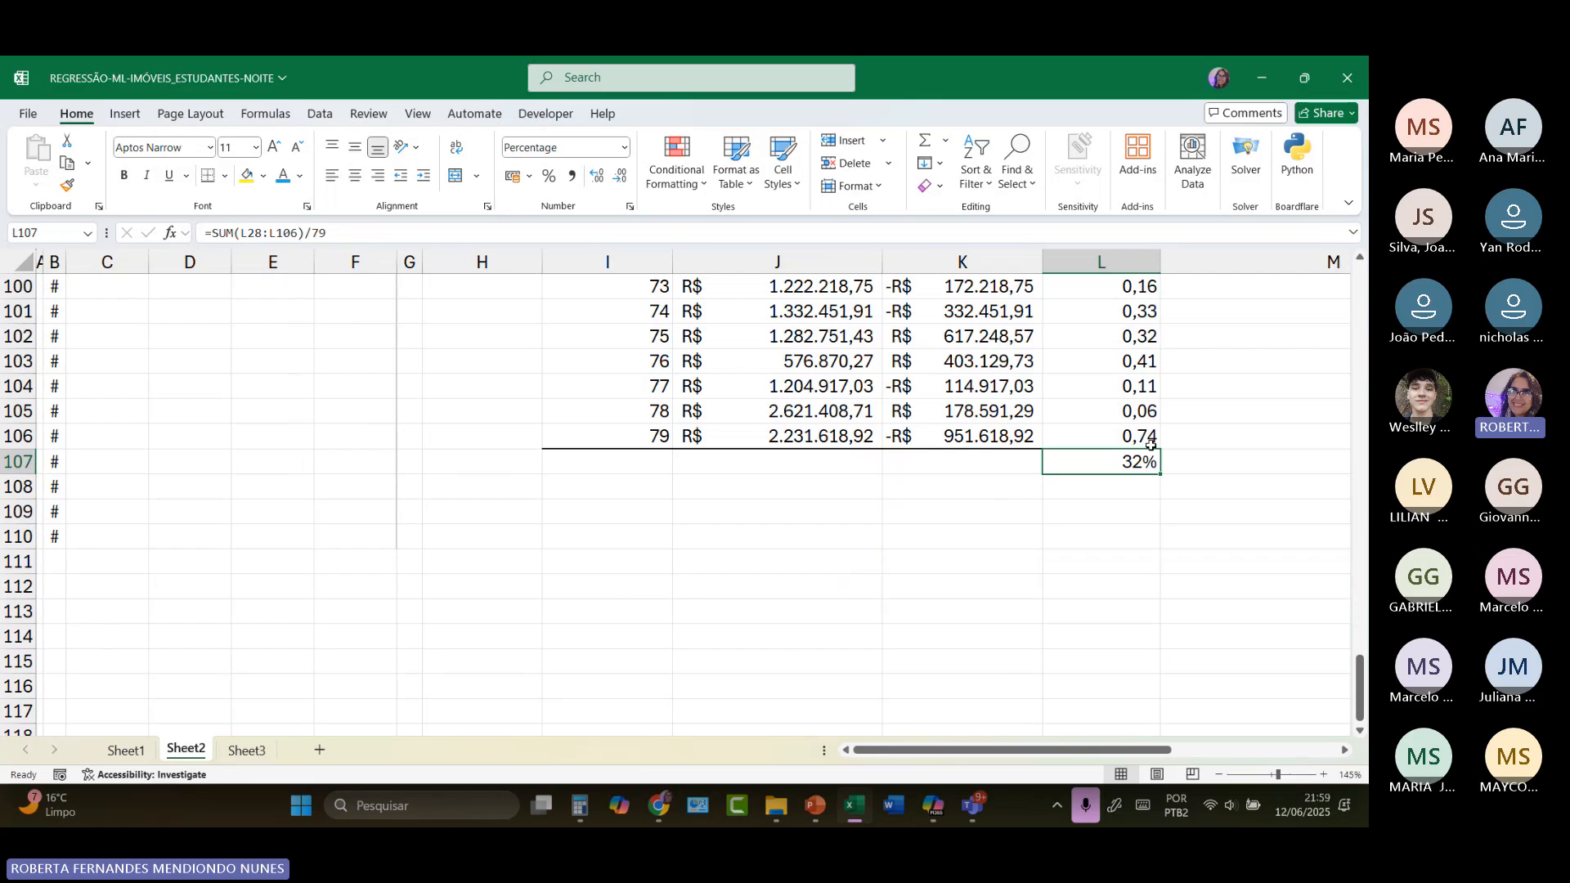
# Step: Review the average error in L107 against the residual output, coefficients, regression equation, regression statistics and property training data
pyautogui.scroll(16, 1264, 355)
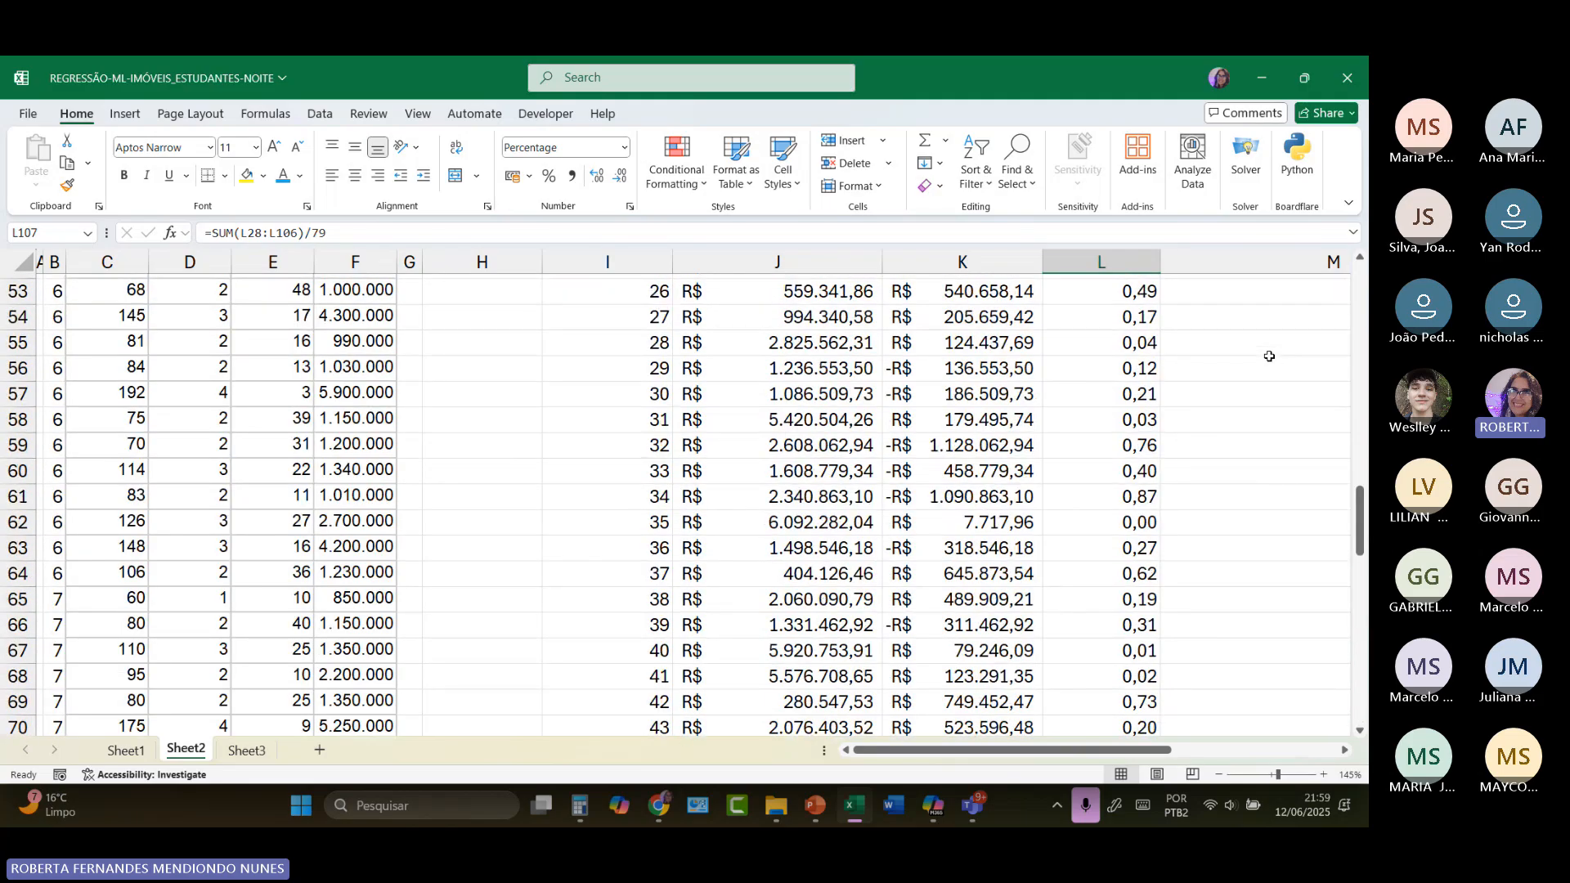
pyautogui.scroll(16, 1269, 356)
pyautogui.scroll(-4, 1192, 483)
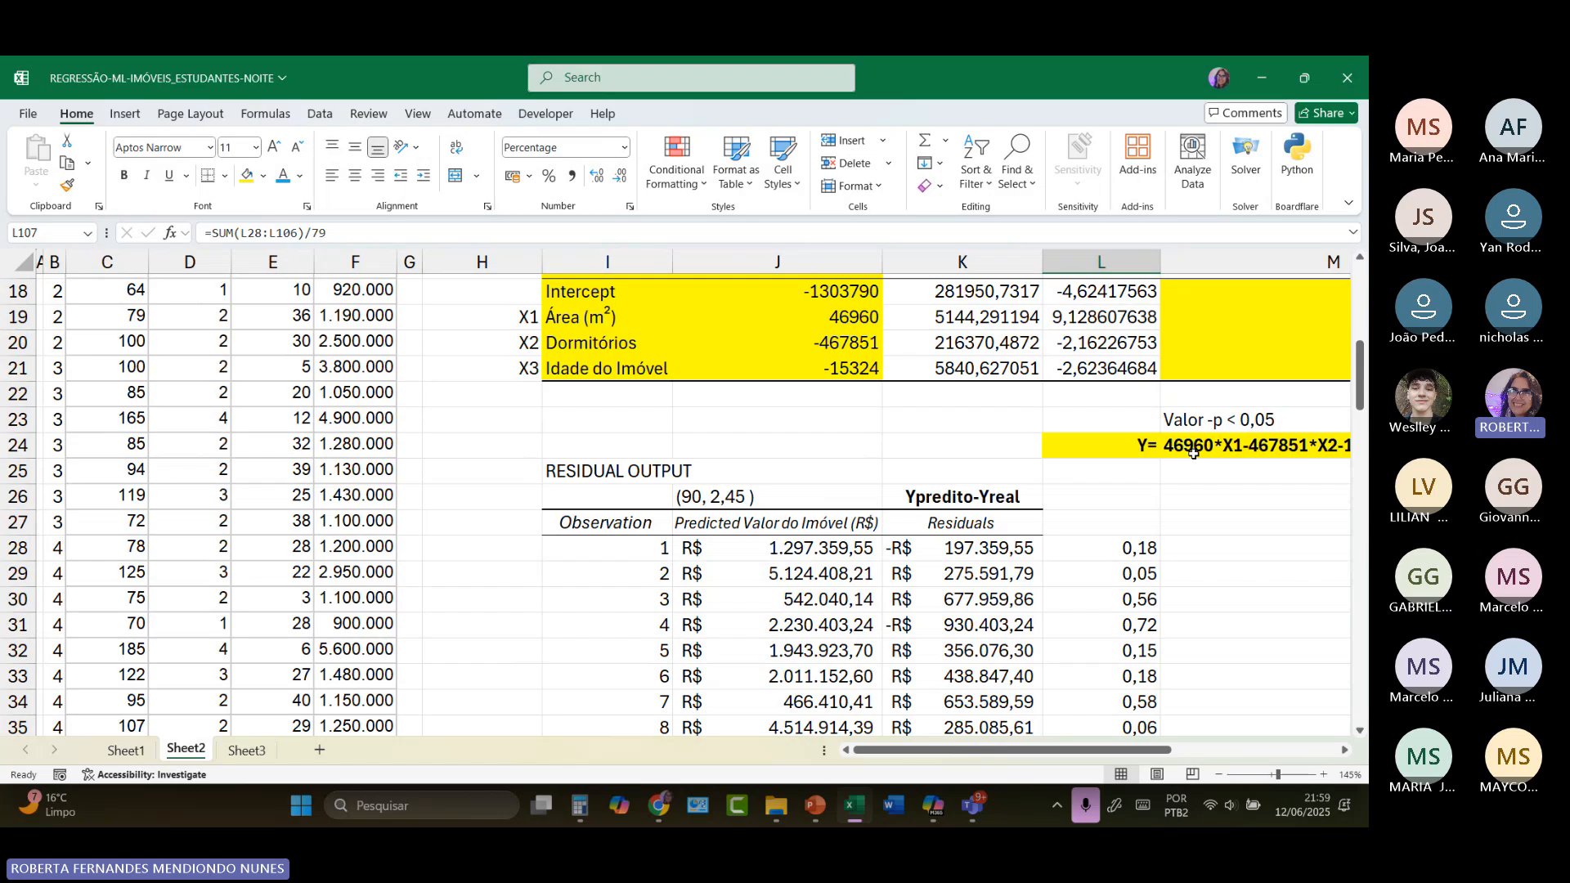
pyautogui.scroll(-17, 1193, 452)
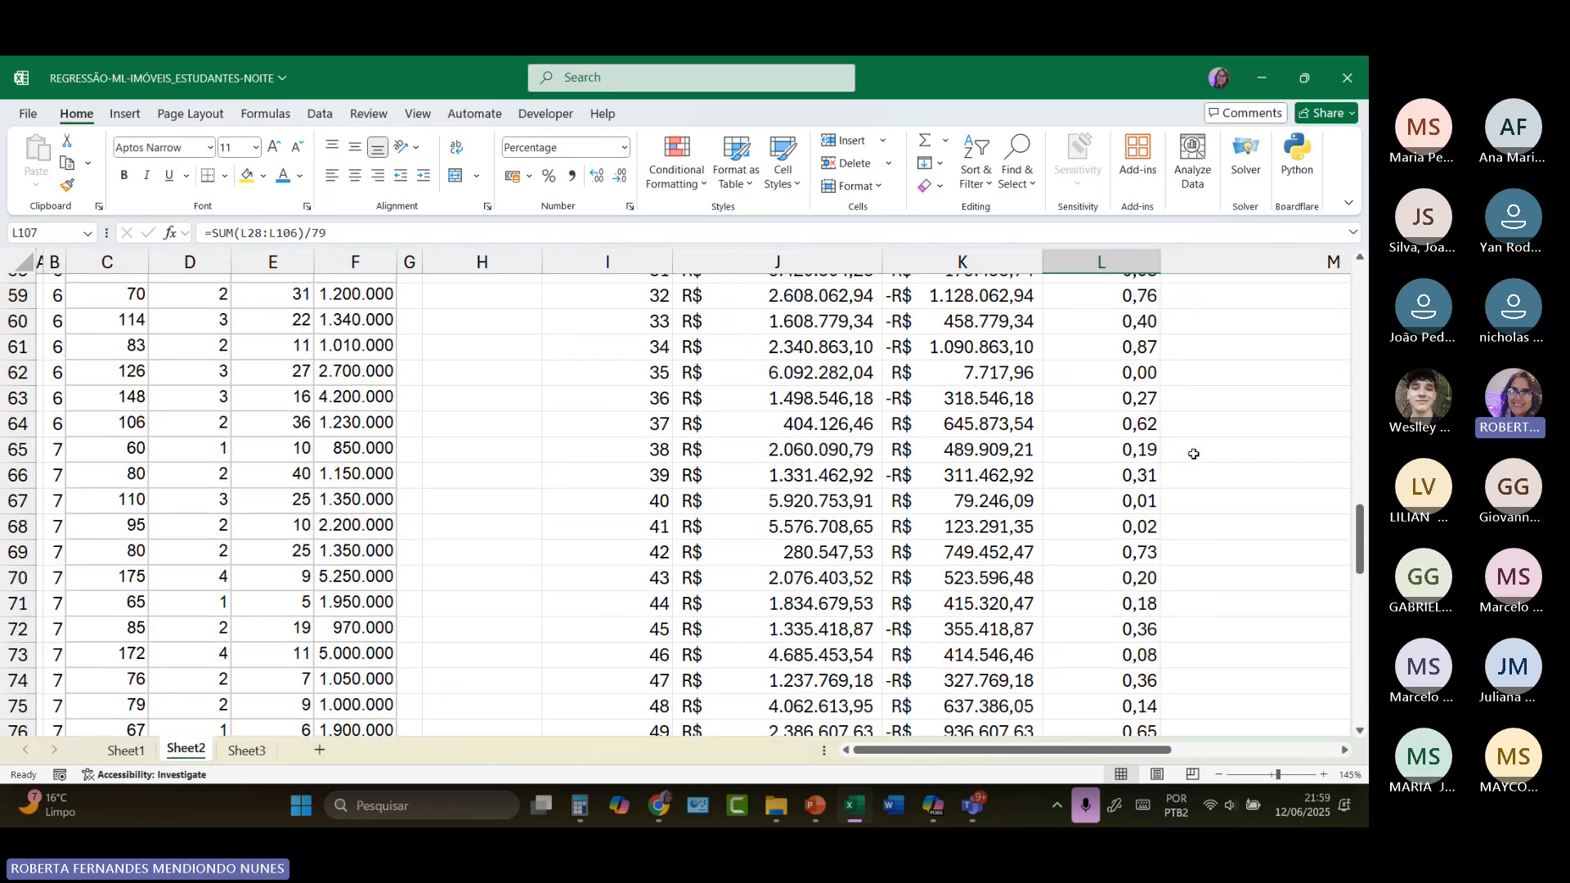
pyautogui.scroll(-10, 1193, 452)
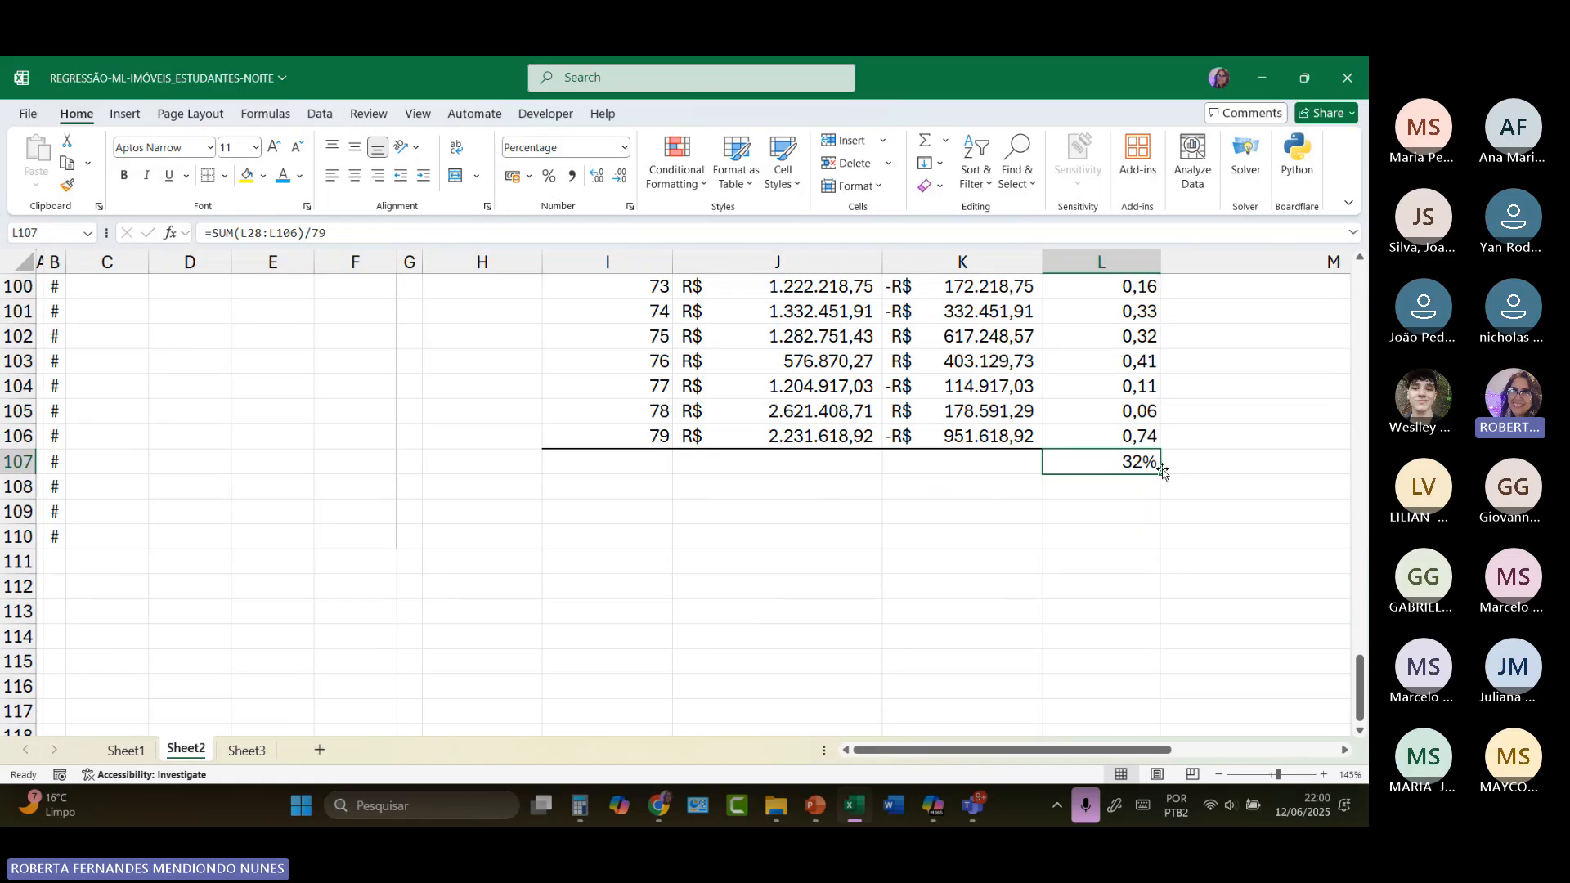
pyautogui.scroll(19, 1207, 358)
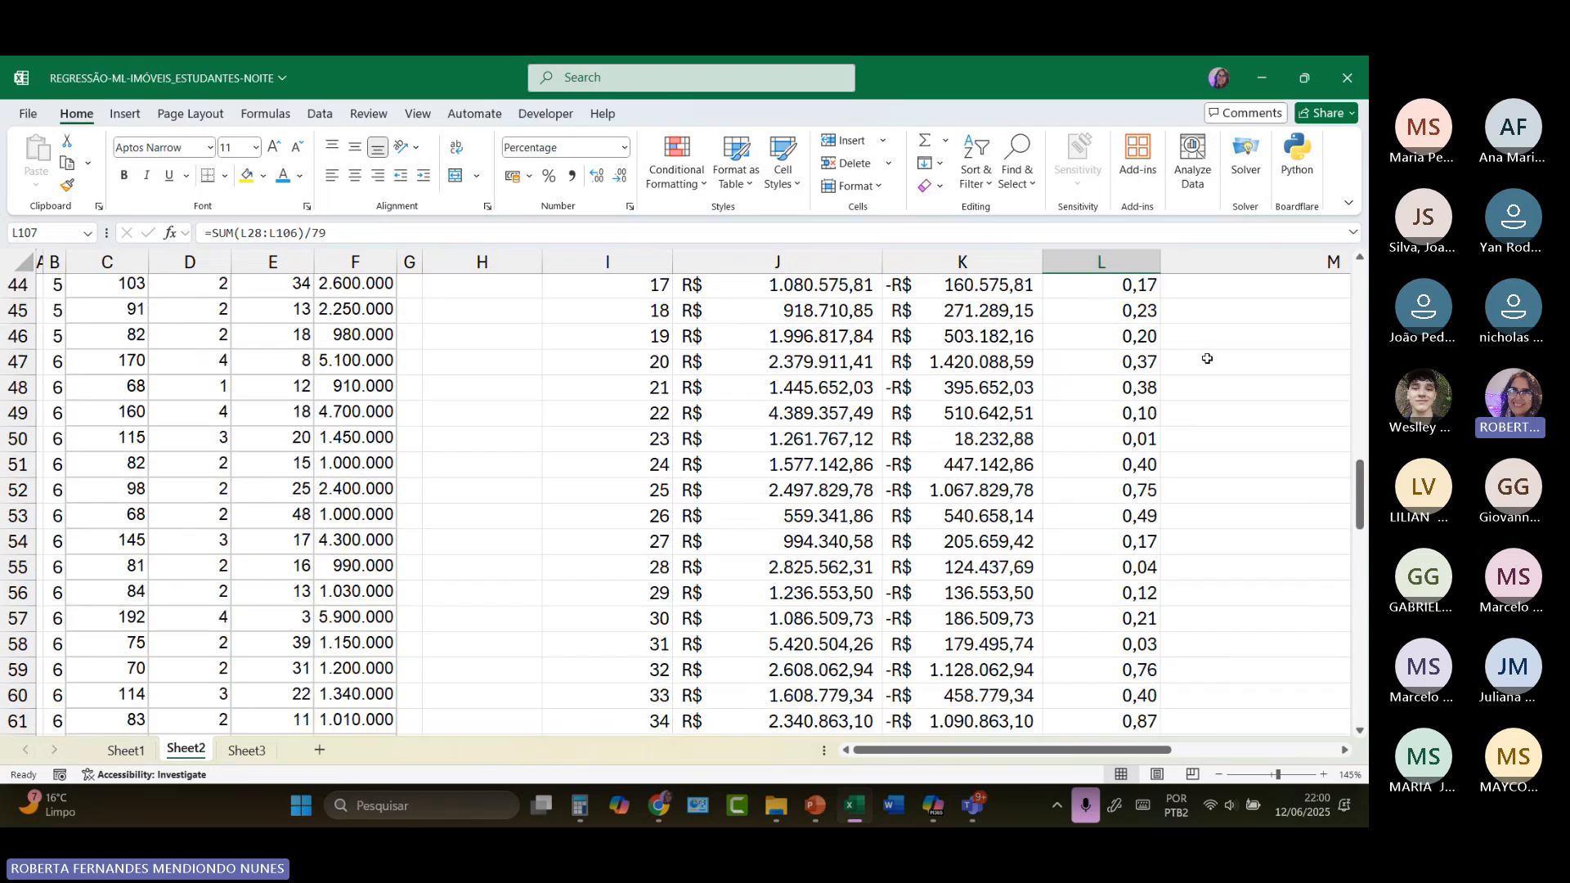
pyautogui.scroll(11, 1207, 358)
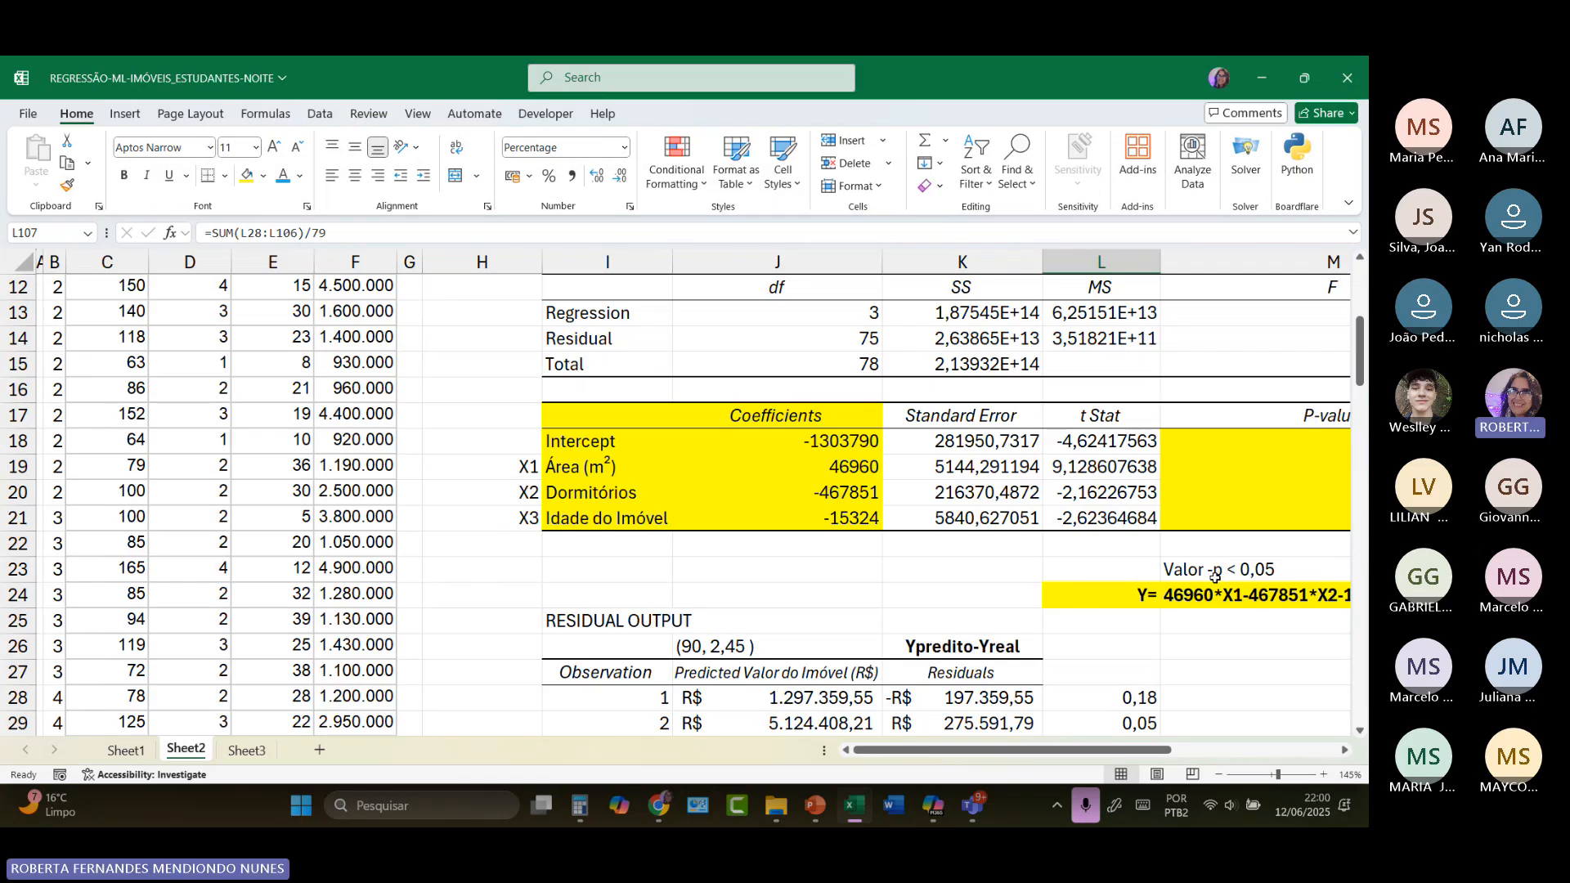
pyautogui.scroll(-19, 1217, 597)
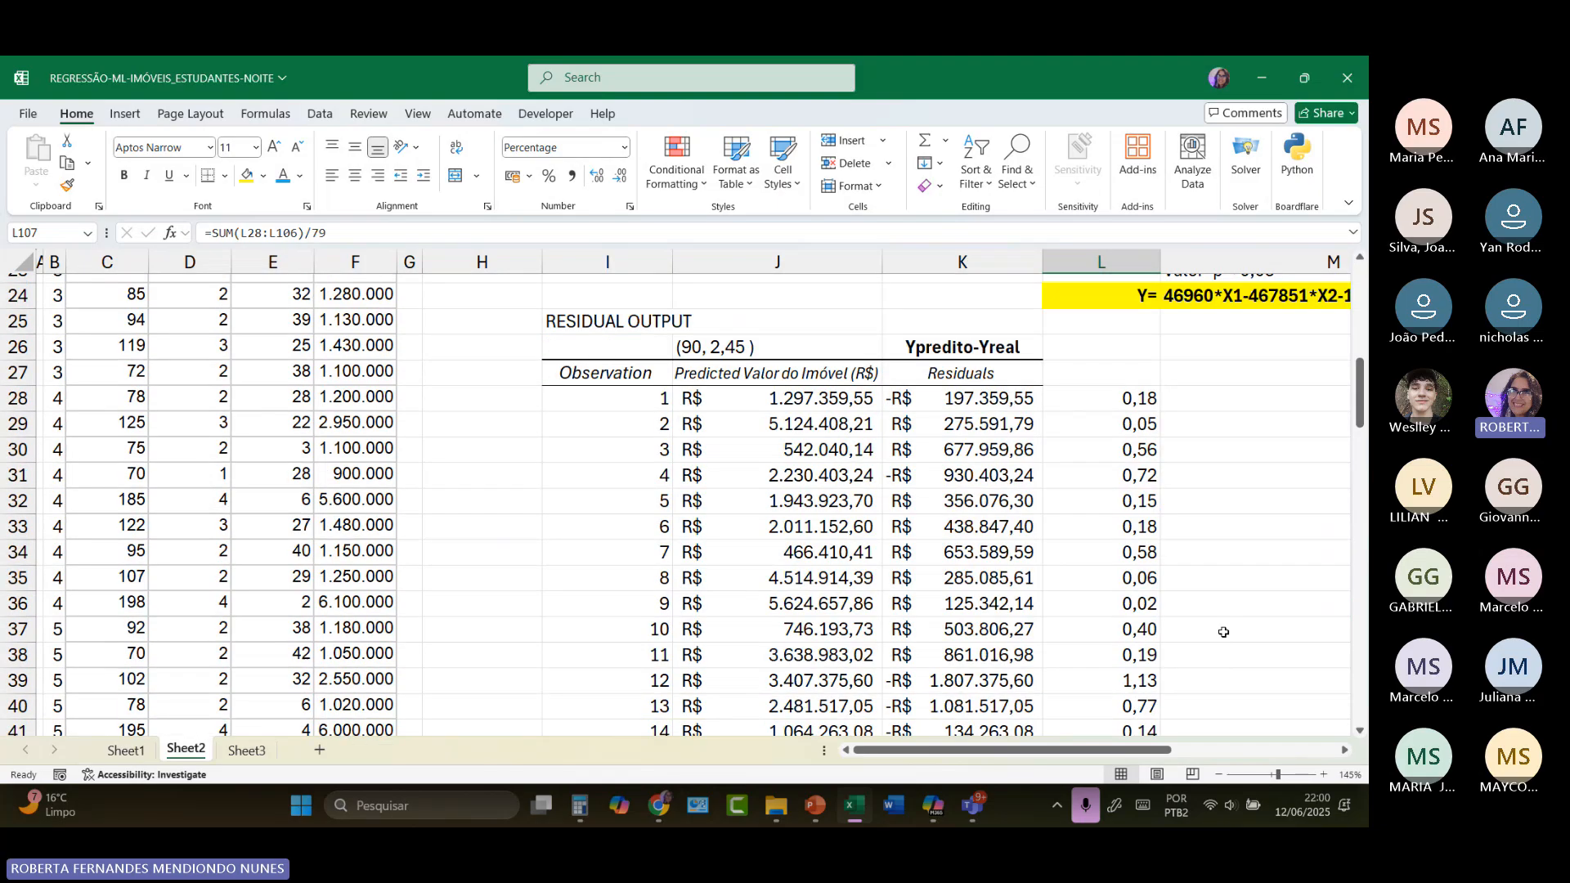
pyautogui.scroll(-10, 1220, 624)
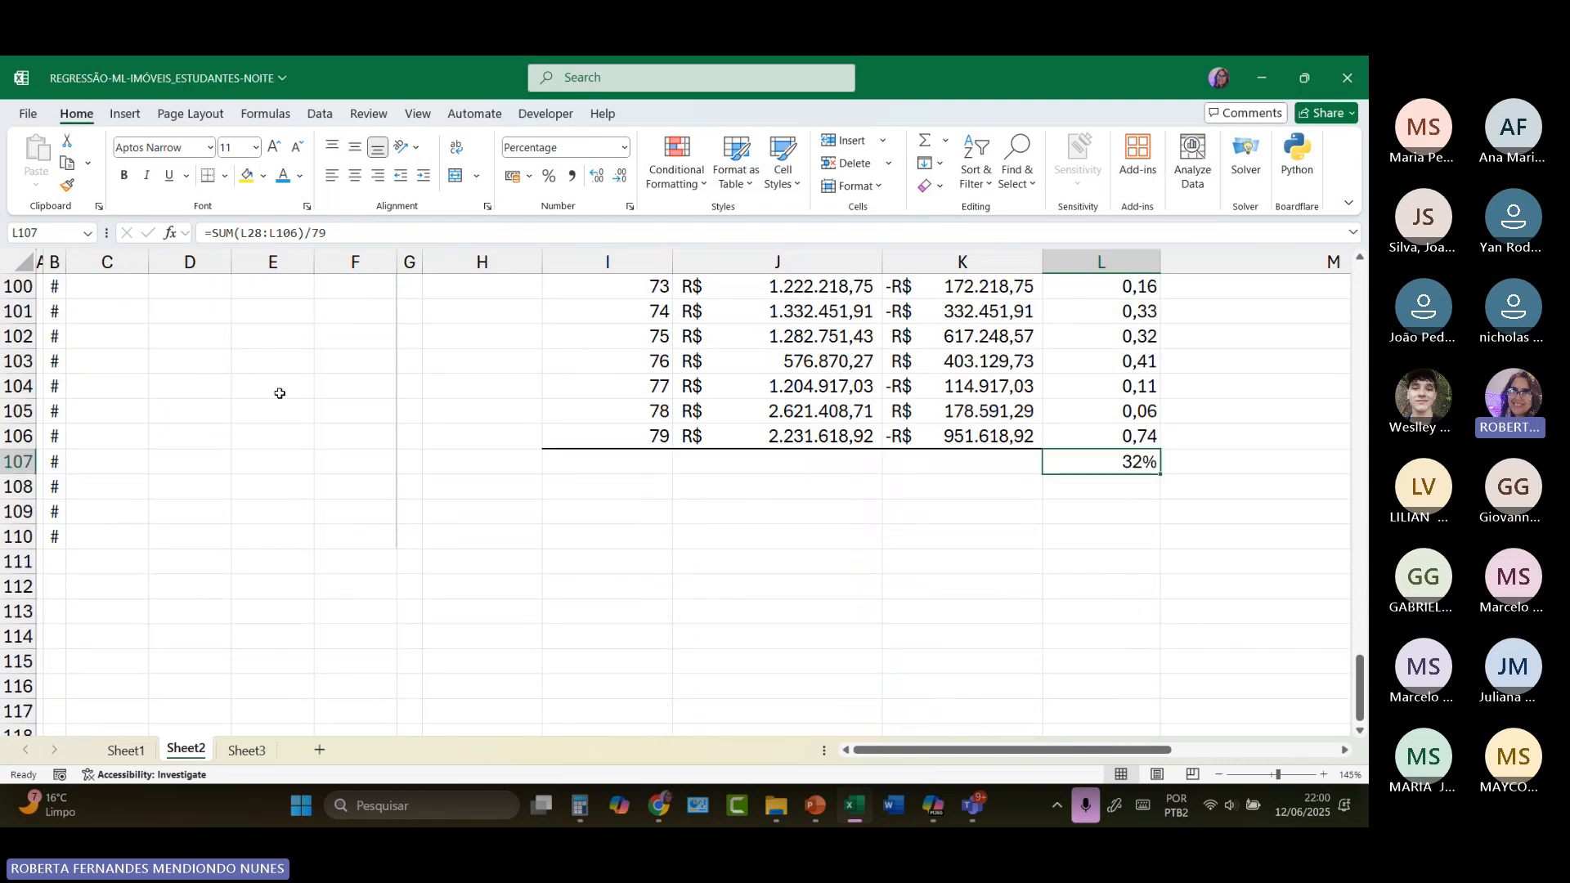
pyautogui.scroll(5, 256, 458)
pyautogui.scroll(9, 245, 459)
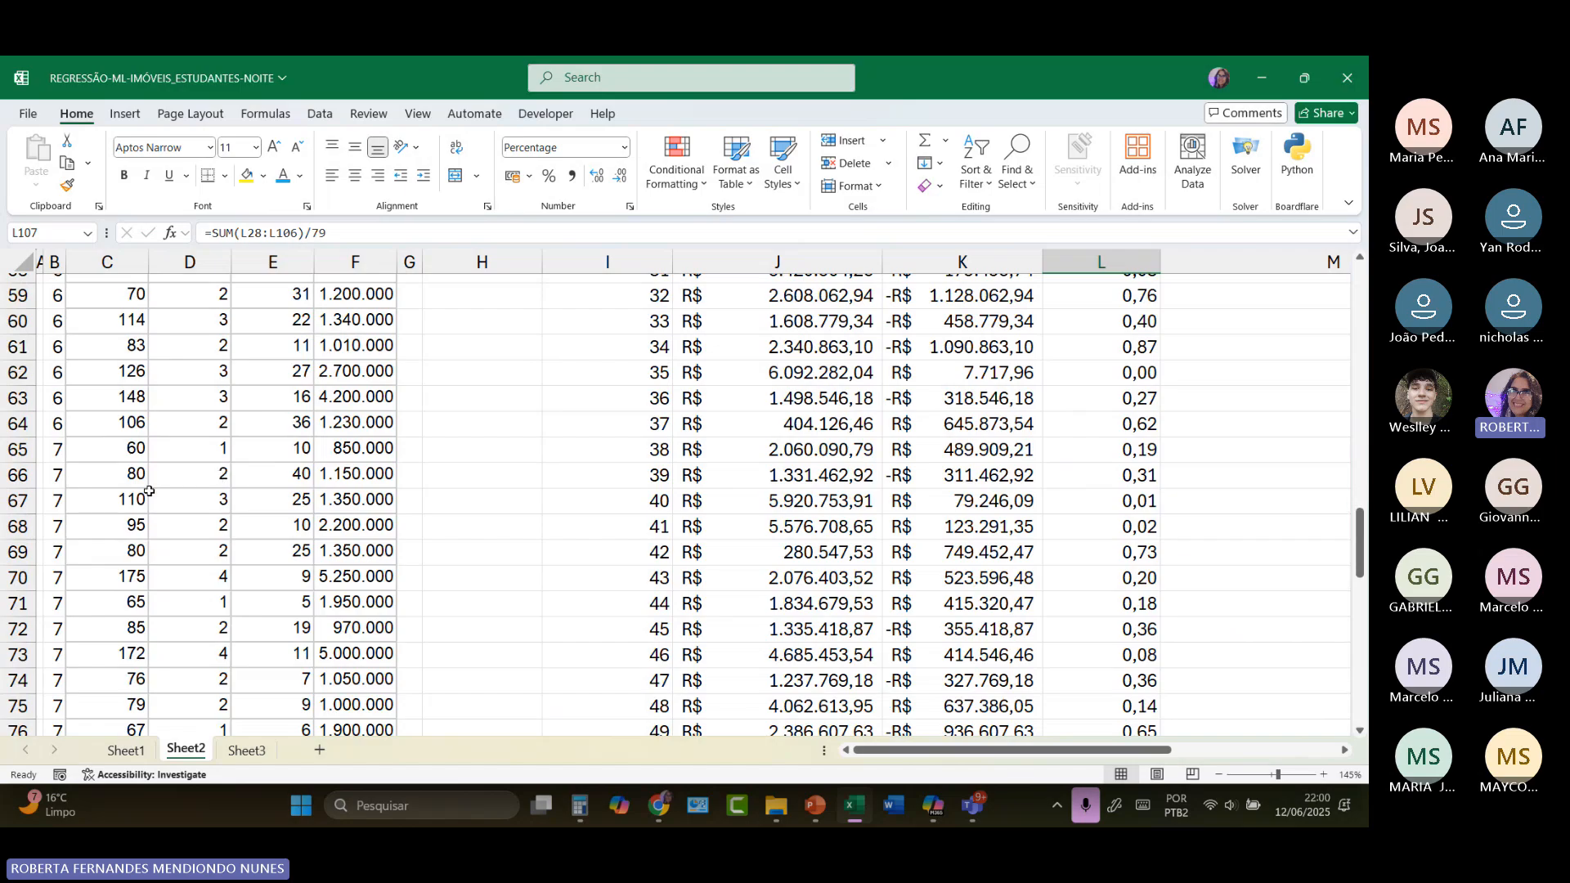
pyautogui.scroll(5, 238, 458)
pyautogui.scroll(15, 203, 464)
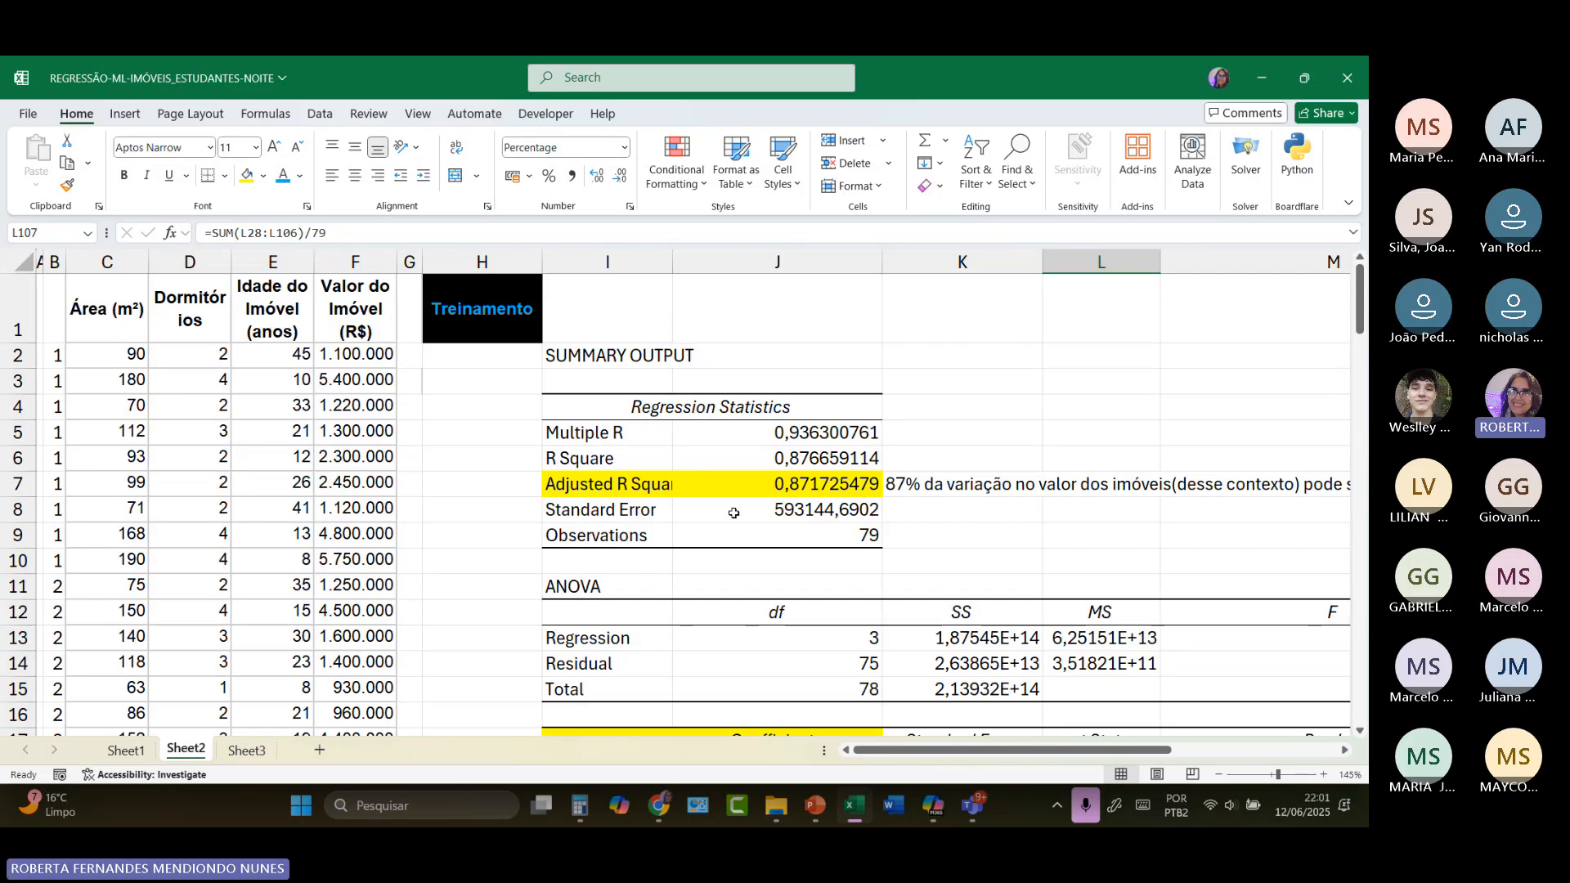
pyautogui.scroll(-10, 734, 512)
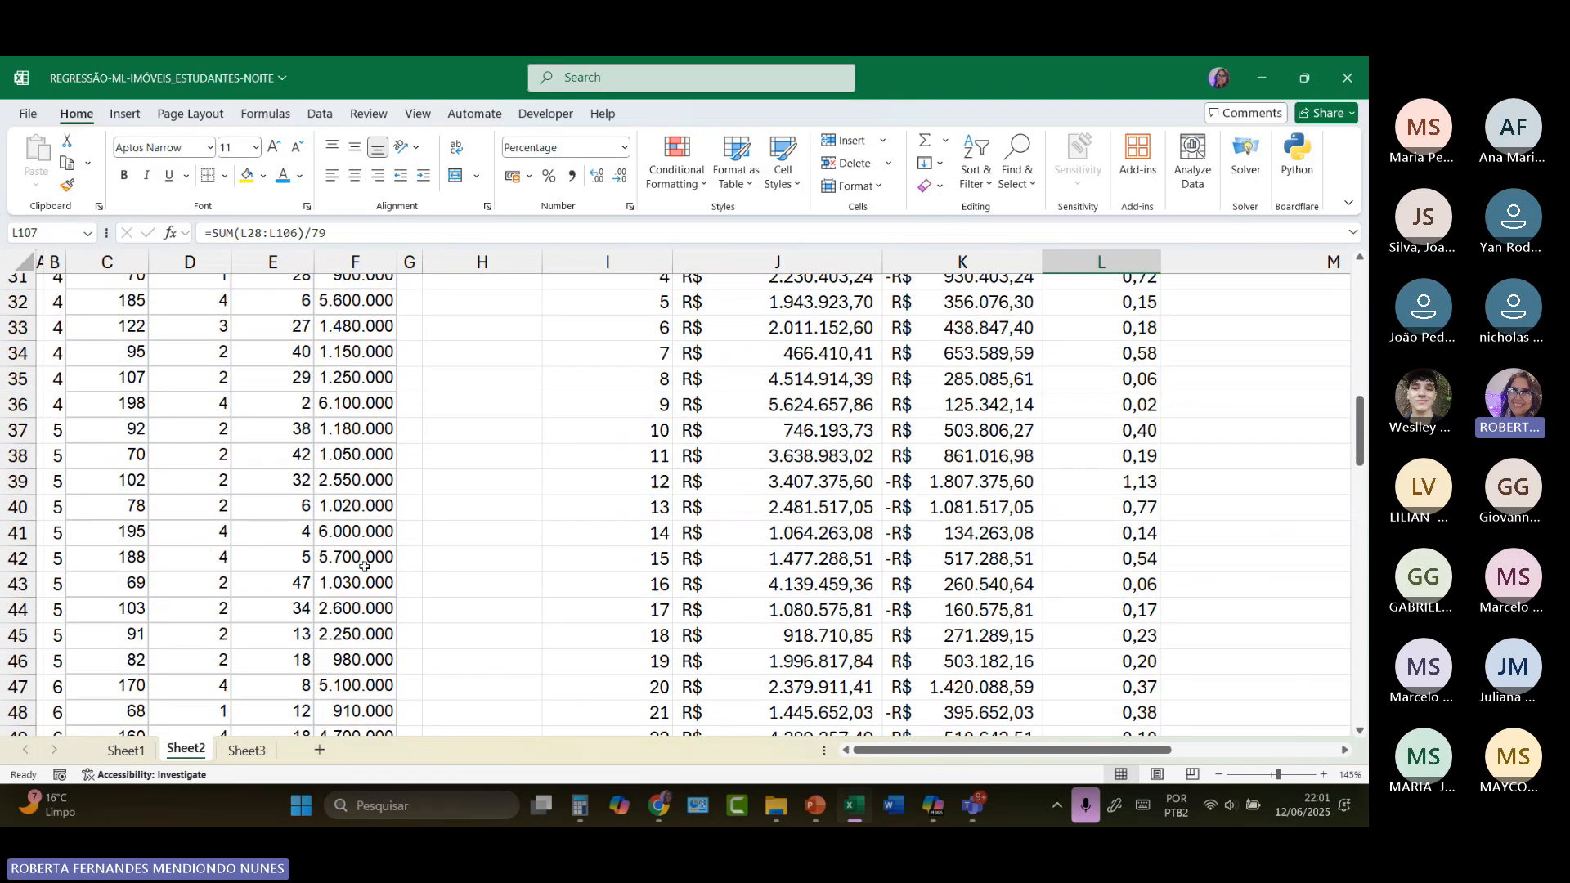
# Step: Label the relative error column in L27 as "Erro em relação ao valor real dos imoveis"
pyautogui.scroll(-3, 760, 581)
pyautogui.scroll(-3, 760, 582)
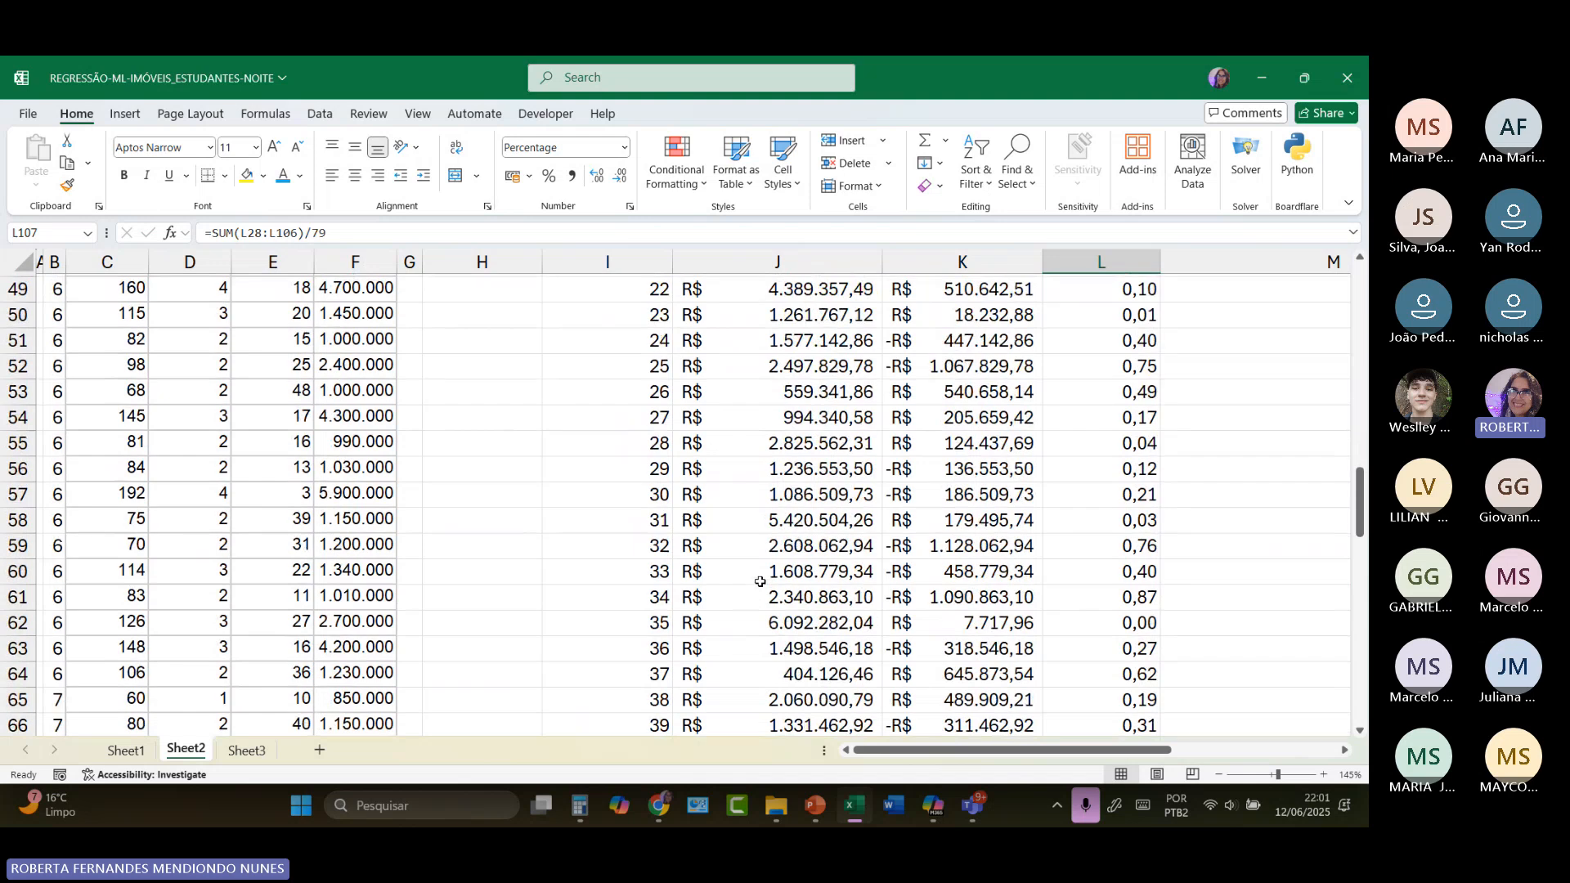
pyautogui.scroll(-12, 759, 581)
pyautogui.scroll(-3, 774, 586)
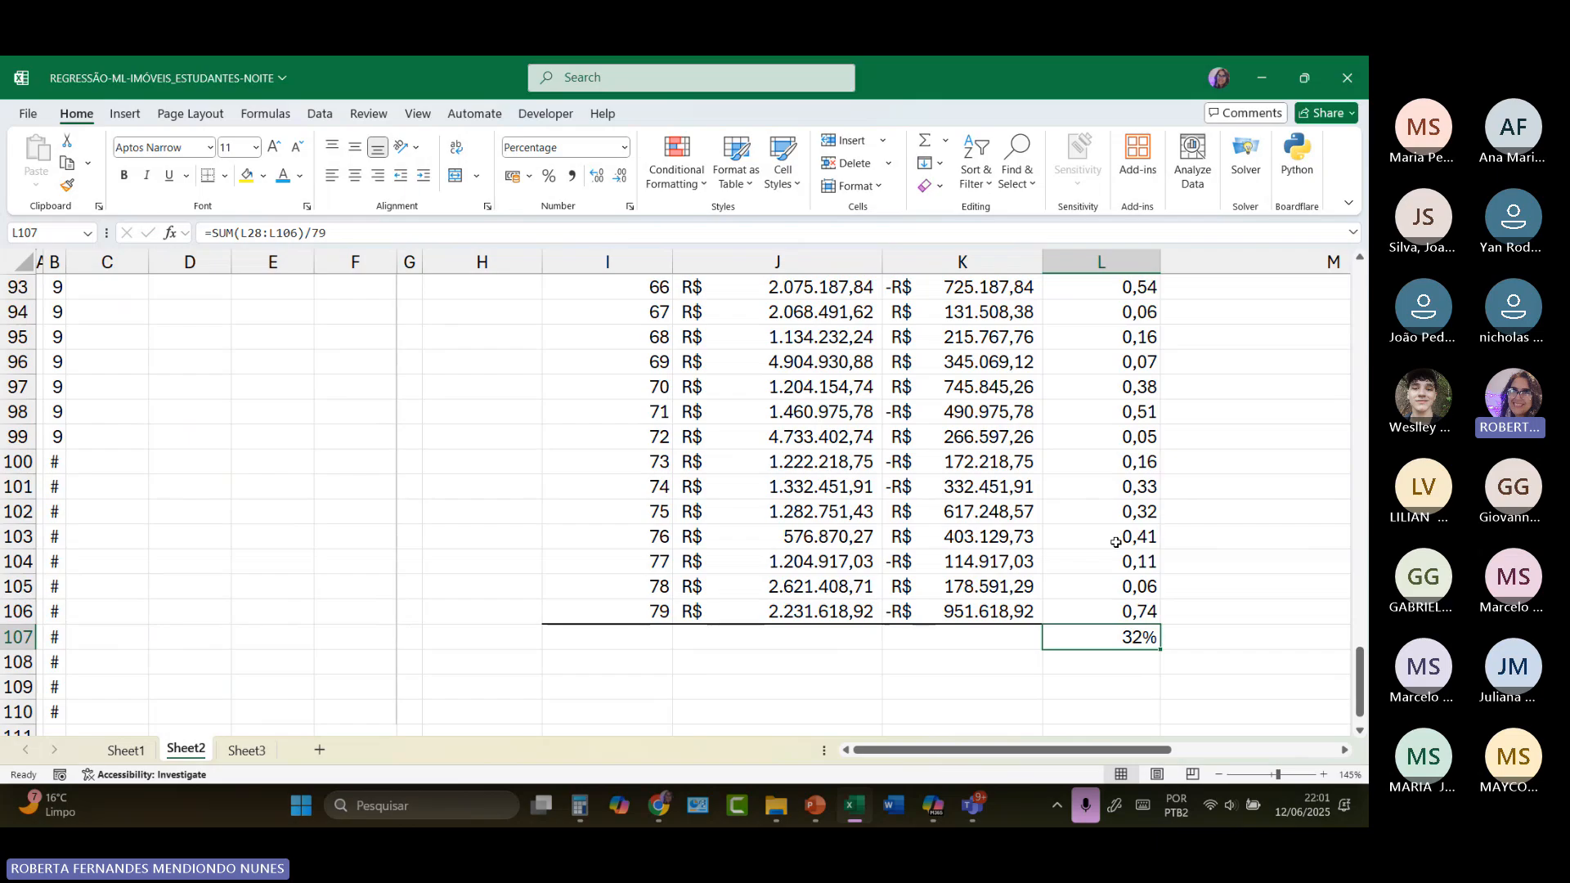
pyautogui.scroll(20, 1124, 484)
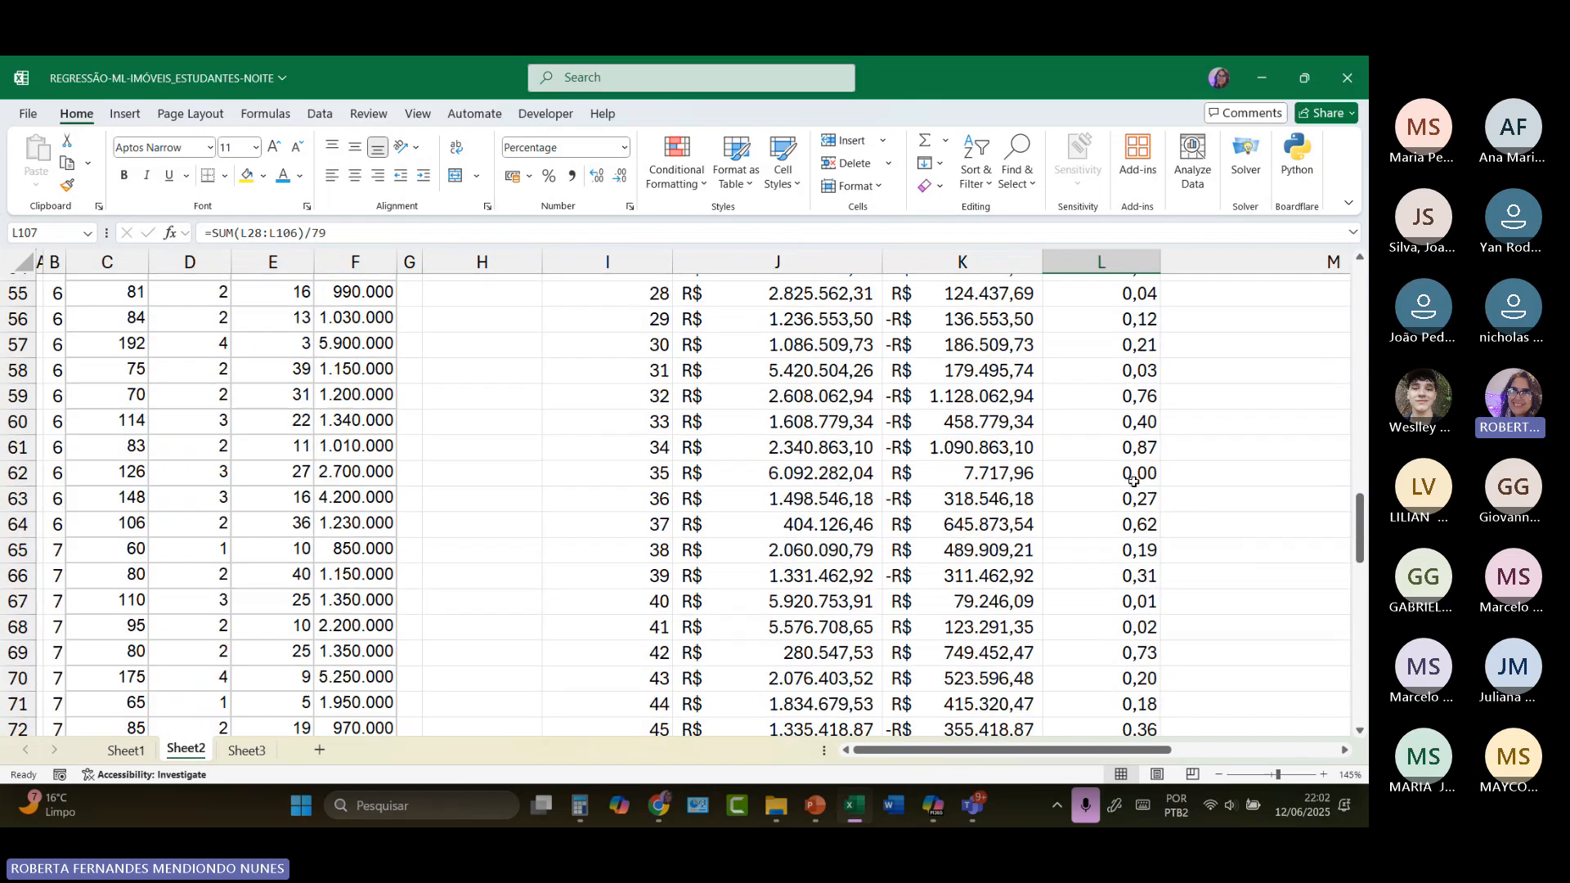
pyautogui.scroll(8, 1133, 481)
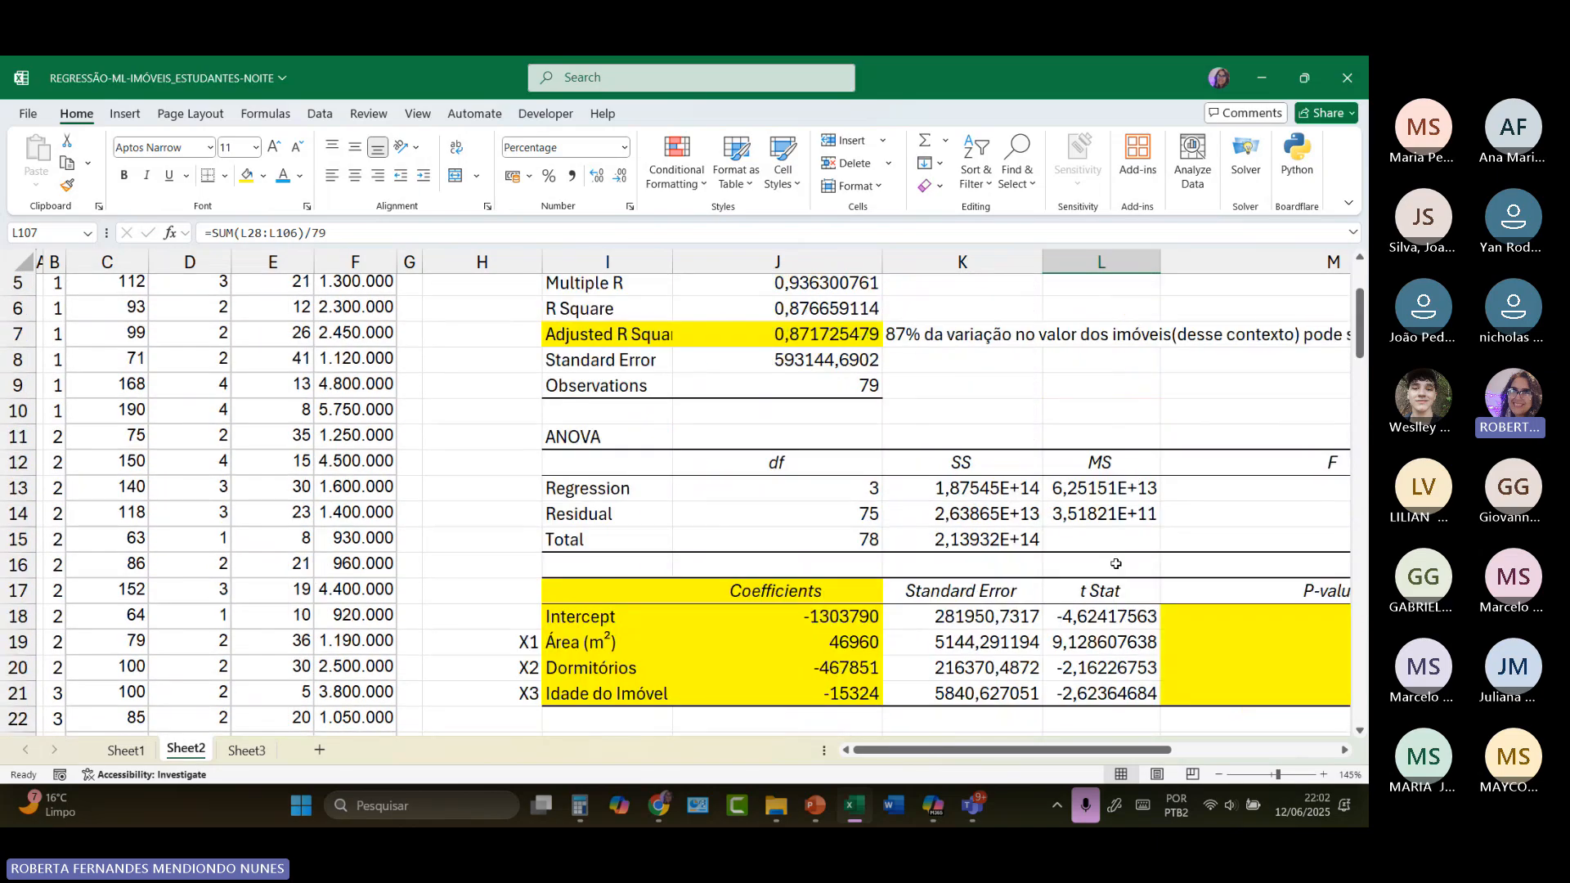
pyautogui.scroll(-4, 1085, 551)
pyautogui.click(1083, 549)
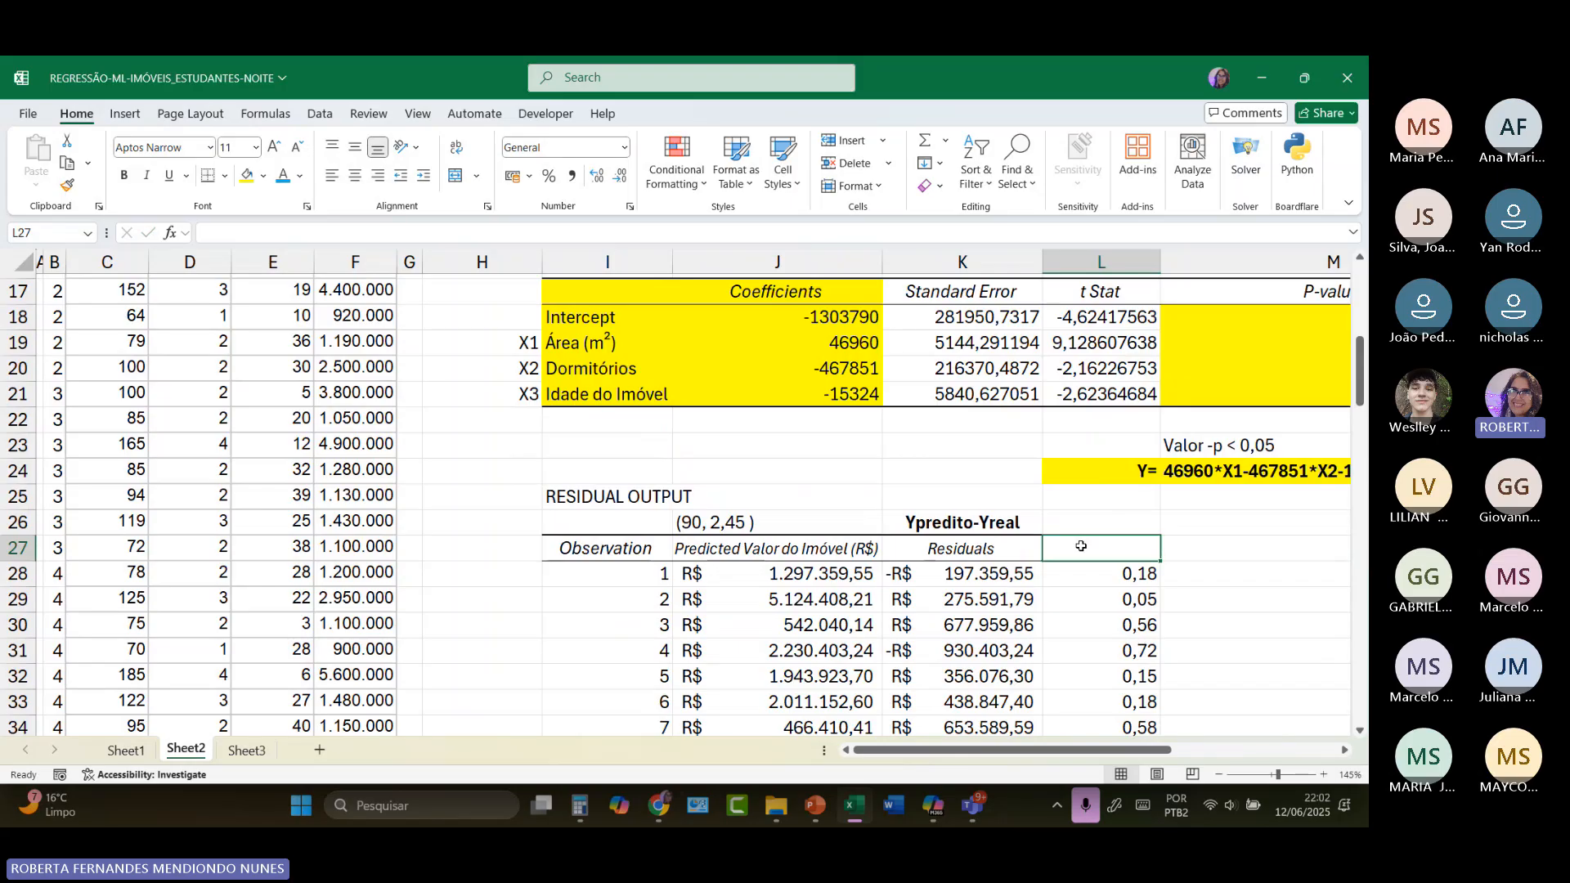
pyautogui.write('Erro')
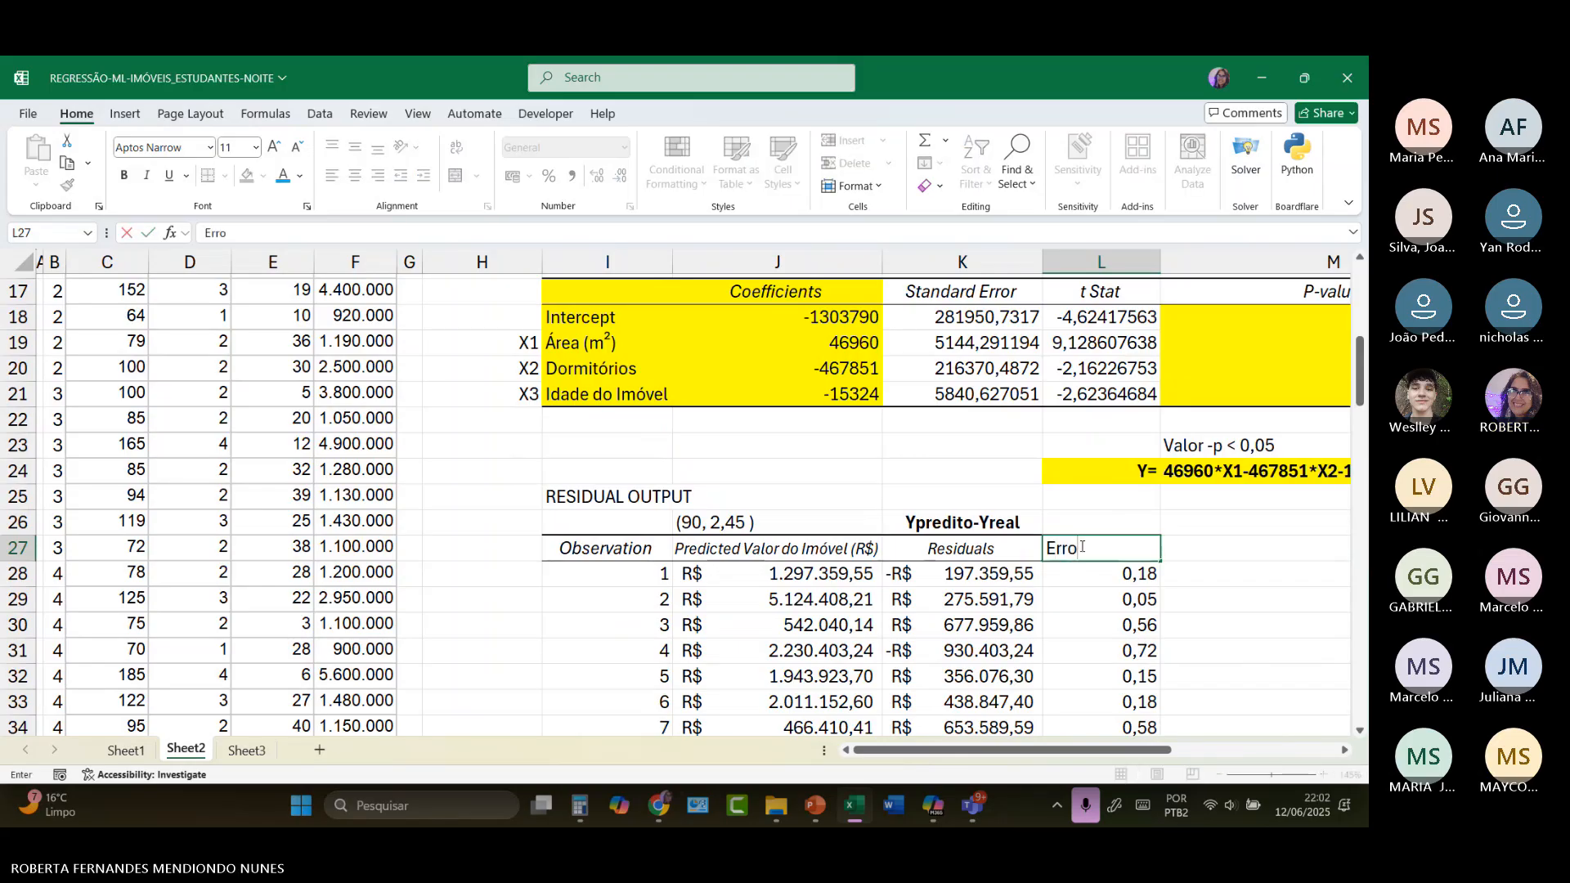
pyautogui.write(' em relaç')
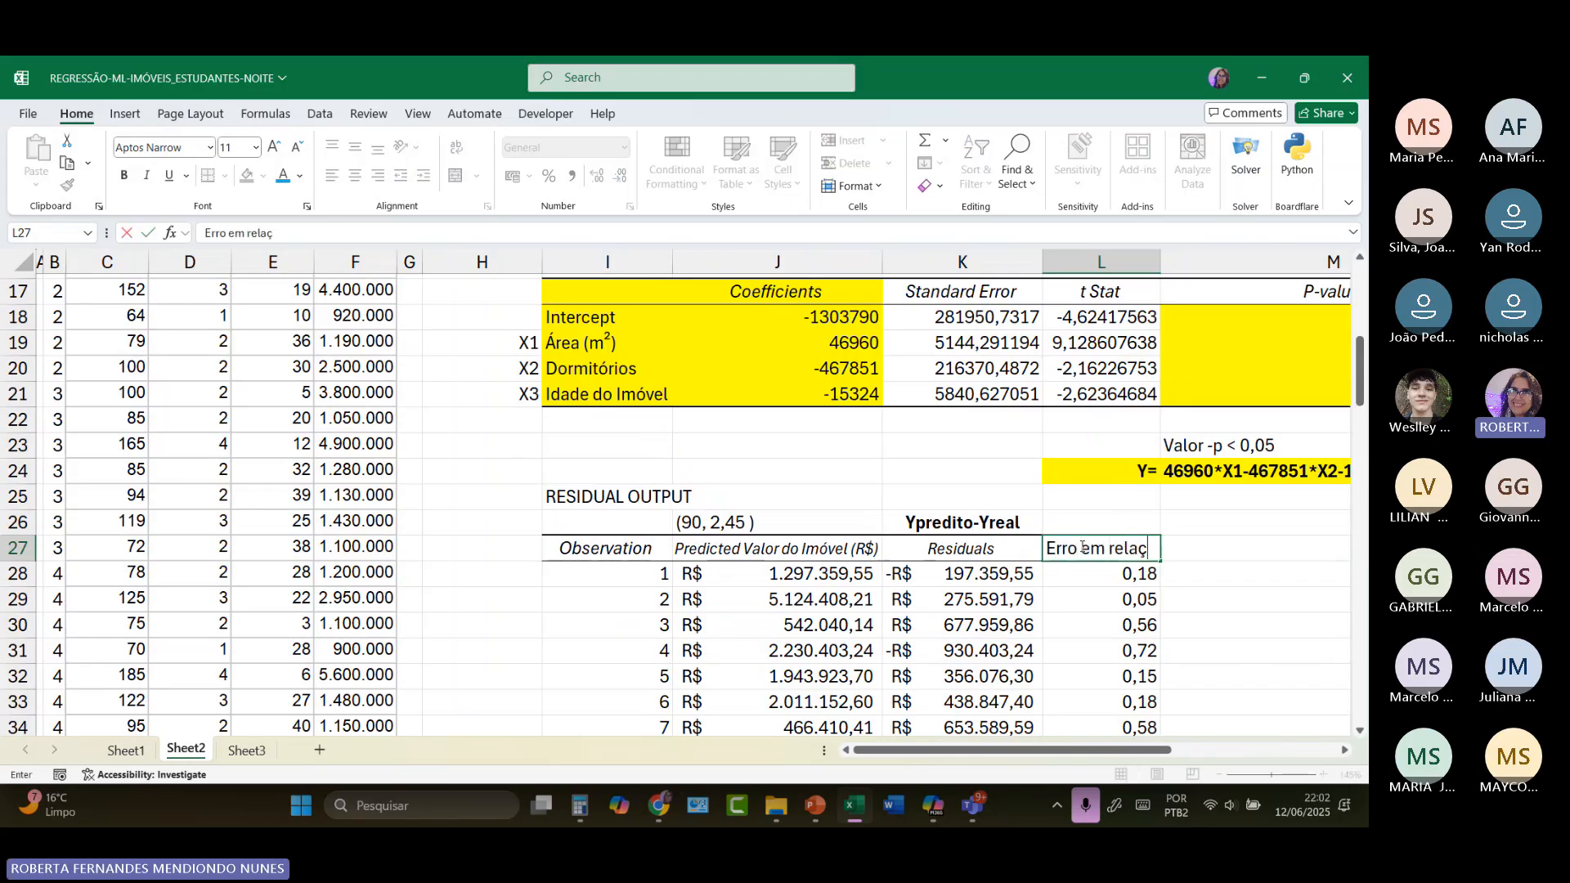
pyautogui.write('ão ao valor real')
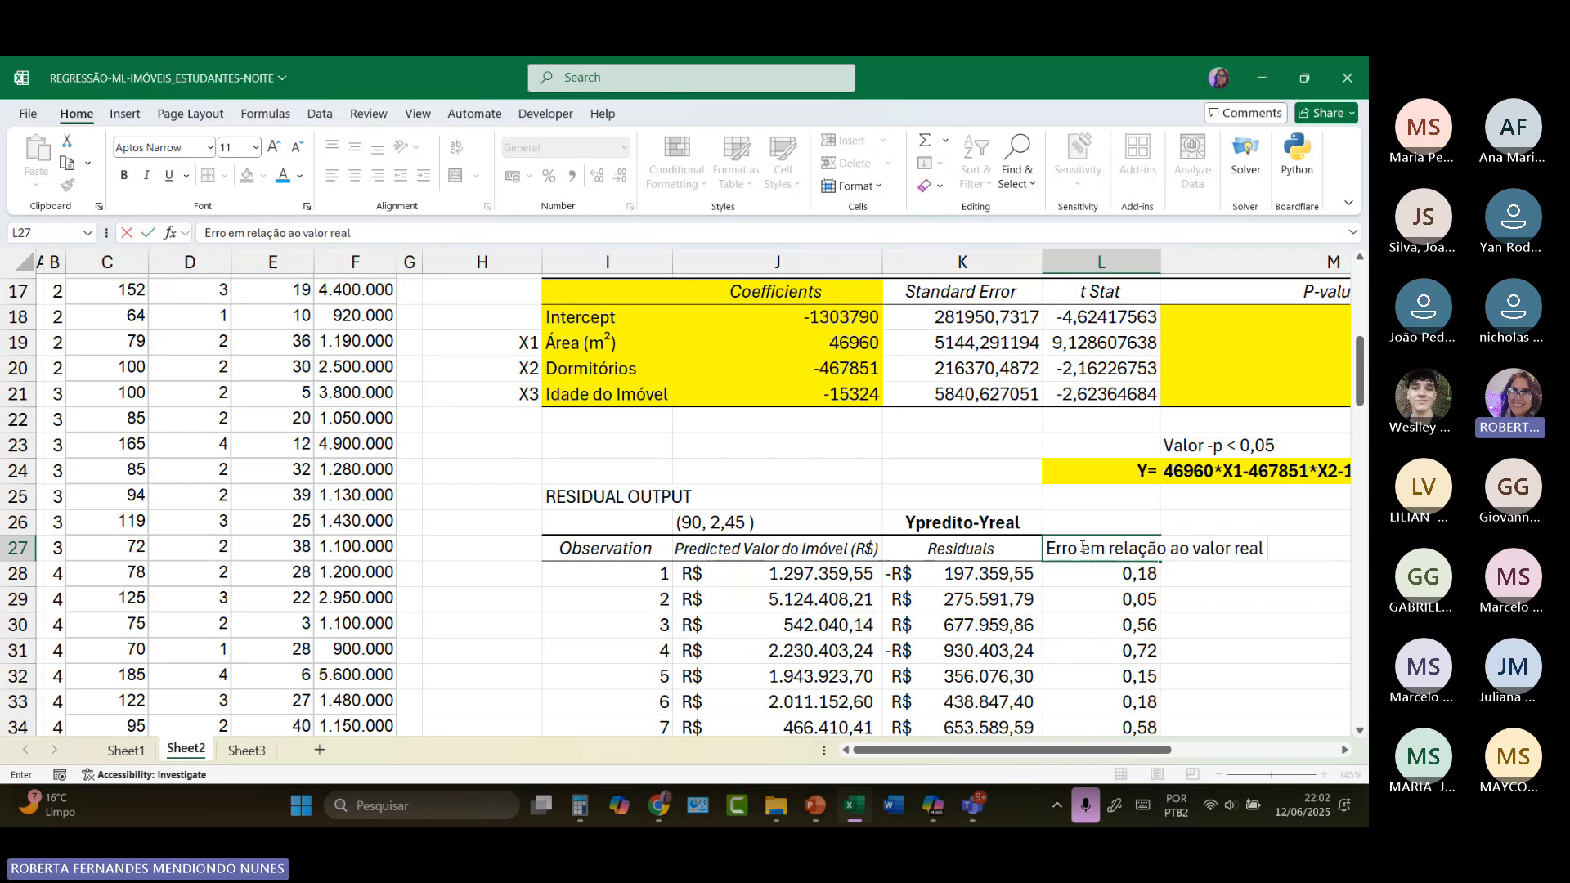
pyautogui.write(' dos imoveis')
pyautogui.press('Return')
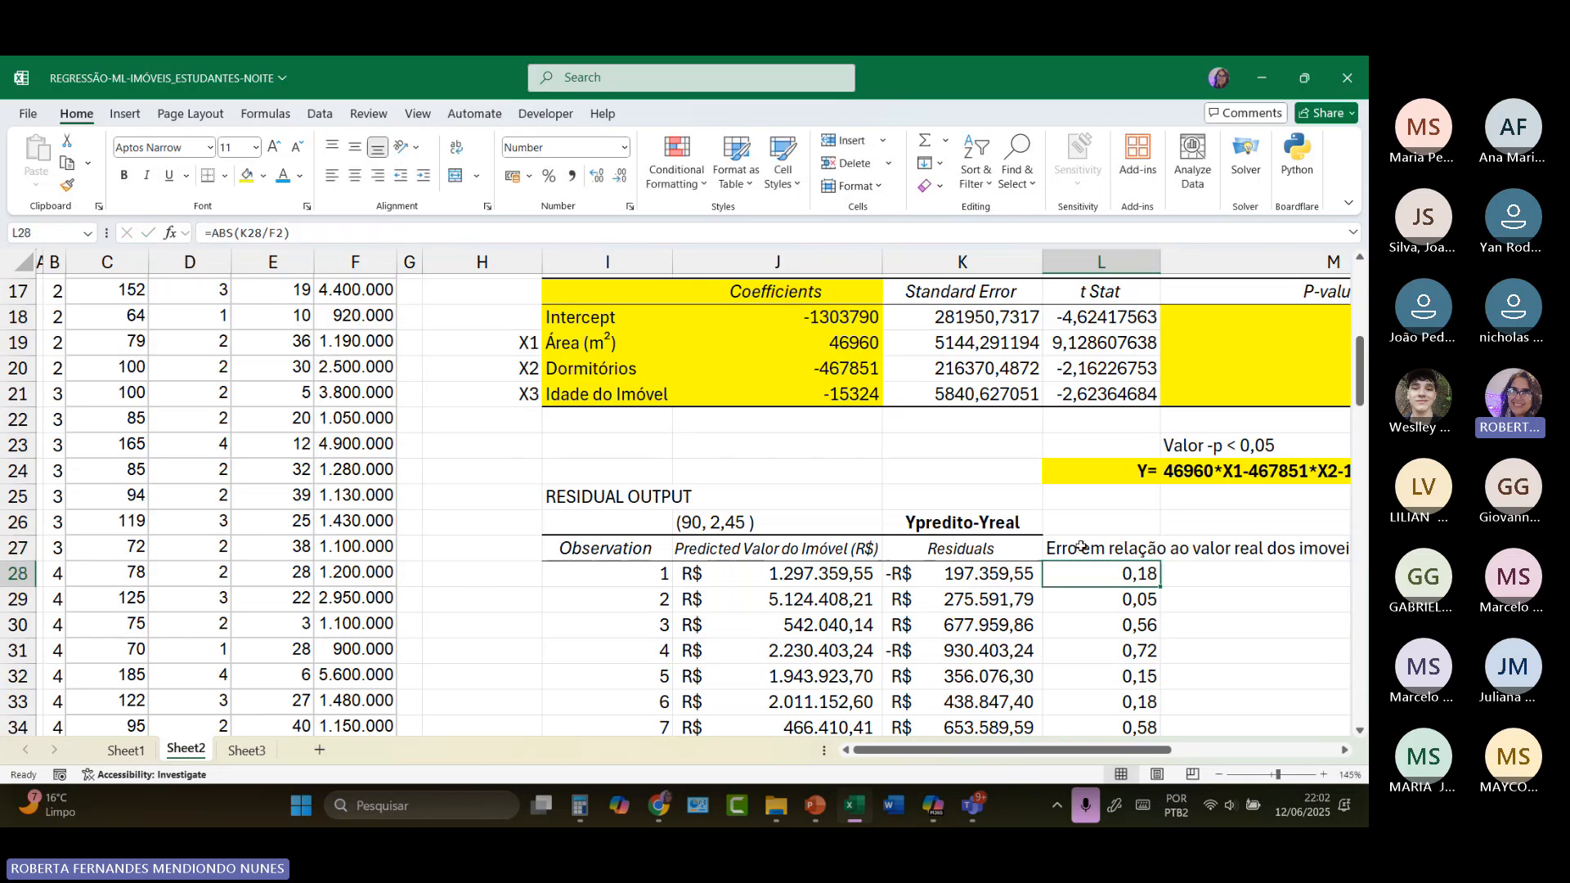
pyautogui.click(1081, 547)
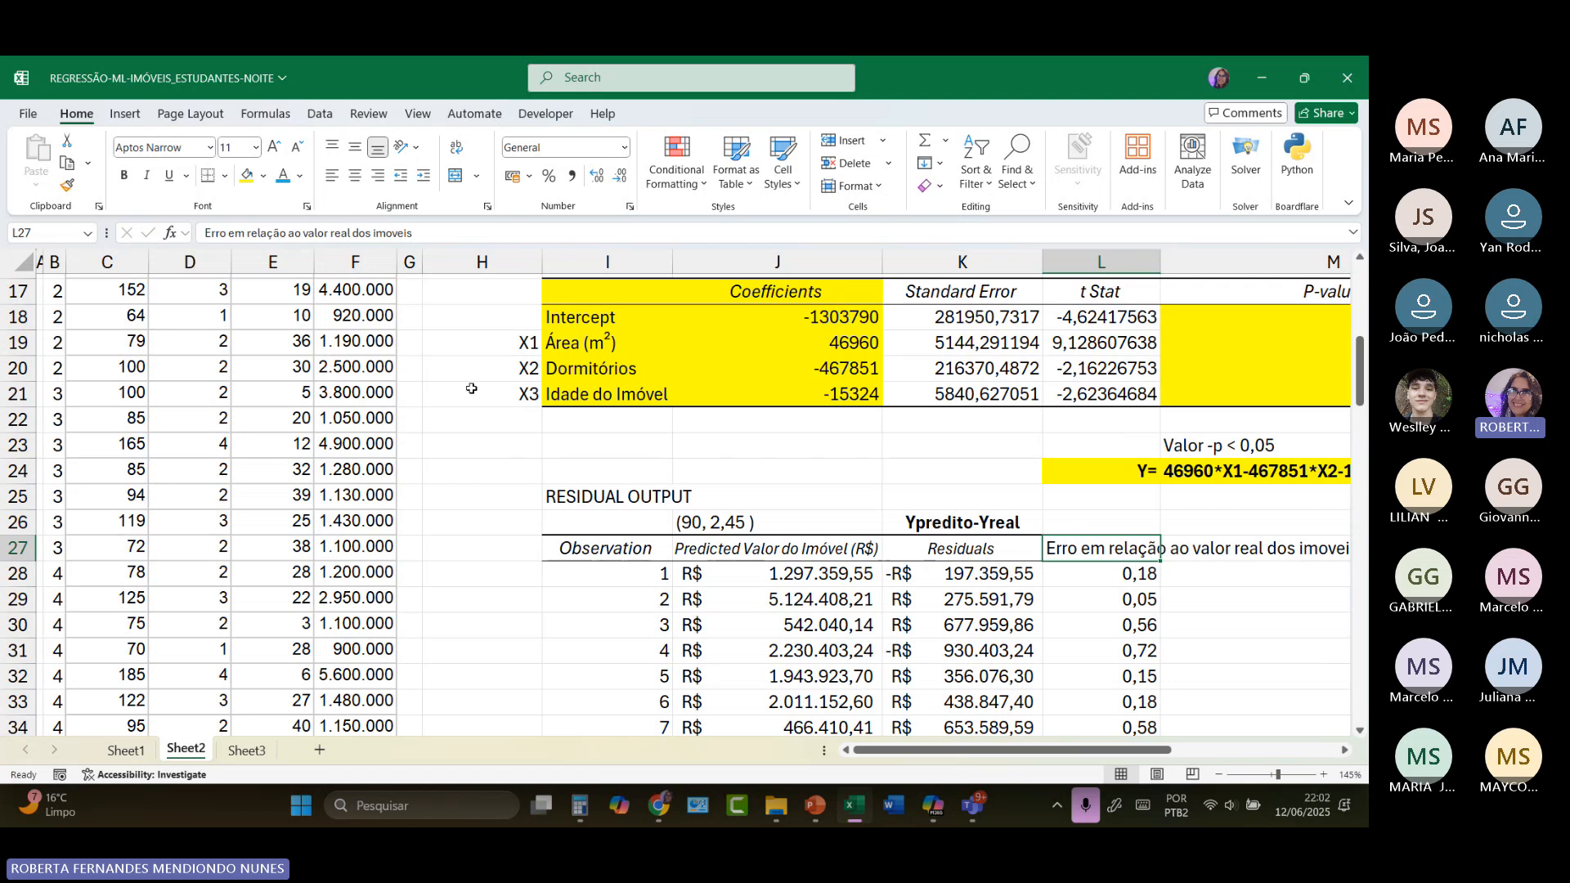
# Step: Review the training data and the relative errors in column L, ending at the average error formula in L107
pyautogui.scroll(5, 351, 386)
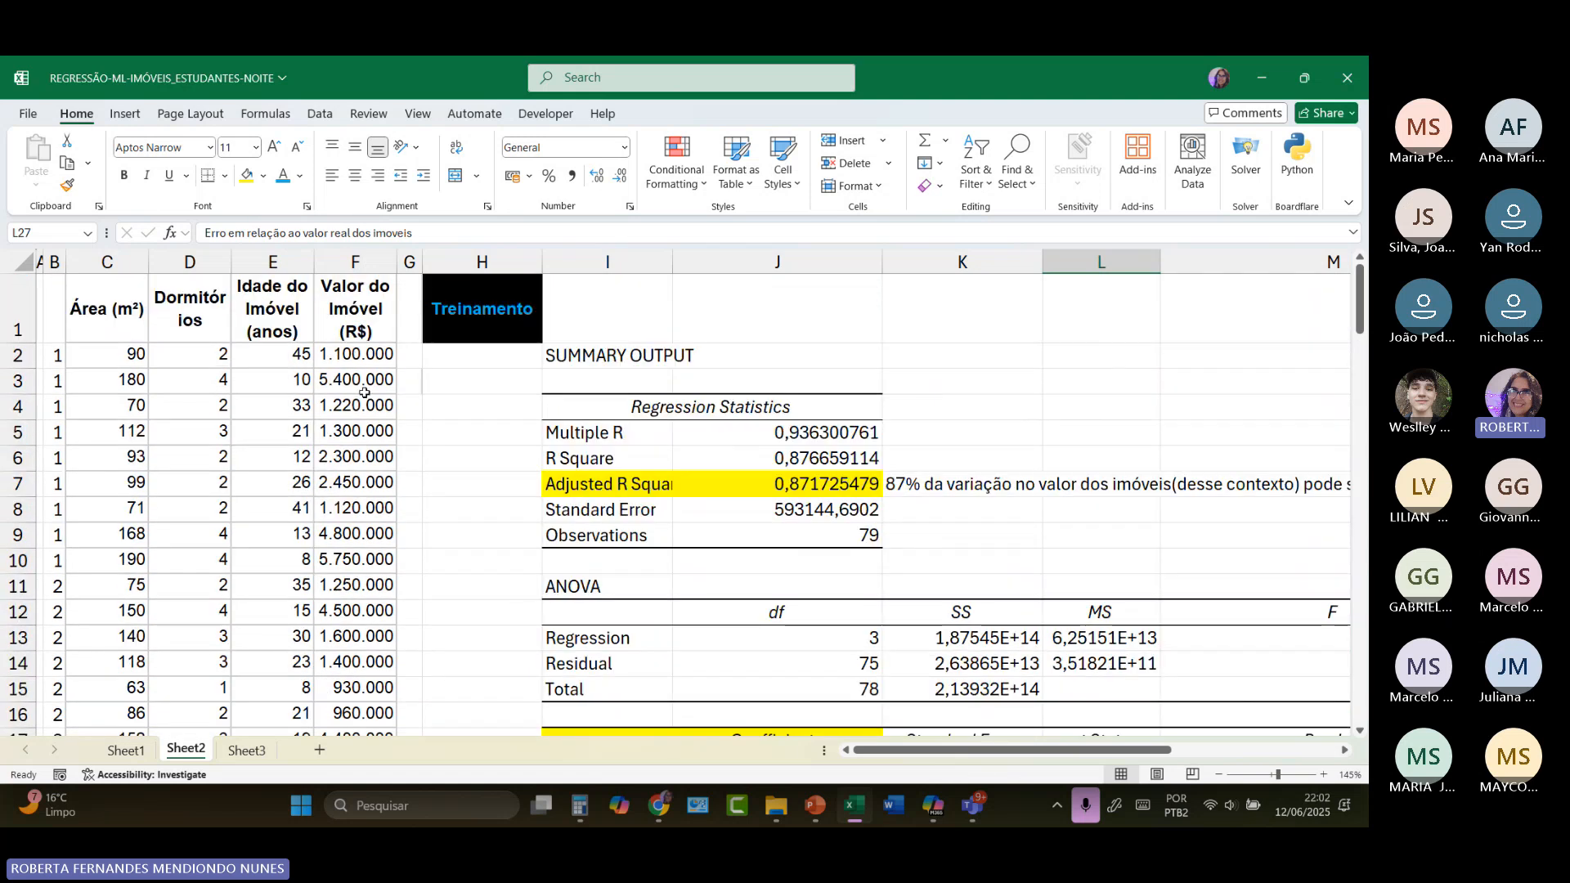
pyautogui.scroll(-9, 875, 491)
pyautogui.scroll(-16, 876, 504)
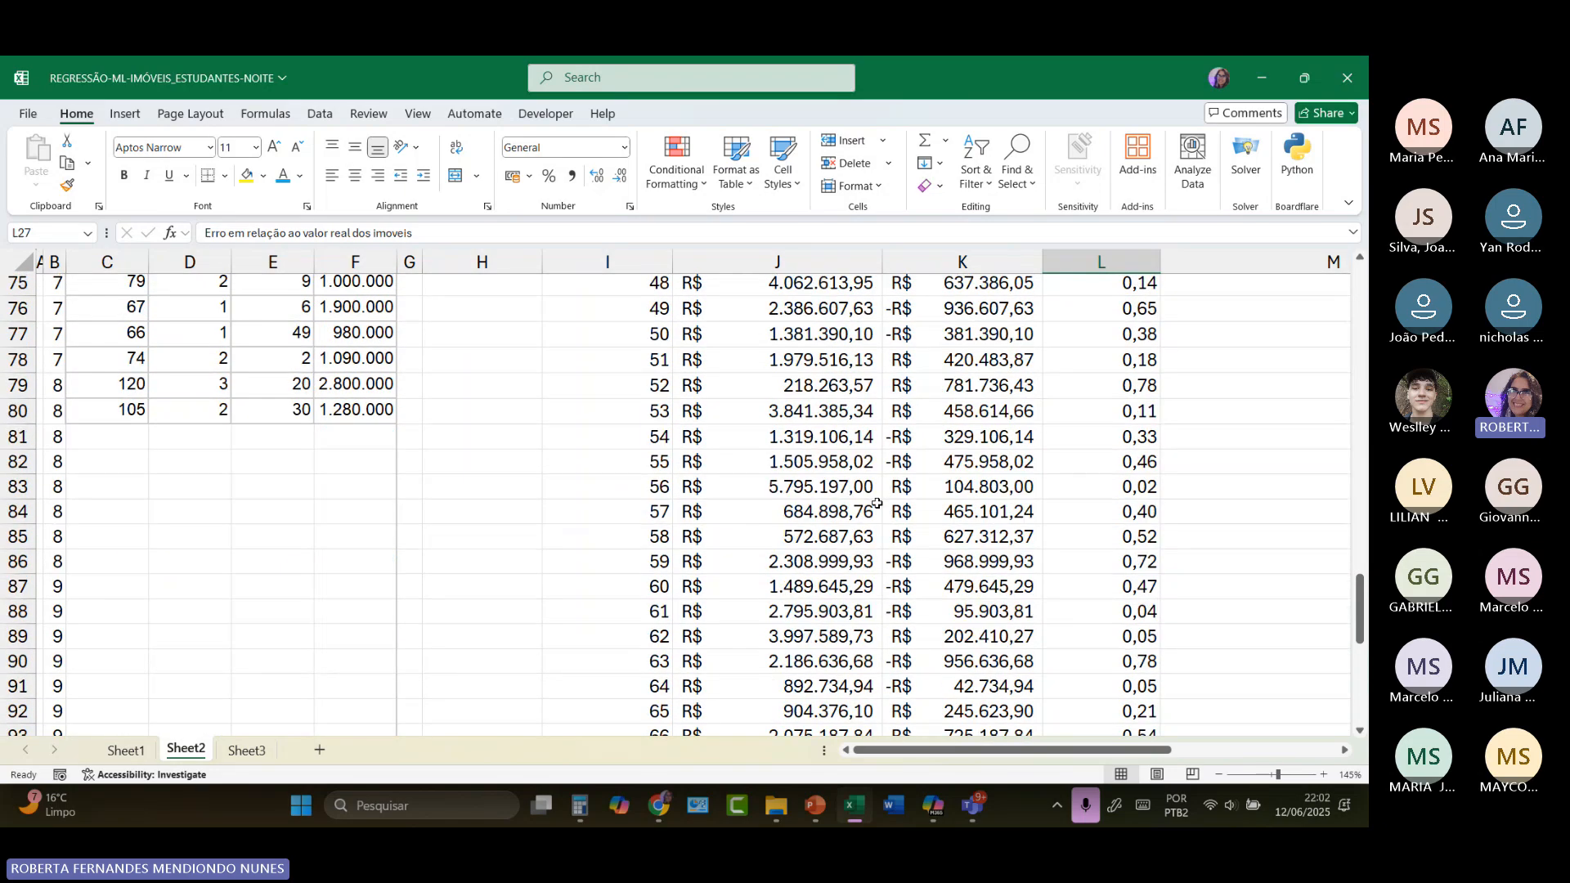
pyautogui.scroll(-2, 875, 504)
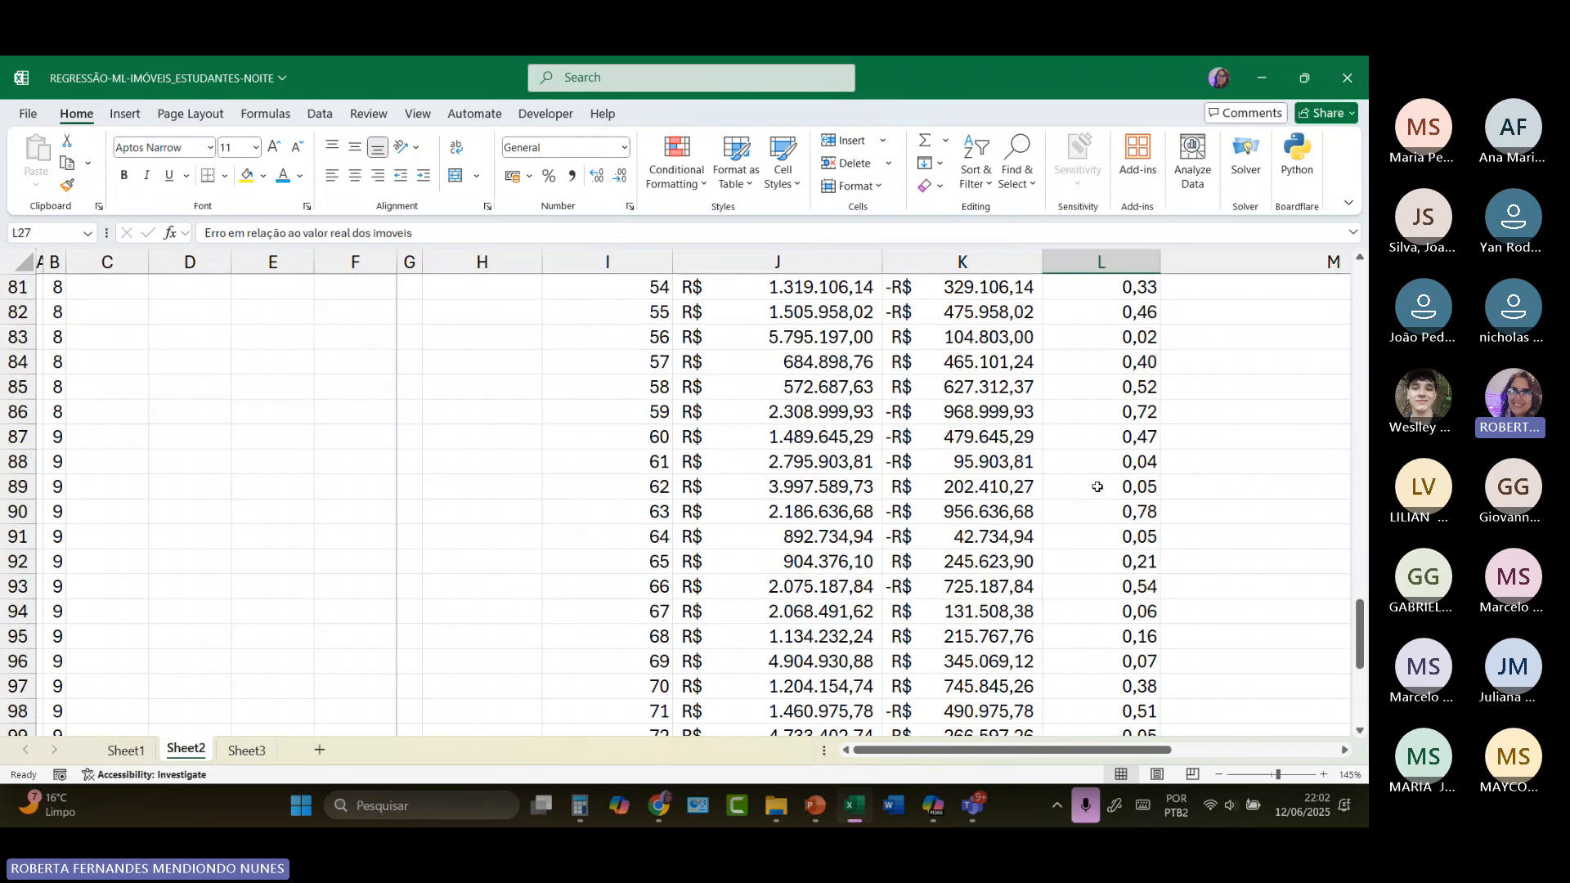
pyautogui.scroll(-4, 1100, 511)
pyautogui.scroll(-3, 1100, 512)
pyautogui.scroll(3, 1099, 512)
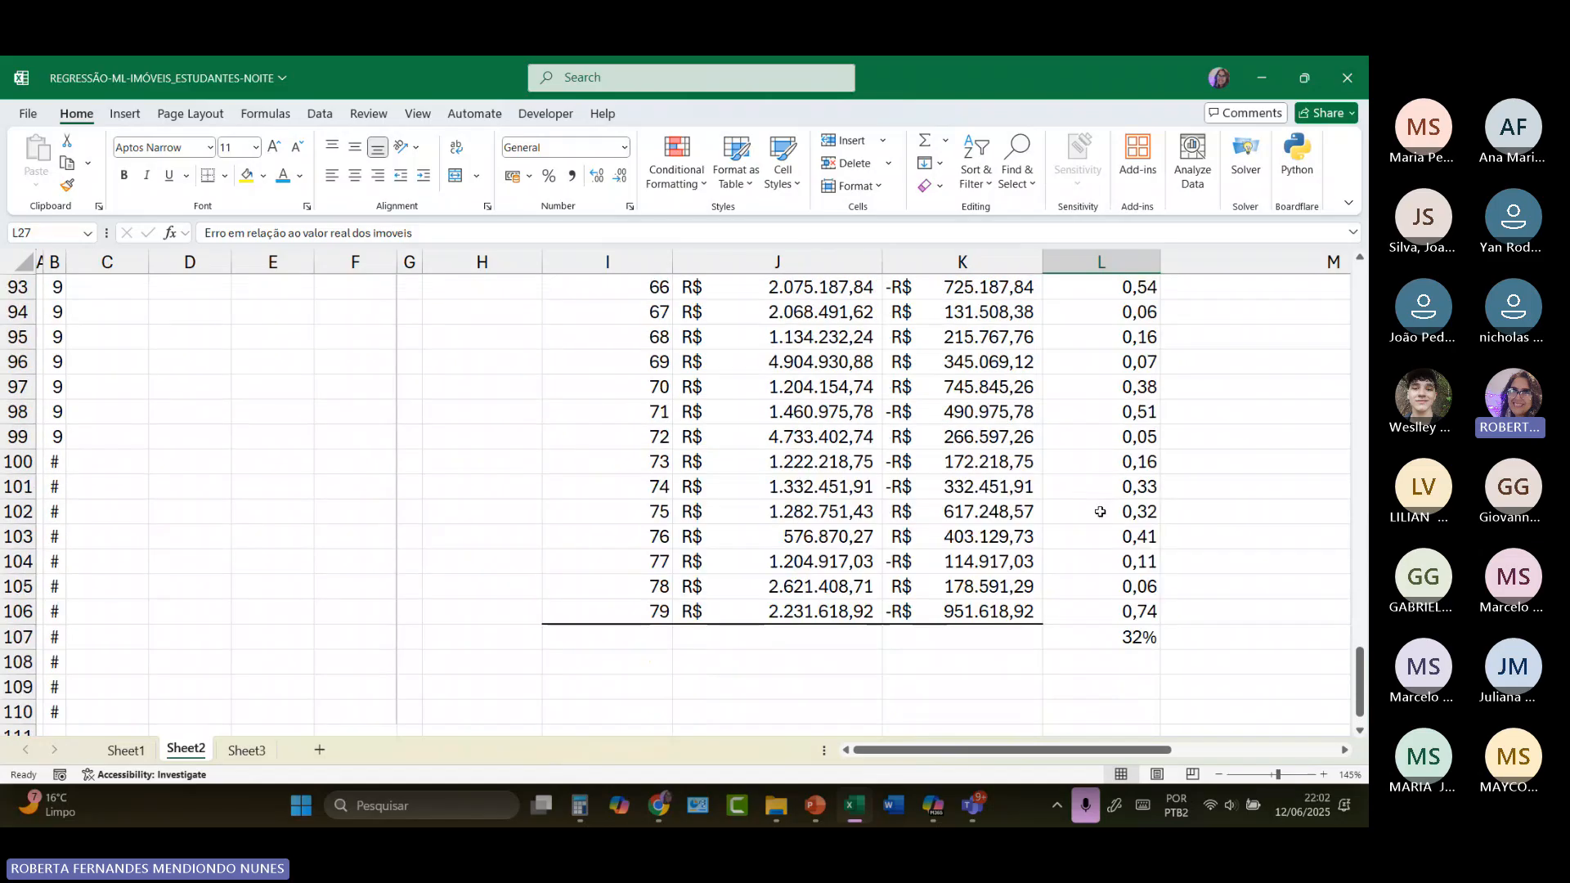
pyautogui.click(1145, 640)
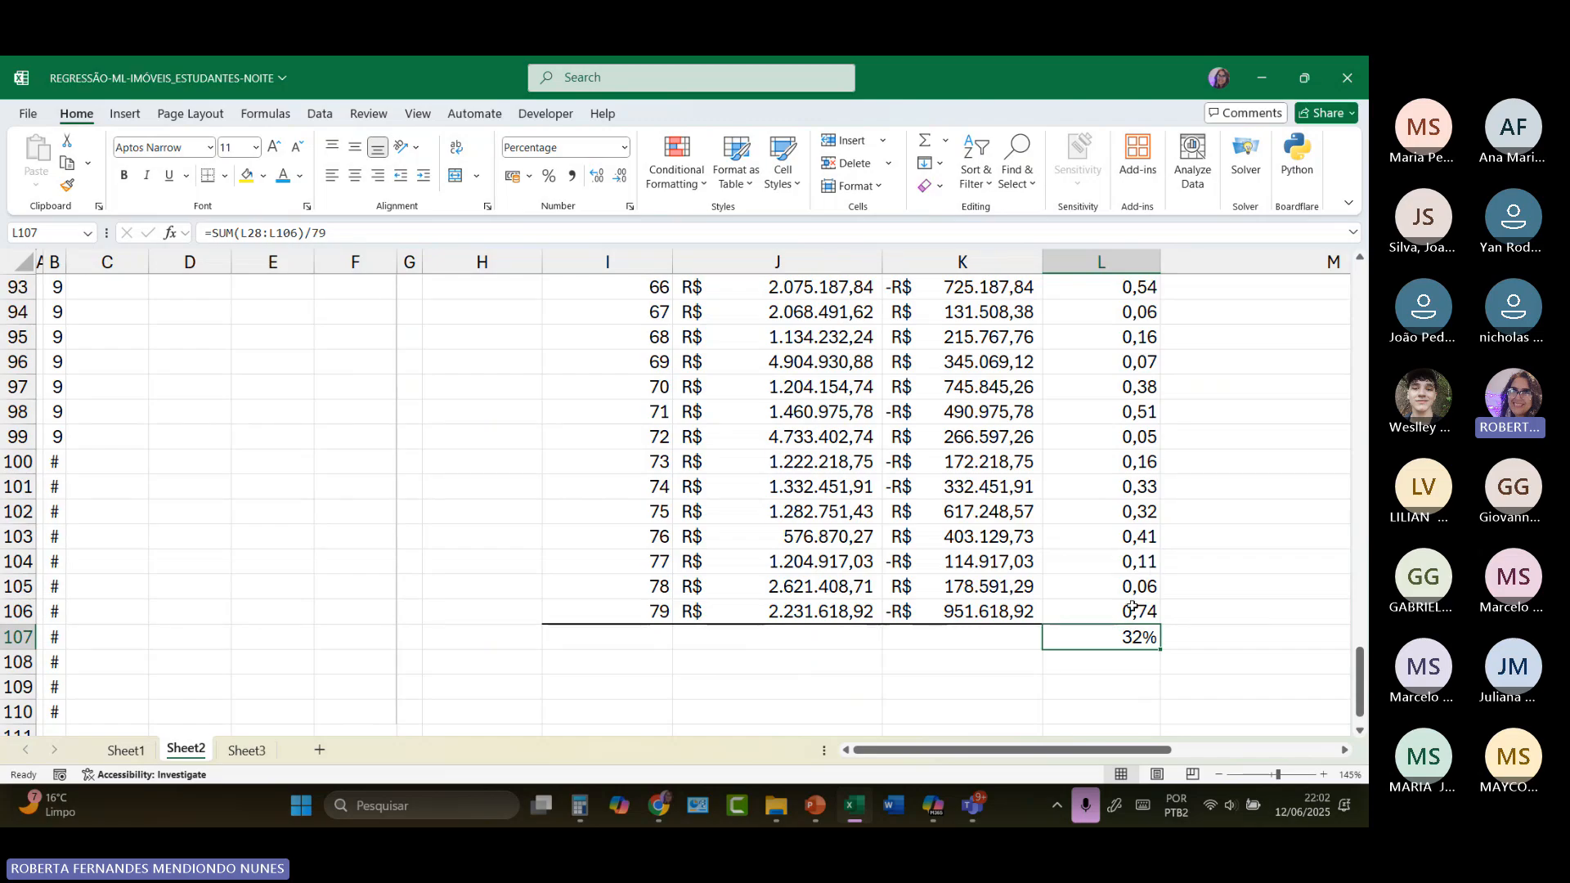
# Step: Highlight the "Ypredito-Yreal" label in K26 with a yellow fill
pyautogui.scroll(13, 1133, 606)
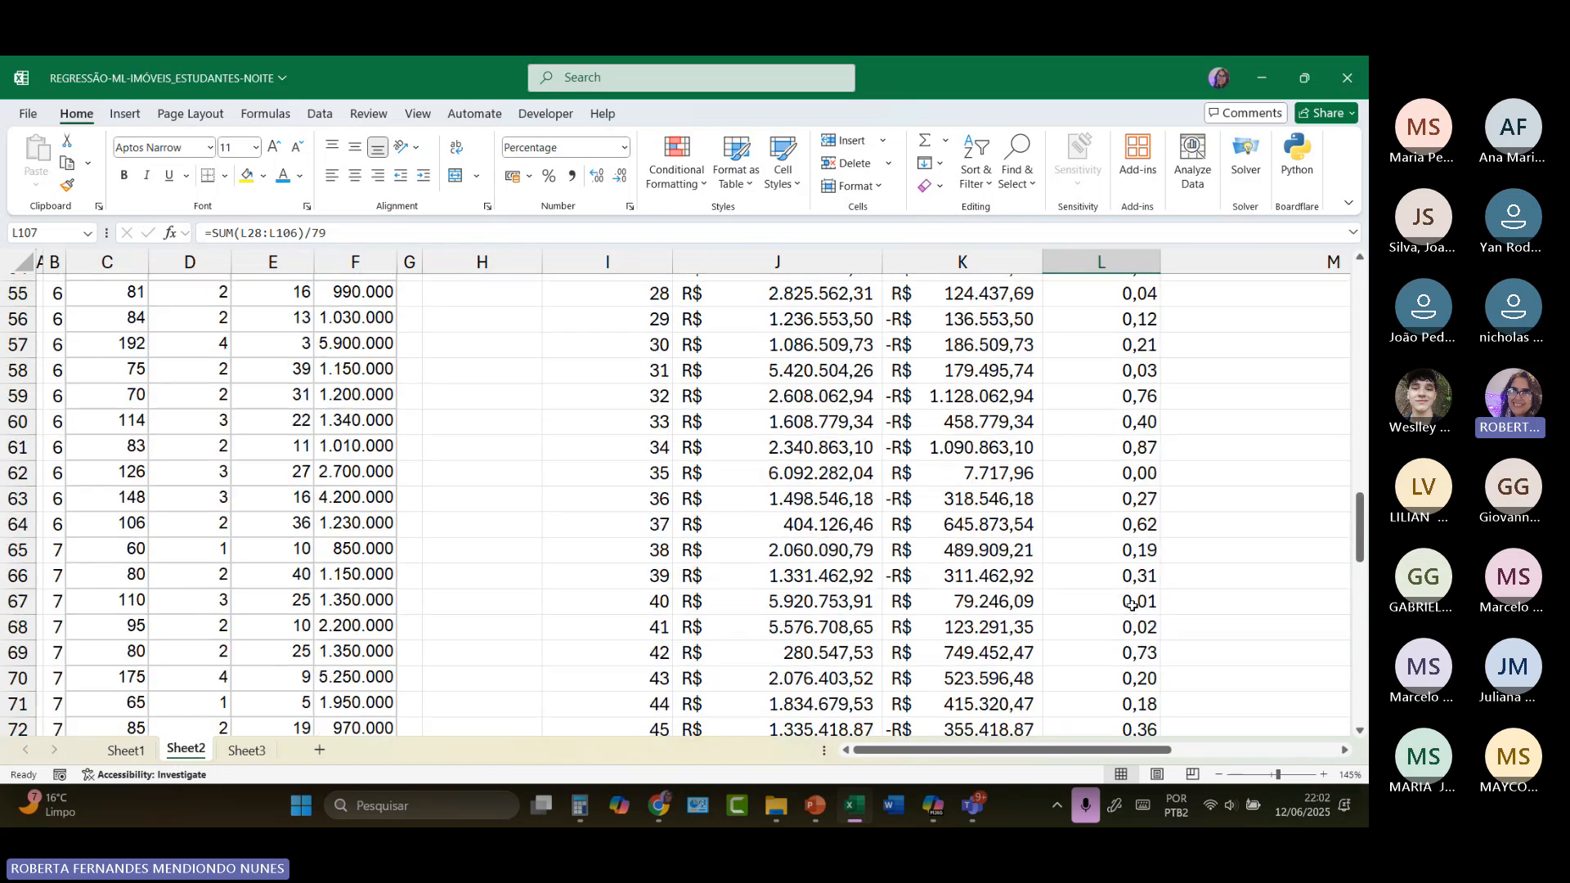
pyautogui.scroll(4, 1132, 604)
pyautogui.scroll(14, 1133, 605)
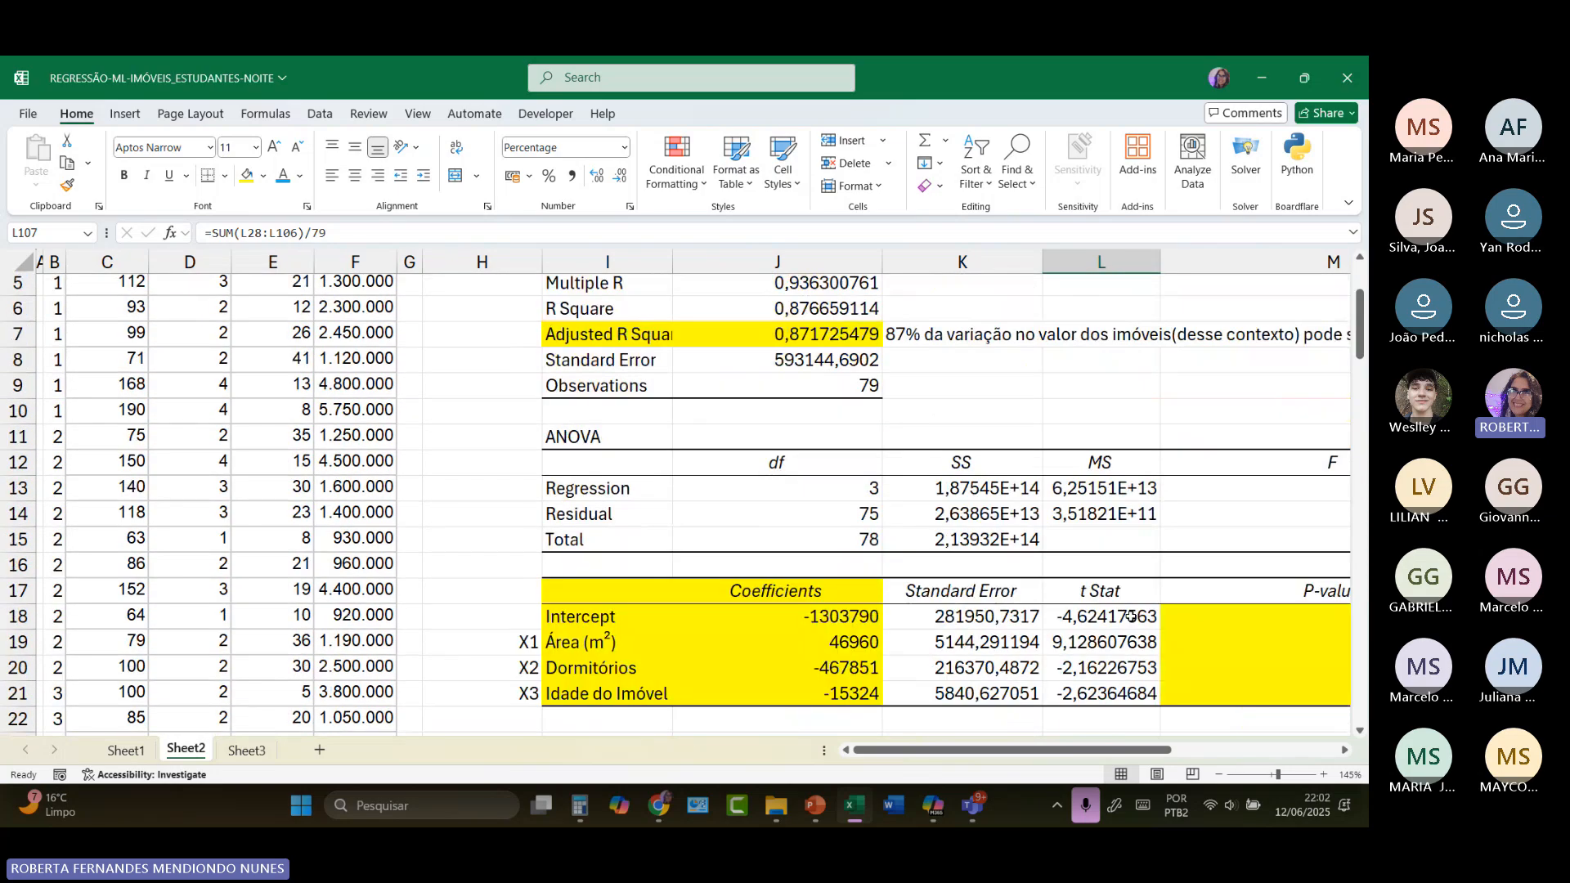
pyautogui.scroll(-4, 1024, 702)
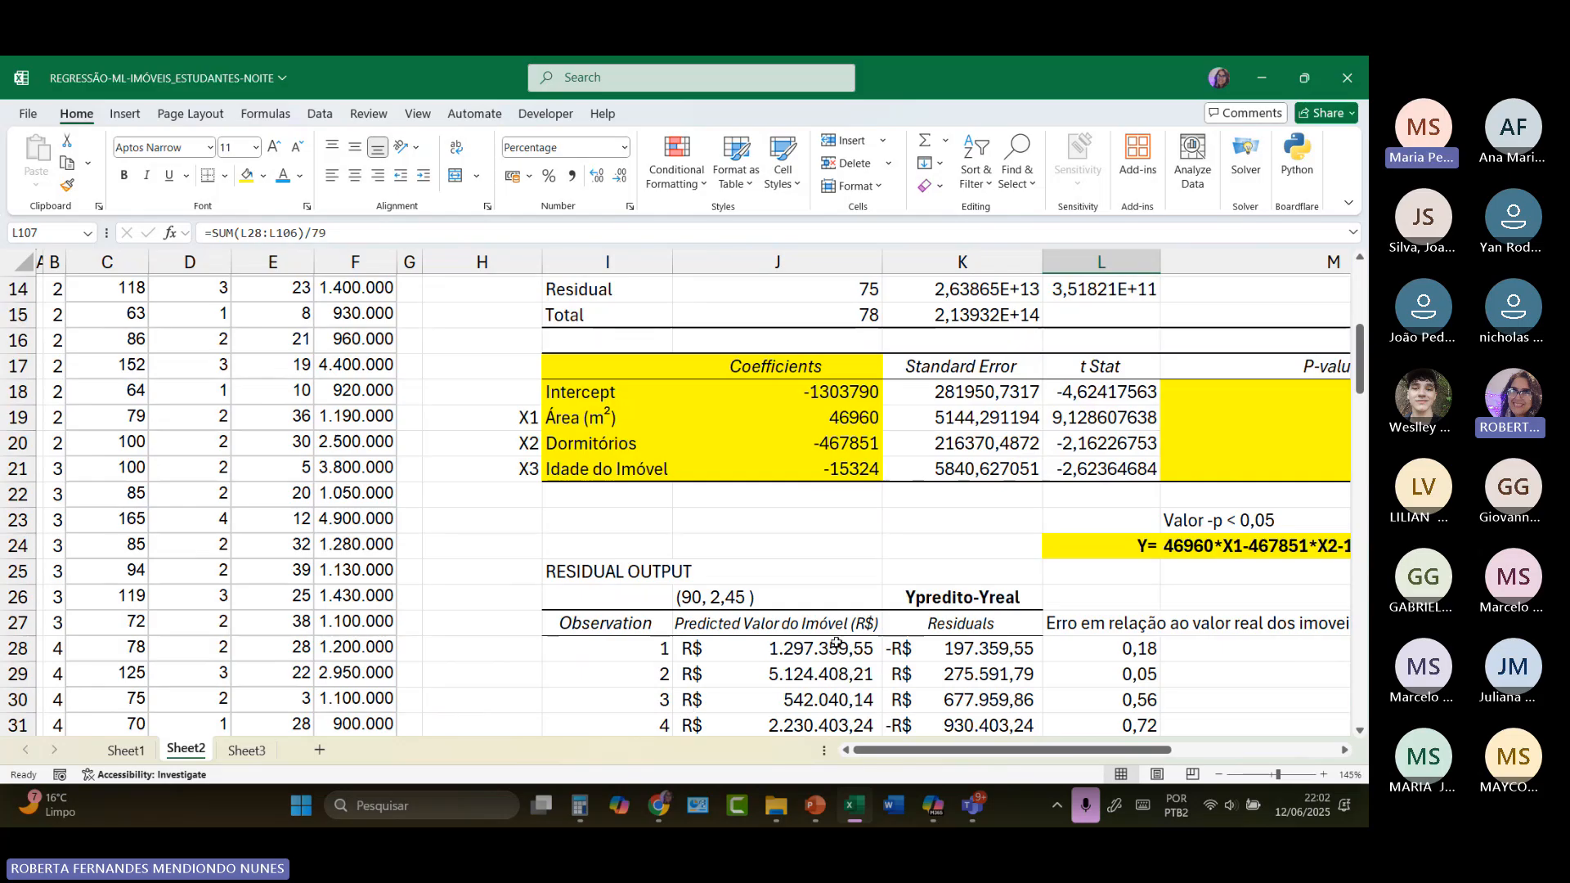
pyautogui.click(951, 597)
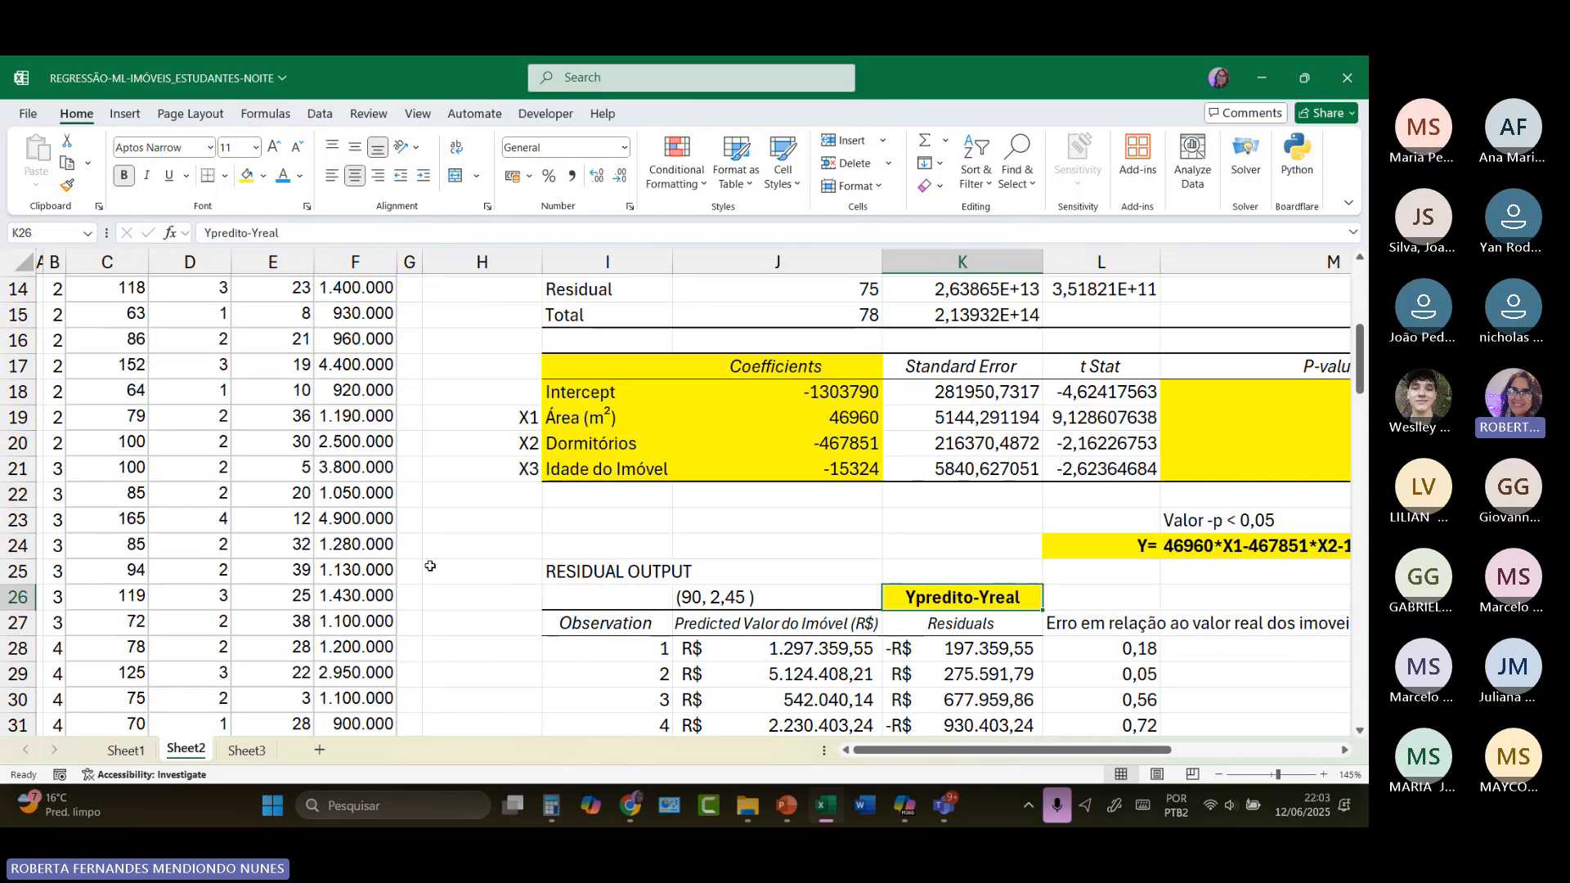
# Step: Trace the first observation from the regression equation in M24 and its inputs in C2, D2 and E2 to the predicted value in J28
pyautogui.click(1163, 547)
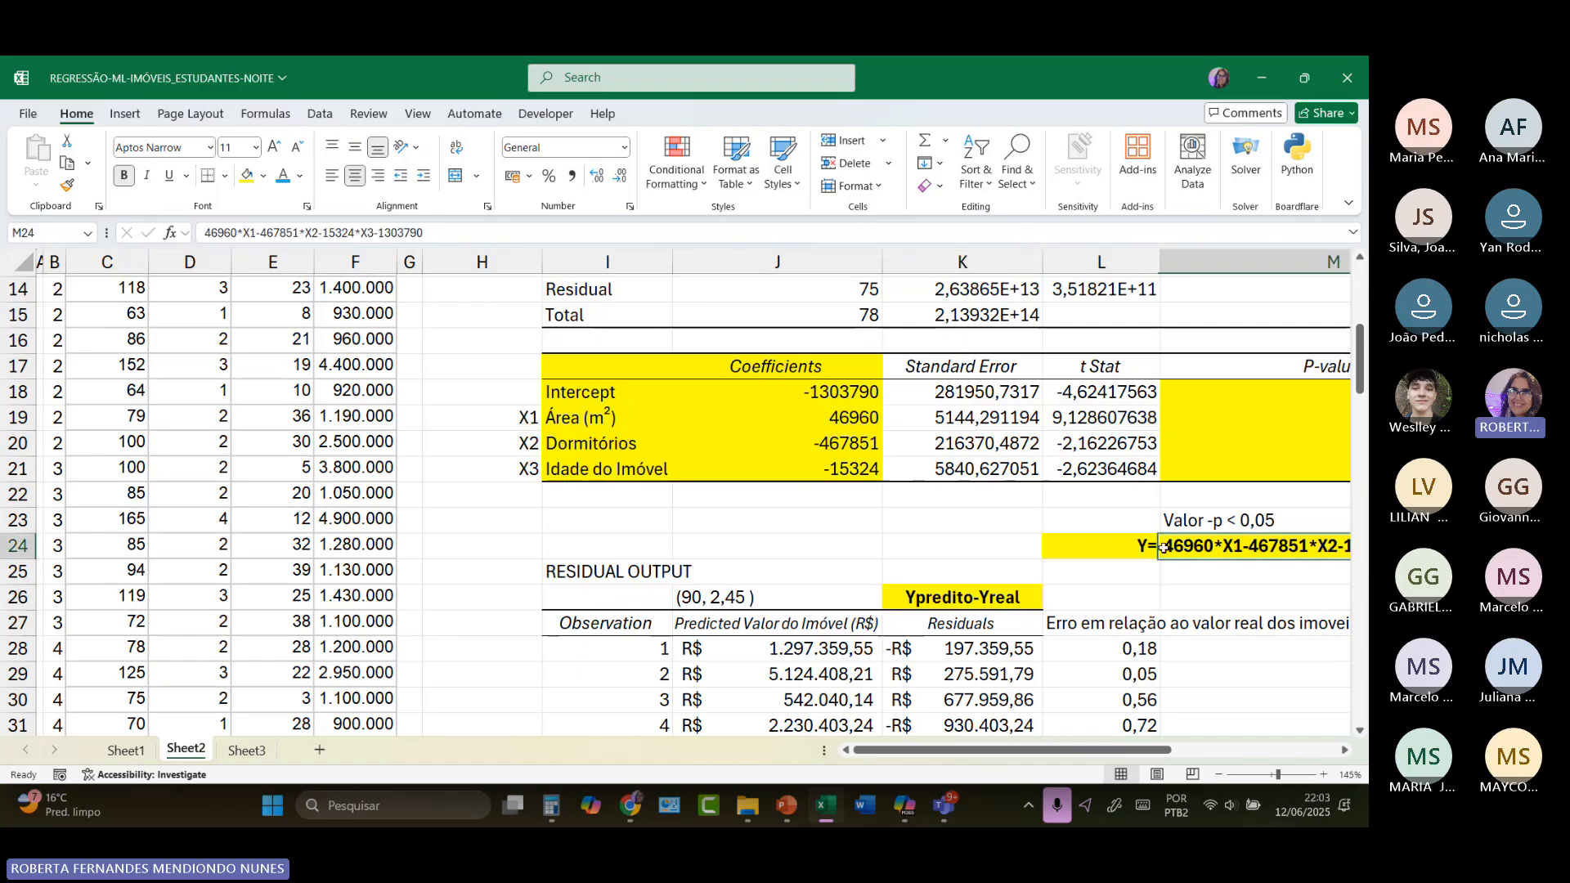
pyautogui.scroll(5, 258, 431)
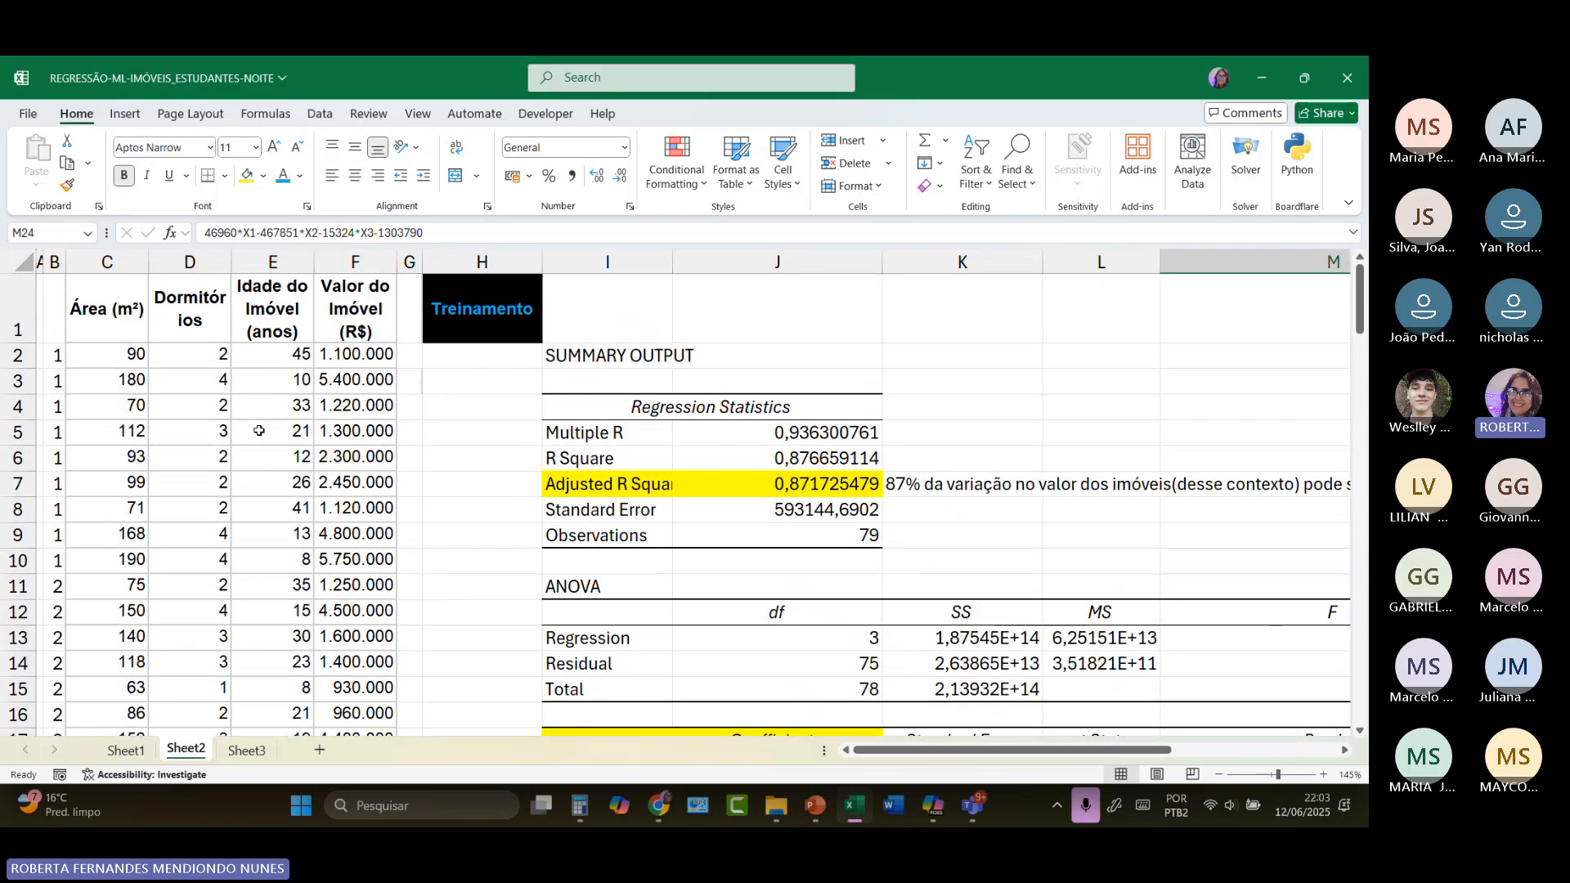
pyautogui.click(117, 360)
pyautogui.click(179, 359)
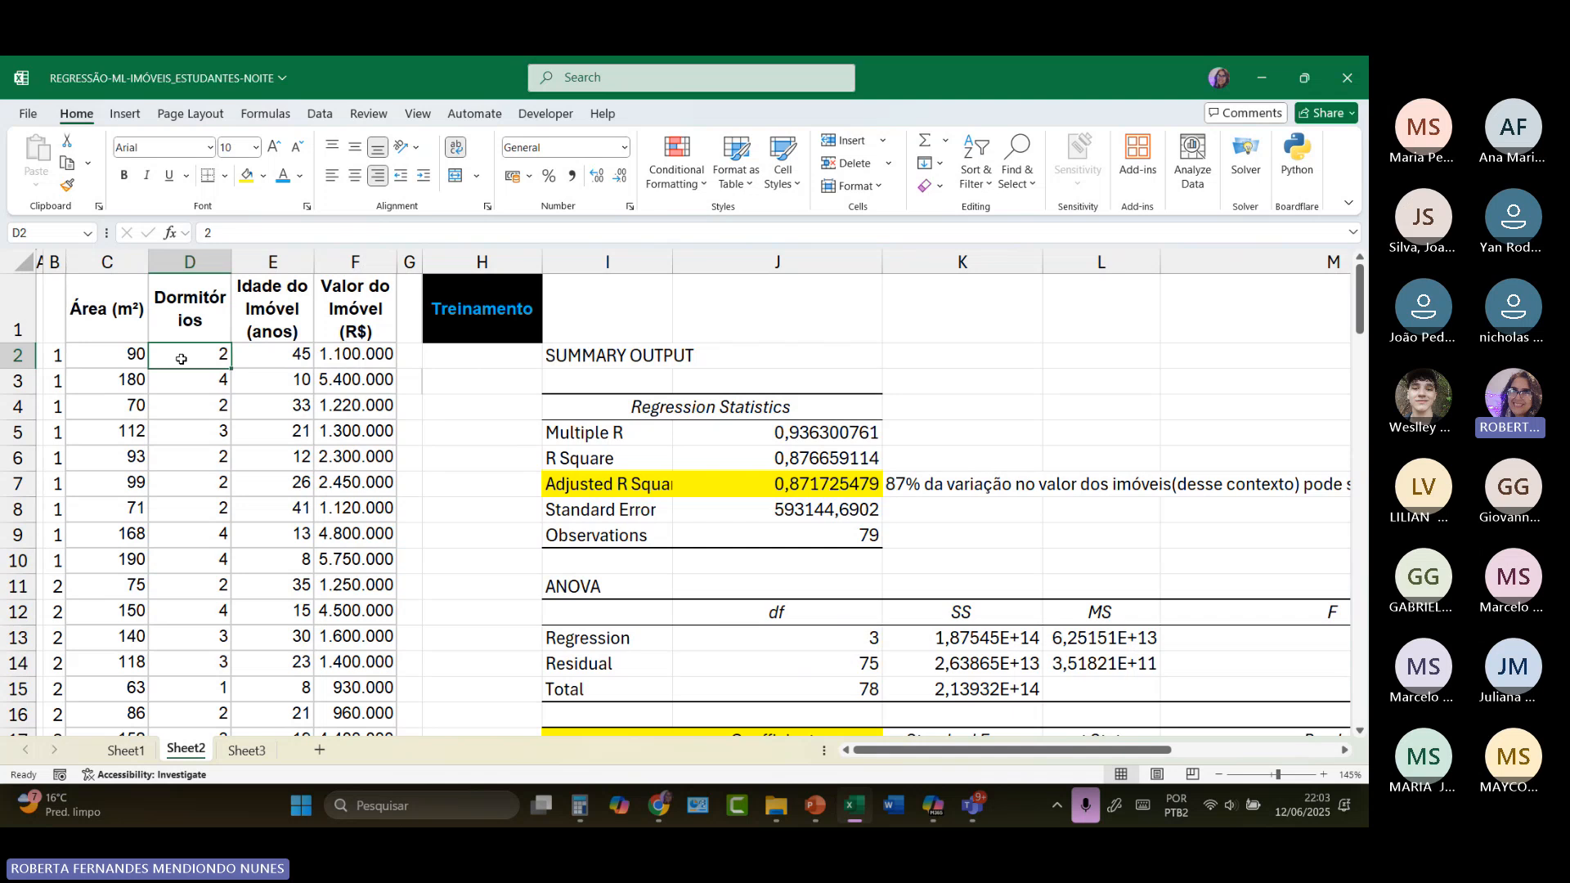
pyautogui.click(268, 362)
pyautogui.scroll(-4, 900, 501)
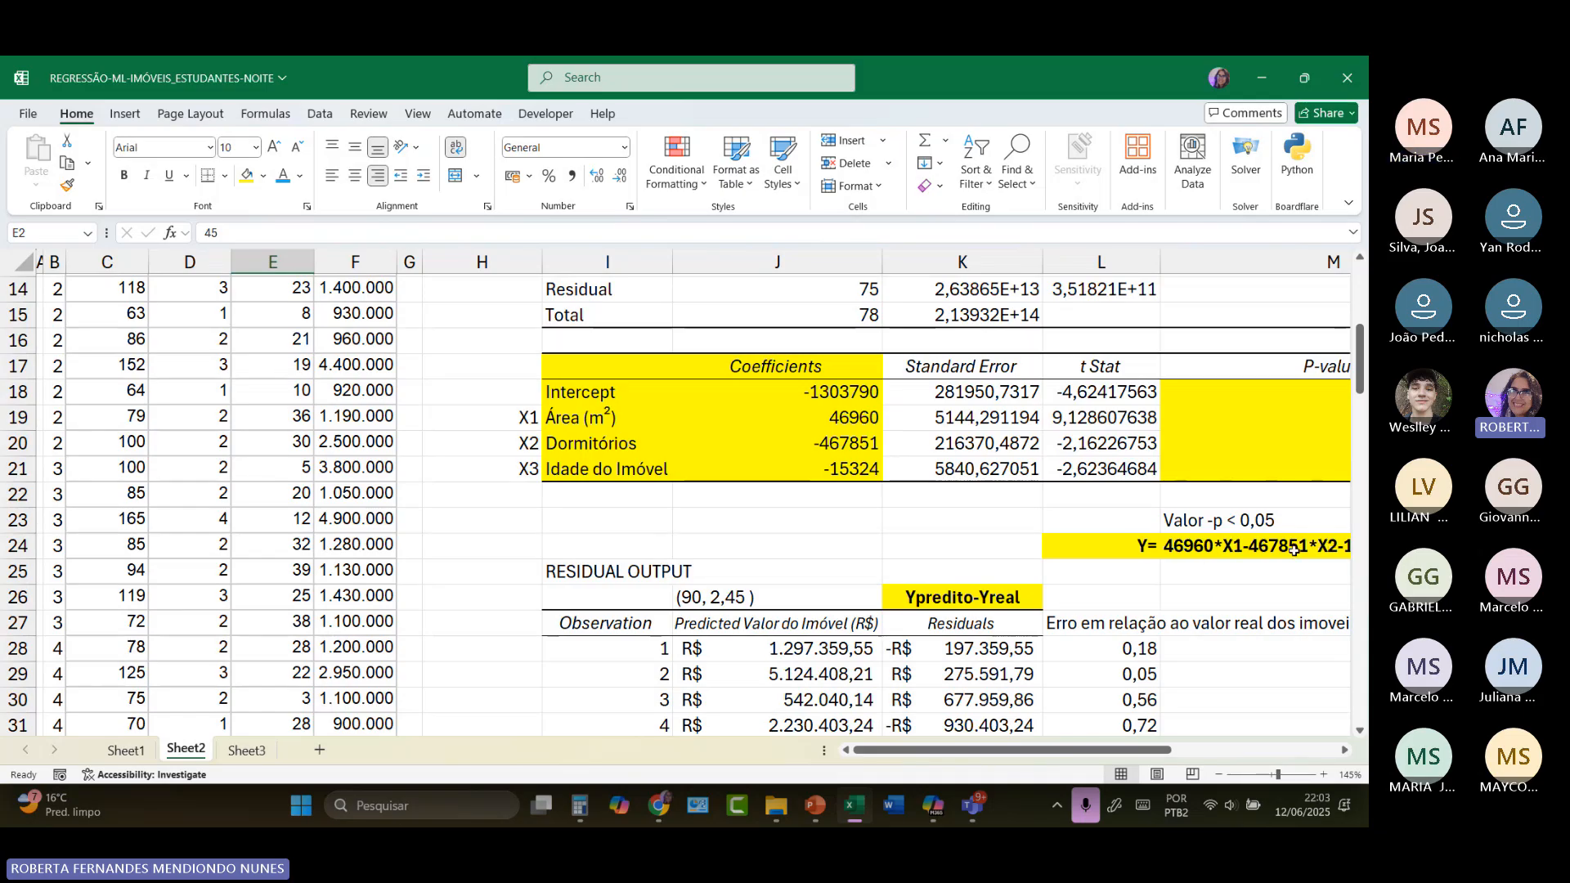
pyautogui.click(832, 645)
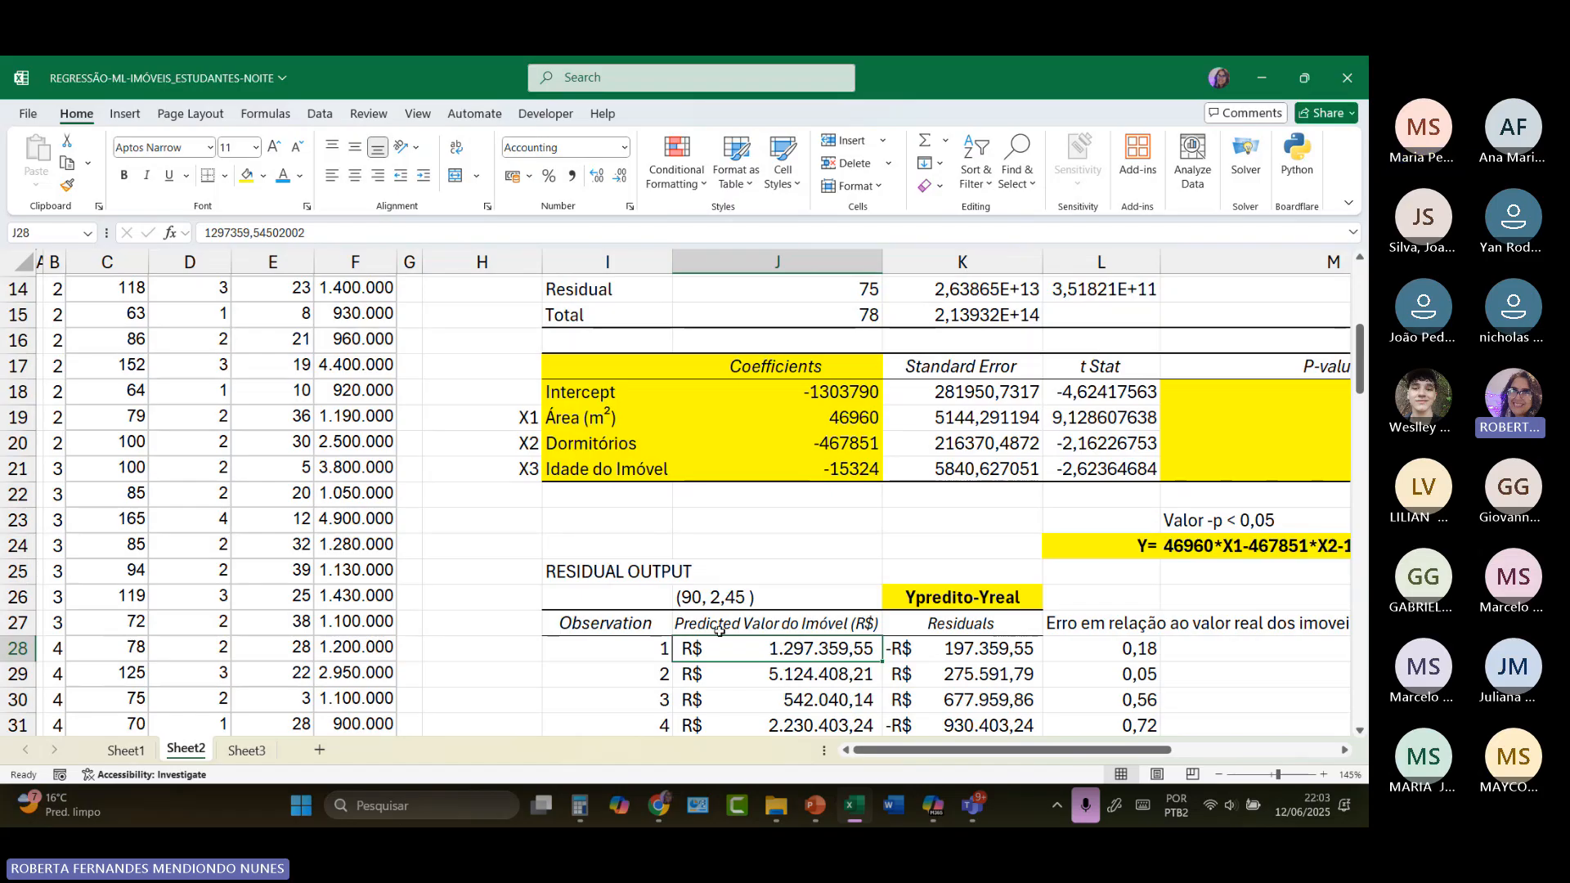
# Step: Compare the residuals in K28 and K29 with the actual property values in column F, starting with F2
pyautogui.click(975, 652)
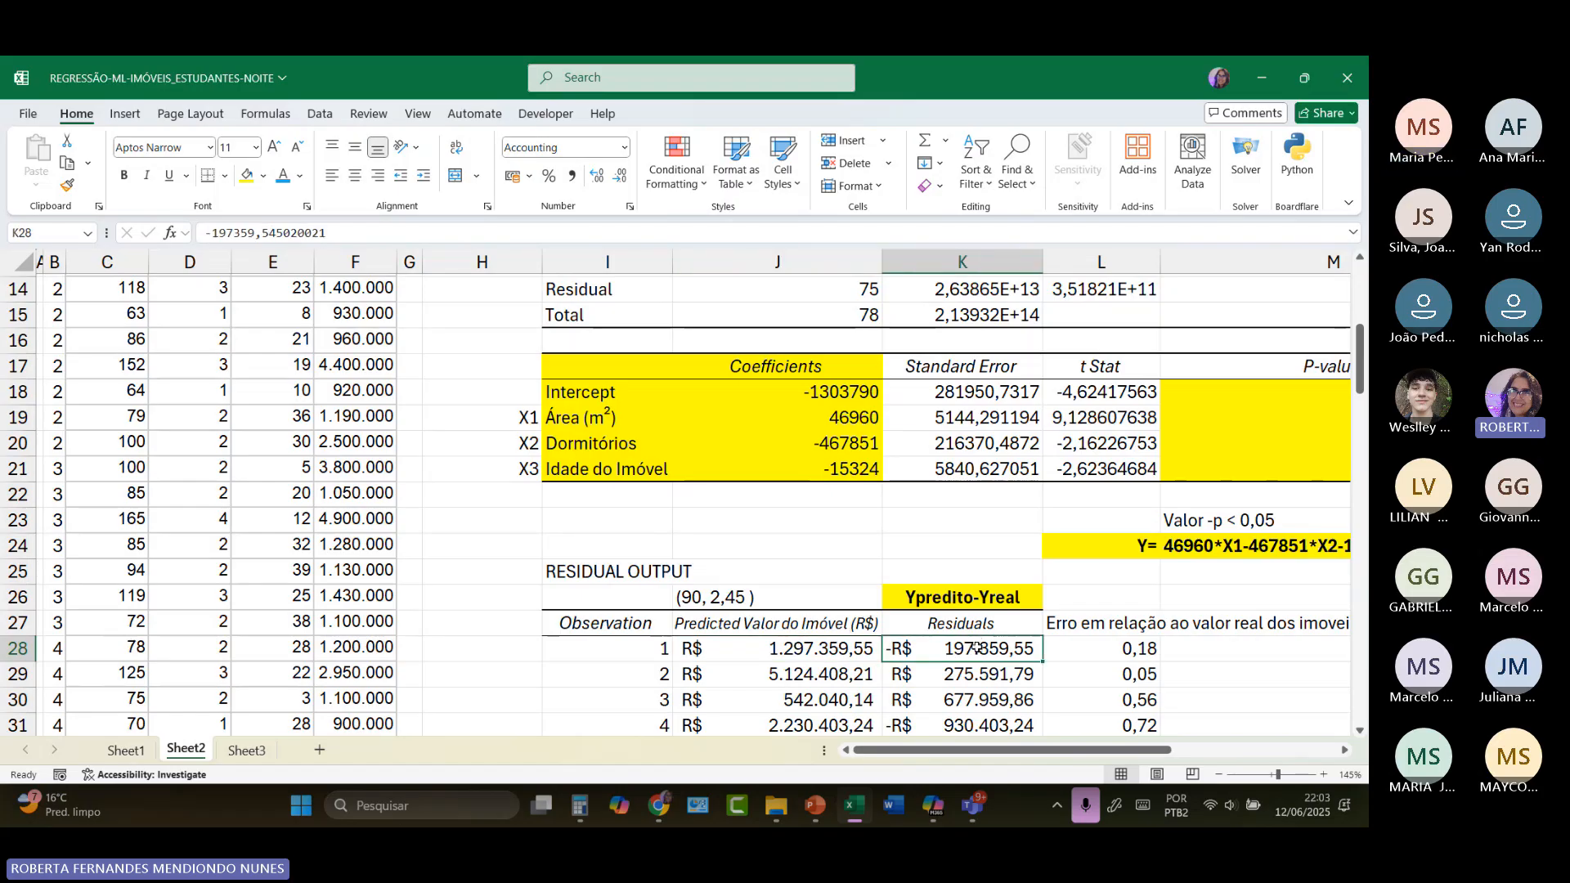
pyautogui.scroll(1, 352, 455)
pyautogui.scroll(4, 352, 455)
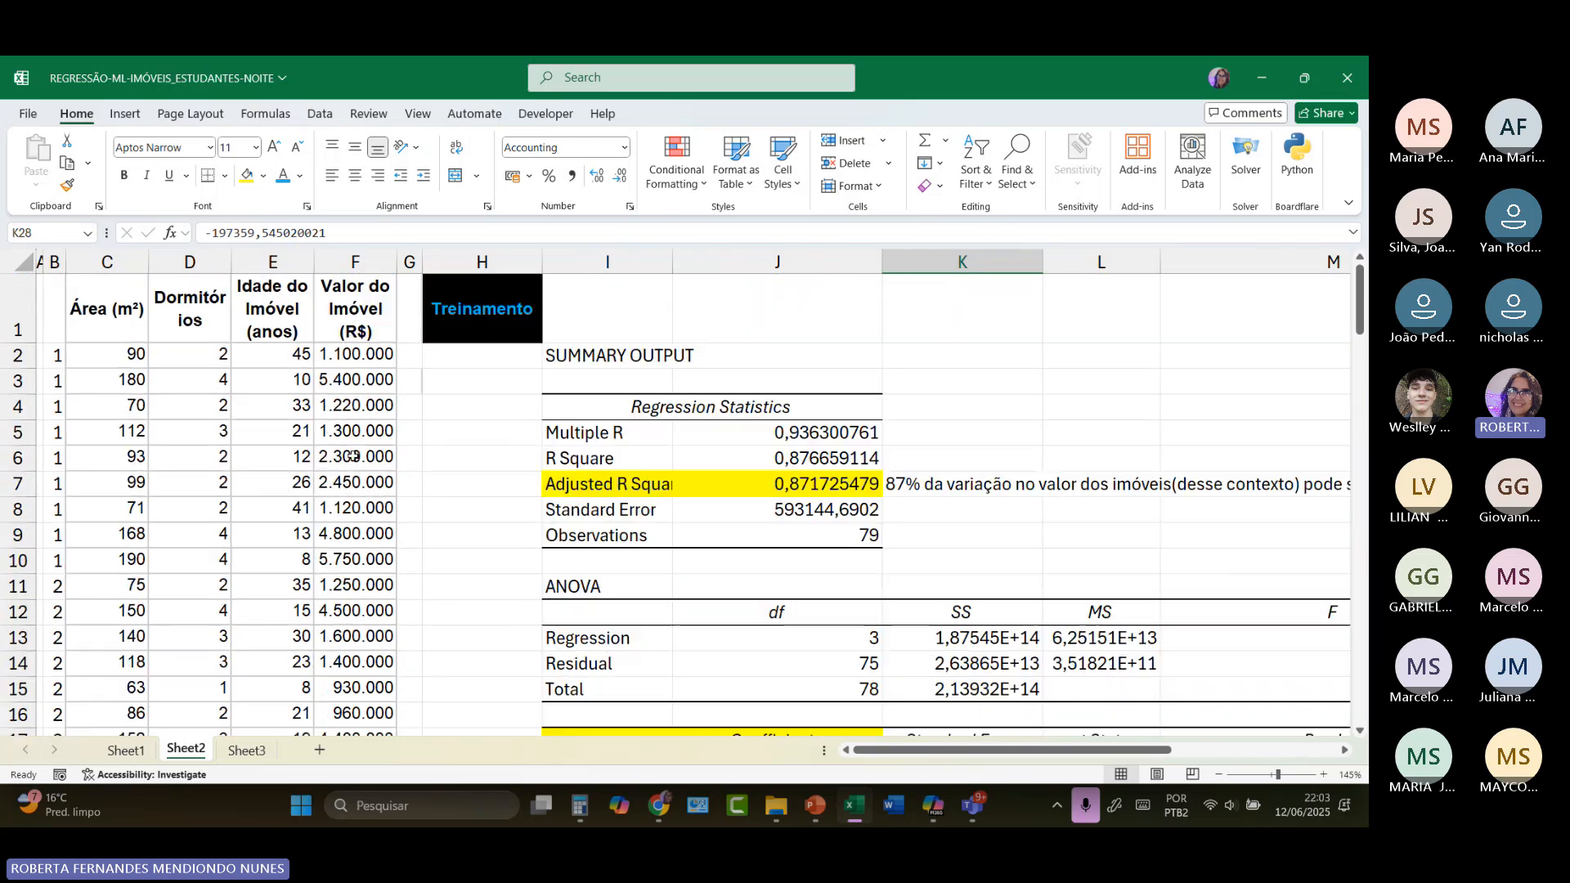
pyautogui.click(359, 360)
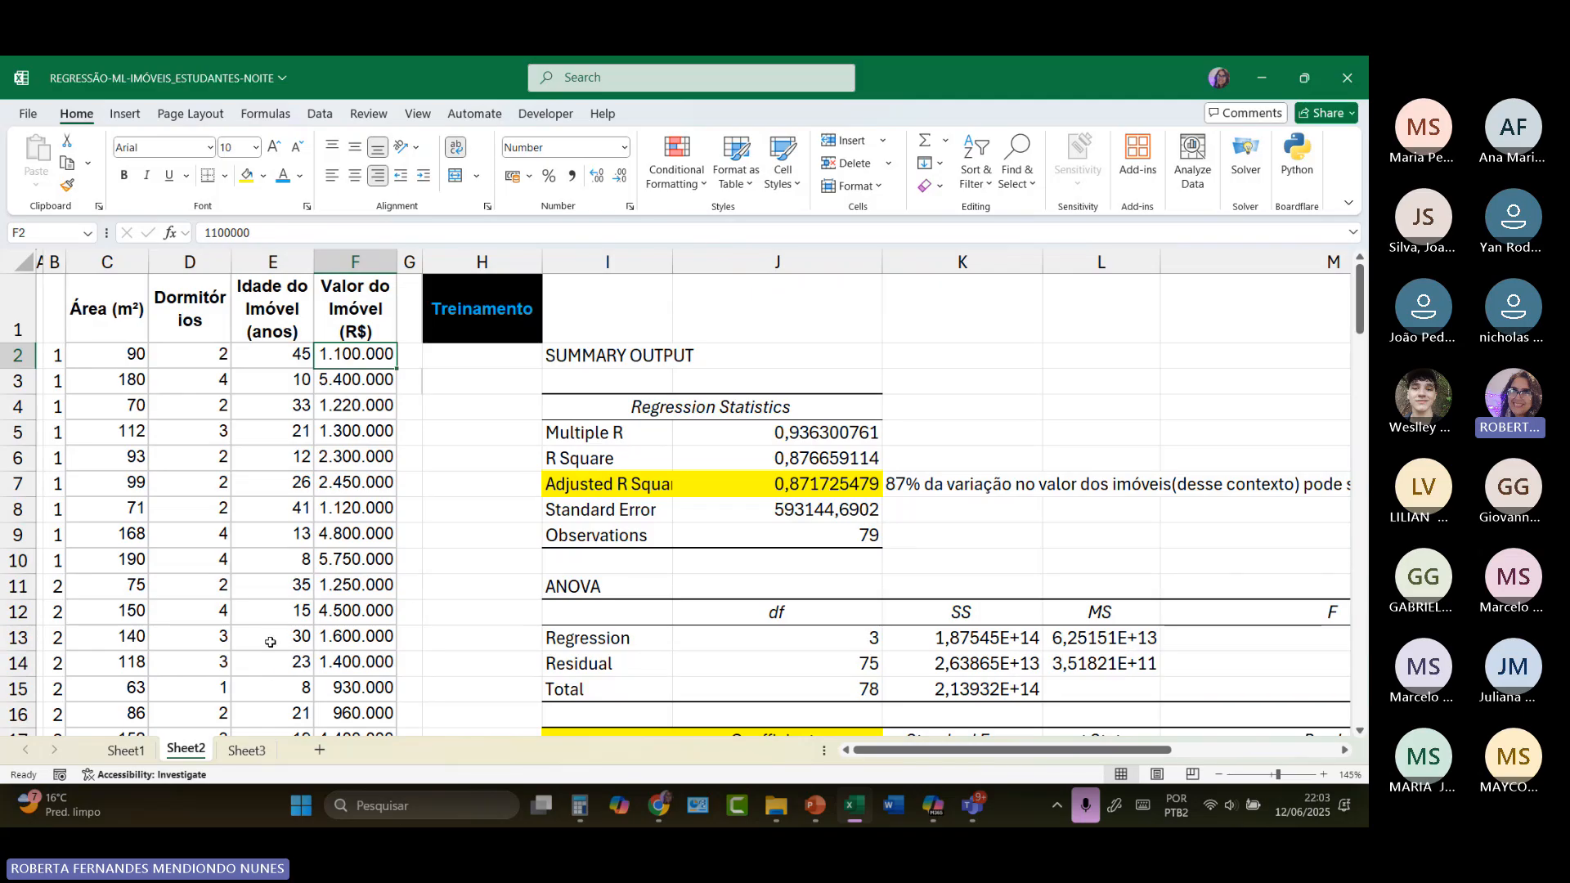
pyautogui.scroll(-6, 785, 580)
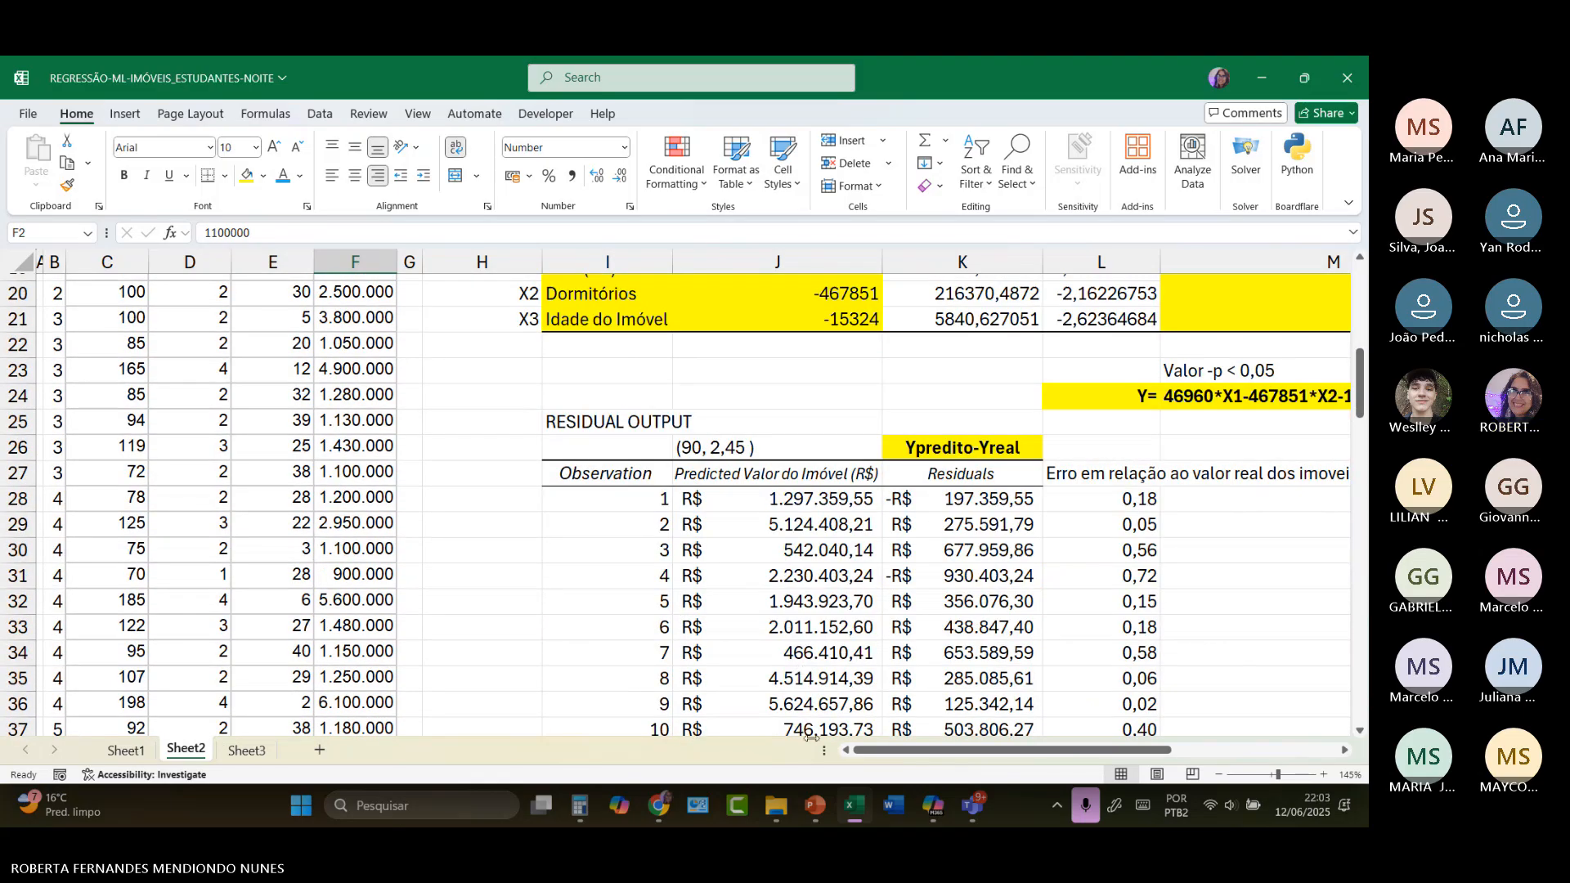
pyautogui.click(971, 524)
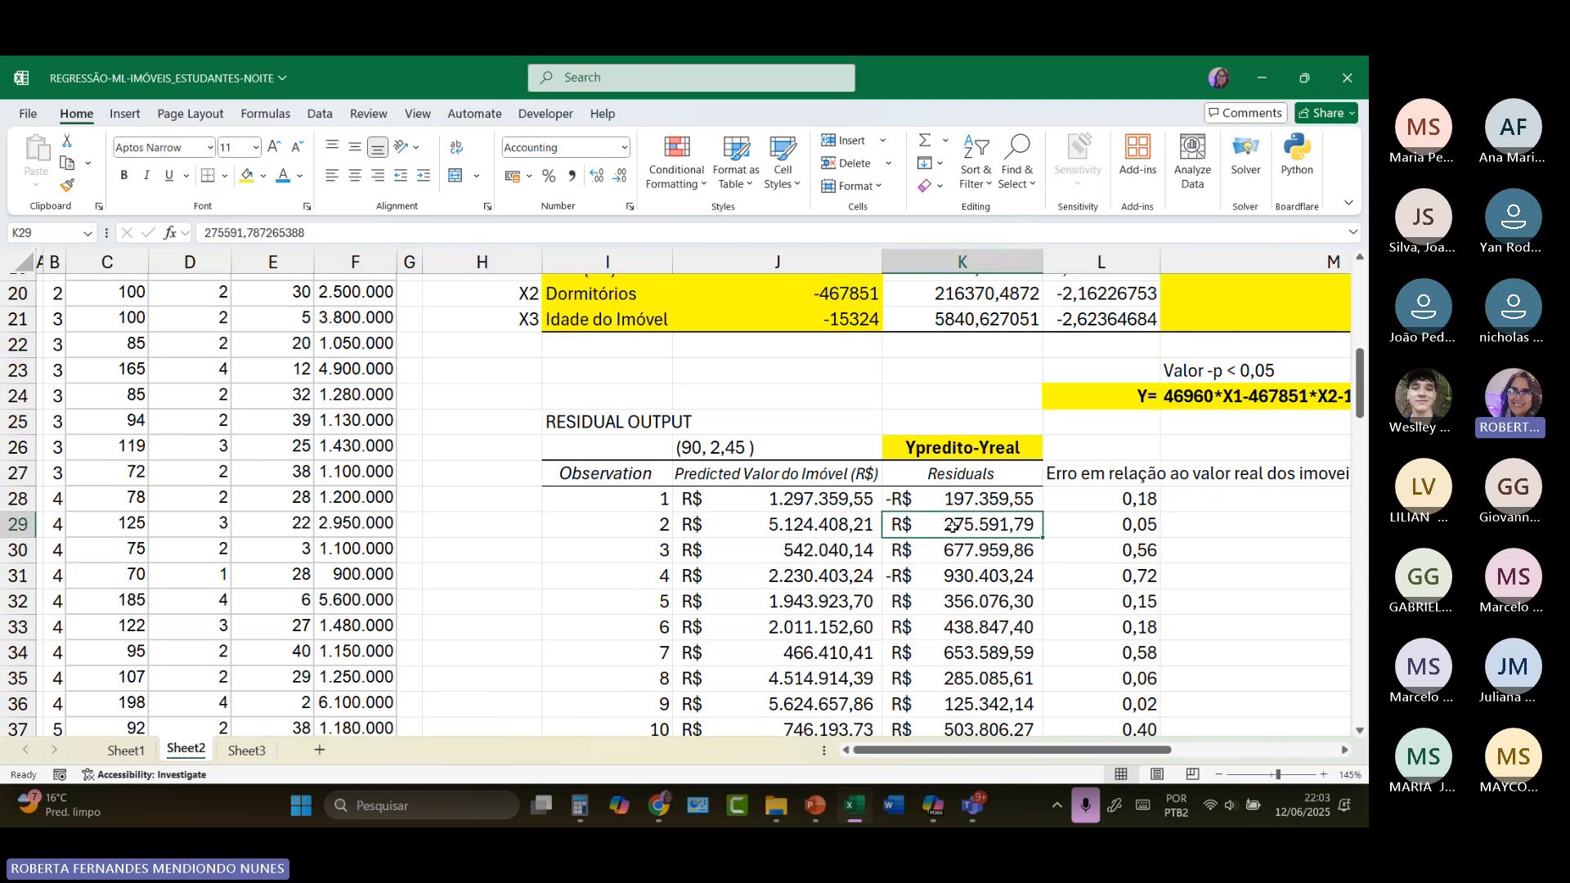
pyautogui.scroll(6, 440, 434)
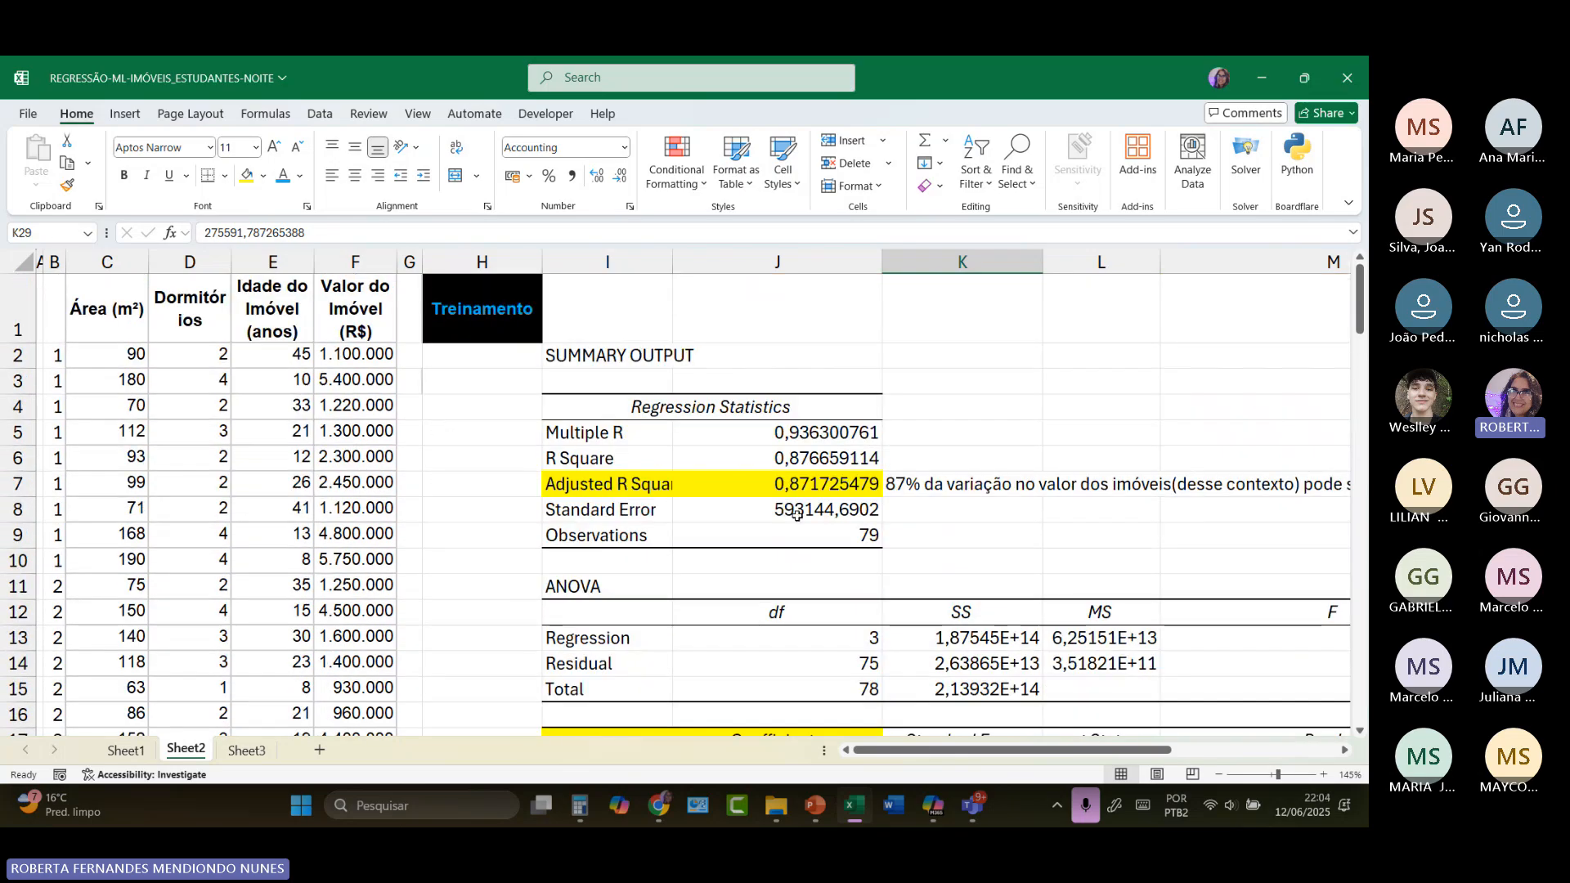
pyautogui.scroll(-3, 799, 516)
pyautogui.scroll(-3, 799, 517)
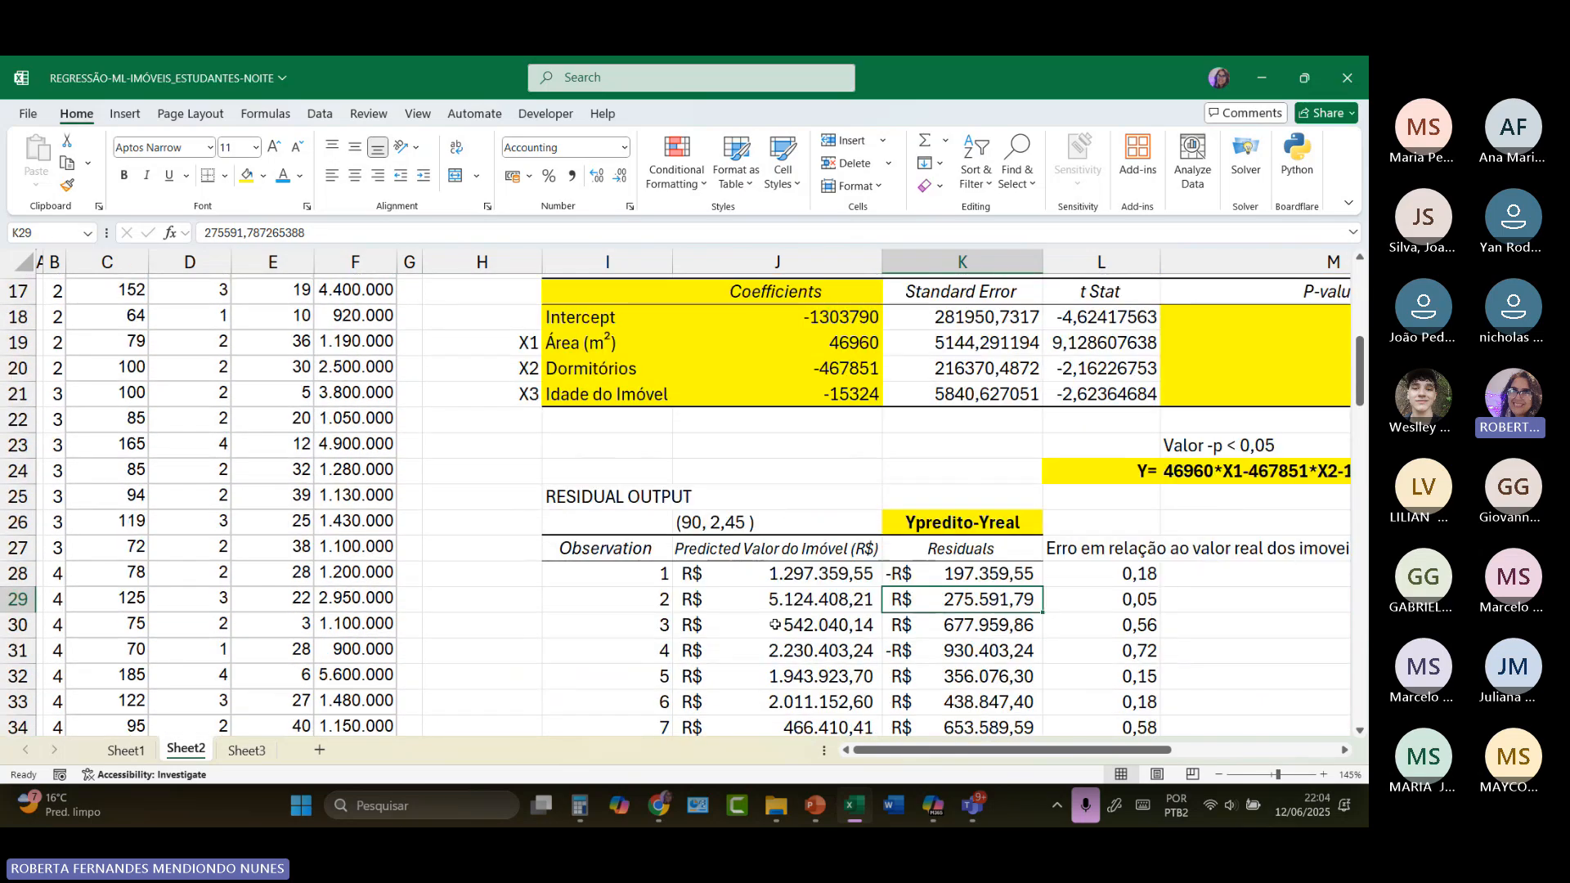
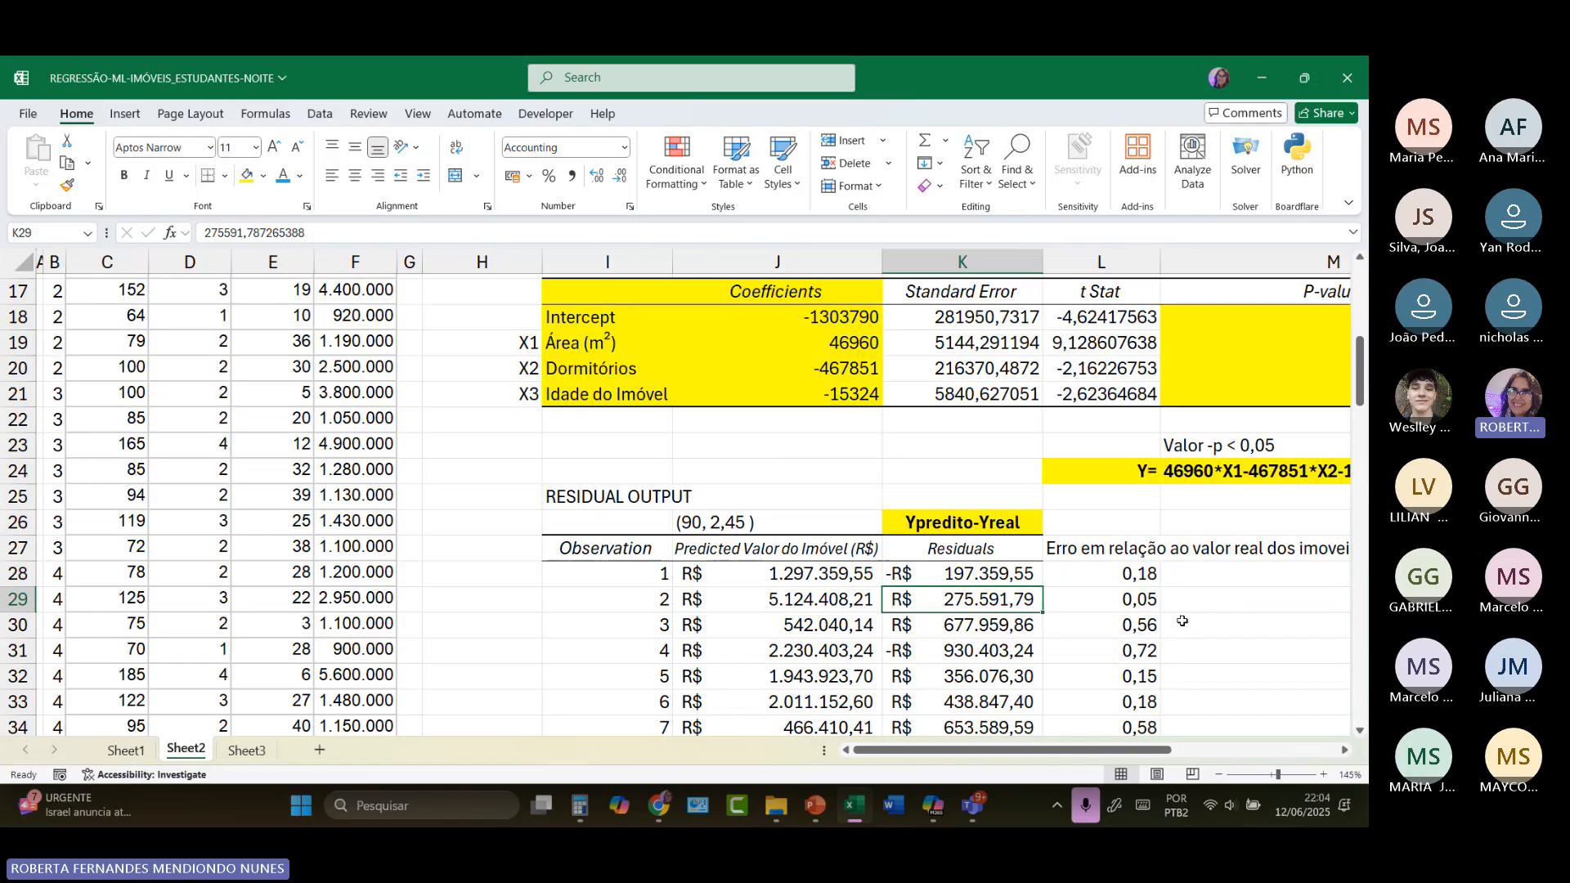
# Step: Widen column F on Sheet3, beside the test data's property values
pyautogui.click(248, 752)
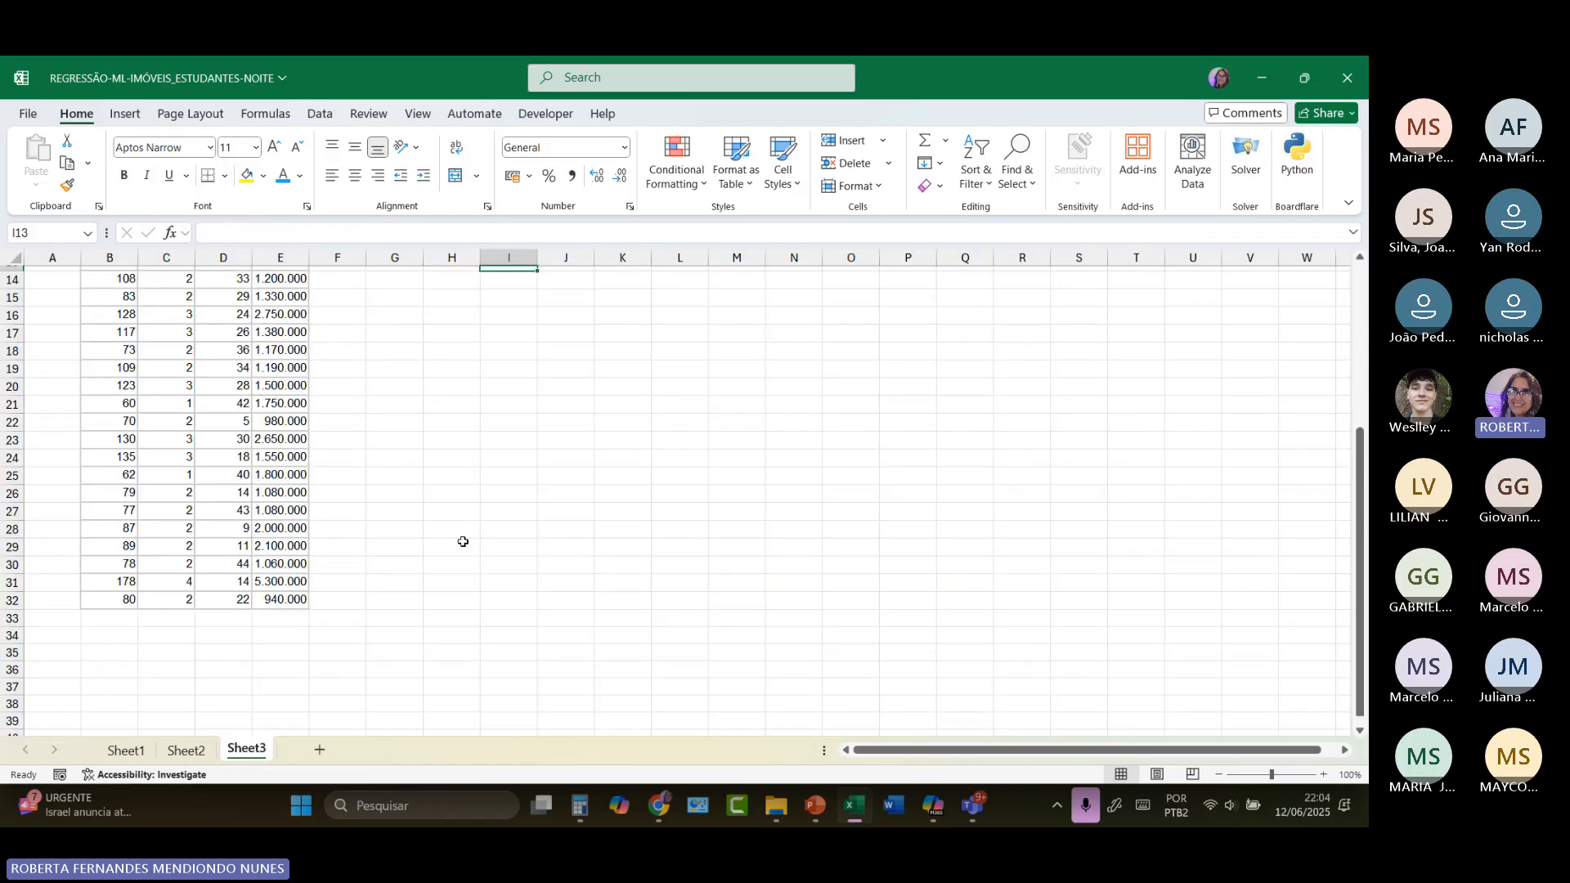
pyautogui.scroll(5, 459, 539)
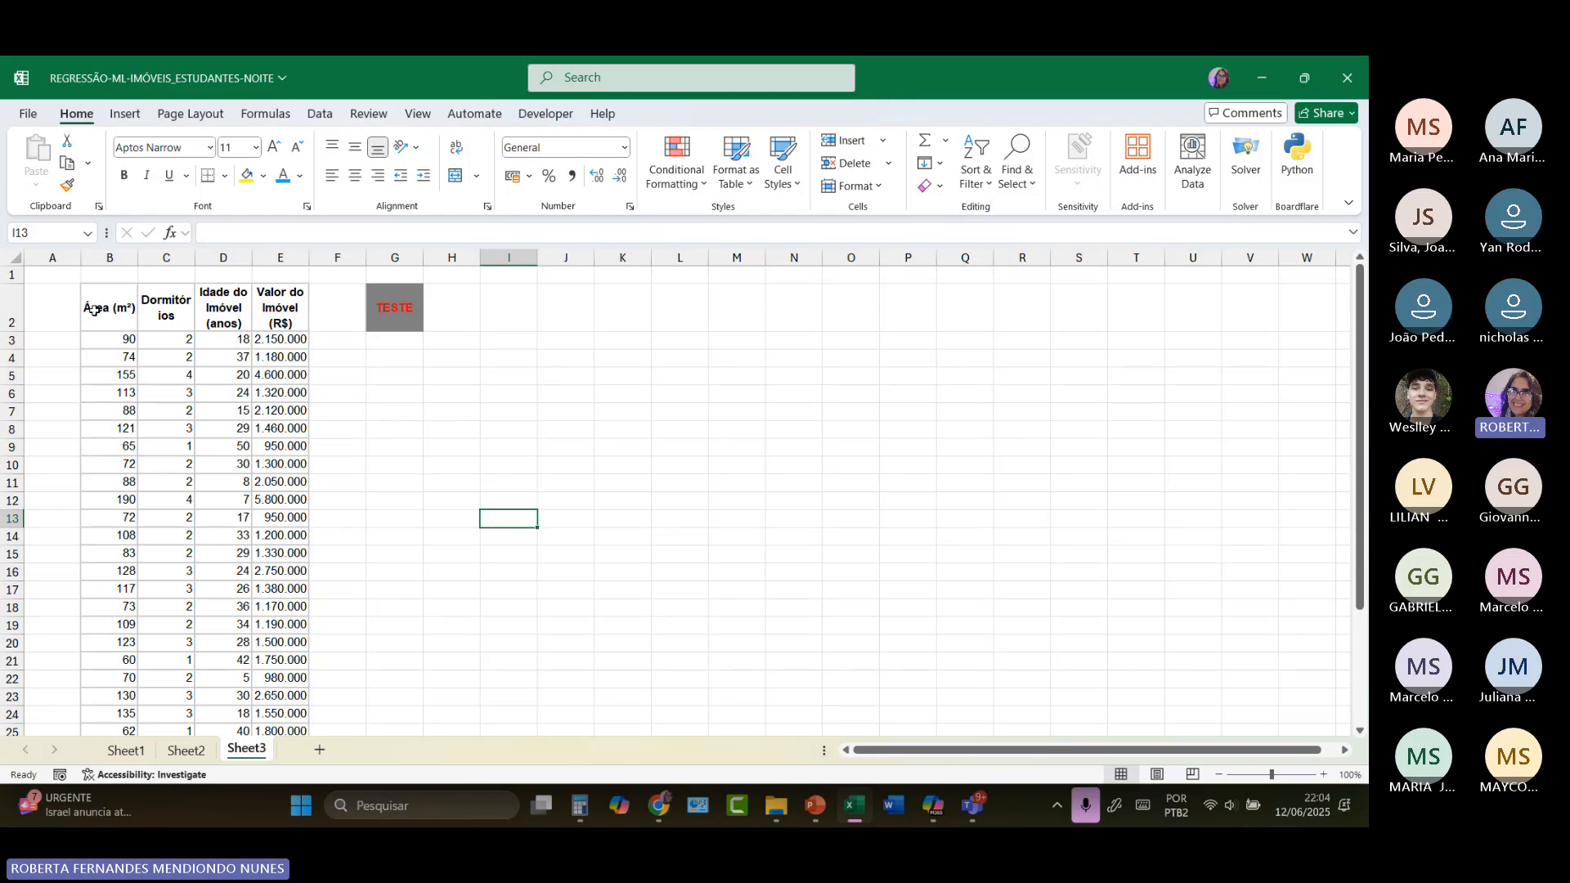
pyautogui.moveTo(366, 257); pyautogui.dragTo(664, 256)
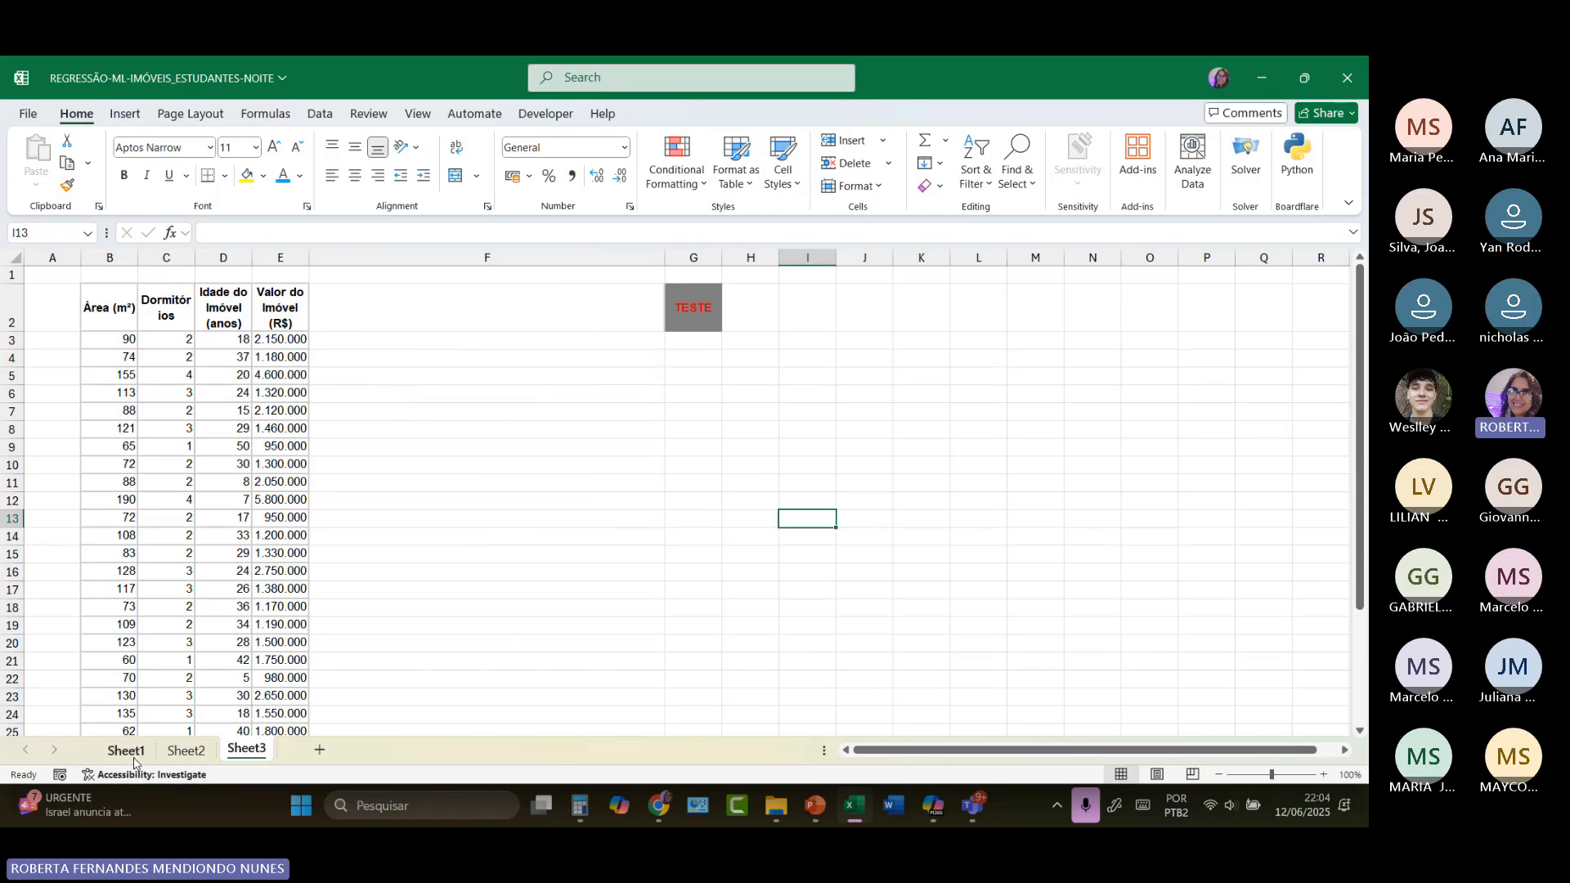
# Step: Copy the regression equation from L24:M24 on Sheet2 into F2:G2 on Sheet3, left-align it and narrow column F
pyautogui.click(187, 751)
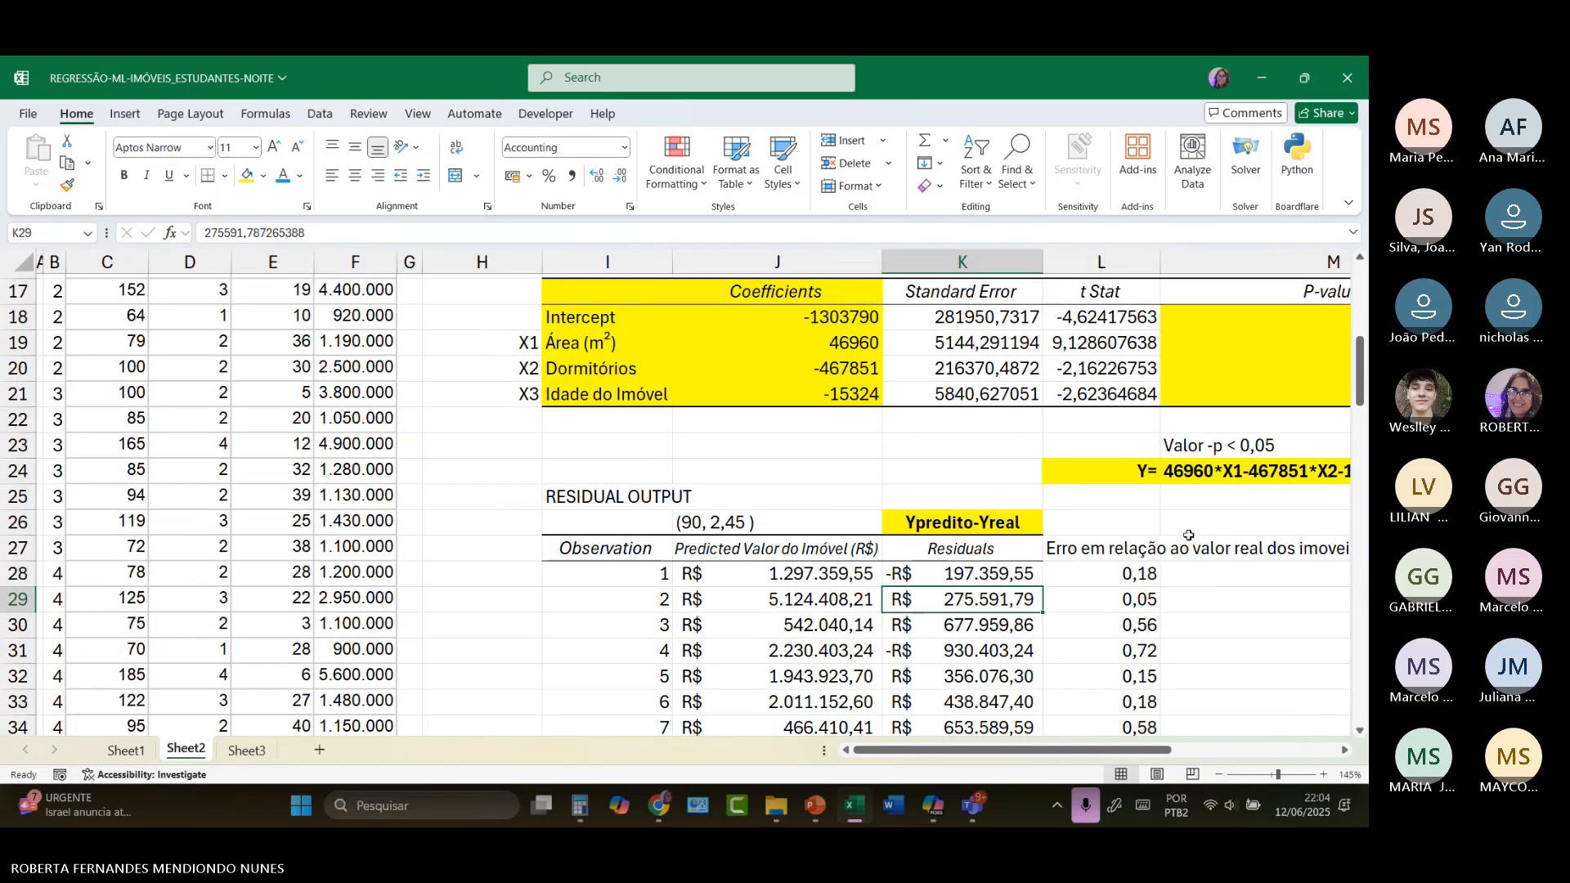
pyautogui.moveTo(1153, 474); pyautogui.dragTo(1192, 472)
pyautogui.rightClick(1192, 473)
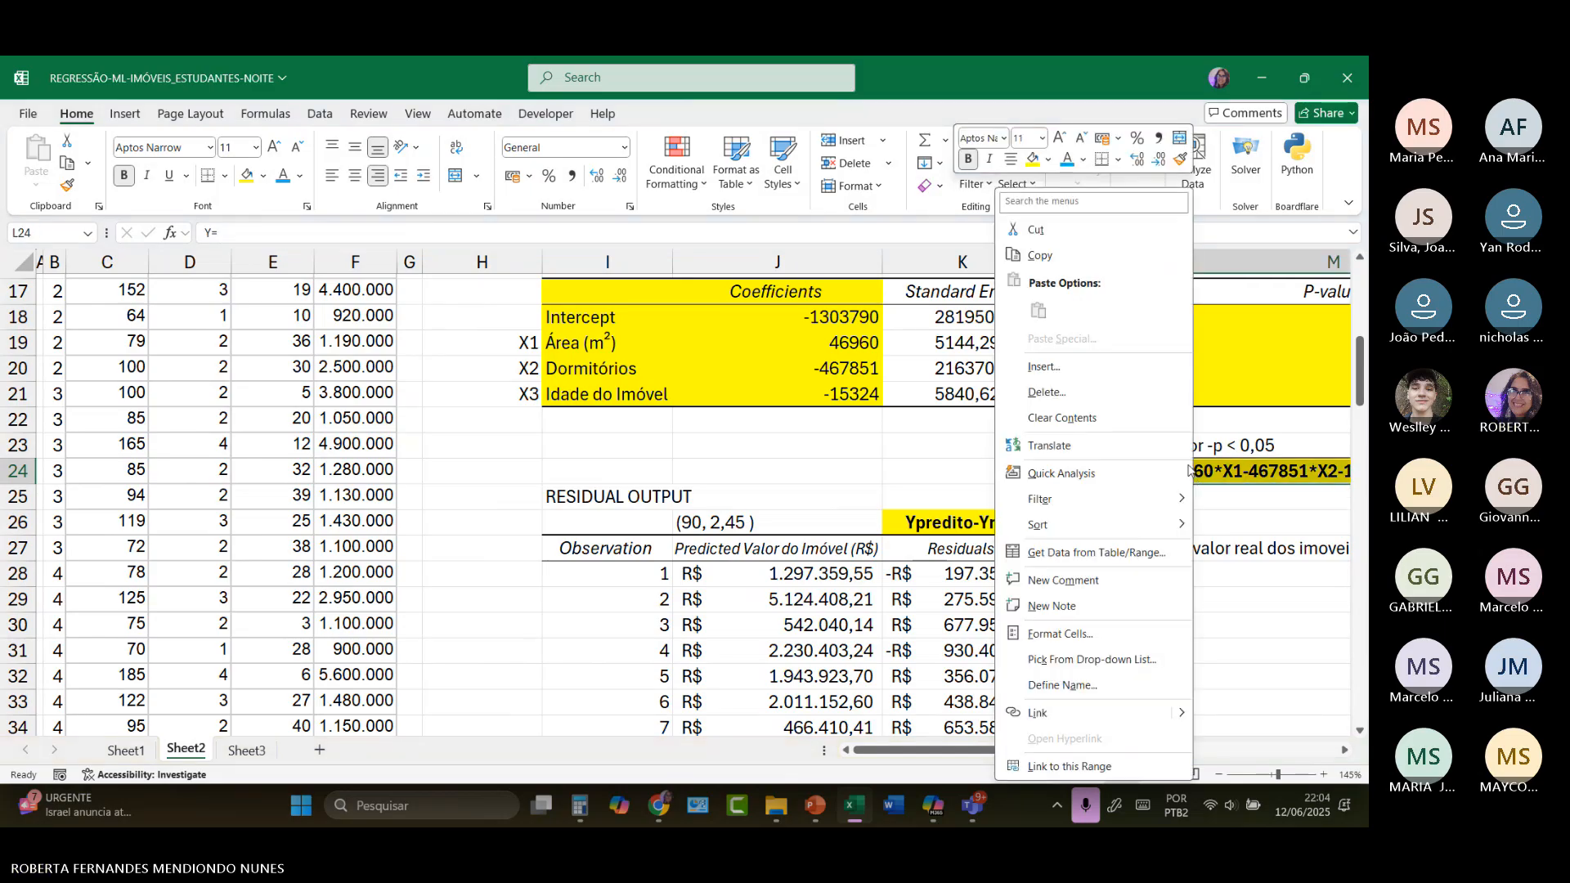
pyautogui.click(1070, 263)
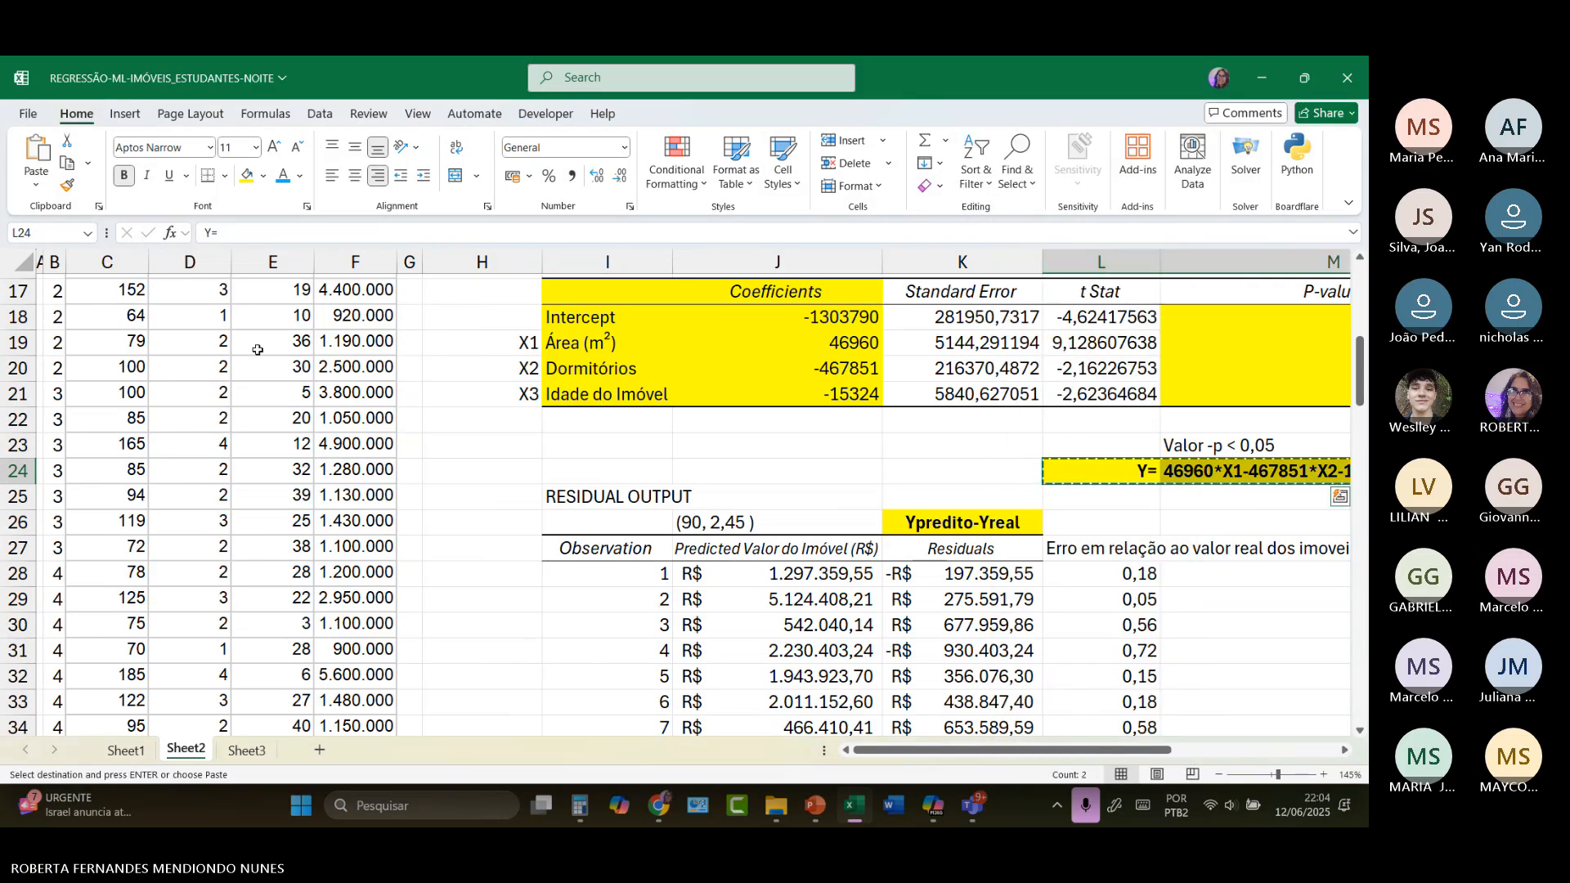
pyautogui.click(247, 750)
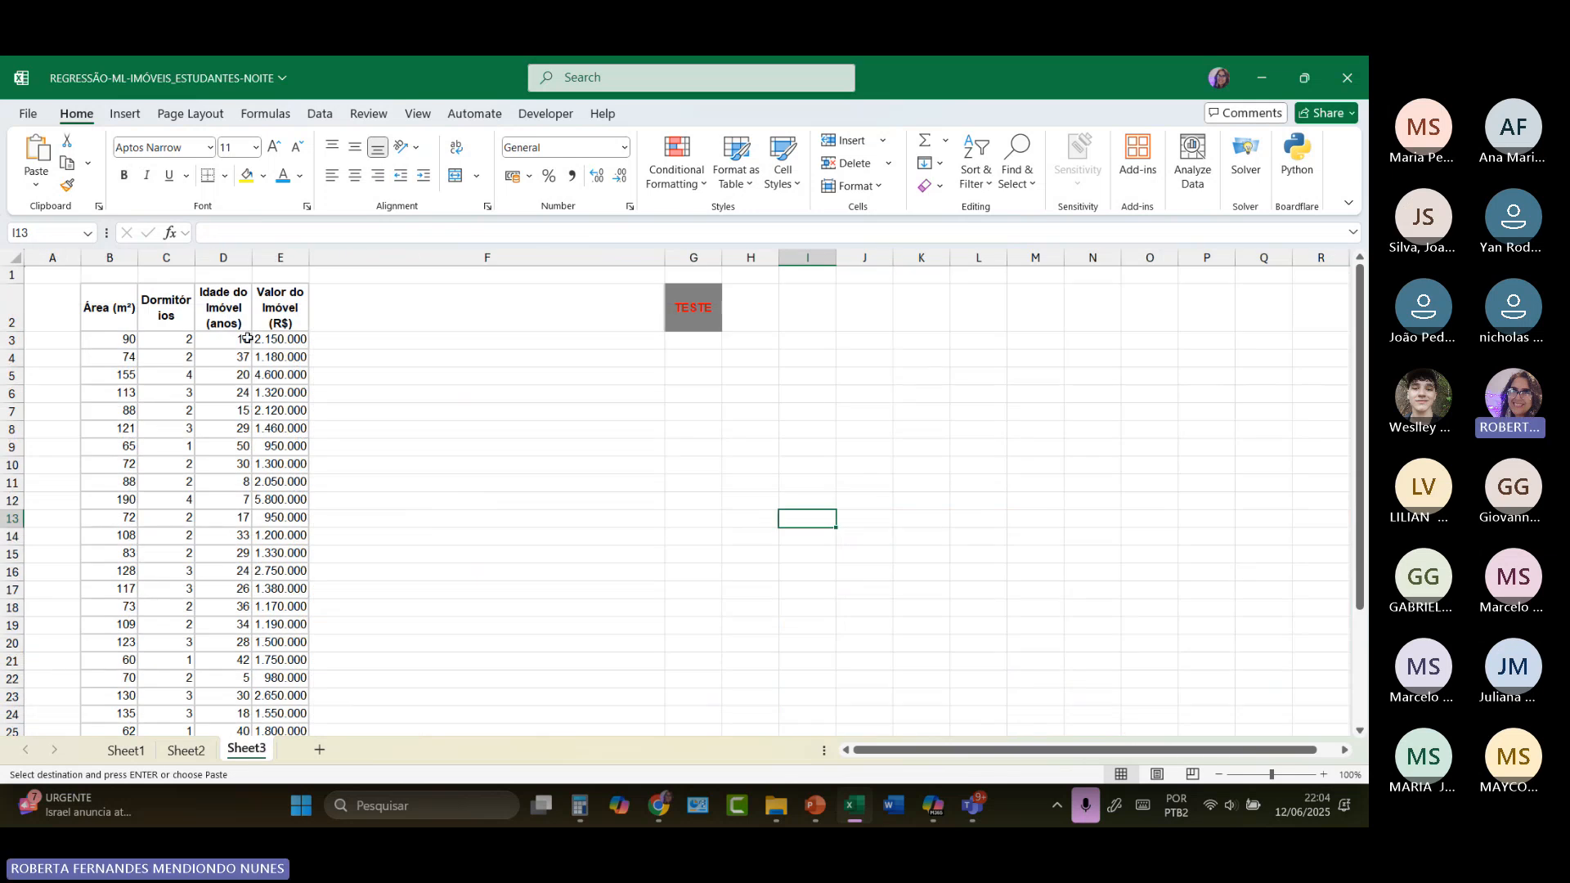
pyautogui.click(370, 343)
pyautogui.click(367, 316)
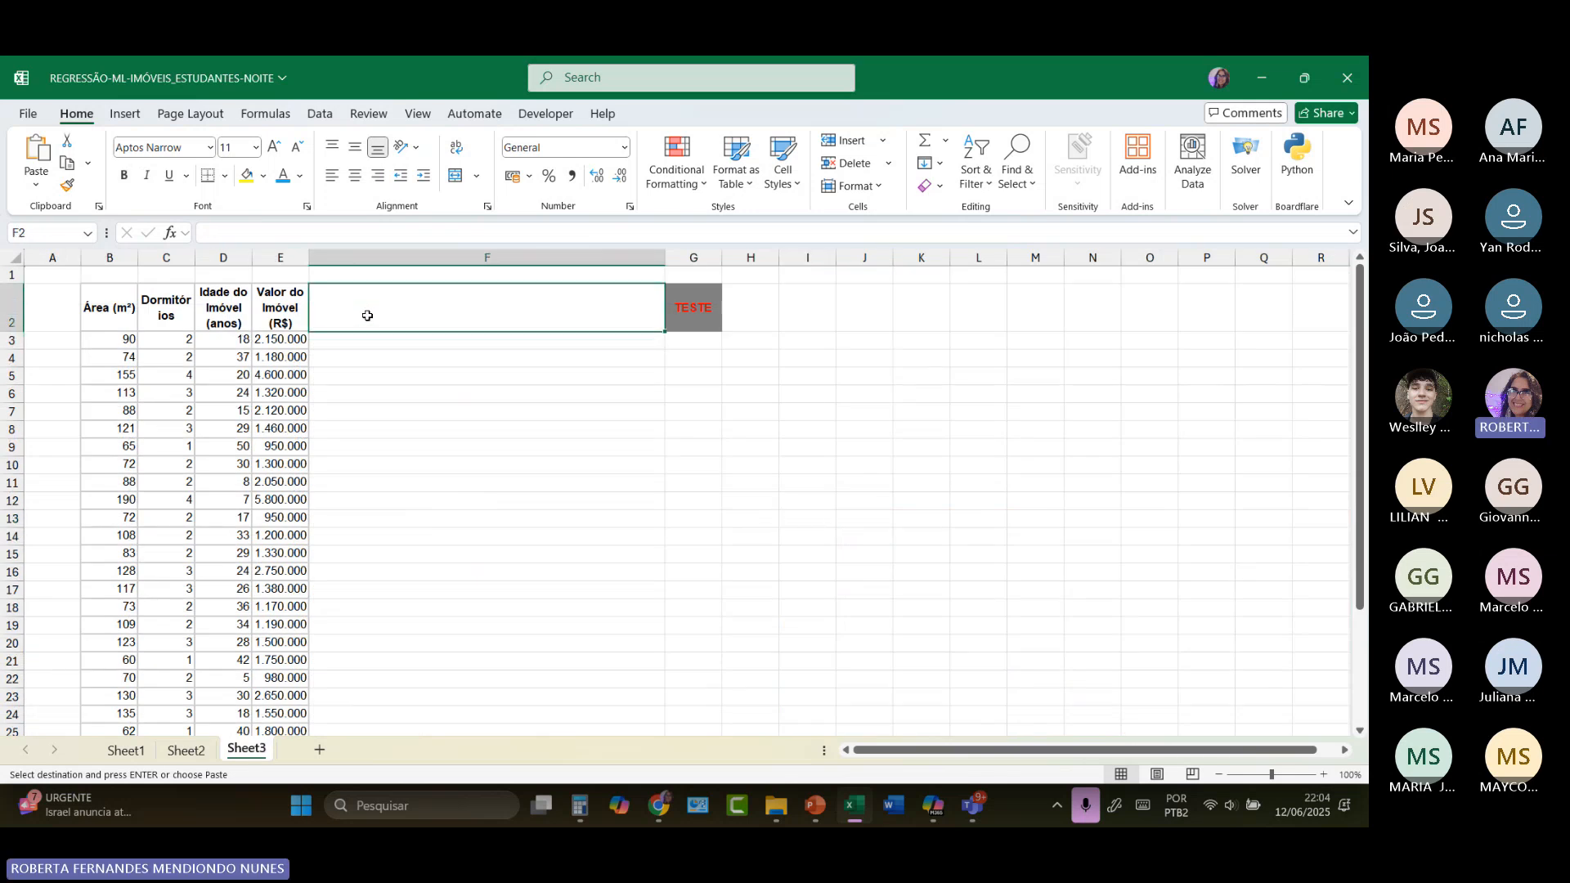
pyautogui.write('Y=\t46960*X1+467851*X2-15324*X3-1303790')
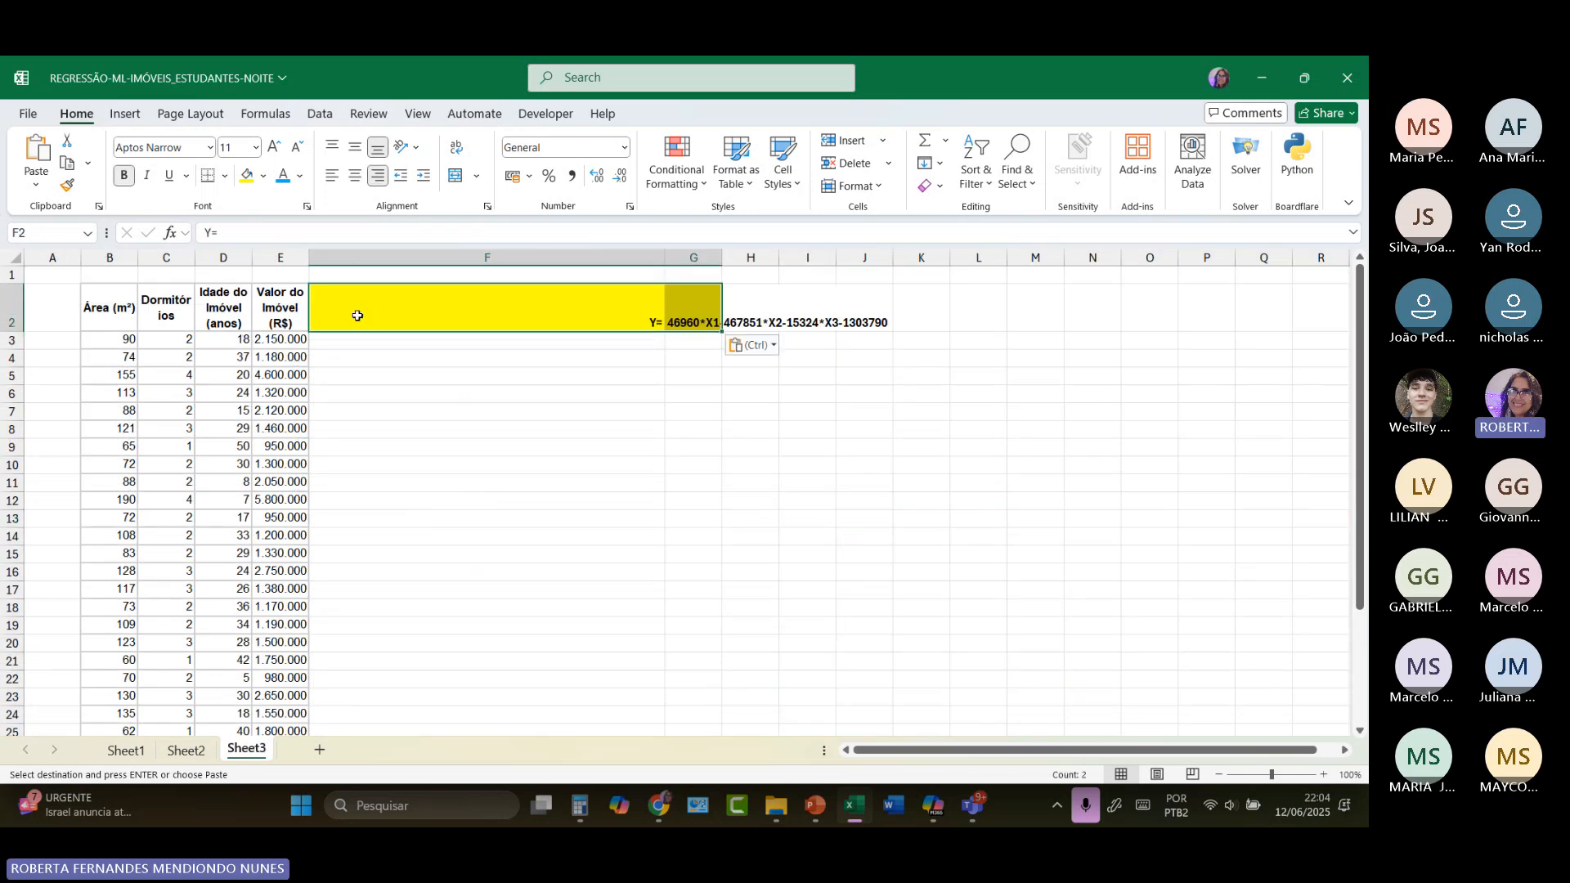
pyautogui.click(332, 177)
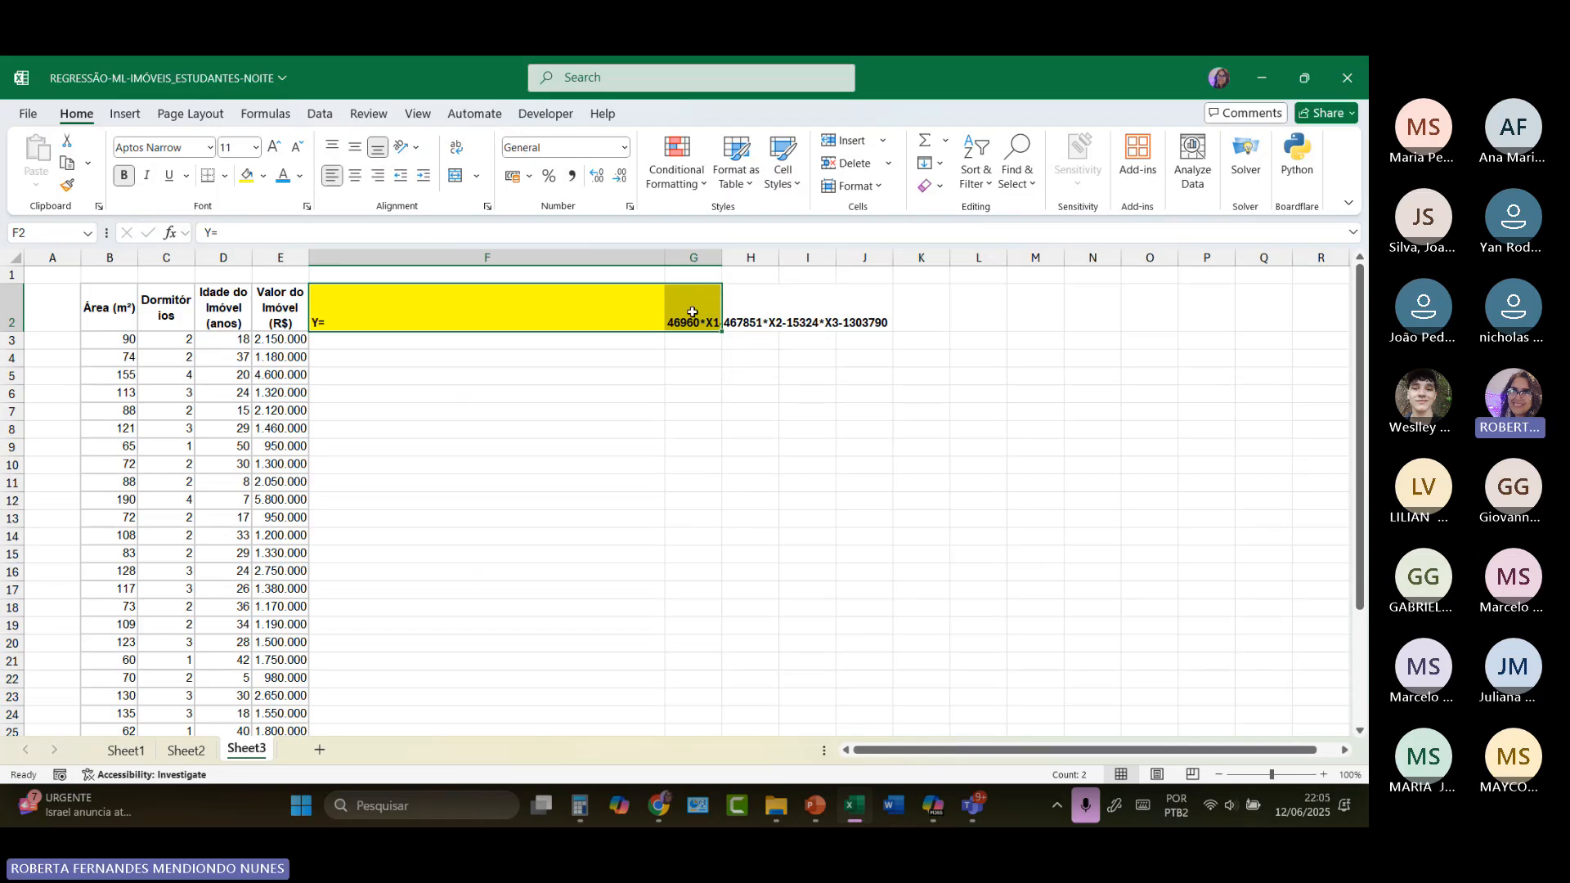
pyautogui.moveTo(668, 263); pyautogui.dragTo(359, 263)
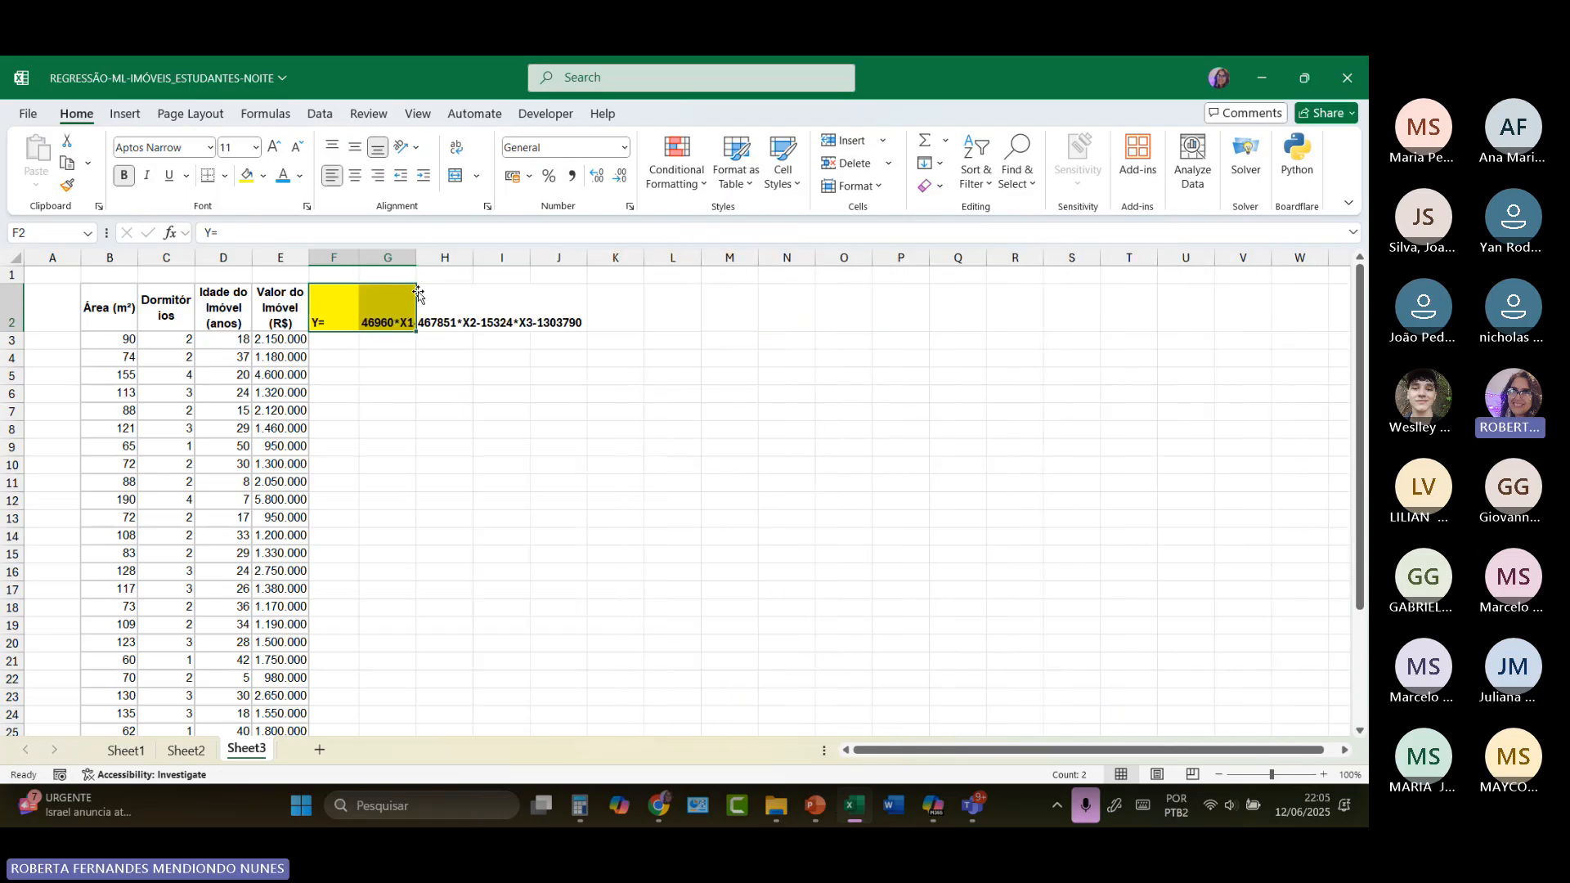
# Step: Move the equation text from G2 to follow "Y=" in F2, and fit column F to its contents
pyautogui.doubleClick(385, 317)
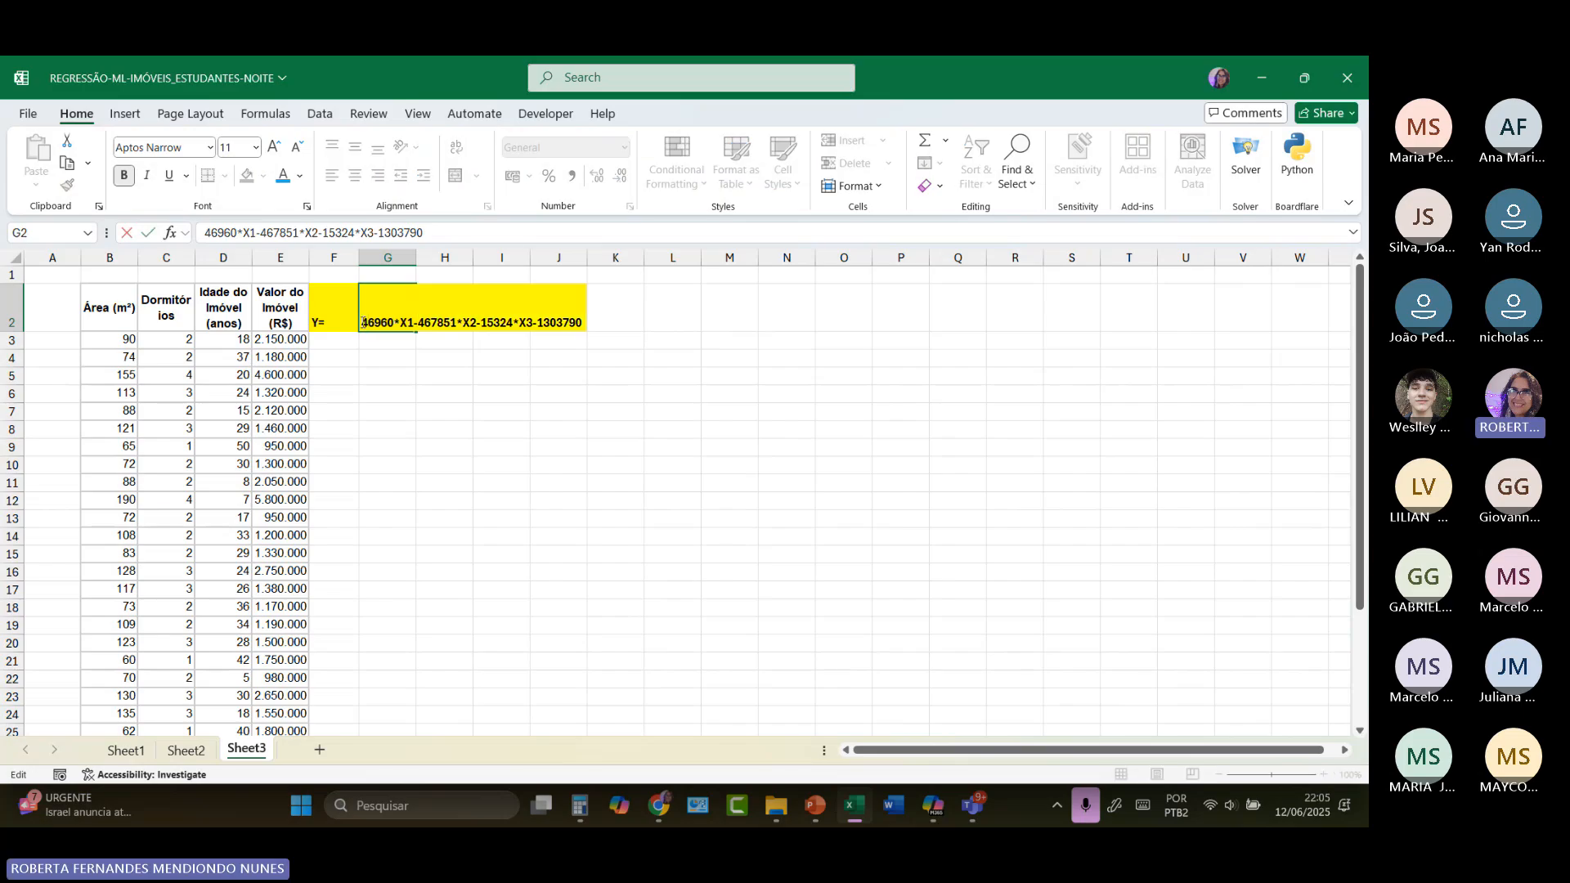
pyautogui.moveTo(360, 322); pyautogui.dragTo(577, 321)
pyautogui.rightClick(575, 320)
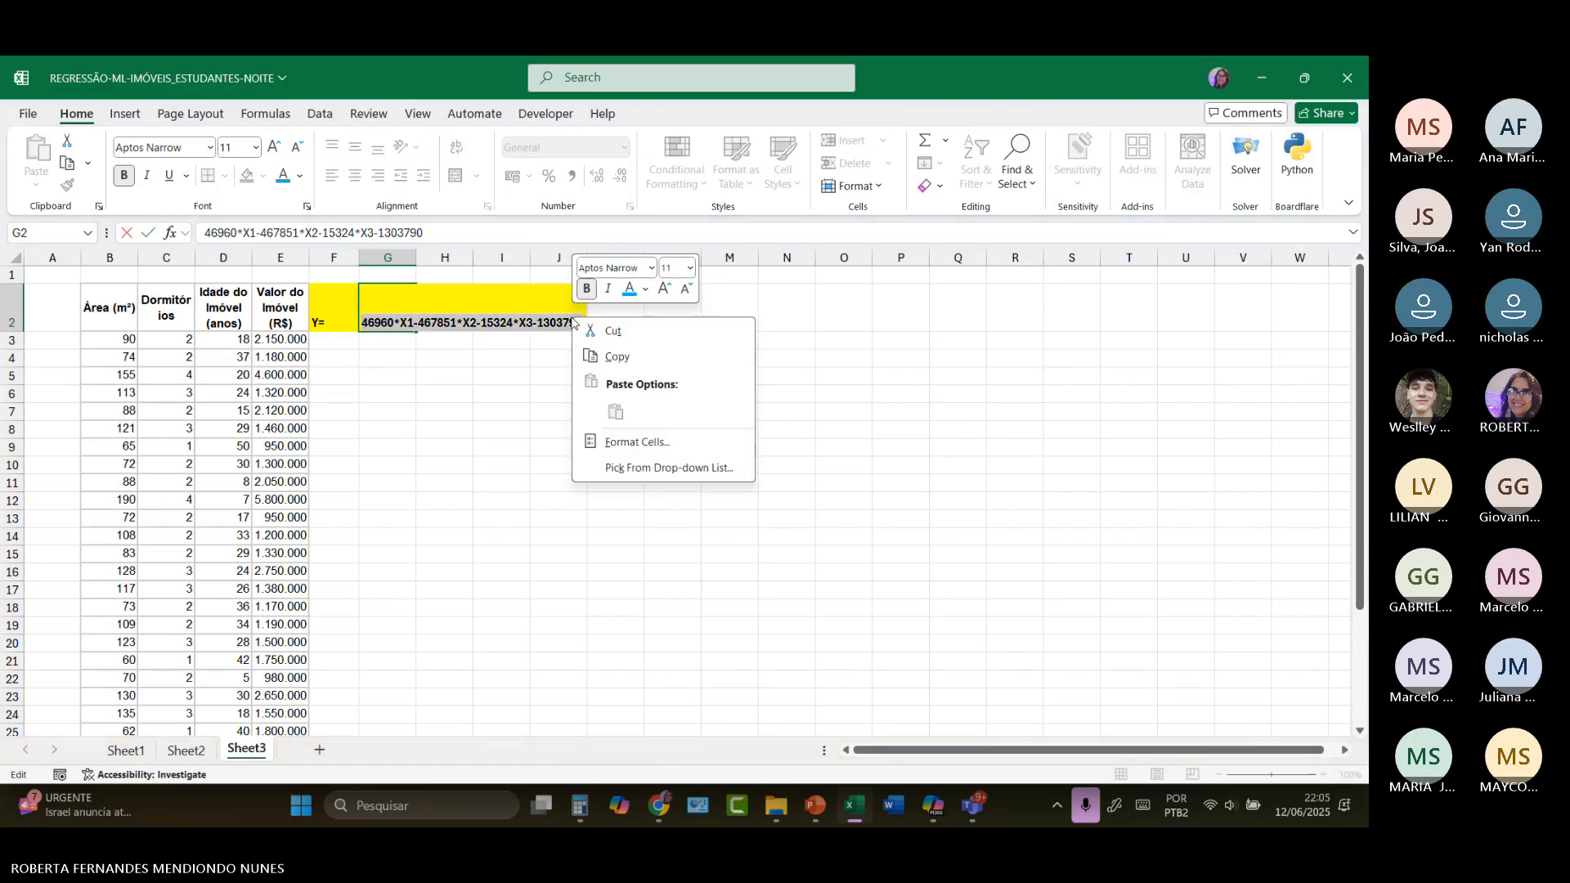
pyautogui.click(612, 332)
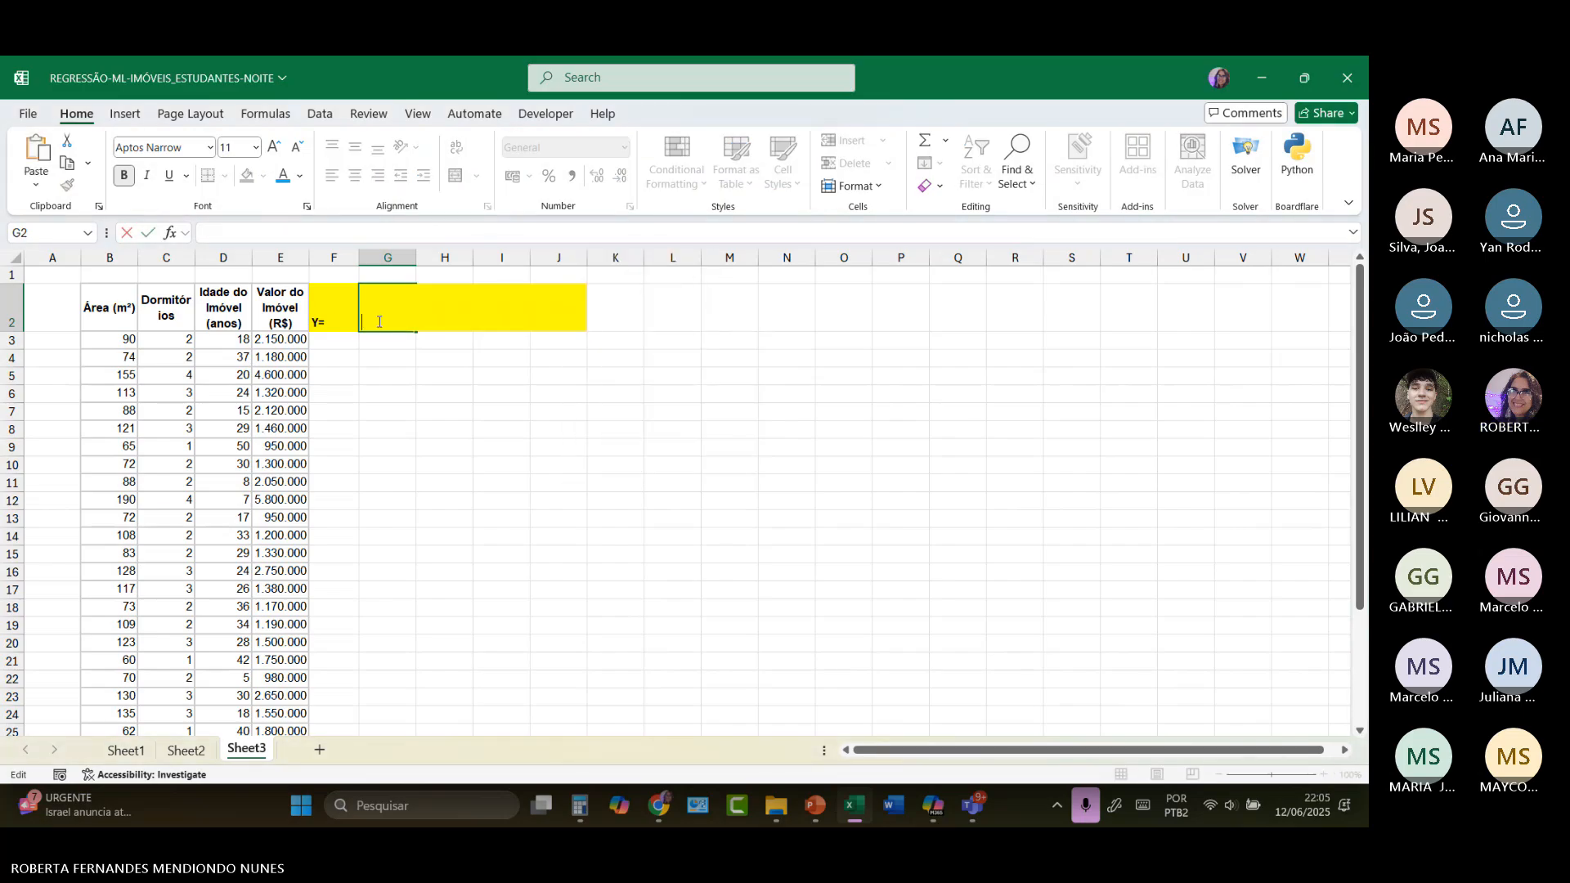
pyautogui.click(336, 322)
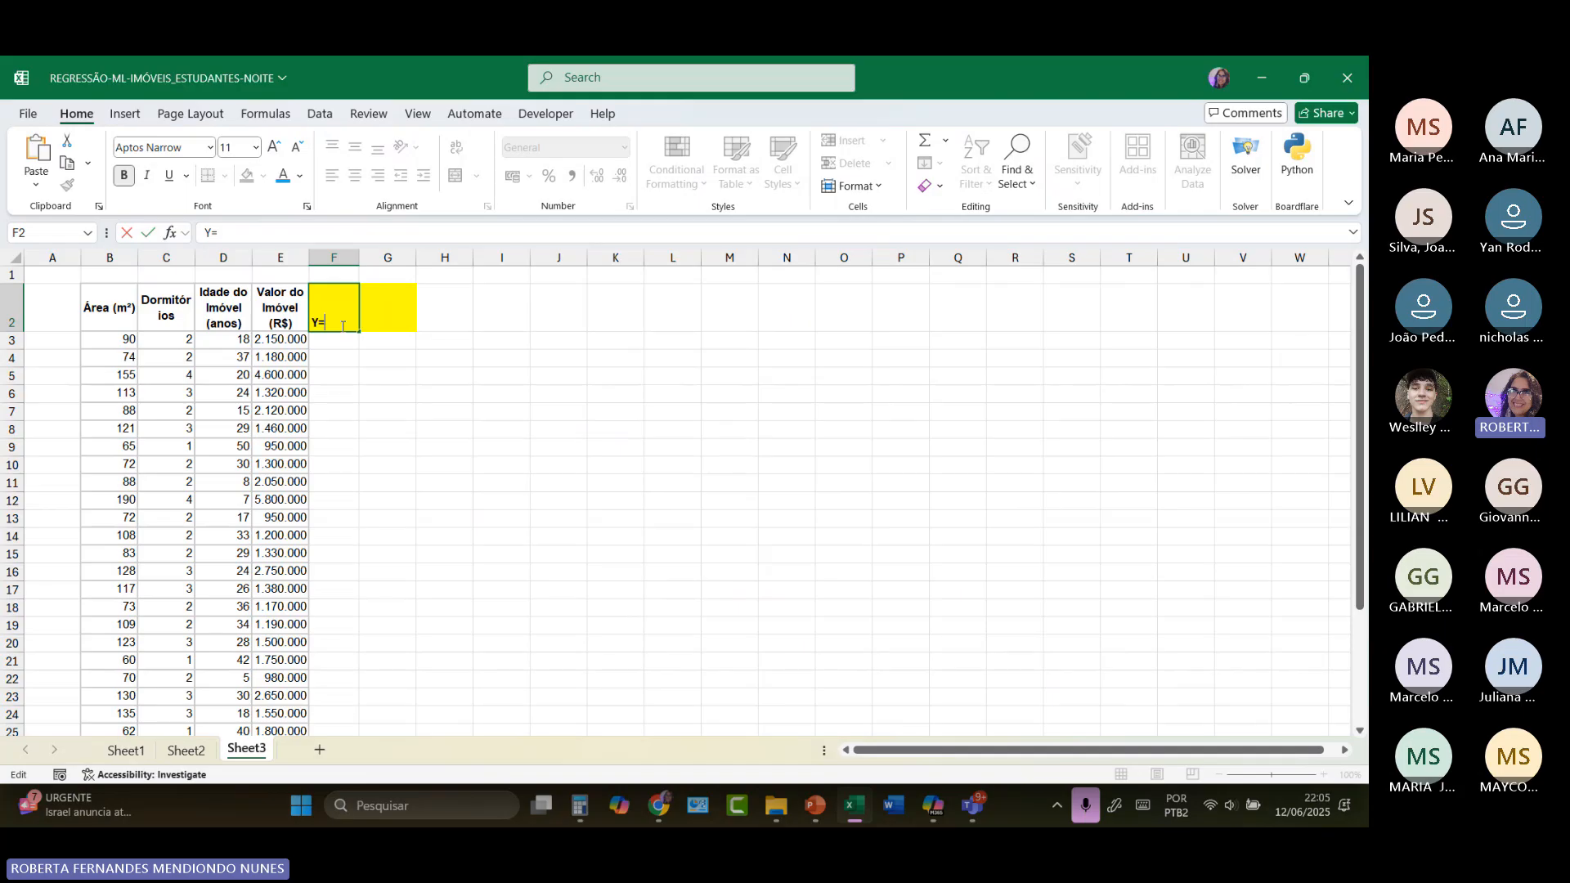
pyautogui.hotkey('ctrl', 'v')
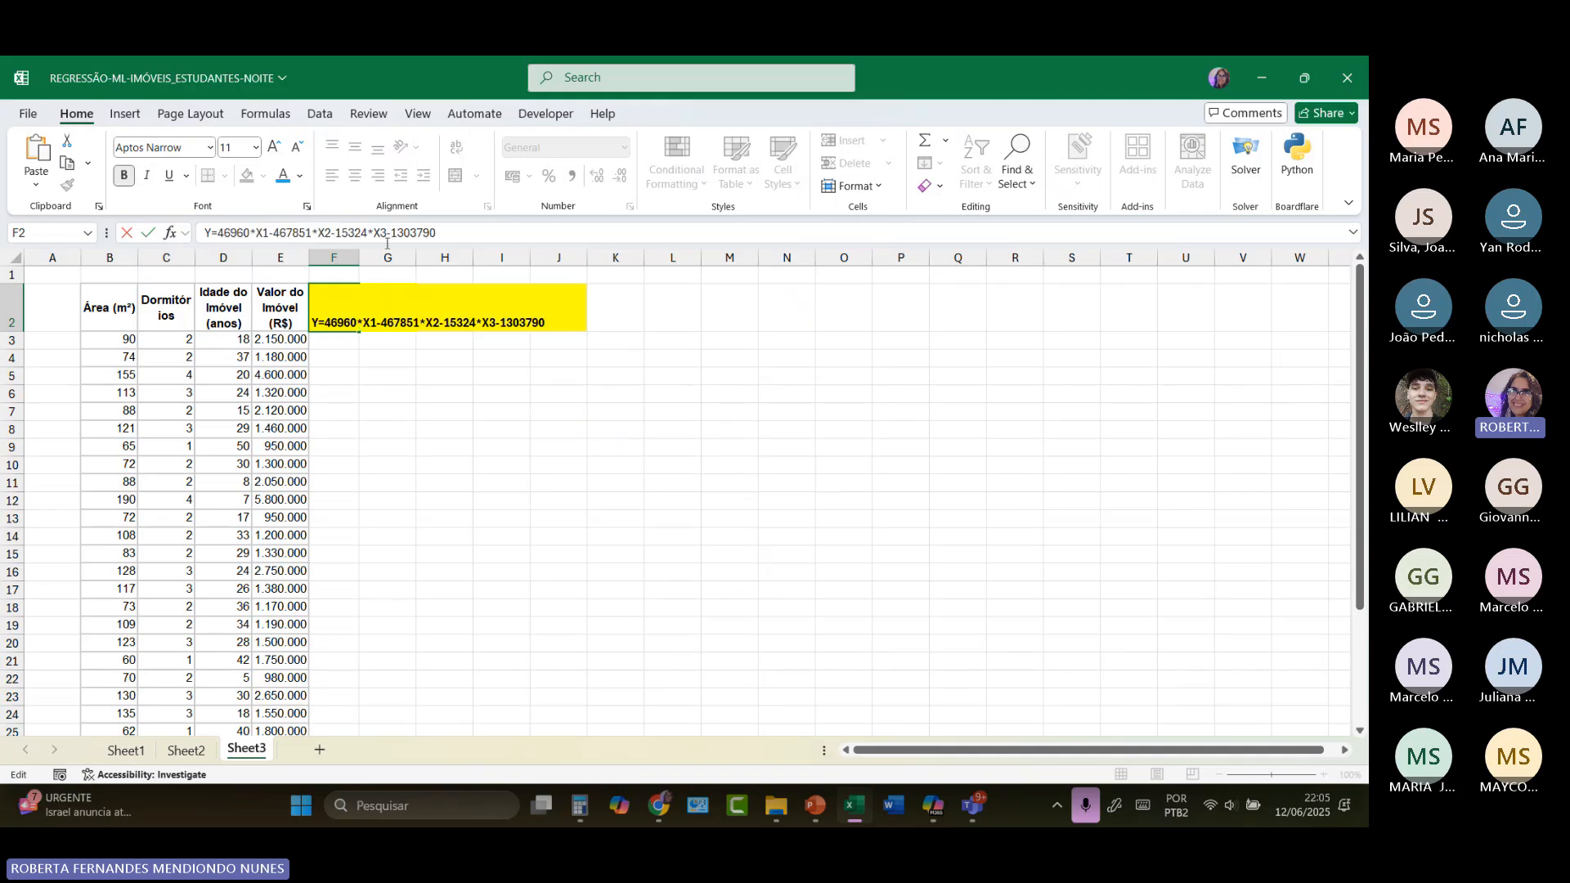
pyautogui.click(348, 258)
pyautogui.doubleClick(359, 259)
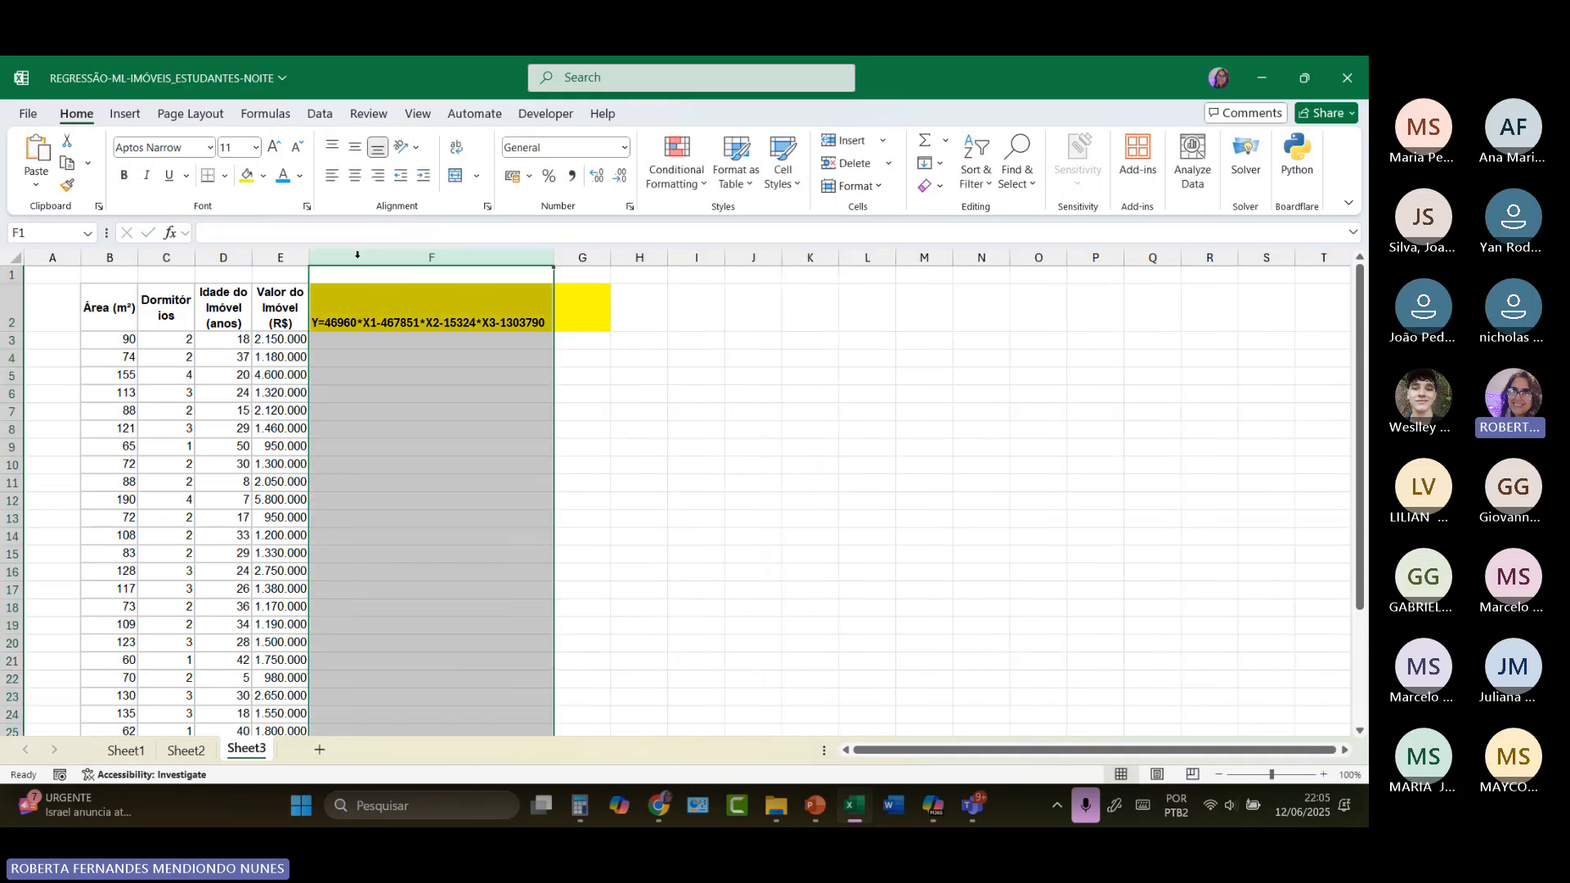
pyautogui.click(377, 344)
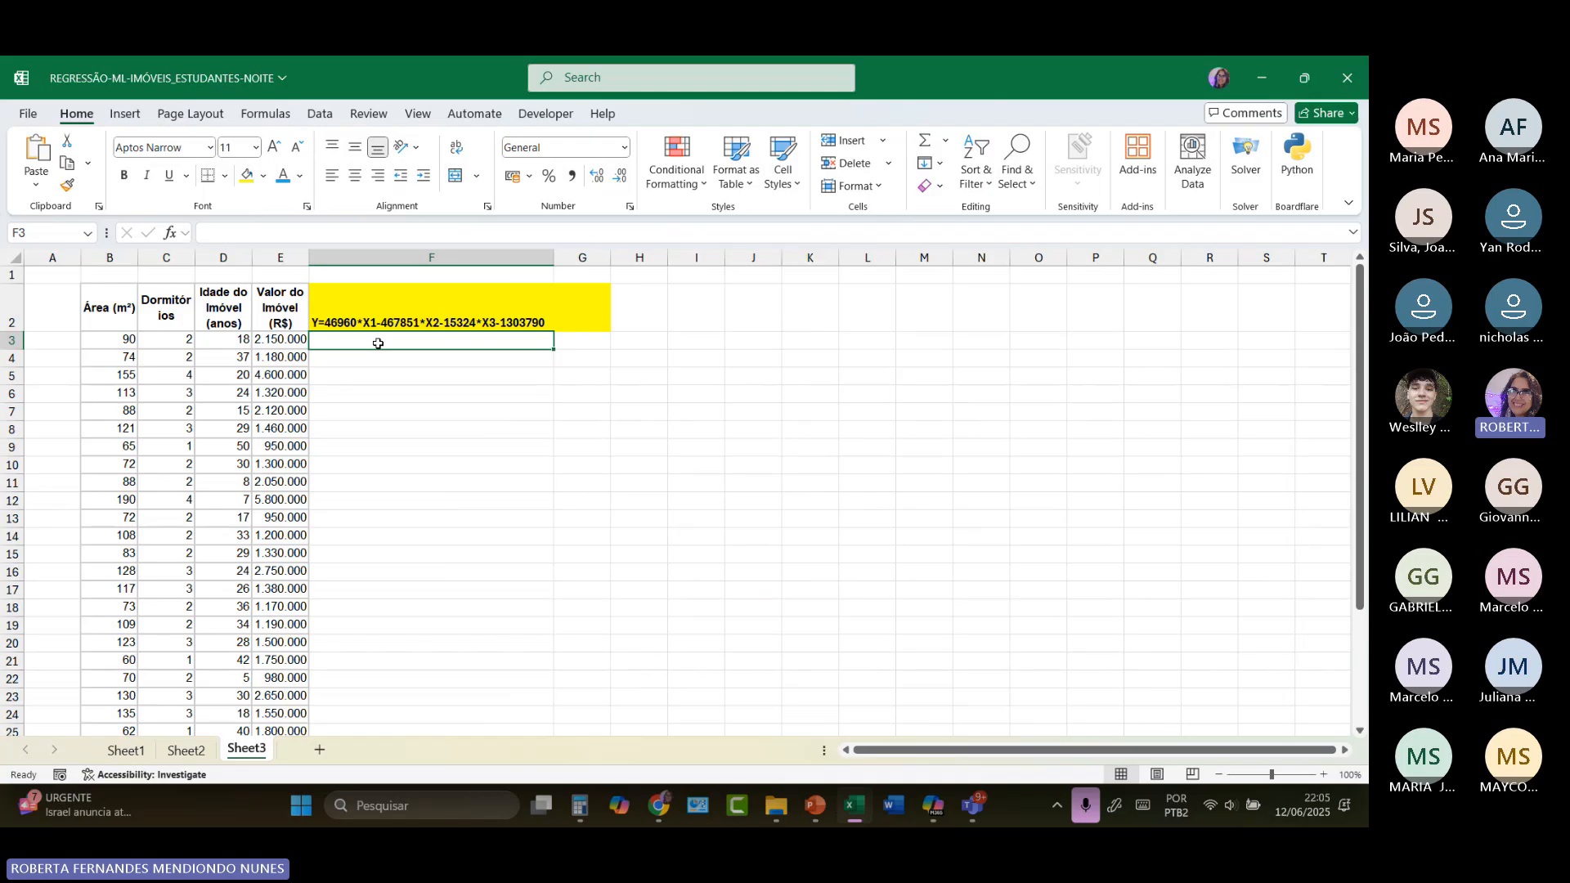
pyautogui.write('=')
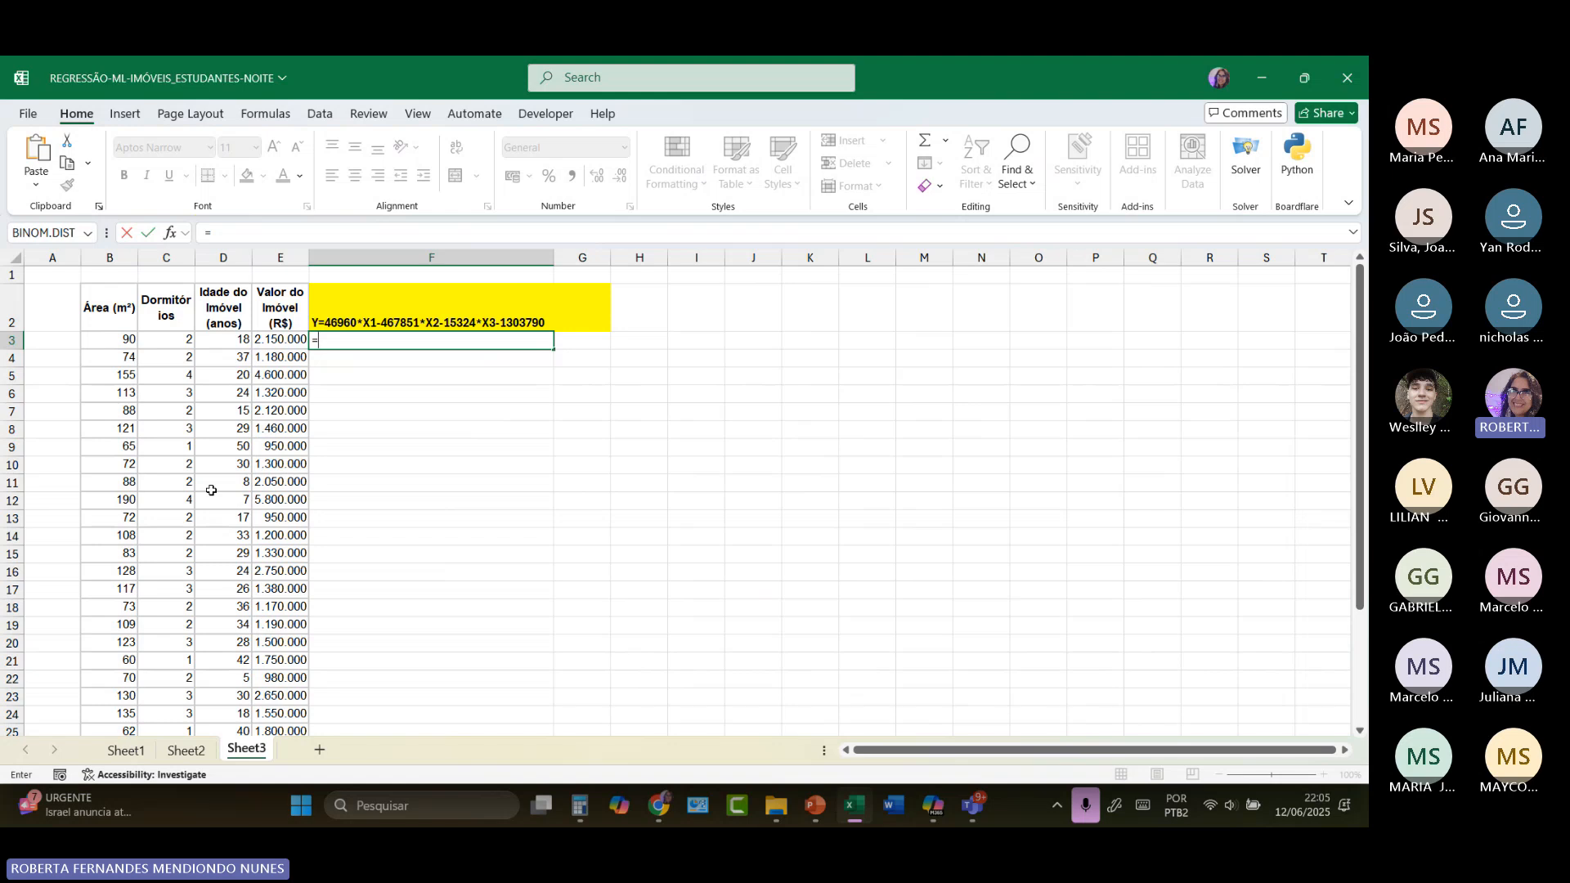
pyautogui.click(325, 323)
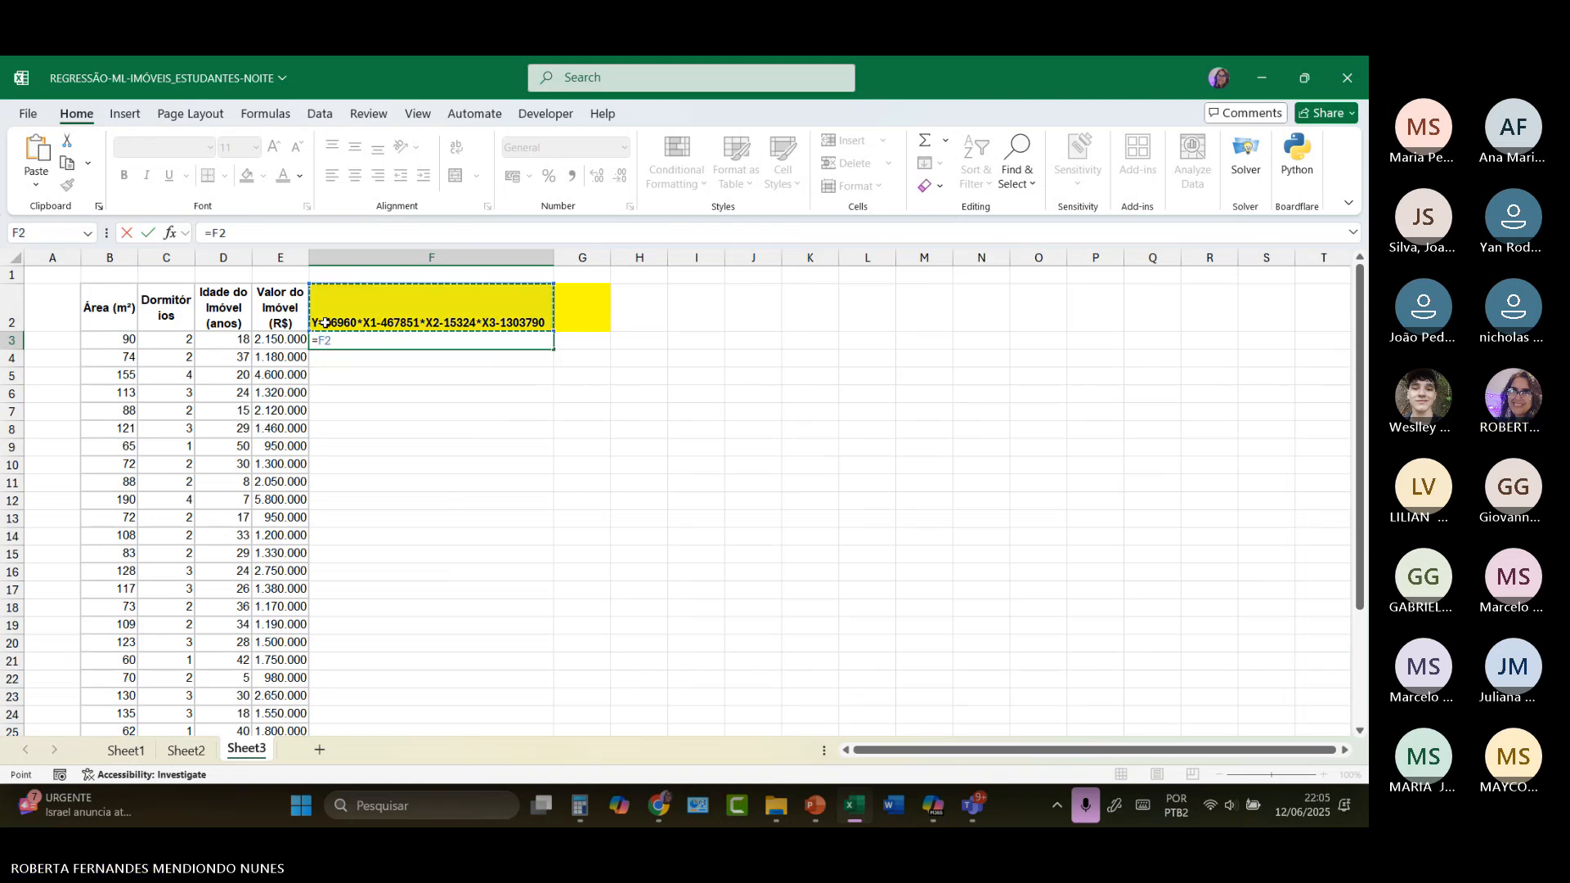
pyautogui.press('BackSpace')
pyautogui.press('BackSpace')
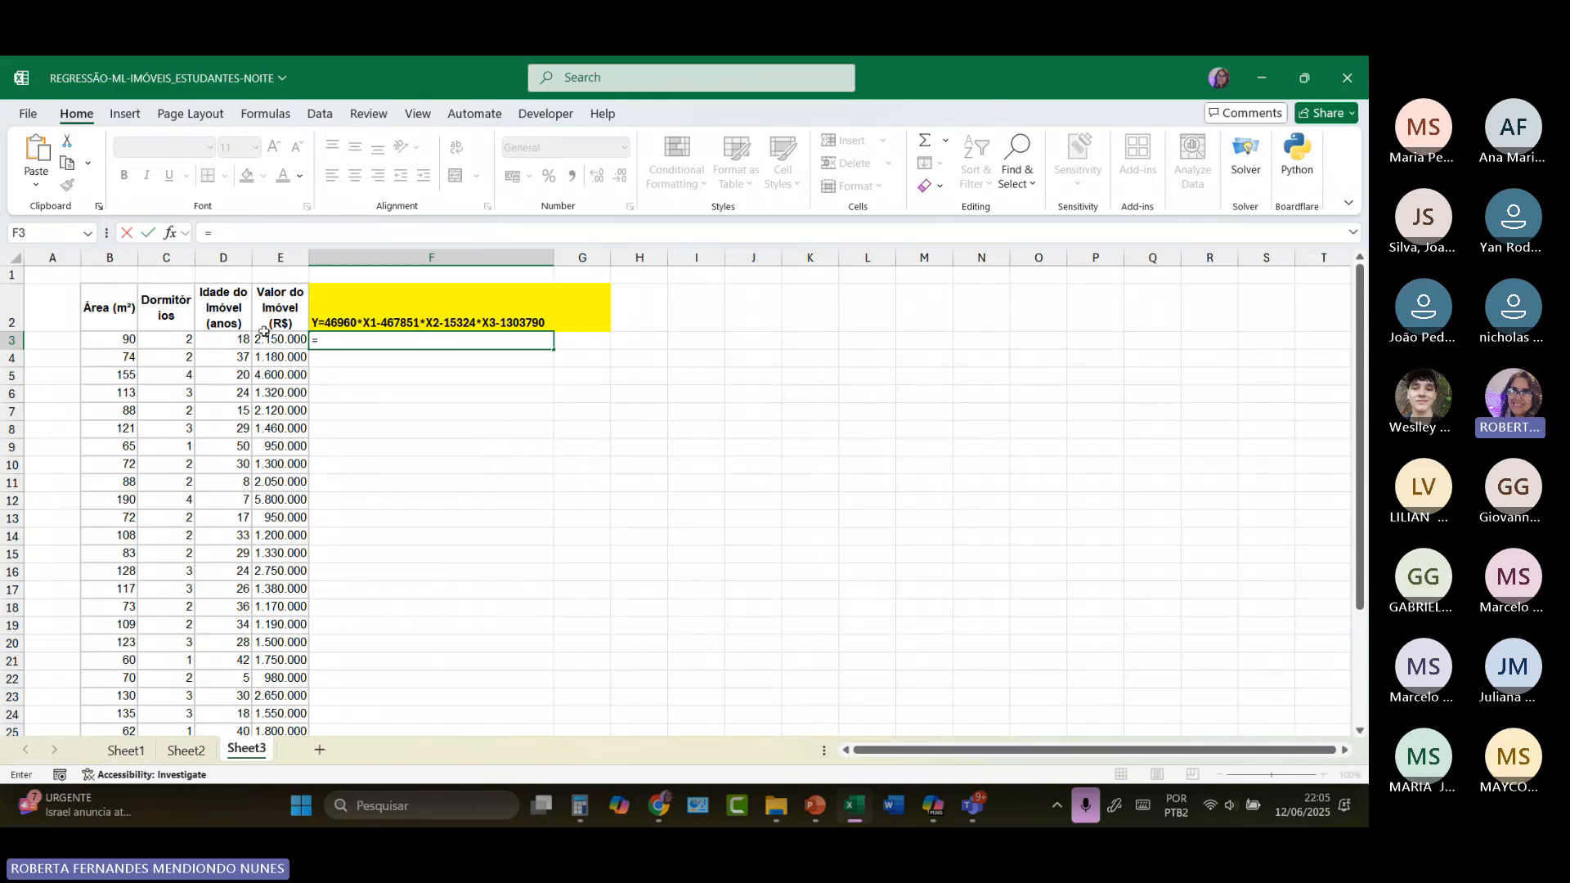
pyautogui.moveTo(114, 339); pyautogui.dragTo(225, 348)
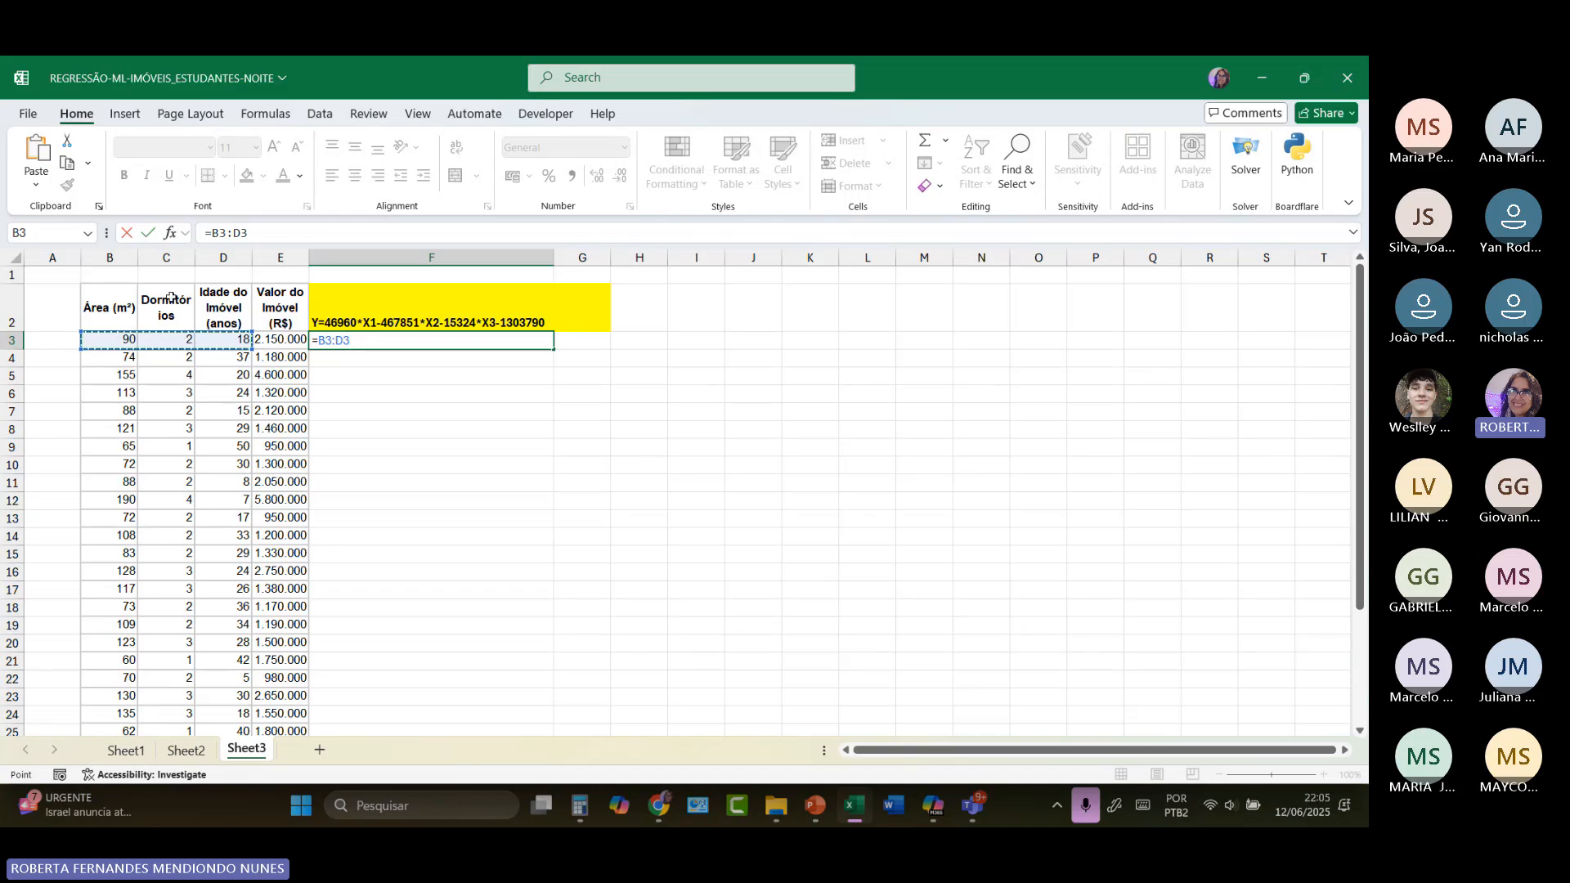
pyautogui.press('BackSpace')
pyautogui.press('BackSpace')
pyautogui.press('BackSpace')
pyautogui.press('BackSpace')
pyautogui.press('BackSpace')
pyautogui.press('BackSpace')
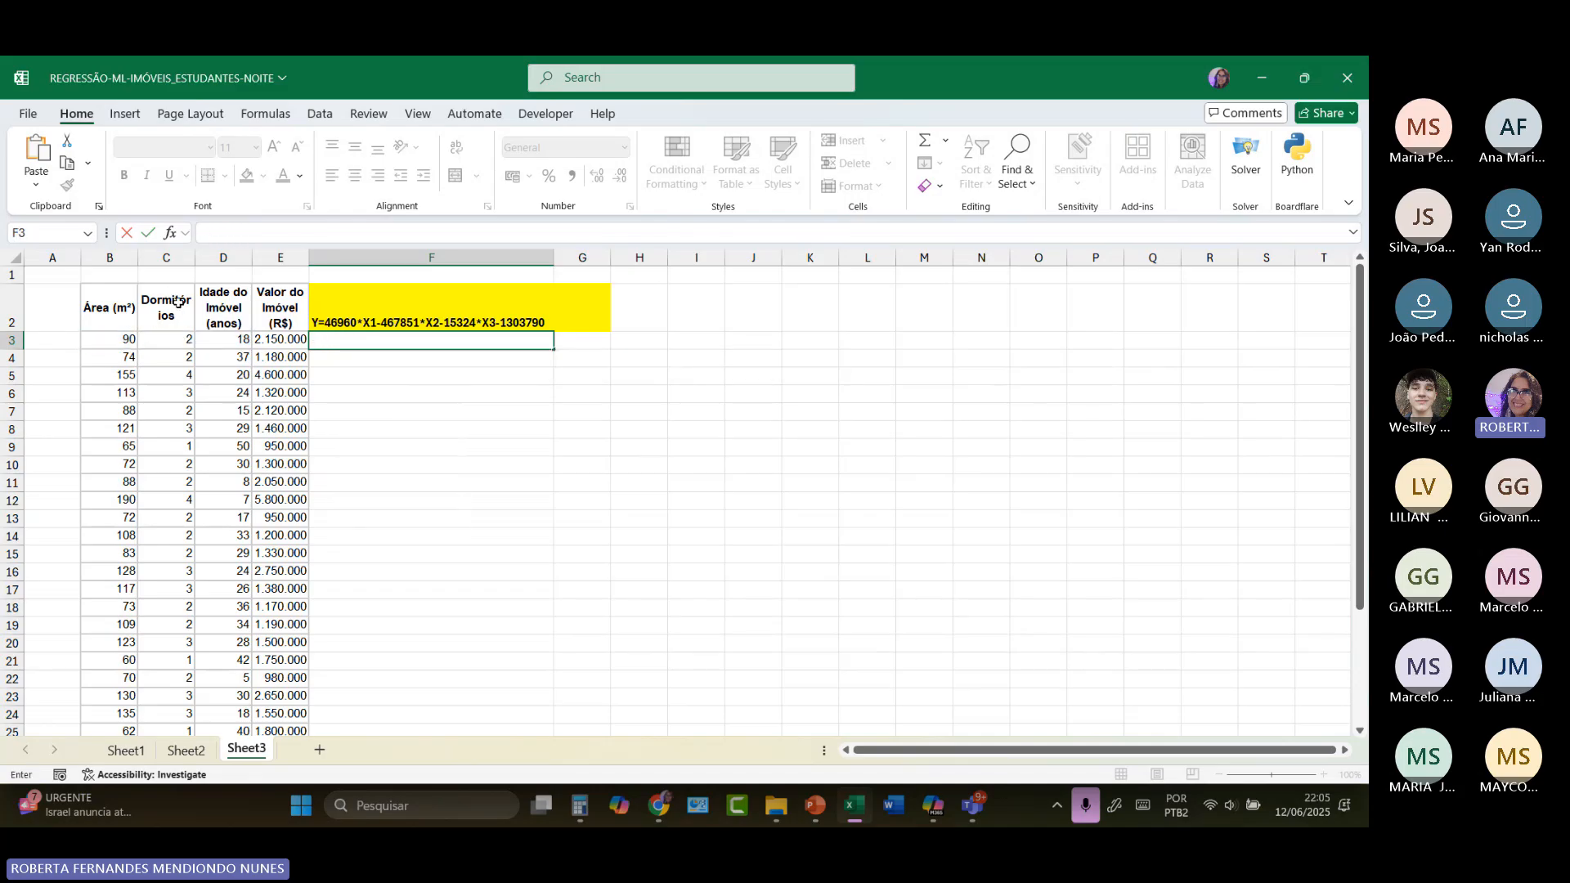
# Step: Label the area, bedrooms and property age columns X1, X2 and X3 in B1, C1 and D1
pyautogui.click(100, 279)
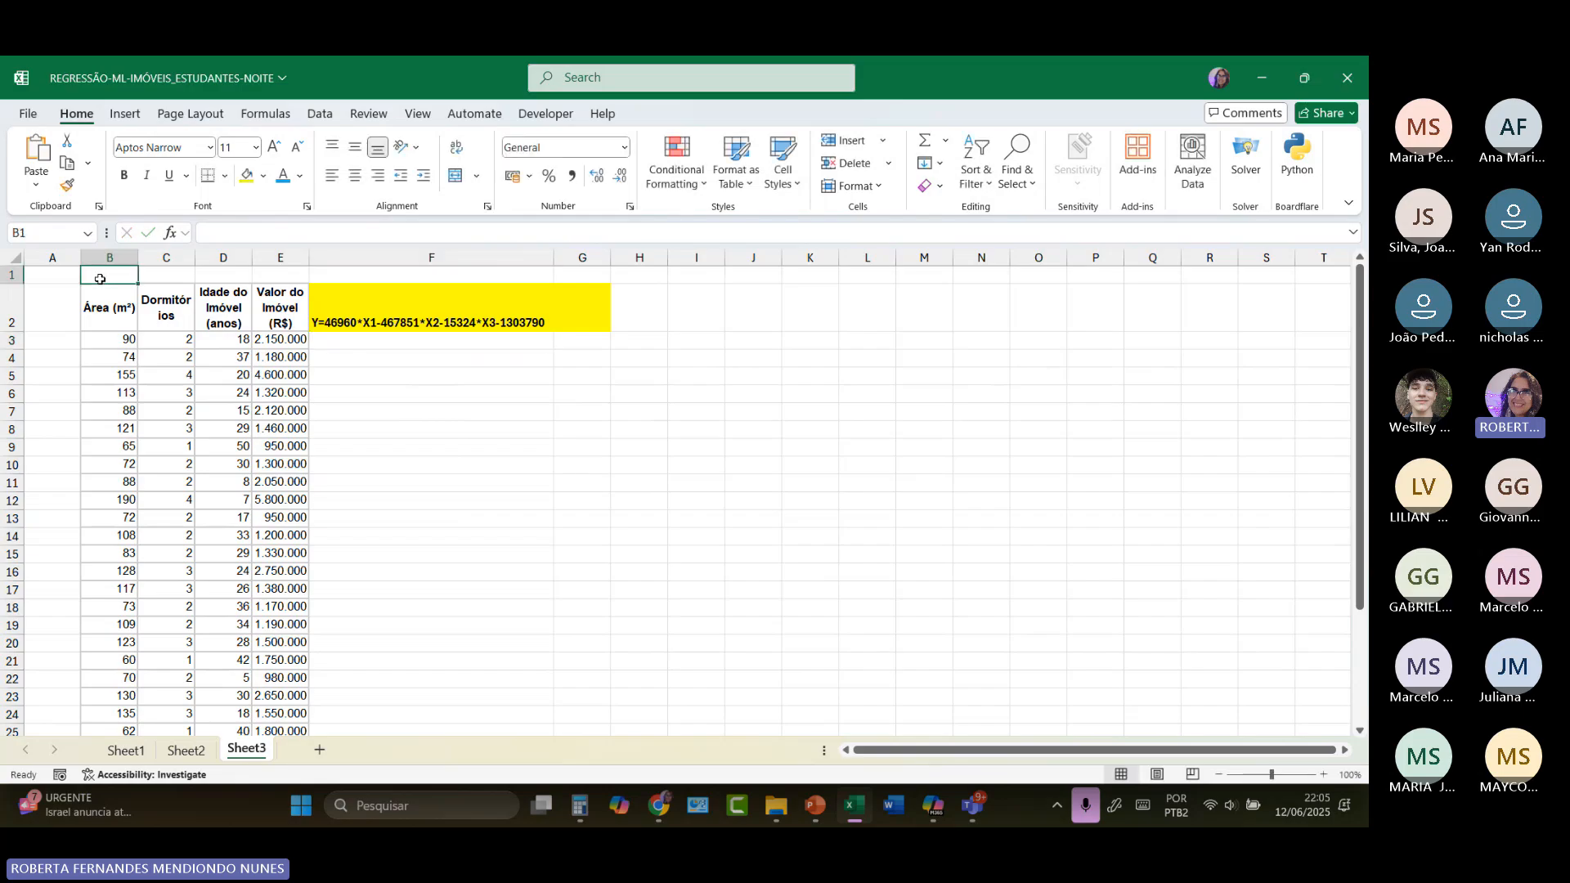
pyautogui.press('capslock')
pyautogui.write('X1')
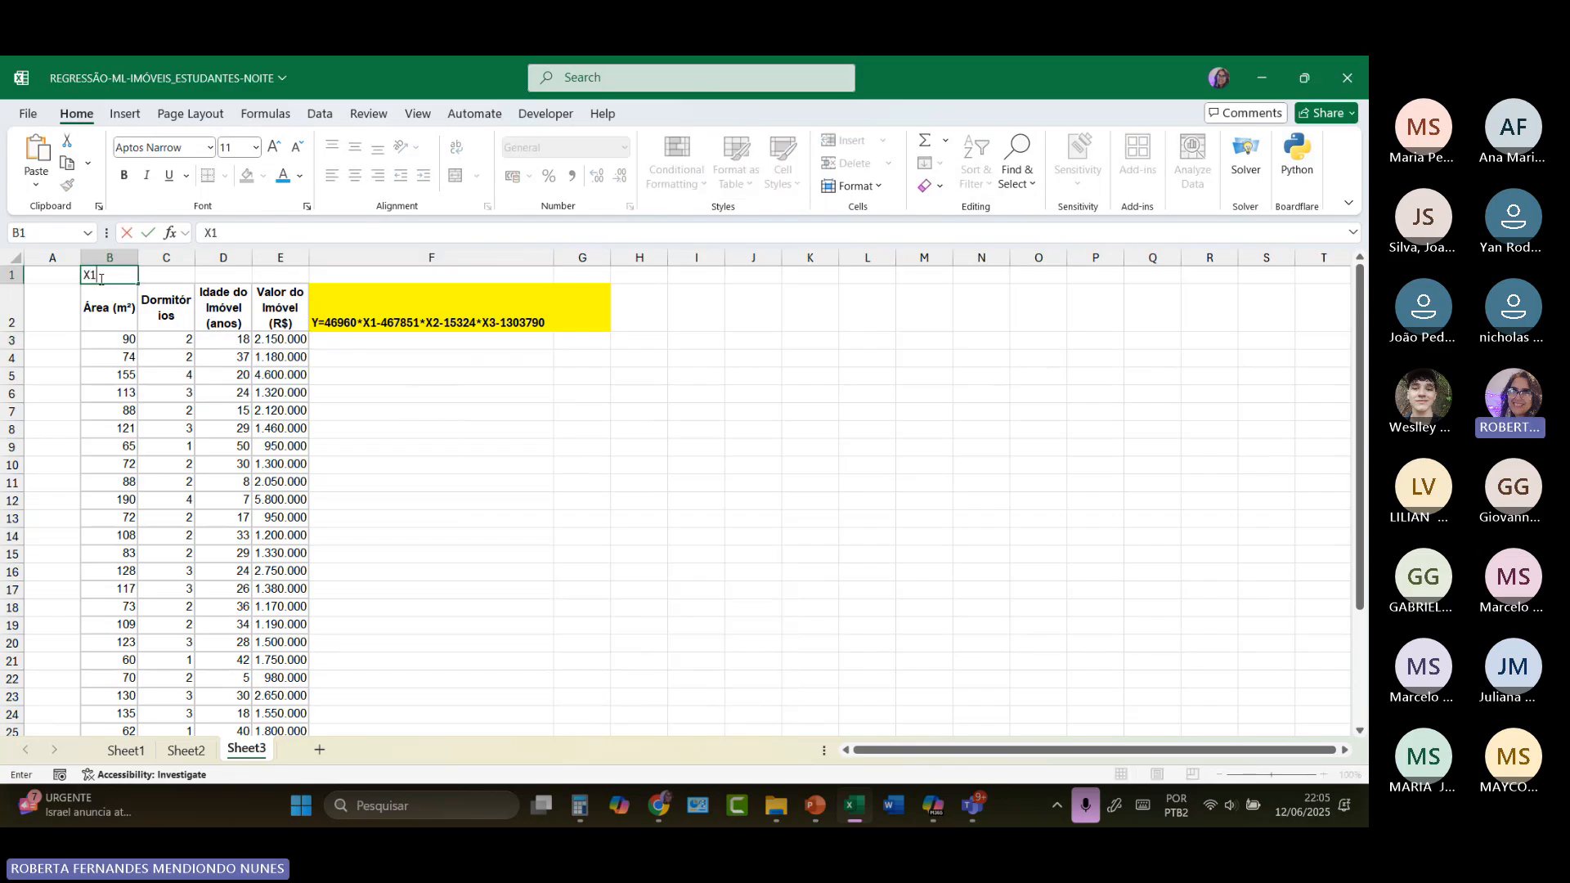
pyautogui.press('Tab')
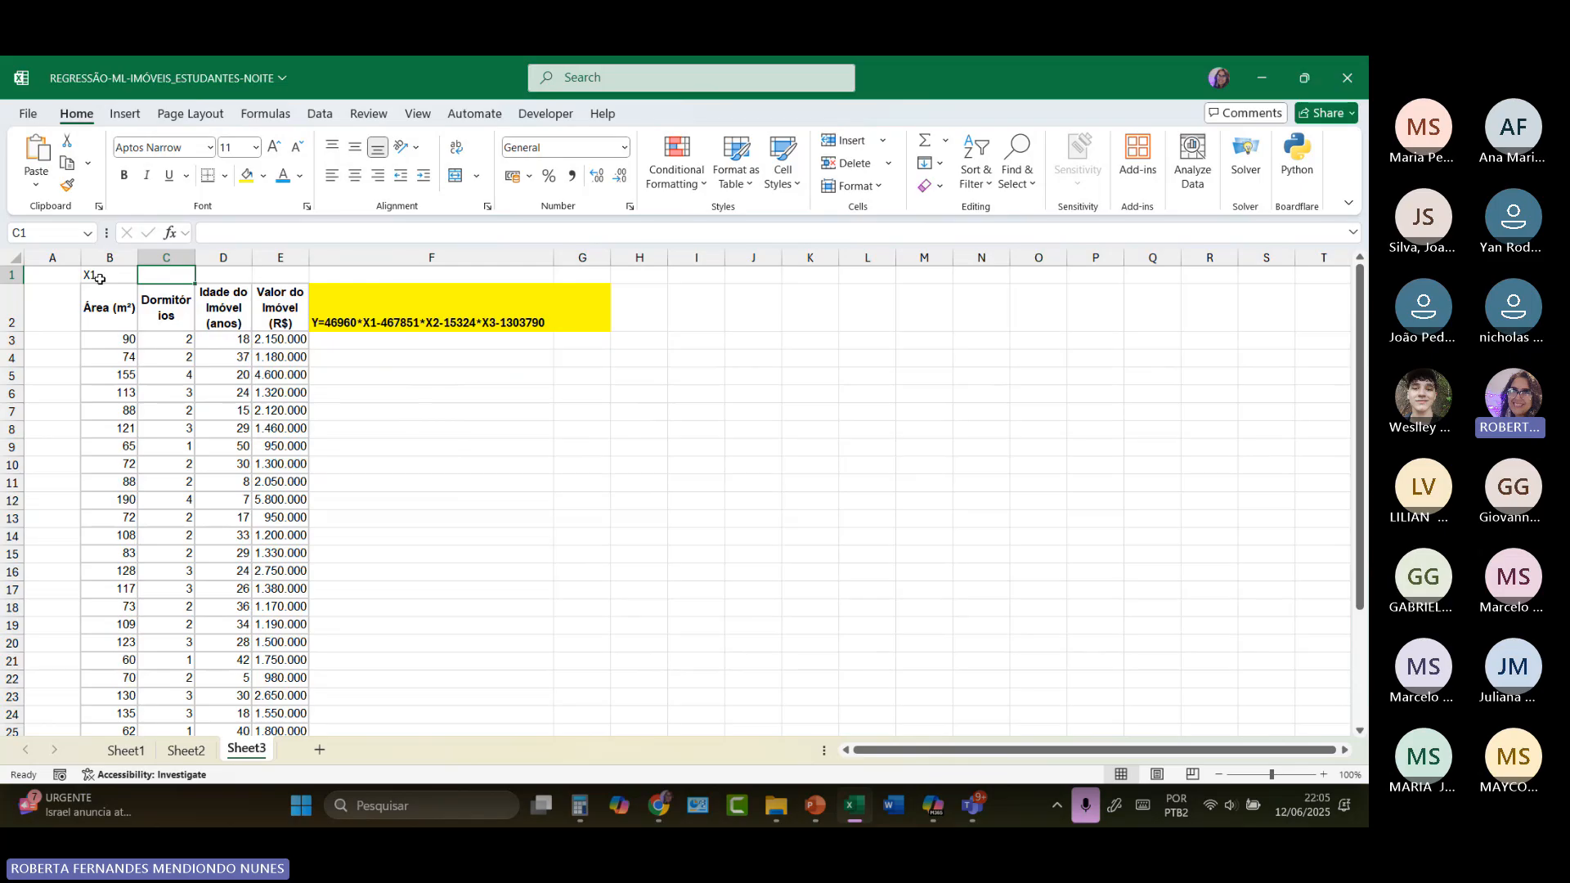
pyautogui.write('X')
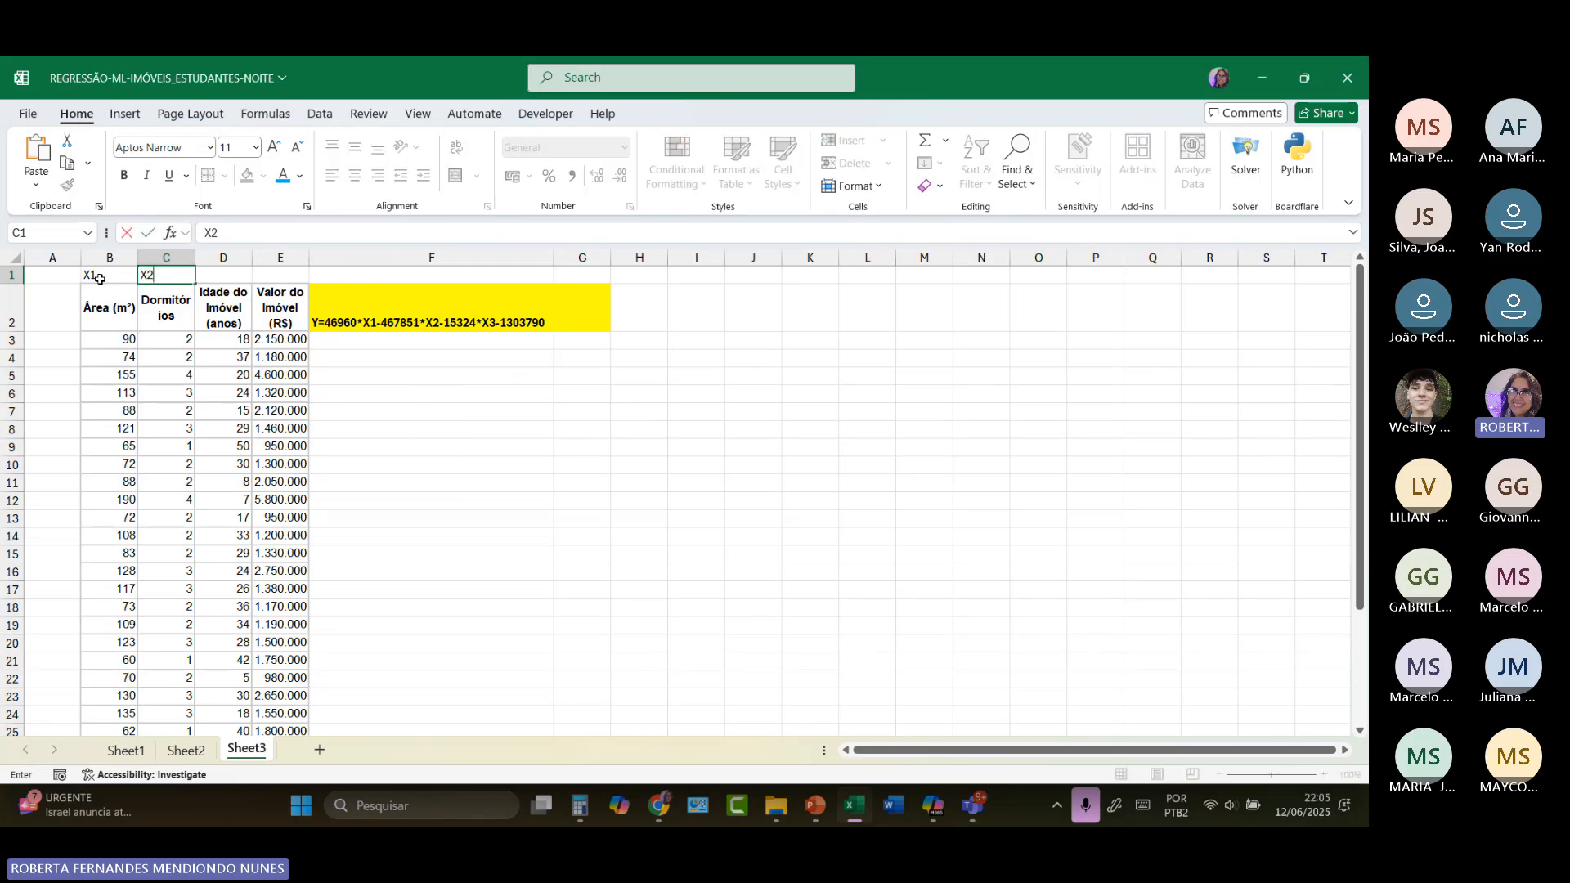
pyautogui.write('2')
pyautogui.press('Tab')
pyautogui.write('X3')
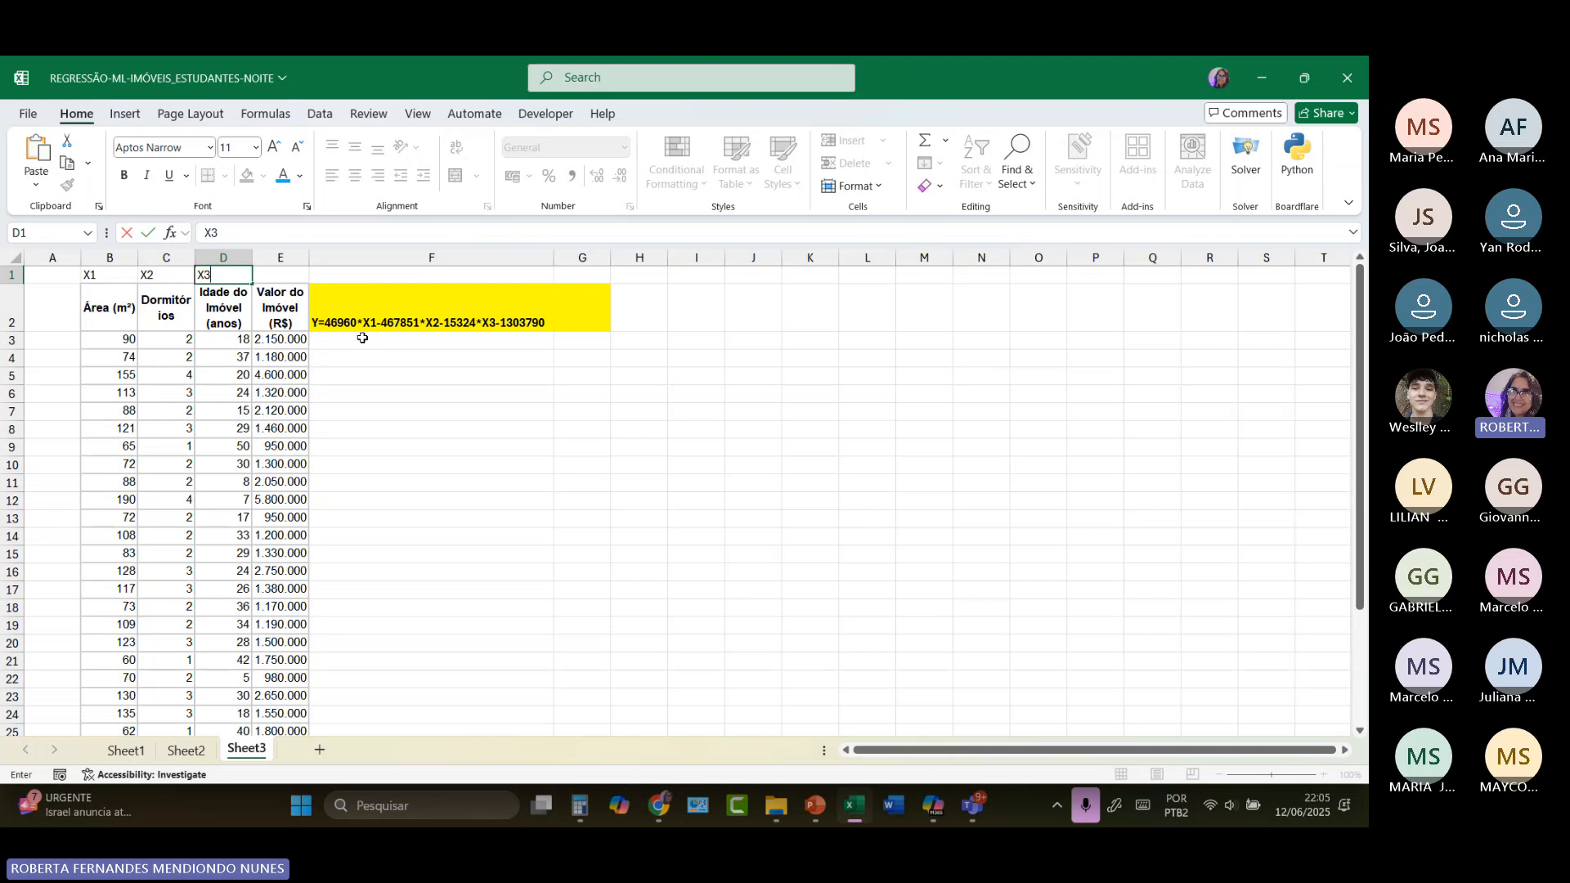
pyautogui.click(362, 338)
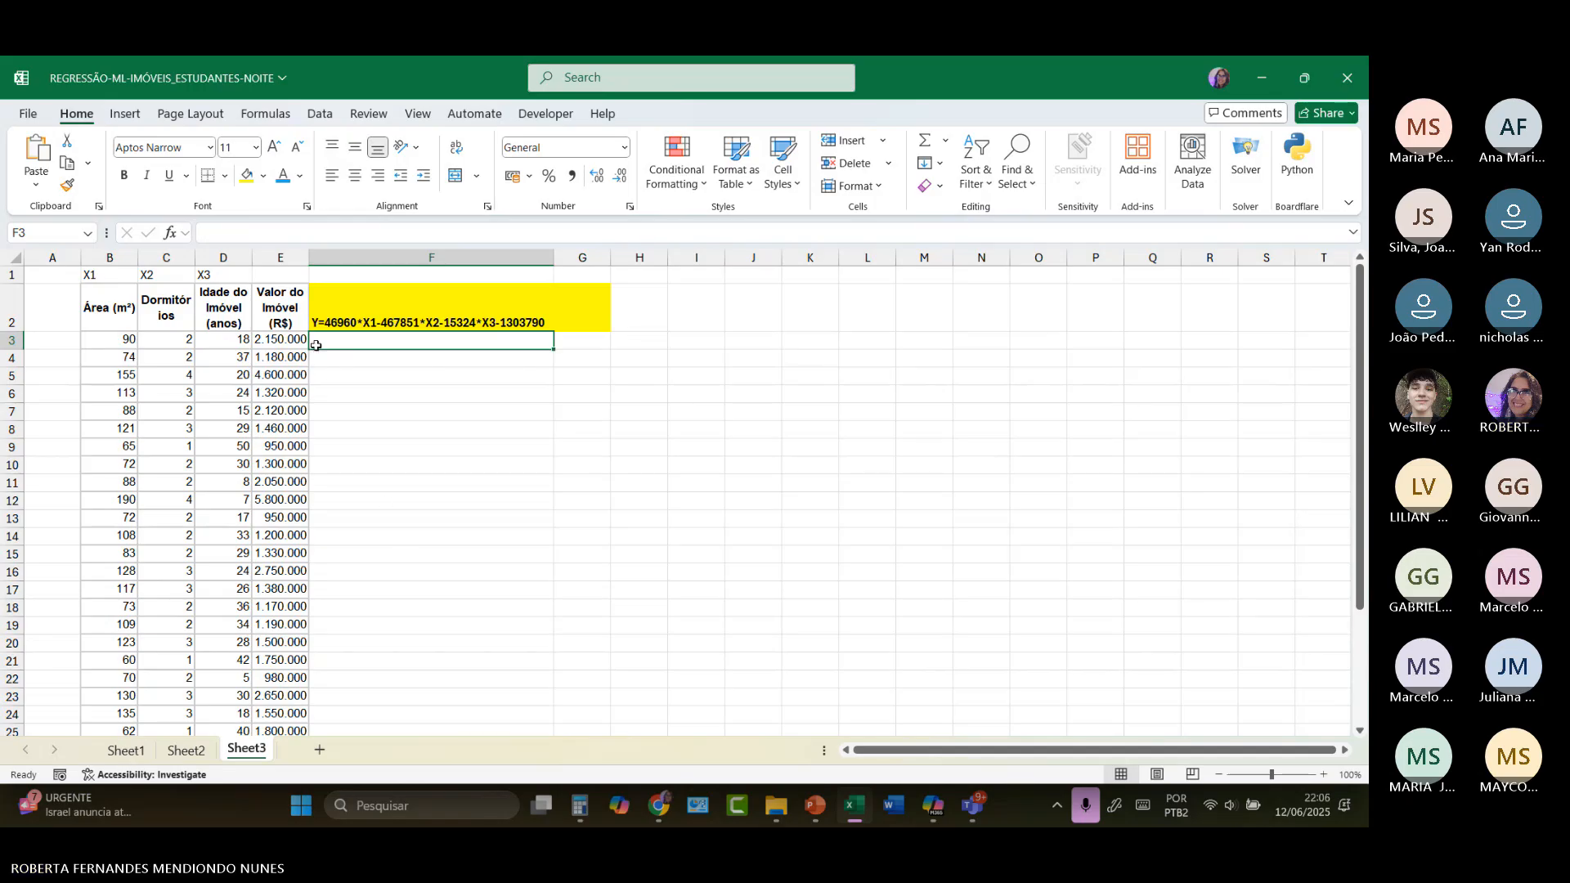
# Step: Enter the X1 coefficient 46960 in cell H3
pyautogui.write('=')
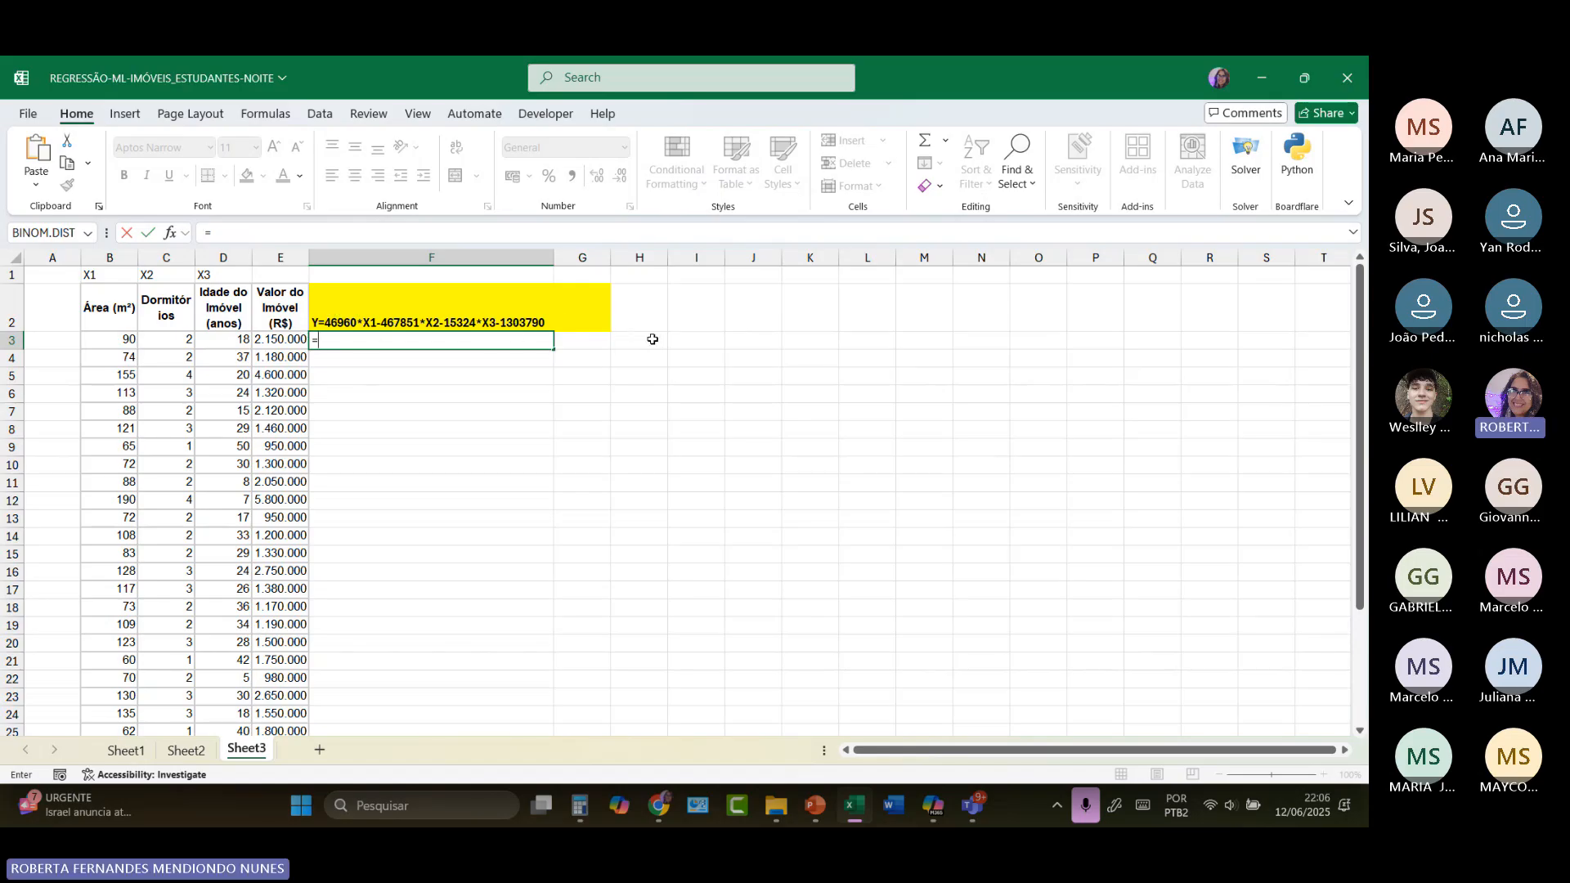
pyautogui.press('BackSpace')
pyautogui.click(655, 341)
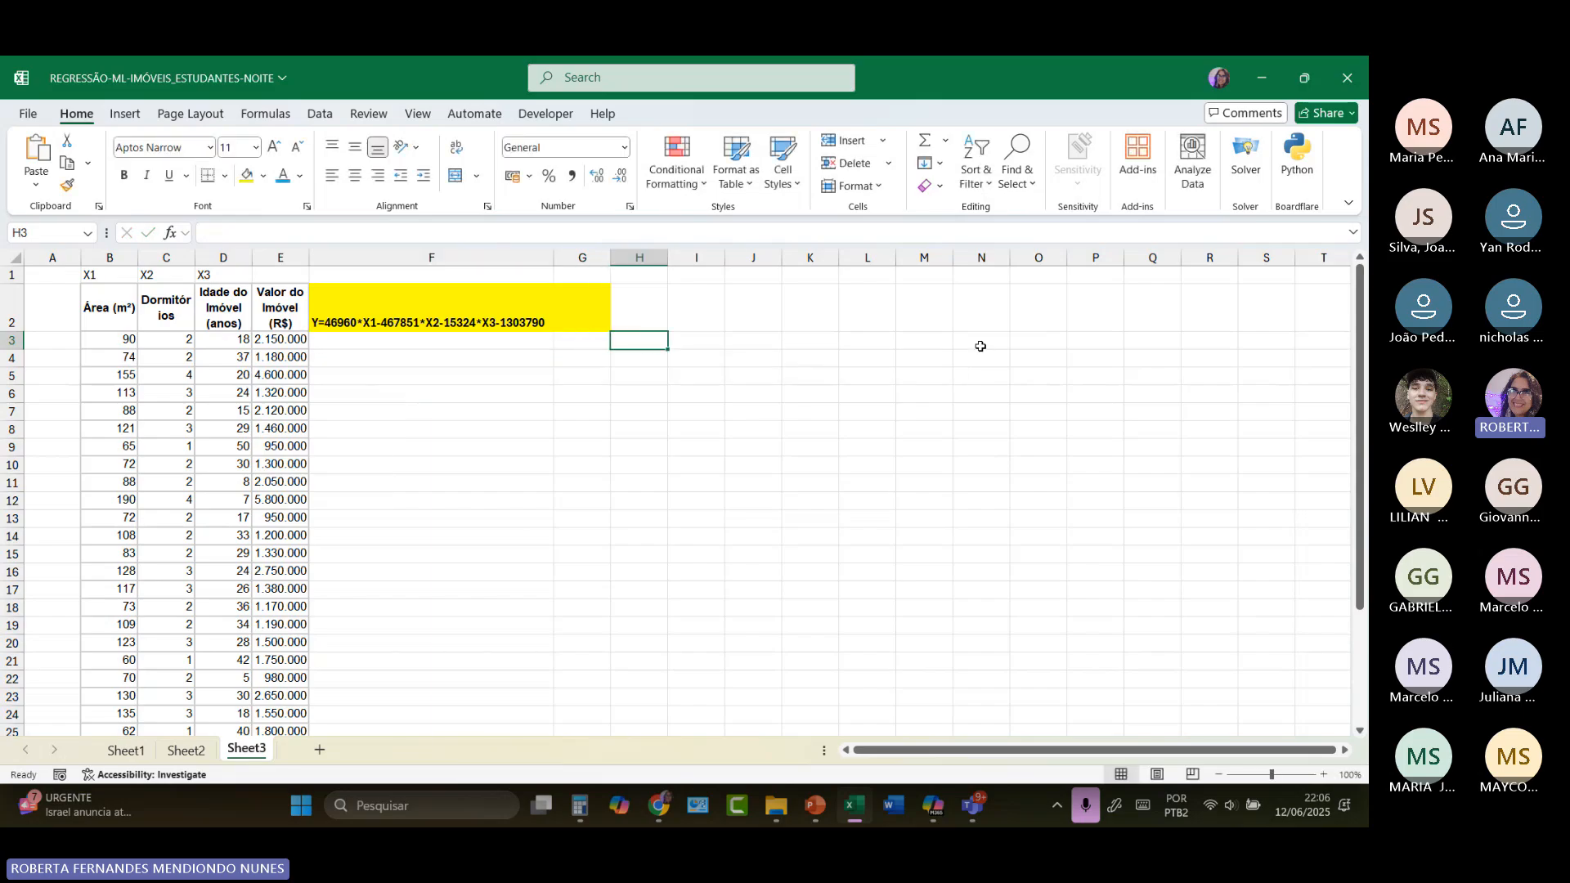
pyautogui.write('46')
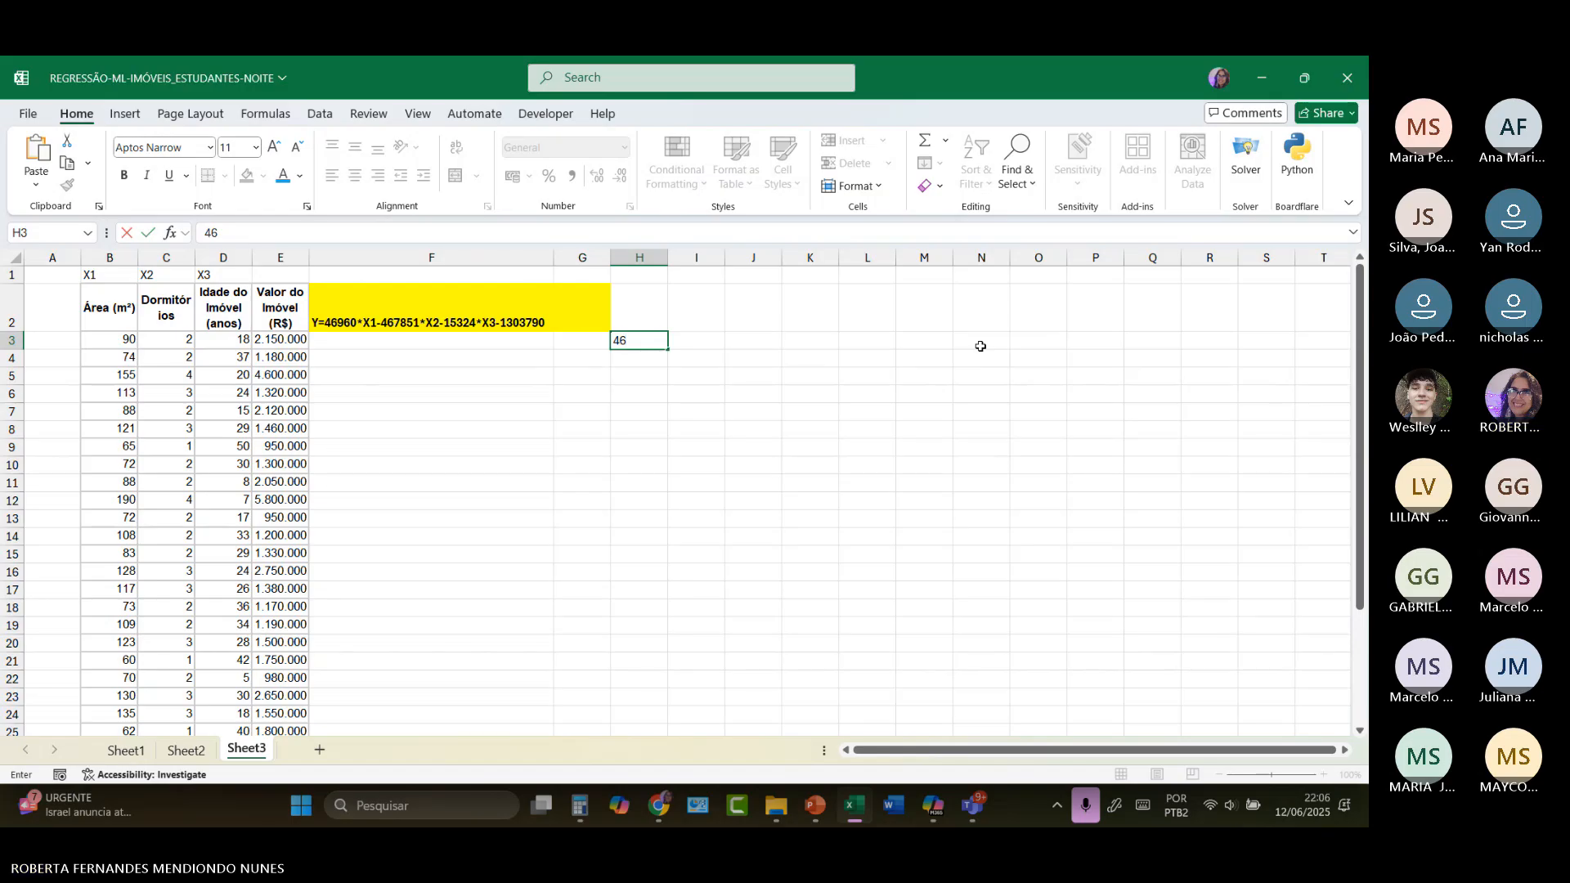
pyautogui.write('960')
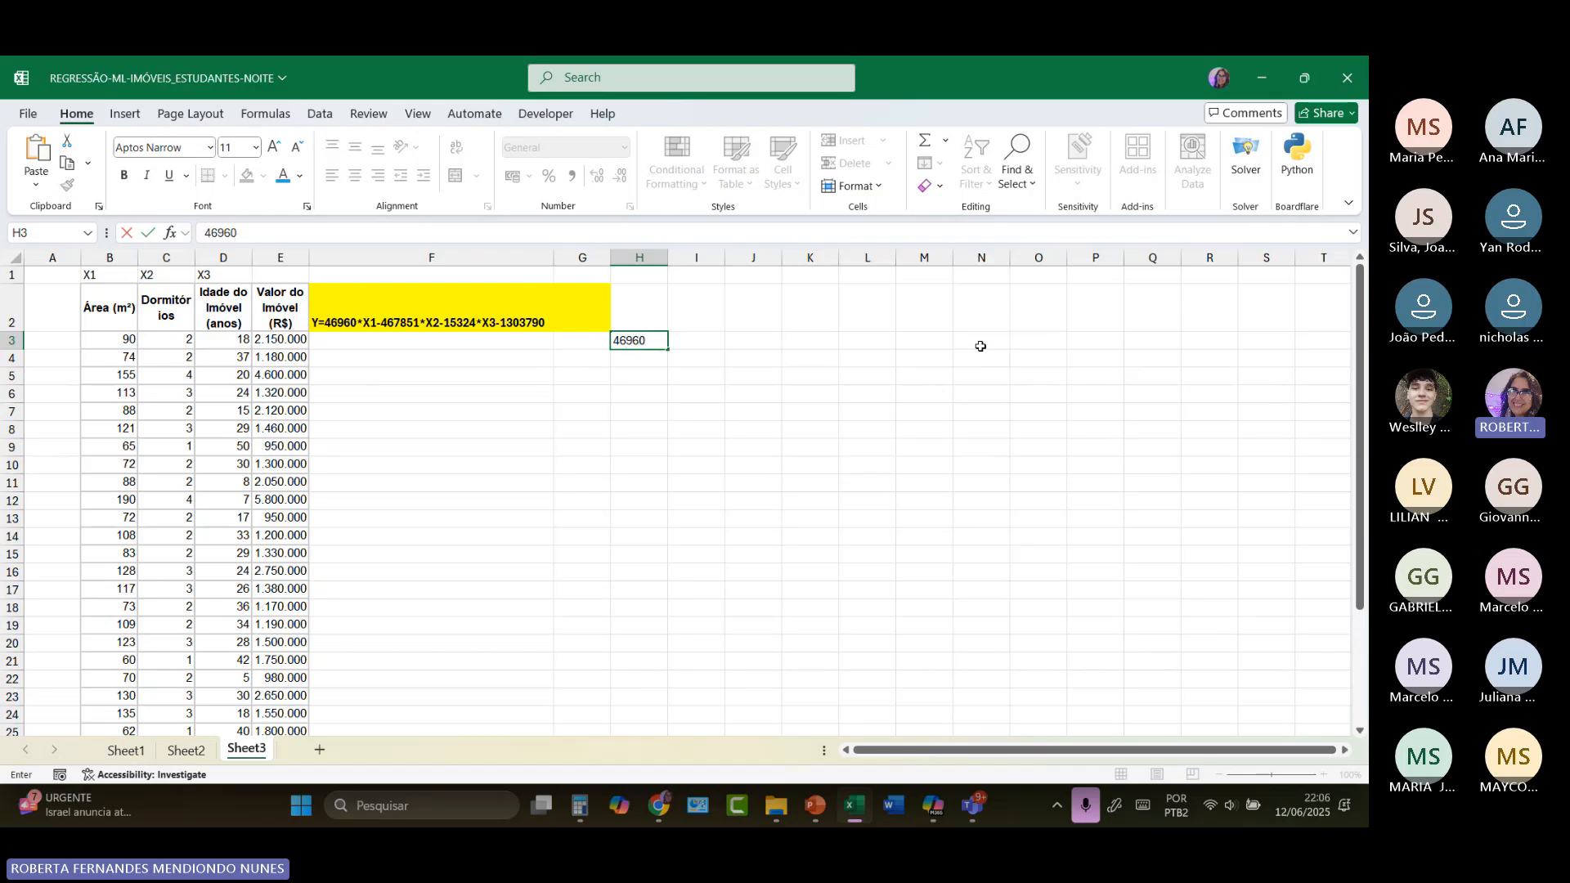
pyautogui.press('Return')
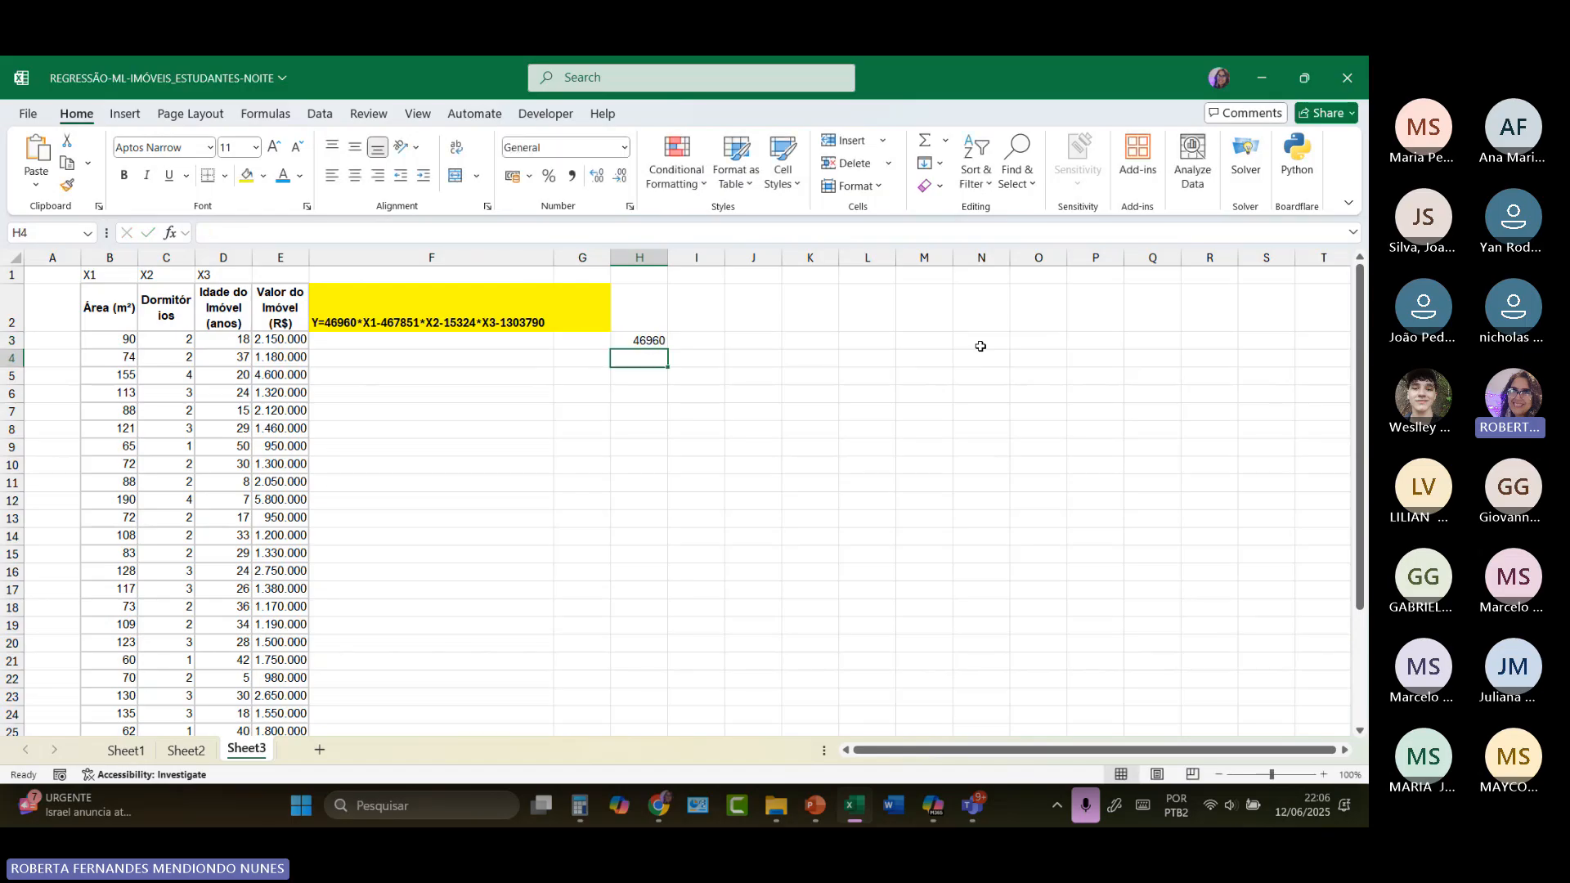
# Step: Copy the X2 coefficient -467851 from the equation in F2 into cell H4
pyautogui.doubleClick(380, 324)
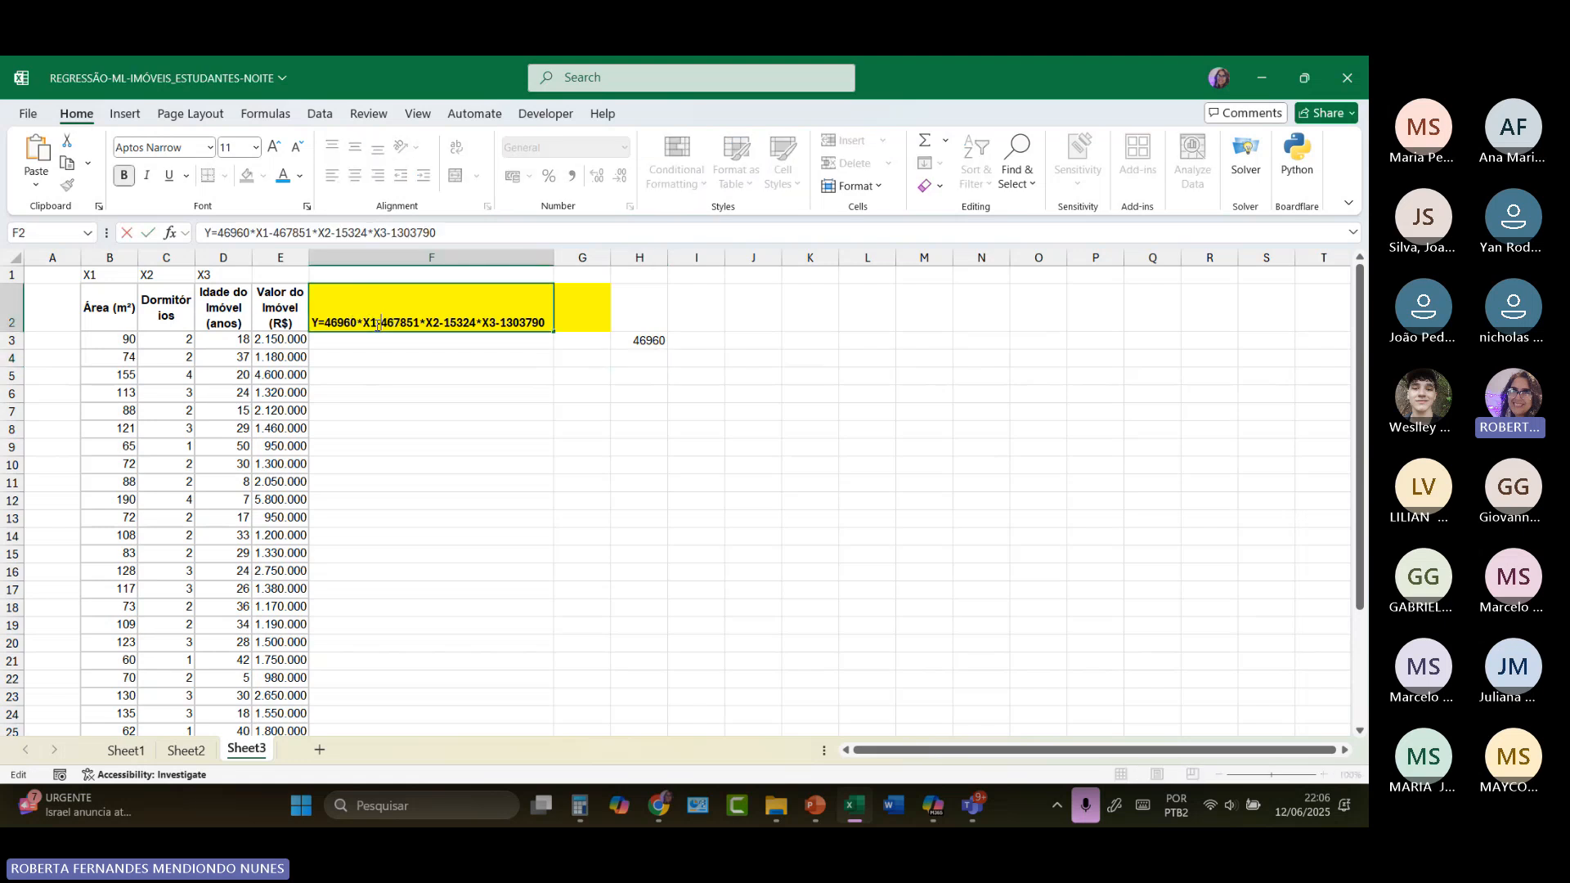
pyautogui.moveTo(406, 324); pyautogui.dragTo(419, 323)
pyautogui.rightClick(413, 323)
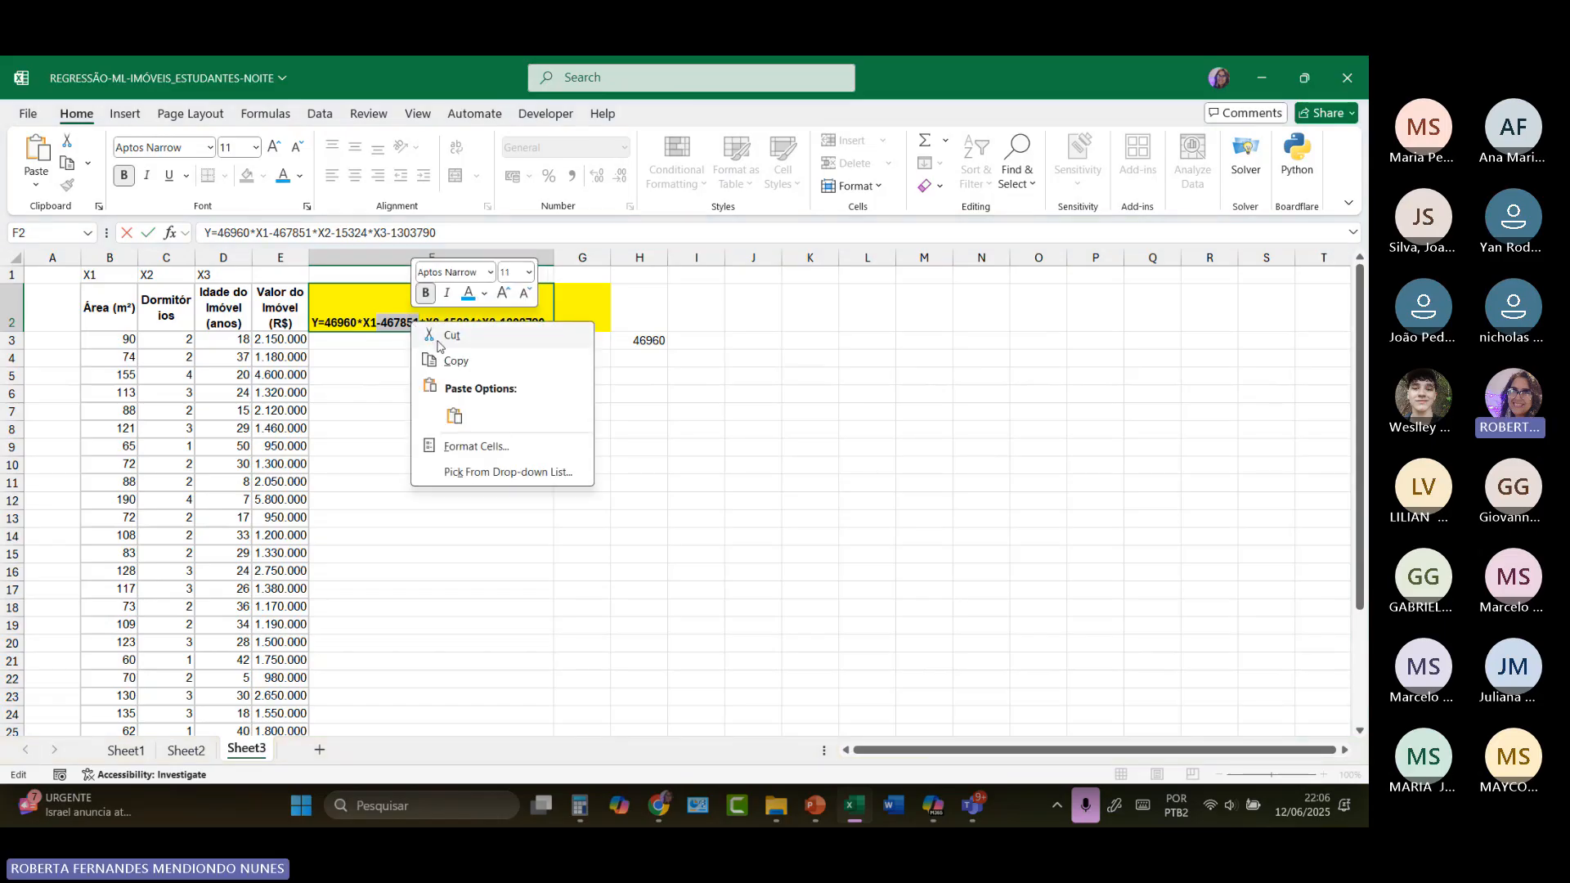
pyautogui.click(455, 361)
pyautogui.click(627, 360)
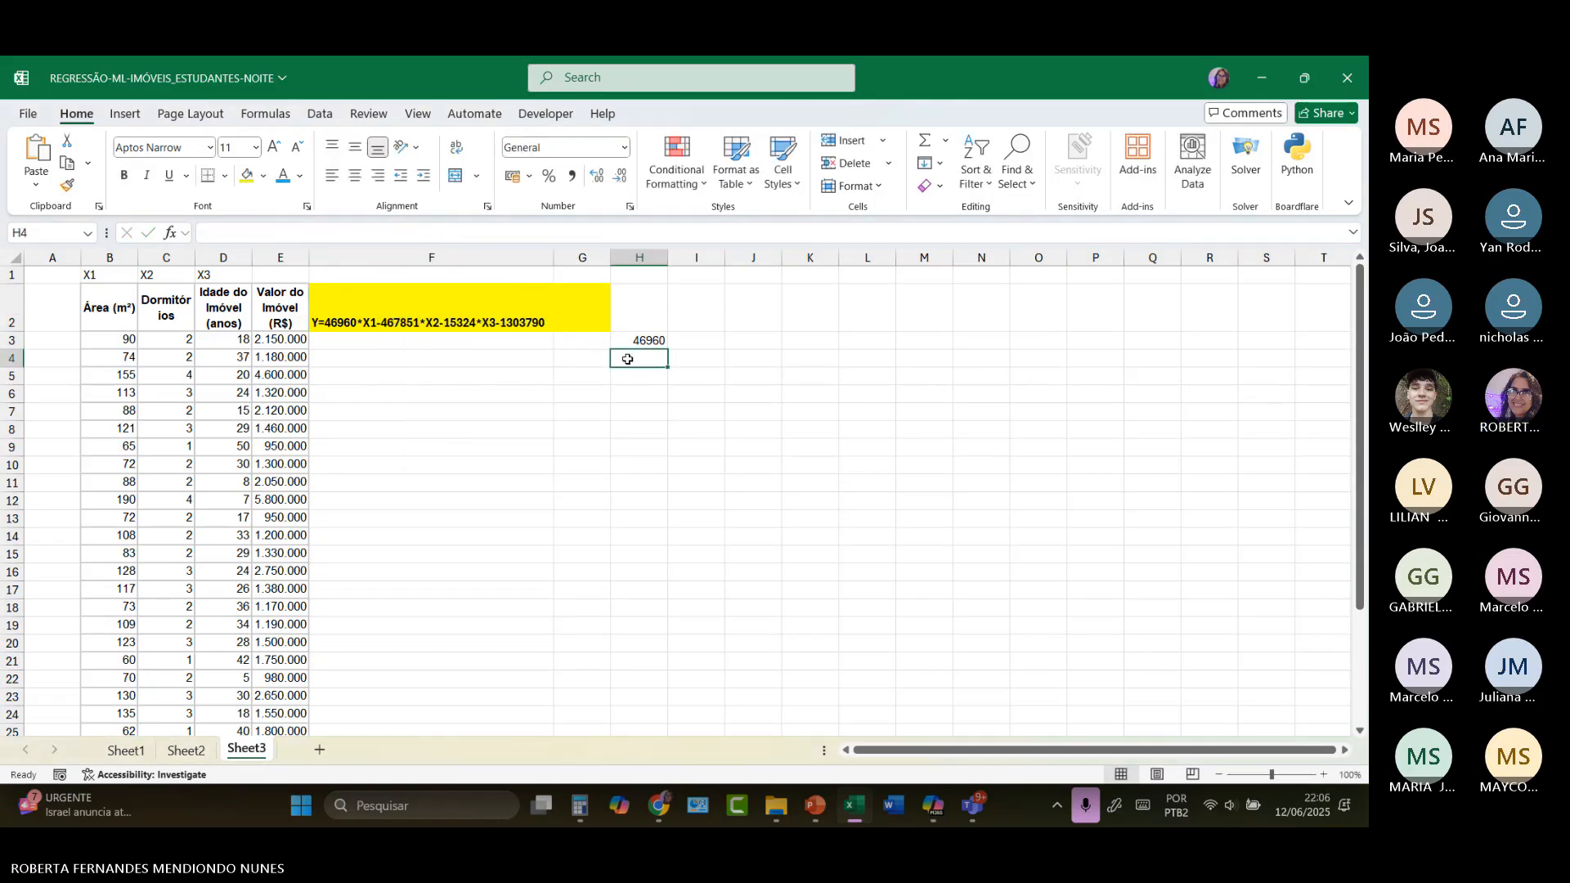
pyautogui.hotkey('ctrl', 'v')
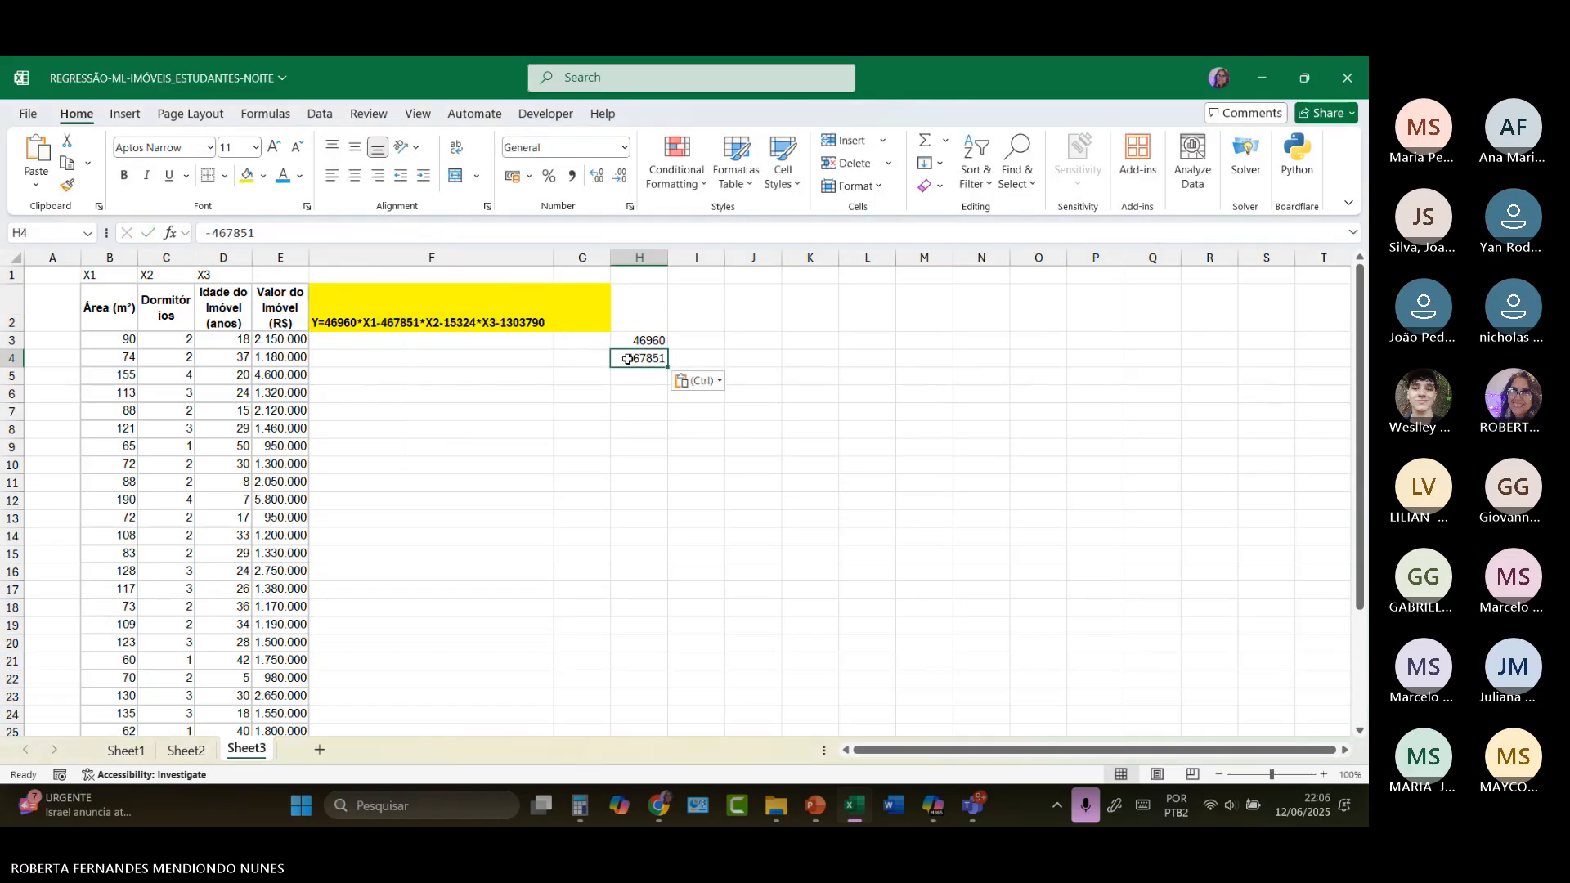
# Step: Cut the X3 coefficient -15324 out of the equation in F2 and paste it into cell H5
pyautogui.doubleClick(444, 323)
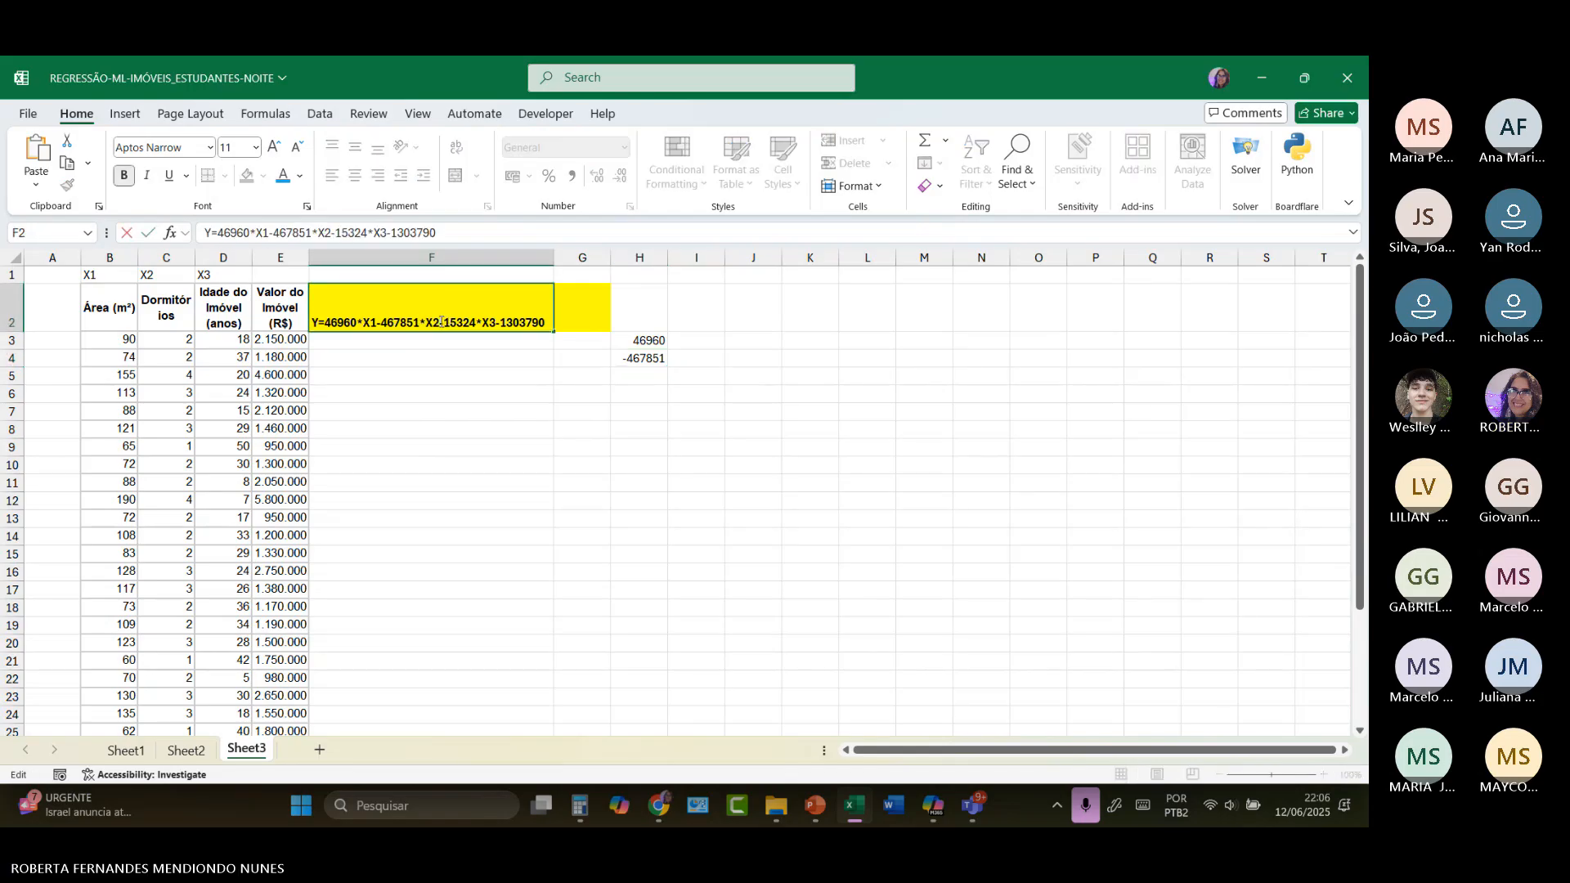
pyautogui.moveTo(443, 323); pyautogui.dragTo(473, 327)
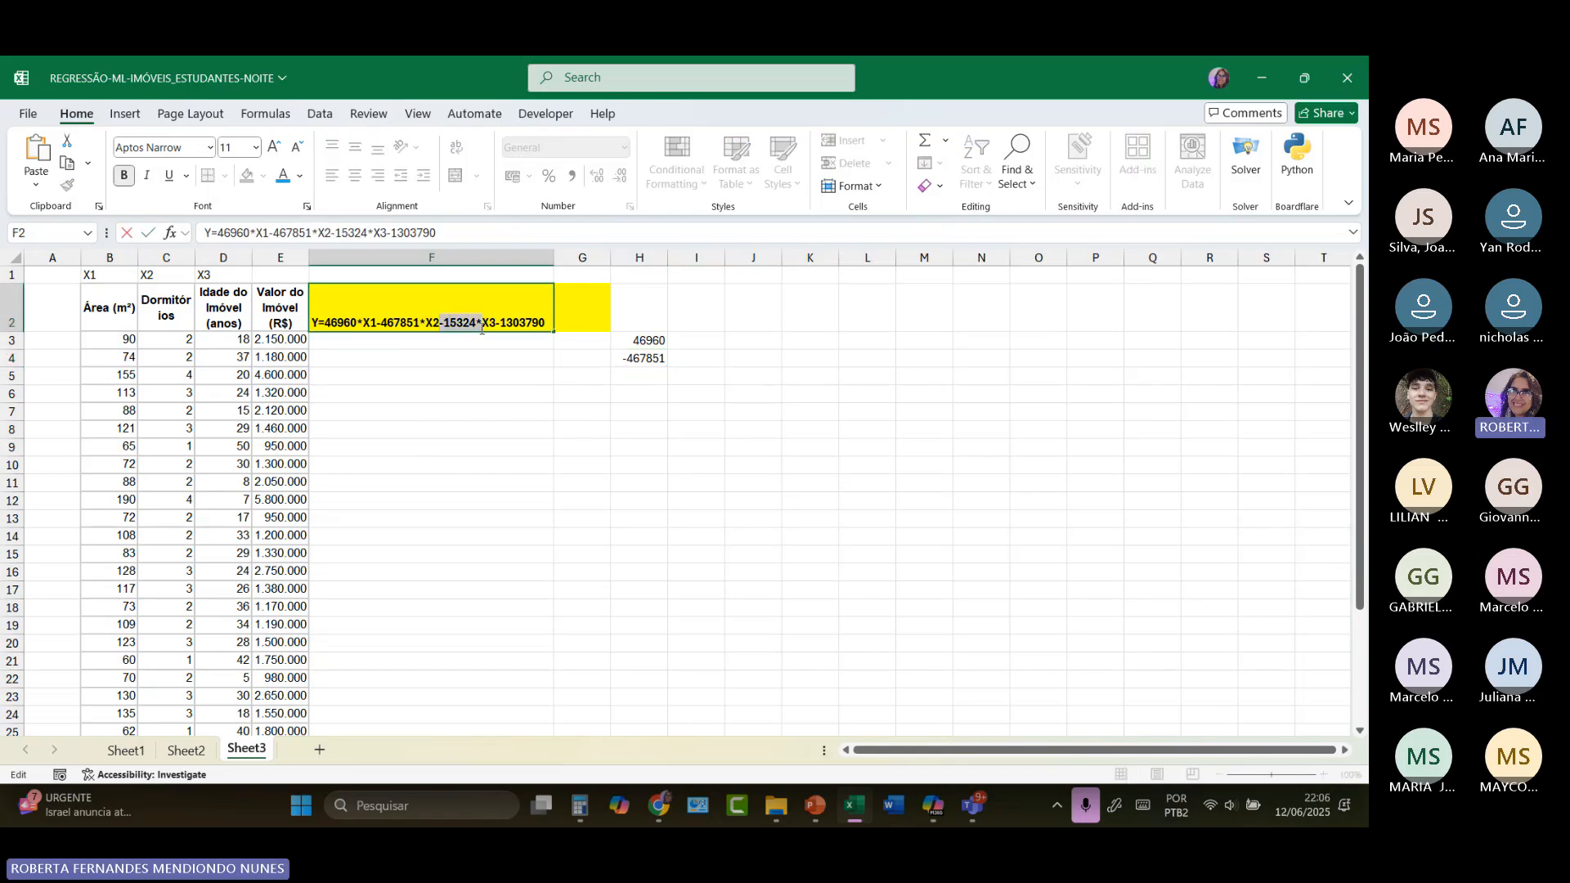
pyautogui.rightClick(474, 326)
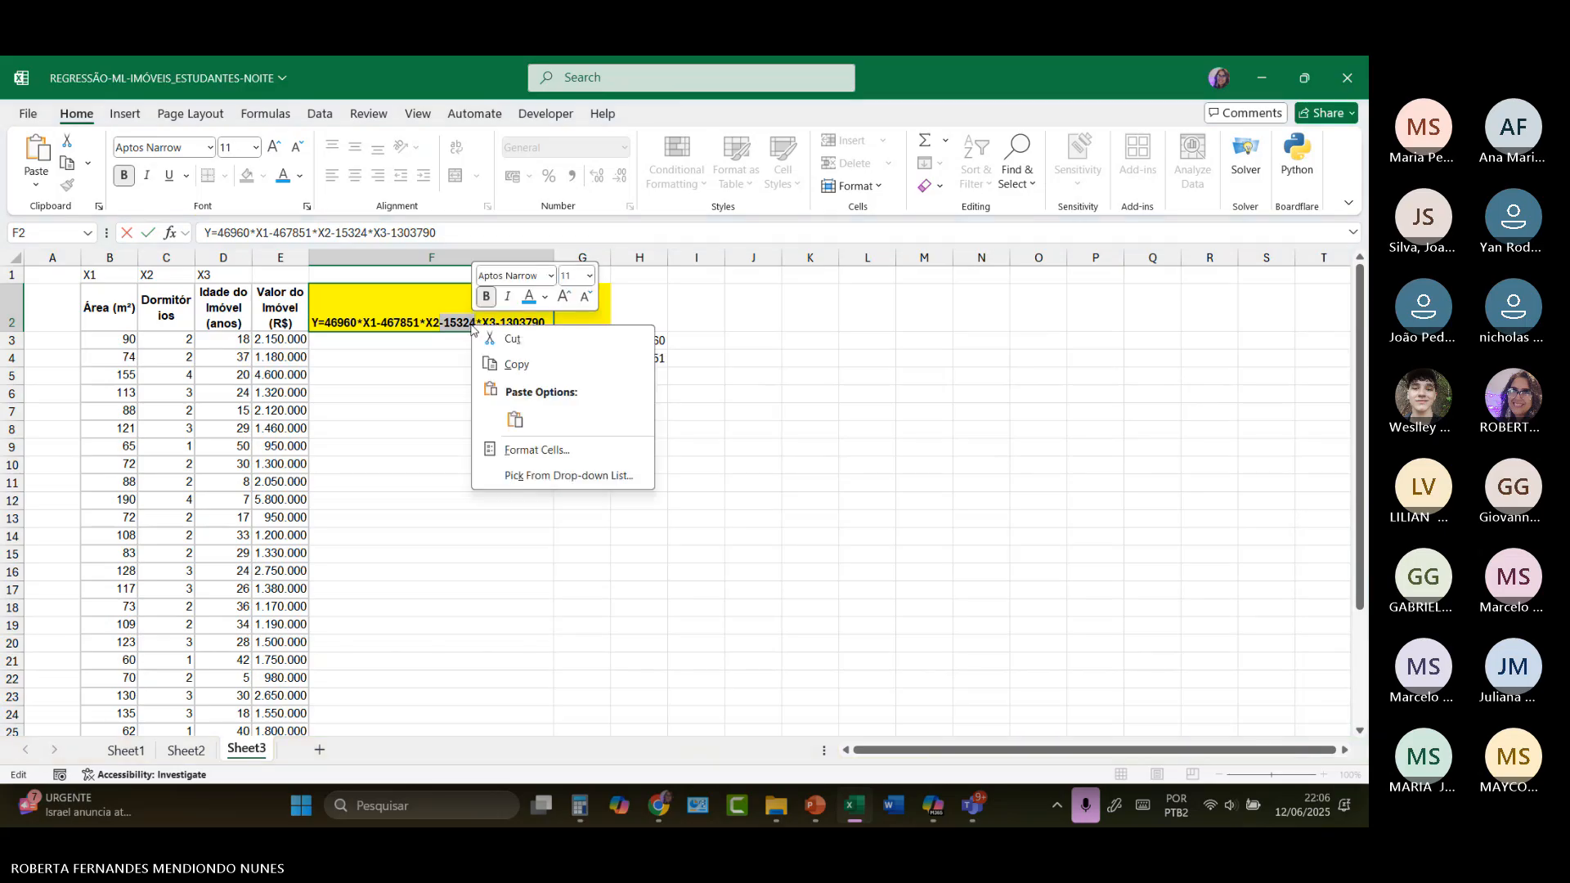
pyautogui.click(512, 339)
pyautogui.click(632, 378)
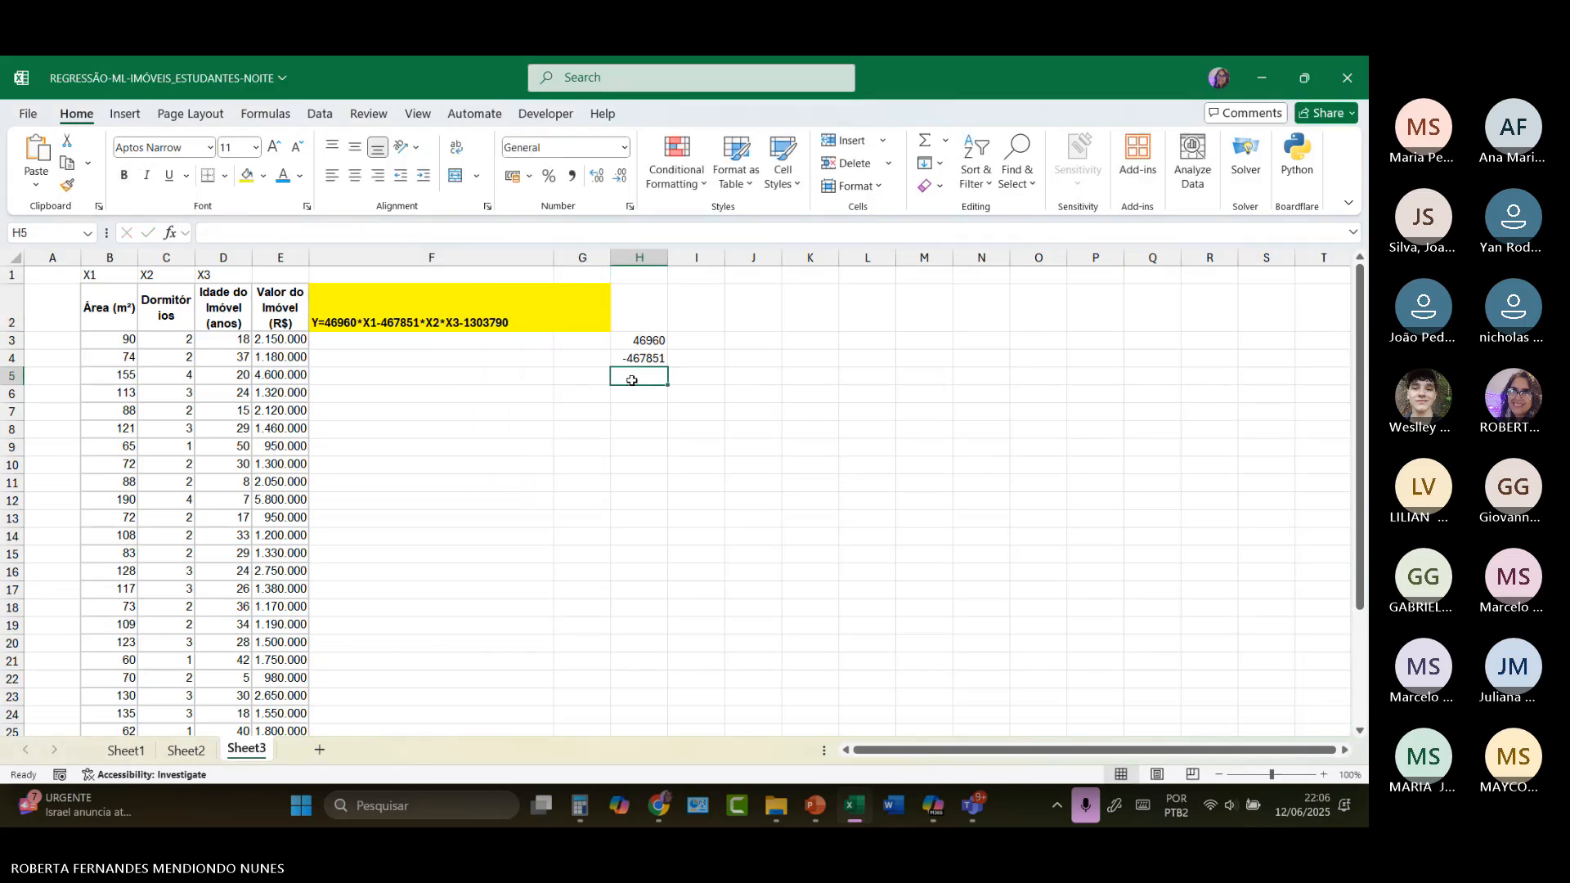
pyautogui.hotkey('ctrl', 'v')
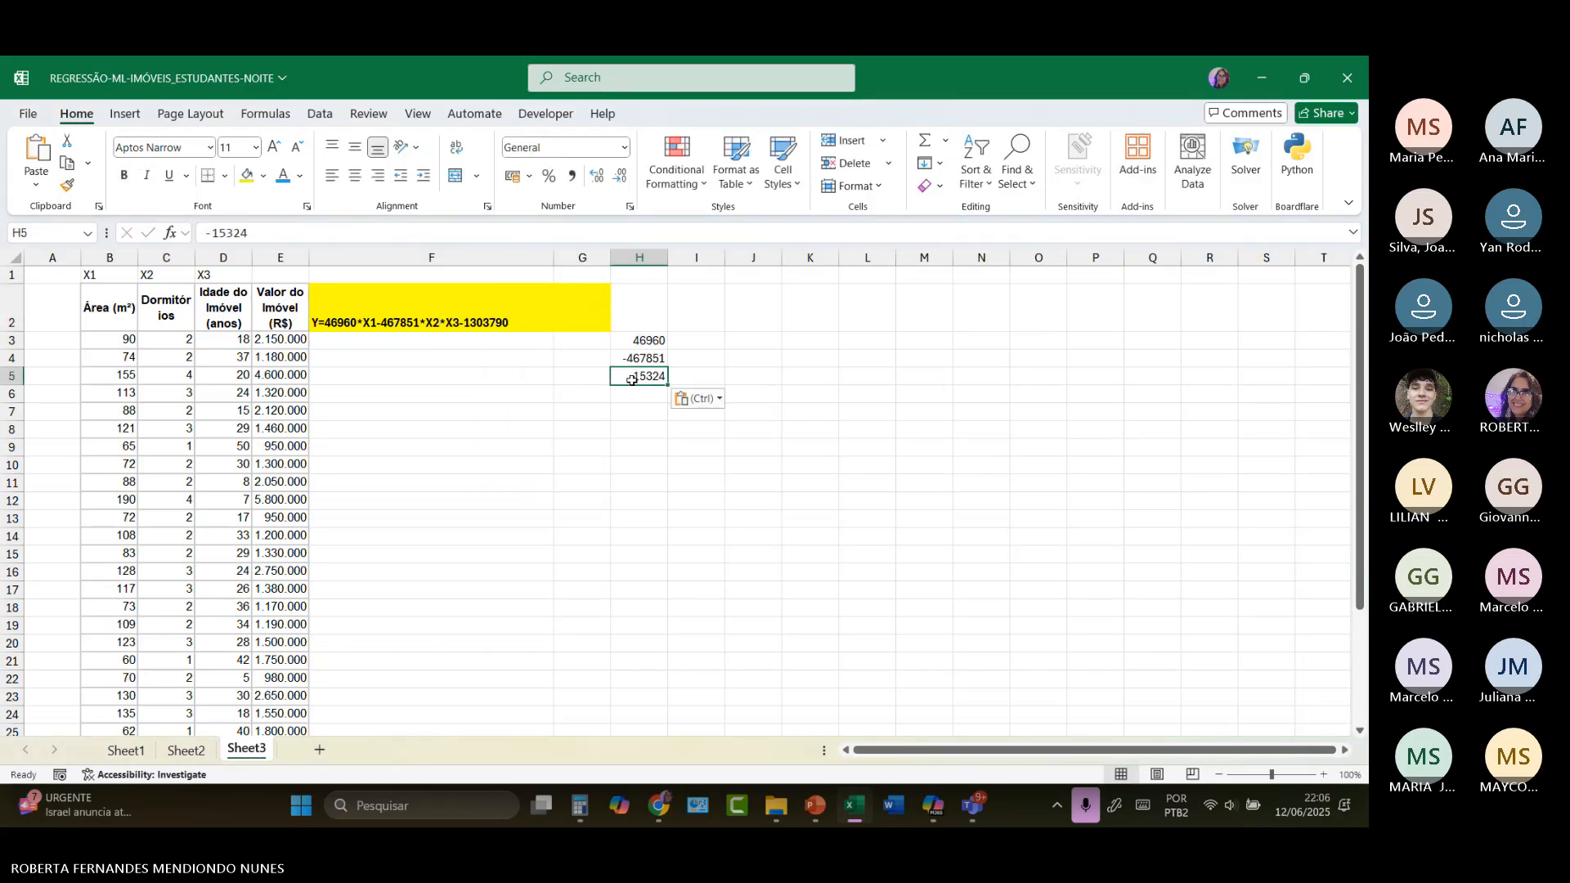
# Step: Copy the constant term -1303790 from the equation in F2 into cell H6
pyautogui.doubleClick(462, 323)
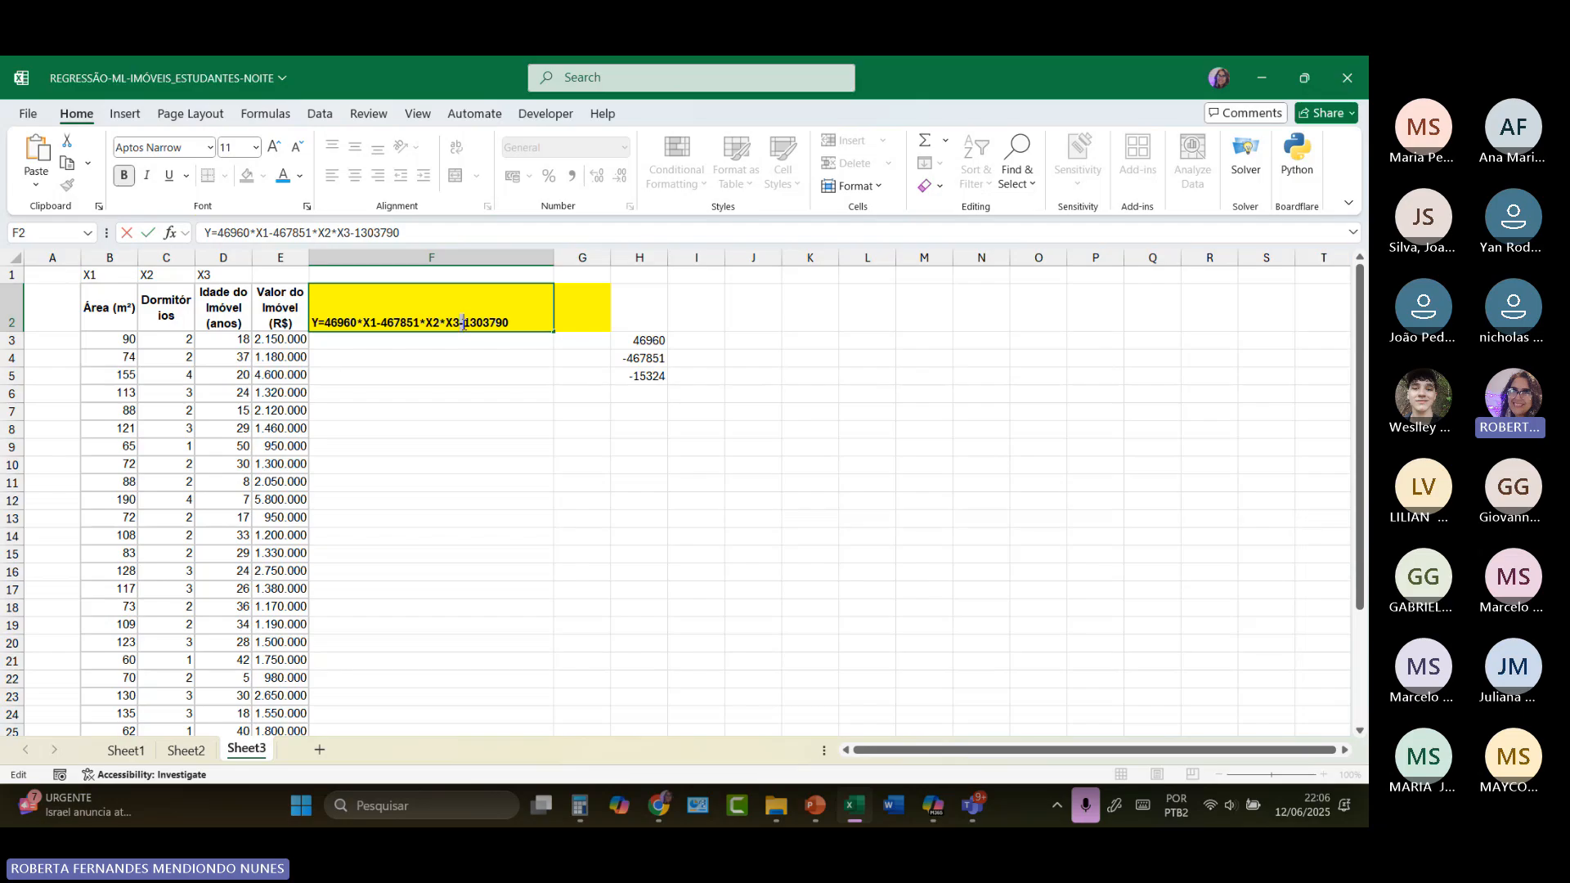
pyautogui.moveTo(463, 323); pyautogui.dragTo(509, 324)
pyautogui.rightClick(502, 323)
pyautogui.click(544, 358)
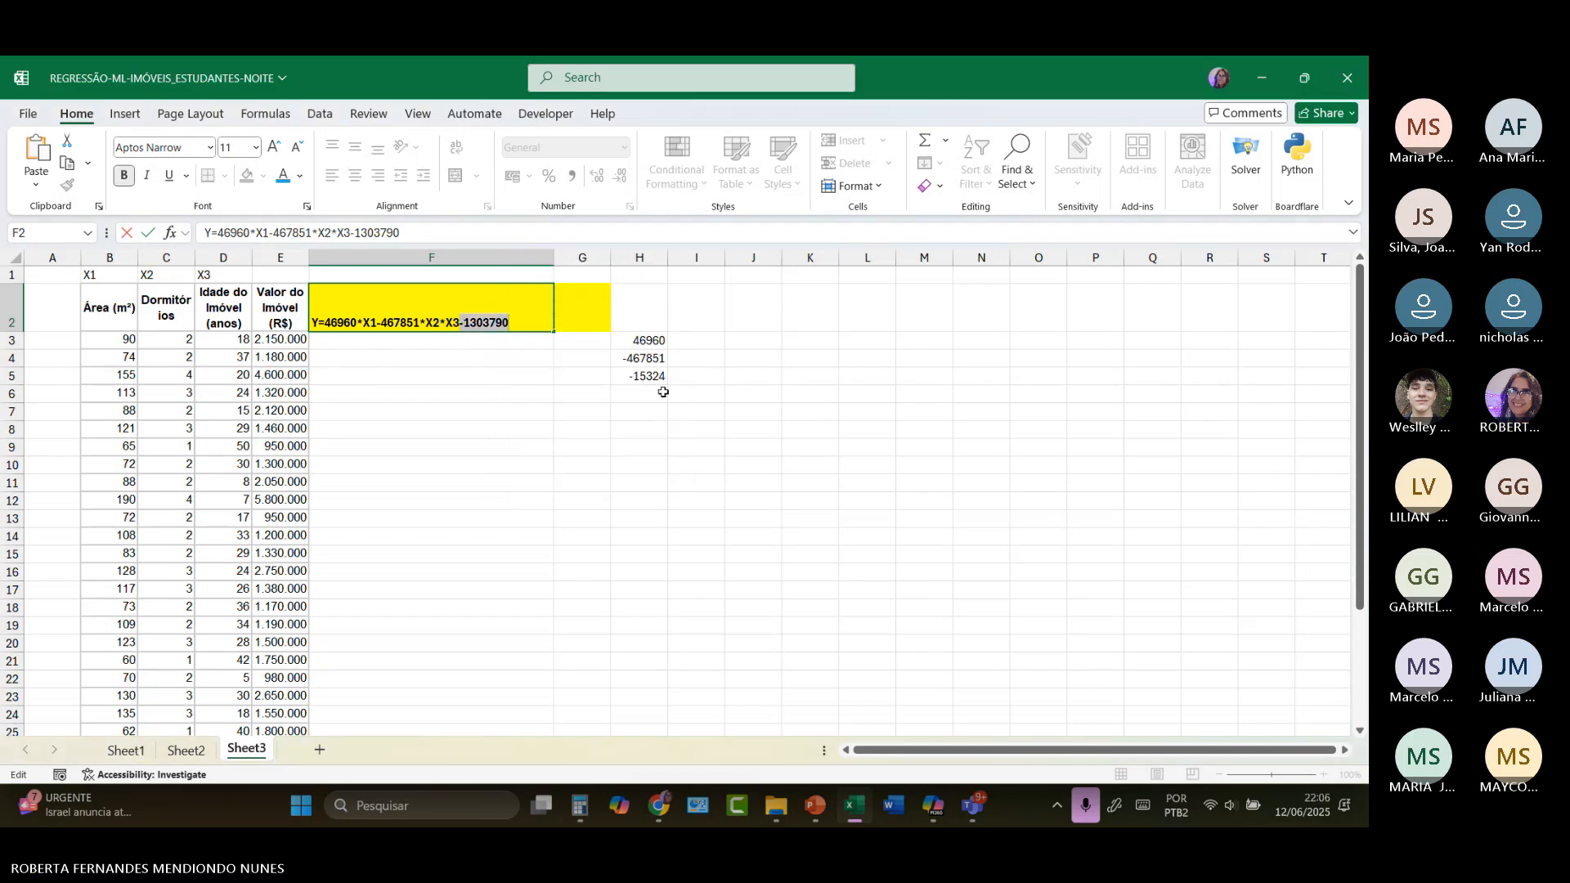
pyautogui.click(663, 392)
pyautogui.hotkey('ctrl', 'v')
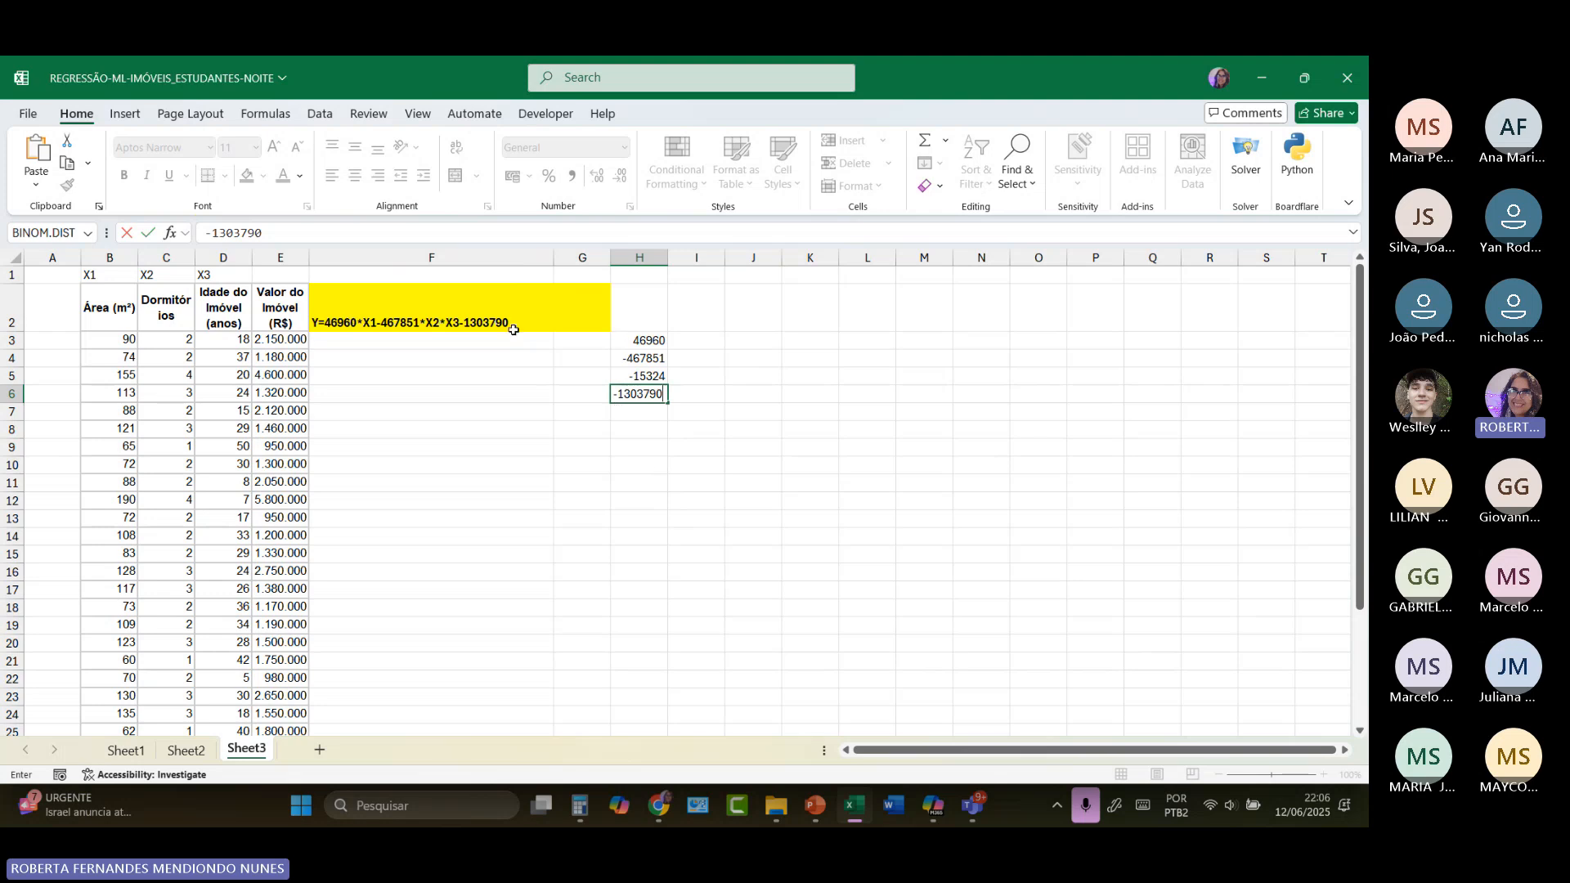
pyautogui.click(357, 349)
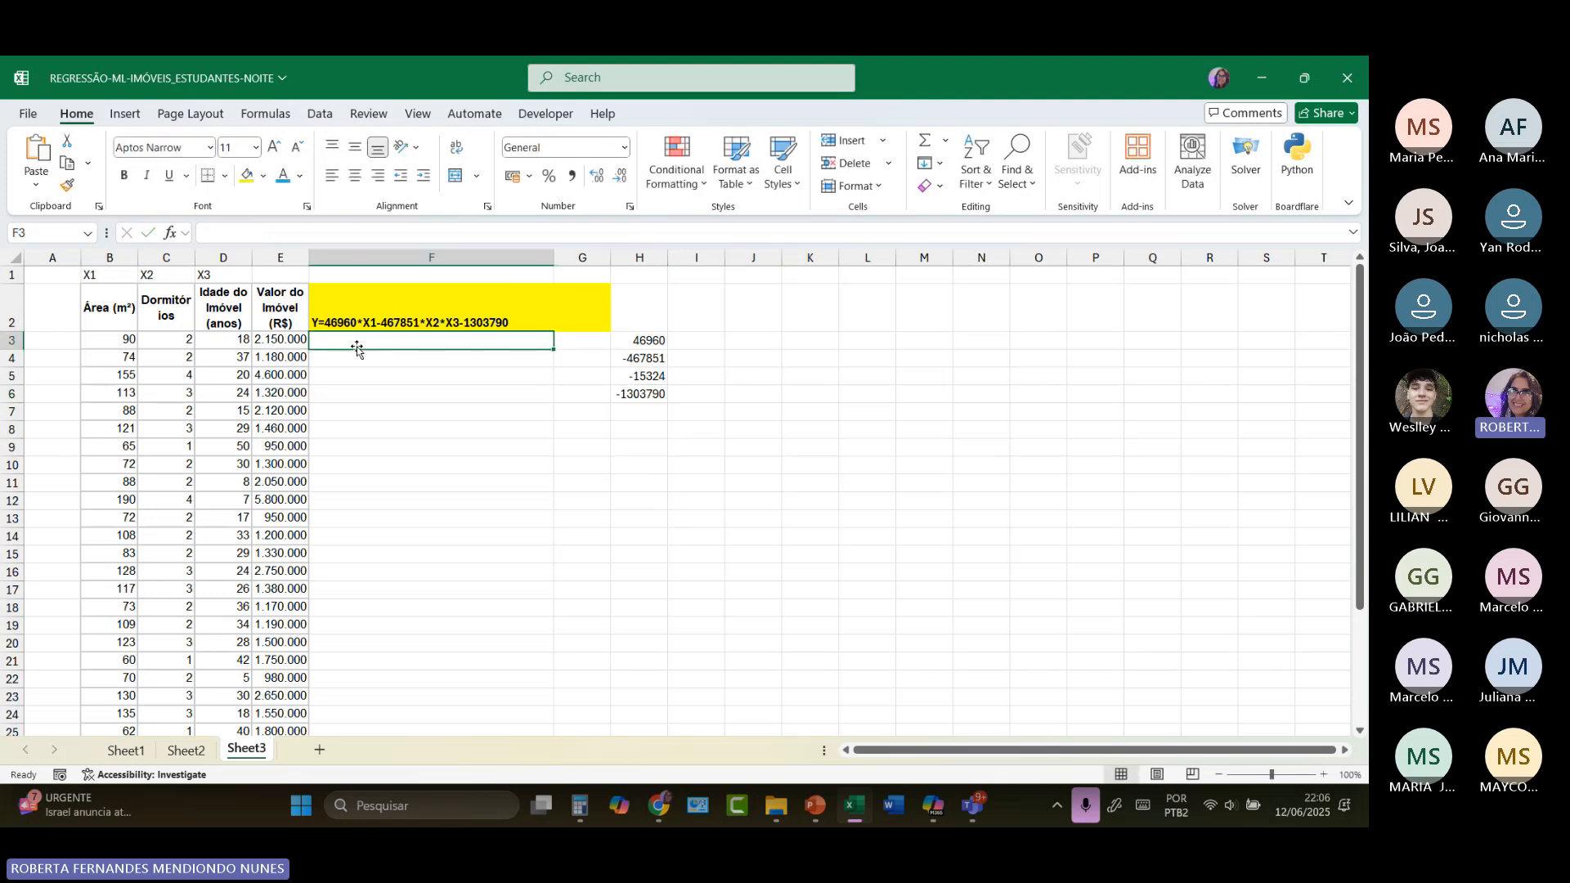
pyautogui.write('=')
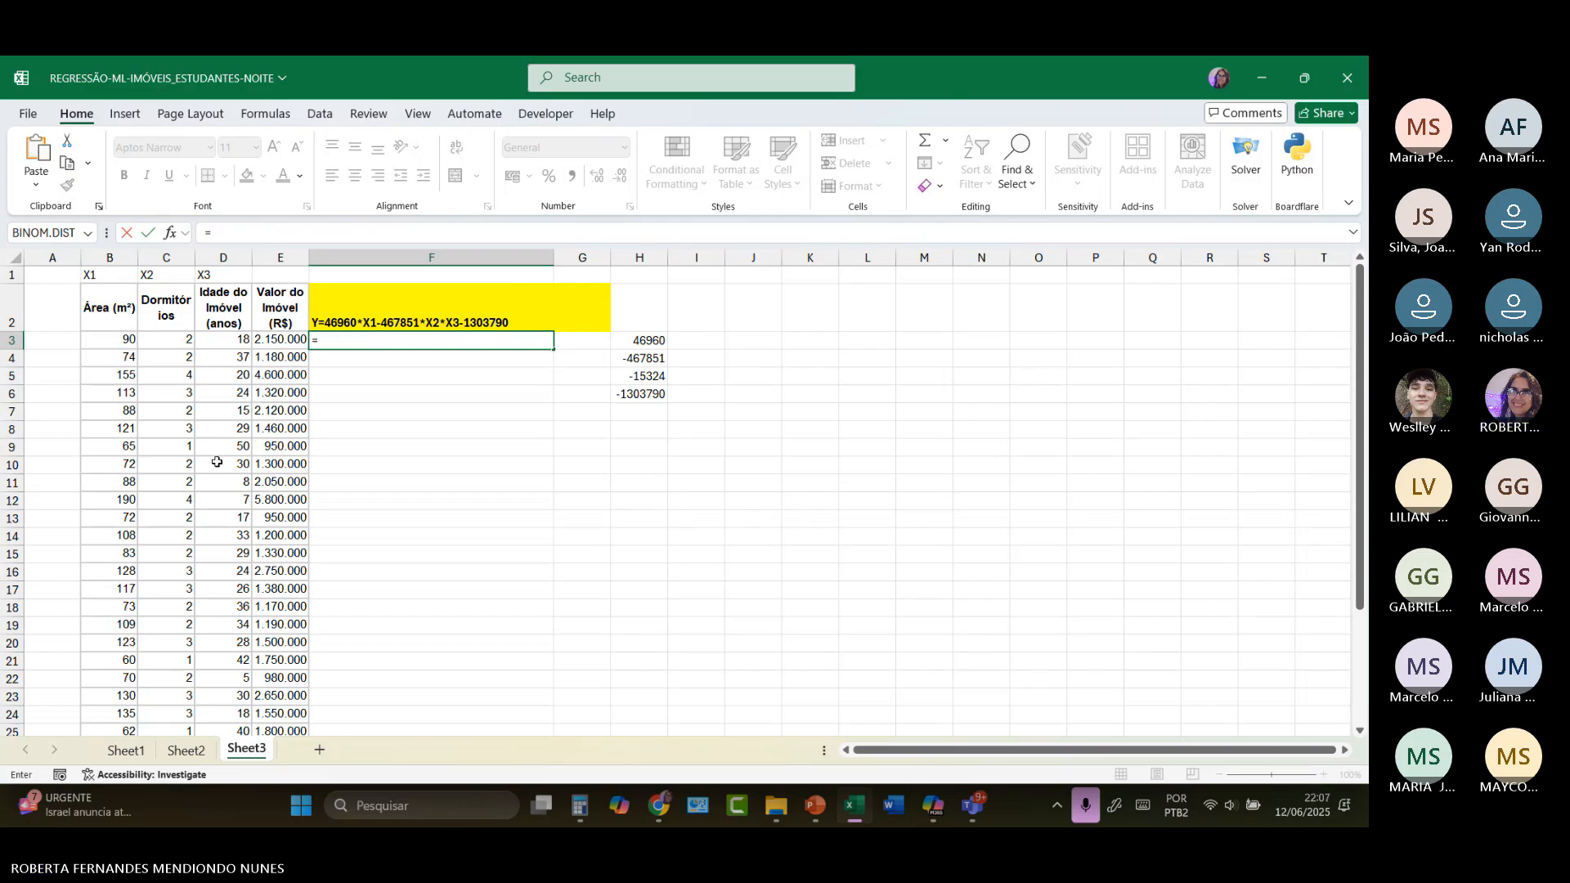
pyautogui.press('BackSpace')
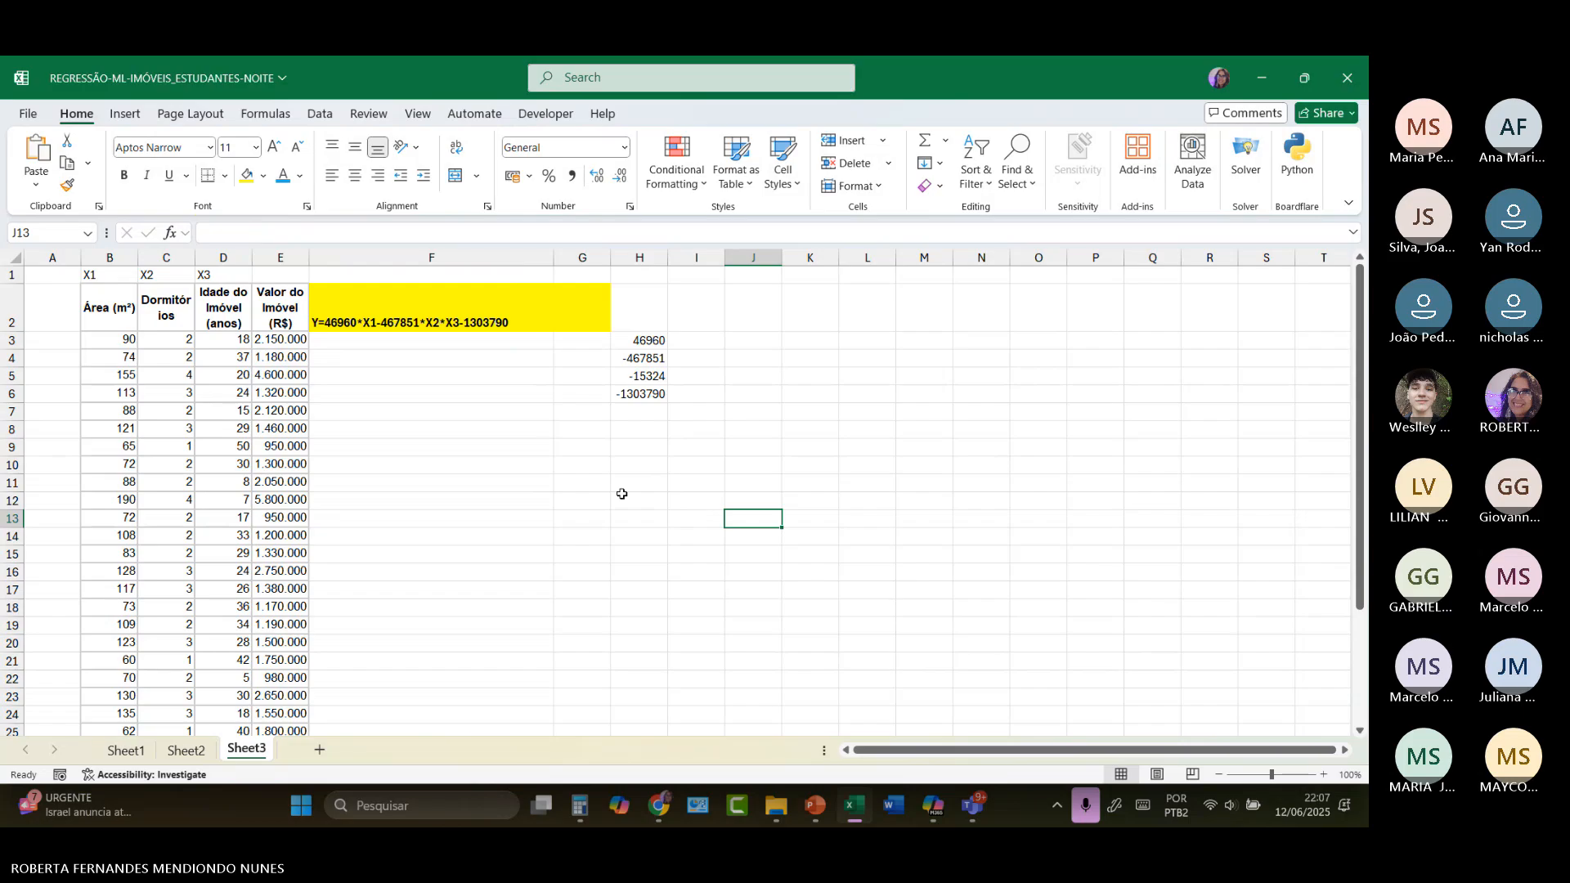
pyautogui.scroll(3, 621, 494)
pyautogui.scroll(2, 621, 494)
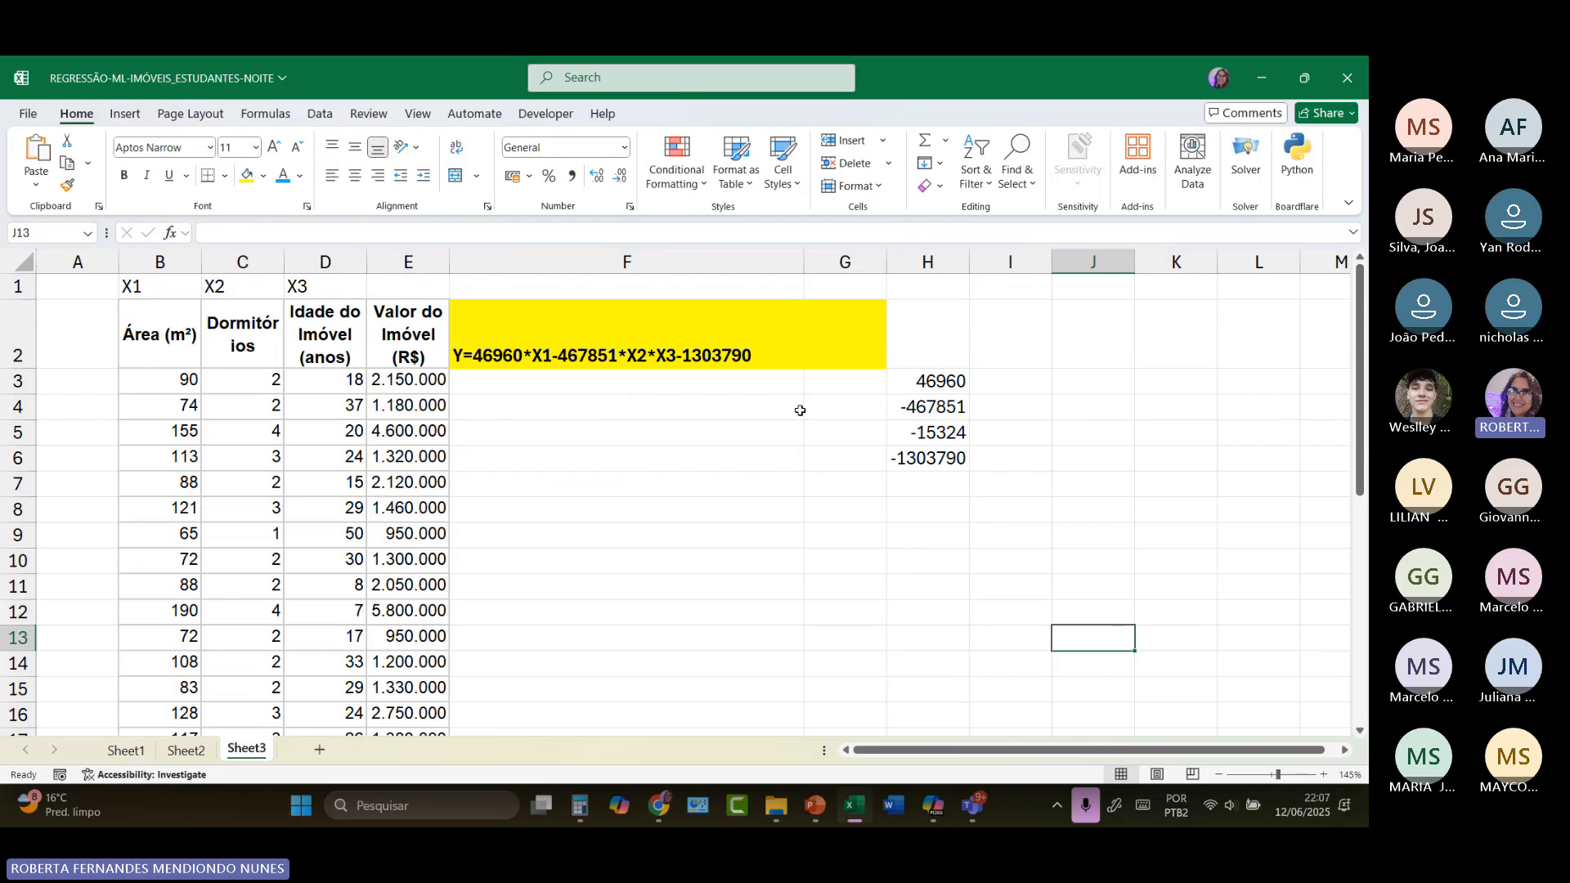
pyautogui.click(469, 380)
pyautogui.write('=')
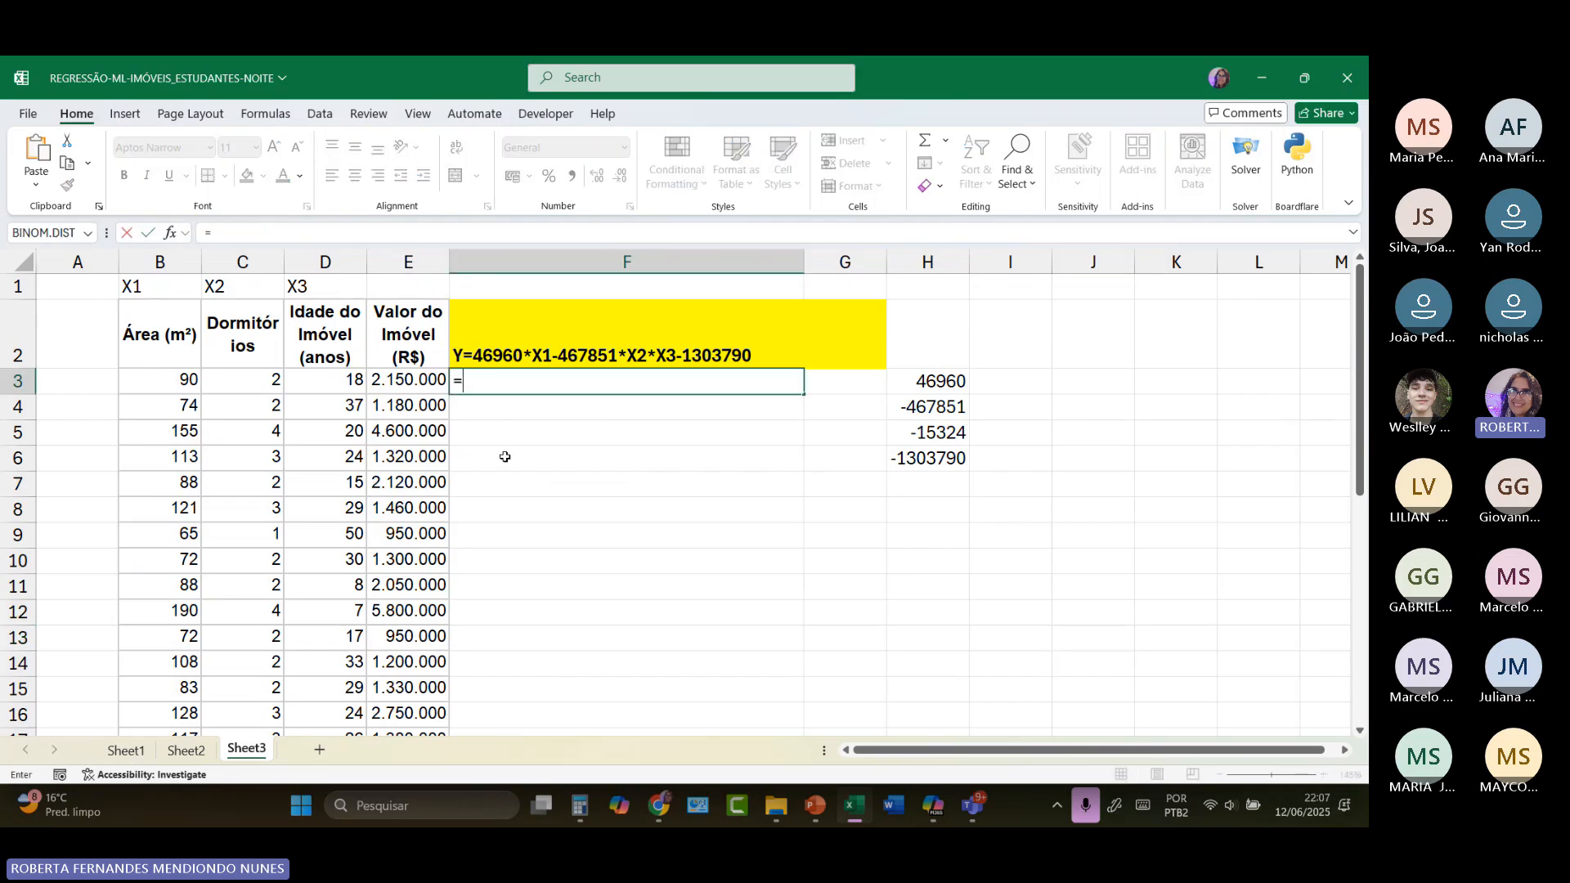
pyautogui.press('Escape')
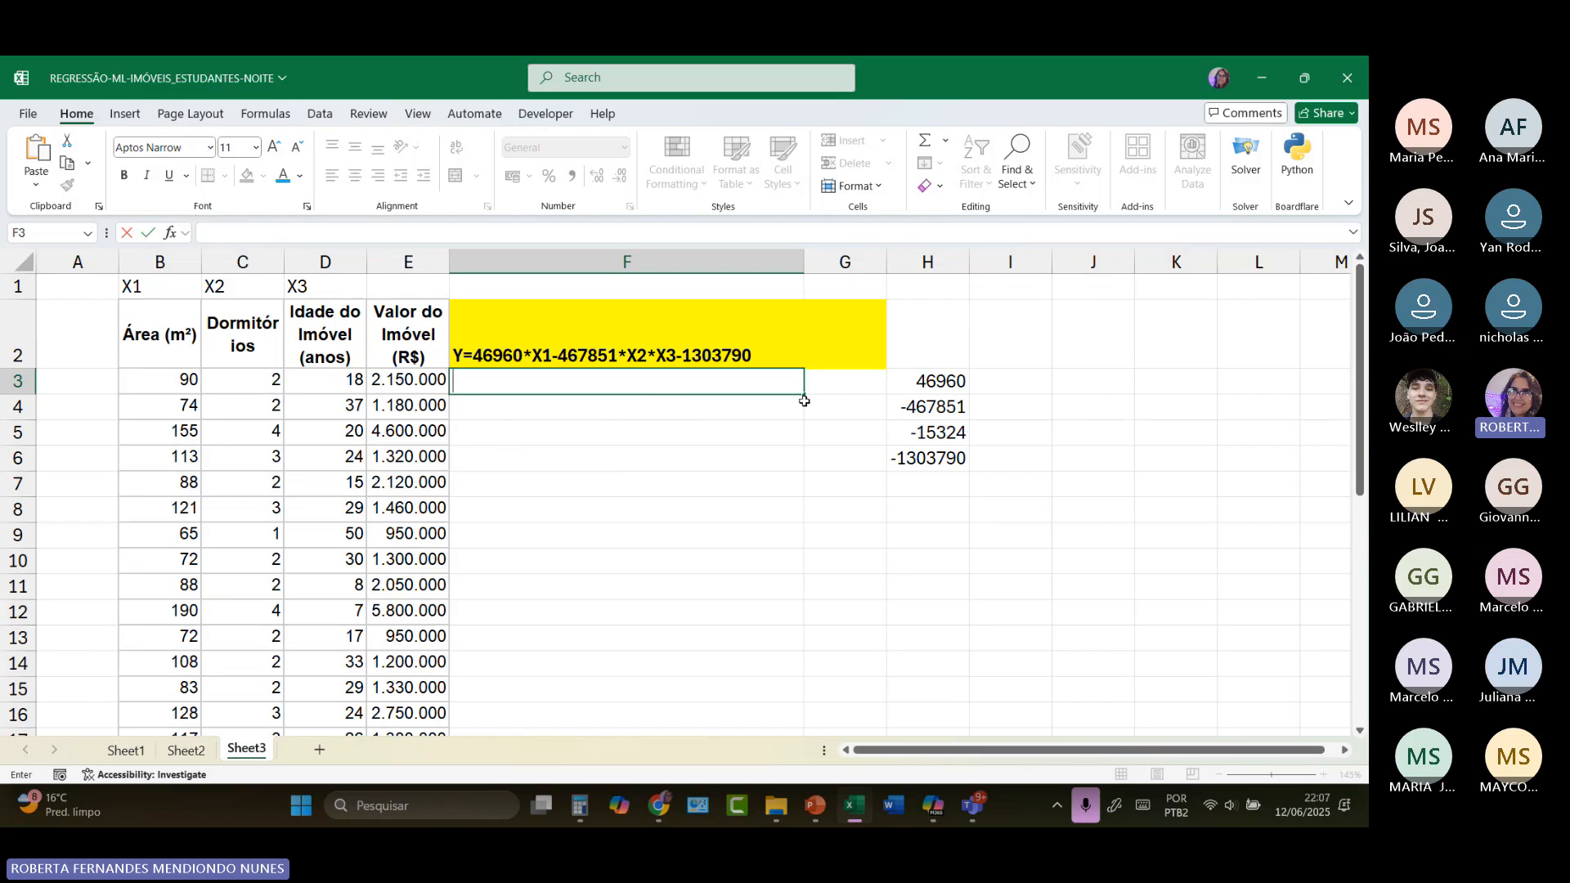
pyautogui.click(1101, 525)
pyautogui.scroll(2, 1101, 525)
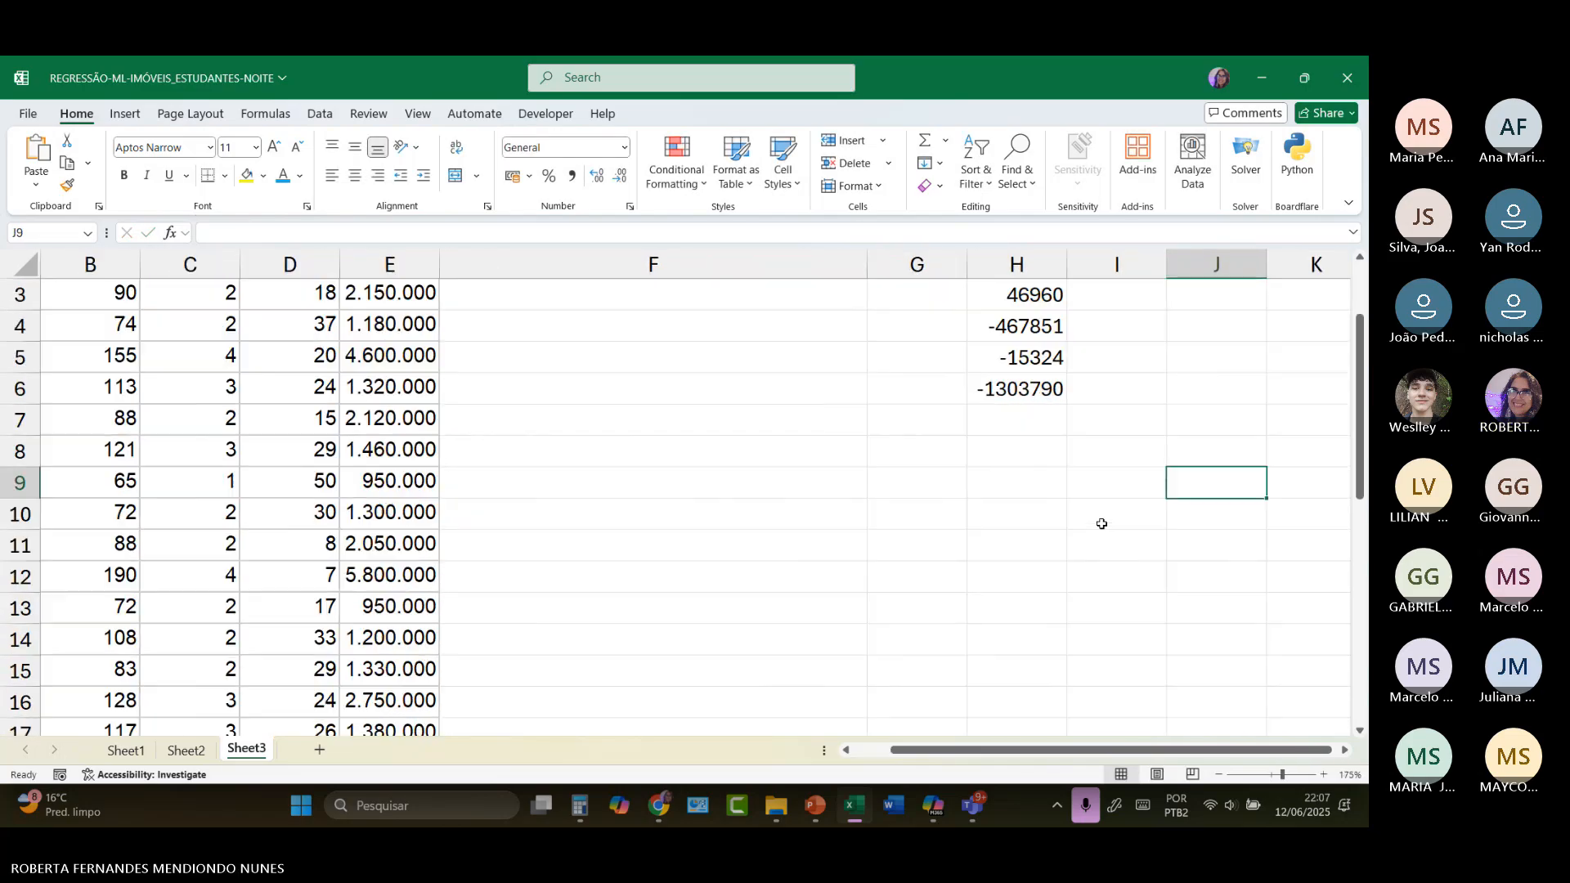
# Step: Try to build the prediction formula in F3 with the terms =H3*B3+H4*C3
pyautogui.click(574, 421)
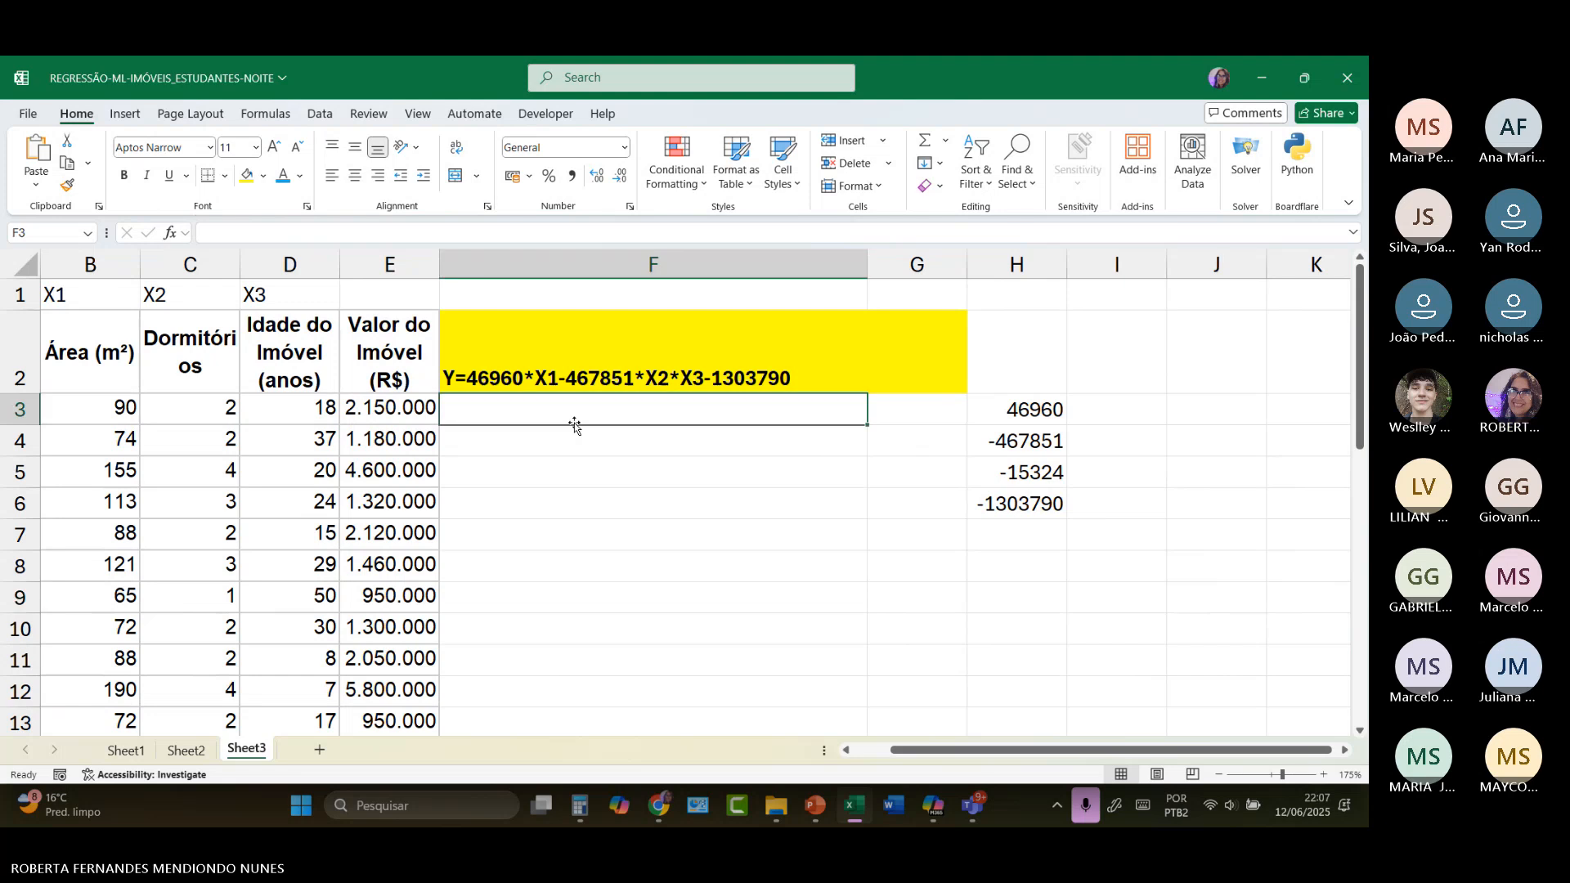
pyautogui.write('=')
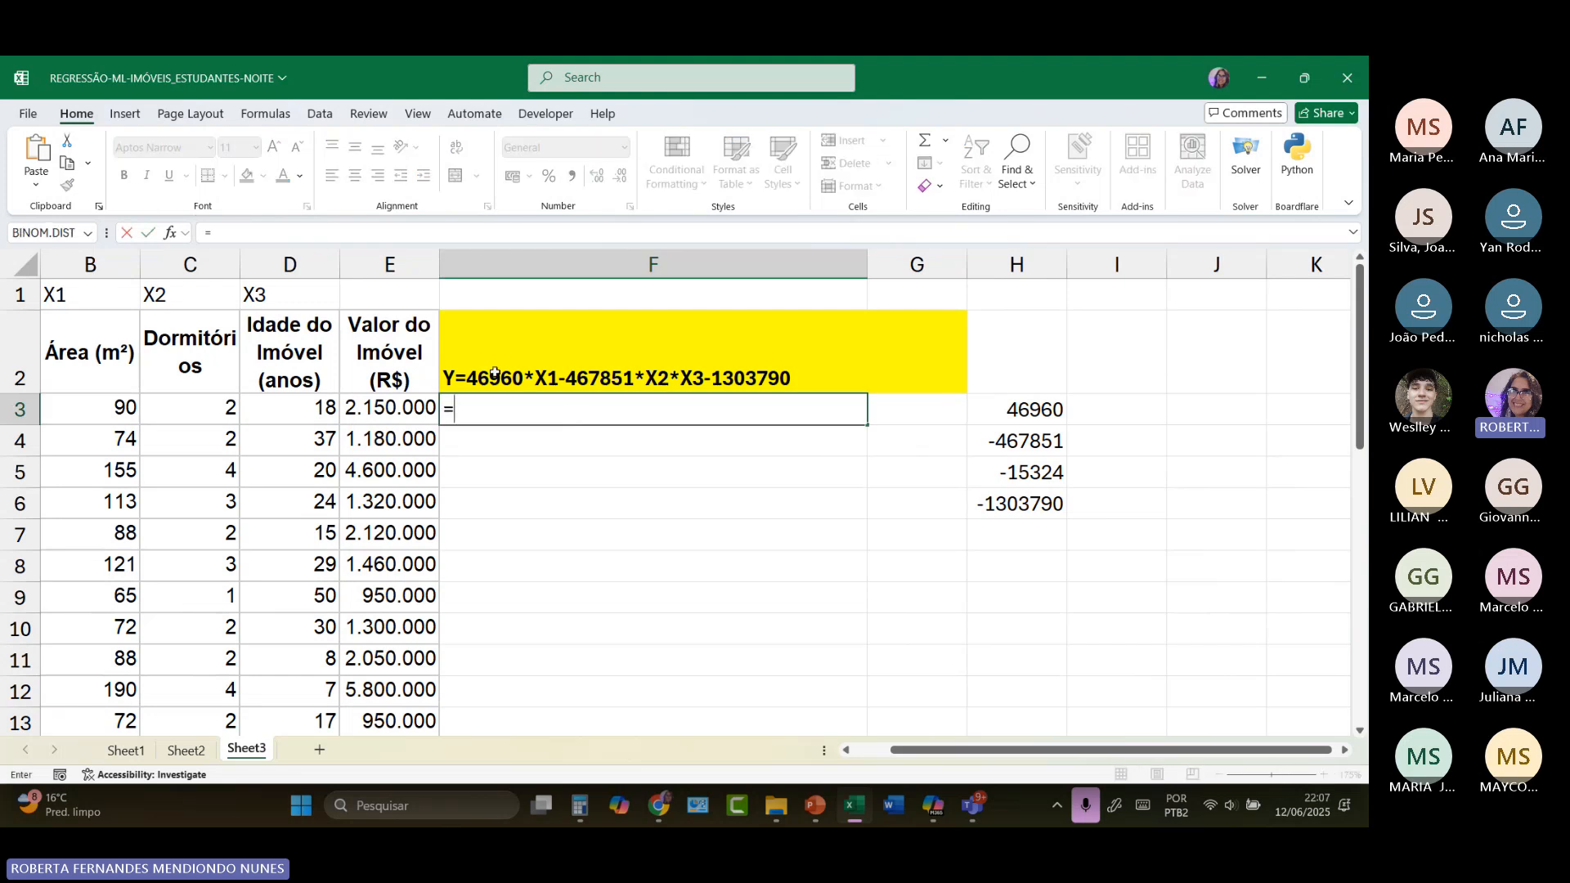
pyautogui.click(1034, 414)
pyautogui.write('*')
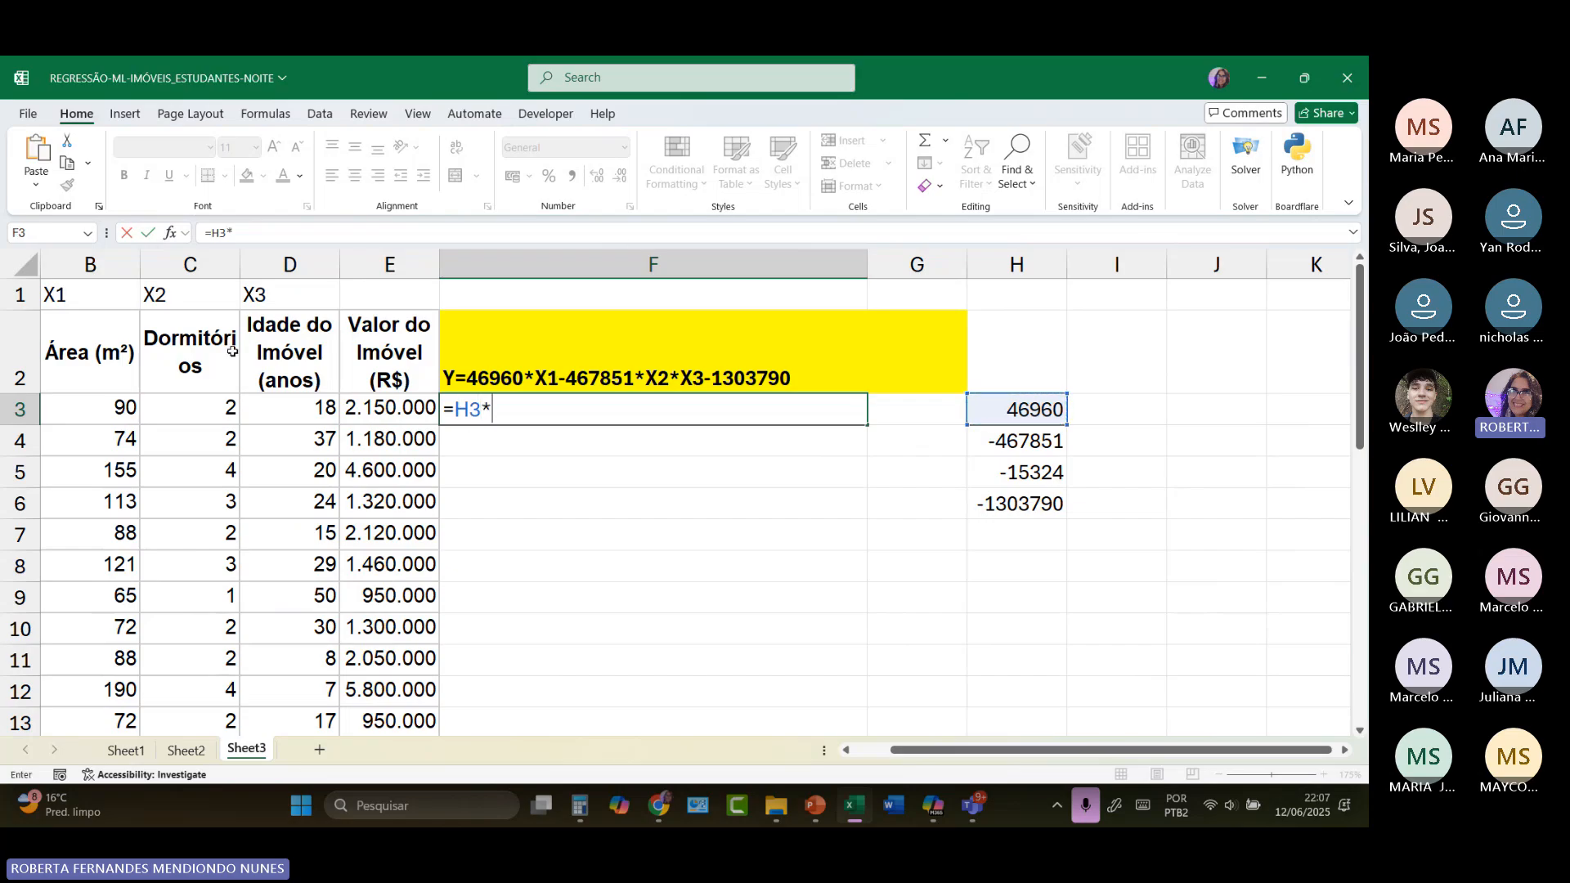
pyautogui.click(109, 409)
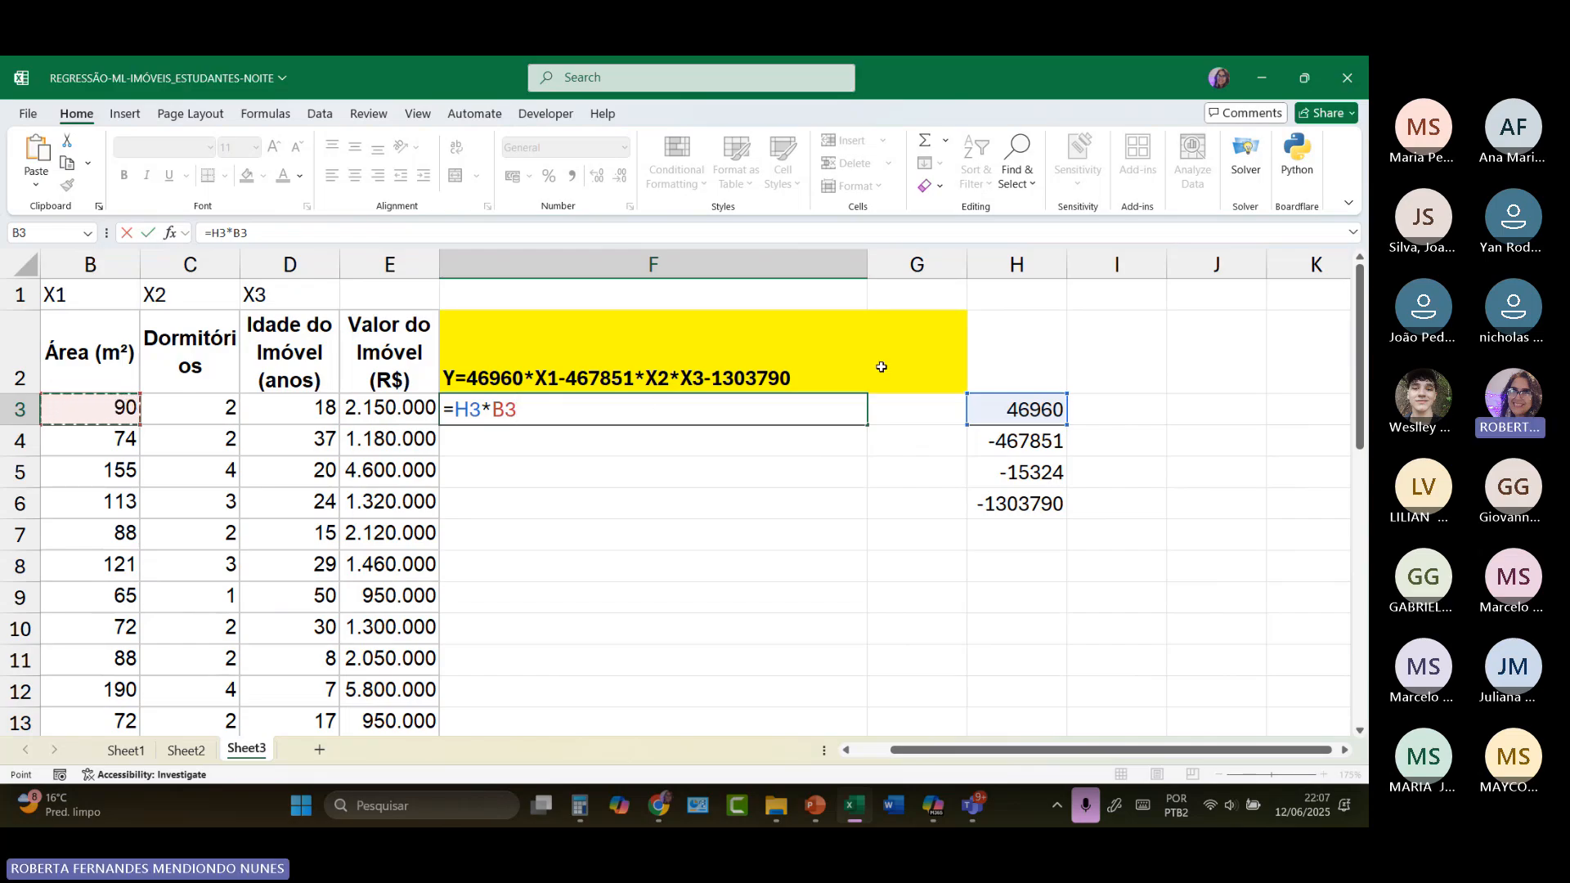
pyautogui.write('+')
pyautogui.click(1005, 447)
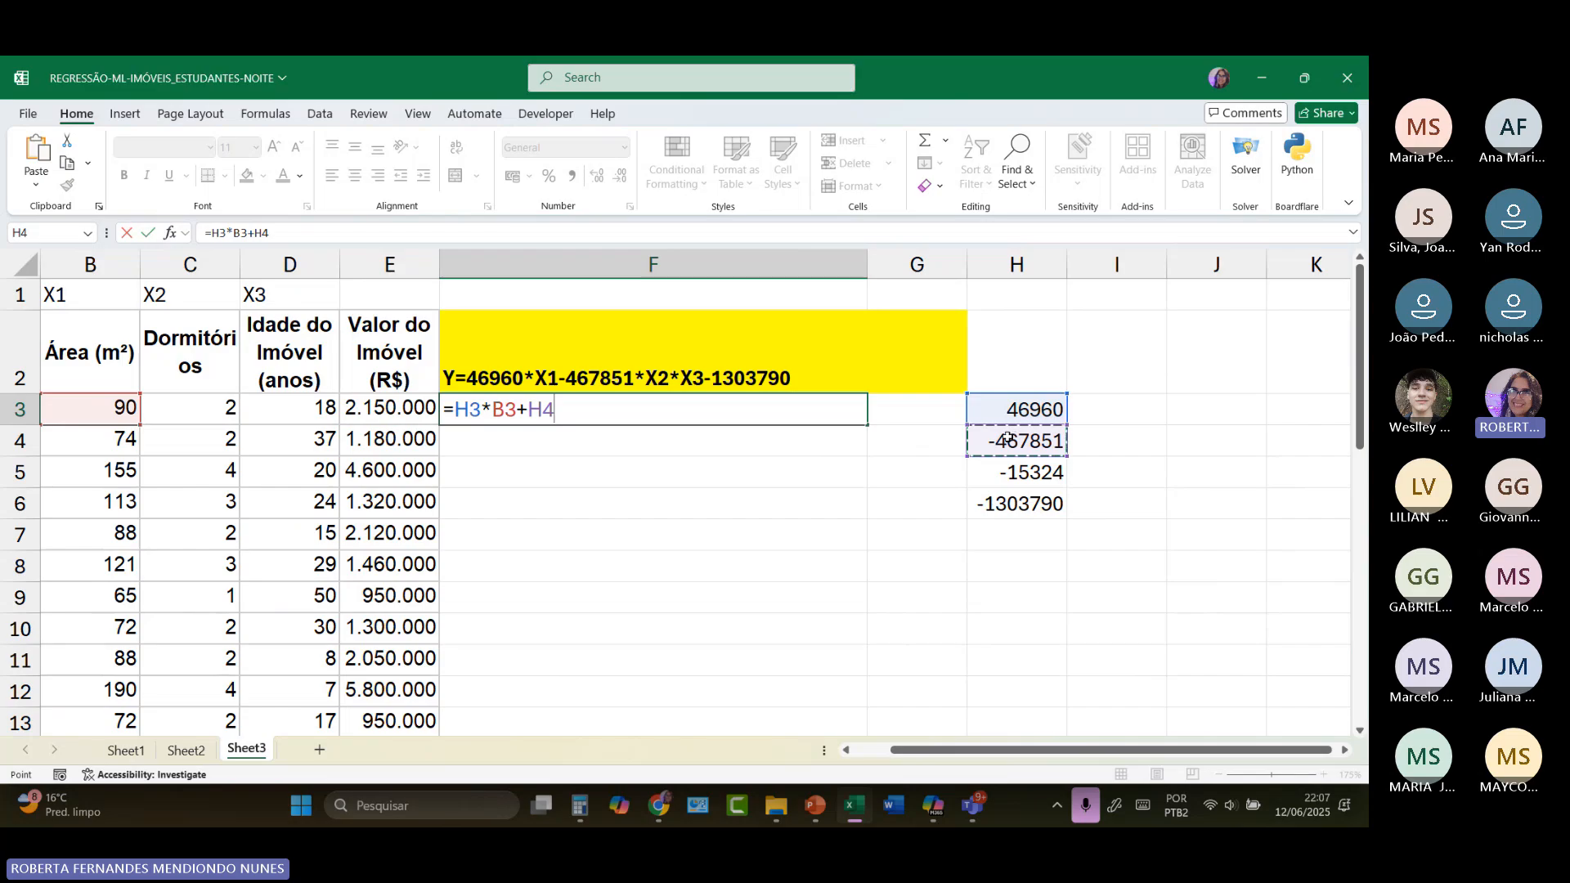
pyautogui.write('*')
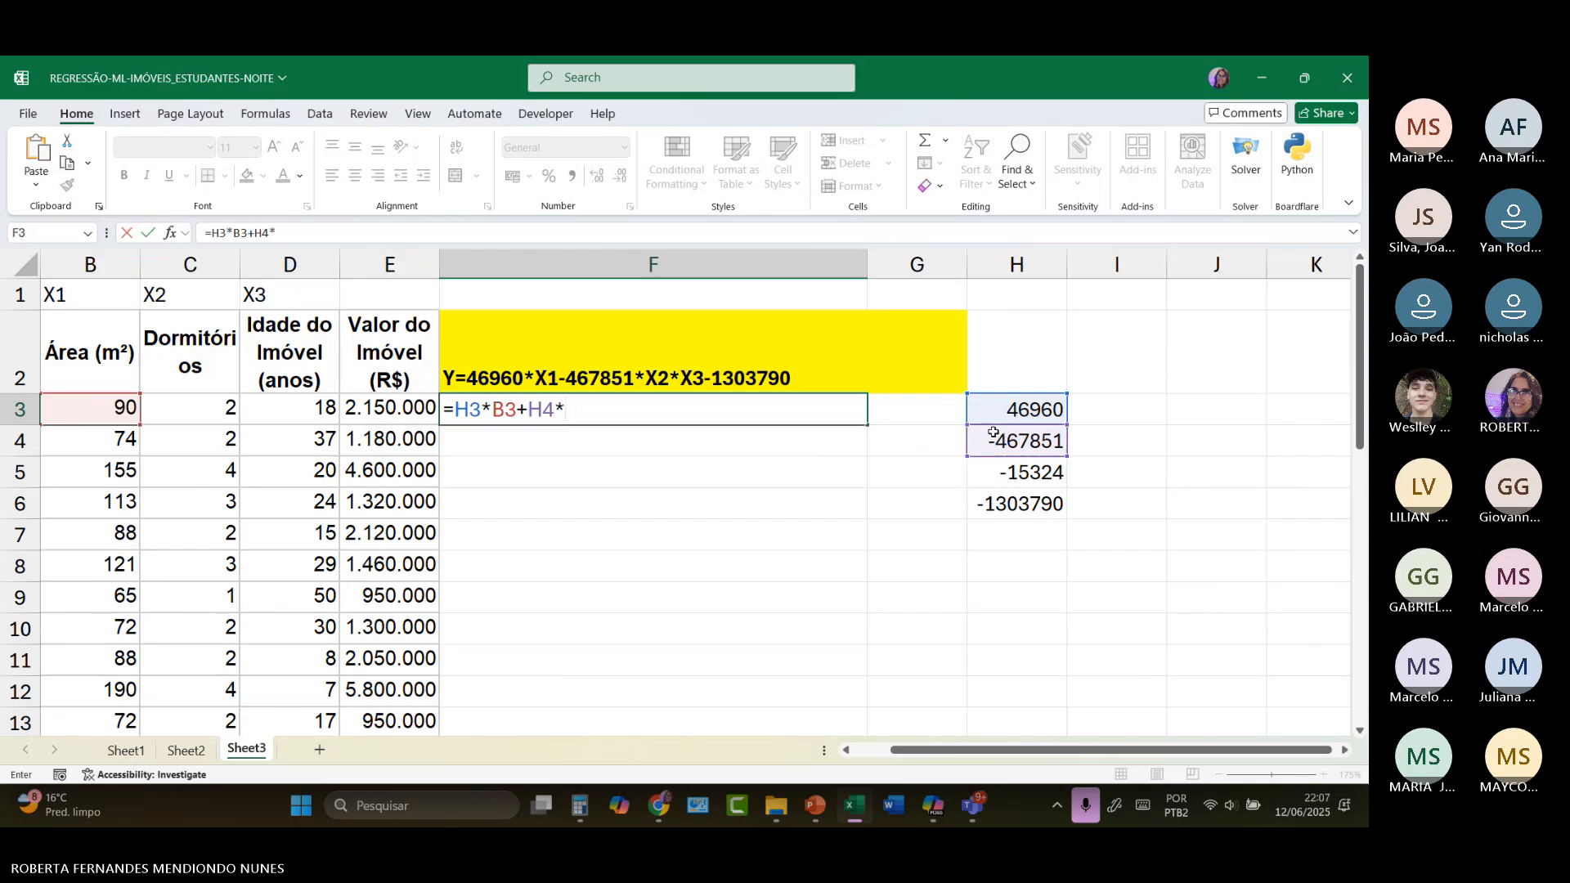
pyautogui.click(191, 419)
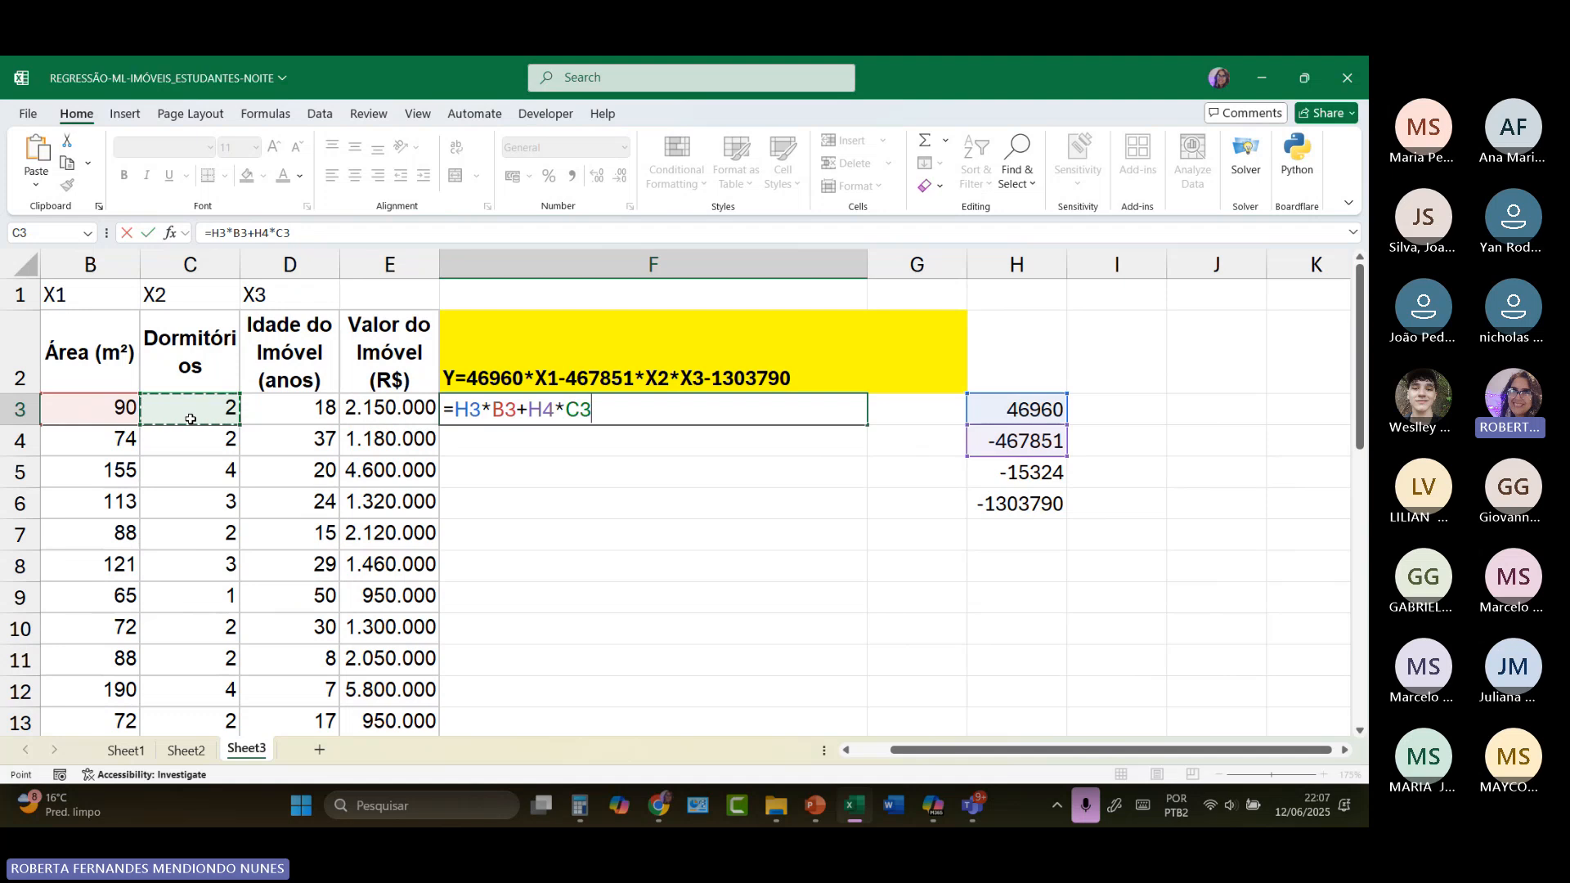
pyautogui.write('+')
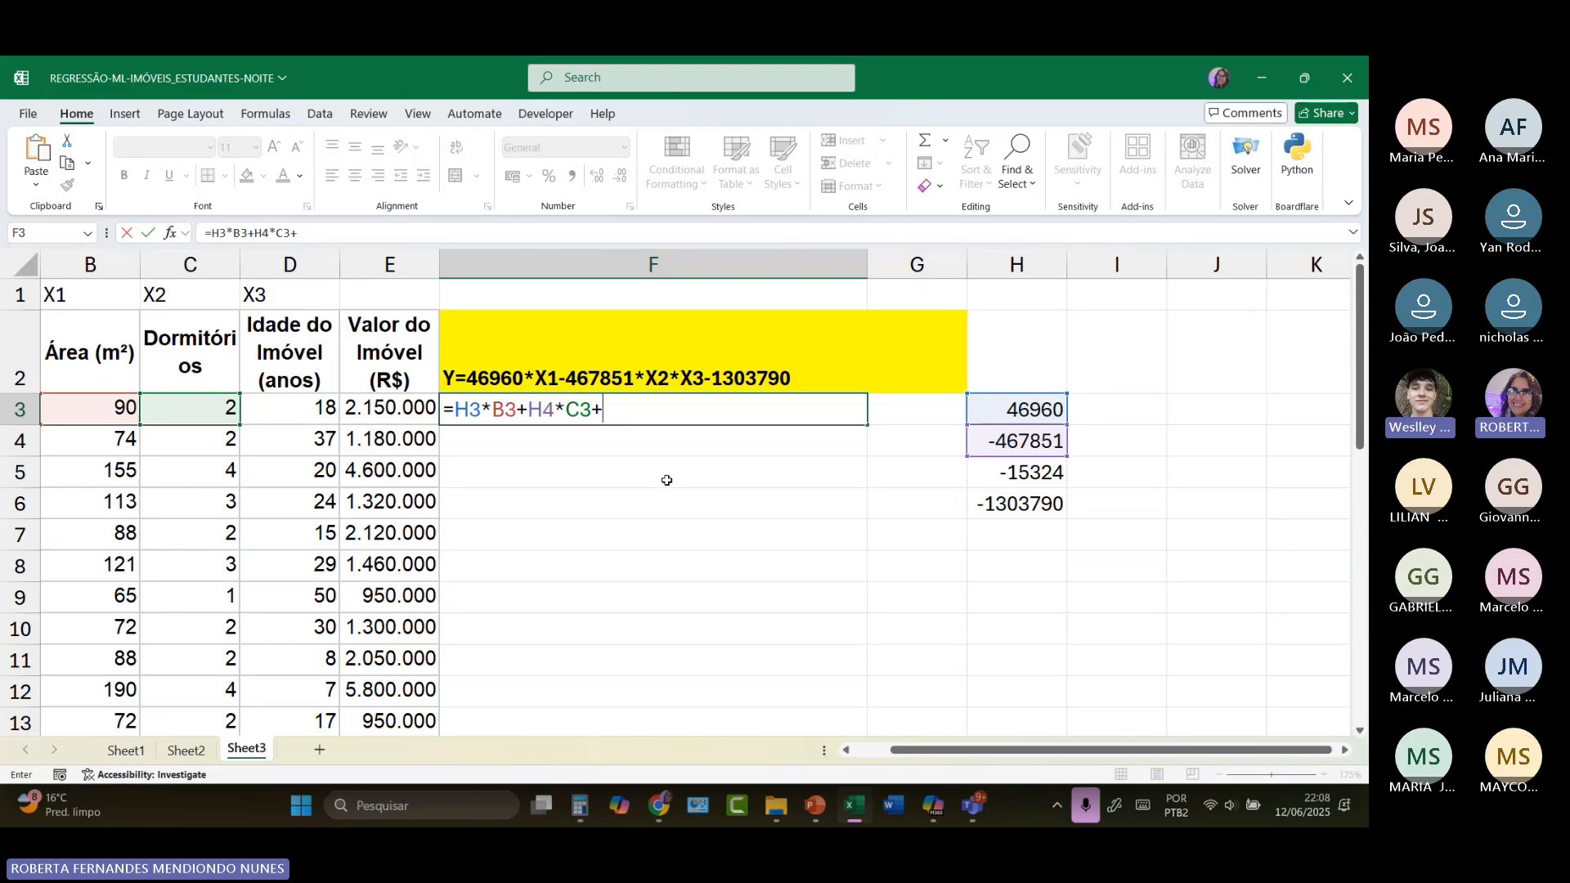
pyautogui.press('BackSpace')
pyautogui.press('BackSpace')
pyautogui.press('BackSpace')
pyautogui.press('BackSpace')
pyautogui.press('BackSpace')
pyautogui.press('BackSpace')
pyautogui.press('BackSpace')
pyautogui.press('BackSpace')
pyautogui.press('BackSpace')
pyautogui.press('BackSpace')
pyautogui.press('BackSpace')
pyautogui.press('BackSpace')
pyautogui.press('BackSpace')
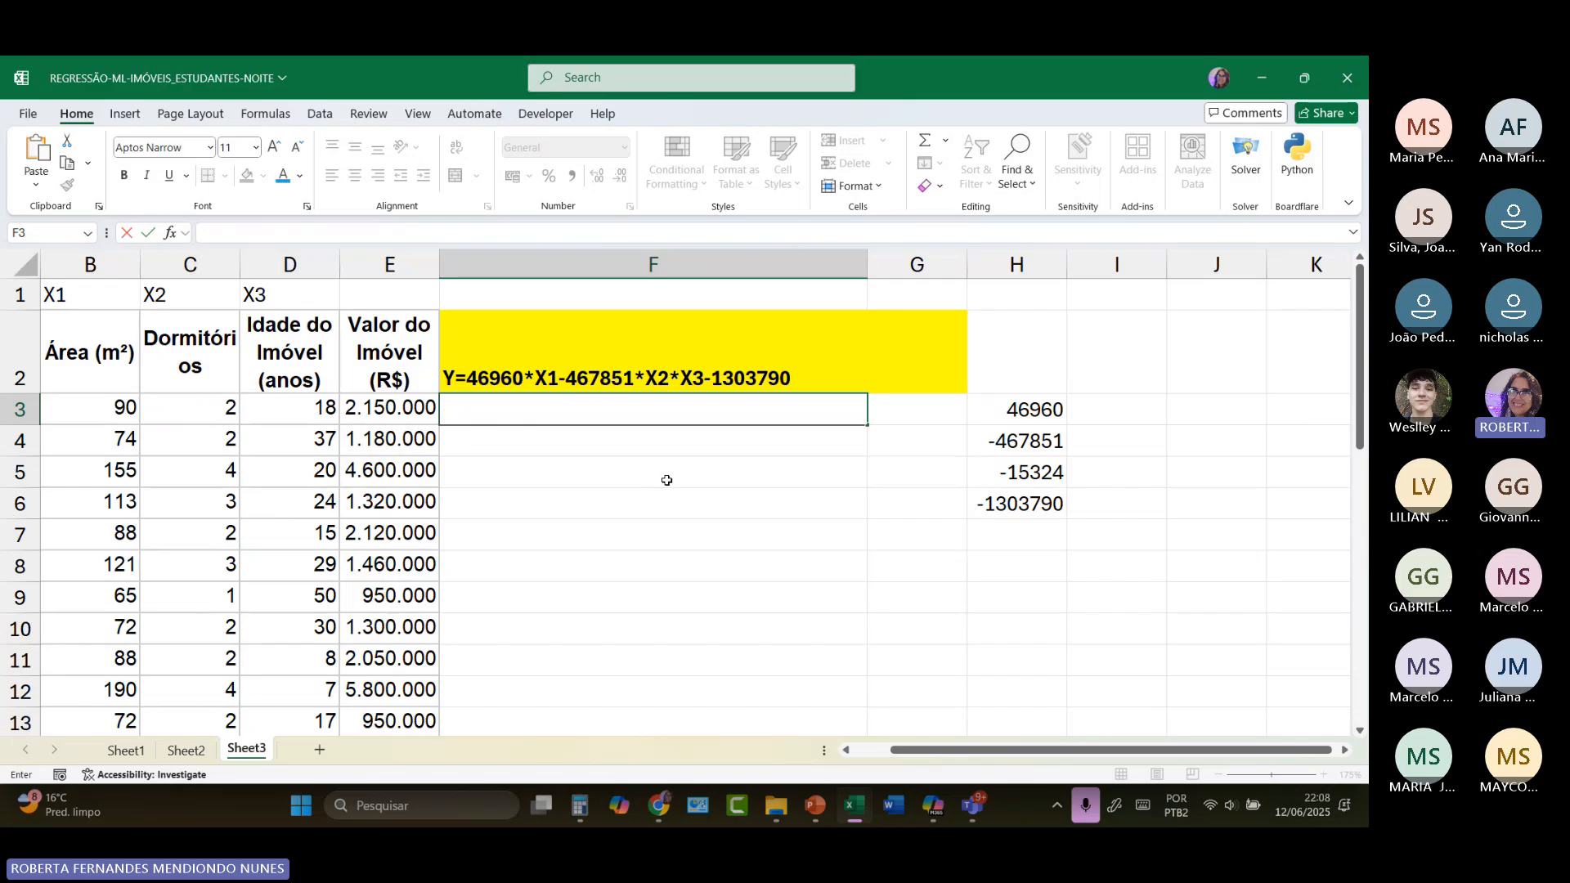
pyautogui.click(1009, 552)
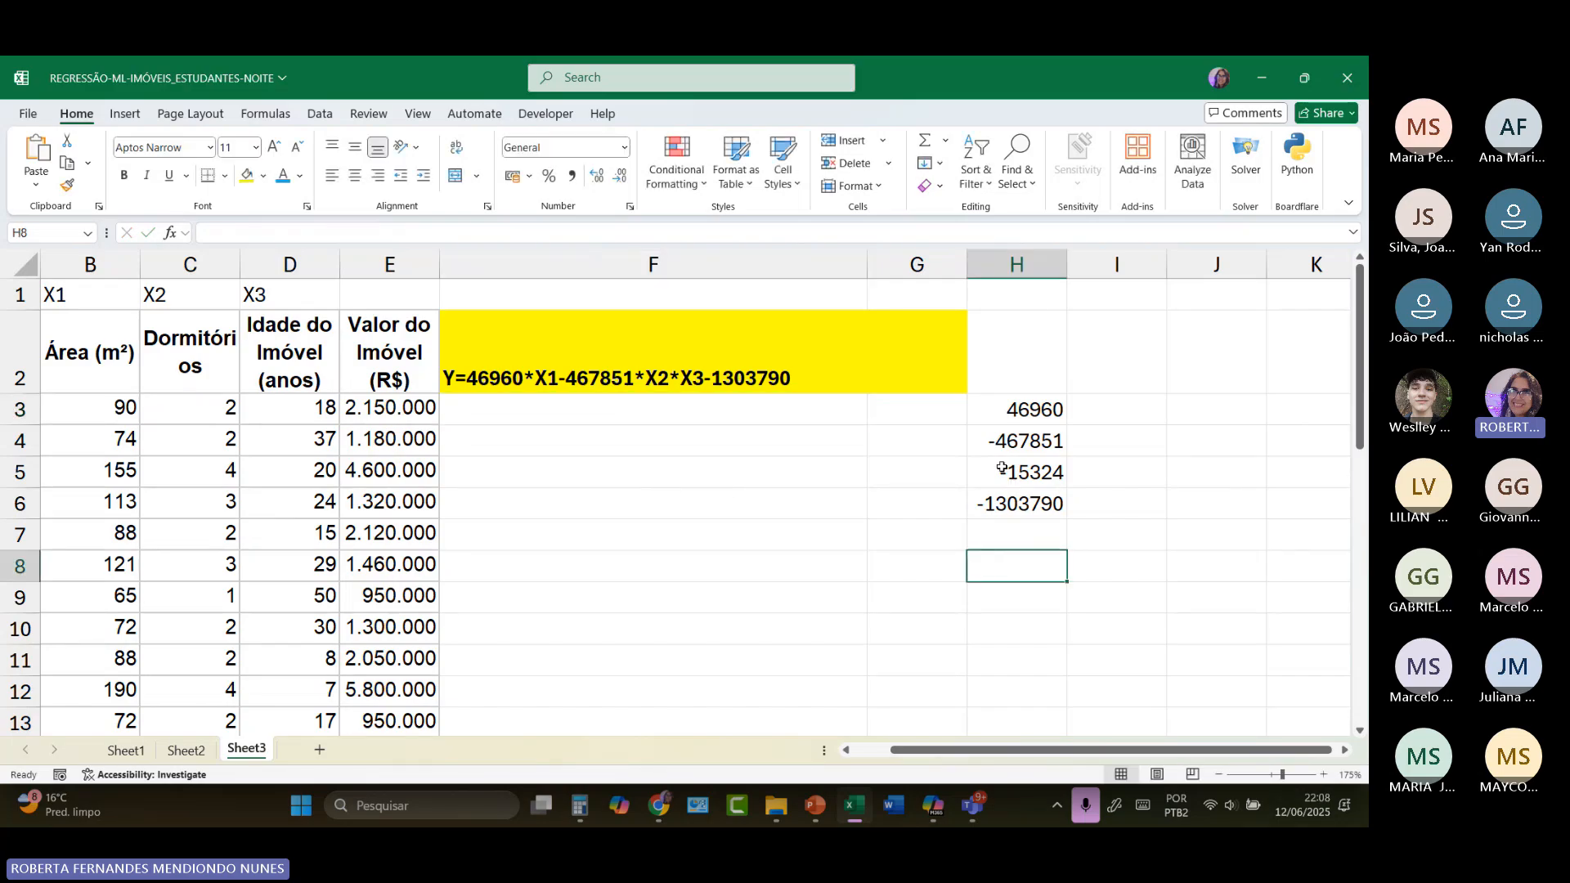
# Step: Move the coefficient -15324 from H5 back into the equation text in F2, between X2 and *X3
pyautogui.click(1001, 468)
pyautogui.doubleClick(1037, 471)
pyautogui.moveTo(1034, 472); pyautogui.dragTo(968, 472)
pyautogui.rightClick(981, 474)
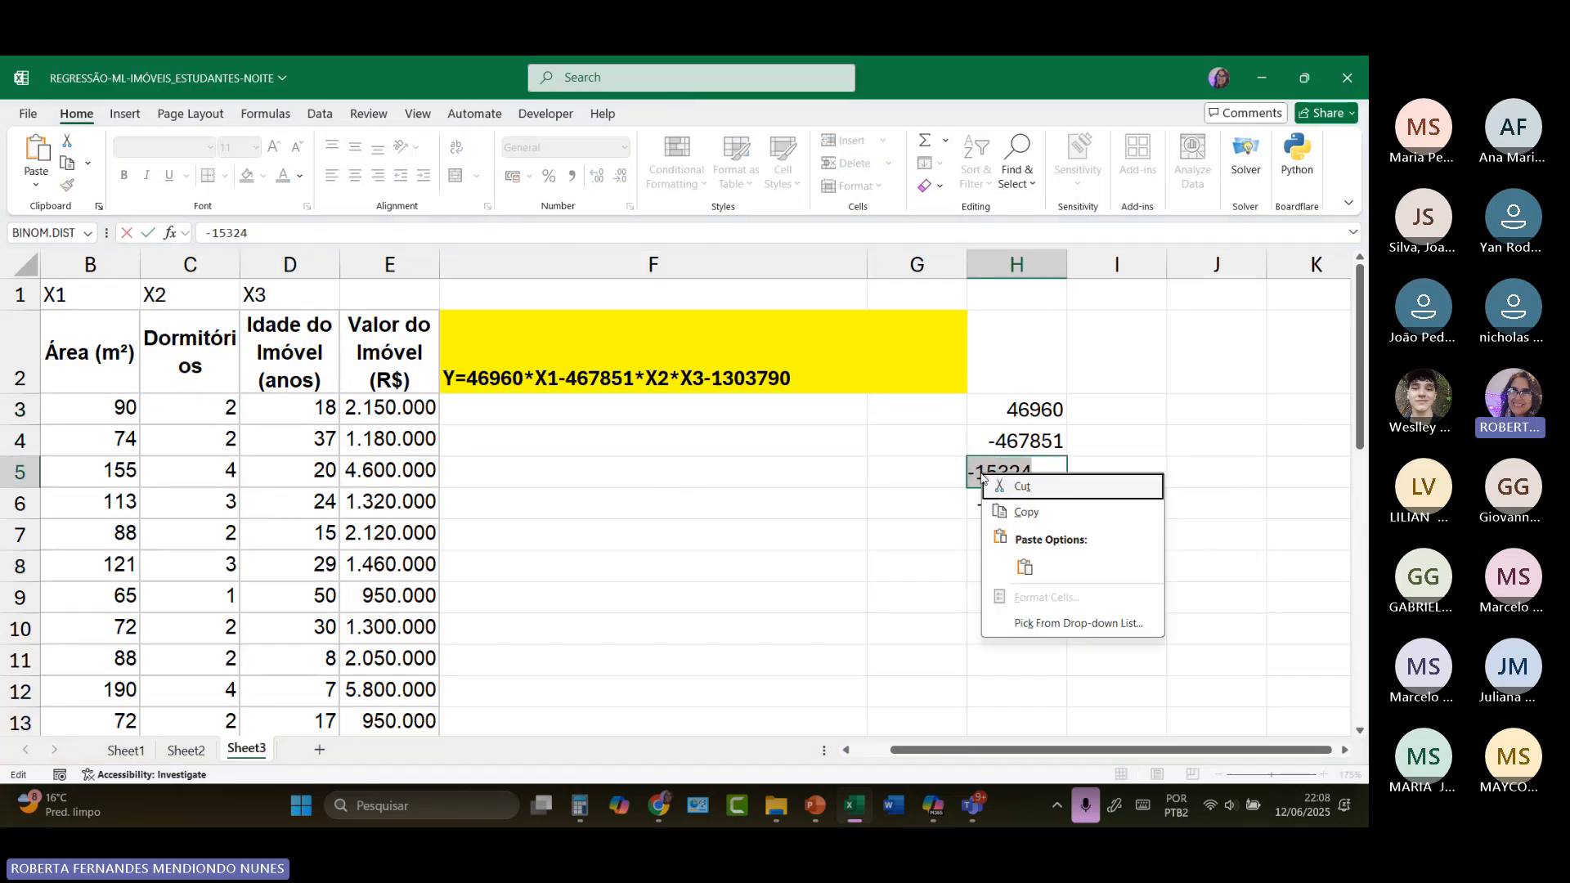
pyautogui.click(1026, 512)
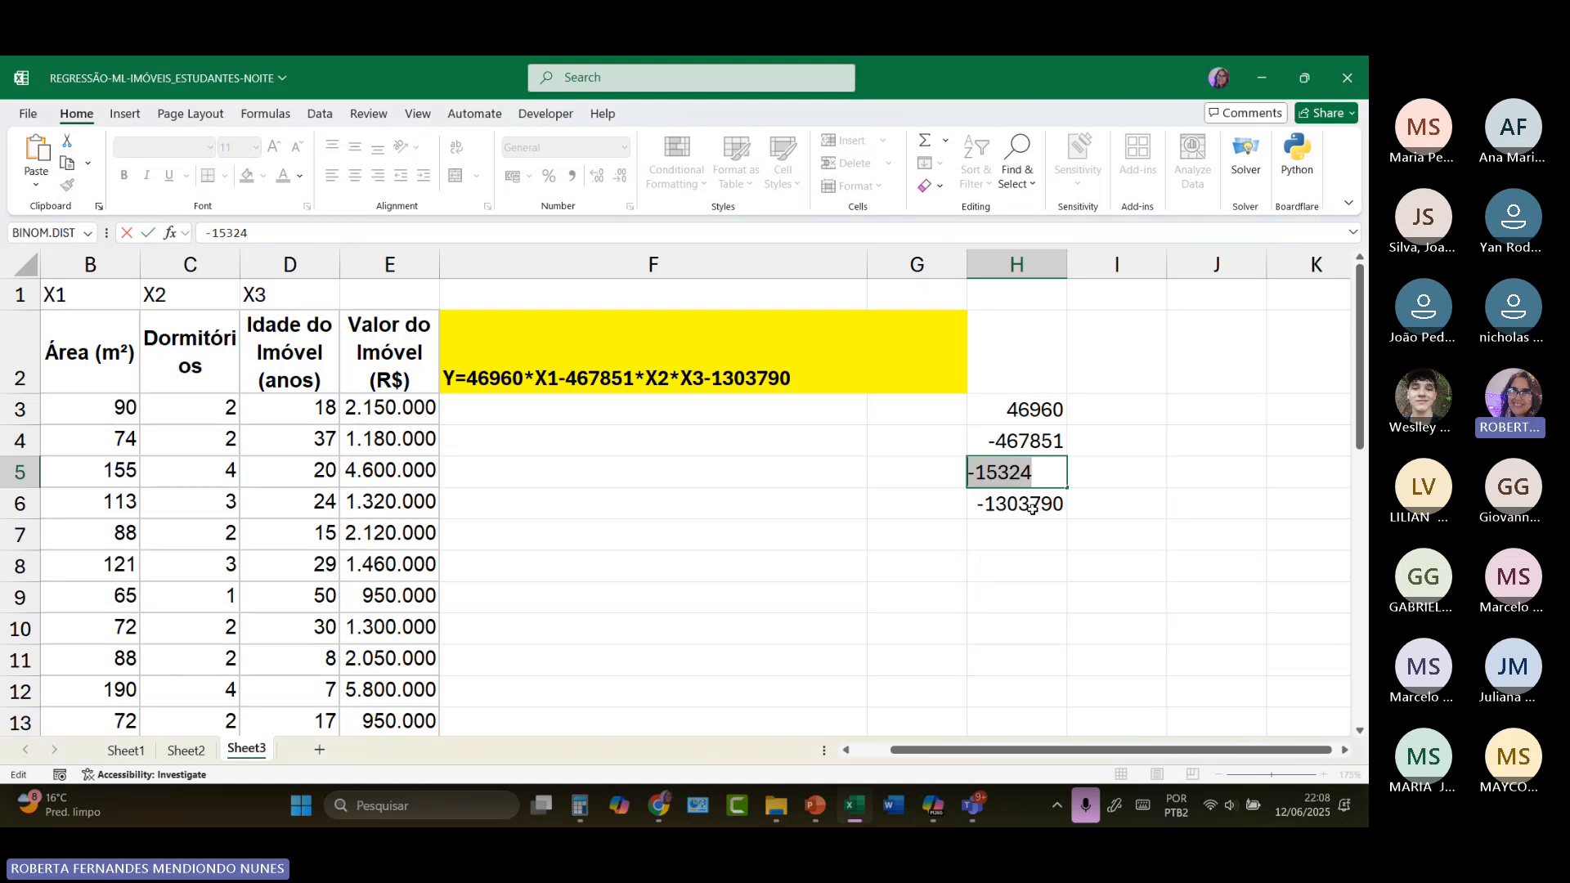
pyautogui.write('=')
pyautogui.click(678, 378)
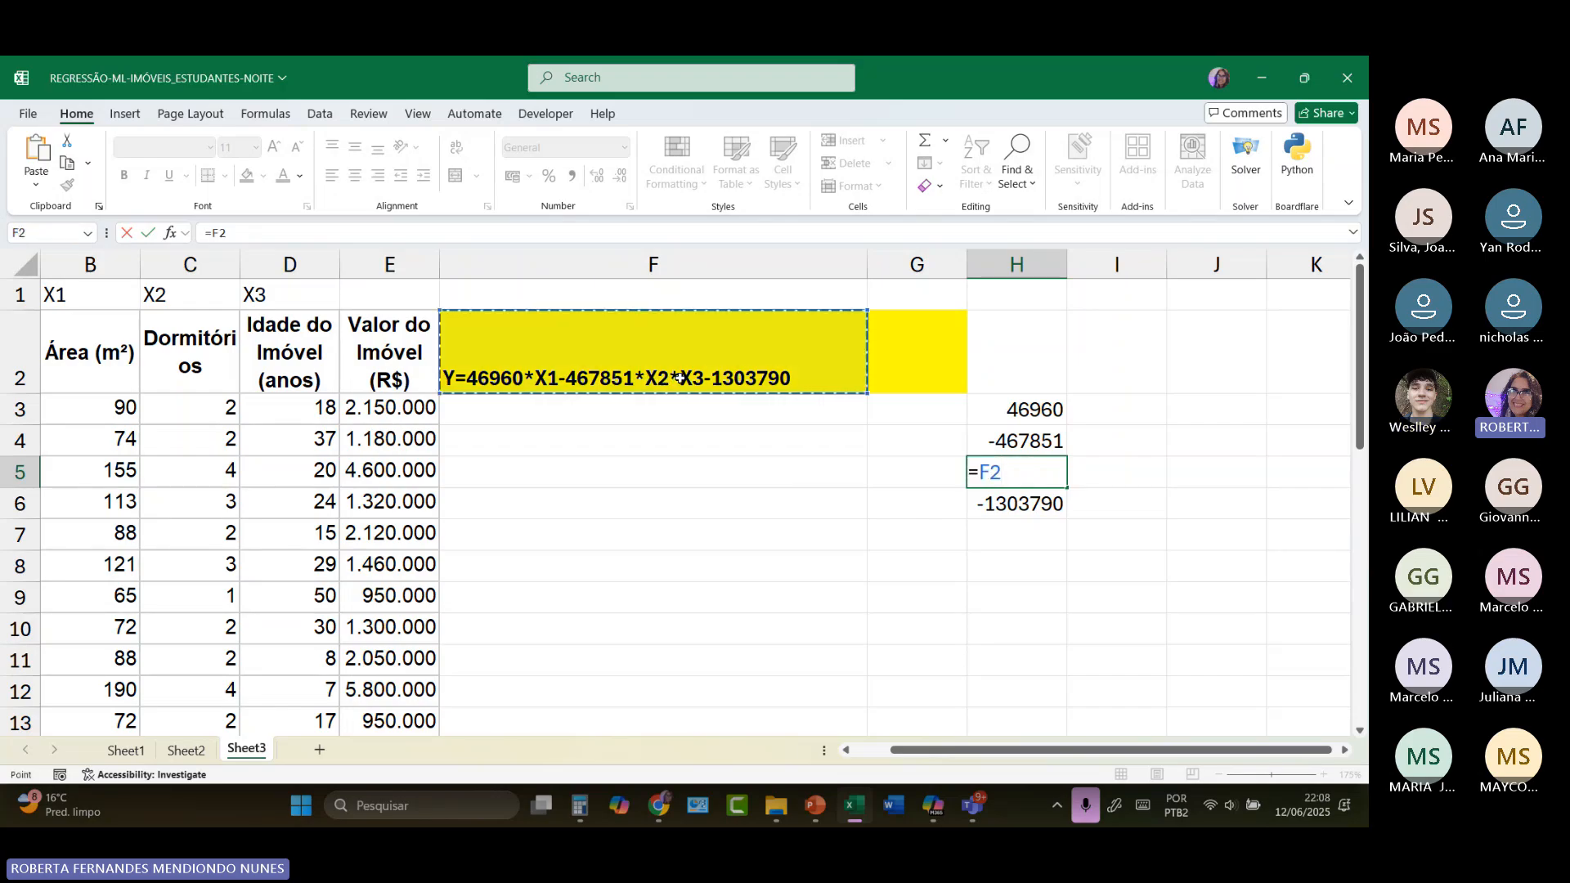
pyautogui.press('BackSpace')
pyautogui.press('BackSpace')
pyautogui.press('BackSpace')
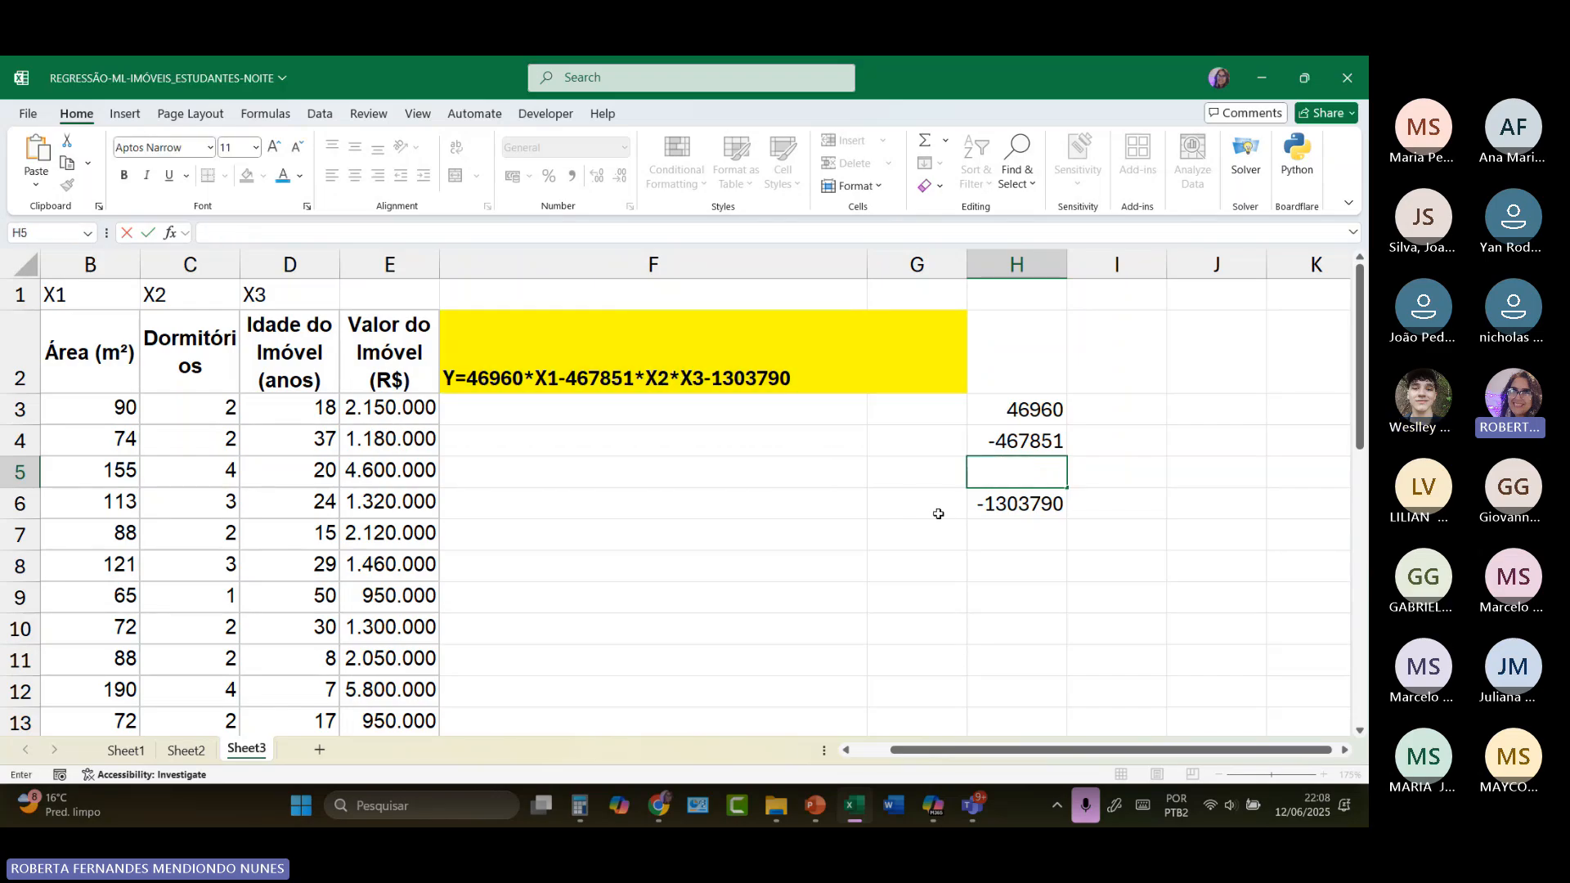
pyautogui.doubleClick(672, 376)
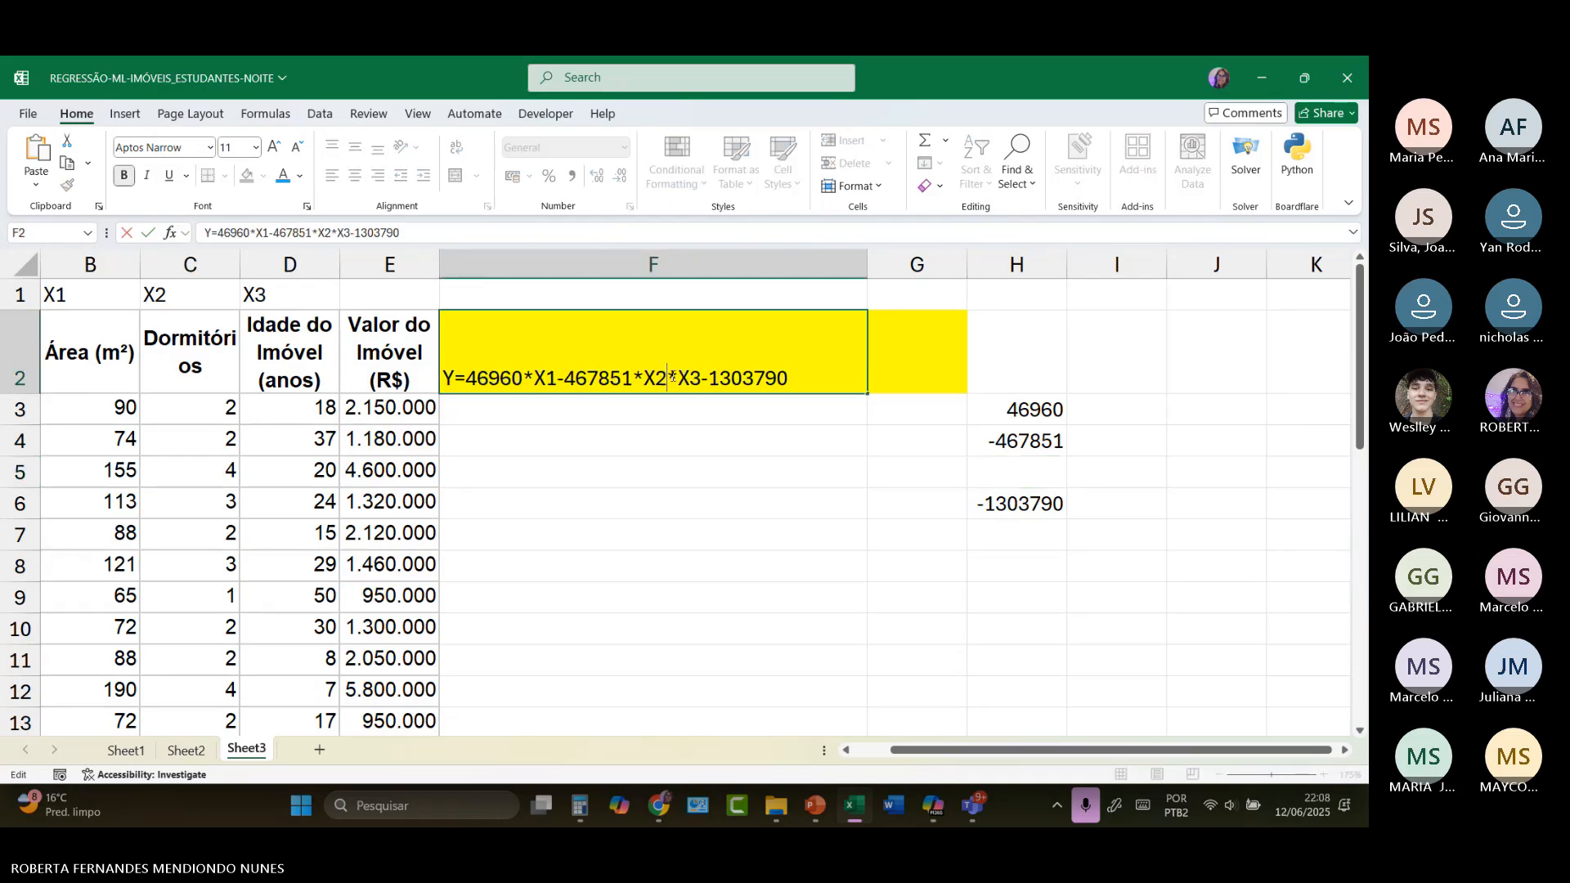
pyautogui.hotkey('ctrl', 'v')
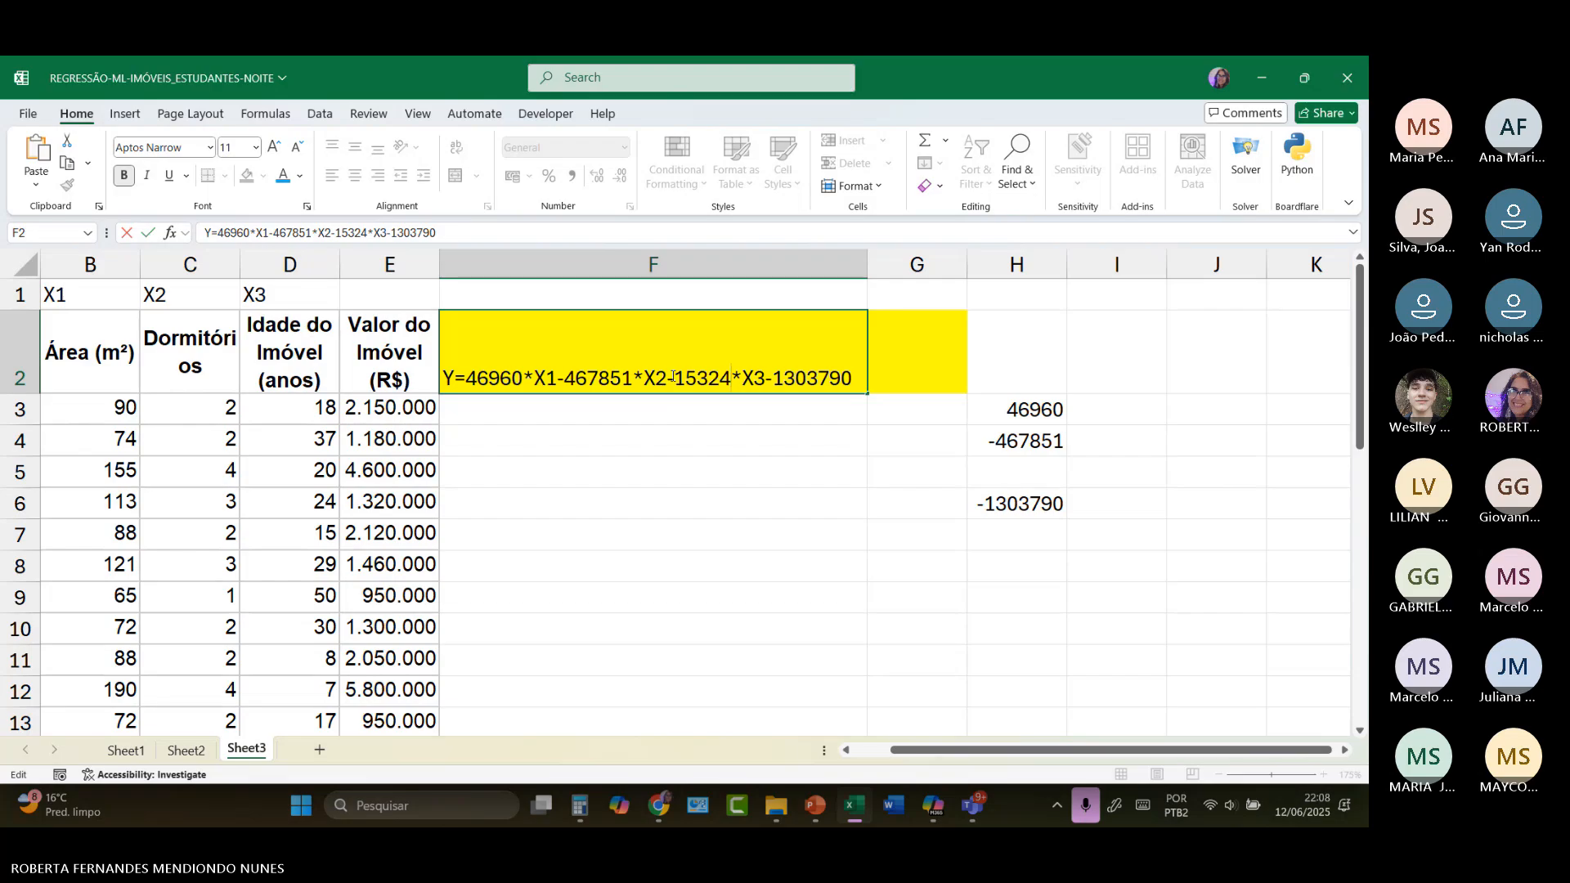
pyautogui.click(496, 411)
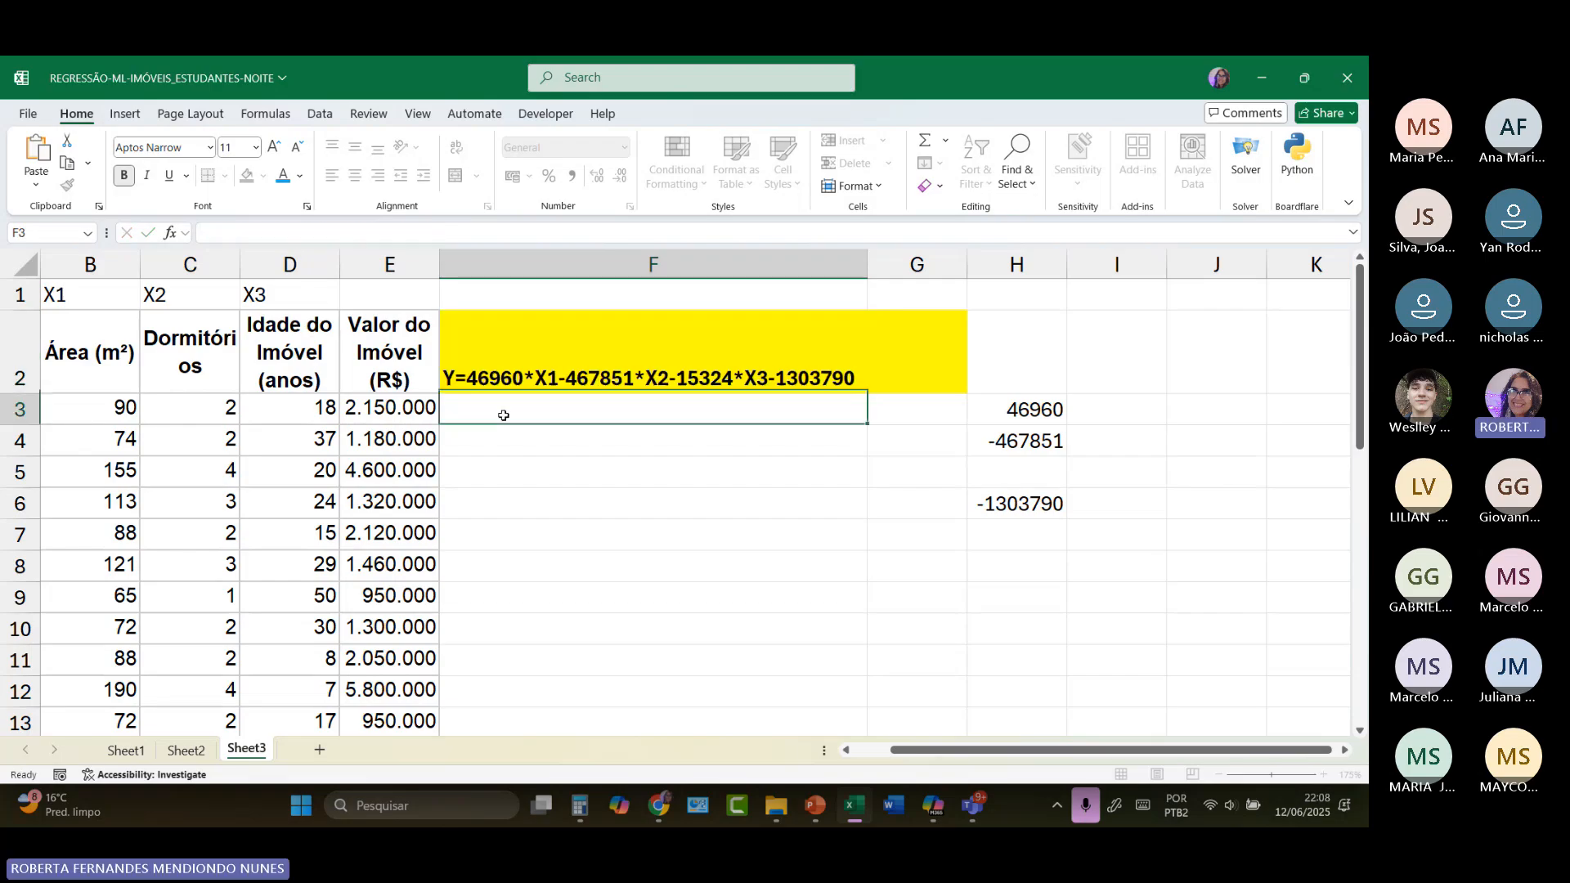
pyautogui.write('=')
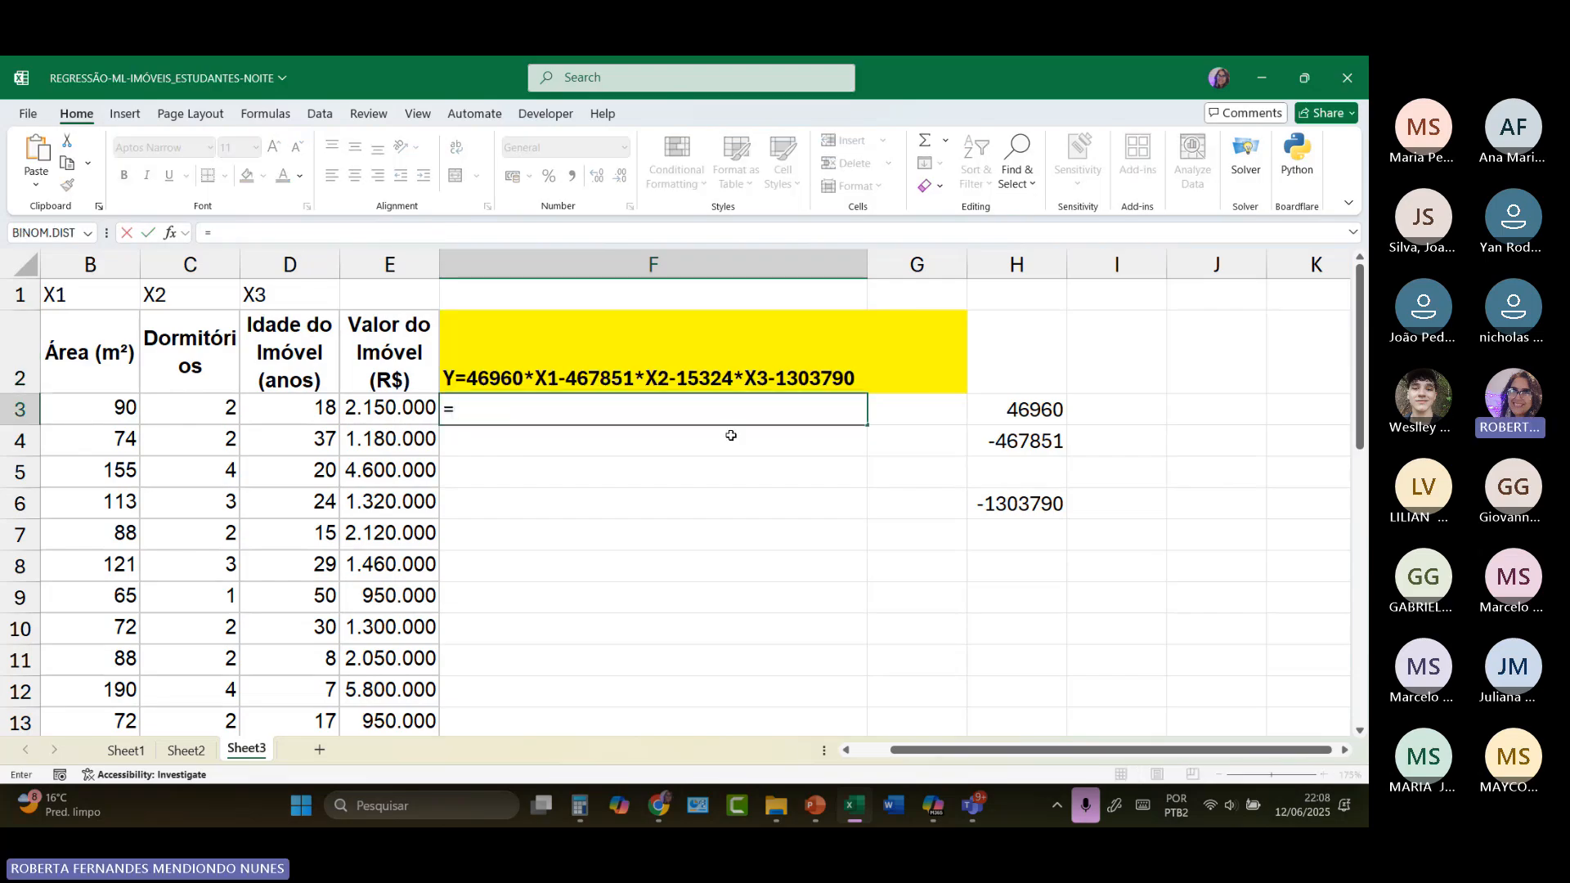
pyautogui.click(1053, 410)
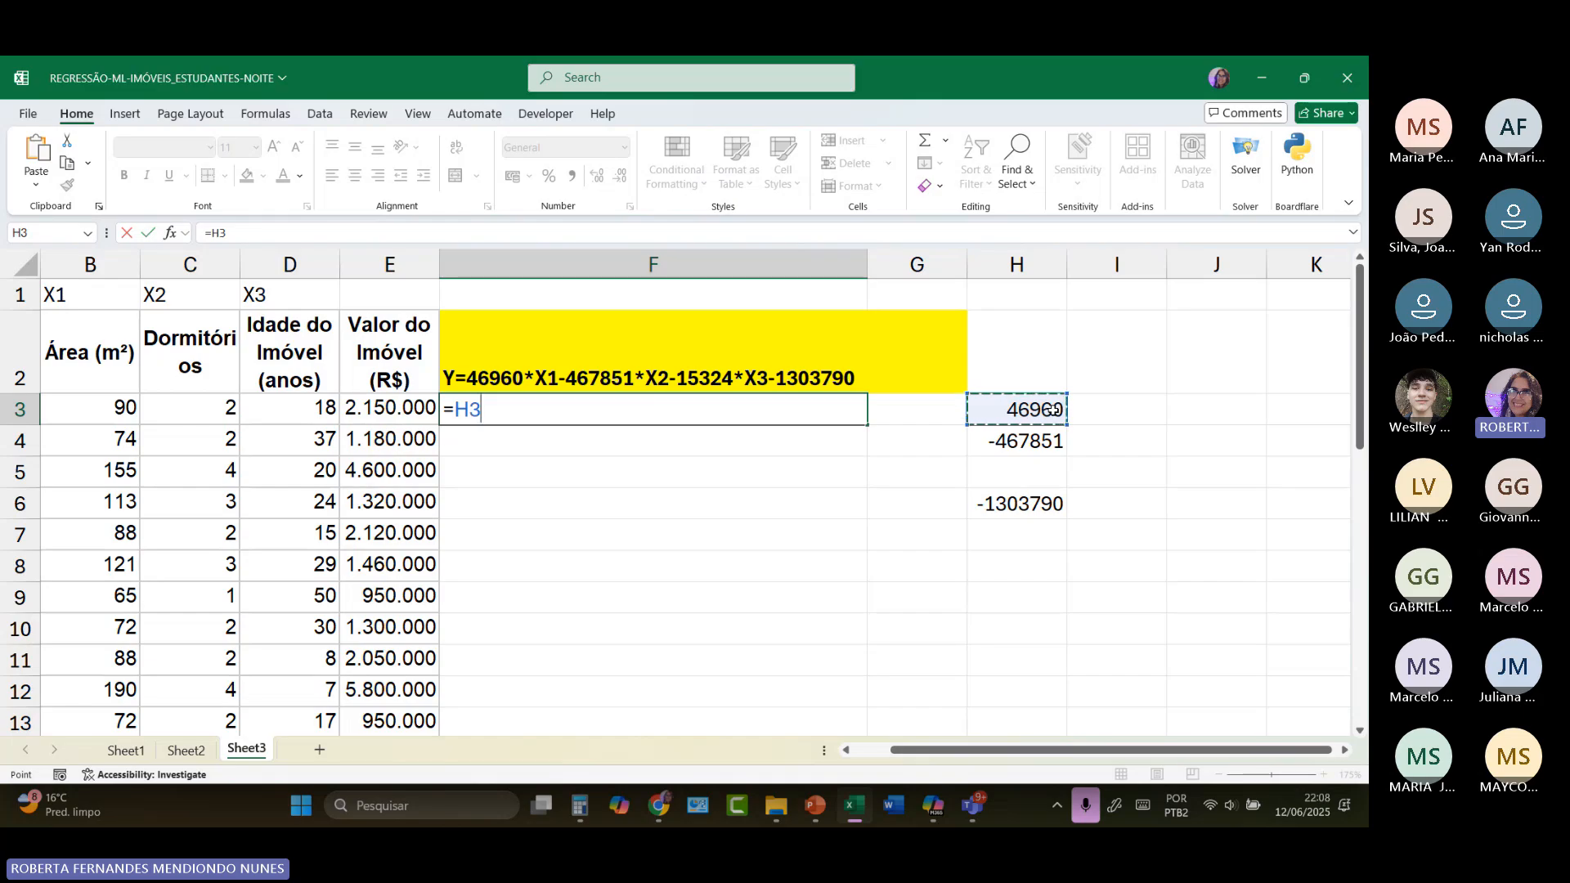
pyautogui.write('*')
pyautogui.click(118, 407)
pyautogui.write('+')
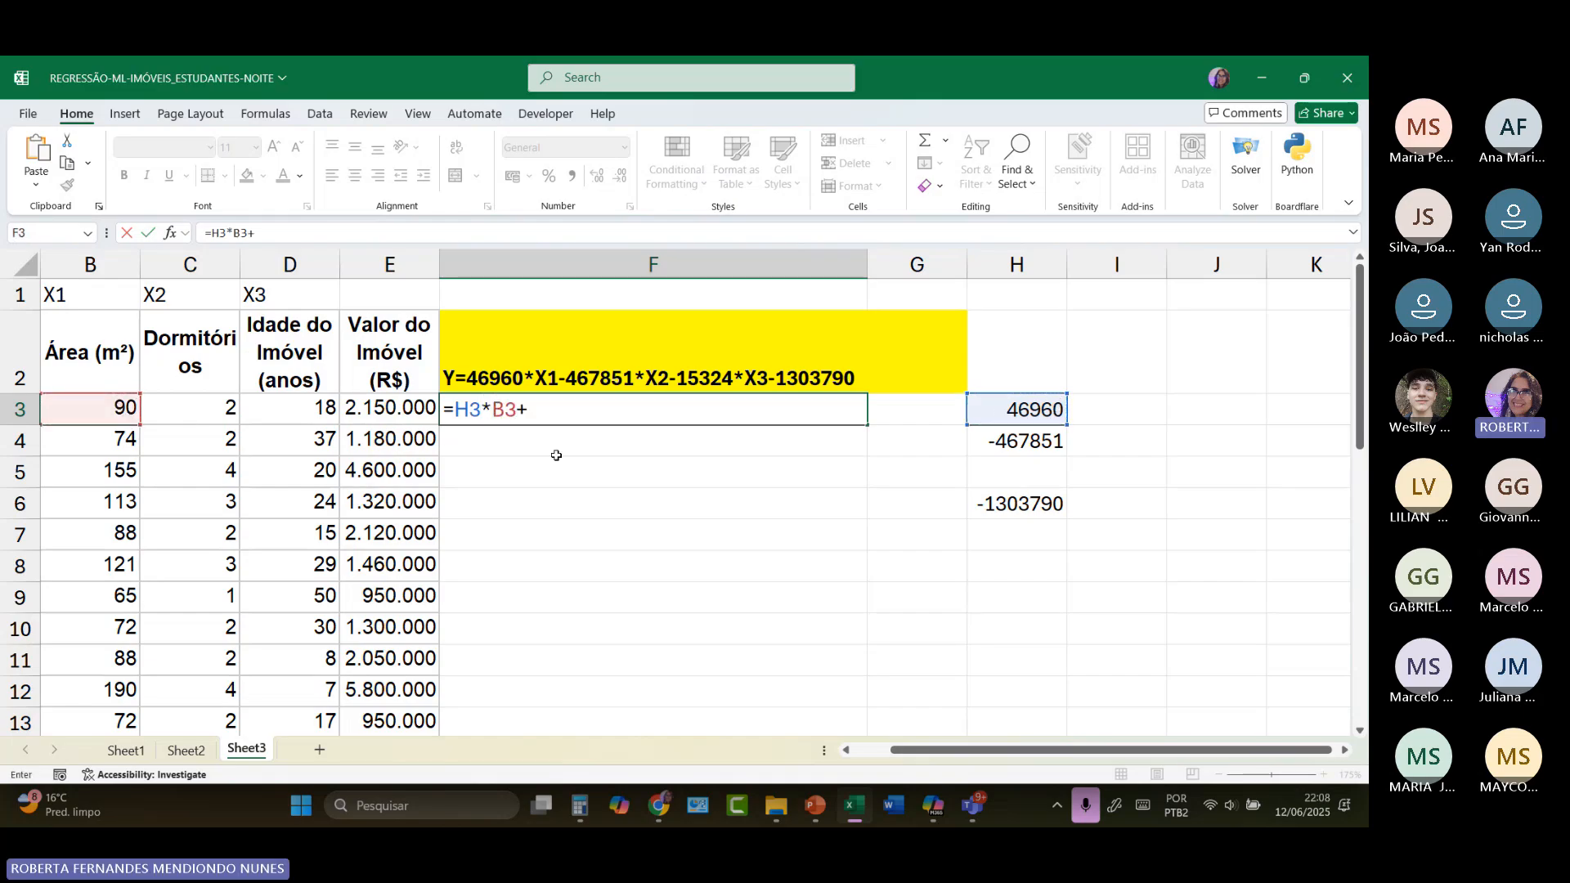
pyautogui.click(1037, 442)
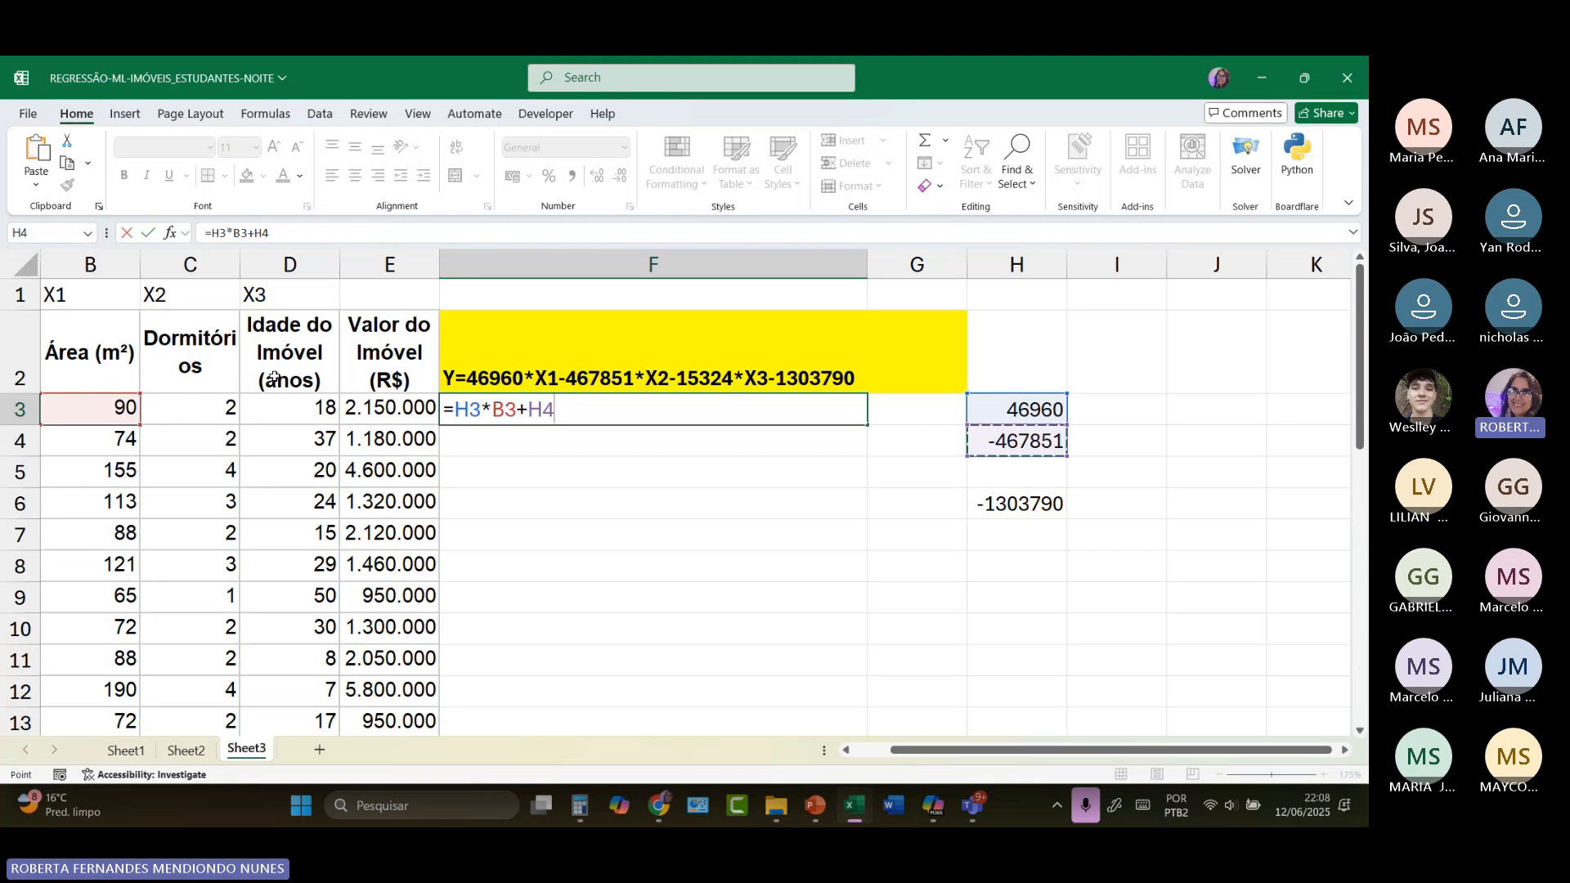
pyautogui.write('*')
pyautogui.click(222, 408)
pyautogui.write('+')
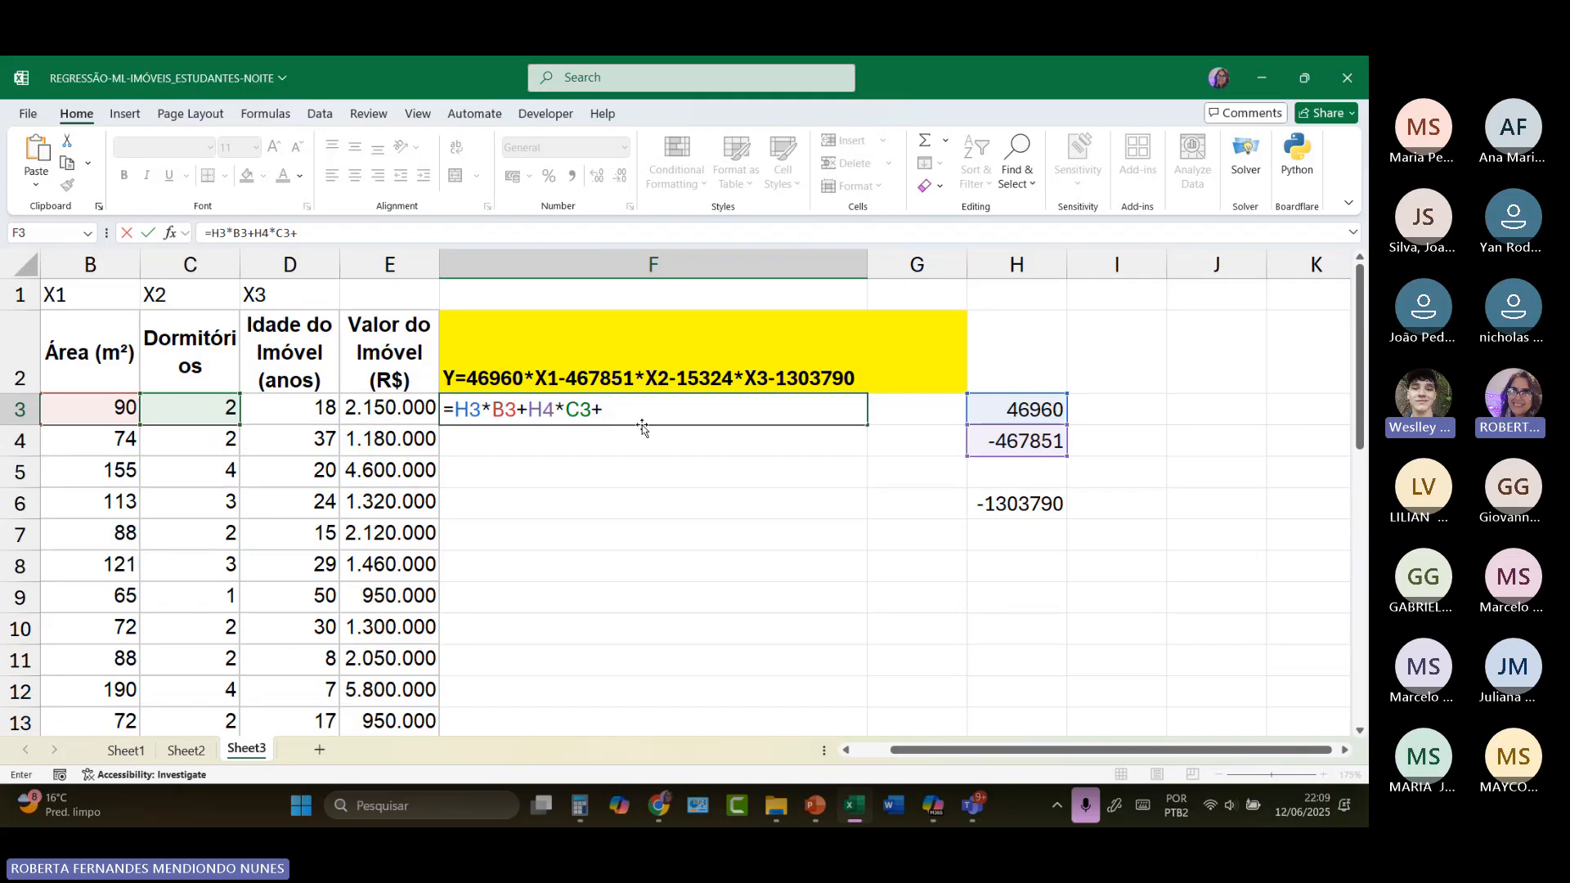
pyautogui.press('BackSpace')
pyautogui.press('BackSpace')
pyautogui.press('BackSpace')
pyautogui.press('BackSpace')
pyautogui.press('BackSpace')
pyautogui.press('BackSpace')
pyautogui.press('BackSpace')
pyautogui.press('BackSpace')
pyautogui.press('BackSpace')
pyautogui.press('BackSpace')
pyautogui.press('BackSpace')
pyautogui.press('BackSpace')
pyautogui.press('BackSpace')
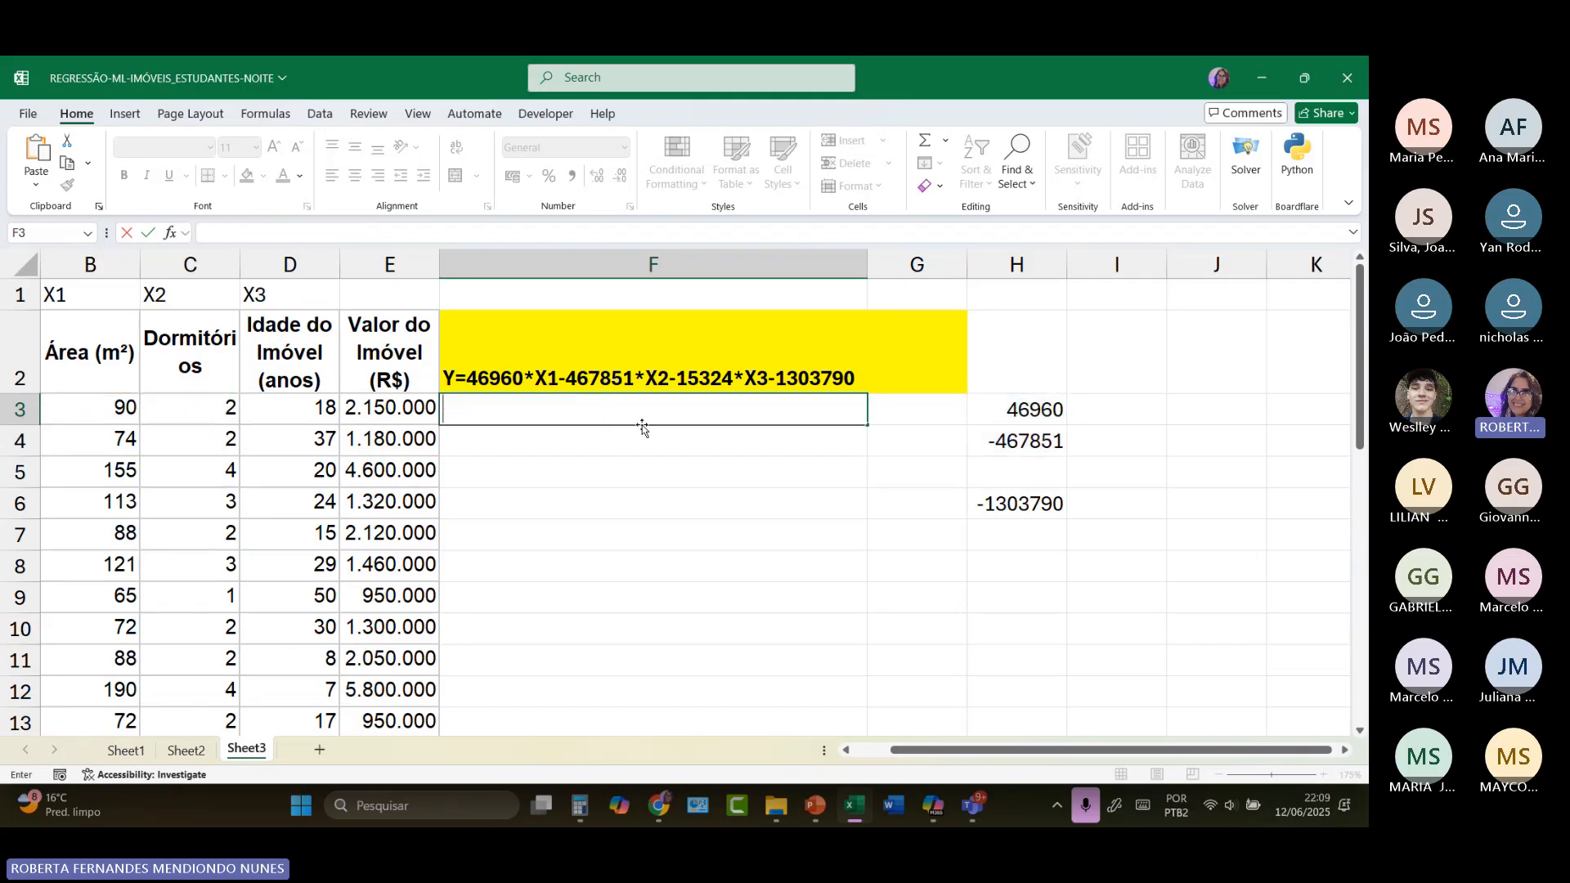
# Step: Copy the X3 coefficient -15324 from the equation text in F2 into cell H5, leaving the equation intact
pyautogui.doubleClick(614, 374)
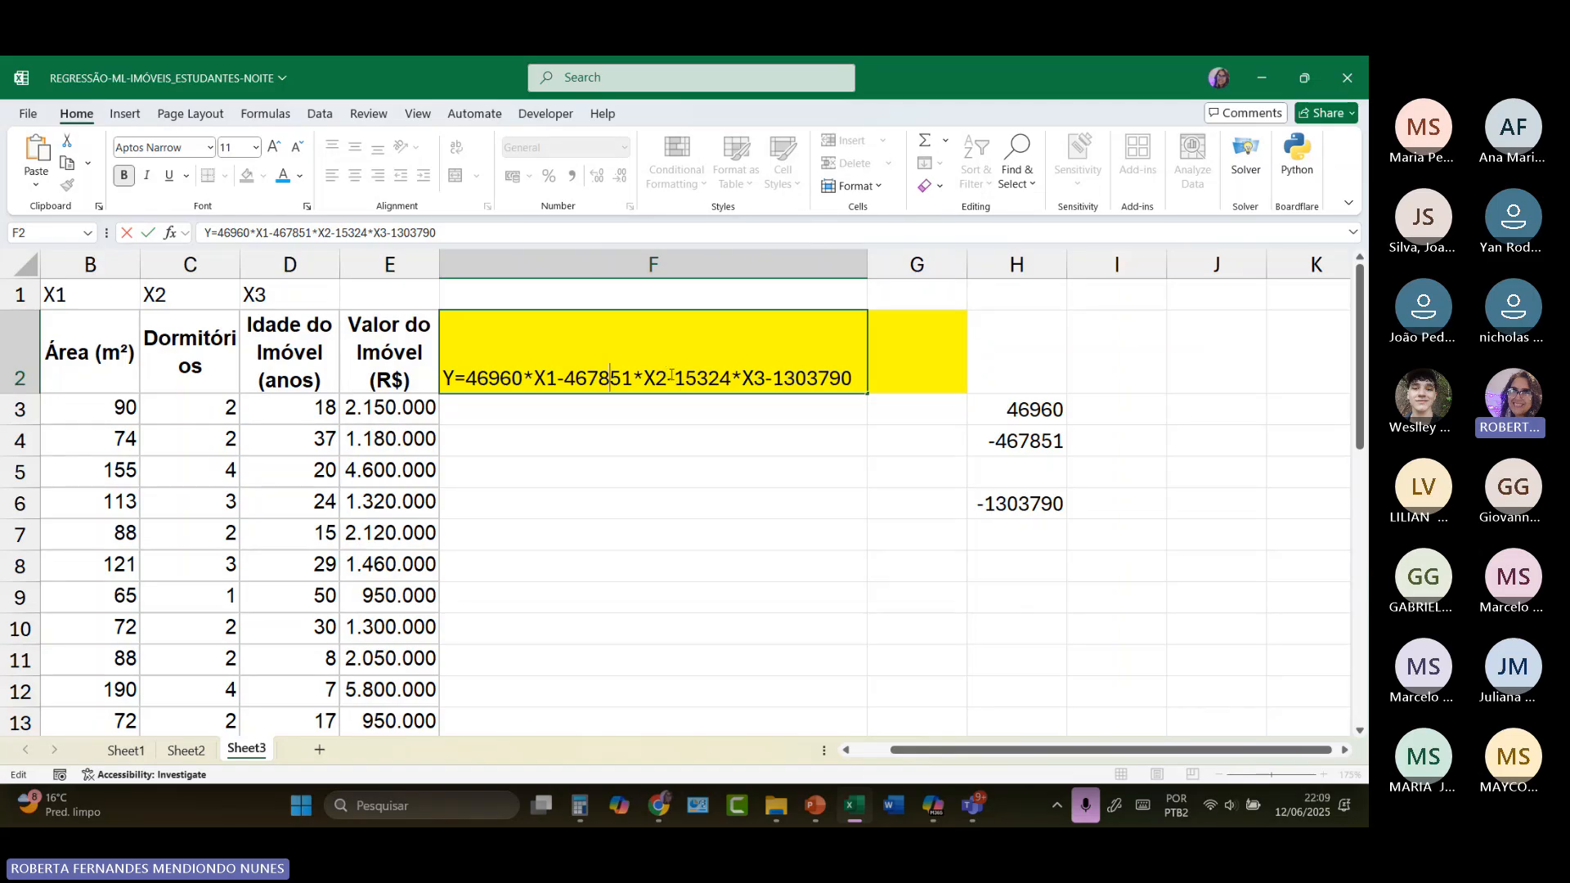
pyautogui.moveTo(671, 375); pyautogui.dragTo(730, 374)
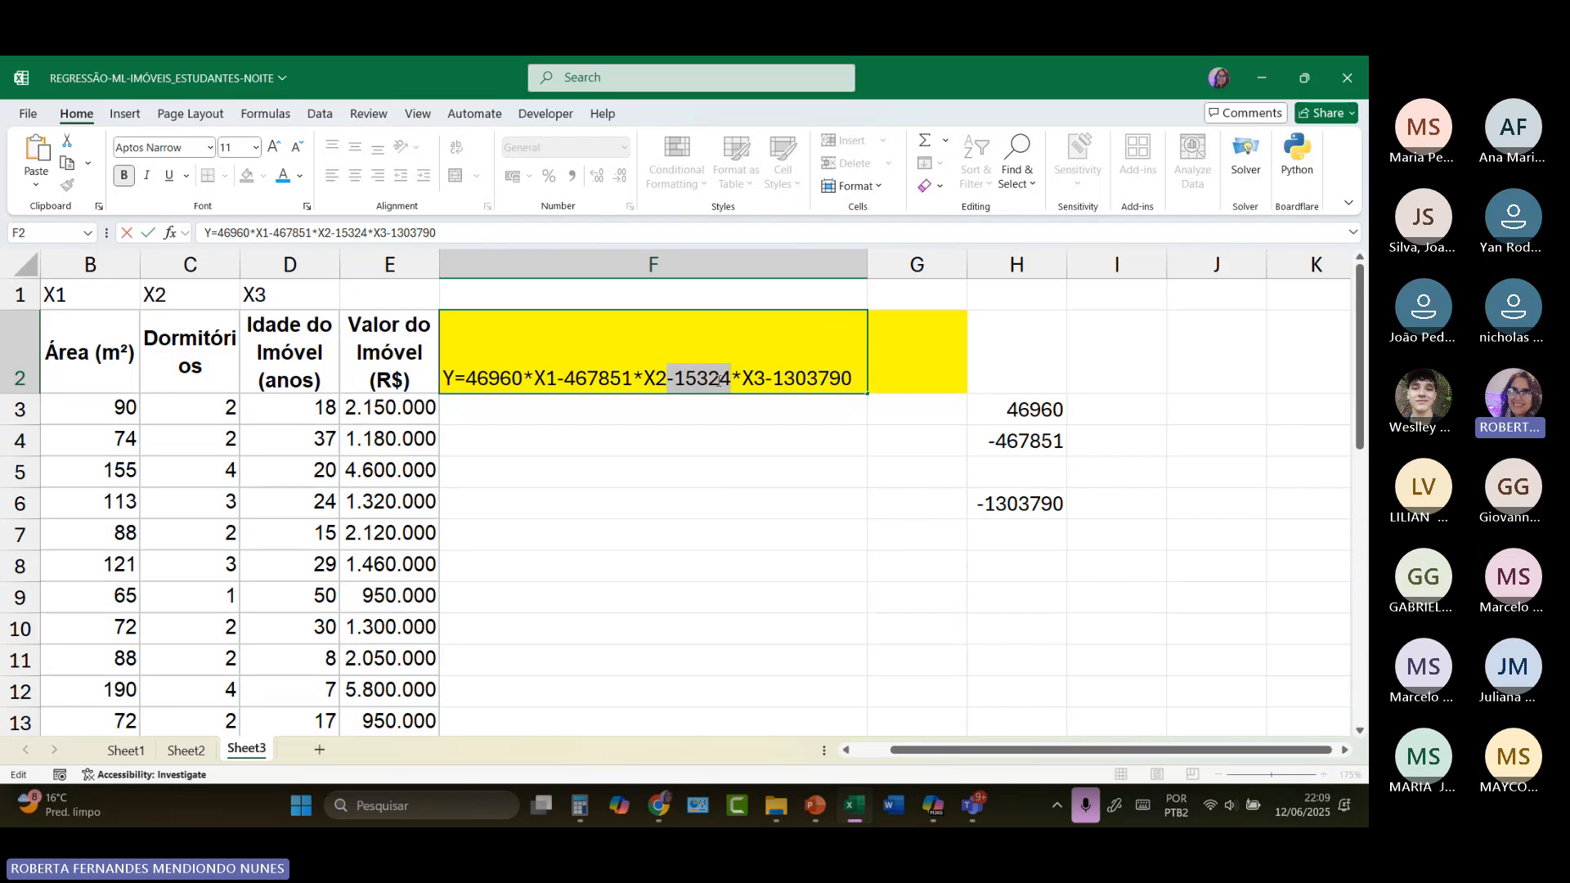
pyautogui.rightClick(730, 377)
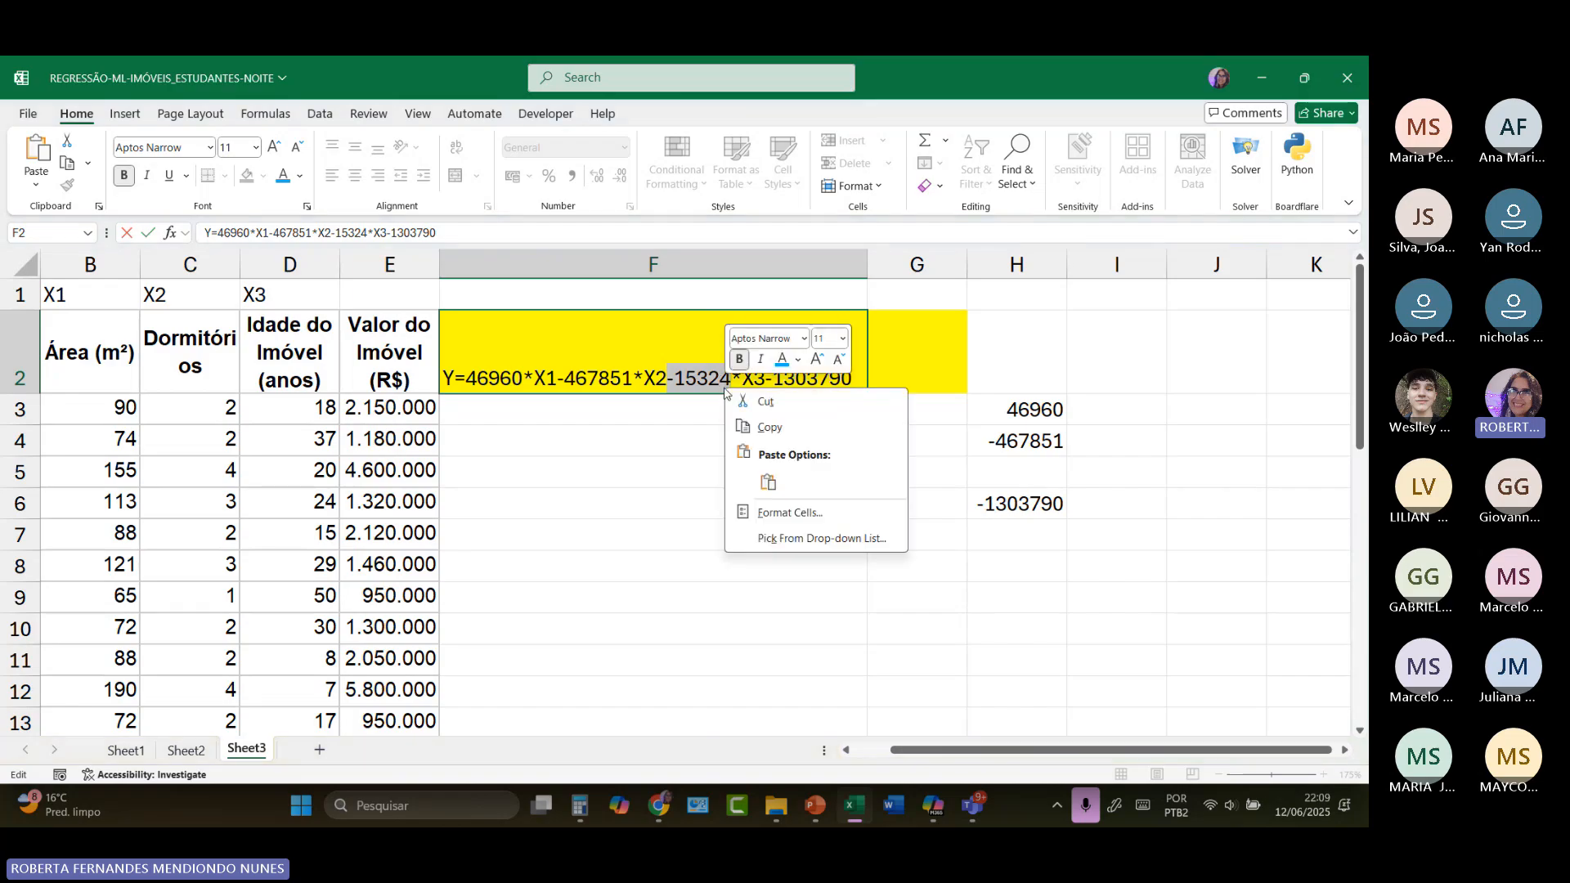
pyautogui.click(758, 430)
pyautogui.click(1016, 476)
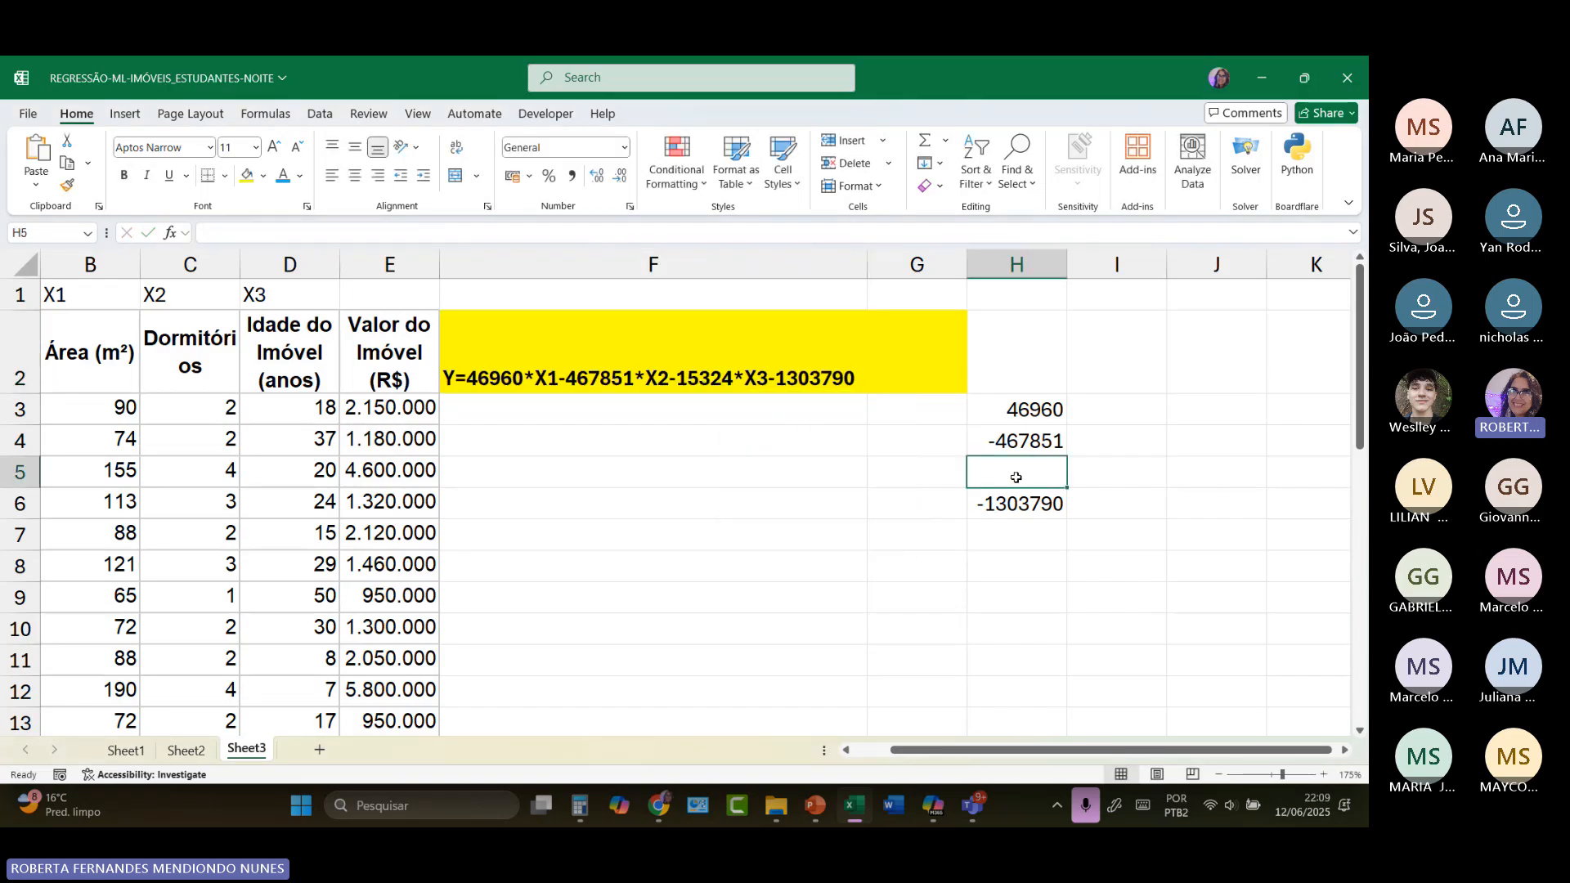
pyautogui.hotkey('ctrl', 'v')
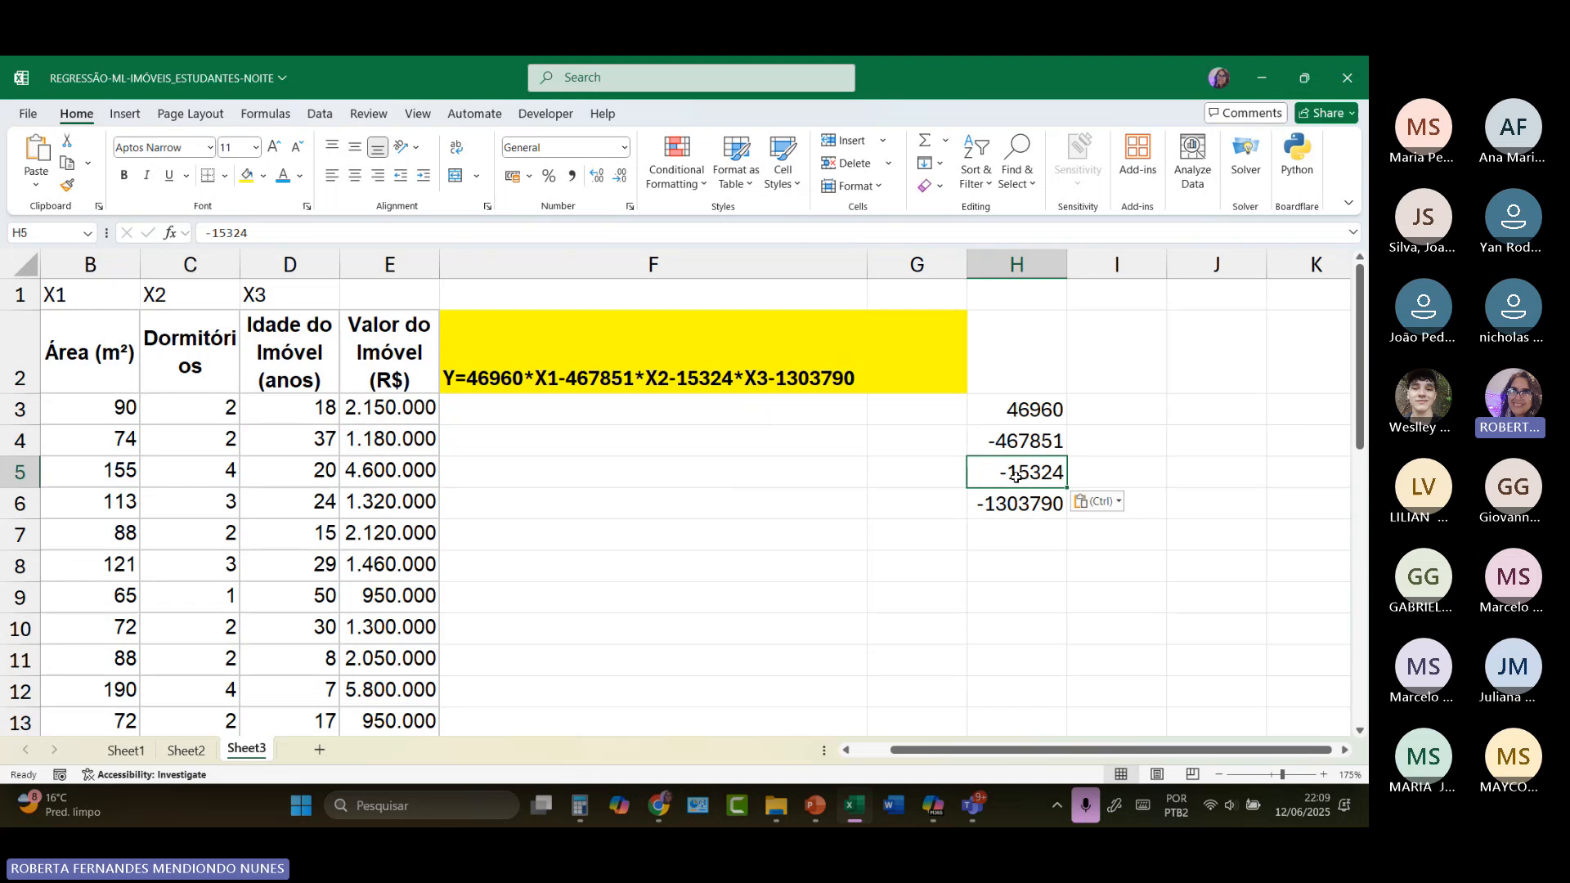
# Step: Start the prediction formula in F3 with the area and bedroom terms, =H3*B3+H4*C3+
pyautogui.click(576, 403)
pyautogui.write('=')
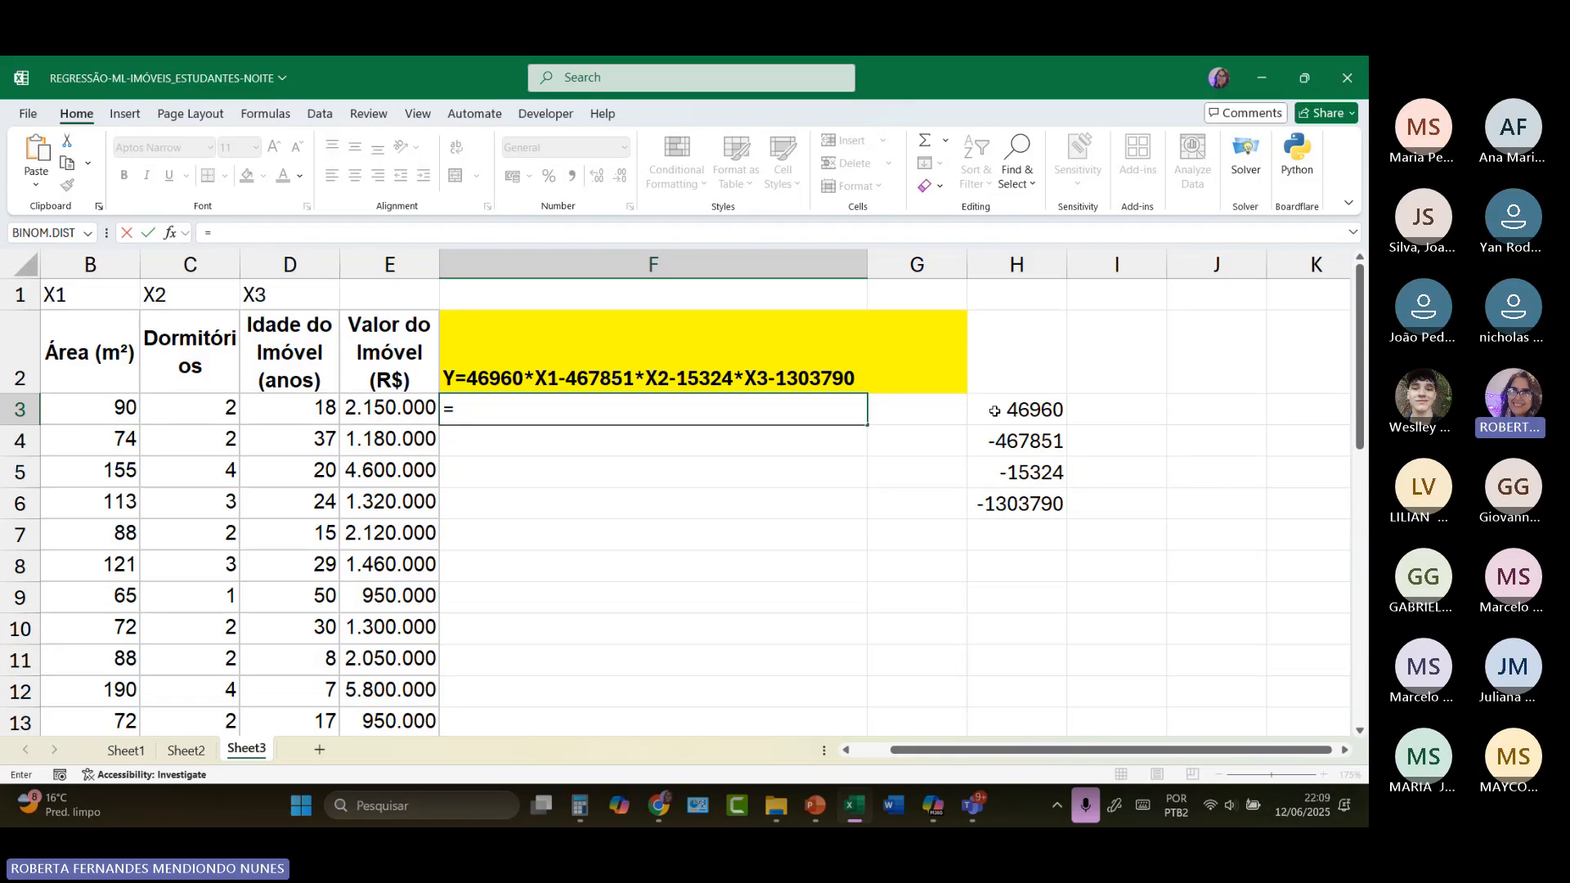
pyautogui.click(994, 411)
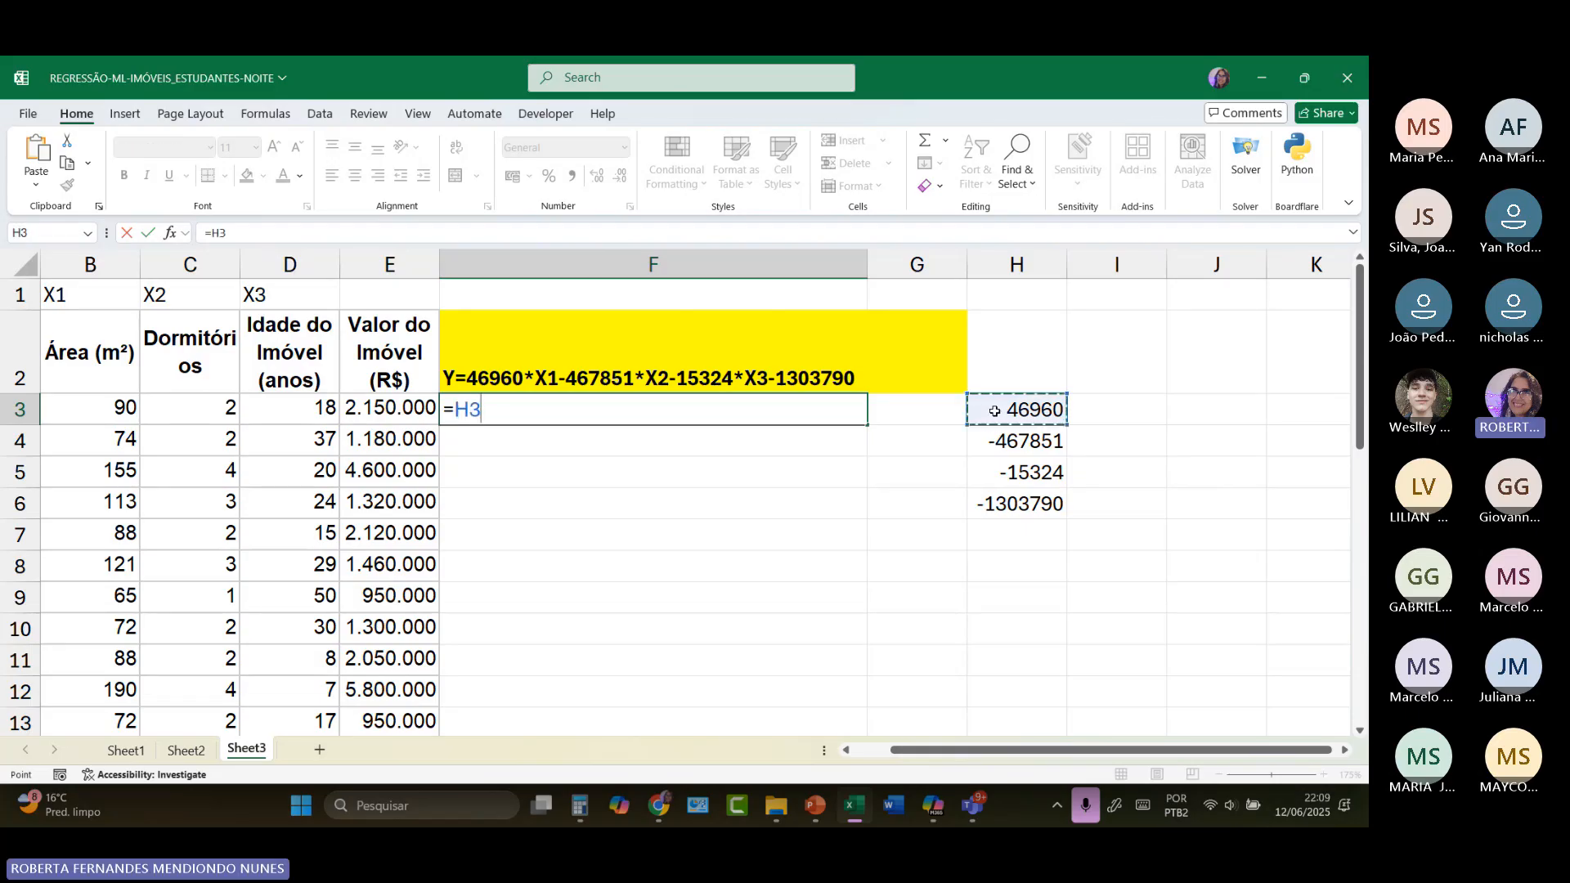
pyautogui.write('*')
pyautogui.click(62, 411)
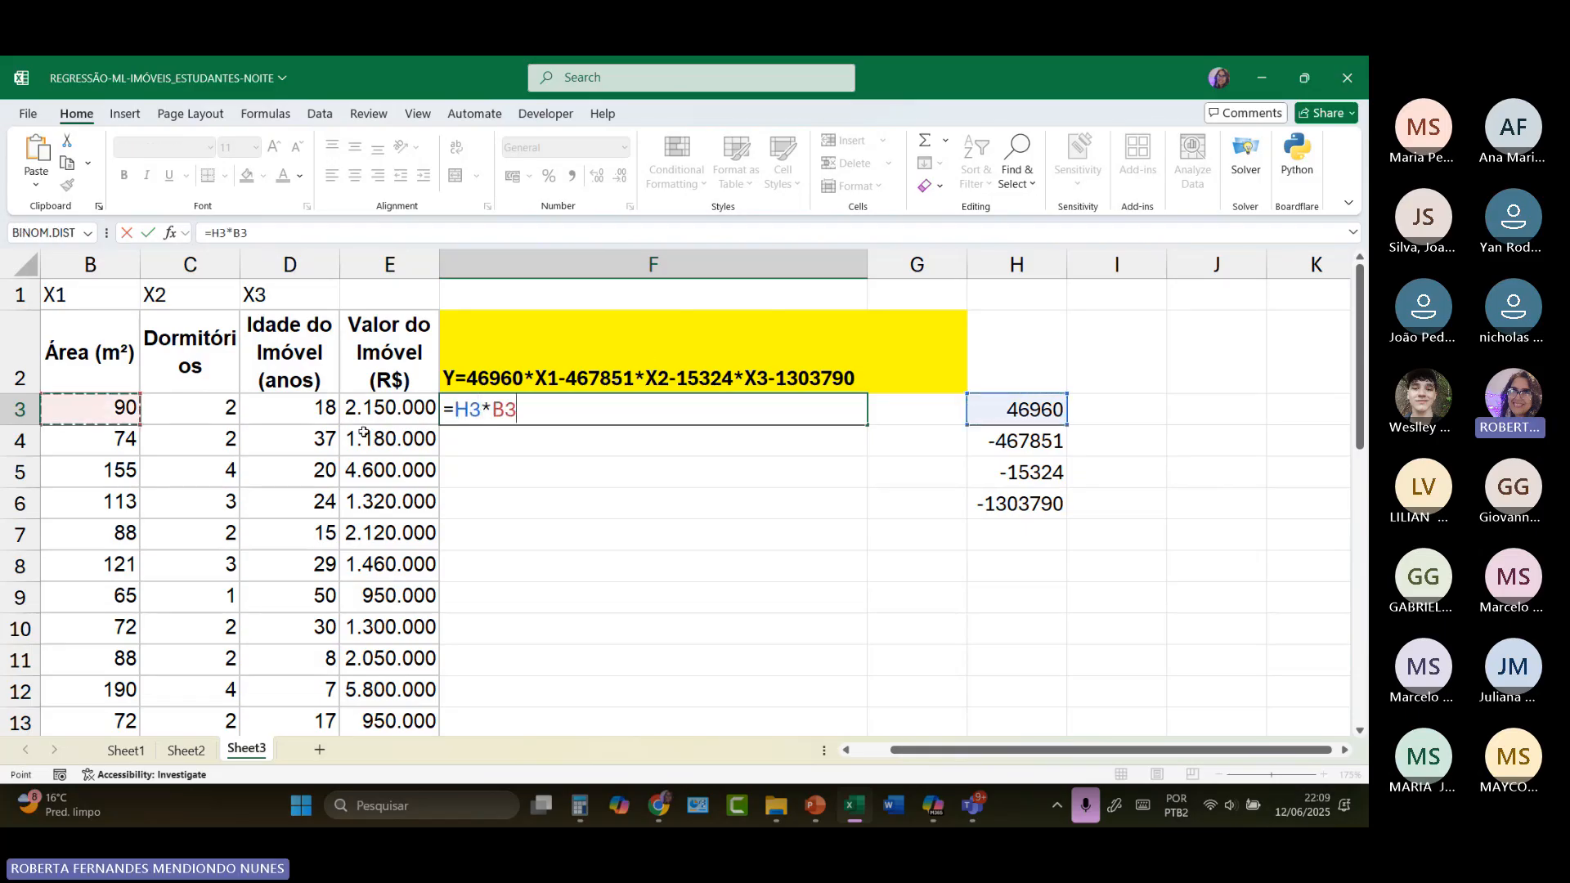
pyautogui.write('+')
pyautogui.click(1014, 437)
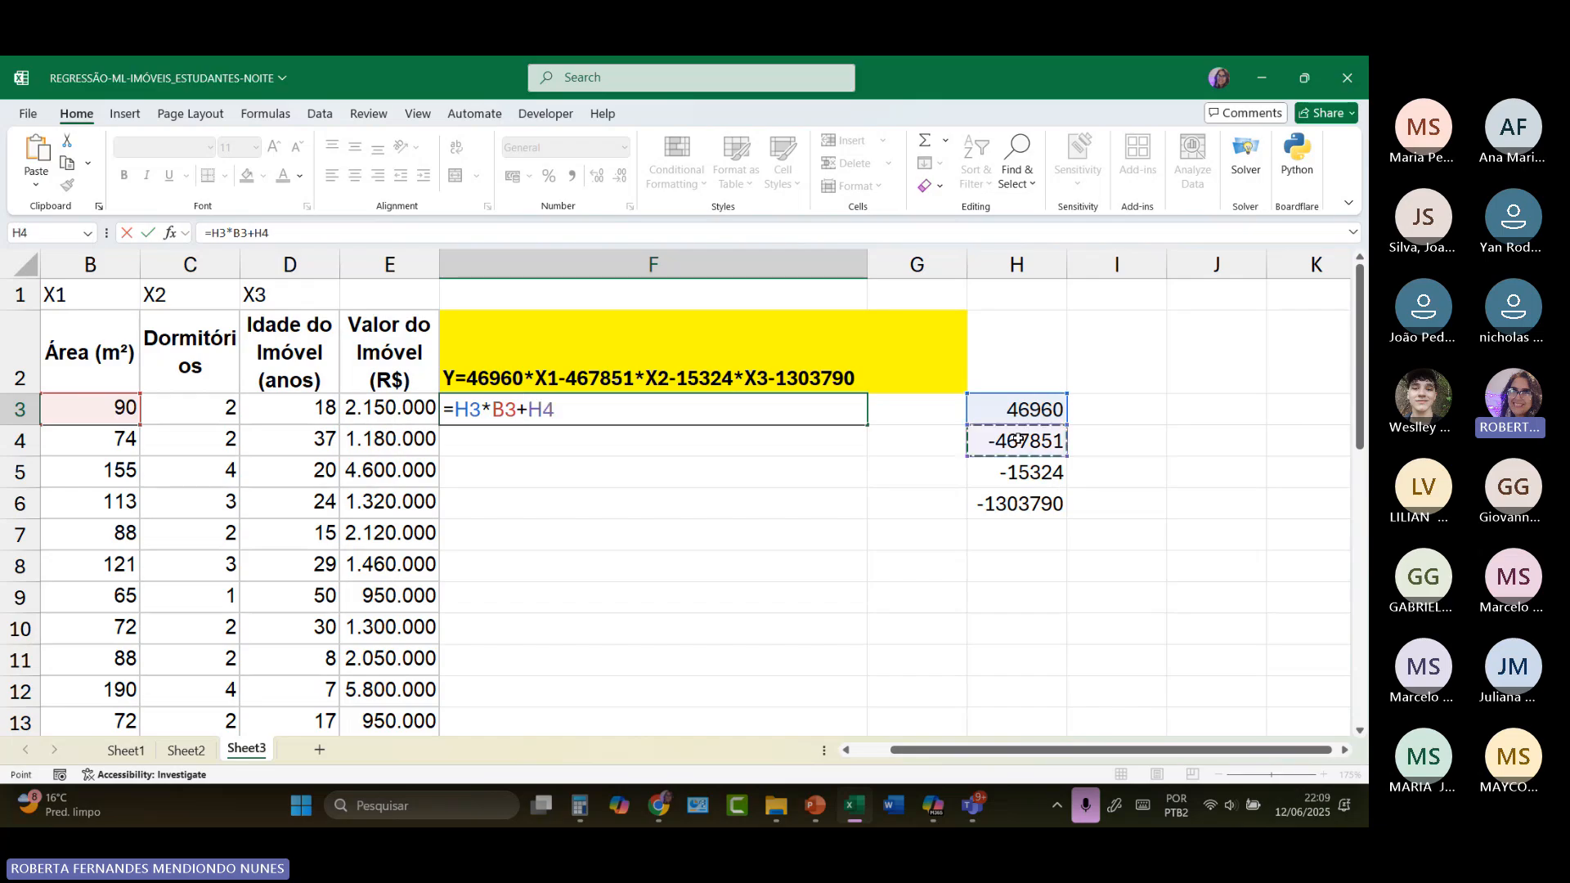
pyautogui.write('*')
pyautogui.click(185, 414)
pyautogui.write('+')
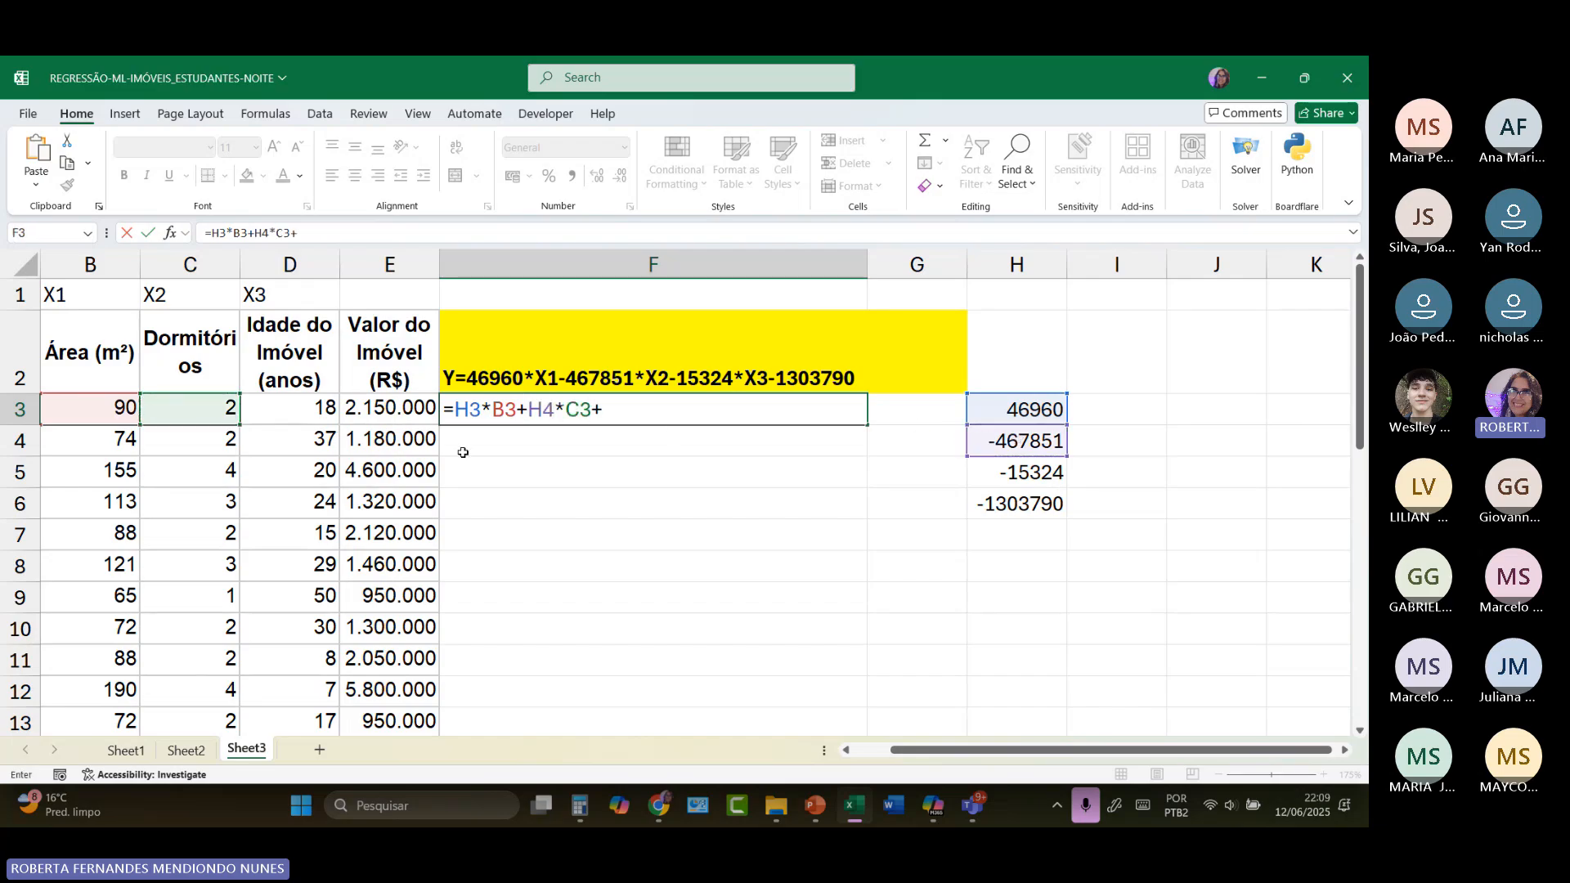
# Step: Complete the F3 formula with the property-age term H5*D3 and the constant H6
pyautogui.click(1050, 472)
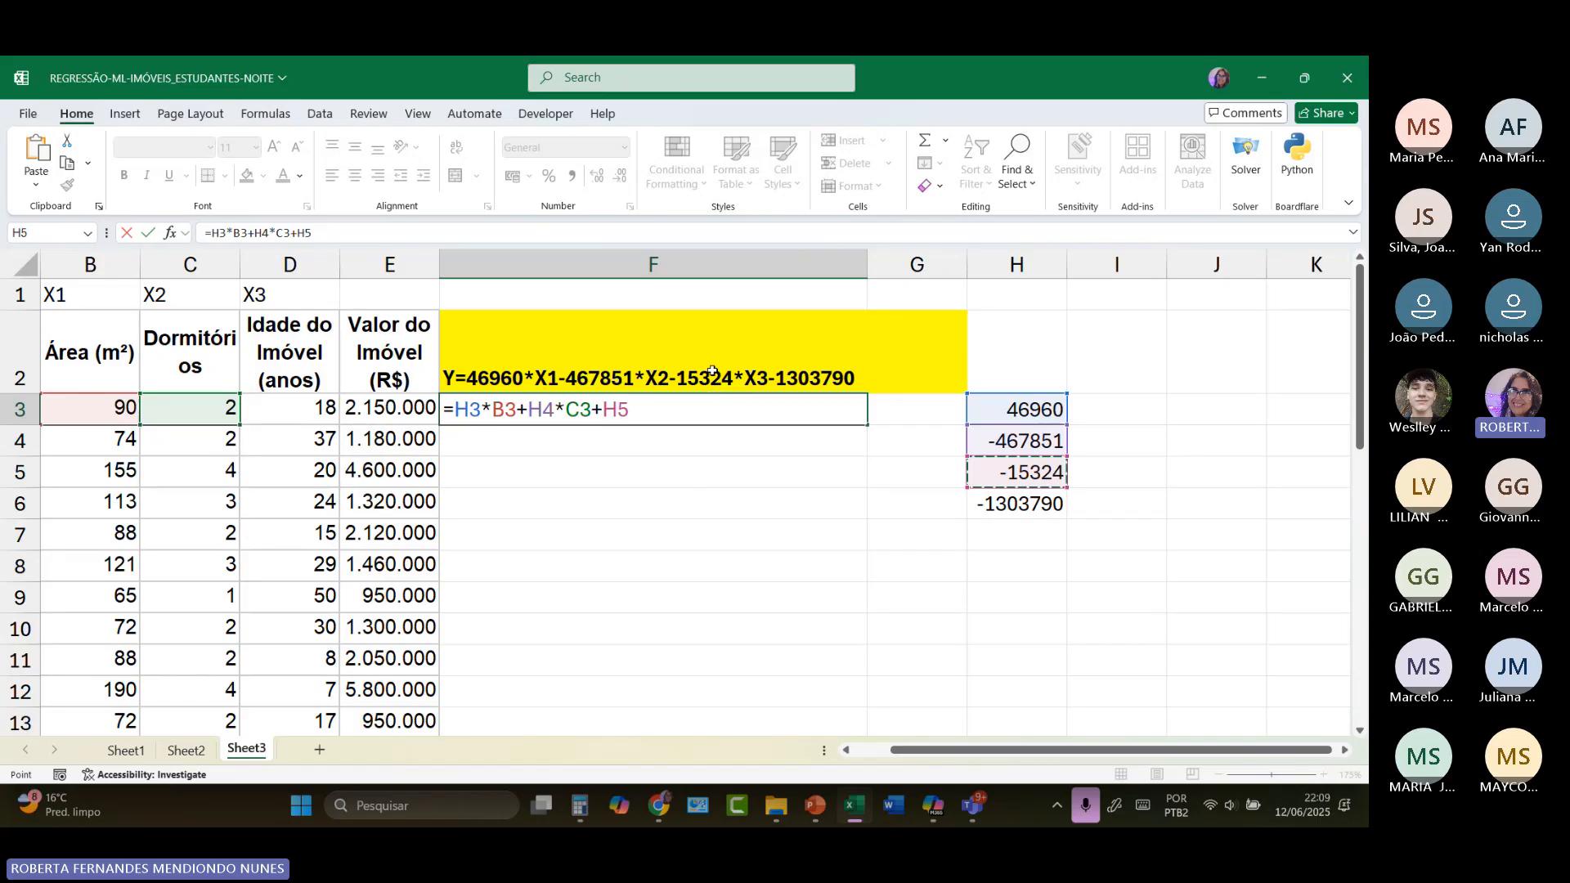
pyautogui.write('*')
pyautogui.click(313, 409)
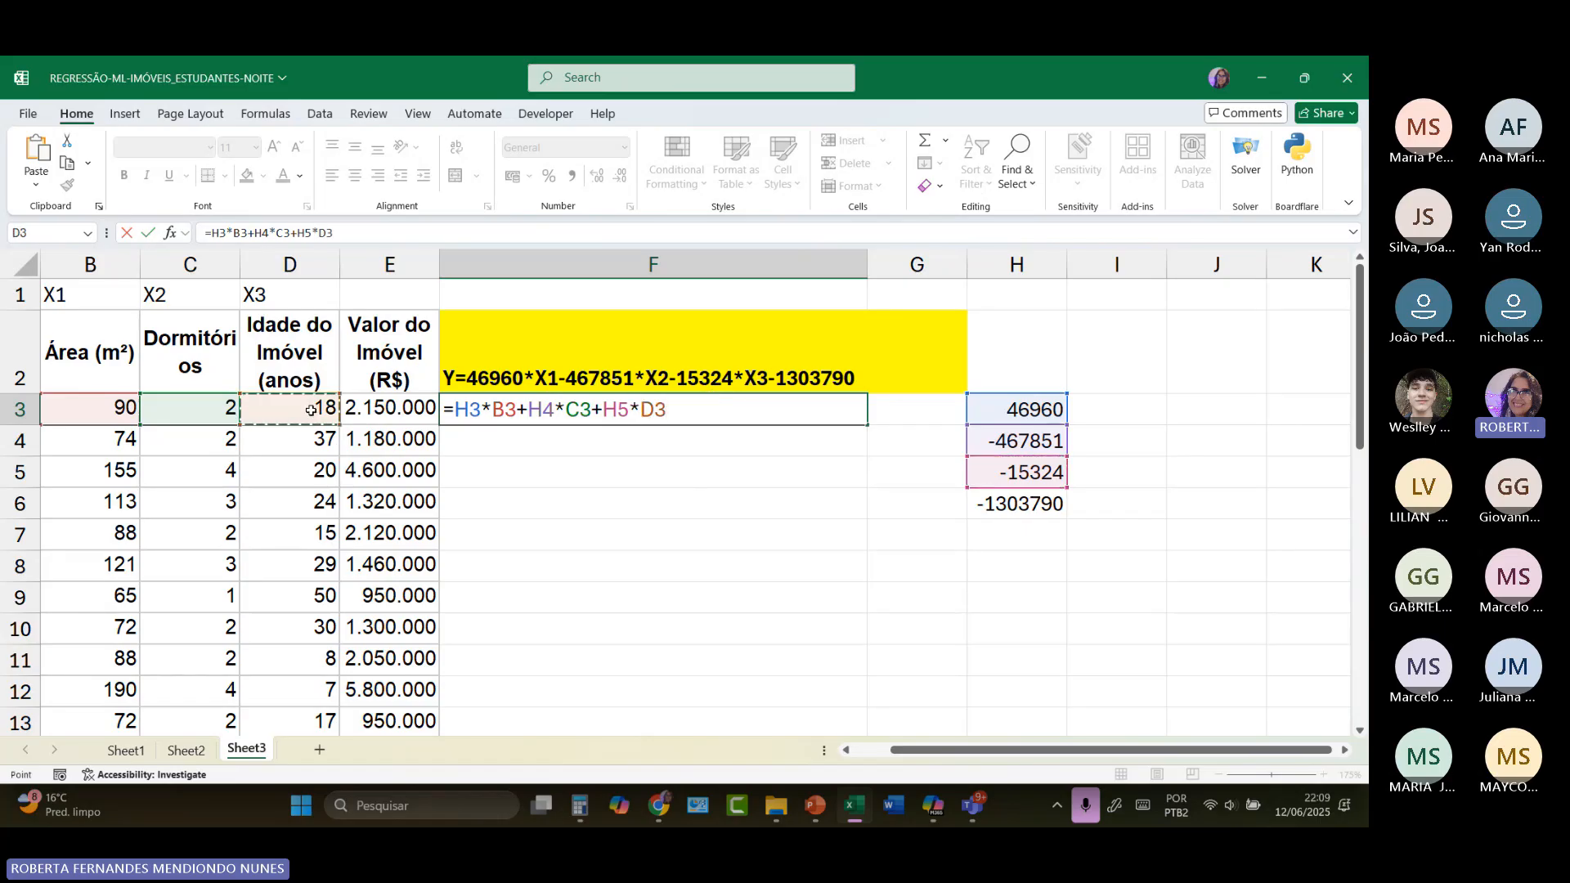
pyautogui.write('+')
pyautogui.click(1020, 508)
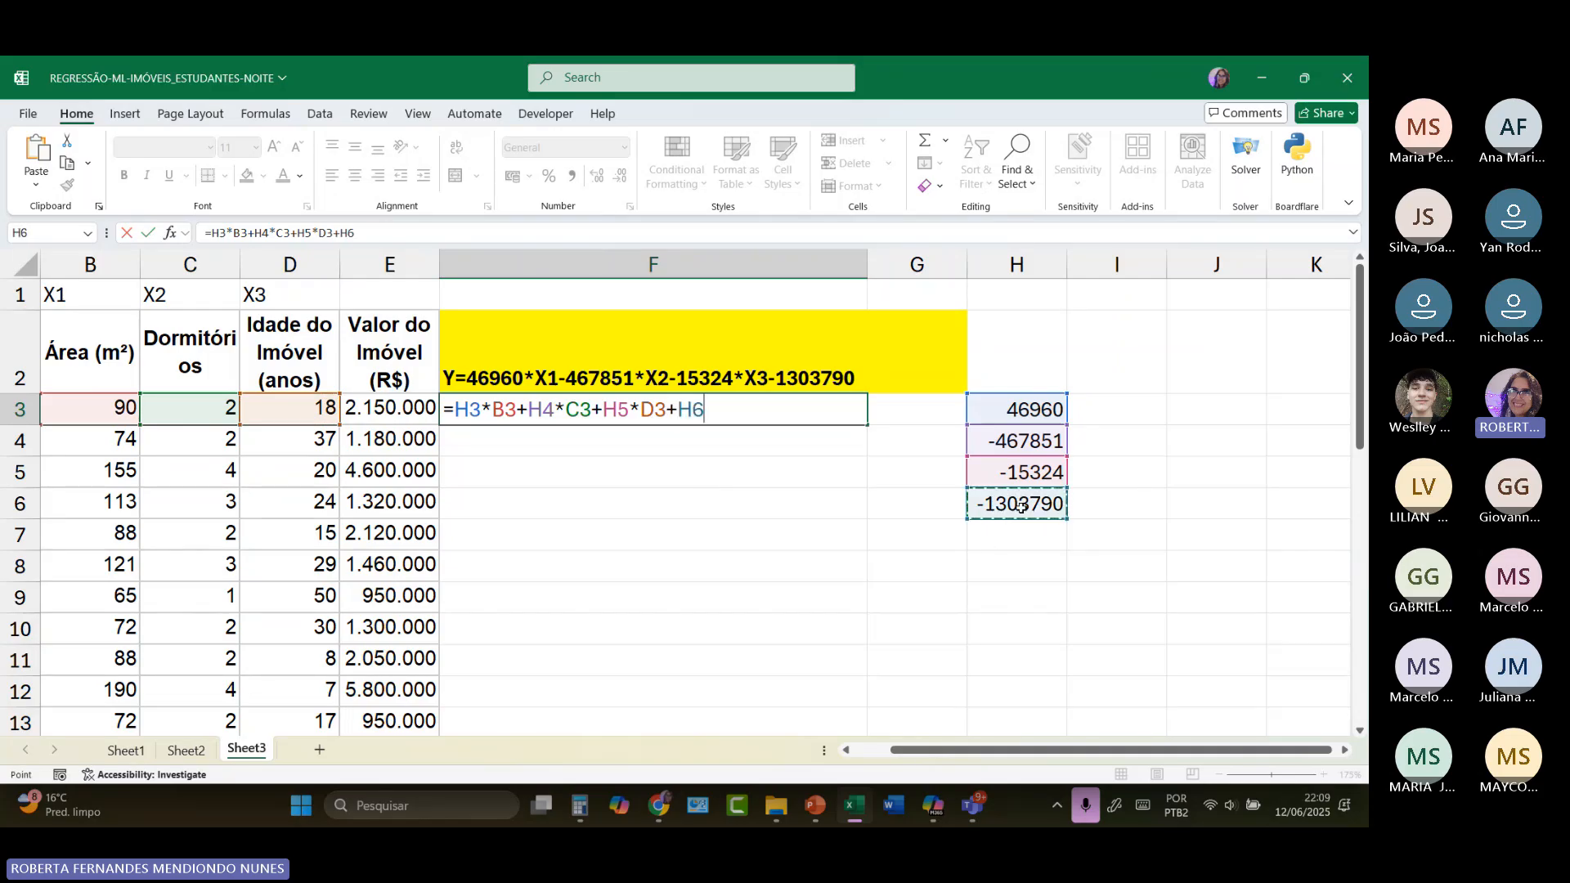
pyautogui.press('Return')
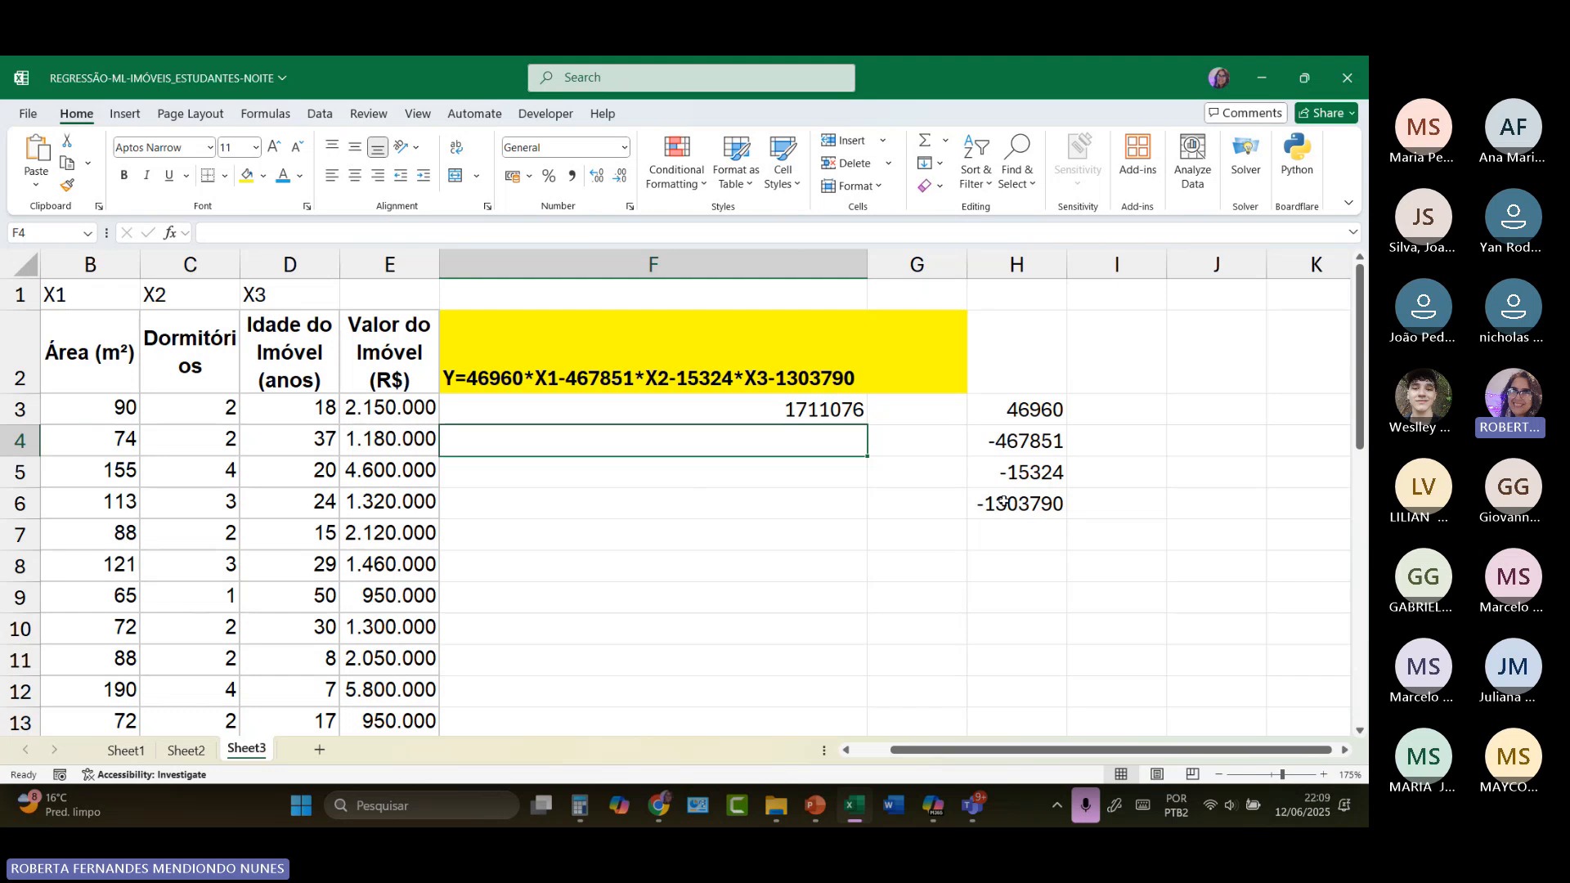
# Step: Apply the R$ Accounting format to the prediction in F3 and fill the formula down to F9
pyautogui.click(786, 413)
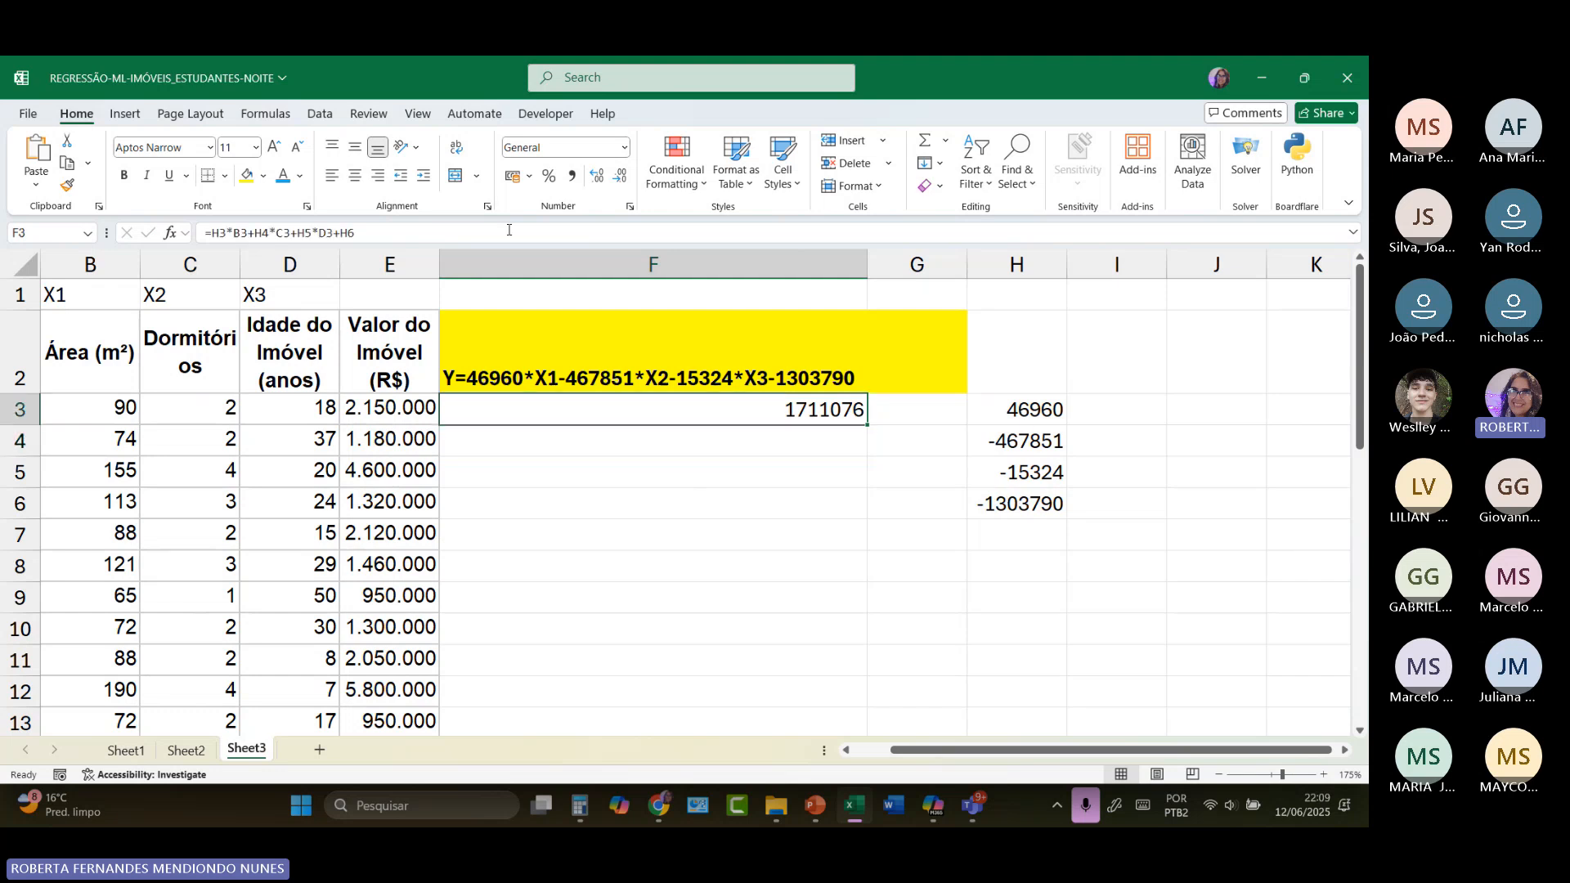
pyautogui.click(513, 176)
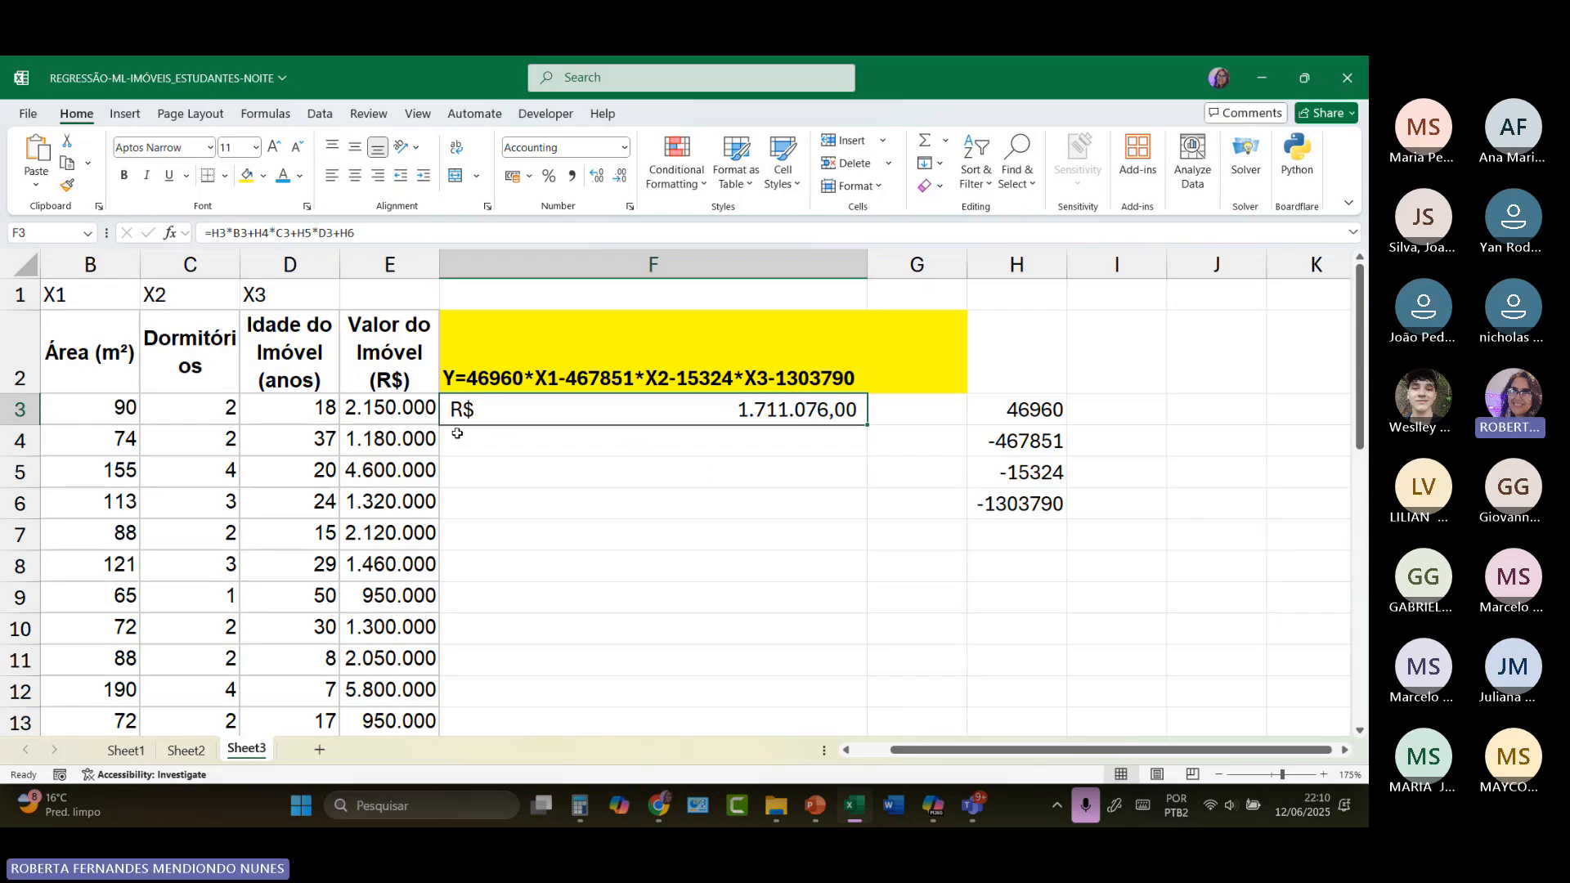
pyautogui.click(365, 409)
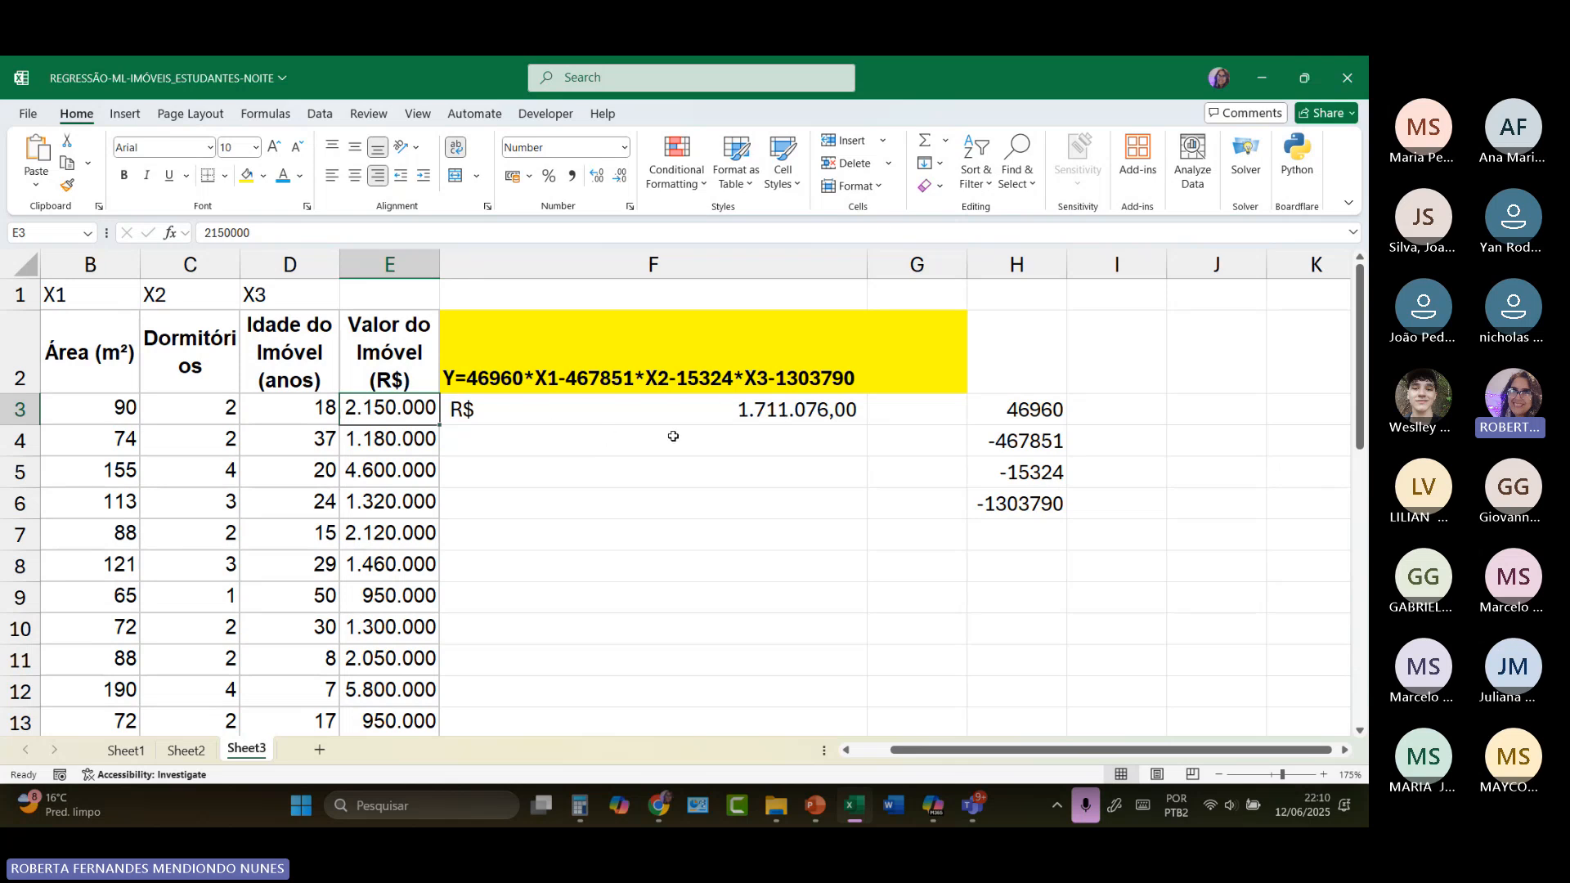
pyautogui.click(811, 413)
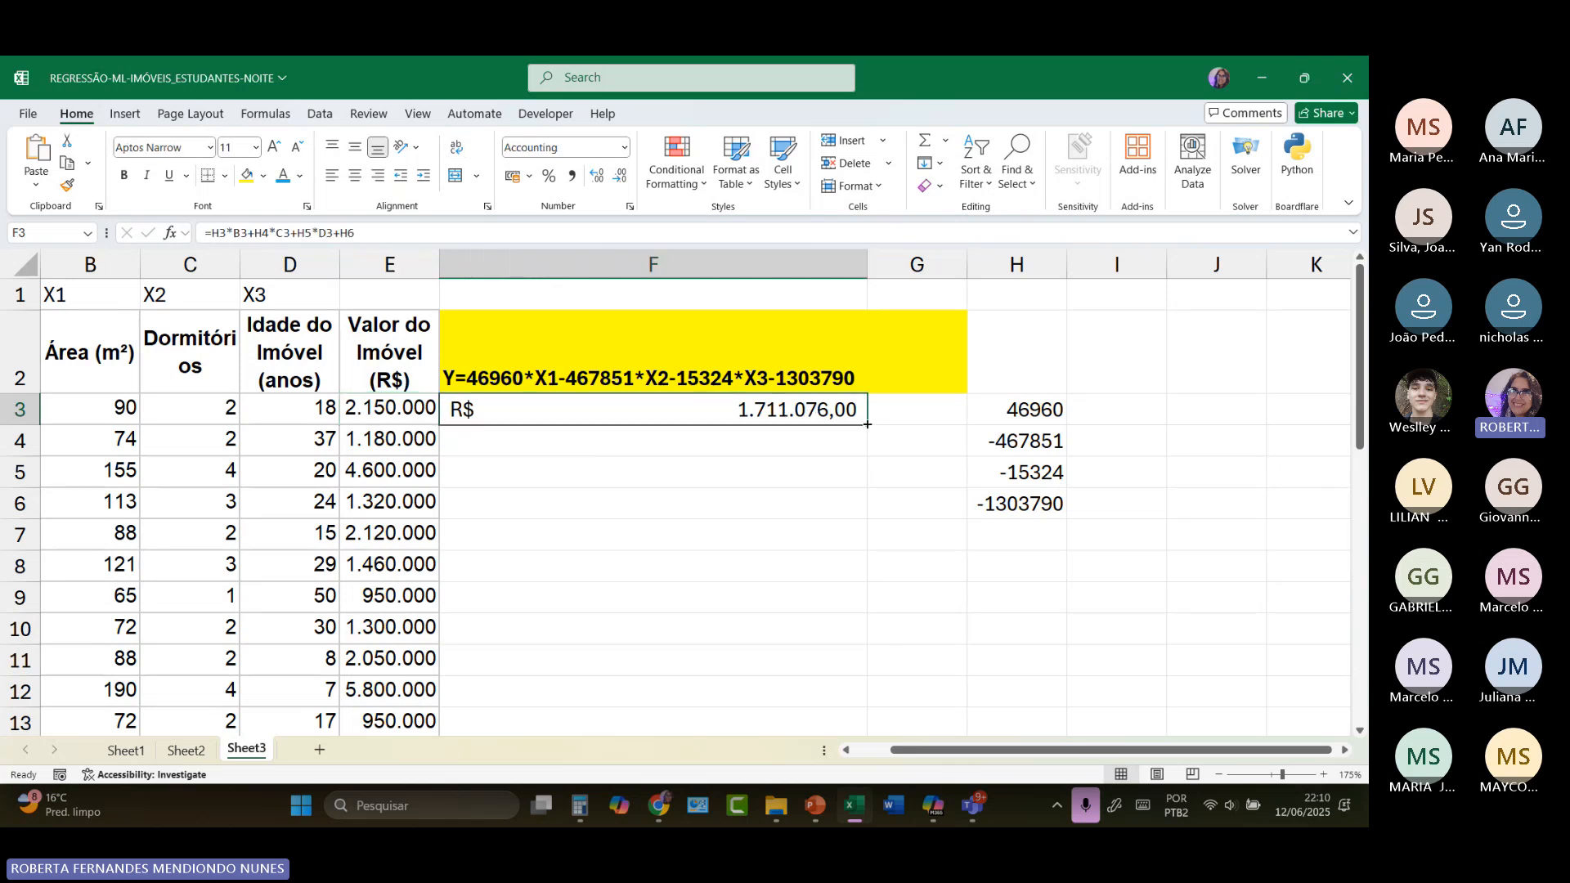
pyautogui.moveTo(866, 422); pyautogui.dragTo(880, 612)
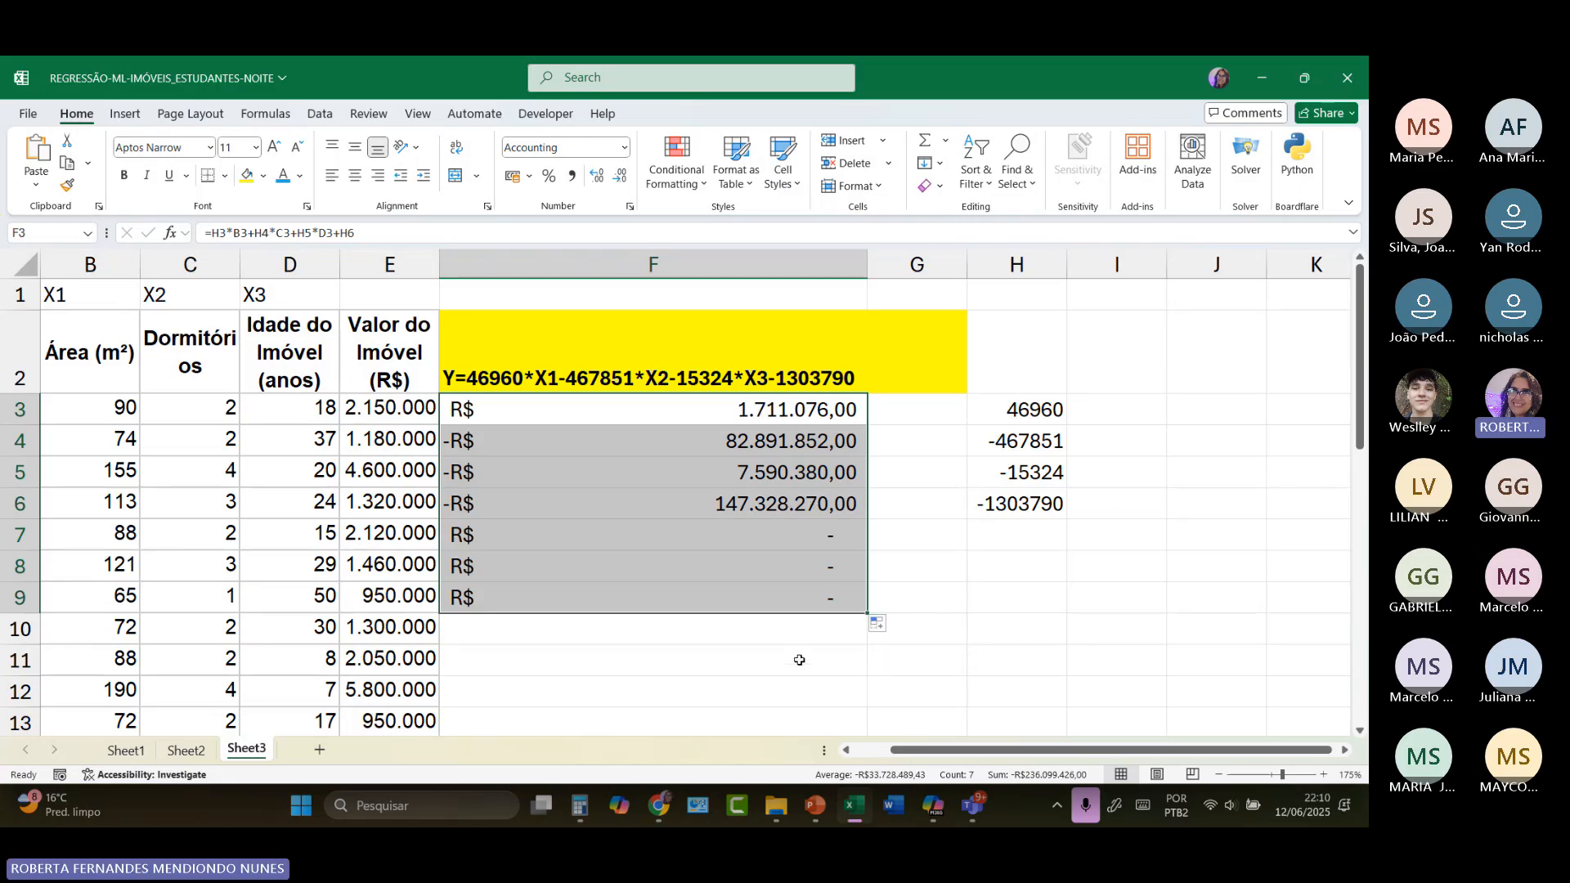
# Step: Enter the column heading RESÍDUOS in cell G2
pyautogui.click(910, 336)
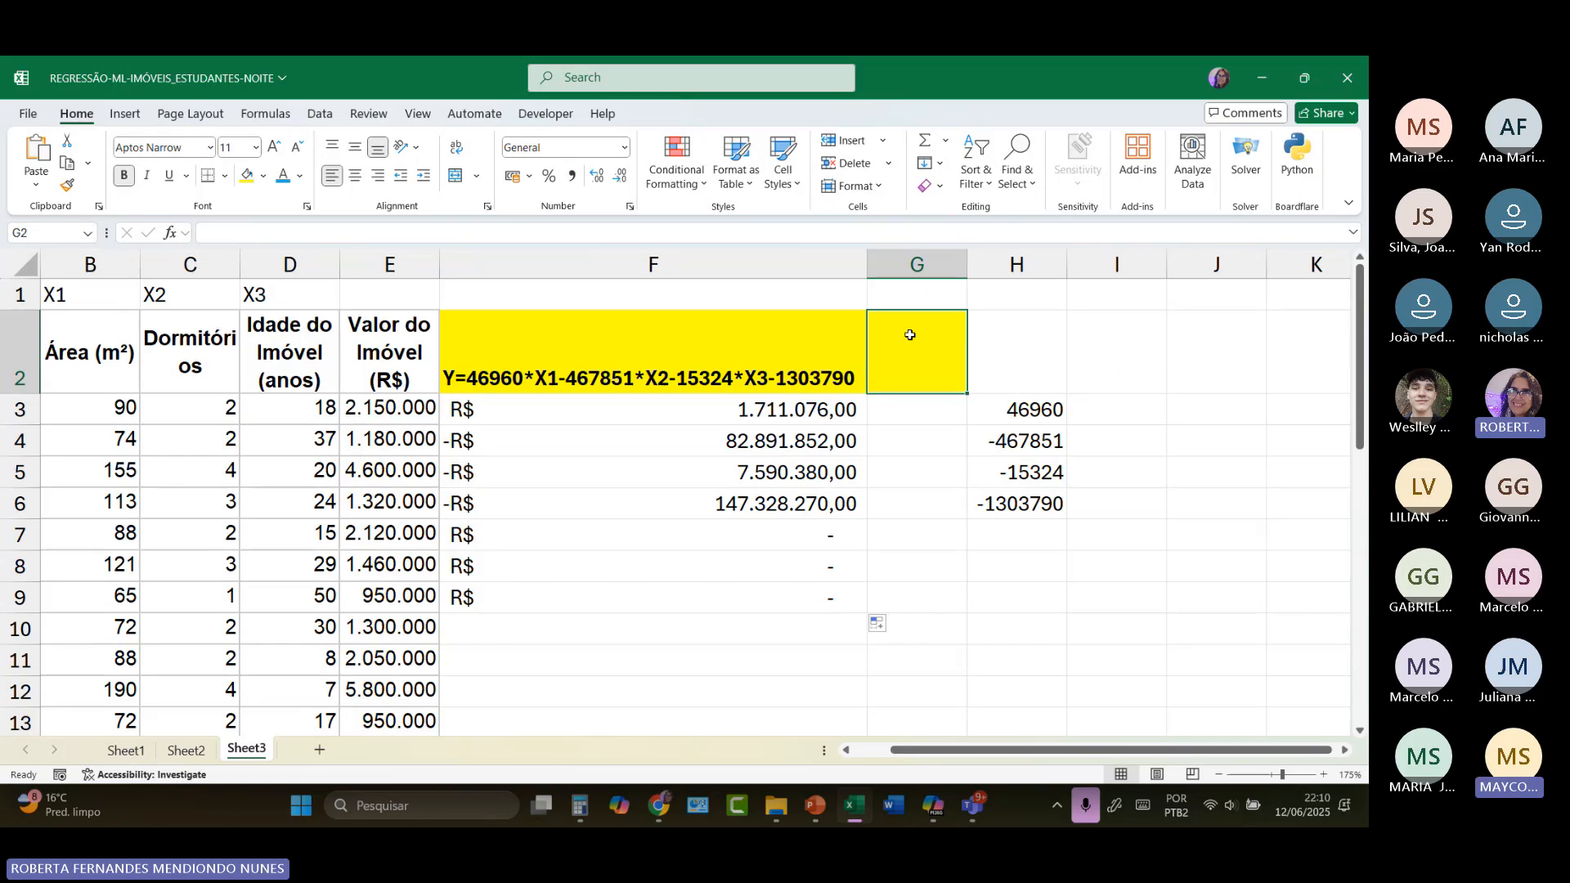
pyautogui.write('RESÍDUOS')
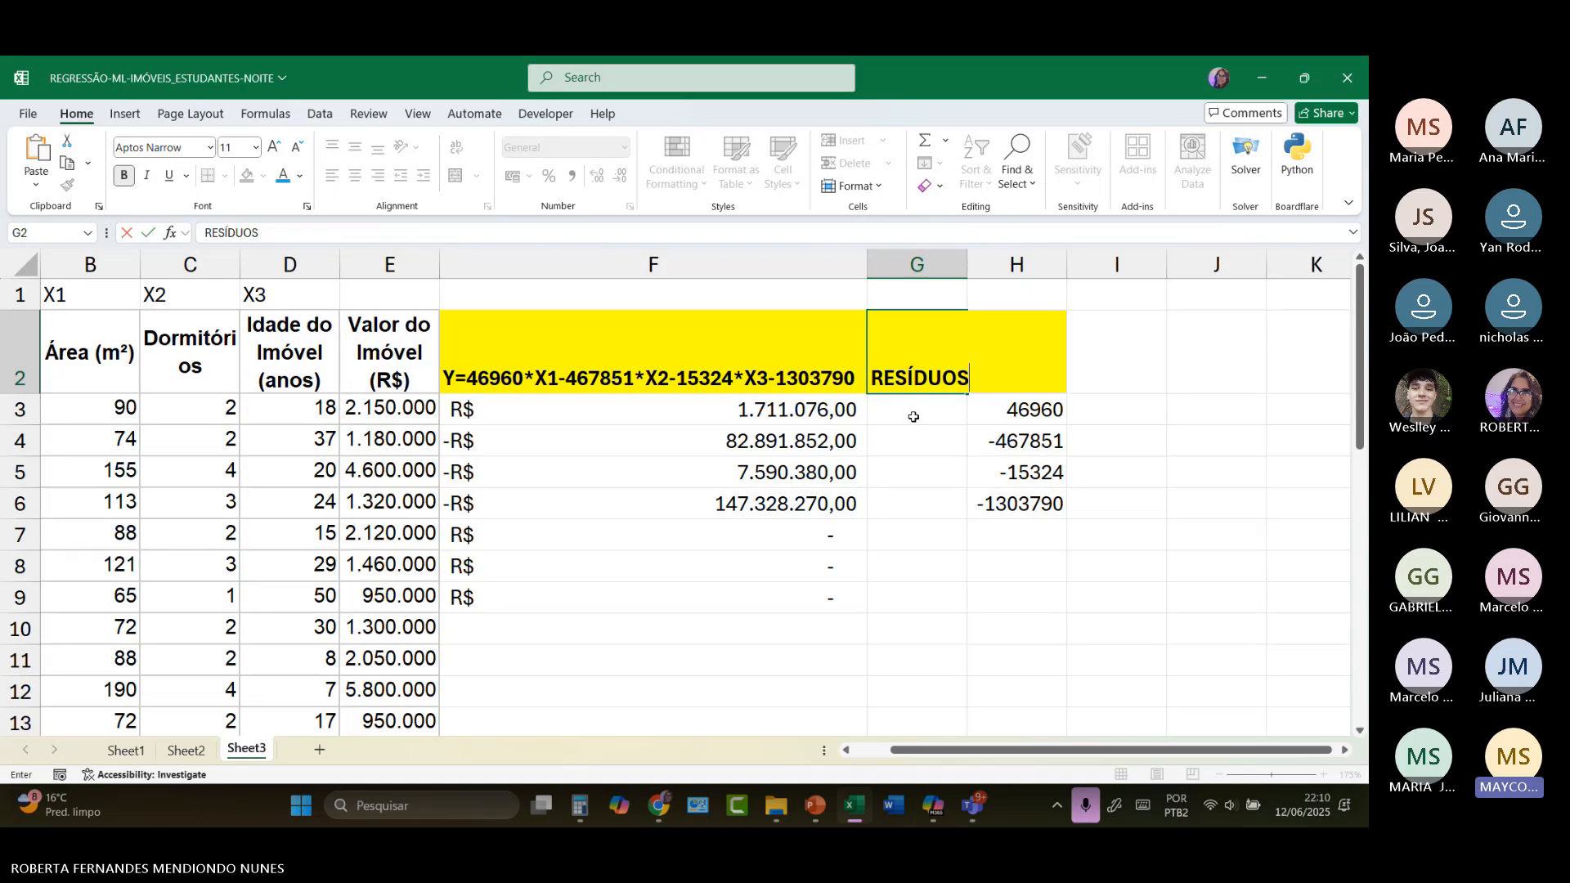
# Step: Inspect the cell references used by the prediction formula in F3
pyautogui.click(828, 421)
pyautogui.doubleClick(828, 419)
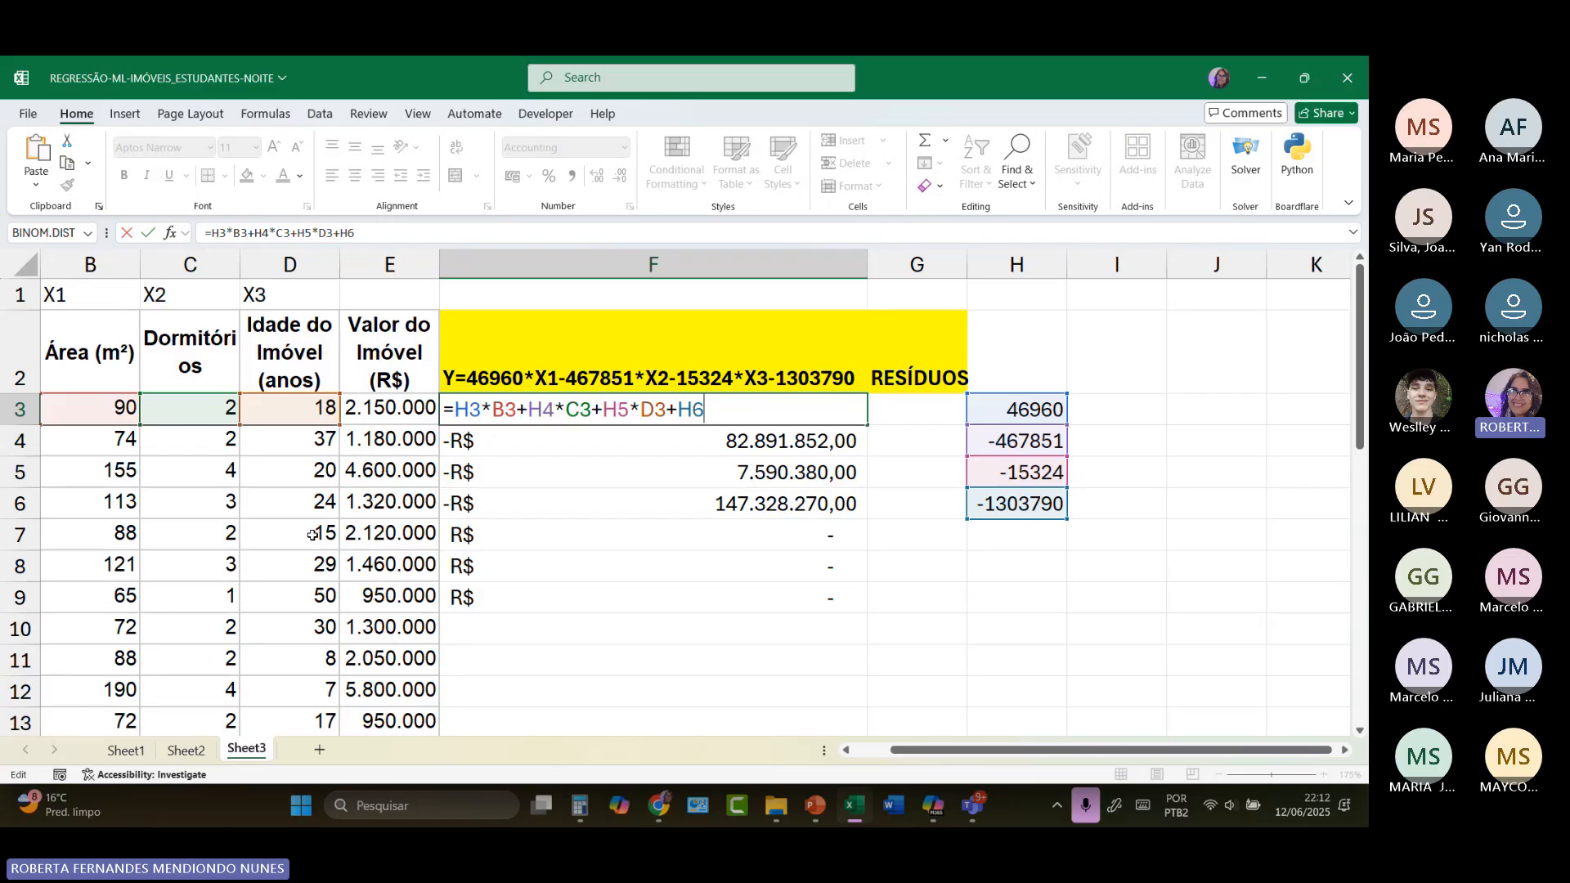
pyautogui.hotkey('ctrl', 'Return')
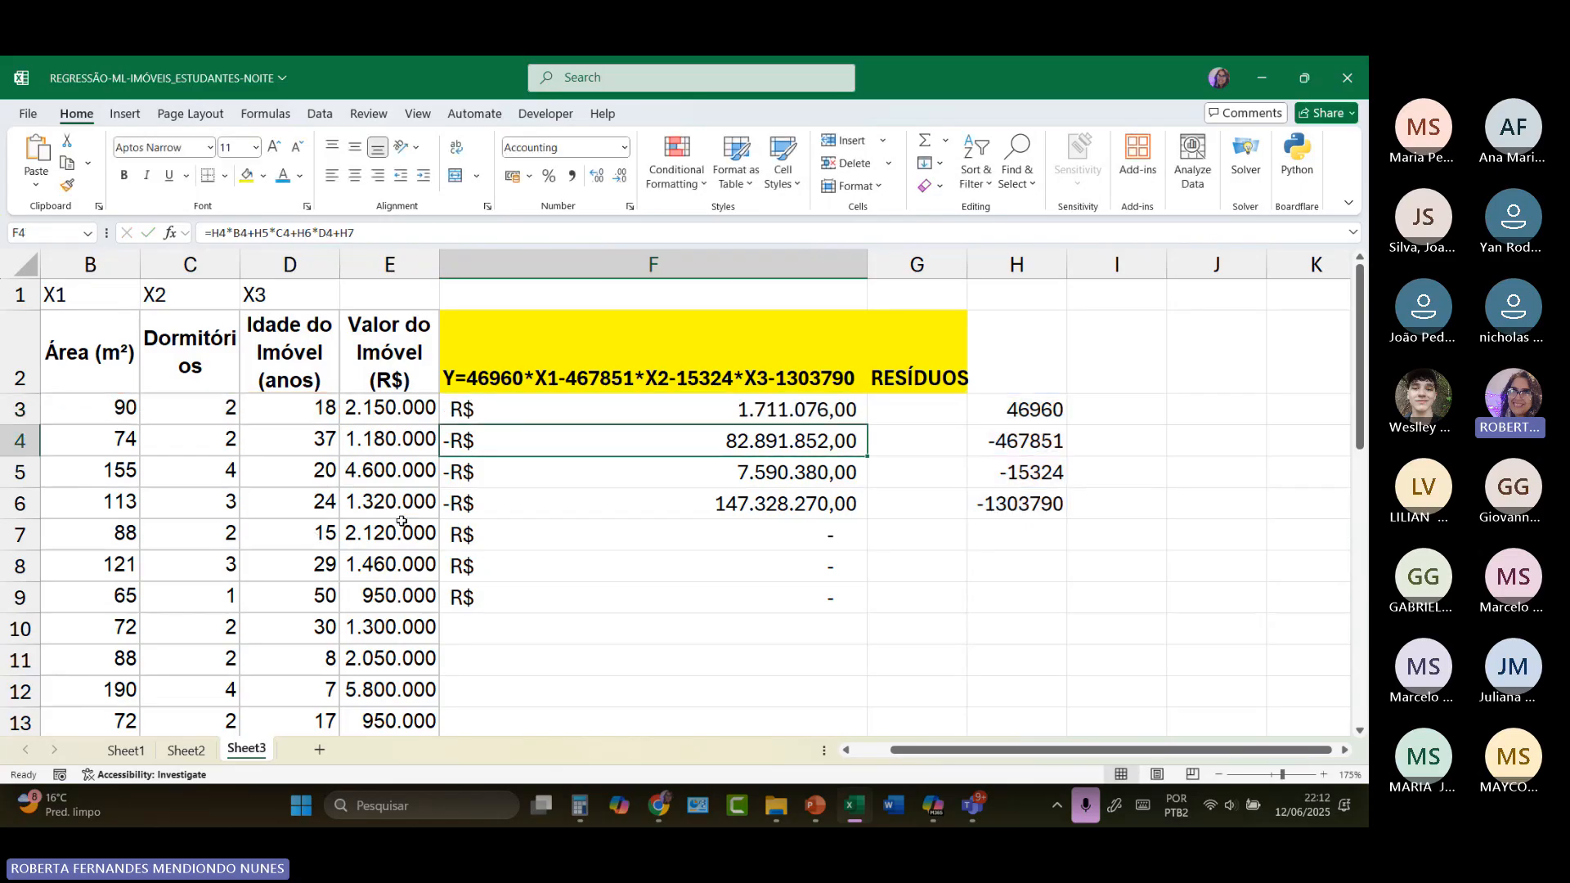
# Step: Fill the prediction formula from F3 down through F32, the last row of property data
pyautogui.moveTo(870, 424); pyautogui.dragTo(869, 424)
pyautogui.doubleClick(870, 424)
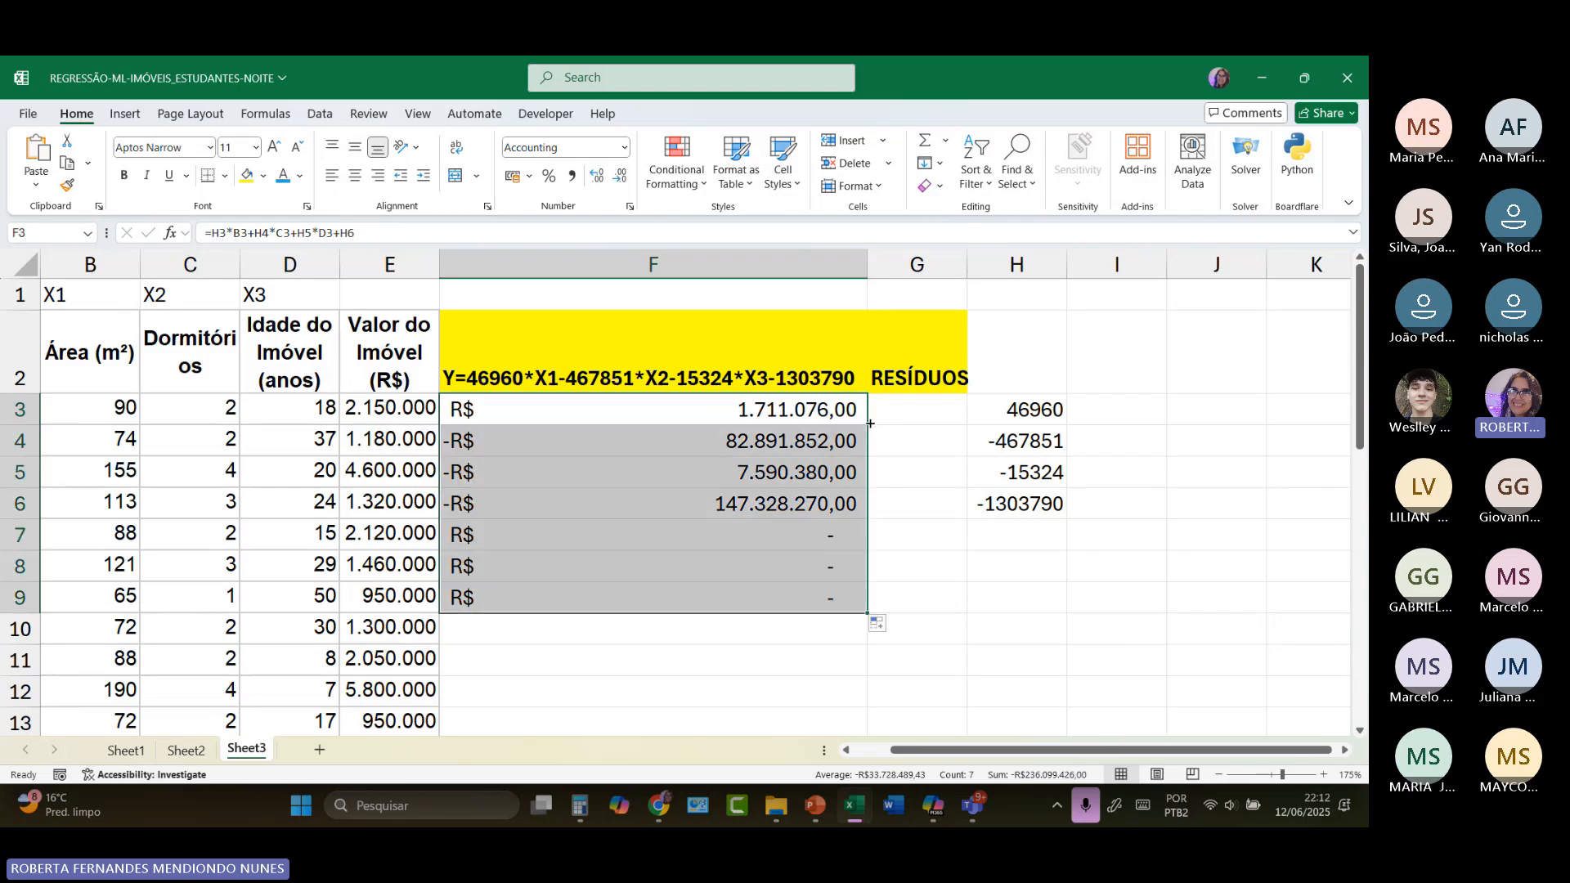
pyautogui.click(824, 540)
pyautogui.click(833, 416)
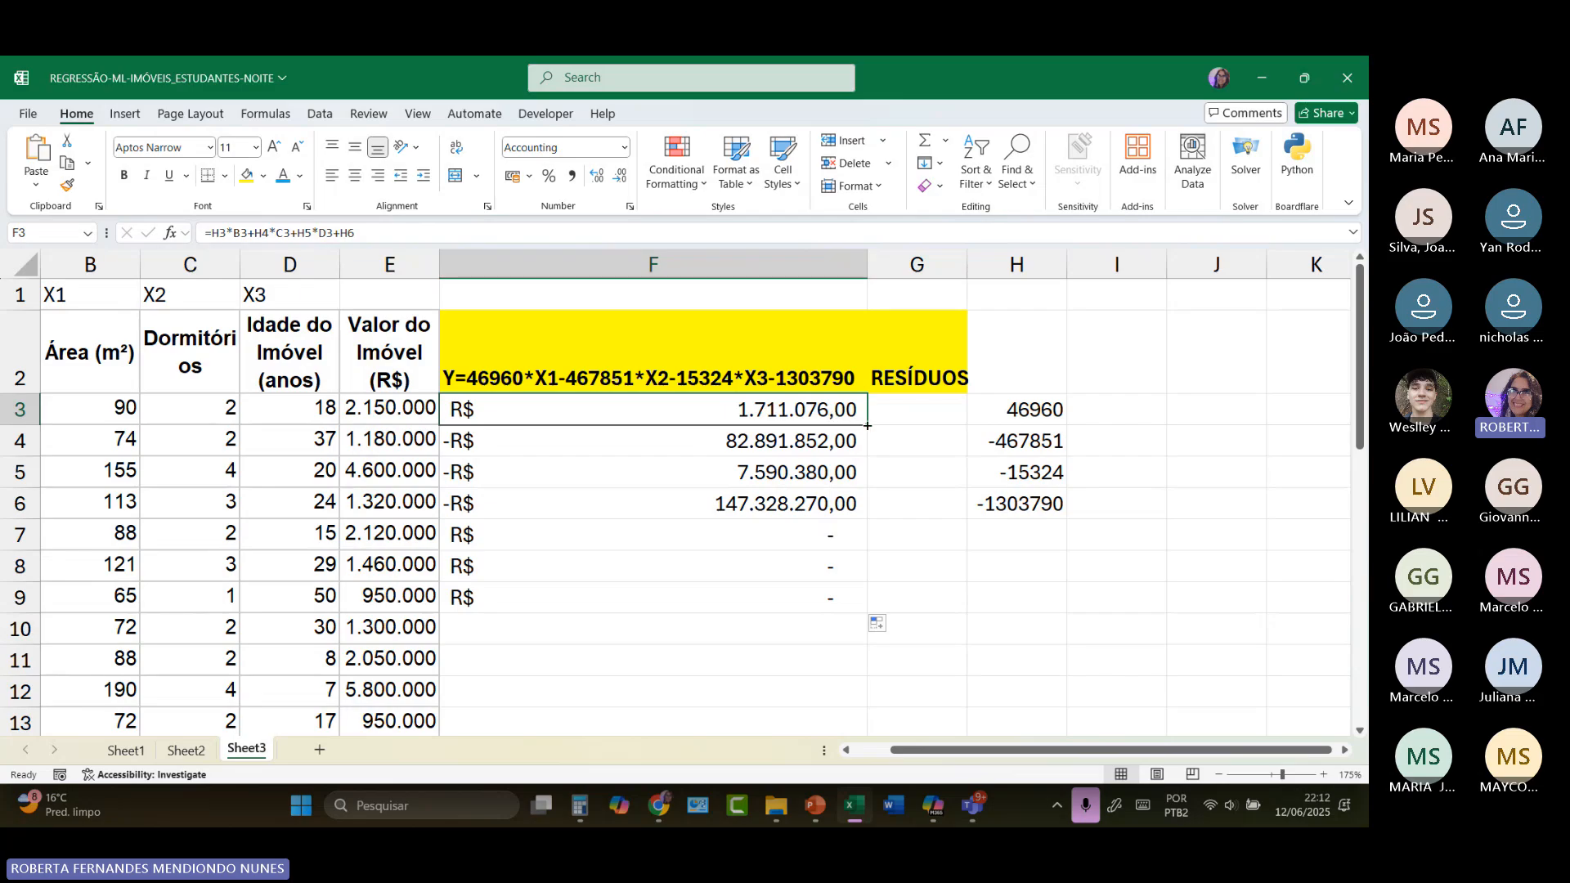
pyautogui.moveTo(867, 425); pyautogui.dragTo(842, 690)
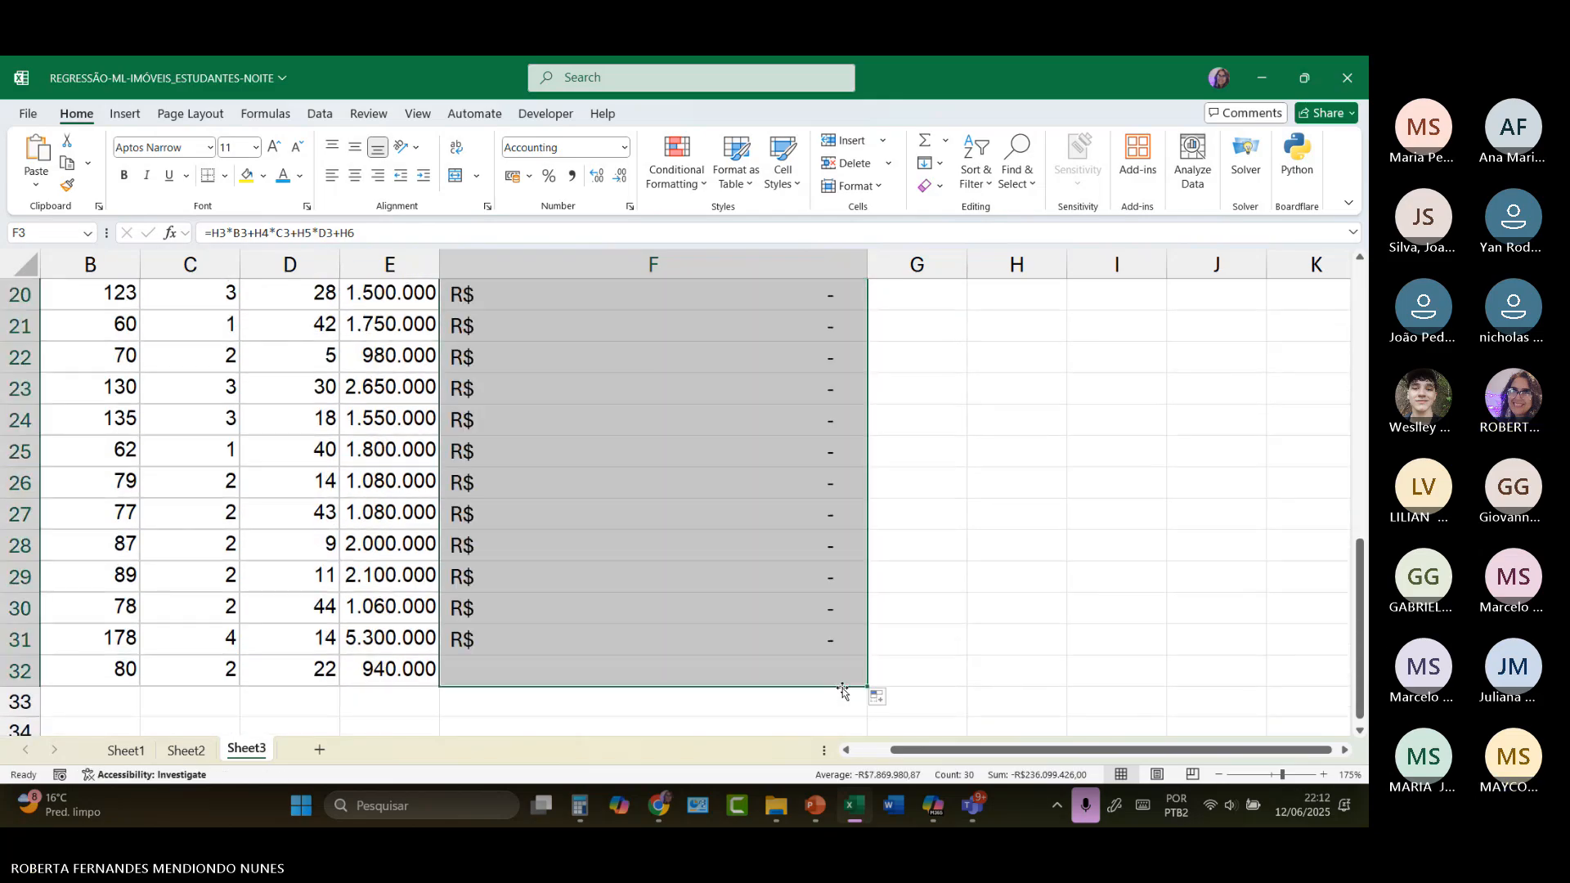
# Step: Make the H3 coefficient reference absolute ($H$3) in the prediction formula in F3
pyautogui.scroll(6, 925, 507)
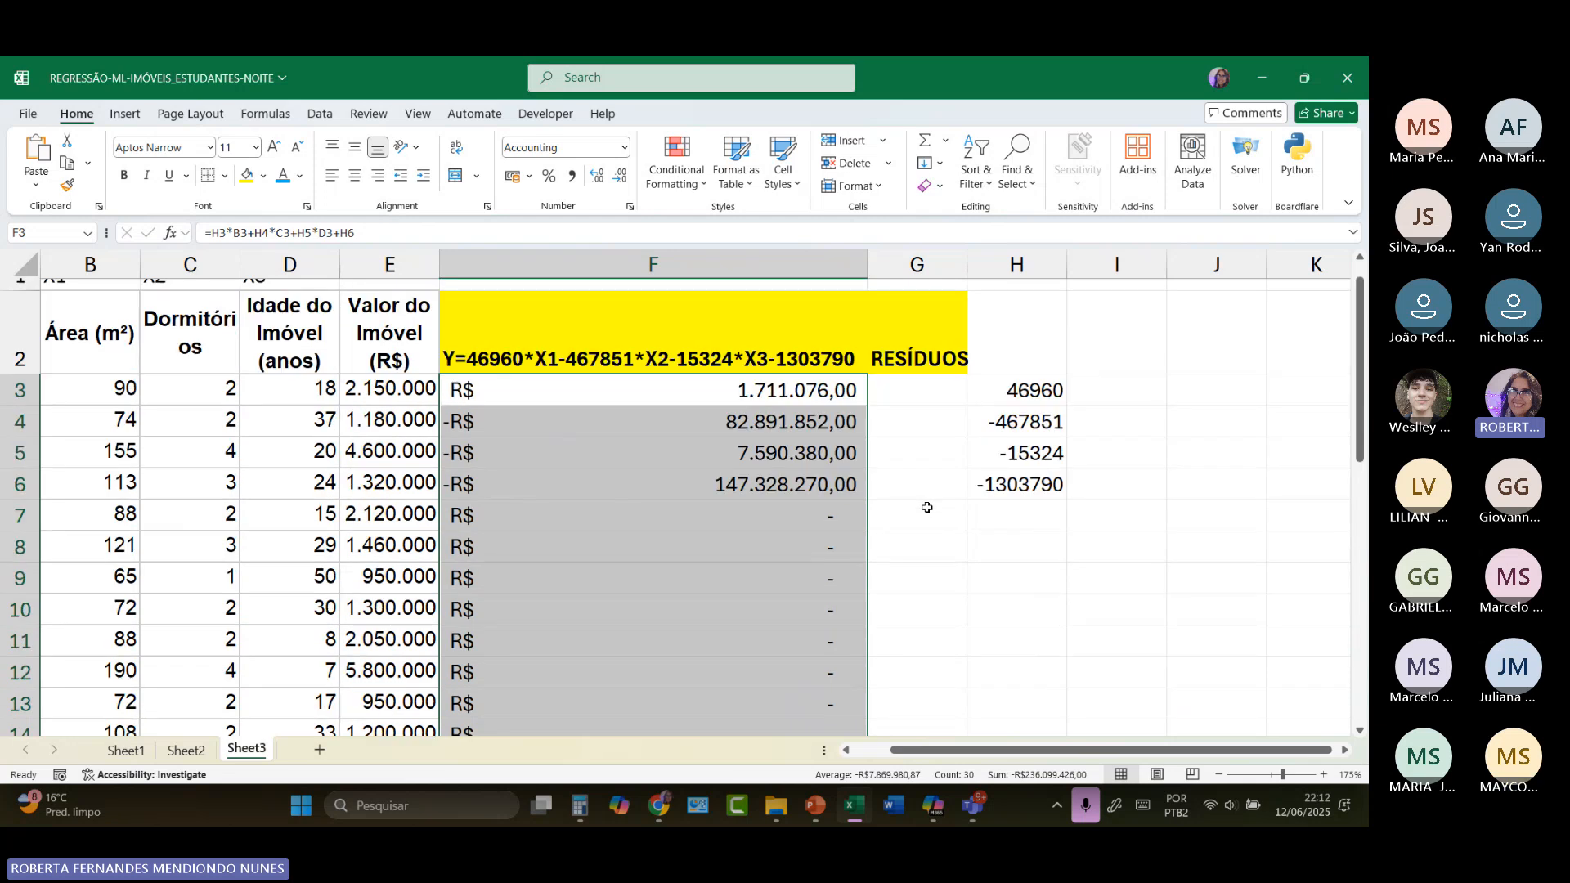
pyautogui.click(633, 411)
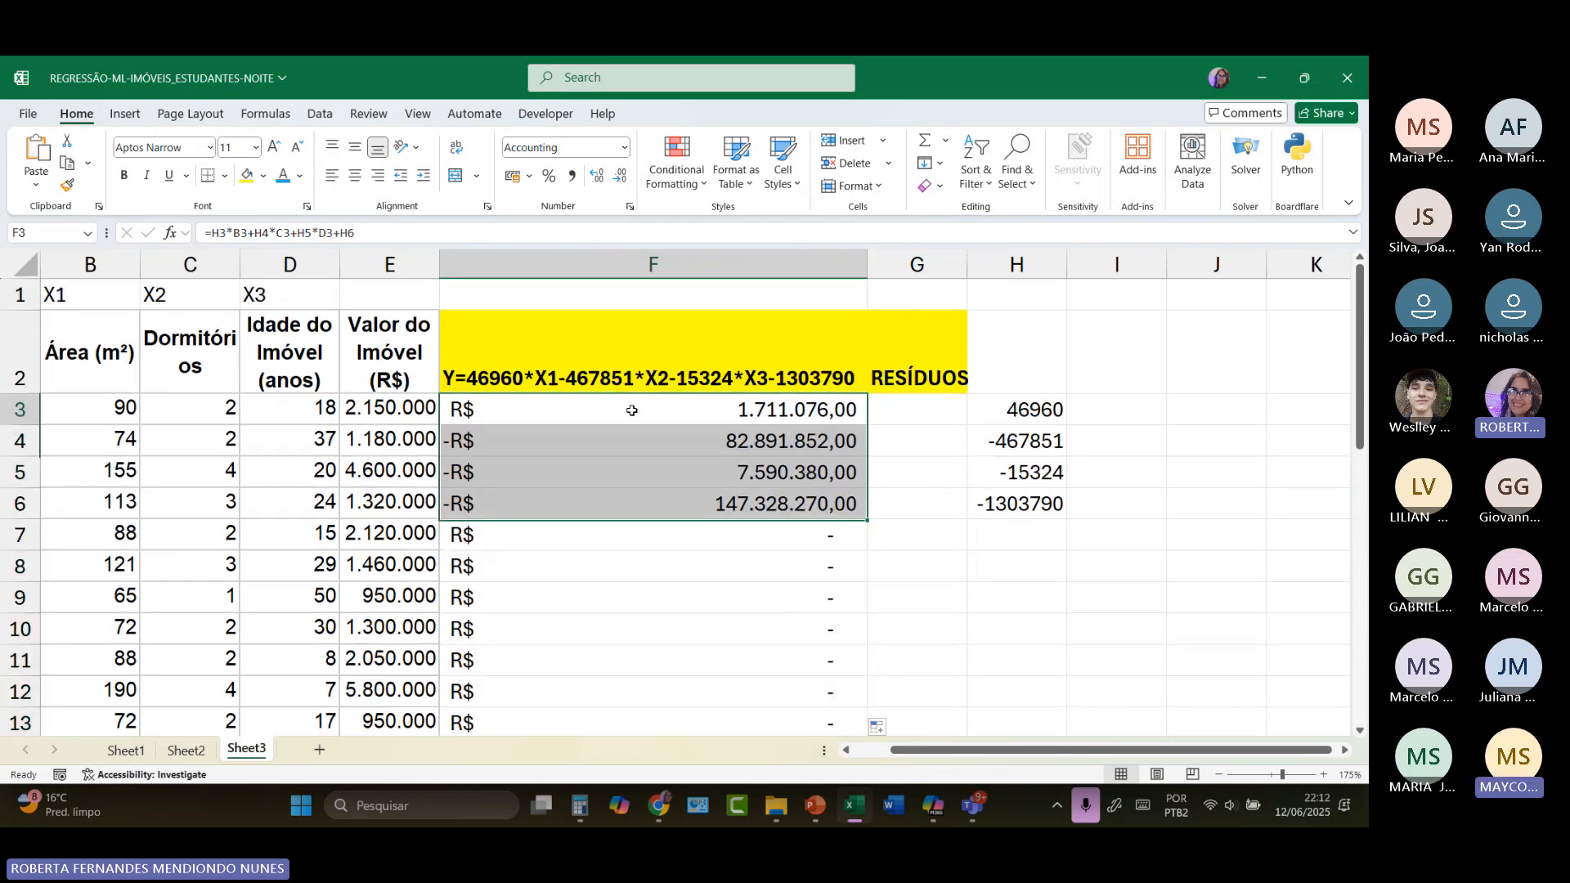
pyautogui.doubleClick(632, 410)
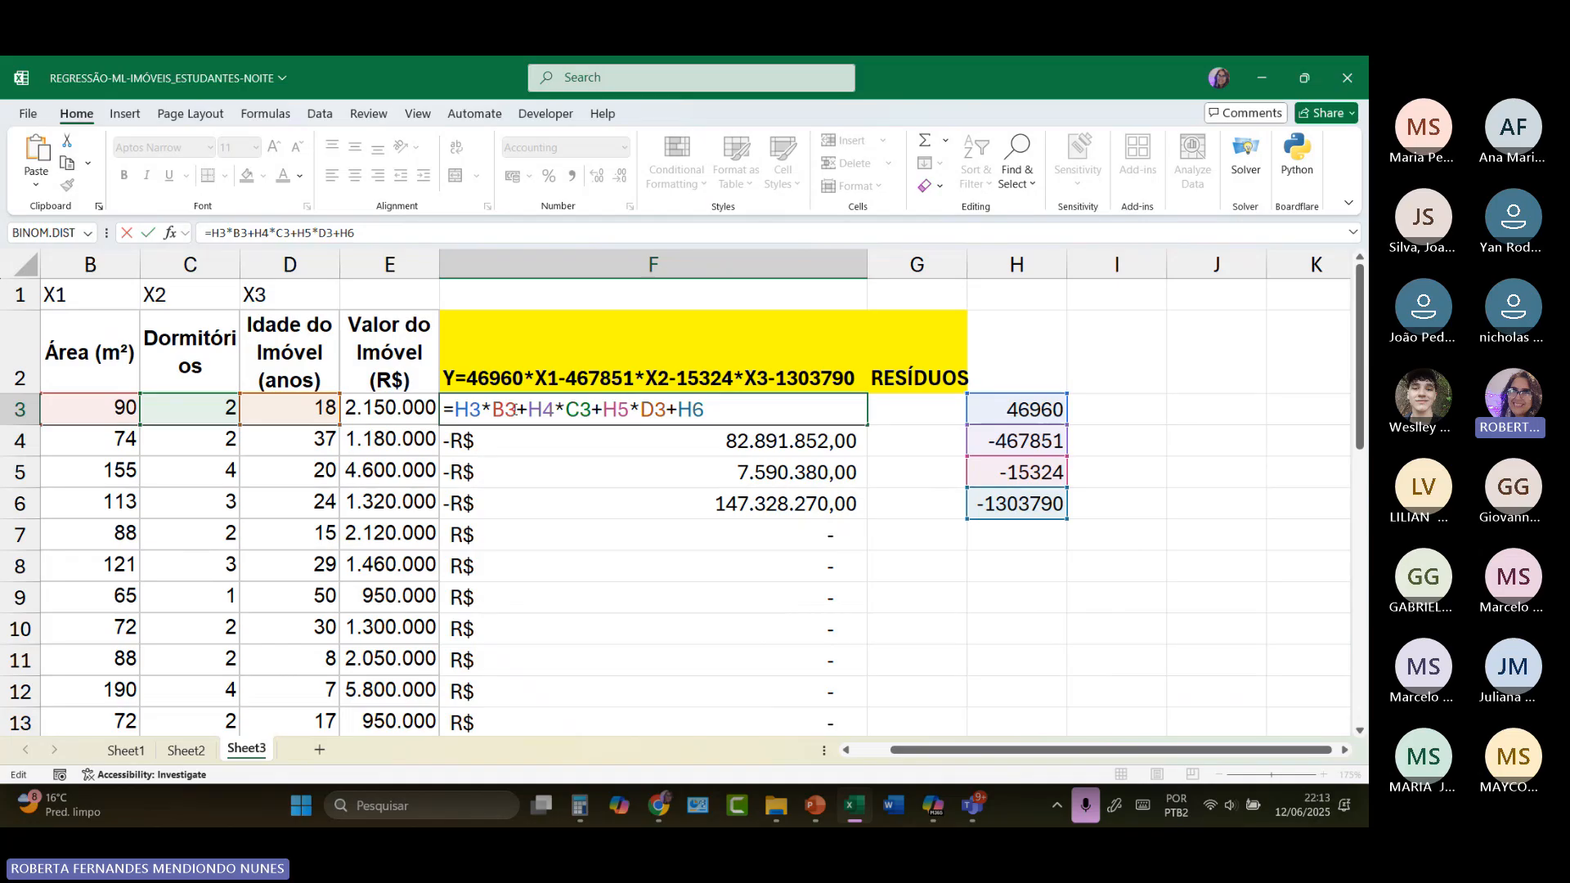
pyautogui.click(455, 409)
pyautogui.moveTo(455, 409); pyautogui.dragTo(481, 409)
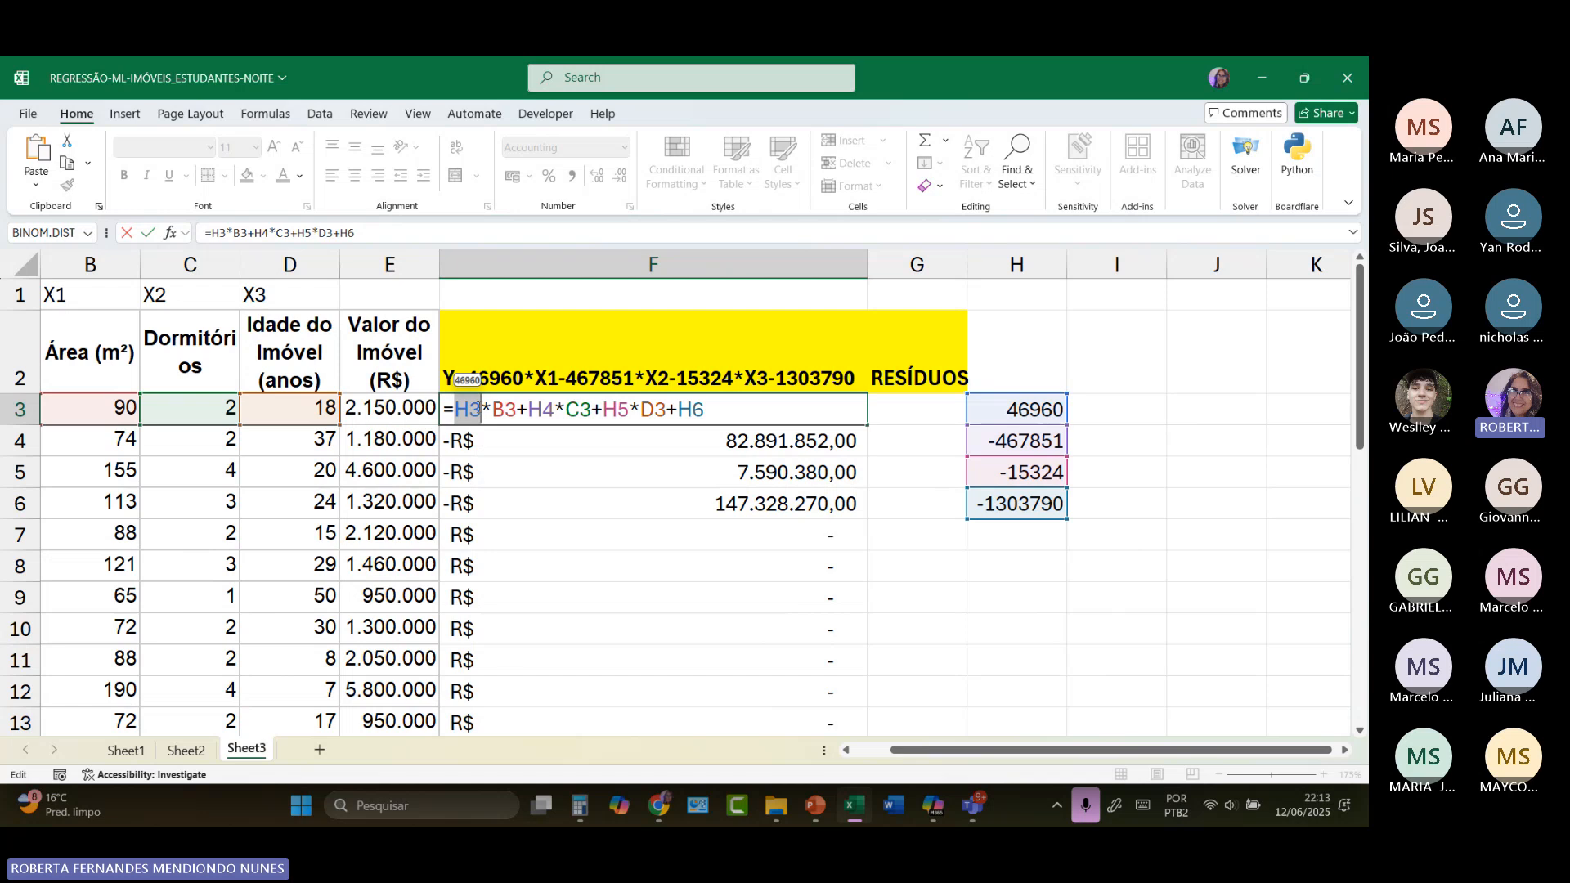
pyautogui.press('F4')
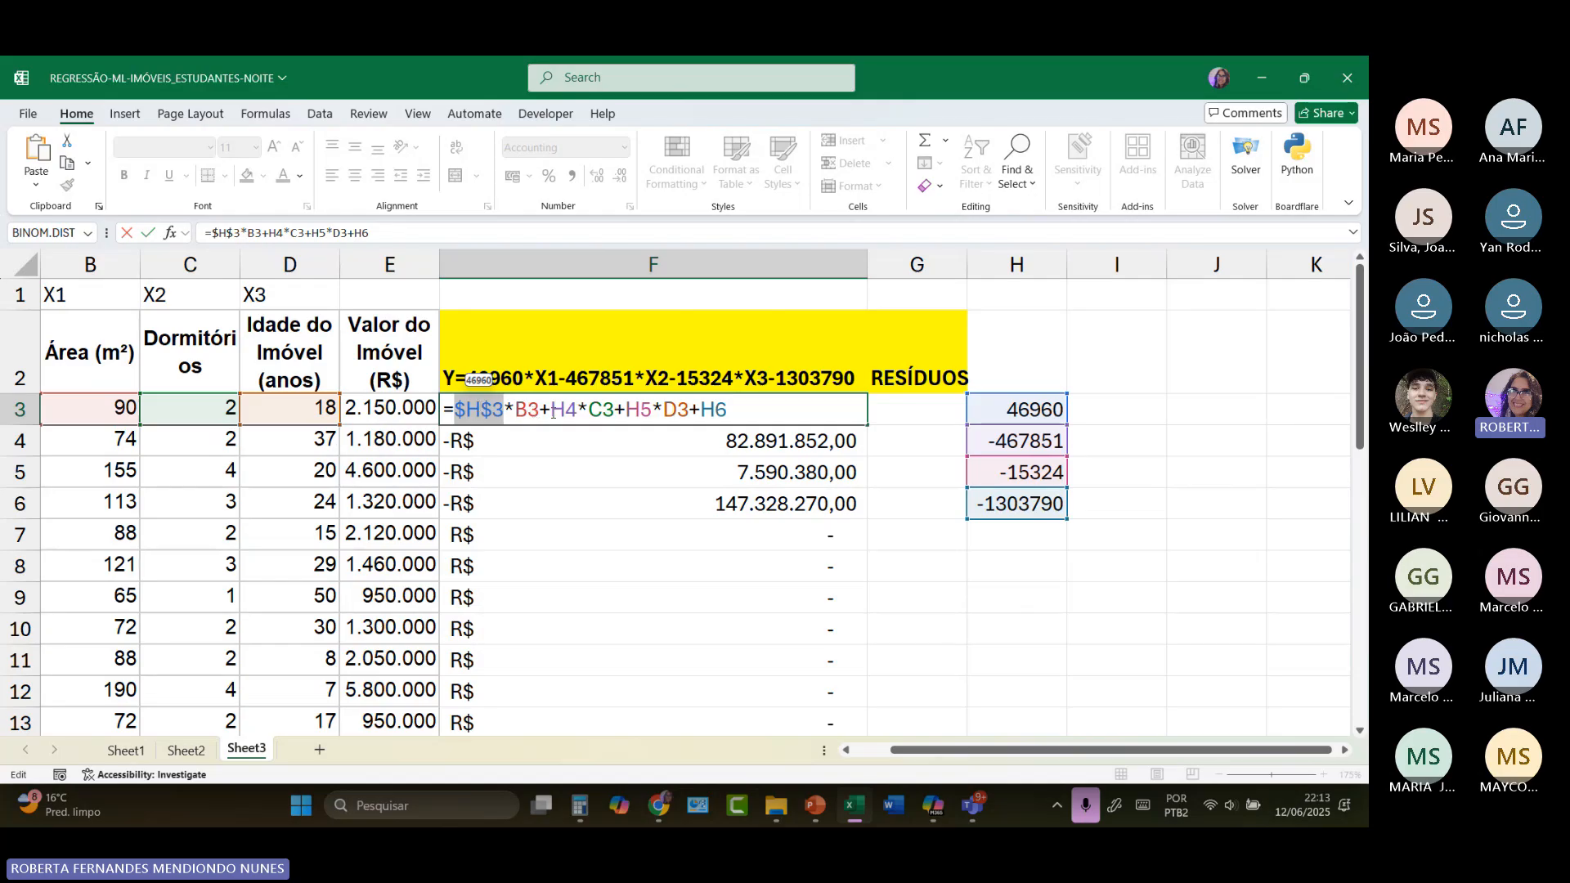
# Step: Make the H4, H5 and H6 references absolute ($H$4, $H$5, $H$6) in F3's formula and commit it
pyautogui.moveTo(552, 412); pyautogui.dragTo(577, 413)
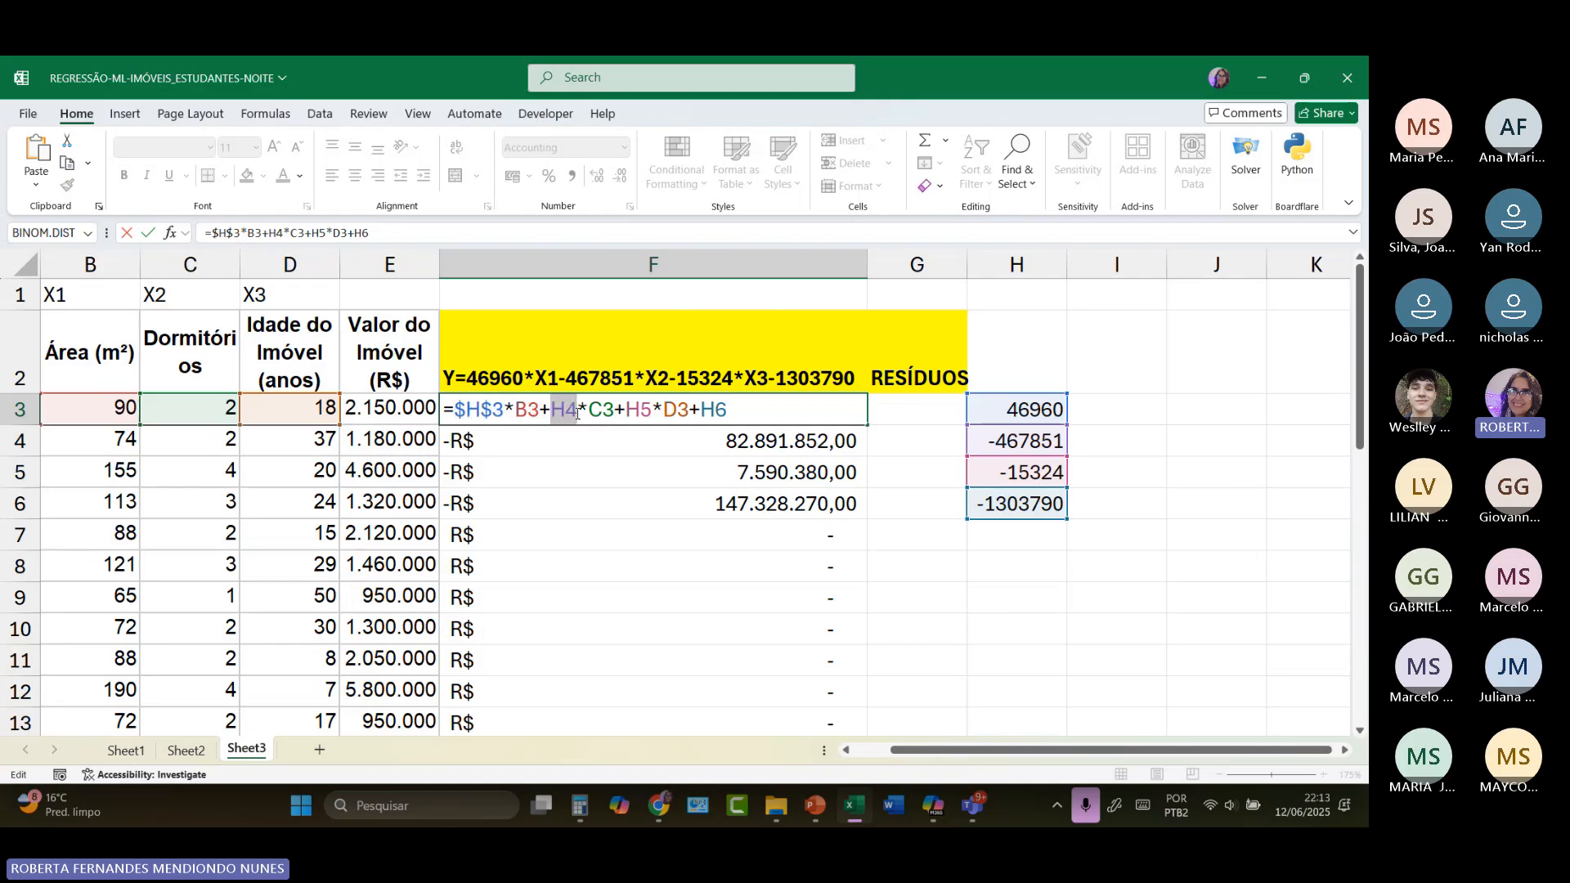
pyautogui.press('F4')
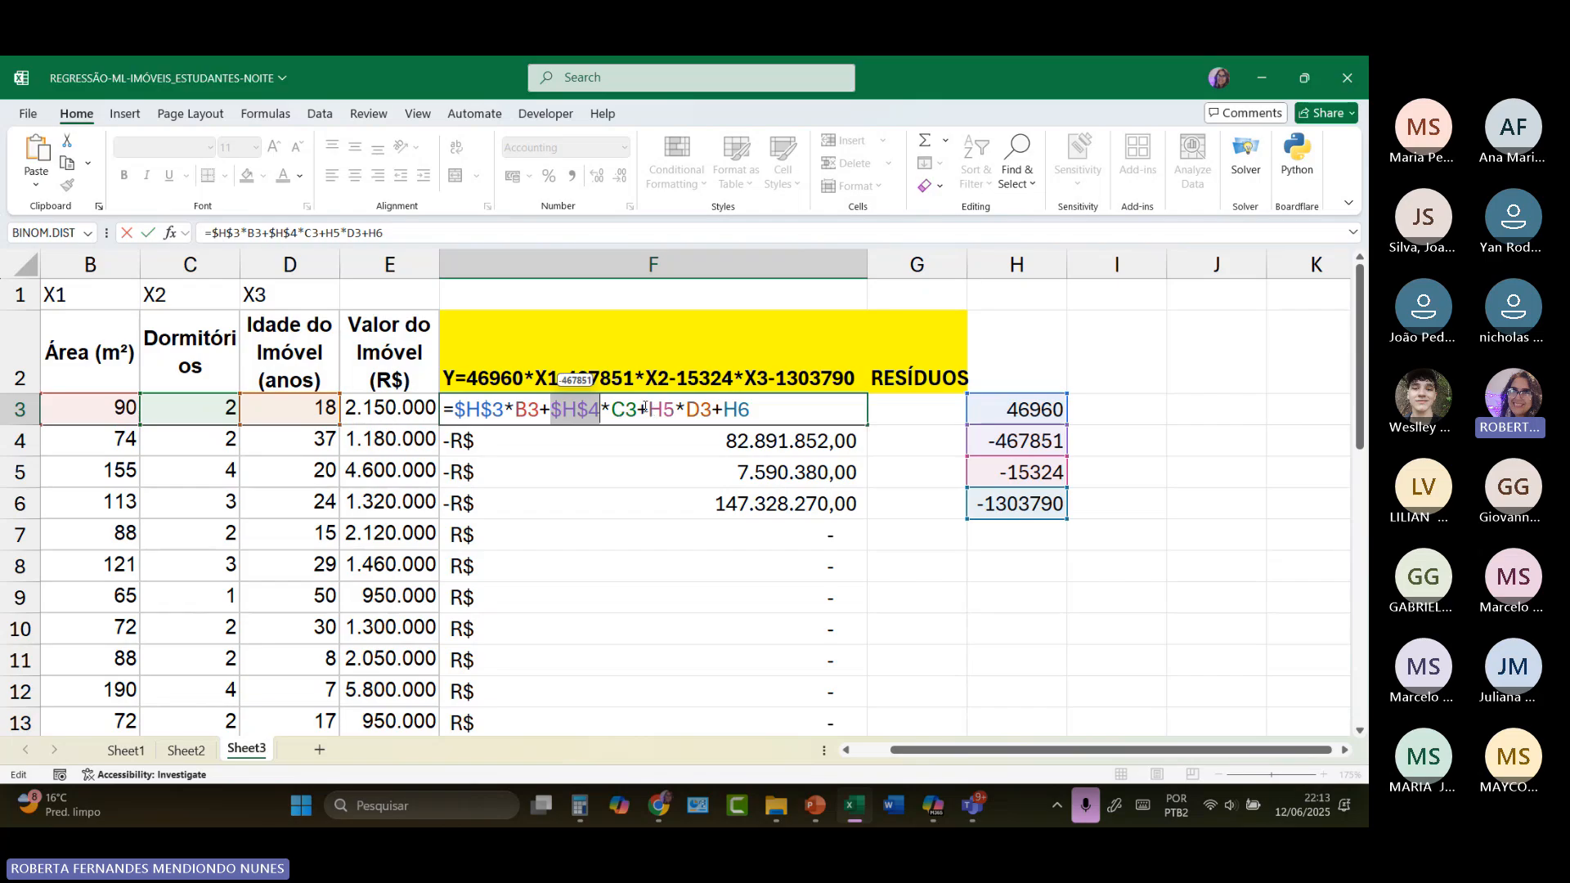
pyautogui.moveTo(648, 409); pyautogui.dragTo(674, 409)
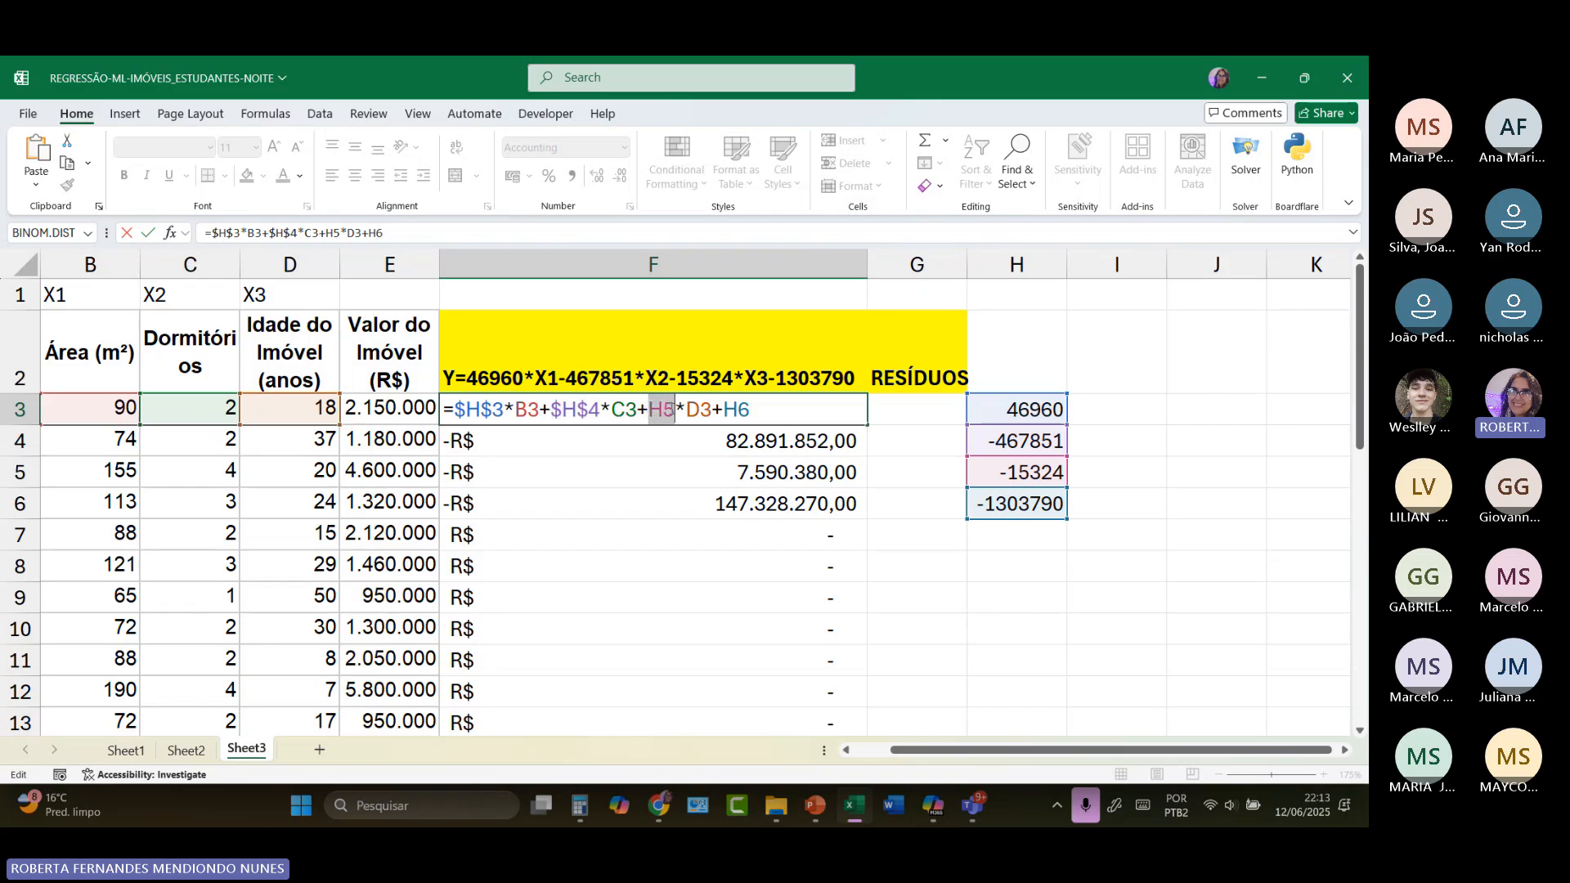
pyautogui.press('F4')
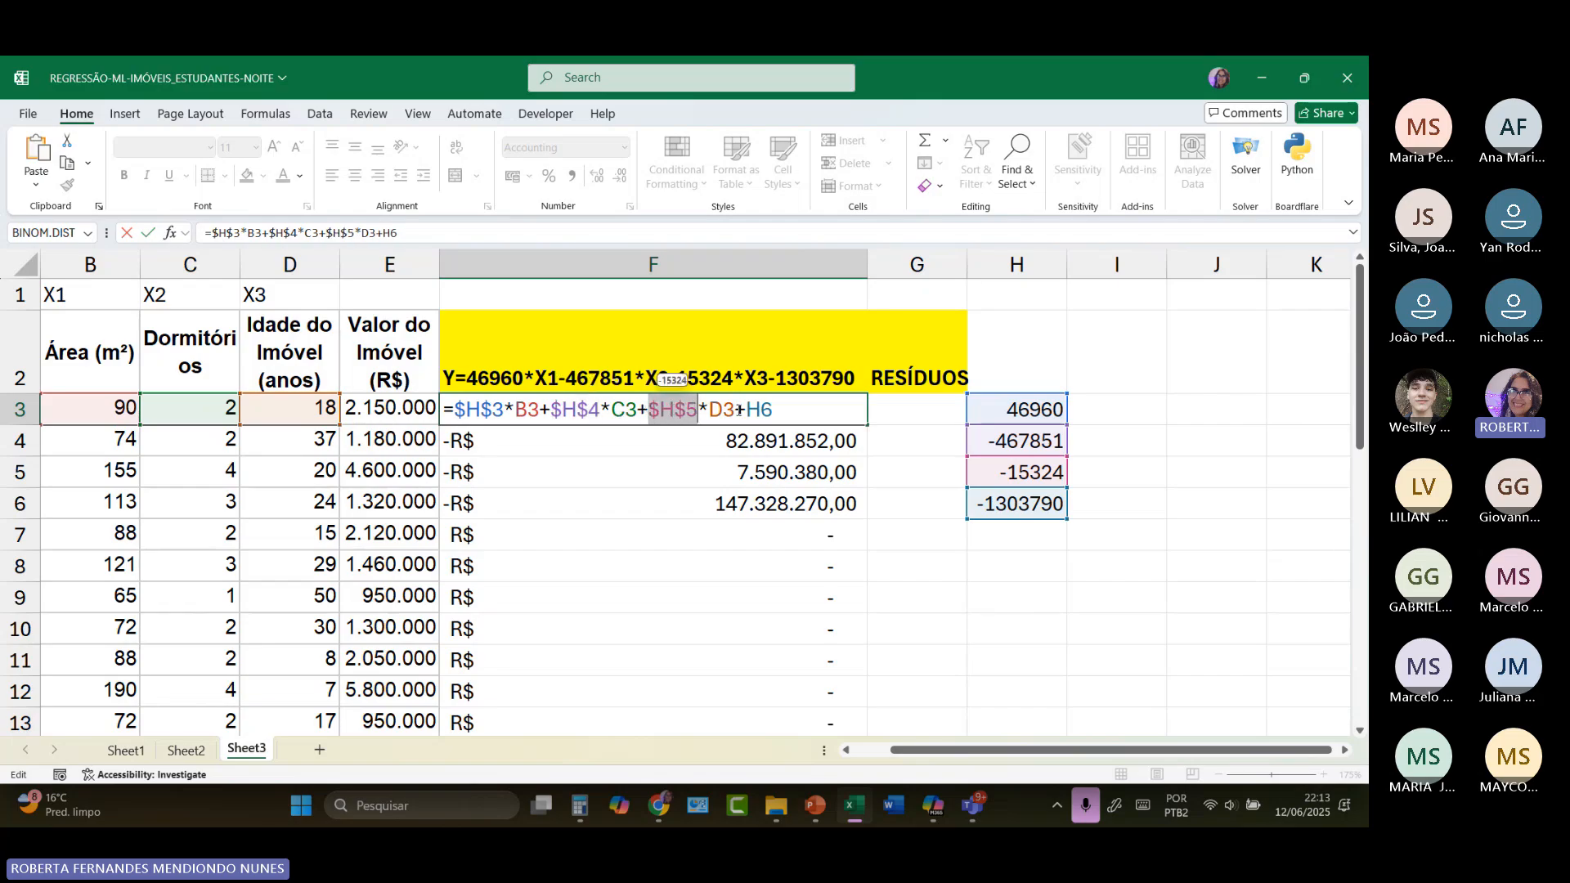
pyautogui.moveTo(774, 409)
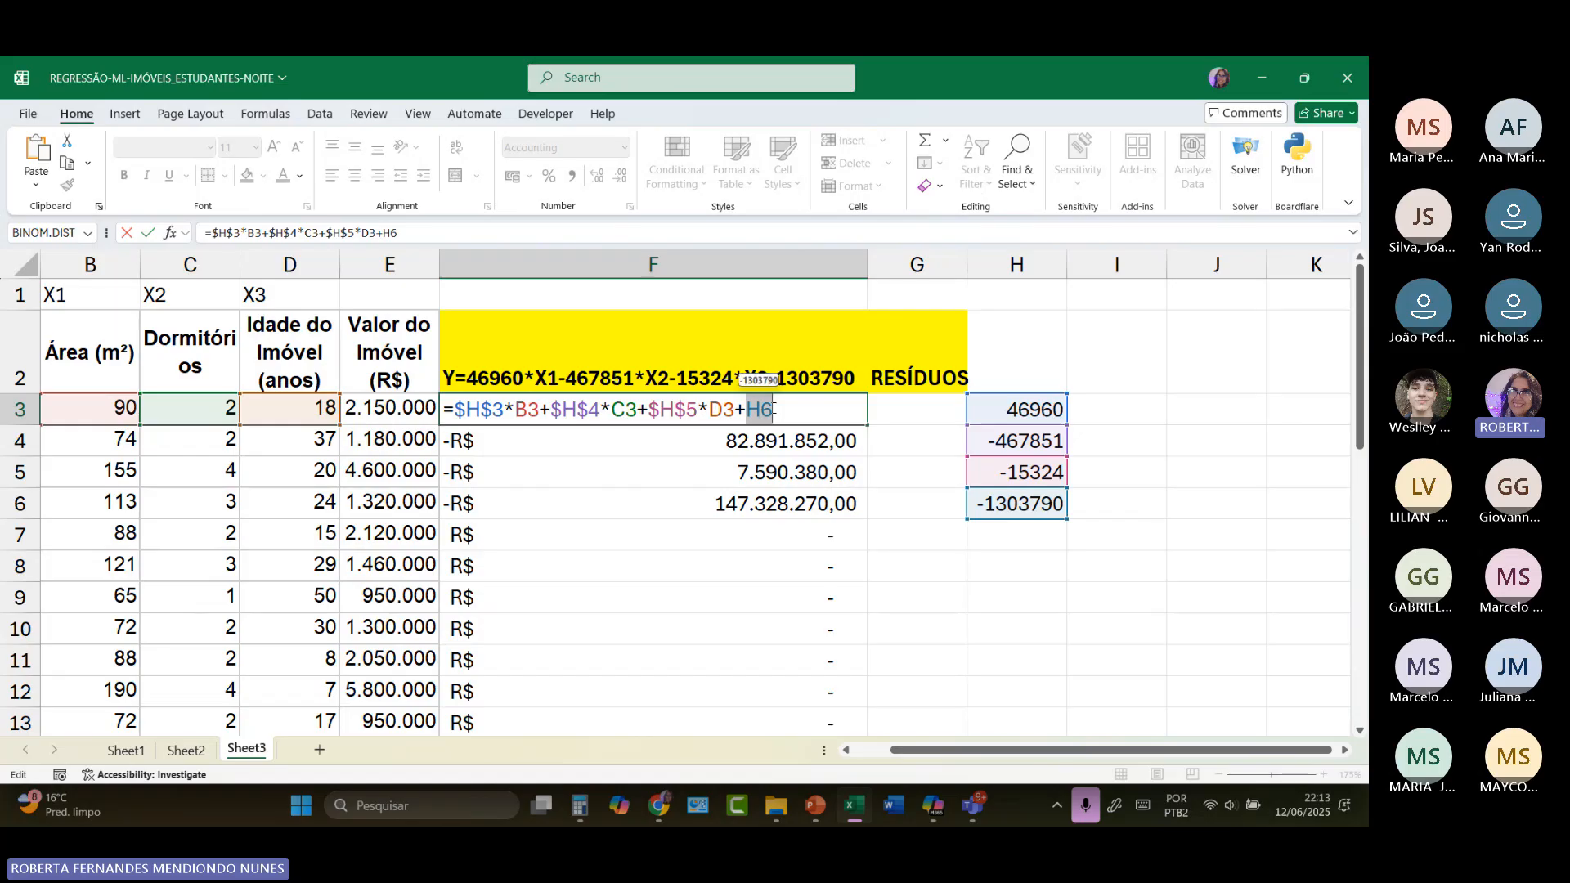
pyautogui.press('F5')
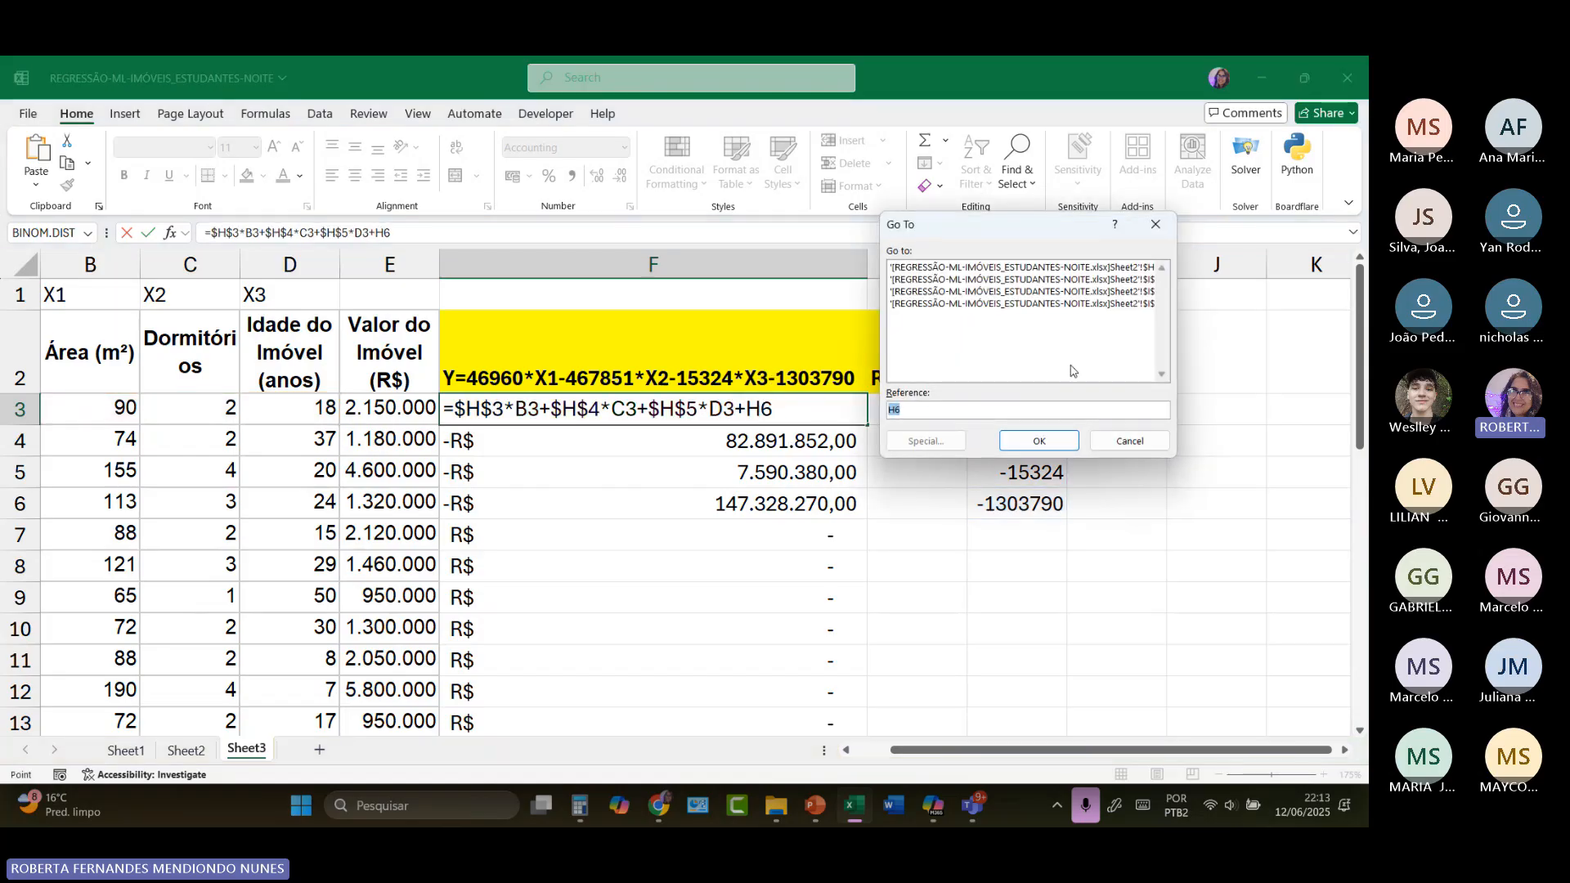
pyautogui.click(1154, 227)
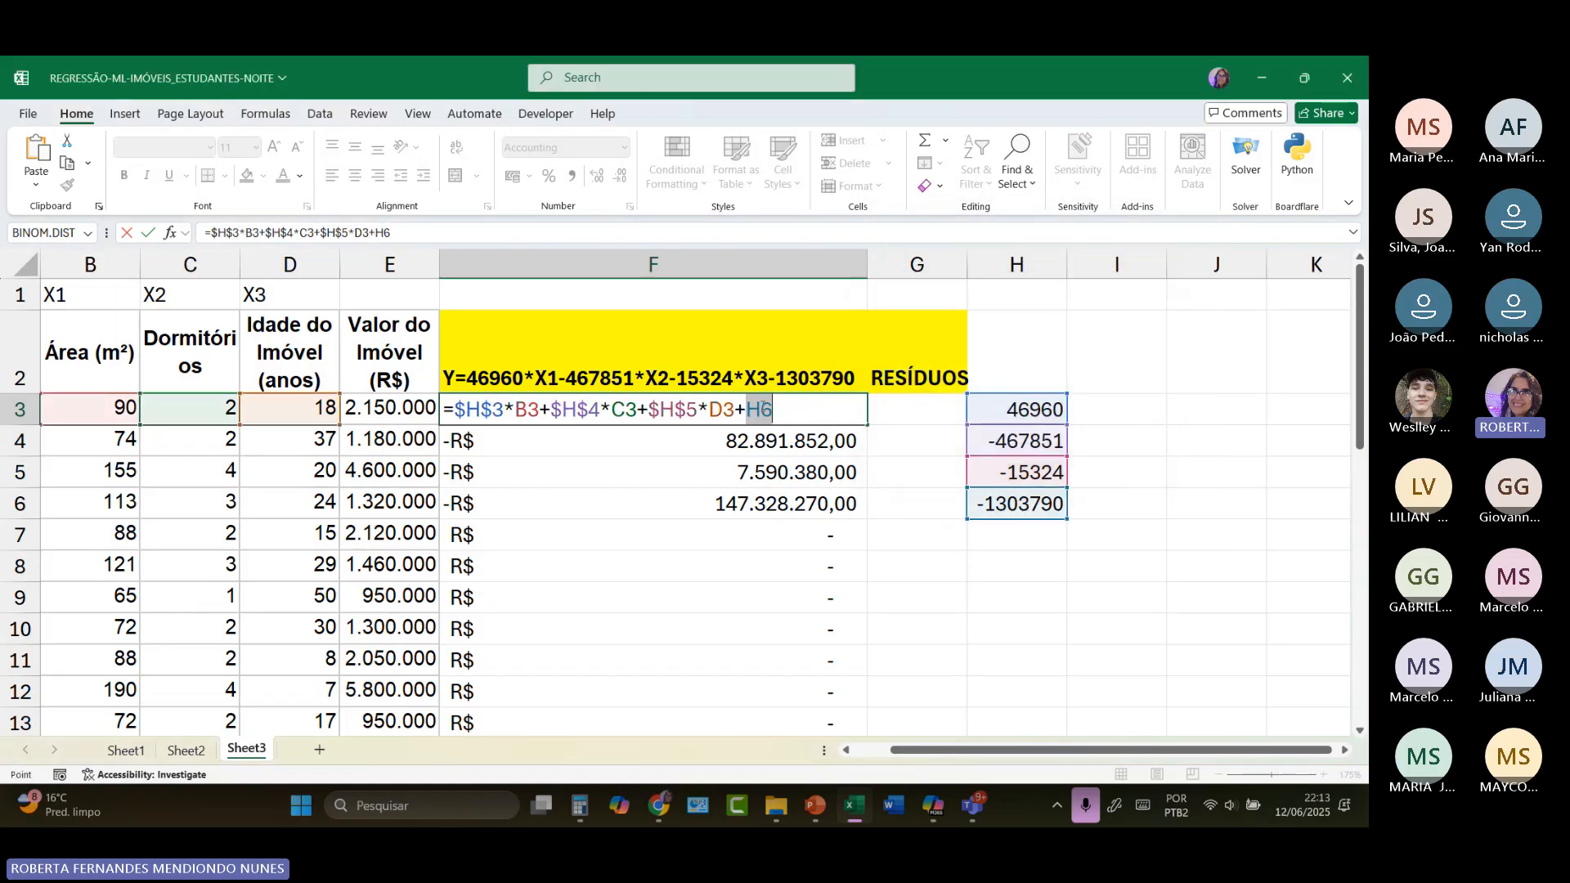
pyautogui.press('F4')
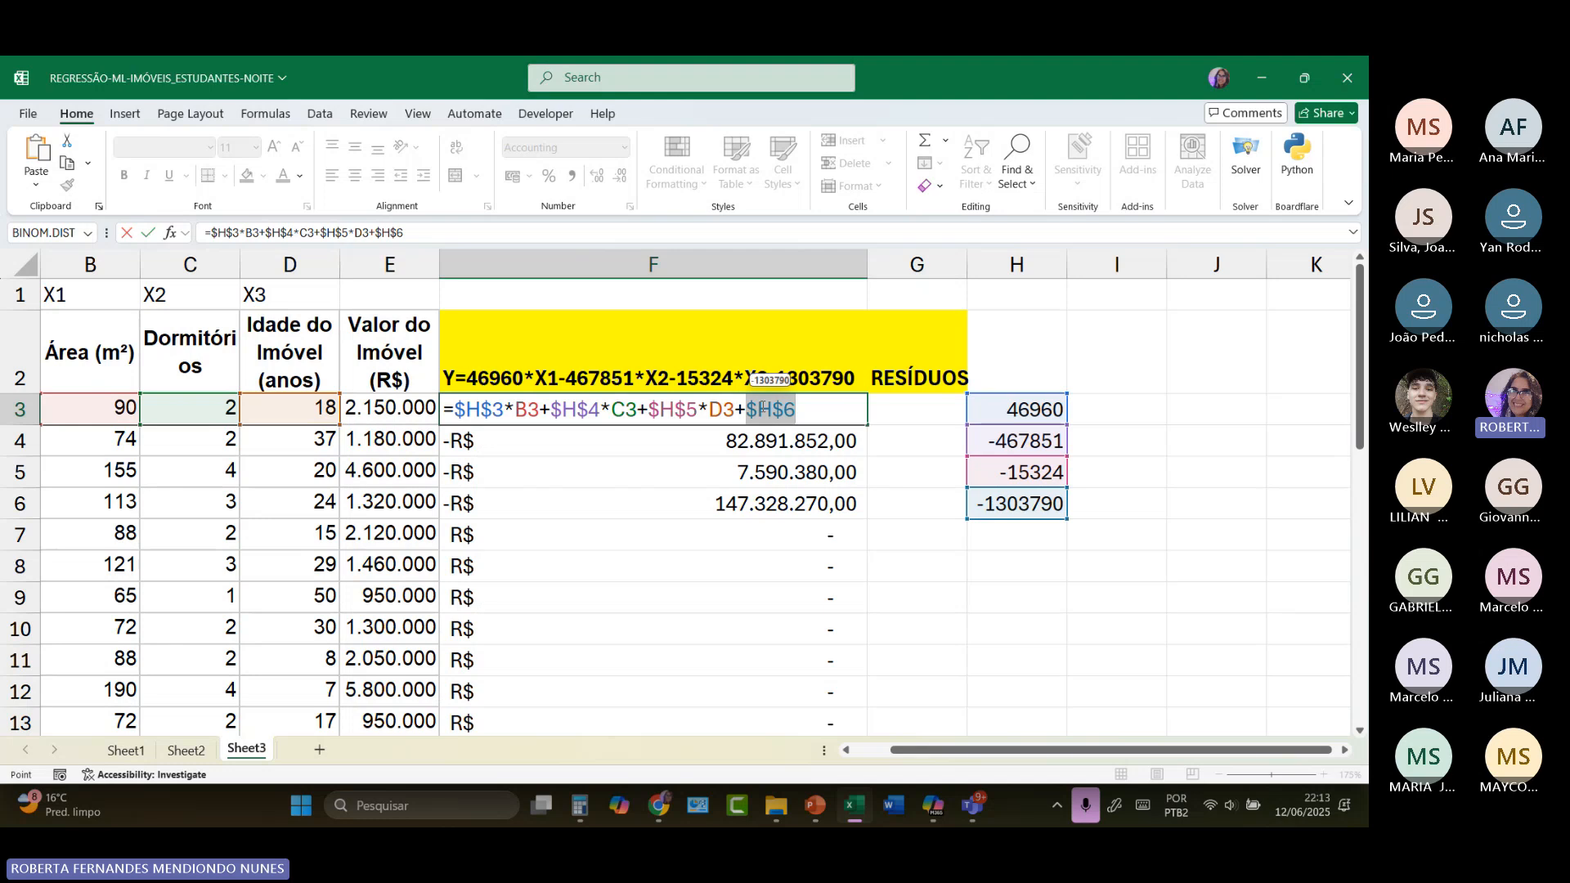
pyautogui.hotkey('ctrl', 'Return')
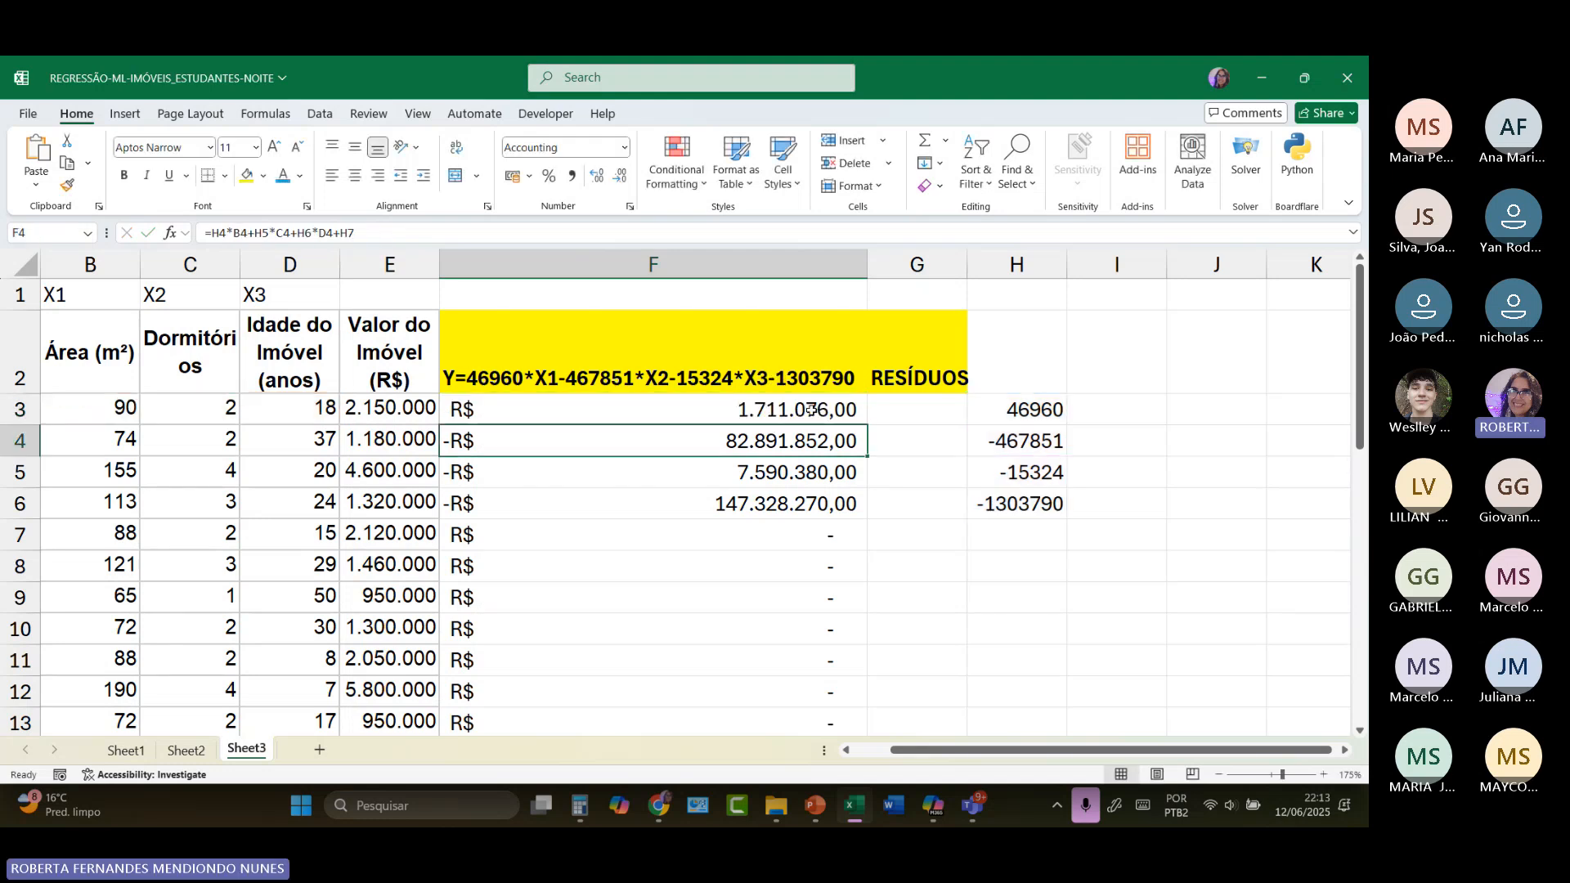
# Step: Fill the corrected prediction formula from F3 down through F32 and review the predicted values
pyautogui.doubleClick(866, 425)
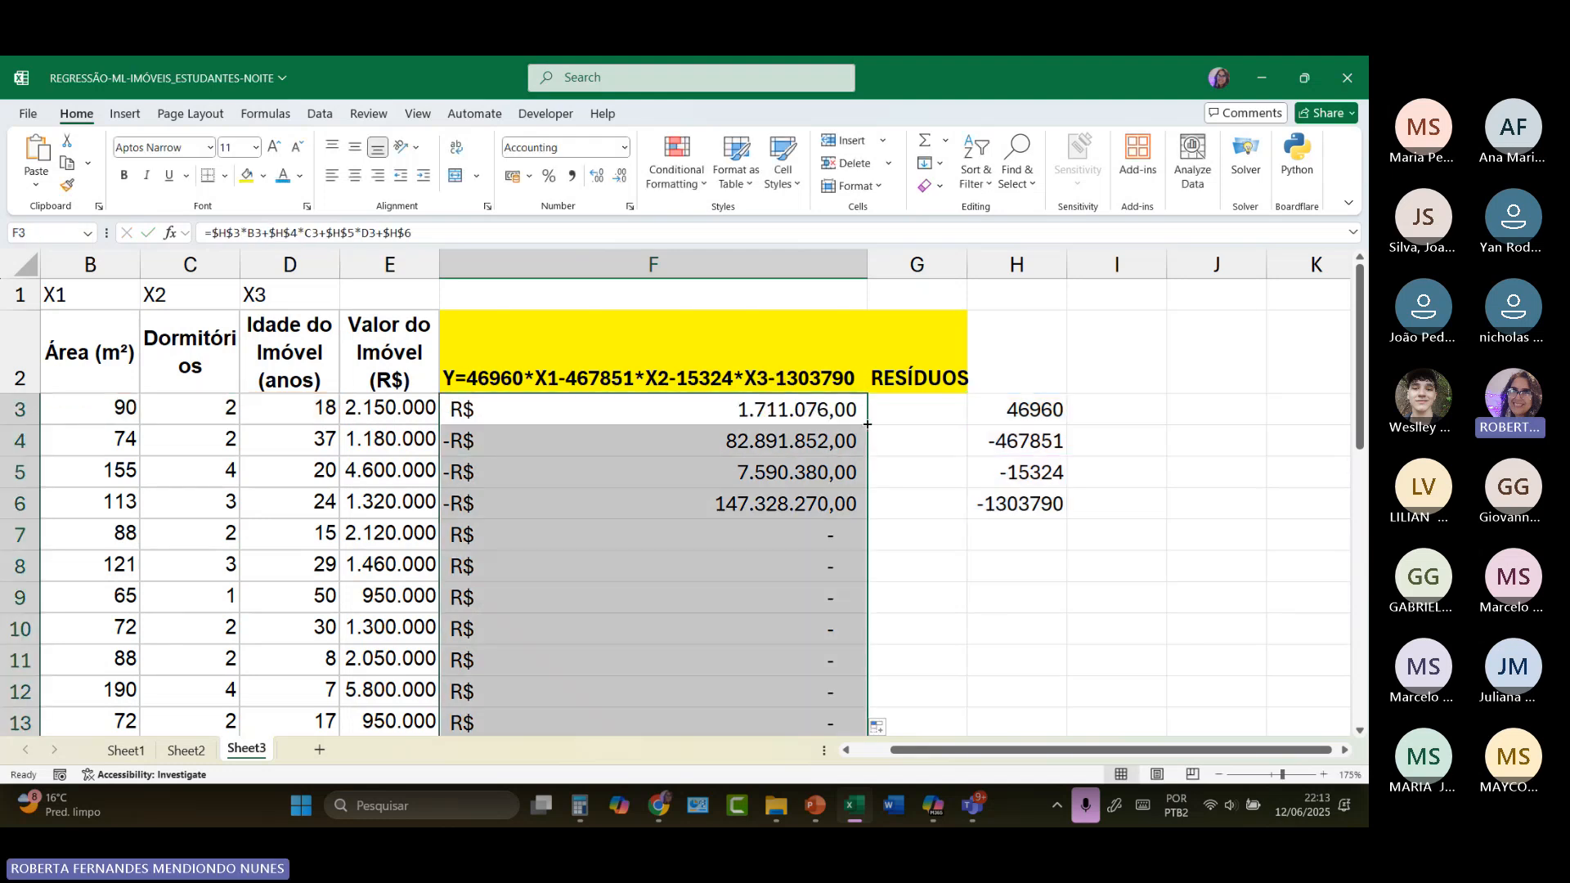
pyautogui.scroll(-1, 775, 566)
pyautogui.scroll(-7, 774, 566)
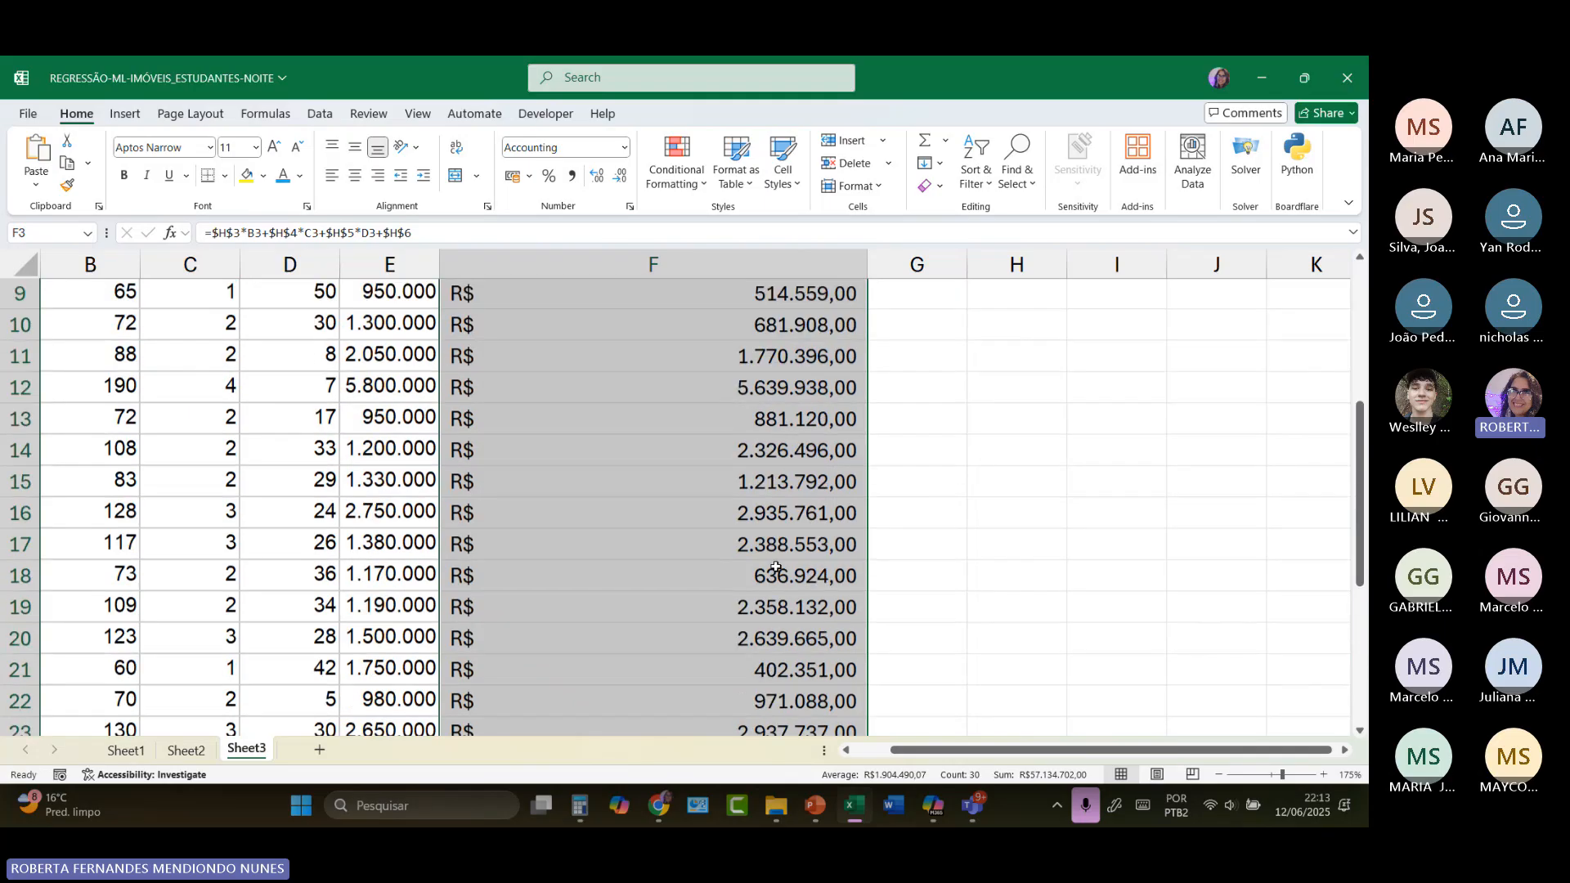
pyautogui.scroll(8, 775, 567)
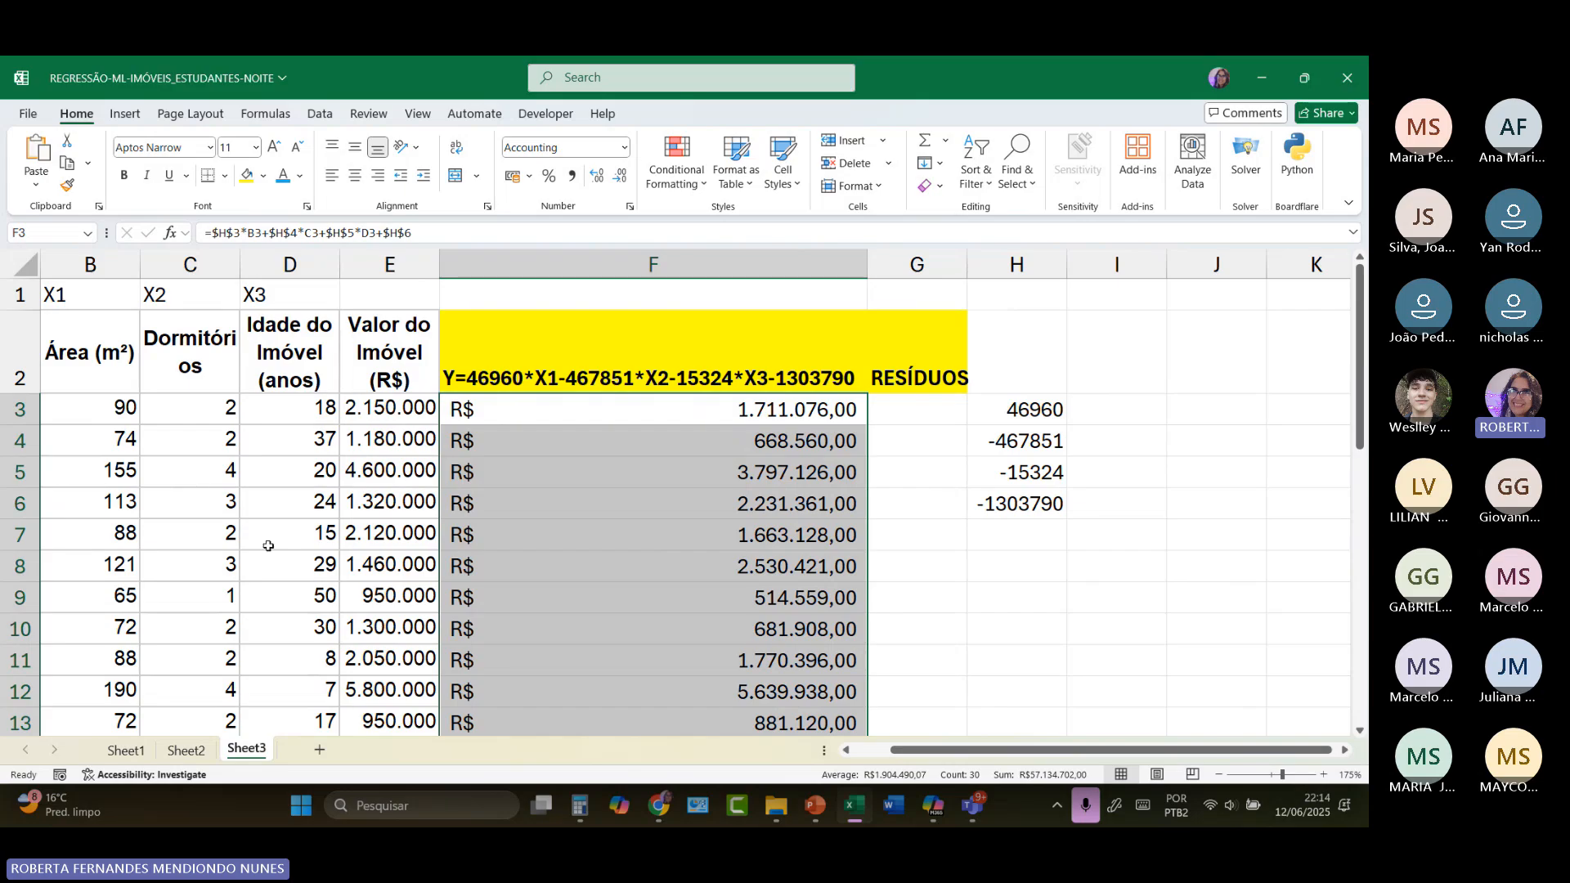
pyautogui.scroll(-5, 287, 665)
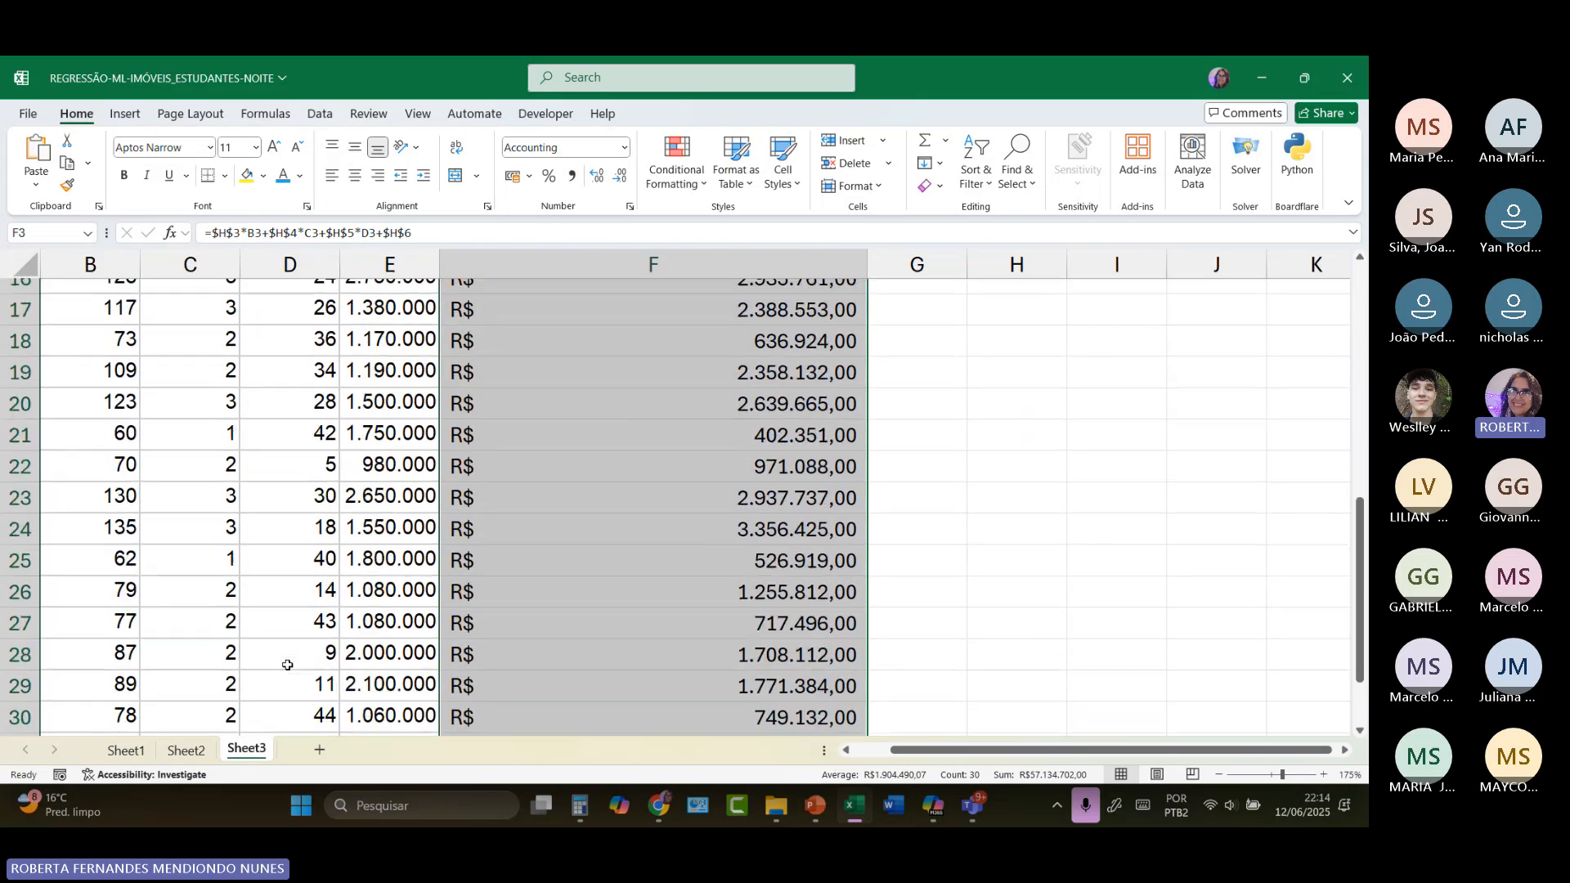
pyautogui.scroll(5, 287, 665)
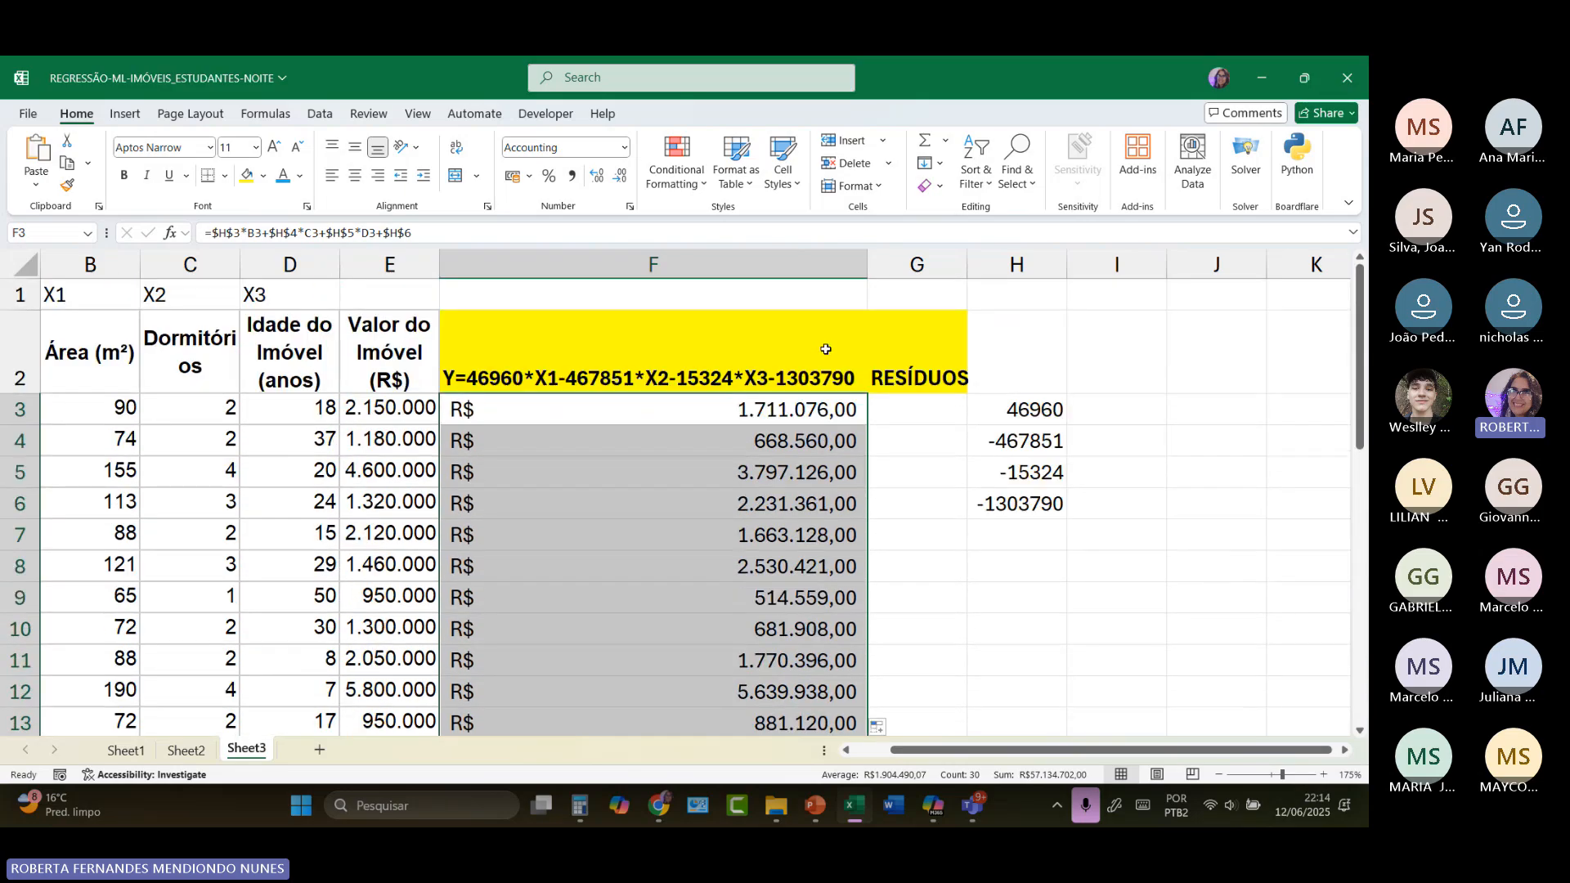
# Step: Widen column G to fit its RESÍDUOS heading and move the coefficients from H3:H6 to I3:I6
pyautogui.click(936, 384)
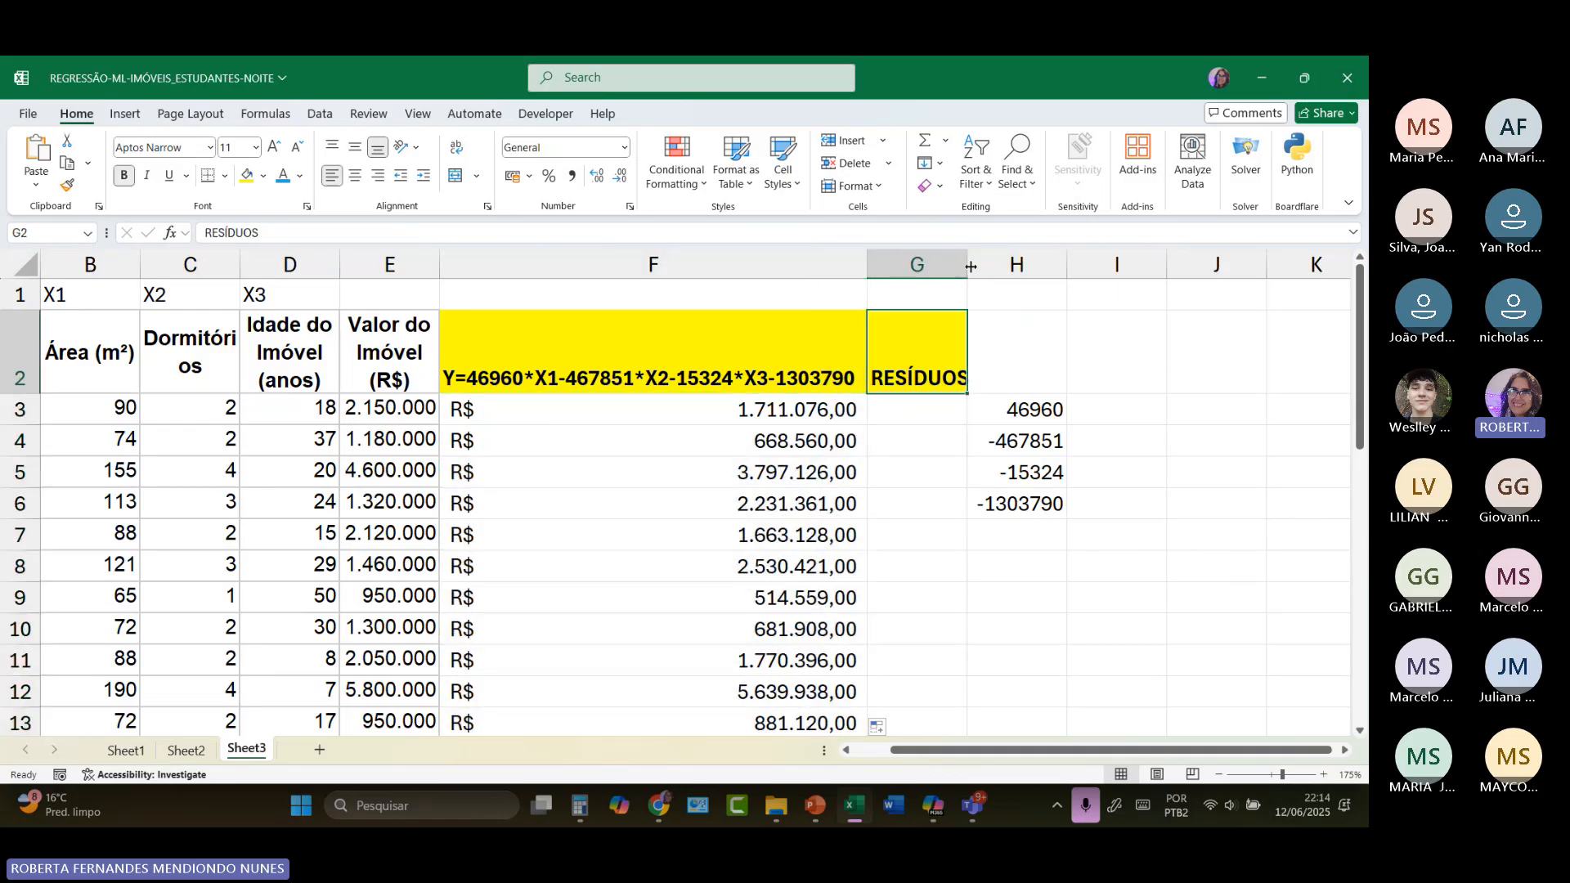
pyautogui.moveTo(967, 267); pyautogui.dragTo(997, 270)
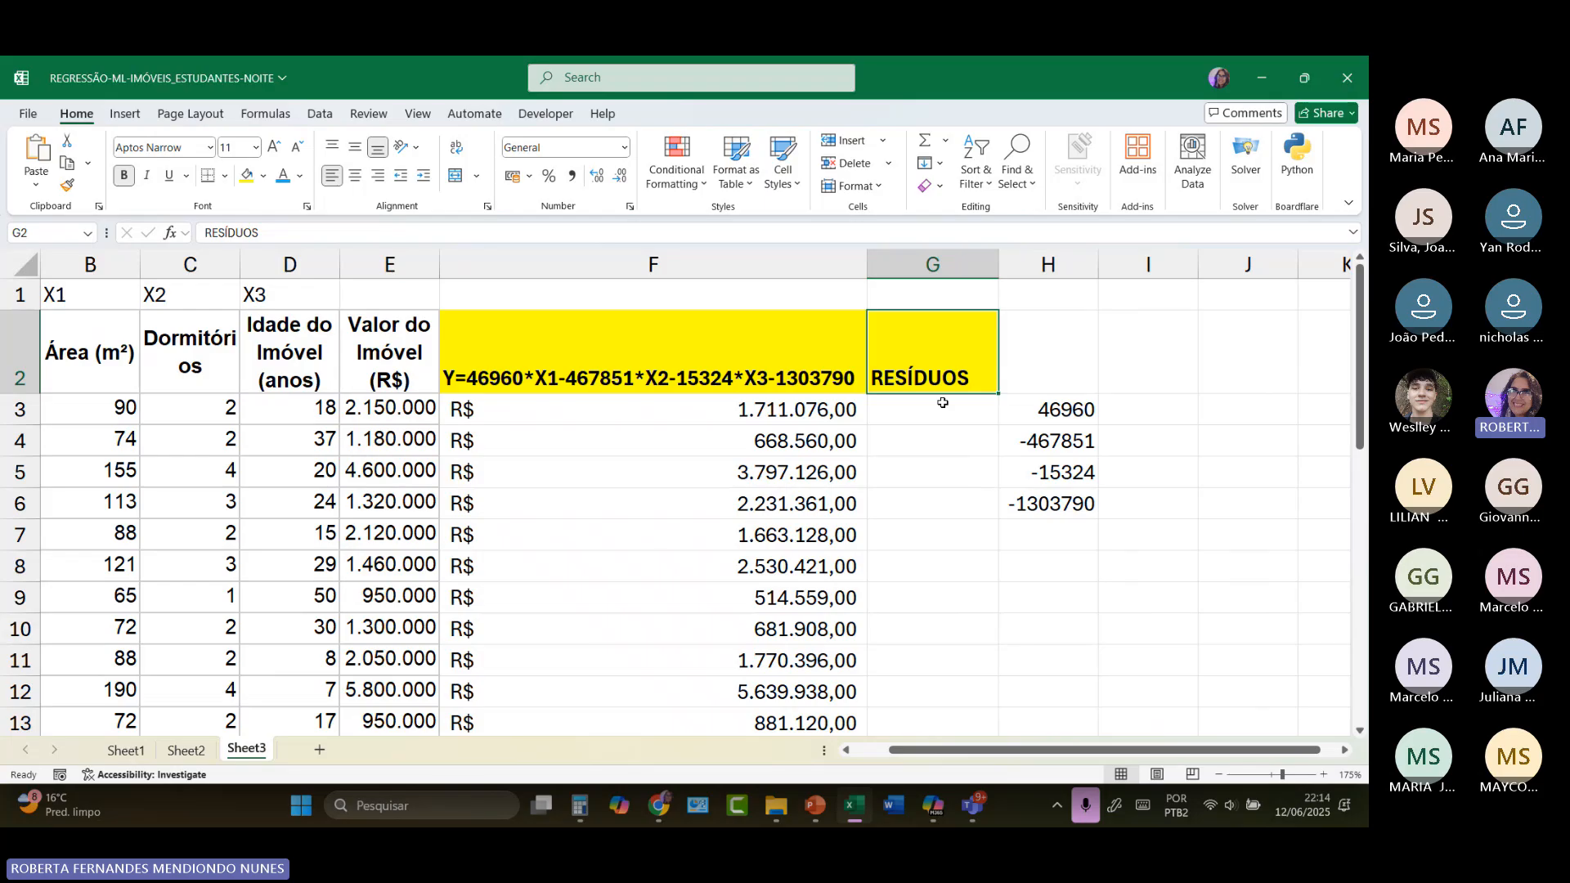
pyautogui.moveTo(1032, 404); pyautogui.dragTo(1146, 509)
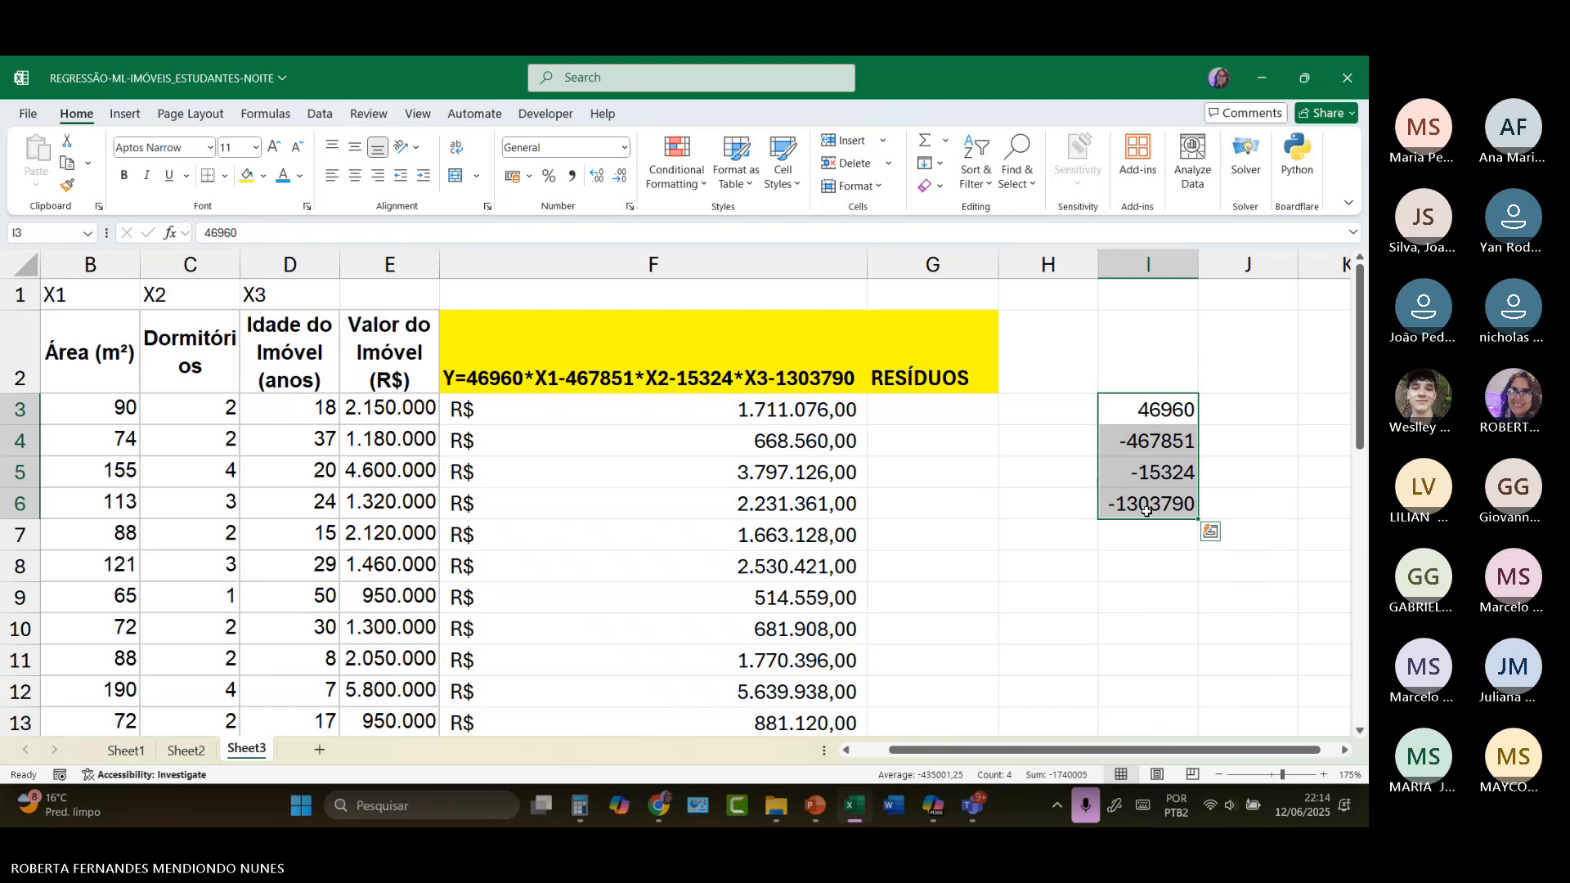
pyautogui.click(766, 413)
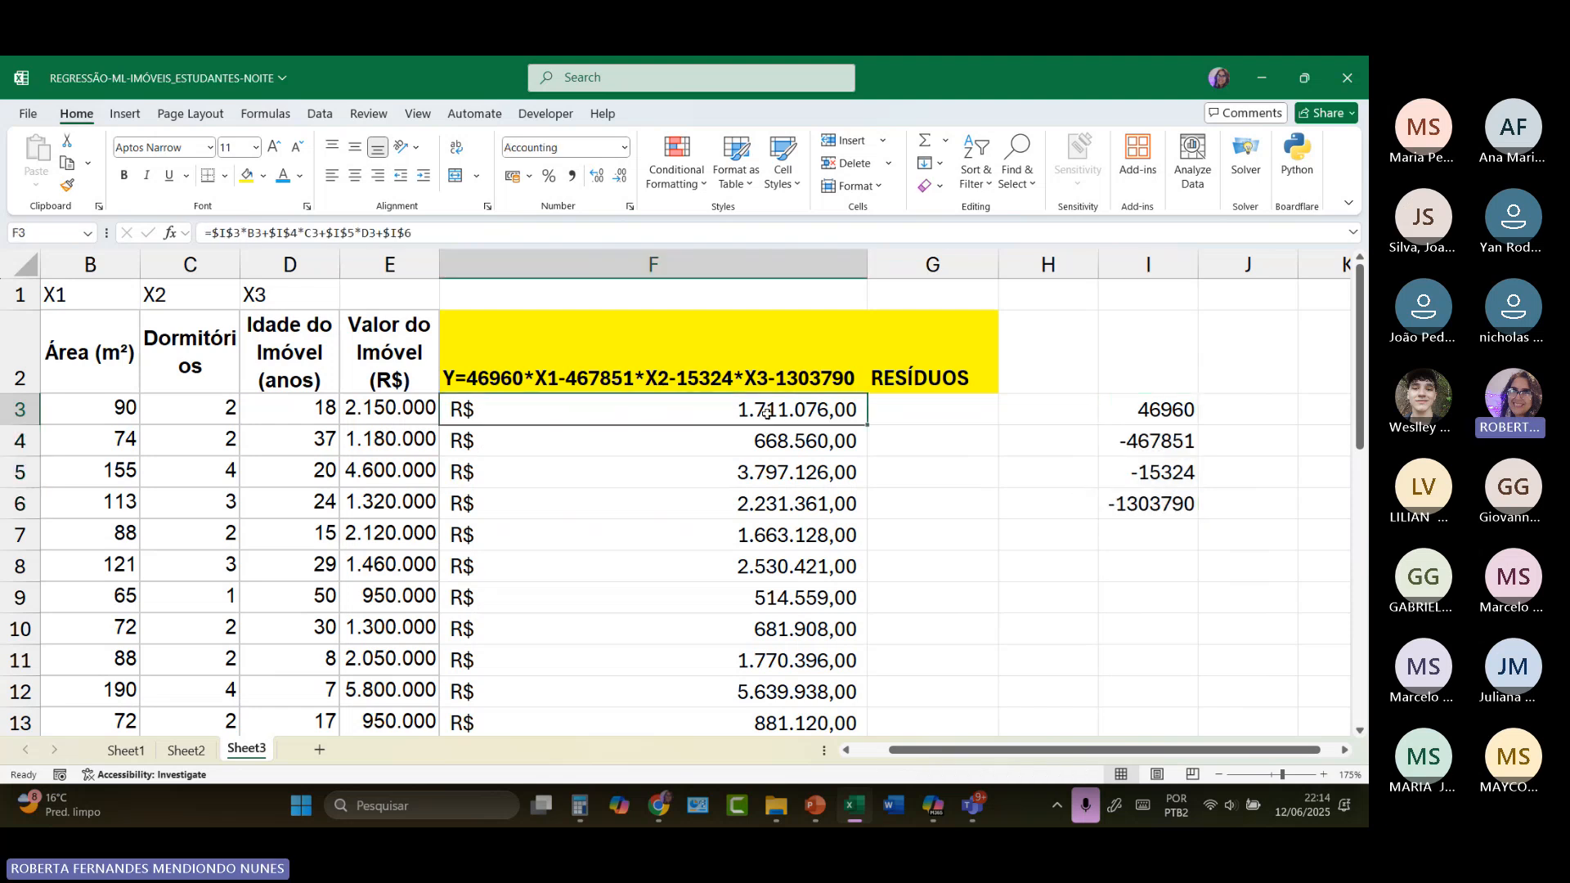
# Step: Enter the heading ERRO RELATIVO in H2 as bold, centred, wrapped text and widen column H
pyautogui.click(956, 412)
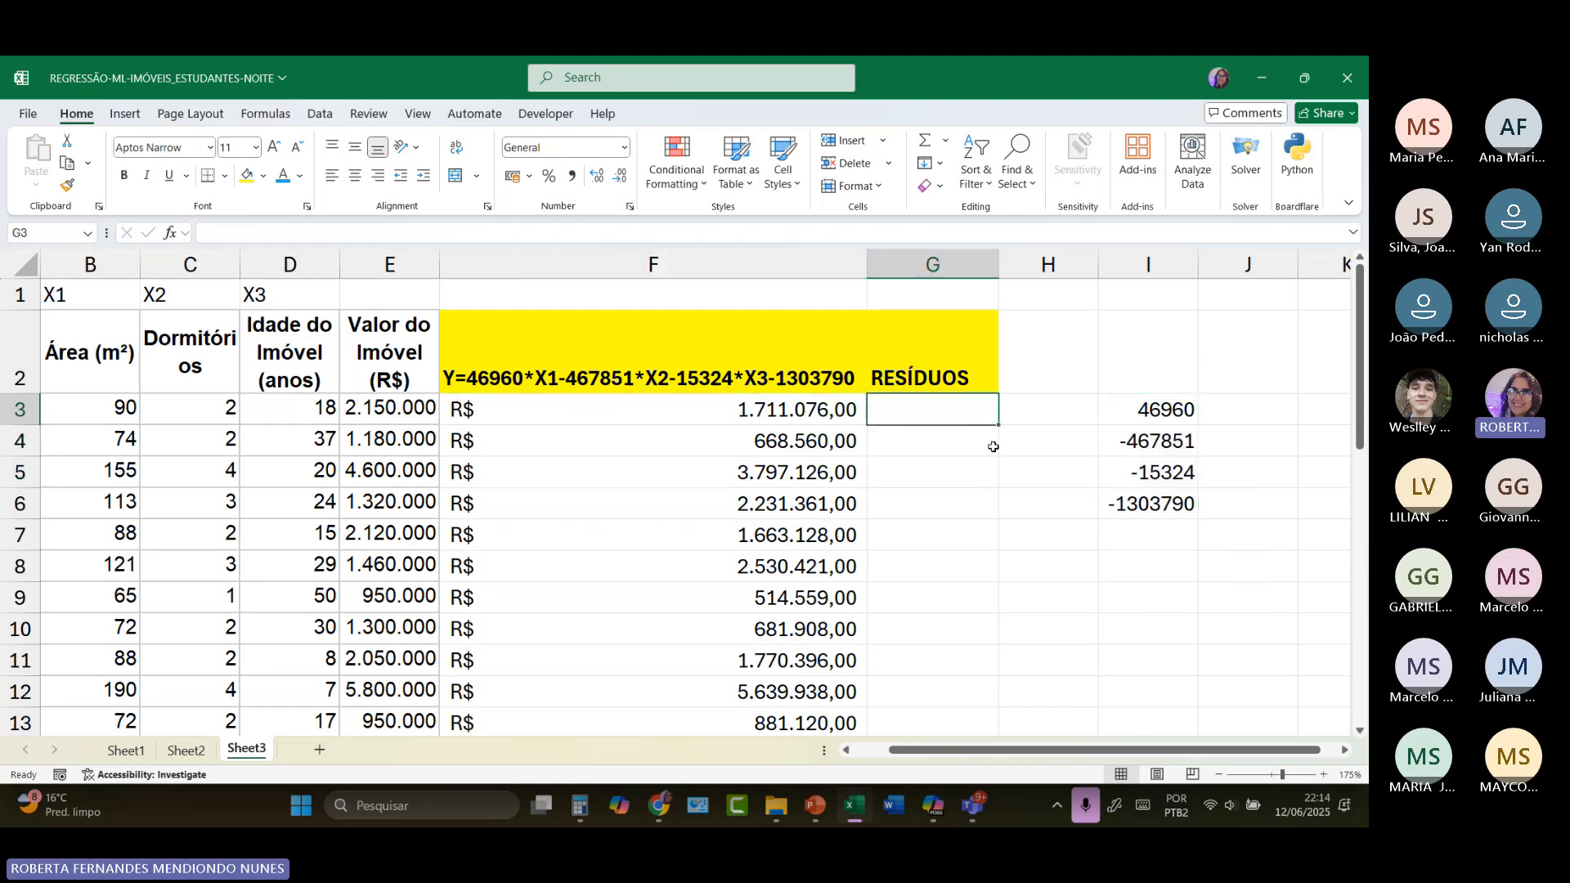
pyautogui.click(1027, 382)
pyautogui.write('ERR')
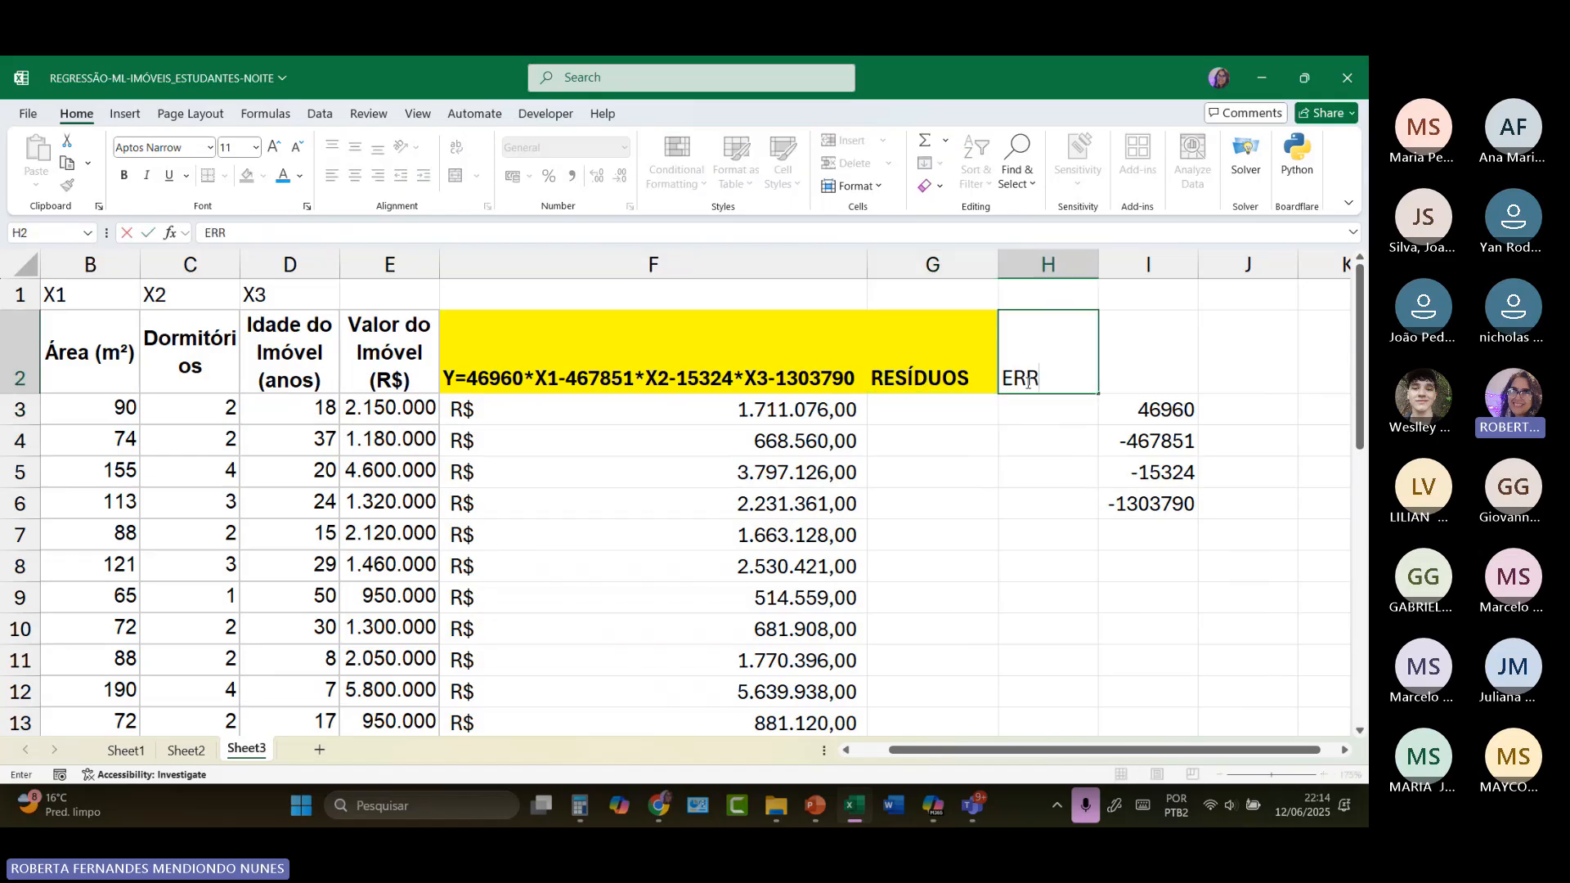
pyautogui.write('O RELATIVO')
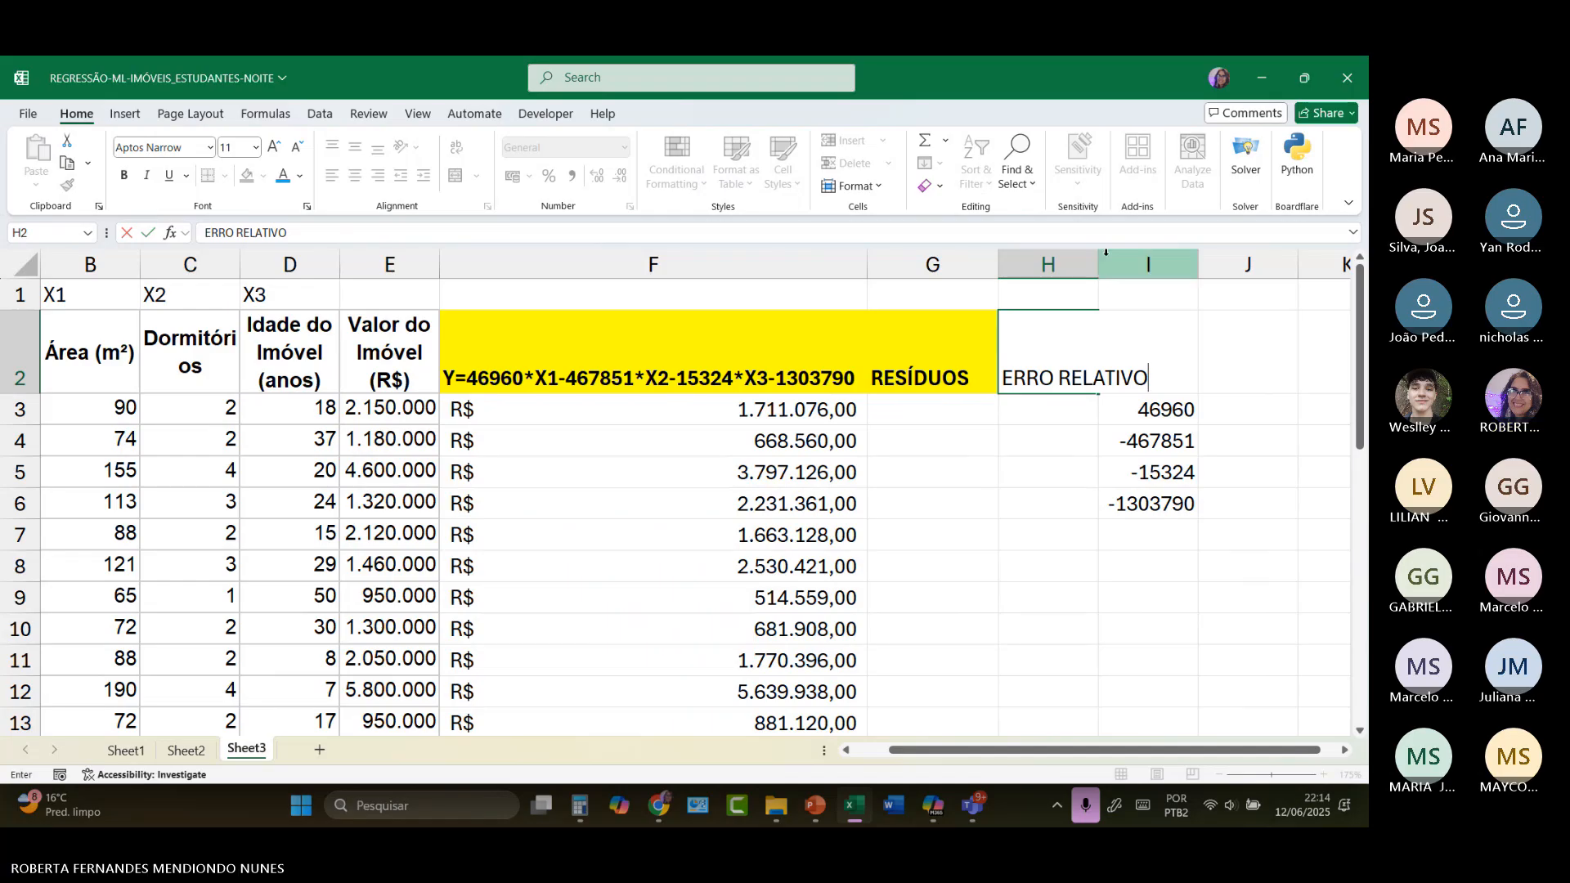
pyautogui.click(1063, 264)
pyautogui.moveTo(1098, 264); pyautogui.dragTo(1153, 269)
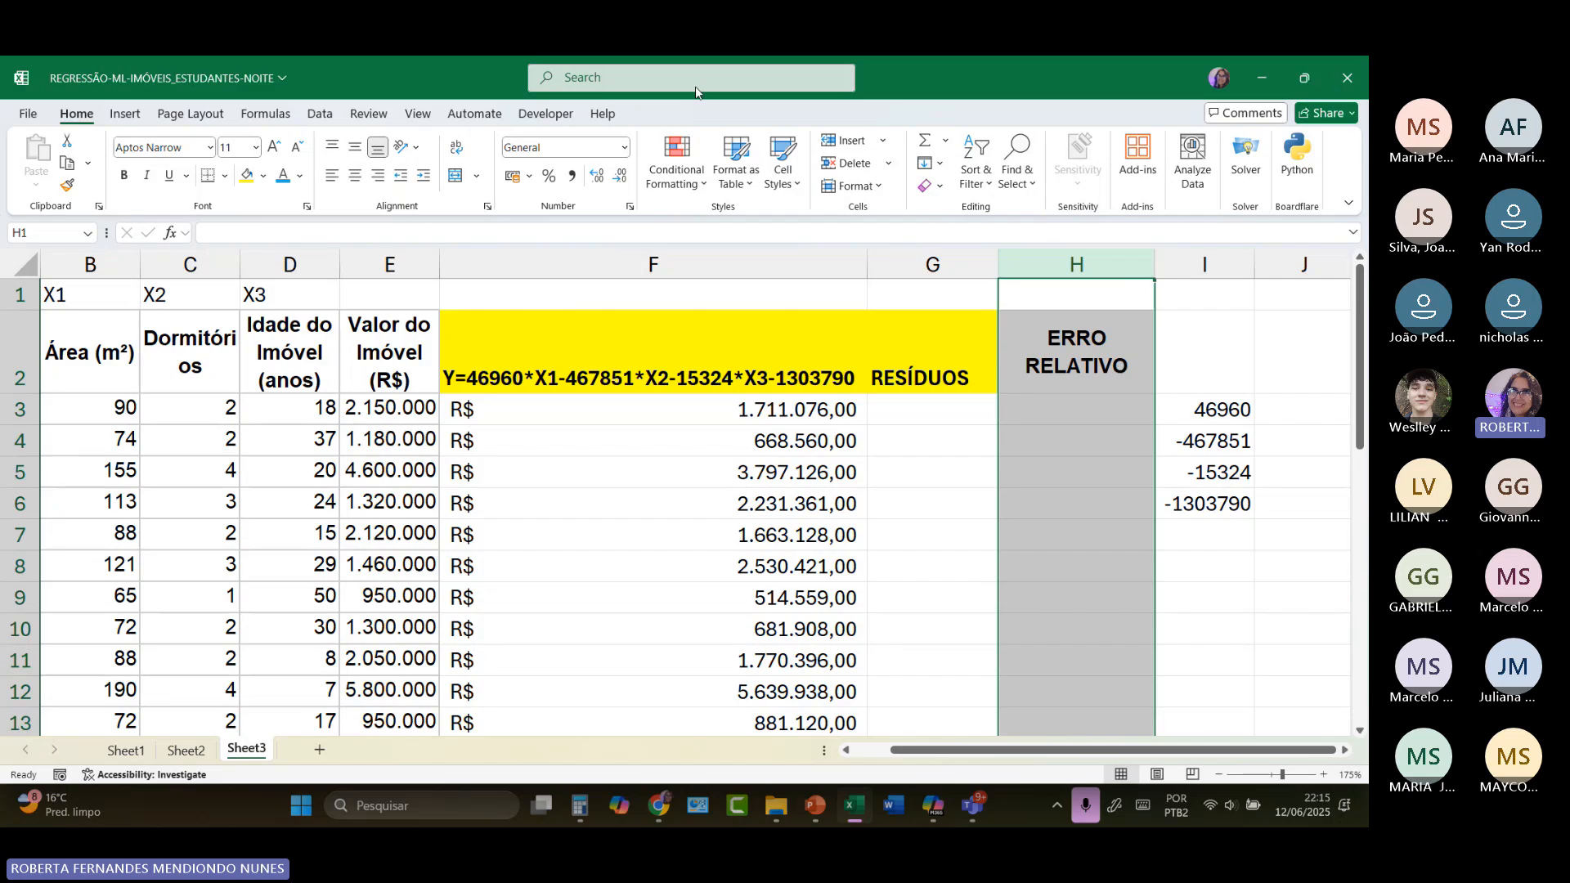
pyautogui.click(390, 343)
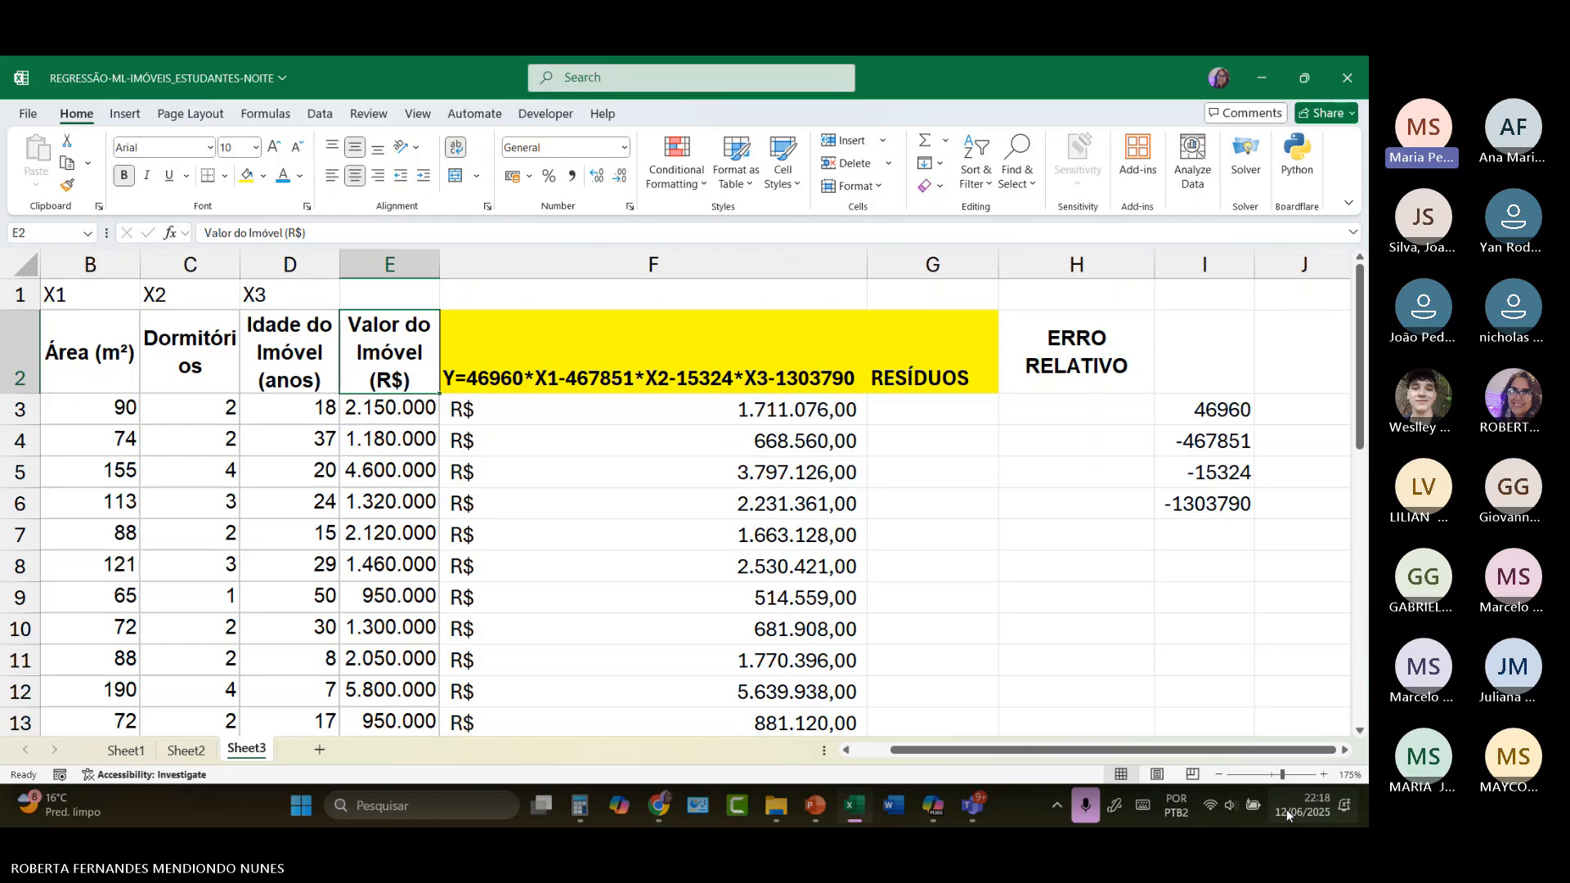
# Step: Switch to the Teams meeting GESTÃO de IA [NOITE] and stop its recording and transcription
pyautogui.moveTo(970, 806)
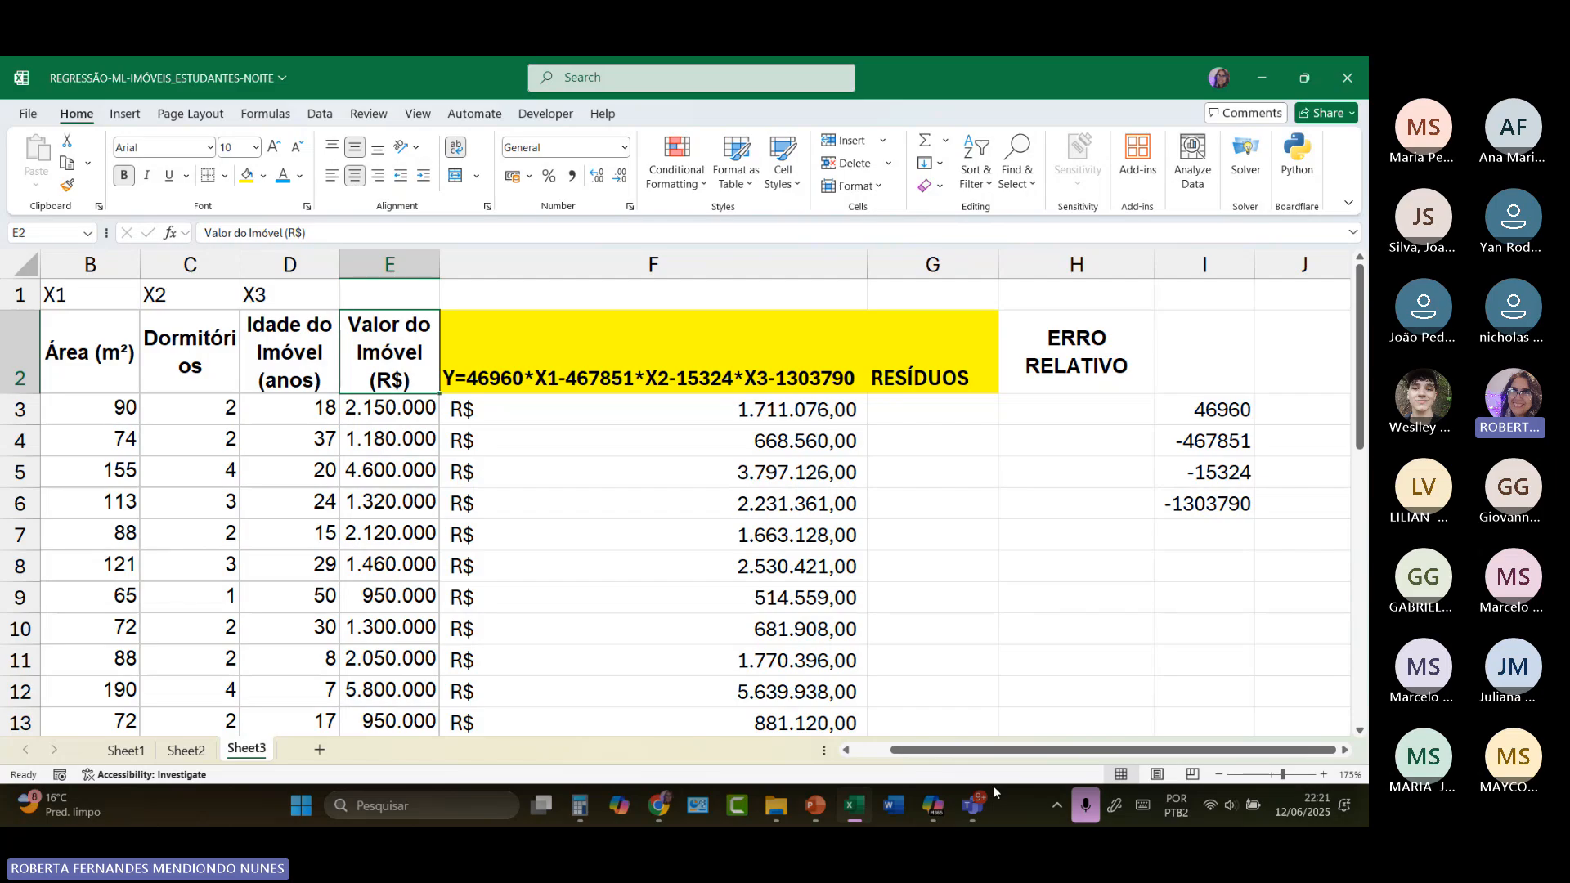
pyautogui.moveTo(977, 810)
pyautogui.click(848, 682)
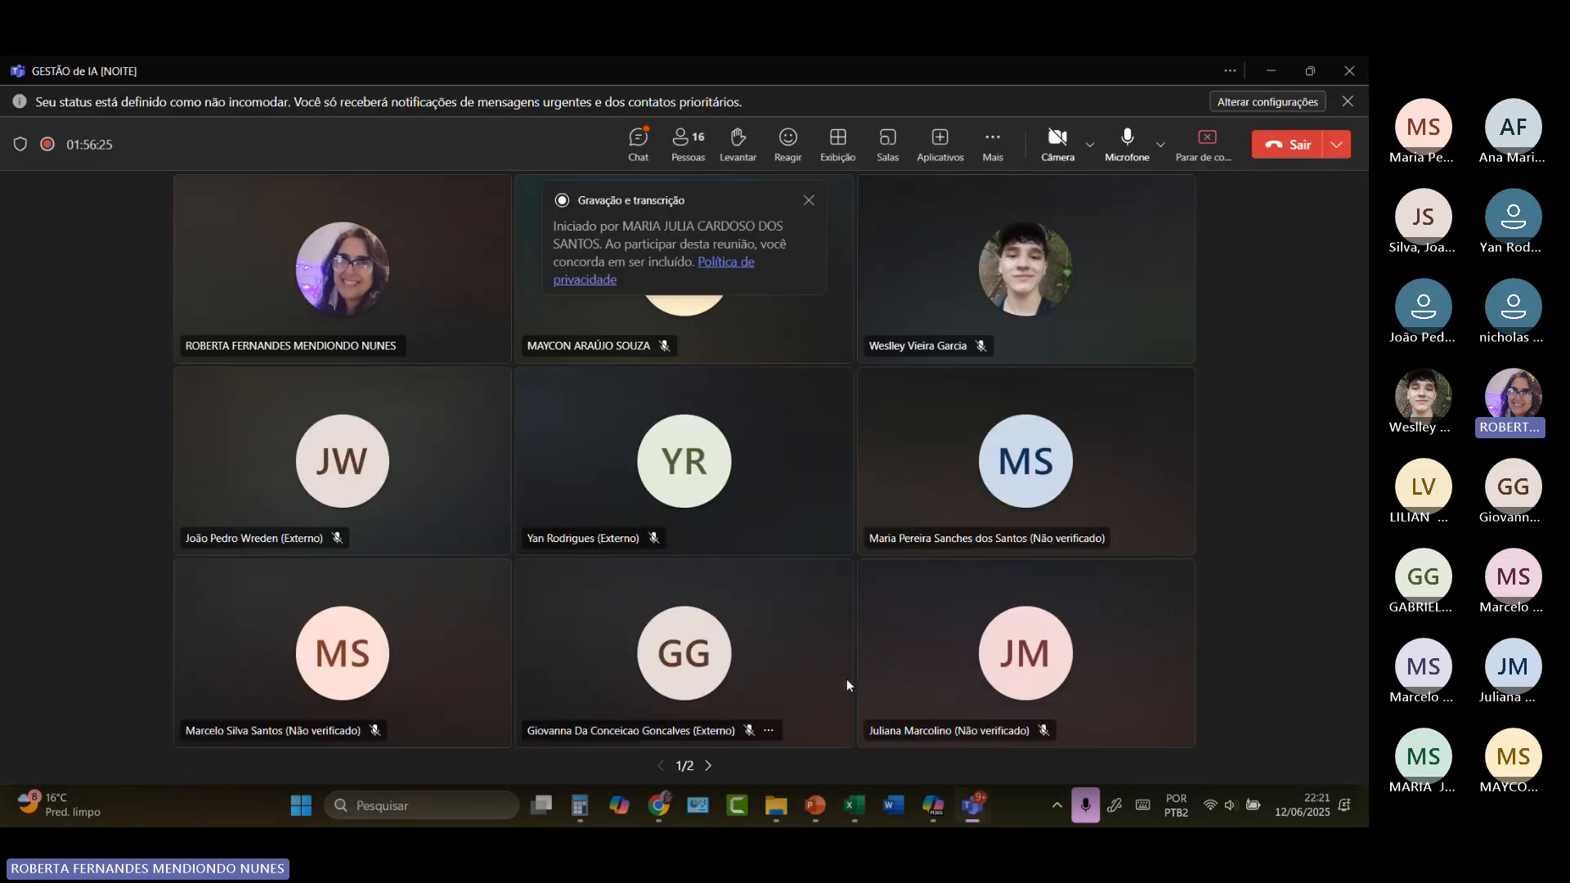
pyautogui.click(999, 139)
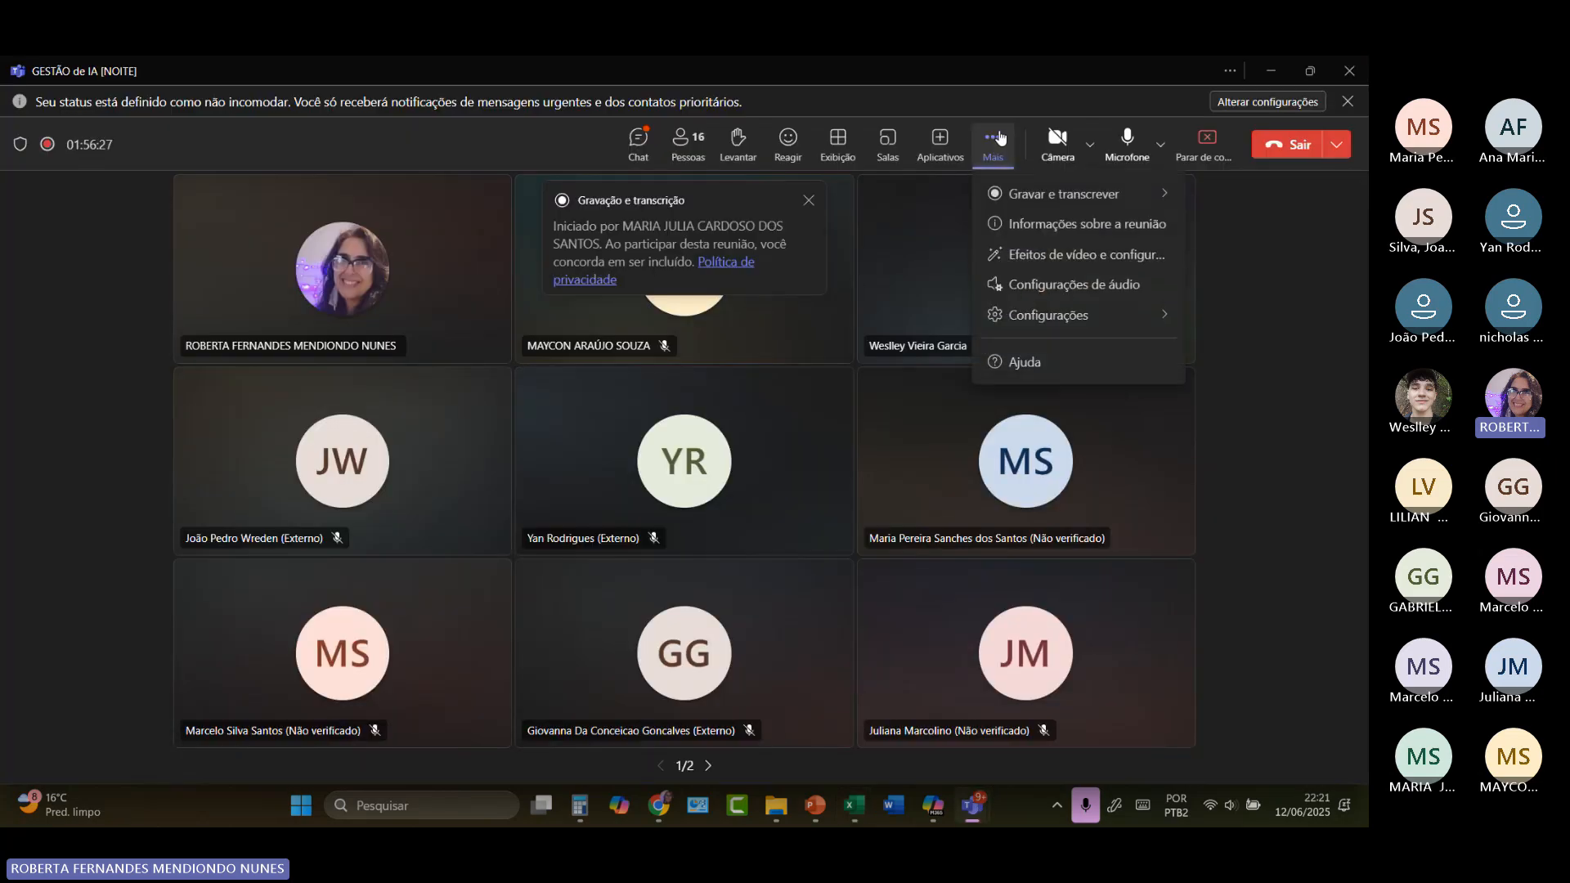
pyautogui.moveTo(1037, 210)
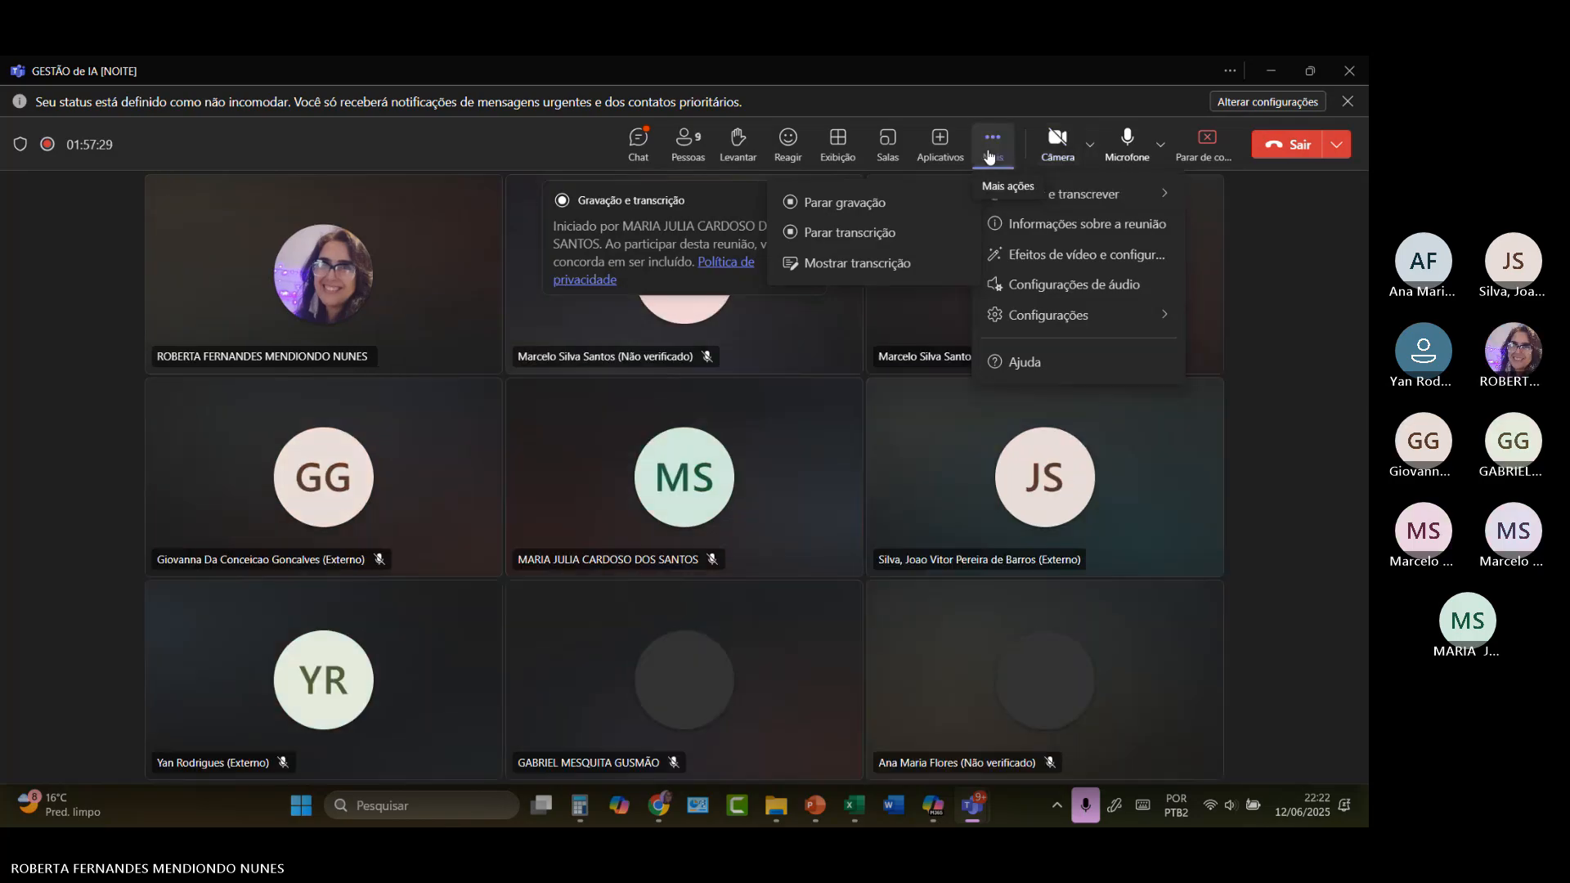
pyautogui.click(868, 202)
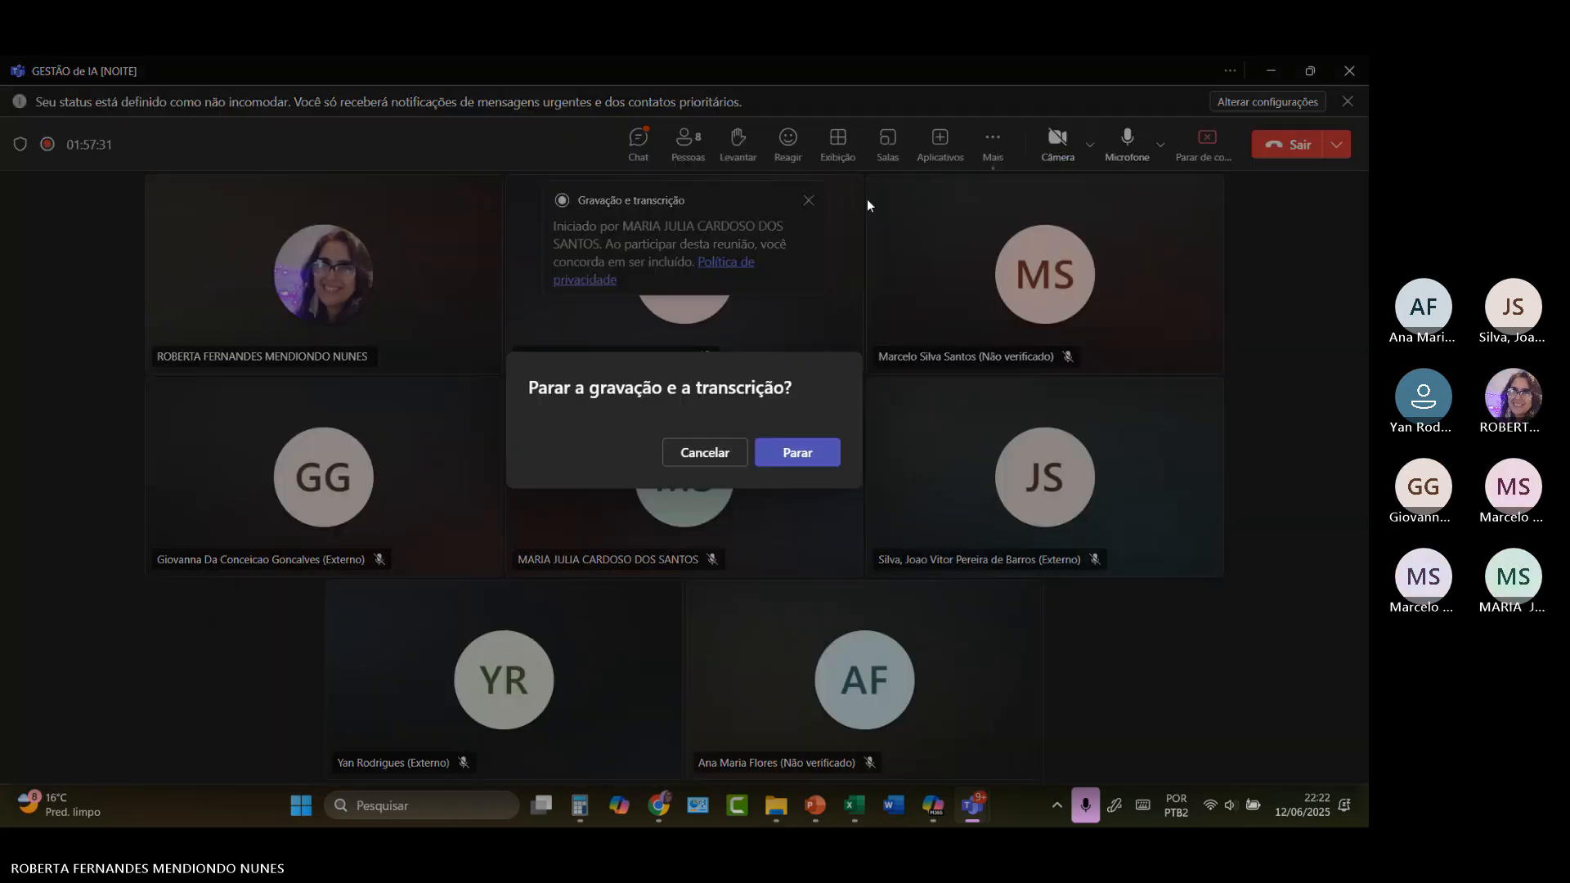
pyautogui.click(791, 458)
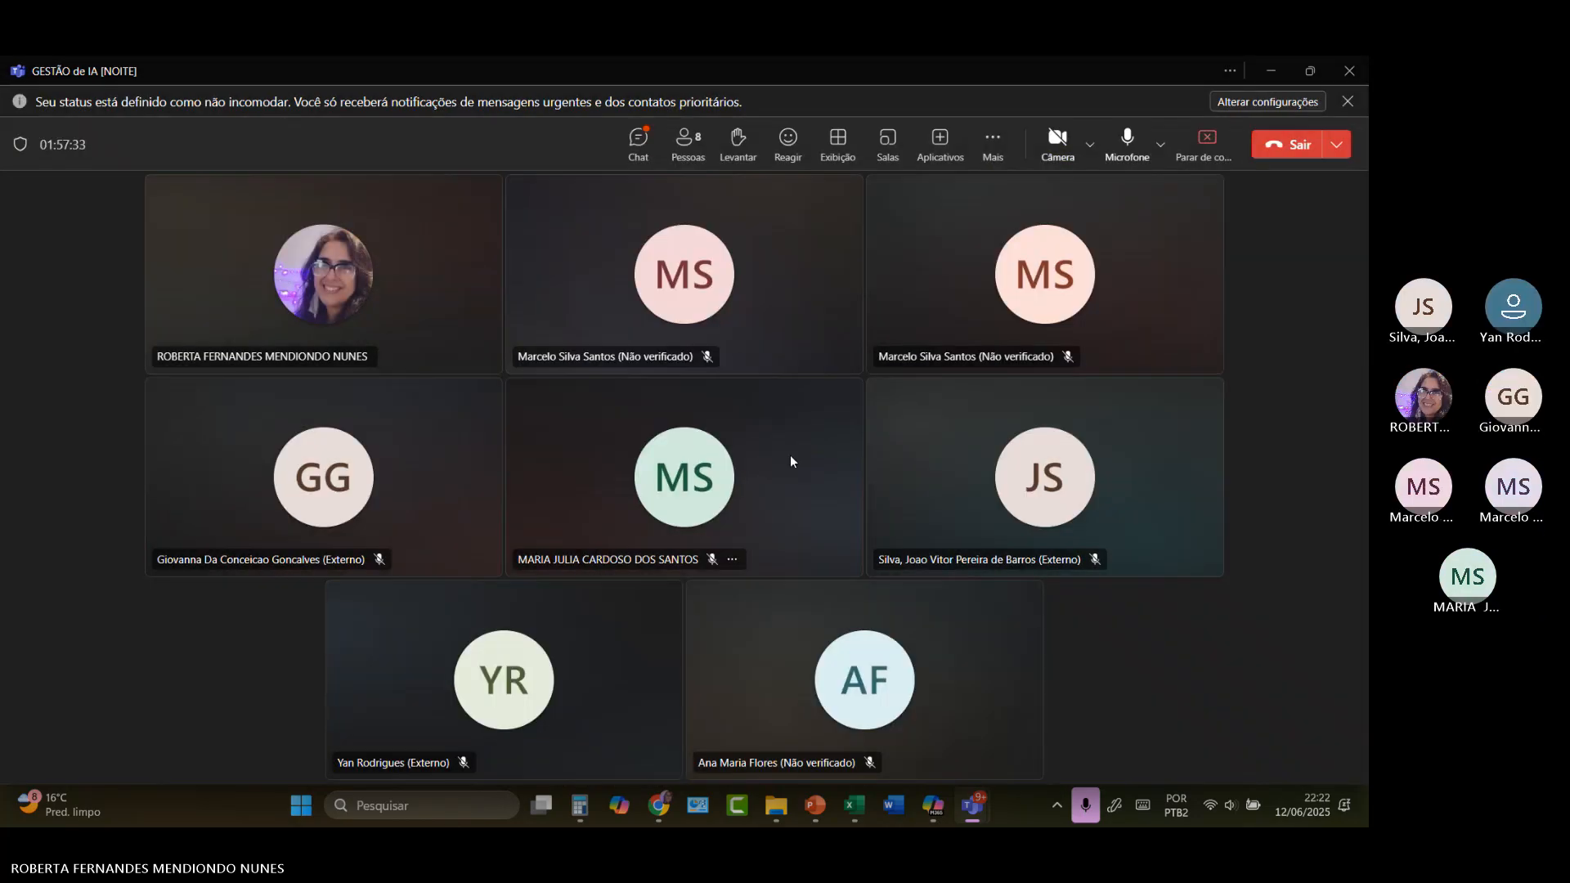